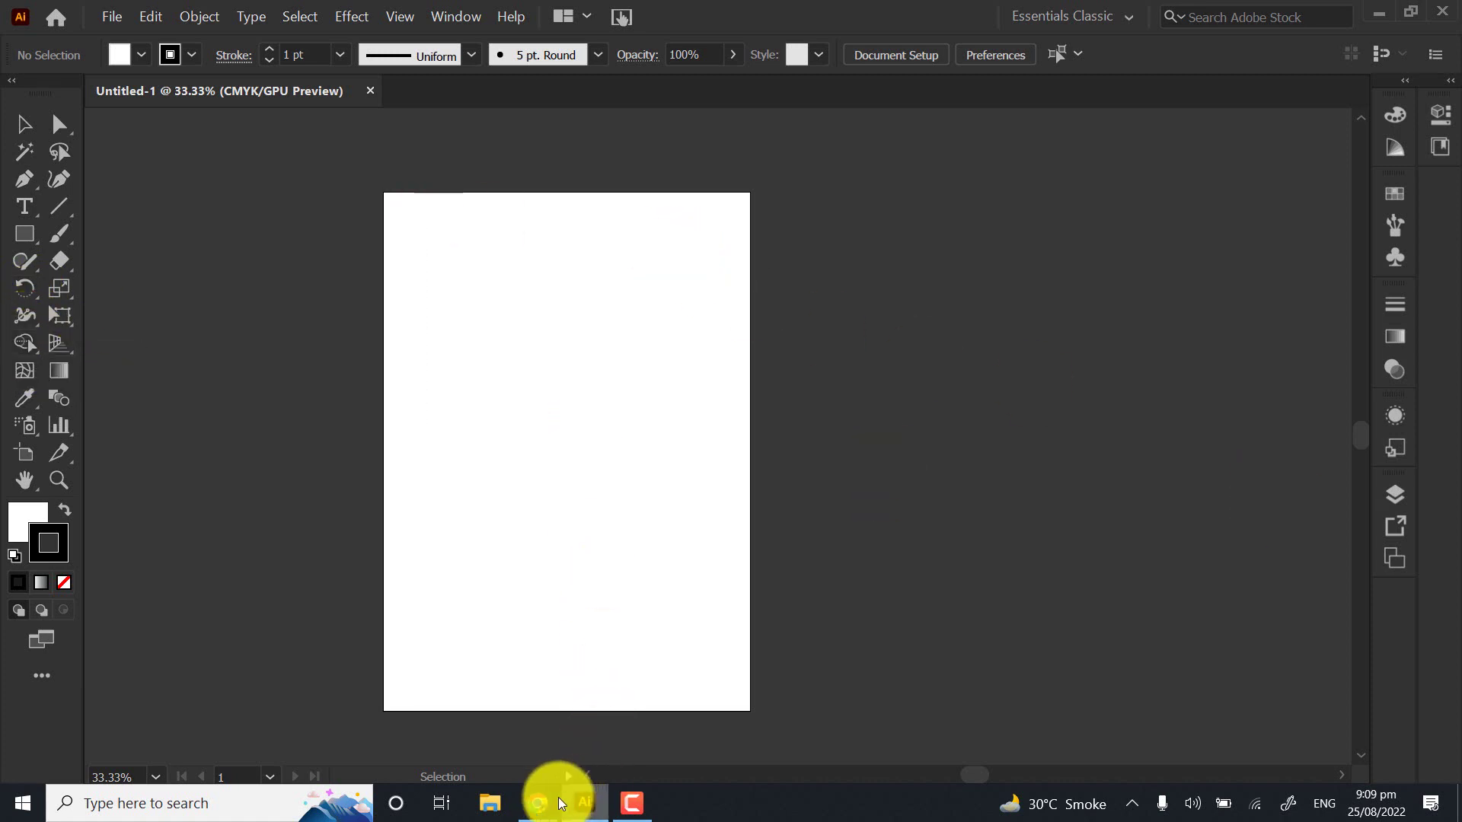
Switch to the Google Meet call, look over the participants and chat messages, and return to Illustrator
mouse_move(542, 803)
left_click(522, 731)
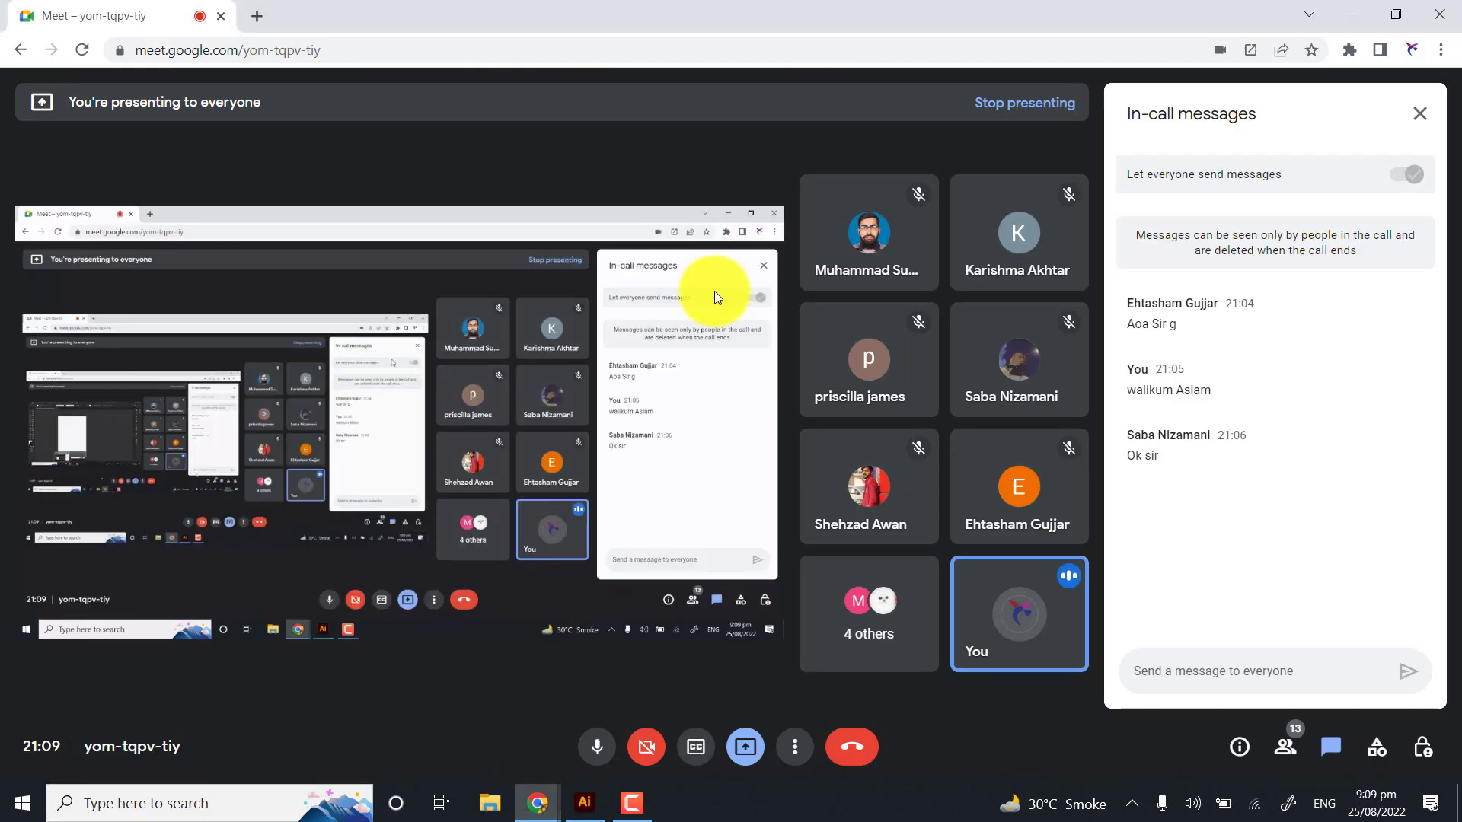
left_click(598, 796)
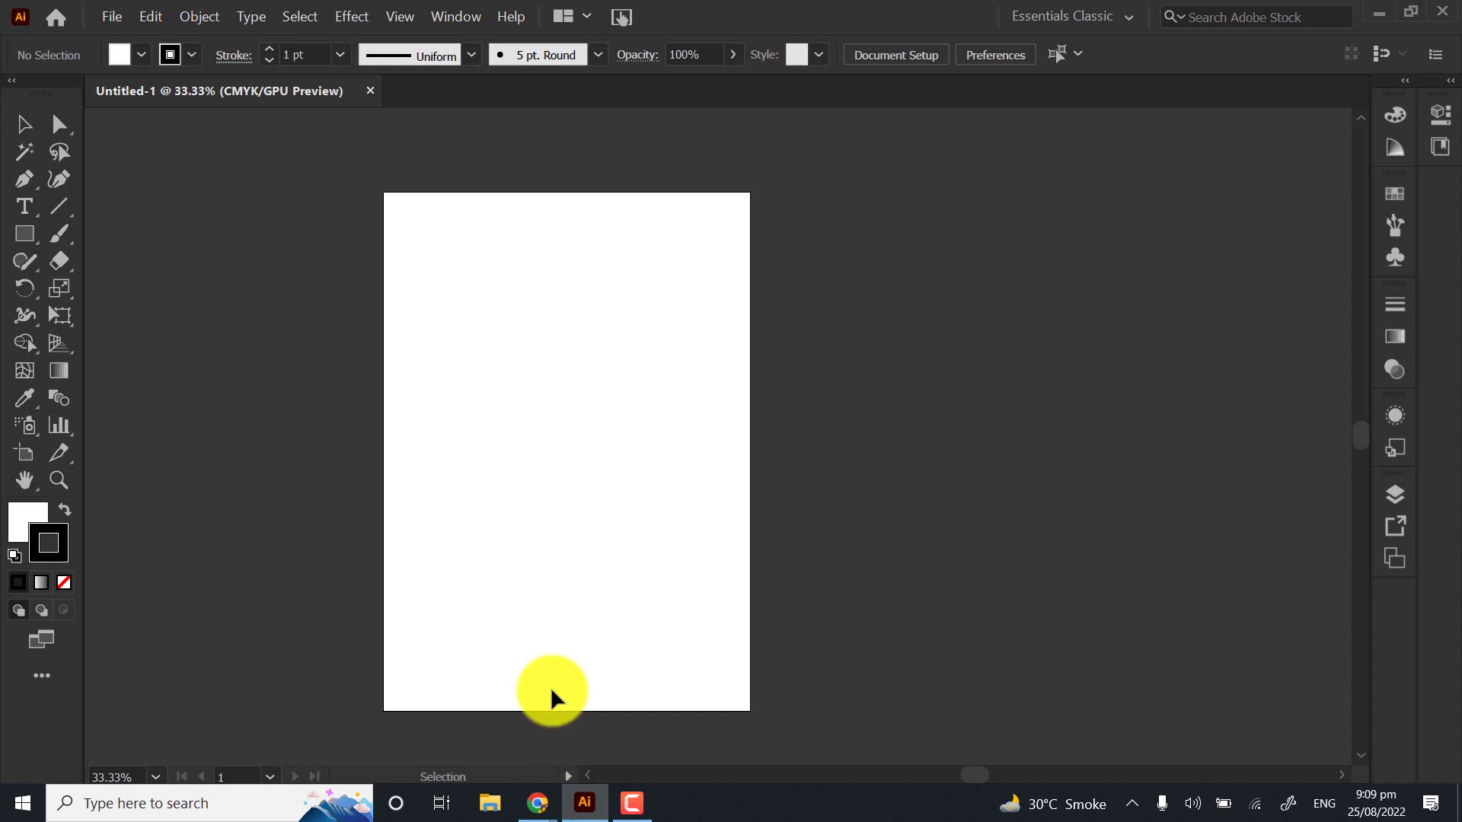
left_click_drag(513, 374, 339, 303)
scroll(276, 275, "up", 3)
left_click_drag(430, 367, 574, 342)
scroll(586, 309, "up", 1)
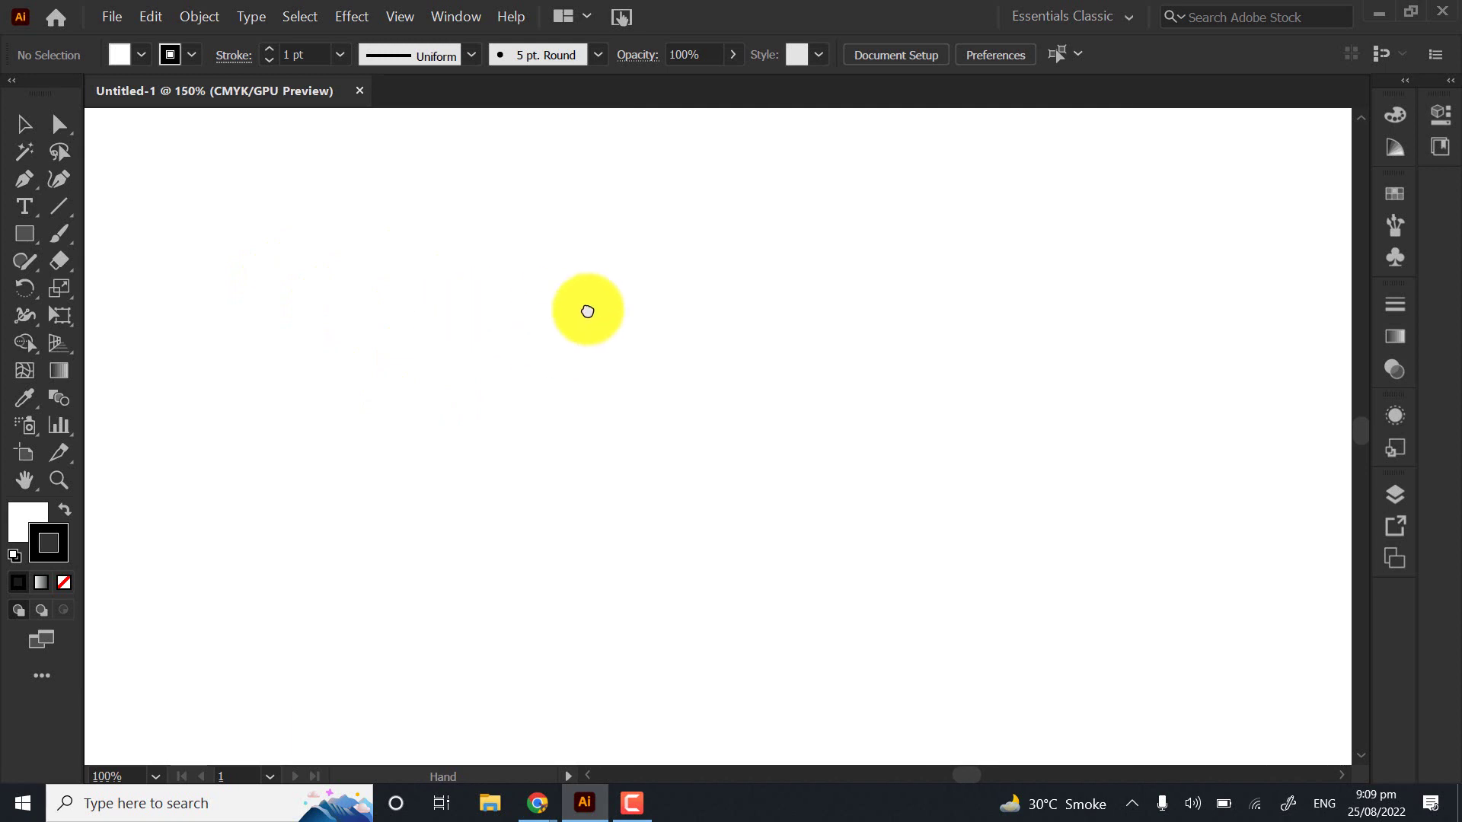
scroll(586, 304, "down", 1)
scroll(564, 343, "down", 1)
scroll(564, 343, "down", 1)
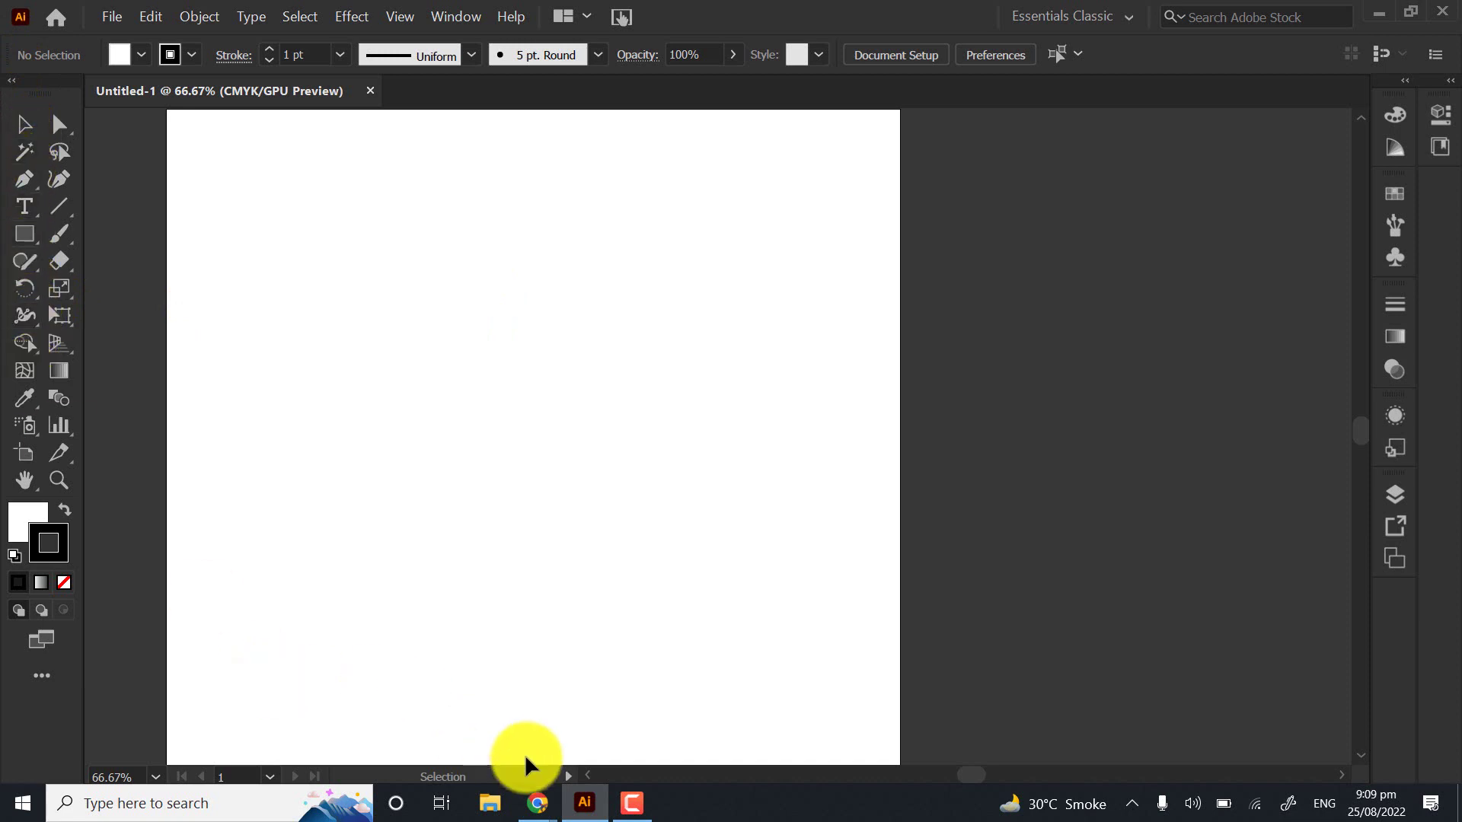
Recheck the Google Meet call for new chat messages and return to the Illustrator document
mouse_move(533, 803)
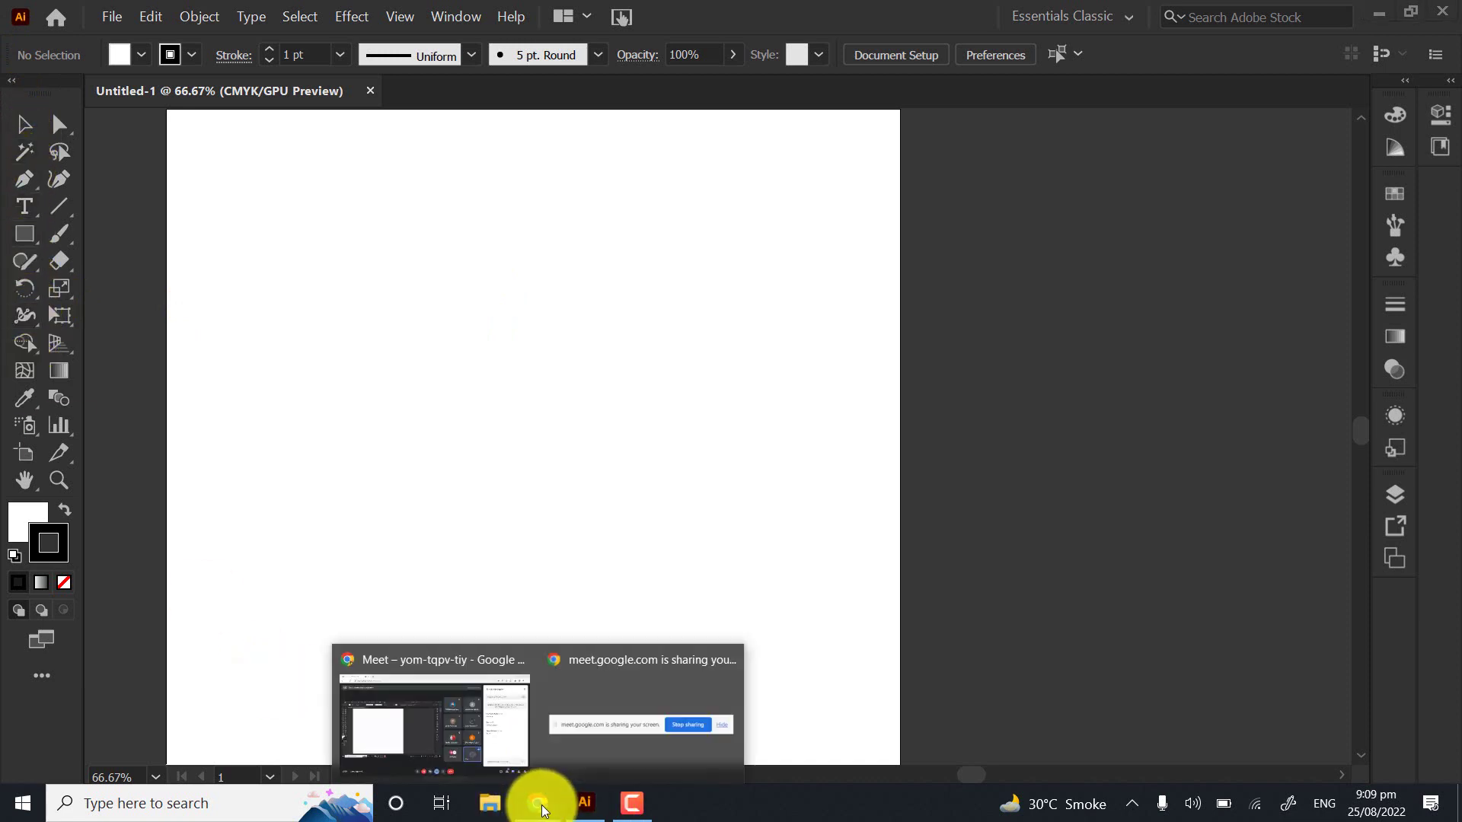
left_click(503, 715)
mouse_move(865, 481)
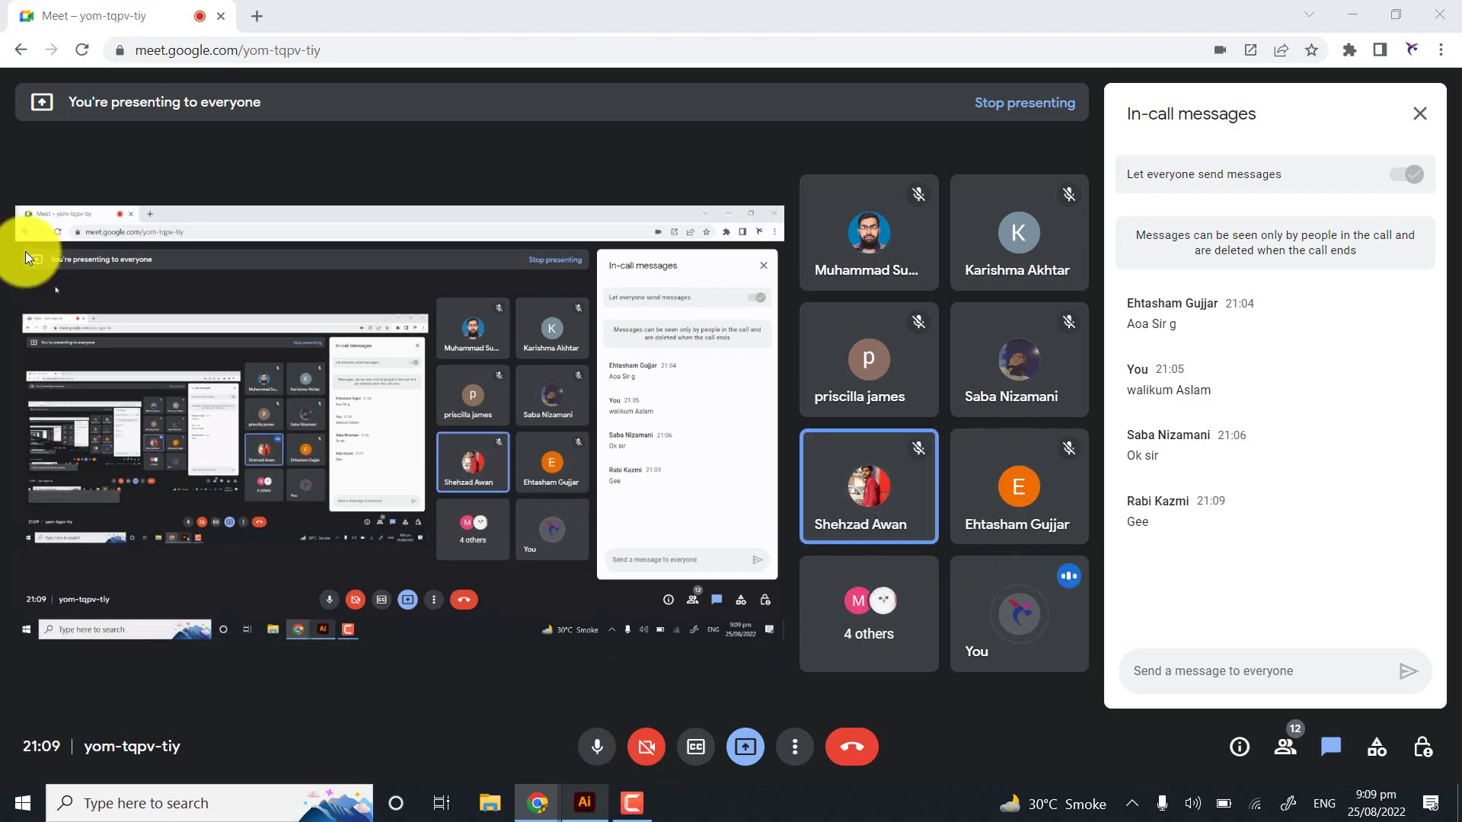
left_click(584, 804)
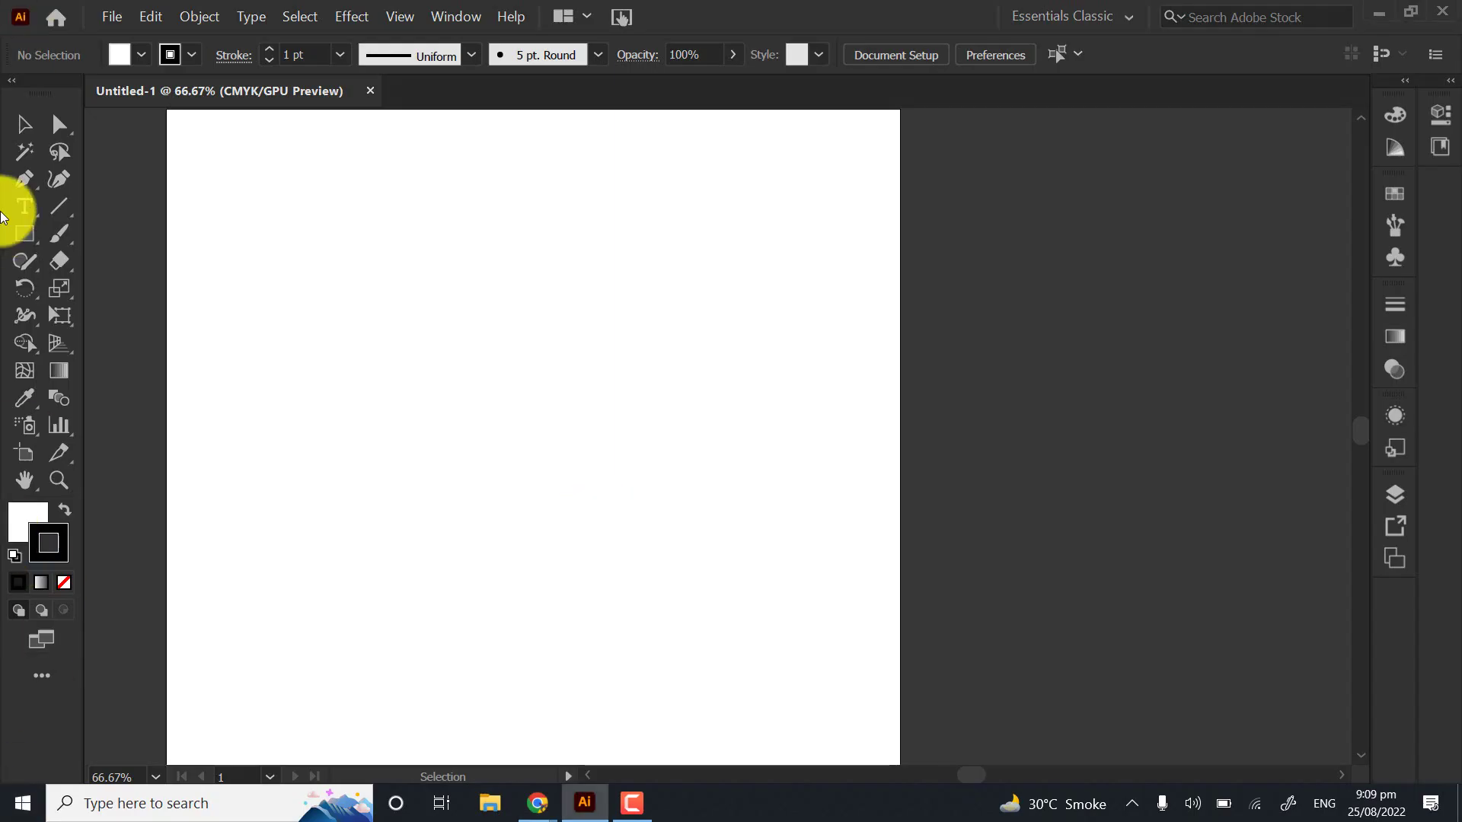
key("super+e")
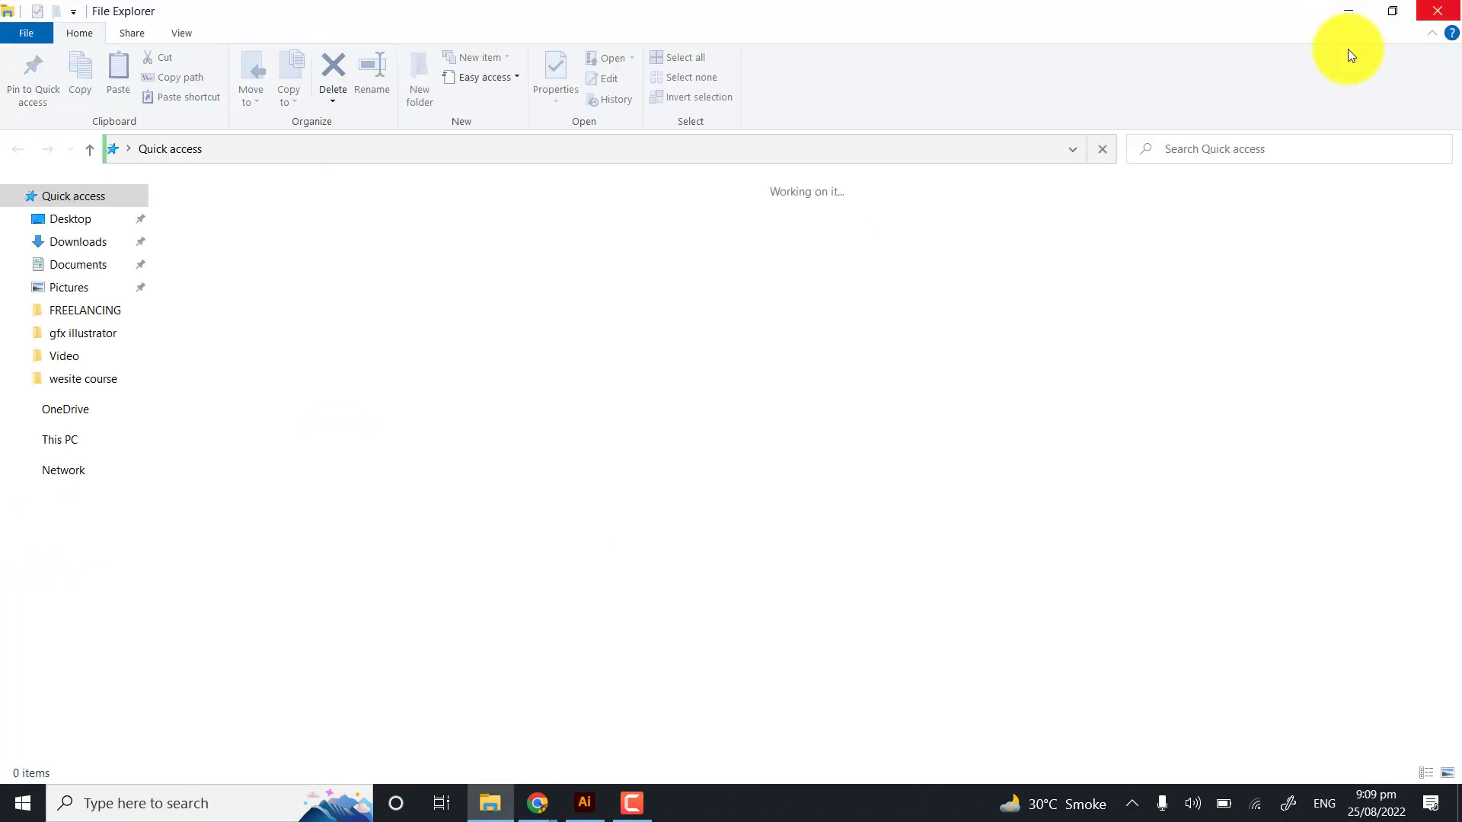
left_click(1438, 10)
Draw a square about 51 mm wide, a black-filled wide rectangle to its right, and a black tall rectangle overlapping the square's lower-left corner
left_click(25, 230)
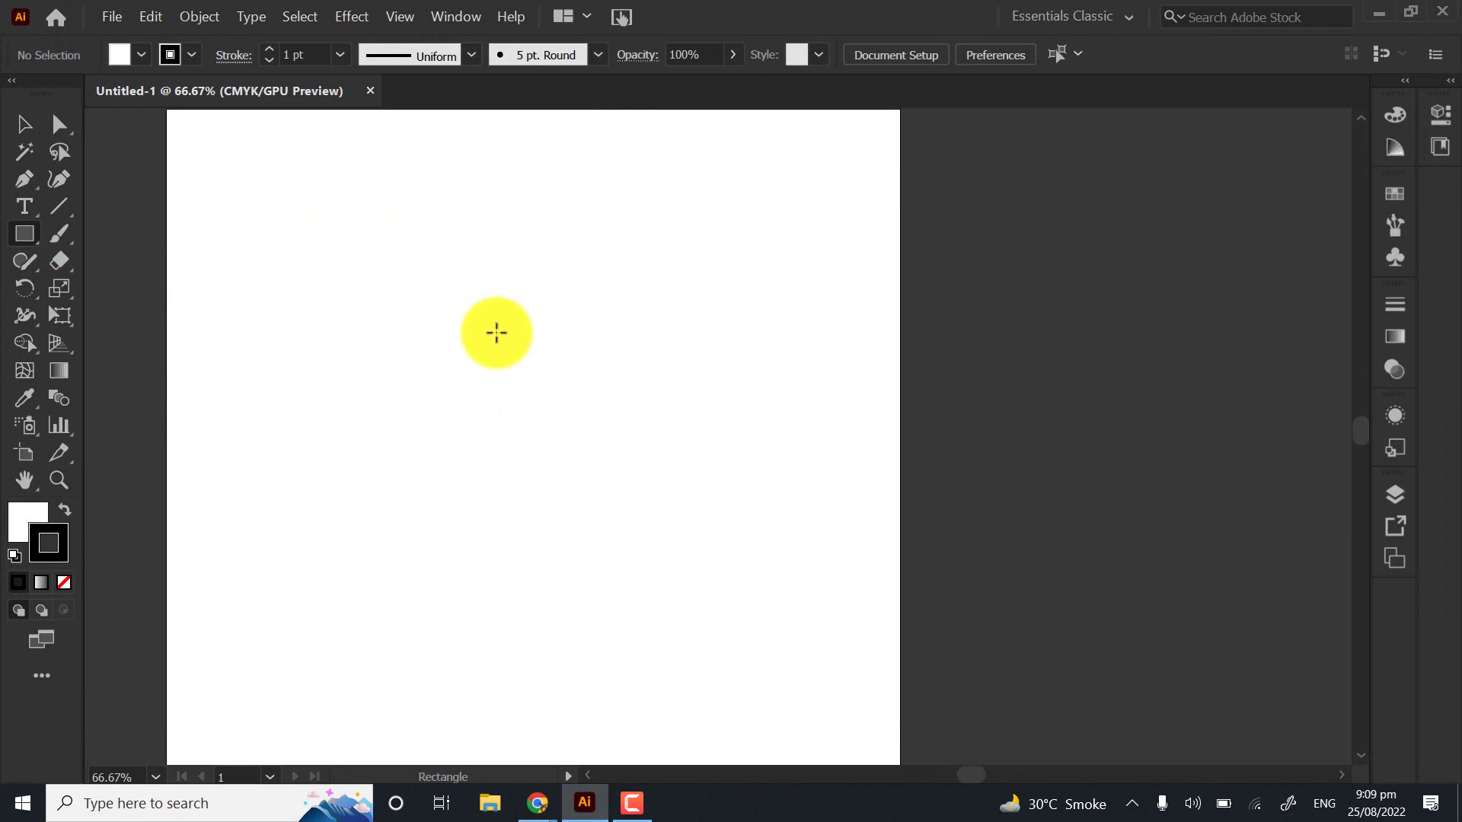
left_click_drag(346, 210, 525, 388)
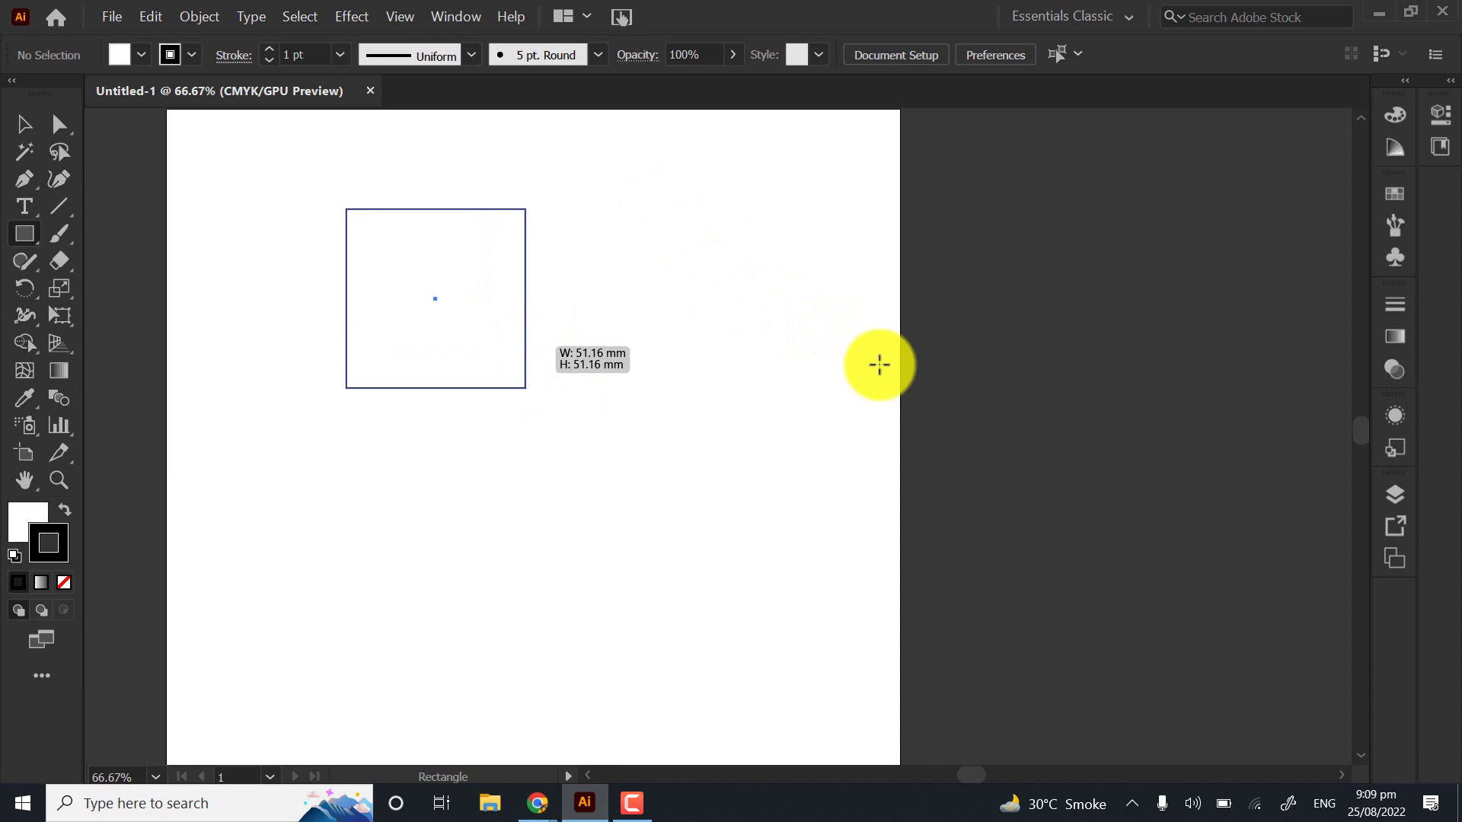
left_click_drag(654, 206, 880, 363)
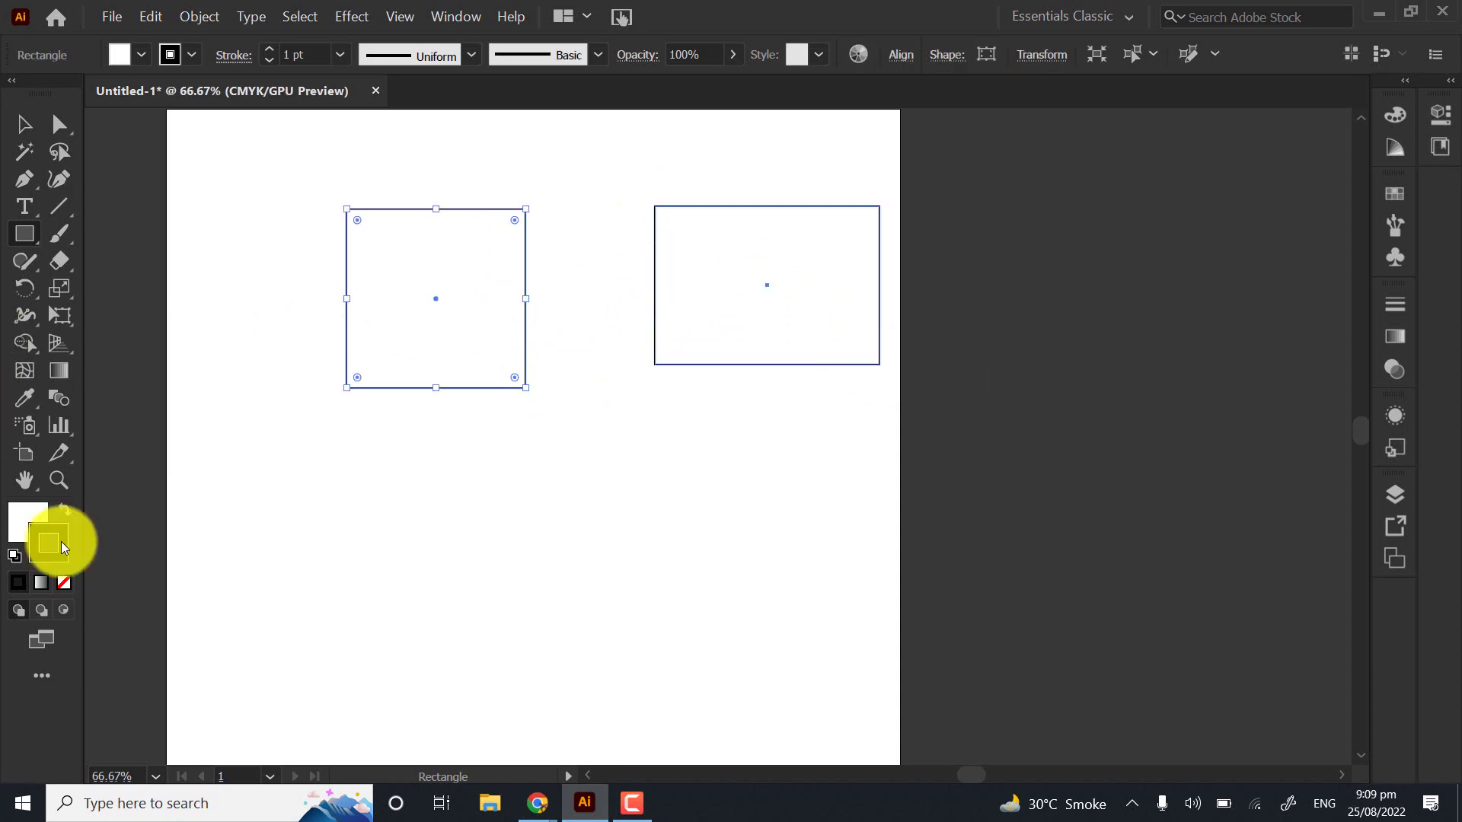
left_click(64, 509)
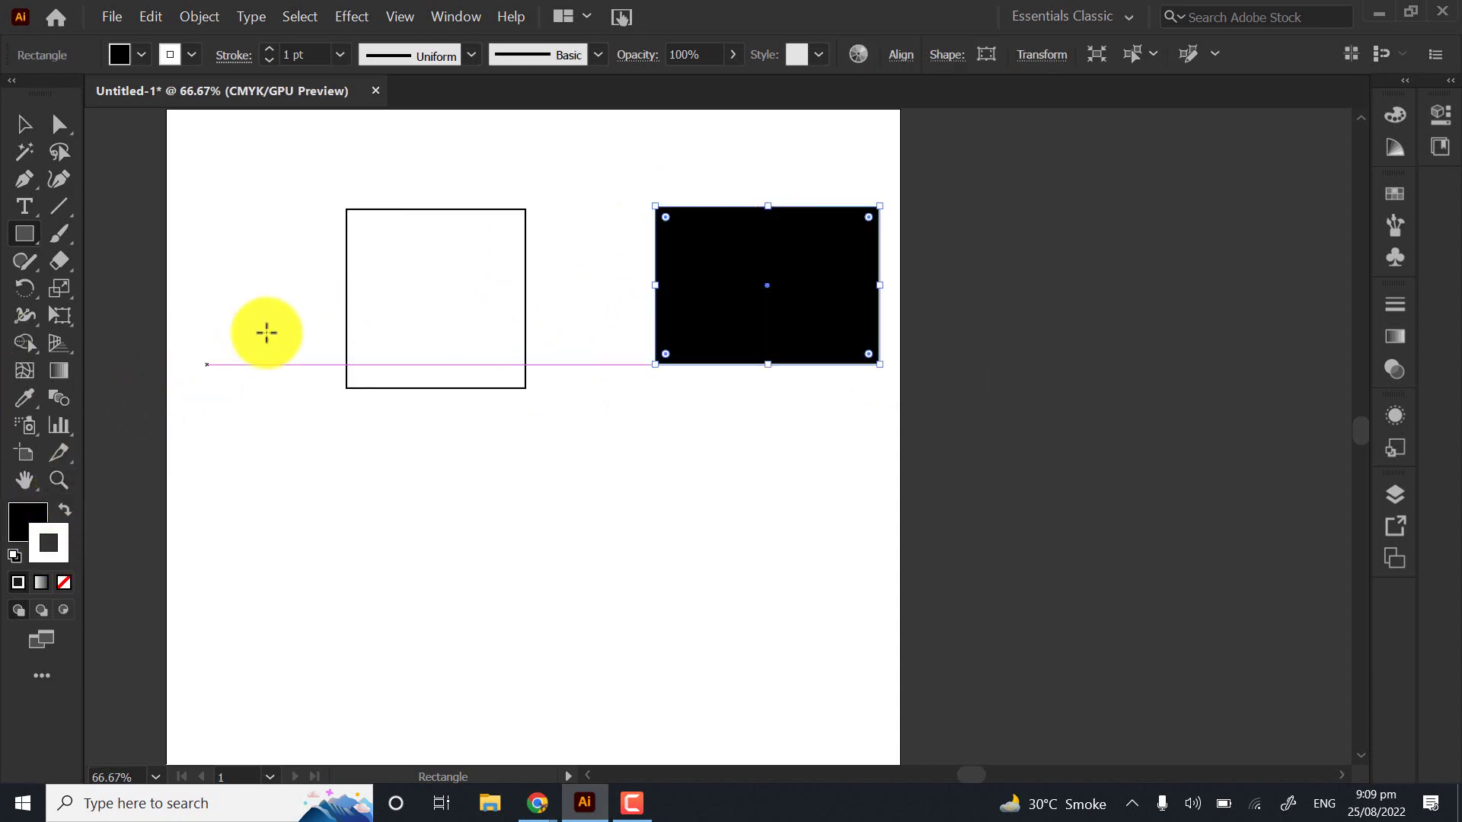
left_click_drag(268, 332, 397, 503)
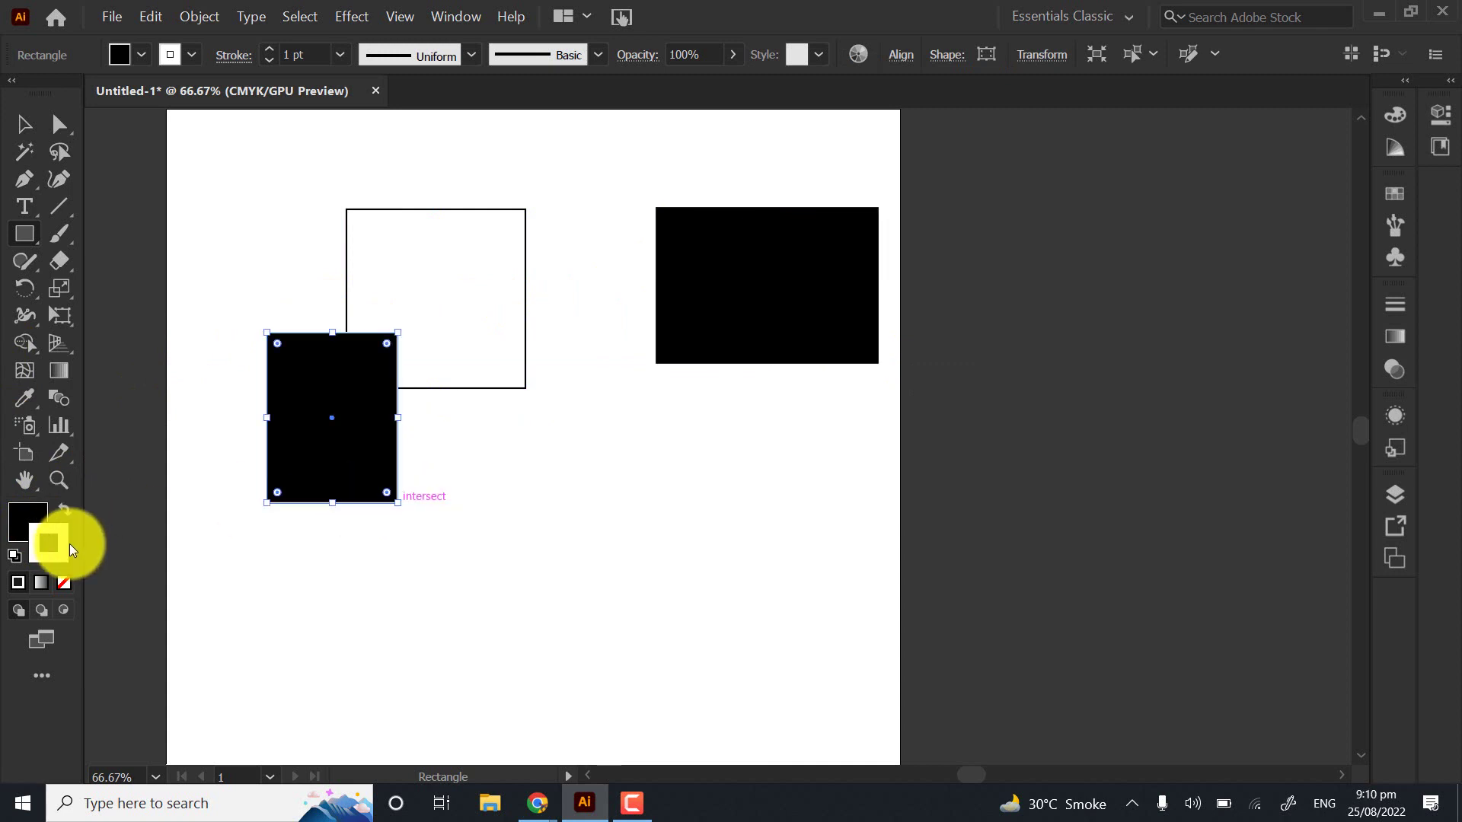
Remove the tall rectangle's stroke, and give the square a black fill with no stroke
key("slash")
key("v")
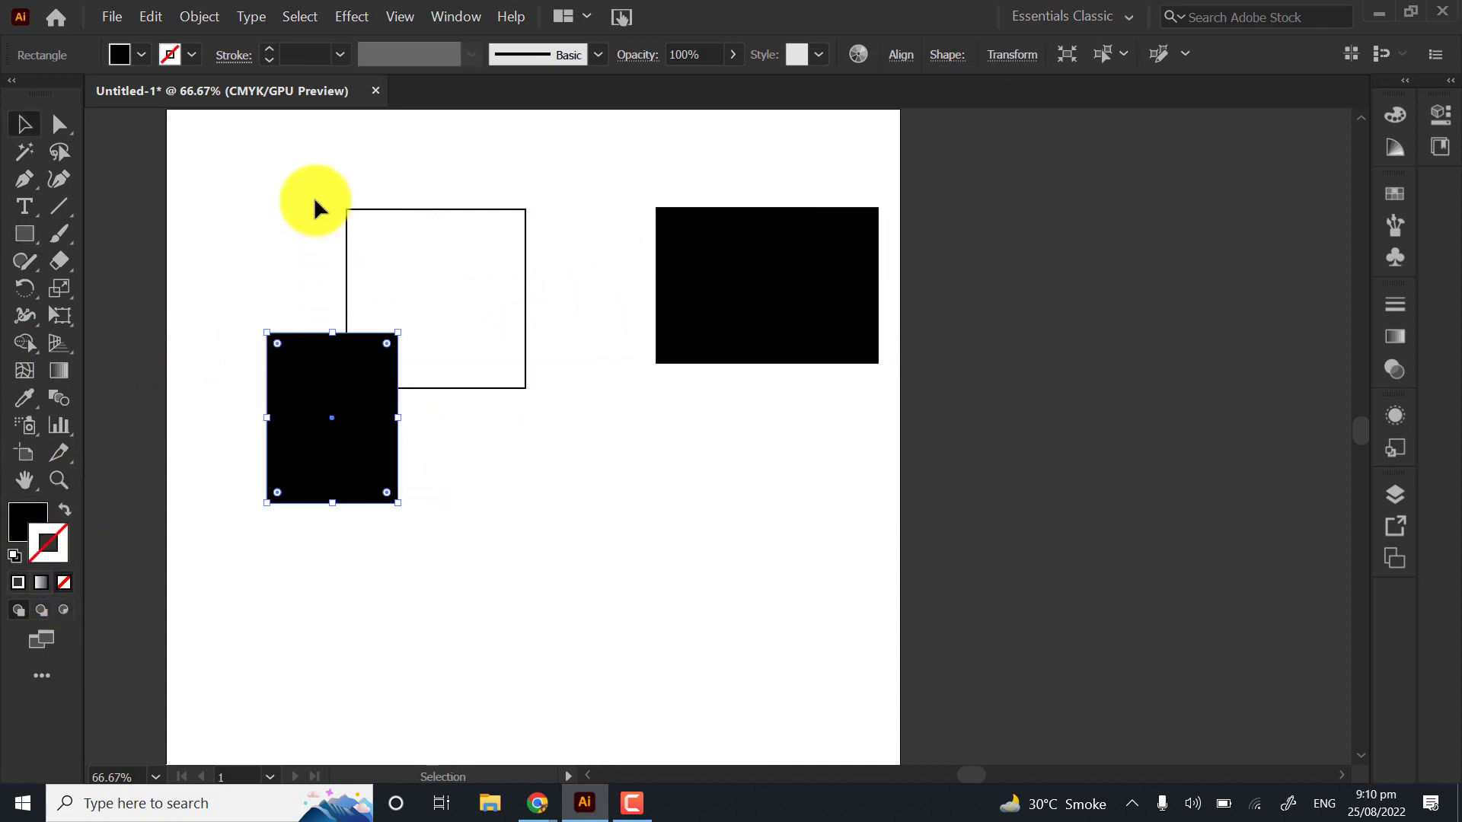
left_click_drag(373, 251, 374, 253)
left_click(63, 512)
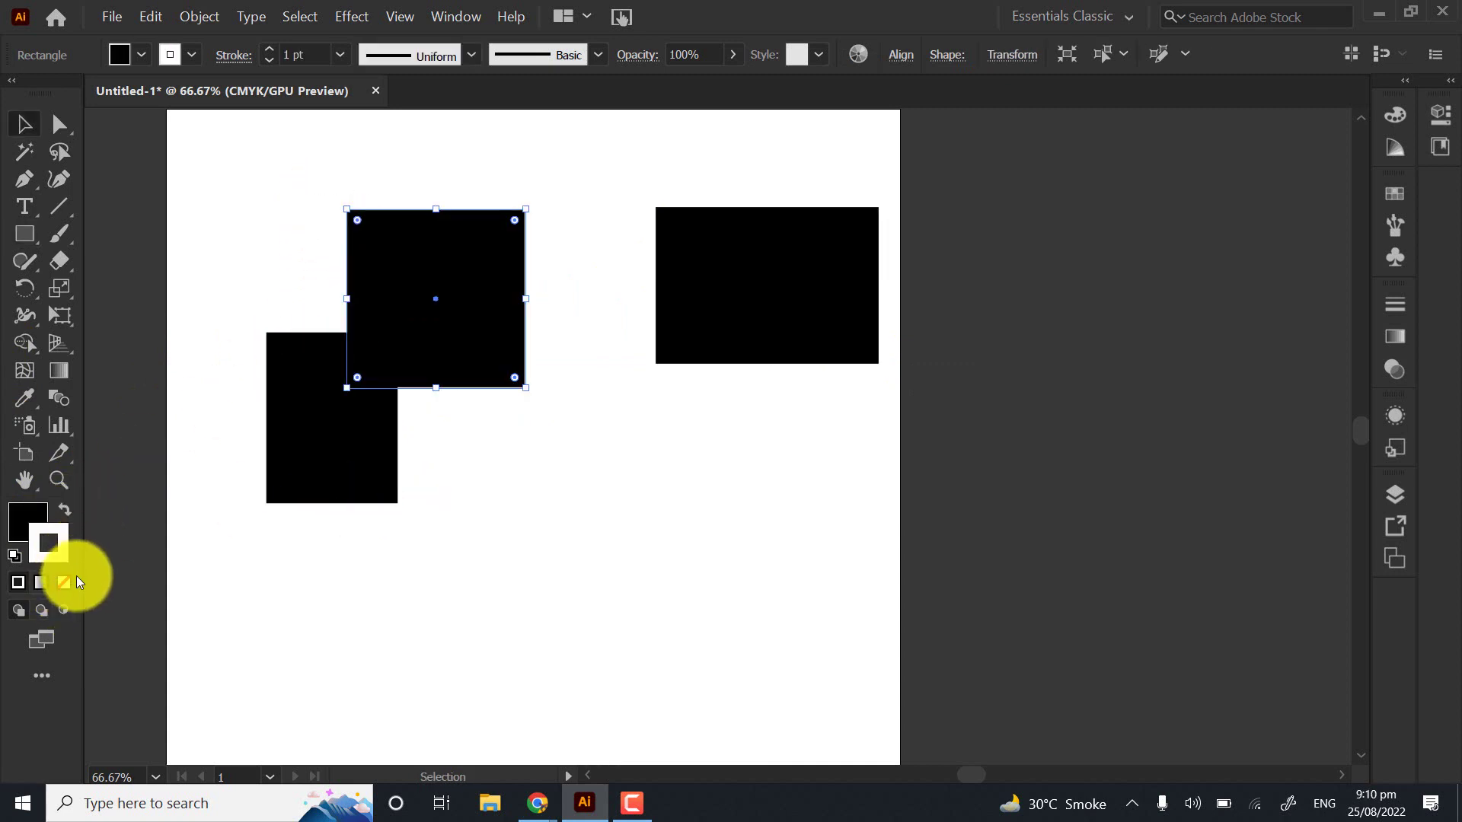
Admit the waiting participant to the Google Meet call and return to Illustrator
mouse_move(533, 801)
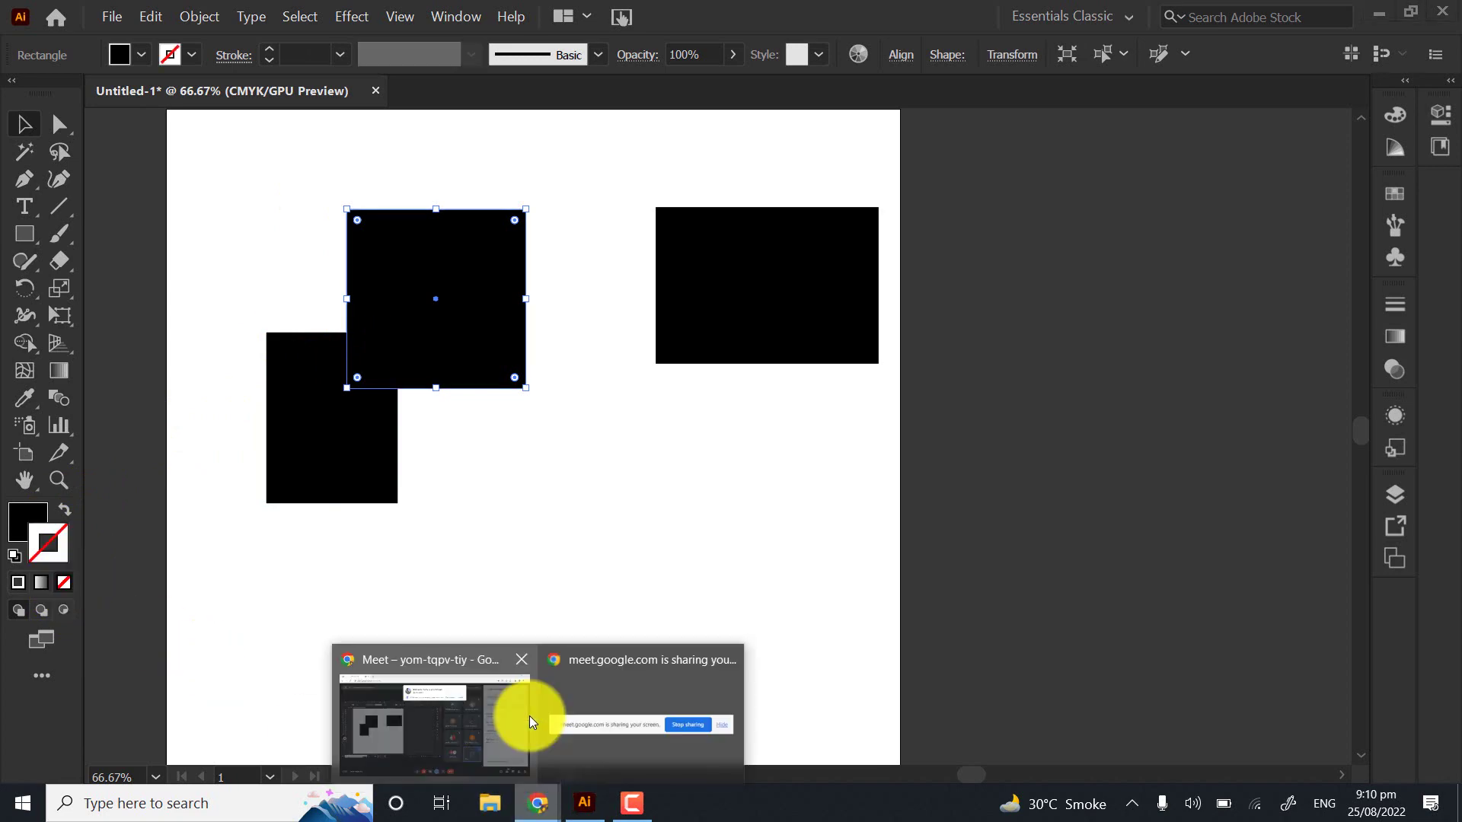
left_click(529, 715)
left_click(918, 178)
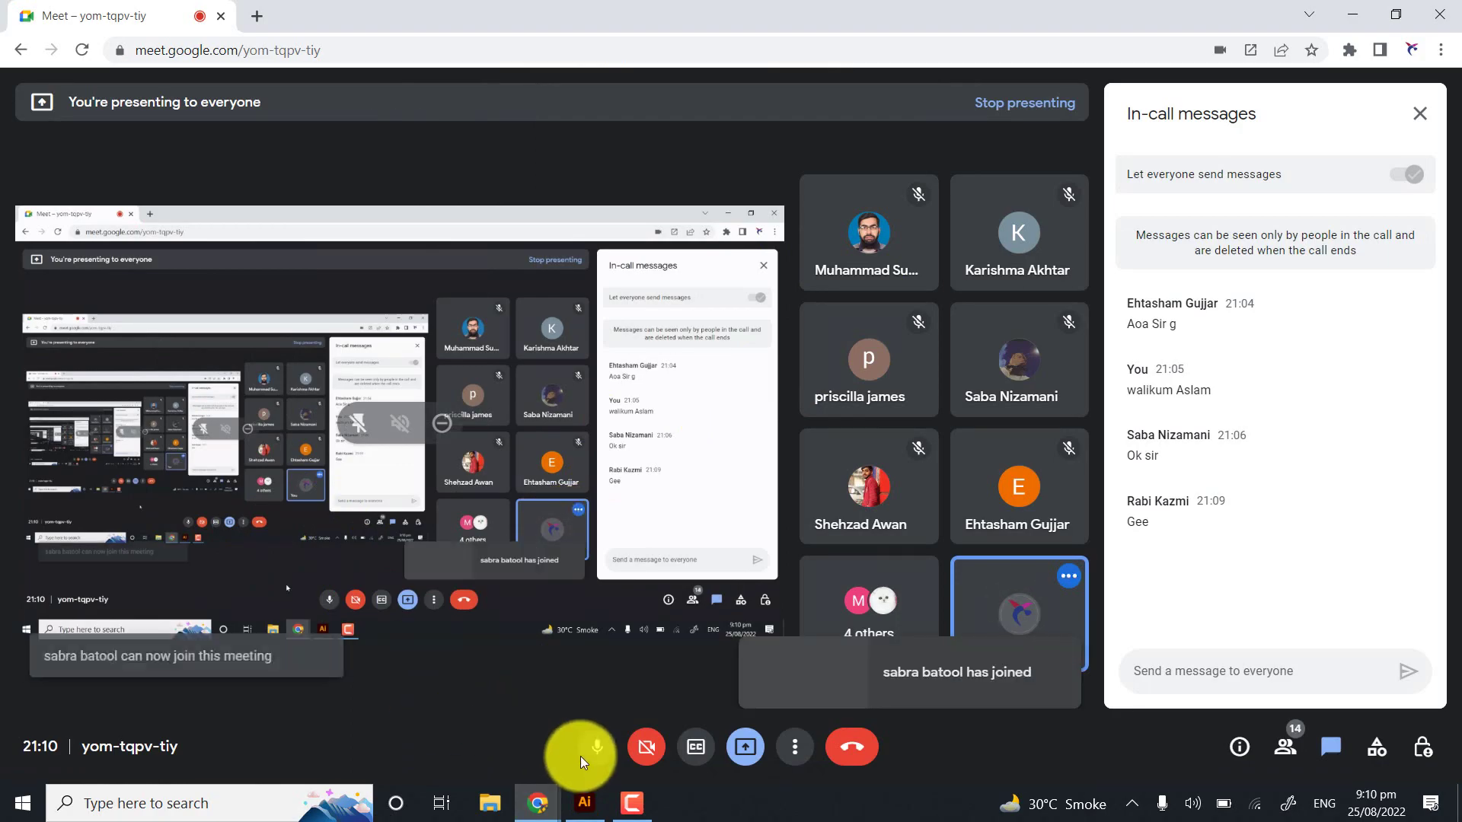
left_click(587, 802)
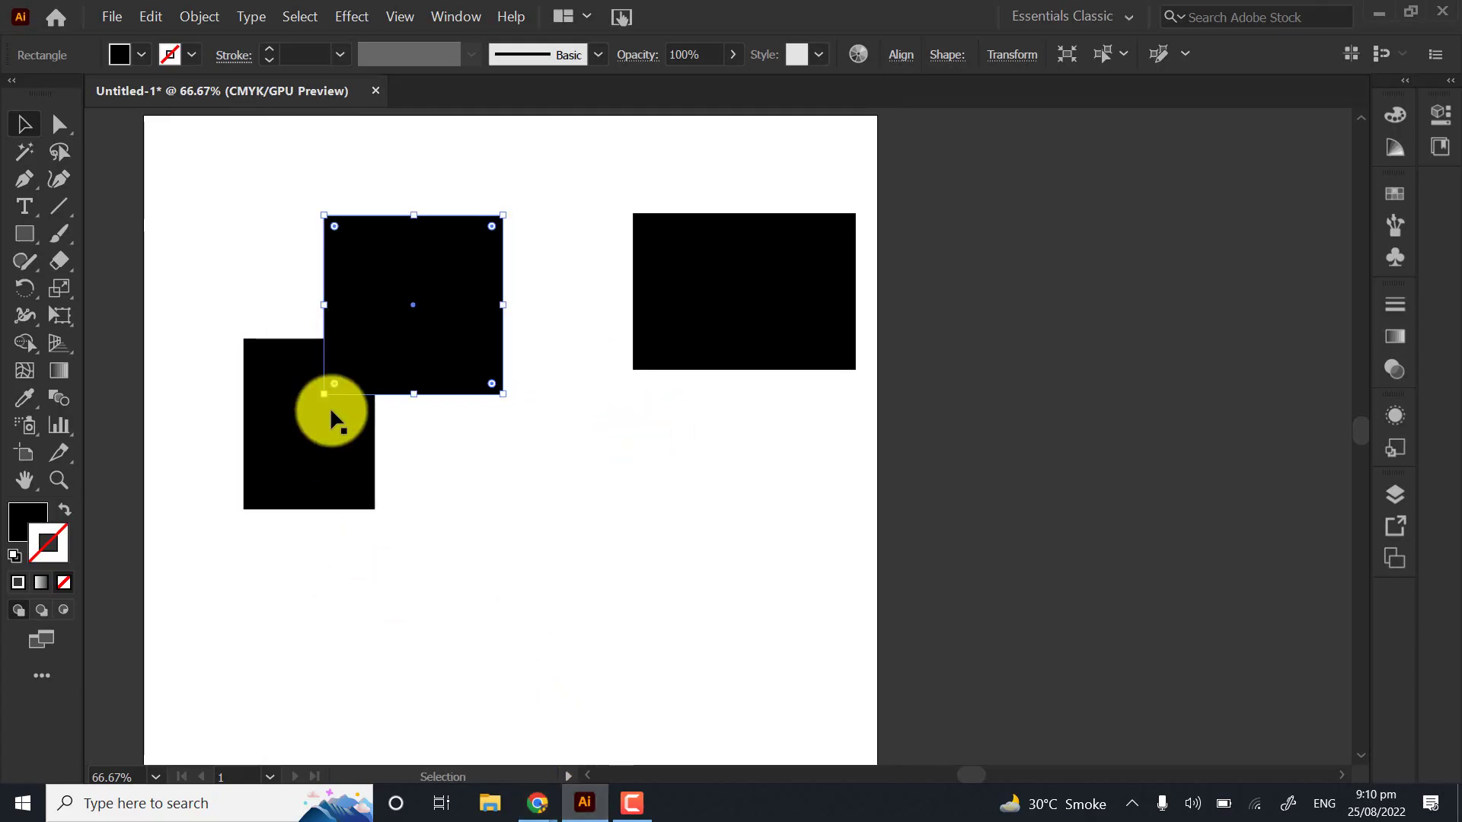
Move the three black shapes together so the tall rectangle overlaps the square's lower-left corner and the wide rectangle its lower-right corner
left_click_drag(475, 340, 590, 273)
left_click_drag(358, 420, 489, 323)
left_click_drag(705, 286, 542, 293)
left_click(545, 153)
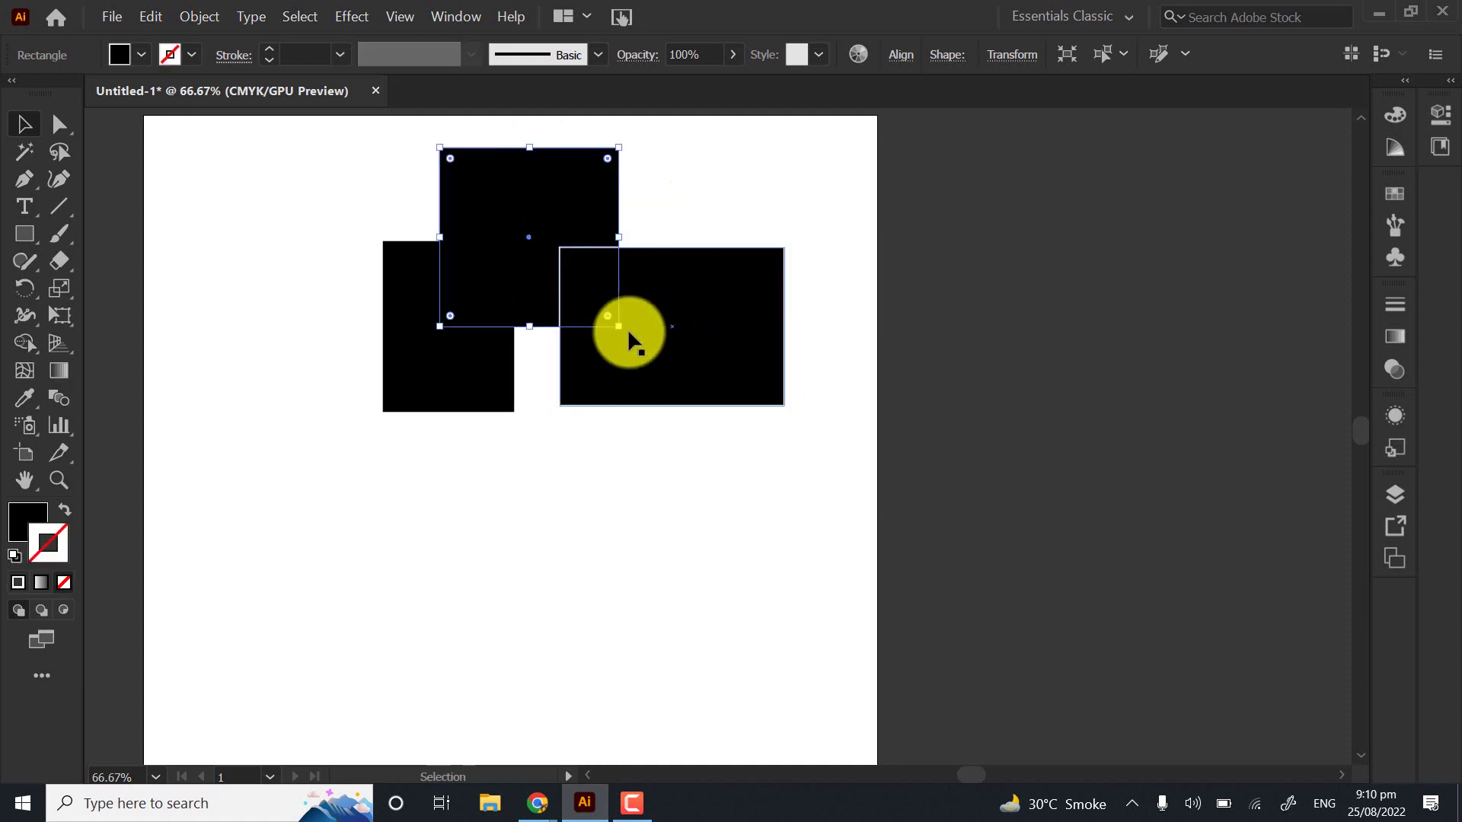
Remove the stroke from the wide black rectangle
left_click(630, 329)
left_click(65, 559)
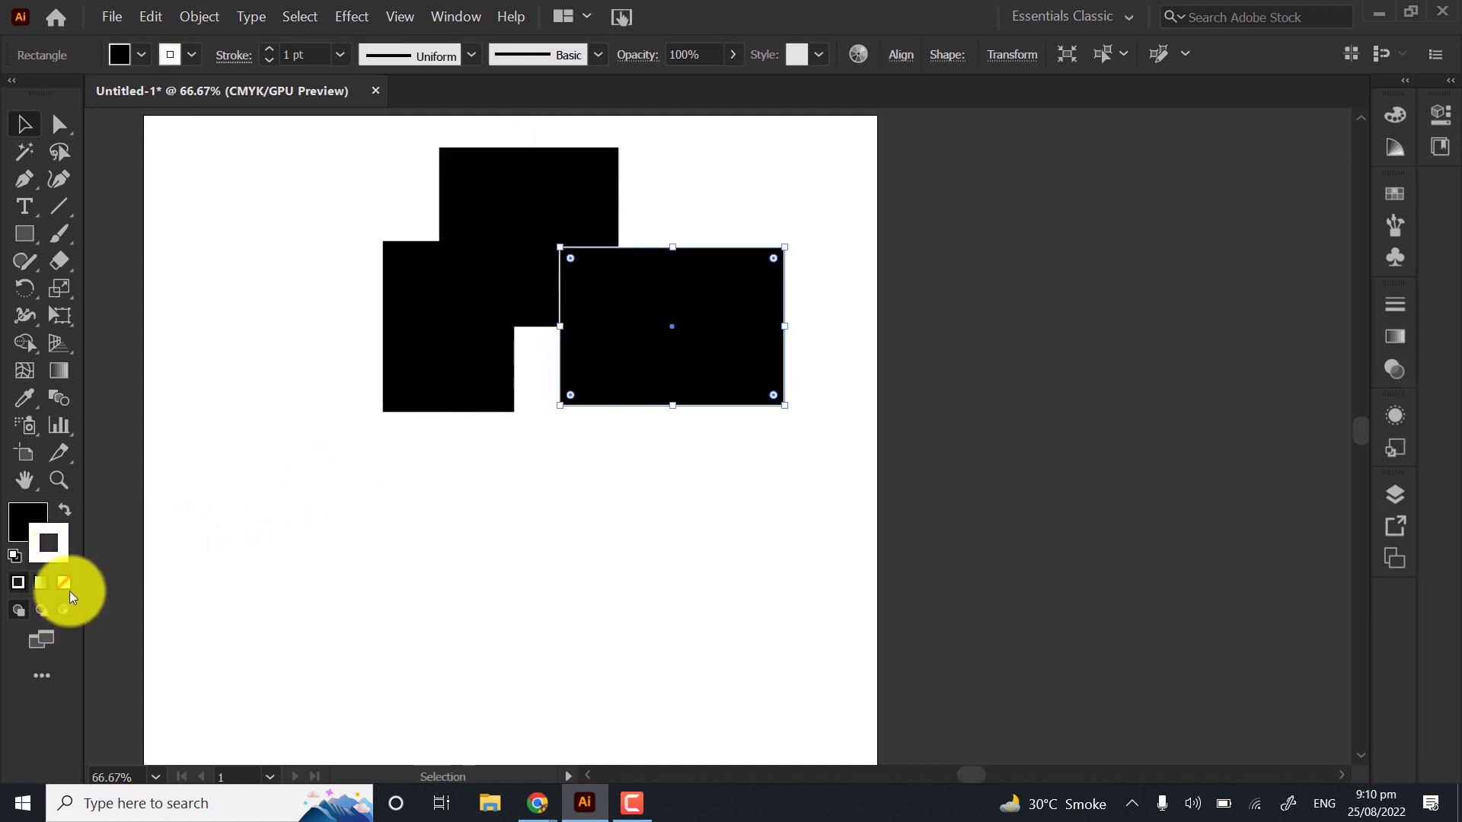
left_click(67, 587)
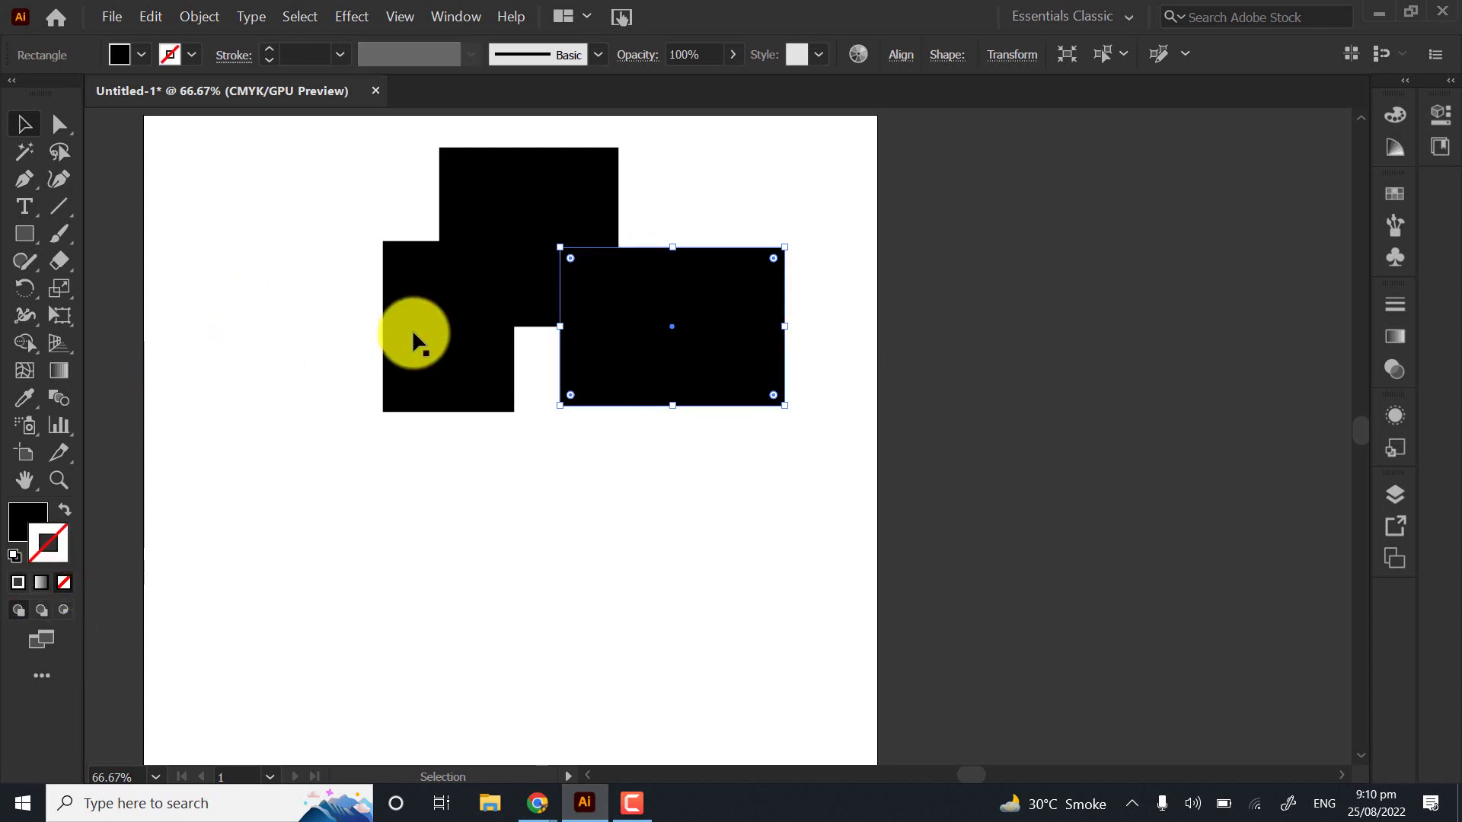
Shift the tall rectangle slightly left while keeping it overlapping the square's lower-left corner
left_click(303, 231)
left_click_drag(728, 515, 737, 512)
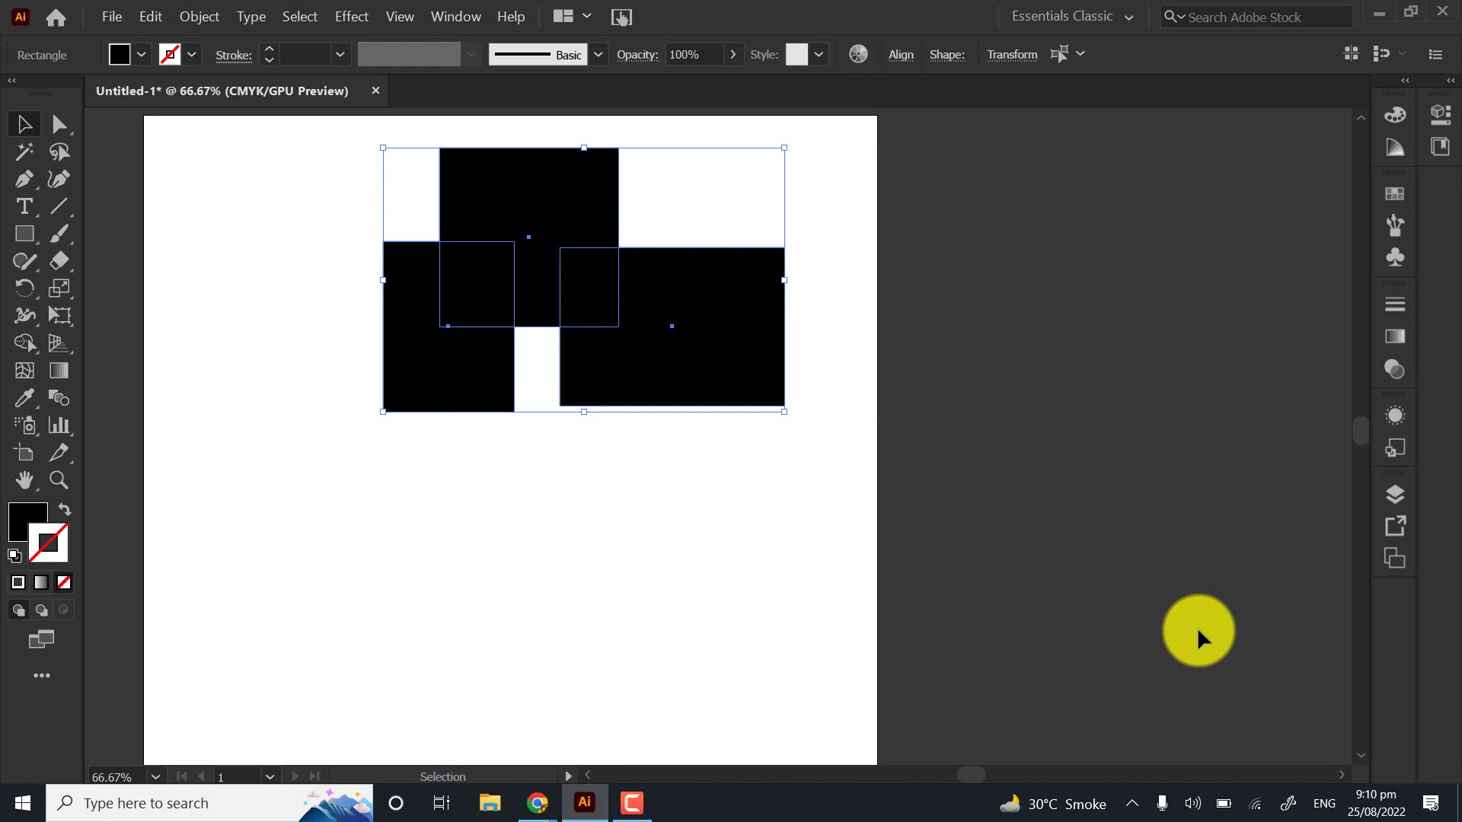
left_click(373, 330)
left_click_drag(446, 381, 367, 364)
left_click_drag(389, 356, 445, 344)
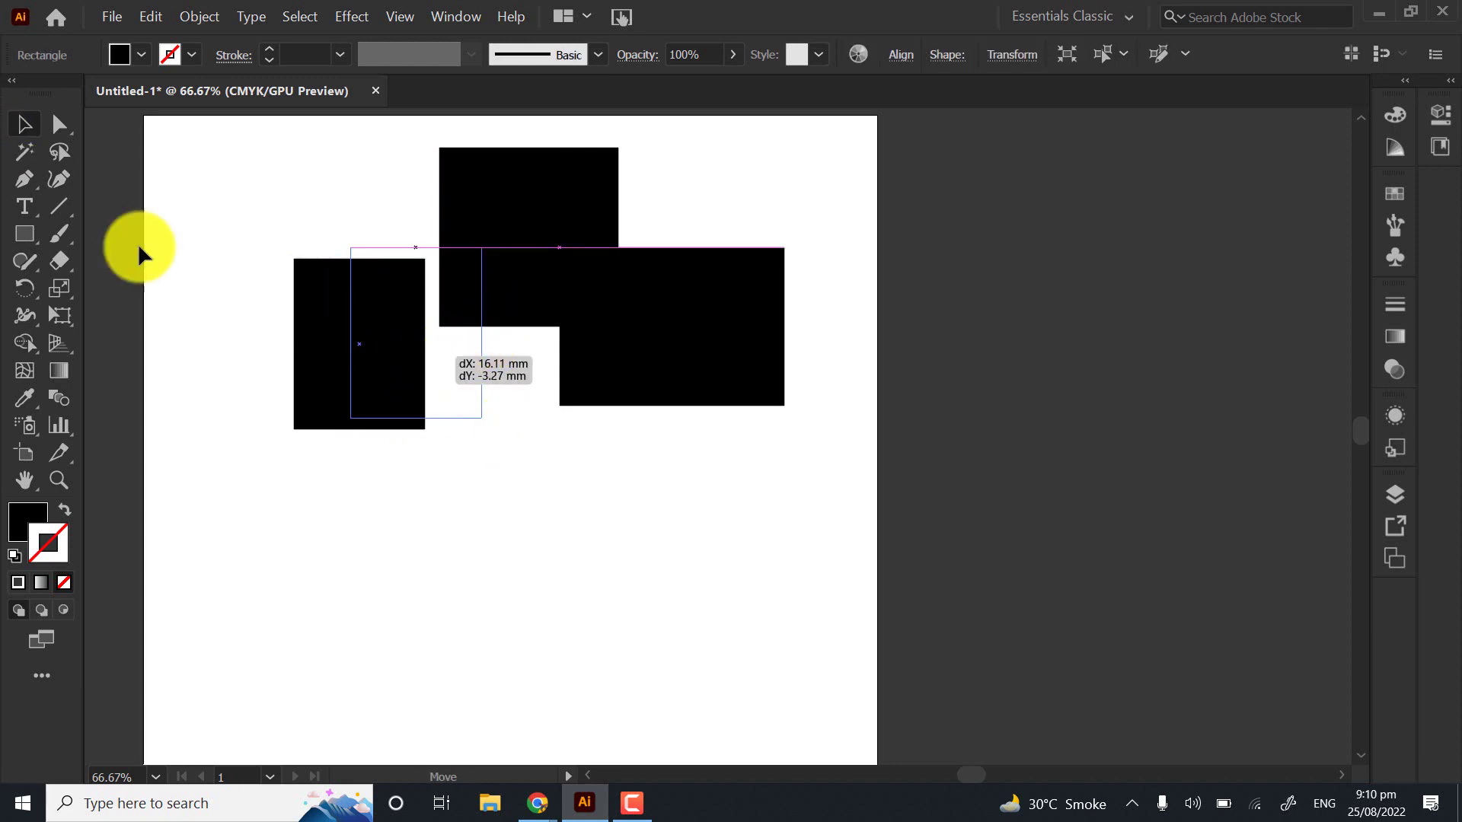
left_click_drag(138, 244, 148, 236)
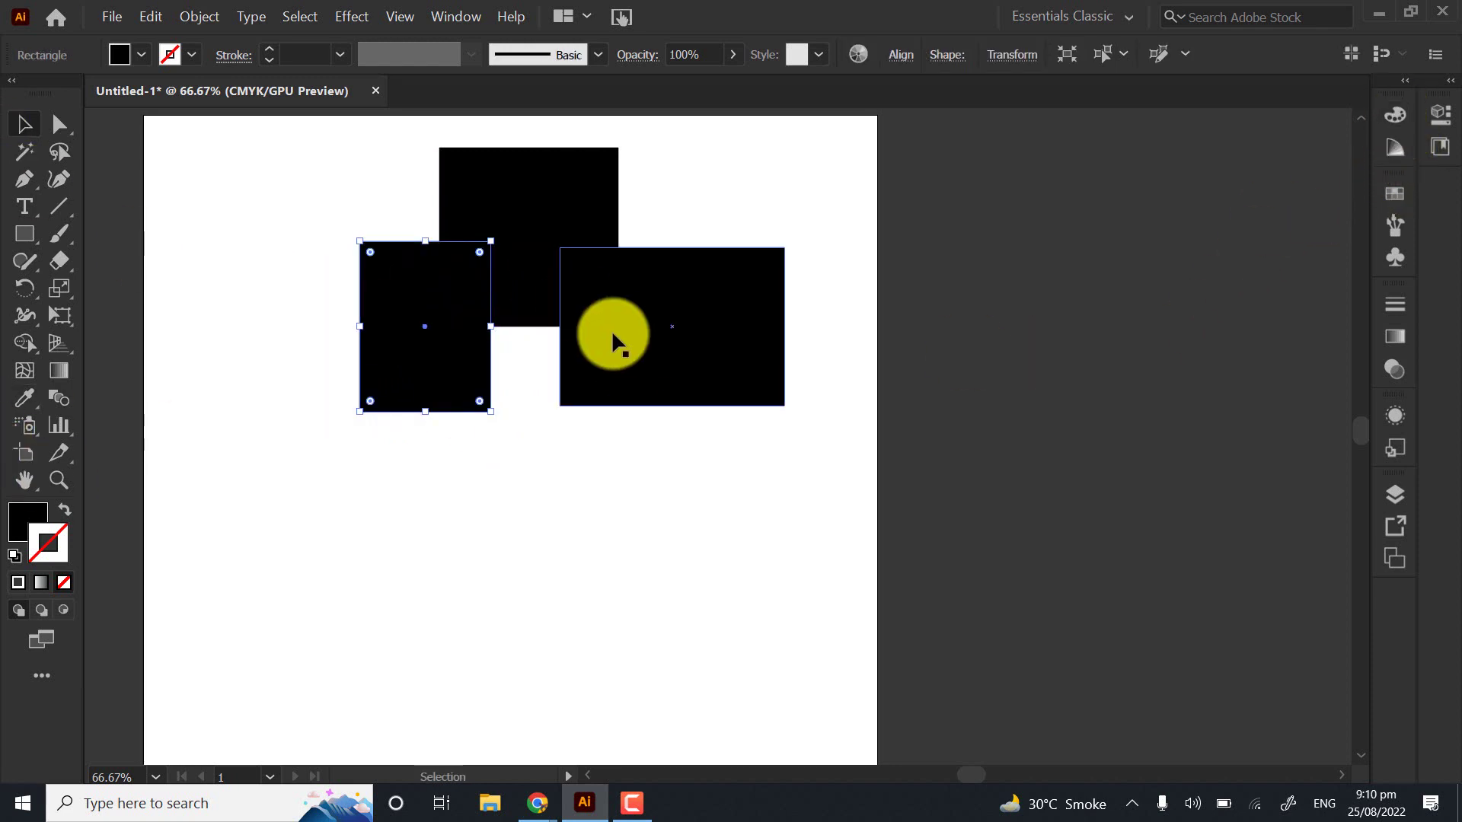
left_click_drag(332, 179, 736, 440)
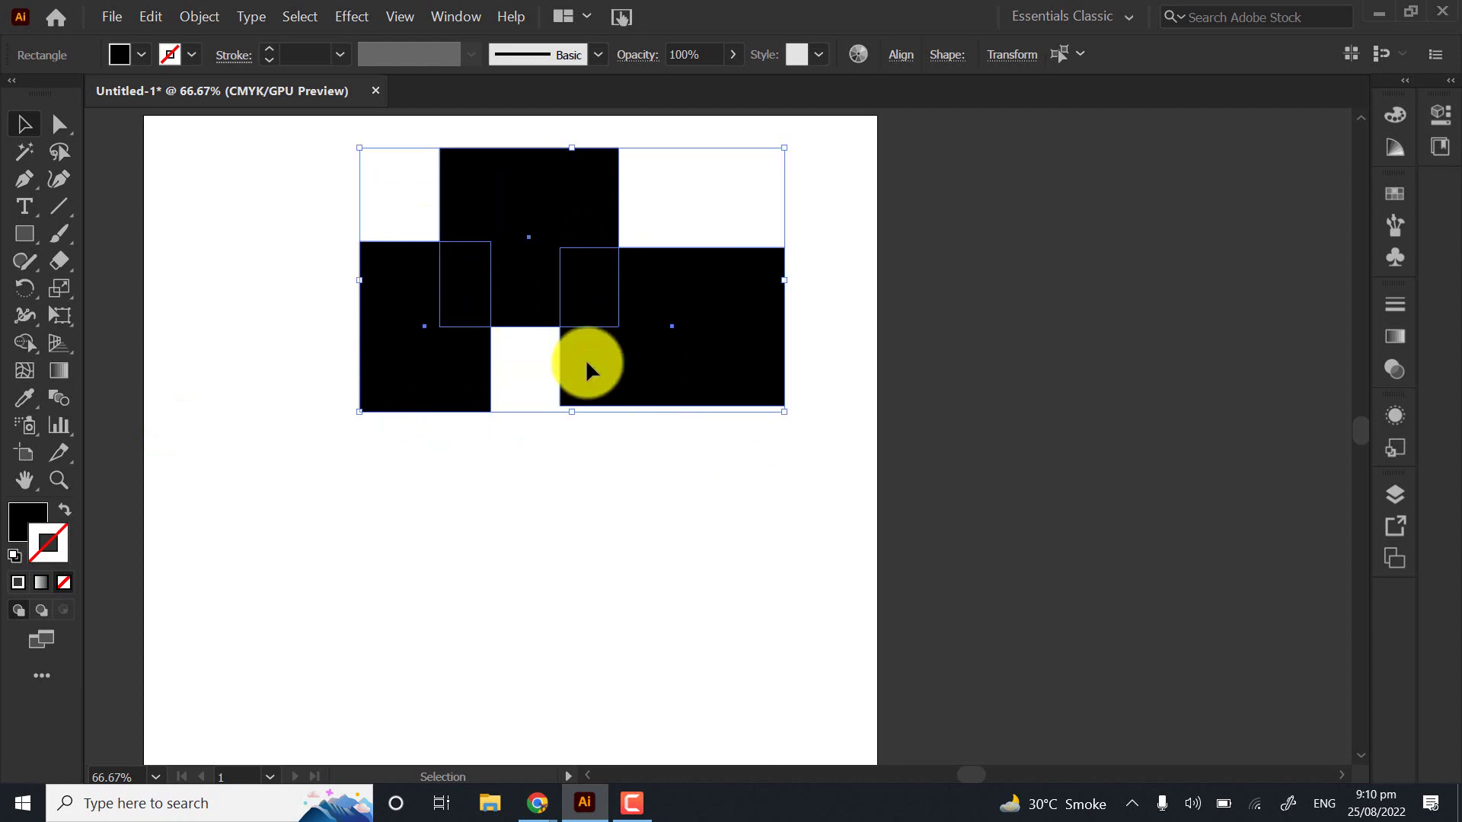
left_click(311, 160)
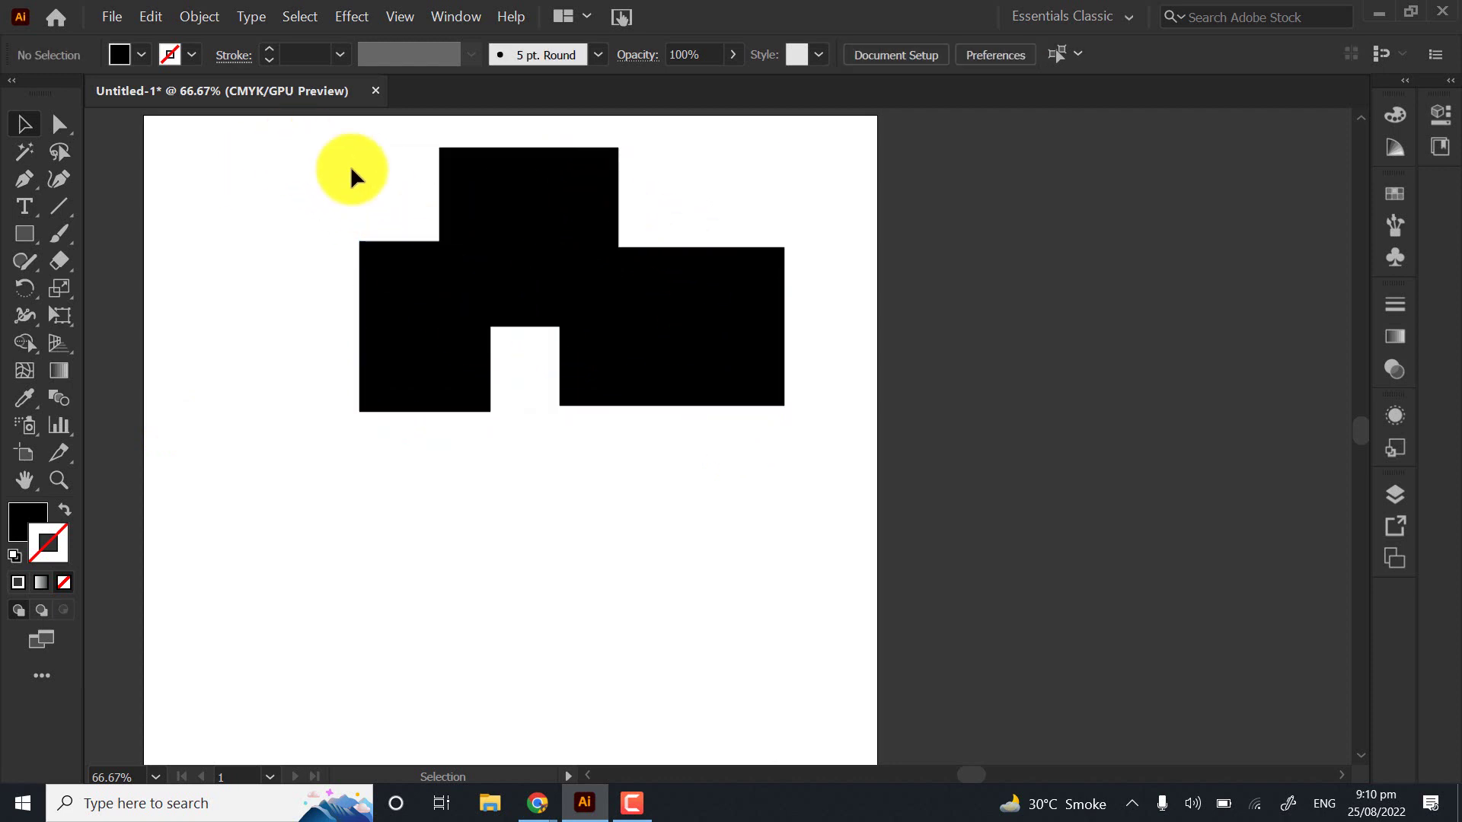
left_click_drag(295, 142, 618, 341)
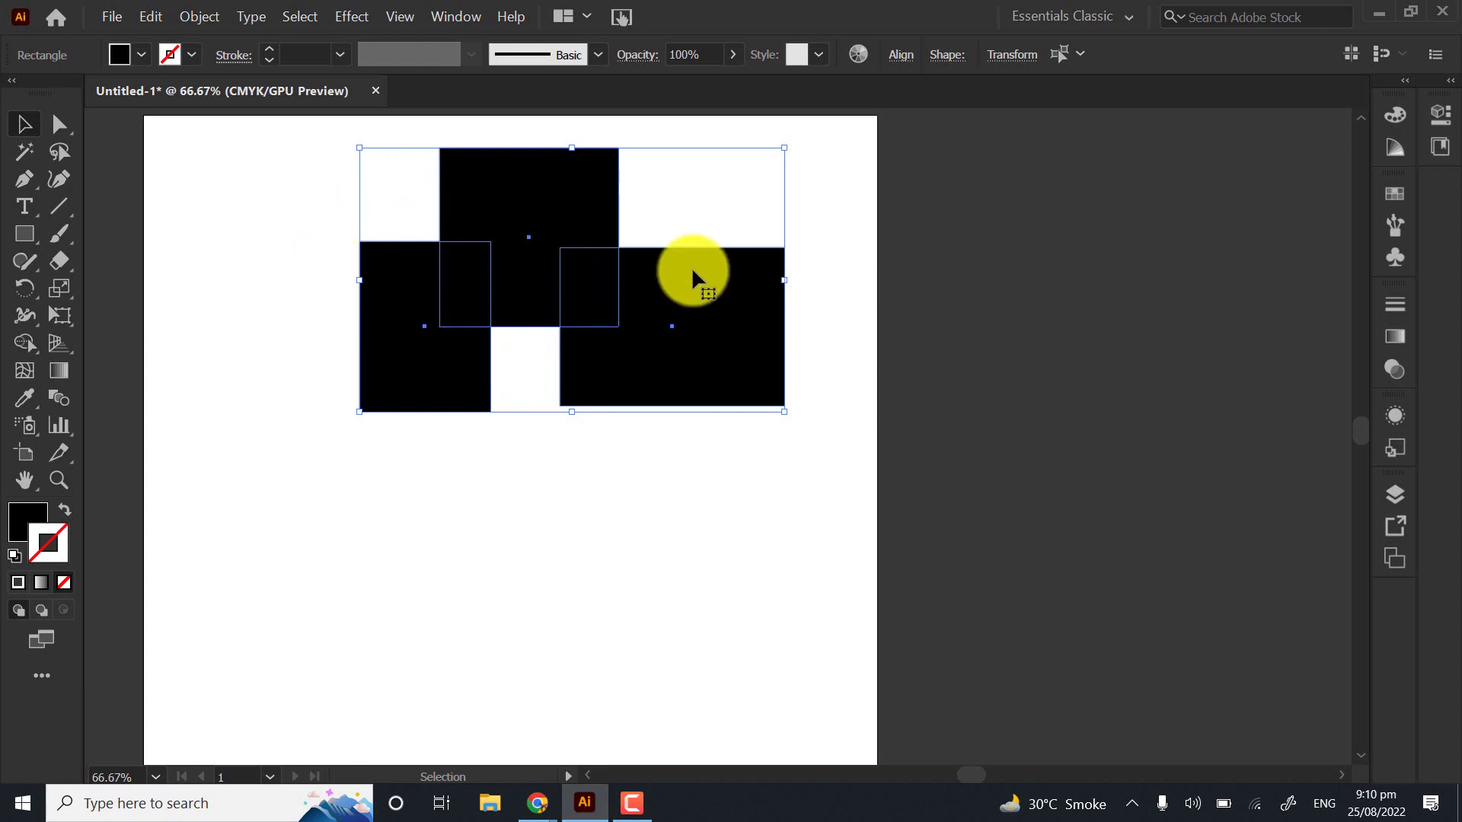
left_click(26, 343)
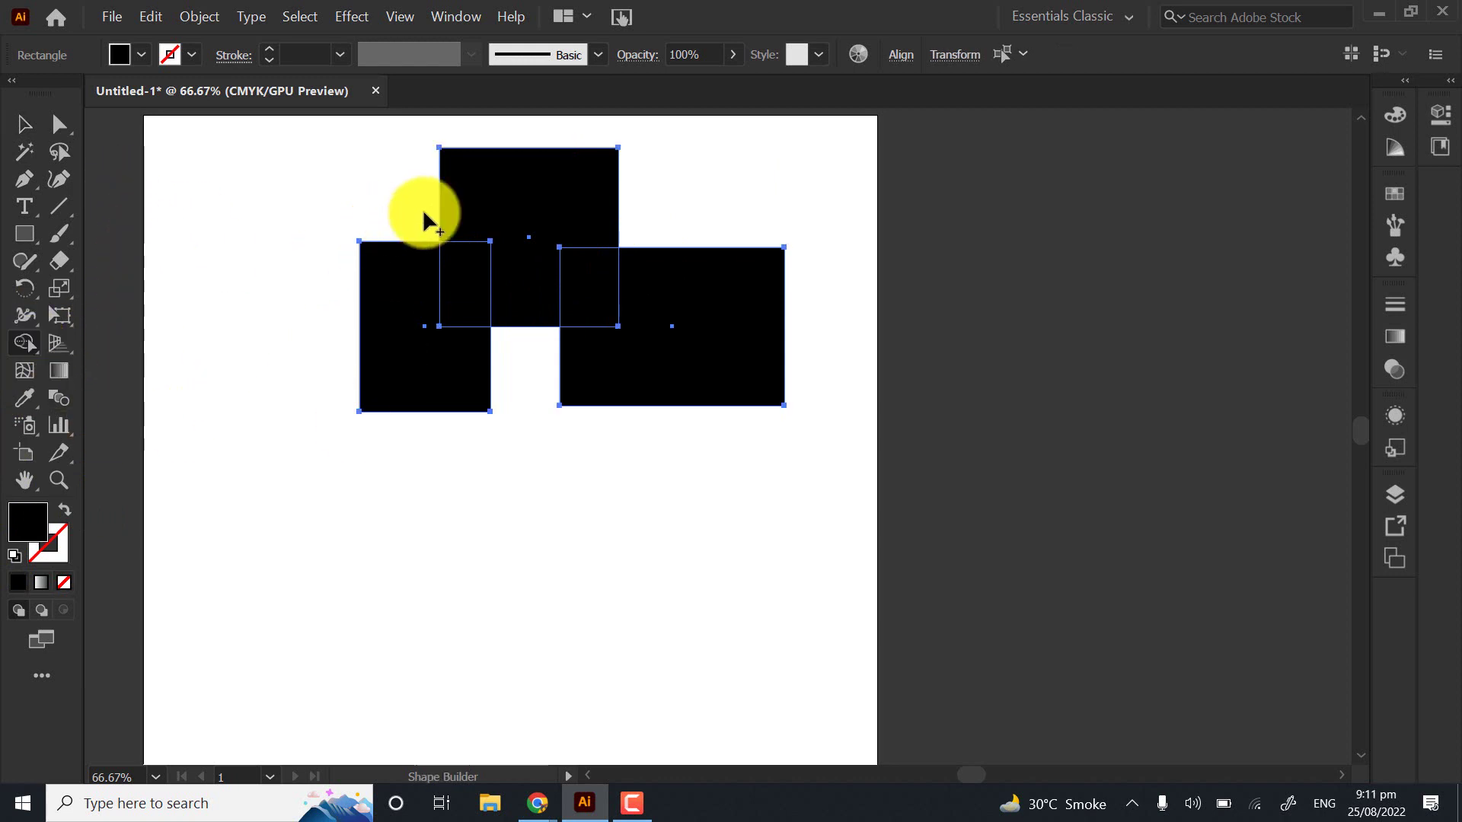
left_click(27, 125)
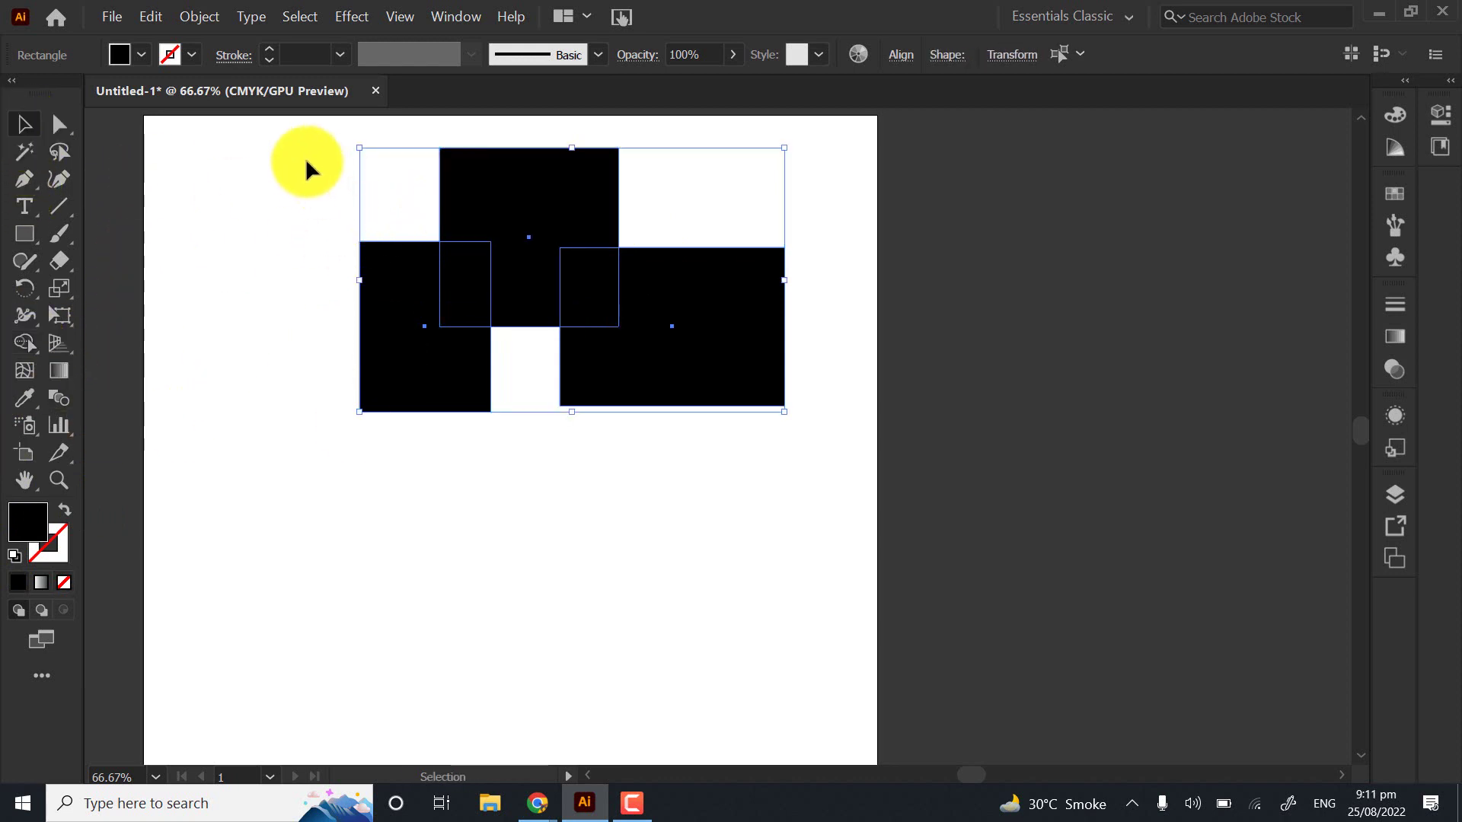
left_click(304, 224)
left_click(23, 346)
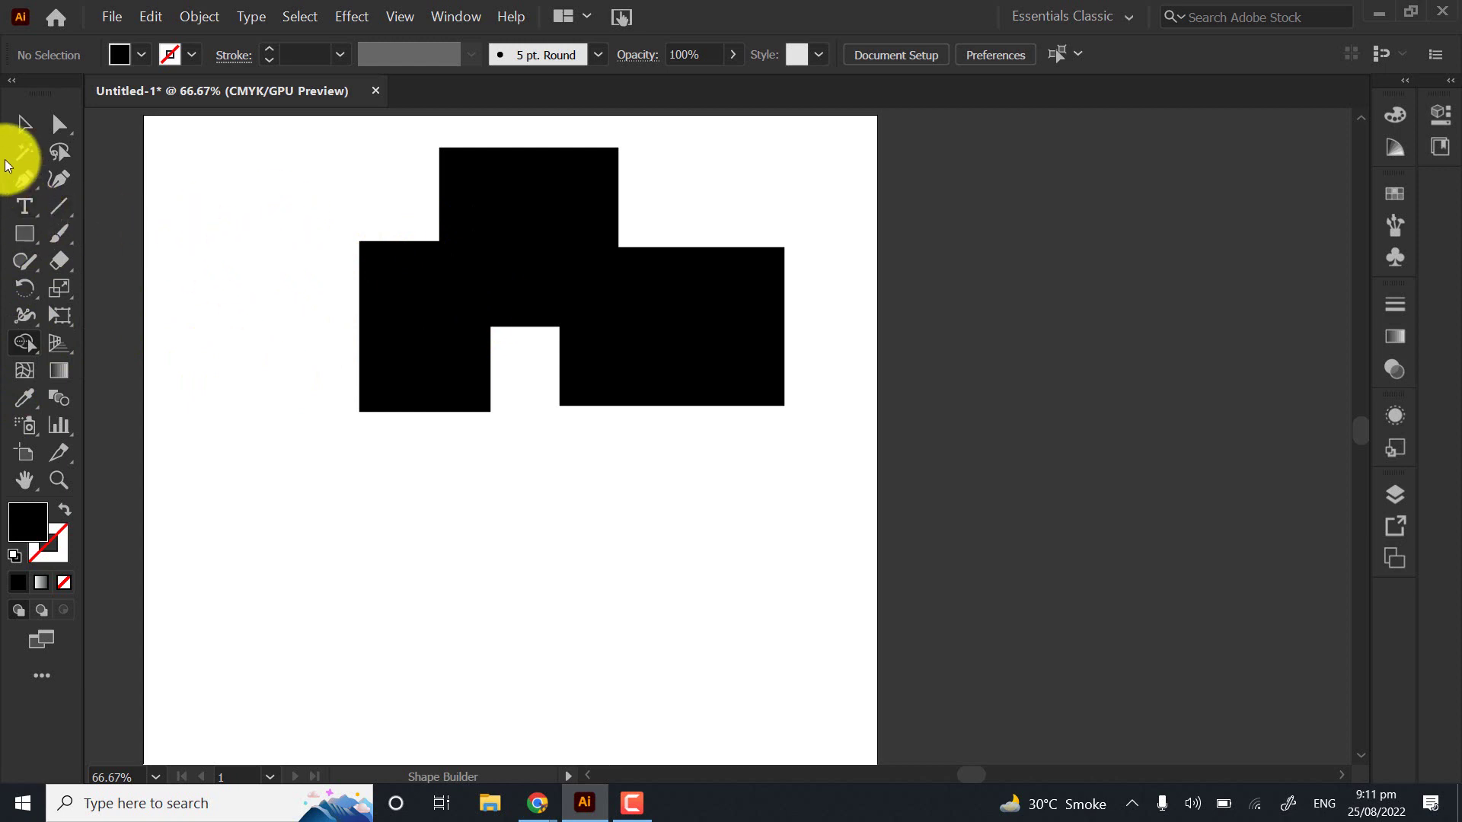
Select the three overlapping rectangles and merge them into a single shape with the Shape Builder tool
left_click(22, 126)
left_click_drag(482, 300, 807, 533)
left_click(35, 342)
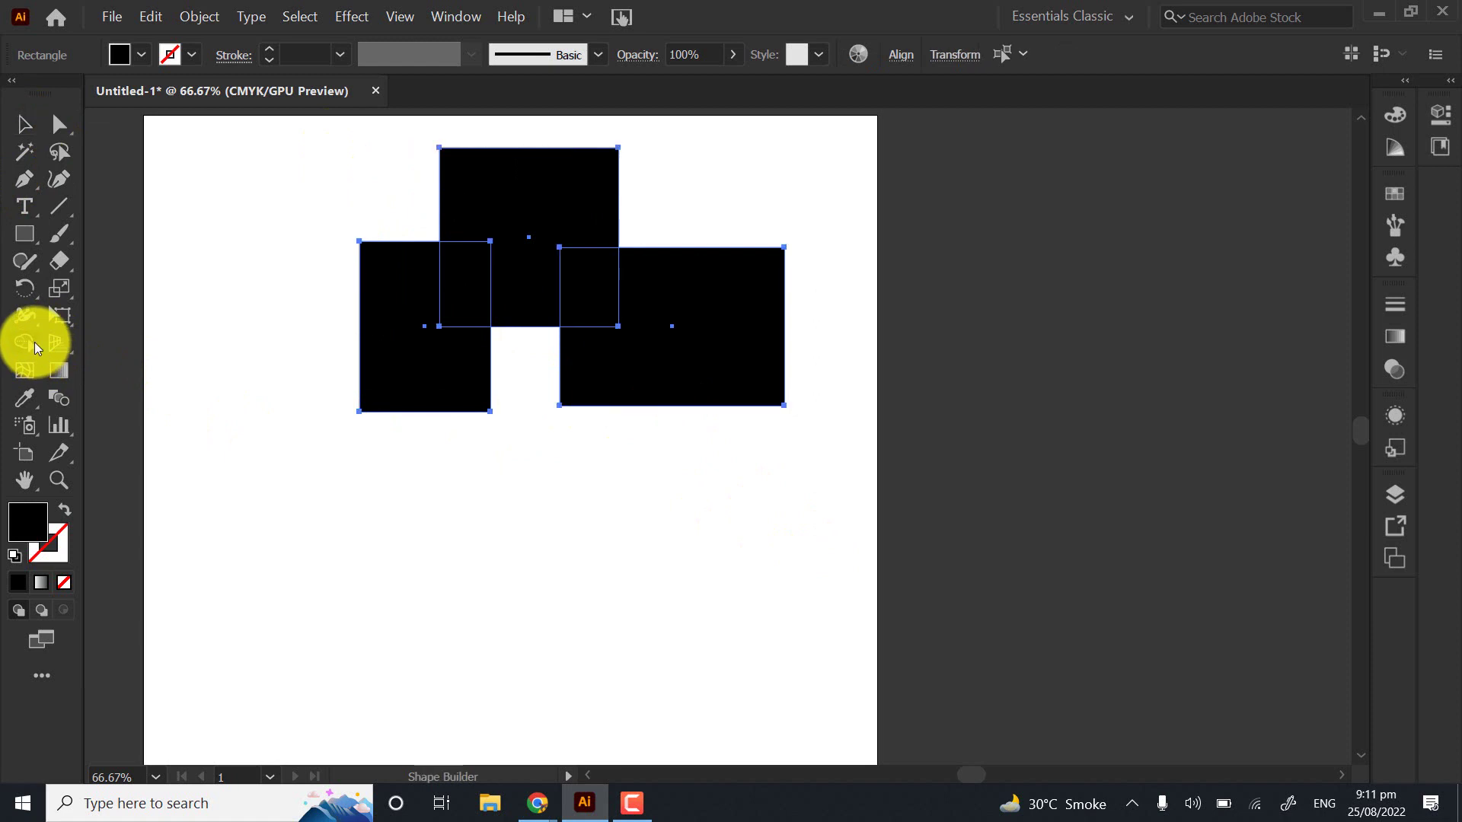
left_click_drag(502, 197, 447, 358)
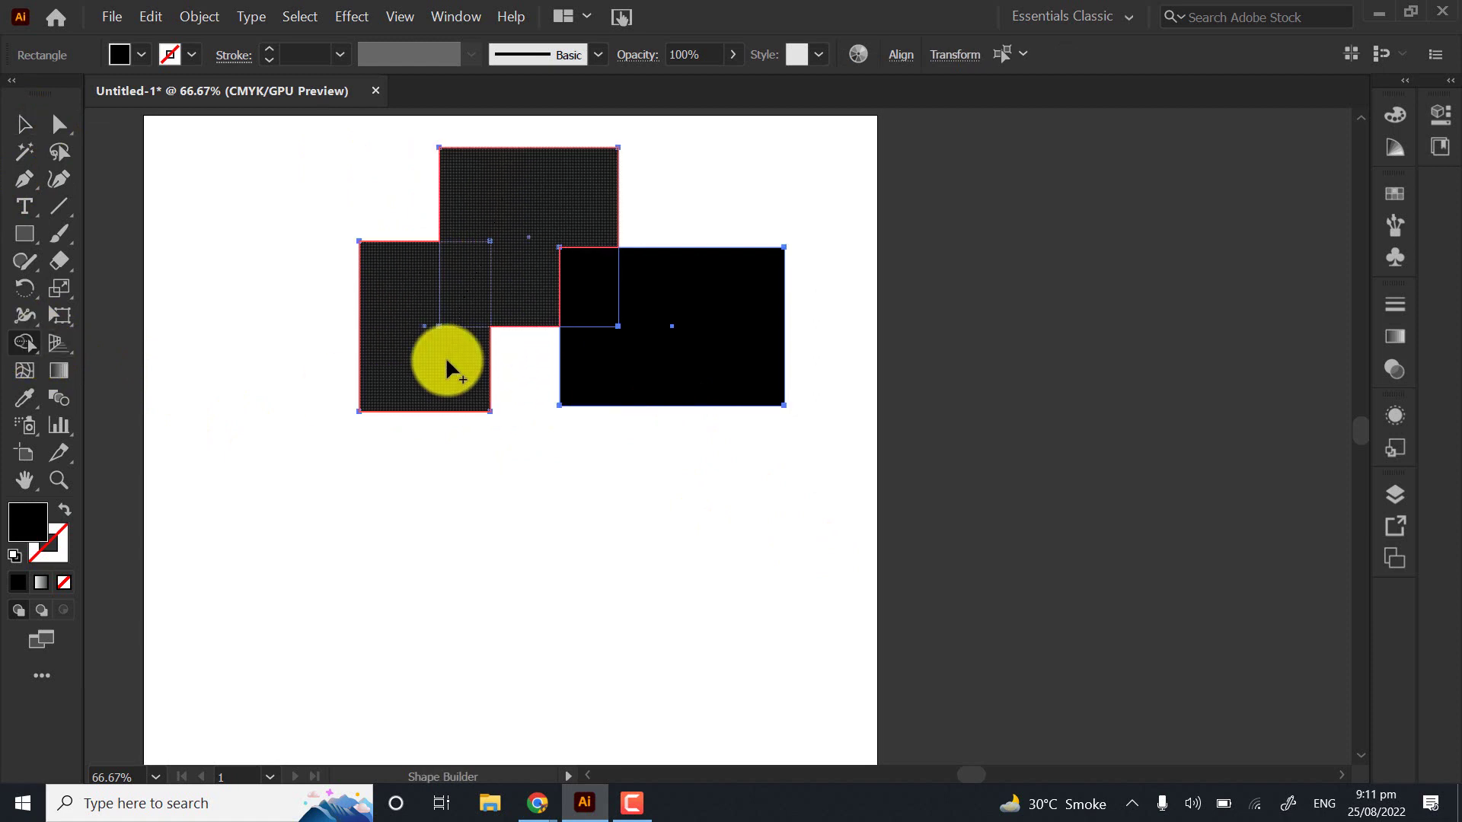
left_click_drag(598, 305, 624, 343)
left_click(22, 127)
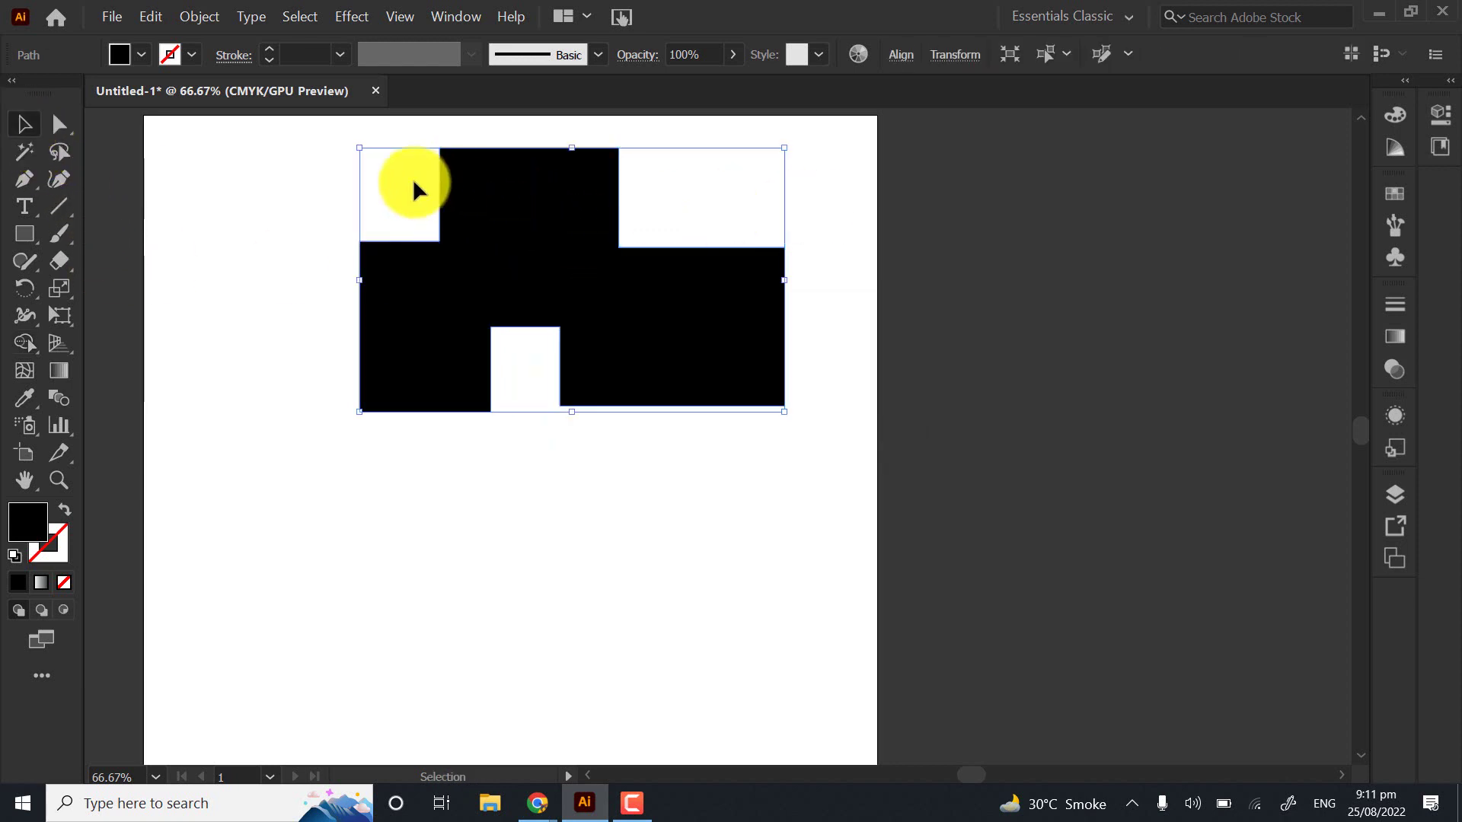
Move the merged black shape right so that it lies mostly beyond the artboard's right edge
left_click(412, 178)
left_click_drag(627, 321, 1131, 312)
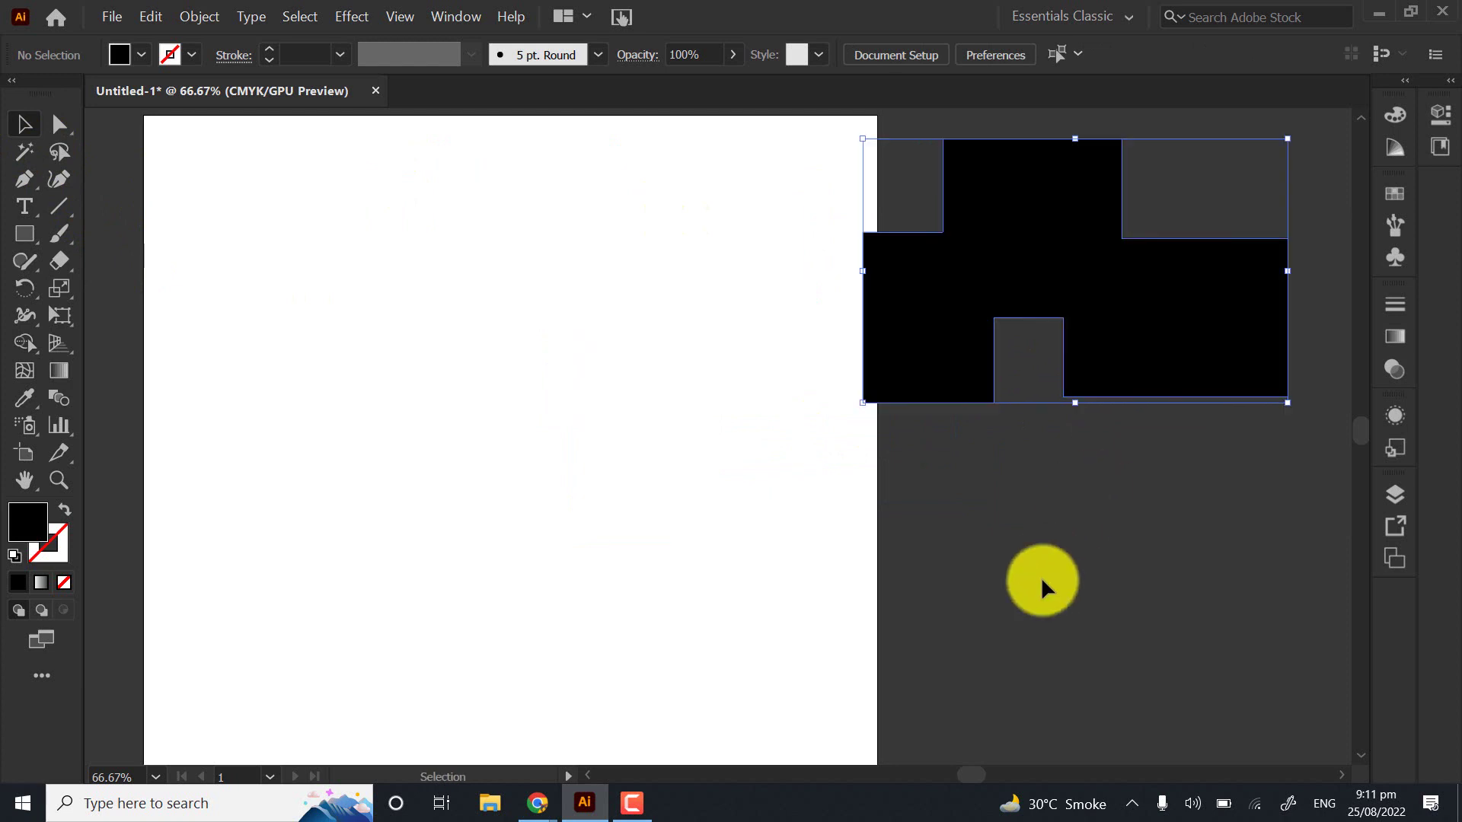
left_click(1200, 17)
scroll(1102, 185, "right", 2)
scroll(1102, 185, "up", 1)
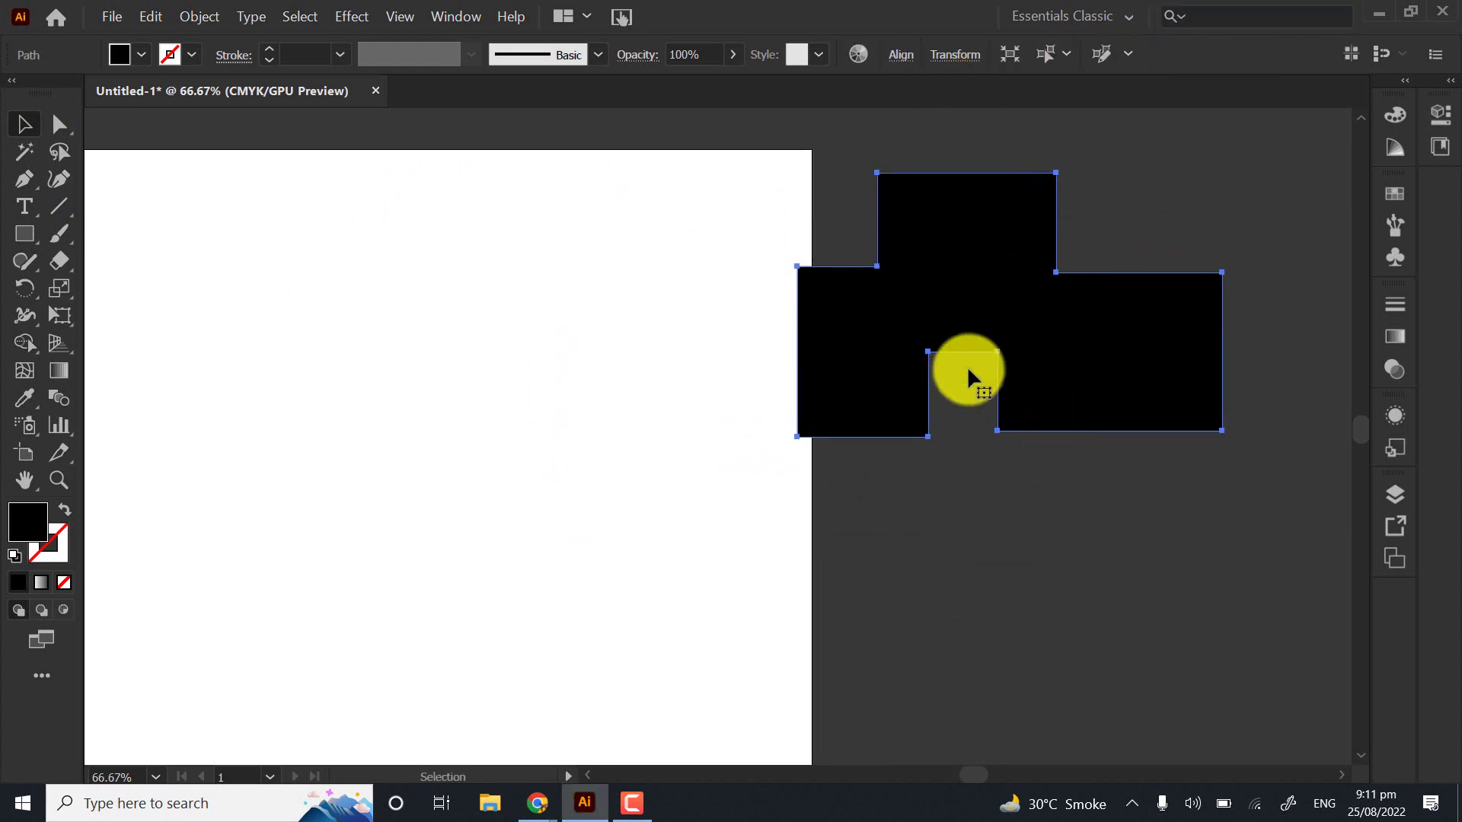
Move the merged black shape and delete it from the document
left_click(832, 255)
left_click_drag(937, 259, 656, 414)
scroll(947, 307, "left", 3)
scroll(947, 308, "down", 1)
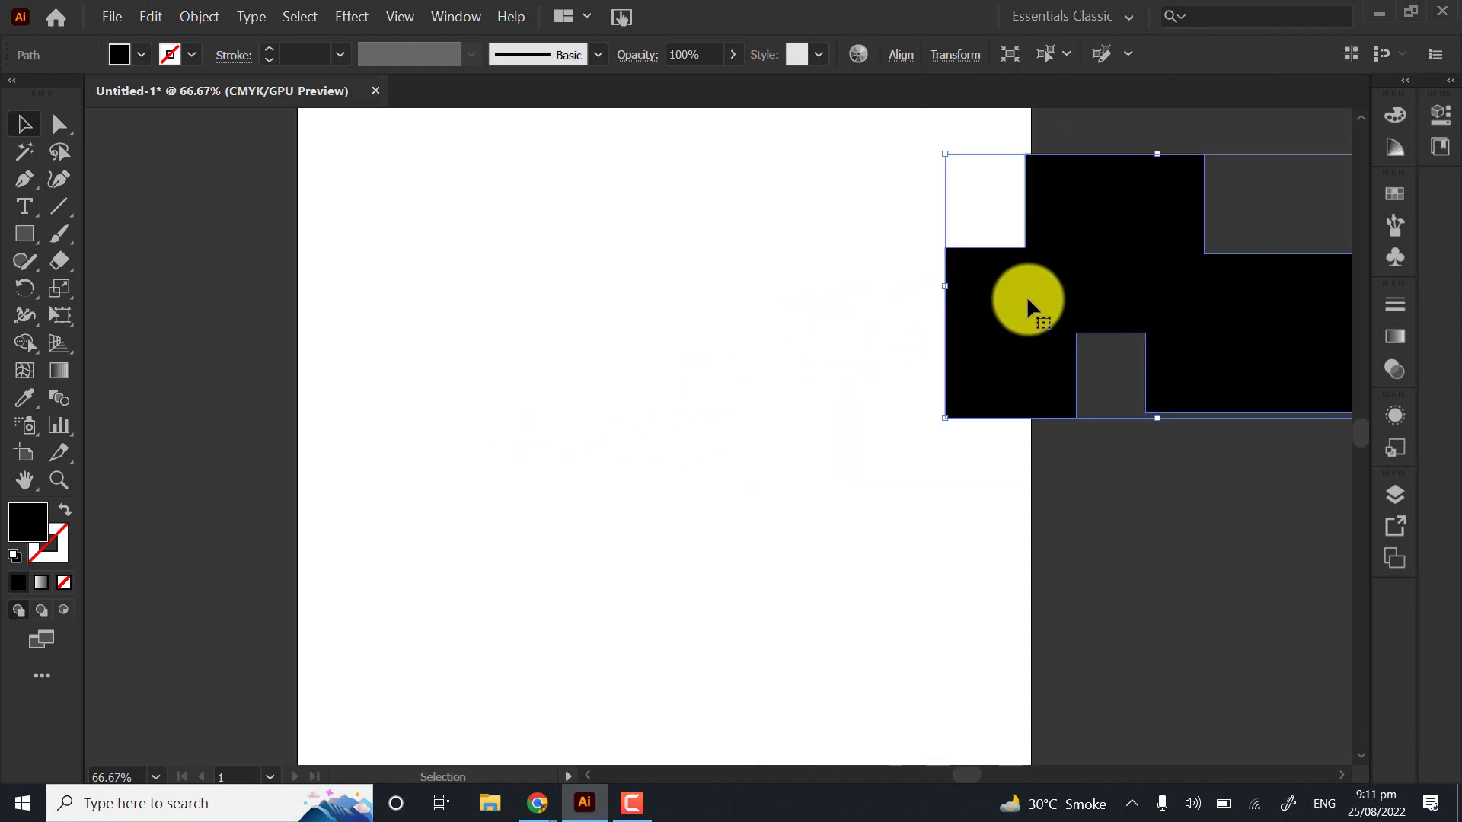
key("Delete")
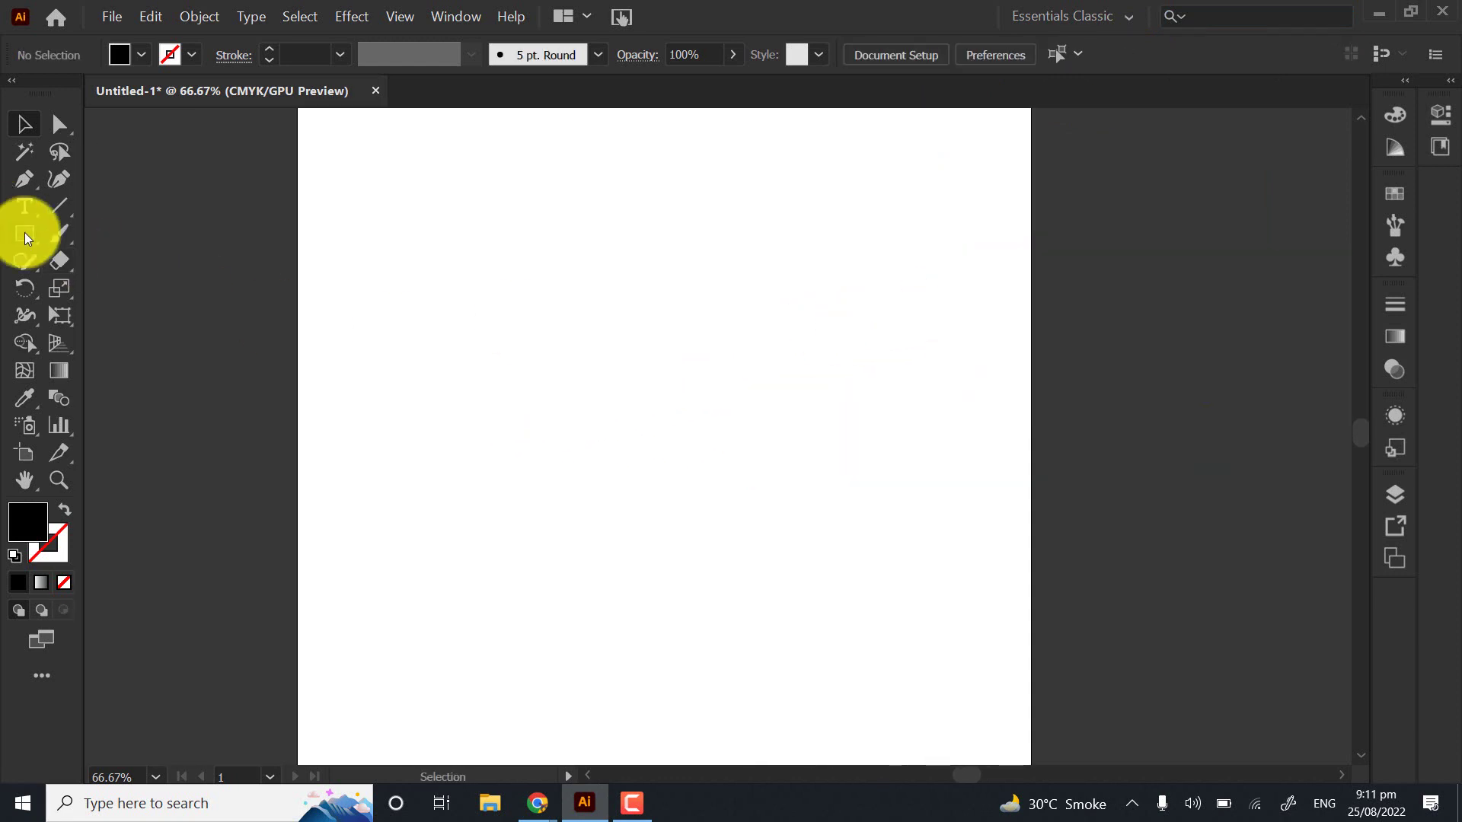
Draw three separate black squares side by side near the artboard's upper edge, with the middle one largest
key("m")
left_click_drag(378, 228, 495, 342)
left_click_drag(515, 201, 708, 393)
left_click_drag(863, 216, 732, 342)
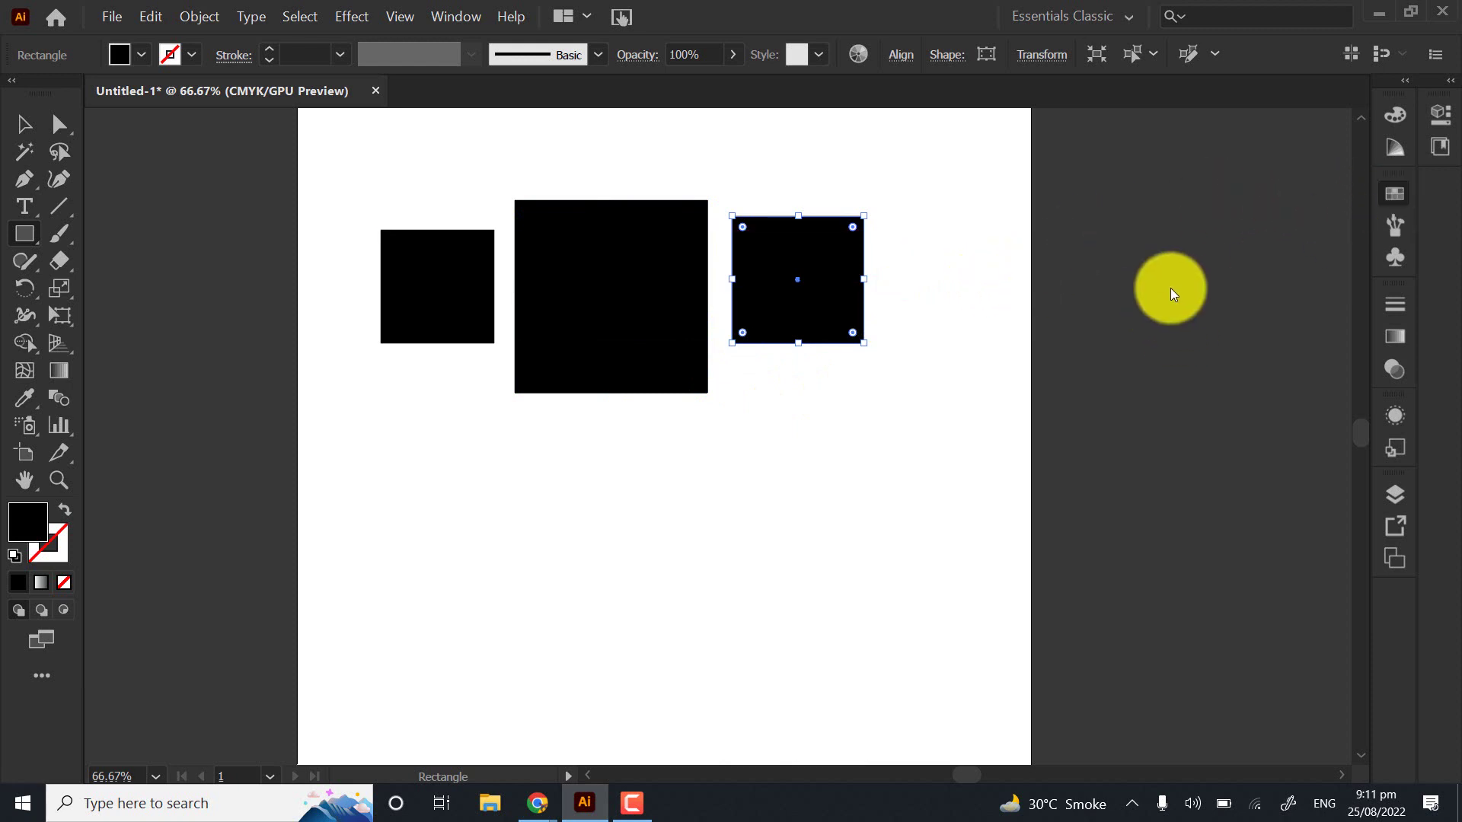
Fill the right square with yellow and the large middle square with red
left_click(1395, 207)
left_click(1189, 254)
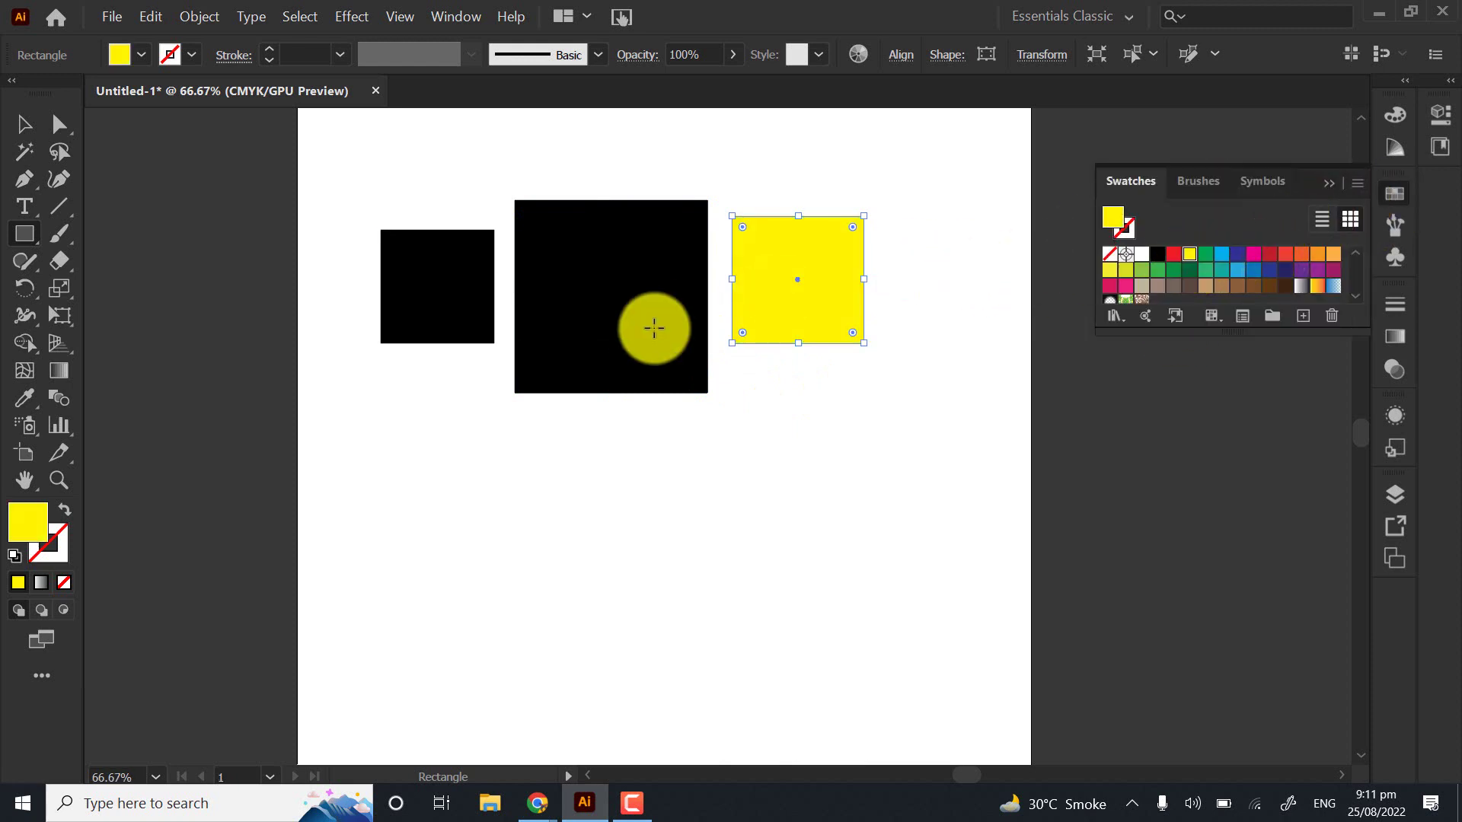
left_click(24, 124)
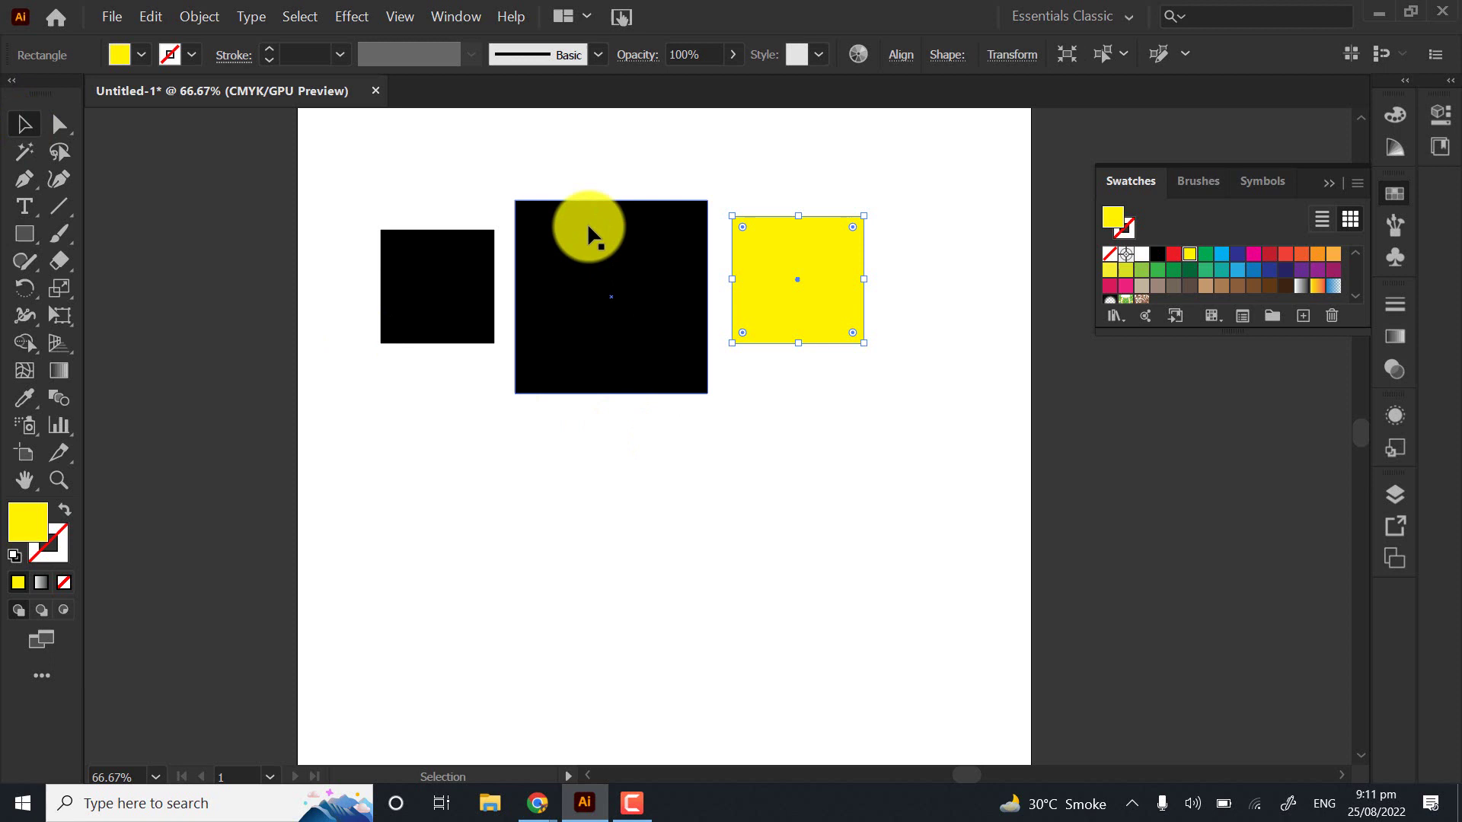
left_click(644, 260)
left_click(1171, 256)
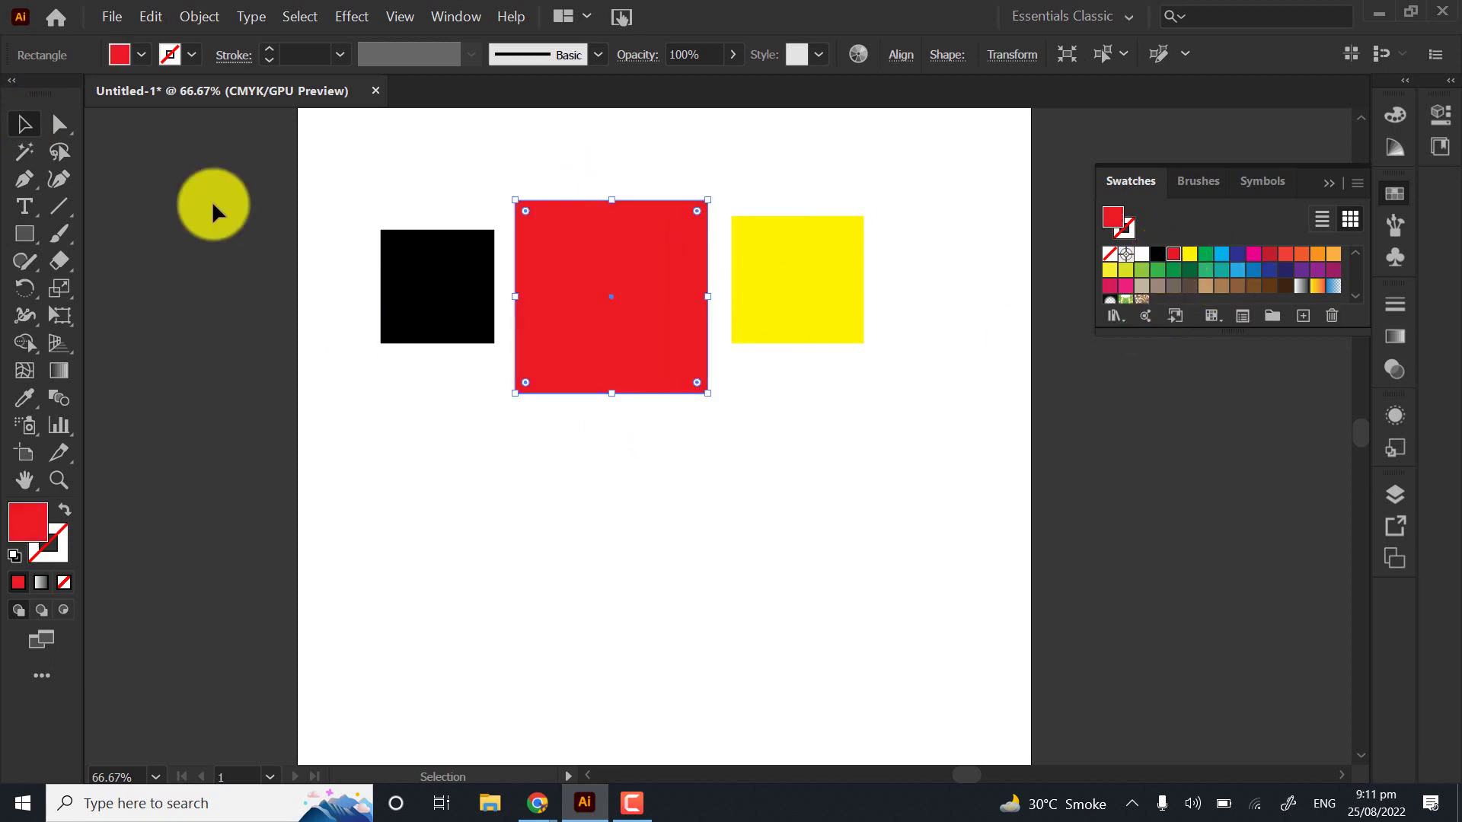
left_click(273, 171)
Move the black and yellow squares so they overlap the red square's upper-left and upper-right corners
left_click_drag(459, 290, 640, 250)
left_click_drag(807, 280, 679, 301)
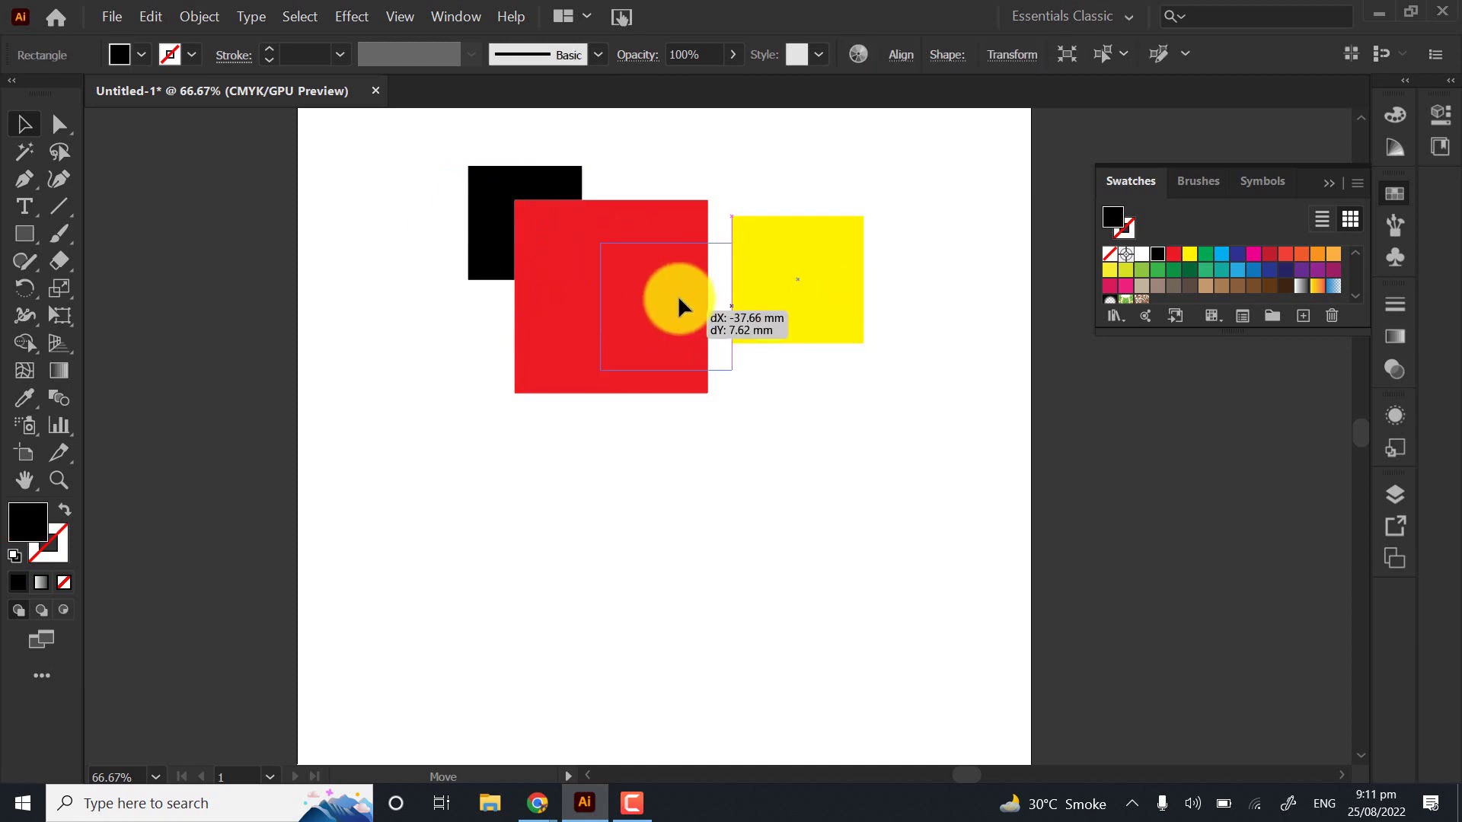
left_click_drag(719, 239, 719, 231)
left_click(314, 209)
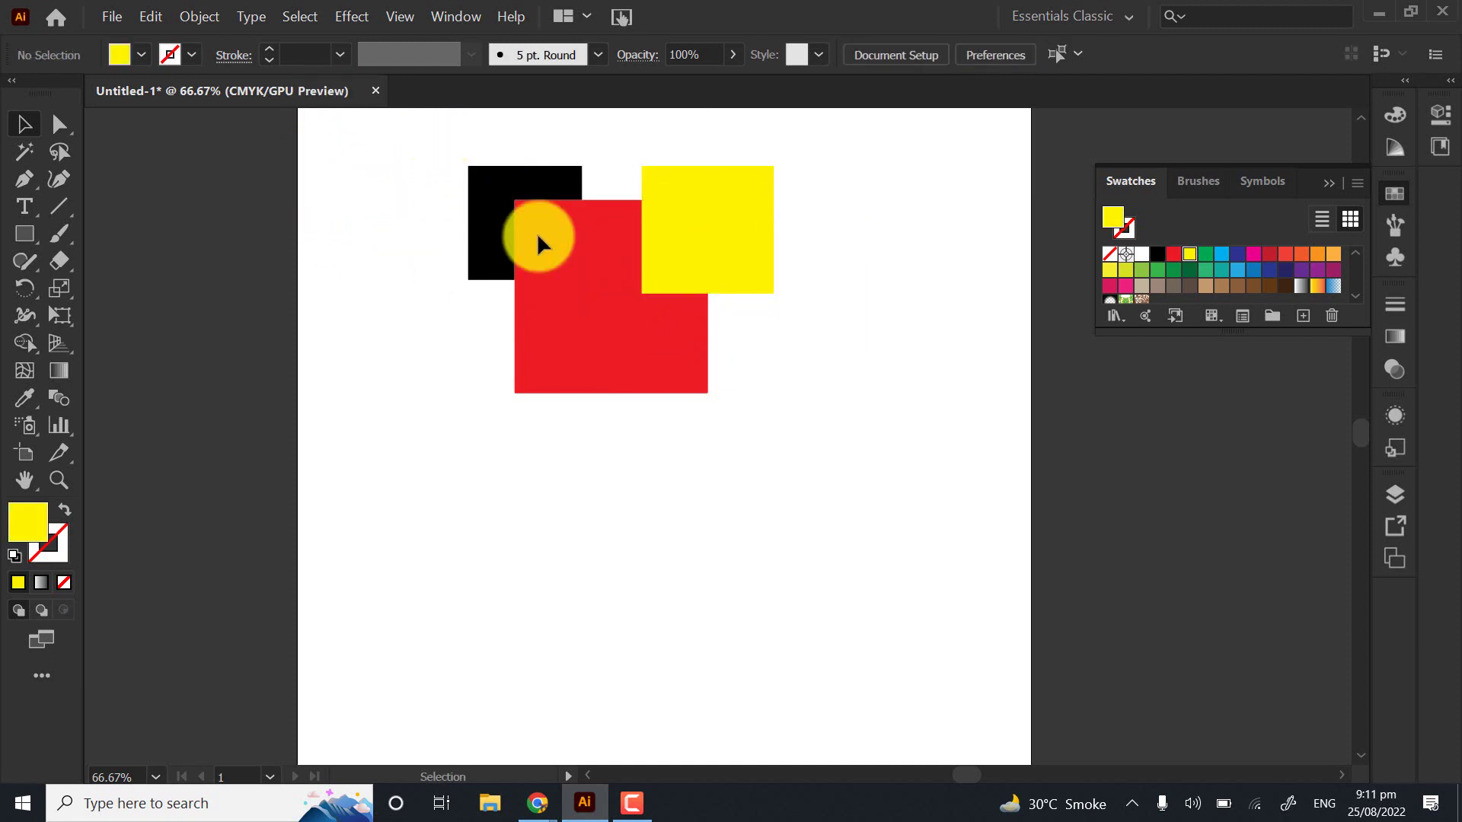
Shift the three overlapping squares slightly up and left, and place a copy of the black square below them
key("ctrl+a")
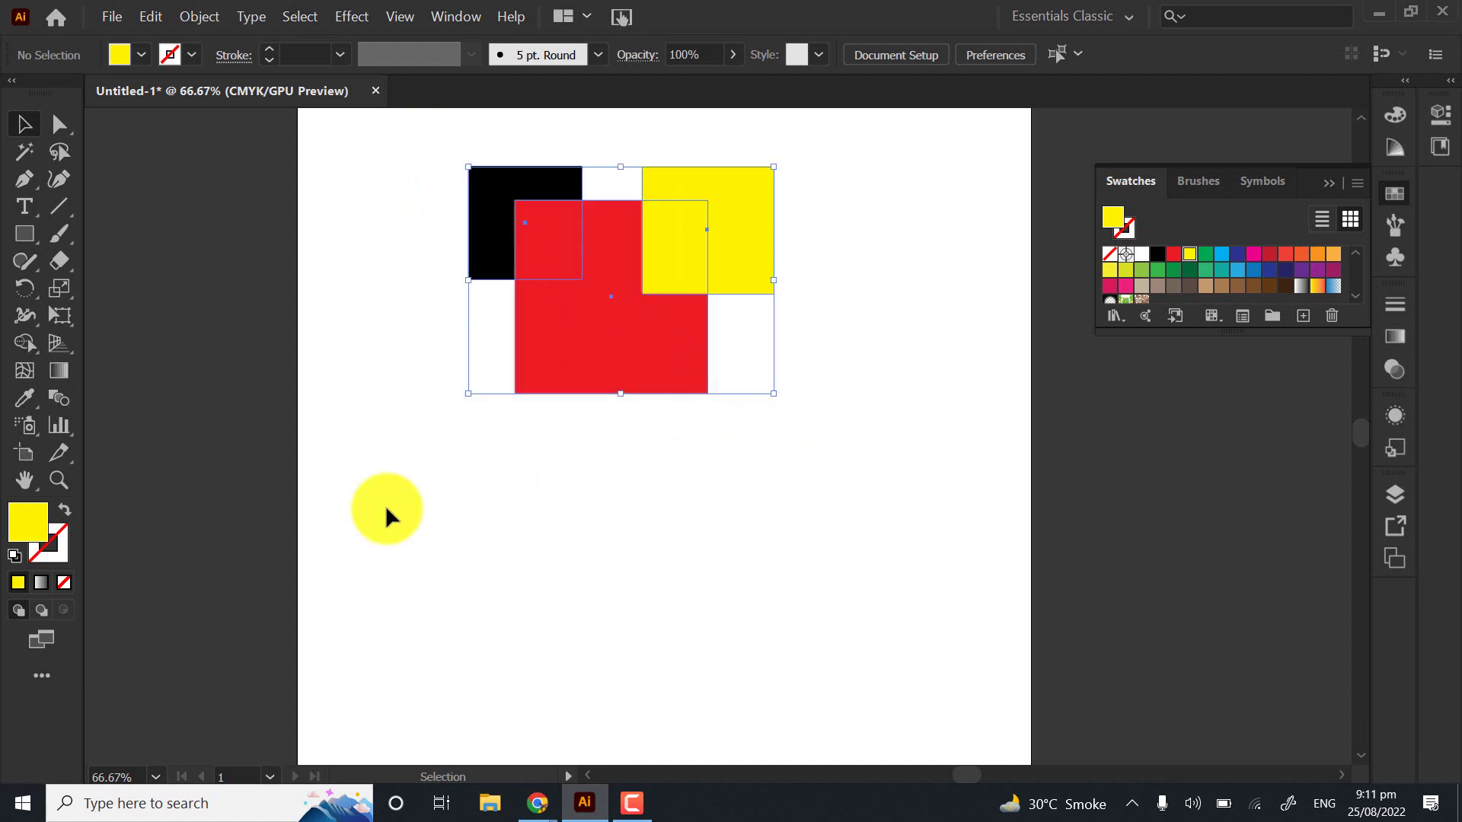
left_click(25, 344)
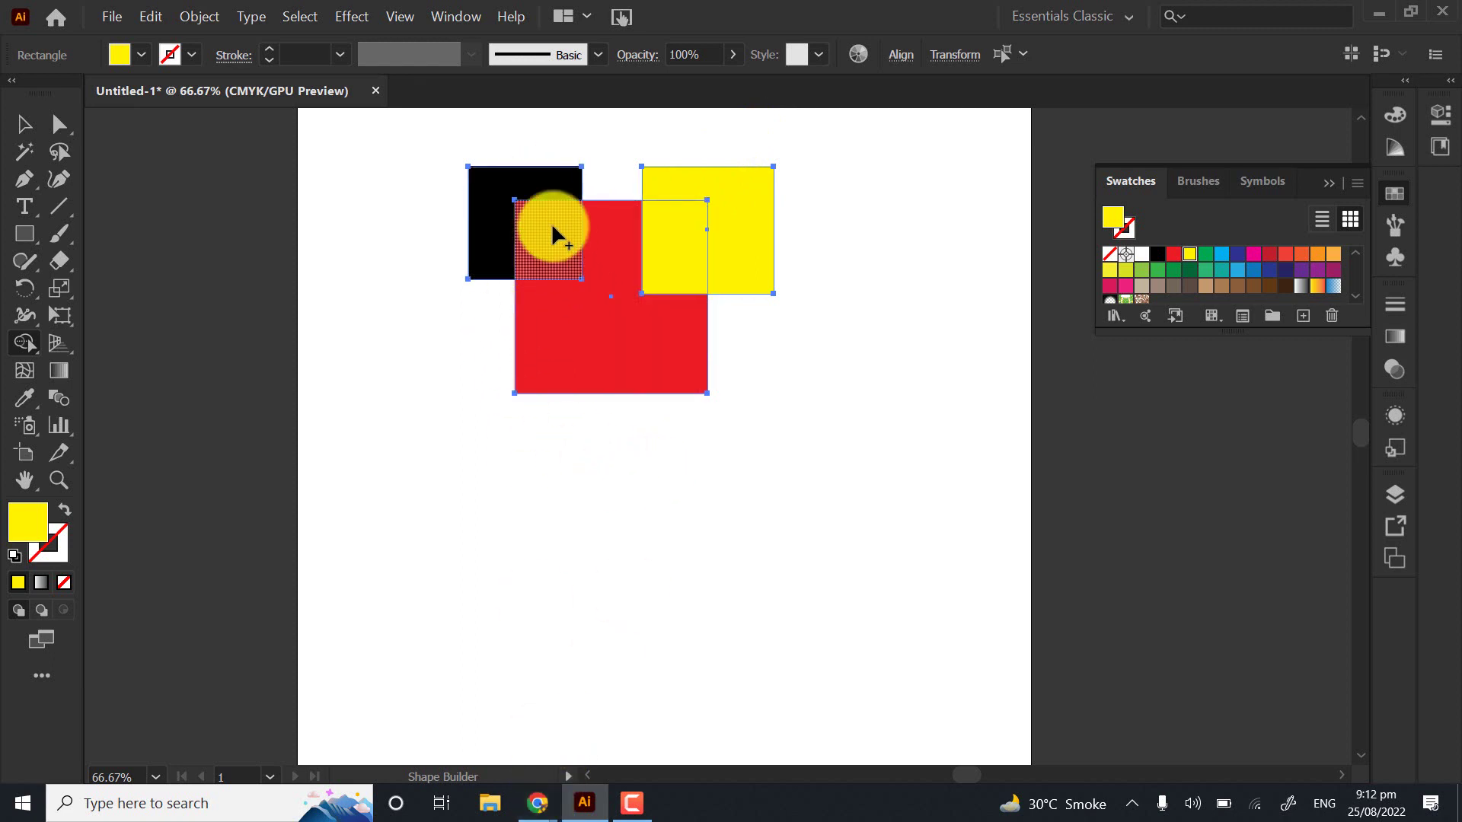
left_click(24, 137)
left_click_drag(476, 200, 442, 281)
left_click(441, 281)
left_click_drag(438, 408, 536, 653)
Switch to the Google Meet call, admit the person waiting to join, and return to Illustrator
mouse_move(538, 803)
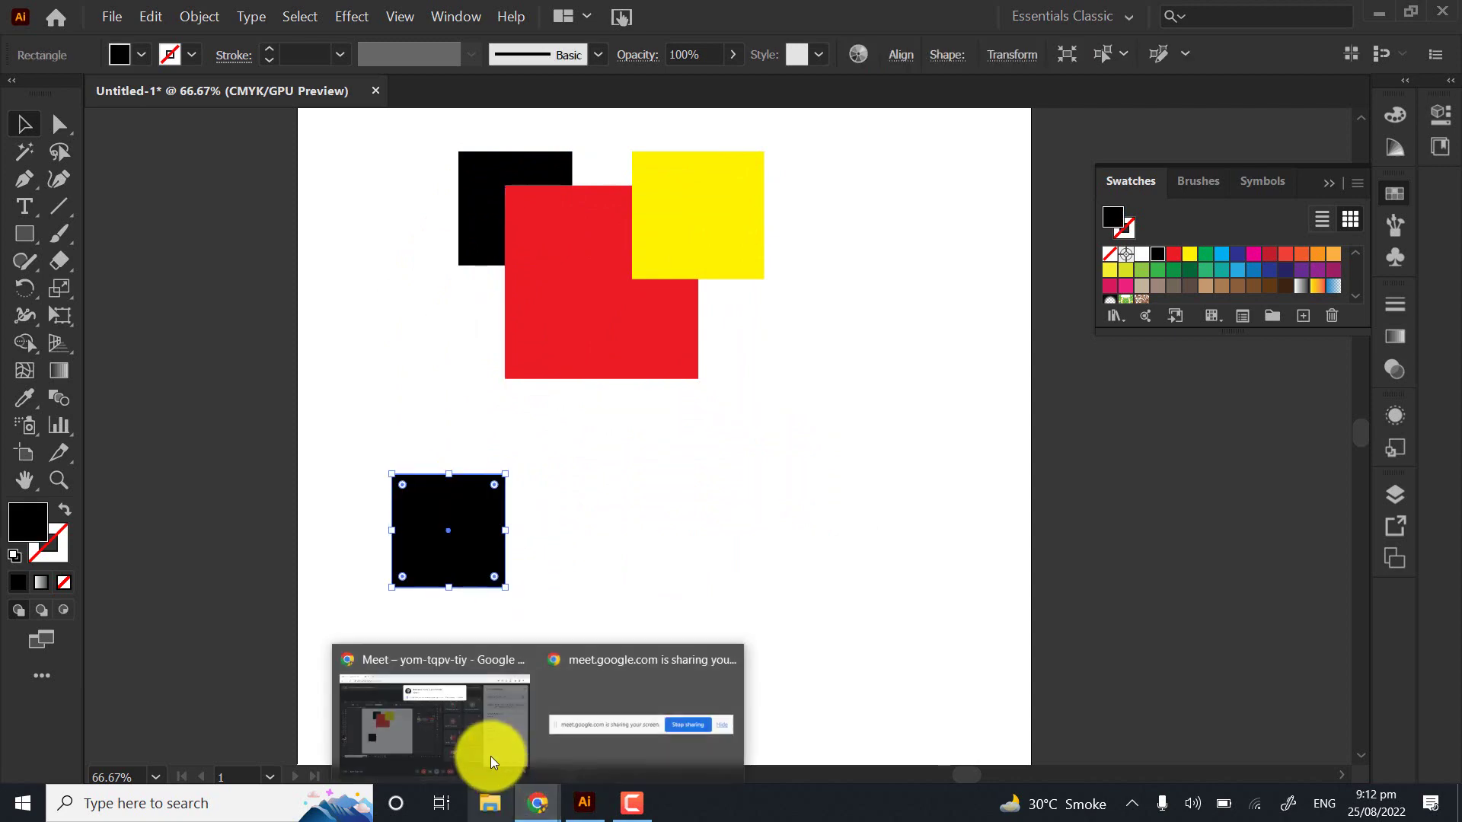
left_click(490, 754)
left_click(932, 181)
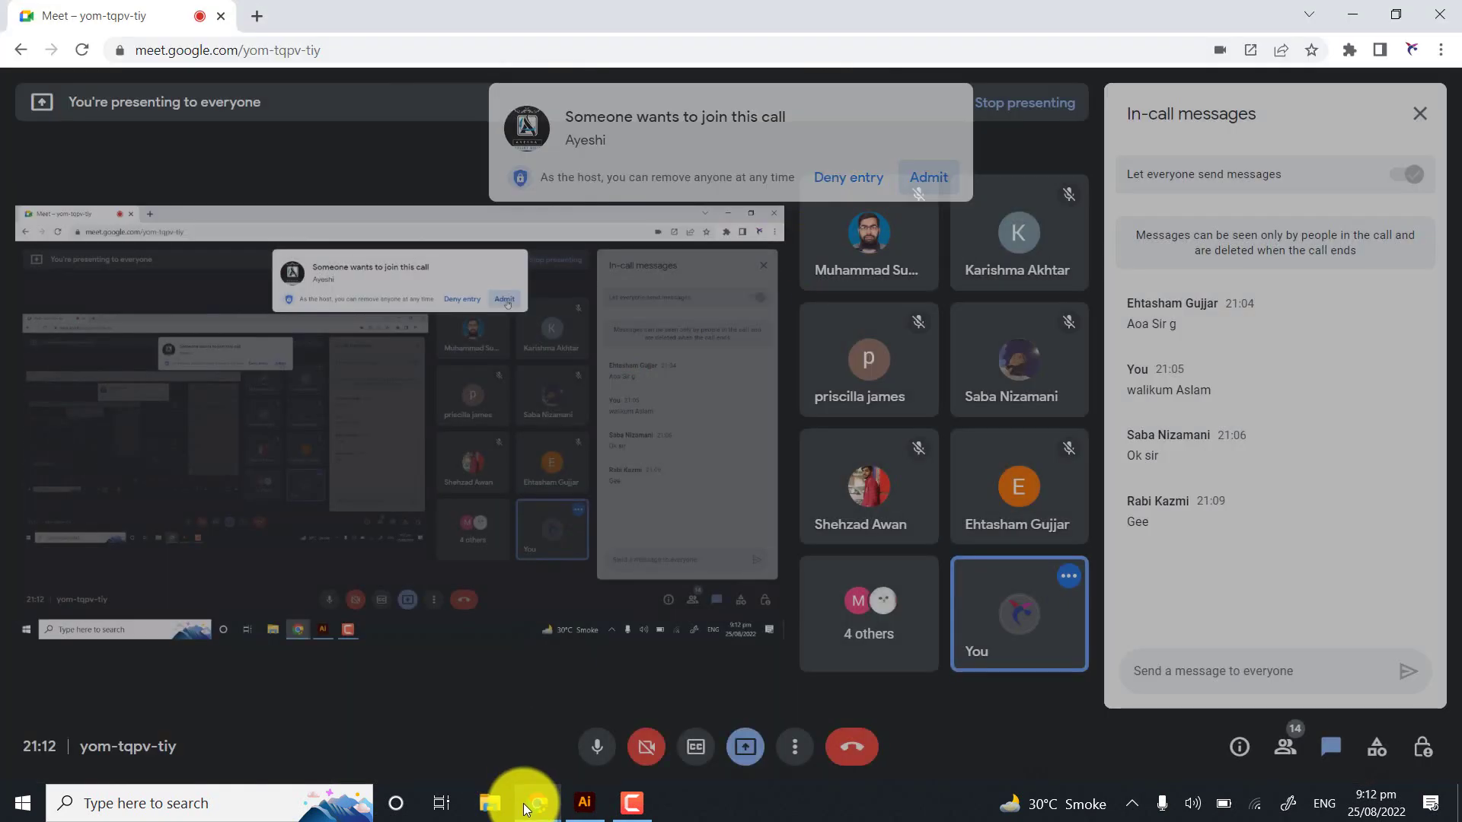
left_click(583, 802)
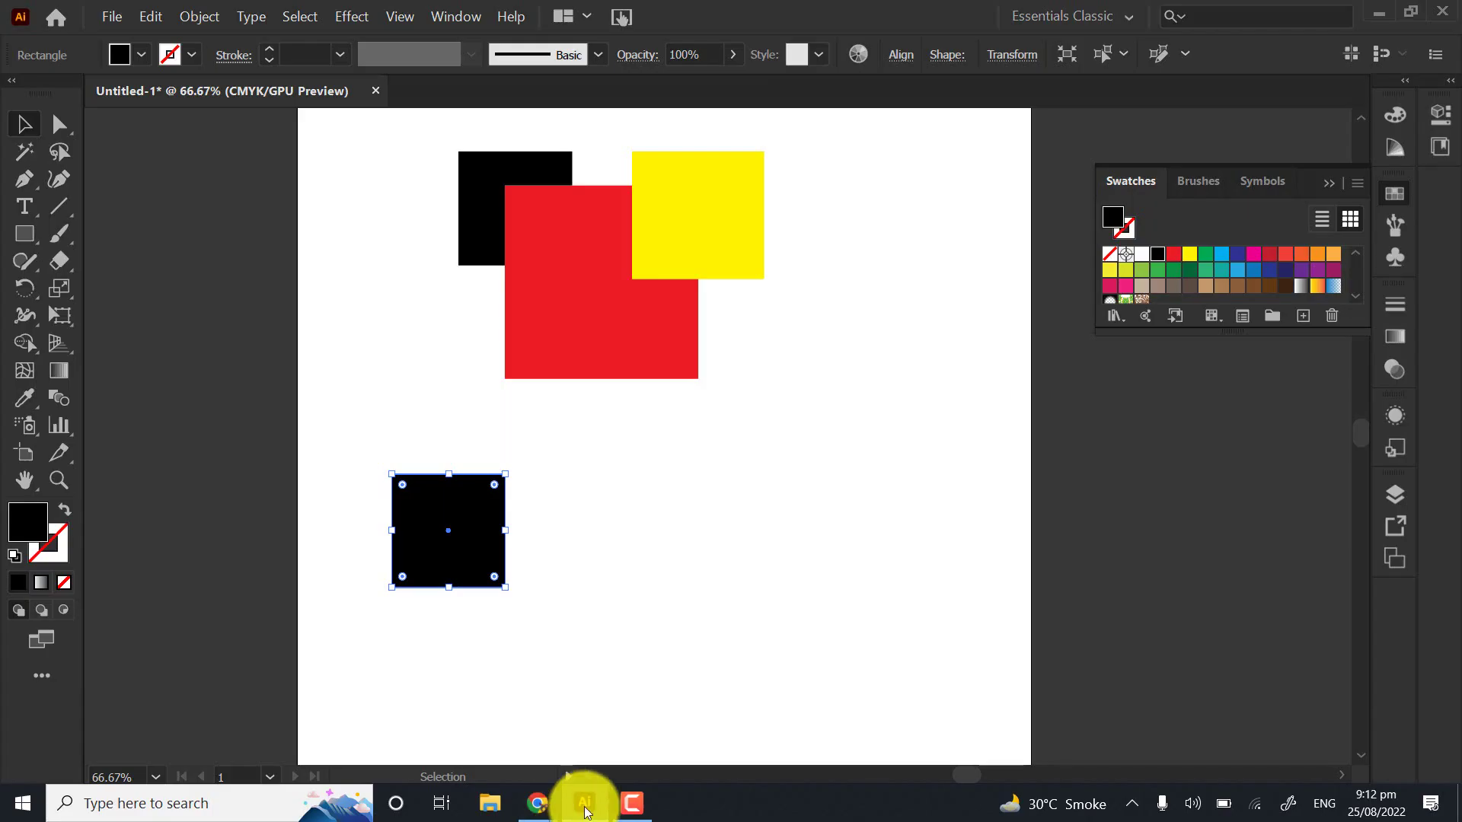
Add two overlapping copies of the lower black square and merge all three into one shape with the Shape Builder tool
left_click_drag(466, 509, 533, 460)
left_click_drag(539, 511, 617, 610)
left_click_drag(332, 426, 641, 609)
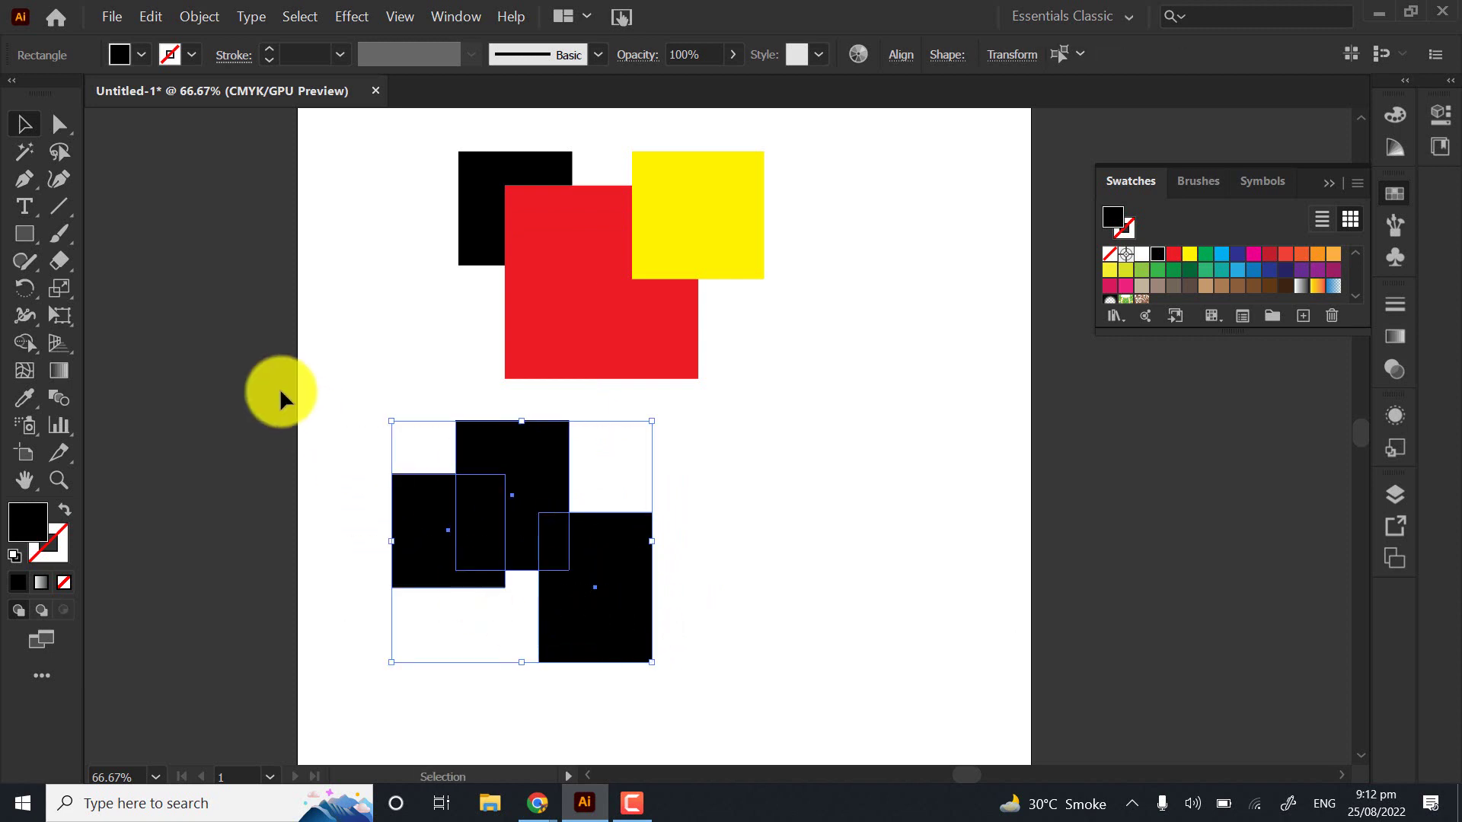
left_click(30, 340)
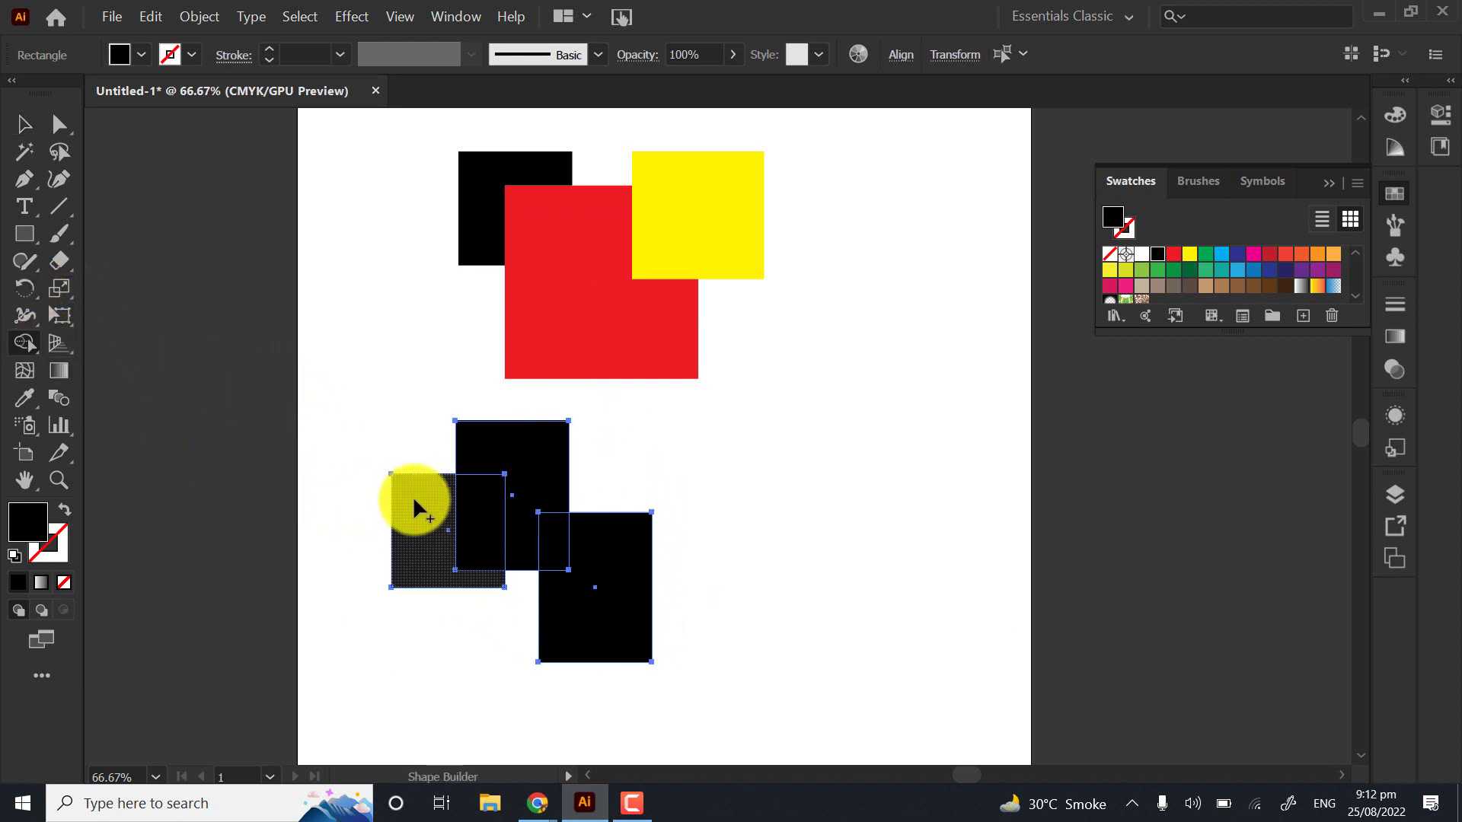
mouse_move(413, 496)
left_mouse_down()
mouse_move(560, 503)
mouse_move(580, 557)
mouse_move(523, 524)
mouse_move(486, 459)
left_mouse_up()
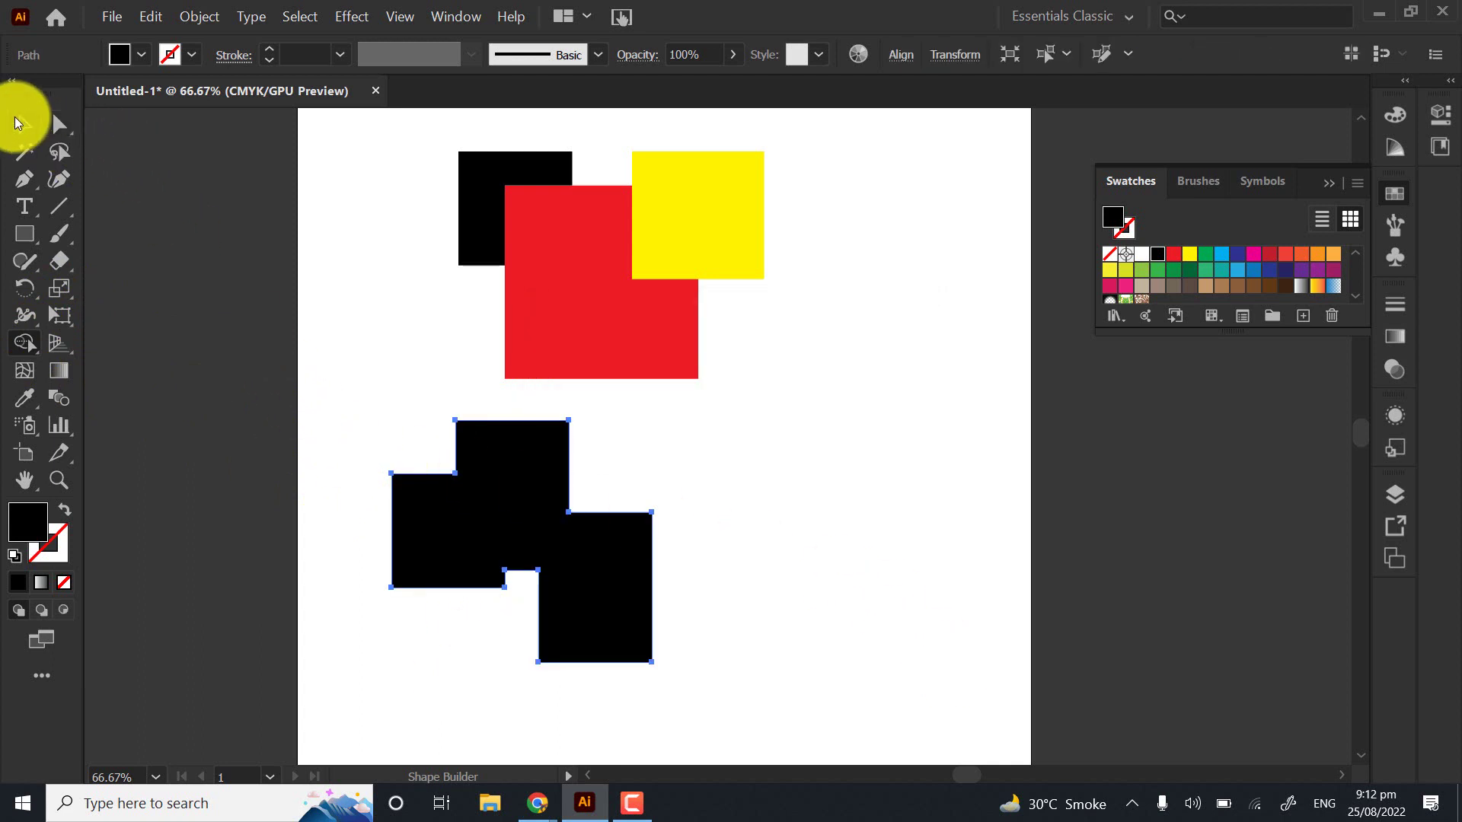
Move the merged black shape to the right and delete it
left_click(22, 124)
left_click(254, 434)
left_click_drag(646, 569, 887, 565)
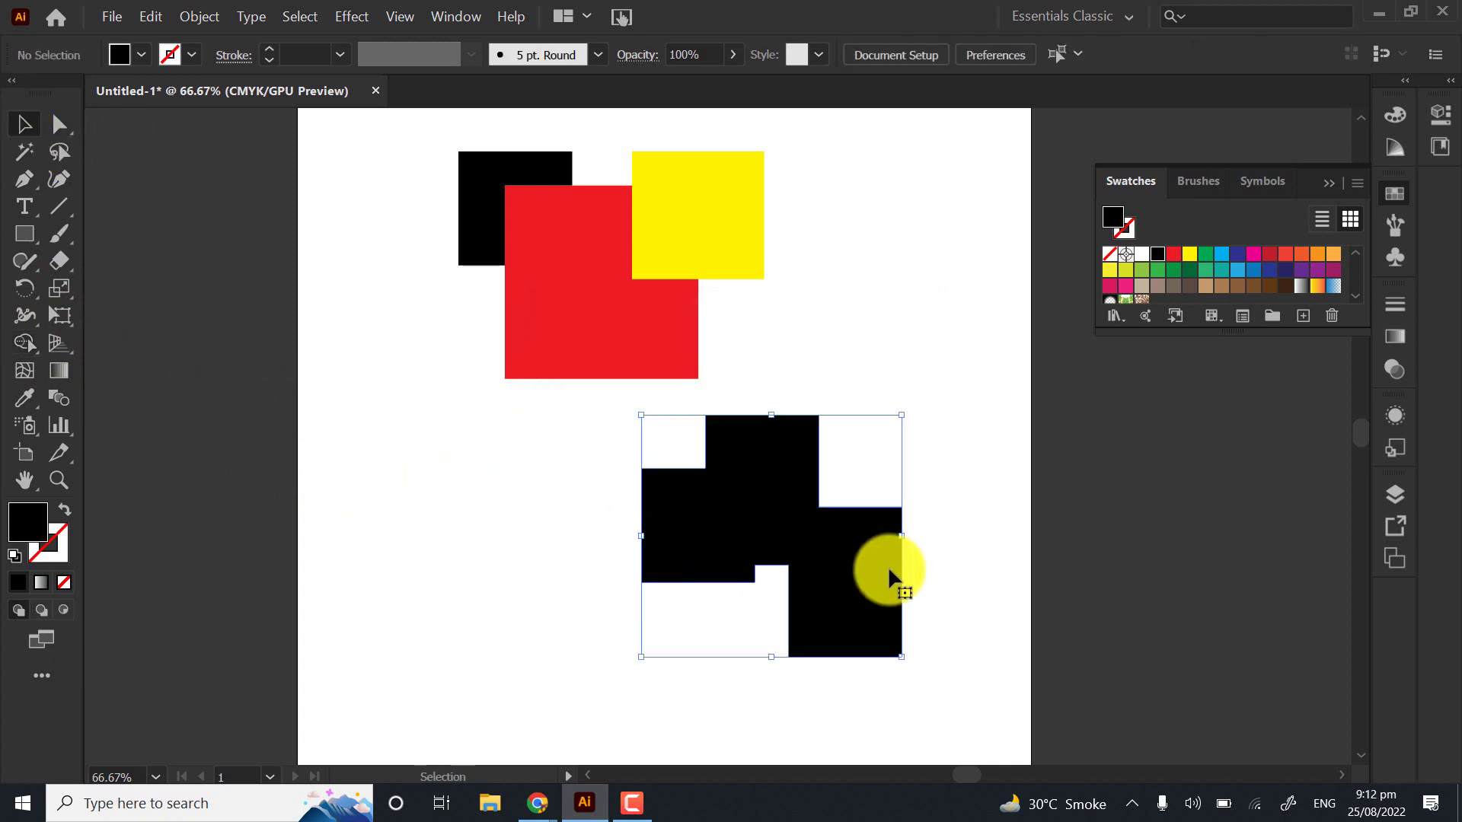
key("Delete")
Merge the black, red and yellow squares into one black shape with the Shape Builder tool, and undo the merge
left_click_drag(356, 158, 777, 457)
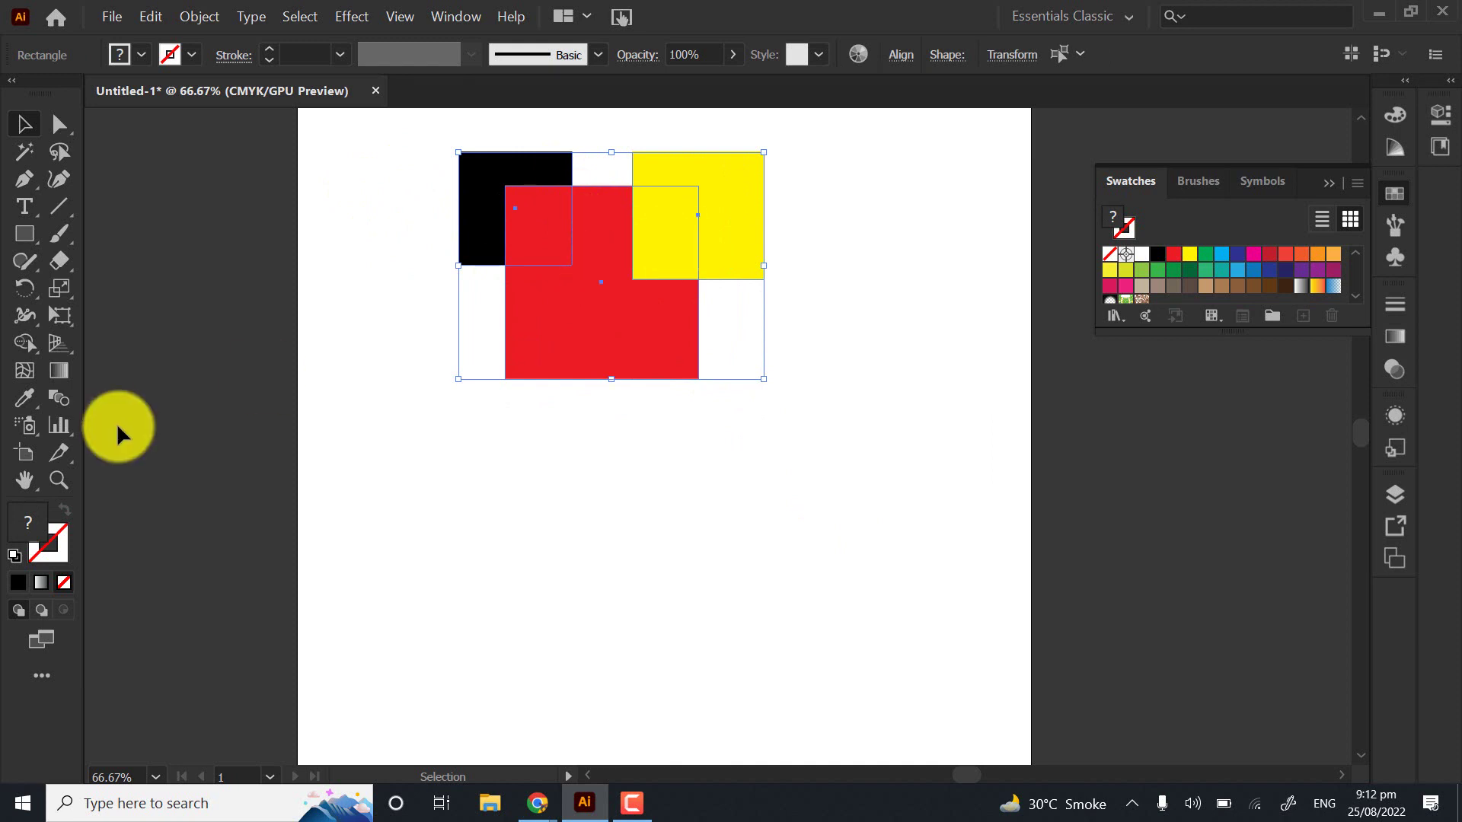
left_click(26, 342)
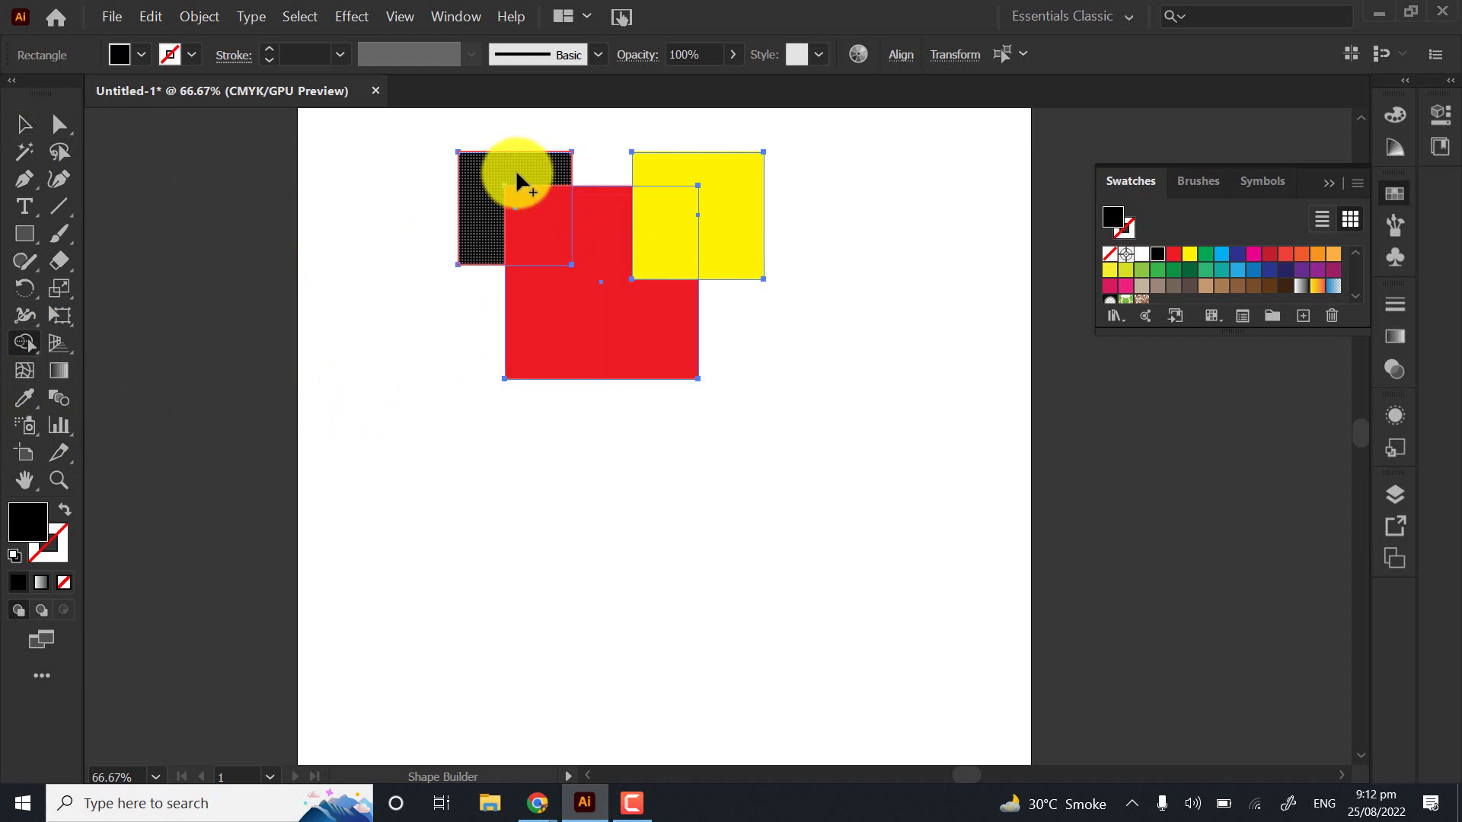
mouse_move(523, 182)
left_mouse_down()
mouse_move(560, 286)
mouse_move(586, 309)
mouse_move(685, 169)
left_mouse_up()
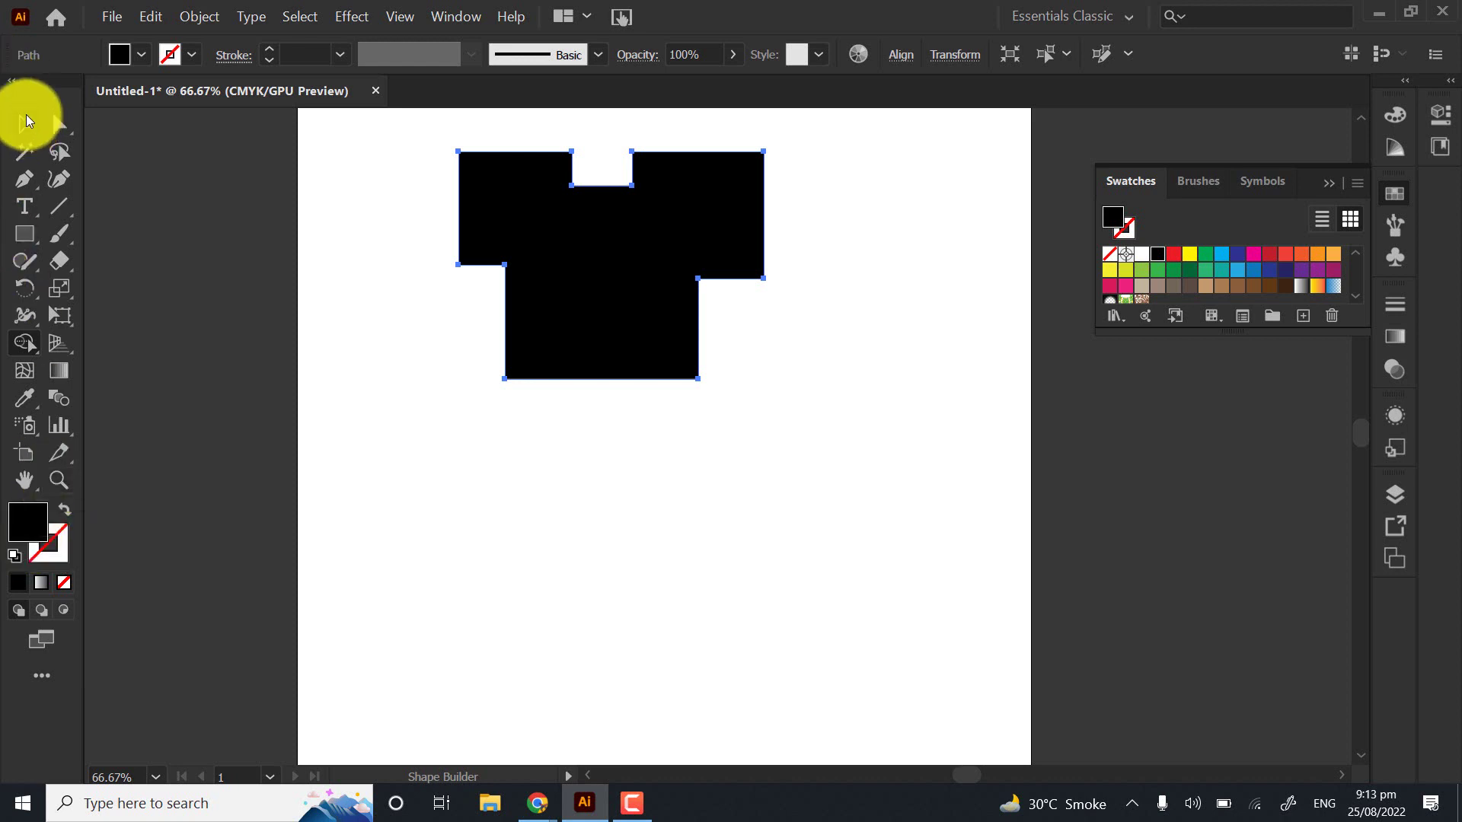
key("ctrl+z")
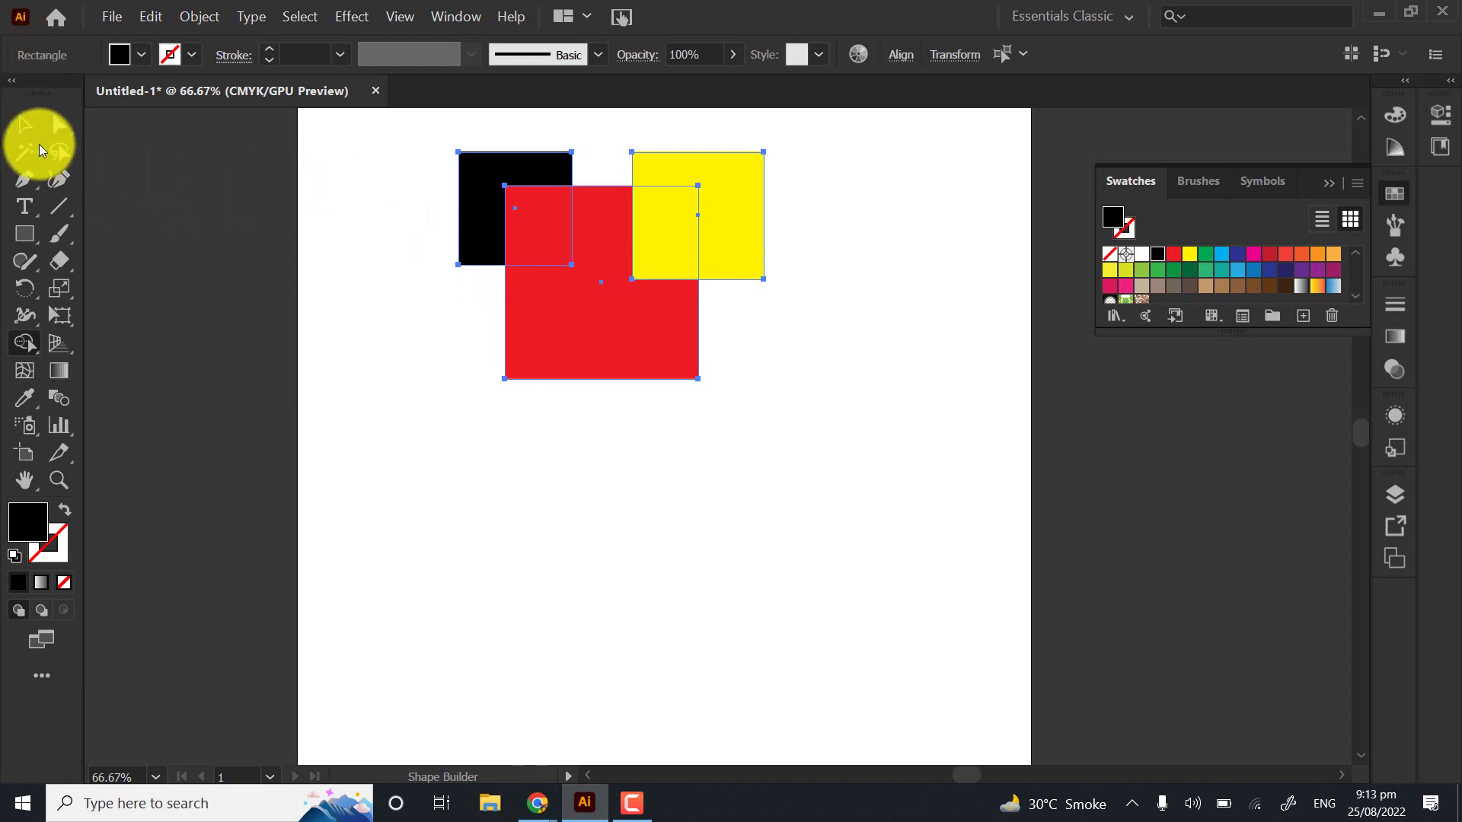
left_click(16, 131)
key("Return")
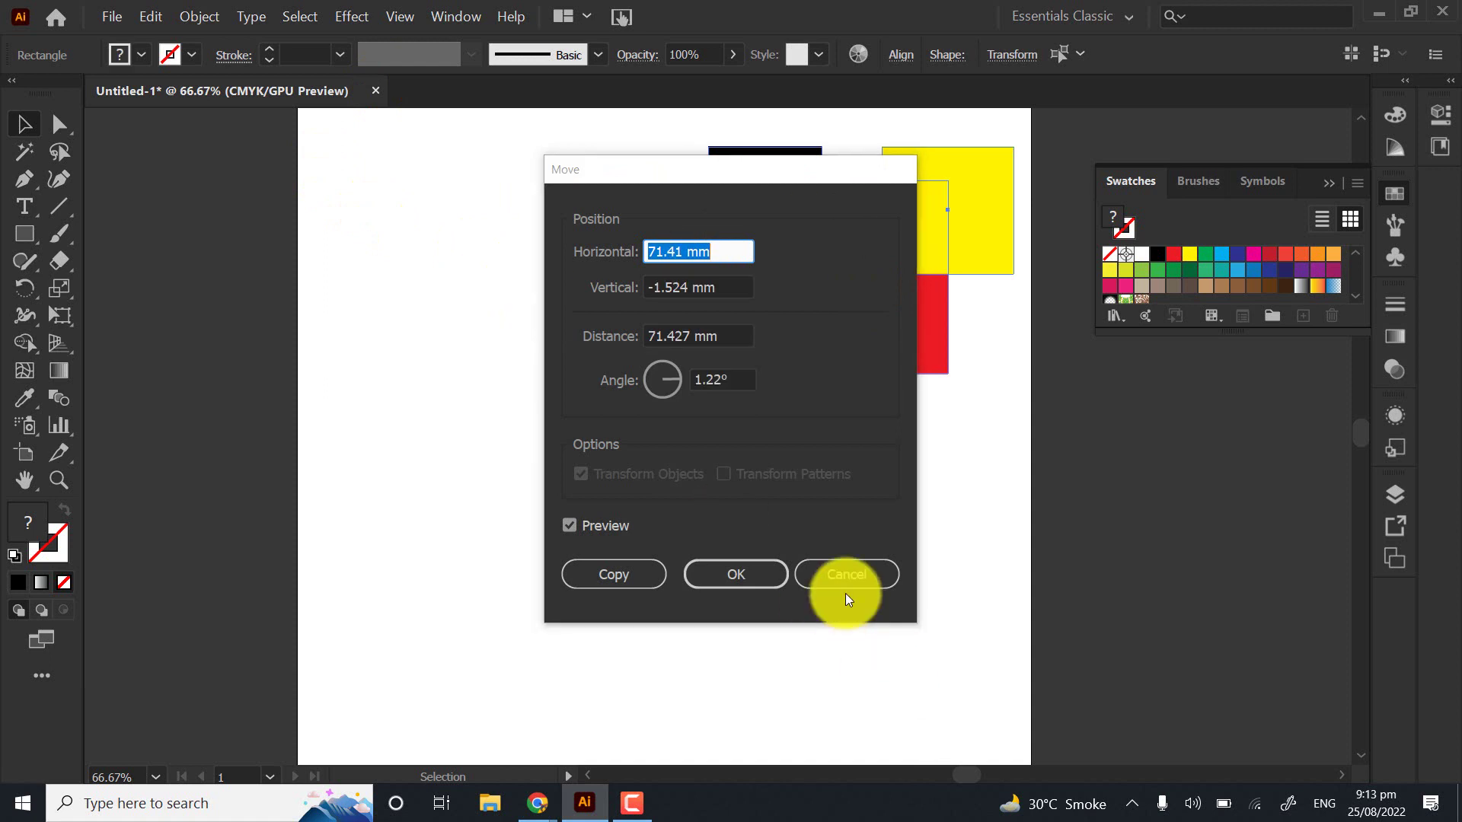
left_click(846, 585)
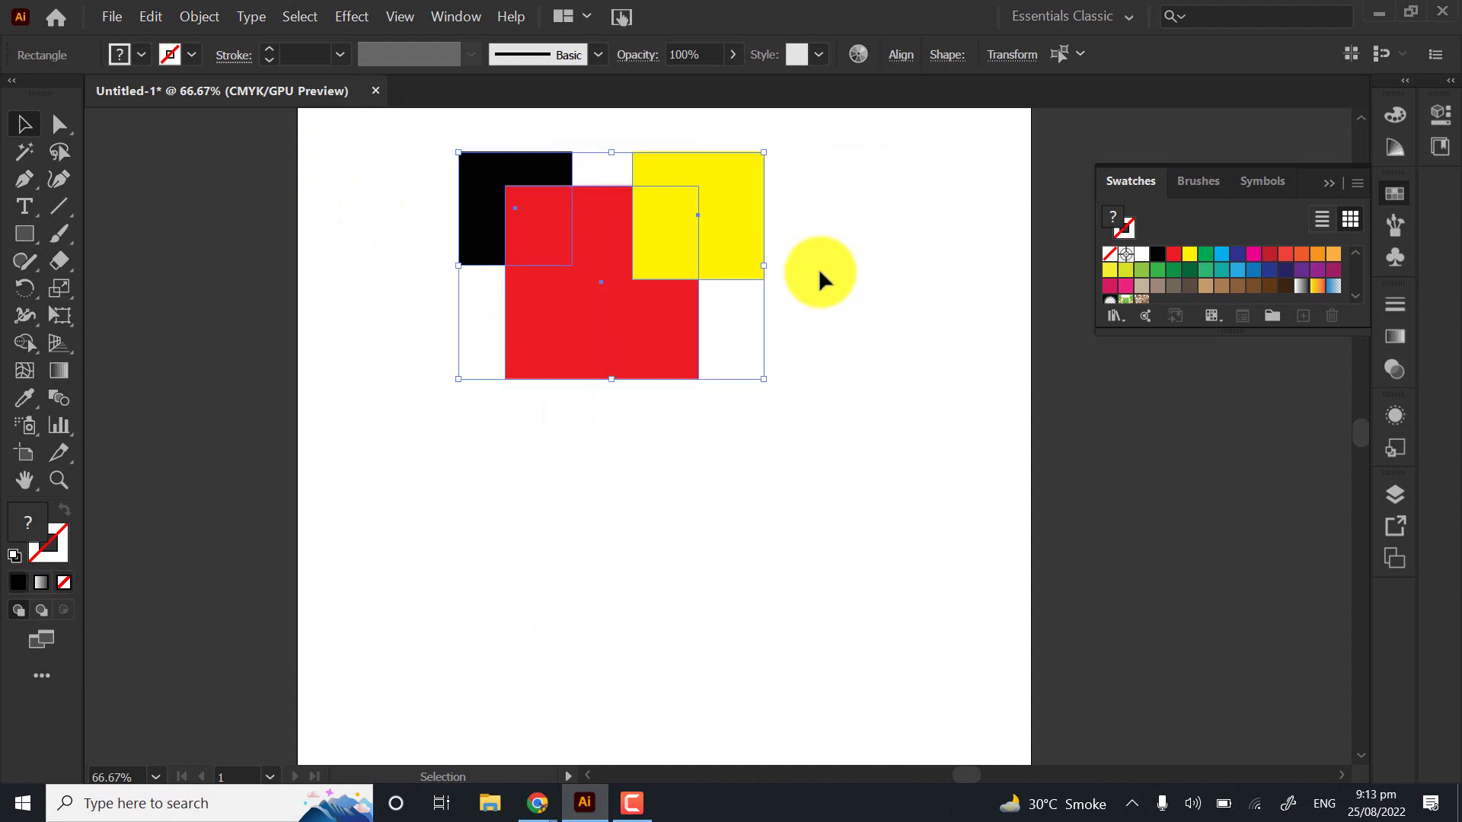
left_click(819, 268)
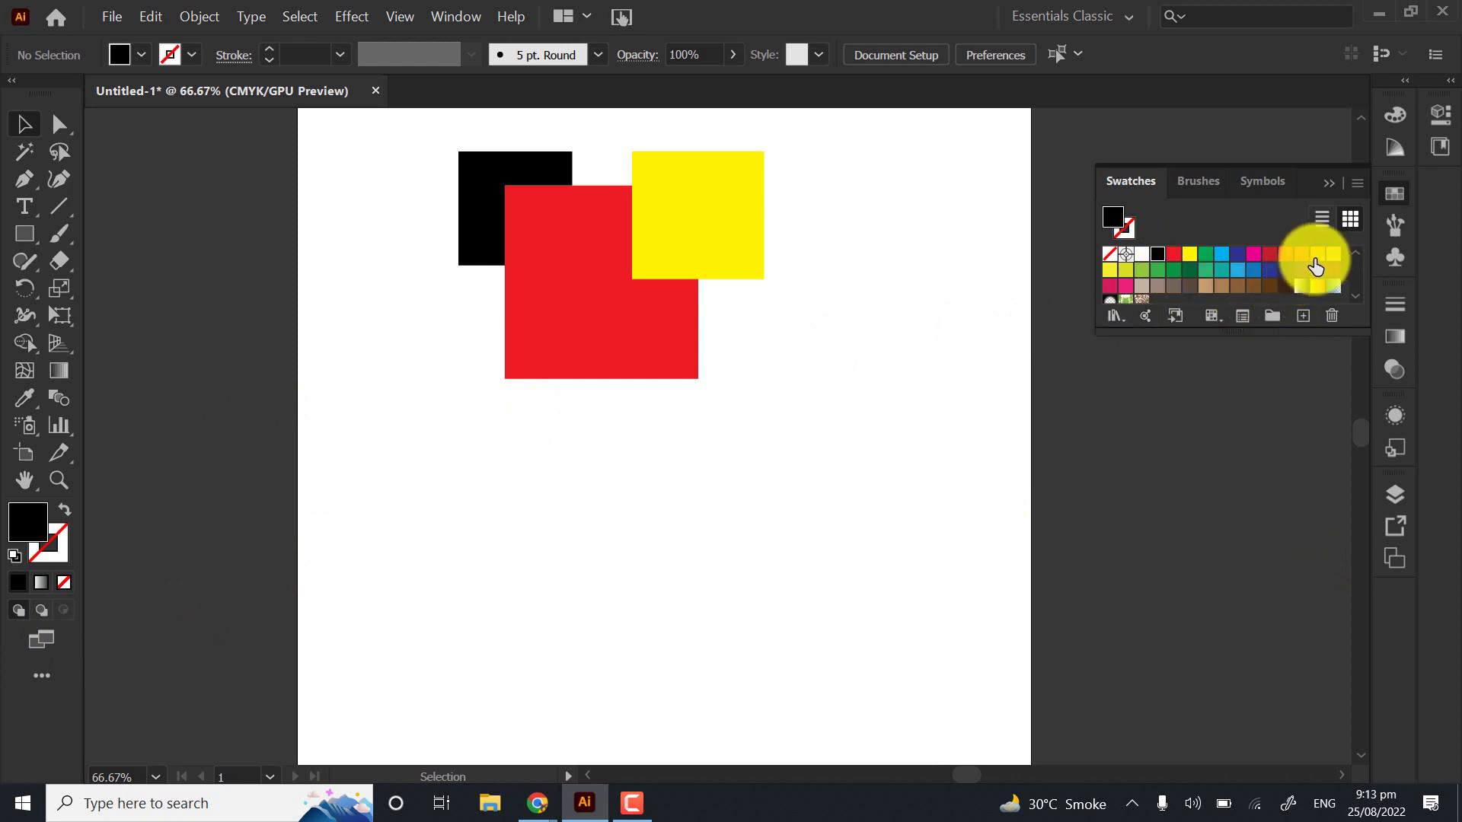
Set the fill color to the lighter red swatch with nothing selected, and briefly select the three squares
left_click(1291, 263)
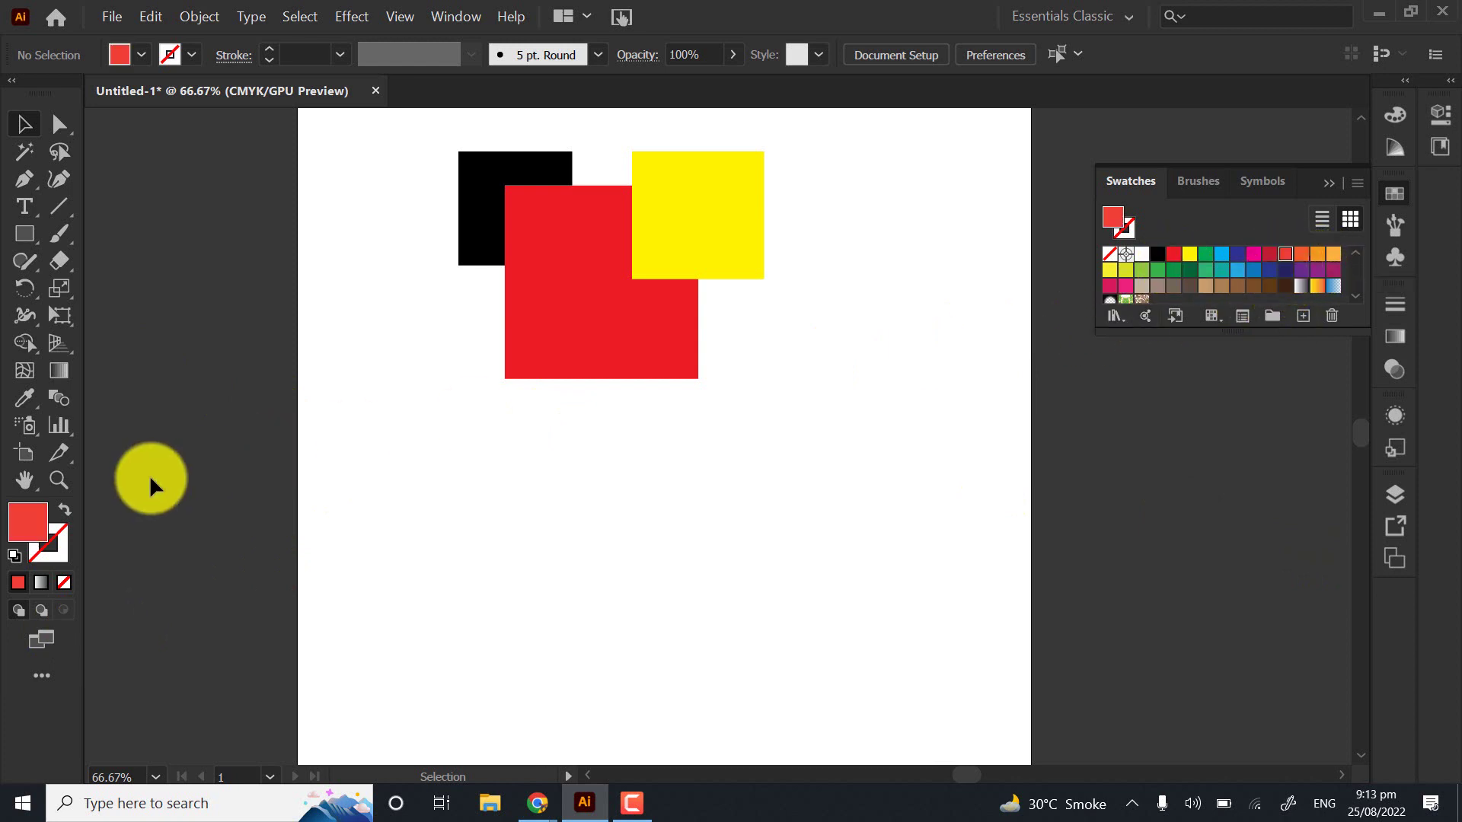
left_click_drag(446, 122, 731, 410)
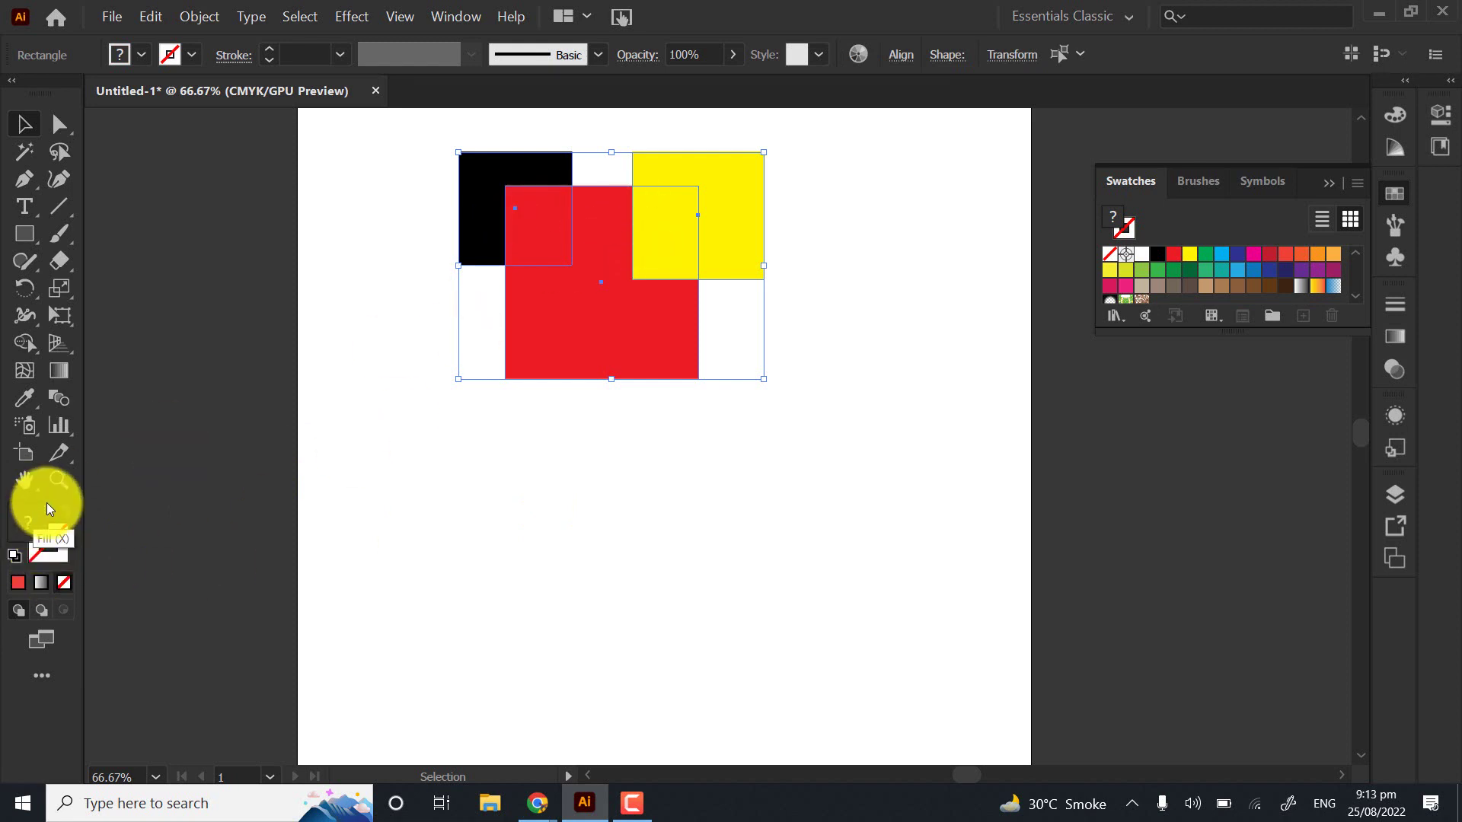
left_click(379, 285)
Enlarge the black square slightly by extending its lower-right corner
left_click(572, 266)
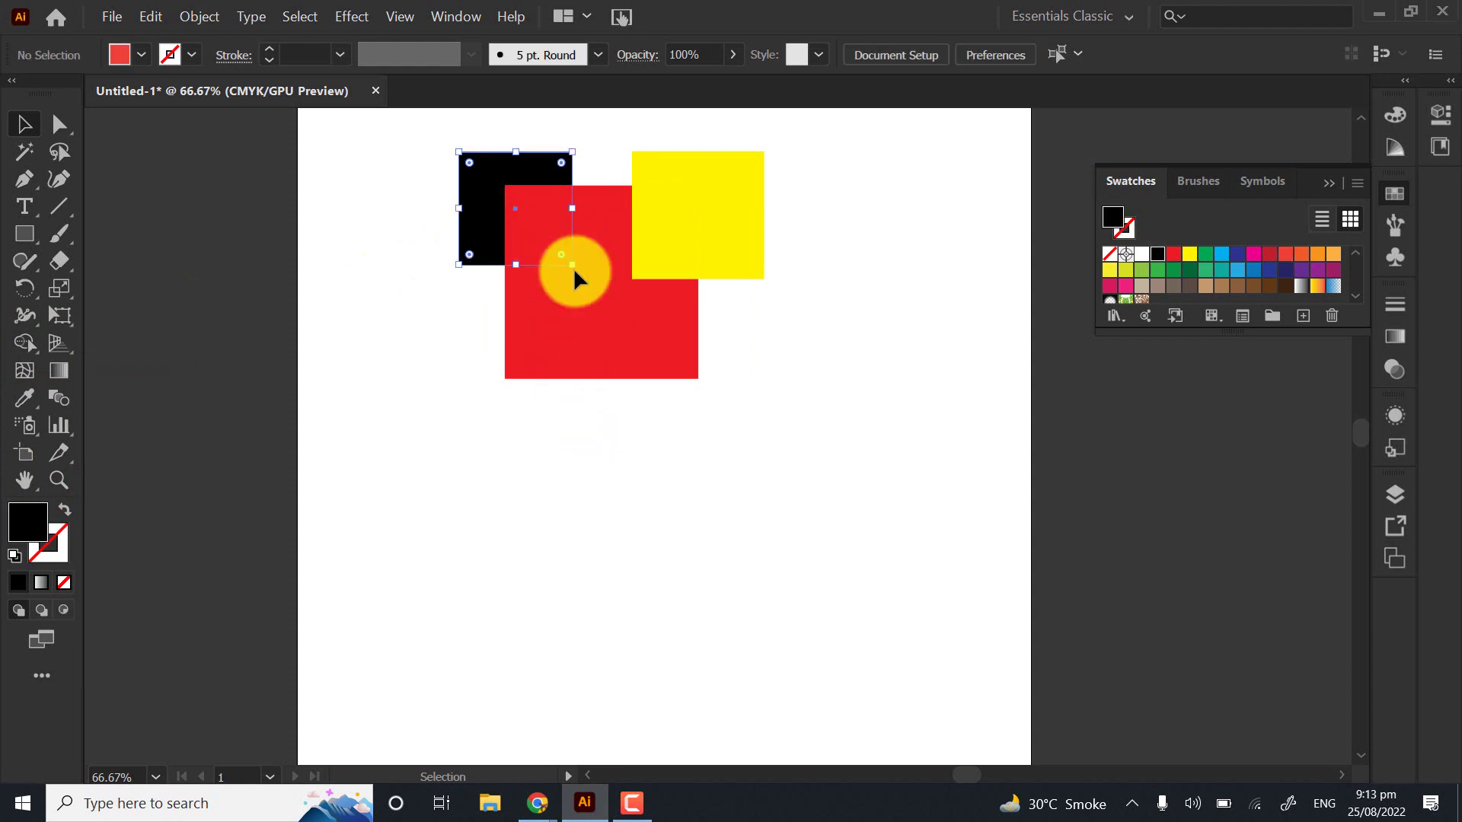
left_click_drag(573, 268, 577, 270)
left_click(670, 223)
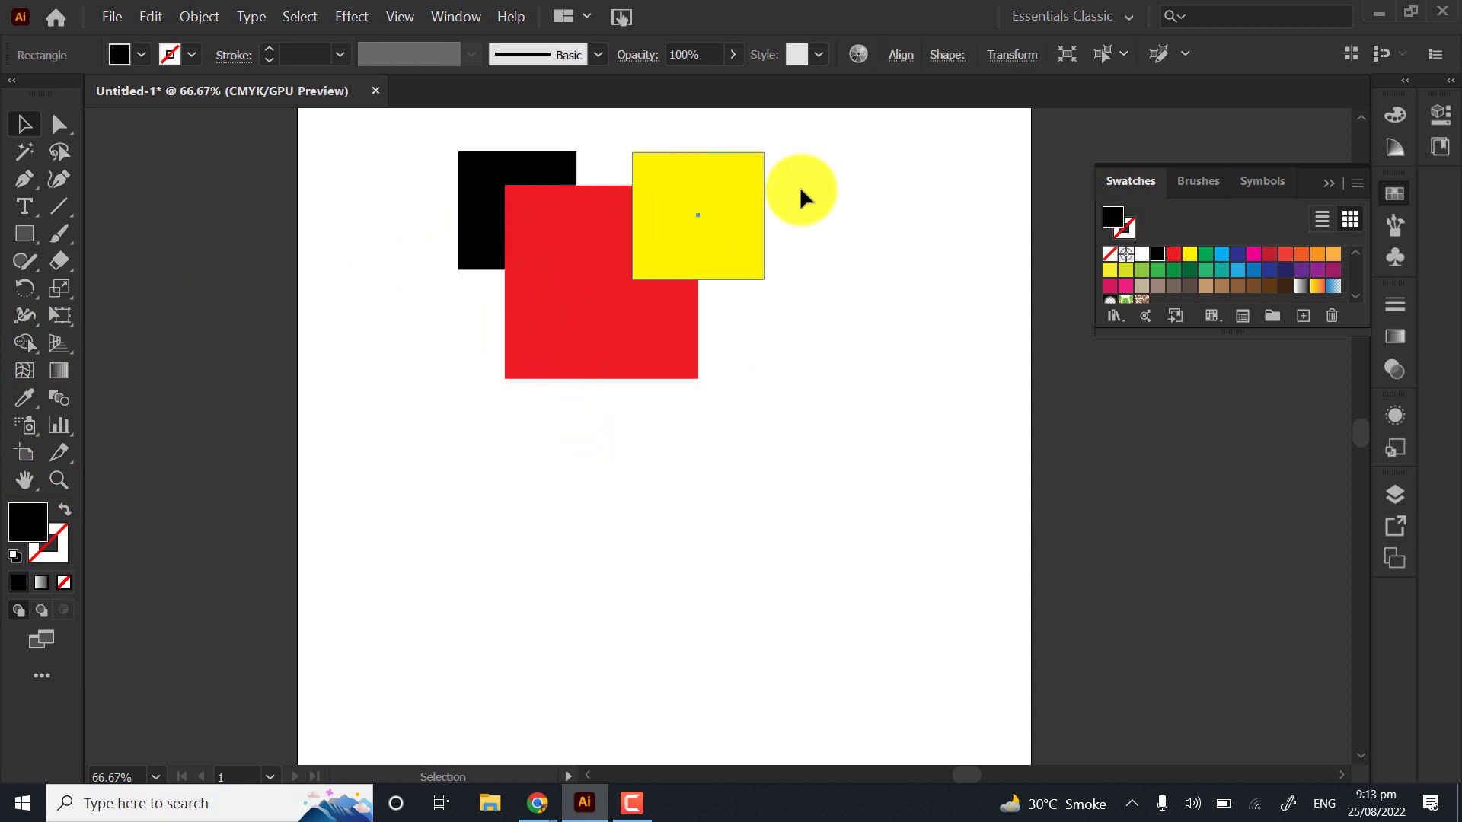
left_click(873, 189)
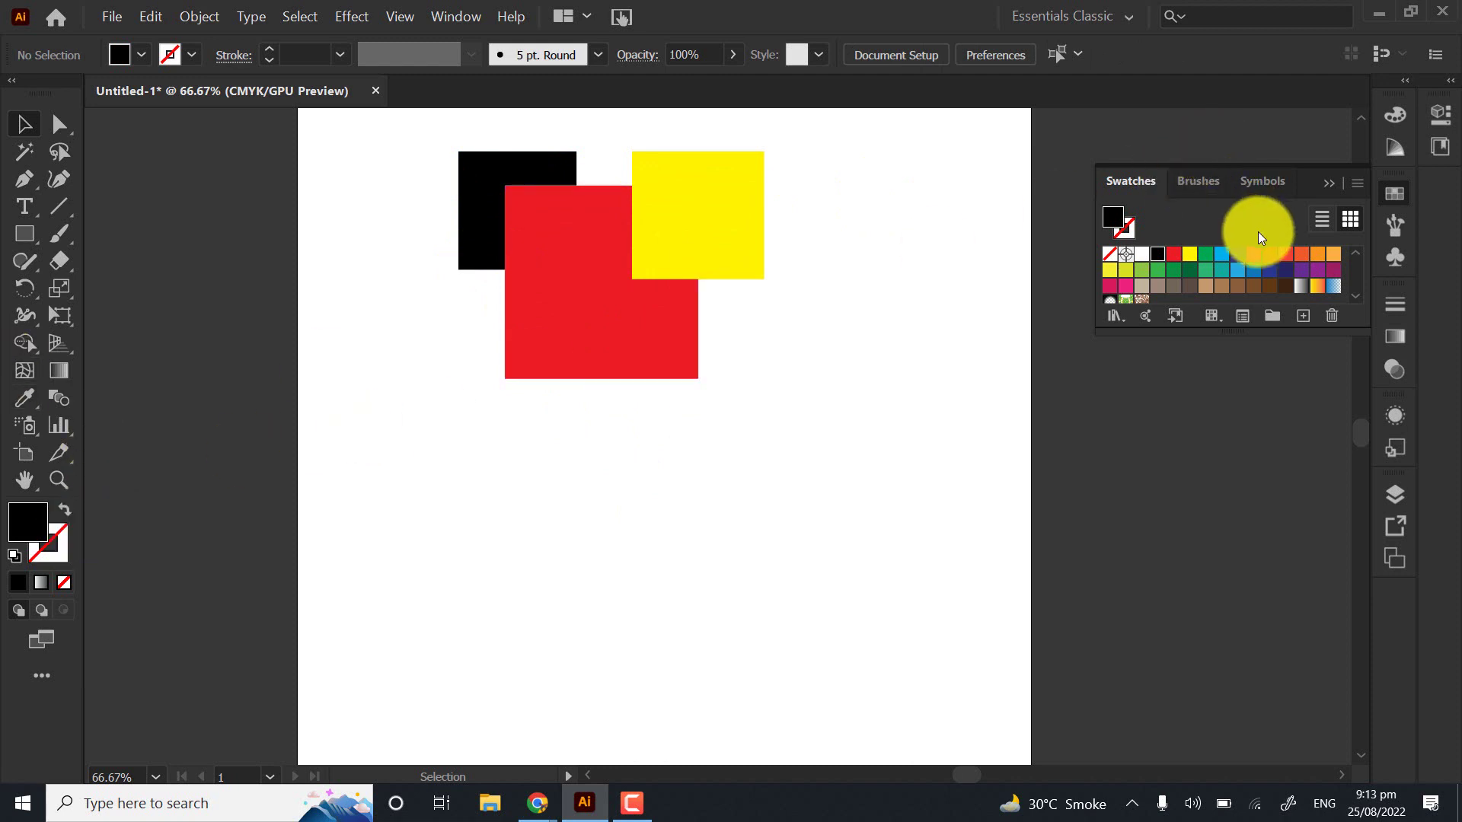
Choose the lighter red fill, merge the three overlapping squares with the Shape Builder tool, and undo the merge
left_click(1285, 253)
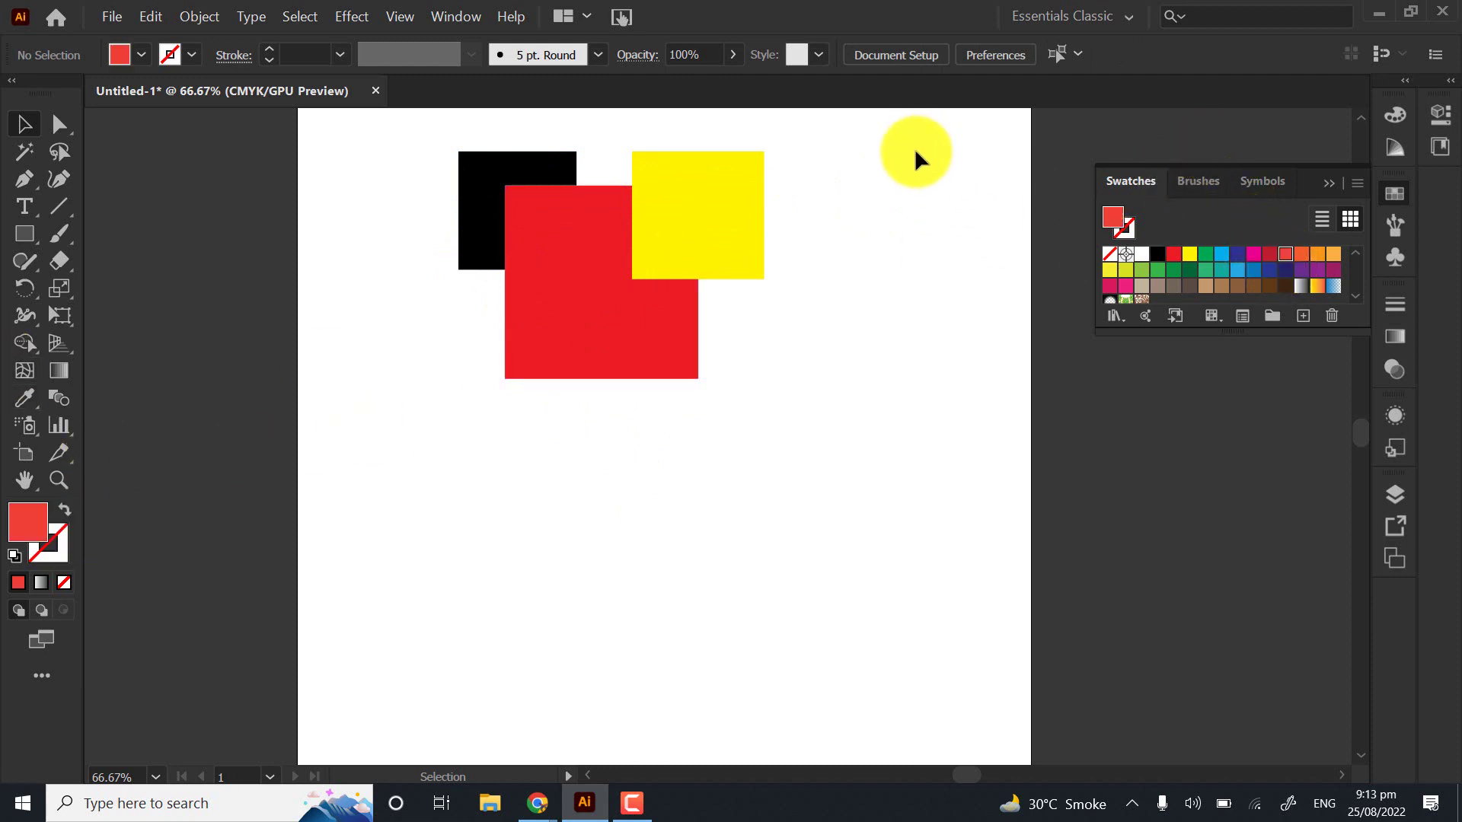
left_click_drag(879, 122, 502, 483)
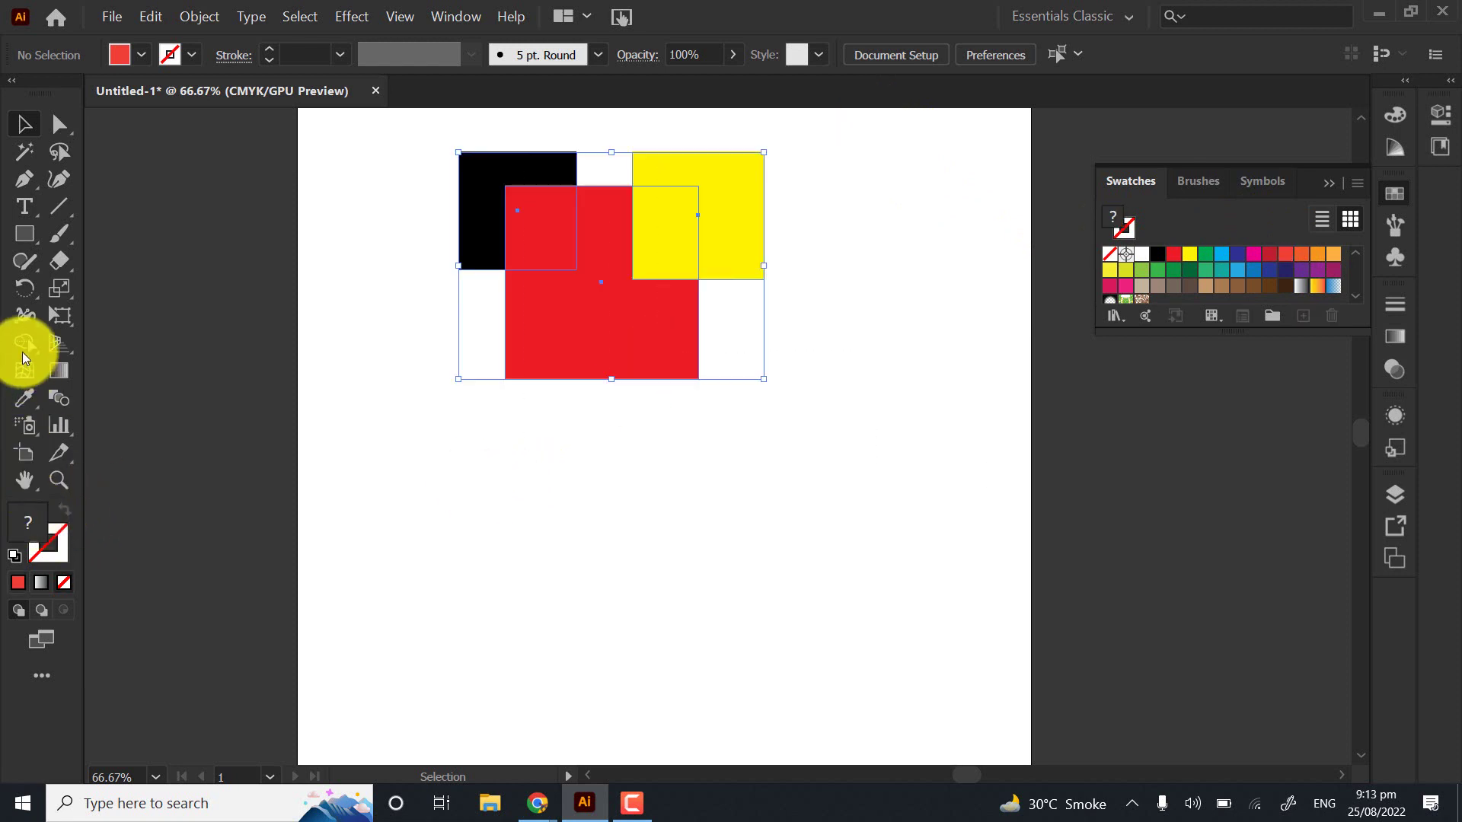
left_click(21, 346)
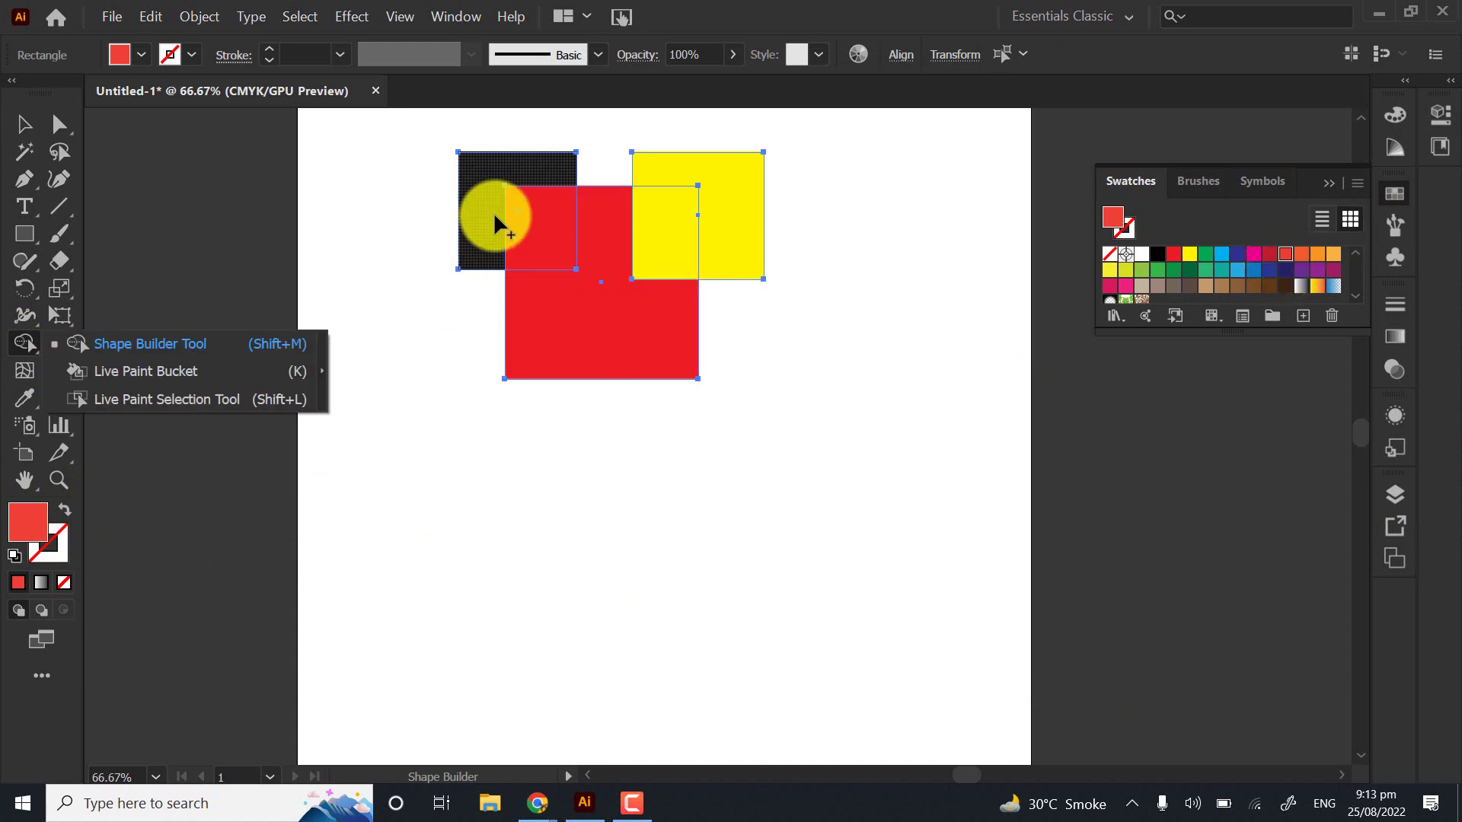
mouse_move(527, 189)
left_mouse_down()
mouse_move(561, 268)
mouse_move(604, 265)
mouse_move(668, 198)
mouse_move(674, 163)
left_mouse_up()
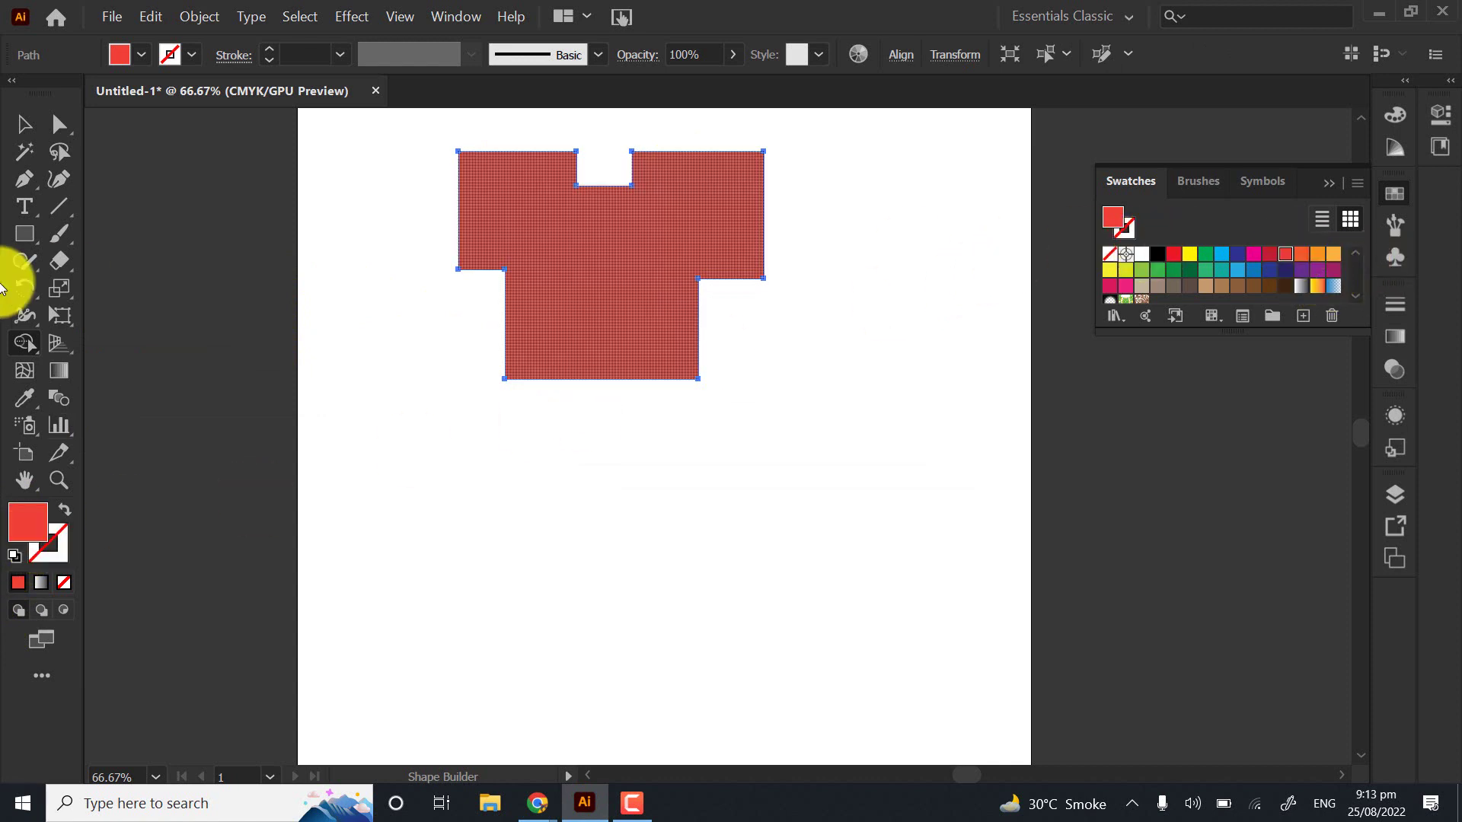
key("ctrl+z")
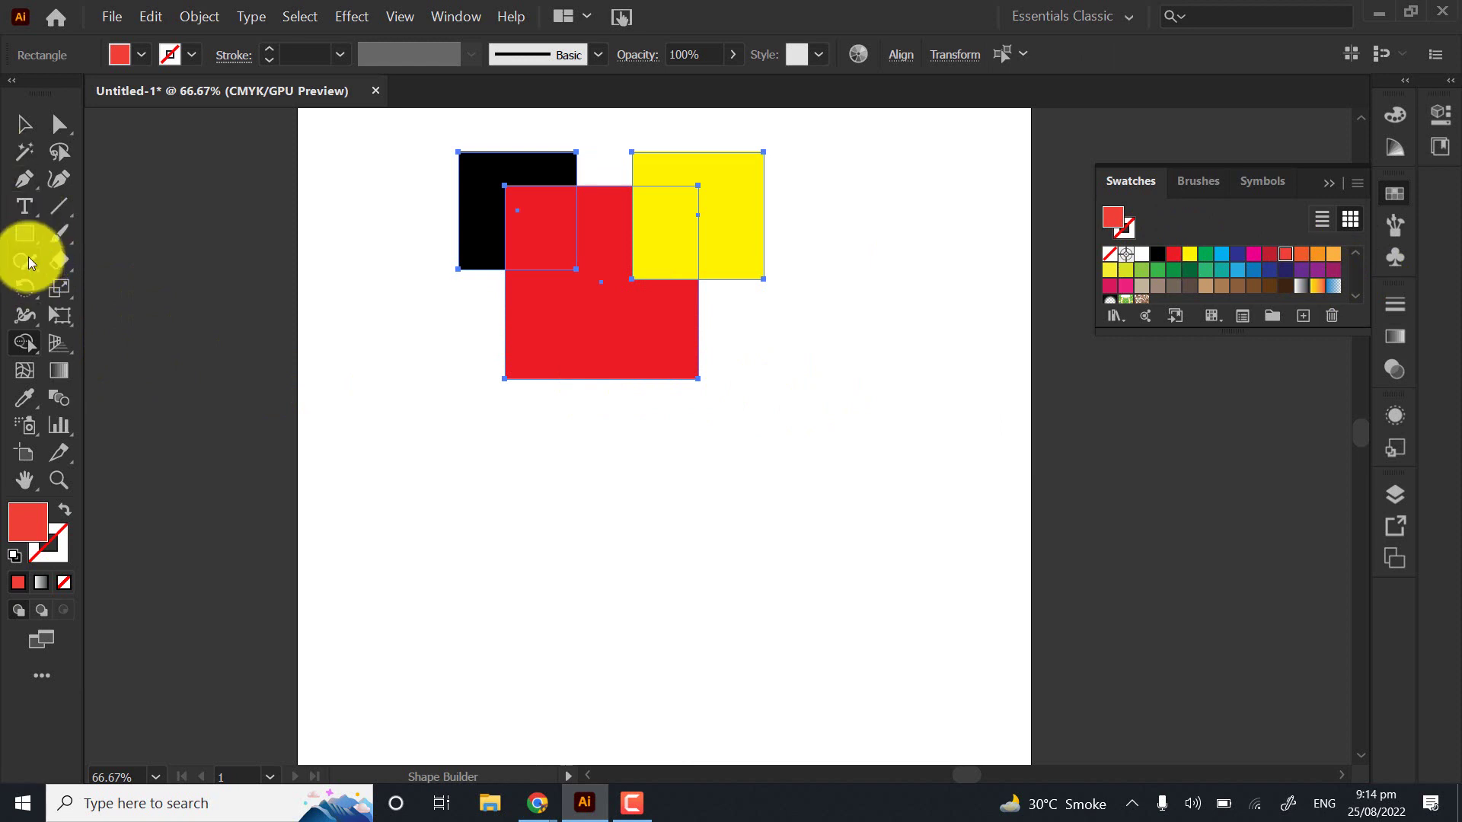
Draw a lighter red rectangle overlapping the red square's lower-left corner
left_click(24, 234)
left_click_drag(406, 302, 555, 480)
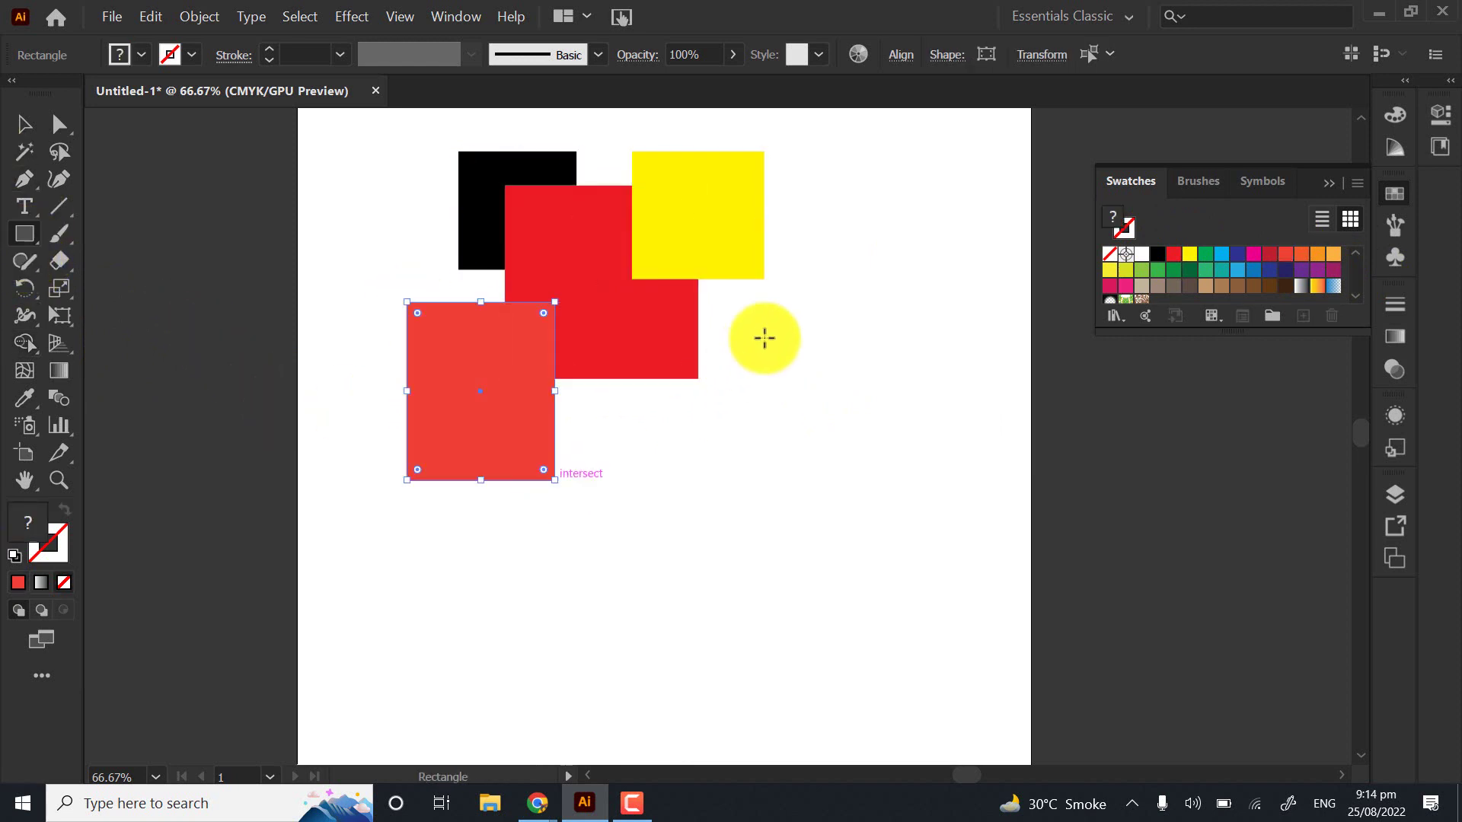
Draw three more lighter red rectangles, two overlapping the red square's lower-right area and one overlapping the squares' left side
left_click_drag(772, 328, 602, 585)
left_click_drag(859, 226, 687, 535)
left_click_drag(368, 210, 514, 368)
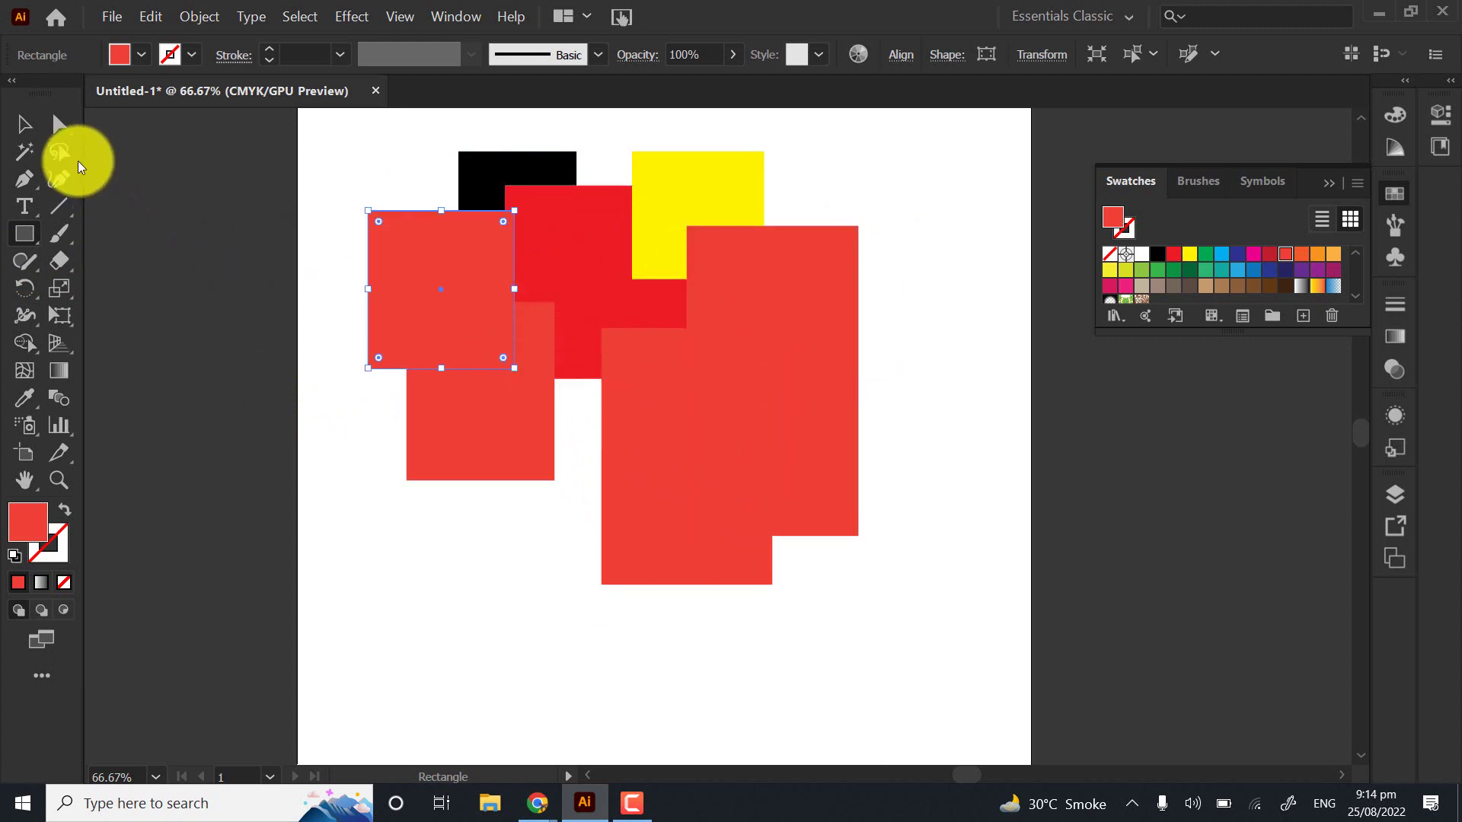
Clear the selection and set the fill color to the pink swatch
left_click(25, 123)
left_click(340, 178)
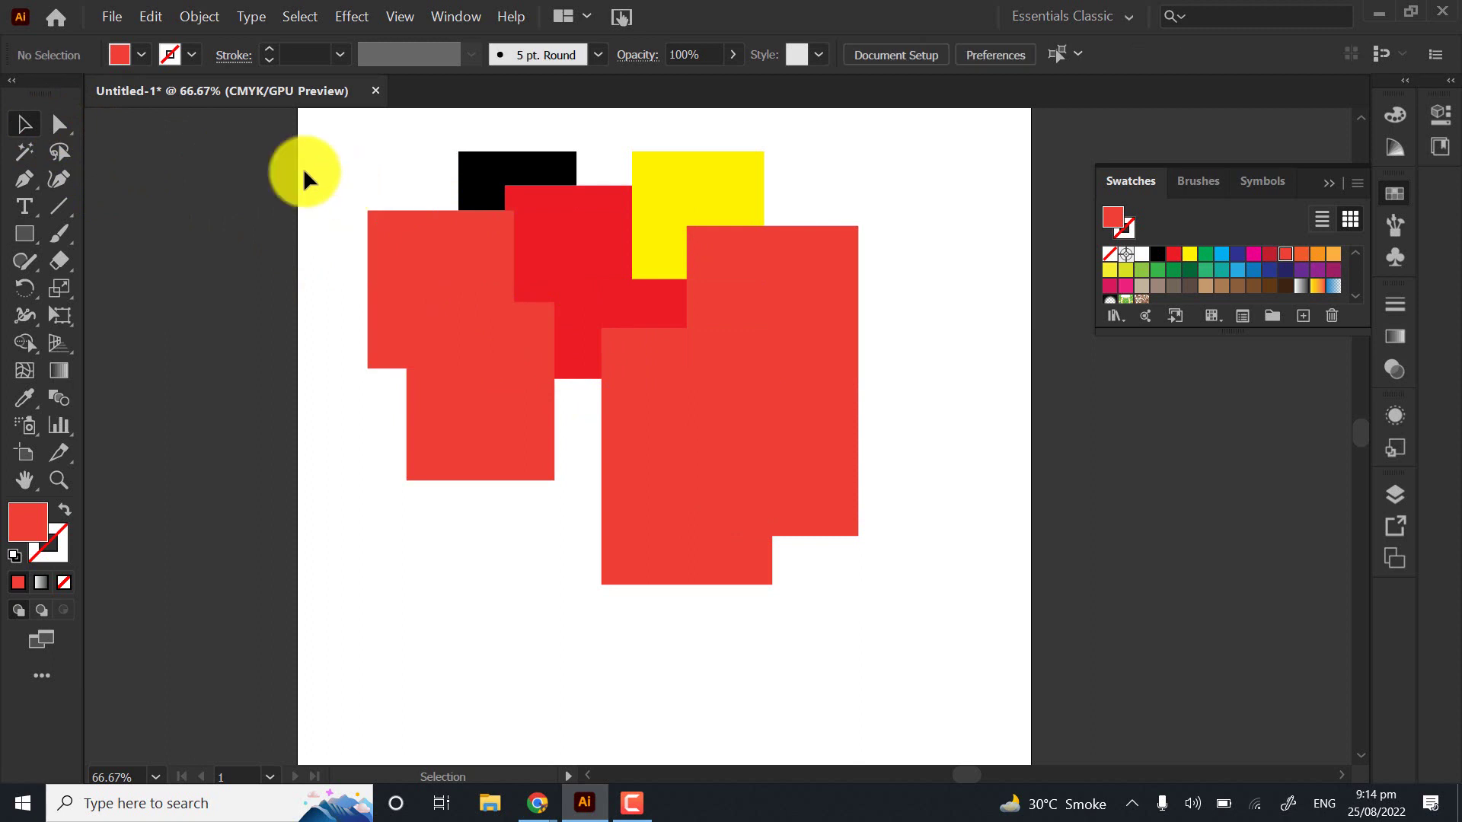
left_click_drag(296, 145, 936, 626)
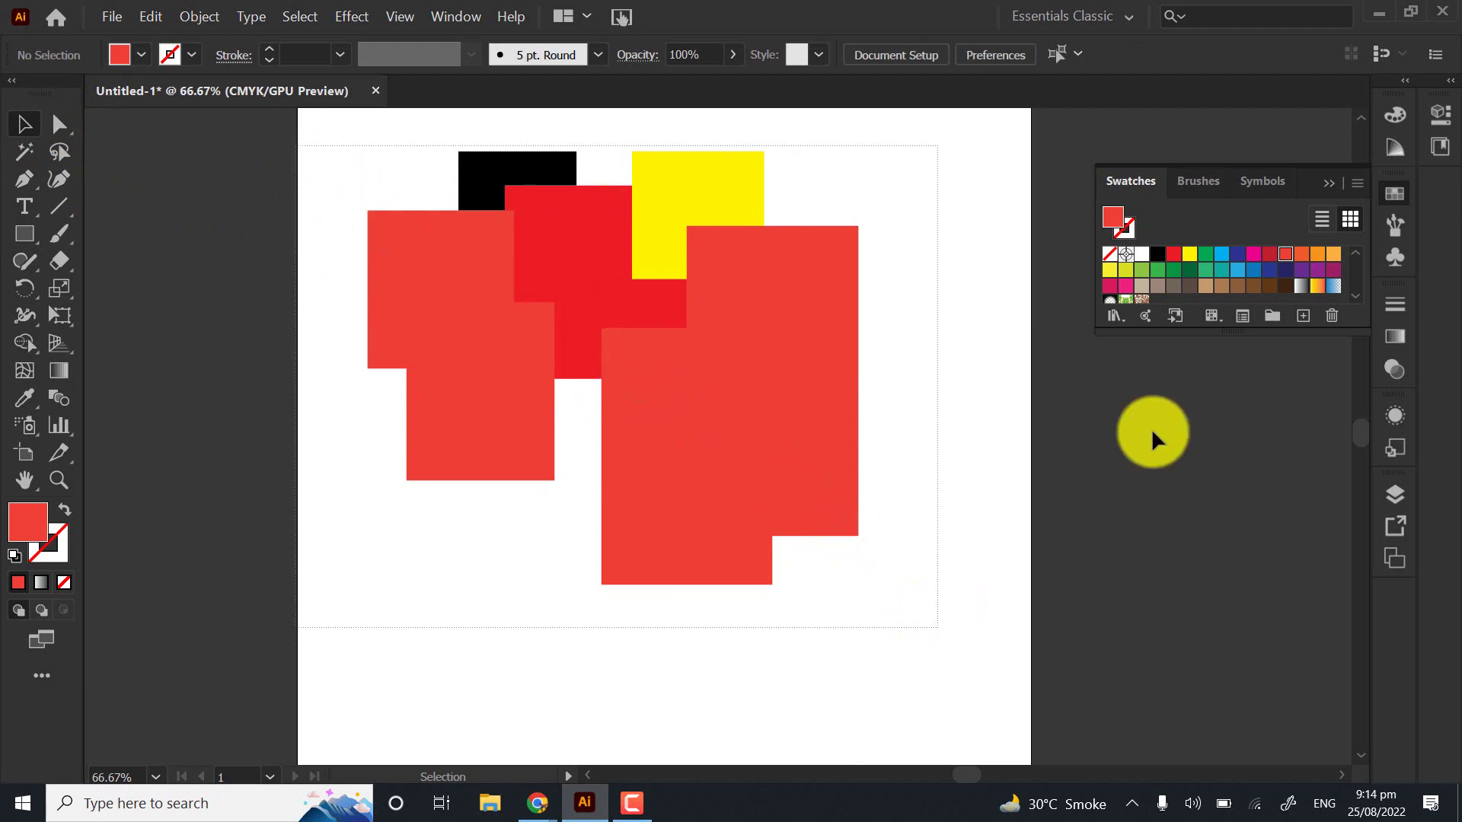
left_click(979, 291)
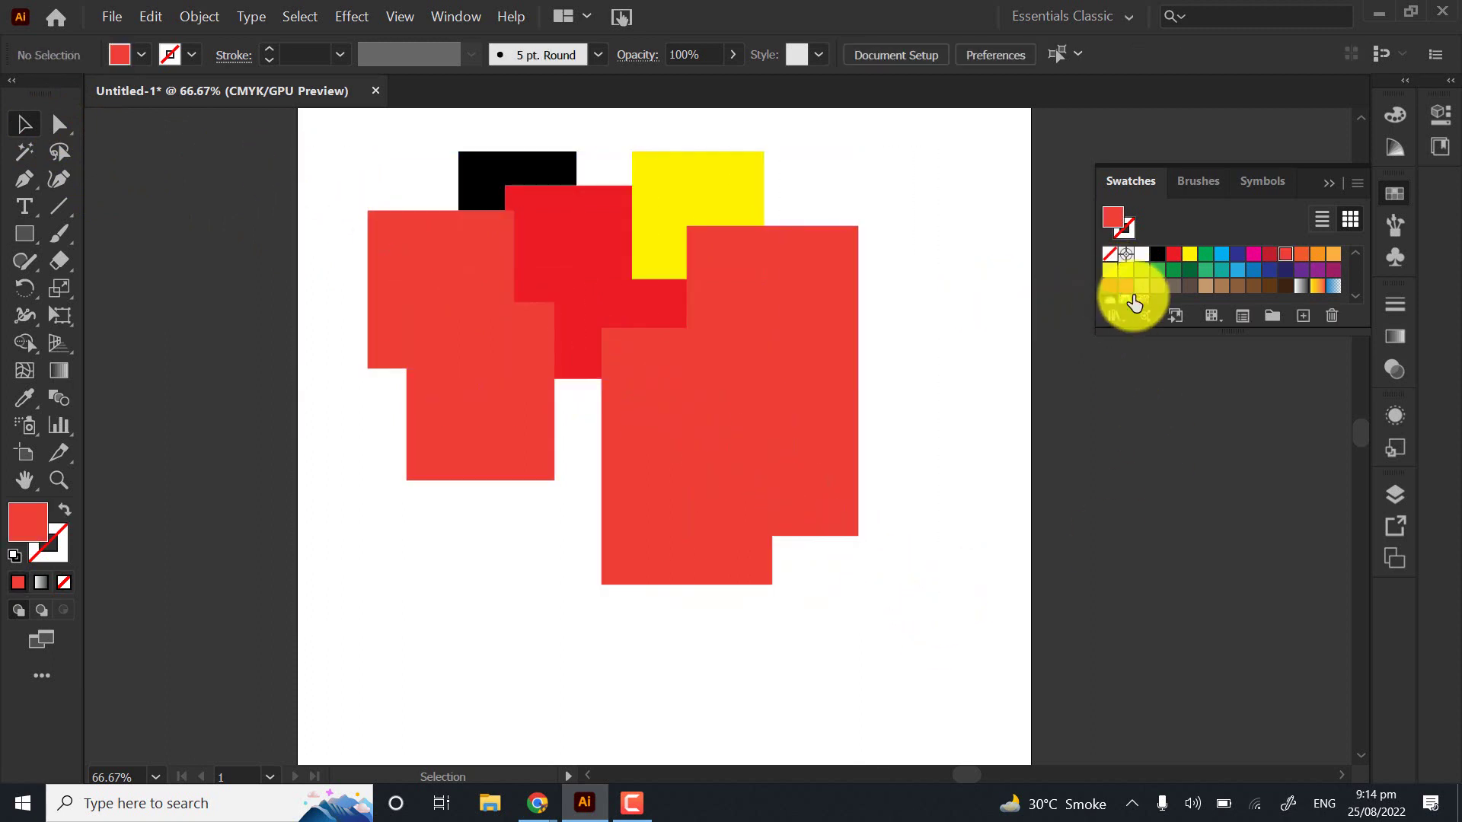
left_click(1126, 287)
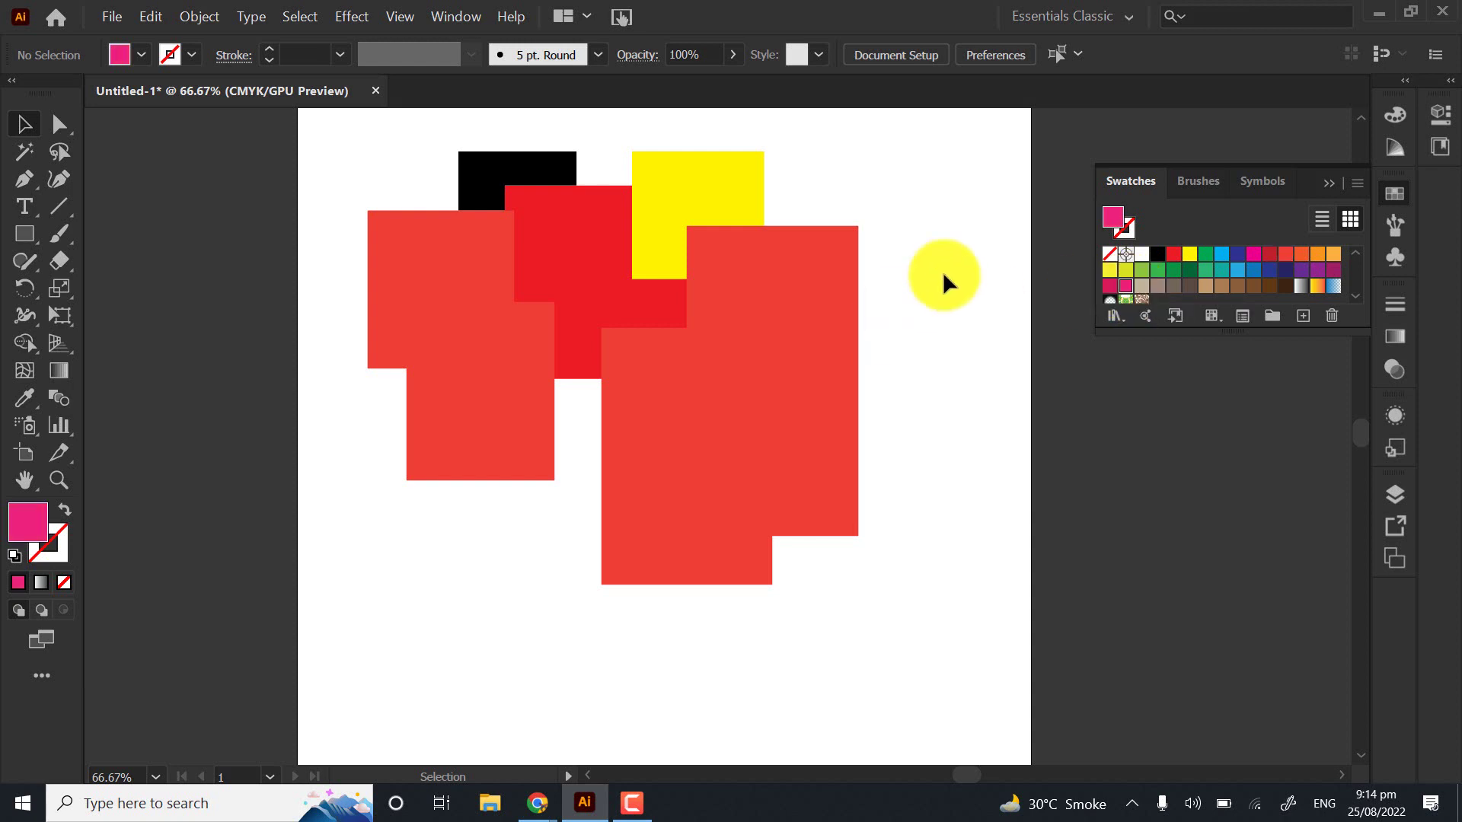
Select all the overlapping rectangles and merge them into one pink shape with the Shape Builder tool
left_click_drag(950, 143, 468, 597)
left_click(24, 342)
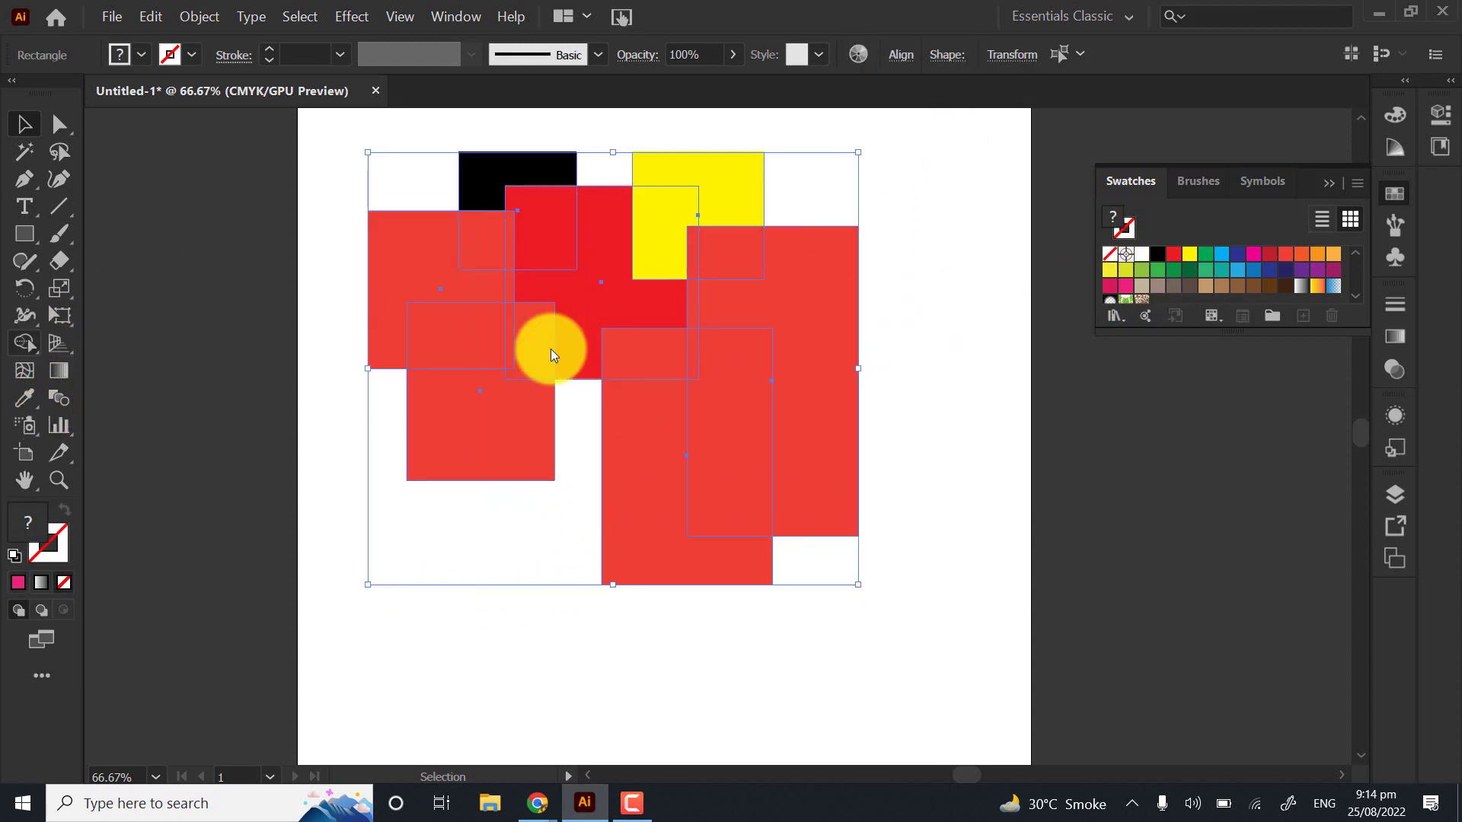
left_click_drag(396, 263, 510, 189)
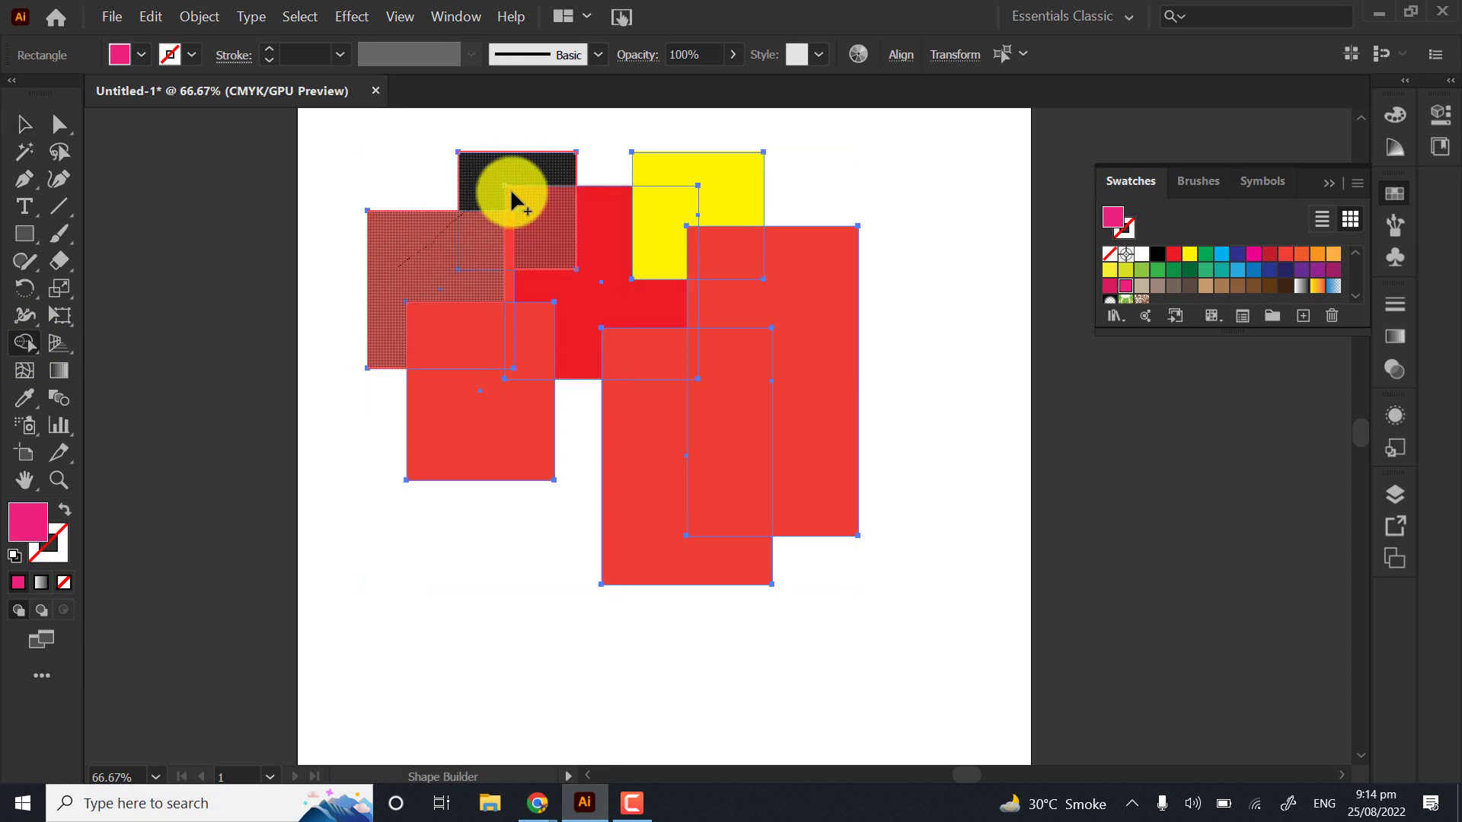
mouse_move(529, 261)
left_mouse_down()
mouse_move(499, 357)
mouse_move(504, 415)
mouse_move(560, 312)
mouse_move(487, 308)
mouse_move(682, 202)
mouse_move(793, 323)
mouse_move(688, 385)
mouse_move(701, 270)
mouse_move(624, 573)
mouse_move(491, 415)
left_mouse_up()
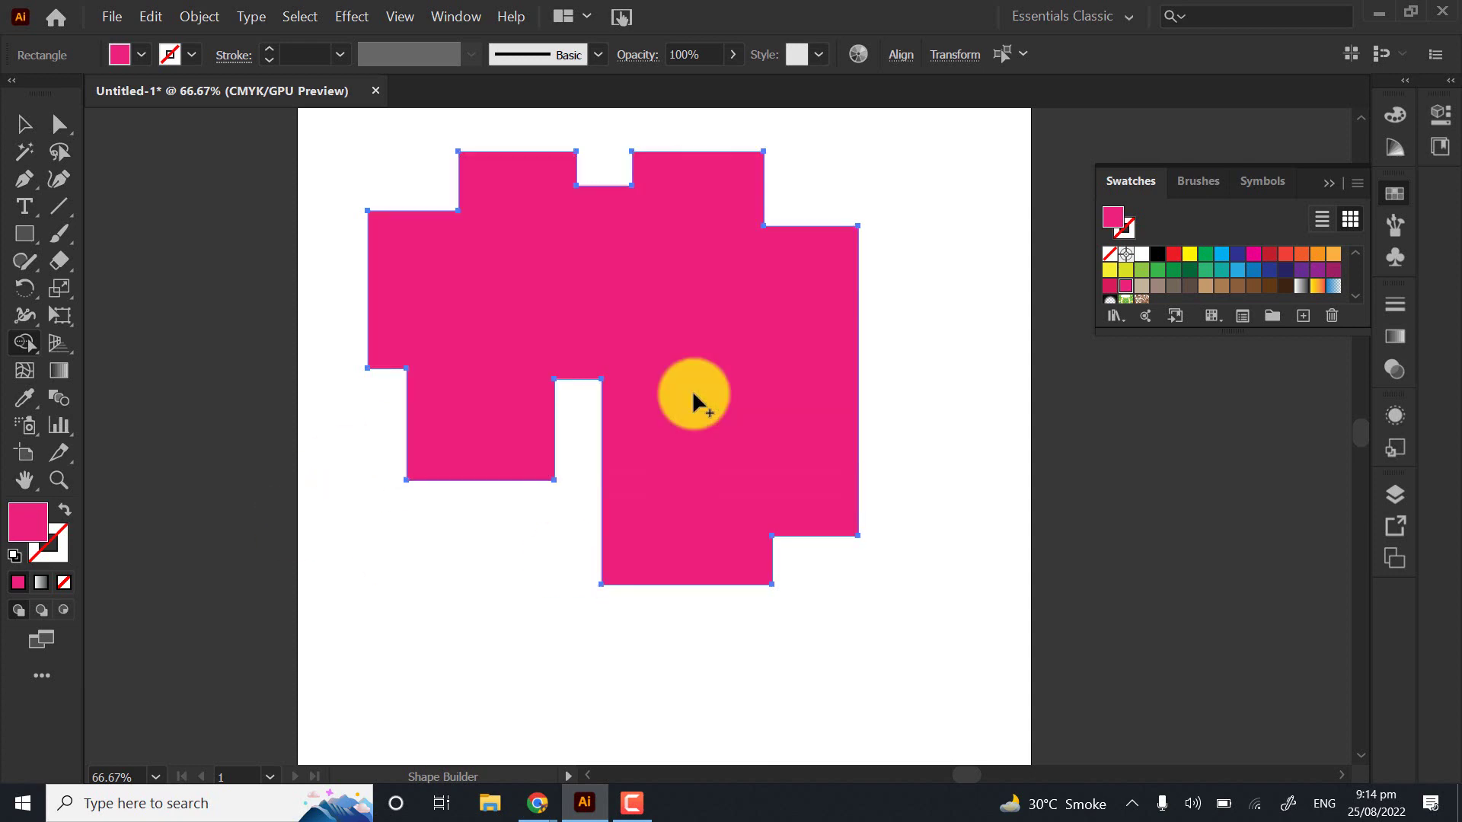
Draw three overlapping pink rectangles to the right of the merged shape, one extending past the artboard's edge
left_click(24, 123)
scroll(751, 365, "right", 5)
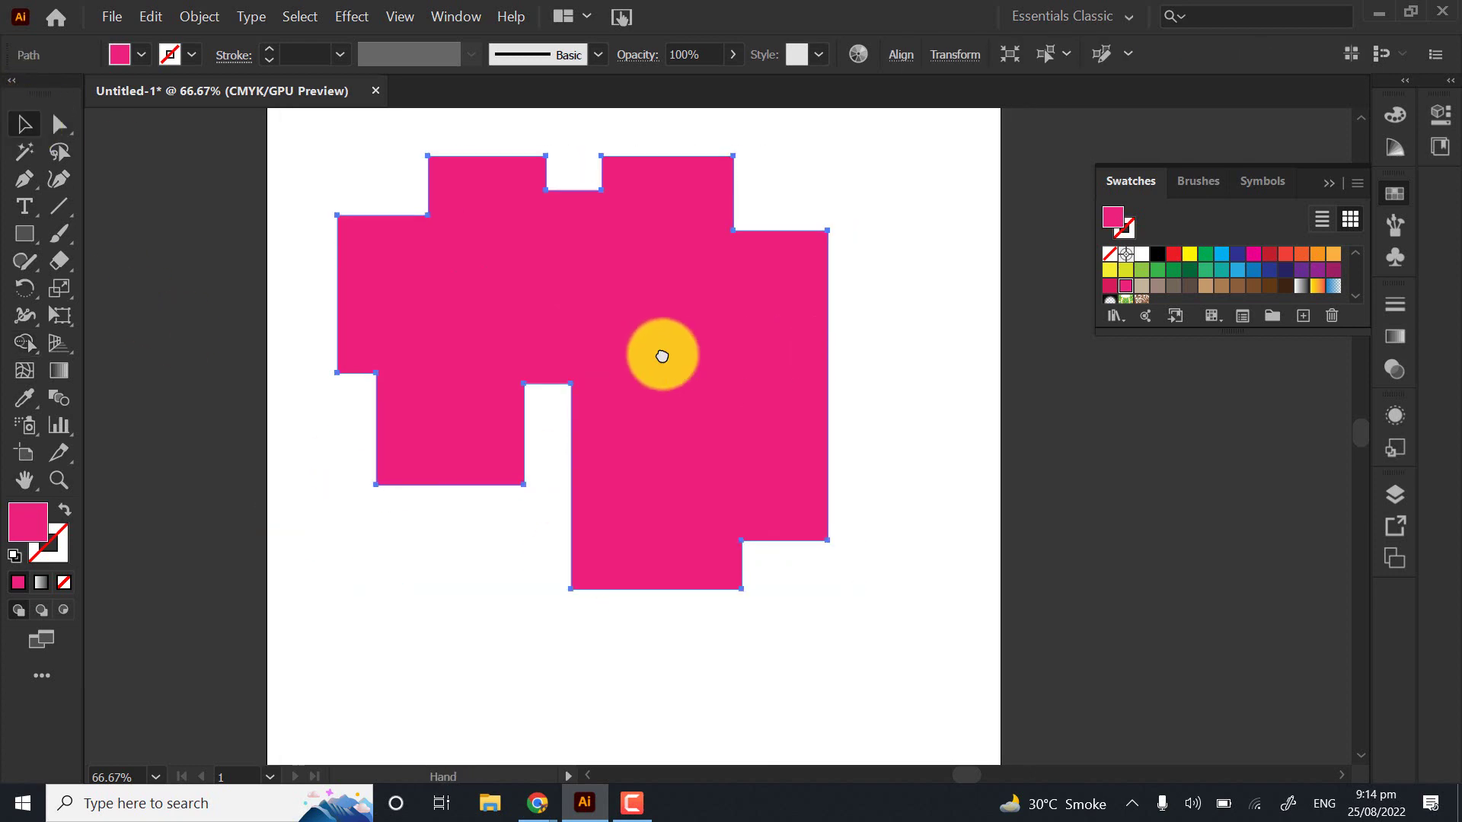
left_click(23, 233)
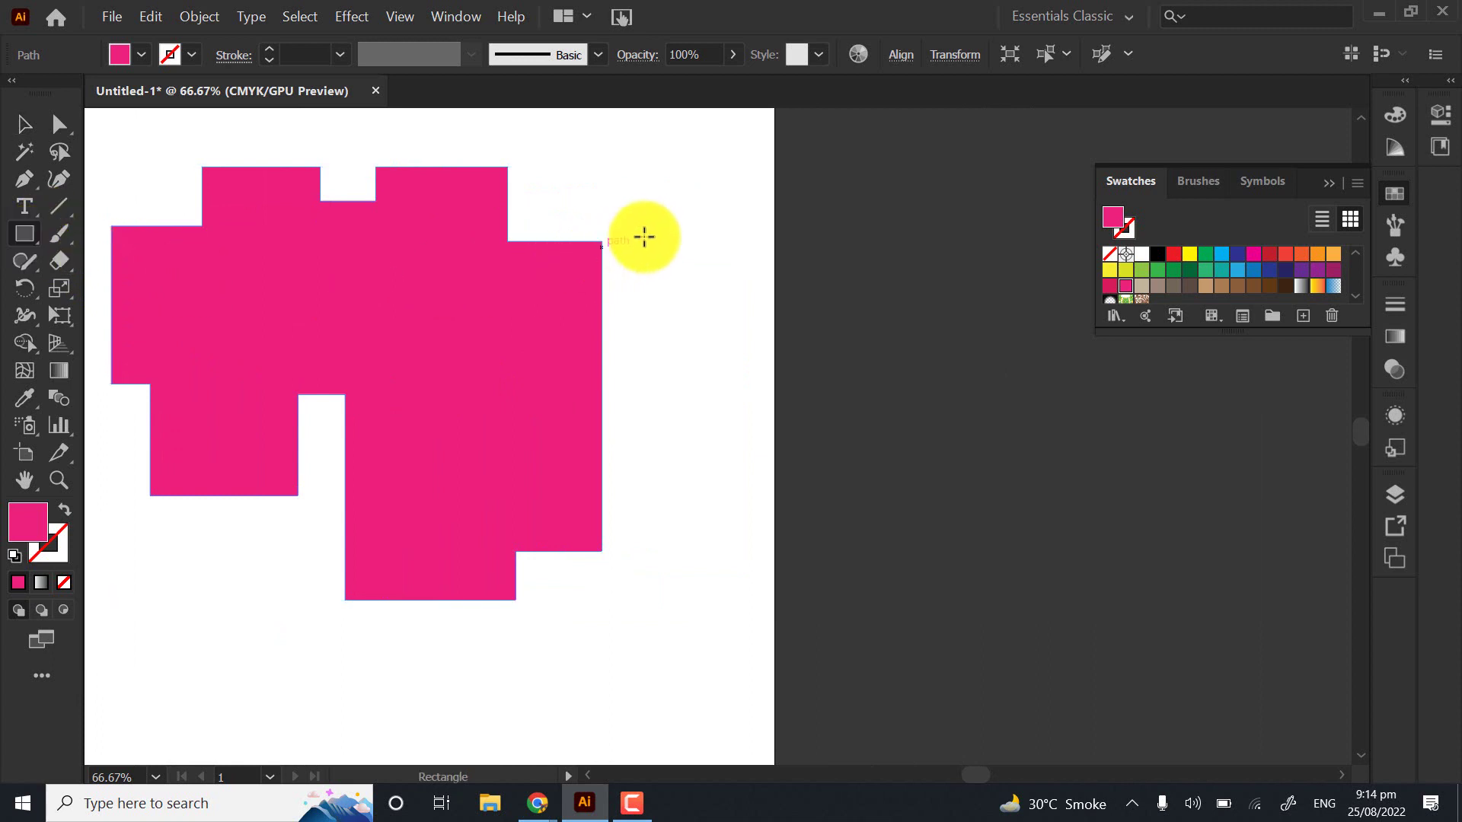
left_click_drag(647, 234, 774, 345)
left_click_drag(837, 249, 715, 415)
left_click_drag(762, 539, 660, 384)
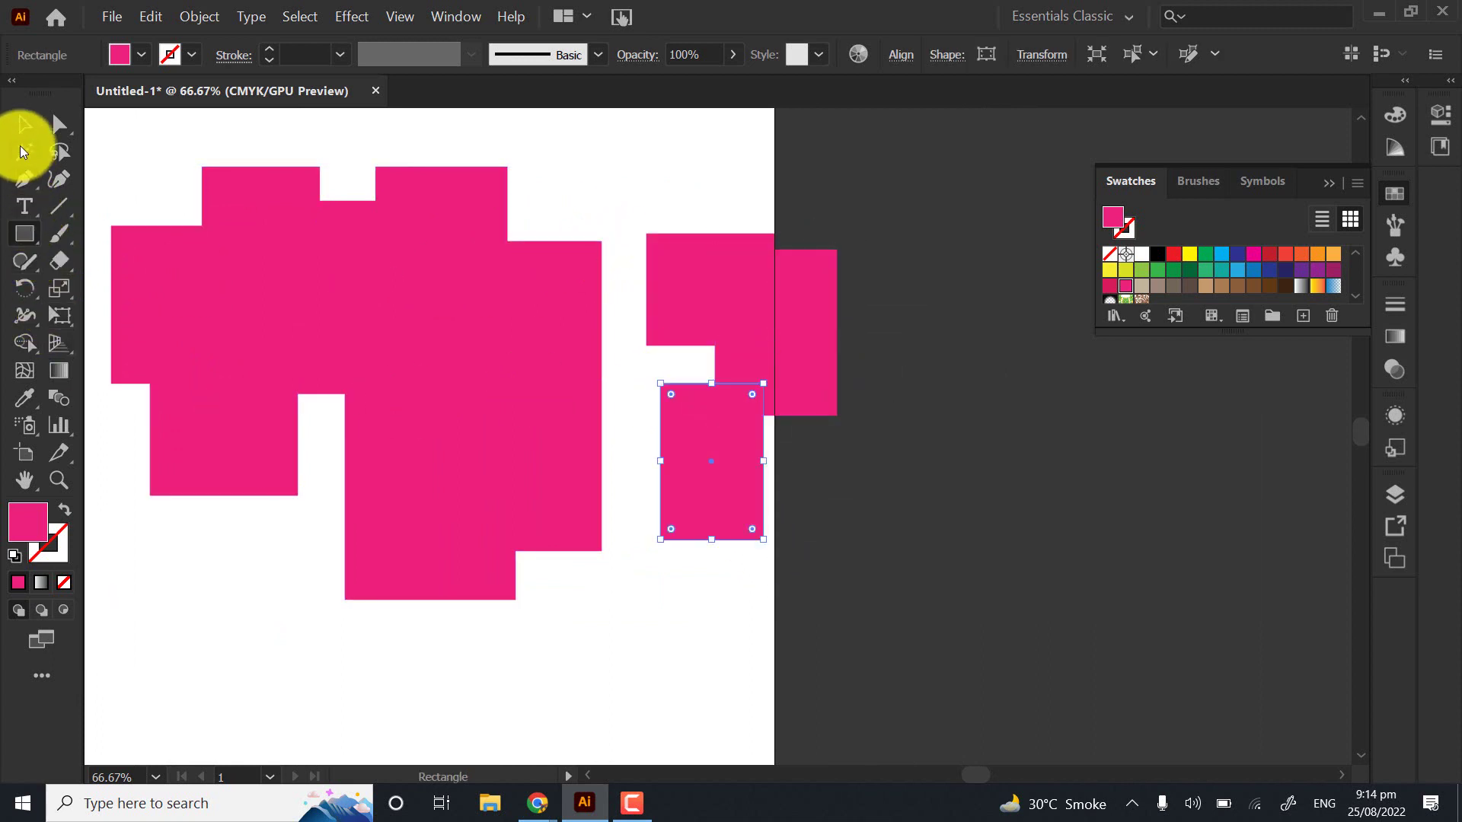
Select the large merged shape and swap its fill and stroke so only a pink outline is drawn
left_click(24, 123)
left_click(403, 313)
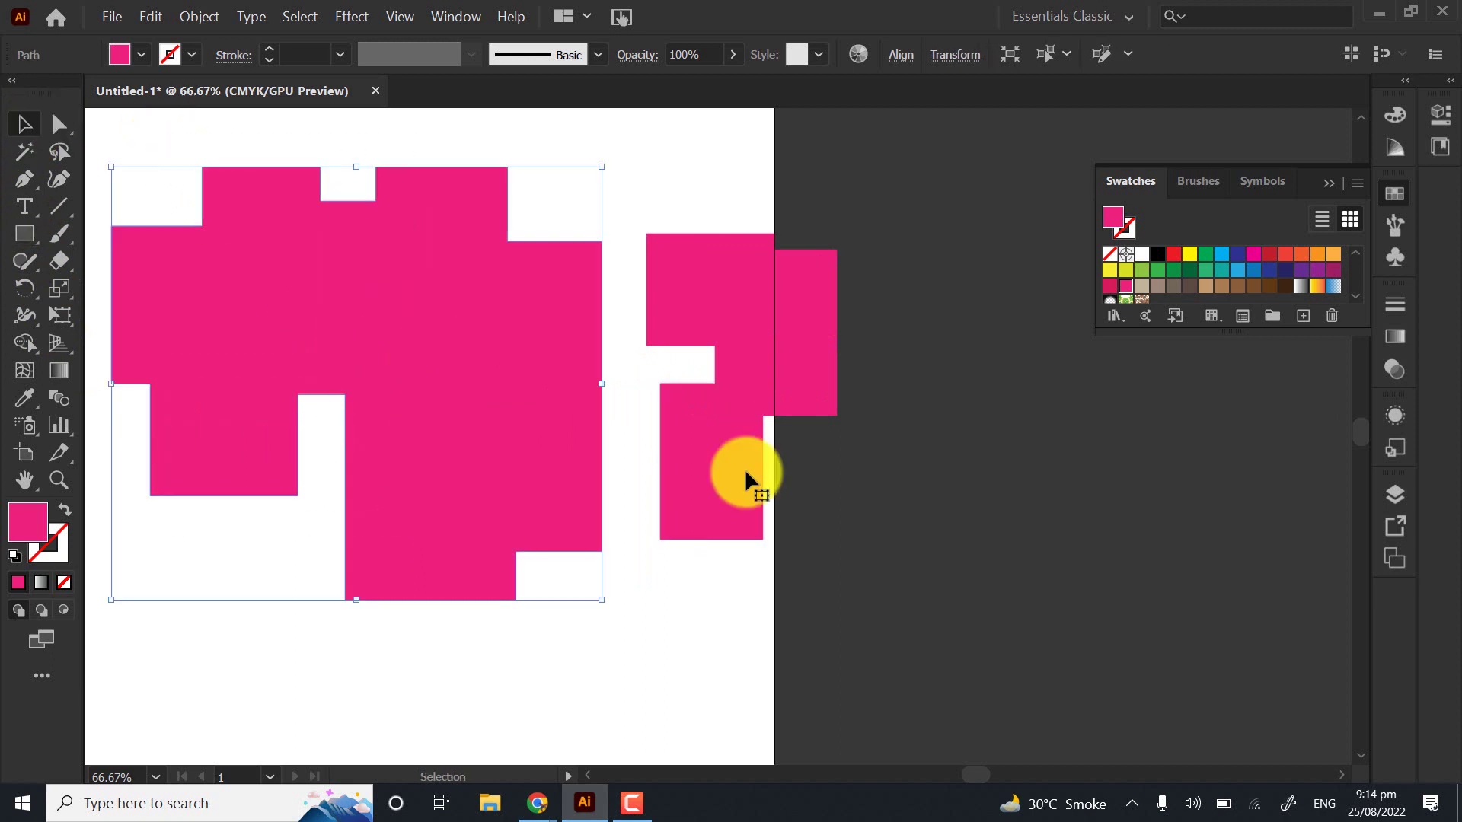
left_click(65, 509)
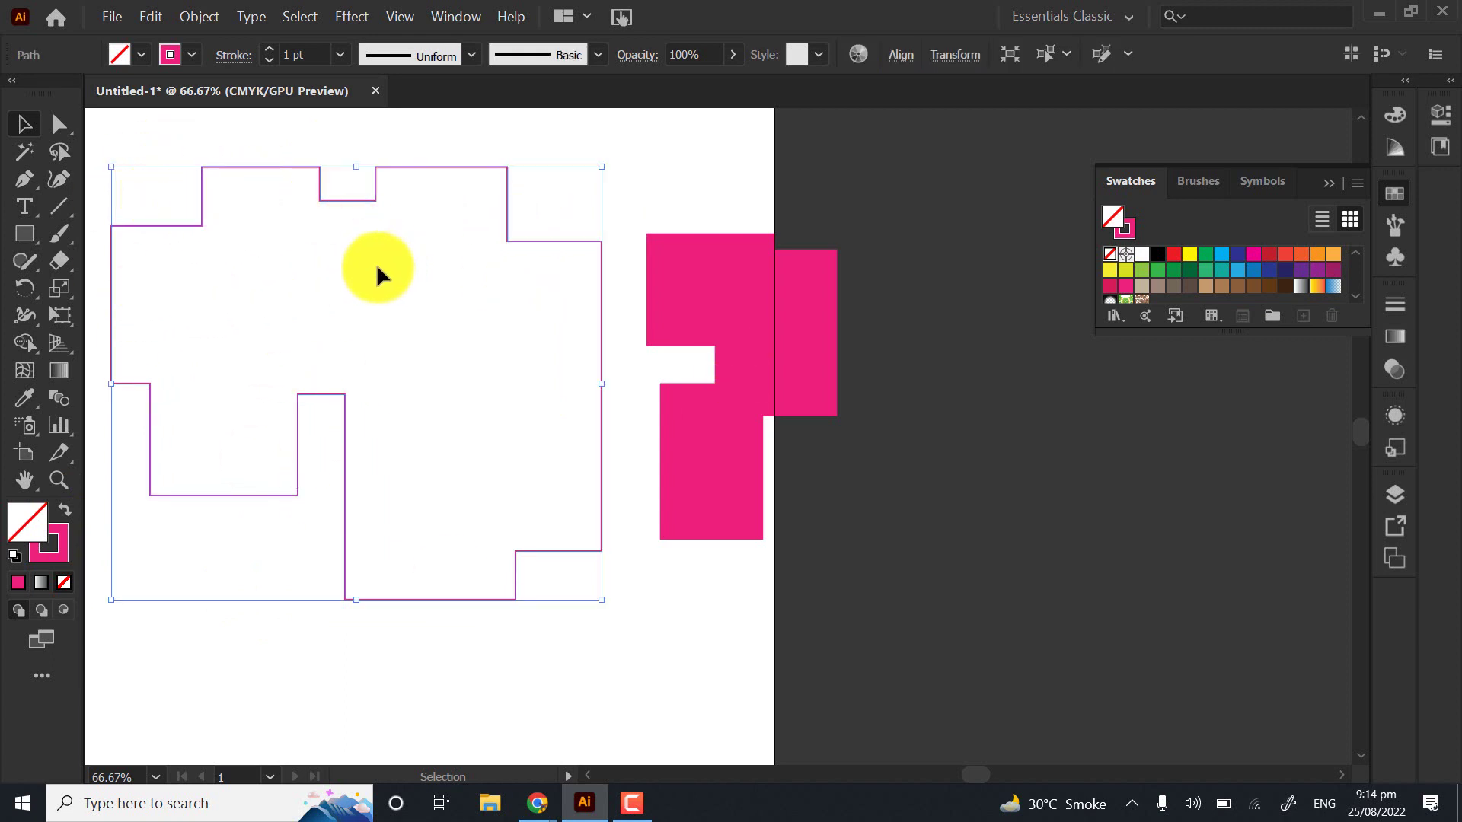
Round the upper-left corners of the outline's two top projections with the Direct Selection tool
left_click(59, 125)
left_click(202, 165)
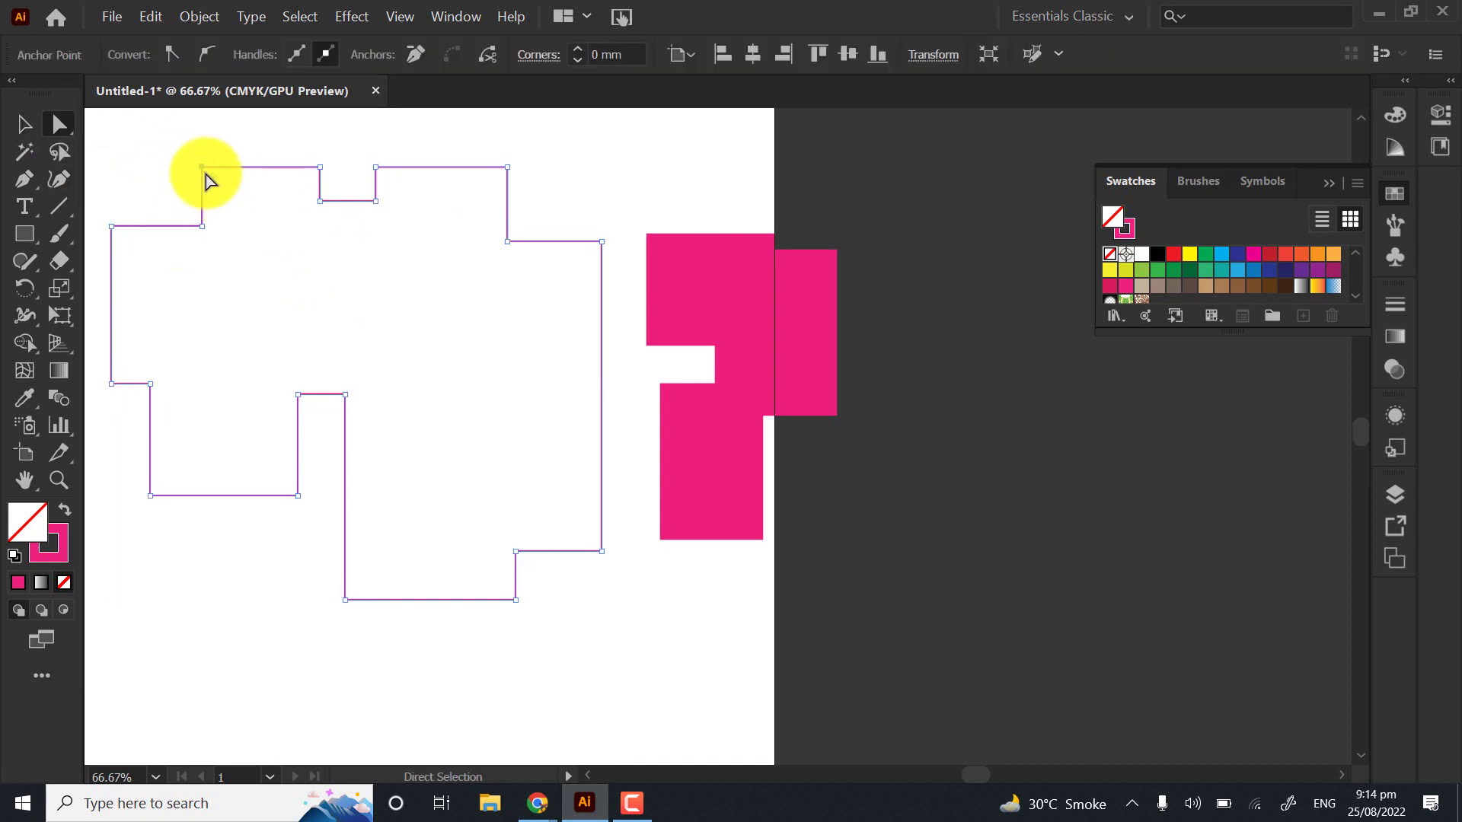
left_click_drag(207, 178, 342, 283)
left_click(377, 166)
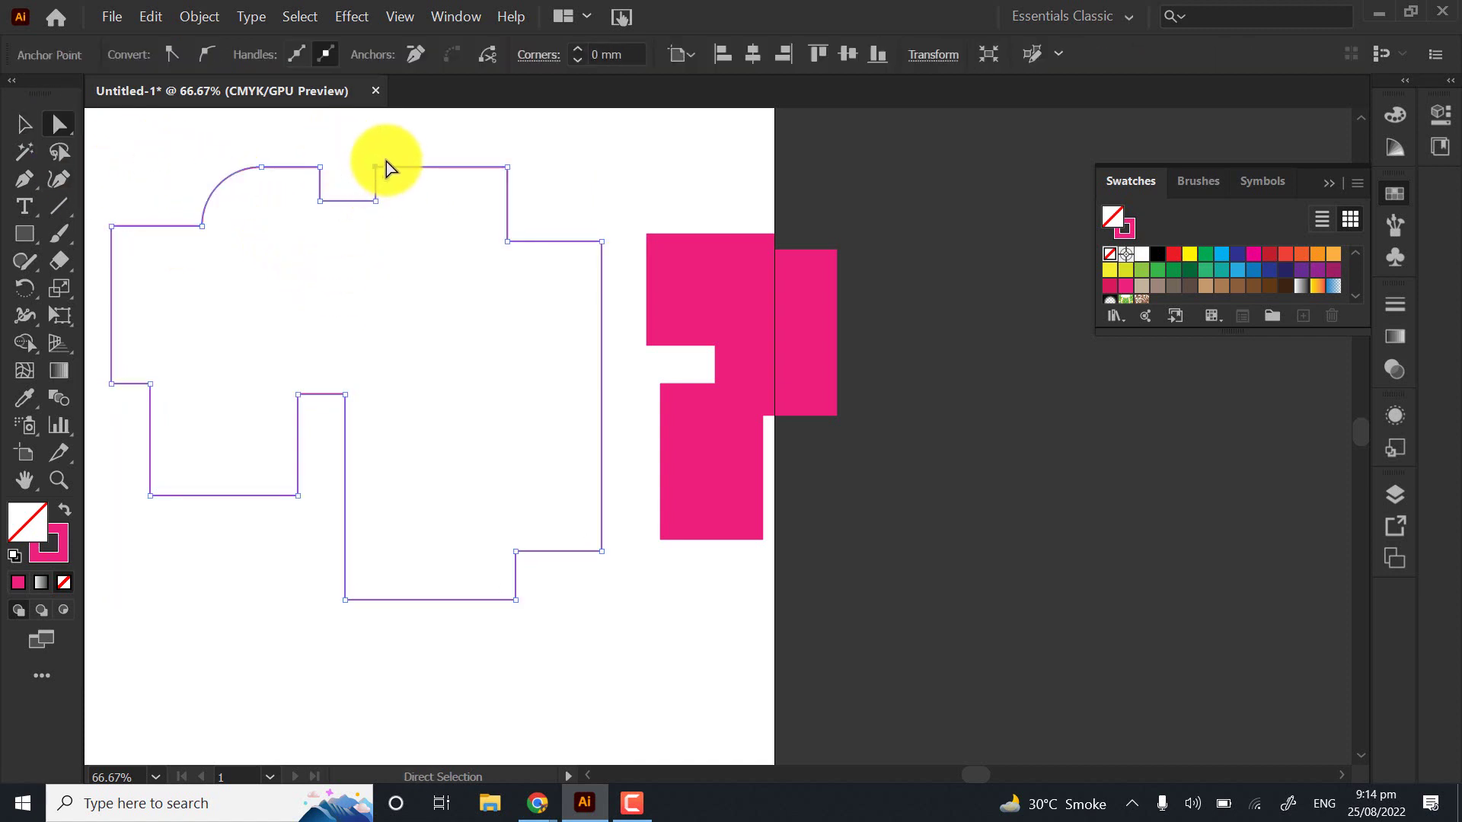
left_click_drag(385, 183, 487, 238)
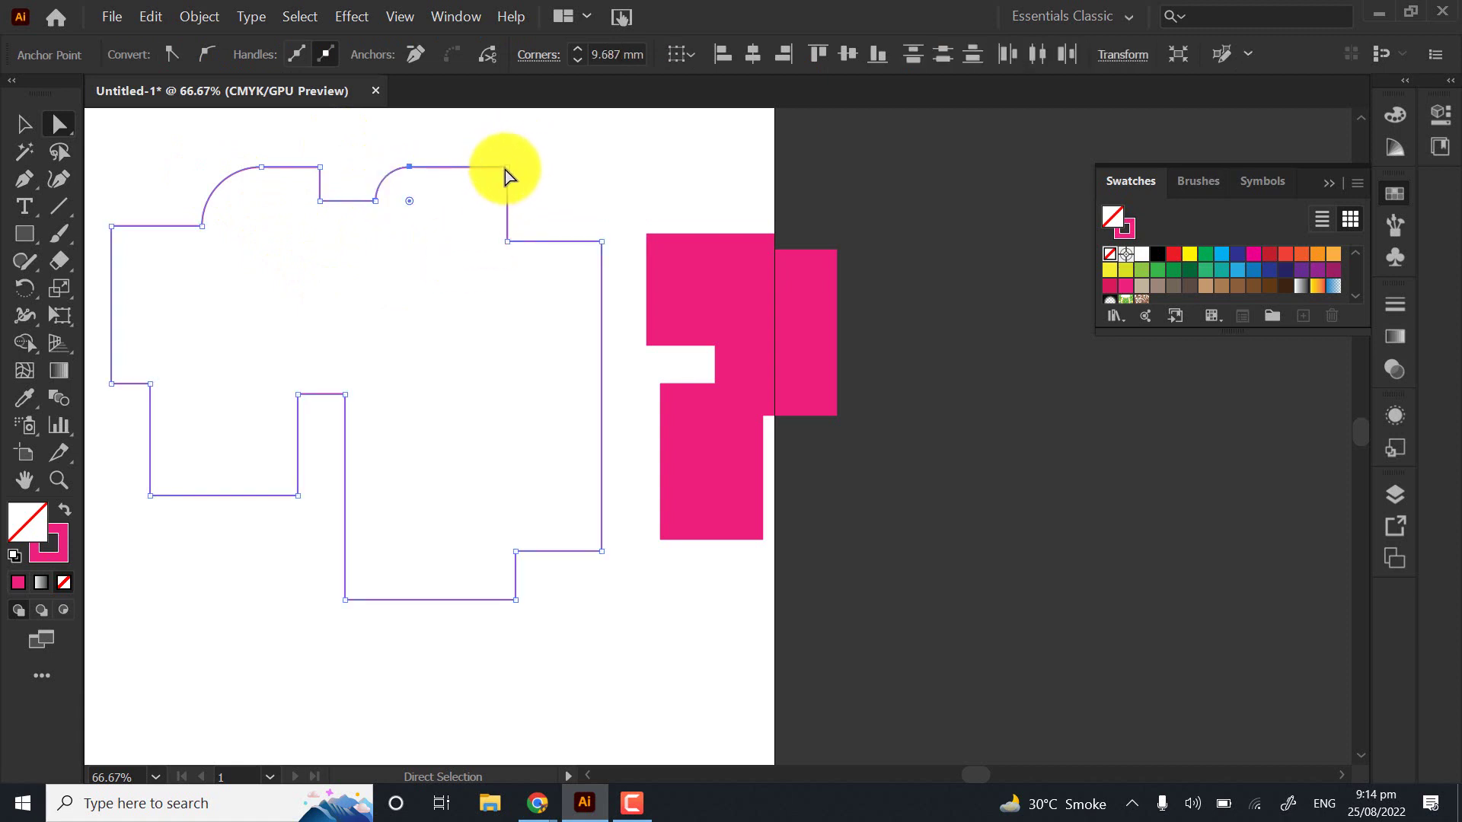
Pull the second top projection's upper-right anchor point up and outward, and delete the outlined shape
left_click(507, 166)
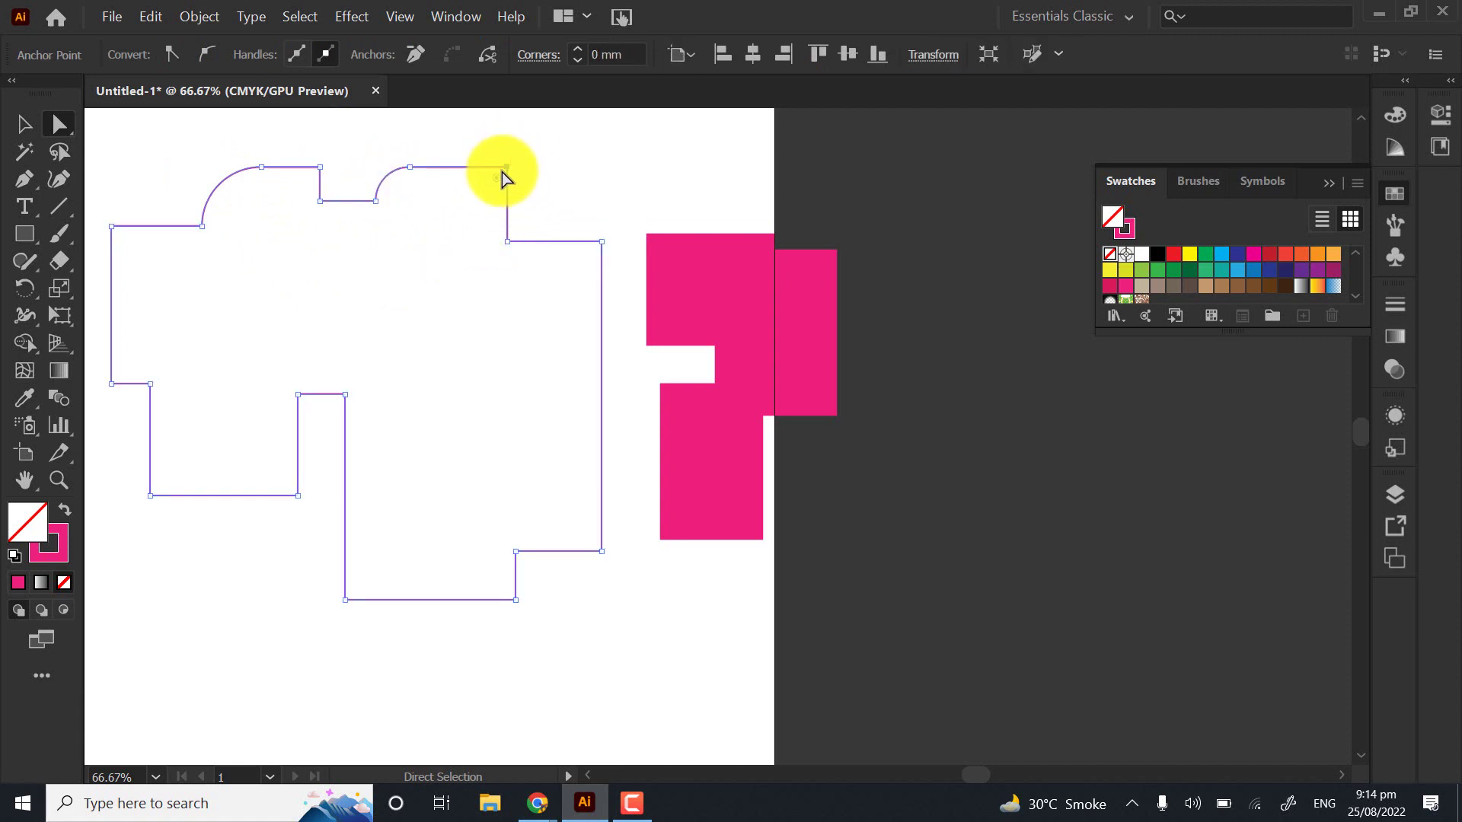
left_click_drag(509, 168, 527, 120)
scroll(526, 122, "up", 1)
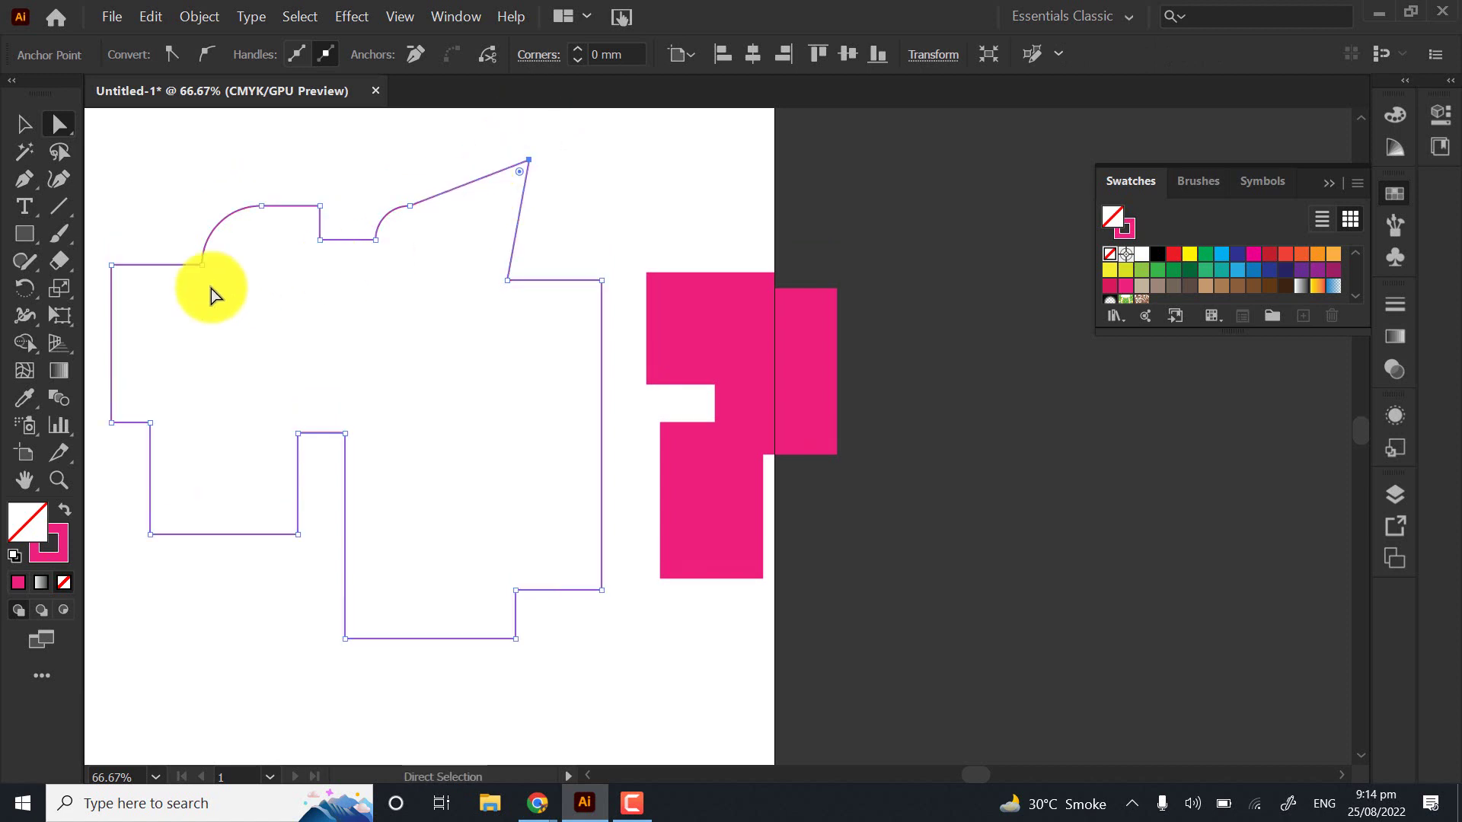
left_click(151, 272)
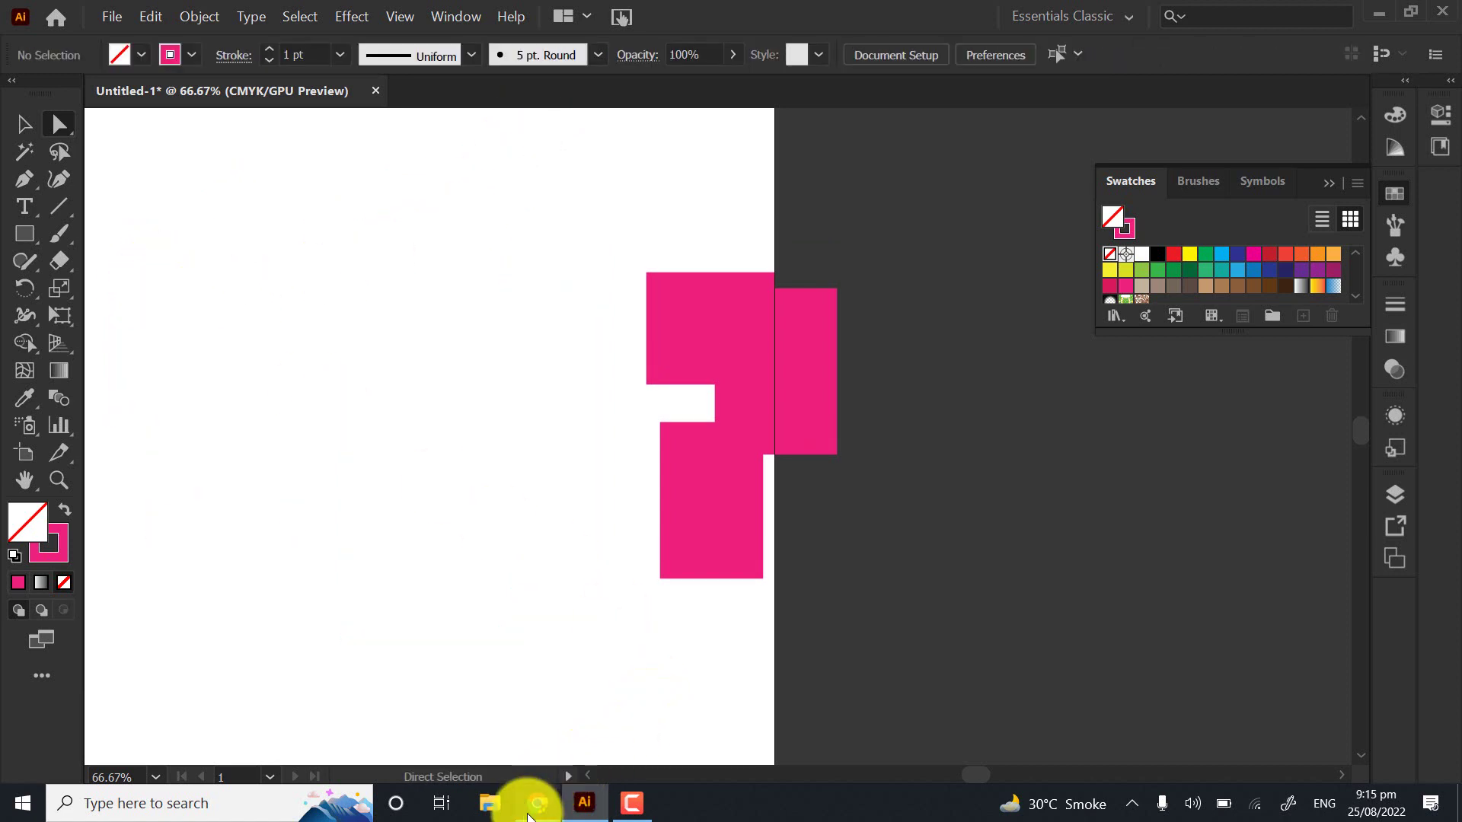
Switch to the Google Meet window to check the call, and return to Illustrator
key("alt+Tab")
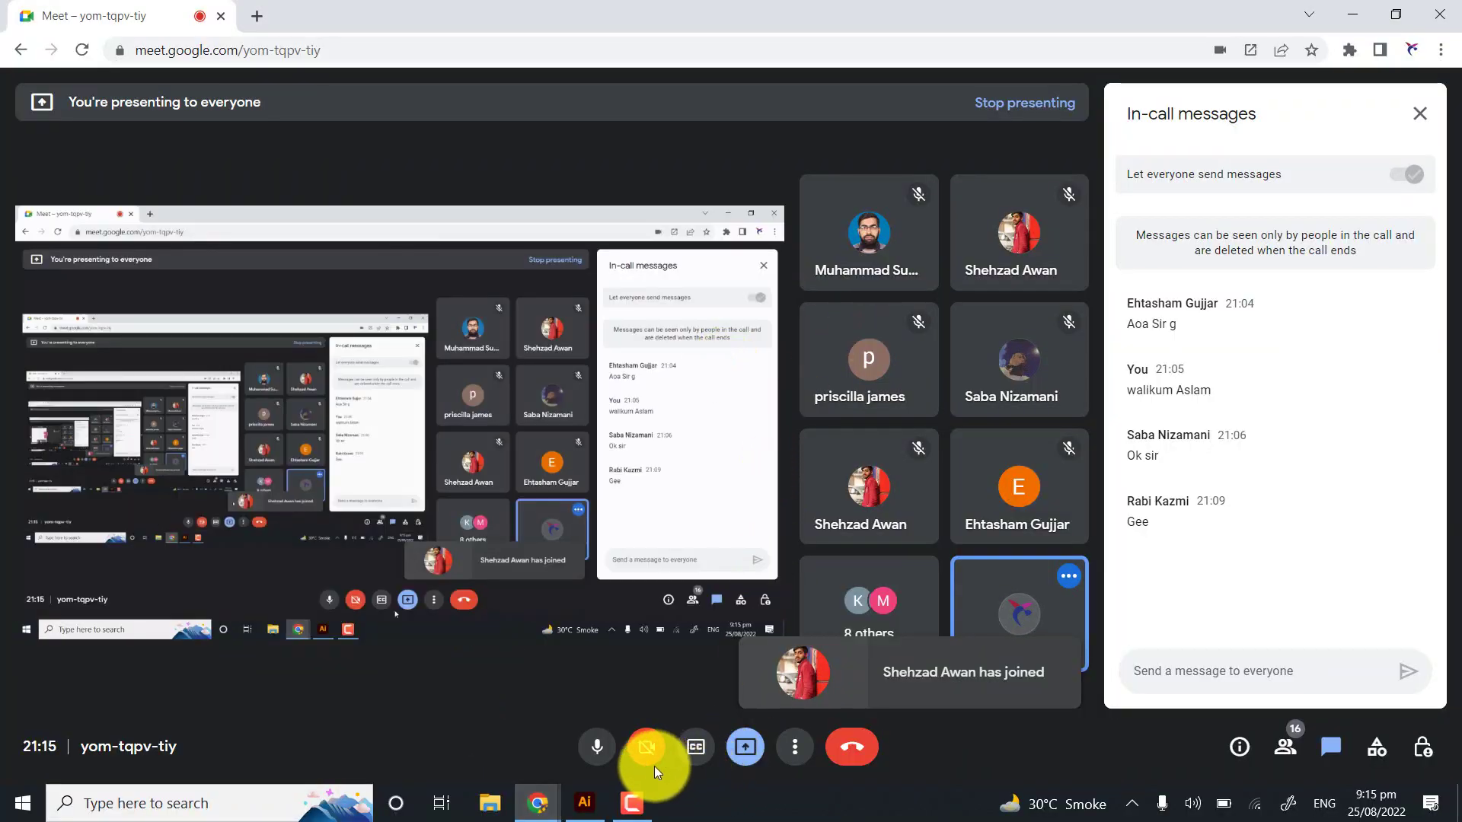
left_click(592, 799)
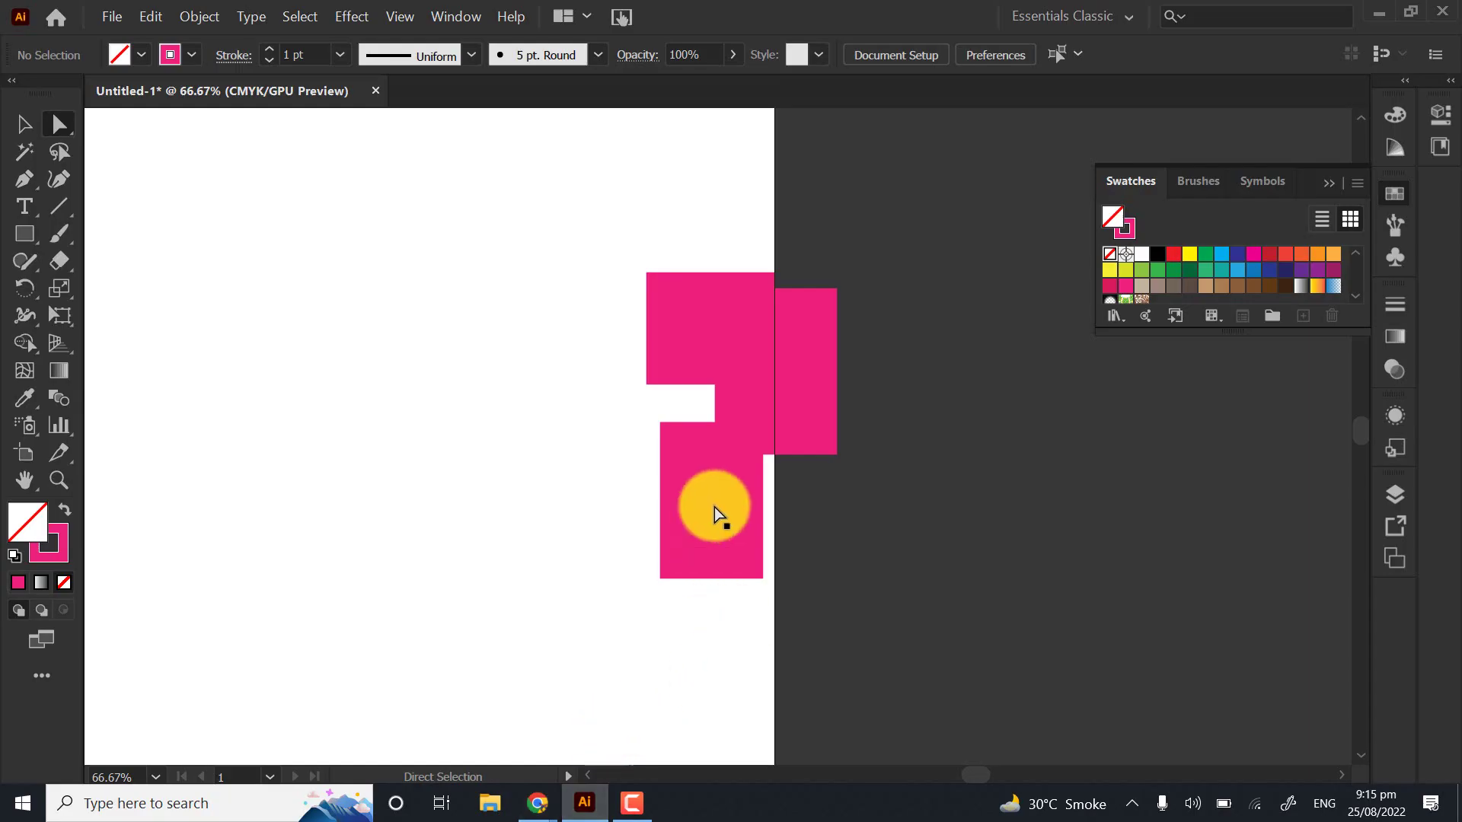
Try to merge the three pink rectangles with Shape Builder after choosing yellow before selecting them, and undo the merge
left_click_drag(571, 222, 933, 615)
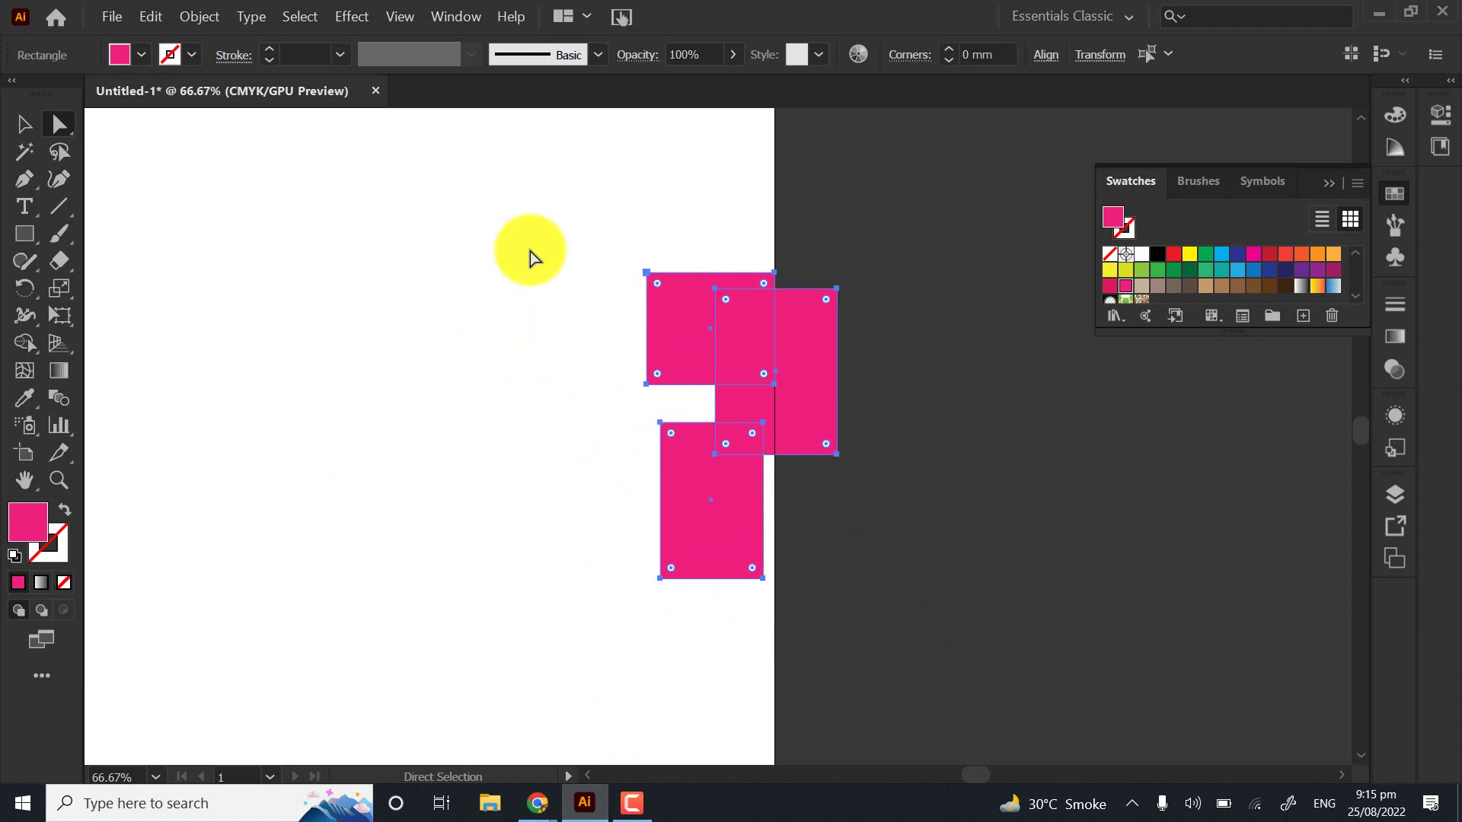
left_click(1208, 460)
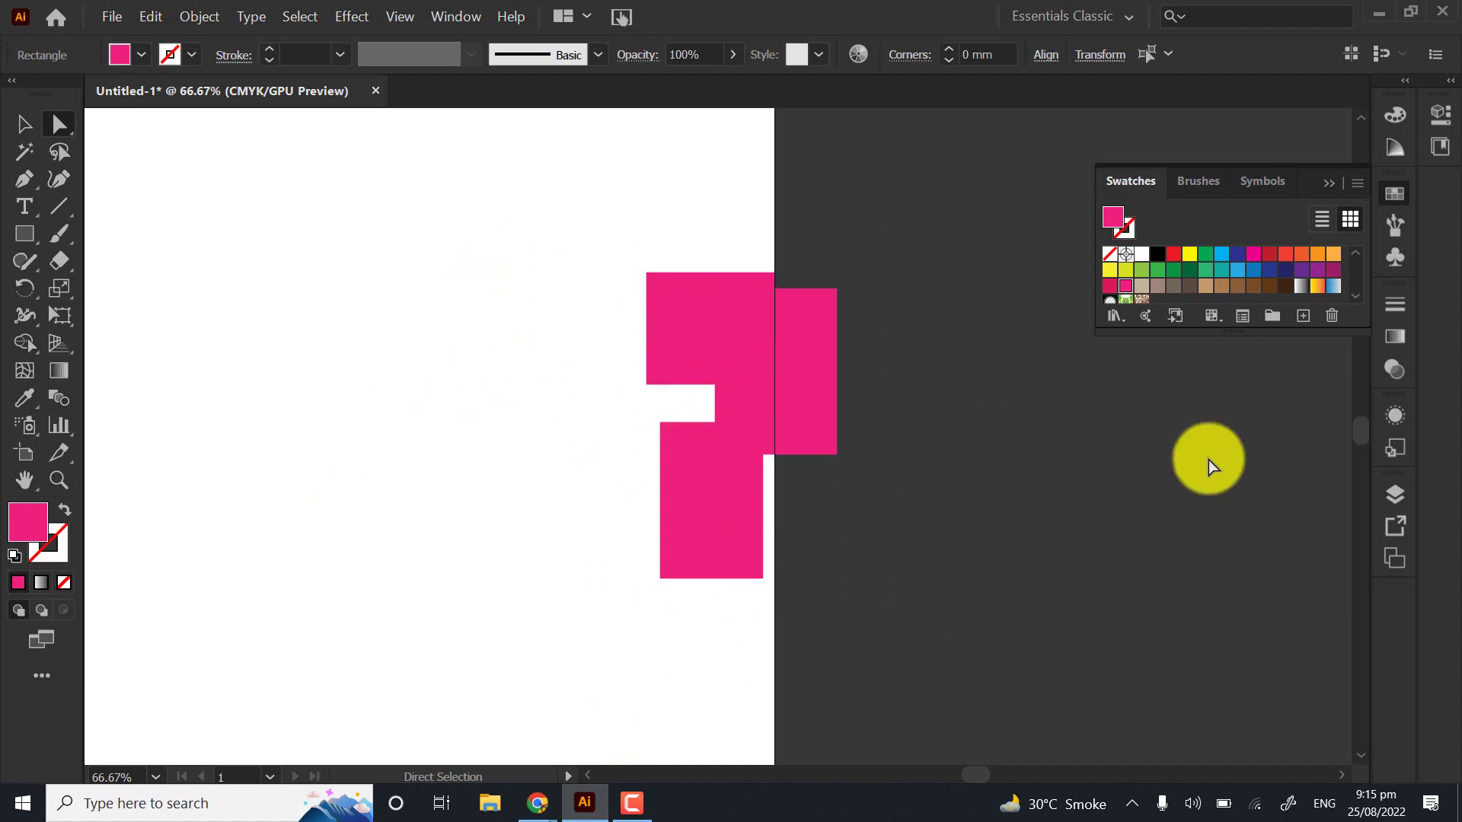
left_click(1190, 256)
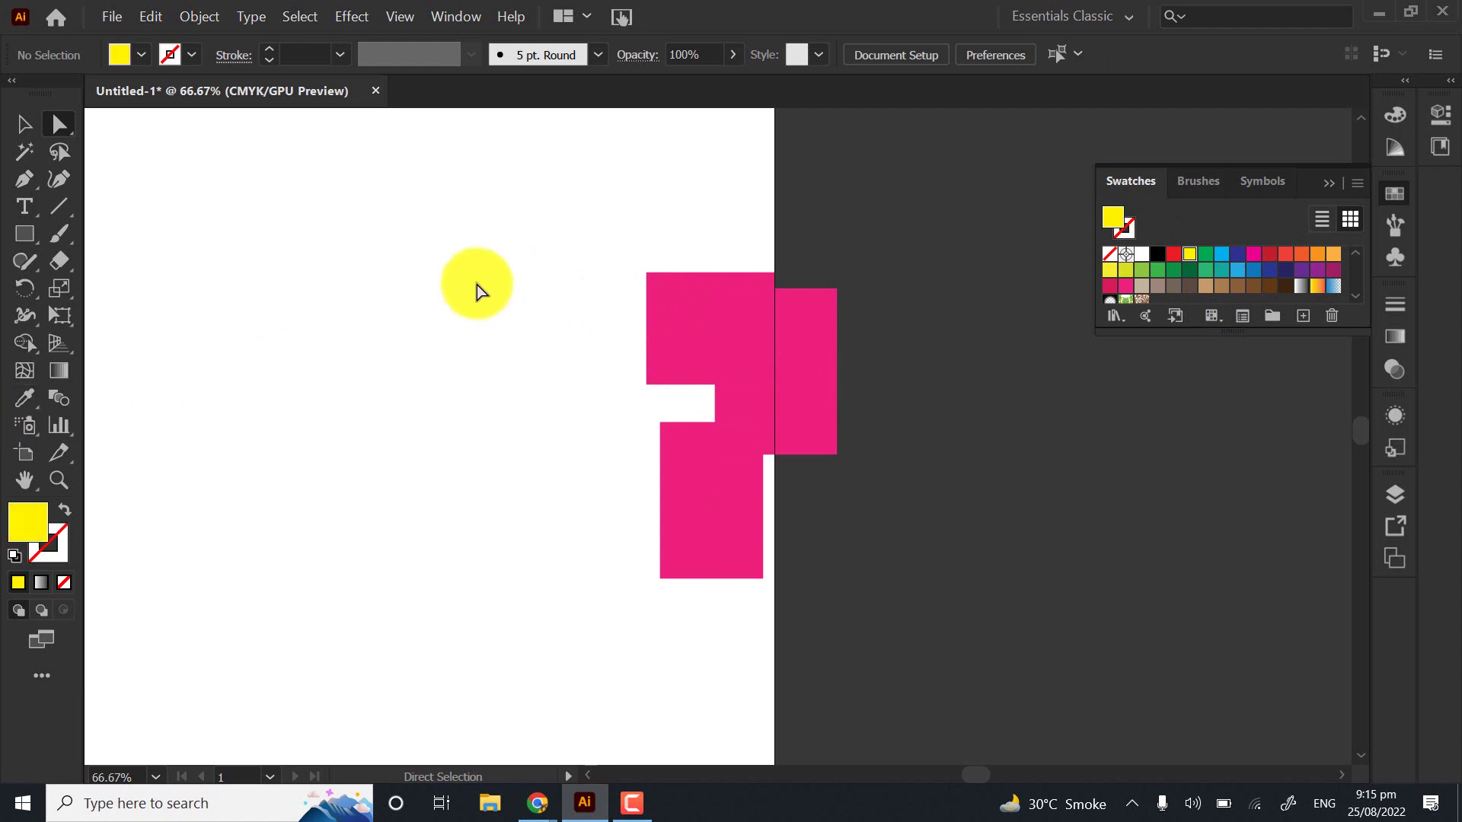
left_click_drag(457, 203, 826, 599)
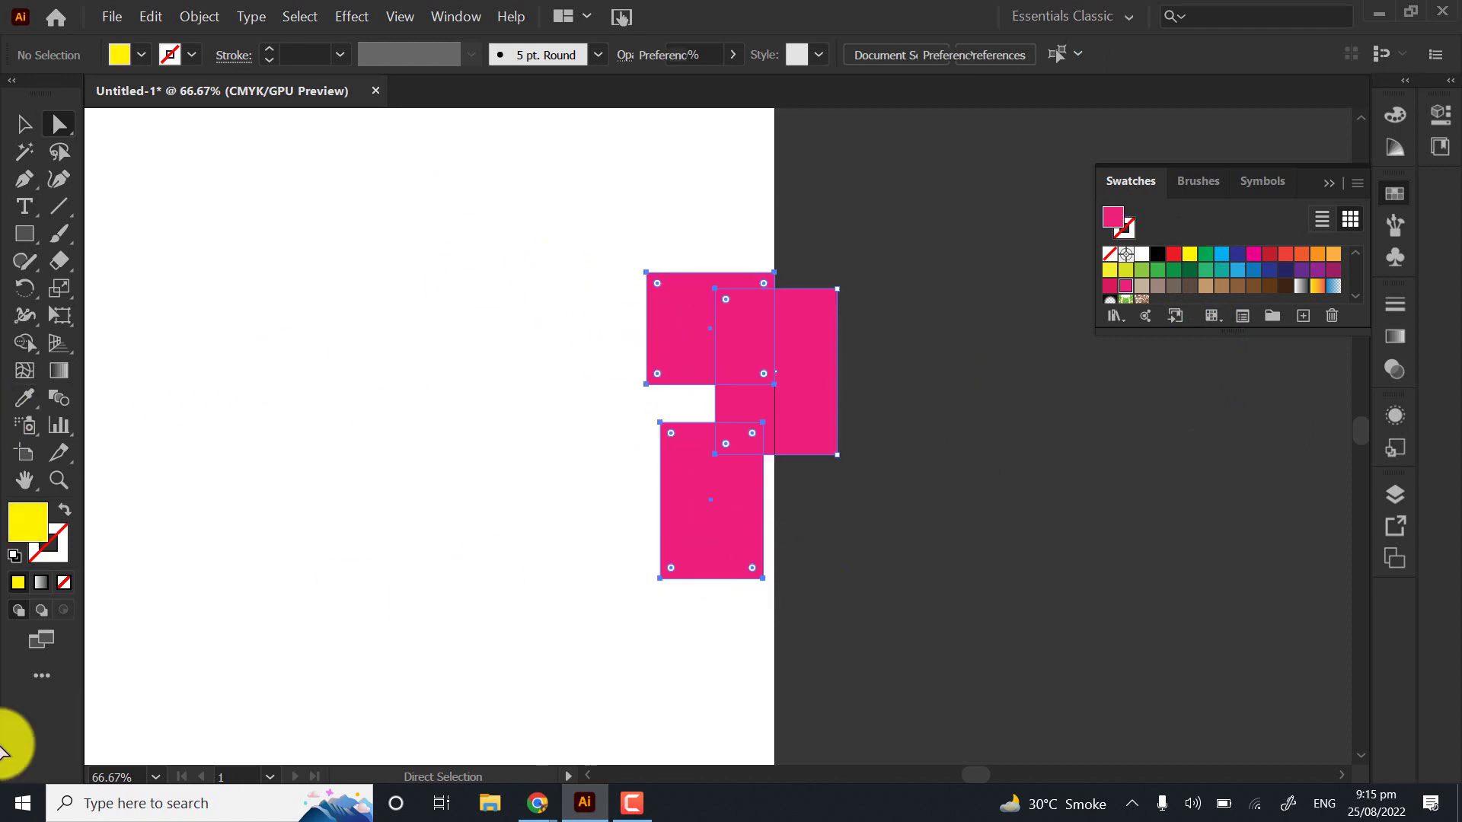
left_click(25, 343)
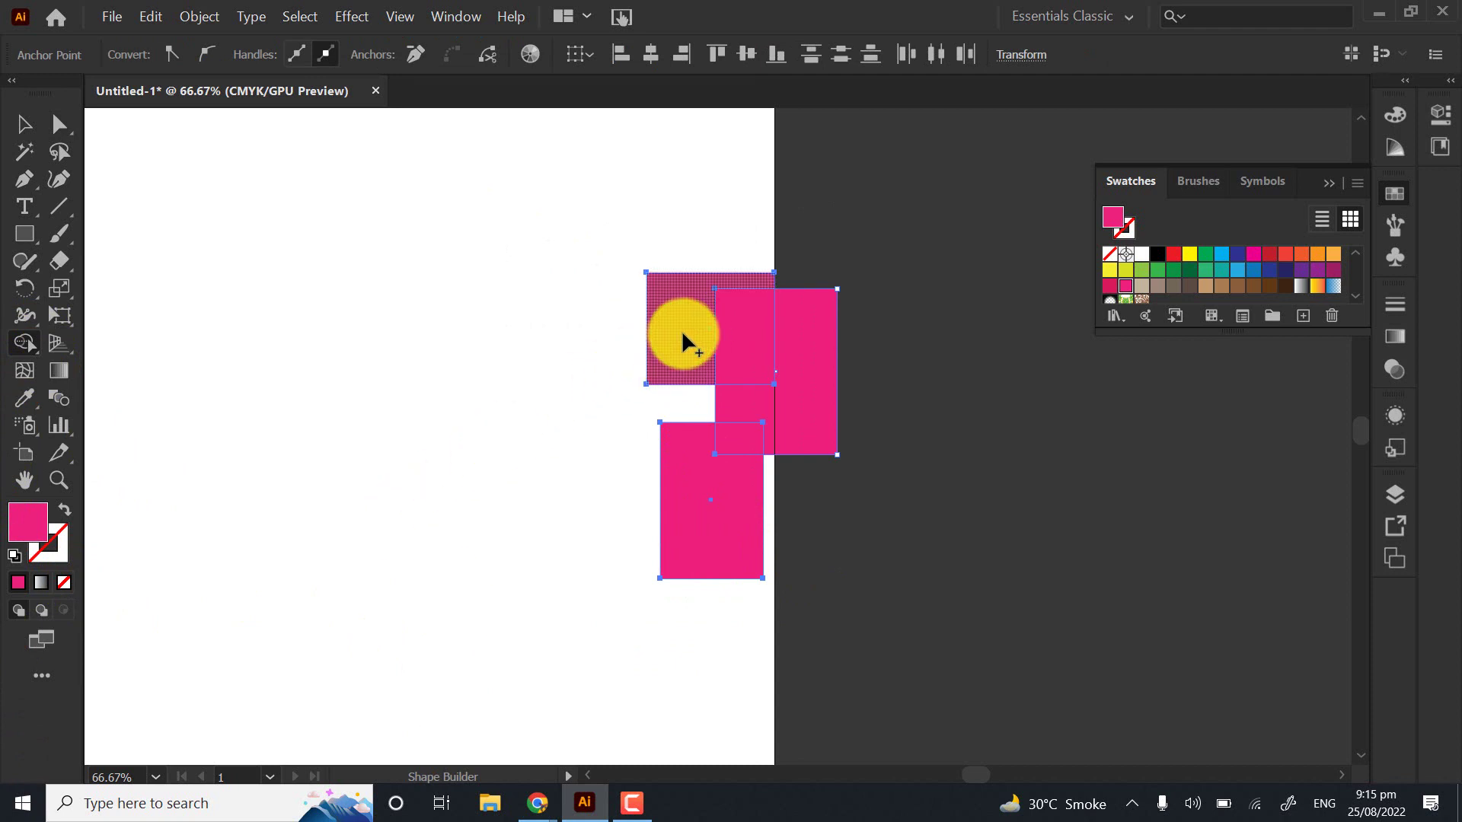
left_click_drag(682, 331, 779, 326)
mouse_move(751, 431)
left_mouse_down()
mouse_move(711, 450)
mouse_move(710, 491)
left_mouse_up()
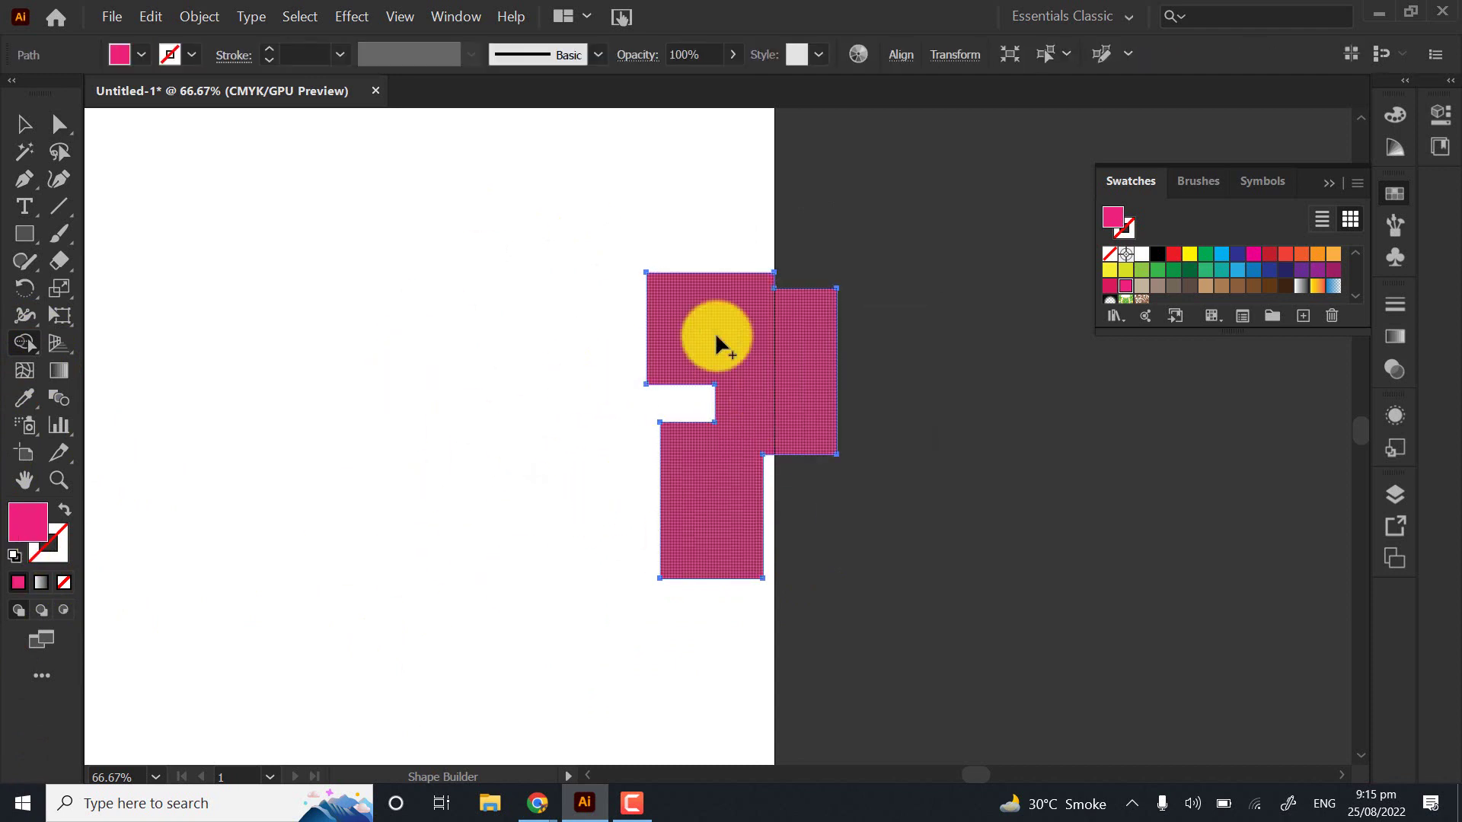
key("ctrl+z")
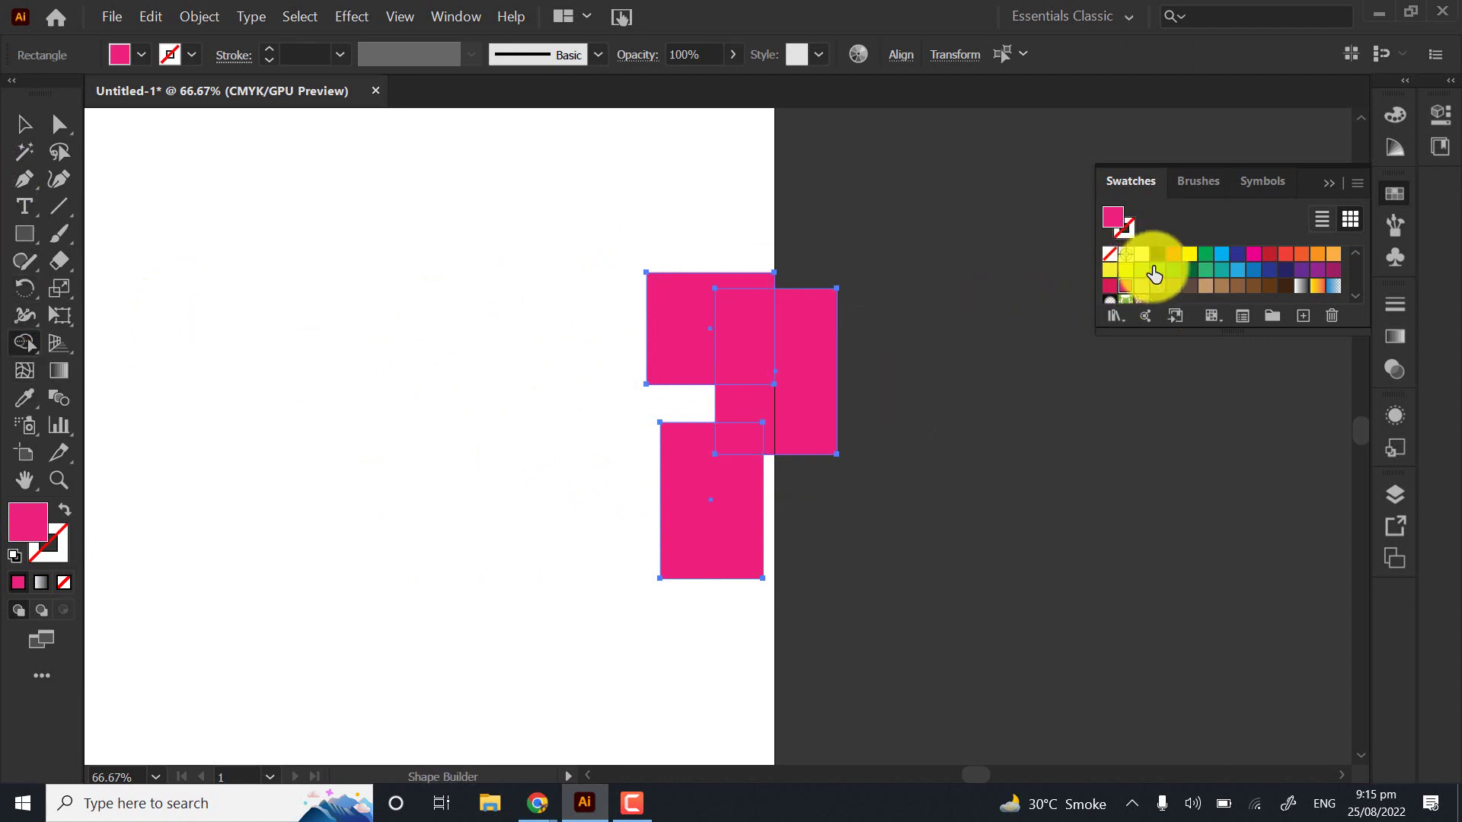
Set the fill to yellow with the rectangles still selected, and merge them with the Shape Builder tool
left_click(1189, 254)
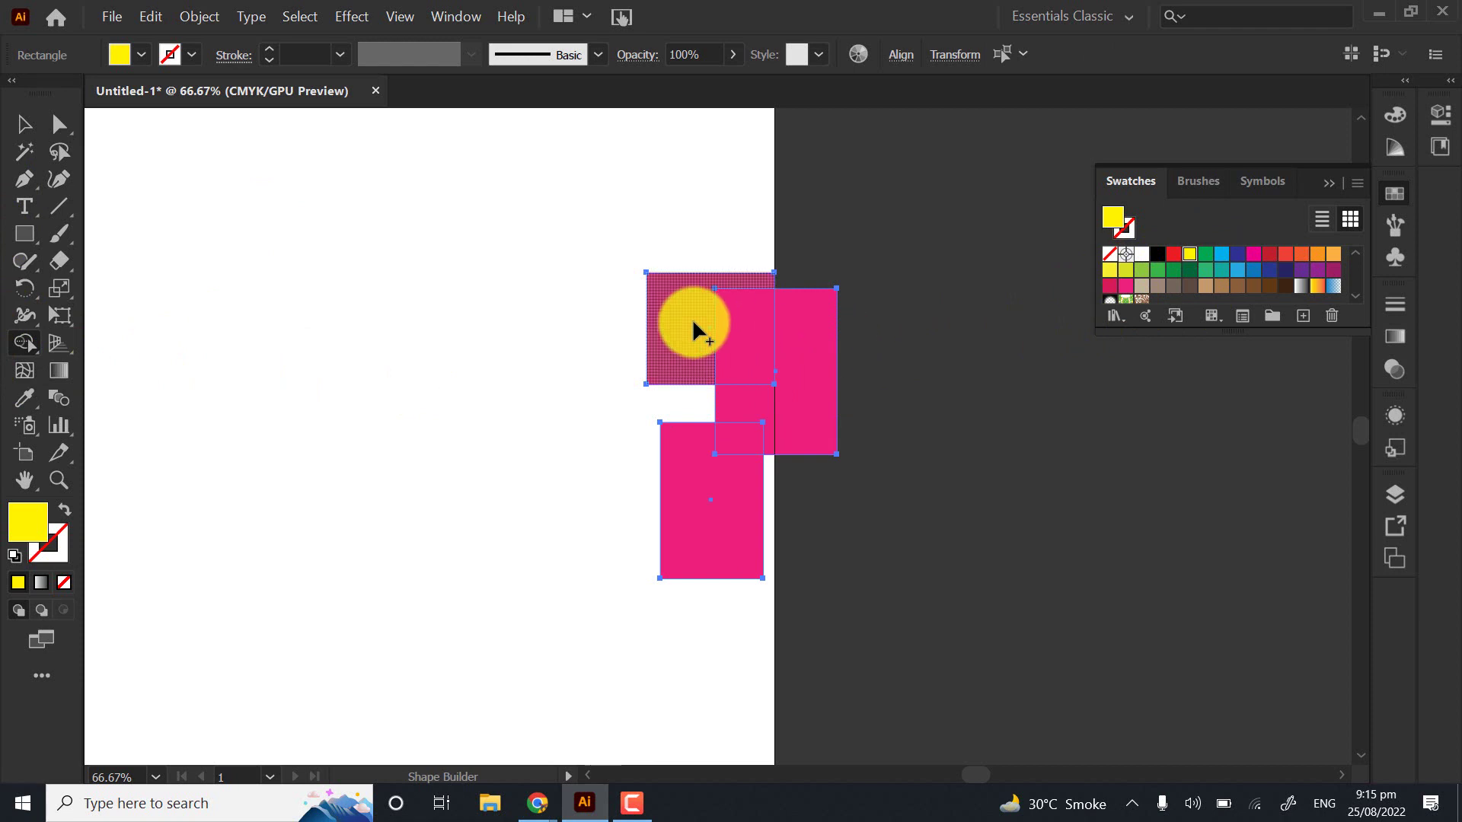
mouse_move(692, 318)
left_mouse_down()
mouse_move(772, 320)
mouse_move(789, 357)
mouse_move(800, 450)
mouse_move(737, 471)
mouse_move(750, 391)
left_mouse_up()
left_click(31, 127)
Move the merged yellow shape left so it lies fully on the artboard, and delete it
left_click(832, 327)
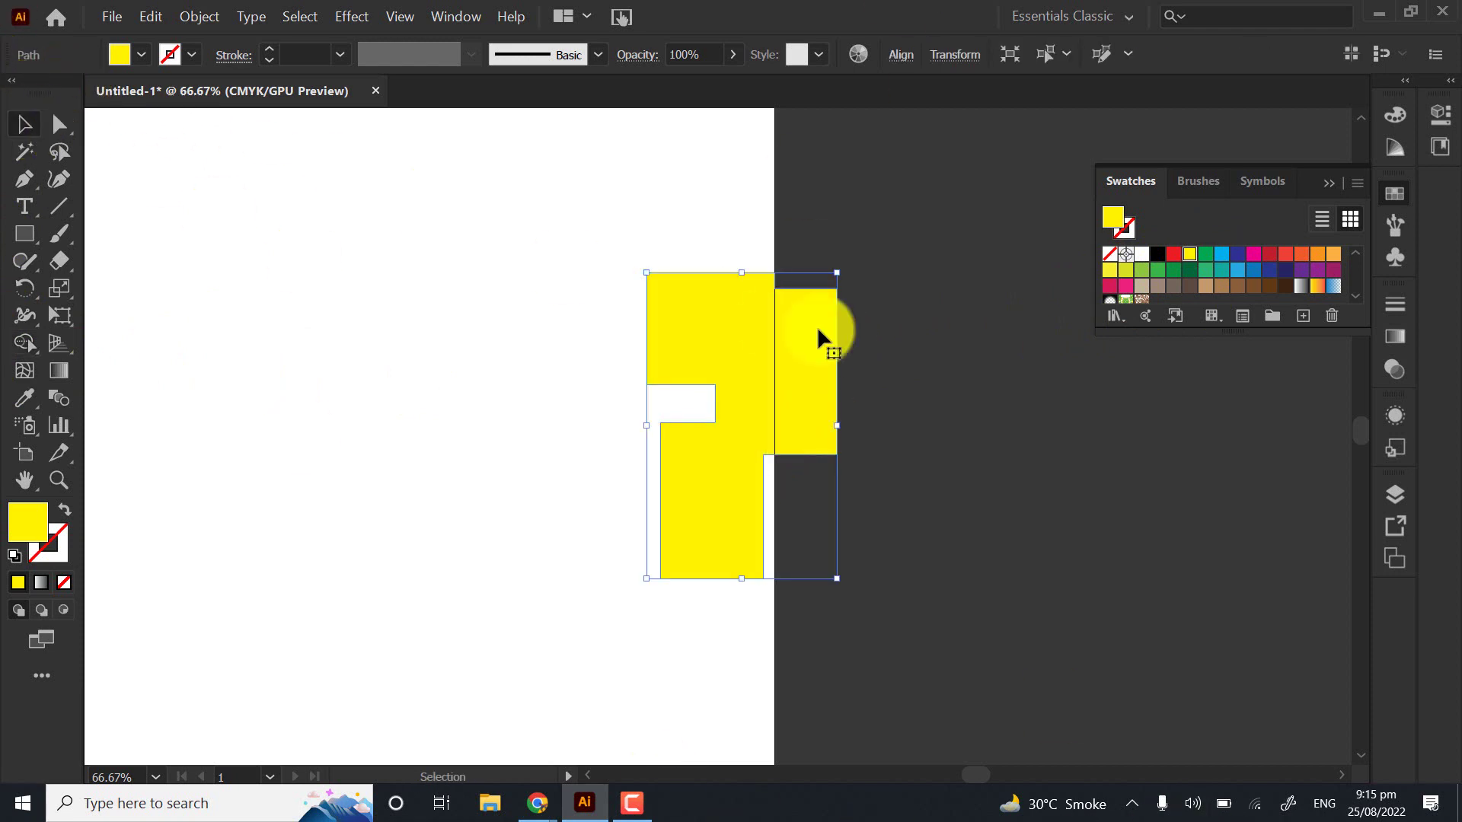
left_click_drag(822, 391, 675, 393)
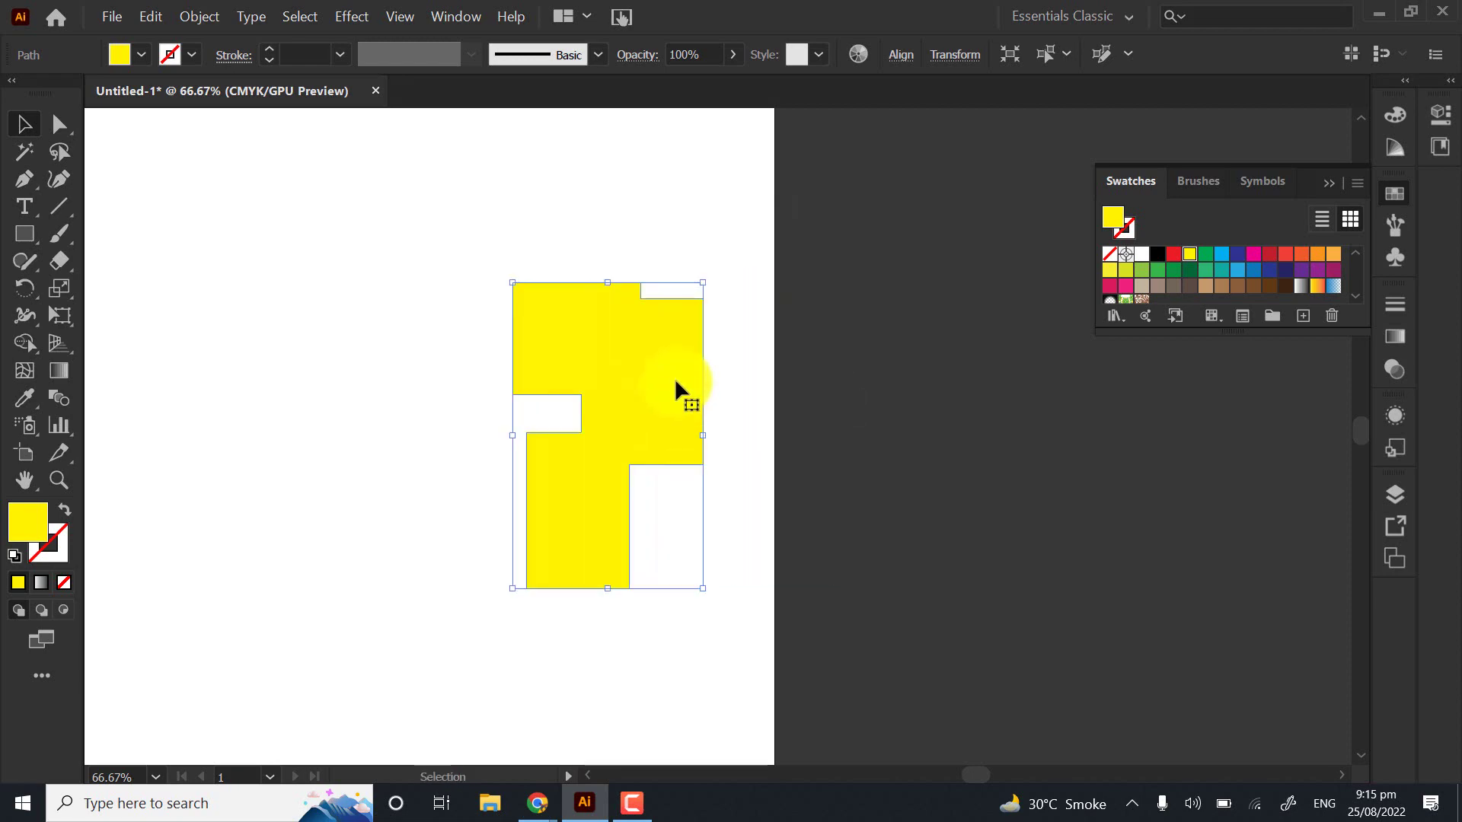
key("Delete")
Switch to the Google Meet window to check the call's participants and messages, returning briefly to Illustrator in between
mouse_move(538, 801)
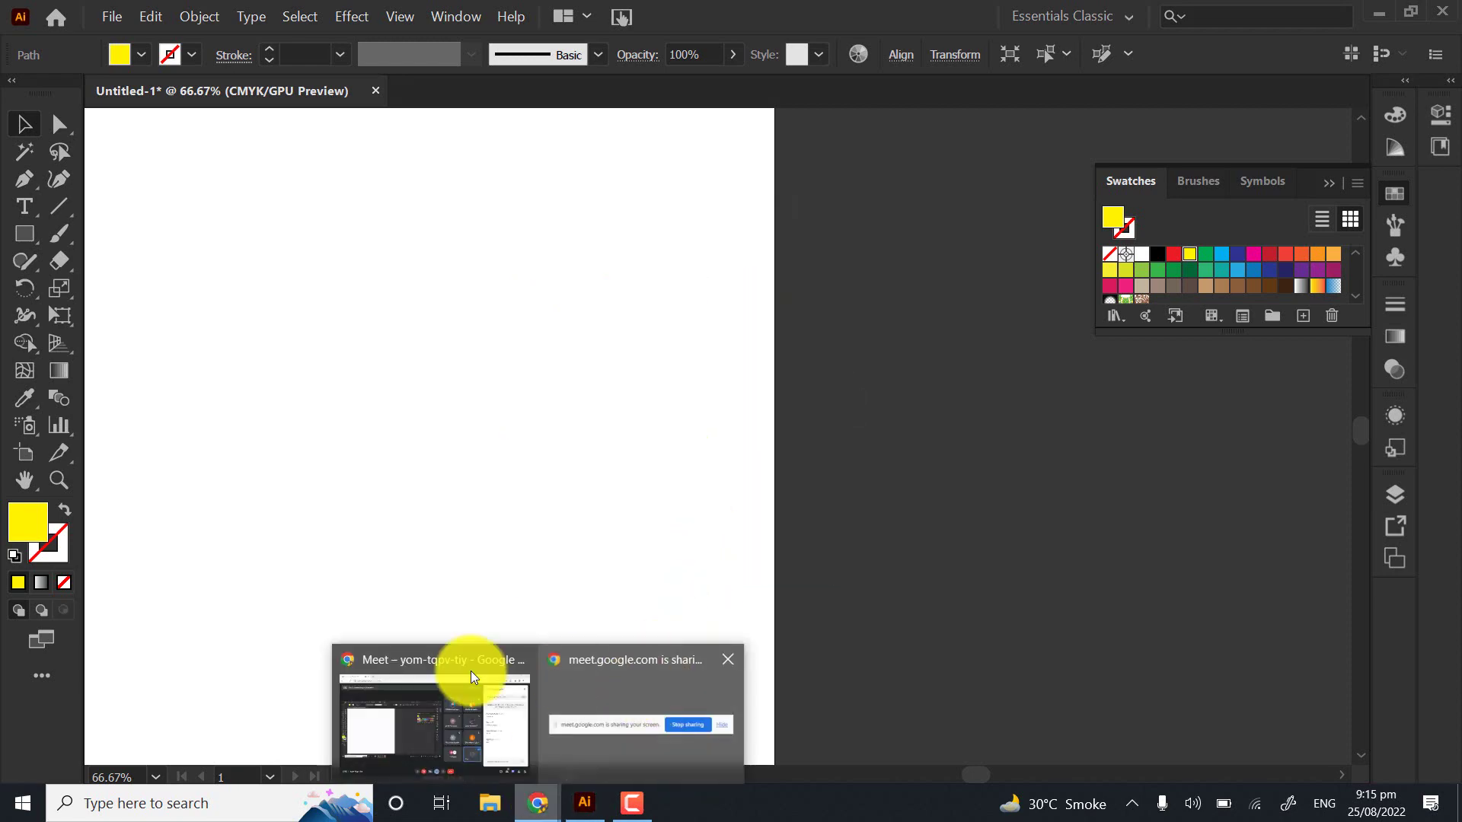
left_click(402, 702)
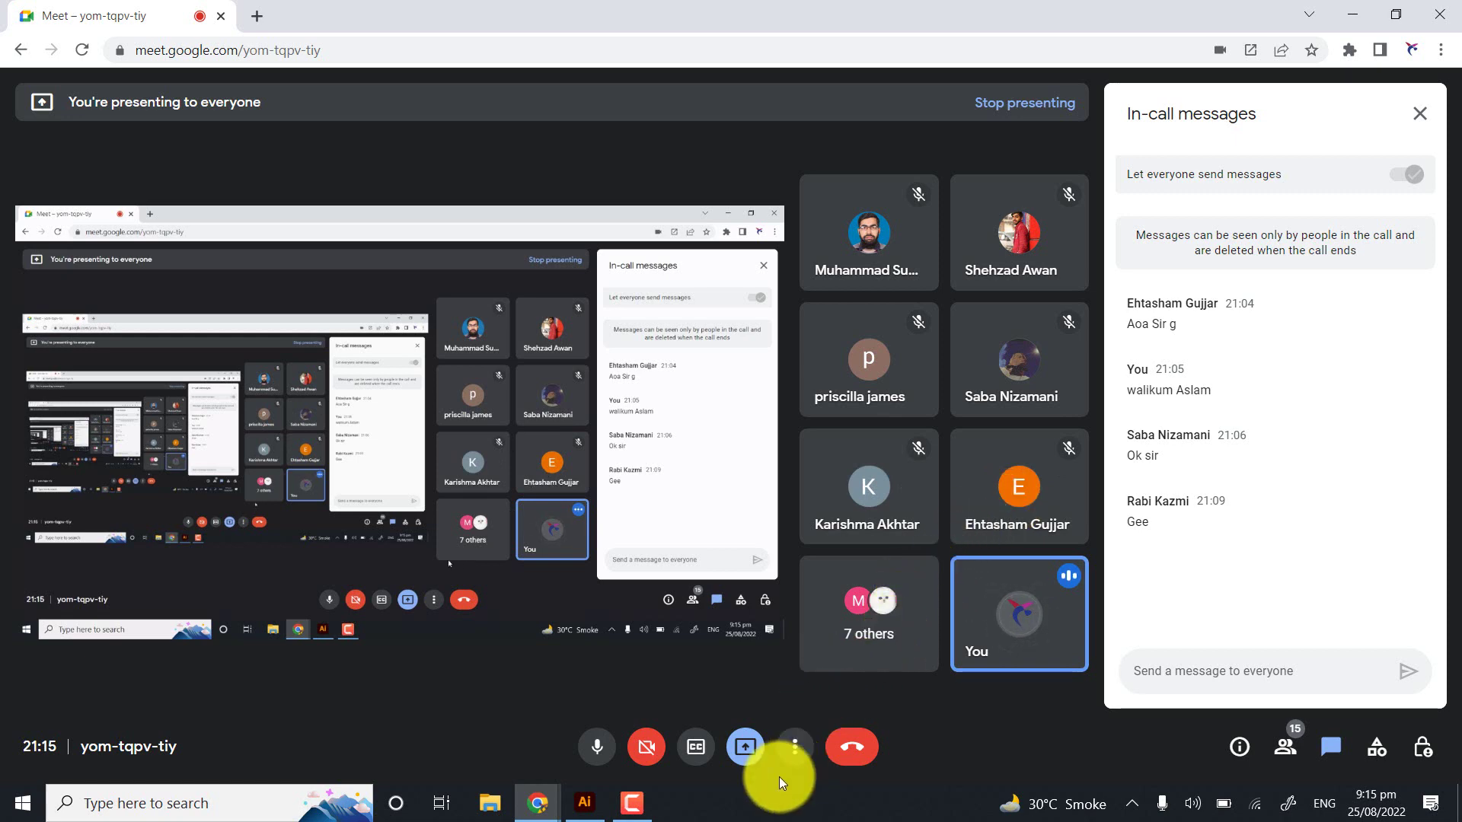
left_click(598, 813)
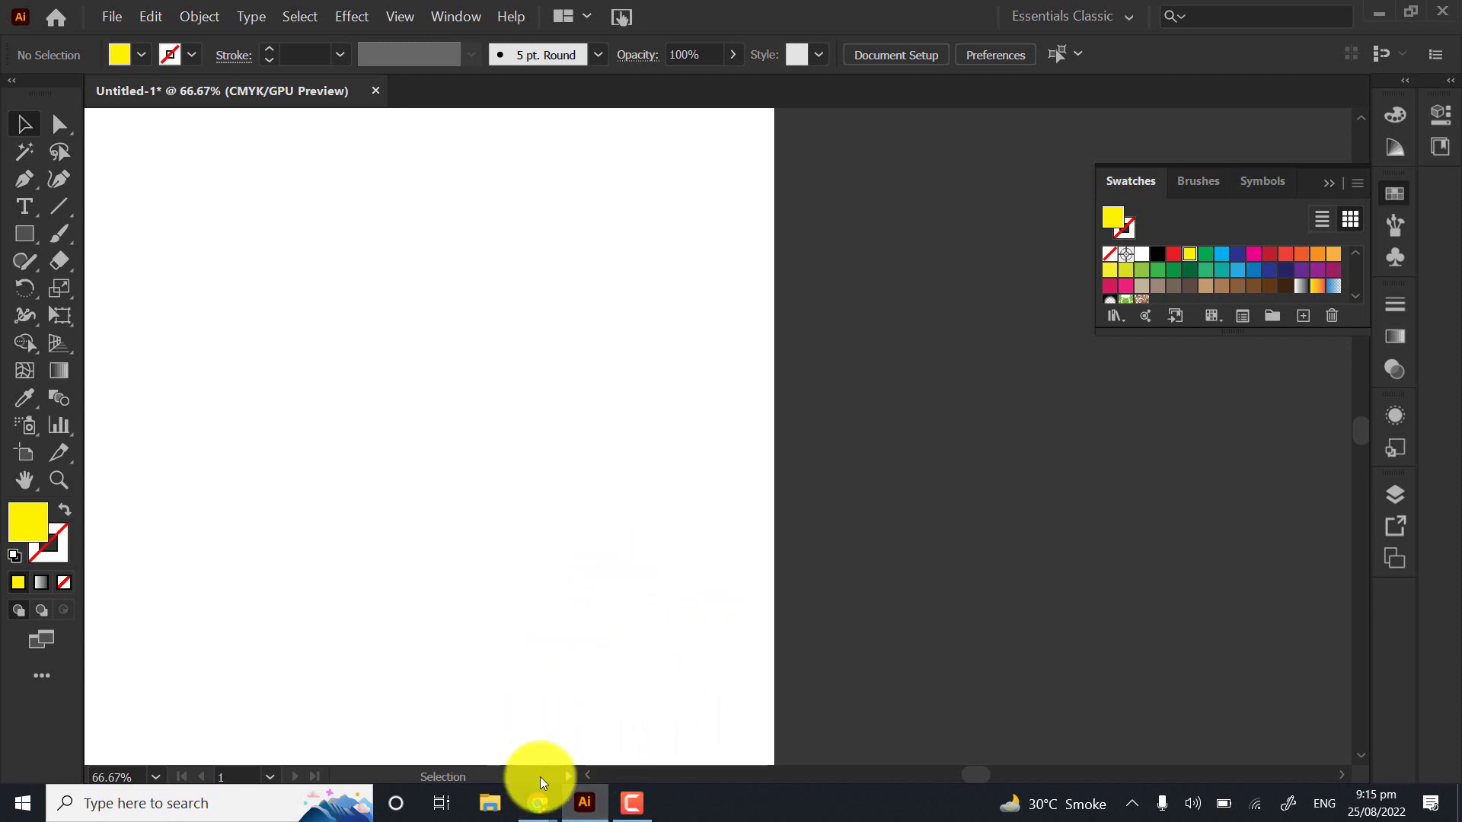
mouse_move(539, 795)
left_click(500, 737)
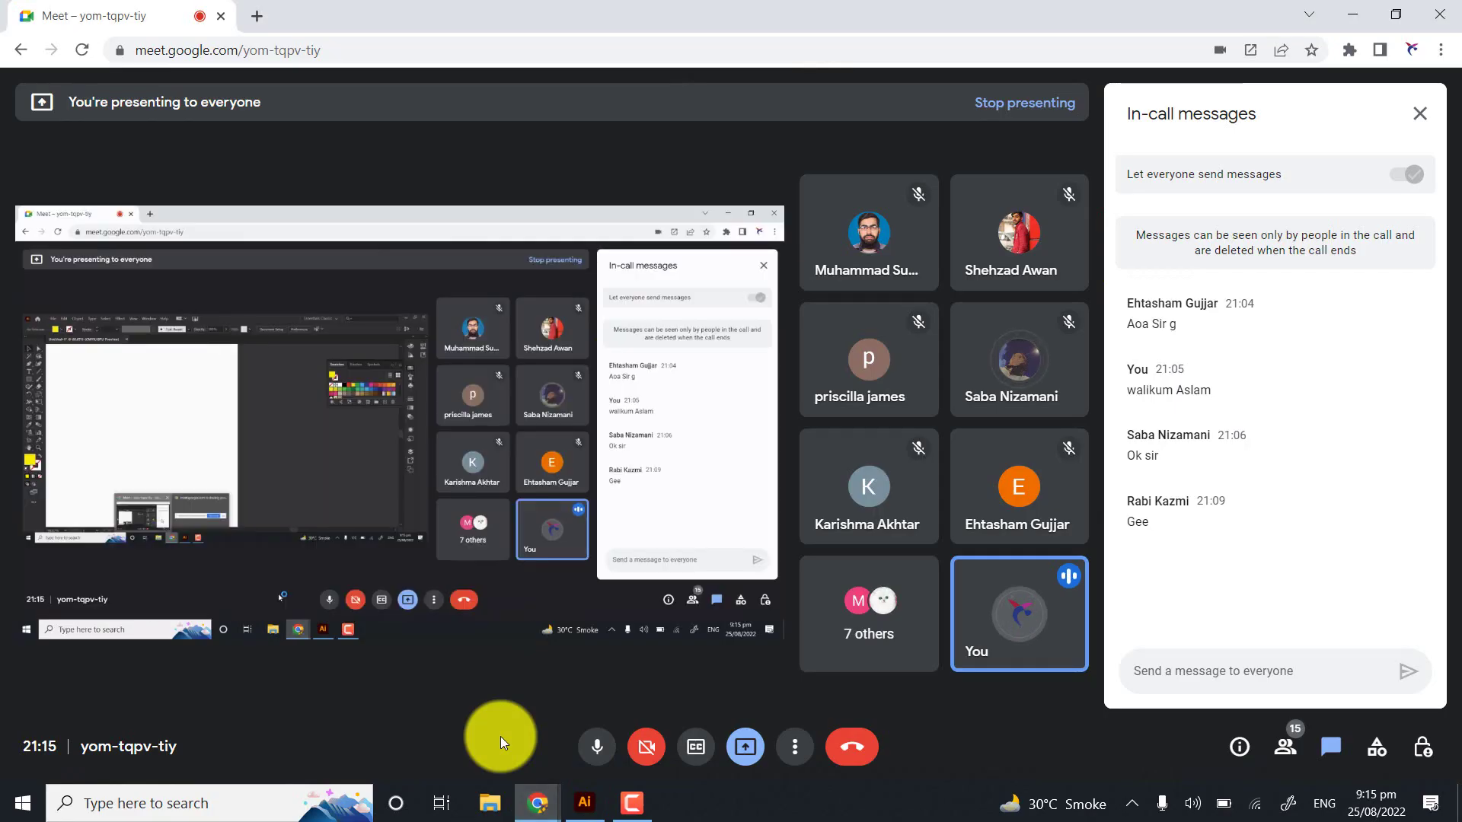
Switch back to Illustrator and draw a yellow-filled rectangle about 111 mm wide and 45 mm high near the top of the artboard
left_click(586, 811)
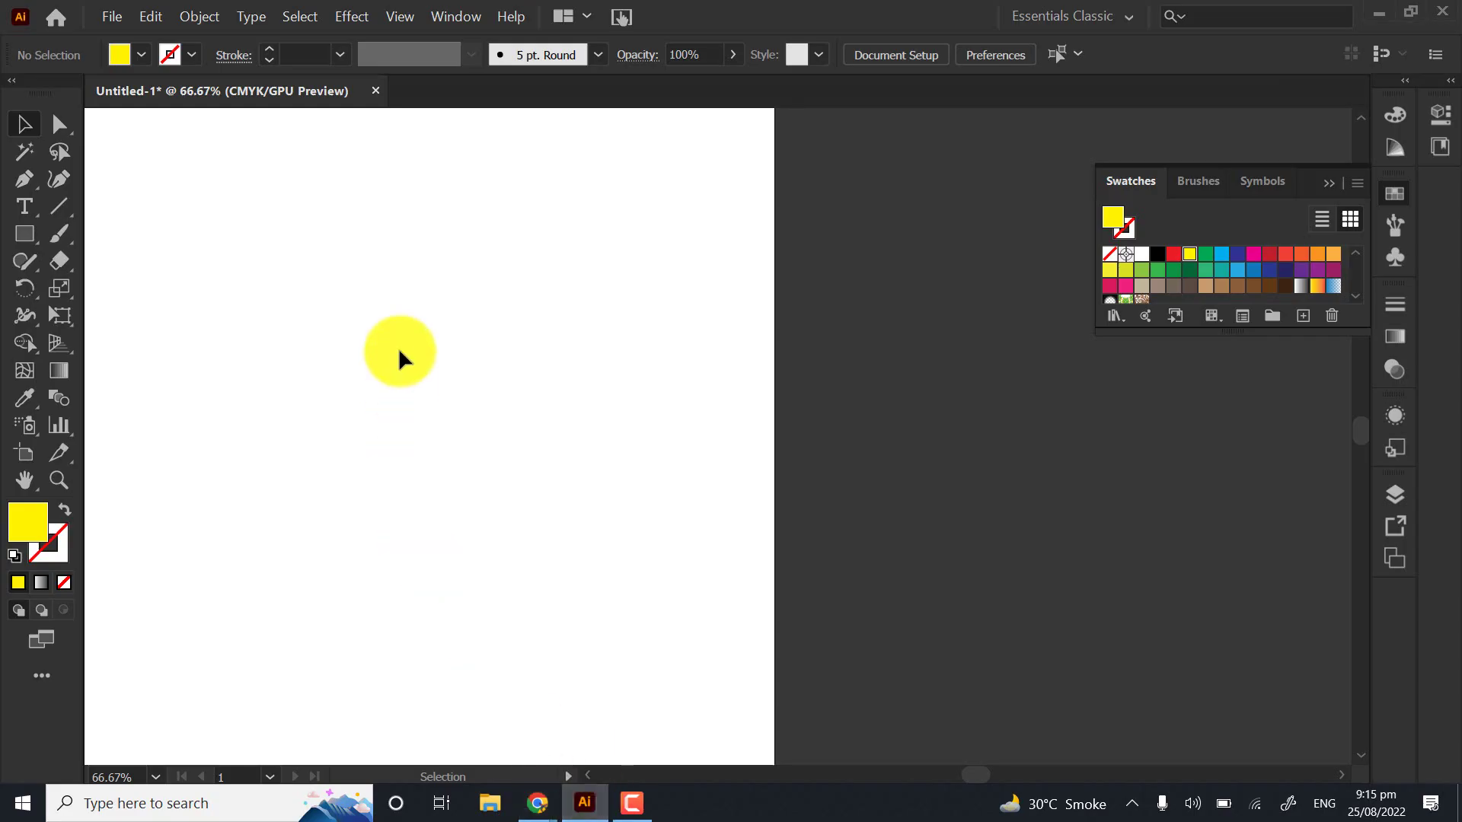
scroll(498, 348, "left", 3)
scroll(498, 348, "down", 2)
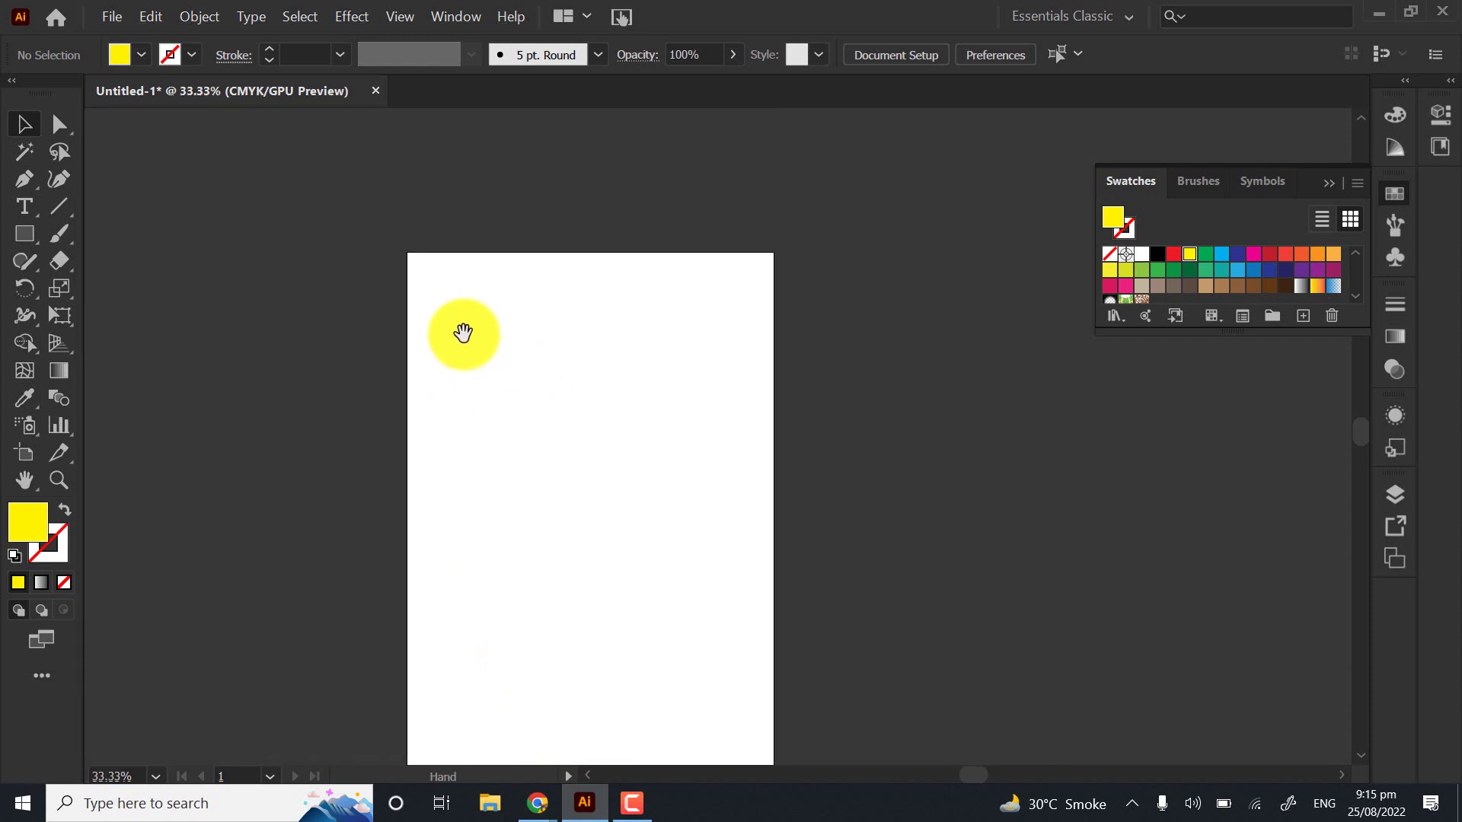
scroll(457, 358, "right", 3)
scroll(335, 381, "up", 2)
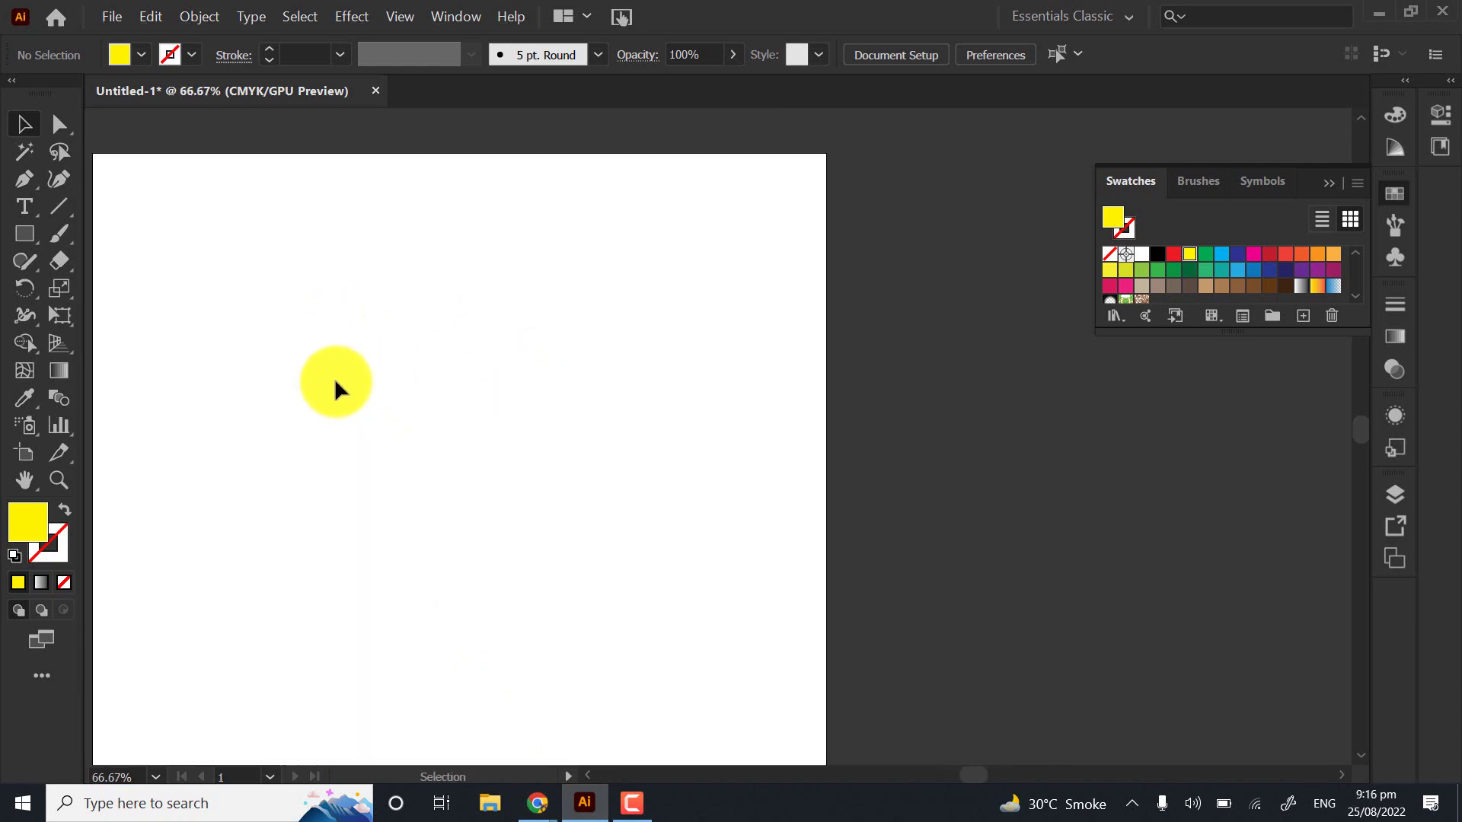
left_click(21, 236)
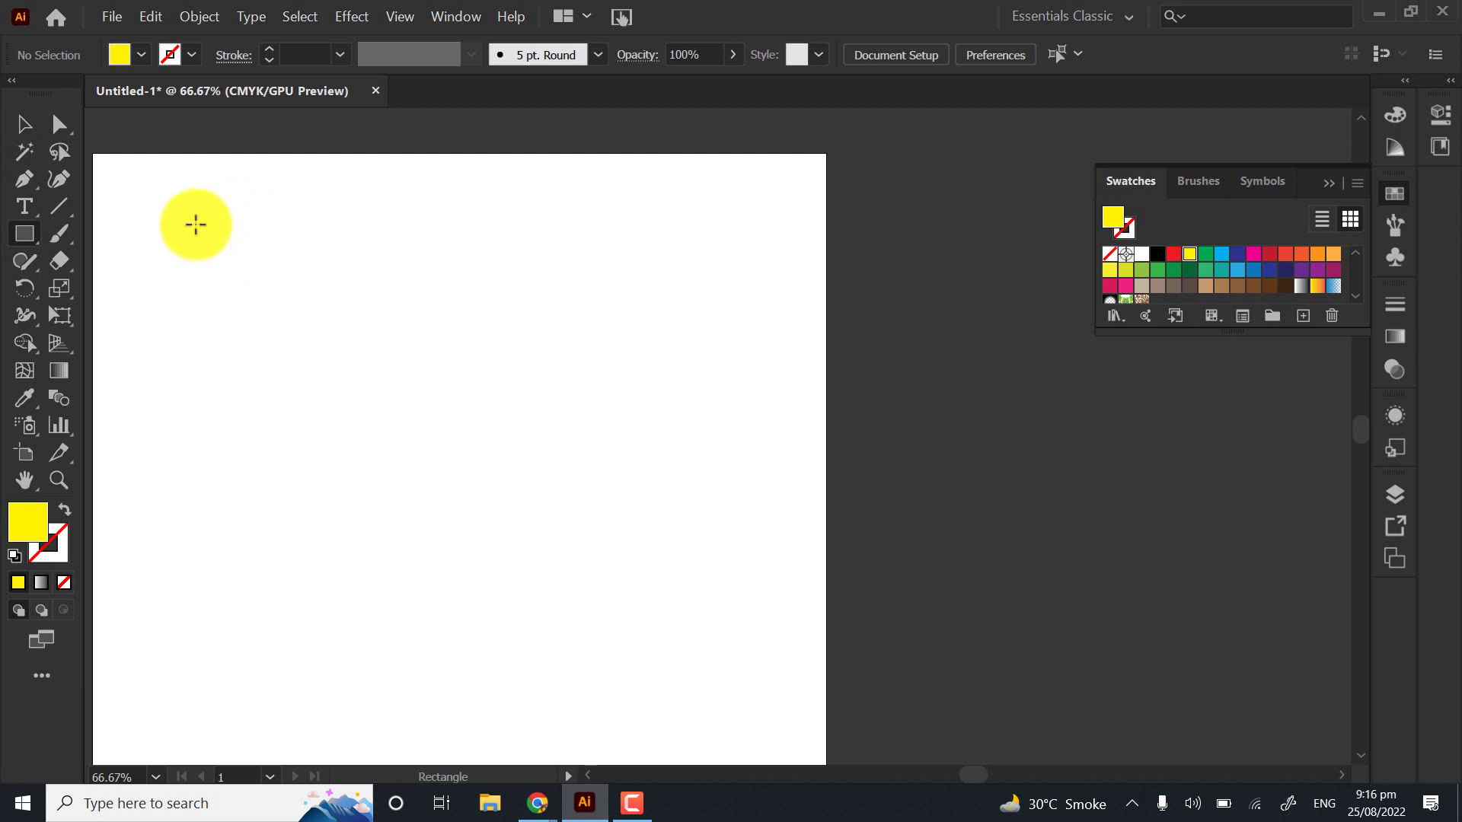
left_click_drag(196, 226, 584, 382)
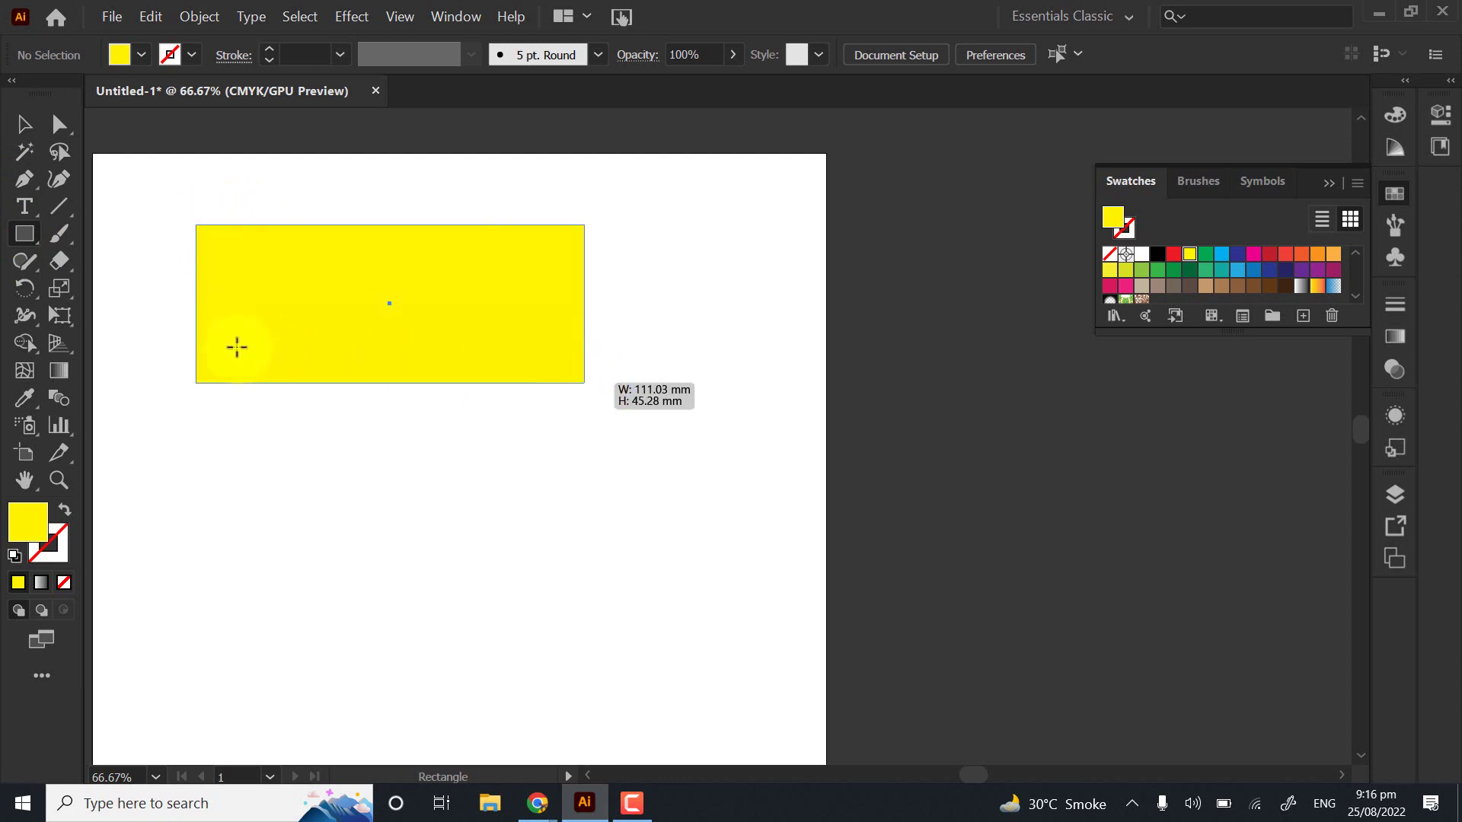
Swap the rectangle's fill and stroke so yellow becomes its outline, set the stroke weight to 60 pt, and deselect it
left_click(64, 516)
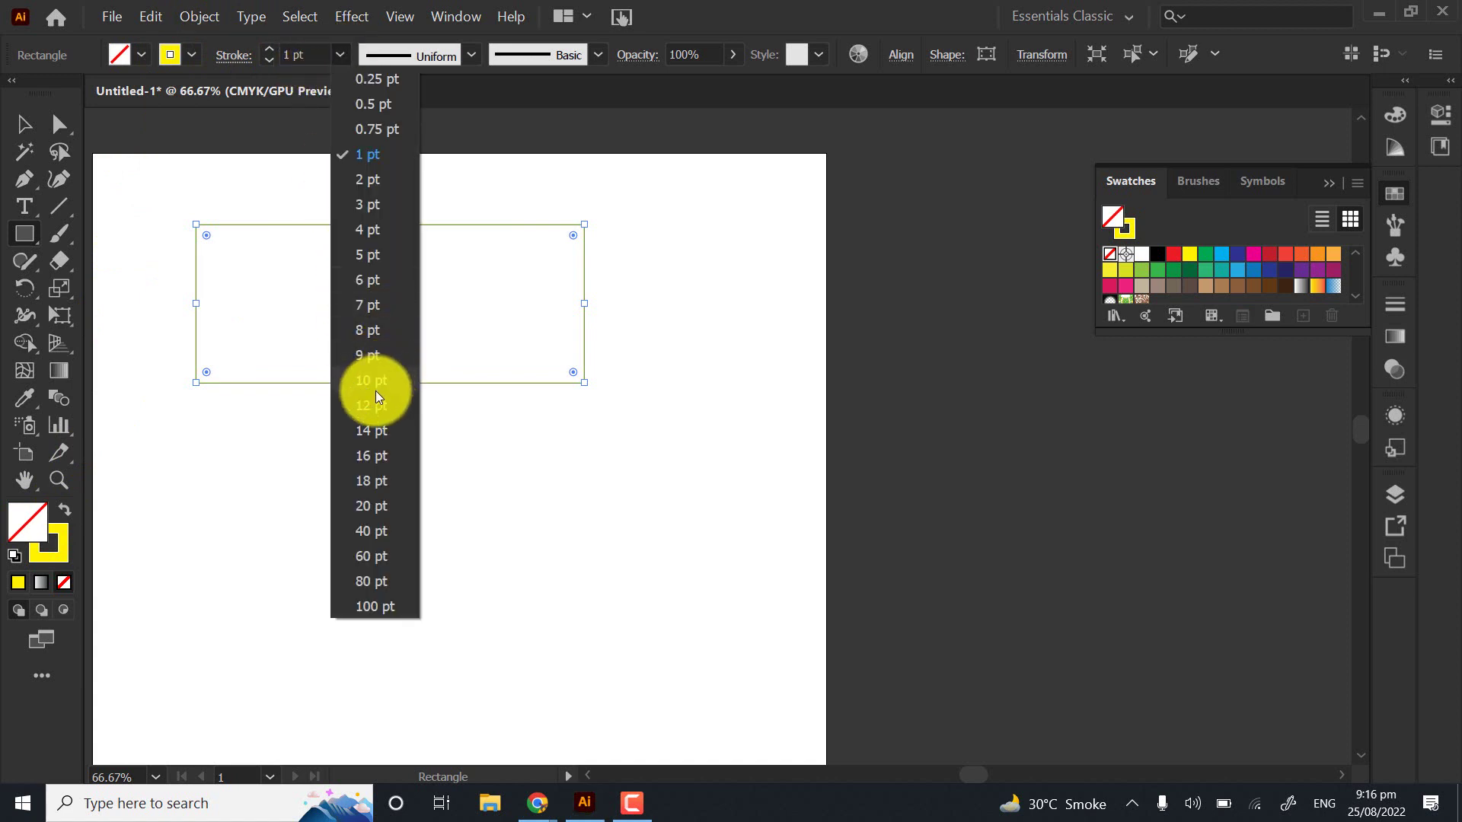
left_click(375, 557)
left_click(24, 124)
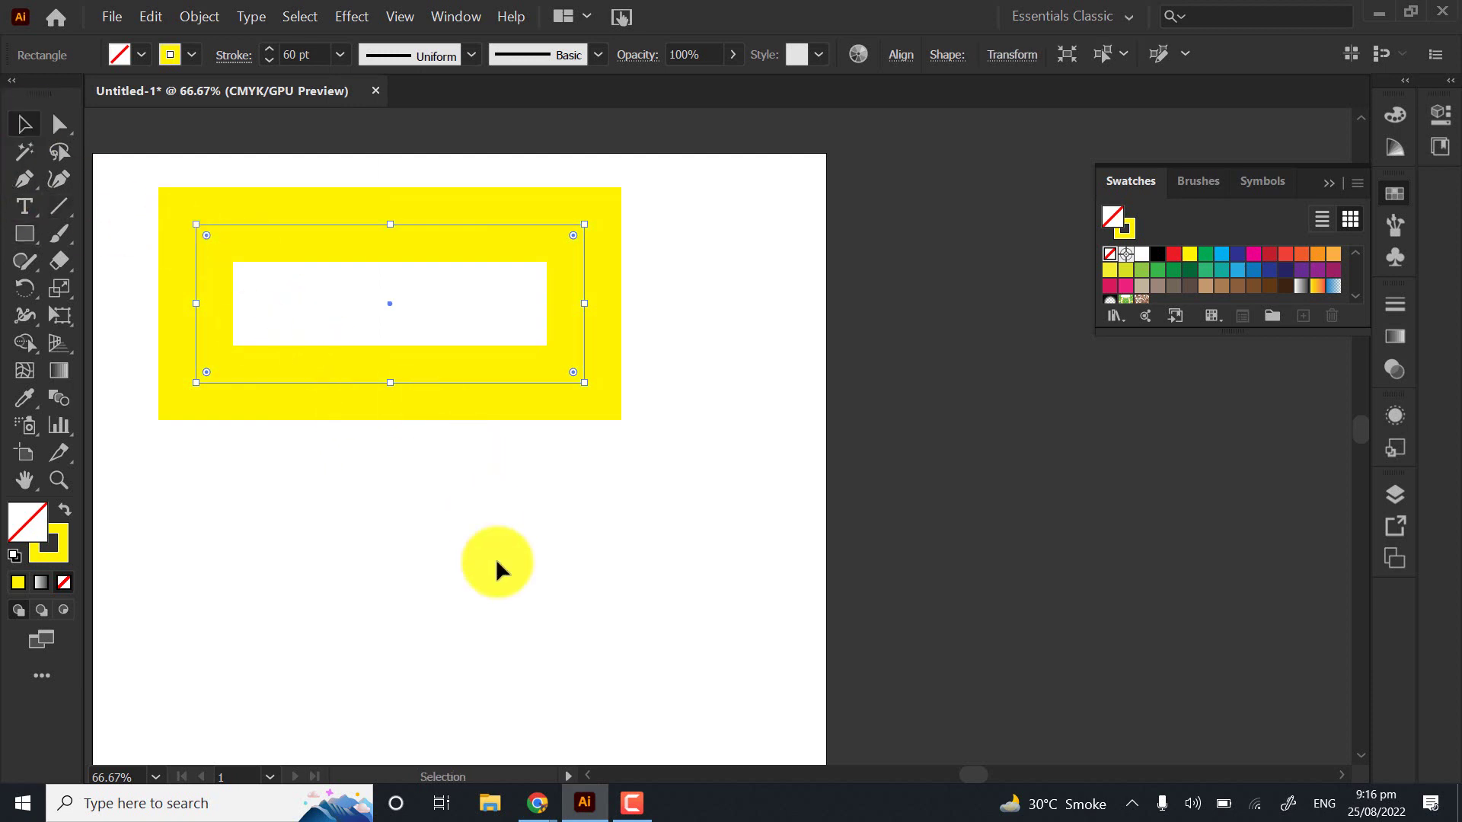
left_click(537, 511)
Draw three yellow-filled rectangles without a stroke side by side below the thick yellow frame
scroll(480, 487, "down", 3)
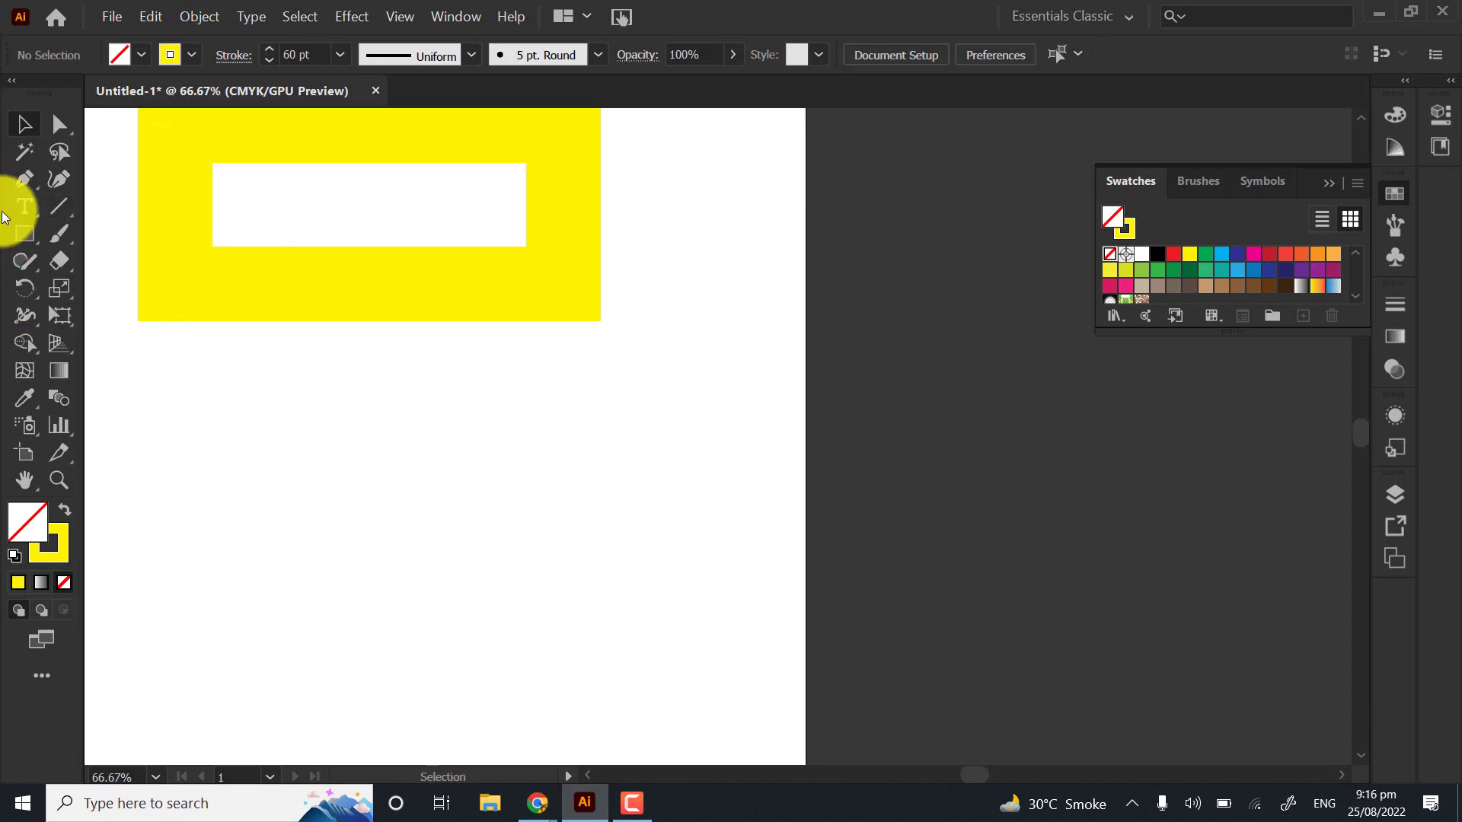
left_click(38, 238)
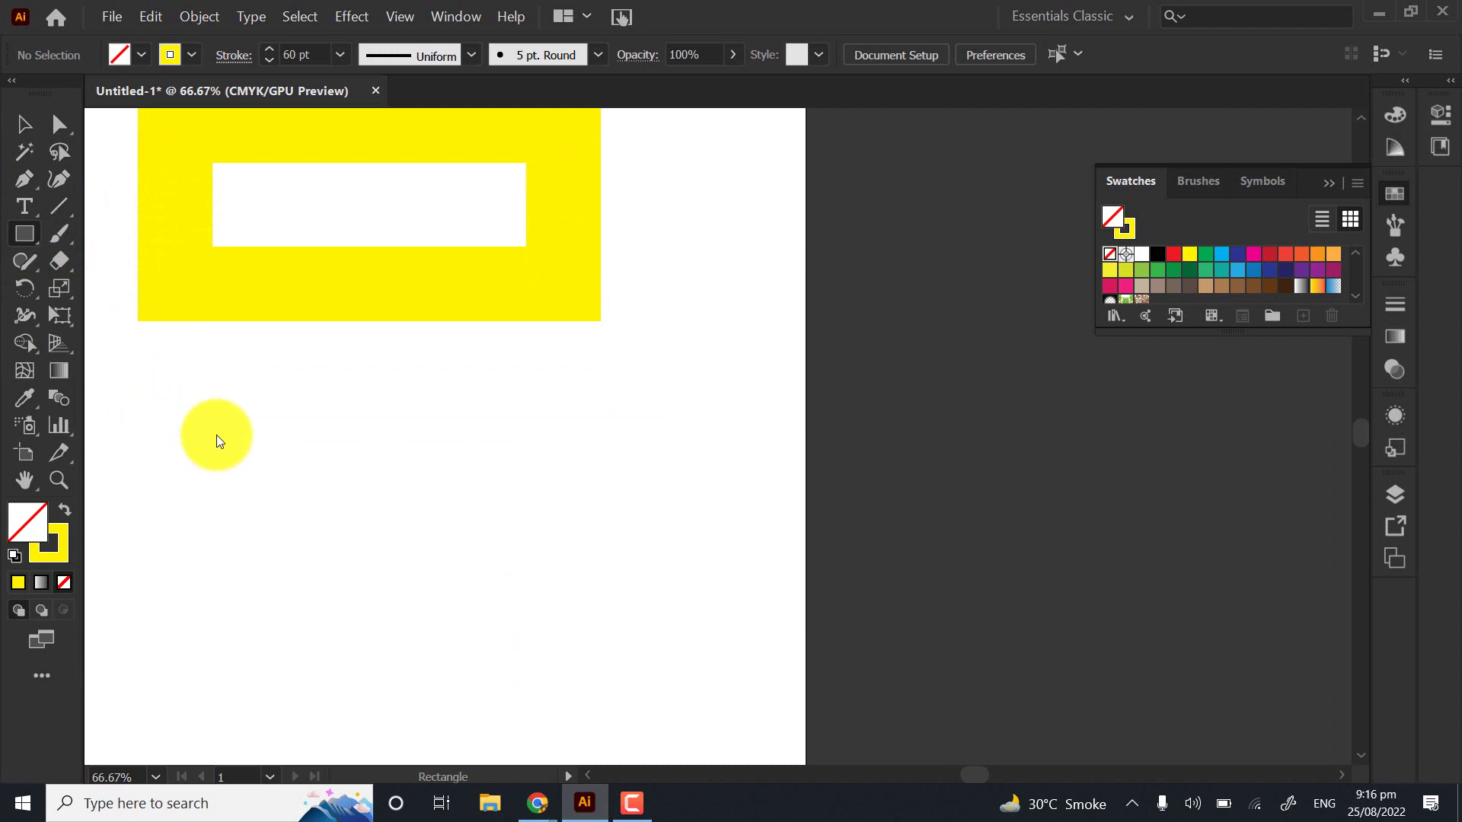
left_click_drag(152, 394, 307, 513)
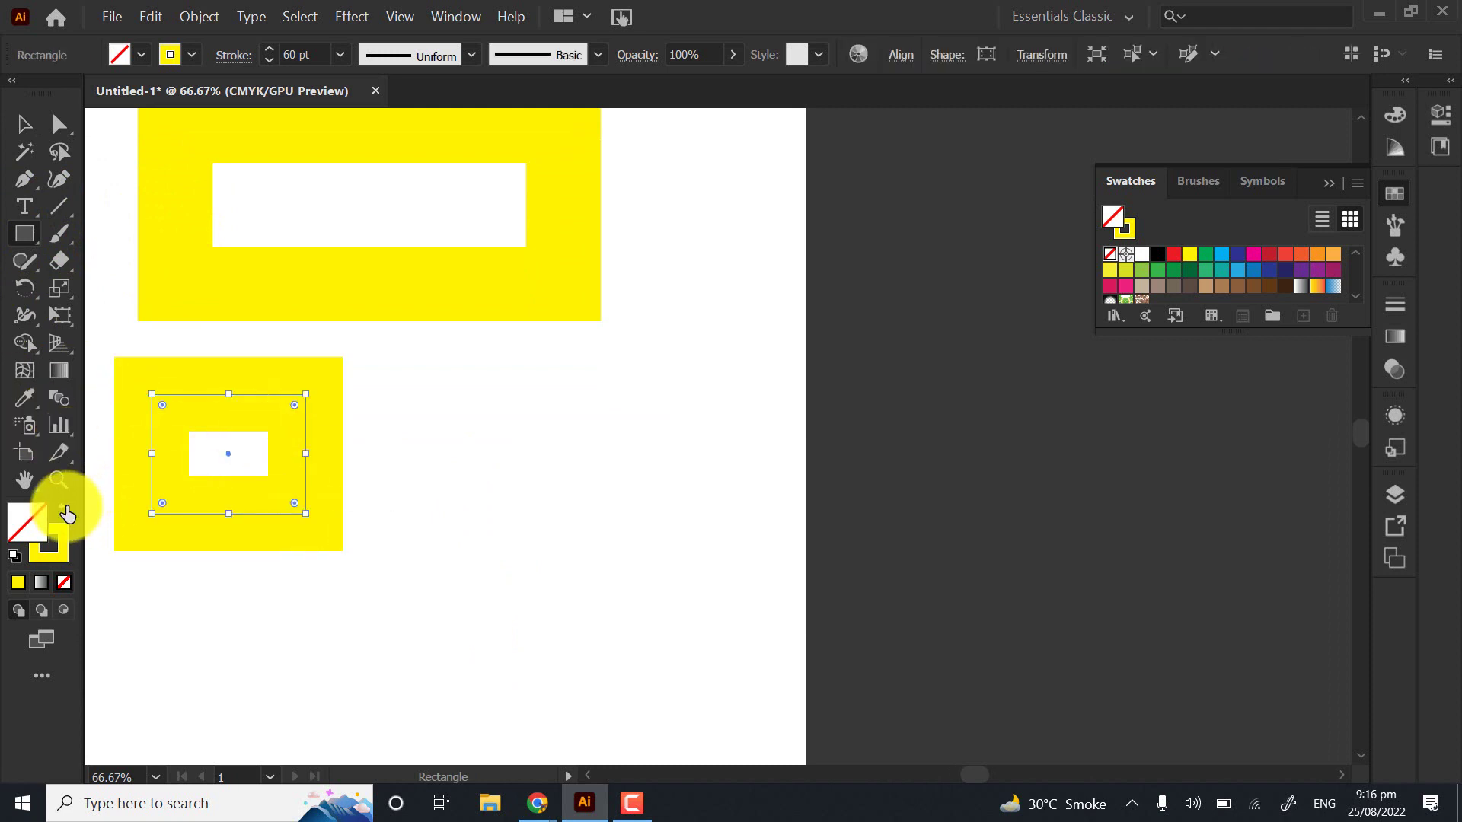
left_click(65, 510)
left_click_drag(345, 398, 513, 565)
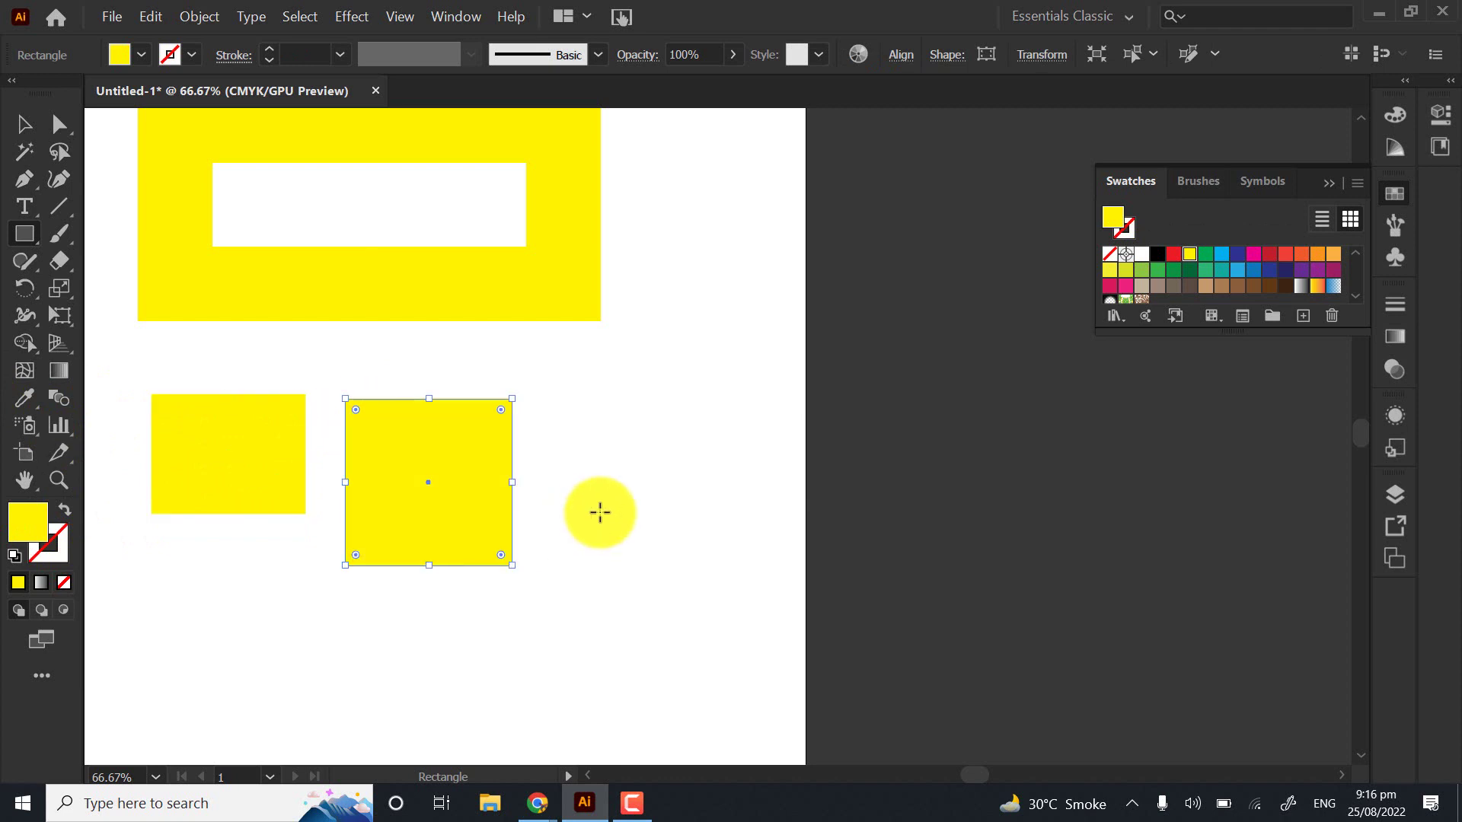
left_click_drag(607, 410, 778, 579)
Move the middle and rightmost rectangles over the left one so that all three overlap
left_click(25, 123)
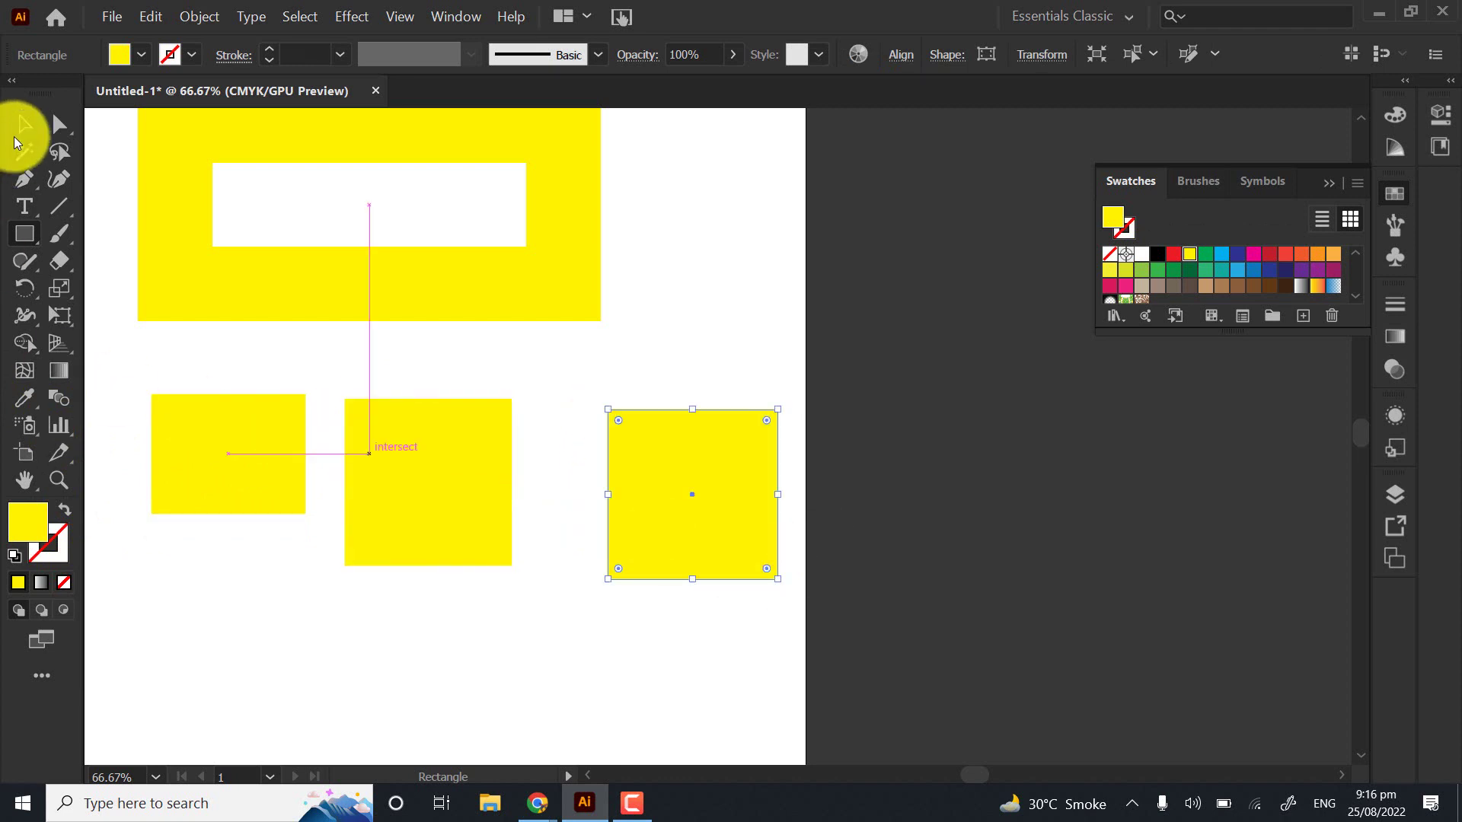
scroll(452, 670, "left", 2)
scroll(452, 670, "down", 1)
left_click_drag(450, 456, 626, 504)
left_click_drag(748, 465, 369, 387)
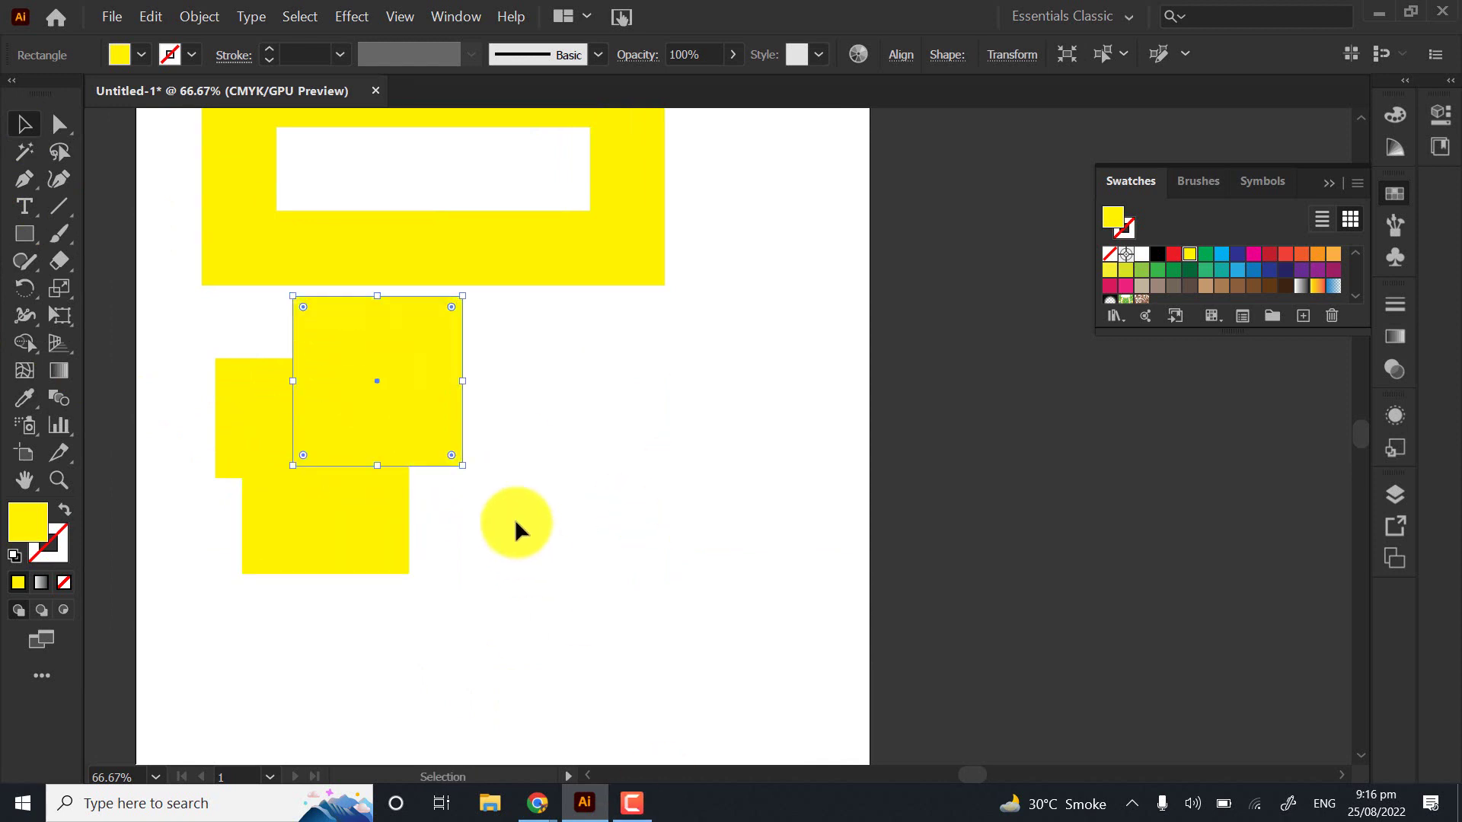
Try merging the three overlapping yellow rectangles into one shape with the Shape Builder tool, then move the merged shape slightly
left_click_drag(548, 336, 217, 575)
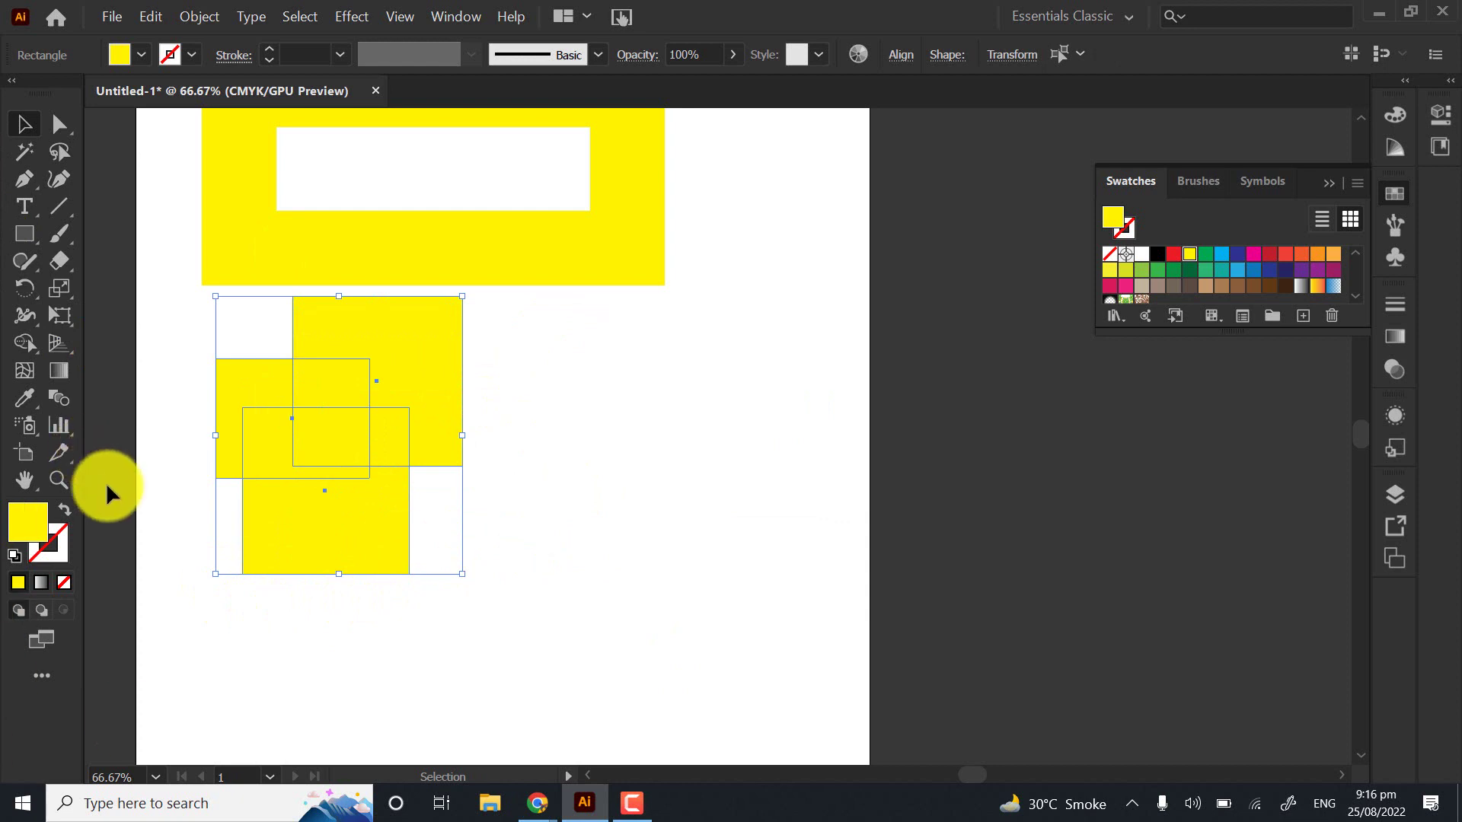
left_click(32, 337)
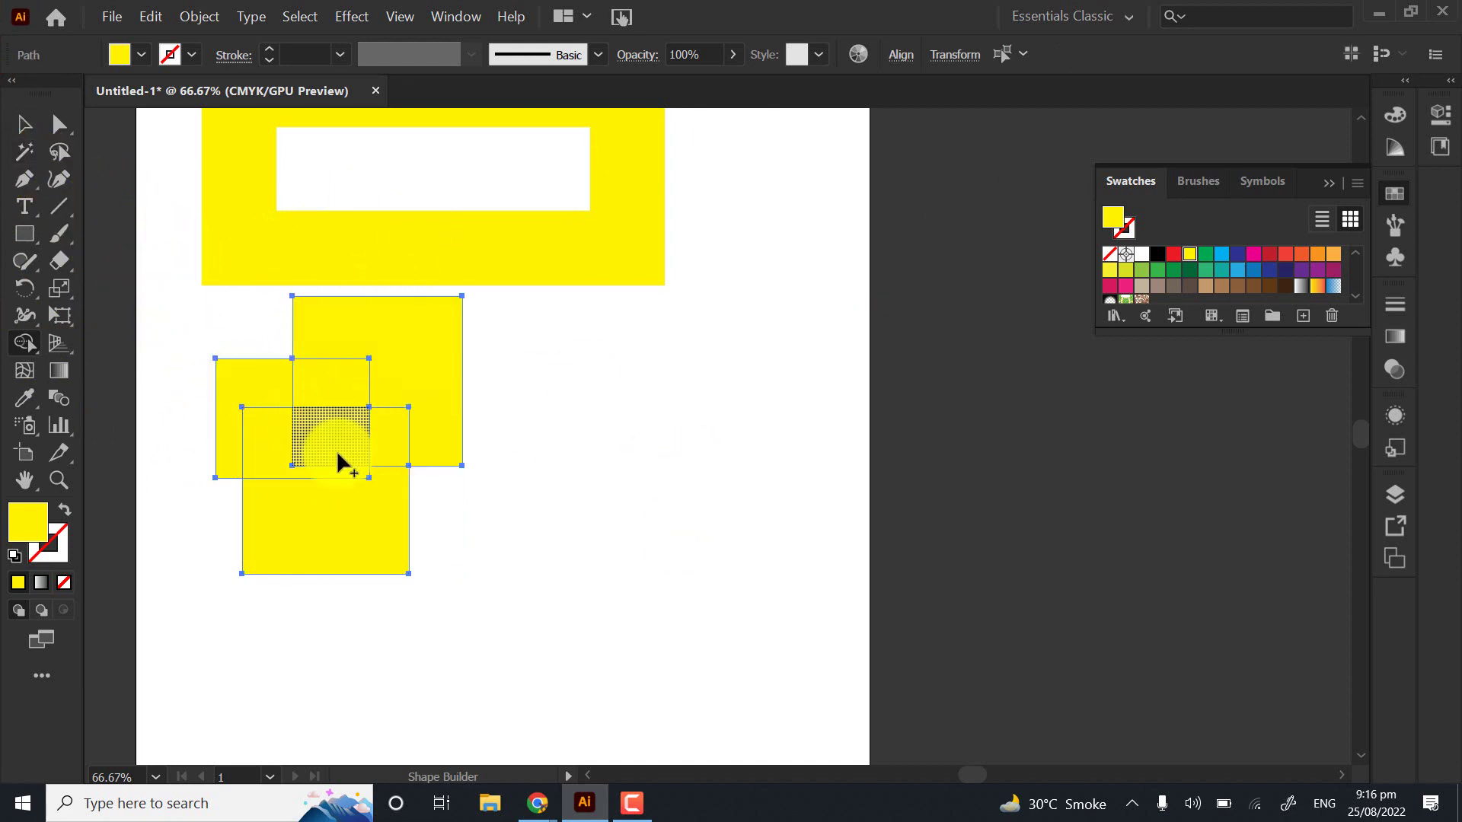
mouse_move(340, 460)
left_mouse_down()
mouse_move(402, 459)
mouse_move(330, 386)
mouse_move(331, 360)
mouse_move(343, 406)
mouse_move(326, 469)
mouse_move(297, 396)
mouse_move(342, 437)
left_mouse_up()
left_click(25, 124)
left_click(577, 441)
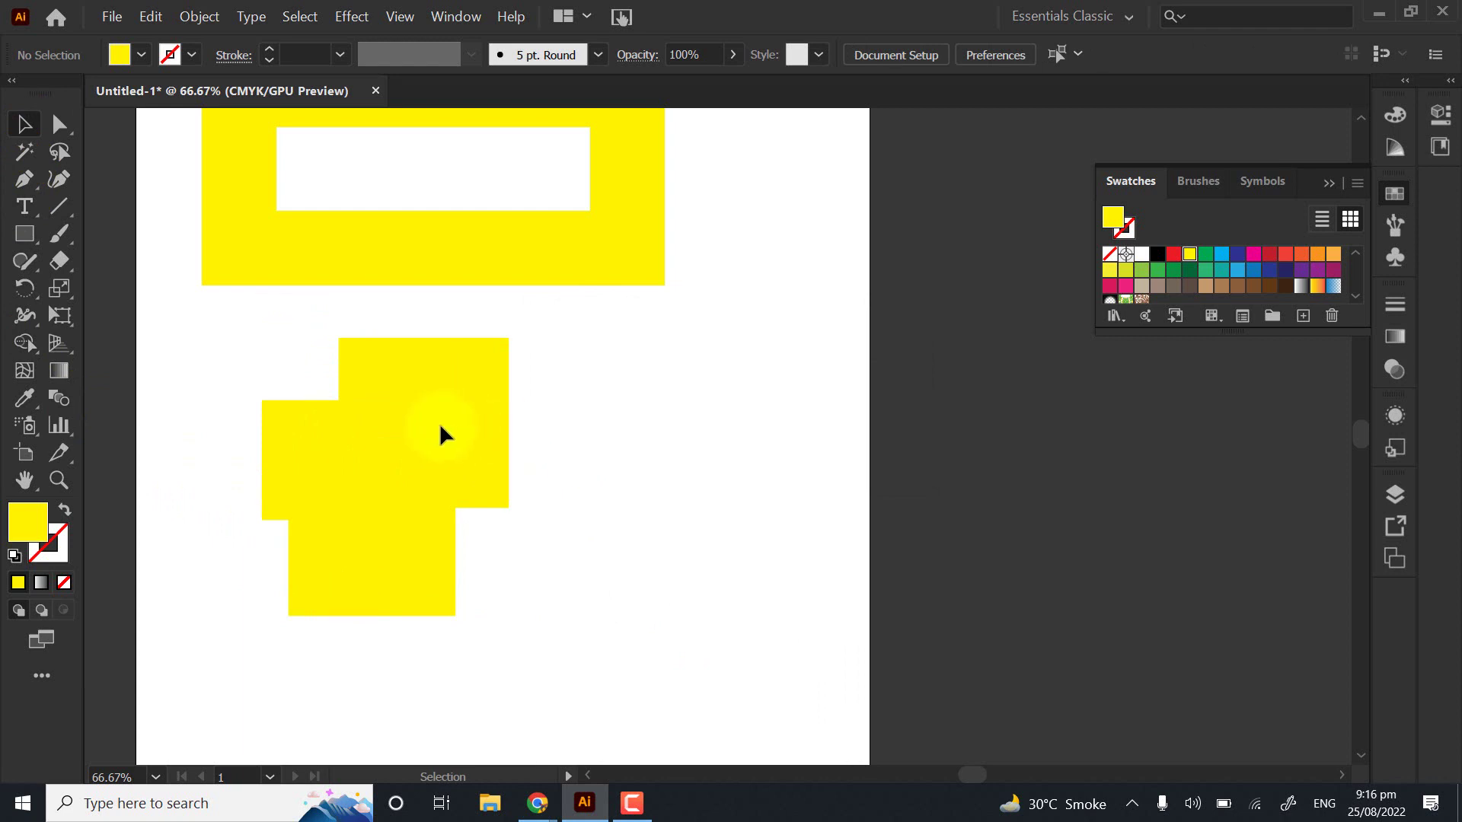
left_click(109, 500)
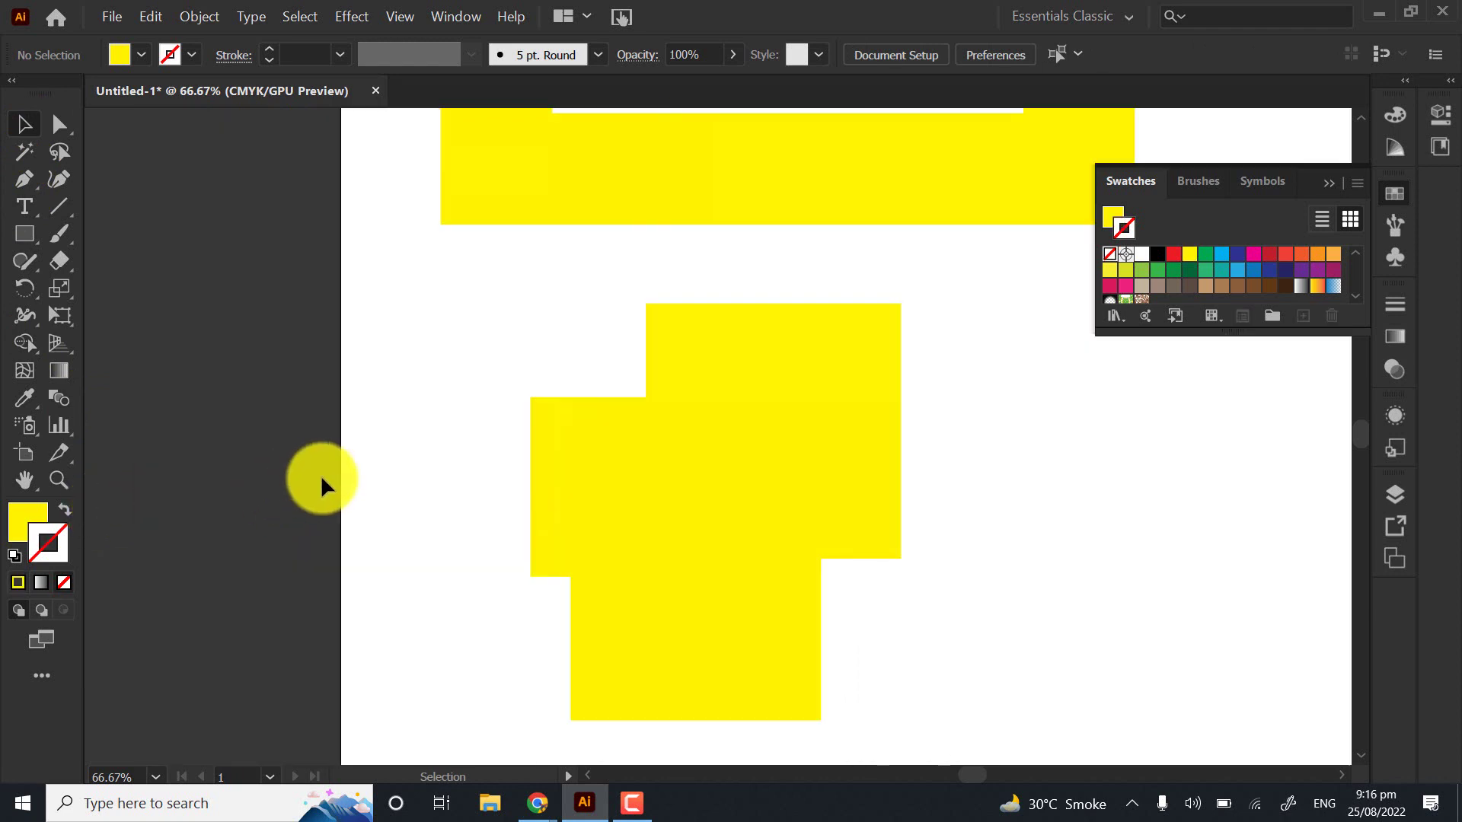
left_click(109, 484)
left_click(670, 484)
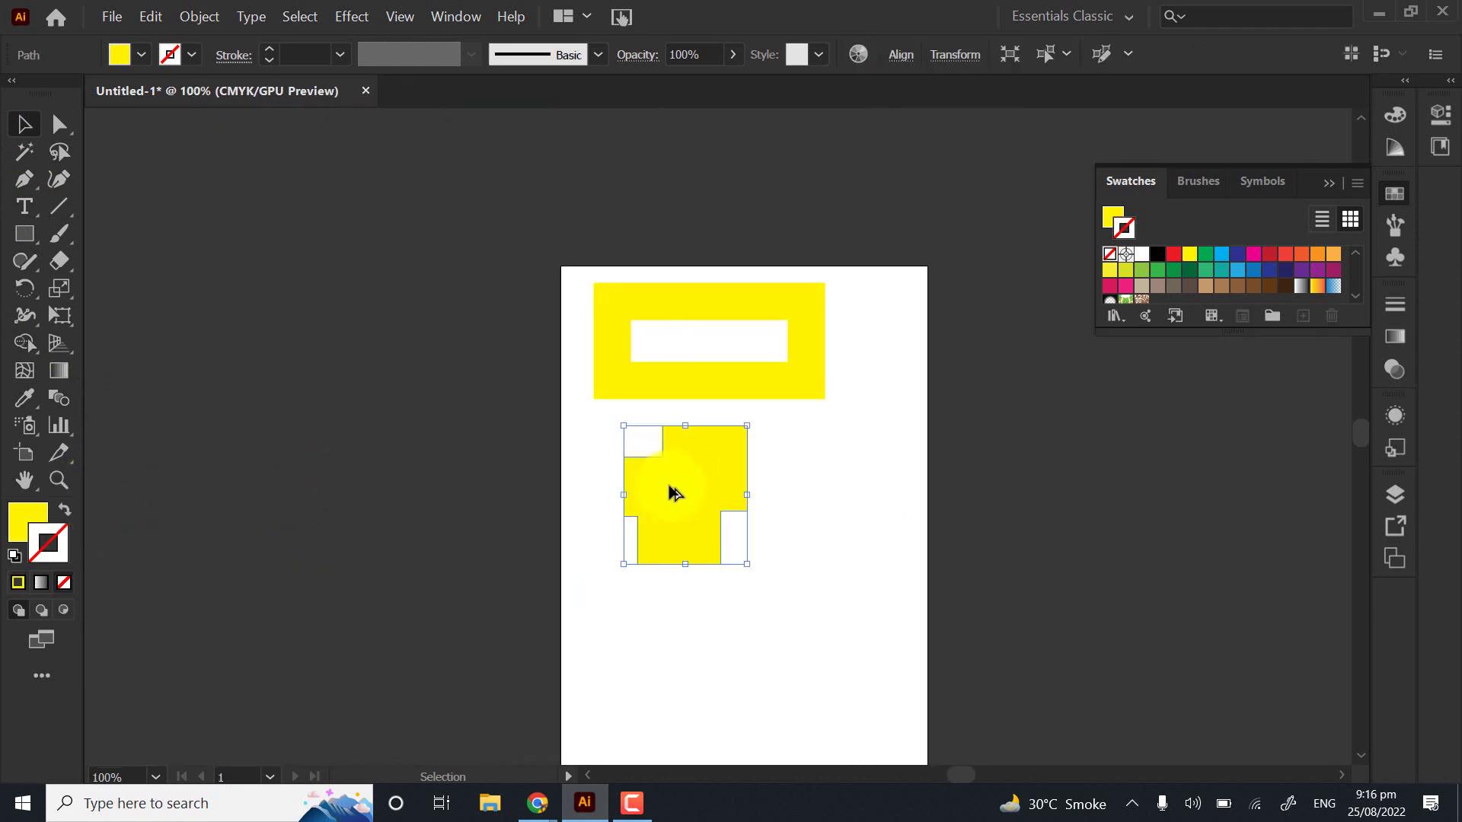
left_click(398, 477)
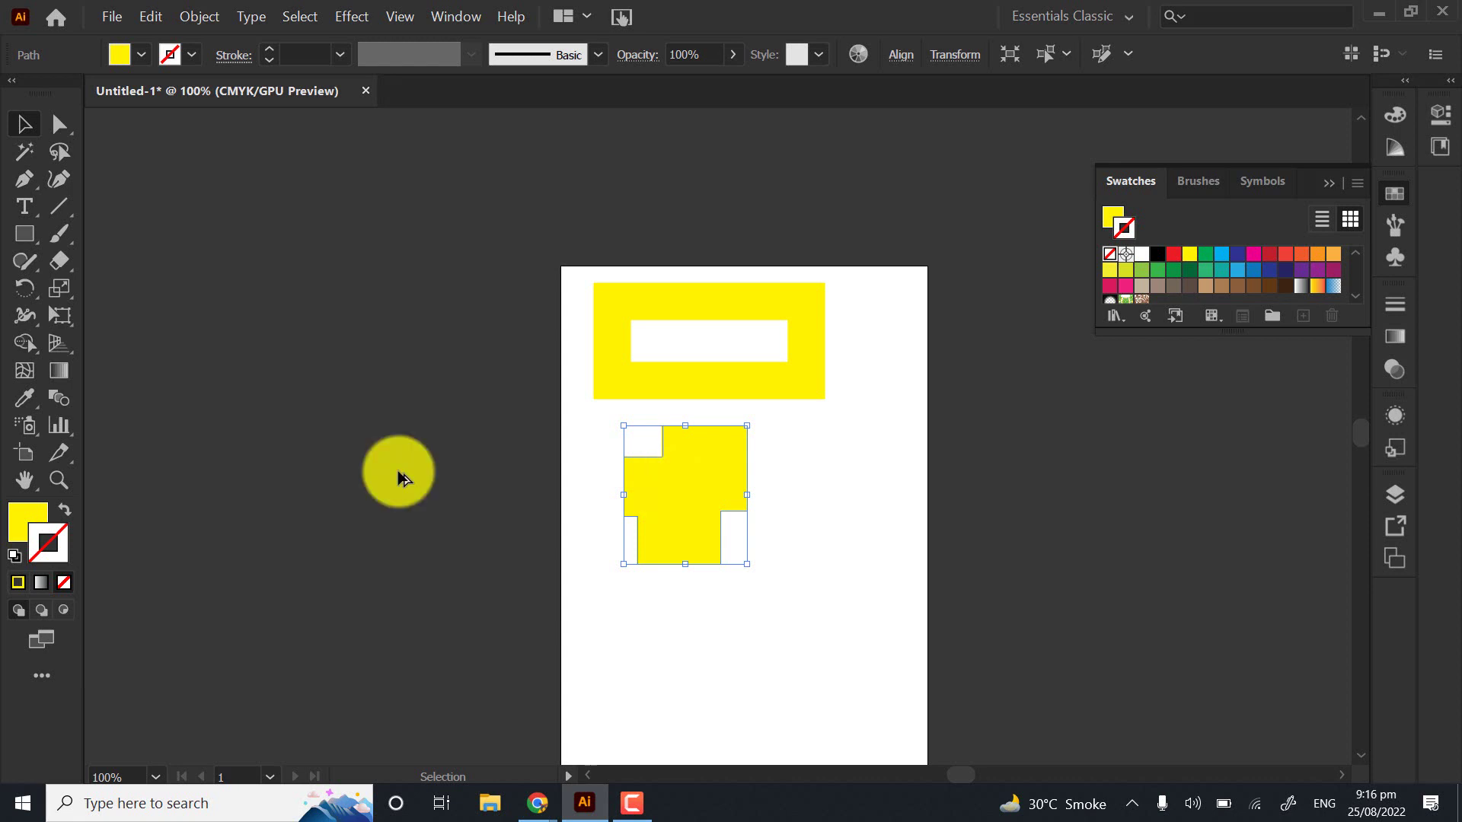
left_click(67, 509)
left_click(69, 509)
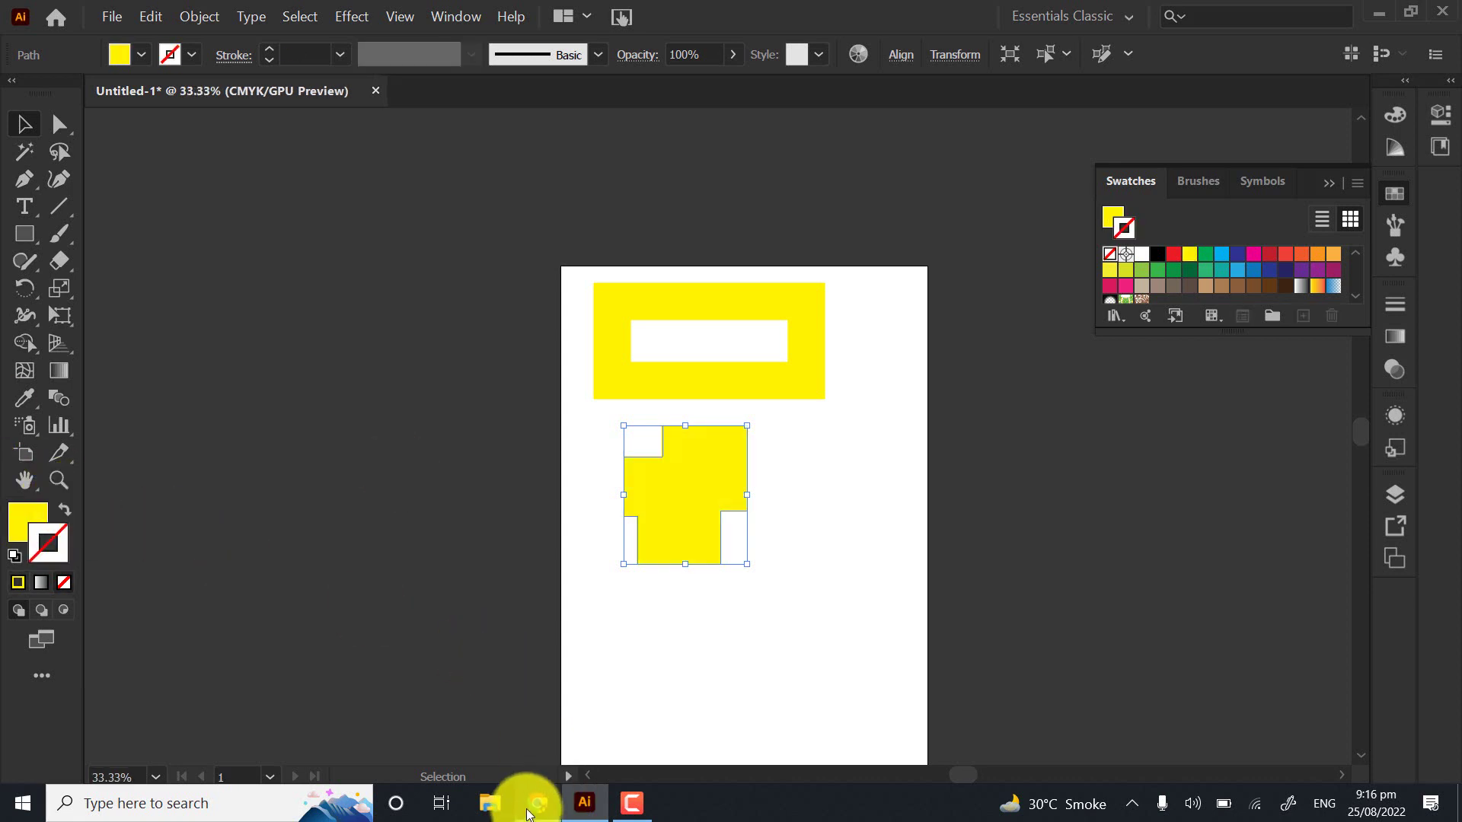
Switch to the Google Meet window, admit the person waiting to join the call, and return to Illustrator
mouse_move(533, 801)
left_click(513, 715)
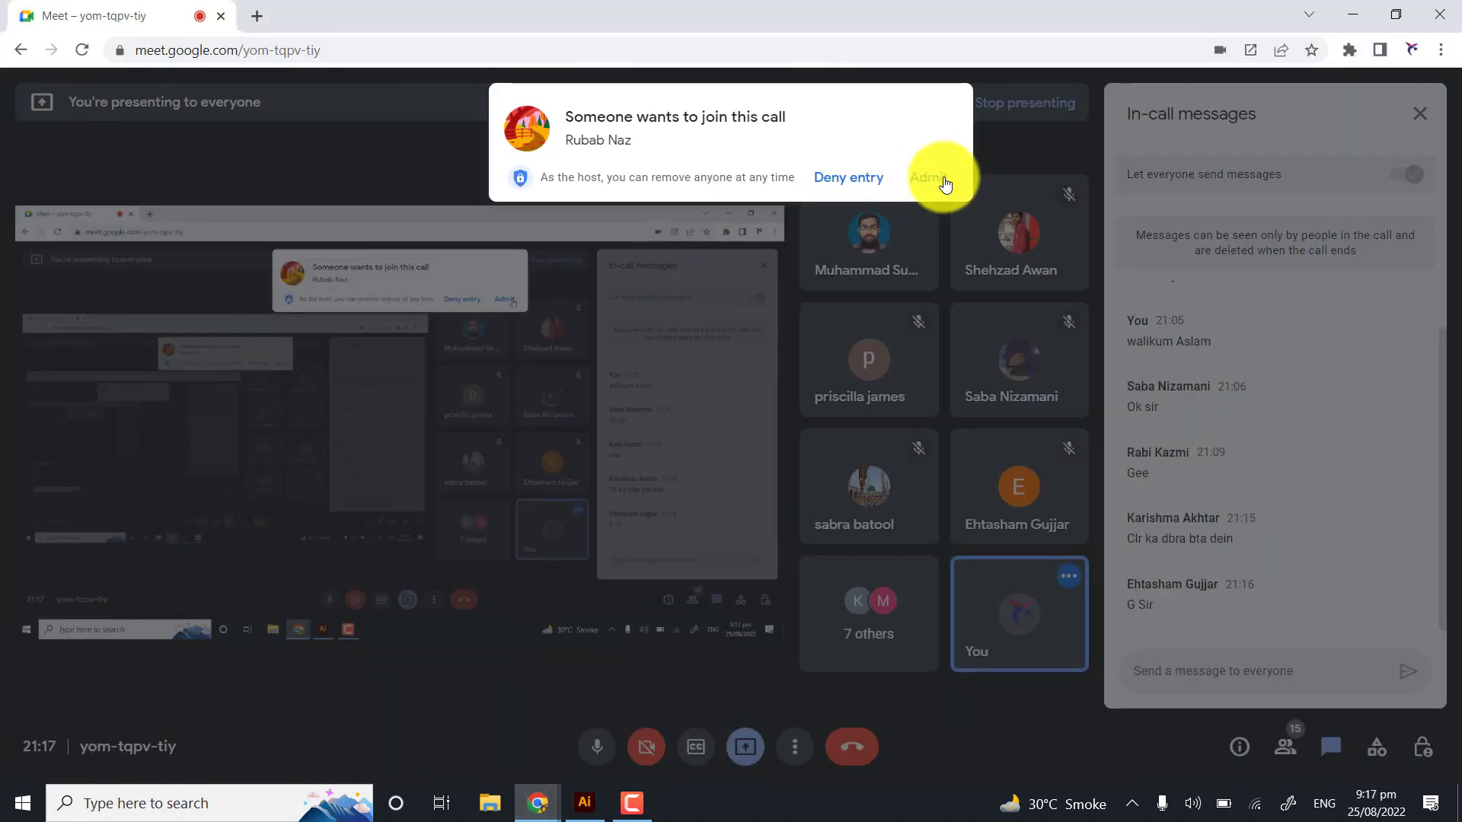
left_click(931, 178)
left_click(584, 802)
Undo the Shape Builder merge of the three yellow rectangles, along with the moves made to the merged shape
left_click_drag(721, 571, 473, 340)
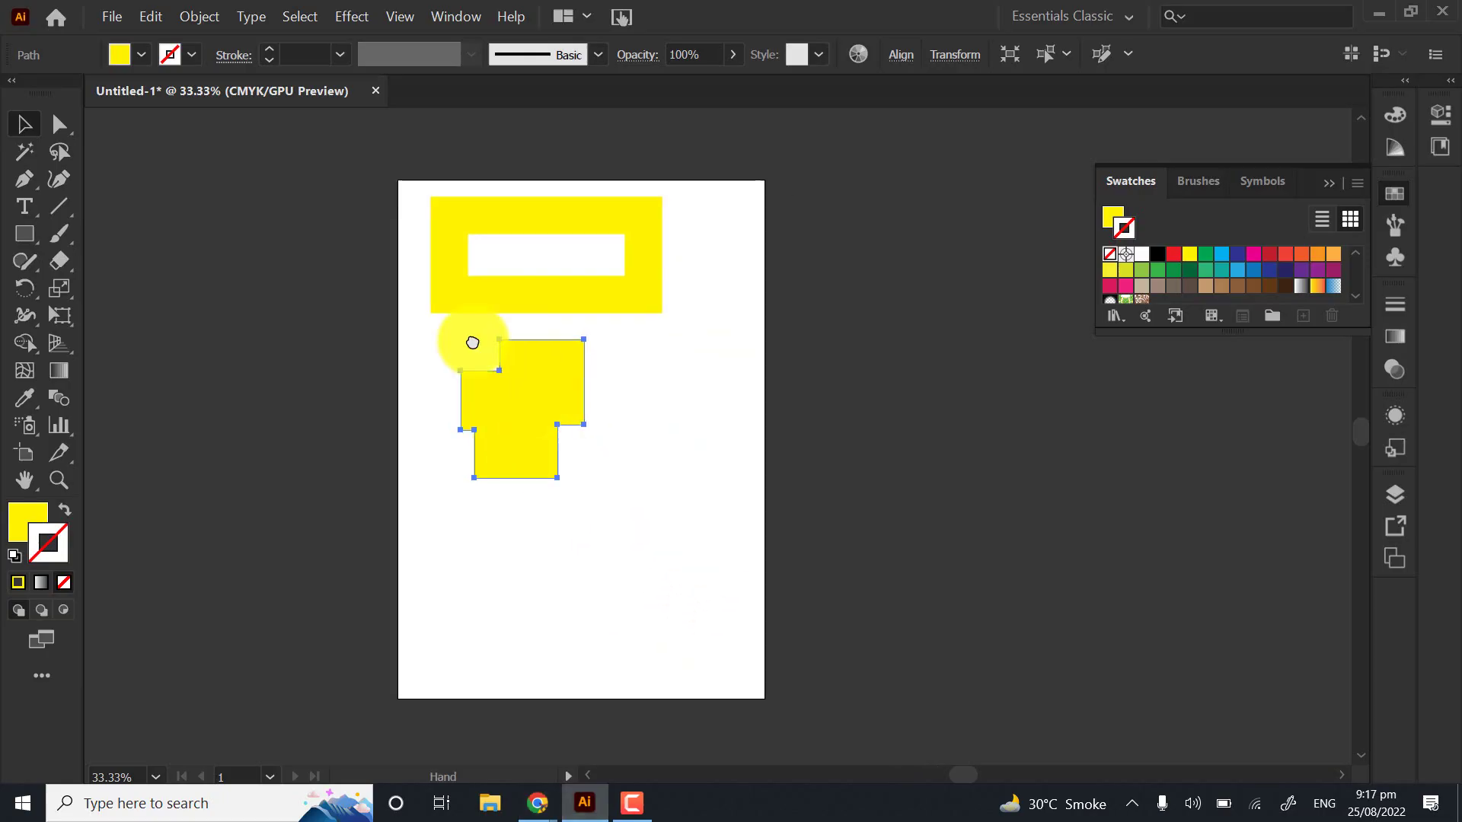
scroll(473, 339, "up", 2)
left_click_drag(545, 464, 432, 461)
key("ctrl+1")
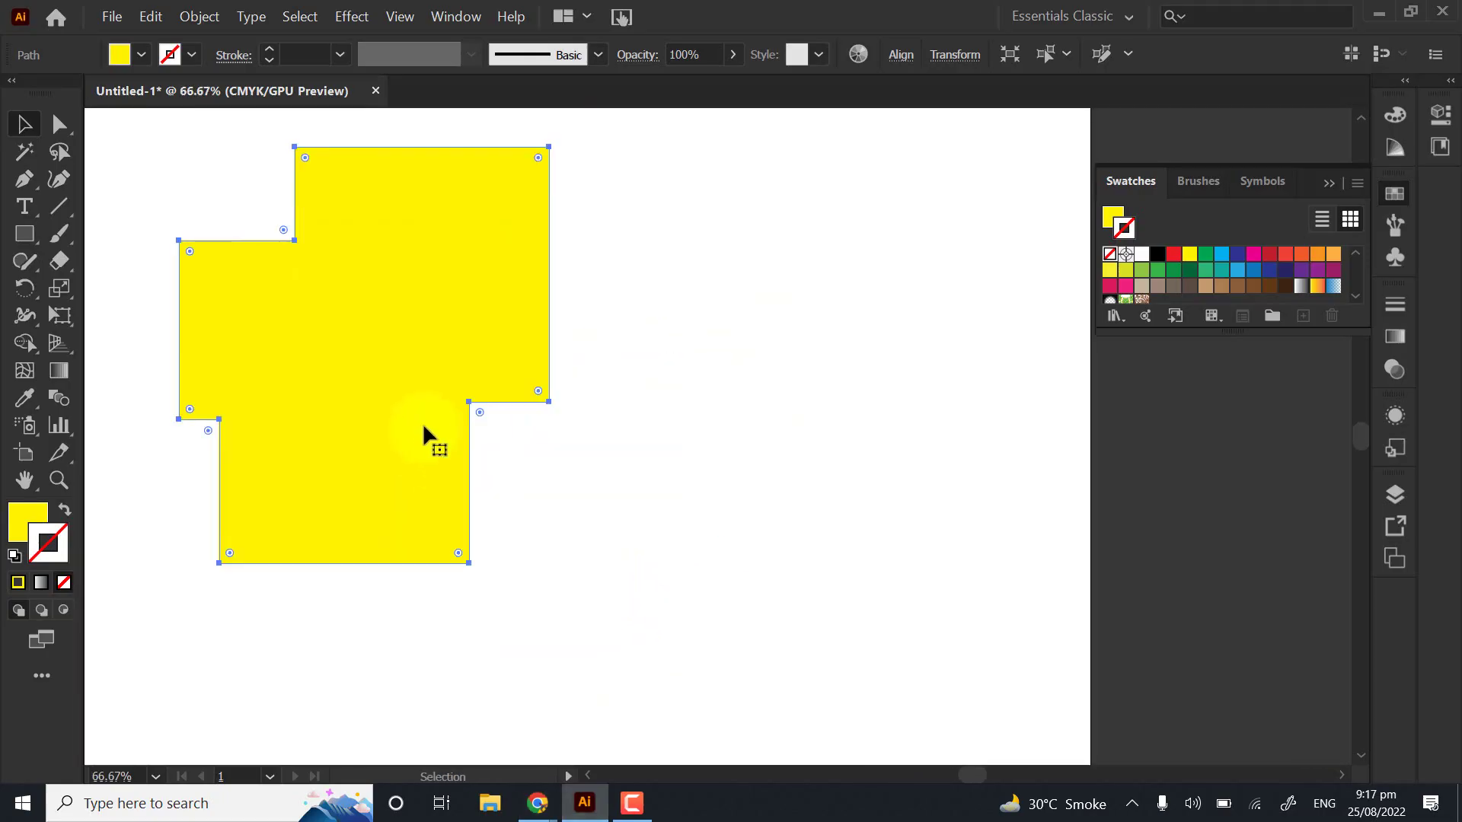
key("a")
key("shift+x")
key("shift+x")
key("ctrl+z")
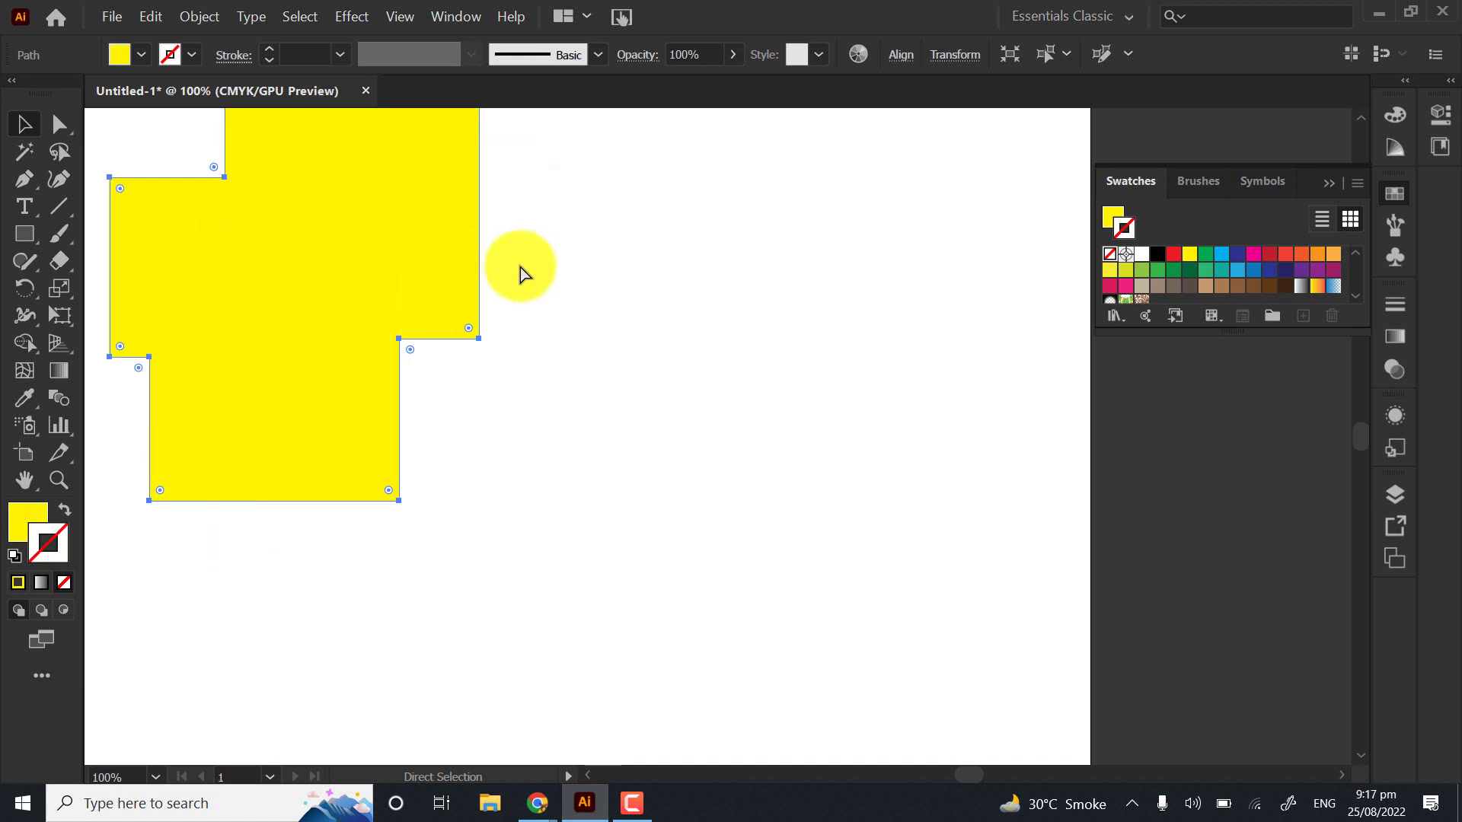
key("ctrl+z")
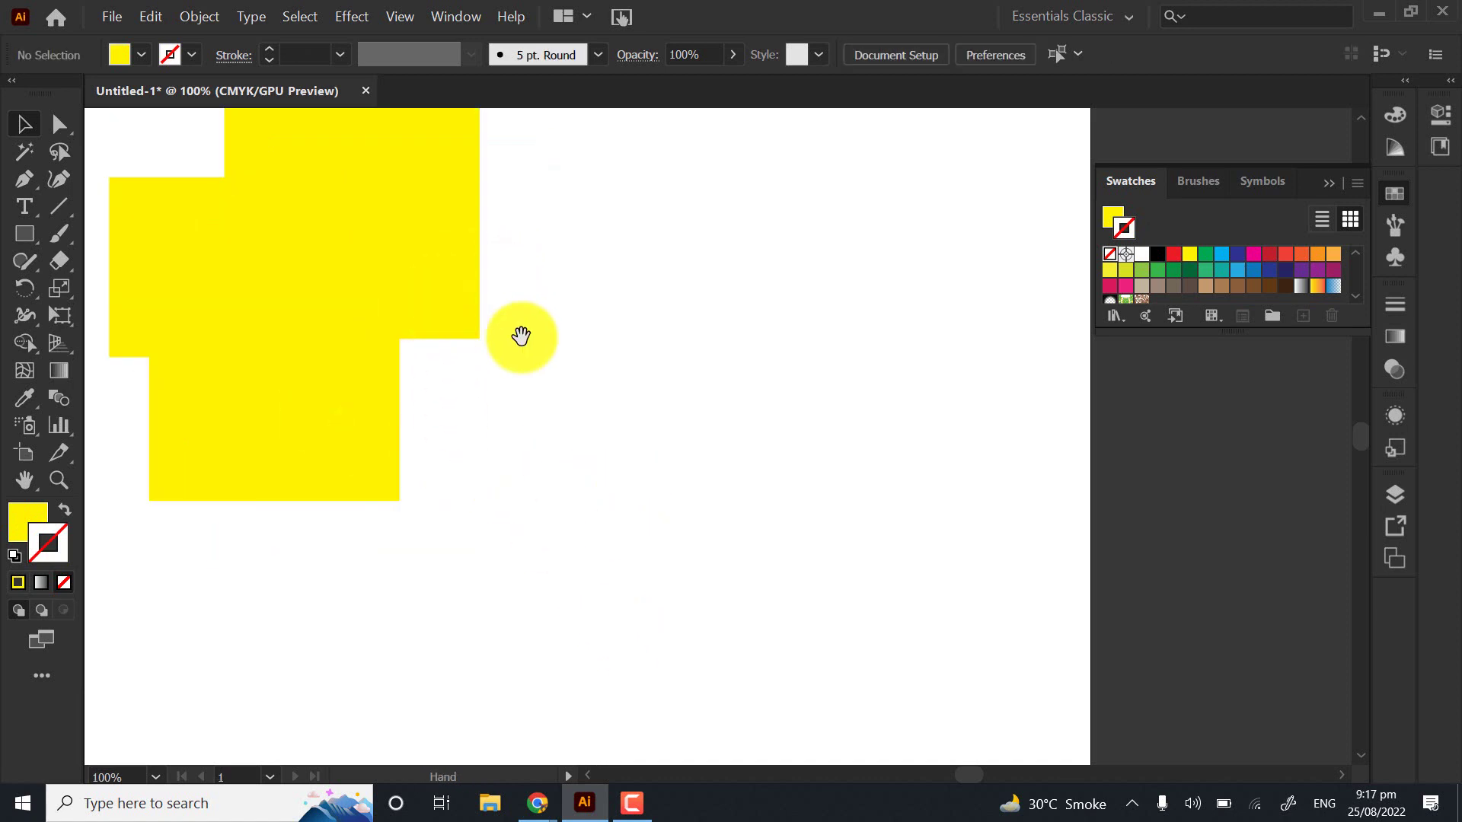
left_click(404, 265)
left_click_drag(427, 276, 552, 324)
key("ctrl+z")
key("ctrl+z")
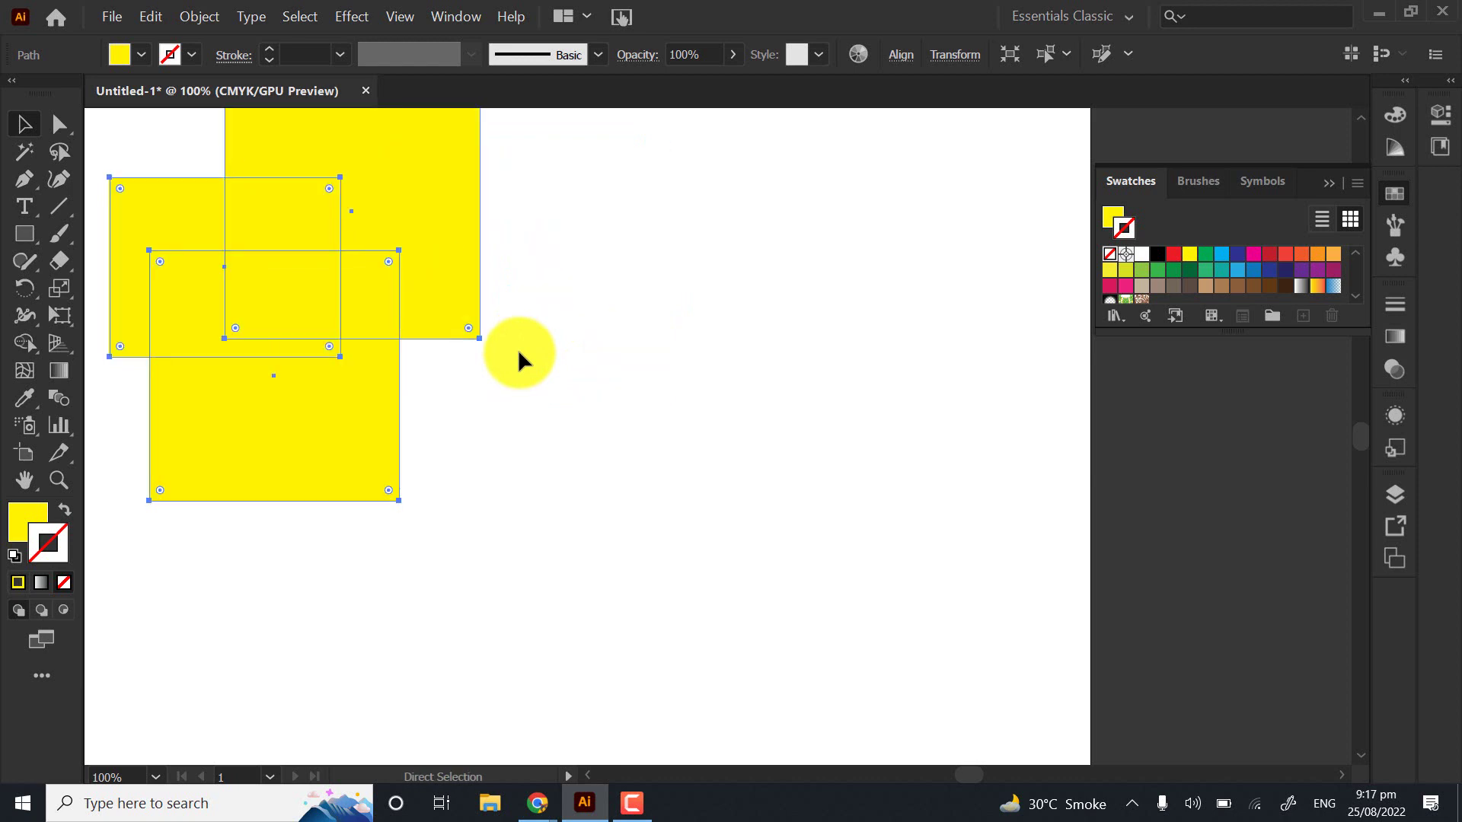
Pull the three yellow rectangles apart, placing the upper one farther right beneath the thick yellow frame
key("v")
left_click(579, 445)
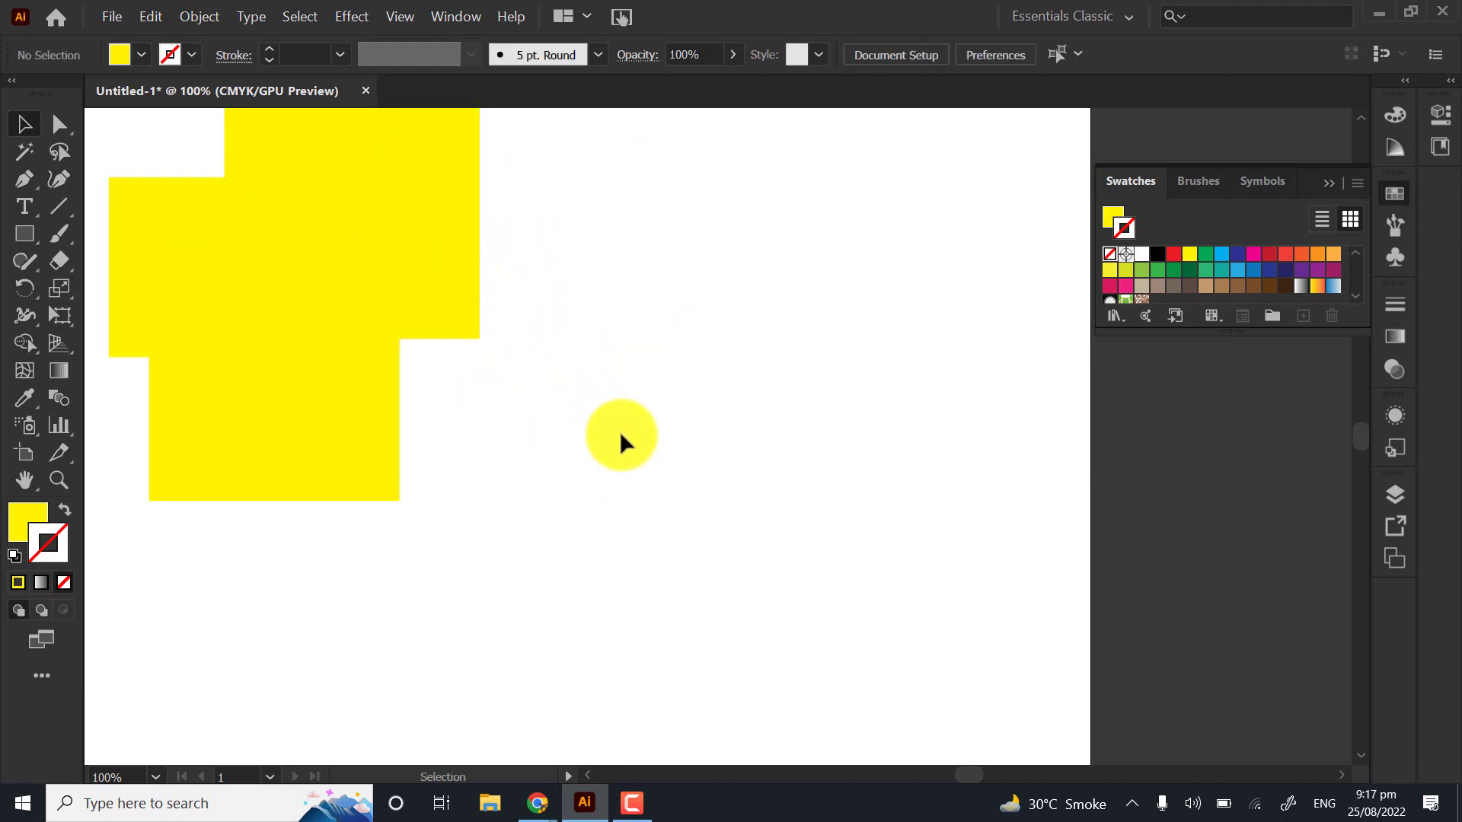
scroll(620, 430, "up", 5)
scroll(620, 431, "left", 4)
left_click_drag(665, 506, 591, 404)
left_click_drag(676, 438, 857, 418)
left_click_drag(503, 485, 364, 396)
left_click_drag(597, 515, 596, 515)
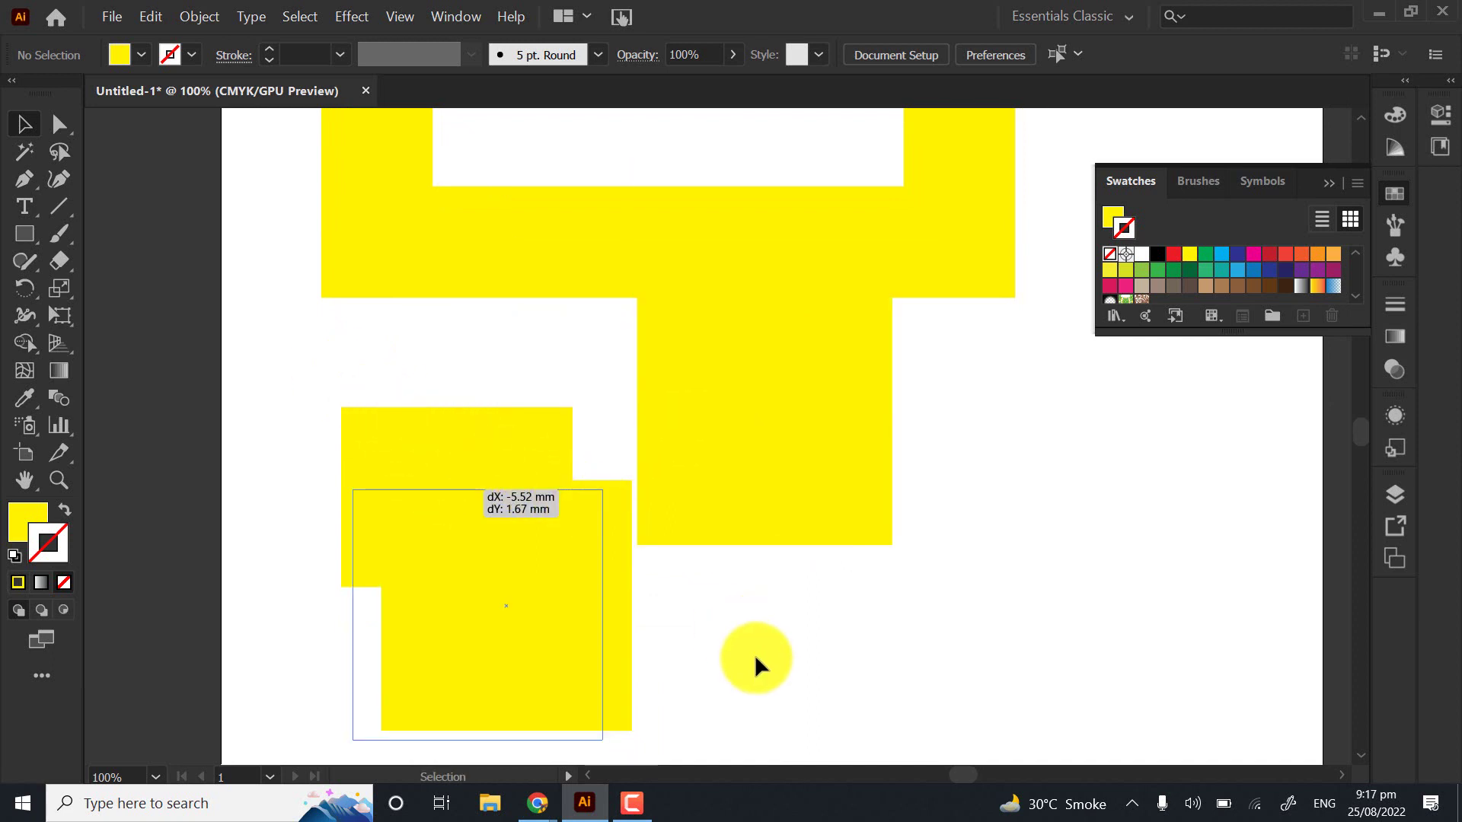
Reposition the three yellow rectangles below the frame so they overlap each other and share a common central area
key("ctrl+minus")
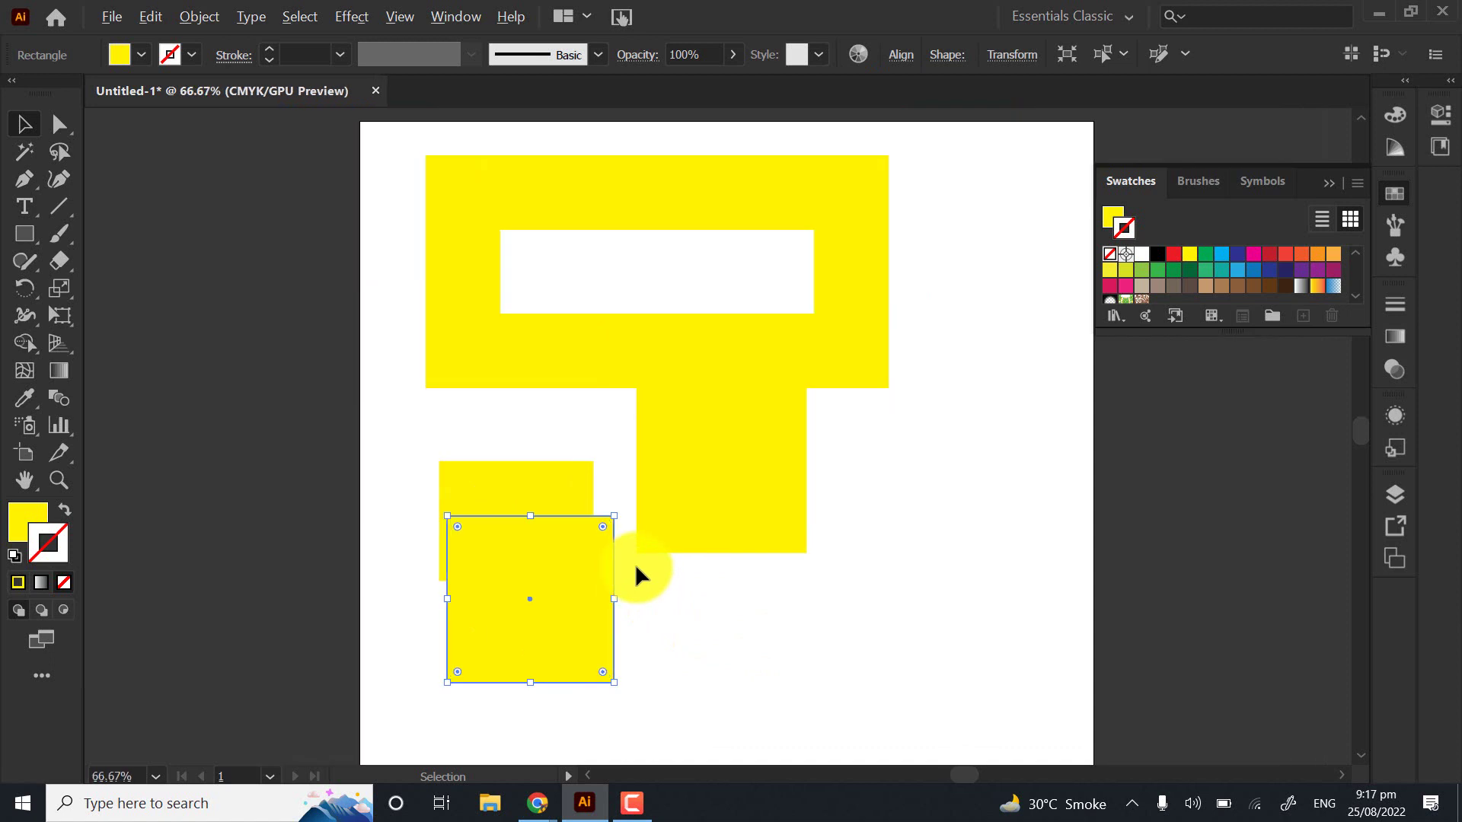
scroll(523, 492, "right", 2)
mouse_move(522, 493)
left_mouse_down()
mouse_move(512, 487)
mouse_move(599, 421)
mouse_move(521, 472)
left_mouse_up()
left_click_drag(382, 338, 685, 609)
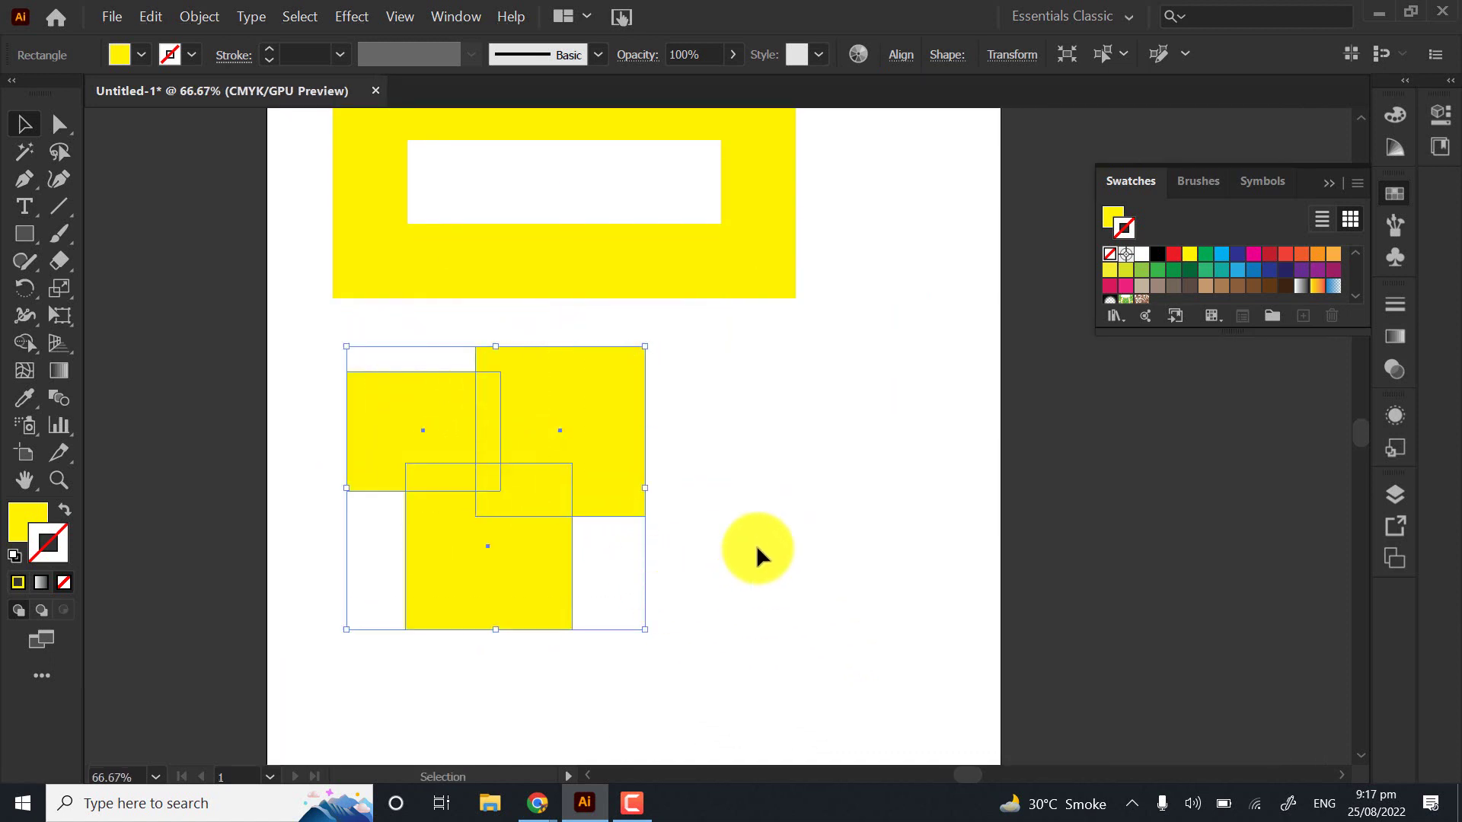
left_click(753, 483)
left_click_drag(575, 473, 537, 495)
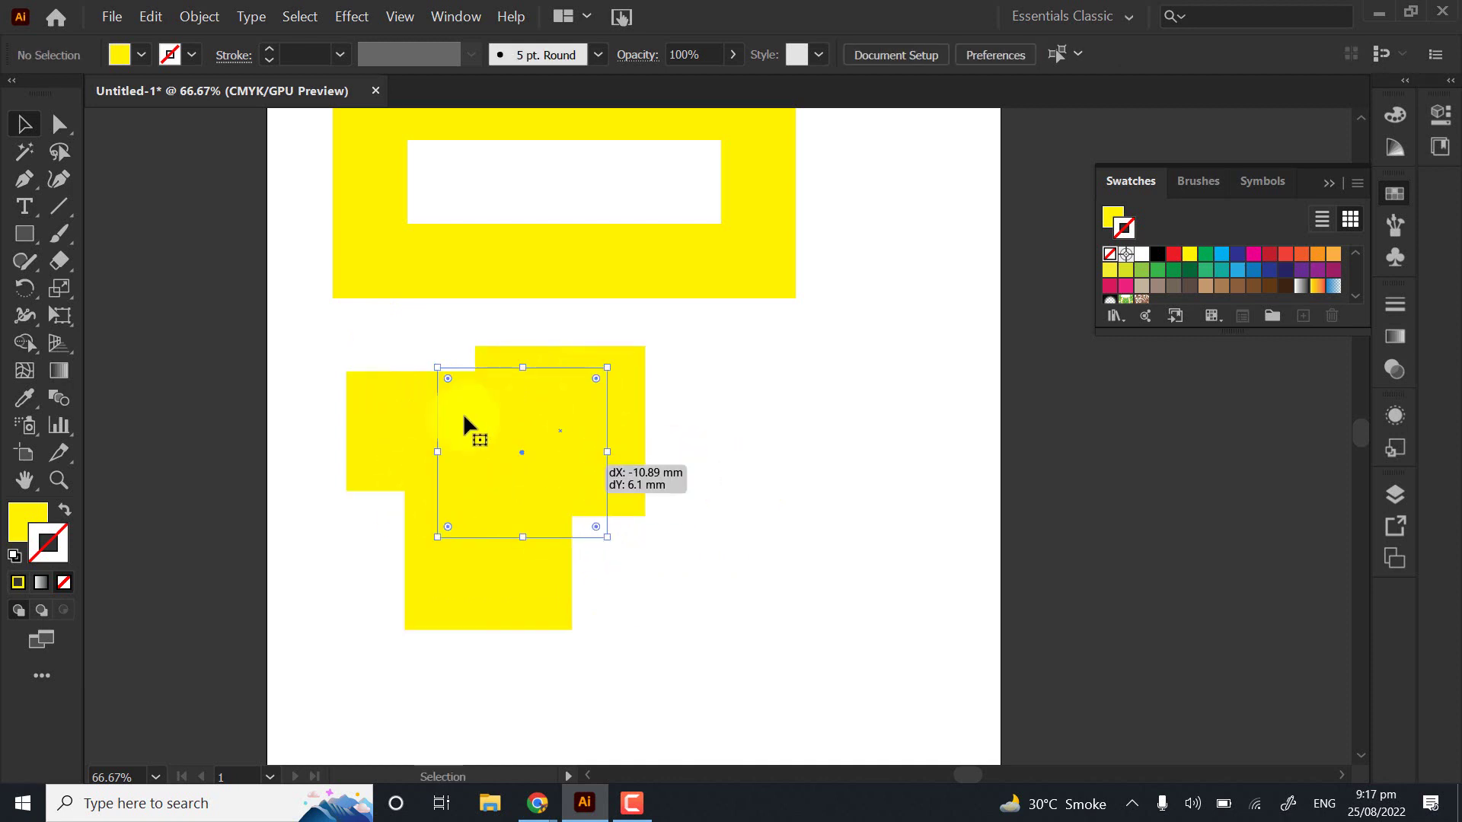
Select all three rectangles and cut out the small central area where they all overlap with the Shape Builder tool
mouse_move(566, 587)
left_mouse_down()
mouse_move(587, 606)
mouse_move(548, 580)
left_mouse_up()
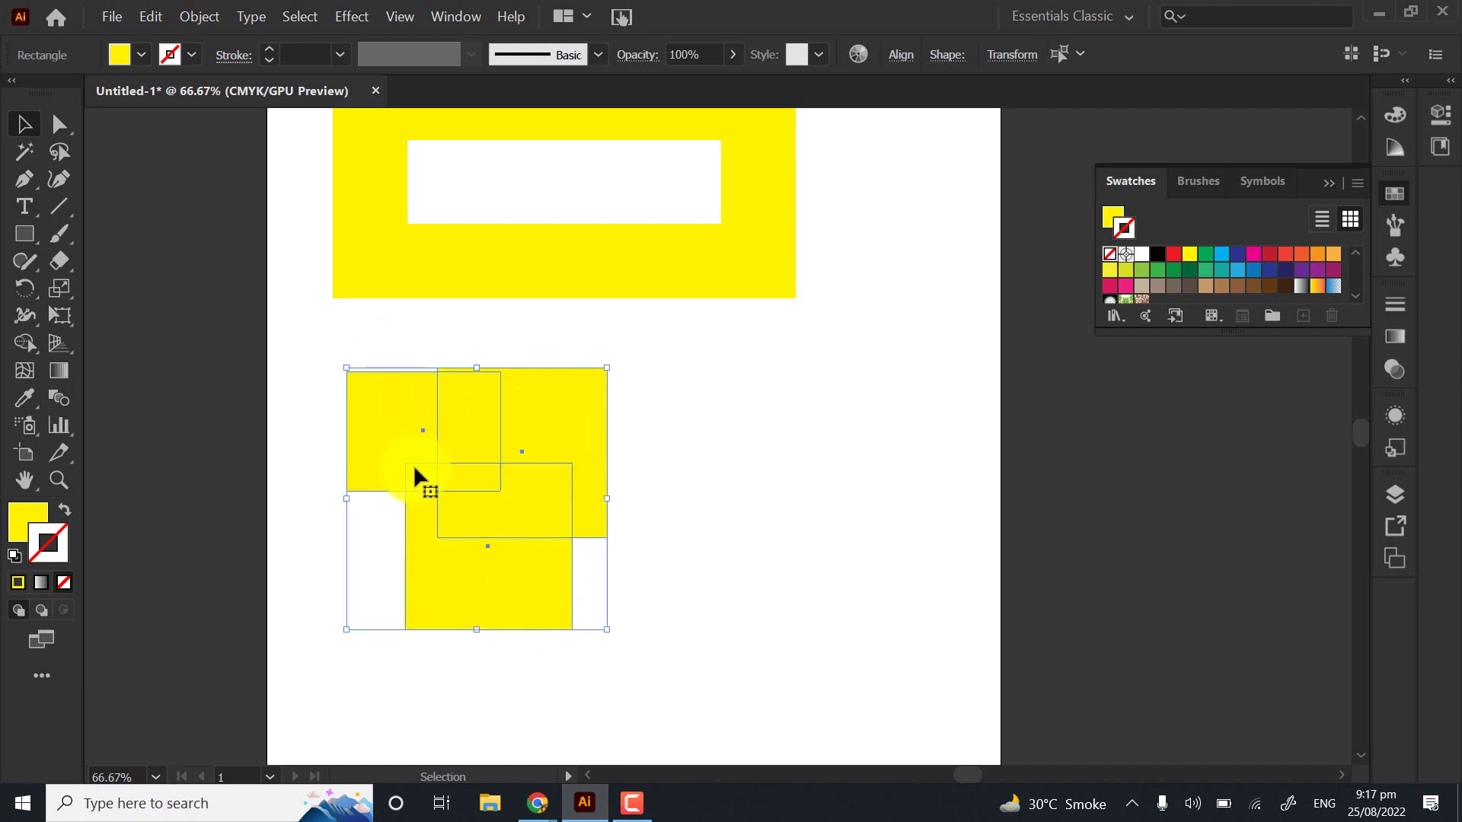
left_click(25, 340)
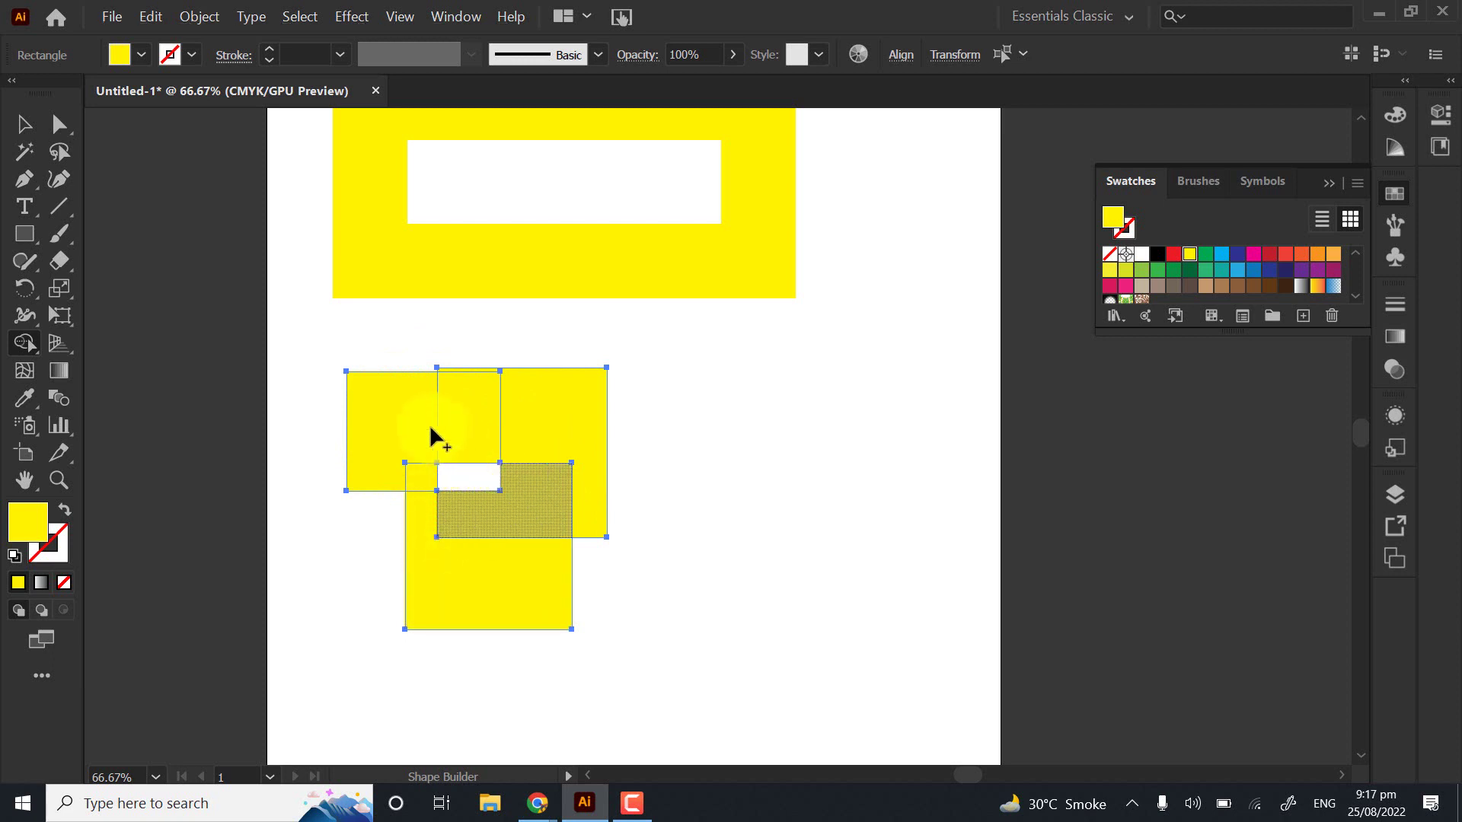
left_click(461, 474)
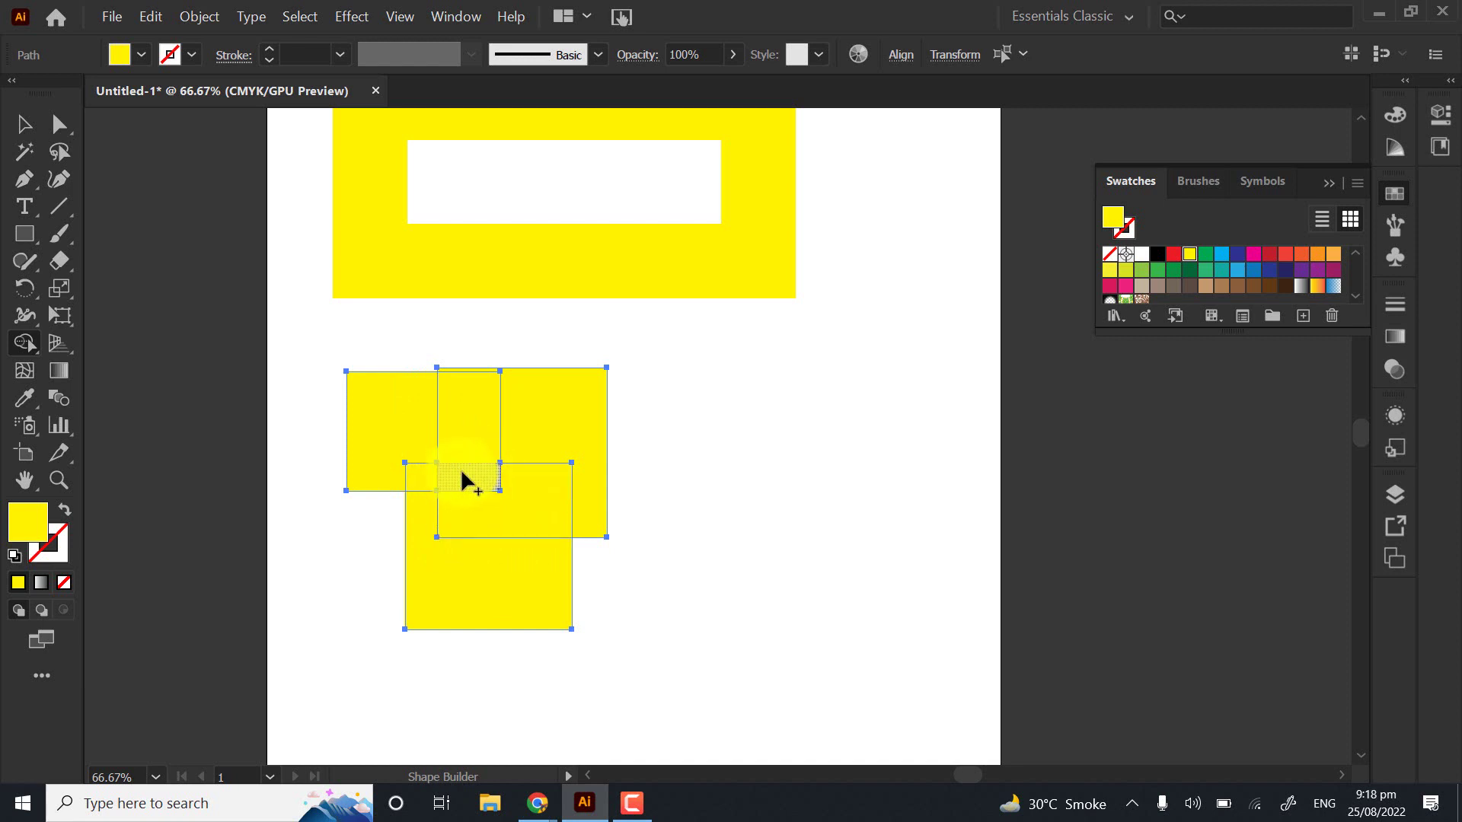
left_click(463, 473, "alt")
left_click(25, 124)
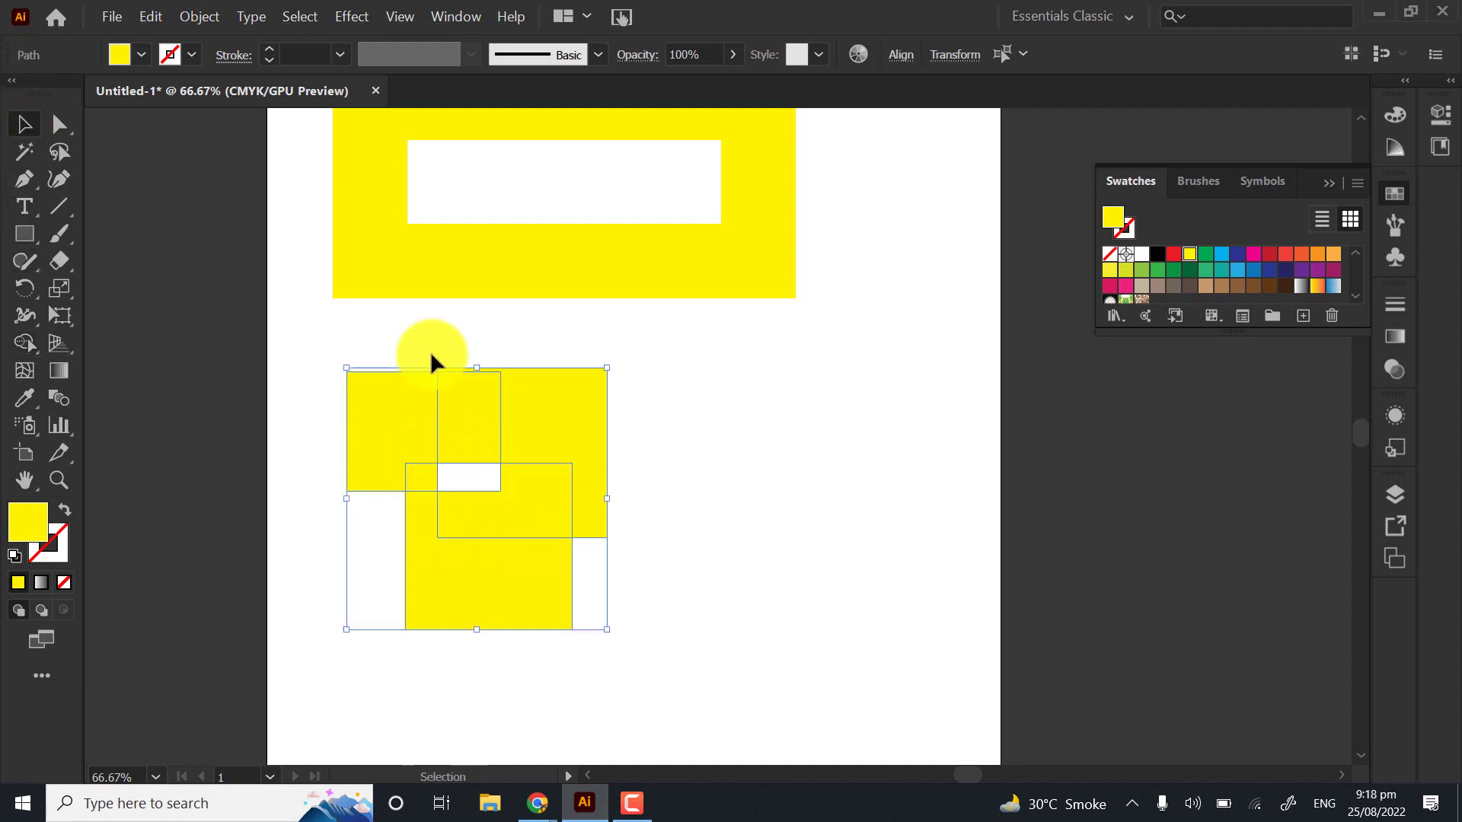
Select the three overlapping yellow rectangles together and move them across the artboard's left edge
left_click_drag(285, 341, 649, 613)
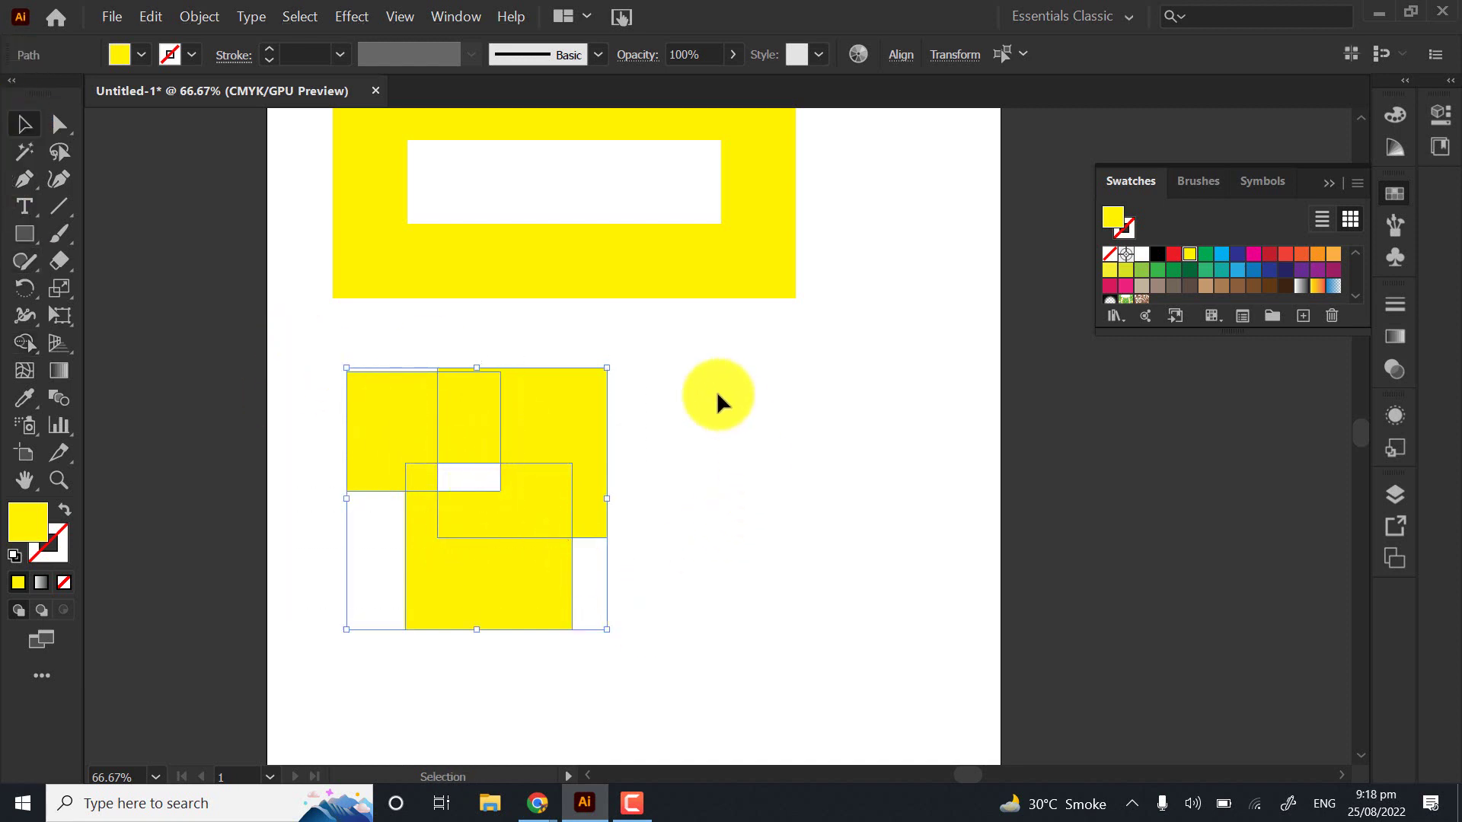
left_click_drag(638, 344, 295, 691)
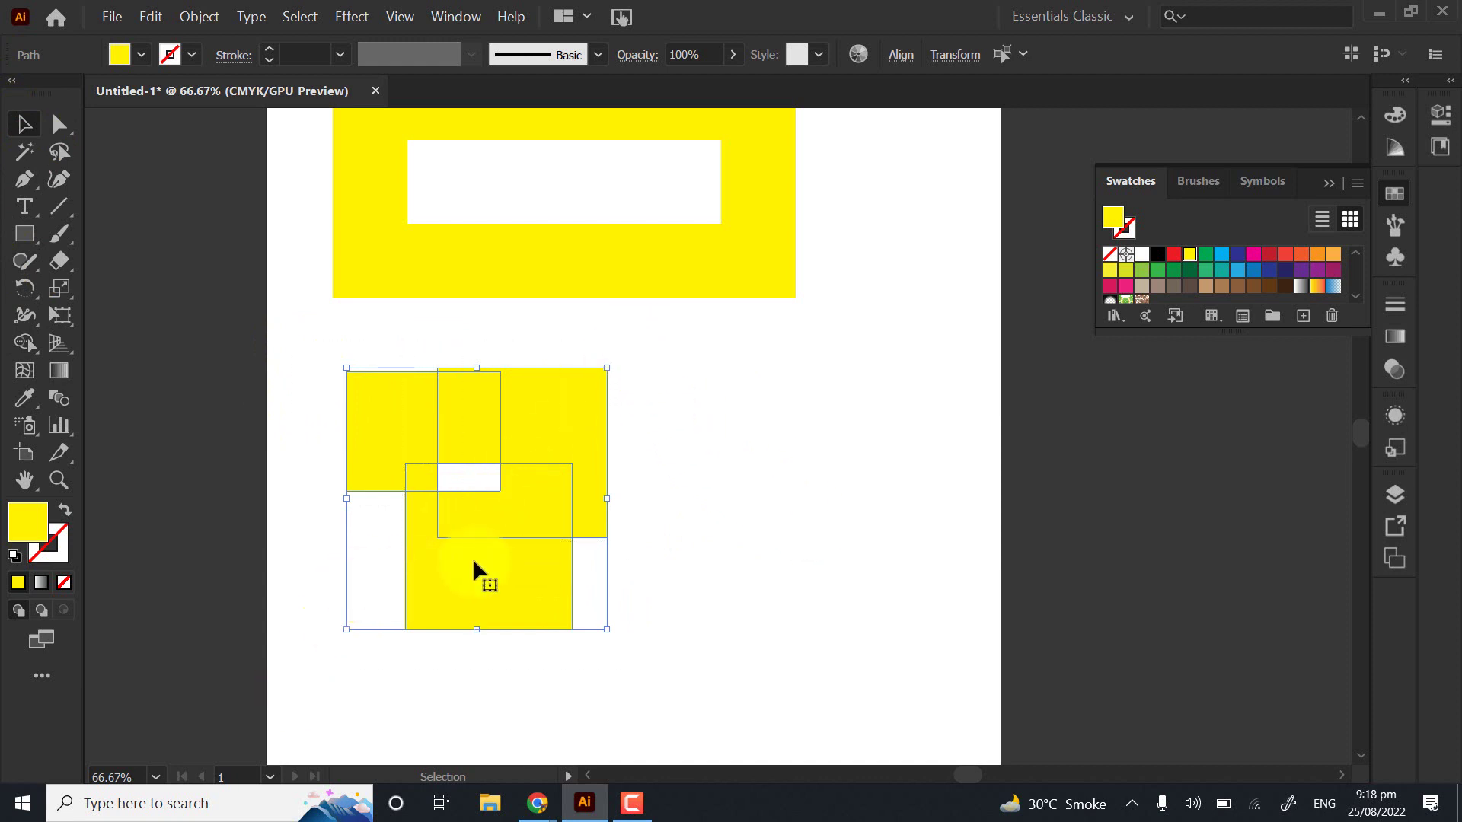
left_click_drag(472, 574, 273, 577)
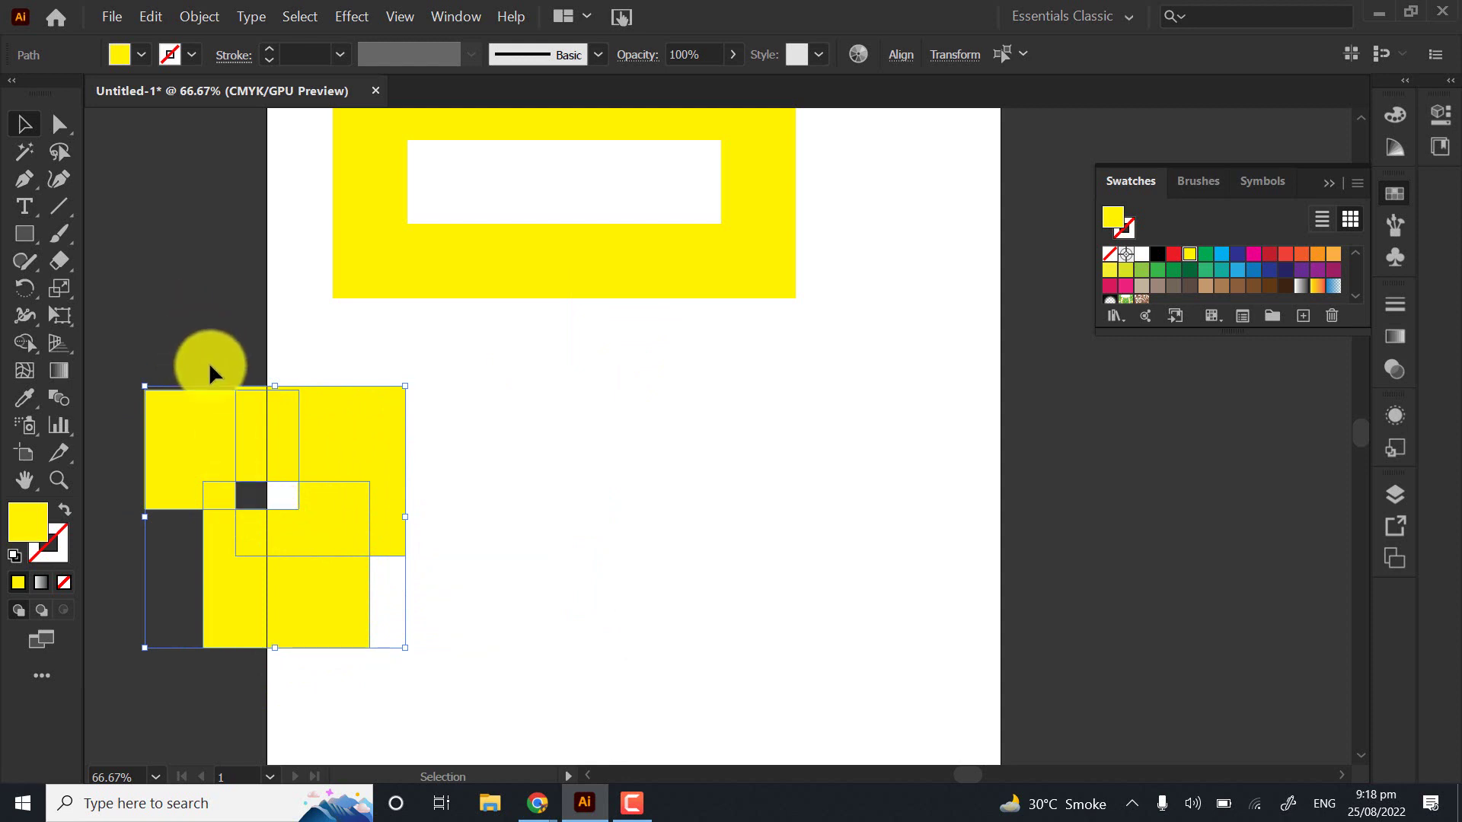
left_click(286, 487)
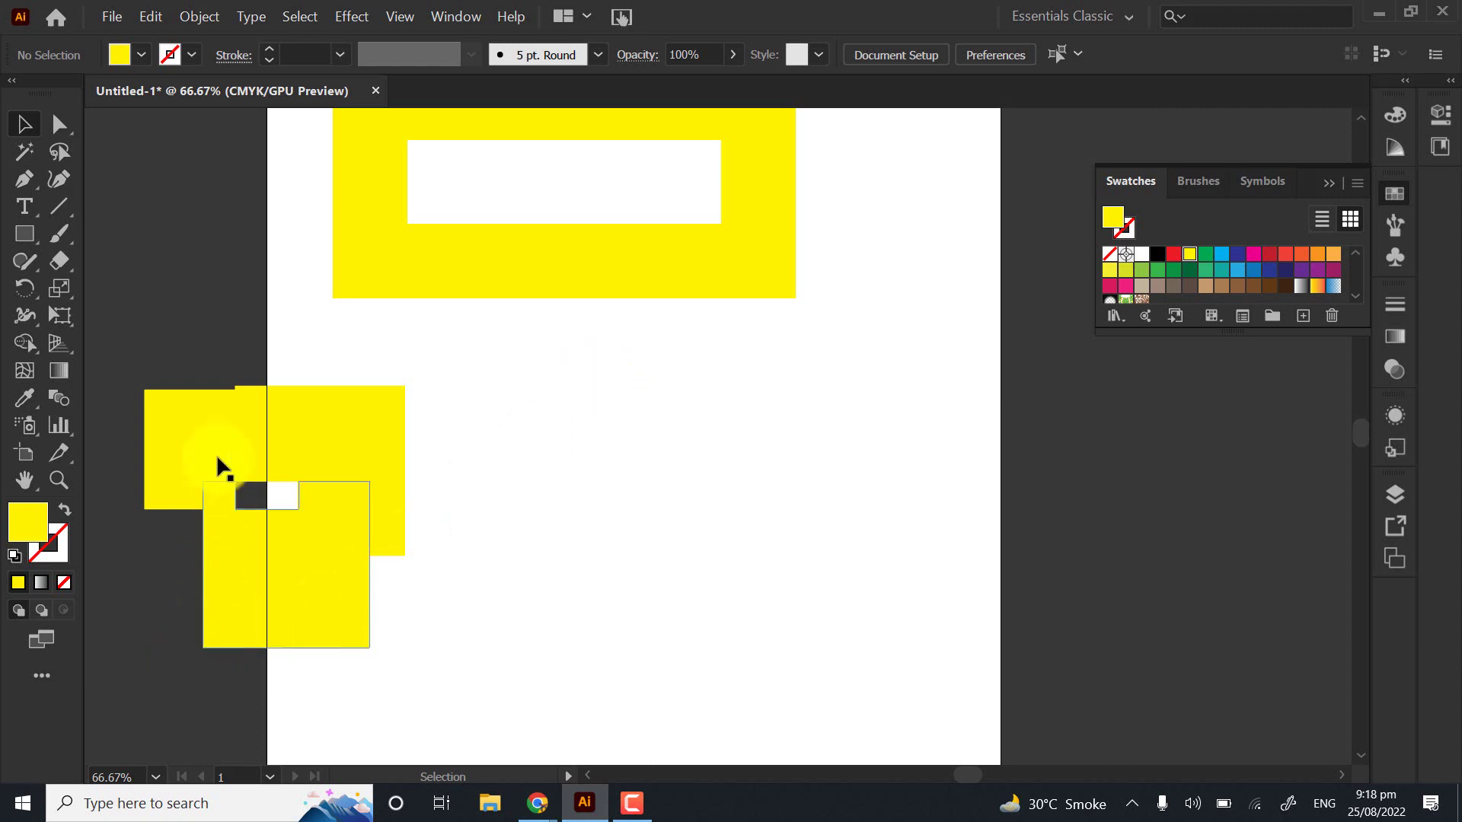
Move the thick yellow frame across the artboard's left edge, placing it above the three rectangles
scroll(574, 385, "up", 3)
left_click_drag(575, 161, 707, 434)
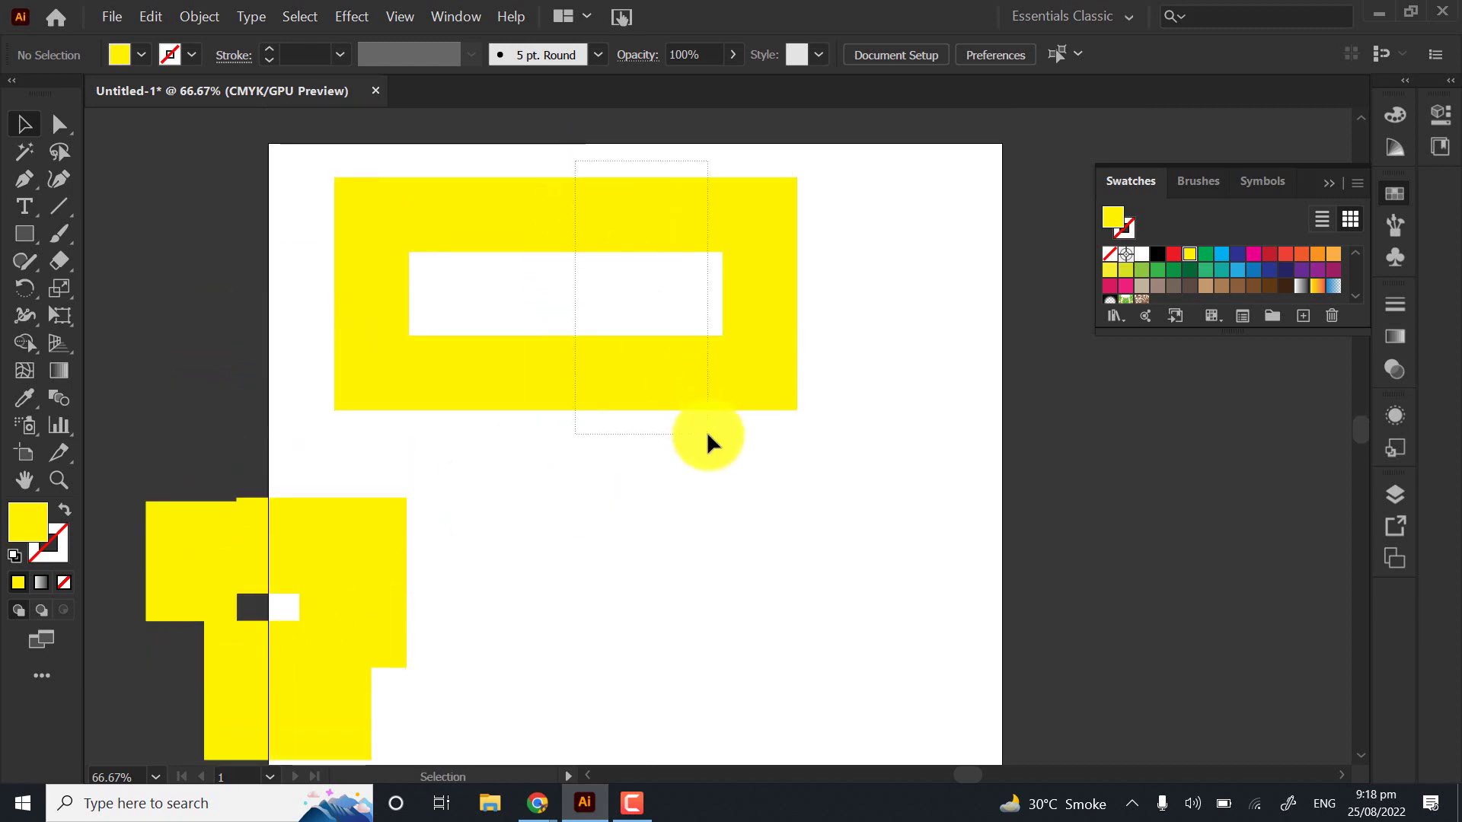
left_click_drag(680, 365, 638, 376)
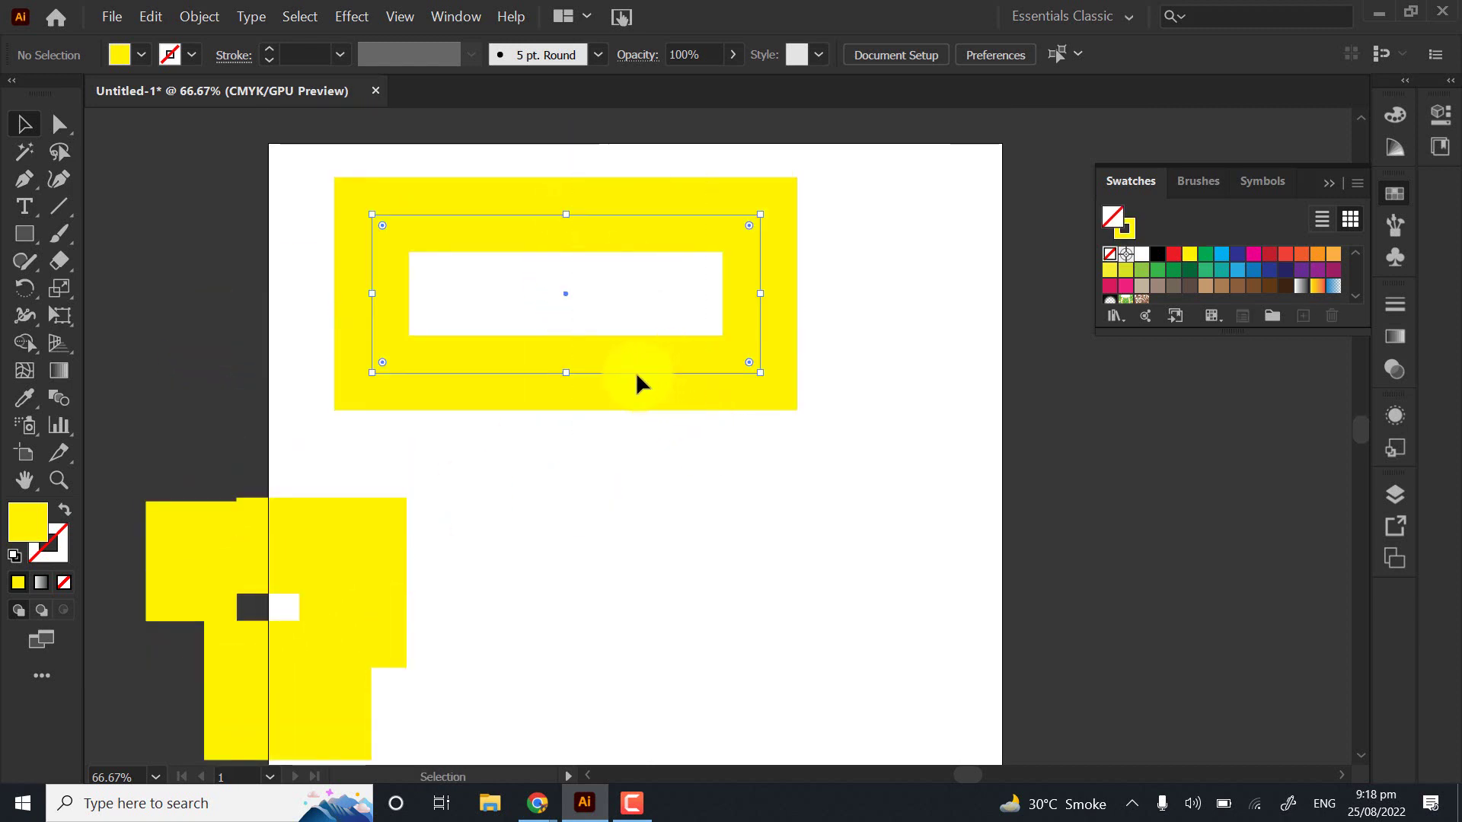
mouse_move(250, 411)
left_mouse_down()
mouse_move(213, 418)
mouse_move(326, 449)
mouse_move(244, 466)
left_mouse_up()
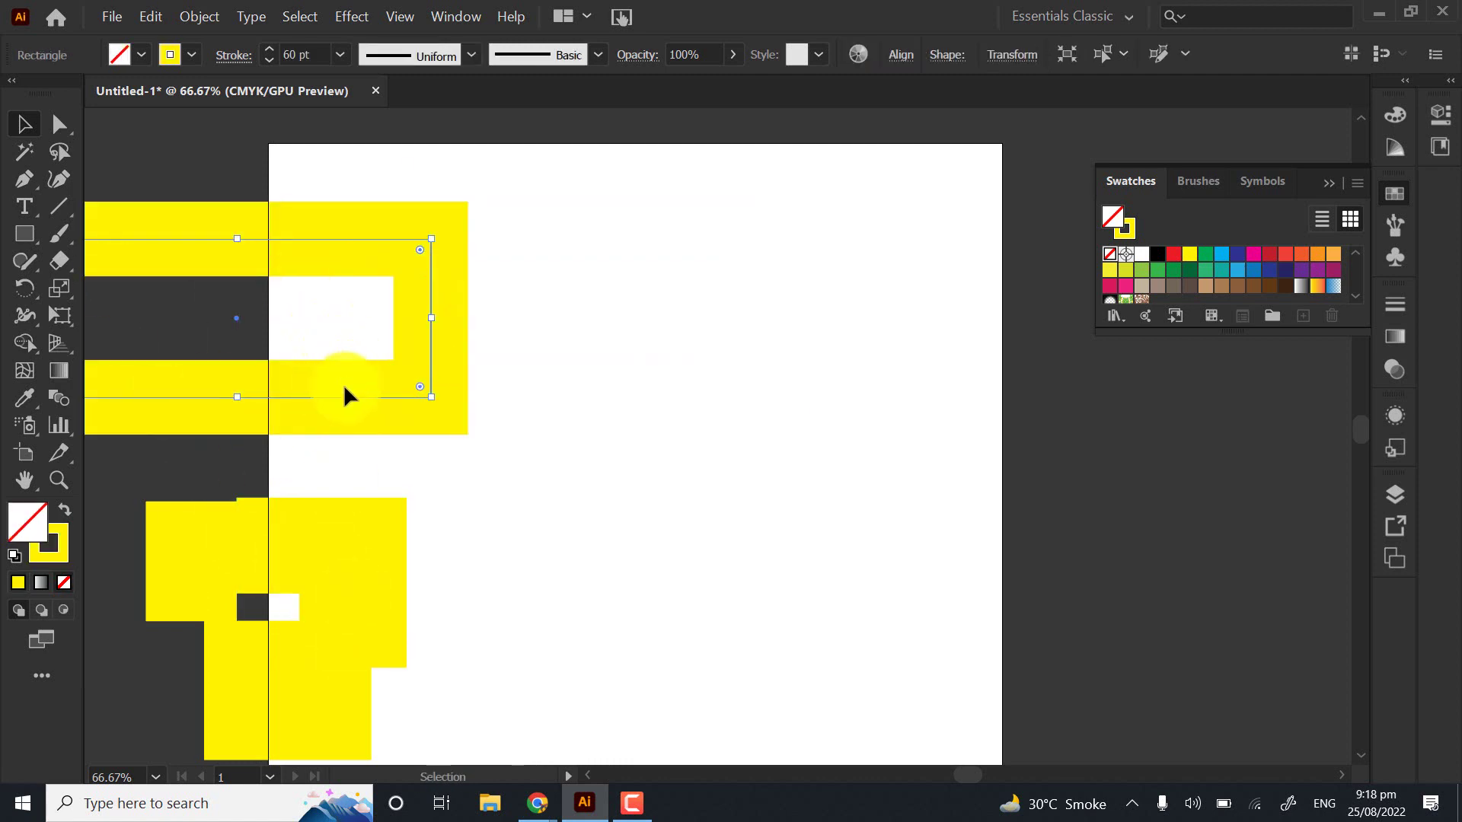
Delete the thick yellow frame above the three overlapping rectangles
scroll(344, 396, "left", 3)
scroll(372, 282, "down", 1)
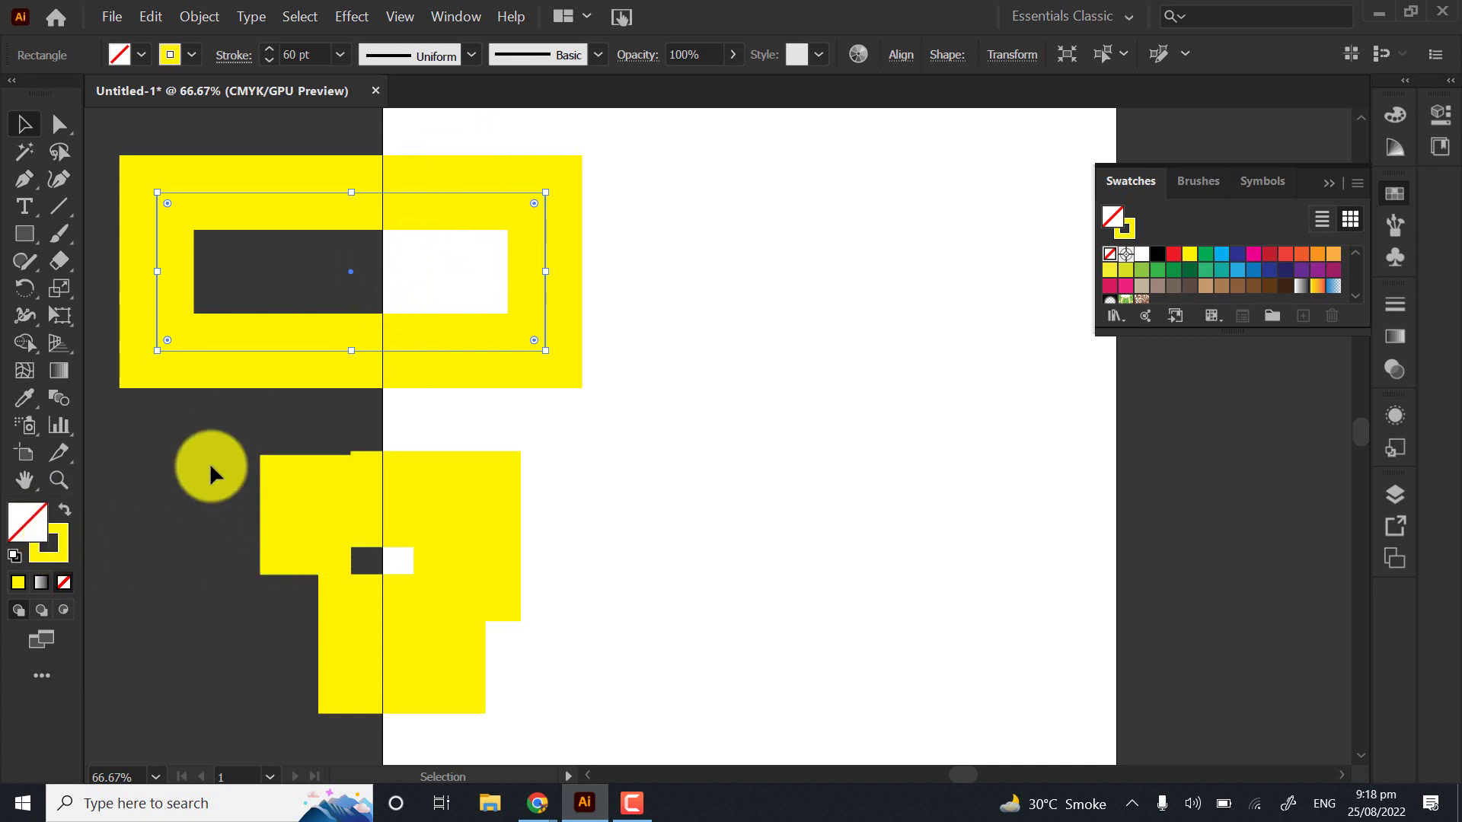
left_click_drag(211, 466, 539, 695)
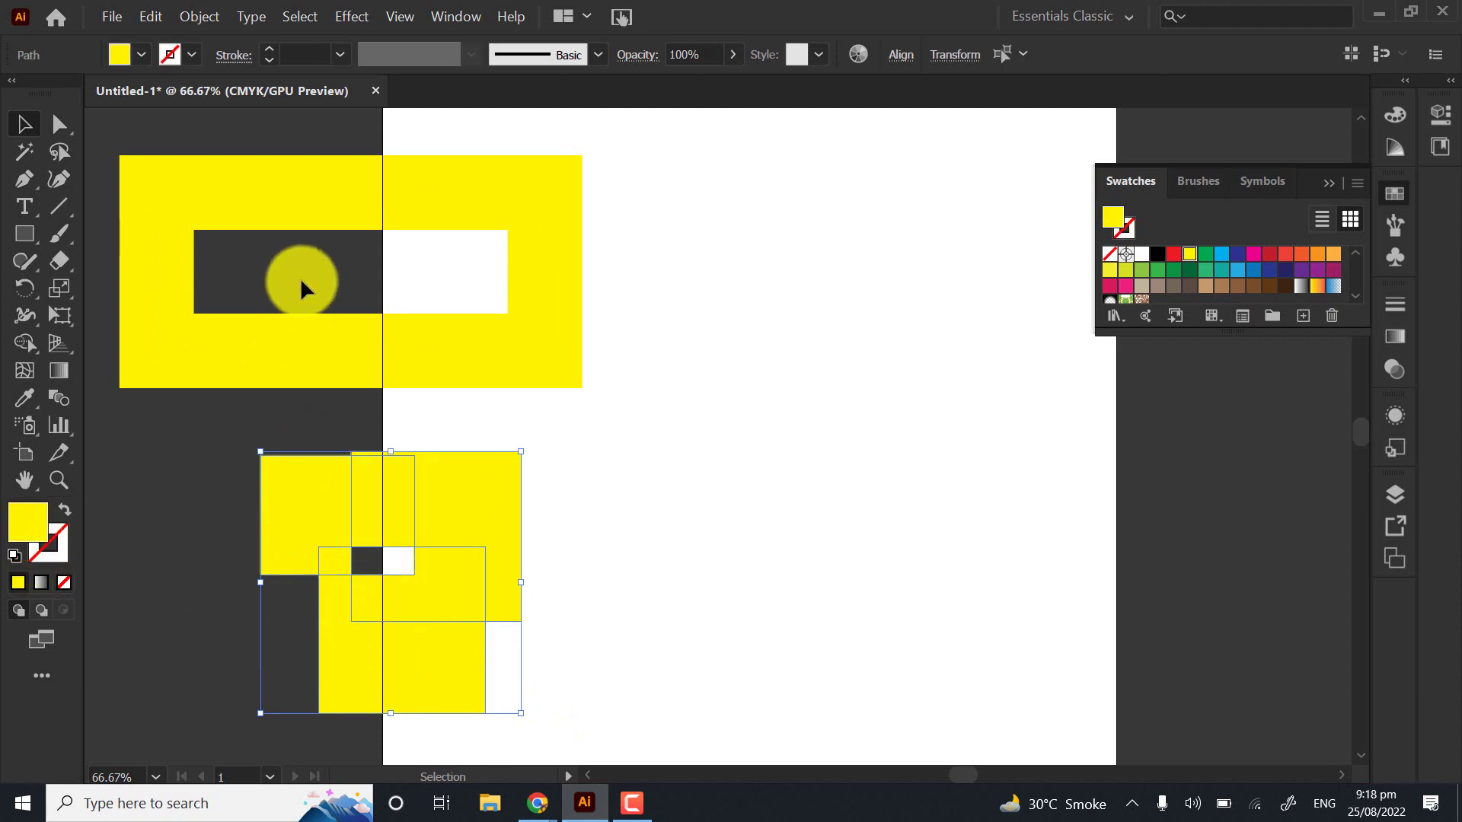
left_click_drag(412, 293, 338, 262)
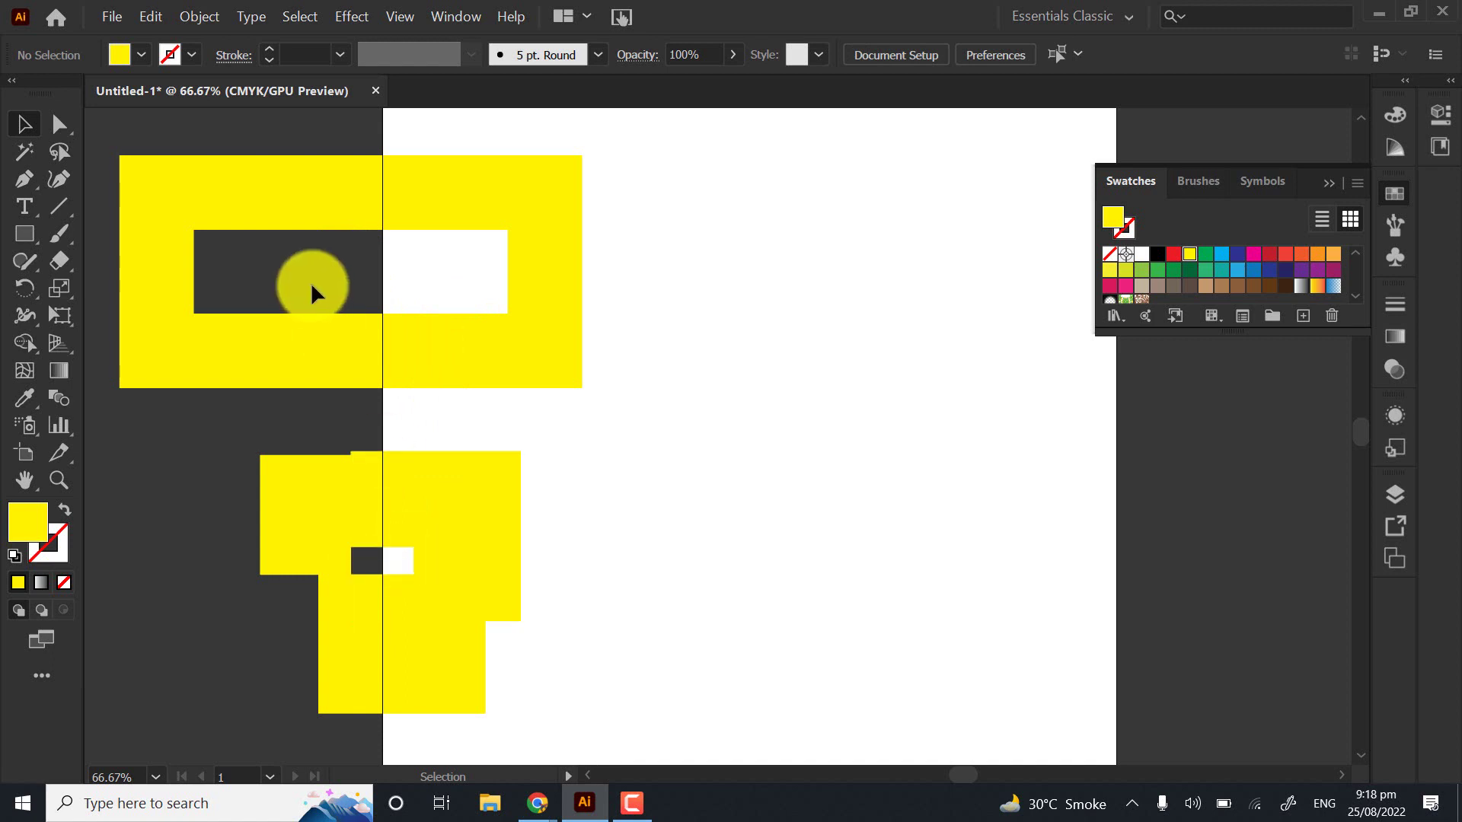
left_click(366, 178)
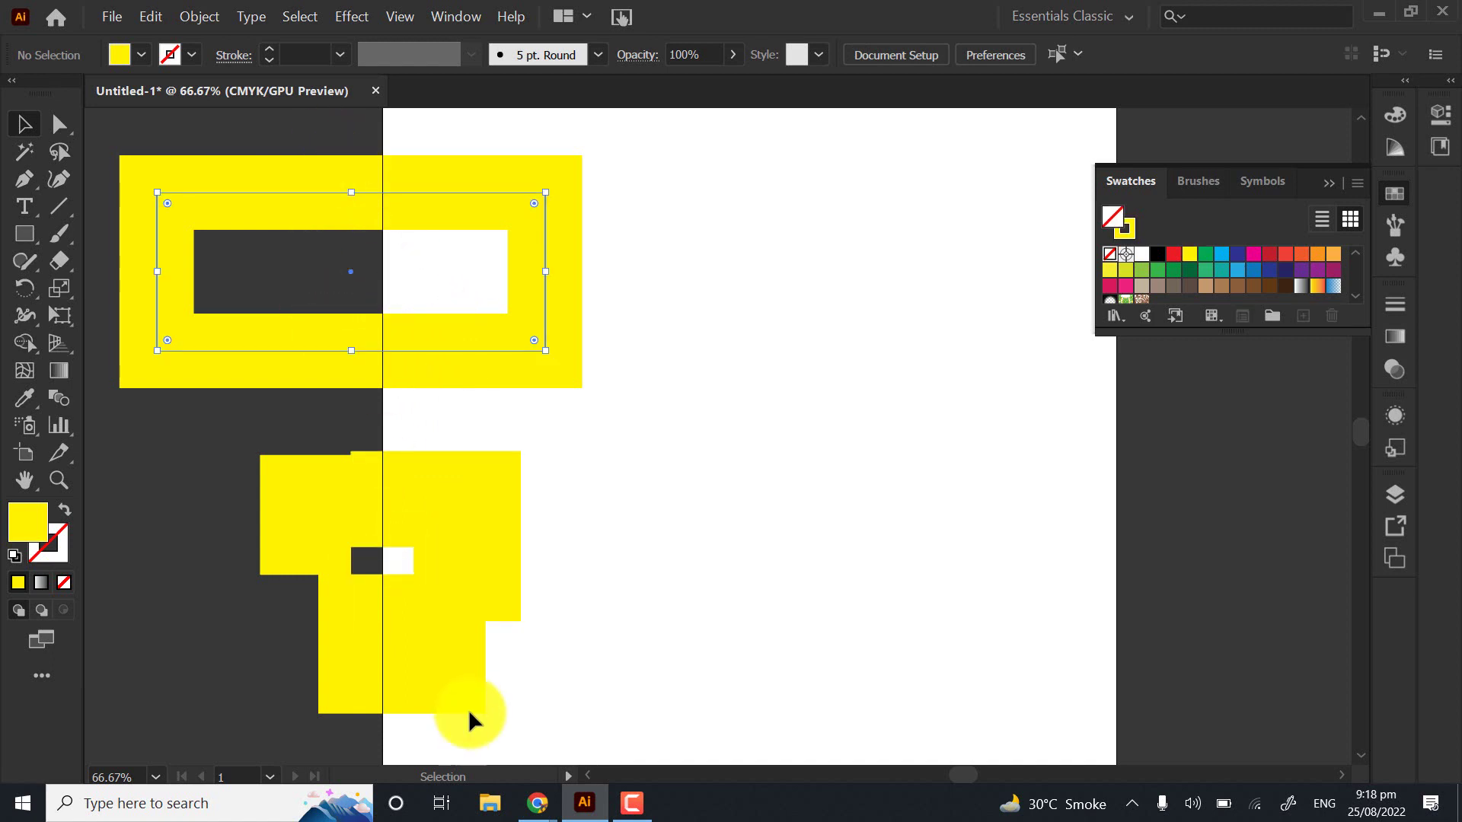
left_click(619, 175)
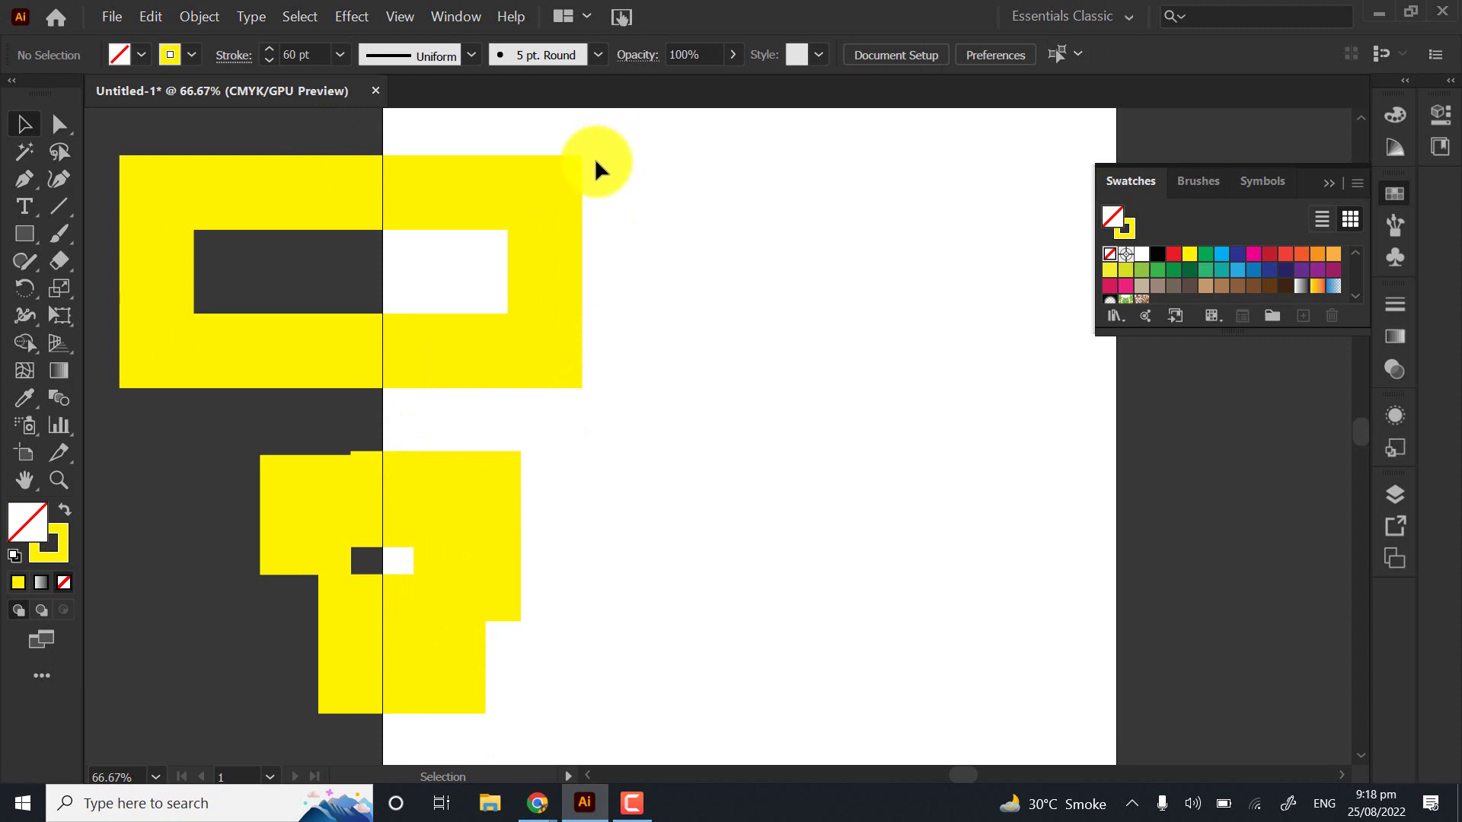
left_click(241, 385)
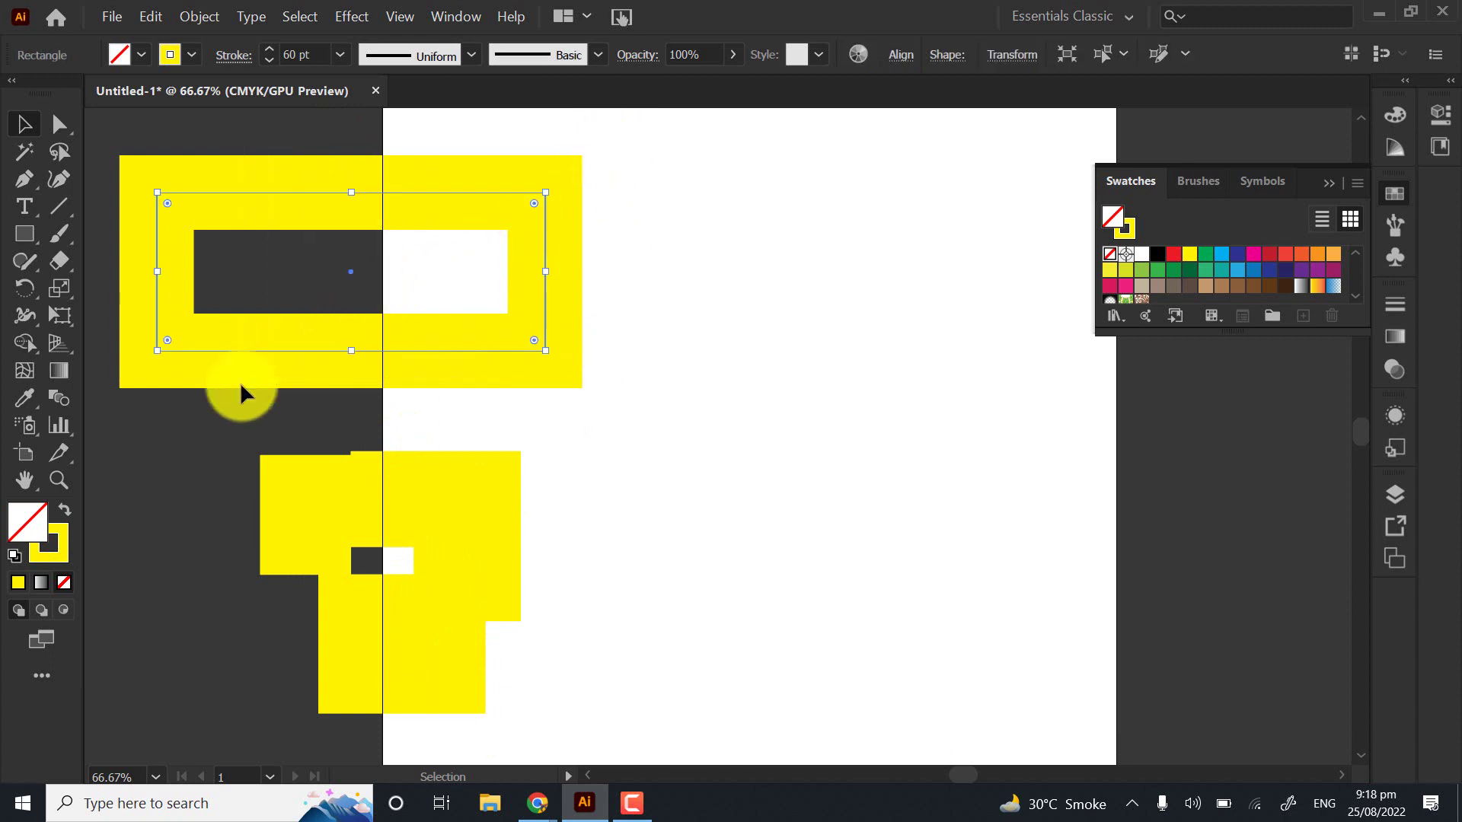
key("Delete")
Select the three overlapping rectangles and merge them into one shape with the Shape Builder tool, keeping the central hole
left_click_drag(558, 679, 583, 684)
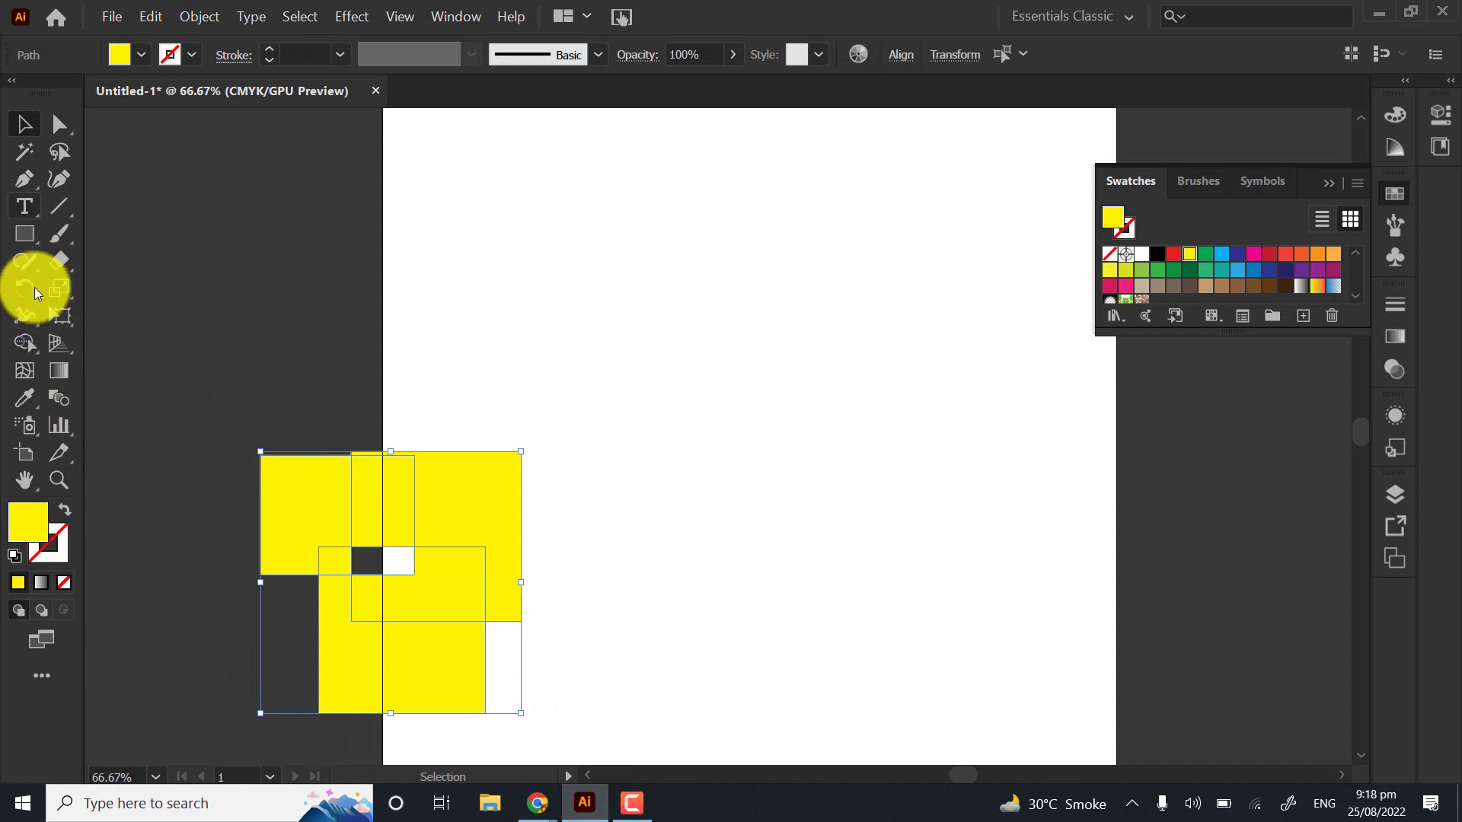
left_click(25, 341)
mouse_move(277, 483)
left_mouse_down()
mouse_move(430, 474)
mouse_move(453, 515)
mouse_move(464, 608)
mouse_move(427, 627)
mouse_move(333, 579)
mouse_move(341, 489)
mouse_move(359, 462)
mouse_move(380, 447)
mouse_move(363, 629)
left_mouse_up()
left_click(24, 124)
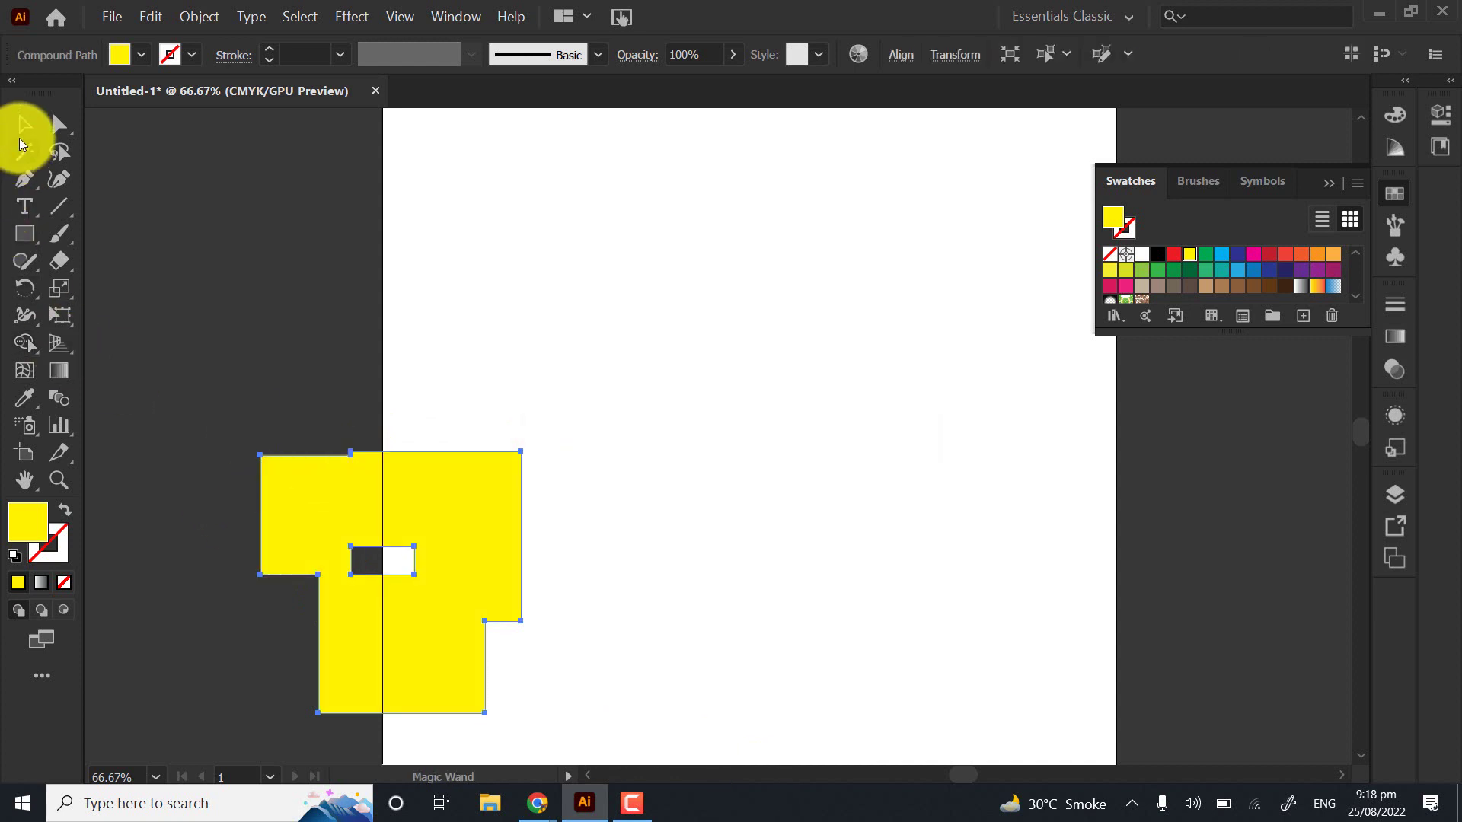
Swap the merged shape's fill and stroke so it is drawn as a yellow outline without fill
left_click_drag(198, 444, 572, 732)
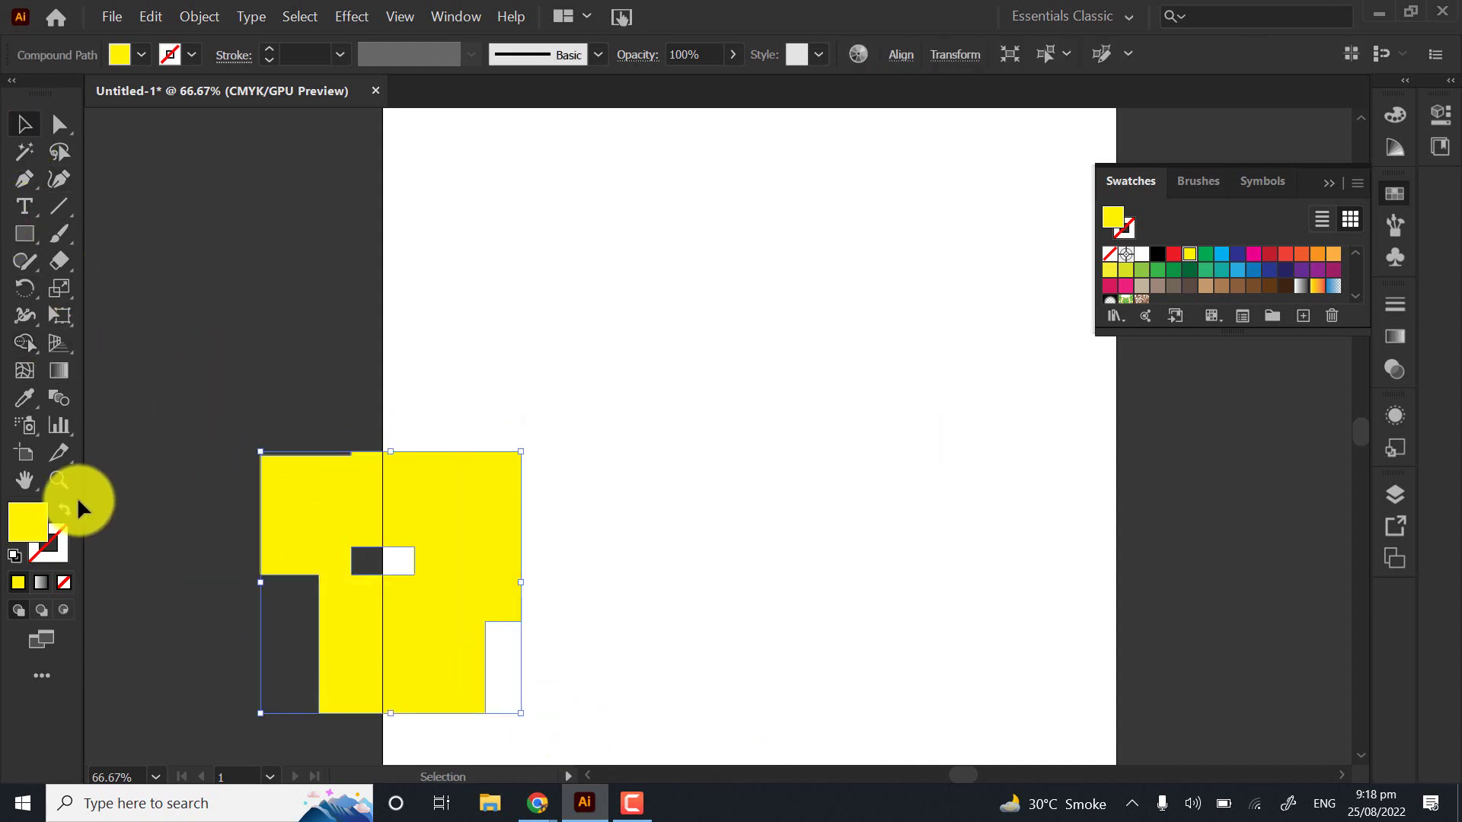
left_click(65, 507)
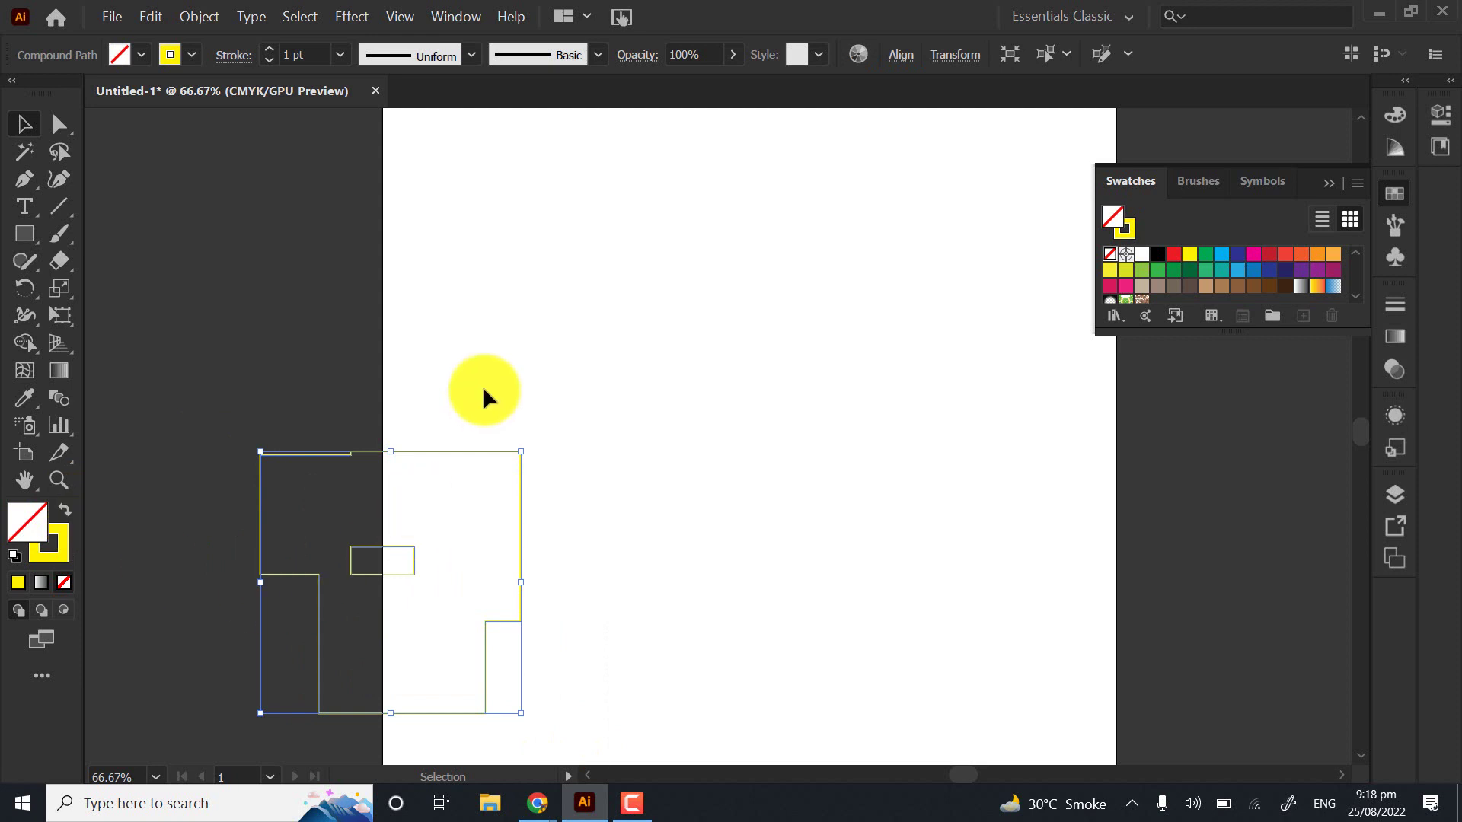
left_click(444, 464)
left_click(394, 544)
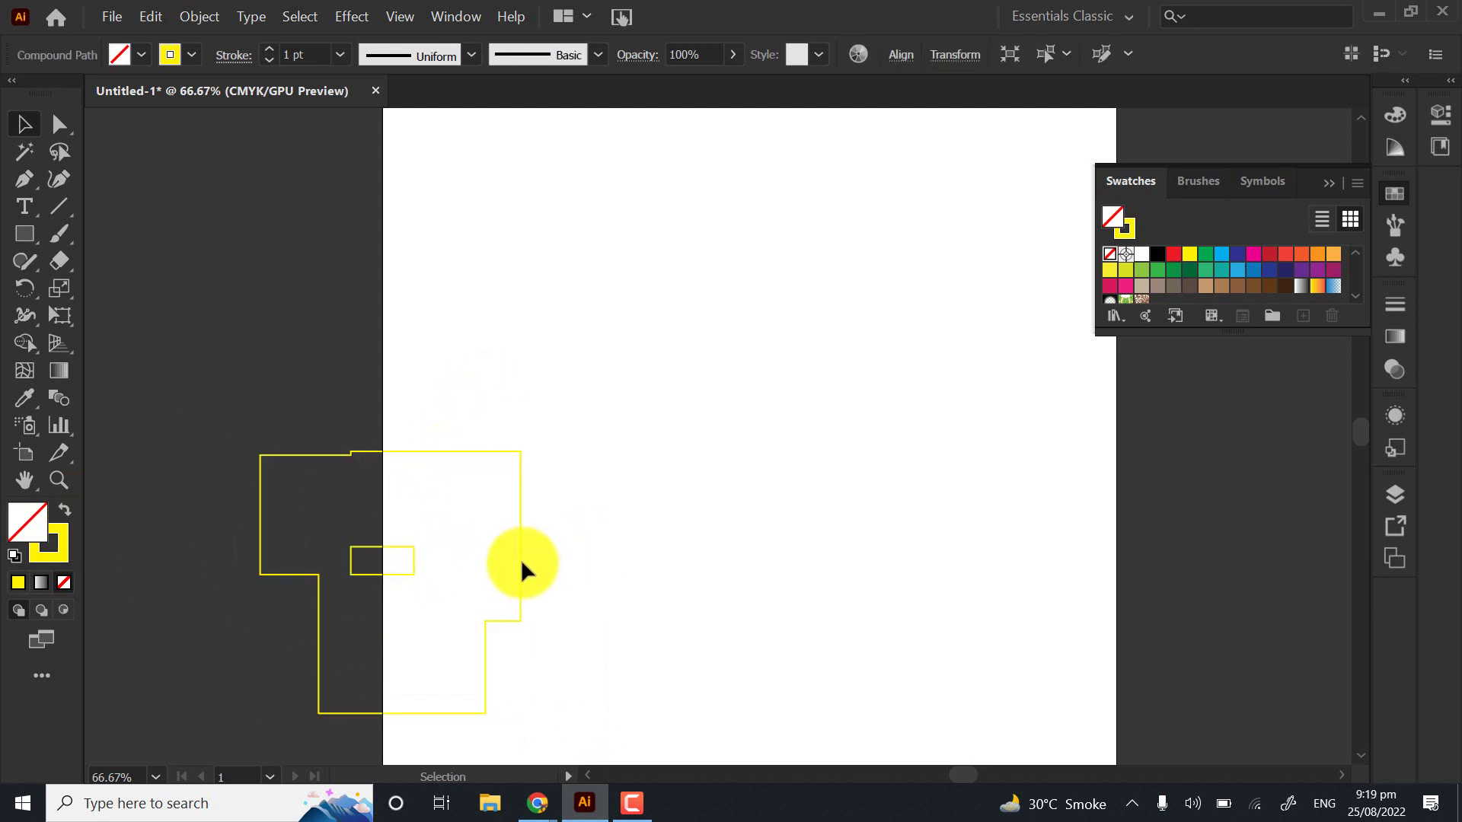
Move the outlined shape onto the artboard and swap its stroke and fill back to a solid yellow fill
left_click_drag(521, 559, 739, 375)
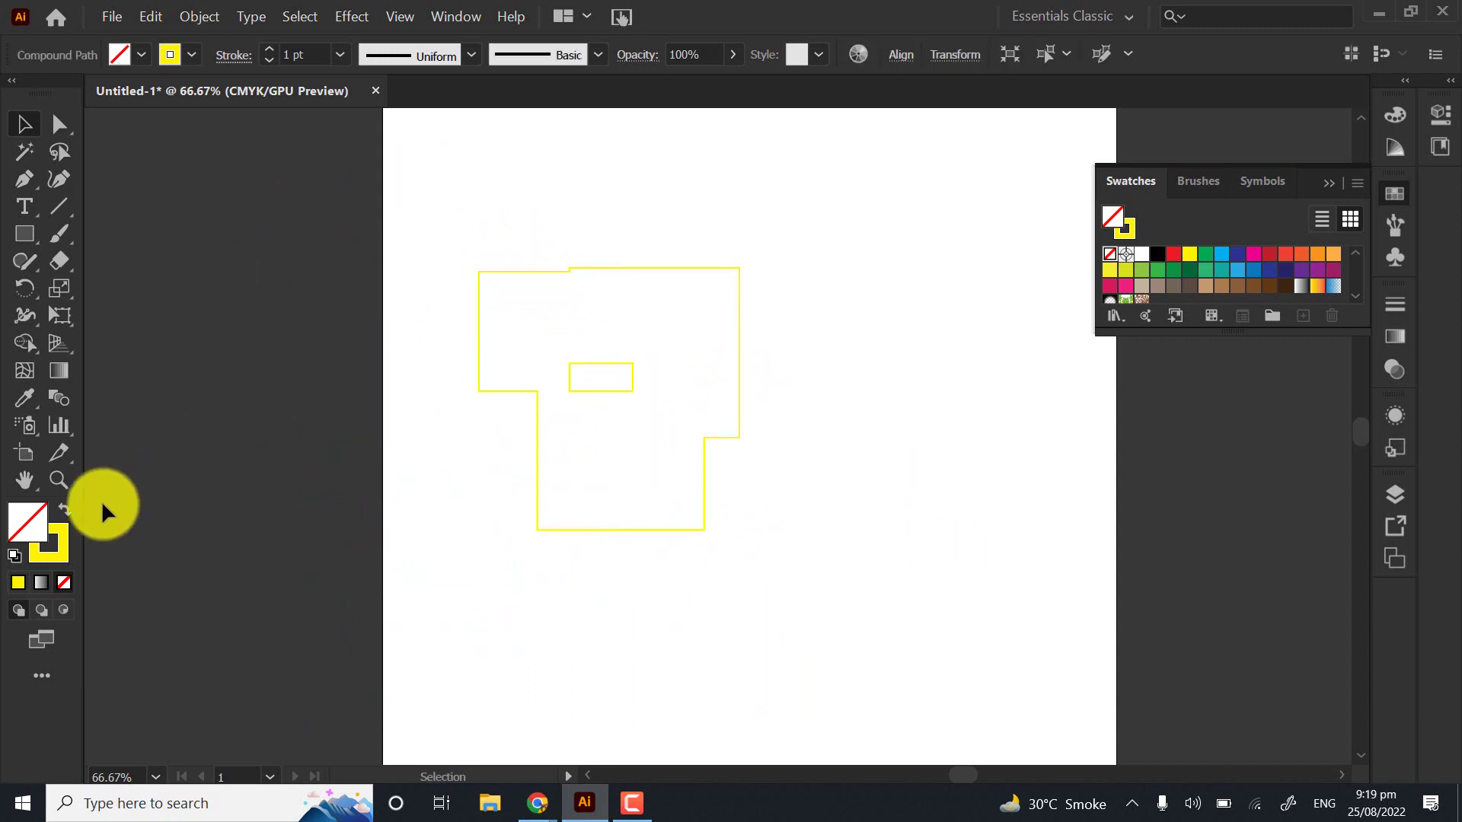
key("ctrl+shift+a")
left_click(60, 513)
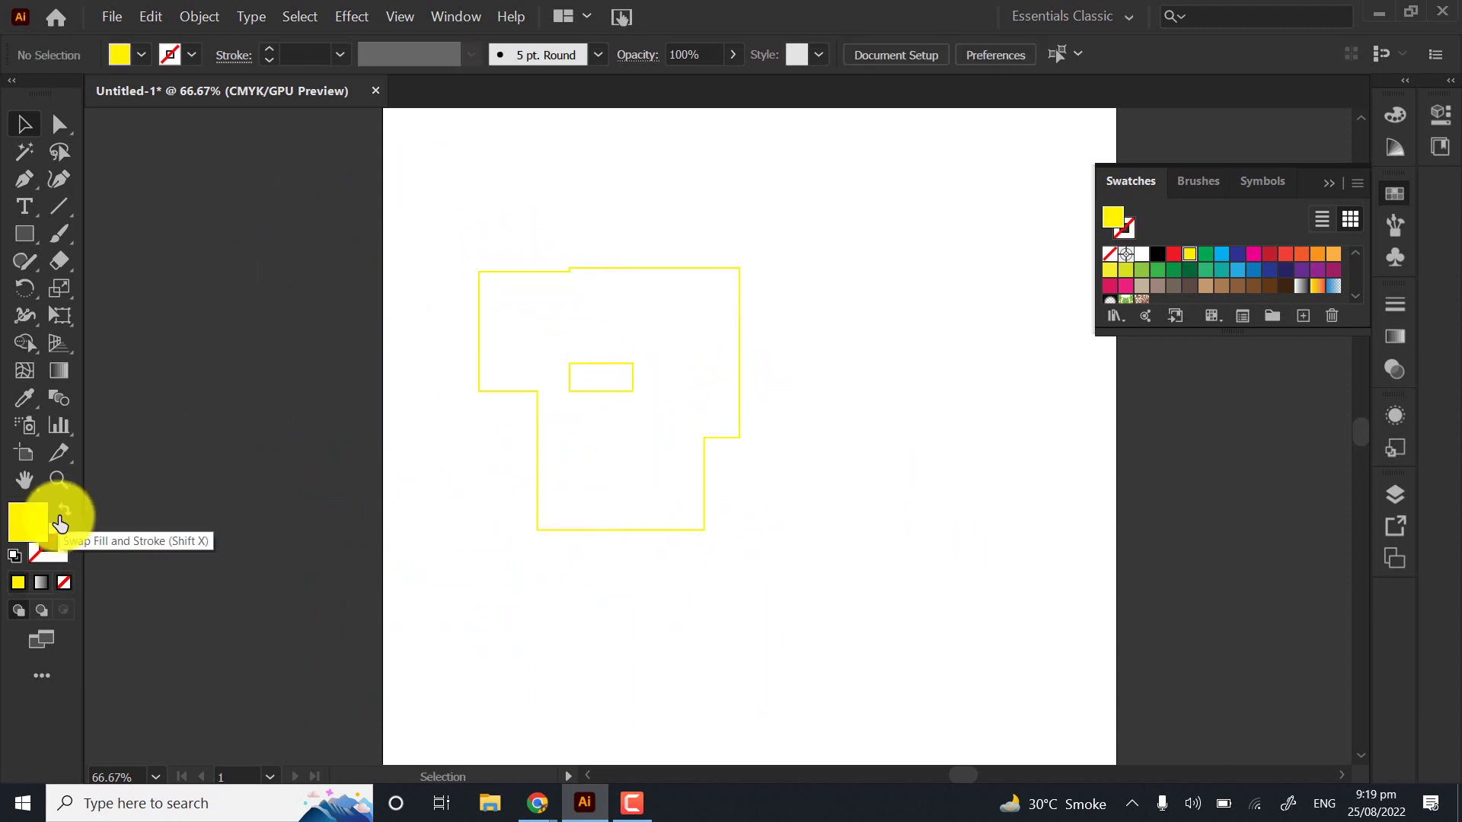
left_click_drag(429, 272, 667, 537)
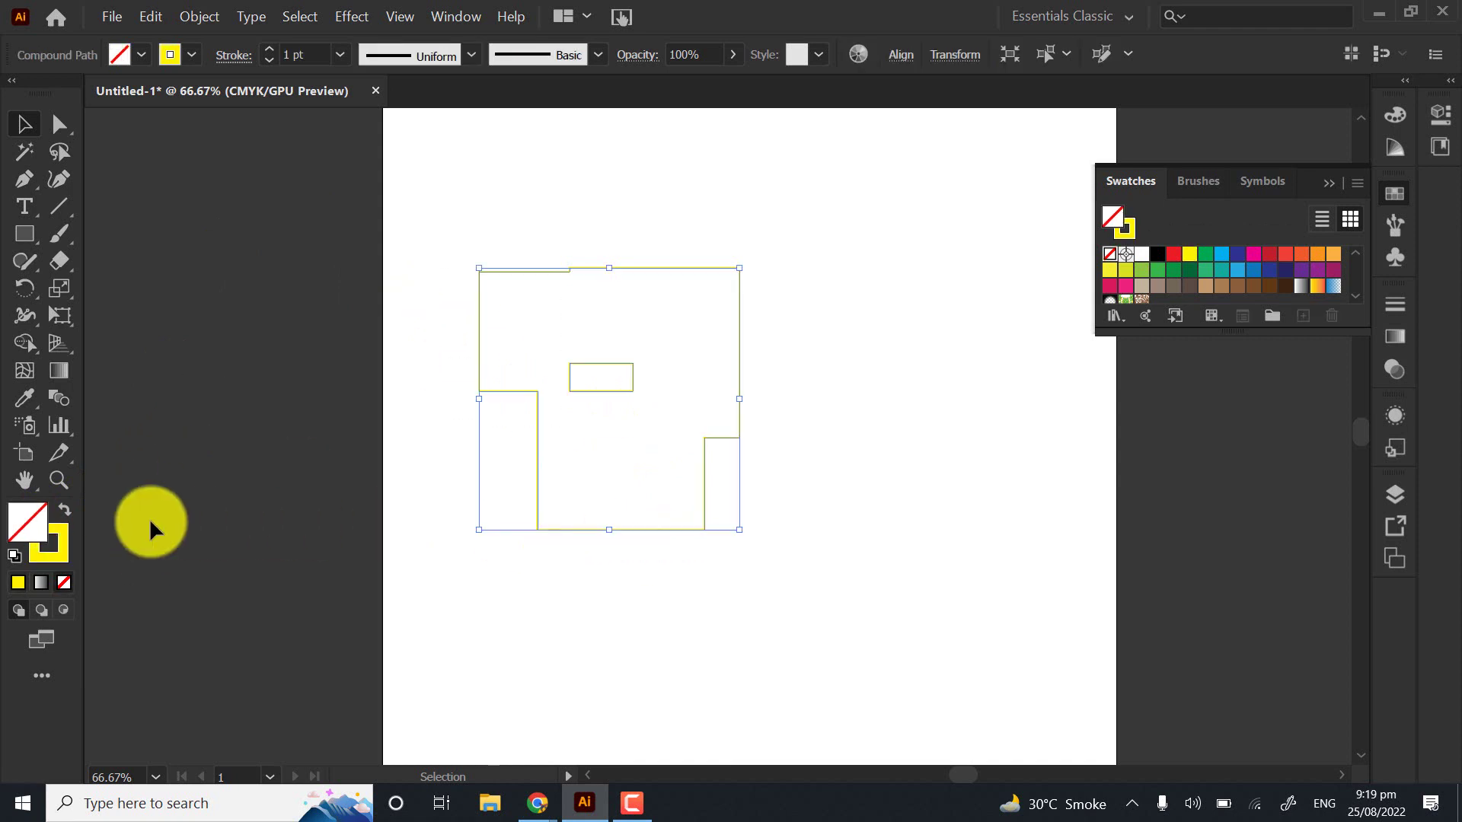
left_click(60, 506)
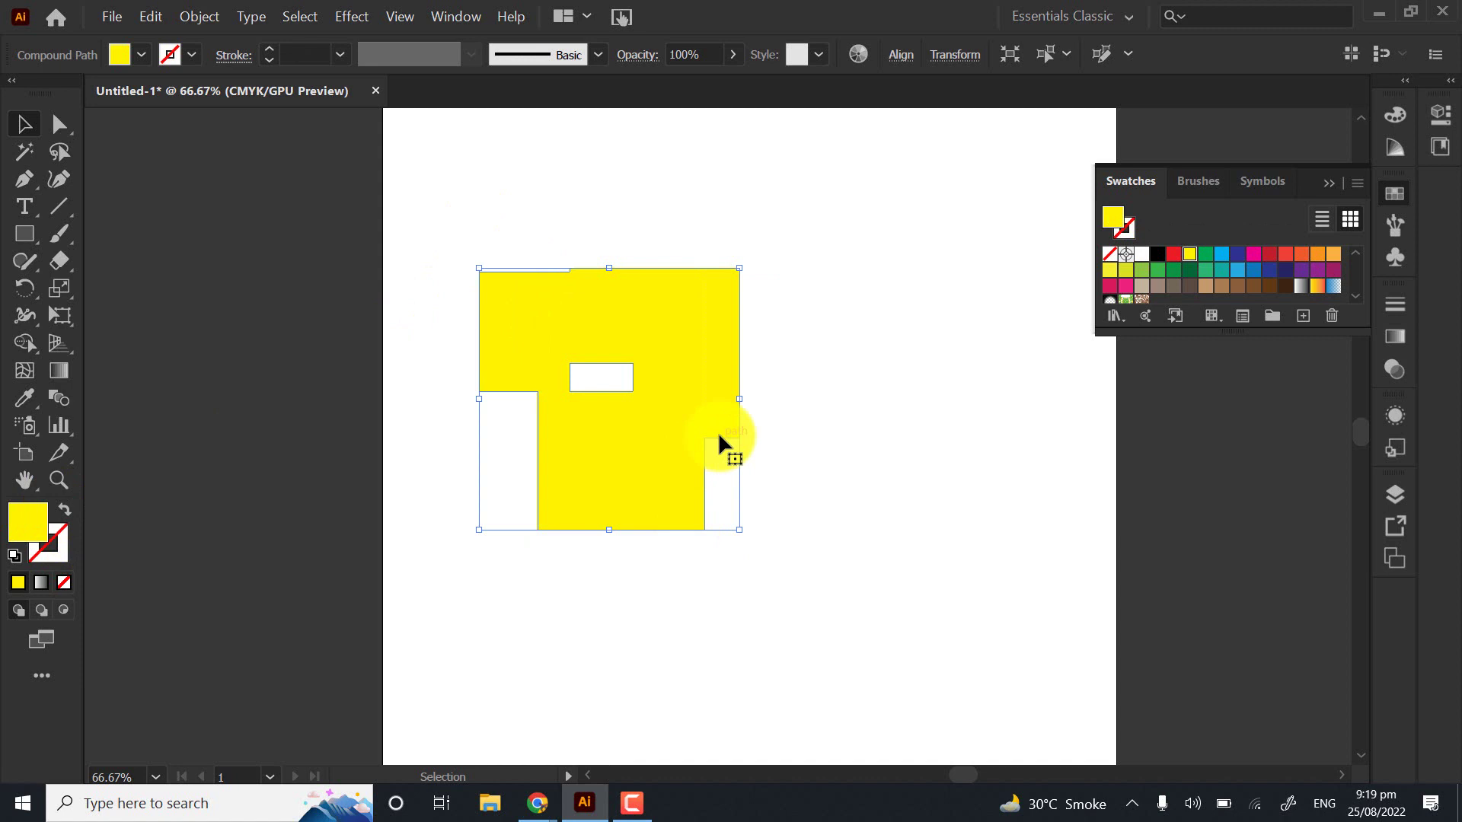
Move the merged yellow shape across the artboard's left edge, then delete it
left_click_drag(718, 432, 304, 482)
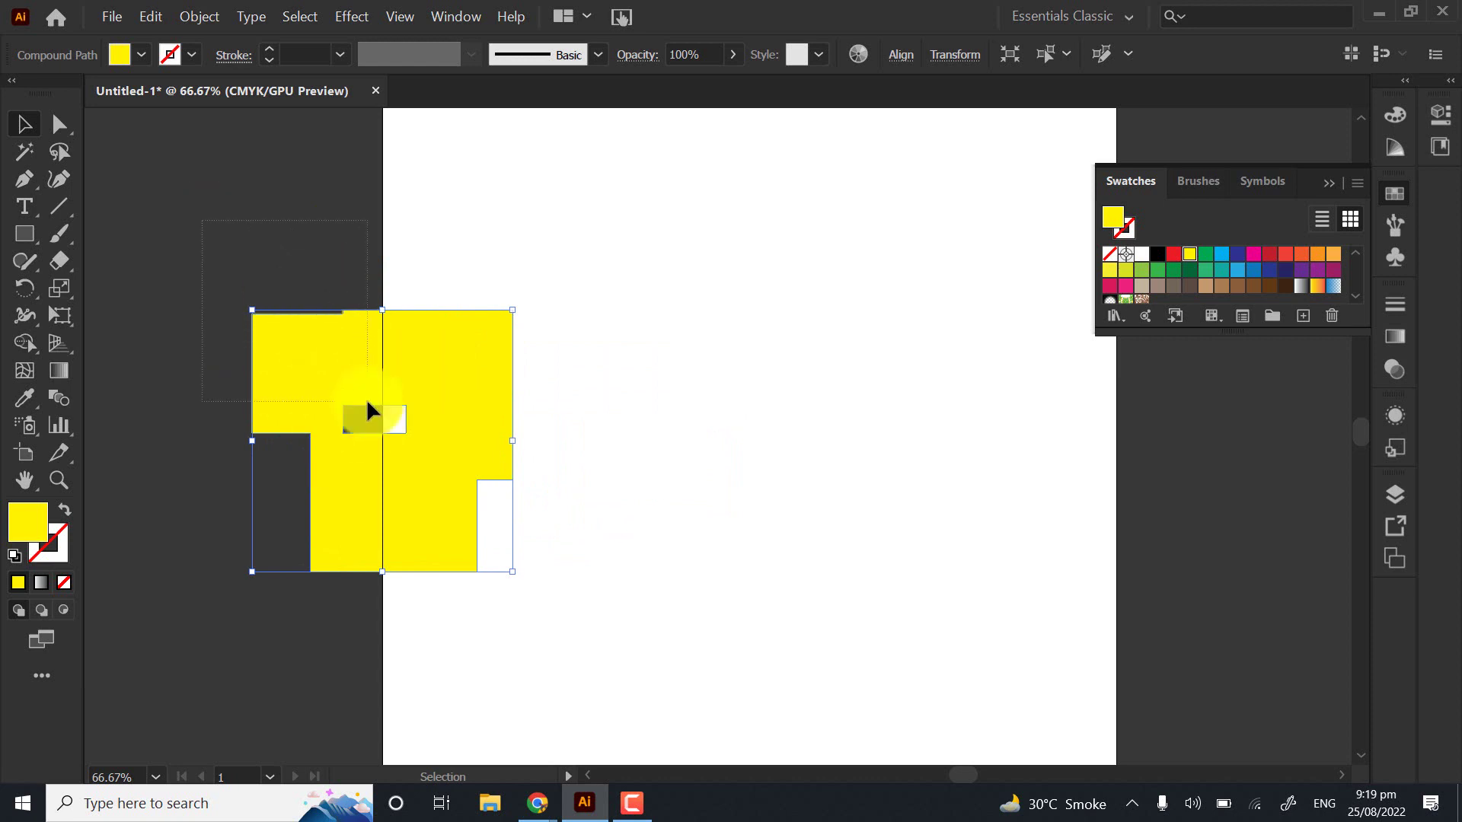
left_click(527, 407)
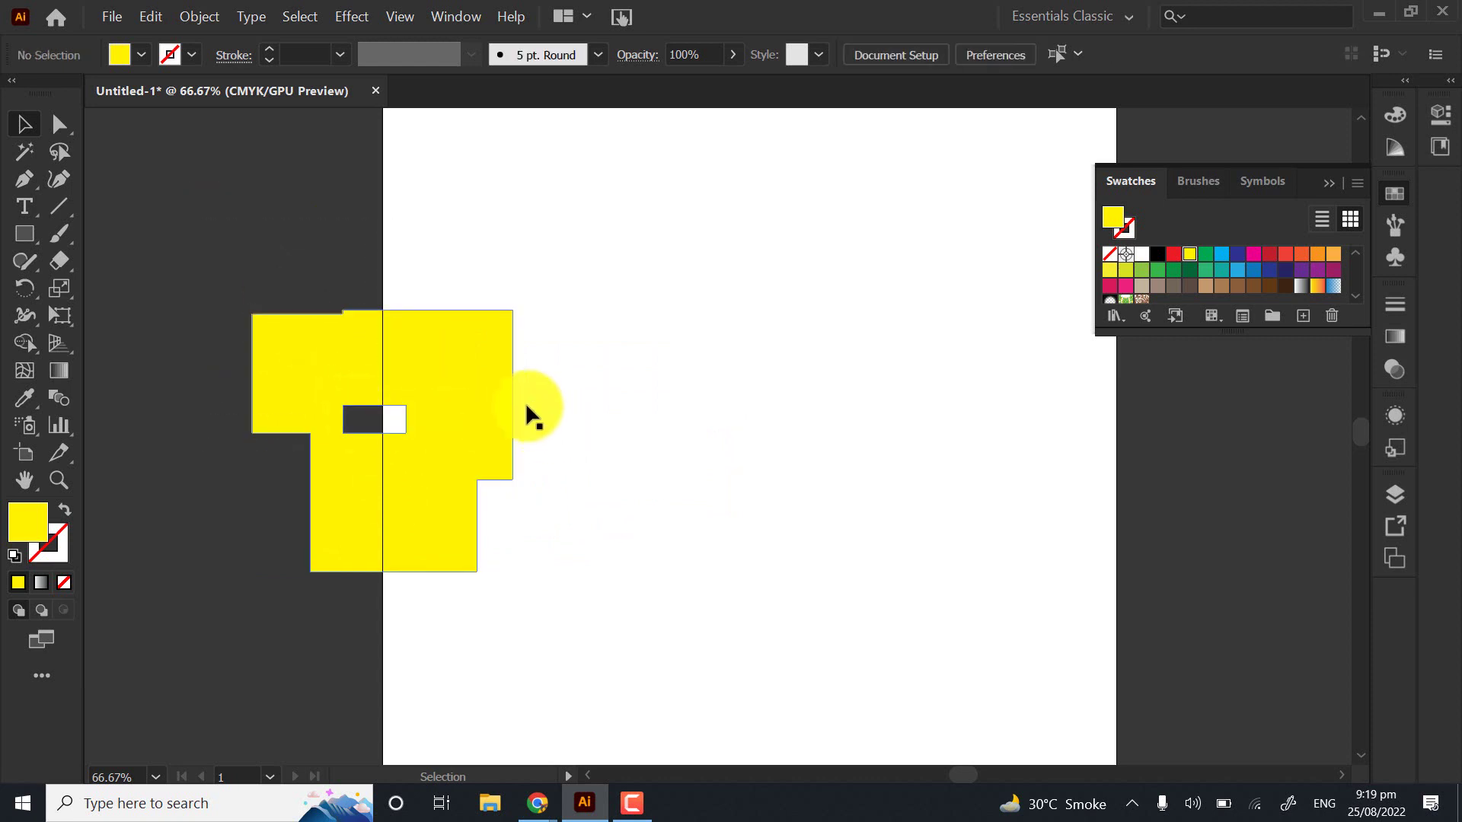
left_click_drag(546, 272, 395, 642)
key("Delete")
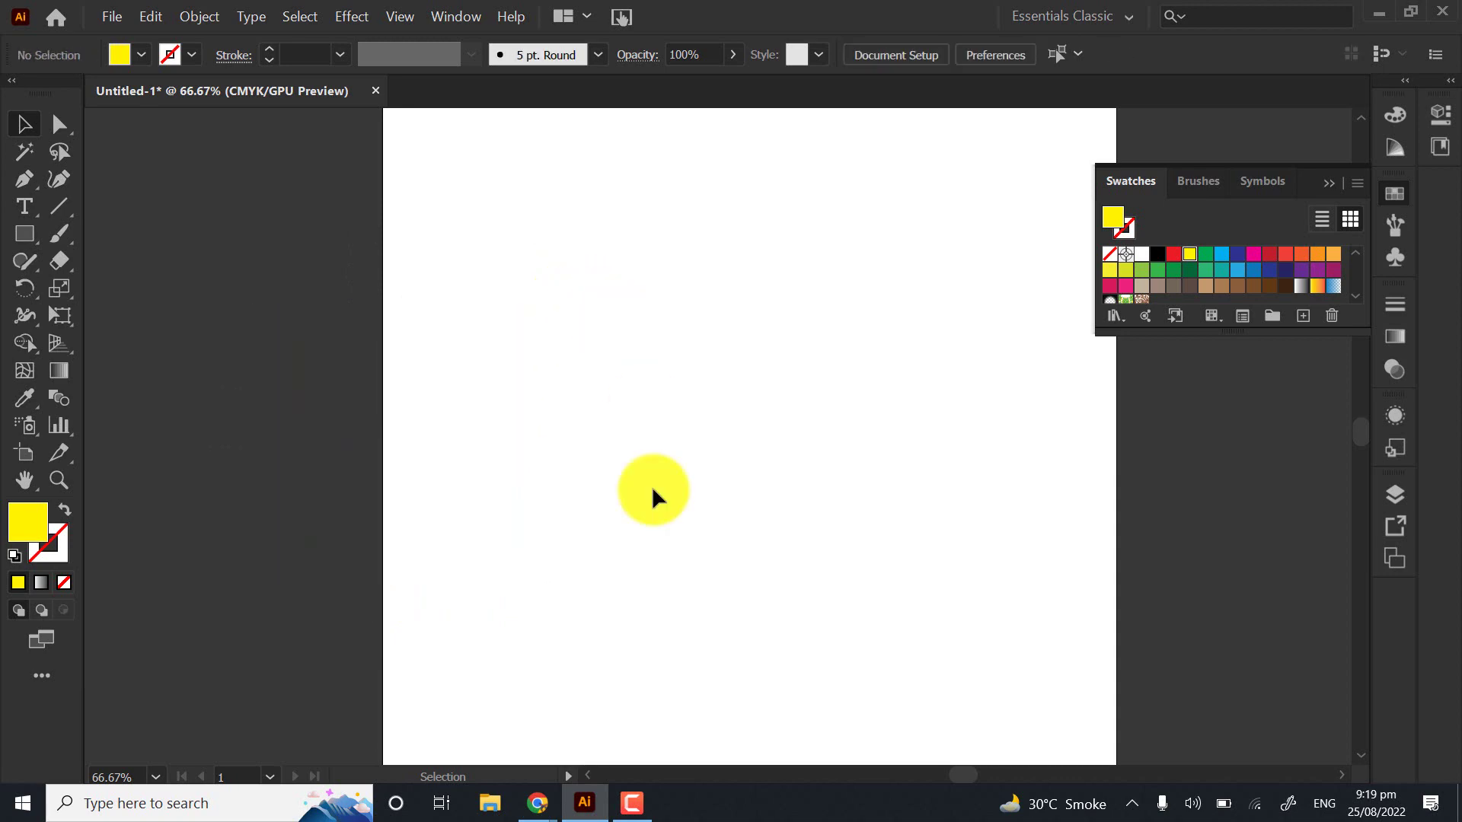
Switch to the Google Meet call in Chrome and read the in-call messages, highlighting the participant's question
mouse_move(558, 814)
left_click(446, 675)
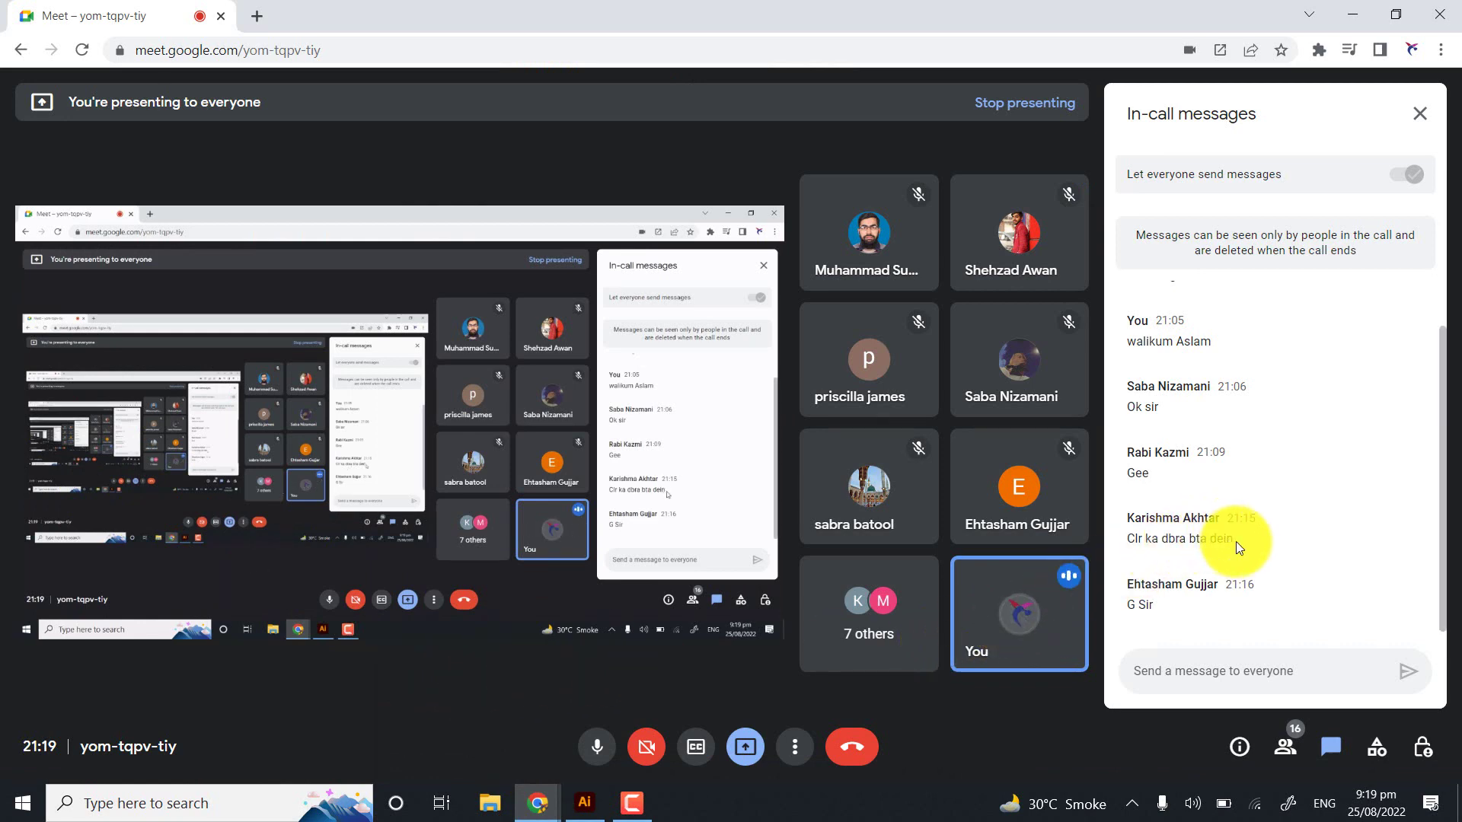
left_click_drag(1234, 541, 1099, 546)
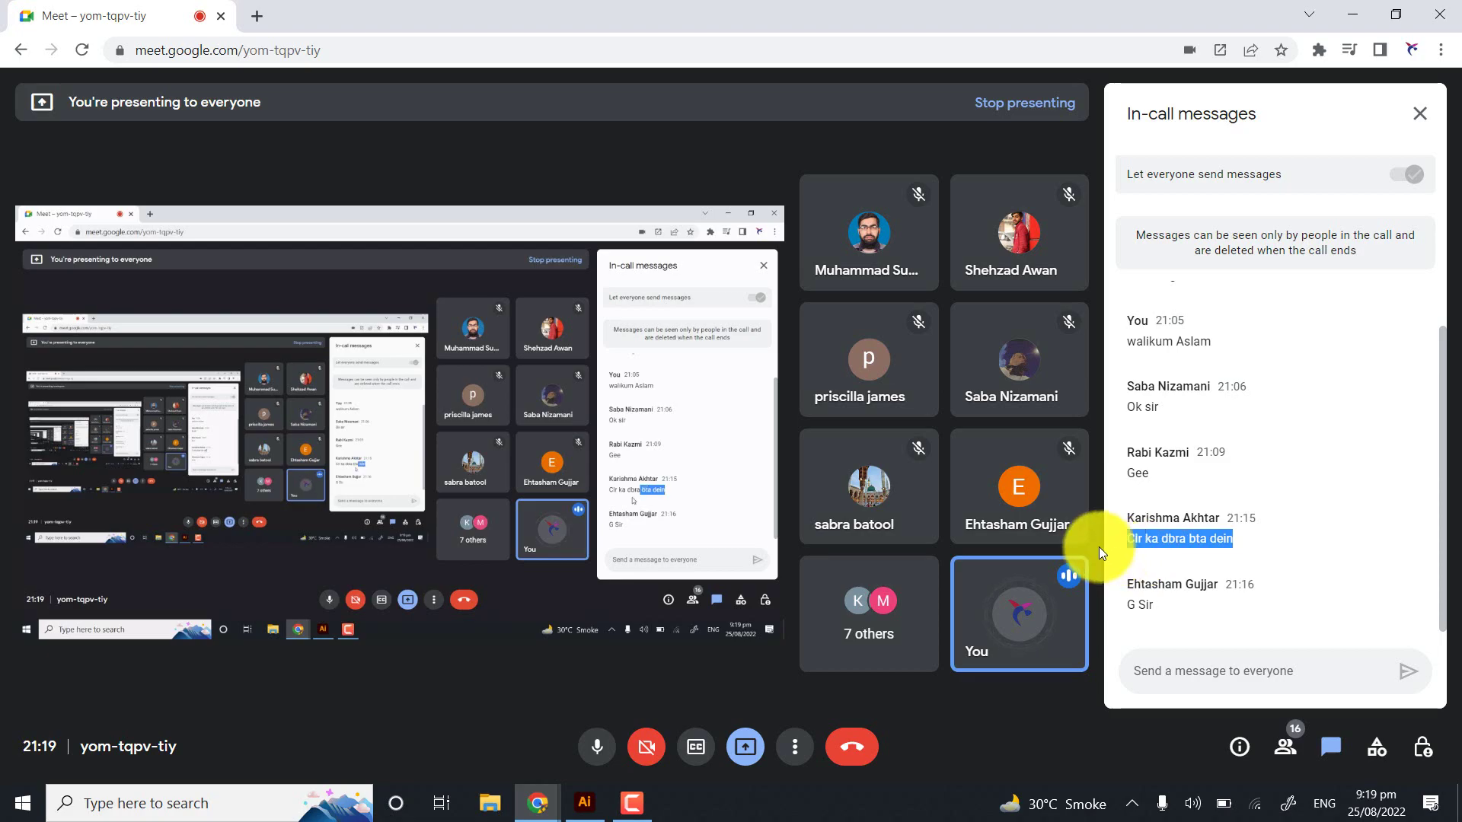
Return to Illustrator and draw three yellow rectangles: one about 57 by 53 mm, a larger one beside it, and a wide one overlapping the larger
left_click(584, 802)
left_click(26, 230)
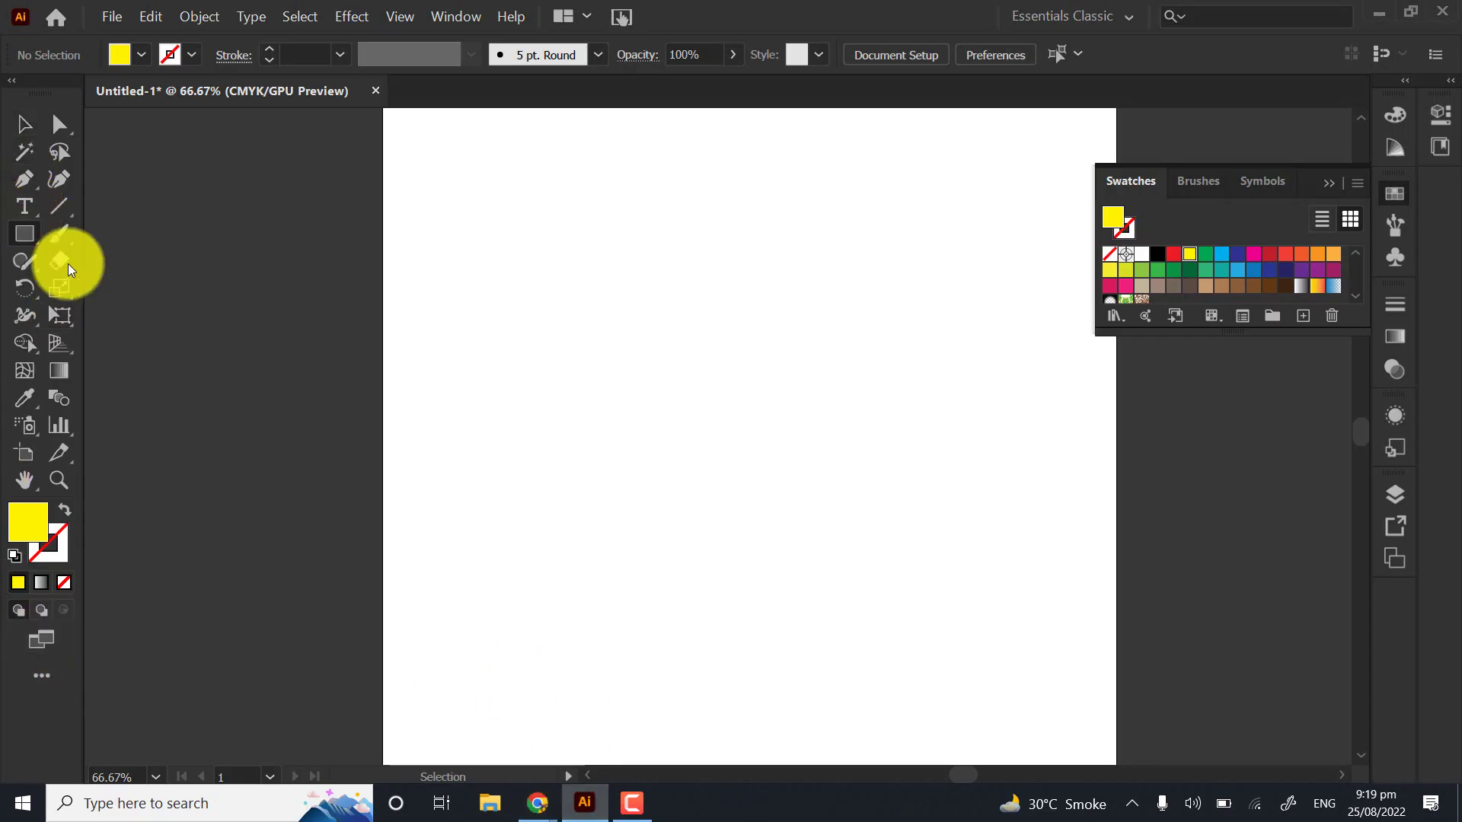
left_click_drag(453, 266, 654, 449)
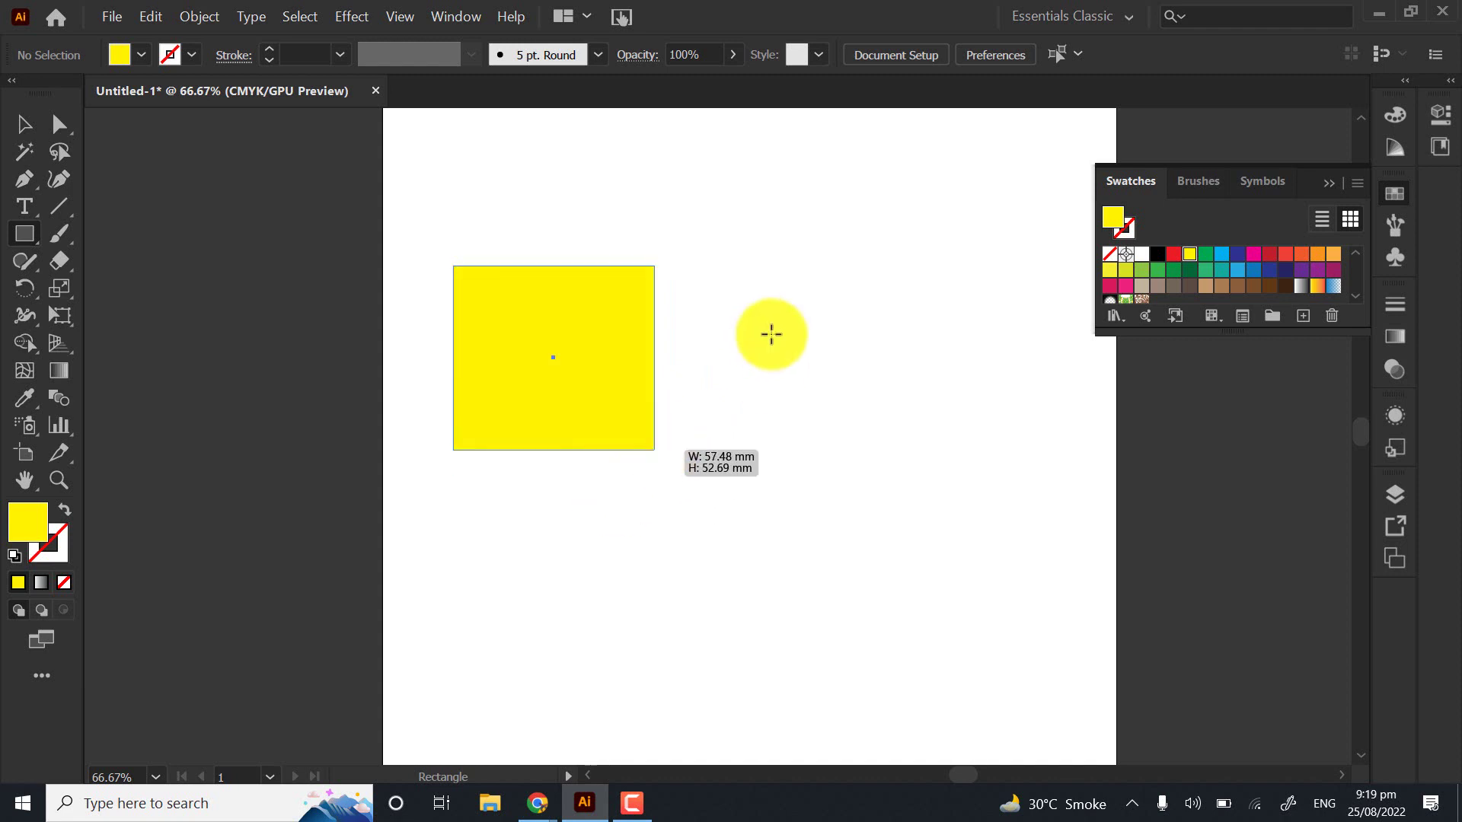
left_click_drag(700, 252, 975, 455)
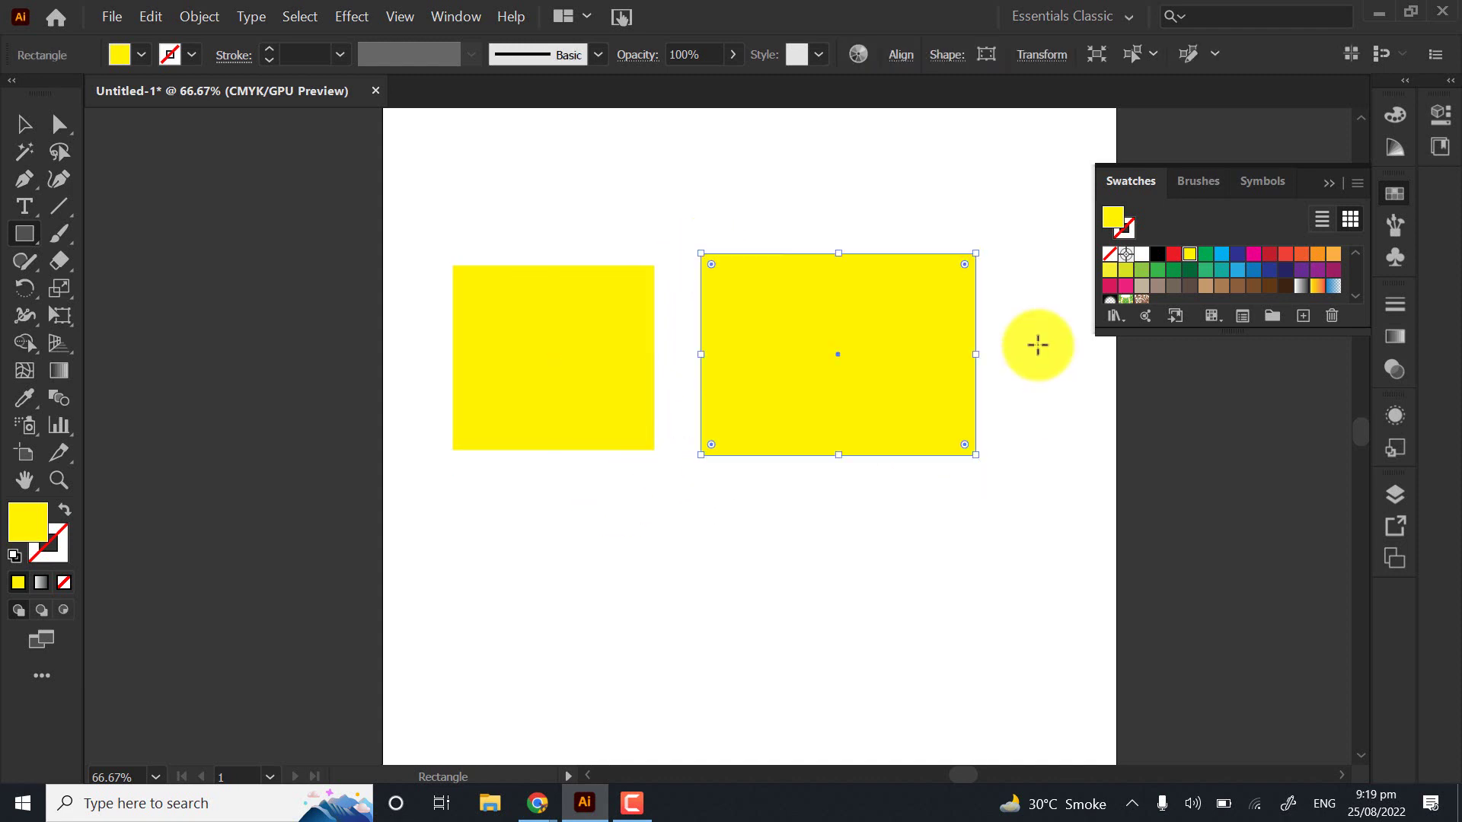
left_click_drag(1066, 314, 774, 421)
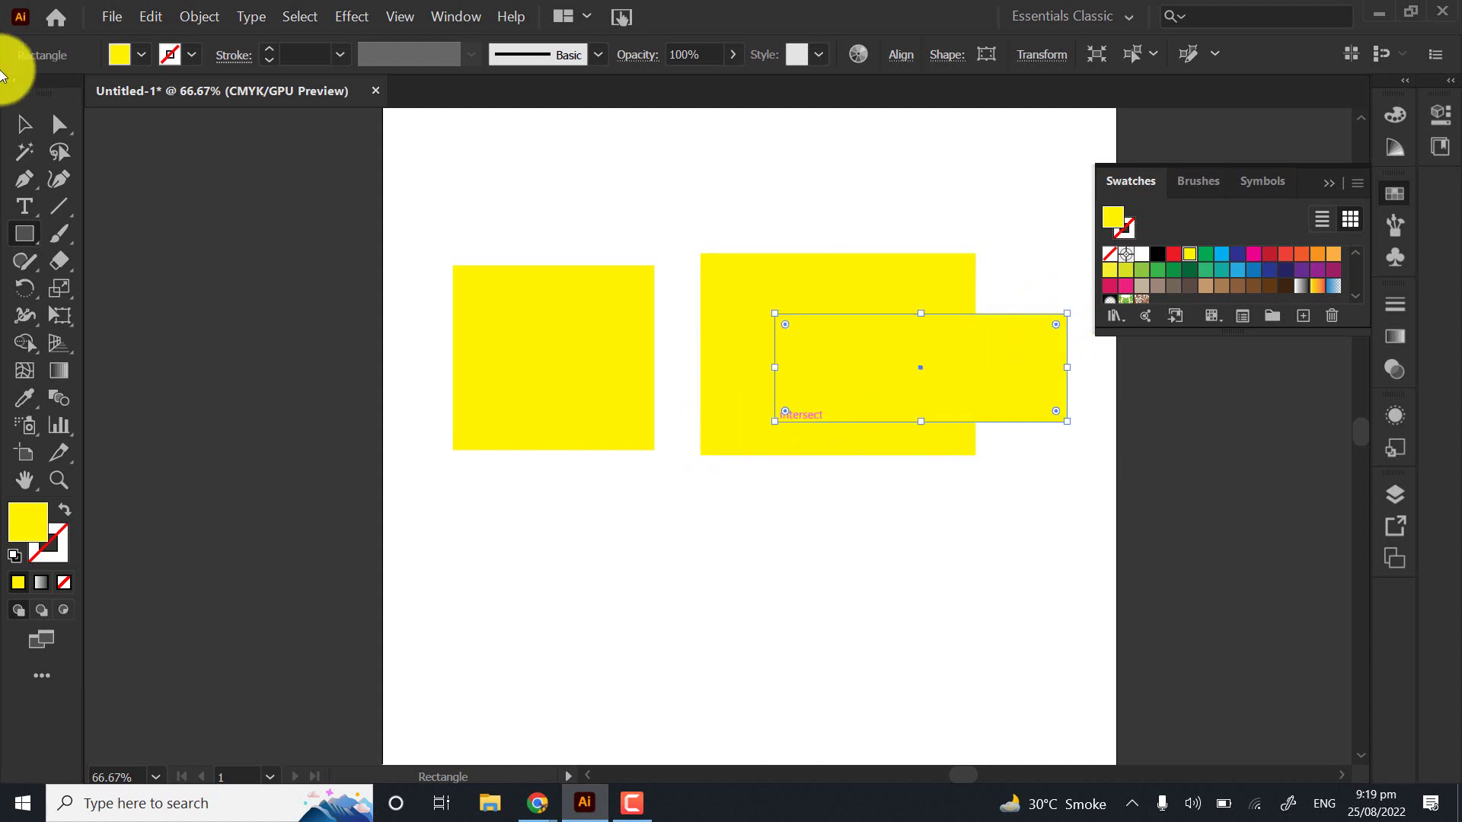
Move the smaller square-like rectangle and the large rectangle so that all three rectangles overlap each other
left_click(26, 124)
left_click(708, 415)
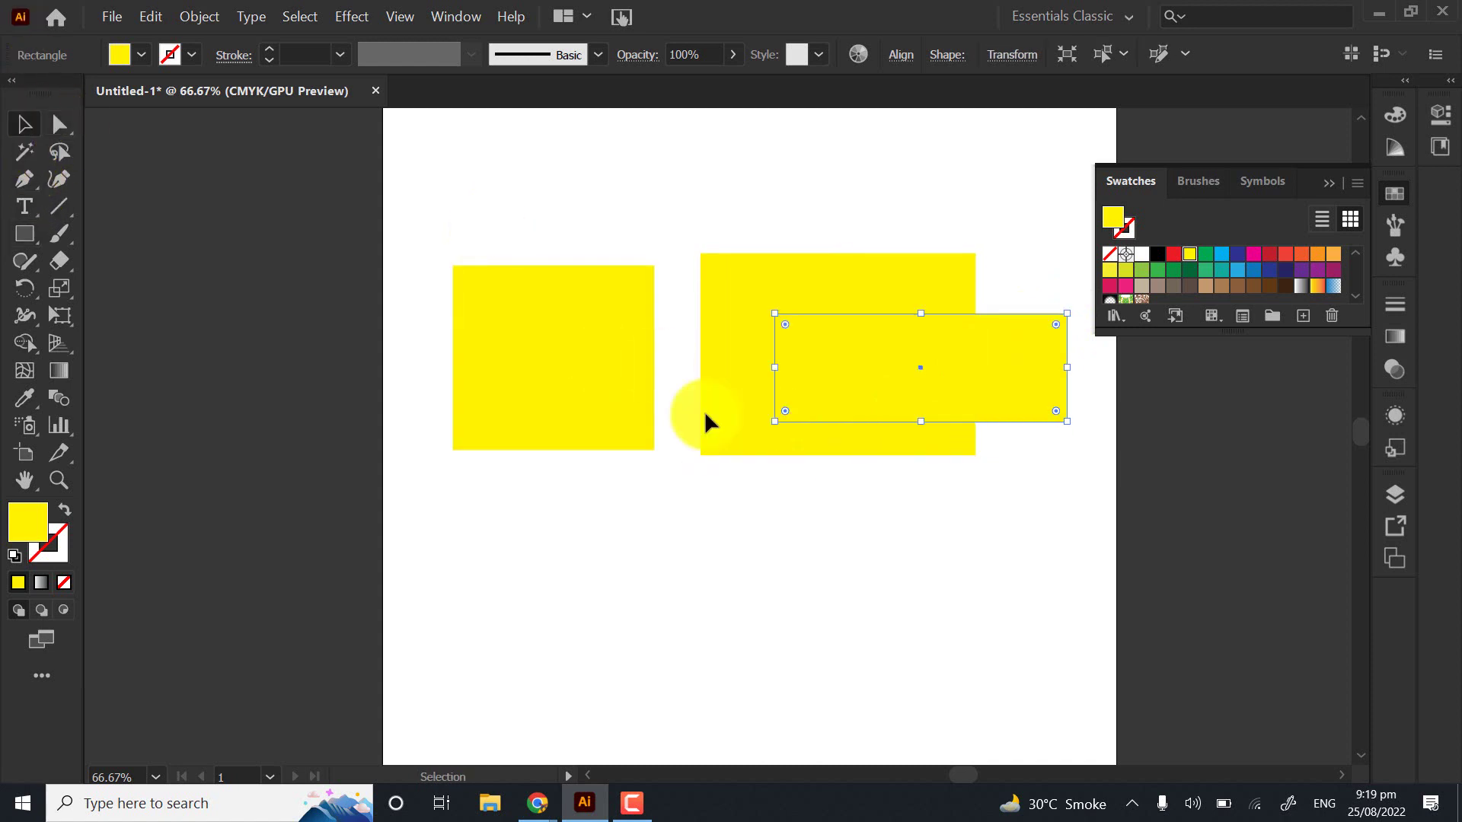
left_click(660, 568)
left_click_drag(816, 367, 824, 363)
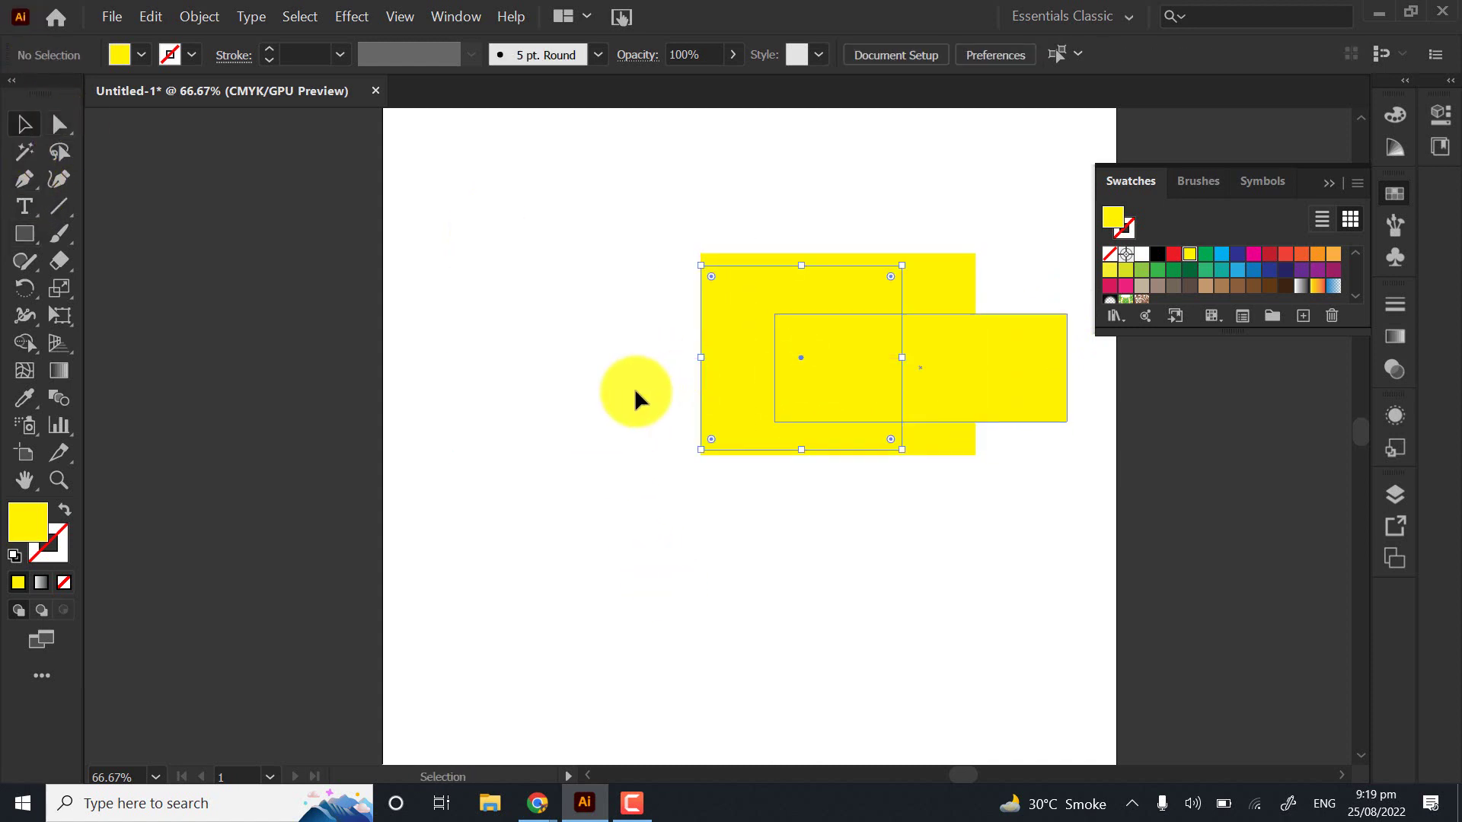
left_click_drag(737, 343, 627, 352)
Fill the large overlapping rectangle with red
left_click_drag(648, 185, 1000, 638)
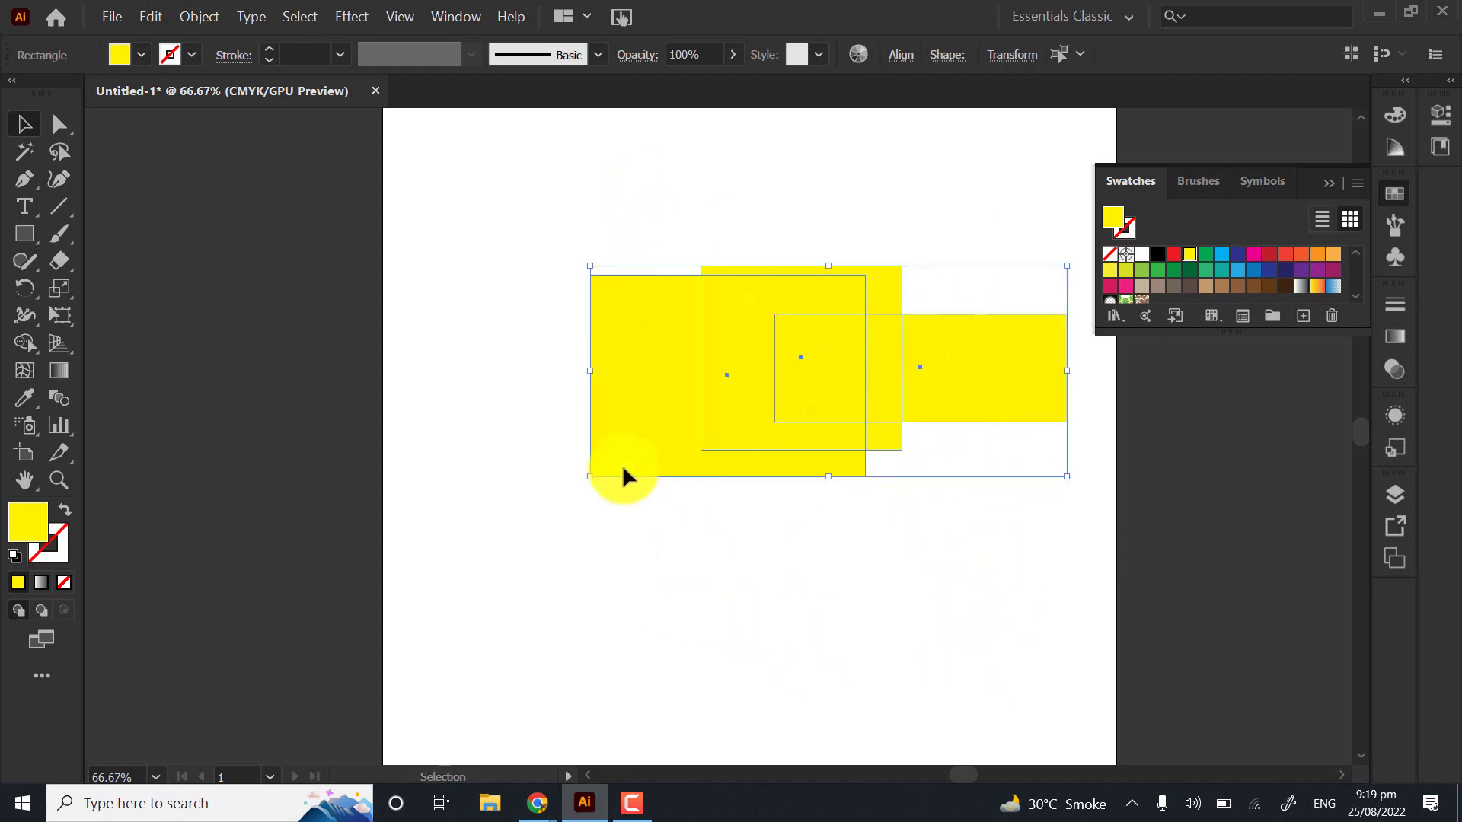
left_click(448, 395)
left_click(1173, 253)
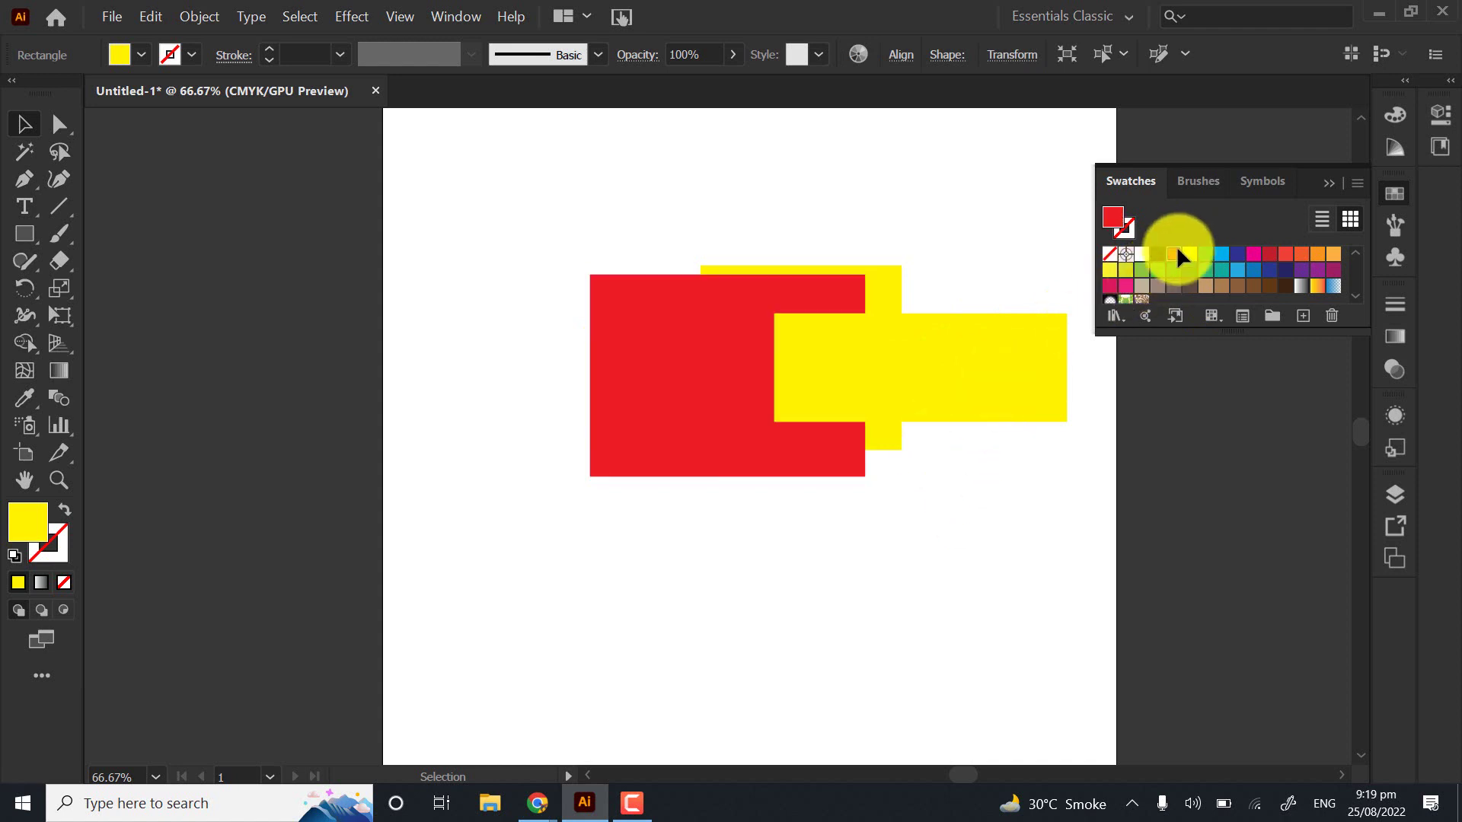
Fill the wide overlapping rectangle with light blue
left_click(1222, 253)
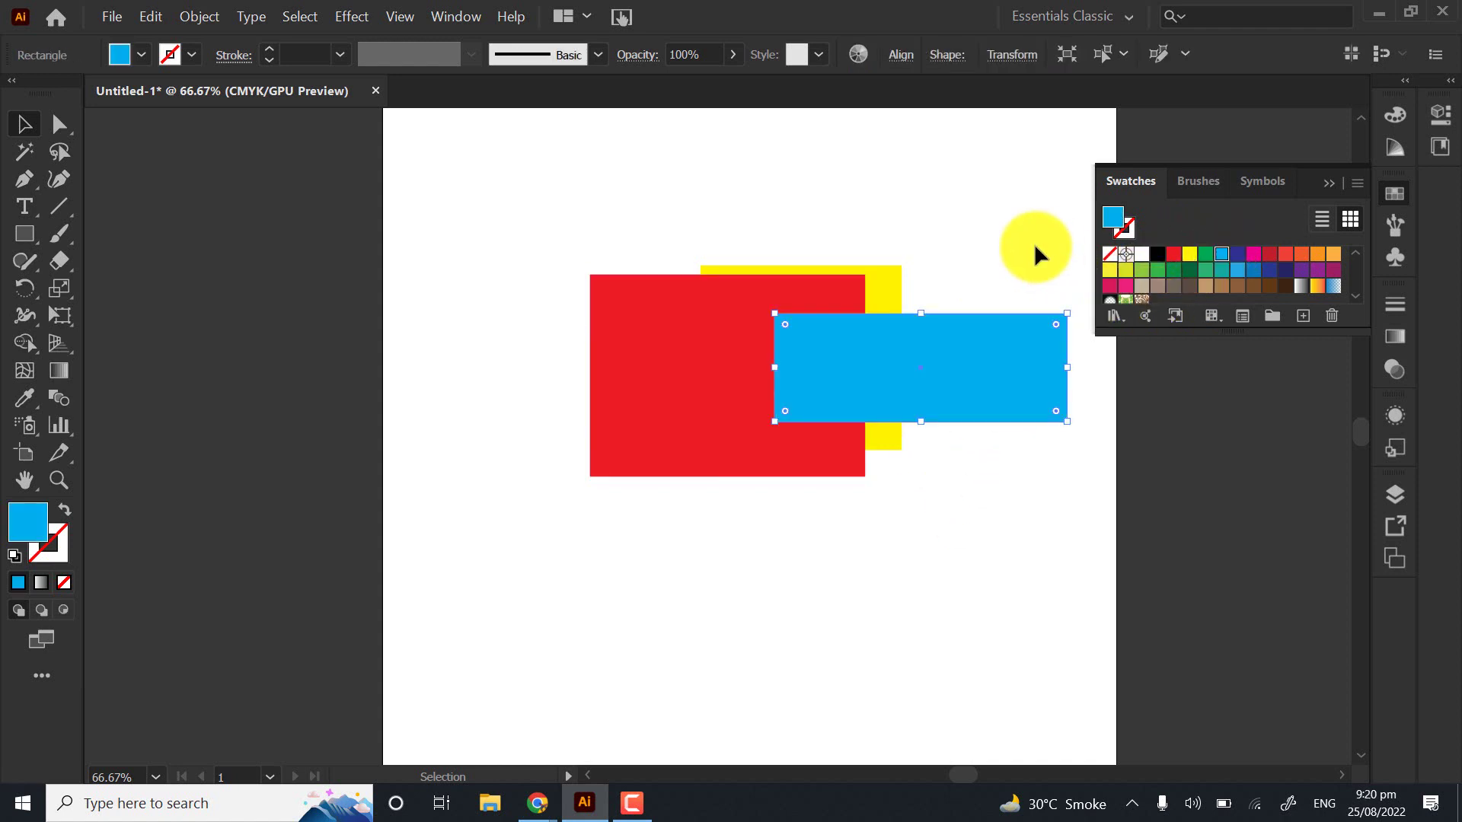
Merge all three rectangles into one light blue shape with the Shape Builder tool, and undo the merge
left_click_drag(1034, 244, 625, 546)
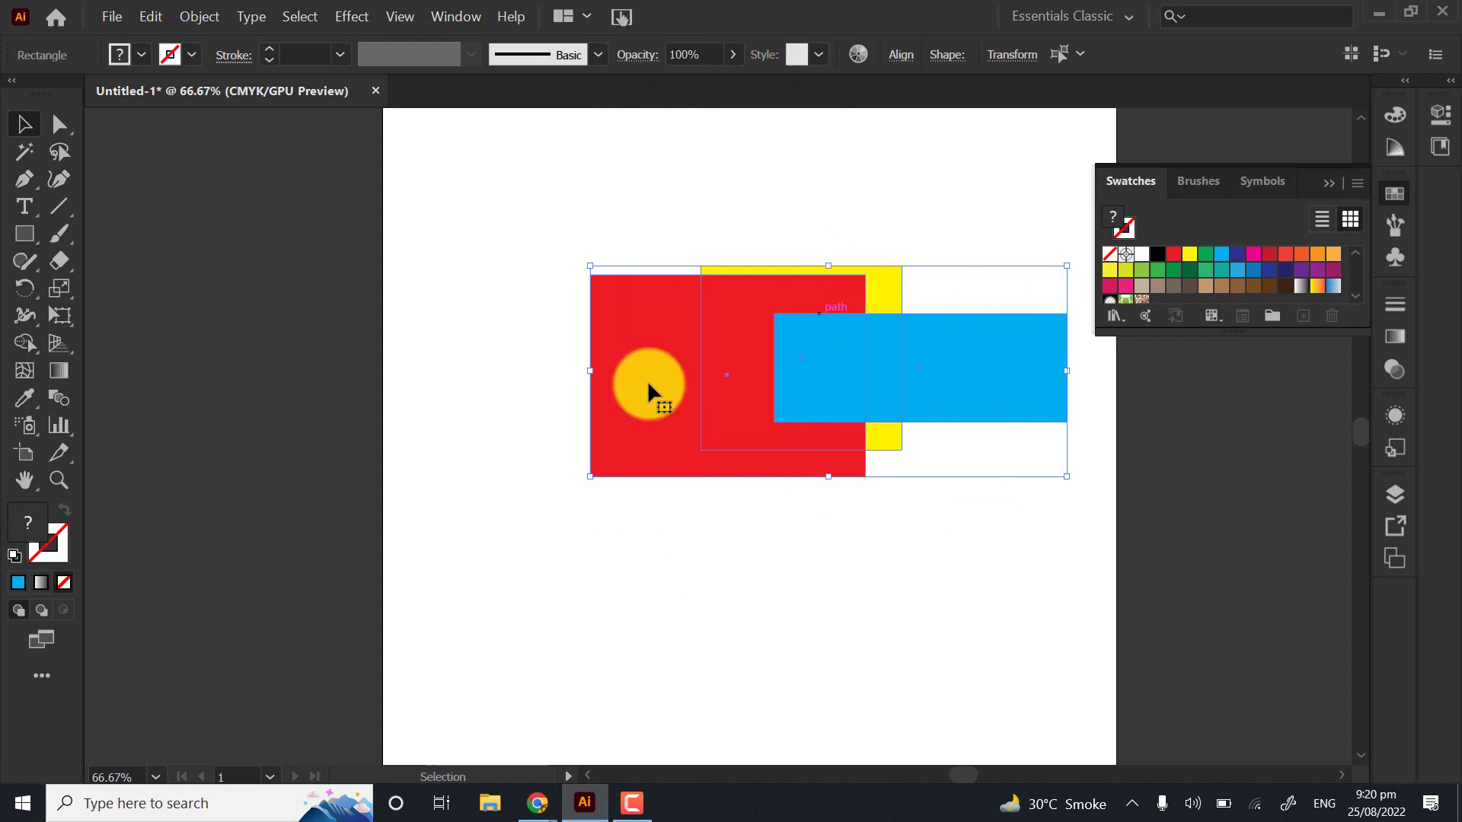
left_click(24, 343)
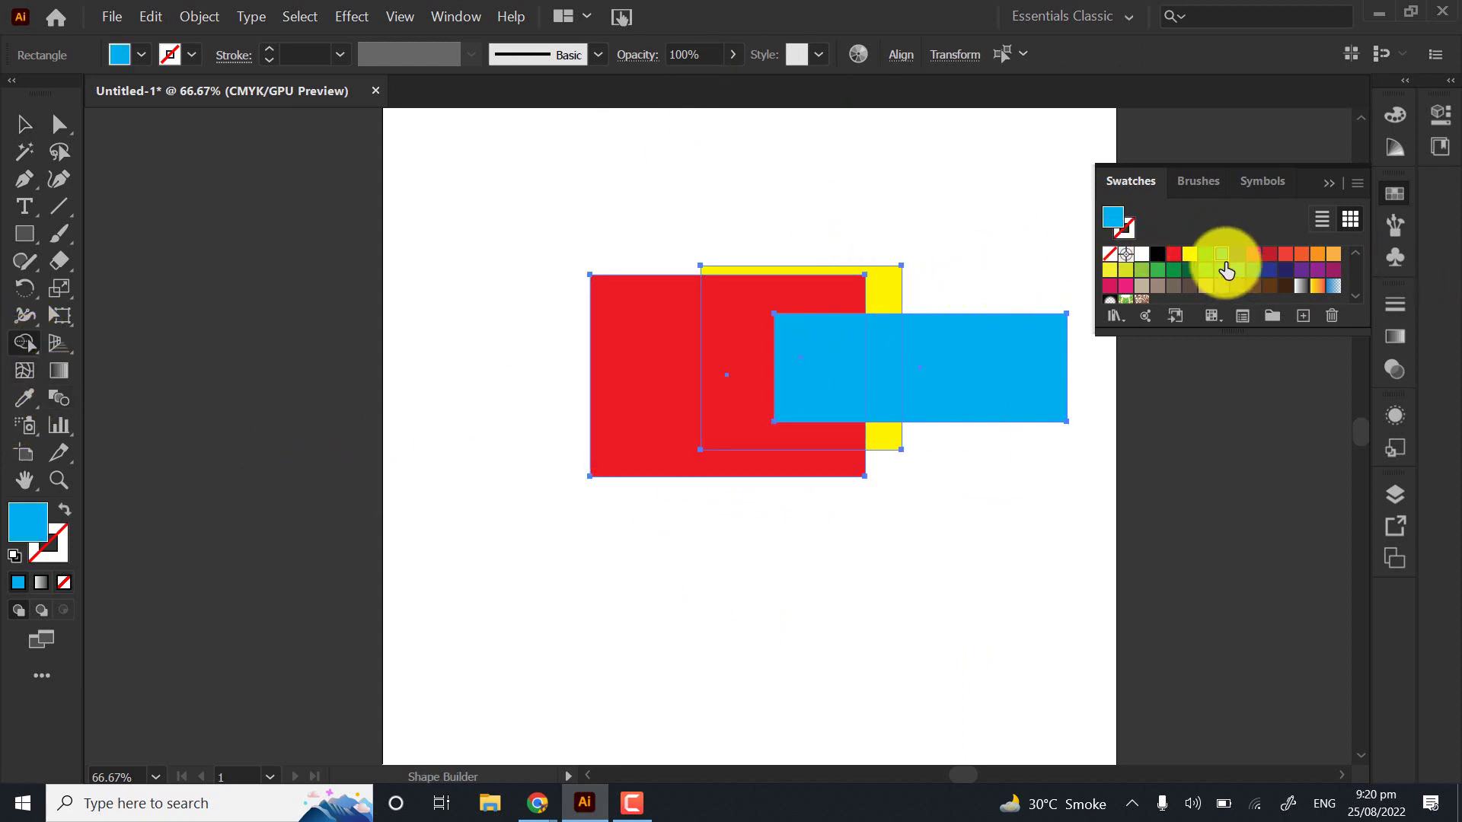
mouse_move(625, 371)
left_mouse_down()
mouse_move(982, 386)
mouse_move(866, 276)
mouse_move(769, 367)
left_mouse_up()
left_click_drag(890, 464, 883, 510)
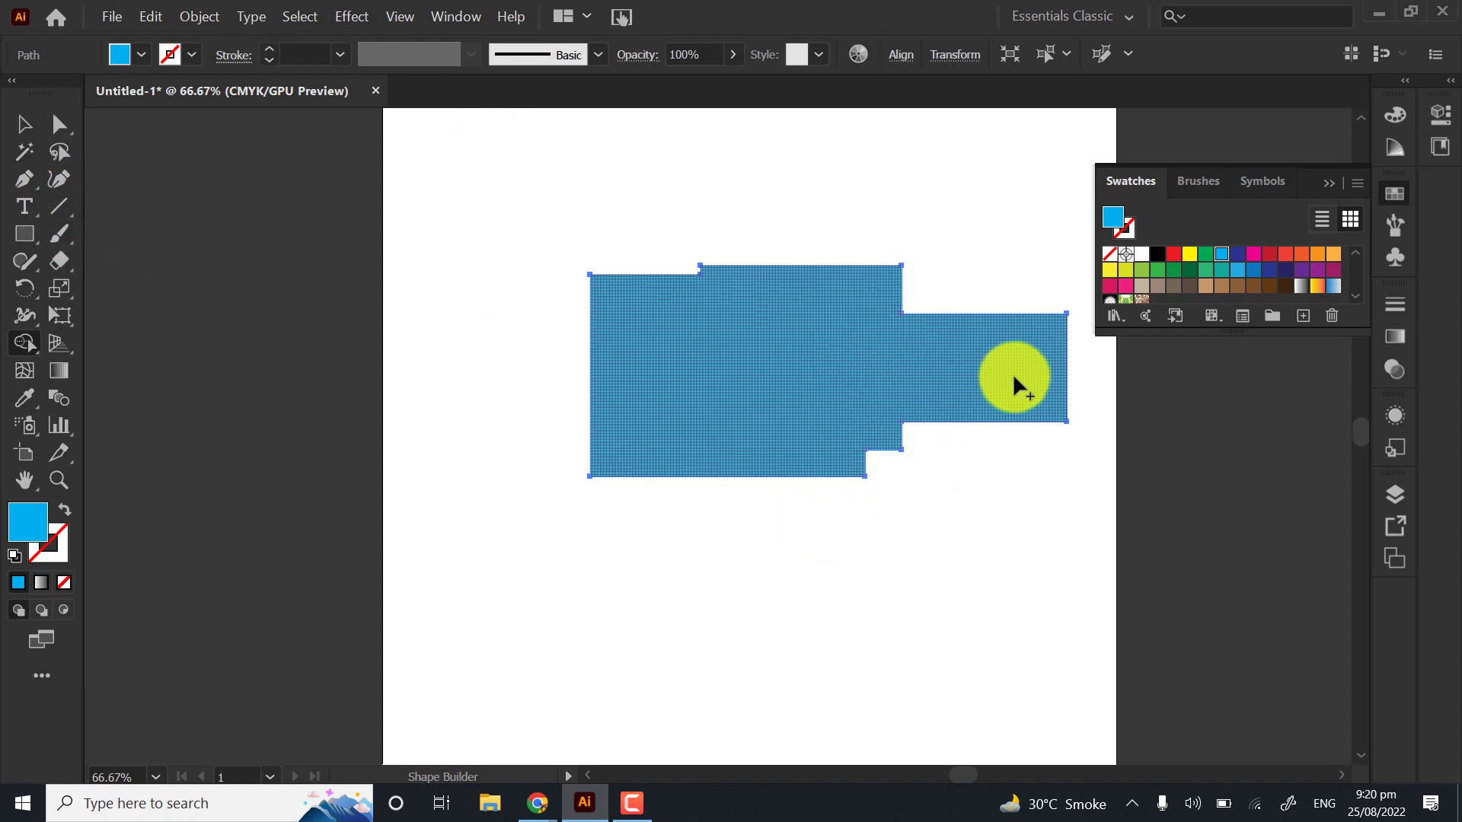
left_click_drag(1013, 373, 1013, 373)
left_click(24, 123)
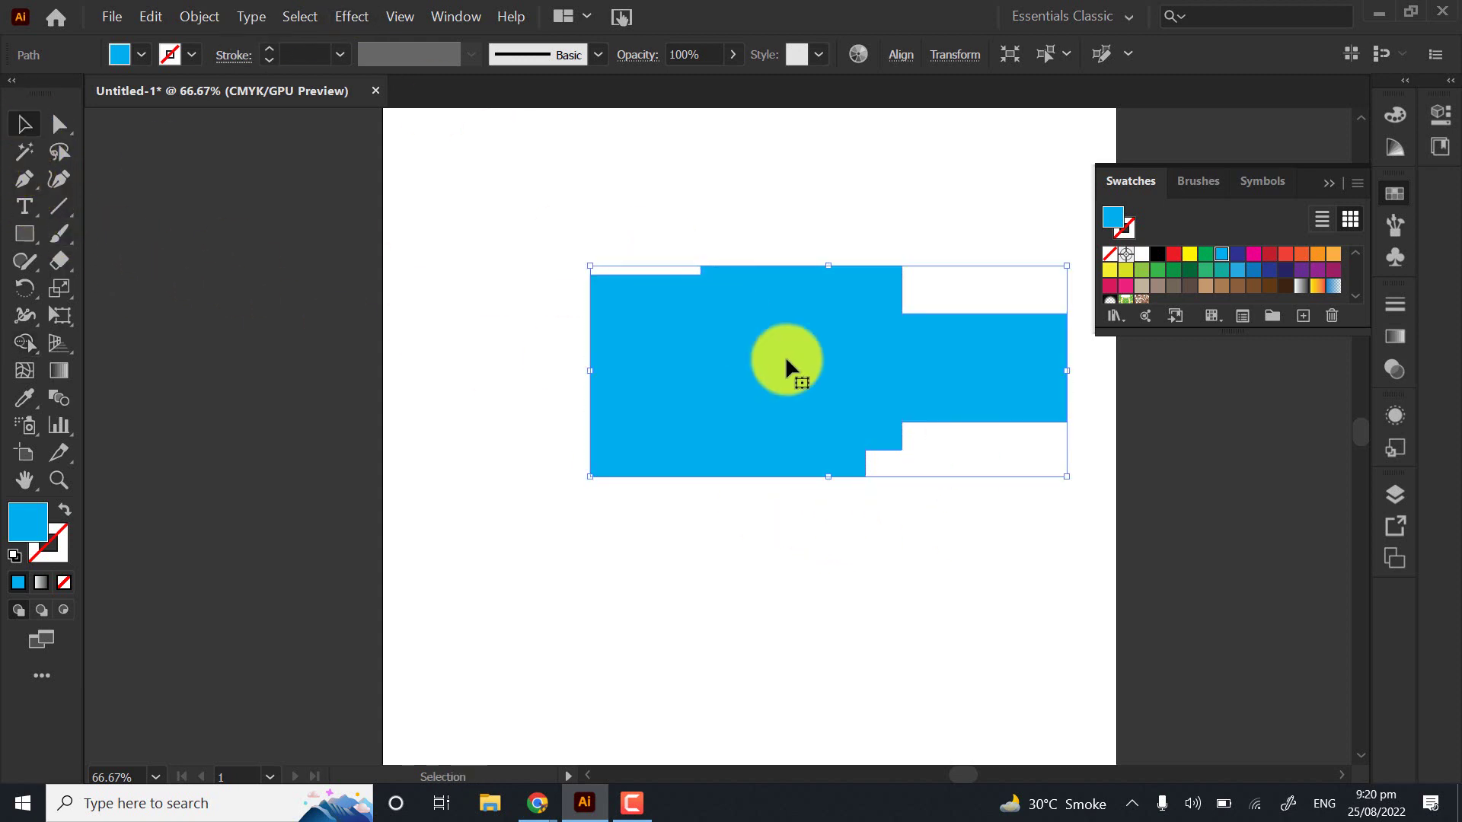
key("ctrl+z")
key("ctrl+z")
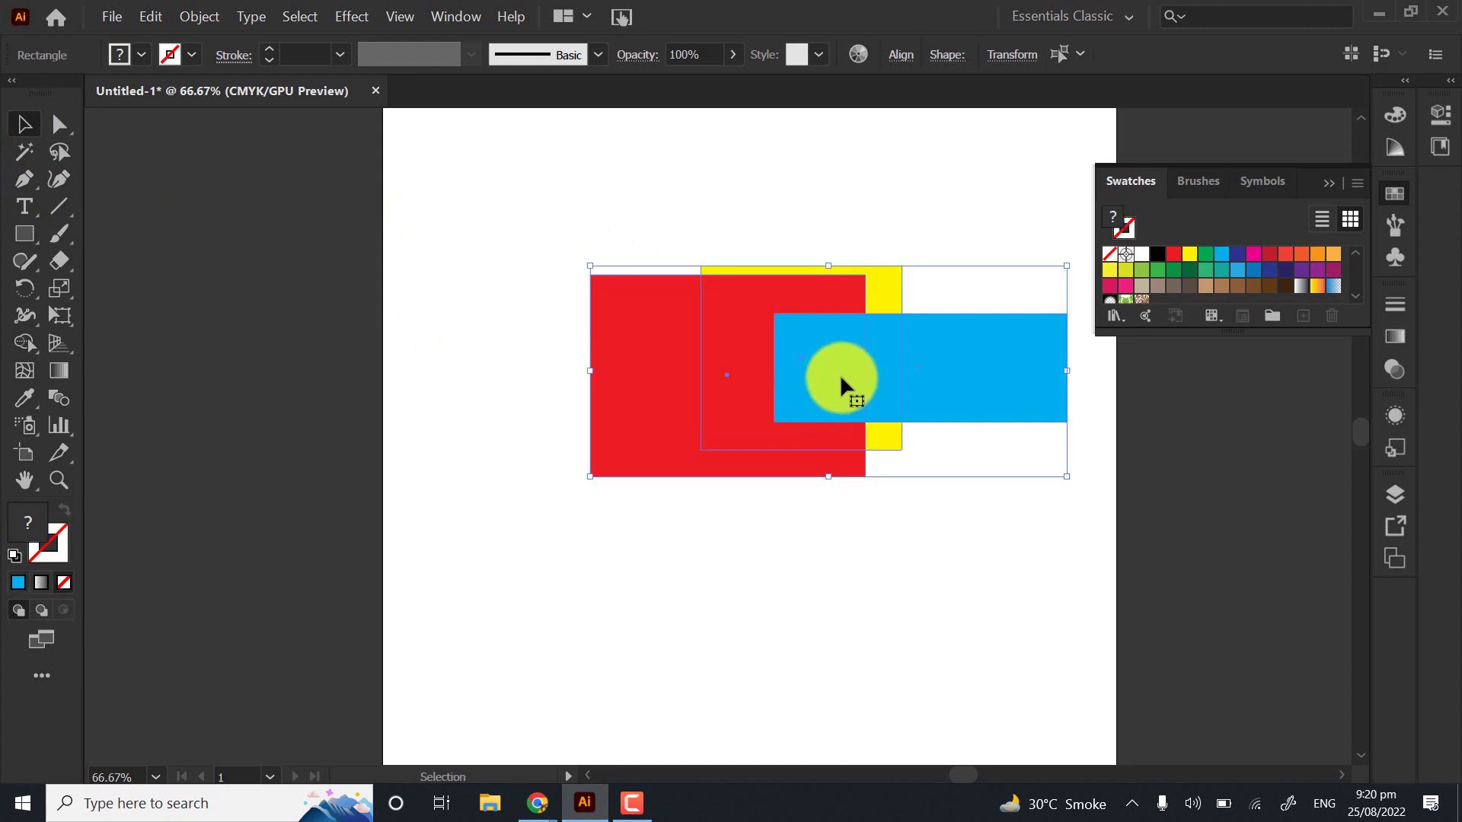
Set the fill to light orange and merge all three overlapping rectangles into one shape with the Shape Builder tool
left_click(583, 227)
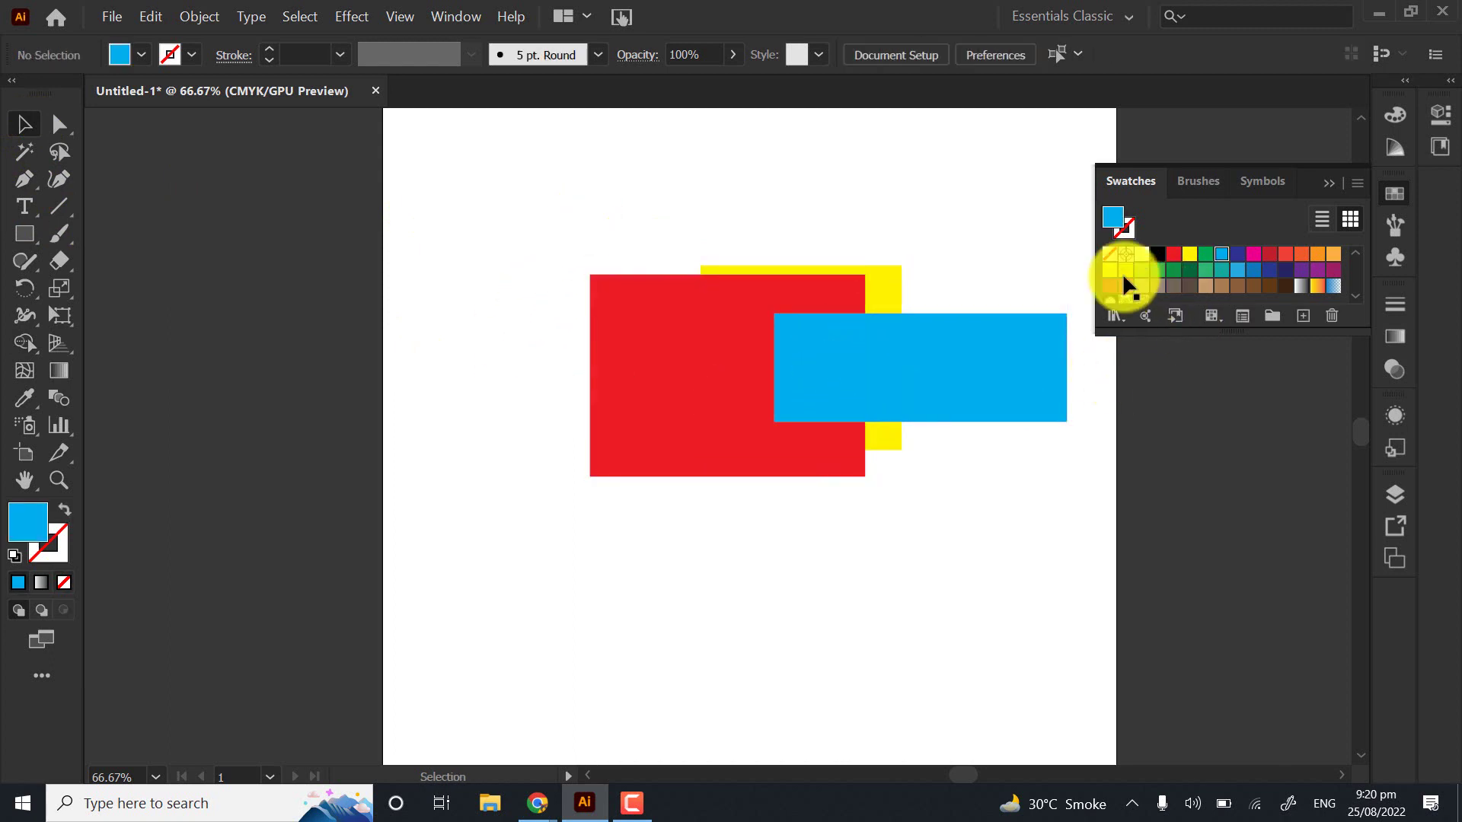
left_click(1333, 253)
left_click_drag(564, 198, 912, 536)
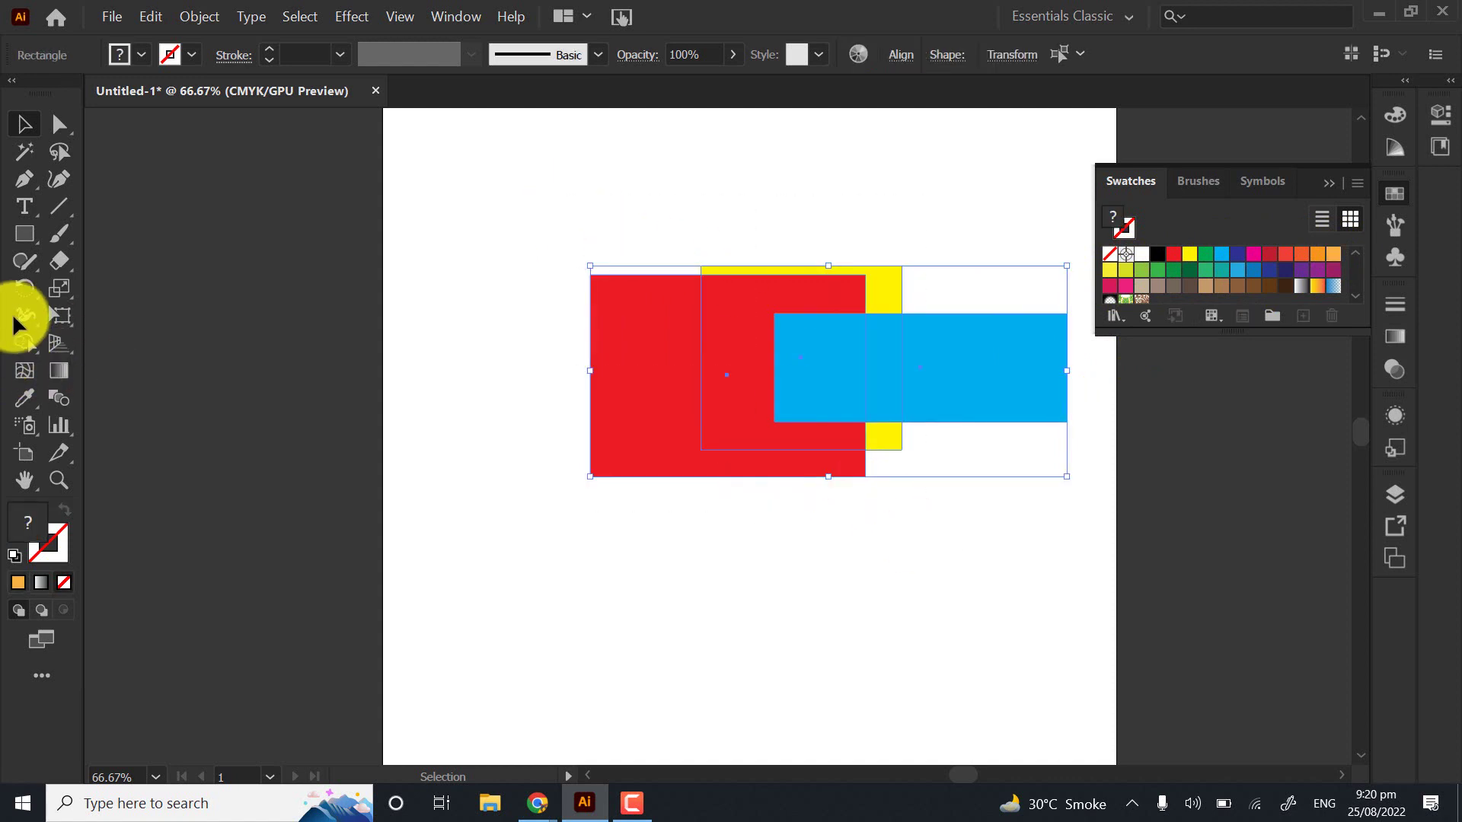
key("shift+m")
mouse_move(655, 350)
left_mouse_down()
mouse_move(815, 258)
mouse_move(903, 391)
mouse_move(988, 385)
mouse_move(662, 353)
left_mouse_up()
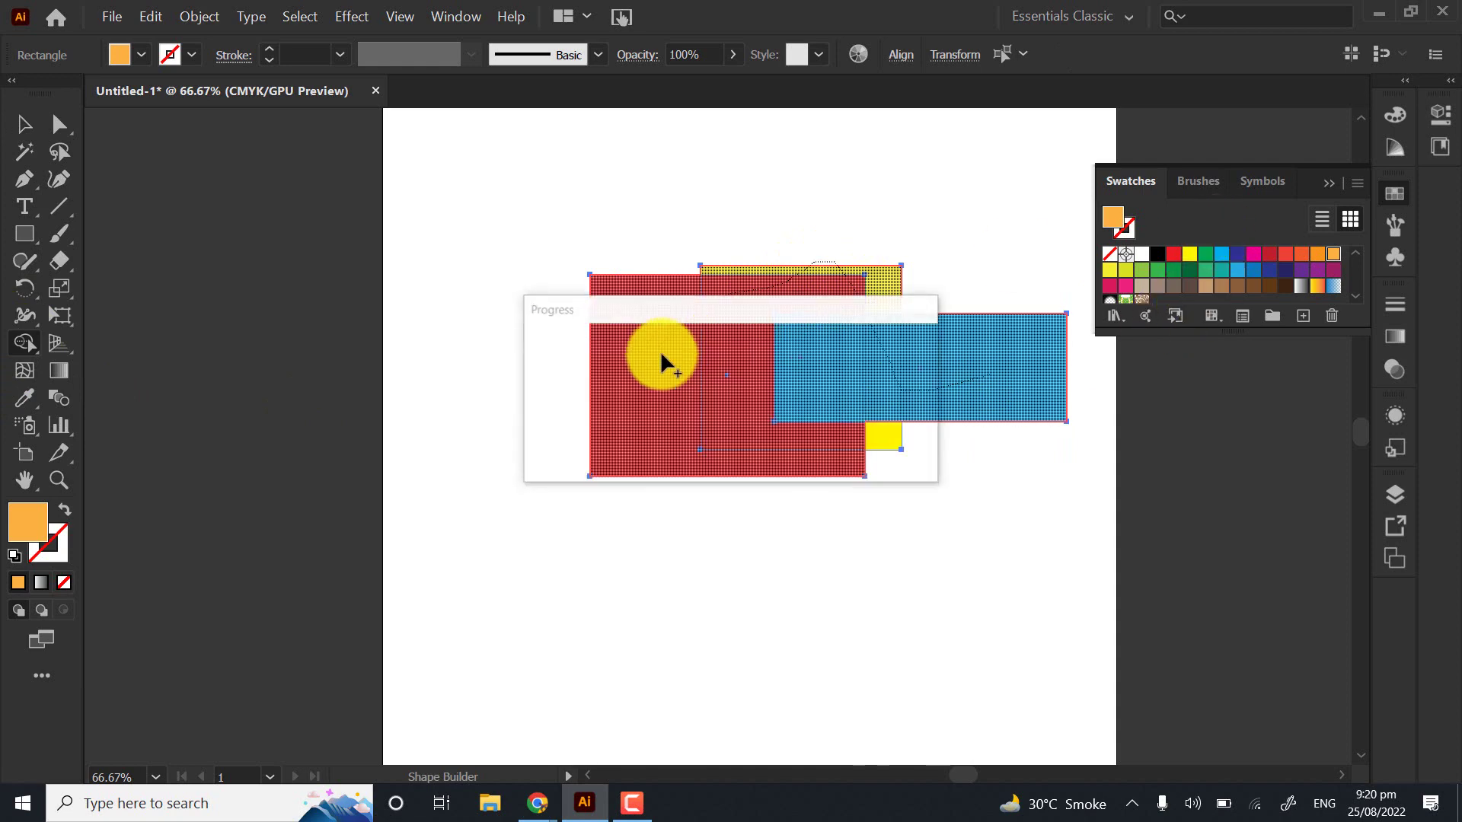
left_click(883, 440, "alt")
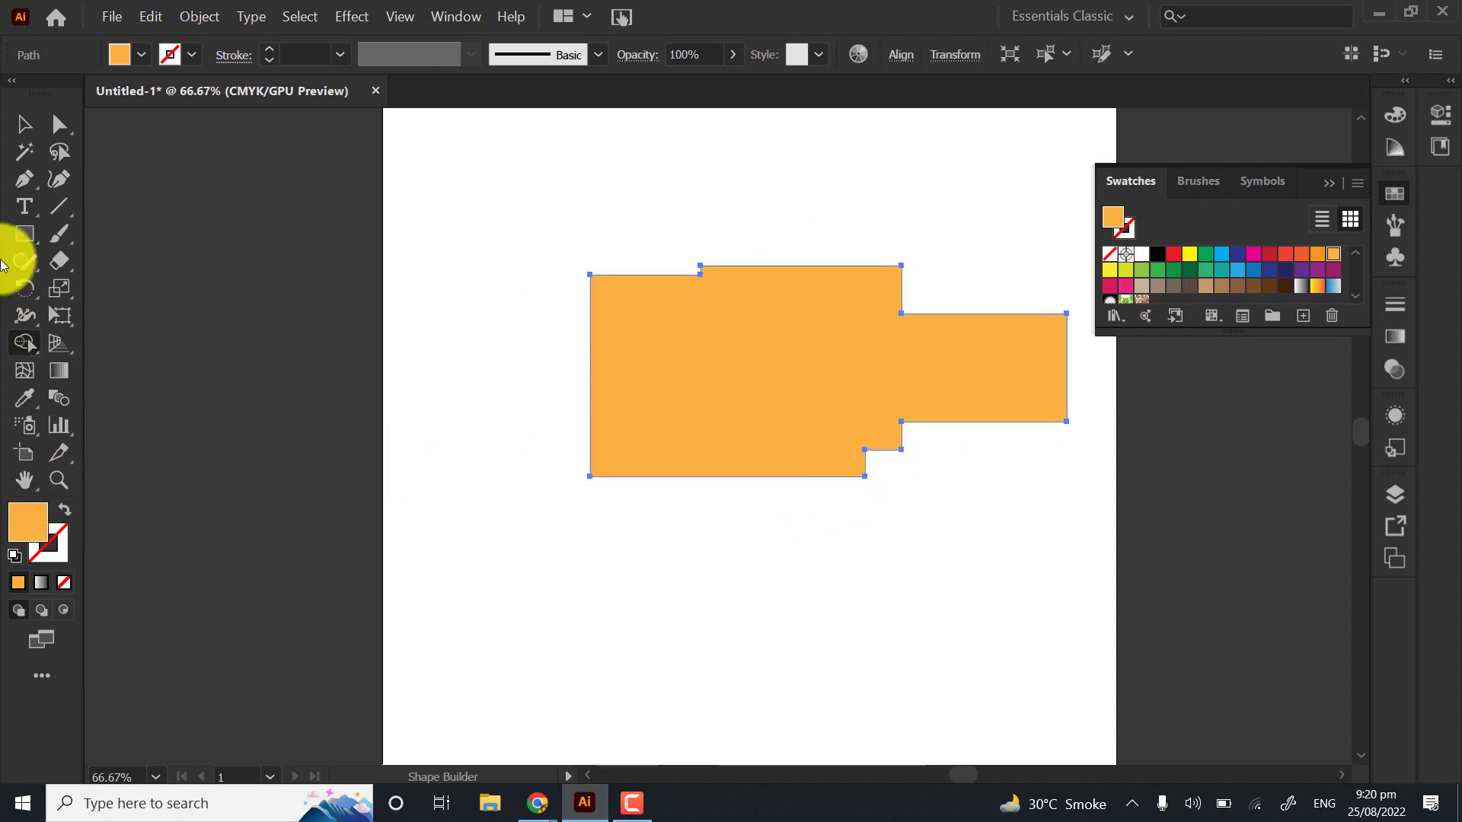
Delete the merged orange shape from the artboard
left_click(23, 124)
left_click_drag(423, 243, 783, 605)
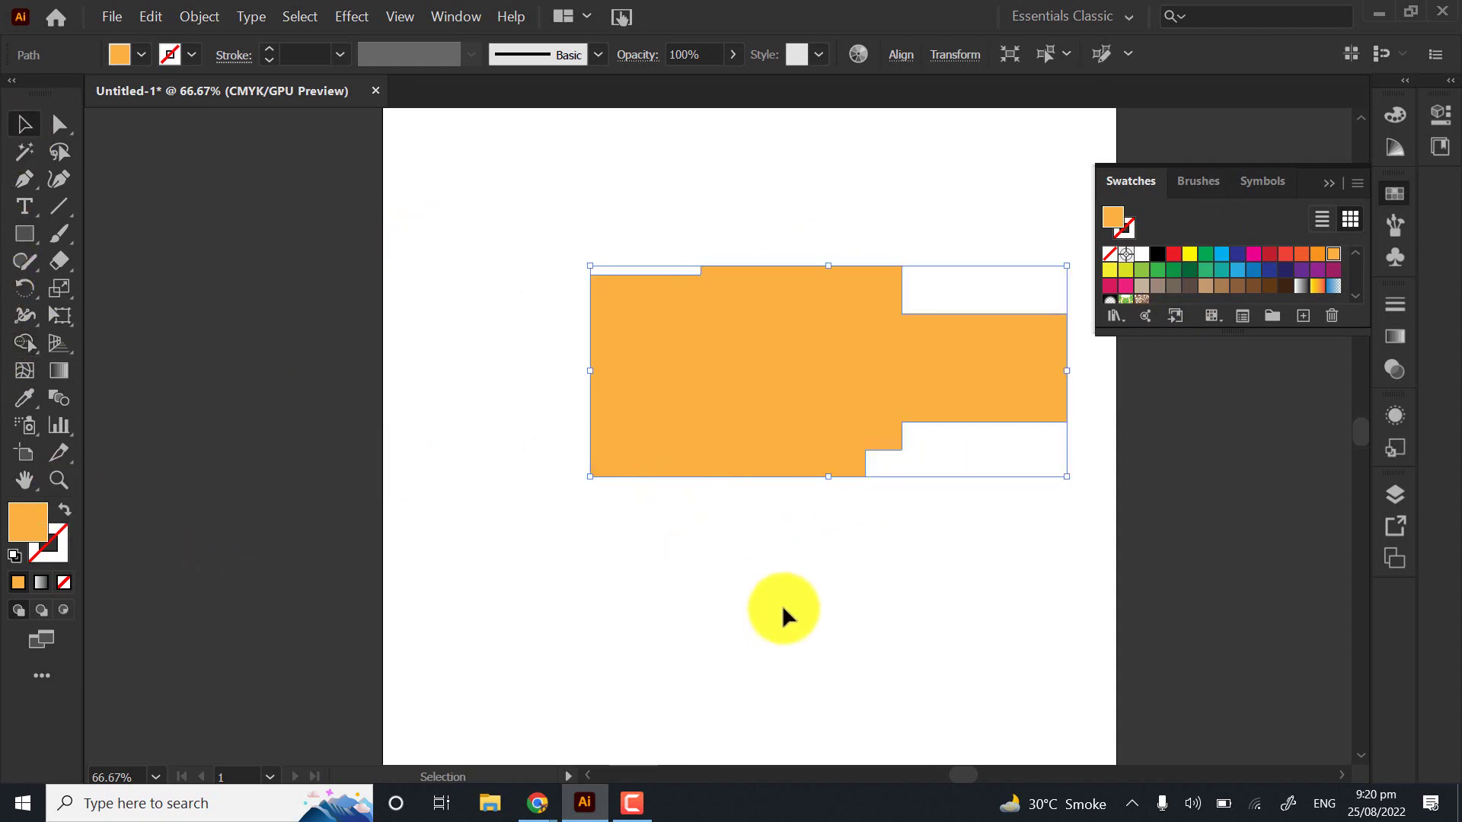
key("Delete")
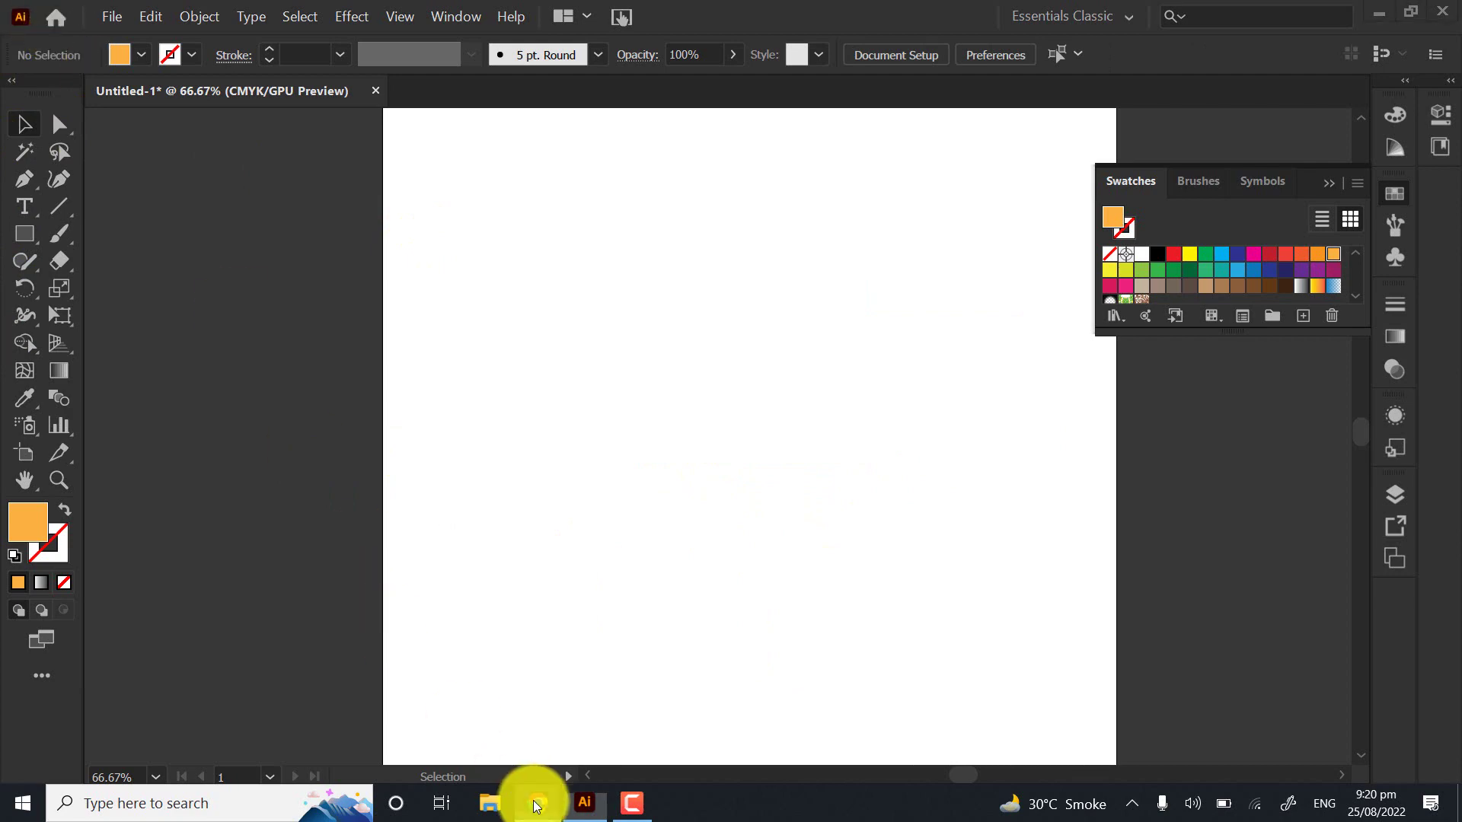
Switch to the Google Meet call in Chrome to check the in-call messages, and return to Illustrator
mouse_move(538, 803)
left_click(489, 724)
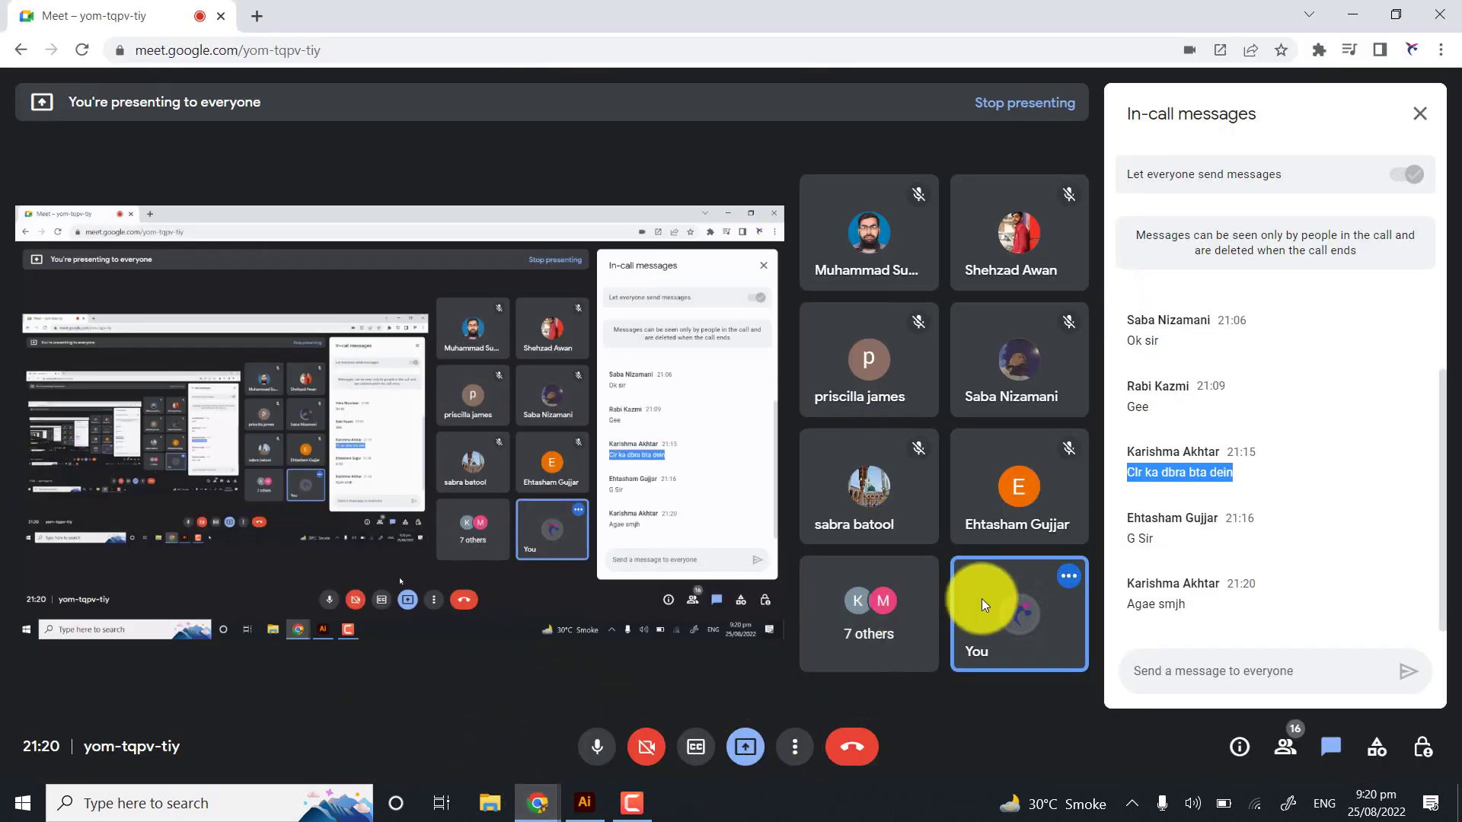
left_click(582, 800)
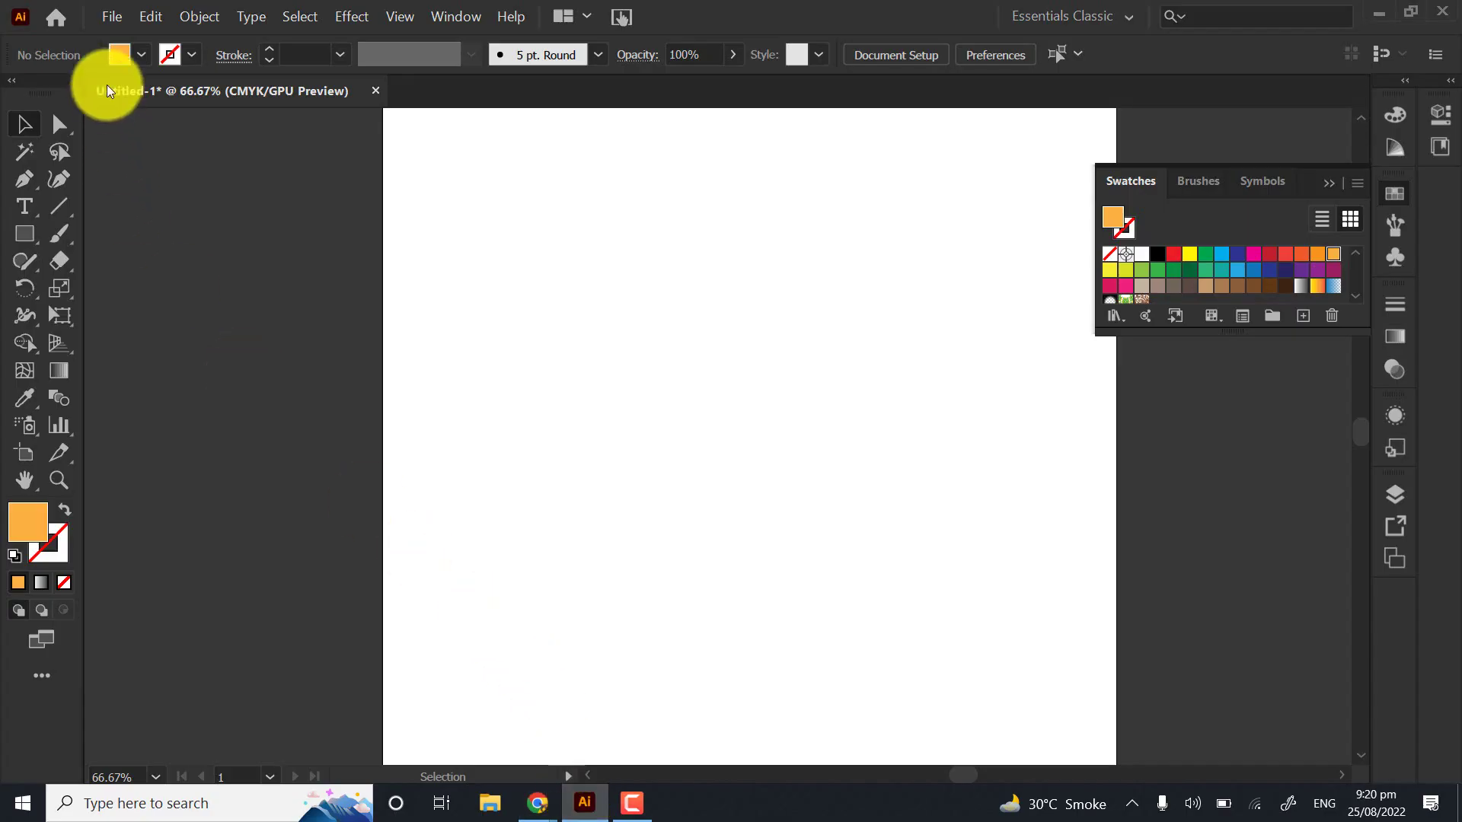
Place tattoo image 2 from the folder E:\tut\Vector tracing complte course\Basics onto the artboard
left_click(111, 19)
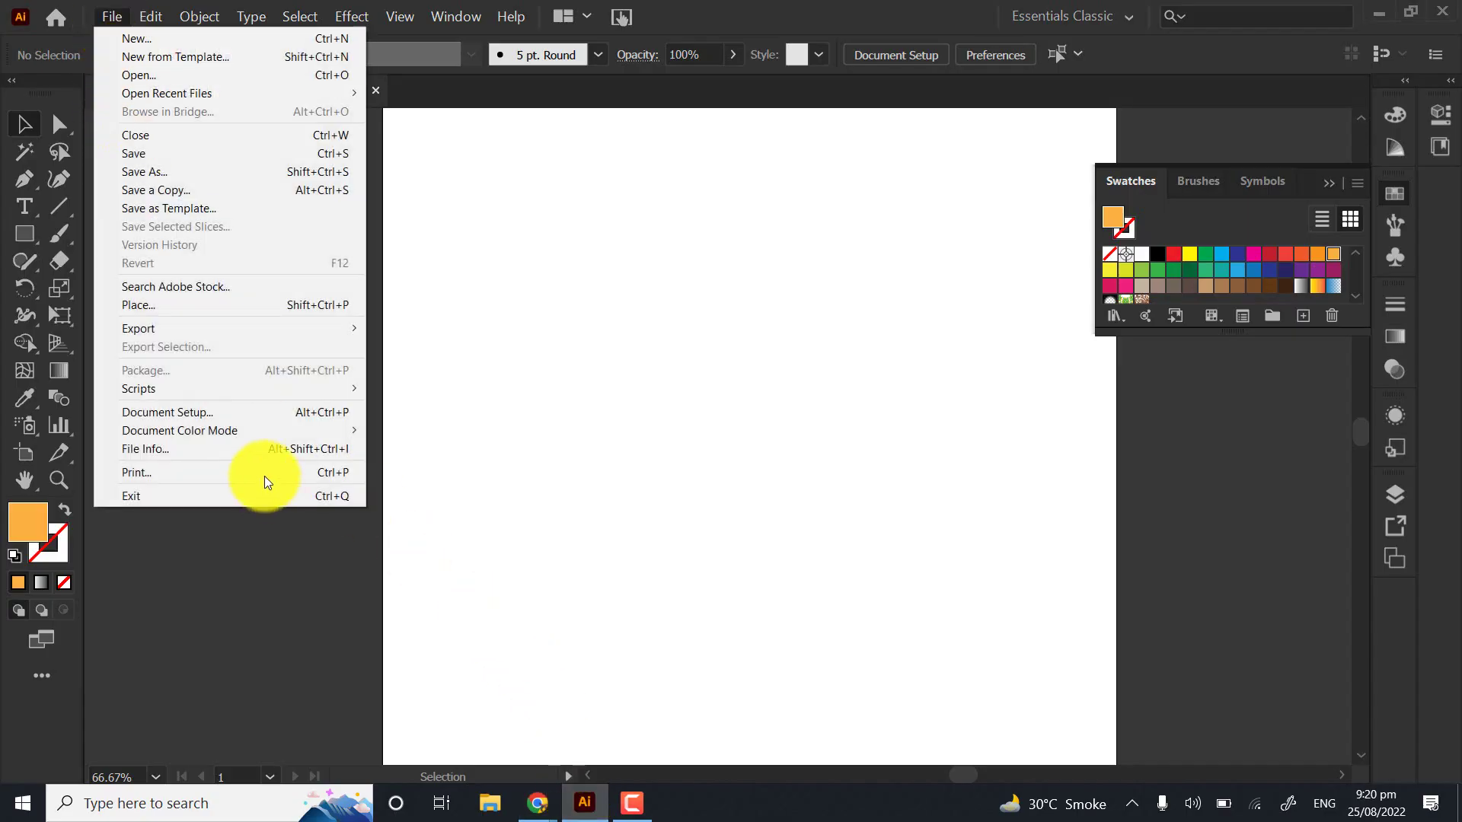
left_click(573, 303)
left_click(122, 15)
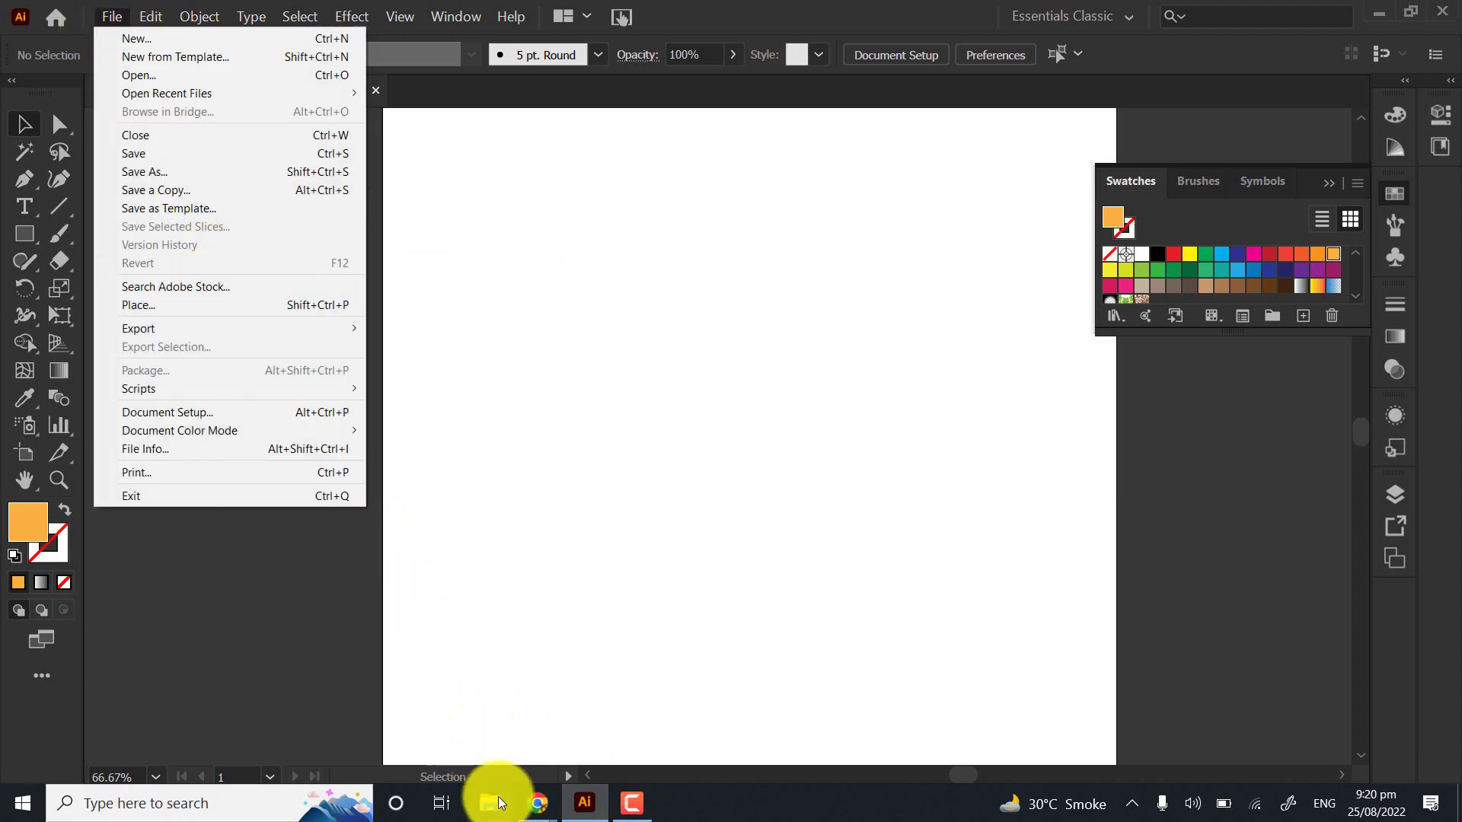
left_click(240, 305)
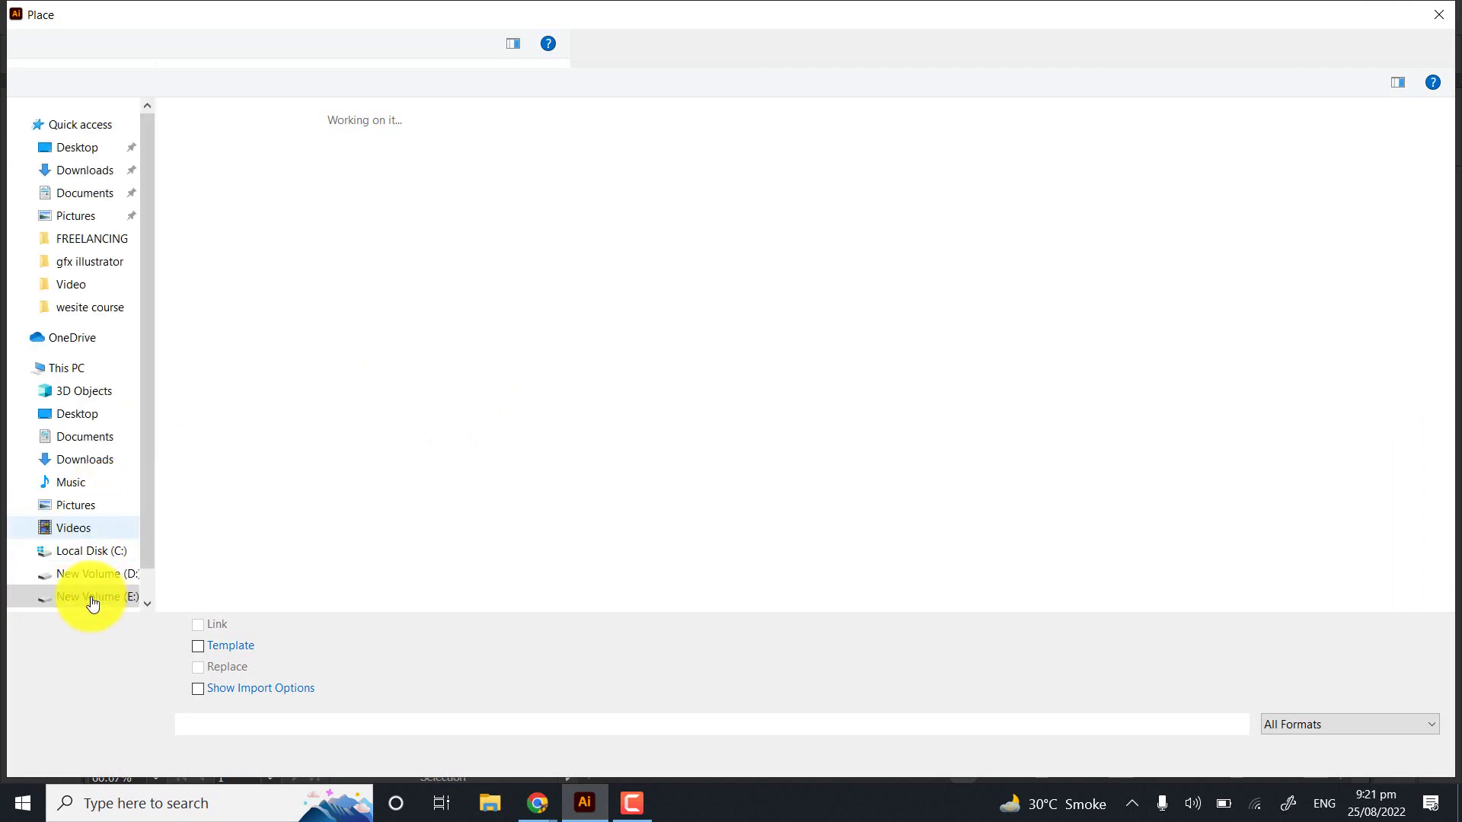
left_click(93, 601)
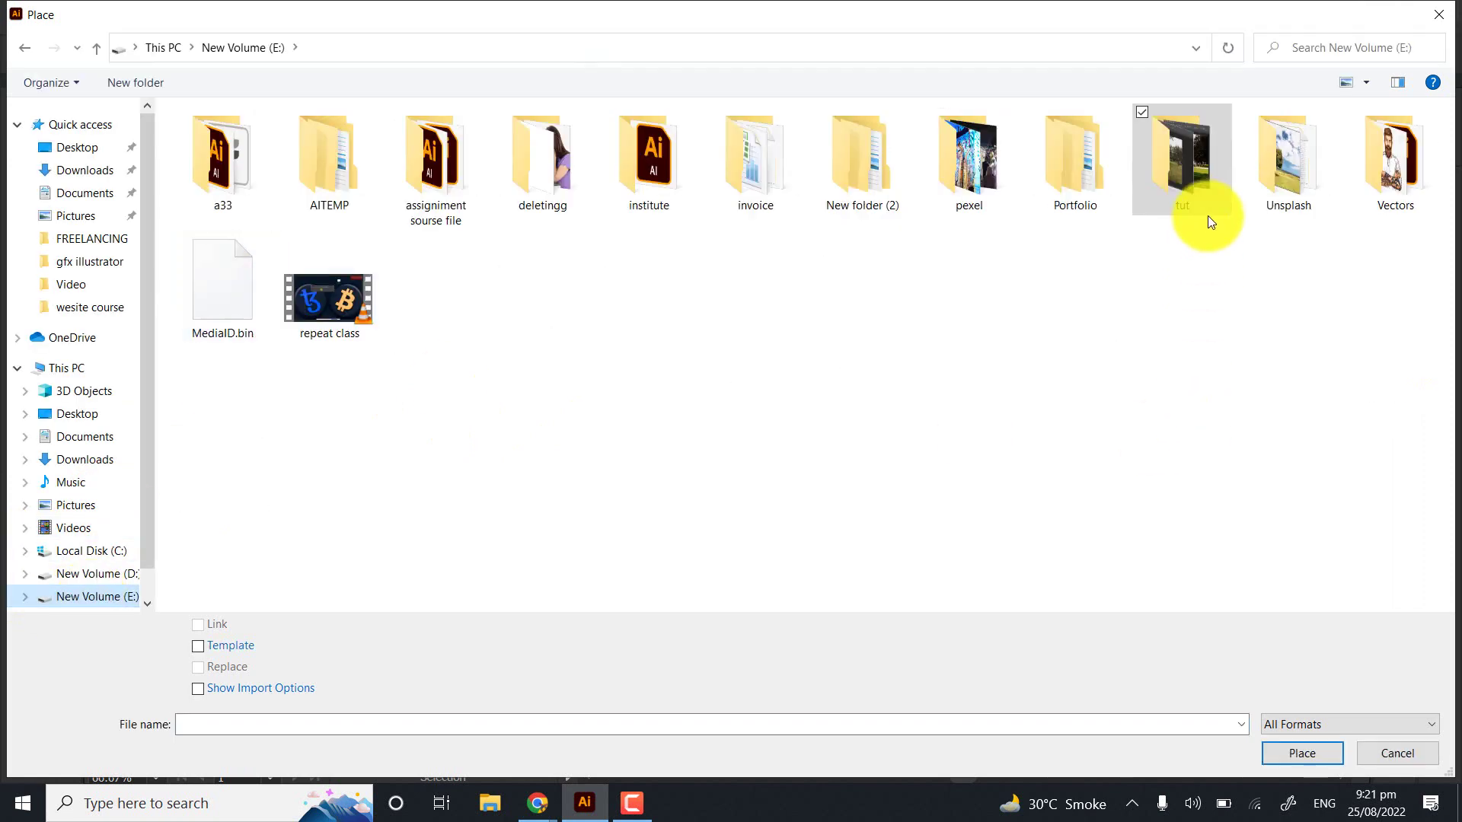
double_click(1194, 194)
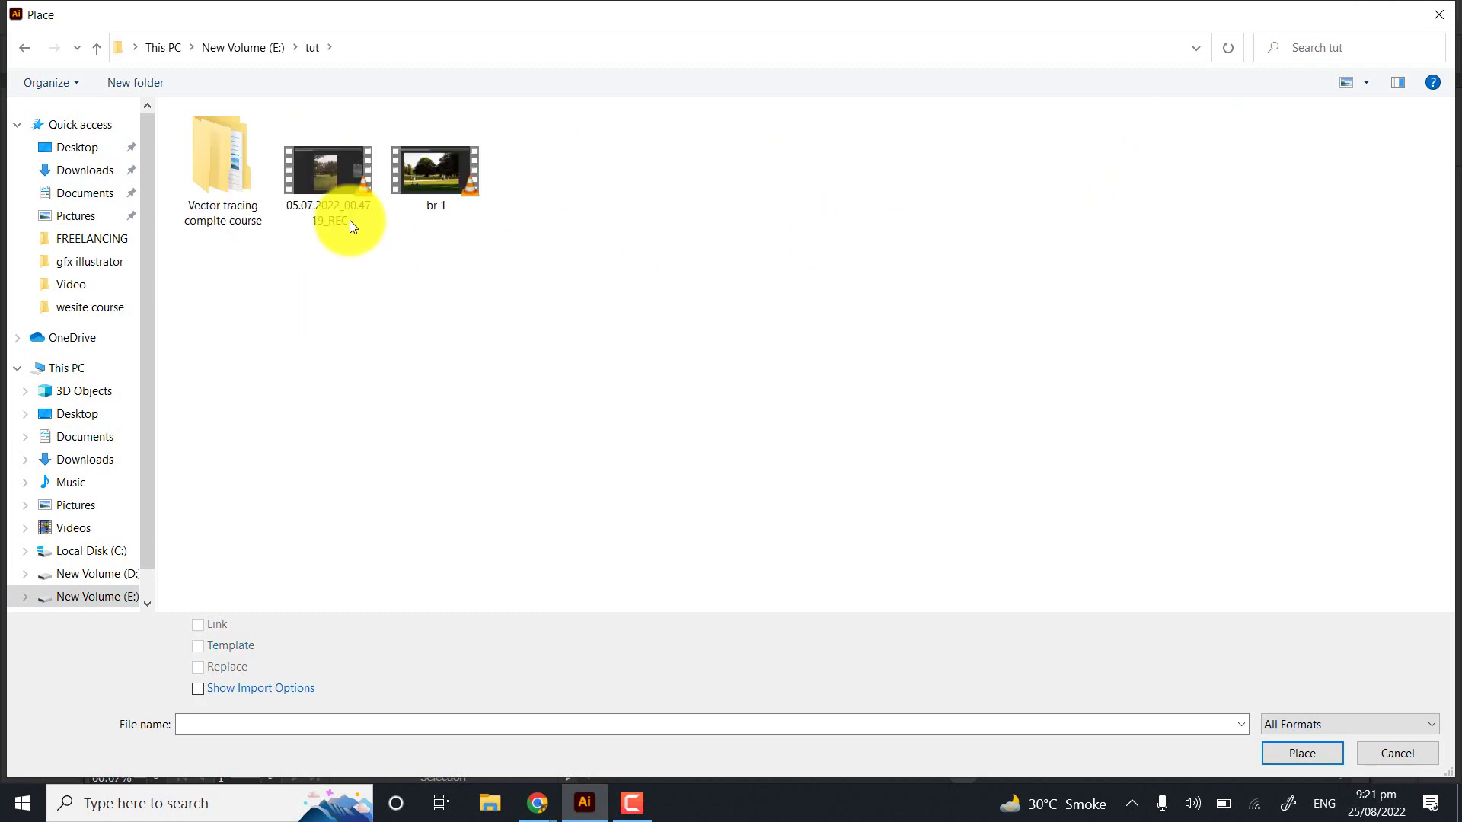
double_click(254, 199)
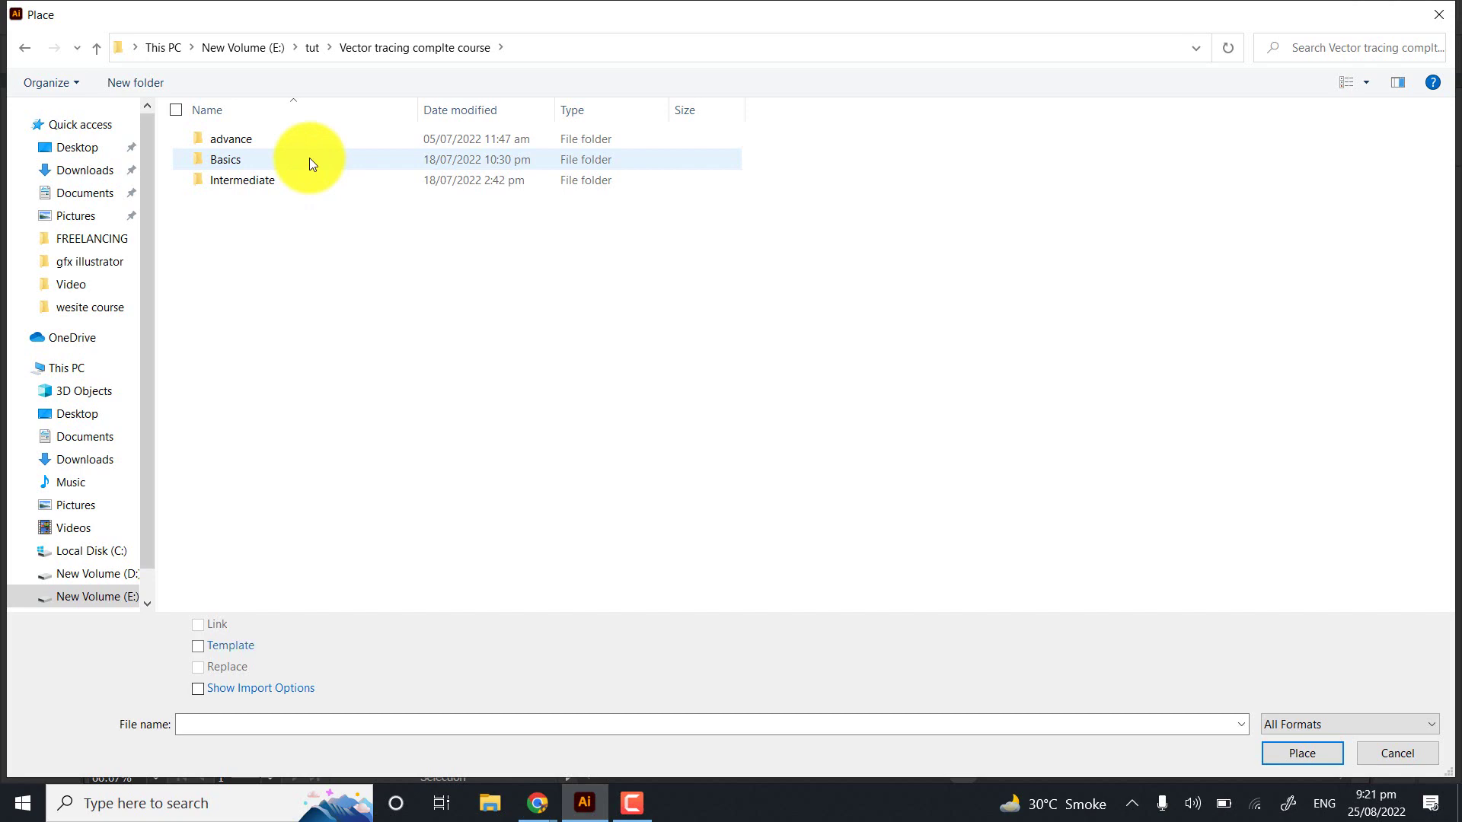
double_click(311, 162)
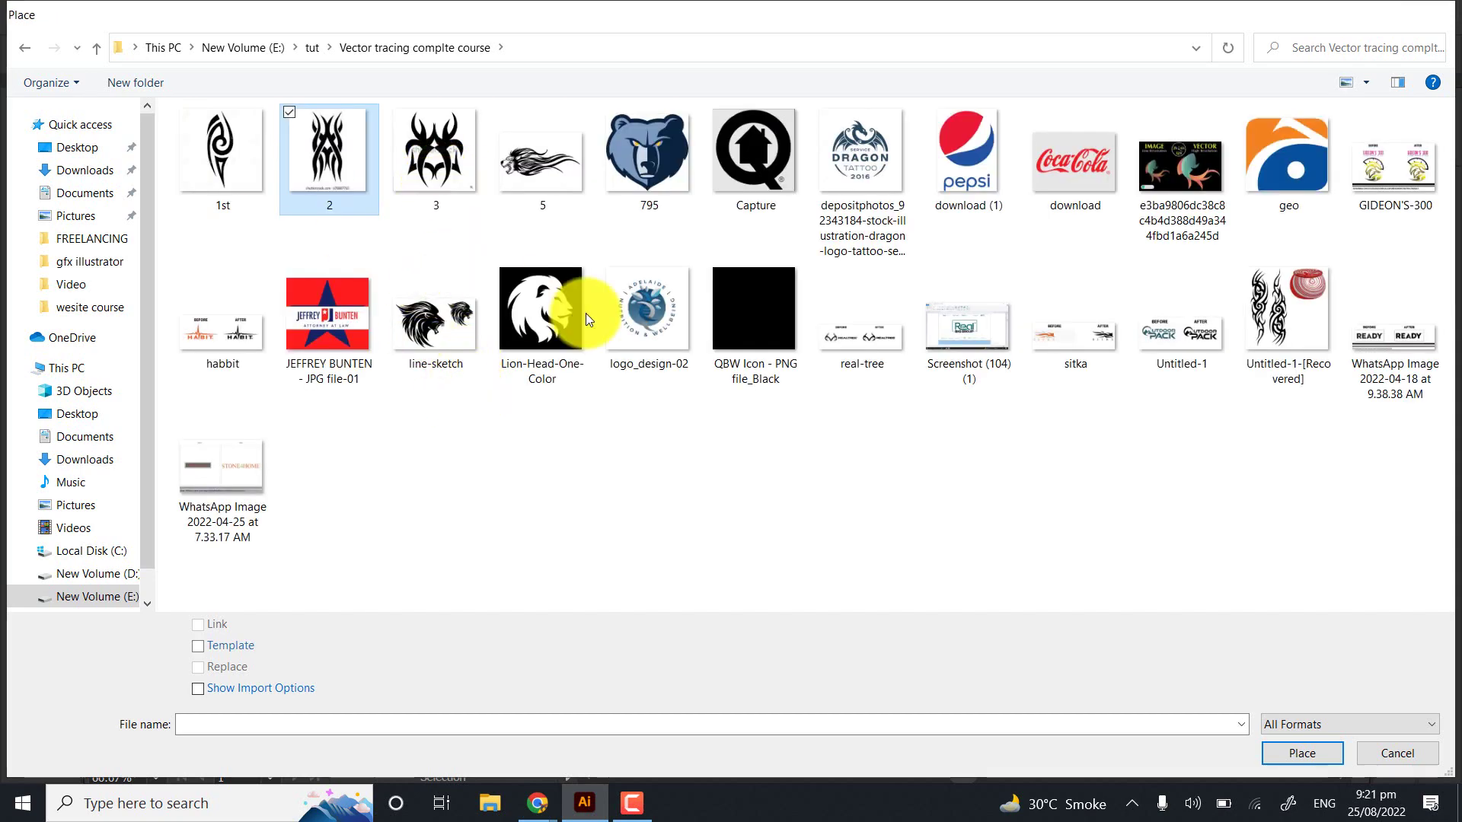
key("Return")
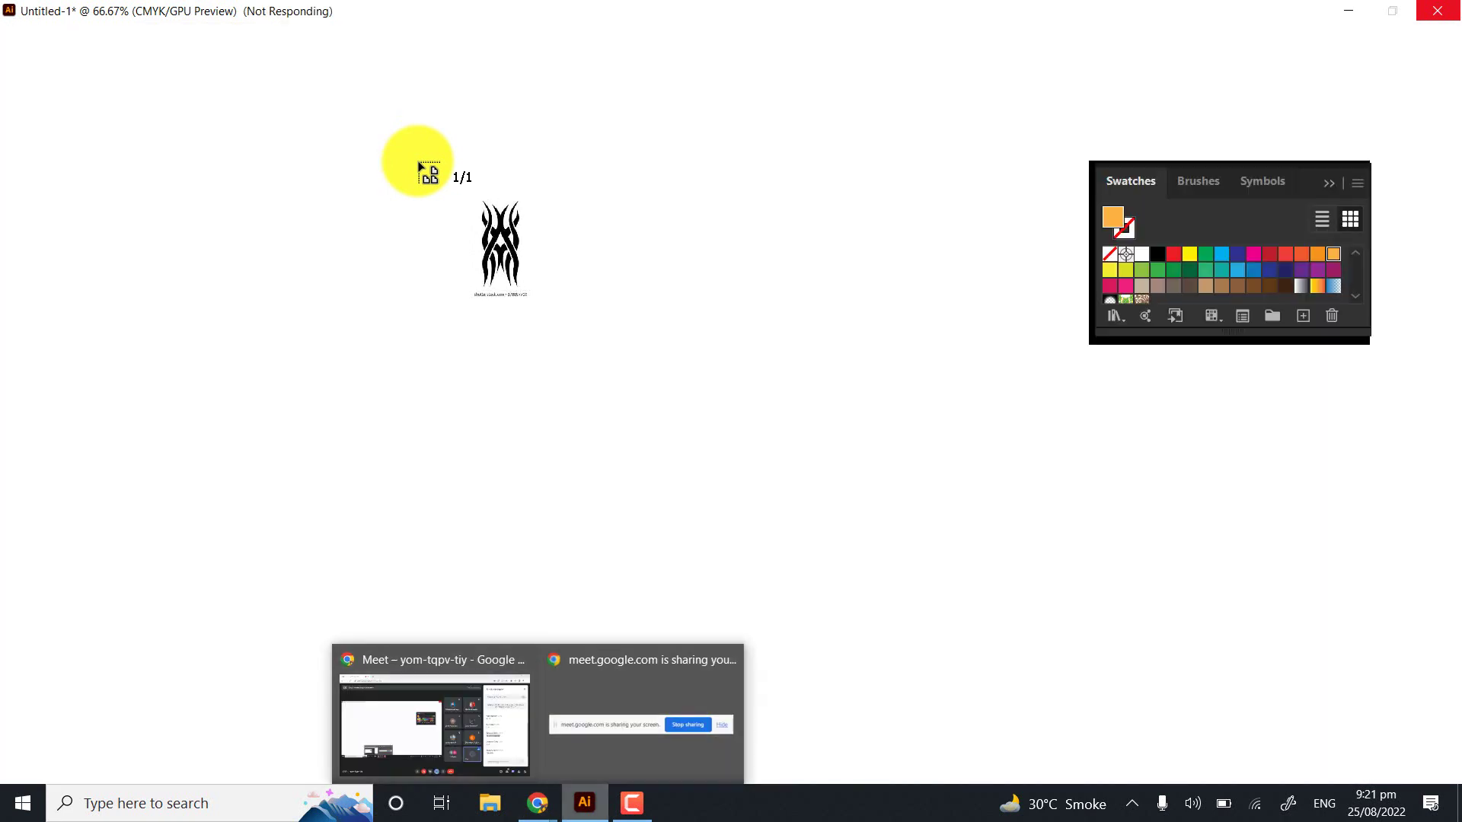
mouse_move(632, 804)
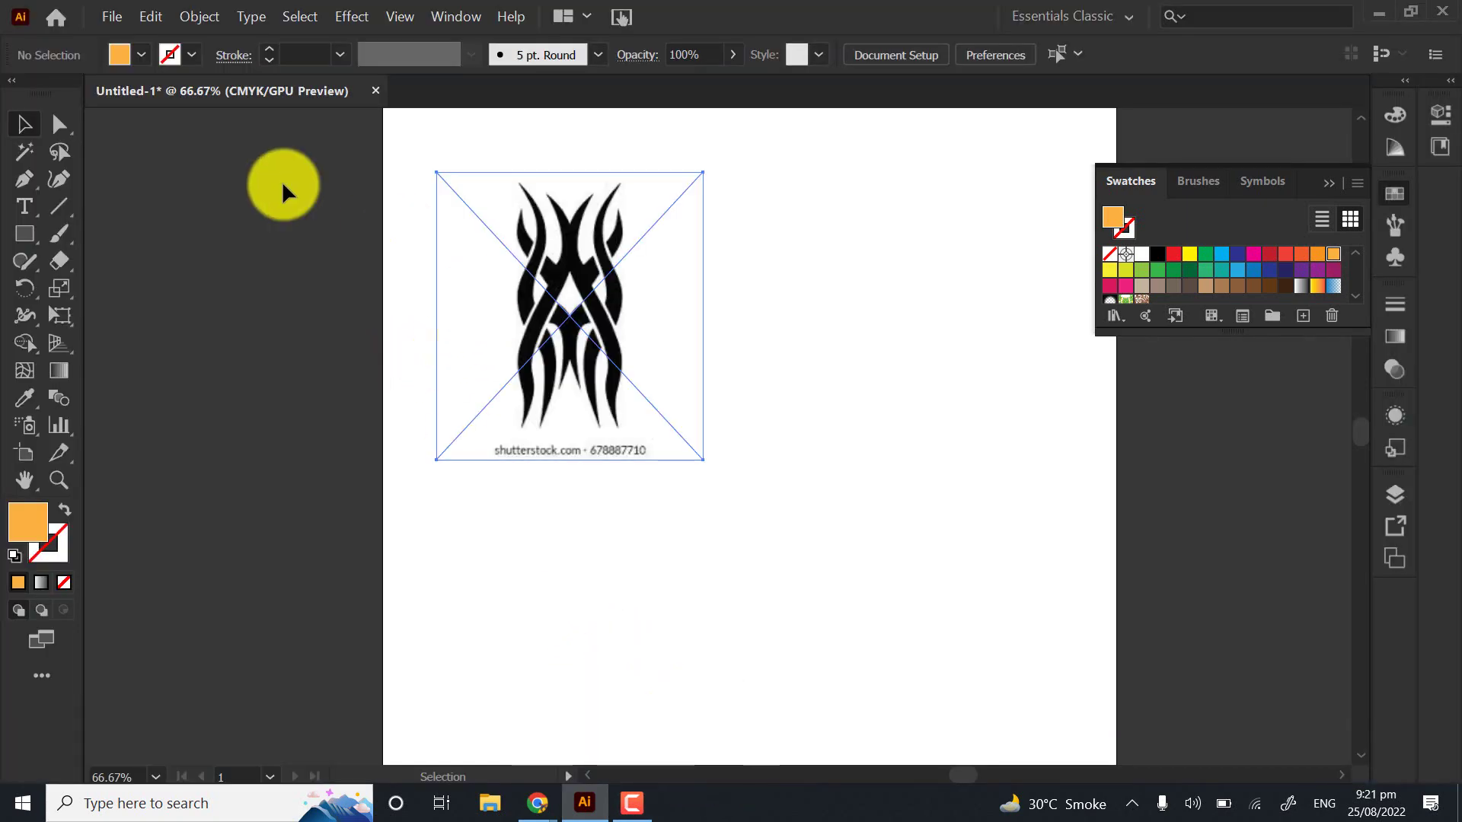
left_click(117, 108)
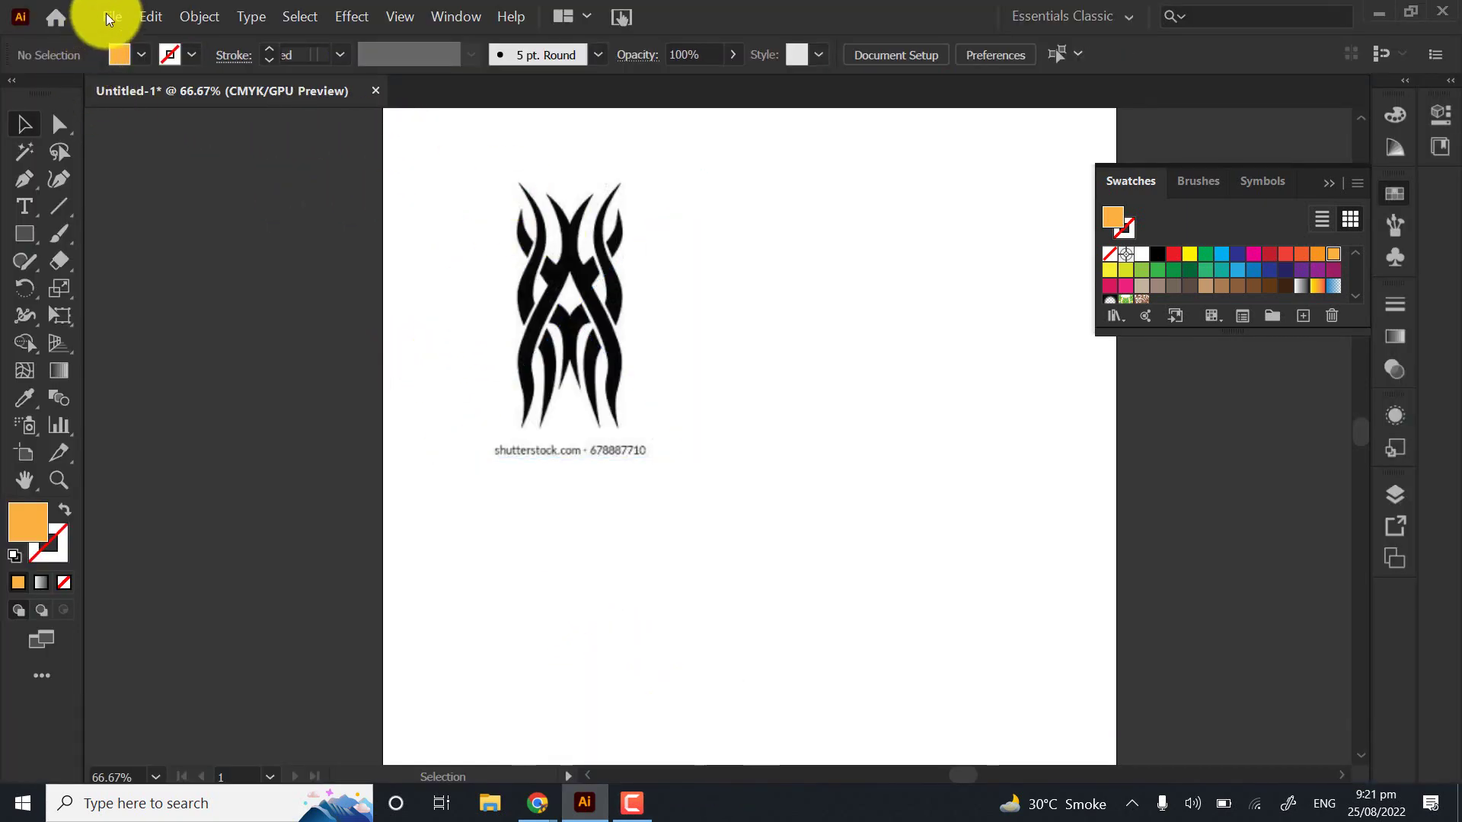
Place tattoo image 3 from the Basics folder beside the first placed image
left_click(107, 12)
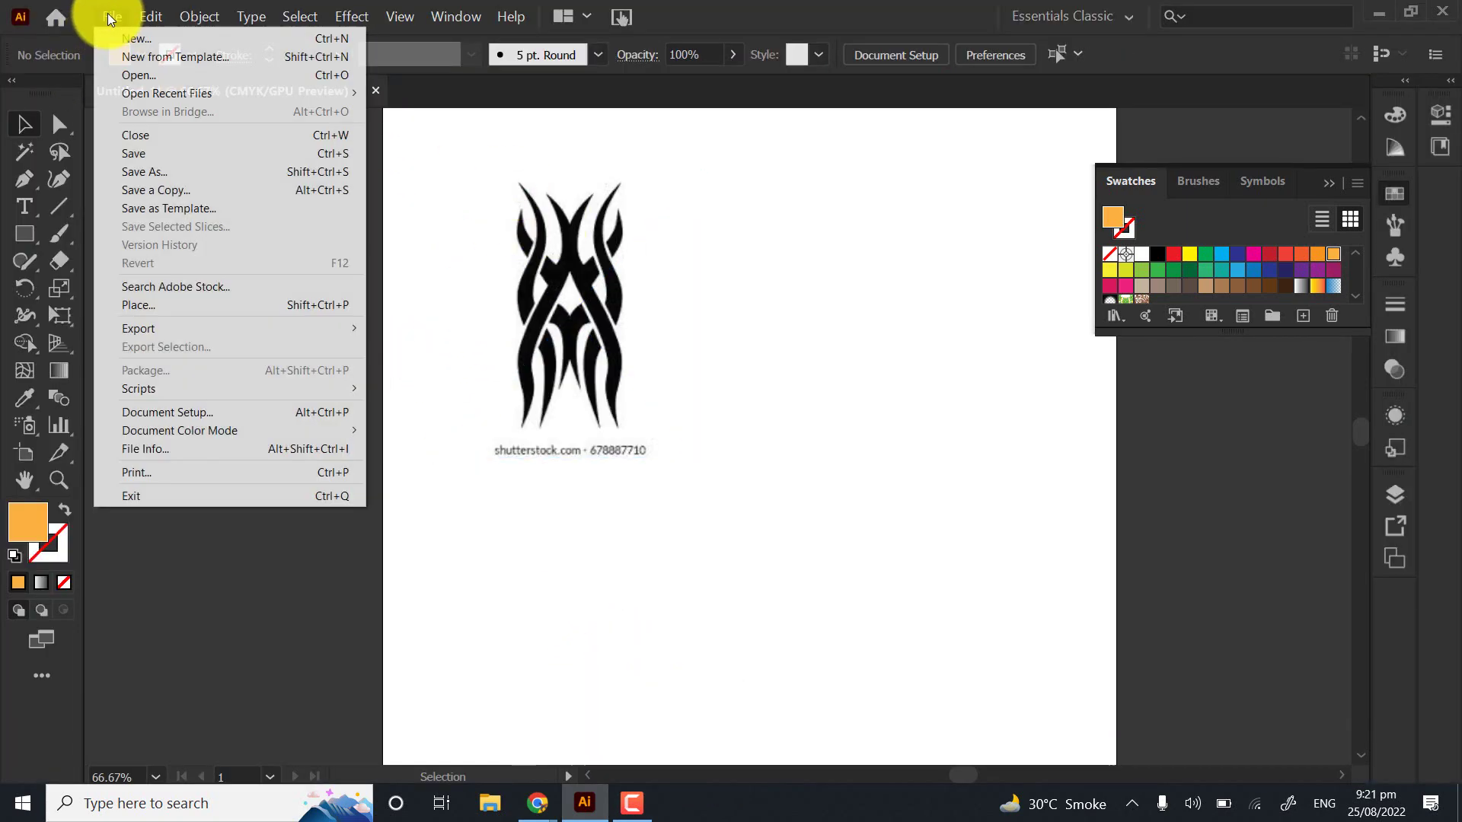
left_click(157, 305)
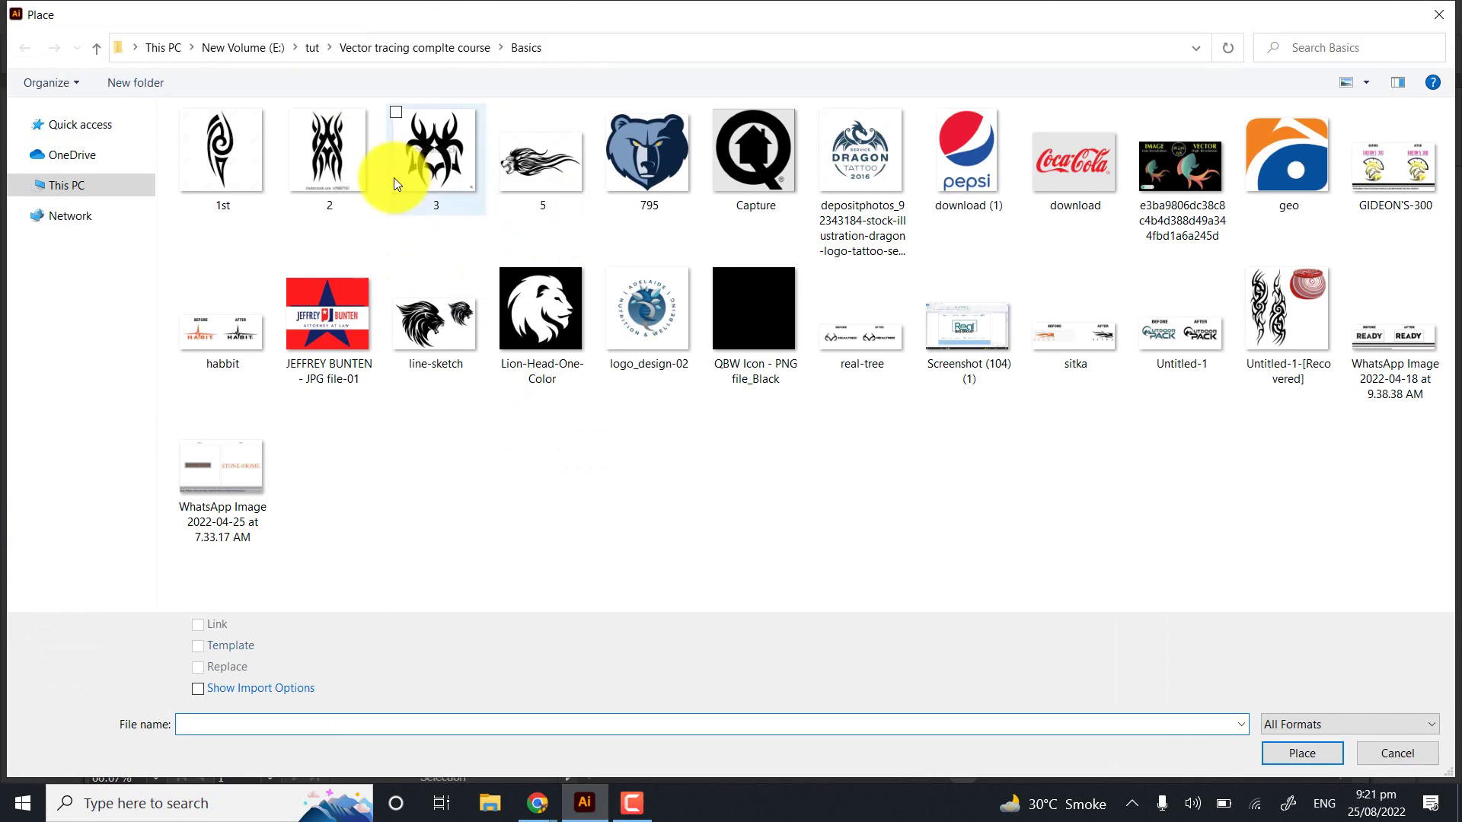
left_click(435, 156)
left_click(1303, 754)
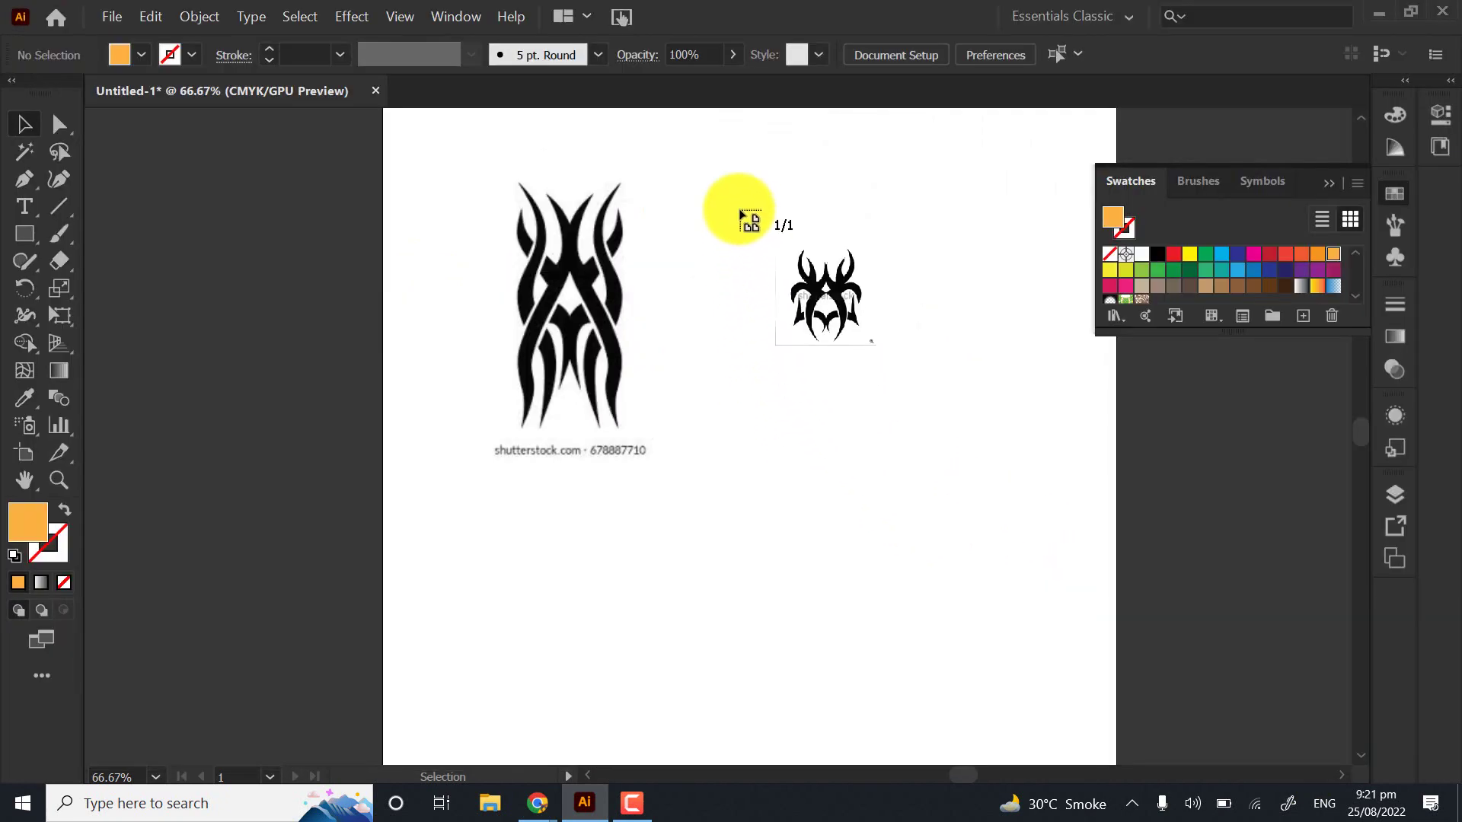
left_click(739, 209)
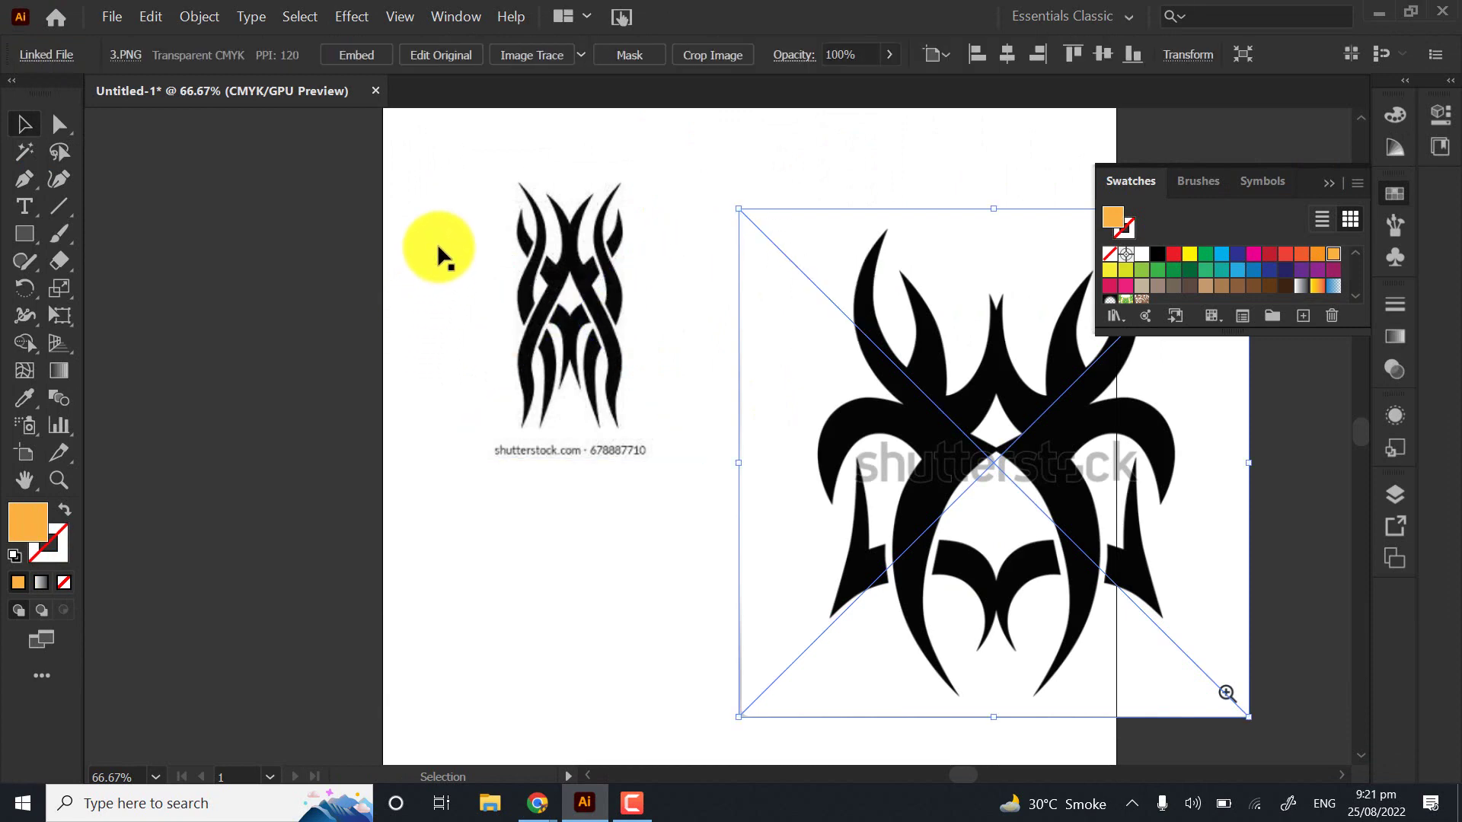
Delete the smaller tattoo image 2 and move image 3 fully within the artboard's width
left_click_drag(437, 248, 363, 318)
key("Delete")
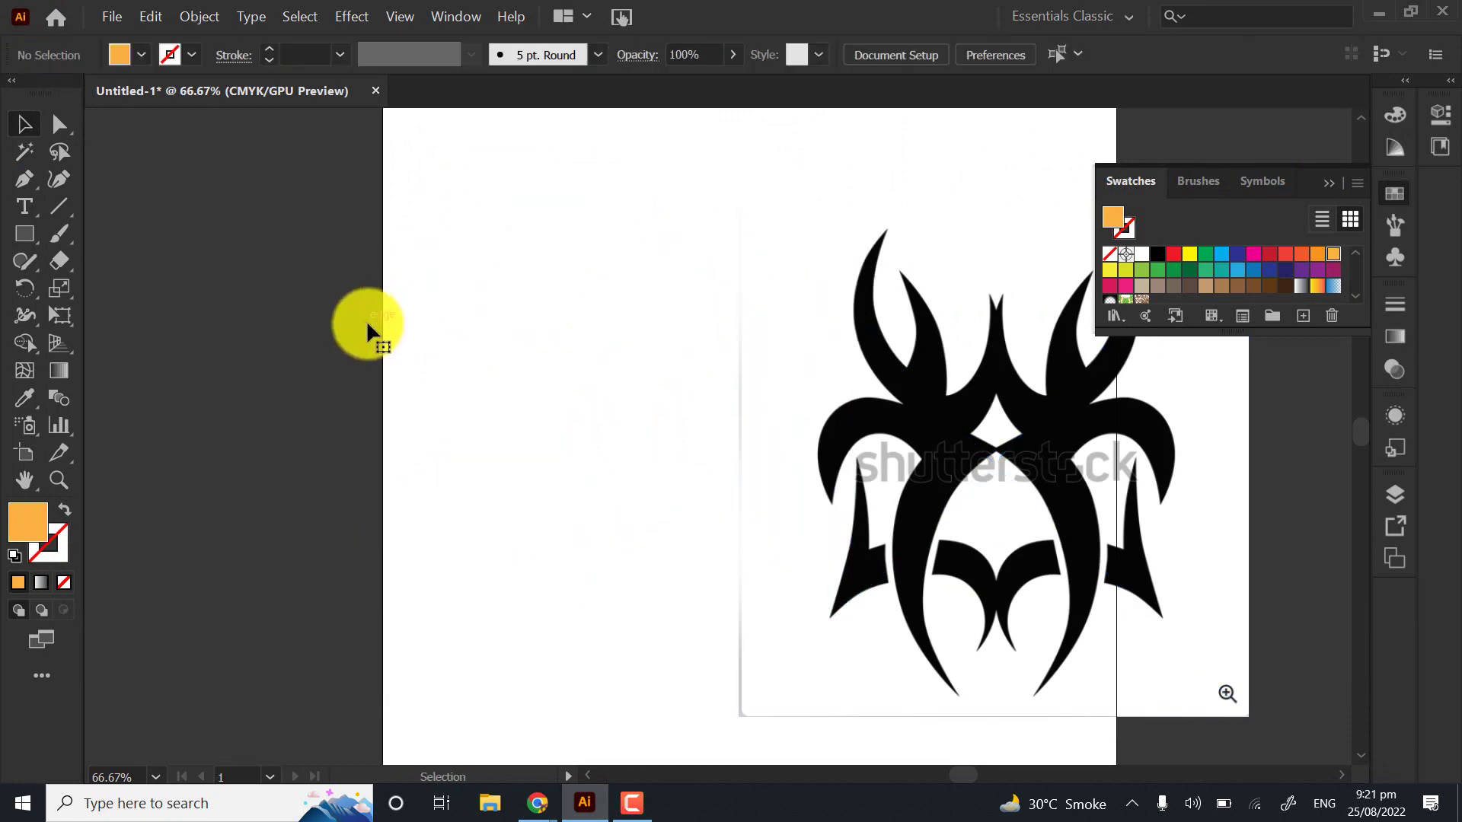
left_click_drag(839, 342, 535, 242)
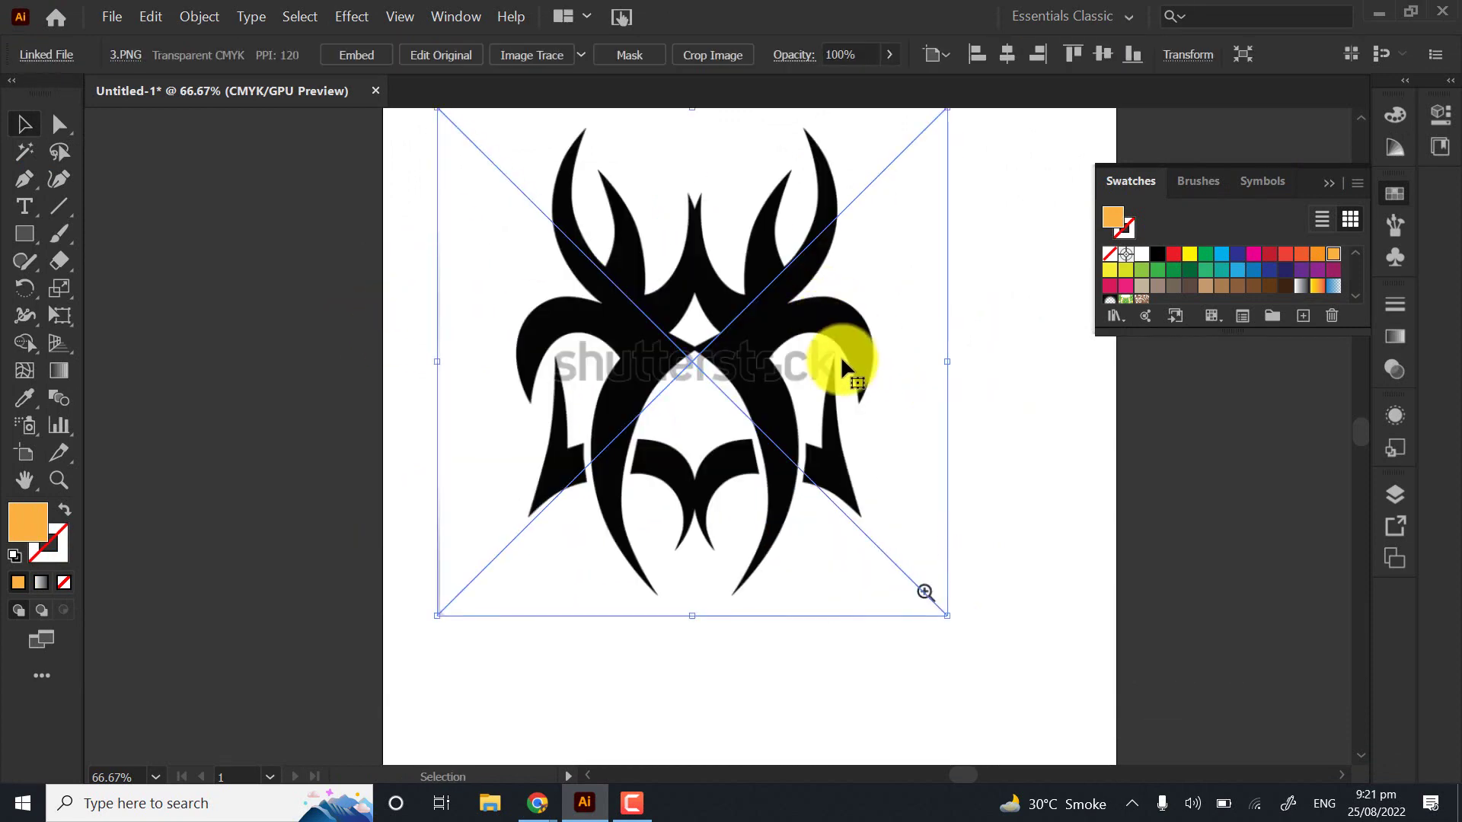
Lock the placed tattoo image 3 in position and unlock it again
left_click(201, 13)
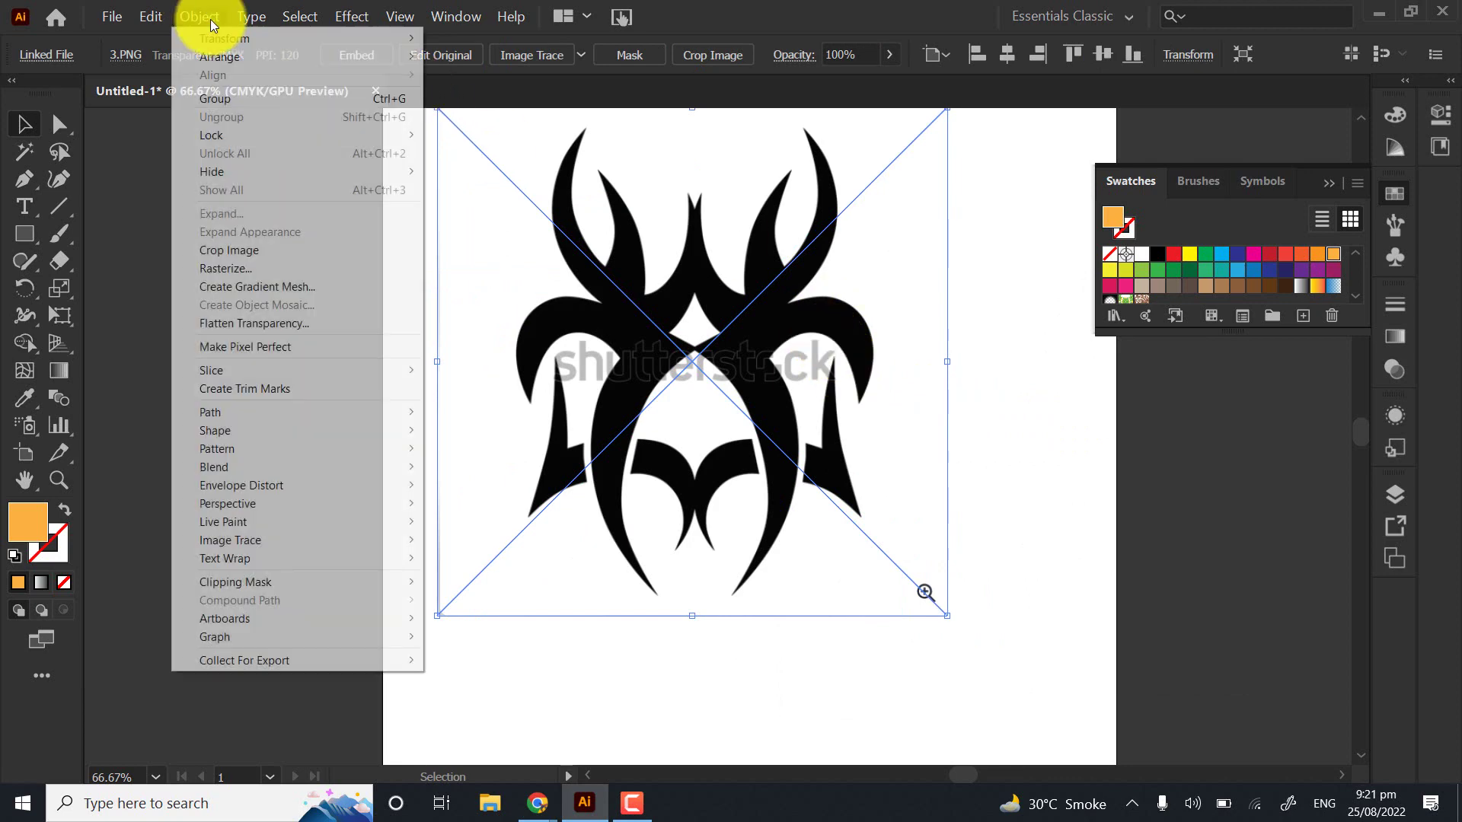
left_click(213, 25)
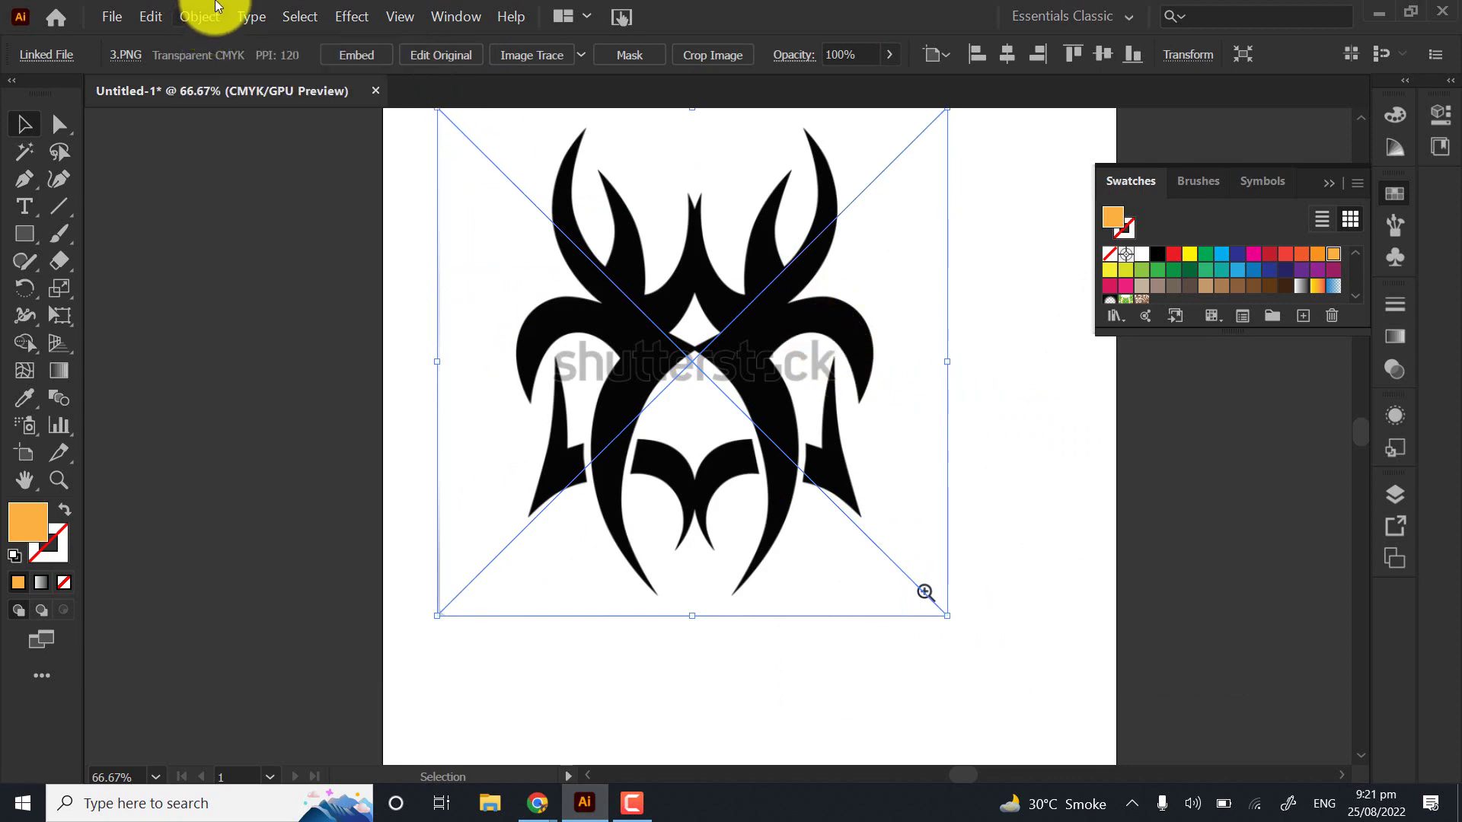
left_click(643, 411)
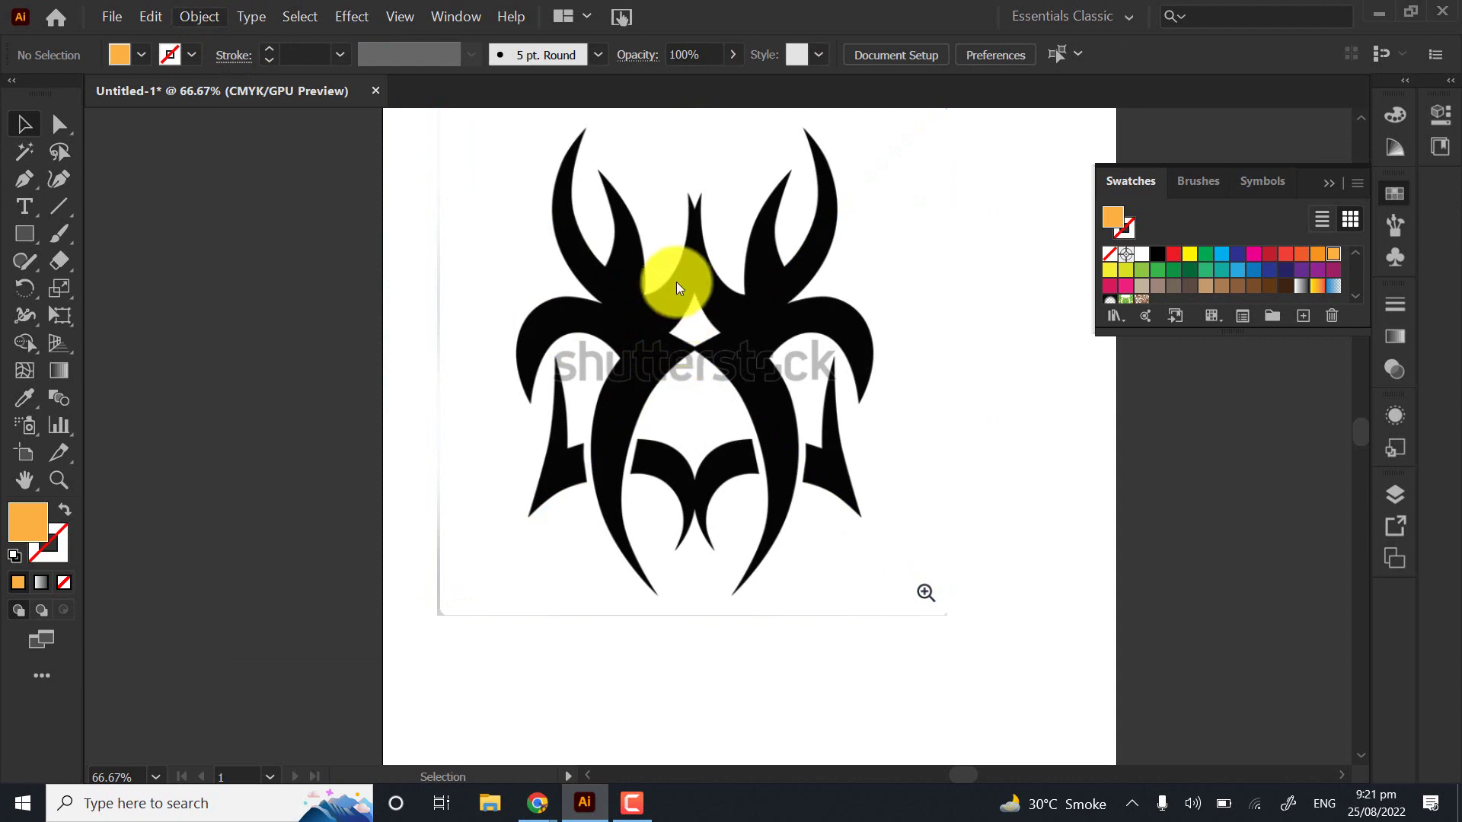
left_click_drag(679, 284, 663, 331)
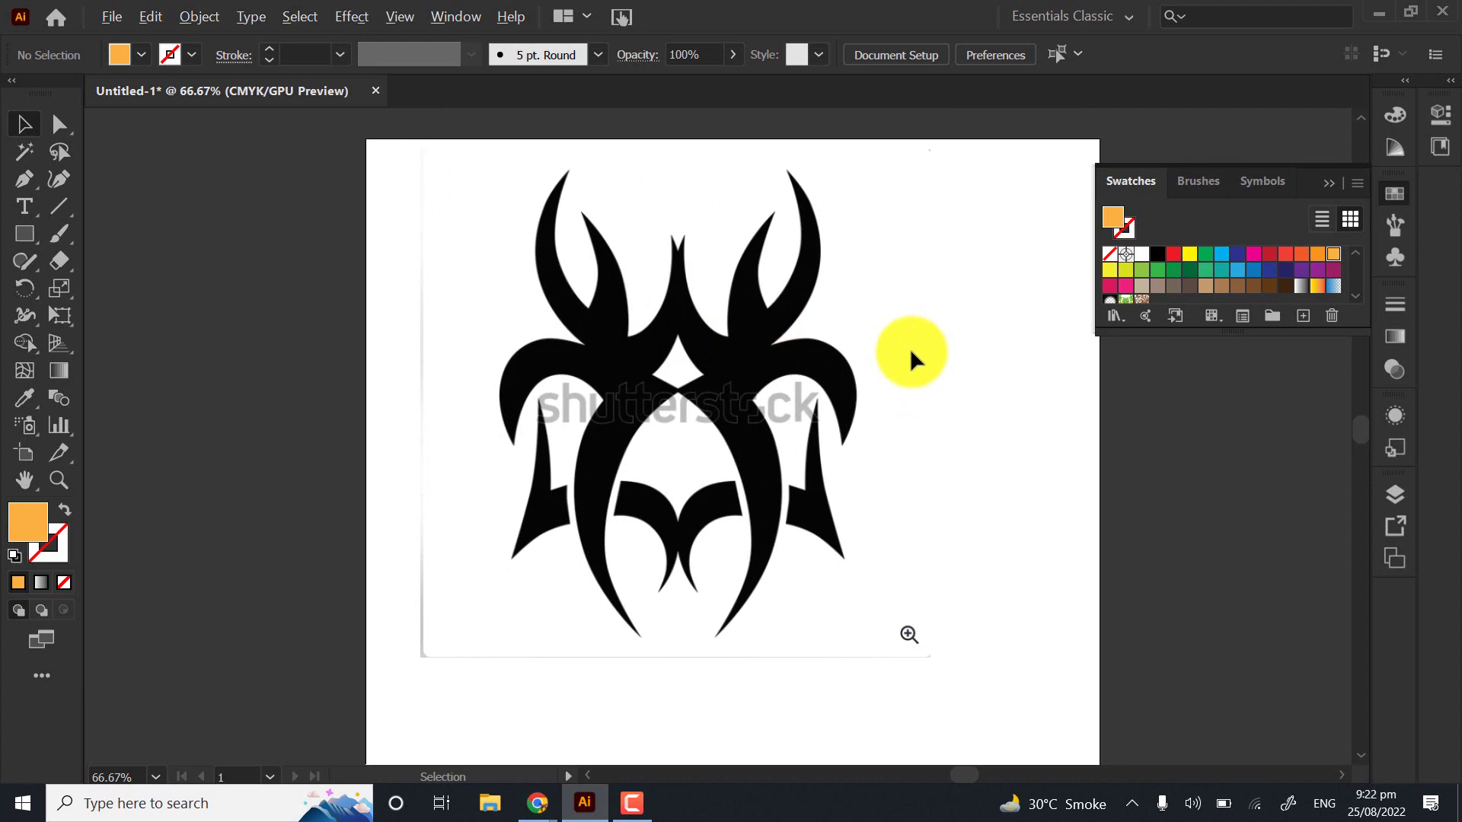
left_click(910, 349)
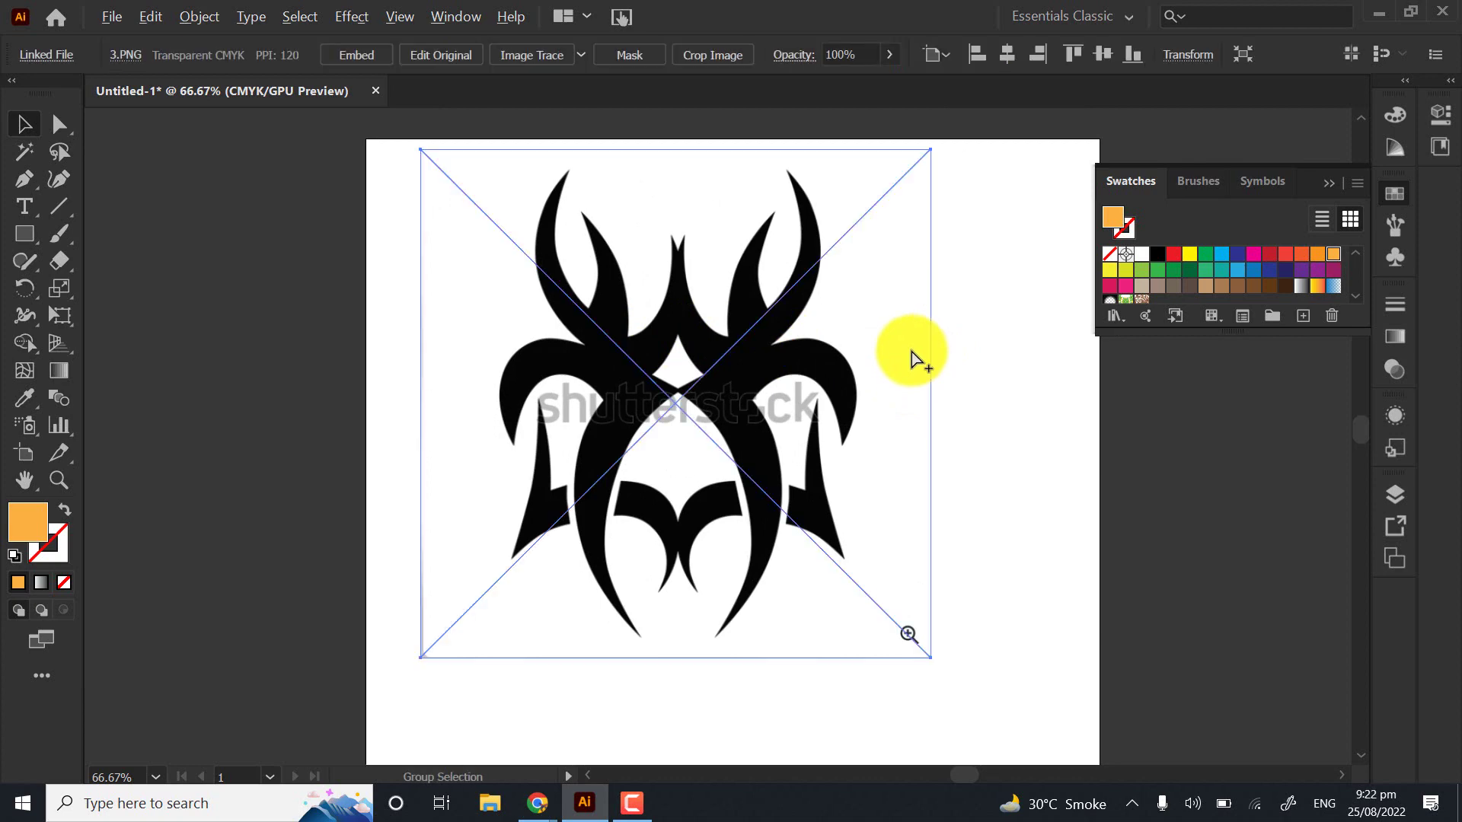
Deselect the tattoo image and activate the Pen tool over the empty artboard area below it
left_click(1045, 320)
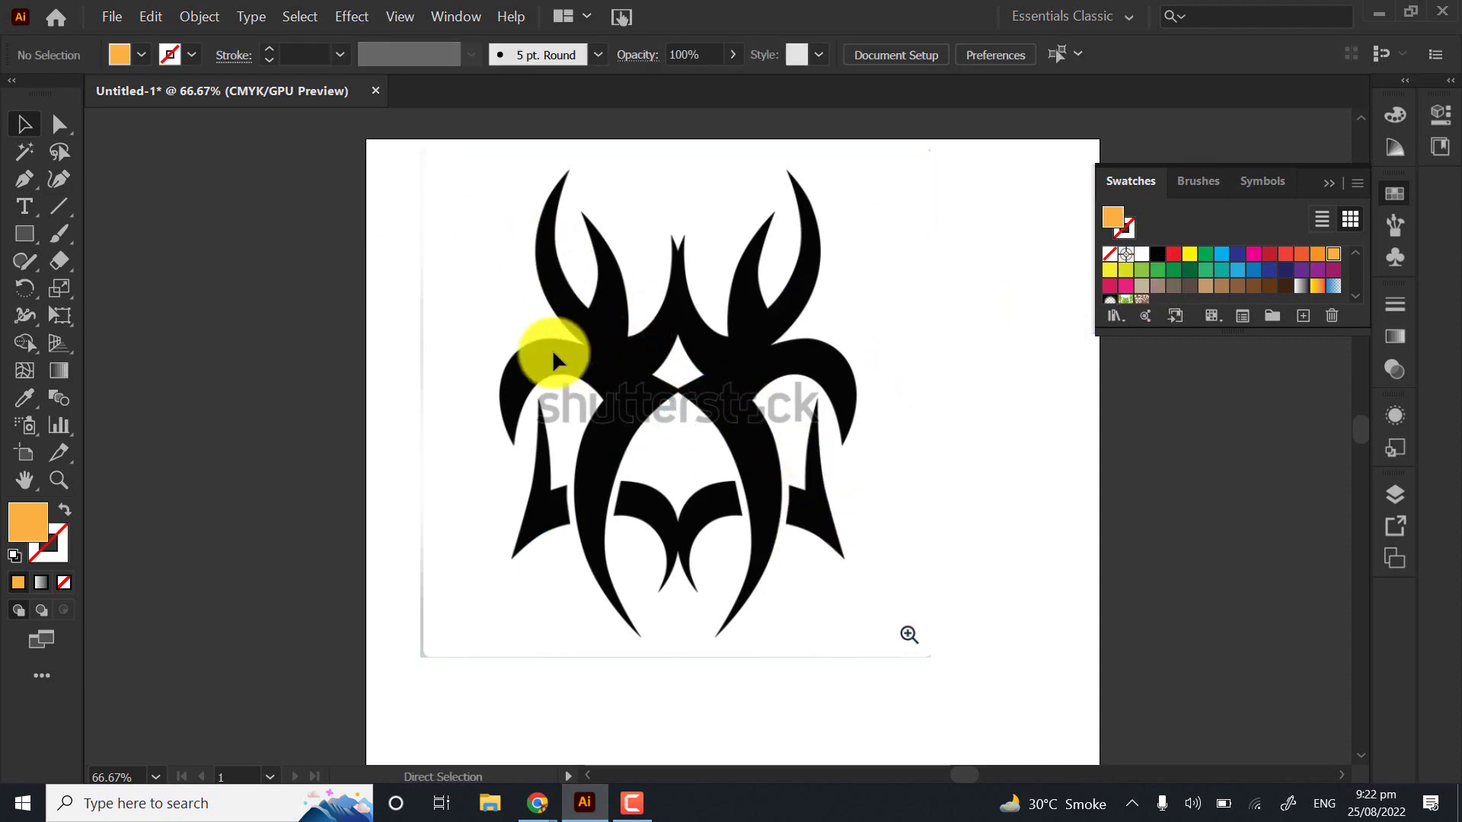
left_click_drag(760, 538, 658, 52)
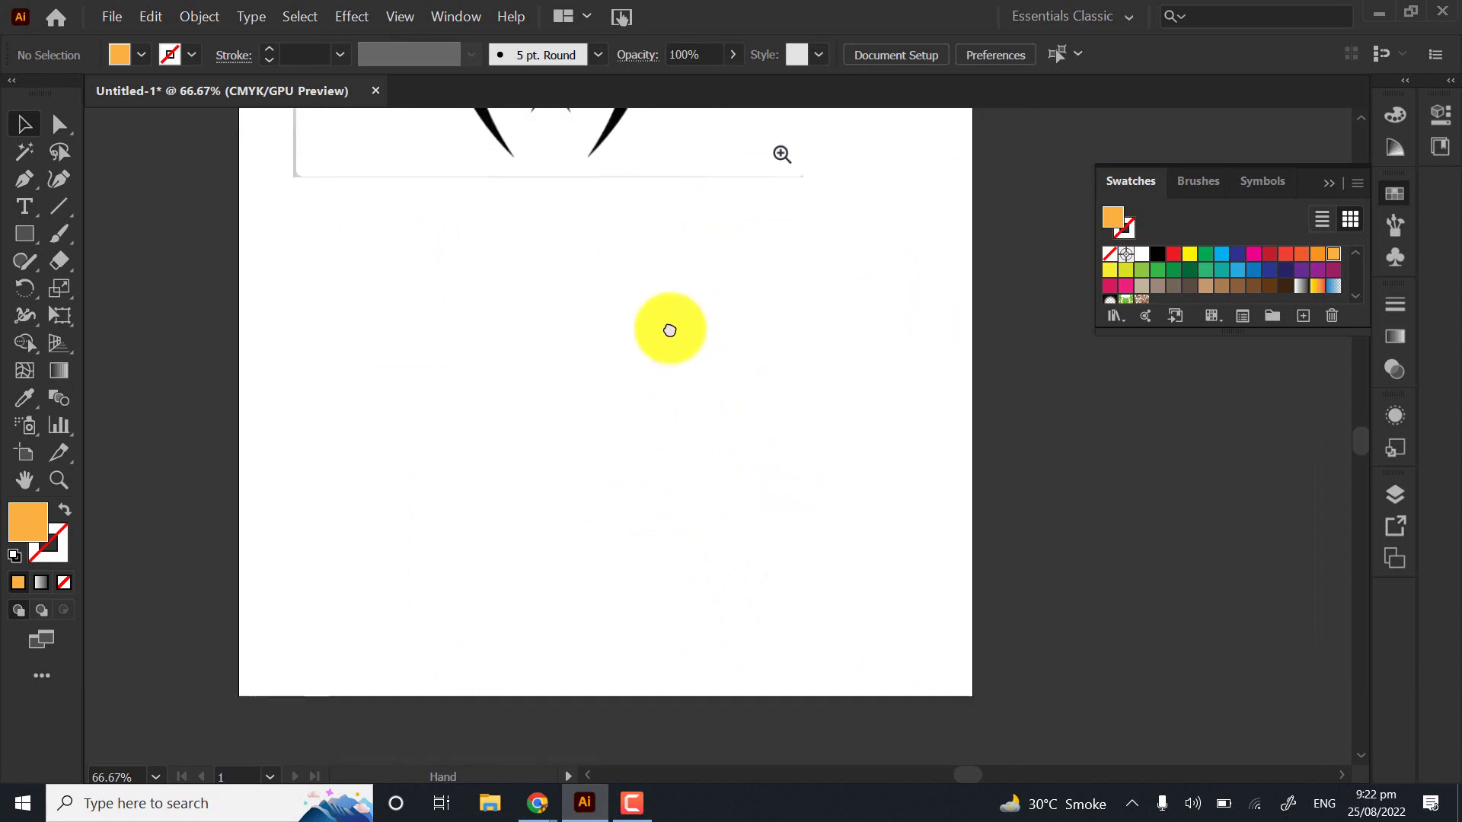
scroll(441, 341, "up", 1)
scroll(442, 341, "up", 1)
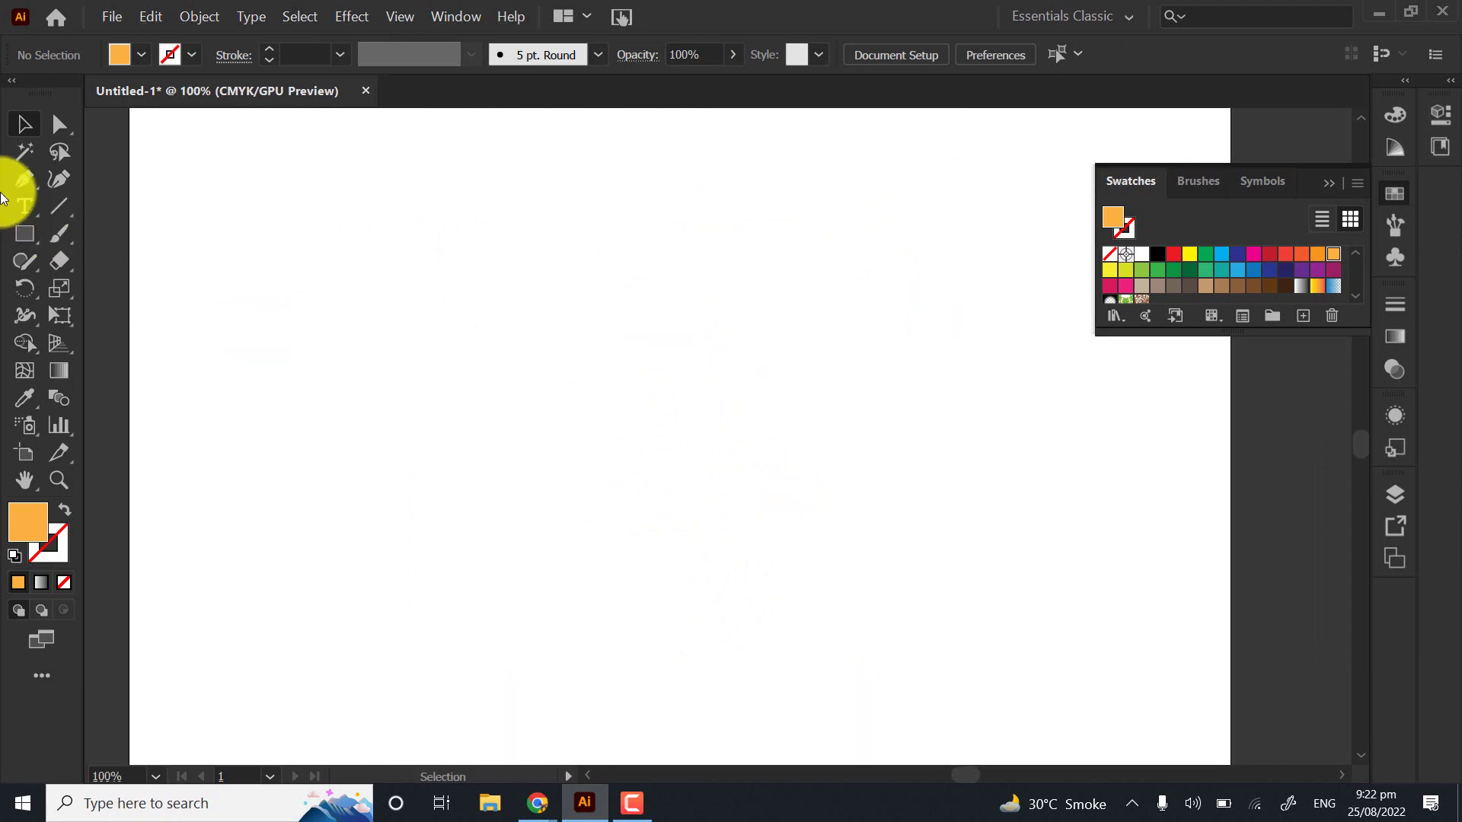
left_click(16, 181)
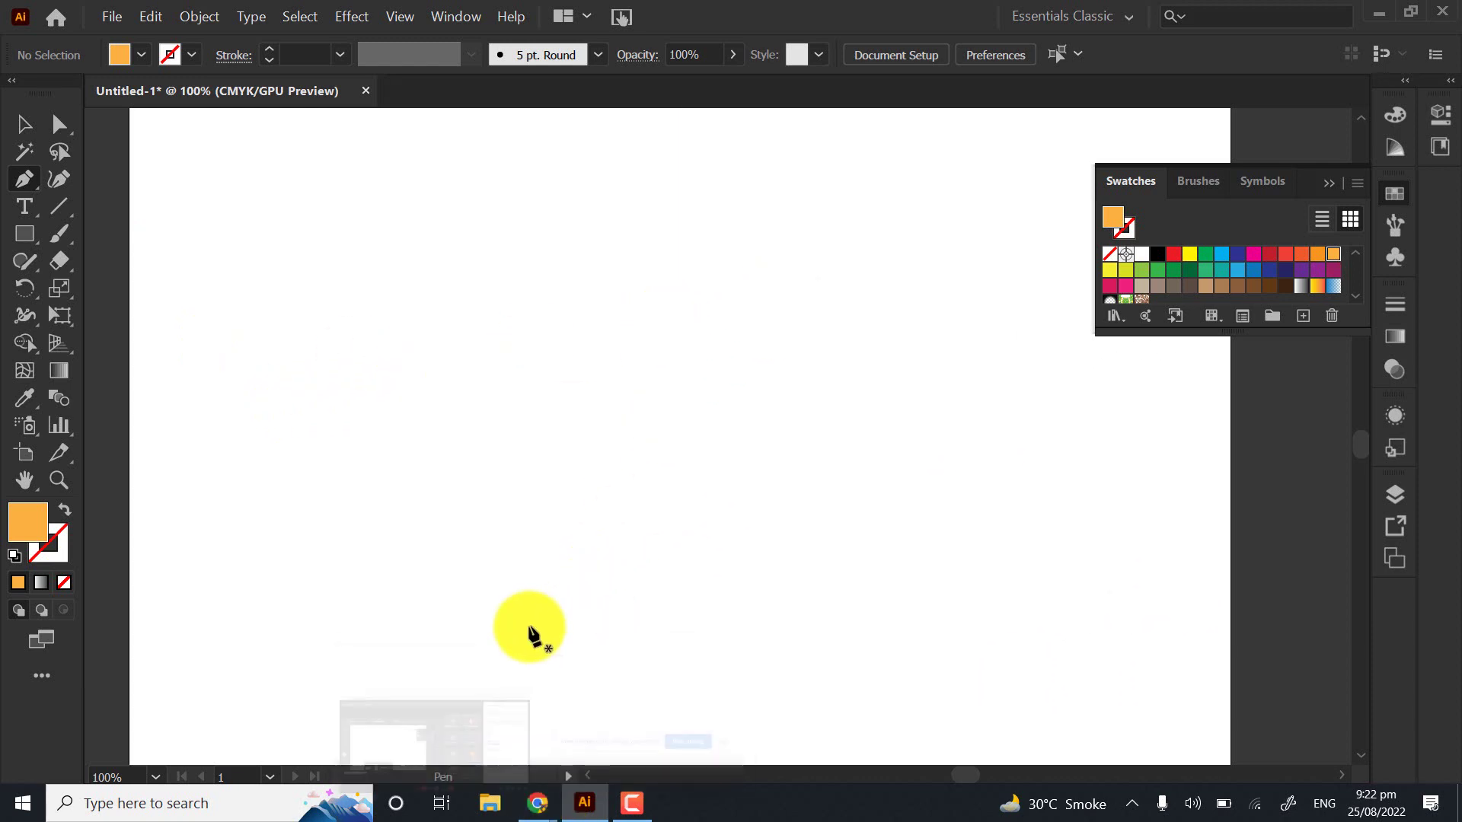
Switch to the Google Meet call to read the in-call messages and return to Illustrator
left_click(483, 757)
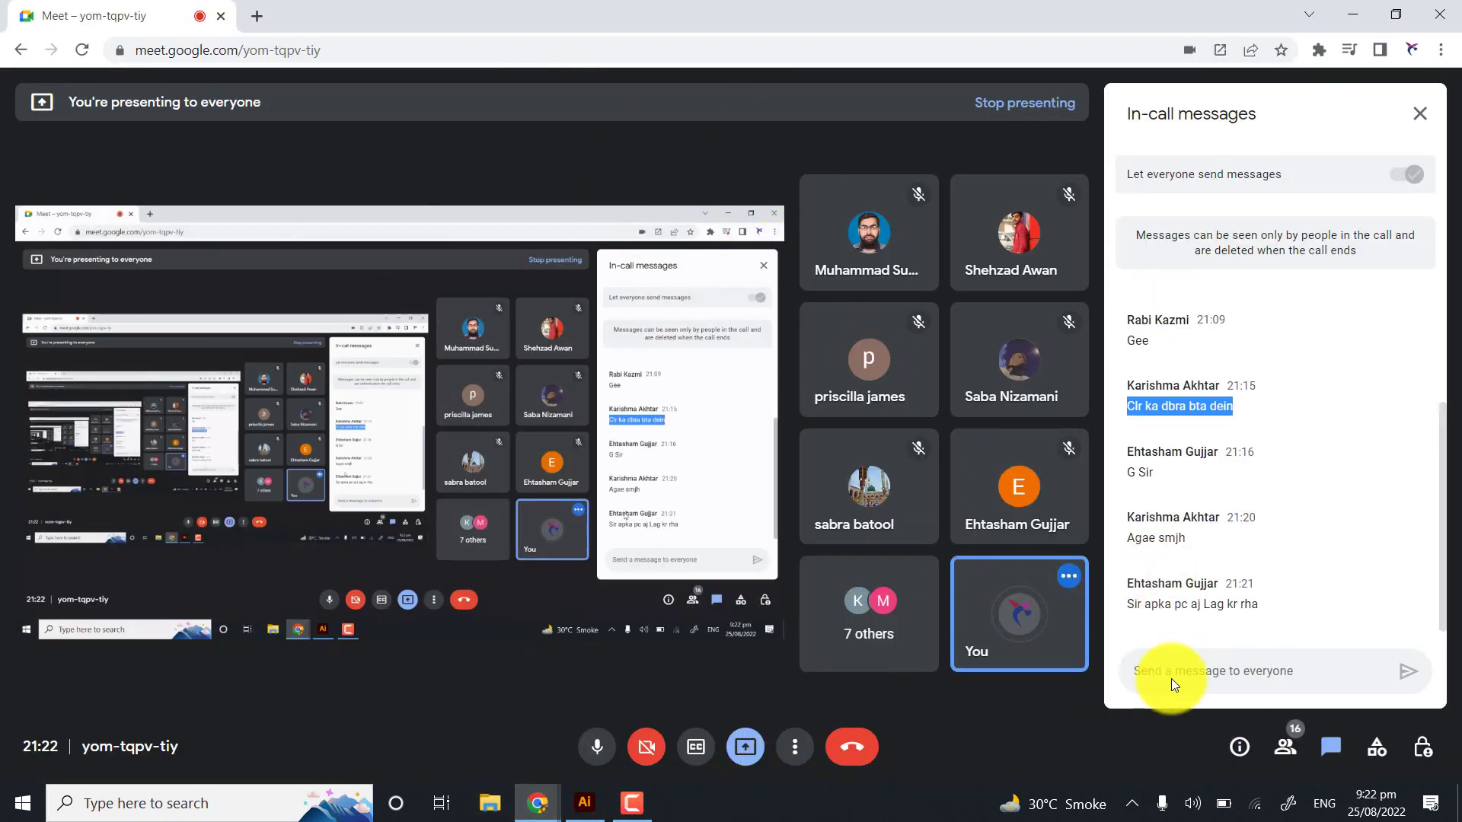
left_click(586, 802)
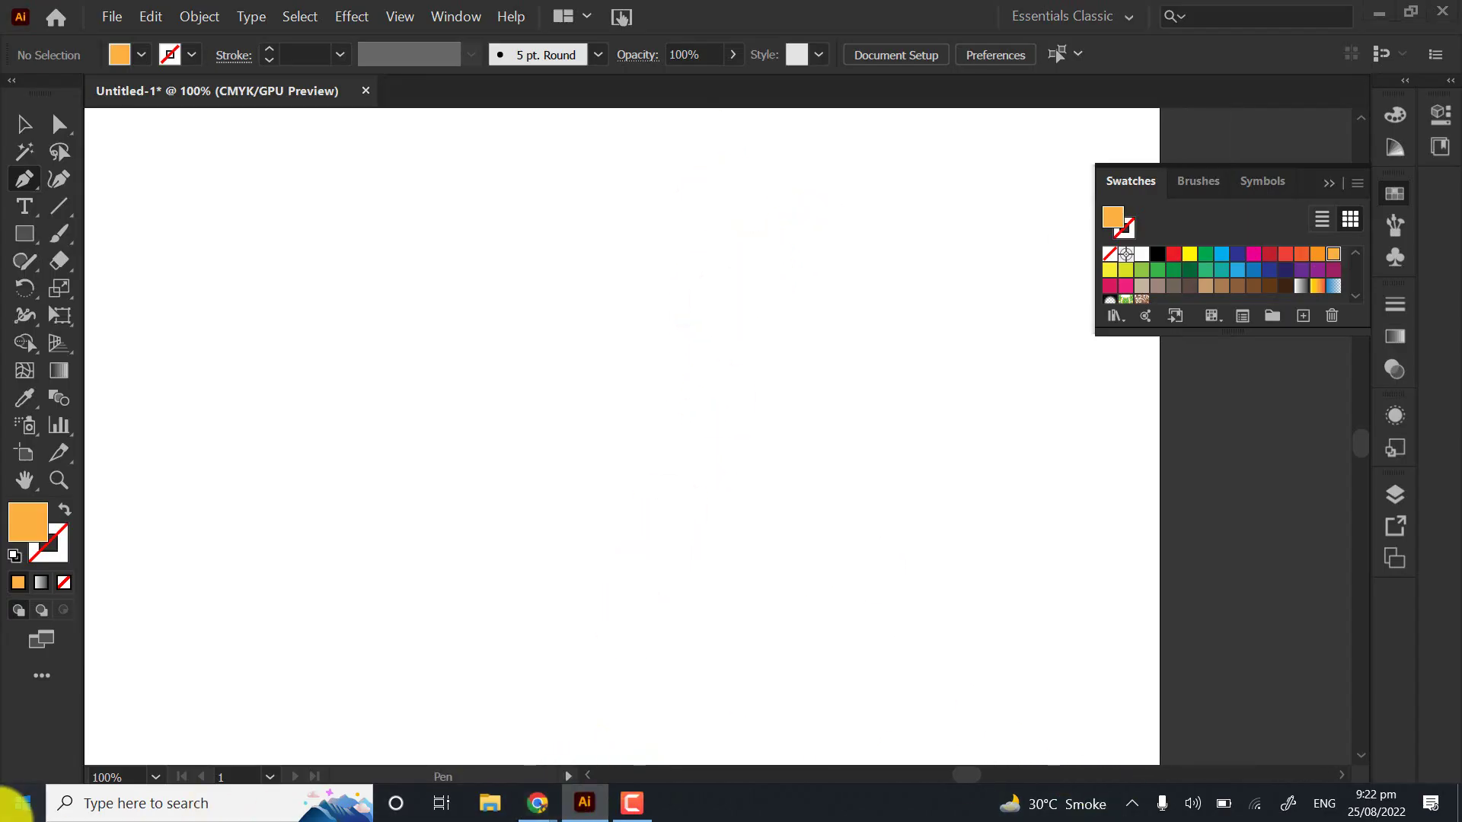
left_click(19, 807)
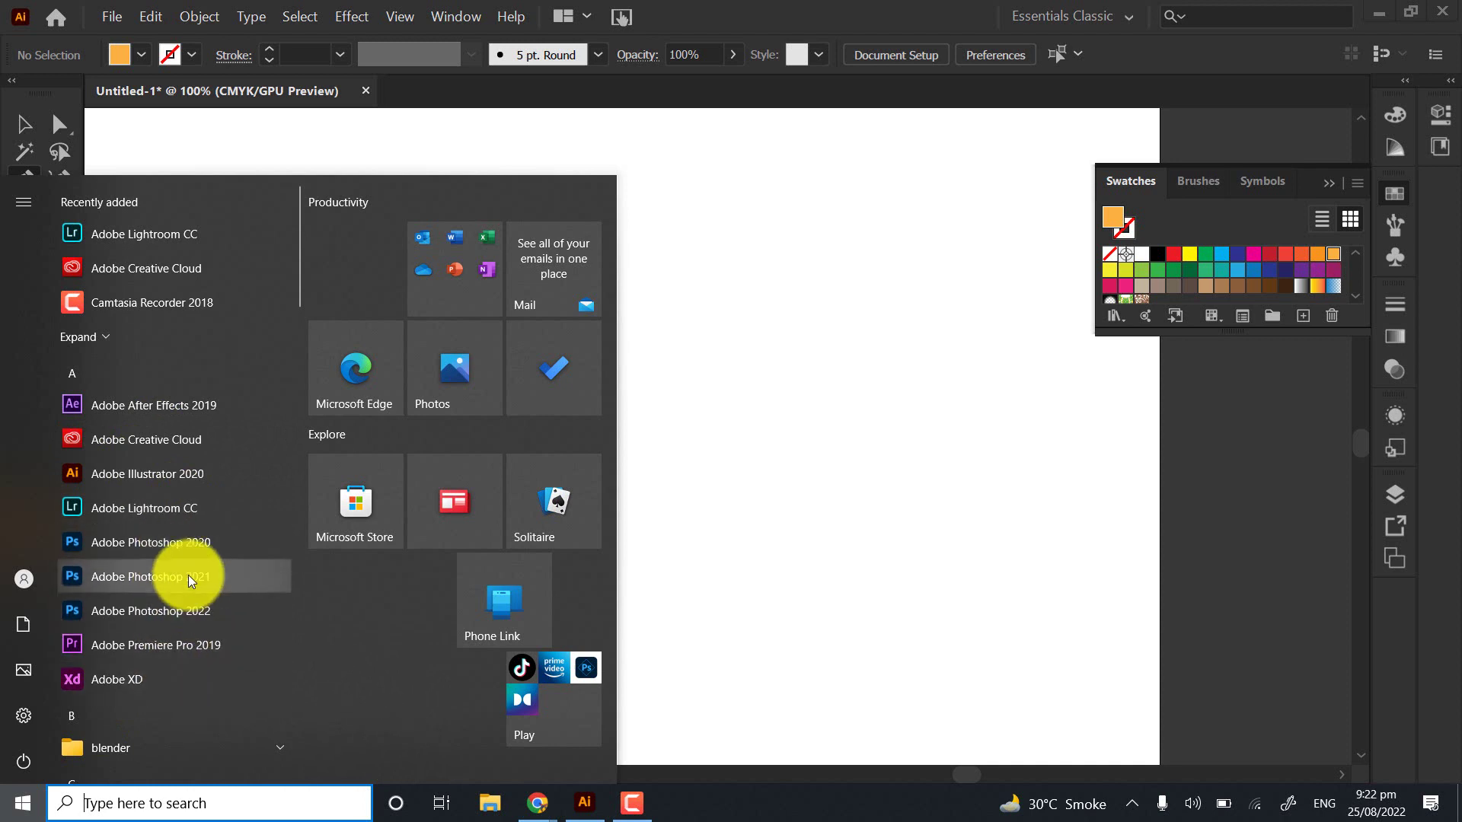
left_click(504, 12)
left_click(790, 7)
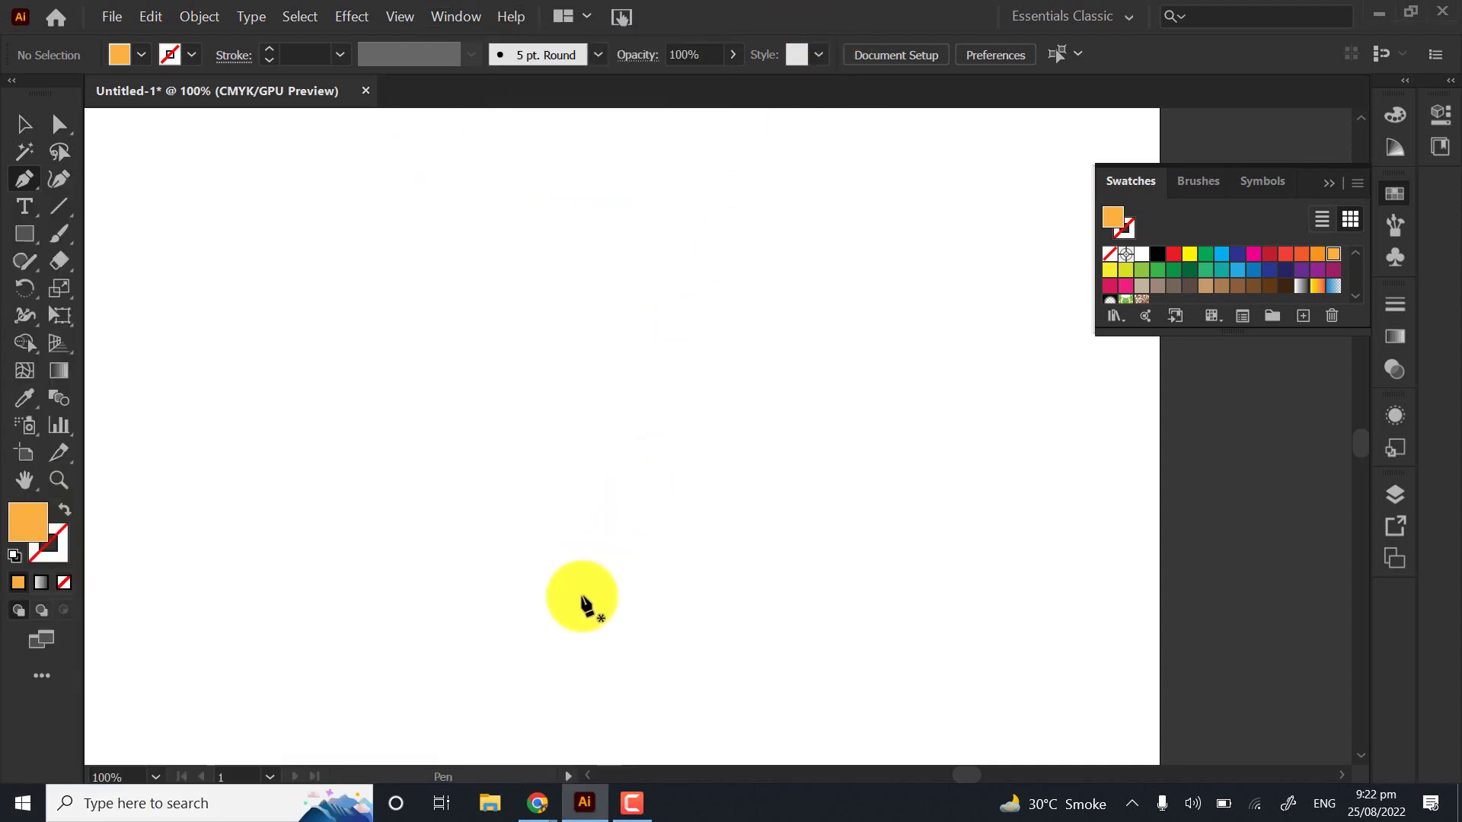
left_click_drag(581, 597, 681, 448)
scroll(676, 448, "down", 2)
left_click(699, 424)
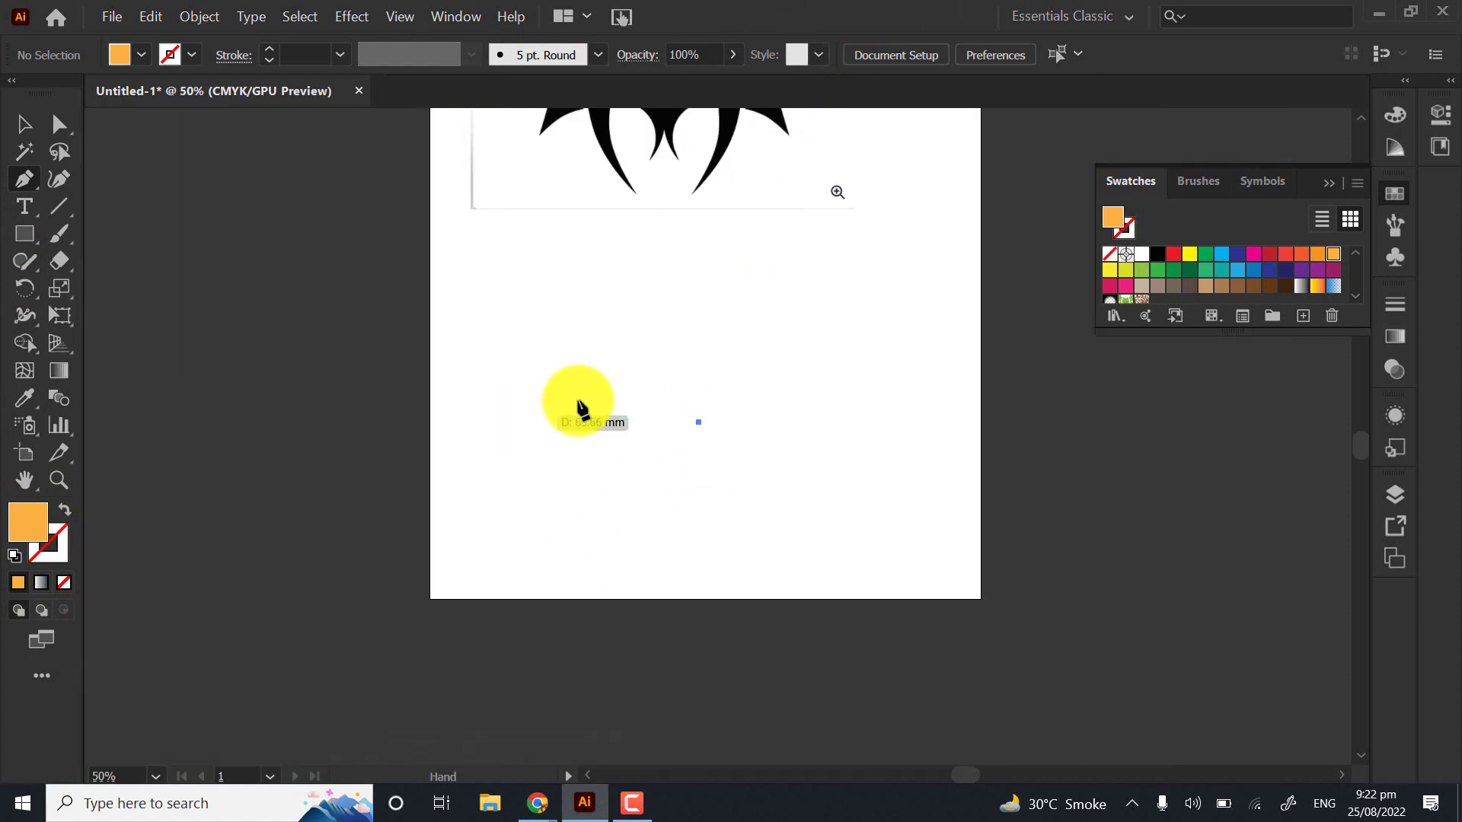
scroll(578, 408, "up", 1)
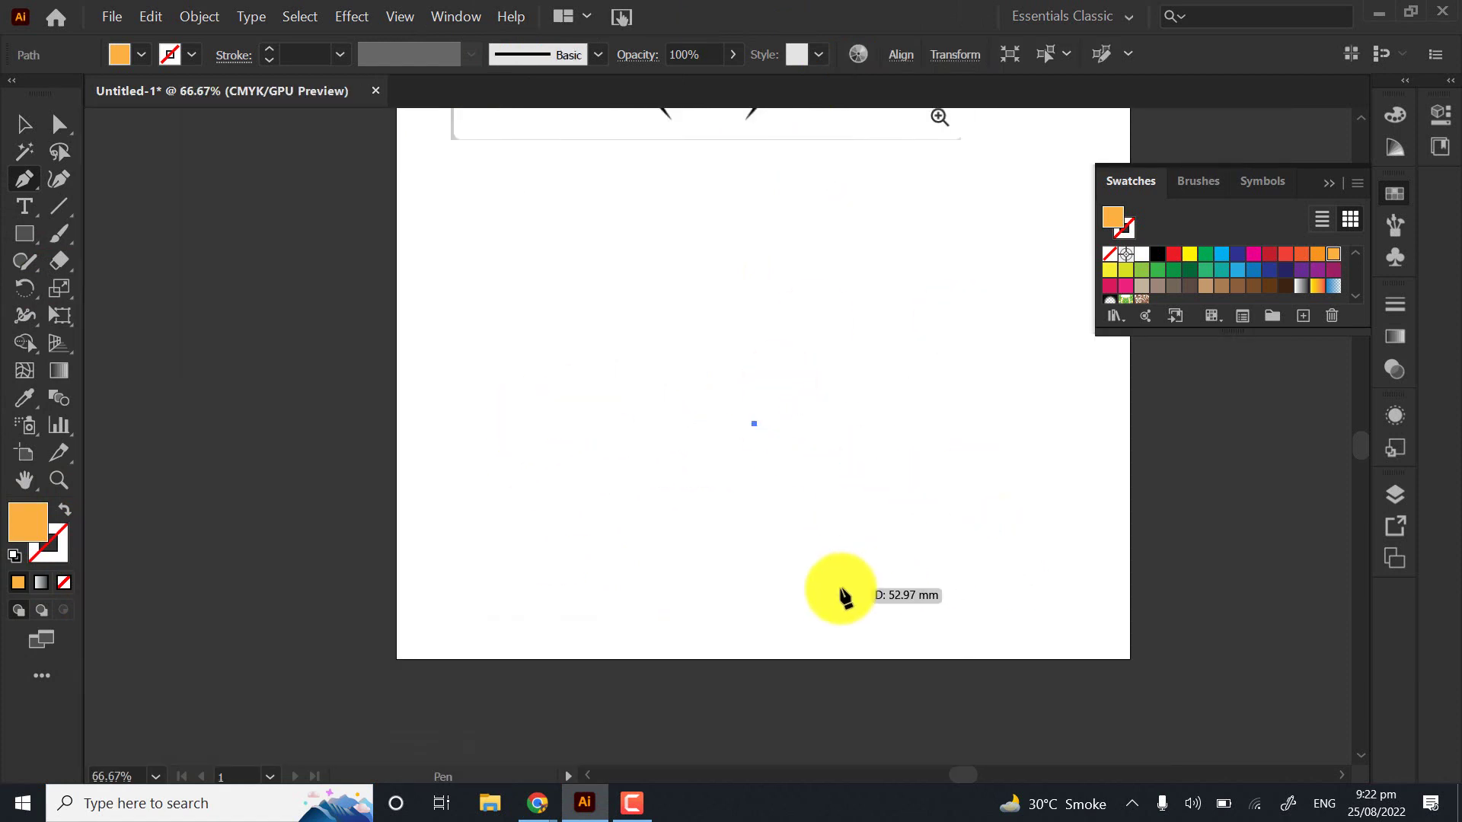
scroll(843, 595, "up", 1)
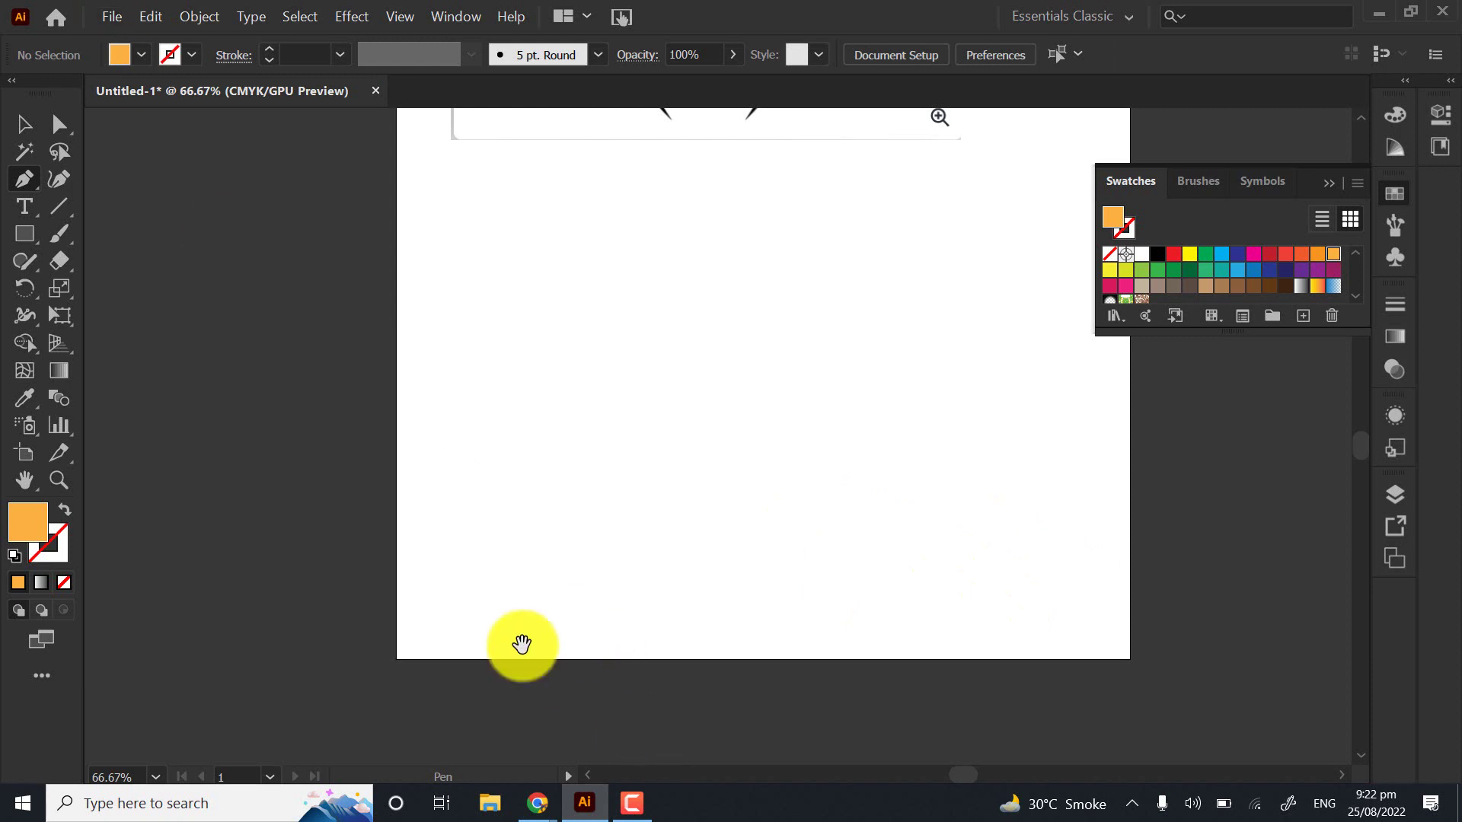
Draw a closed square with straight Pen tool segments on the empty artboard area and undo it
scroll(522, 642, "up", 1)
scroll(518, 437, "up", 1)
scroll(614, 365, "right", 1)
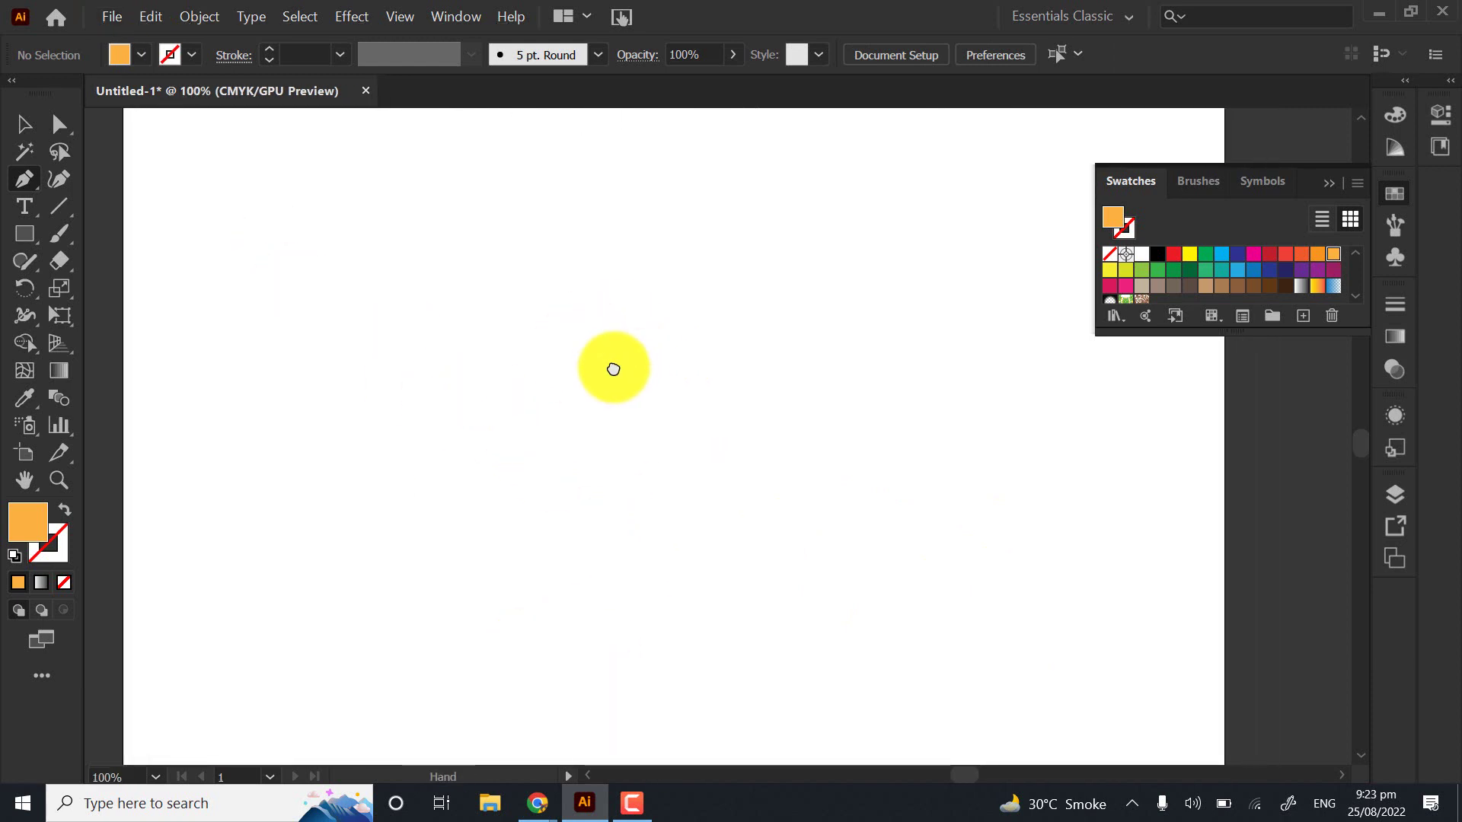
left_click(777, 215, "ctrl")
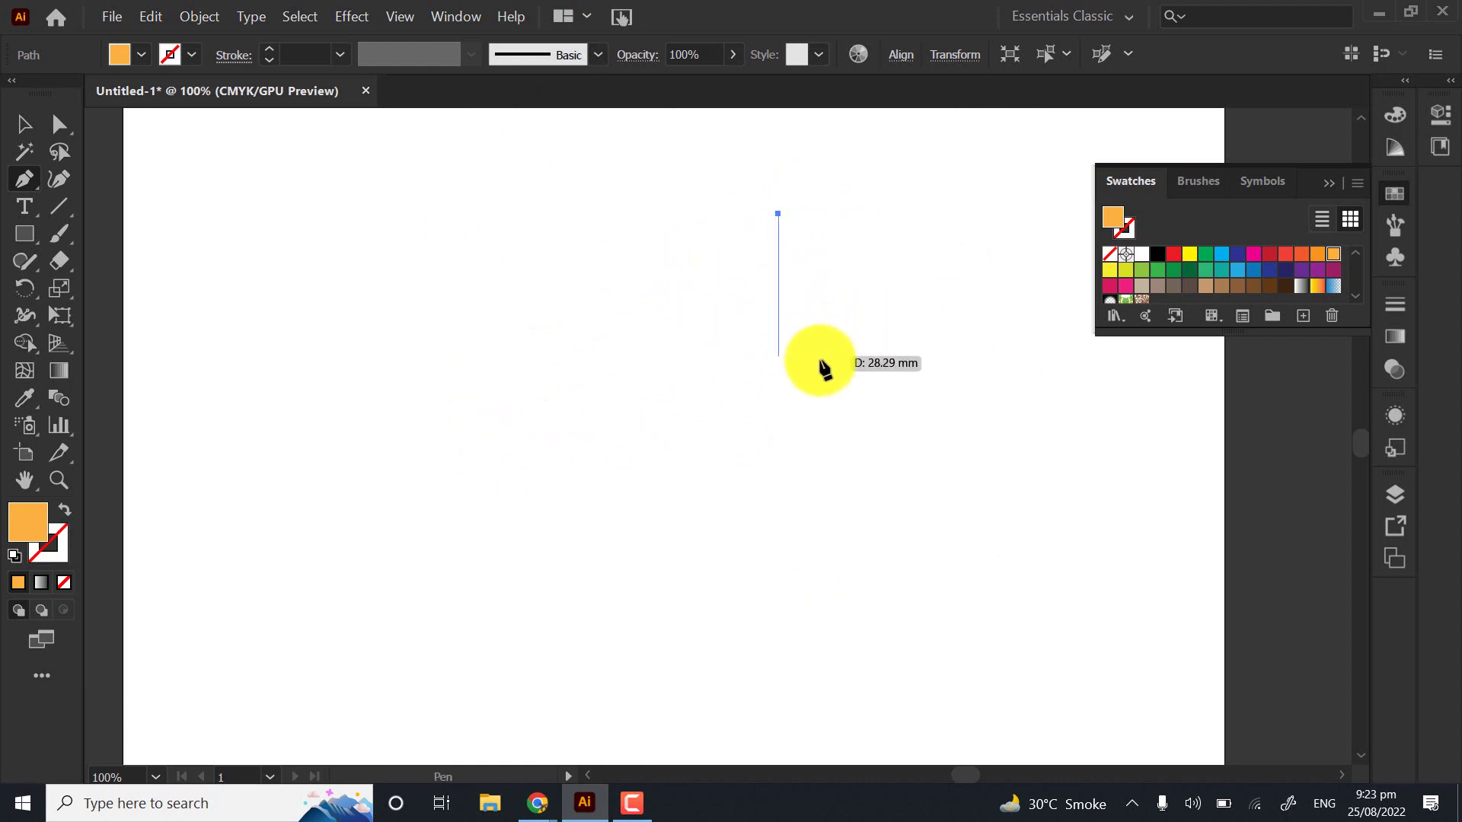
left_click(784, 491)
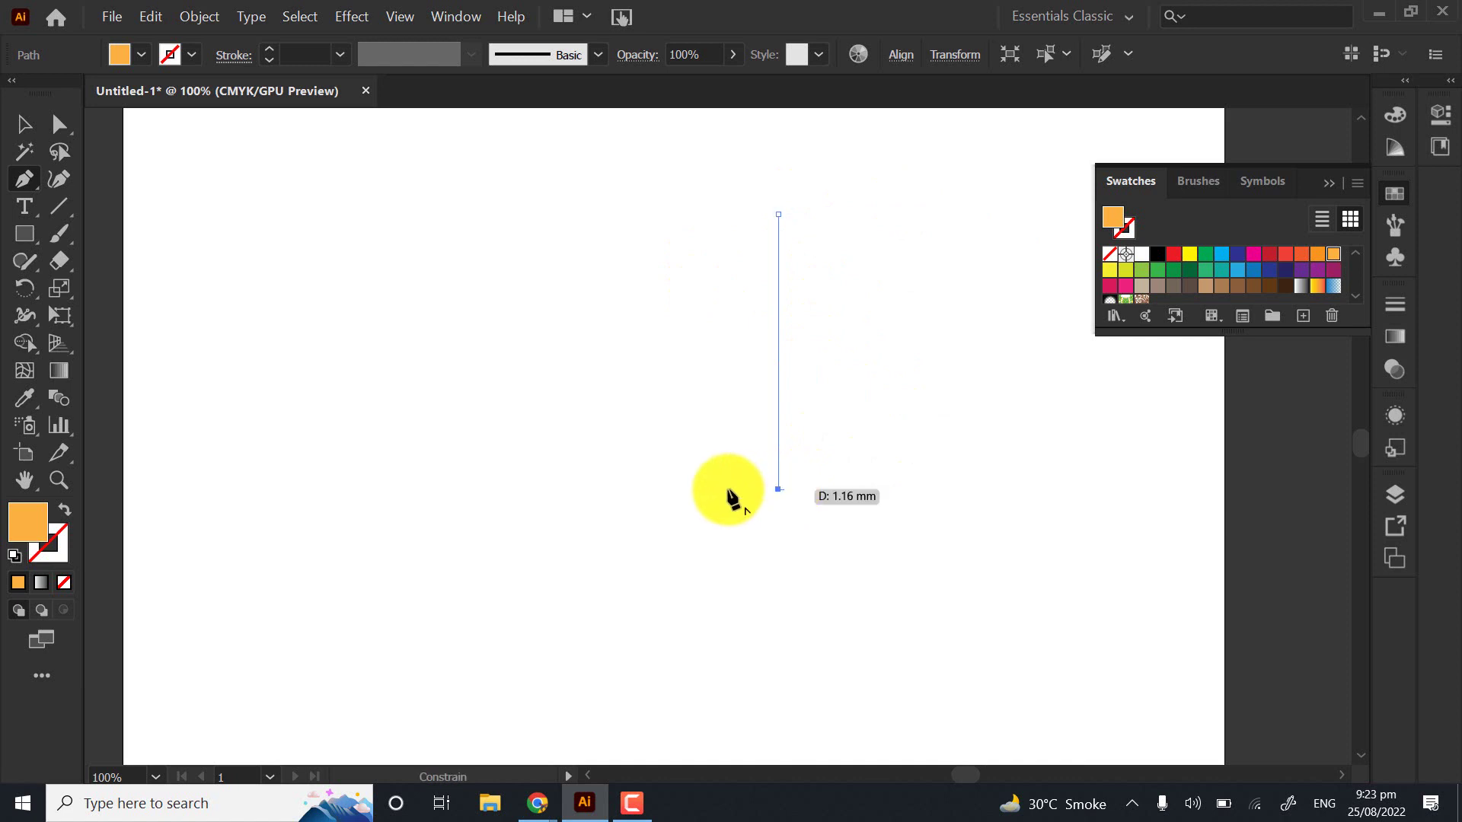
left_click(508, 434, "ctrl")
left_click(507, 215)
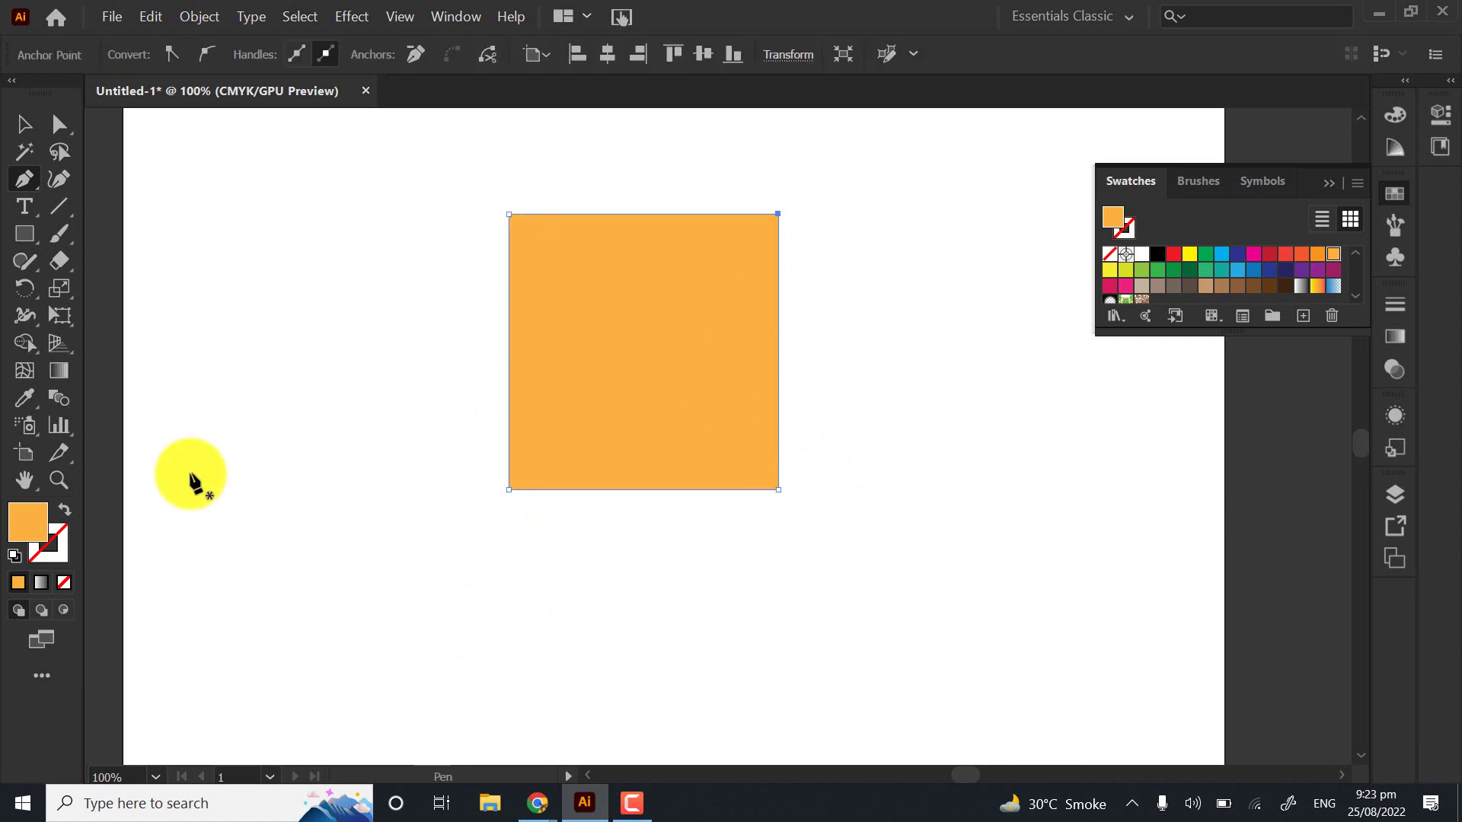
left_click(27, 126)
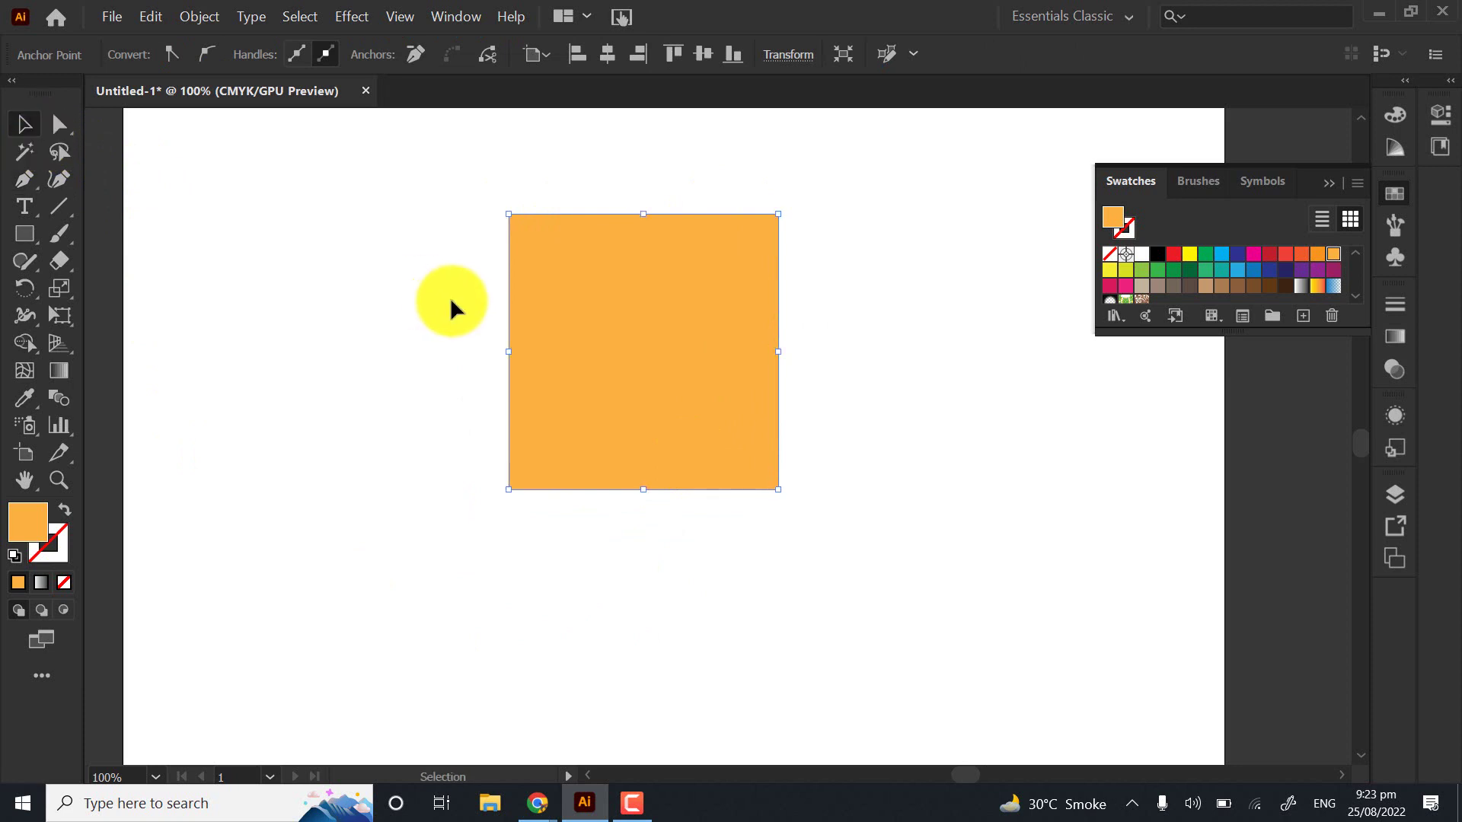
key("ctrl+z")
key("ctrl+z")
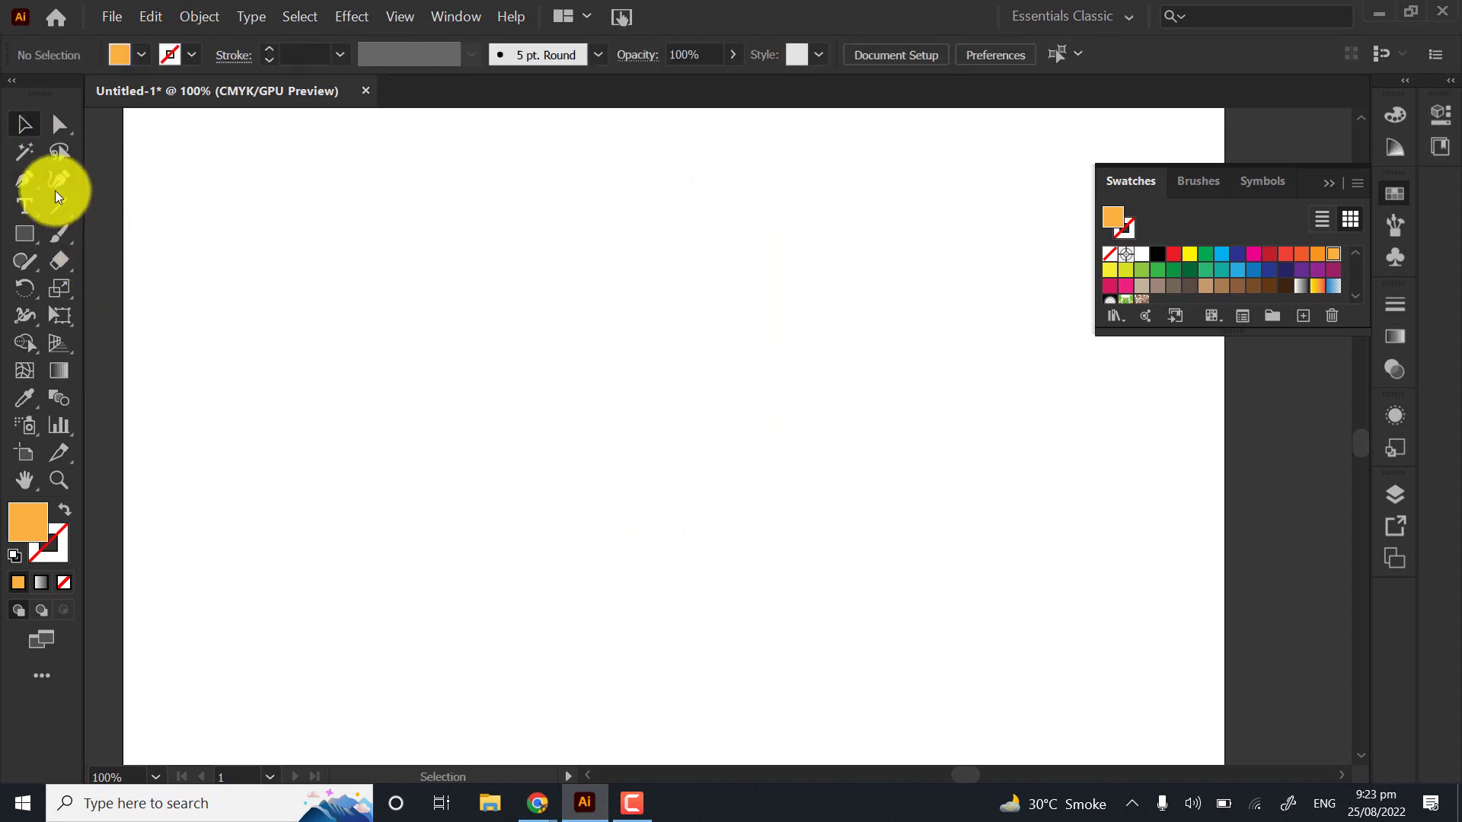
Start a Pen tool path with three corner points and swap fill and stroke for no fill and an orange stroke
key("p")
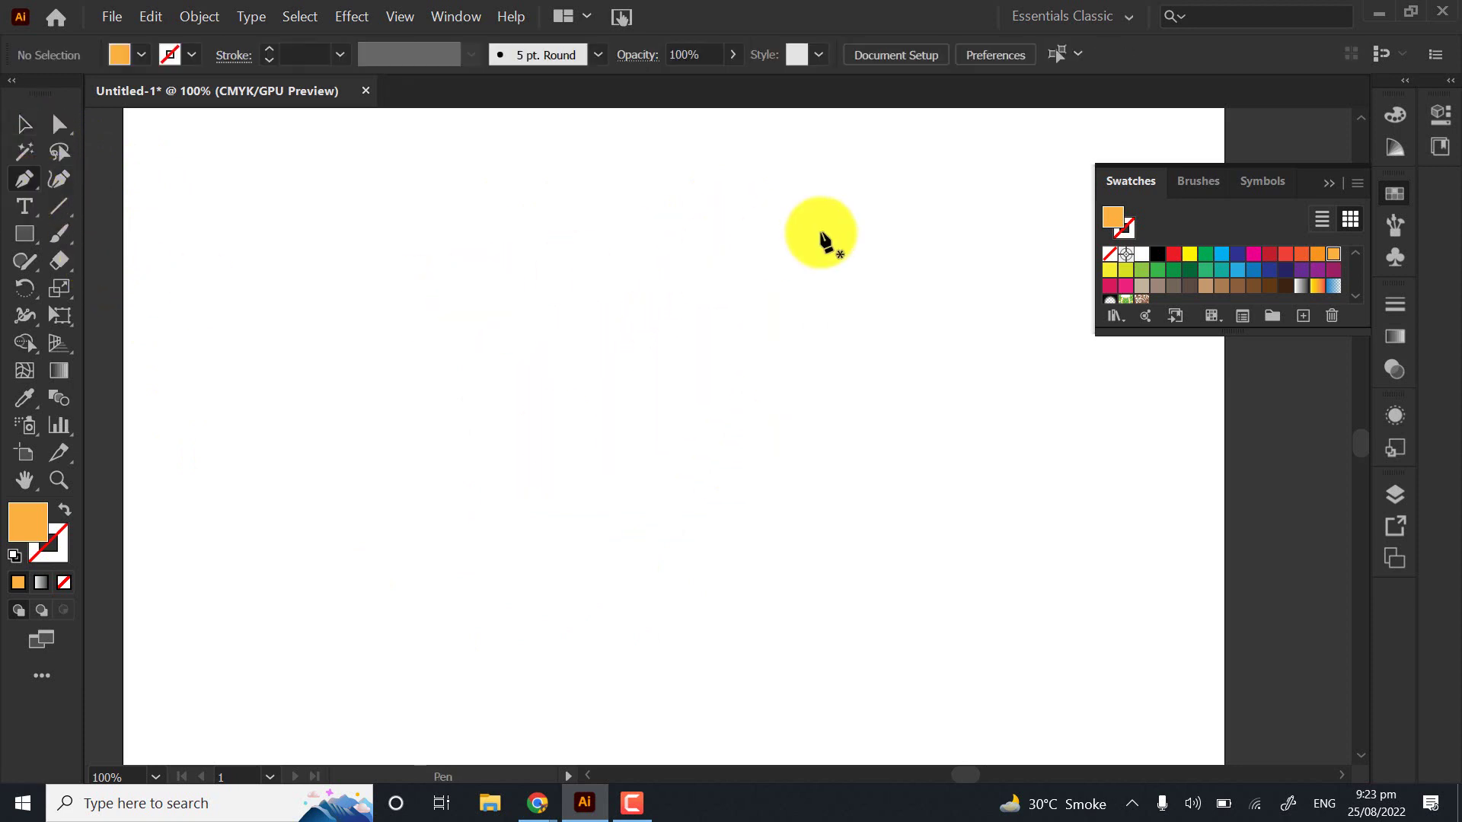
left_click(820, 232)
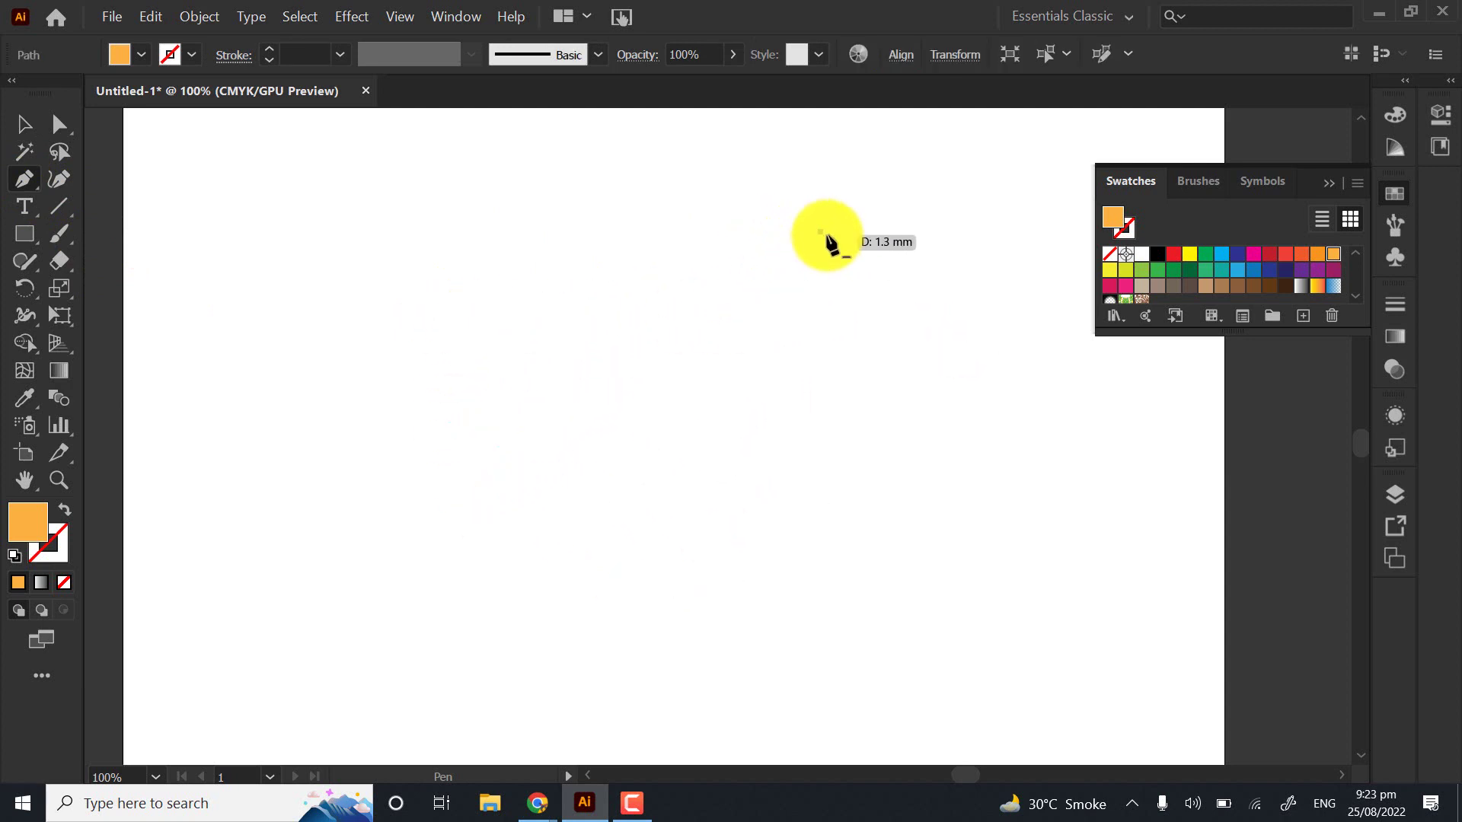
left_click(637, 459)
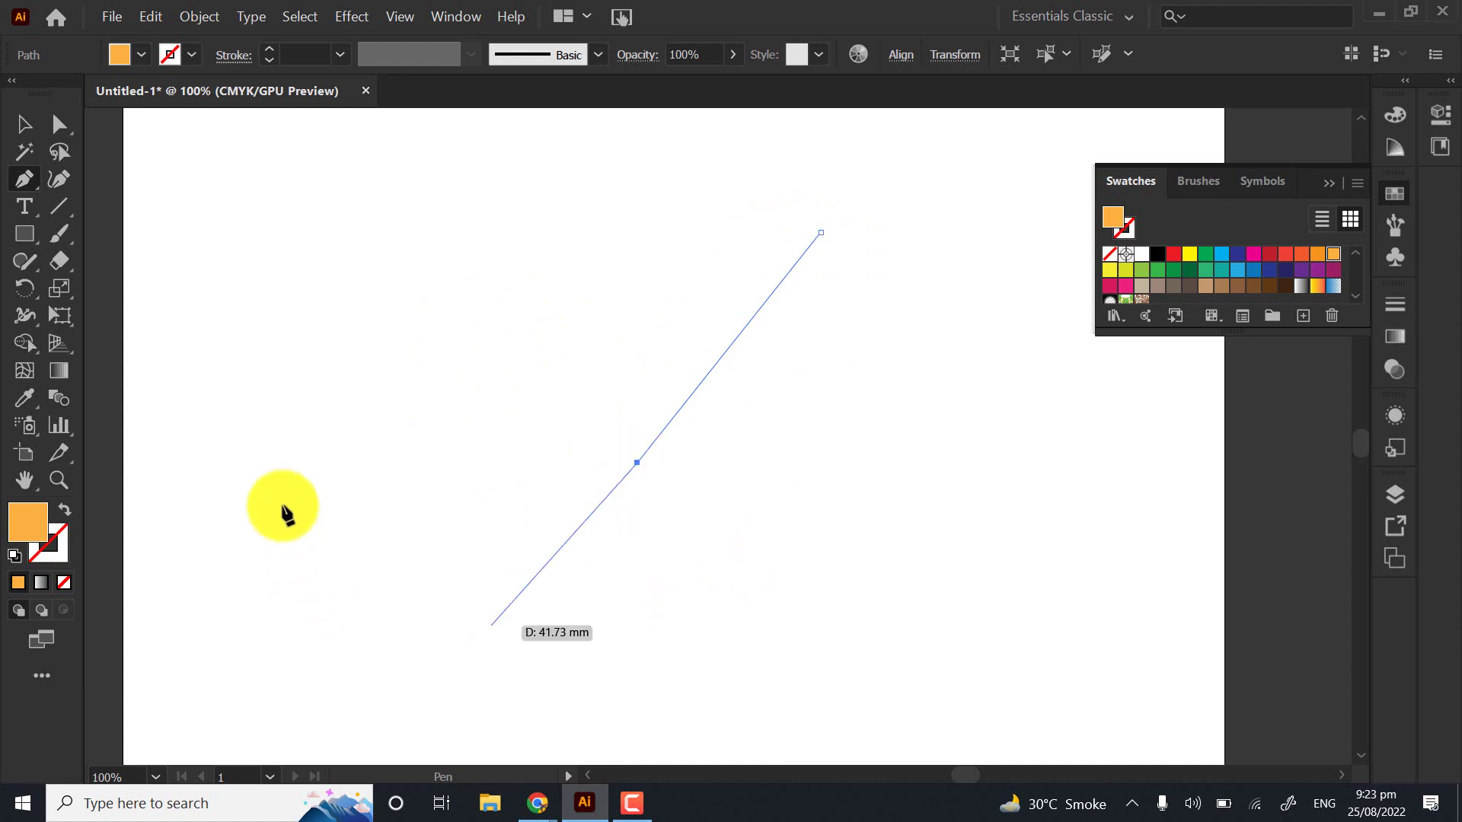
left_click(338, 432)
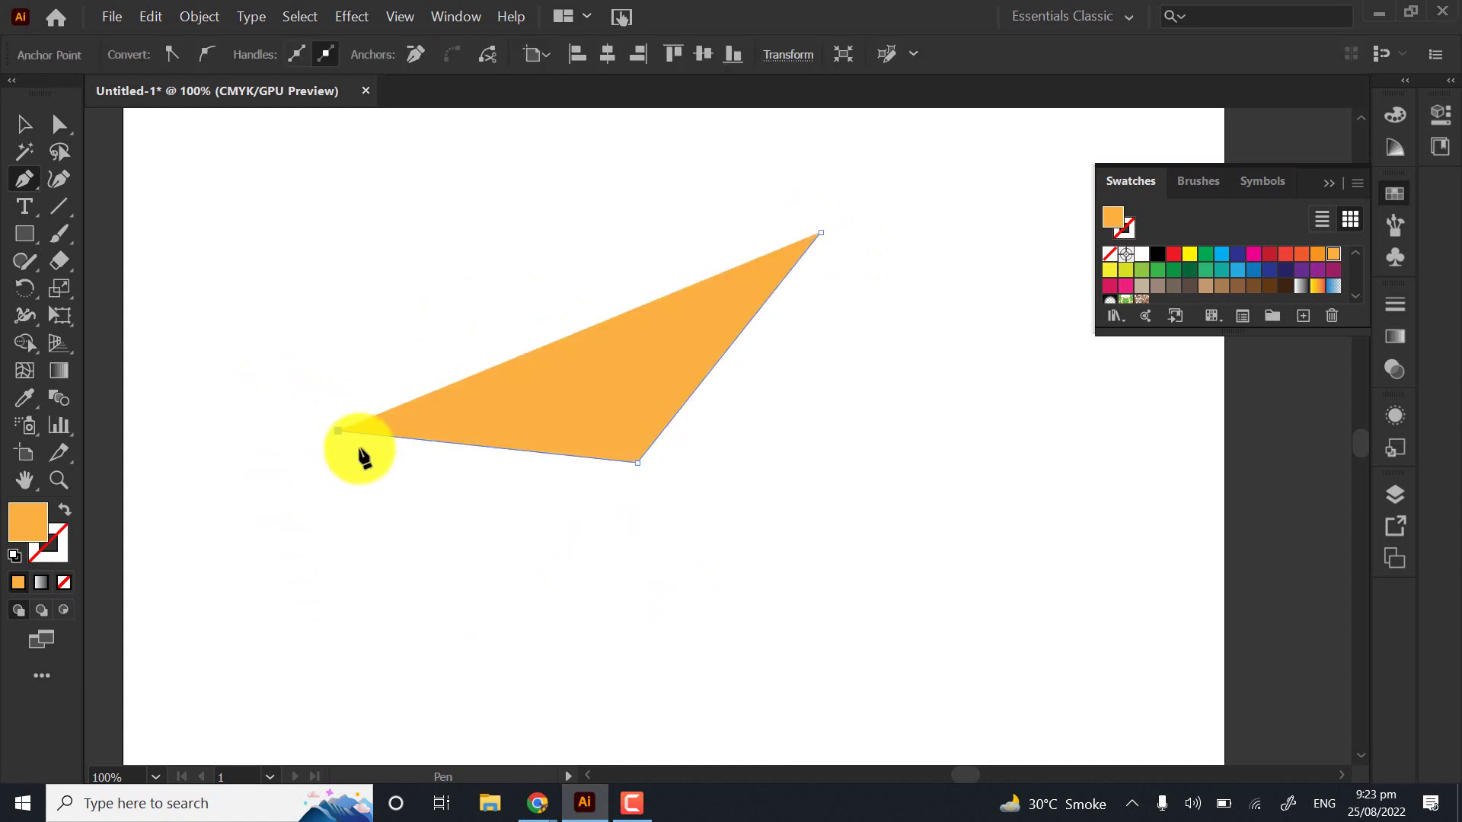
left_click(64, 510)
Extend the path with fifteen more corner points into an open zigzag of straight segments across the artboard
left_click(771, 669)
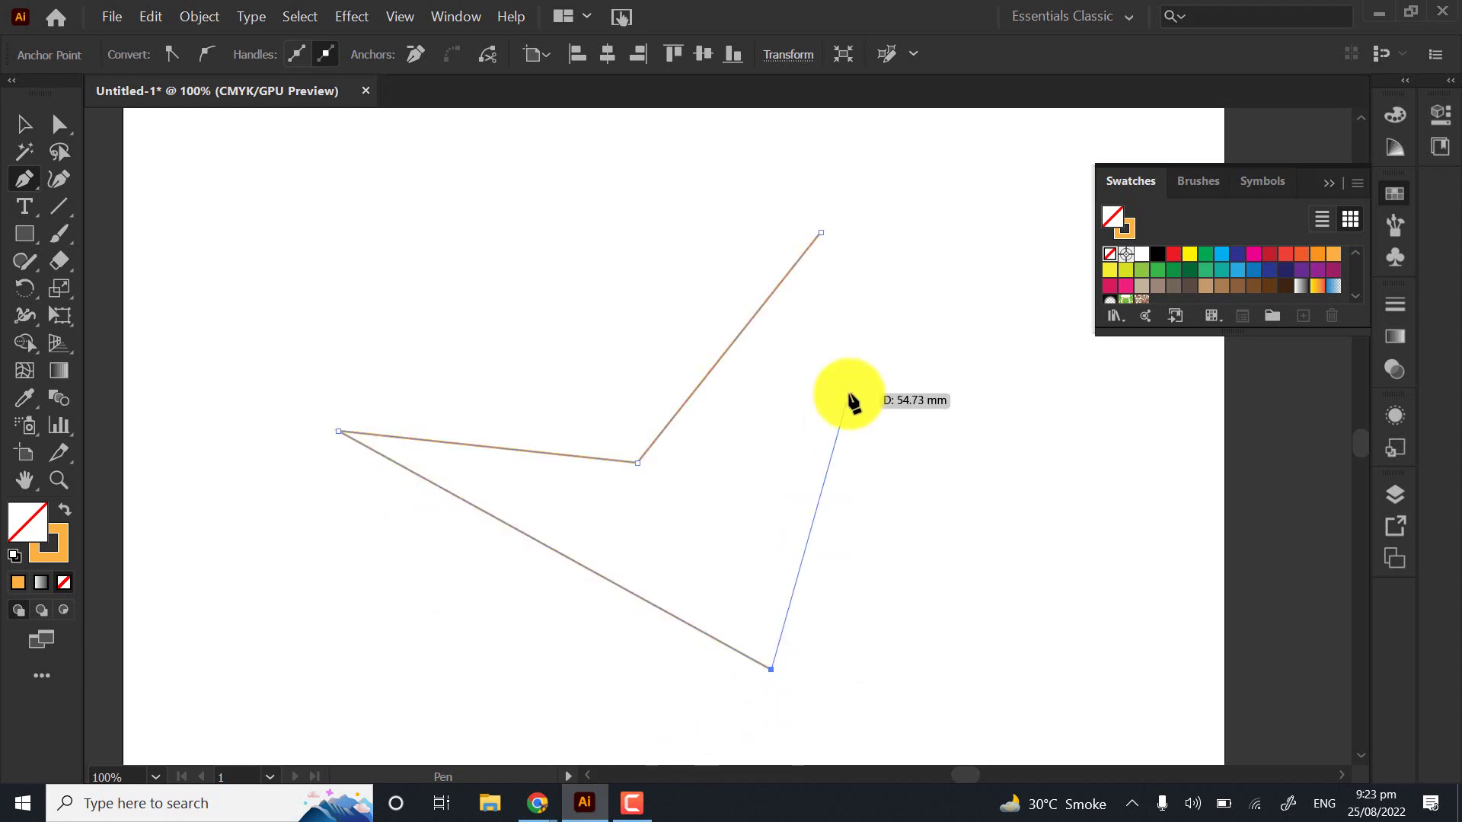
left_click(849, 394)
left_click(1011, 470)
left_click(925, 601)
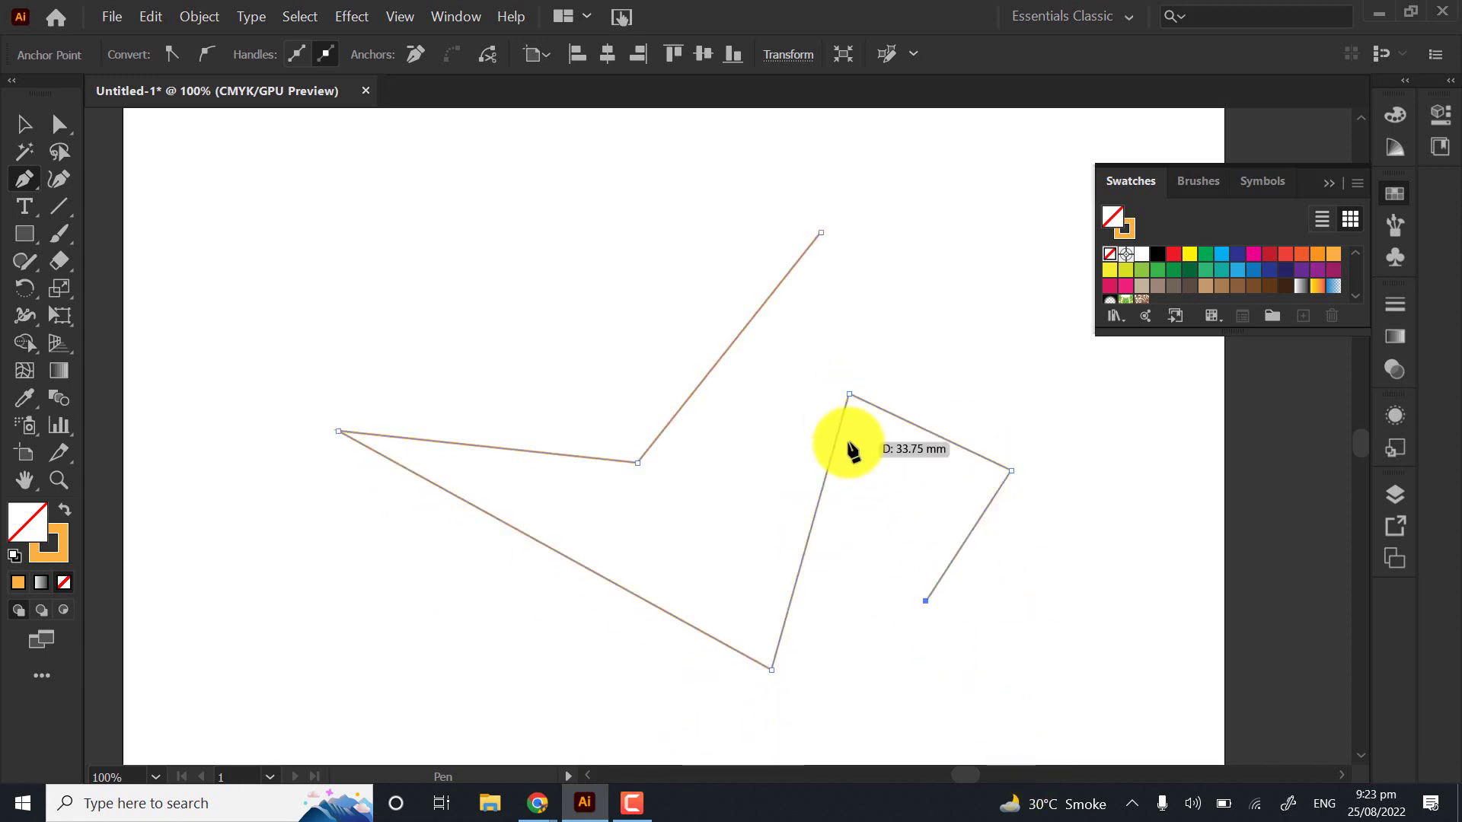
left_click(848, 442)
left_click(848, 647)
left_click(969, 678)
left_click(1076, 477)
left_click(1022, 313)
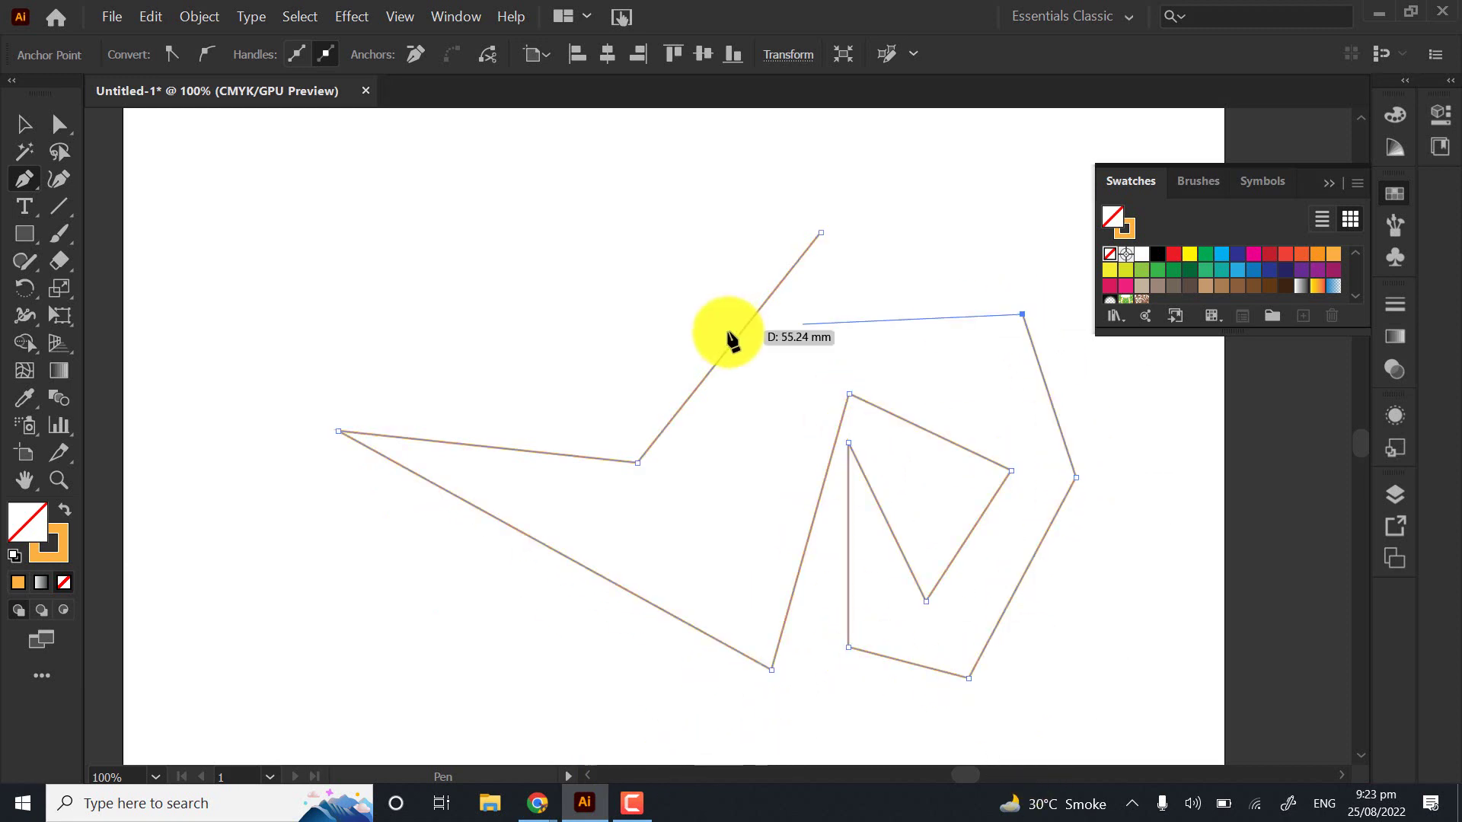
left_click(727, 333)
left_click(721, 506)
left_click(580, 511)
left_click(520, 260)
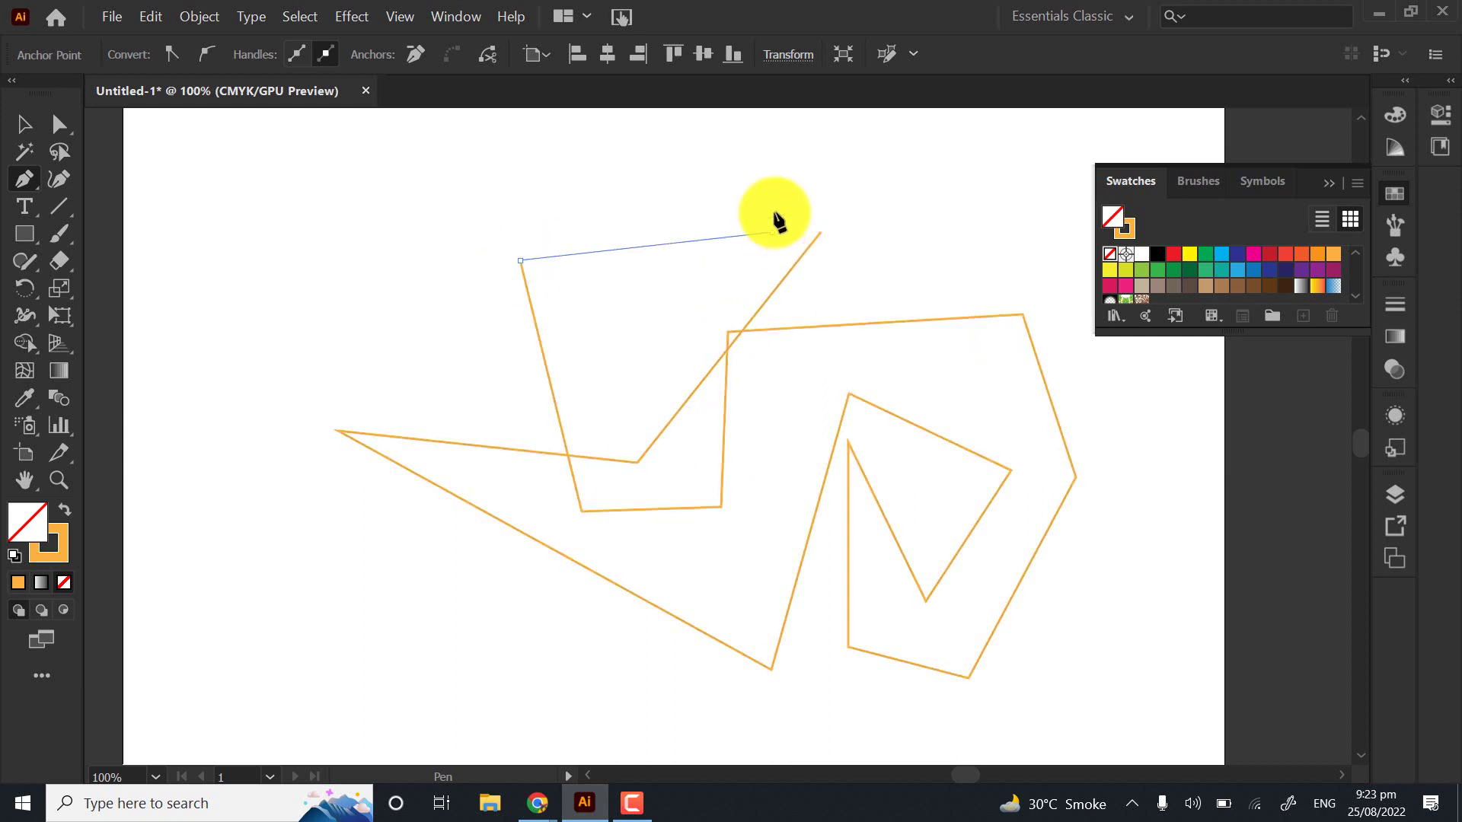
left_click(772, 233)
left_click(645, 181)
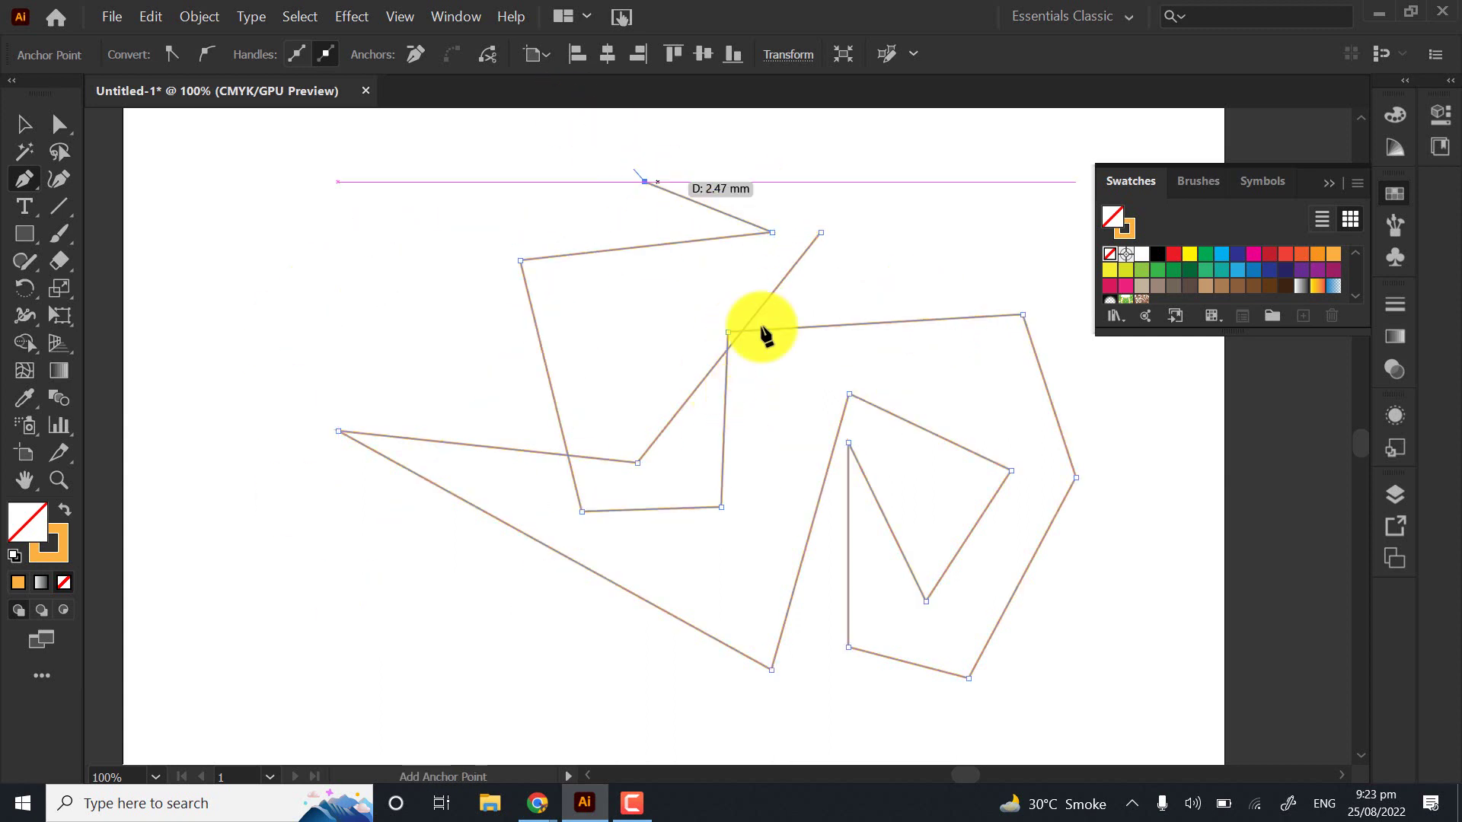
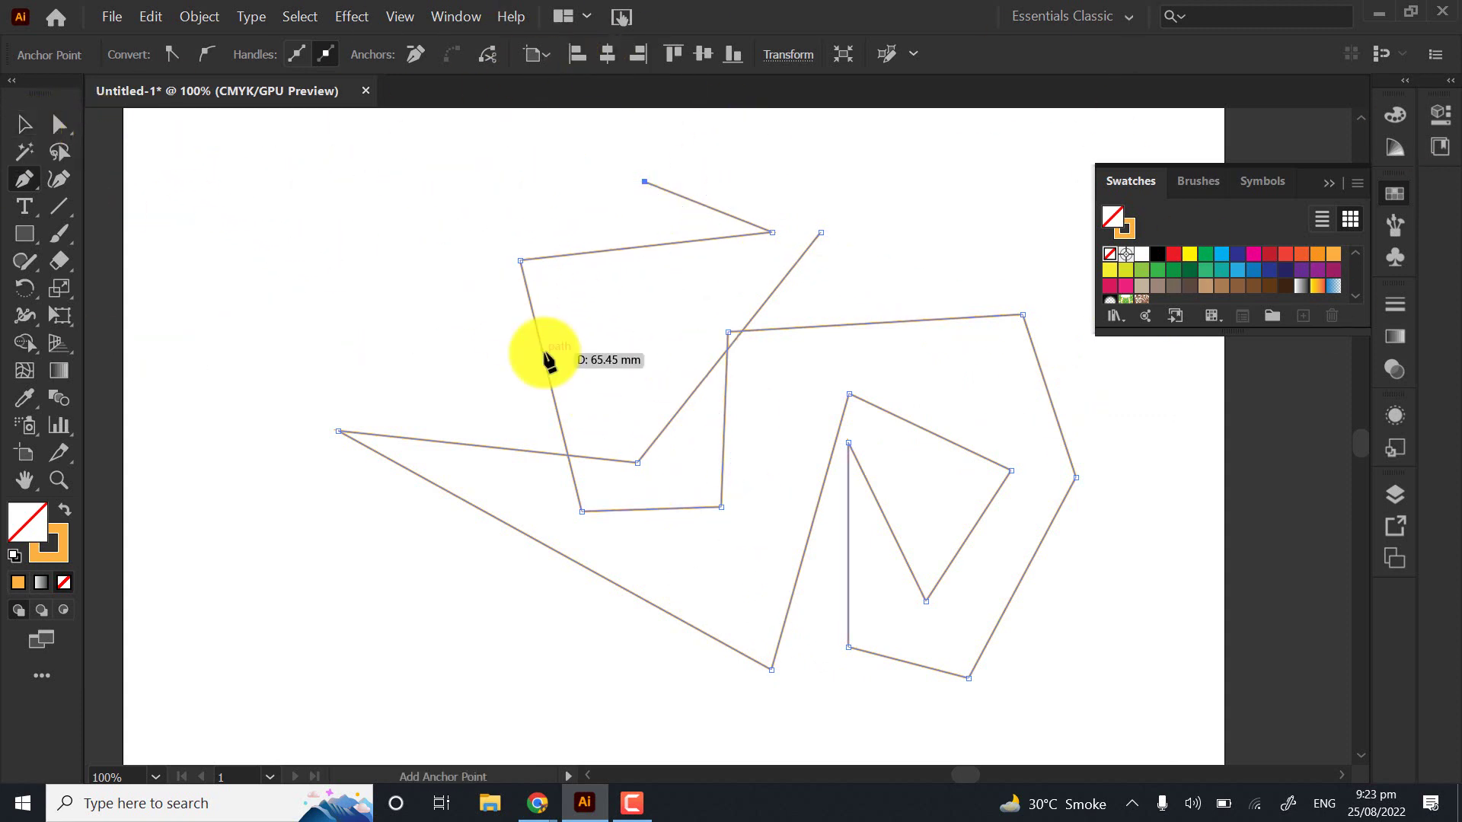
Delete the open zigzag path from the artboard
left_click(33, 132)
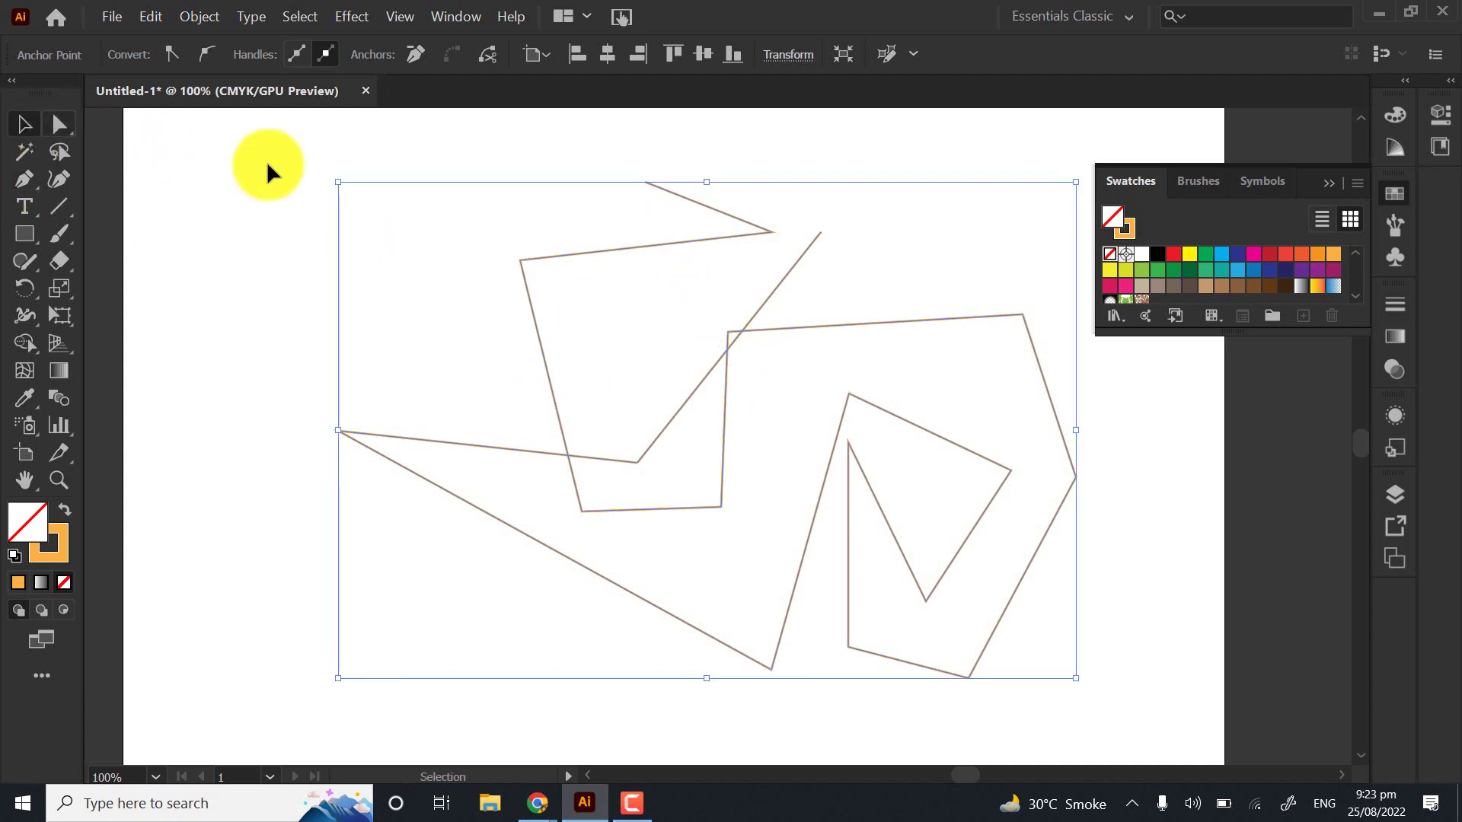
left_click(442, 163)
key("ctrl+a")
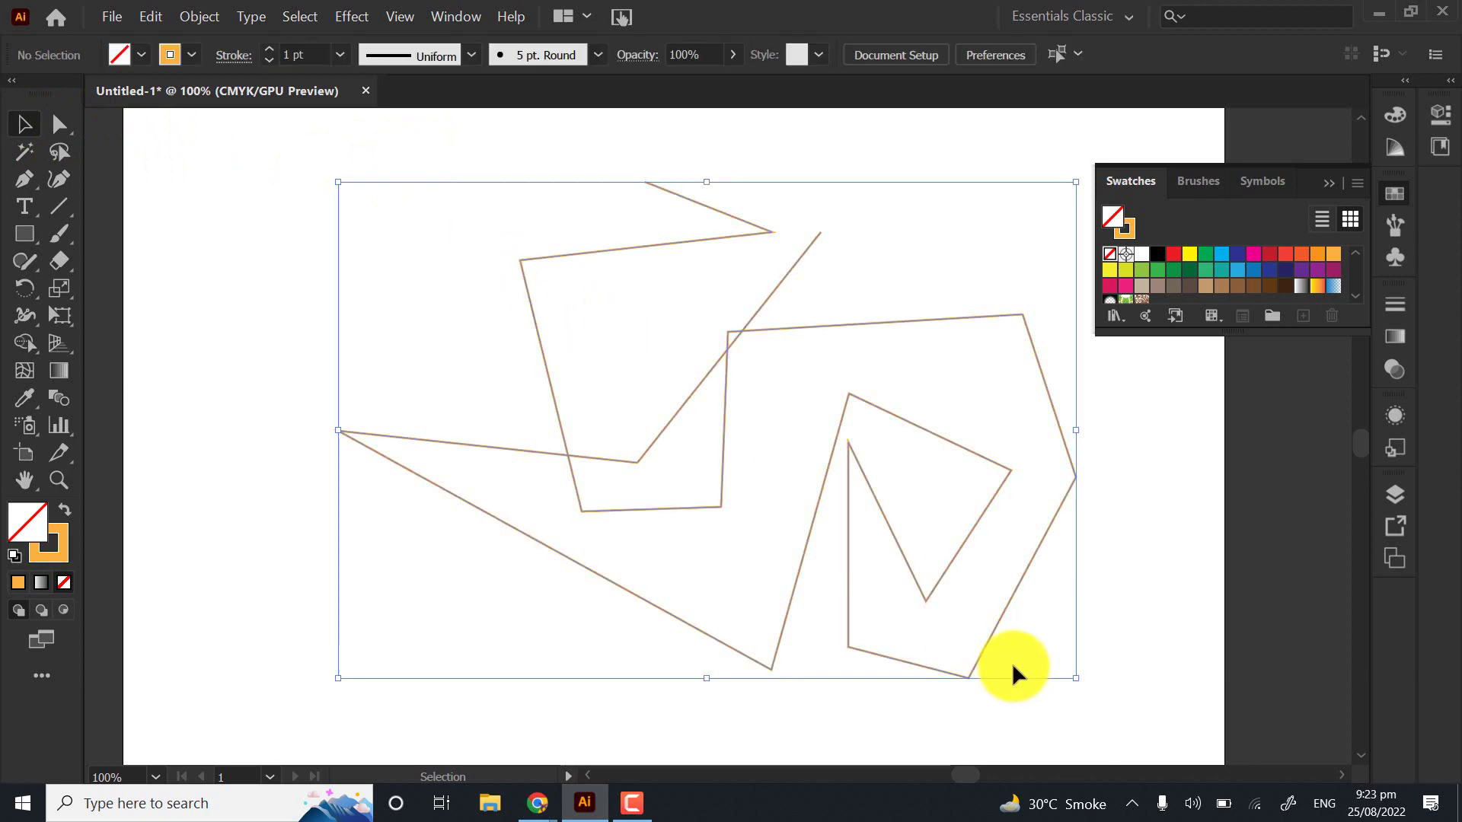
key("Delete")
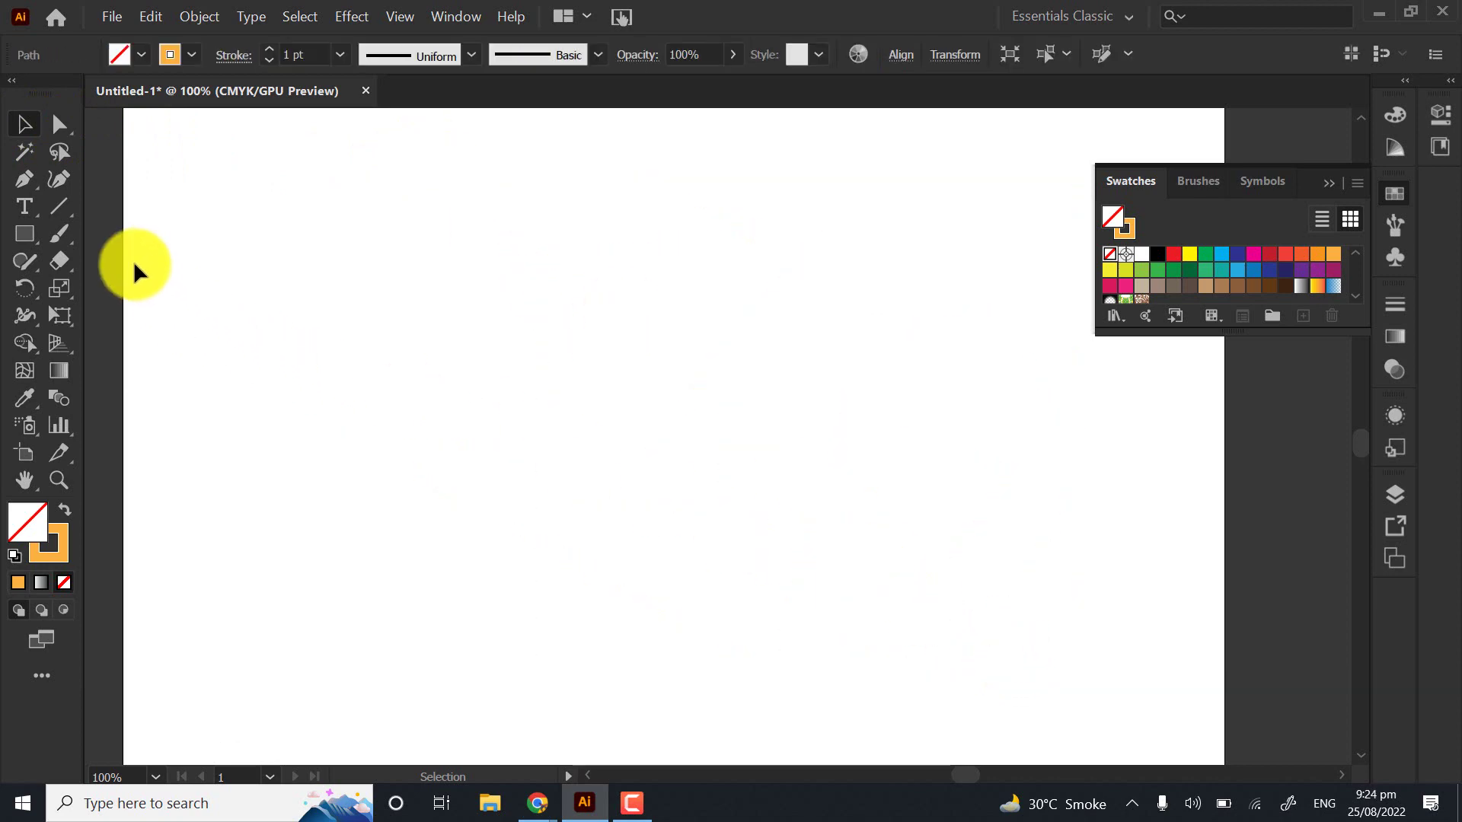
Draw a closed four-sided diamond with straight Pen tool segments on the empty artboard area and select it
left_click(28, 182)
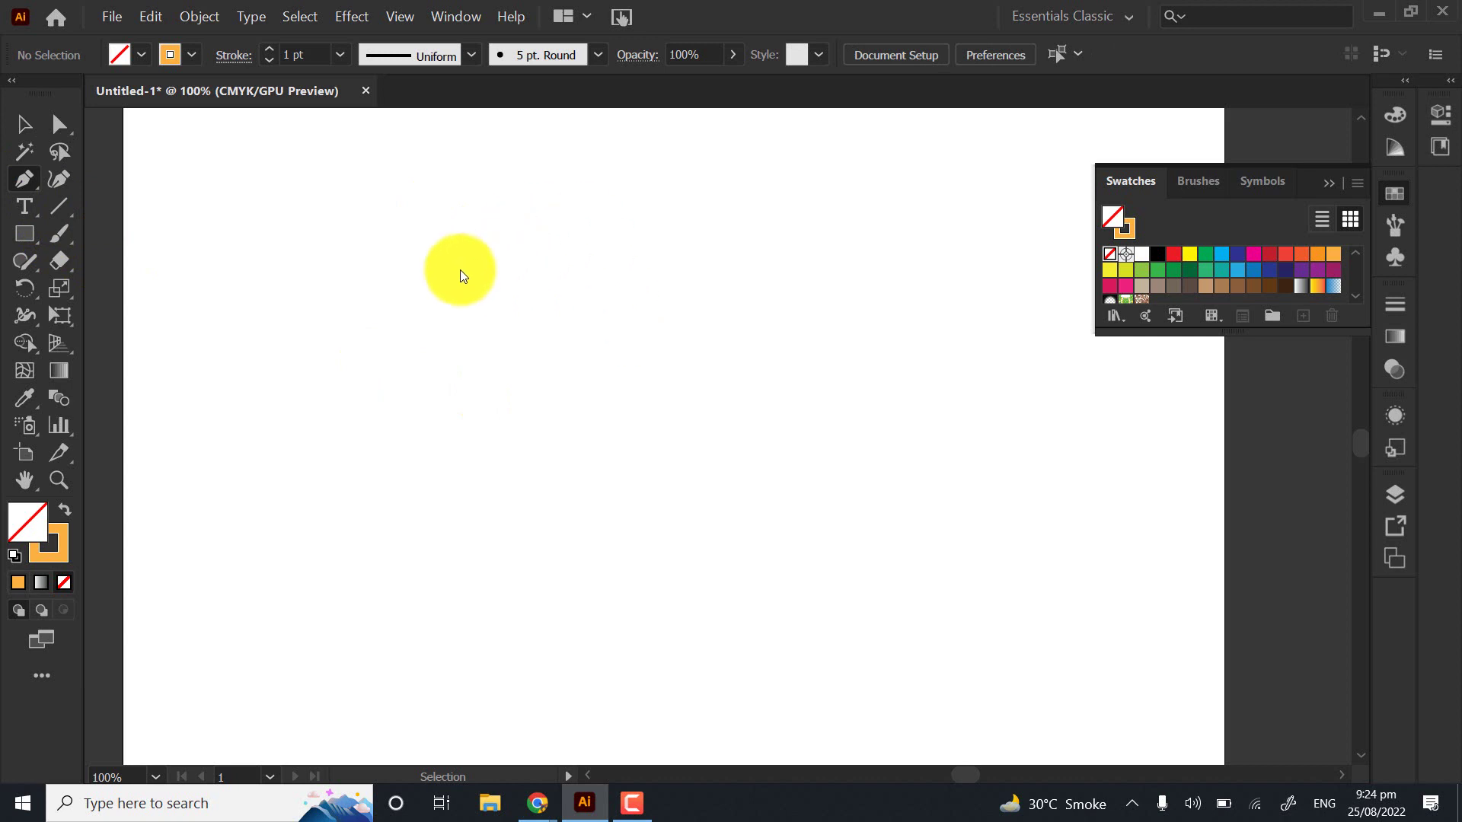
left_click(676, 188)
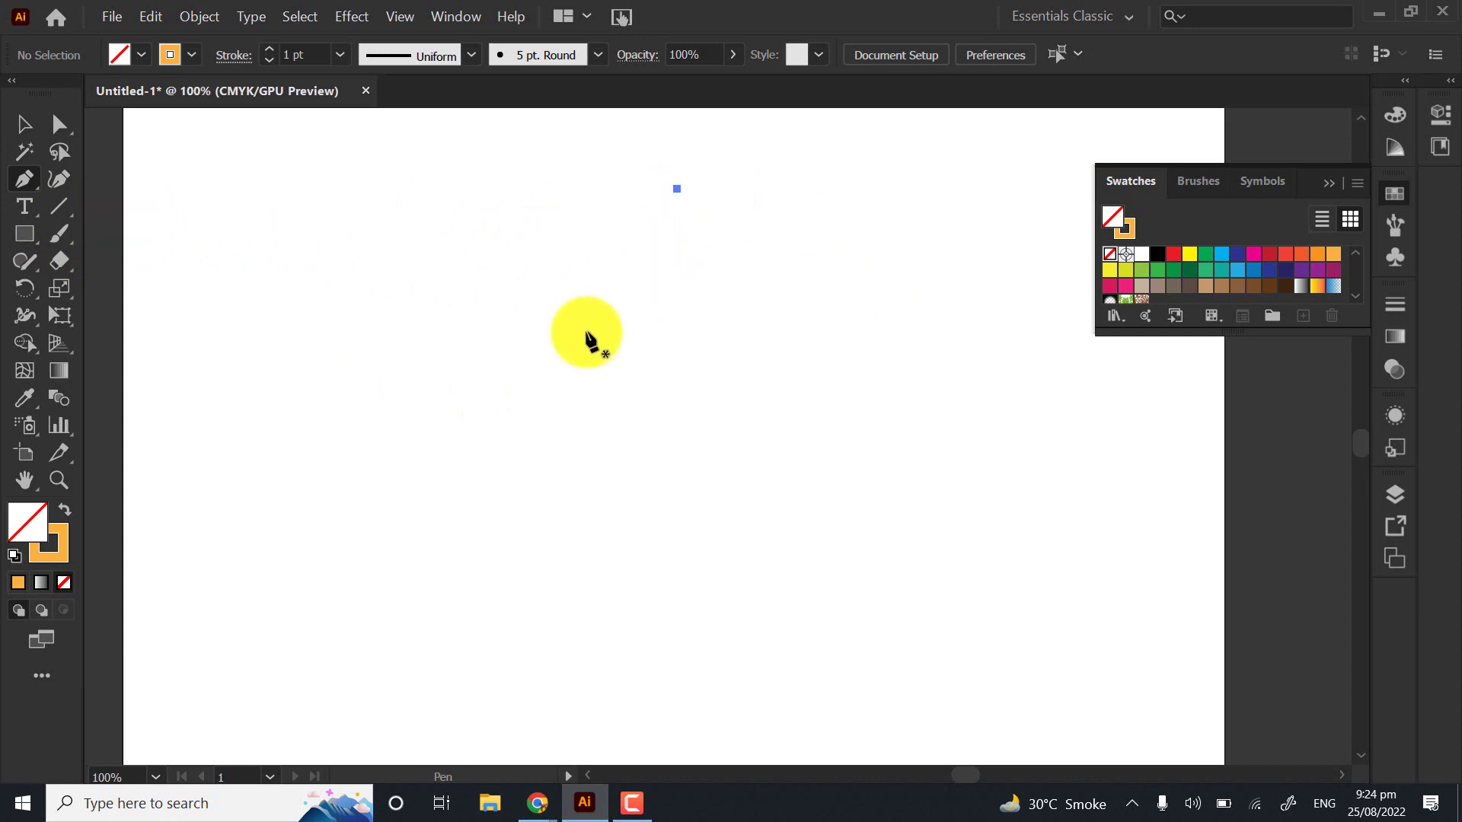
left_click(510, 392)
left_click(677, 510)
left_click(858, 349)
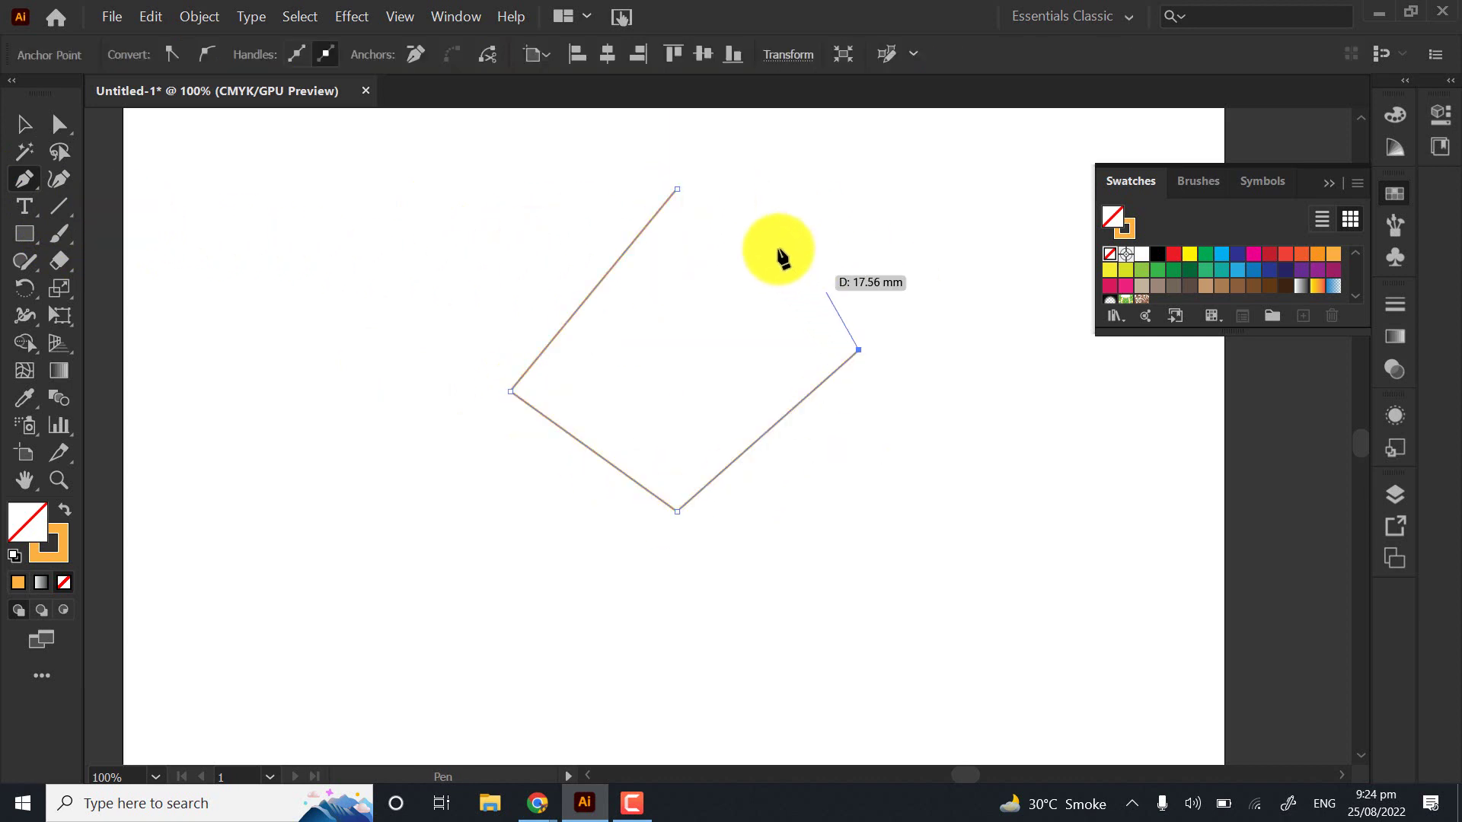
left_click(676, 188)
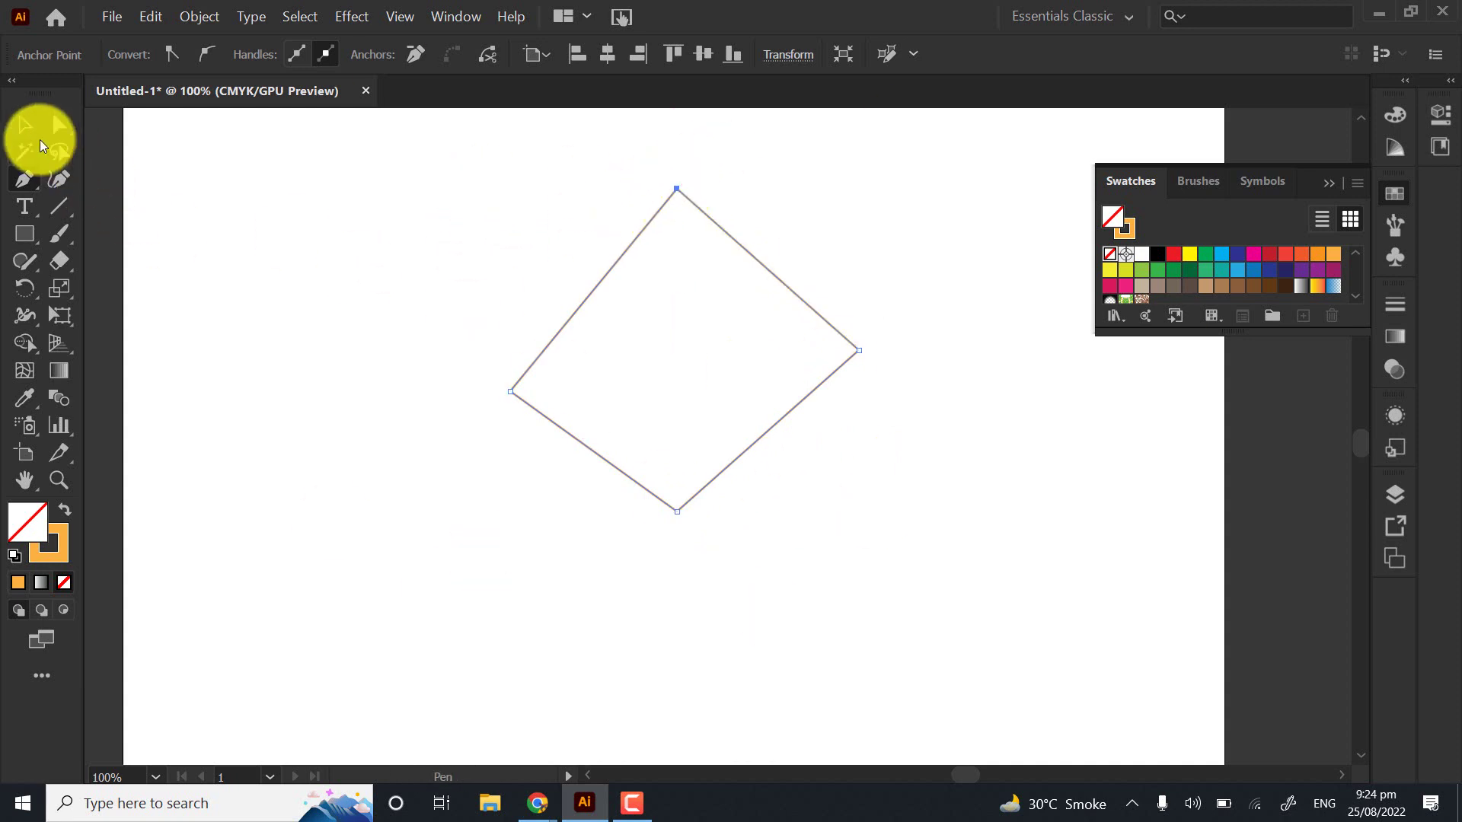
left_click(31, 133)
left_click(619, 260)
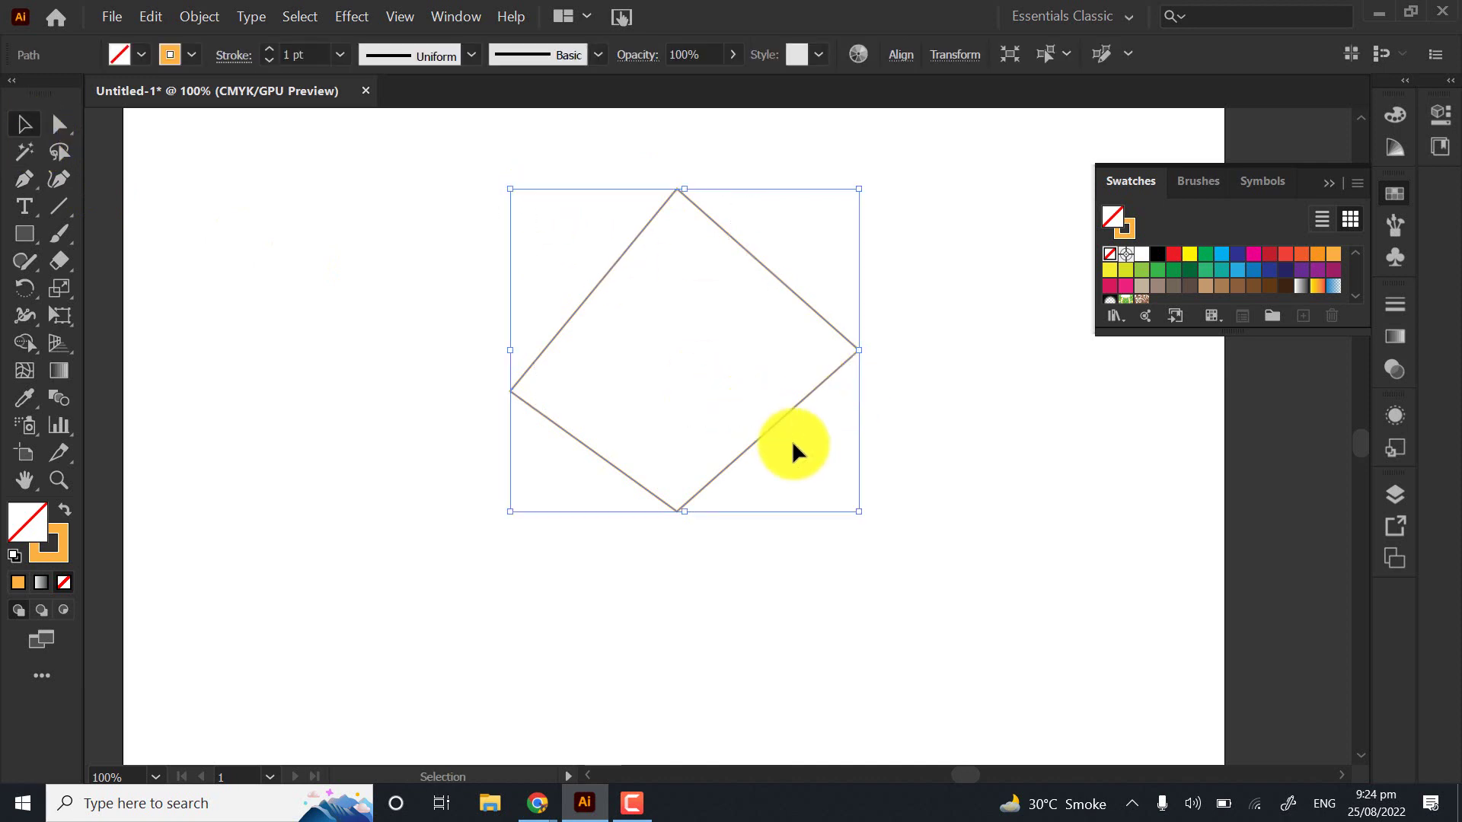
Delete the four-sided diamond path from the artboard
key("Delete")
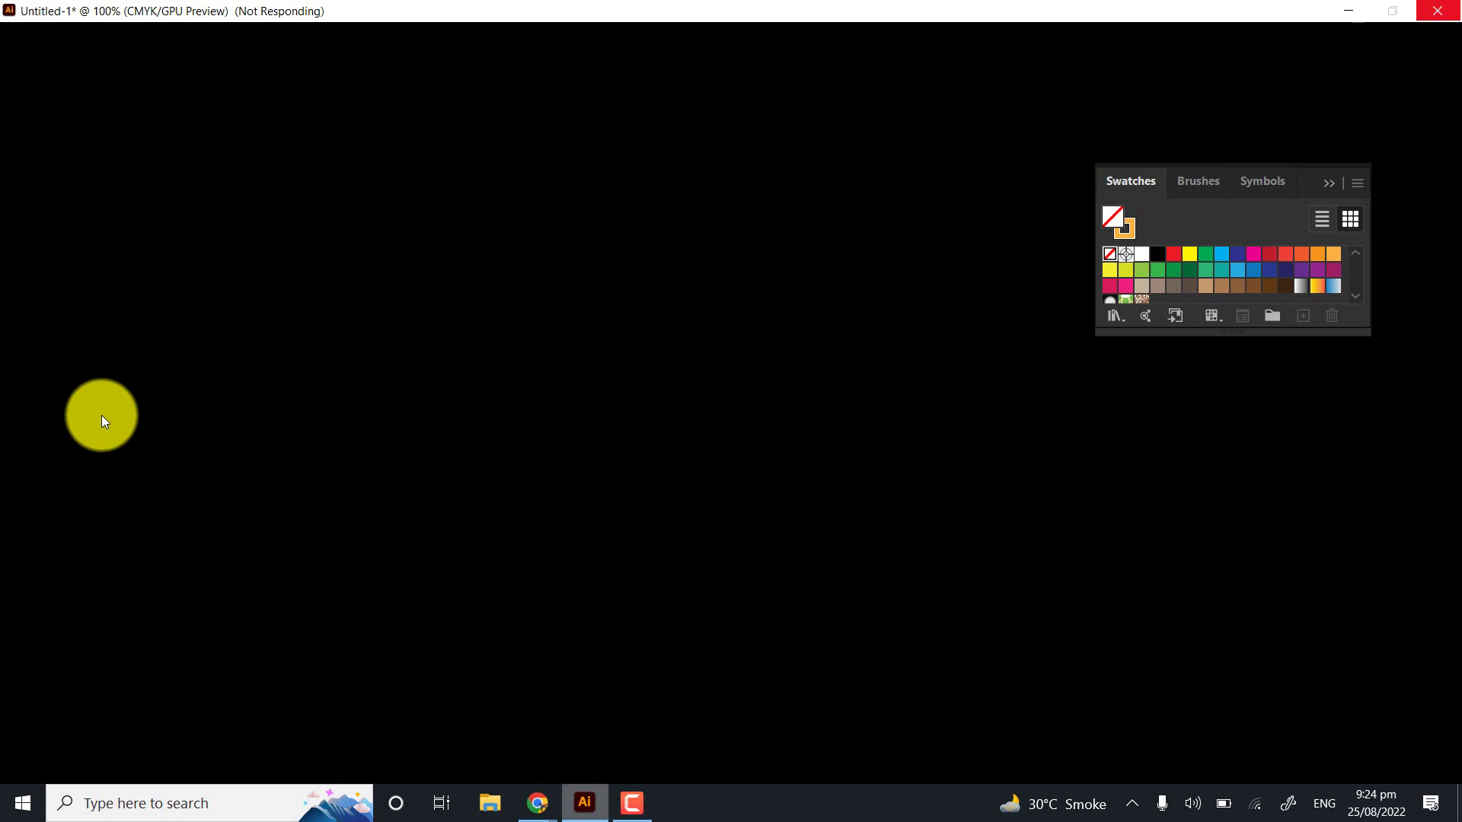
mouse_move(538, 804)
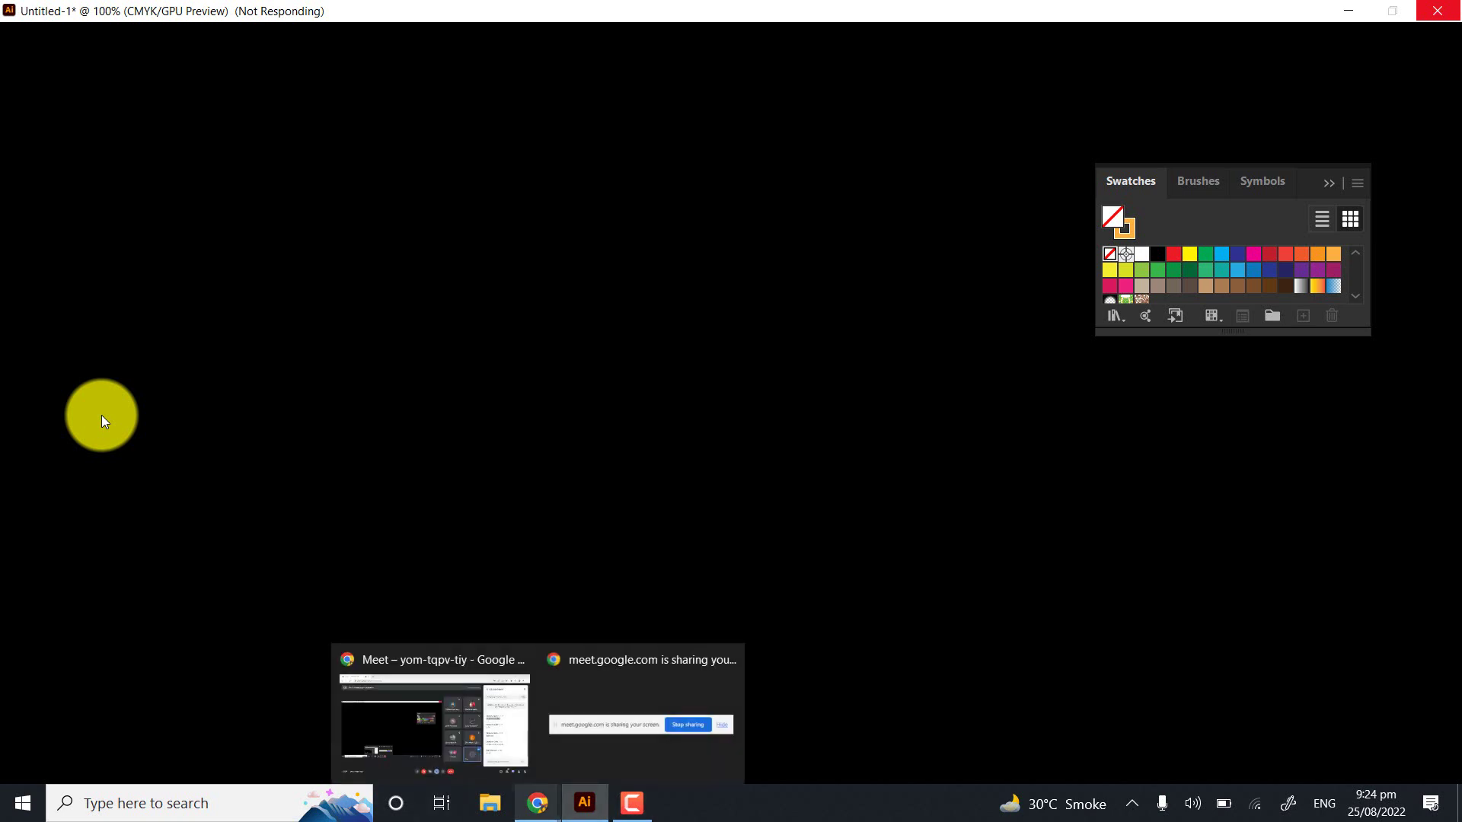
mouse_move(632, 803)
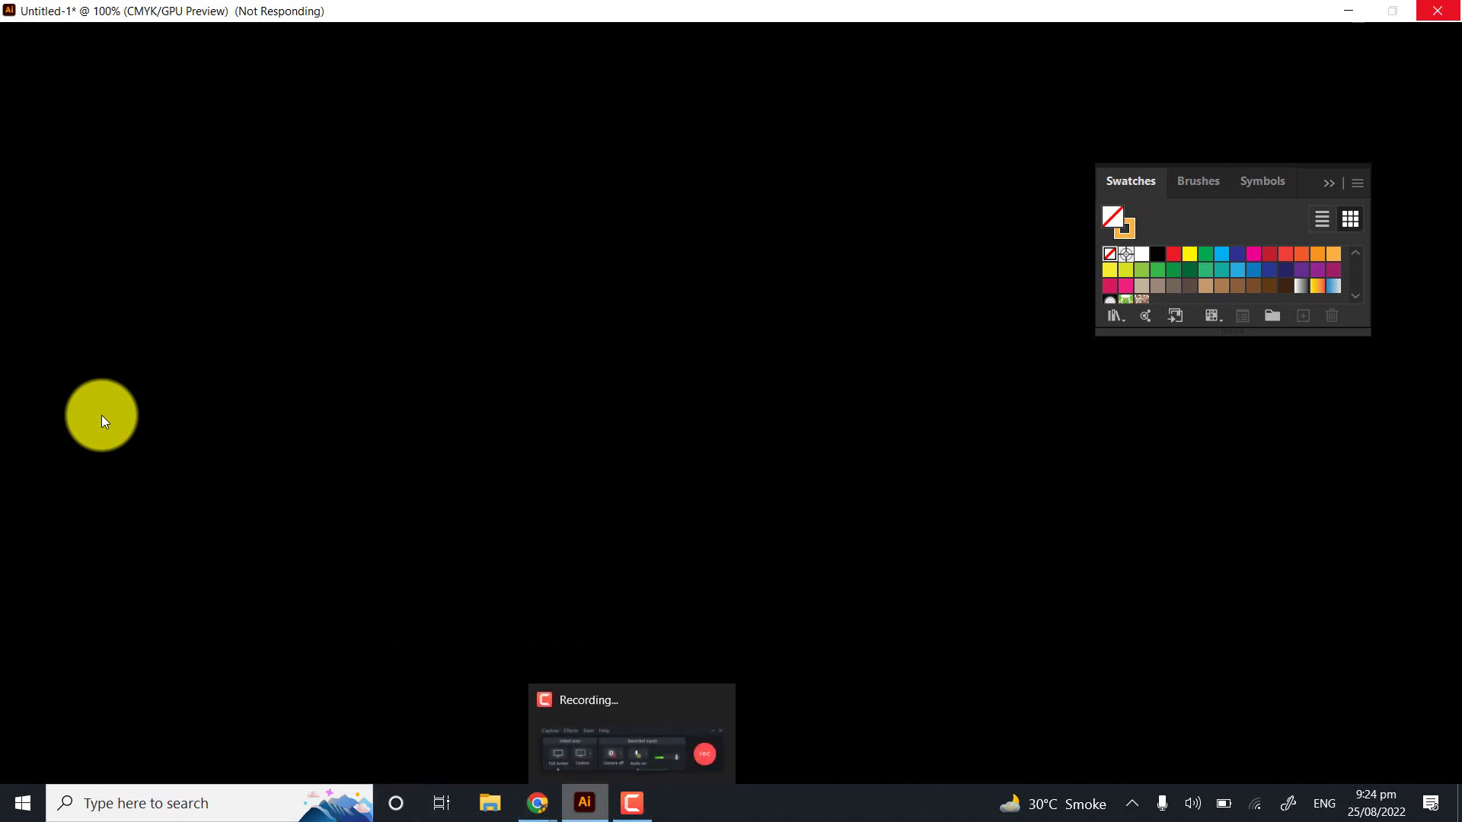
mouse_move(434, 723)
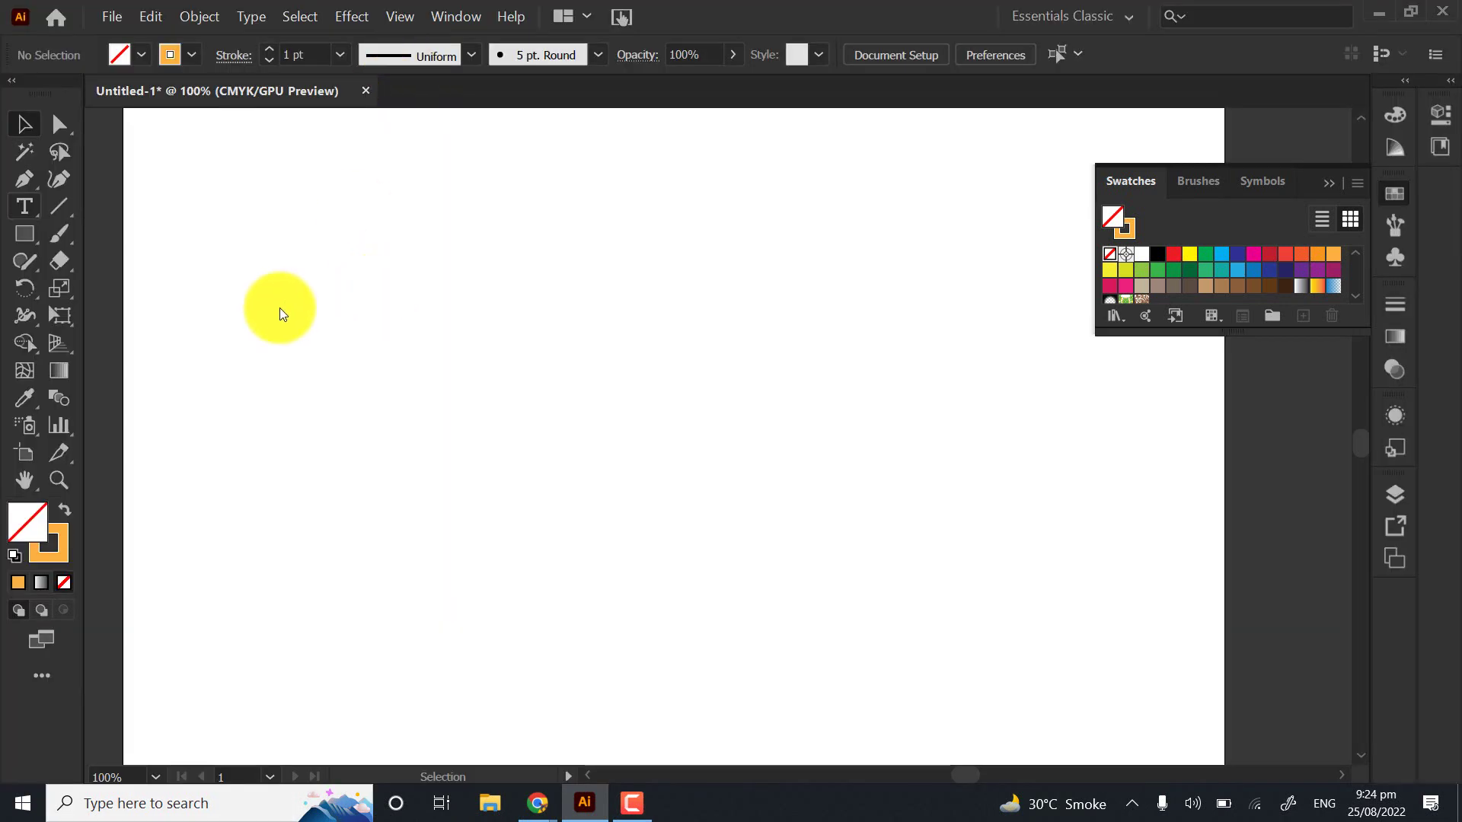
Start a Pen tool path with one anchor point, try pulling out a curved segment below it, and undo the curve
left_click(21, 177)
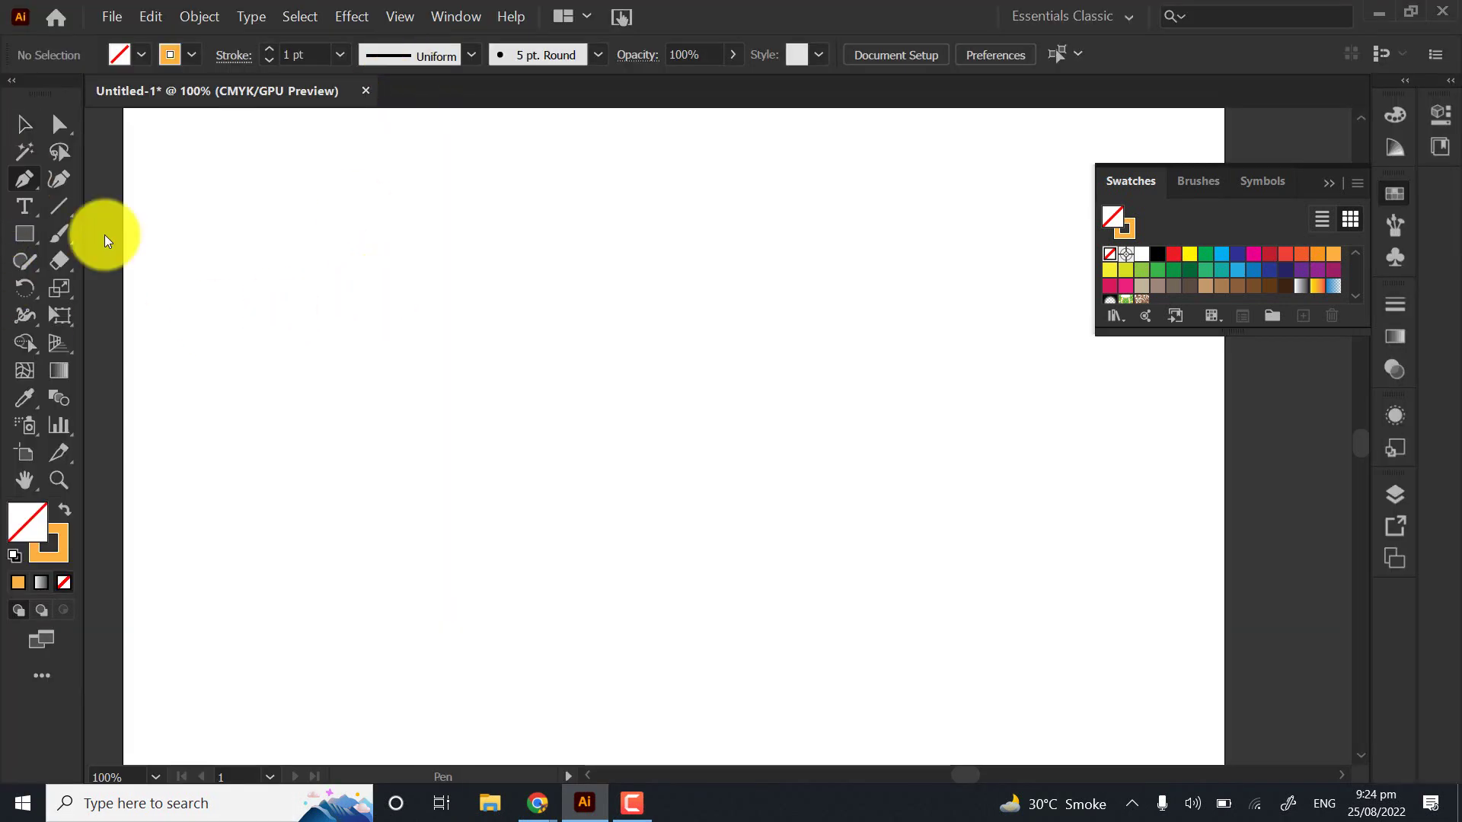
left_click(764, 162)
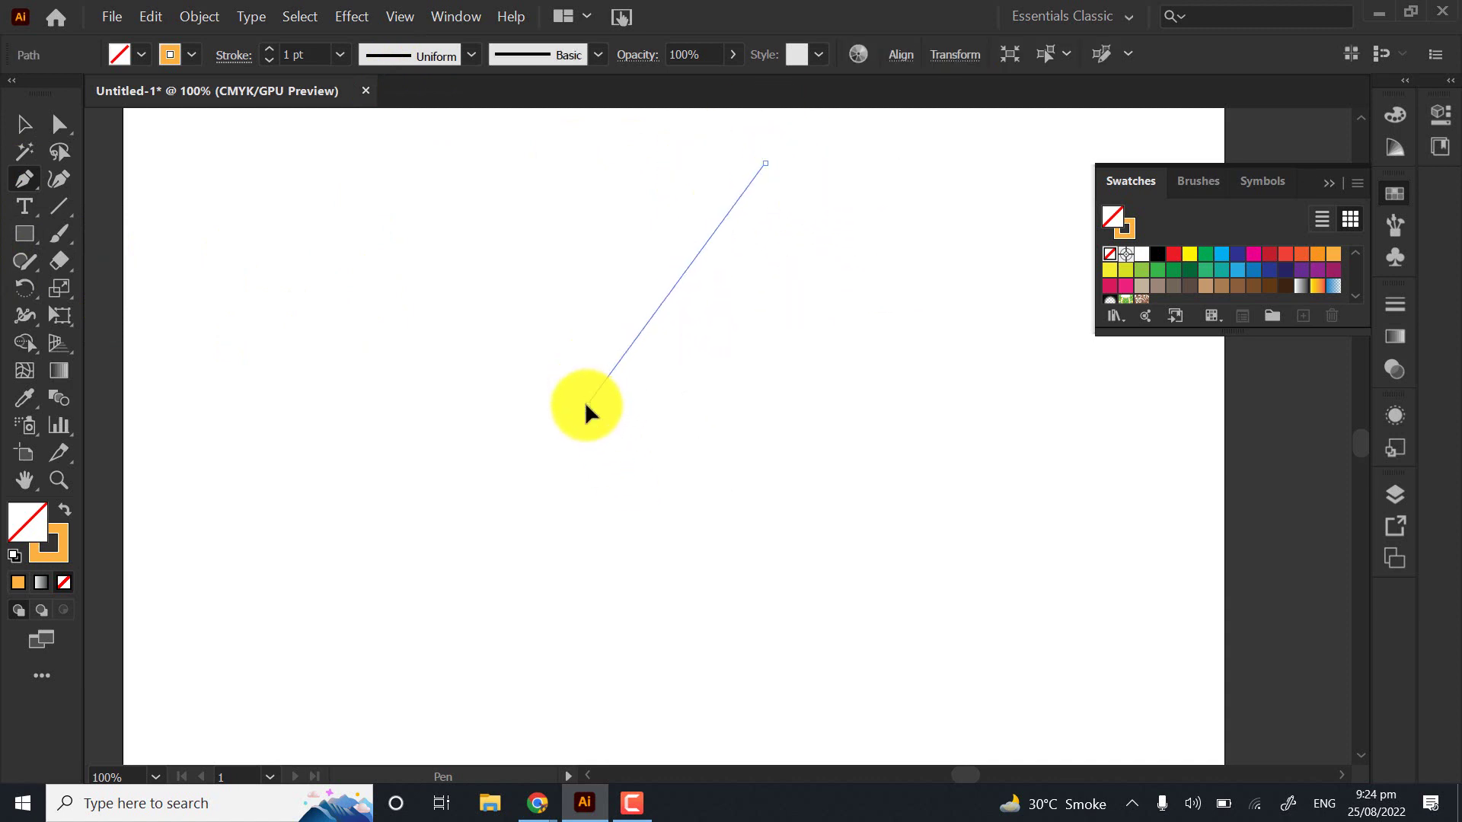
left_click_drag(588, 404, 635, 422)
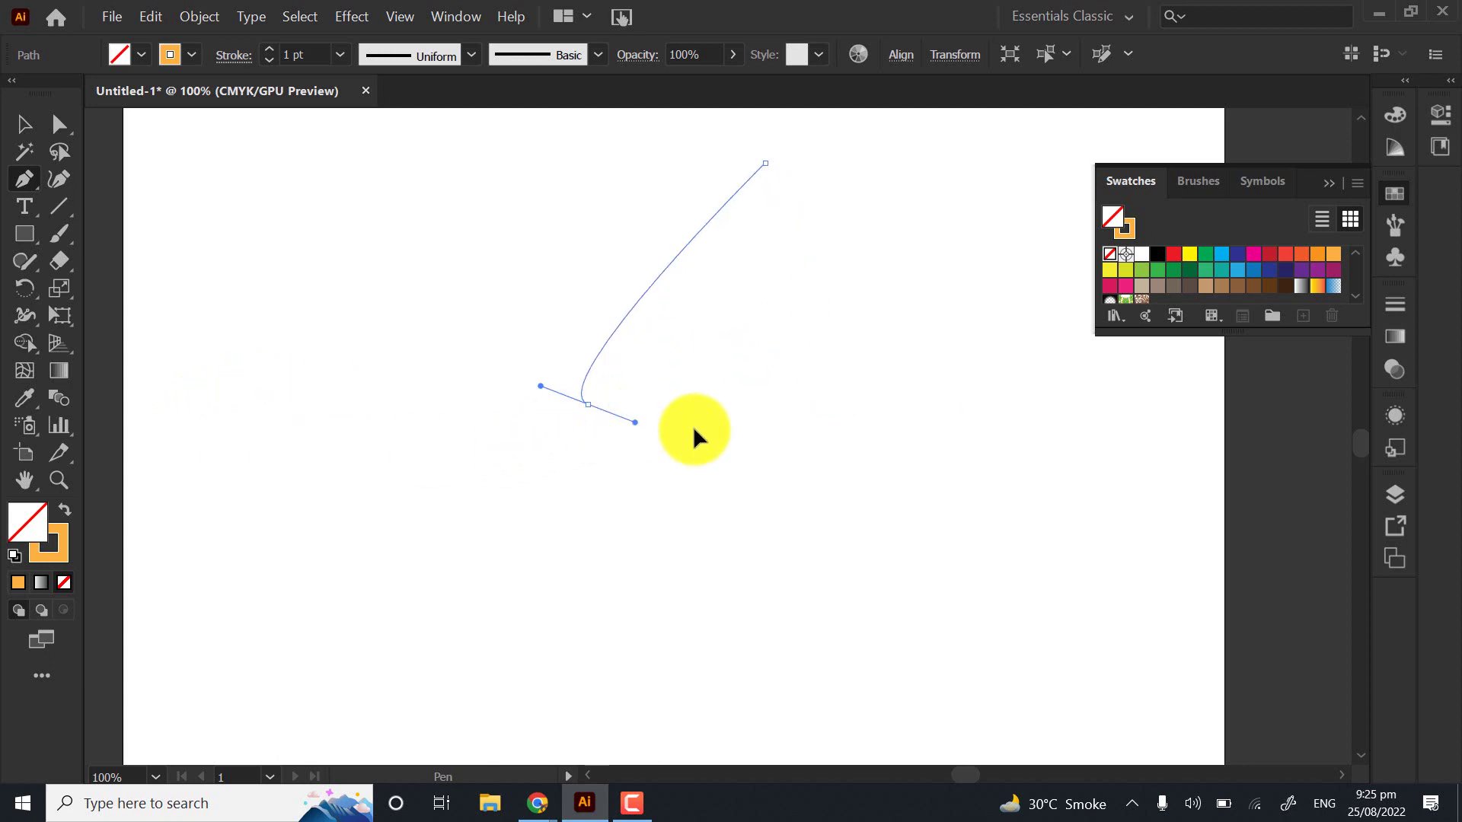
left_click_drag(775, 482, 520, 544)
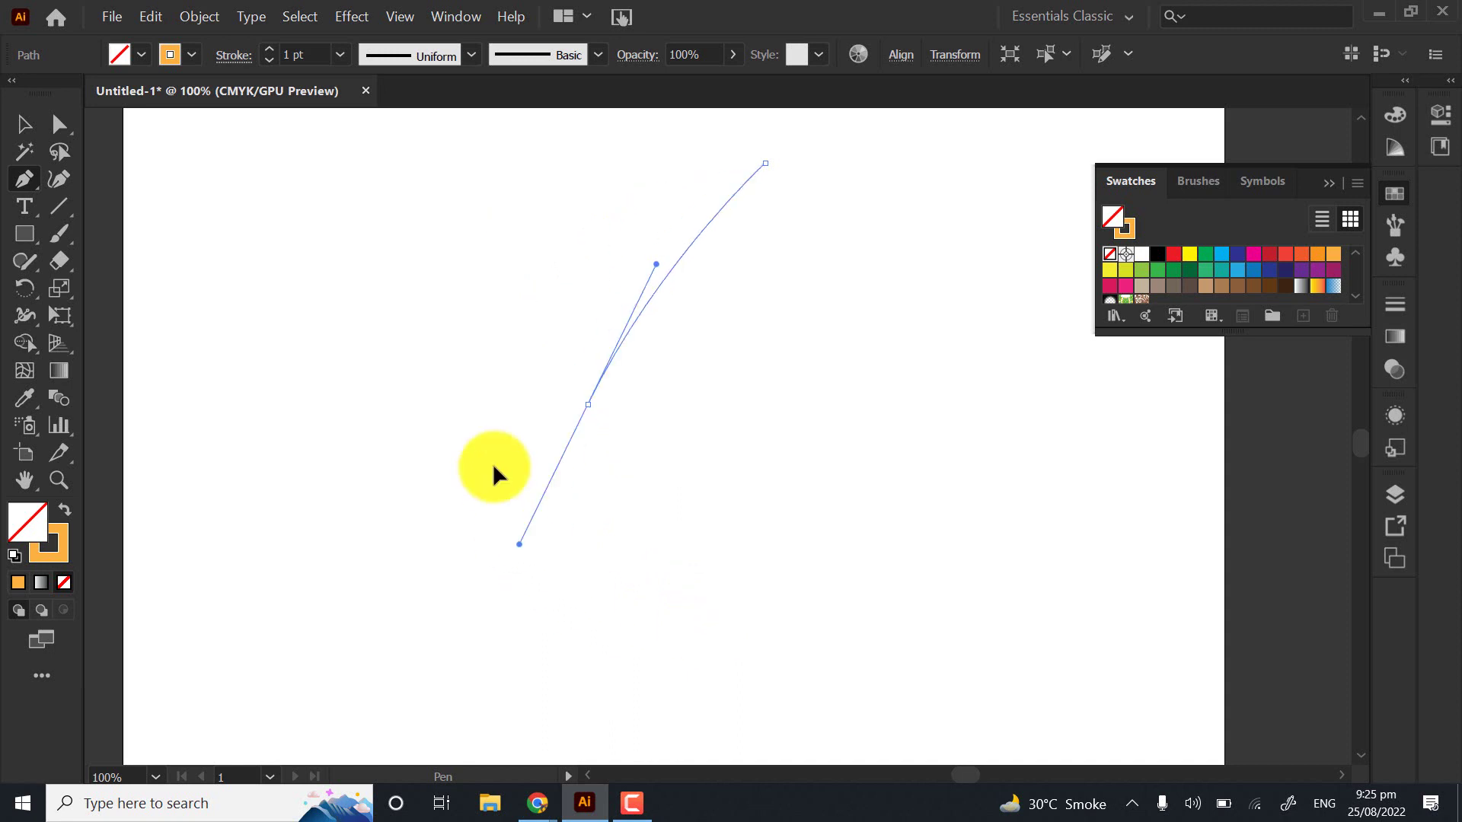
key("ctrl+z")
key("ctrl+z")
key("ctrl+z")
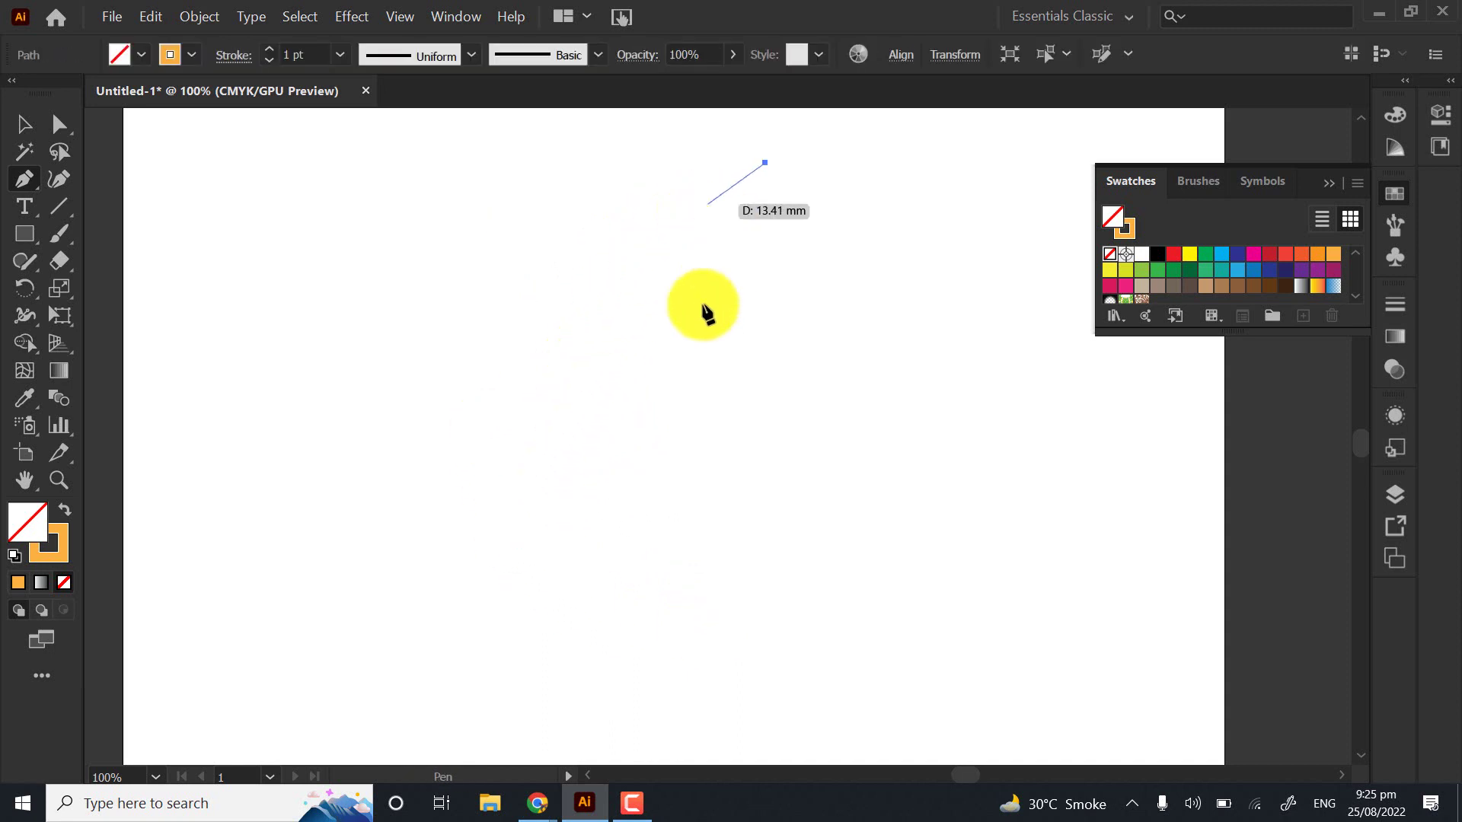
Add a curved segment, remove the outgoing handle at its lower anchor, and continue the path with a straight segment upward
left_click_drag(647, 385, 499, 427)
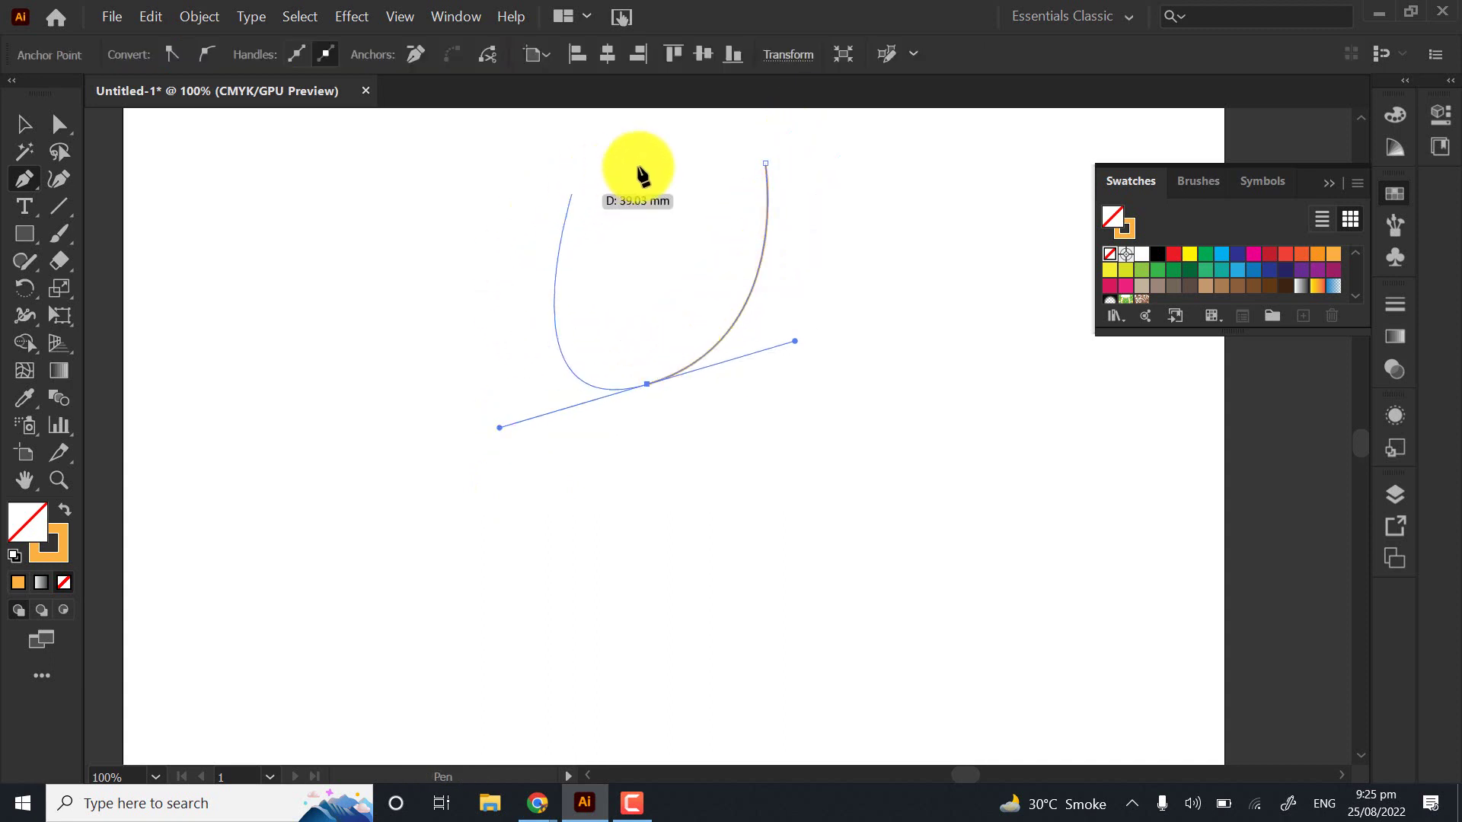
scroll(457, 368, "up", 1)
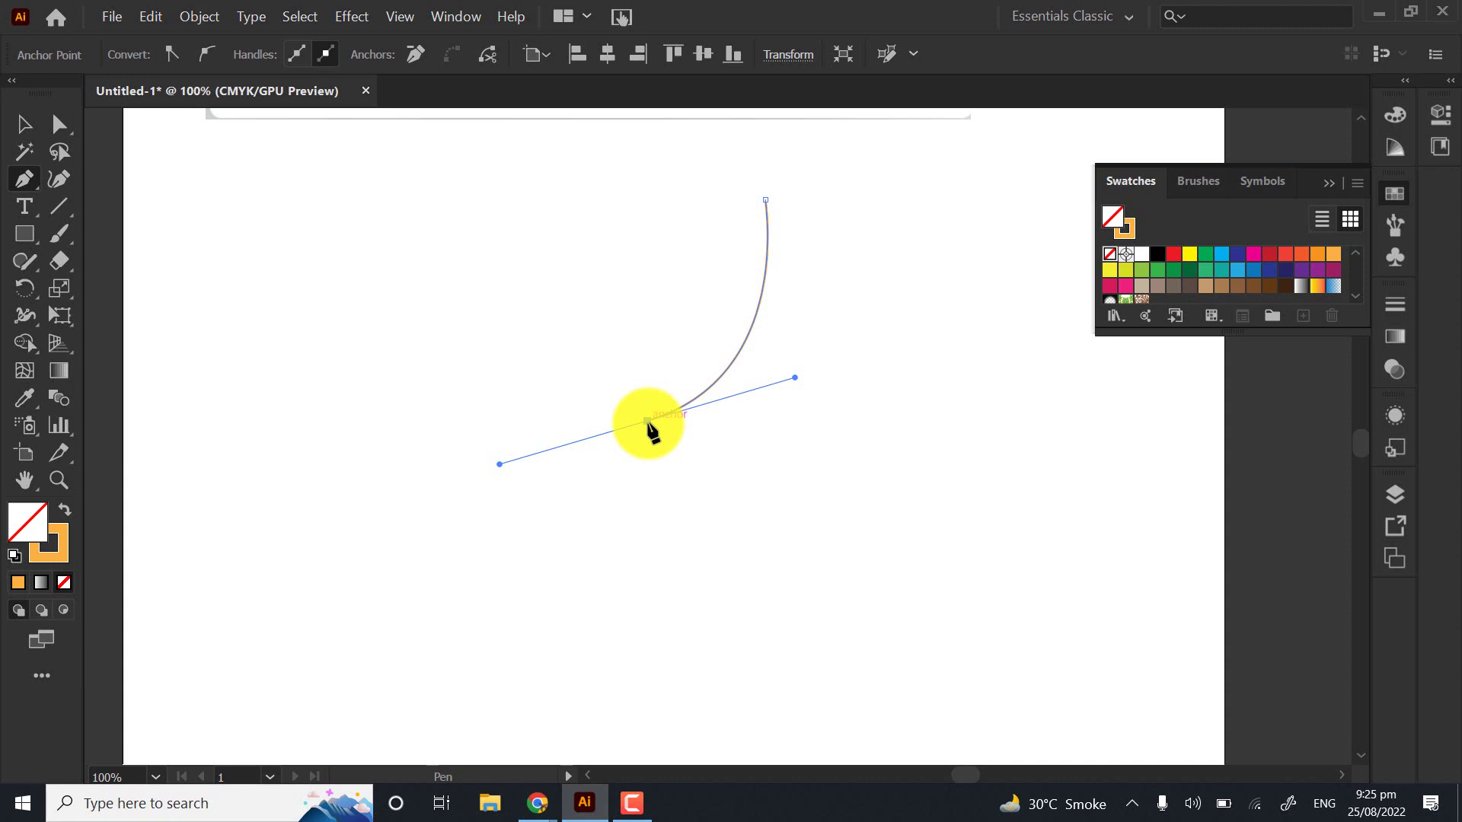
left_click_drag(647, 421, 399, 302)
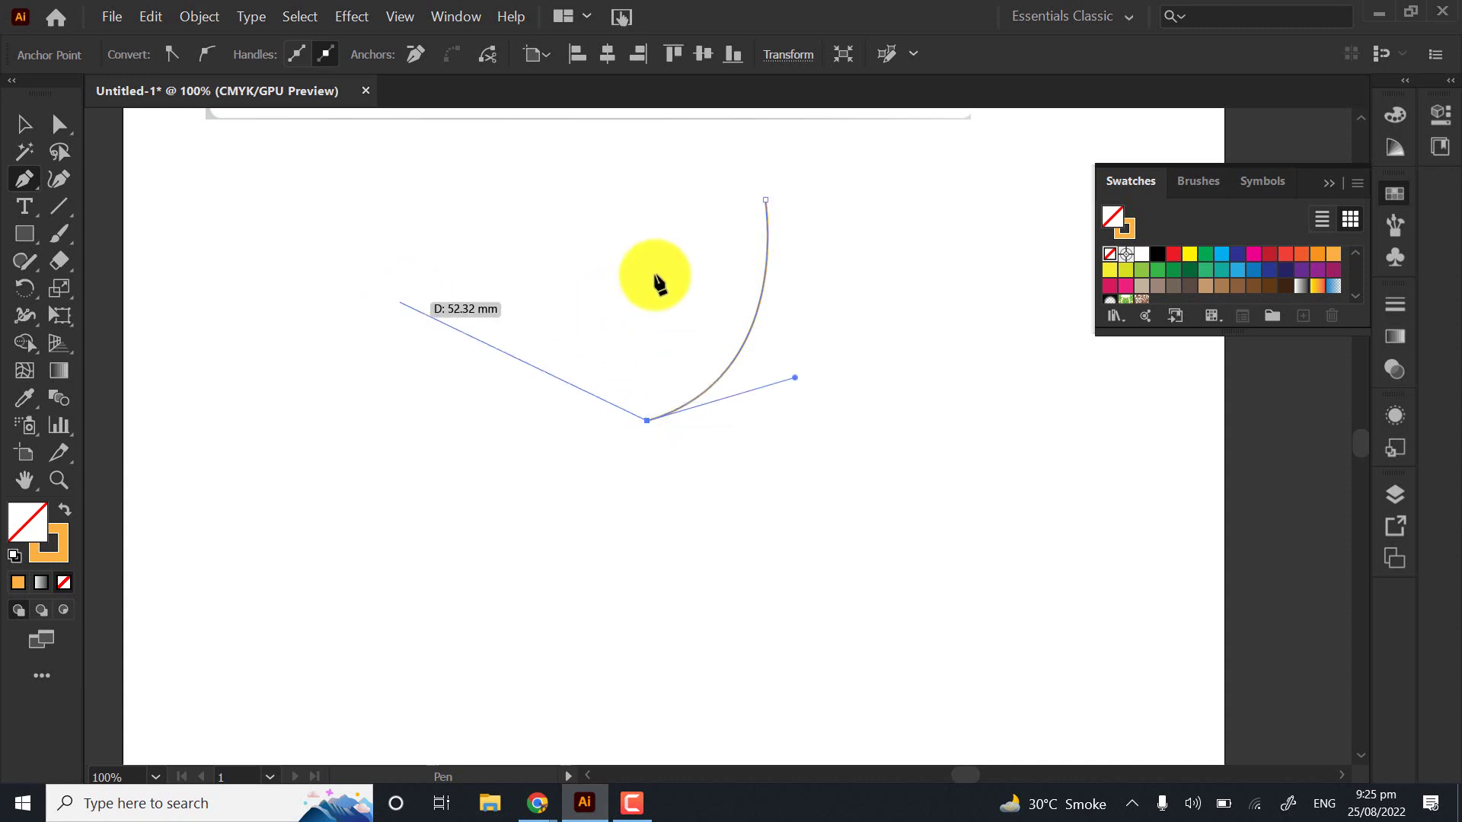
left_click(655, 274)
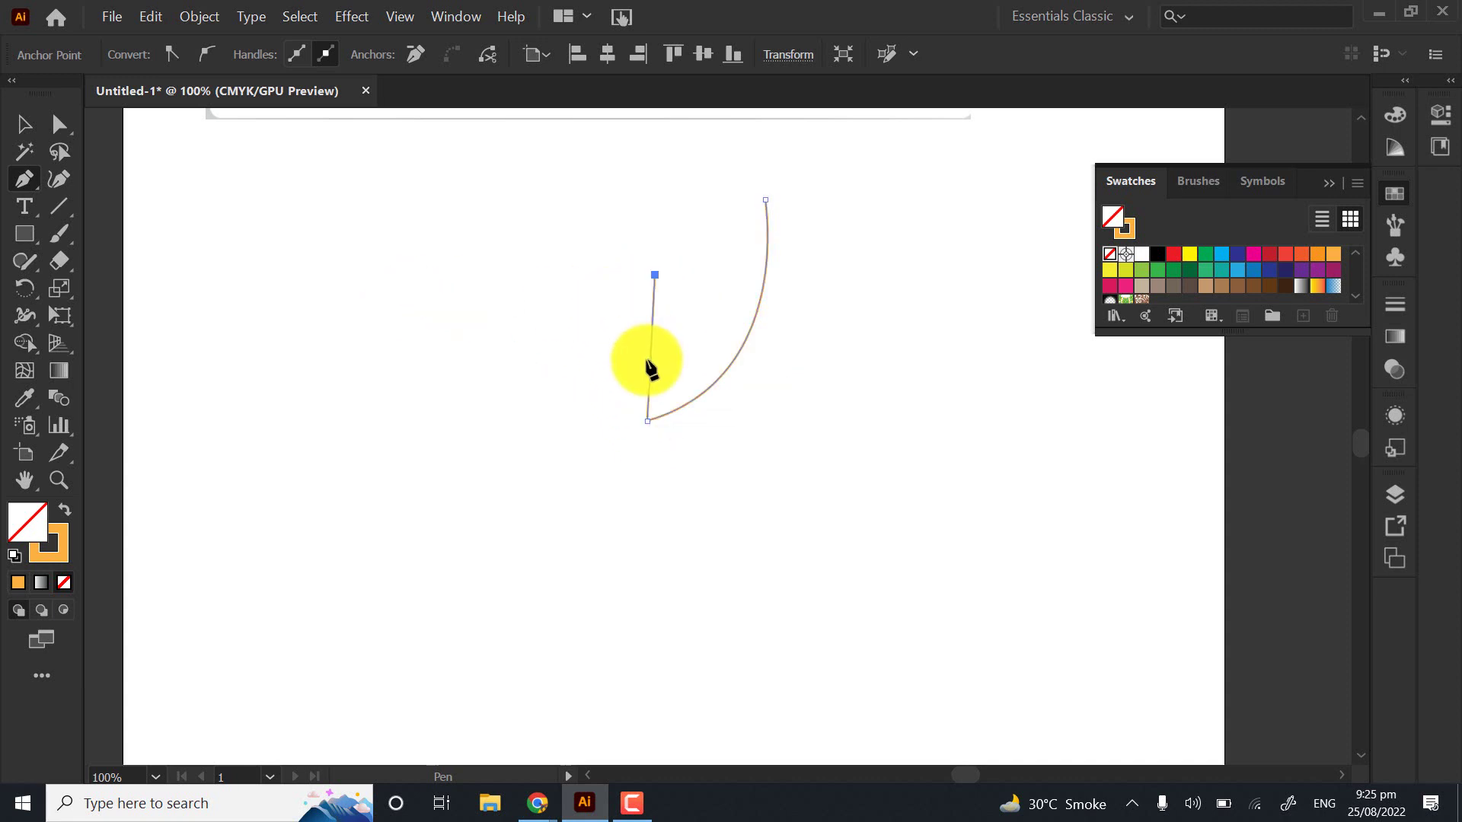
Inspect the sharp corner of the open path up close and delete the path
left_click(36, 124)
scroll(777, 644, "up", 2)
scroll(638, 428, "up", 3)
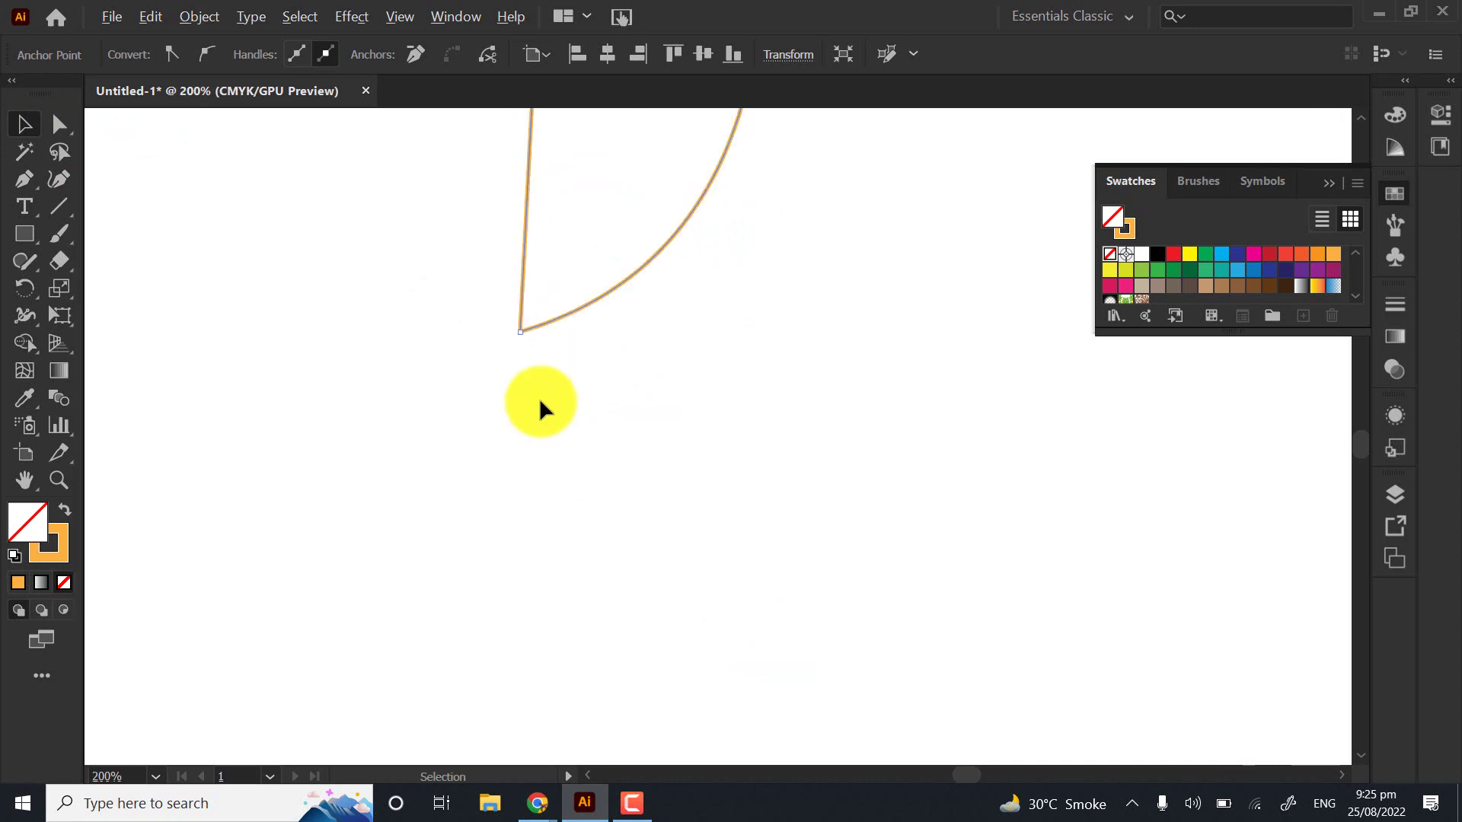
scroll(518, 365, "up", 3)
left_click(499, 355)
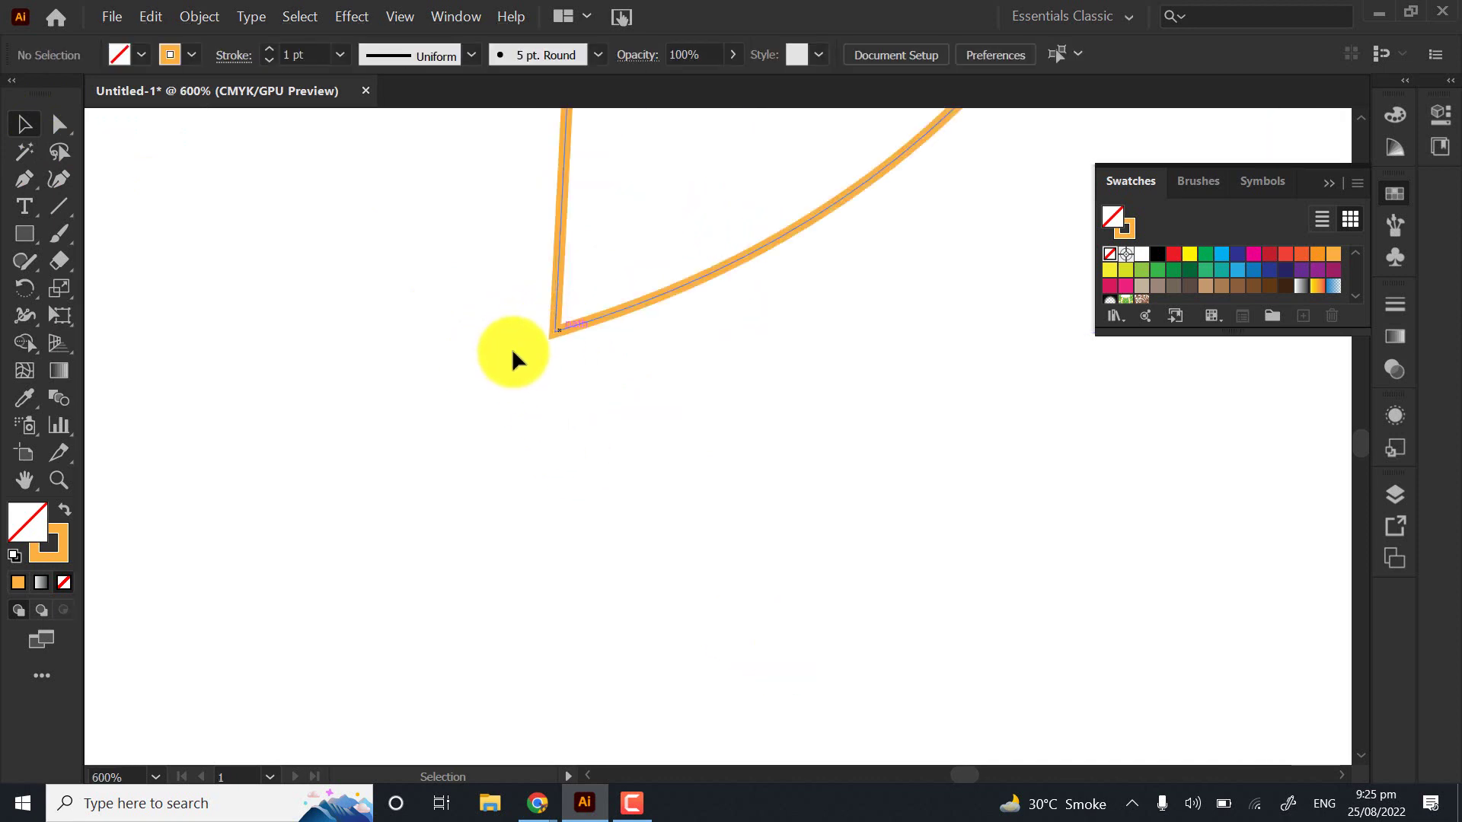
scroll(571, 538, "down", 3)
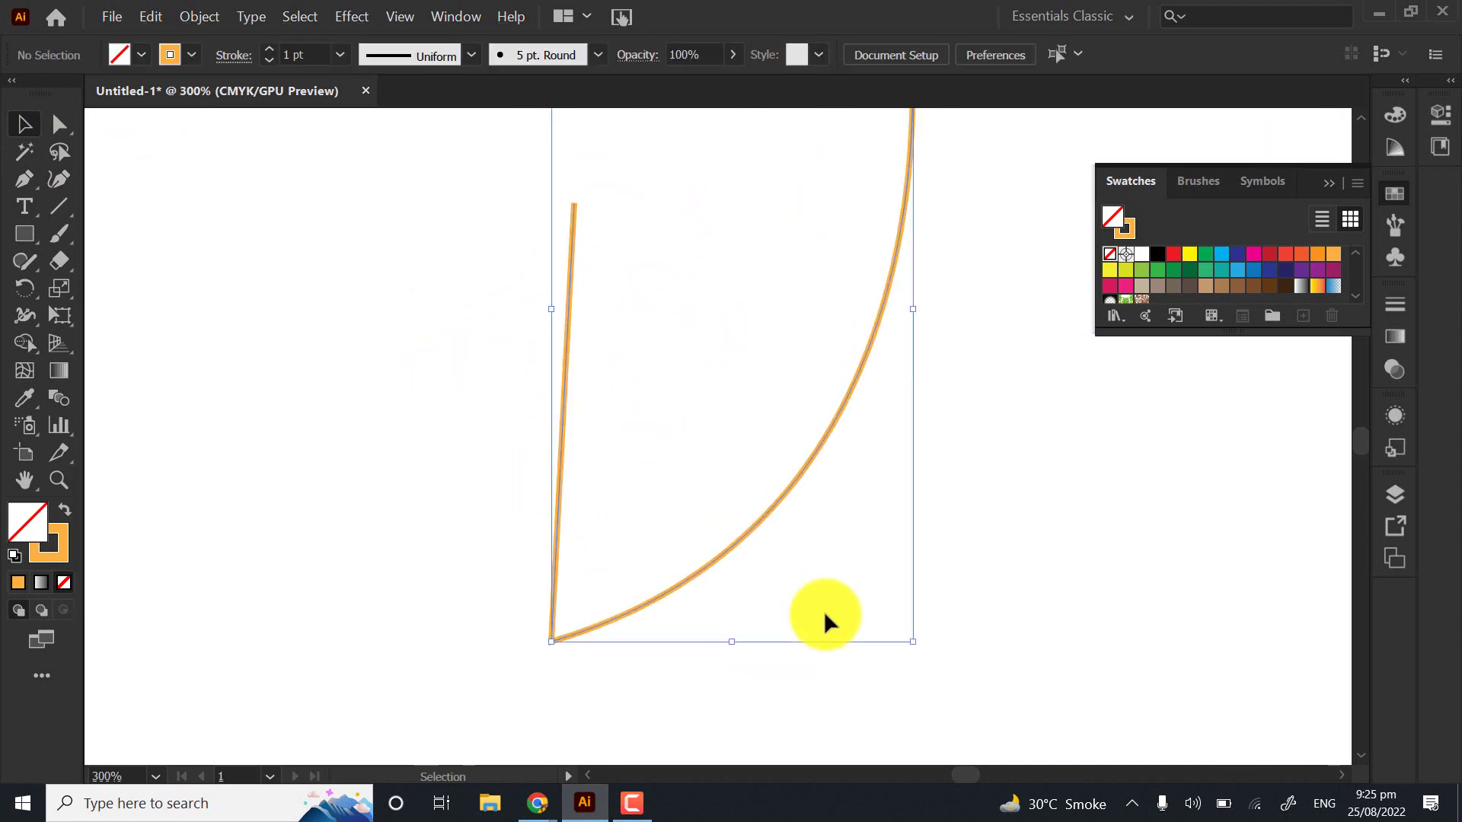
left_click(17, 184)
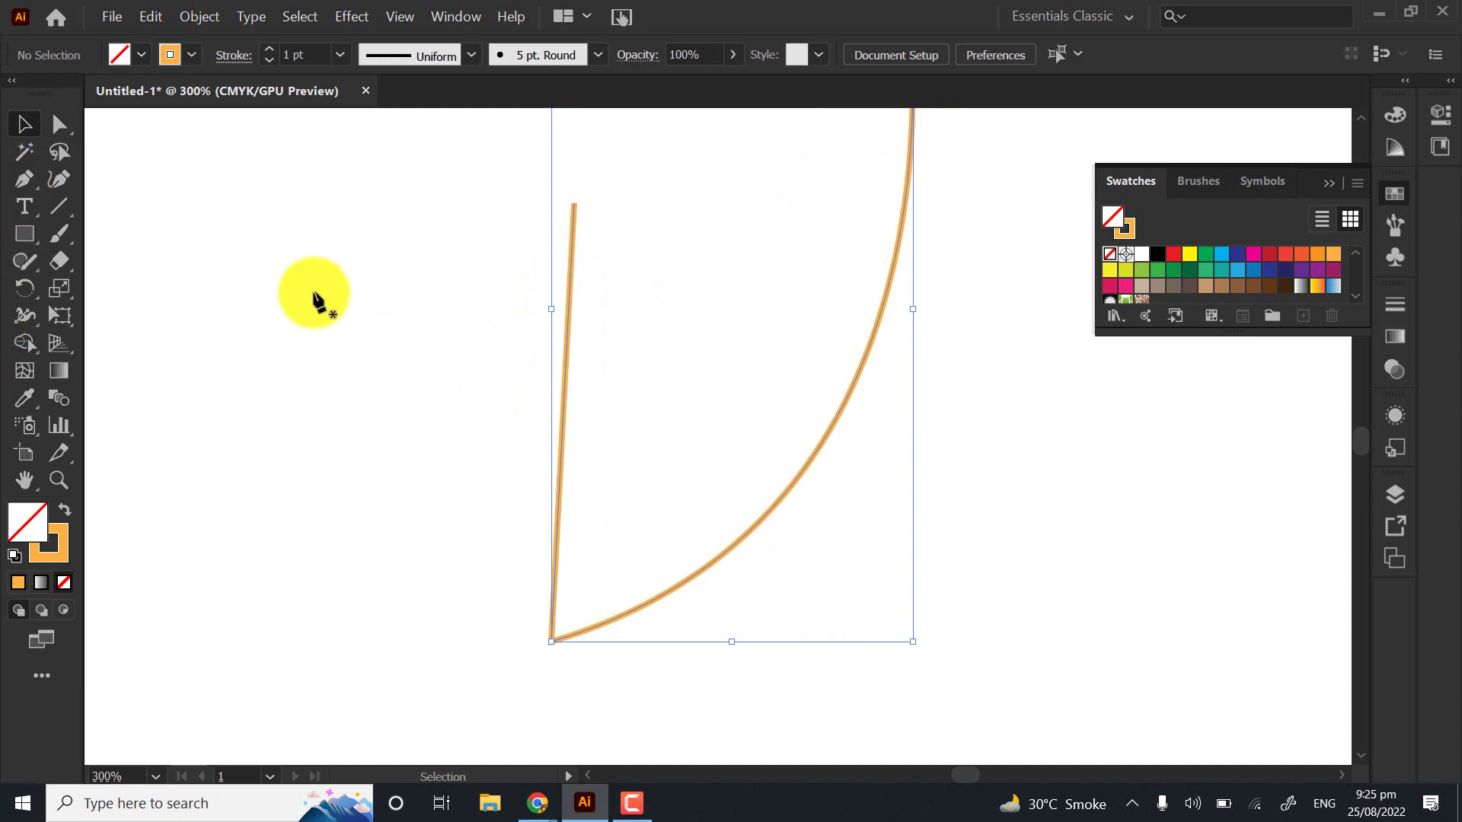
key("Delete")
Start a new Pen tool path on the empty artboard with one curved segment ending in a smooth anchor point
scroll(626, 323, "down", 3)
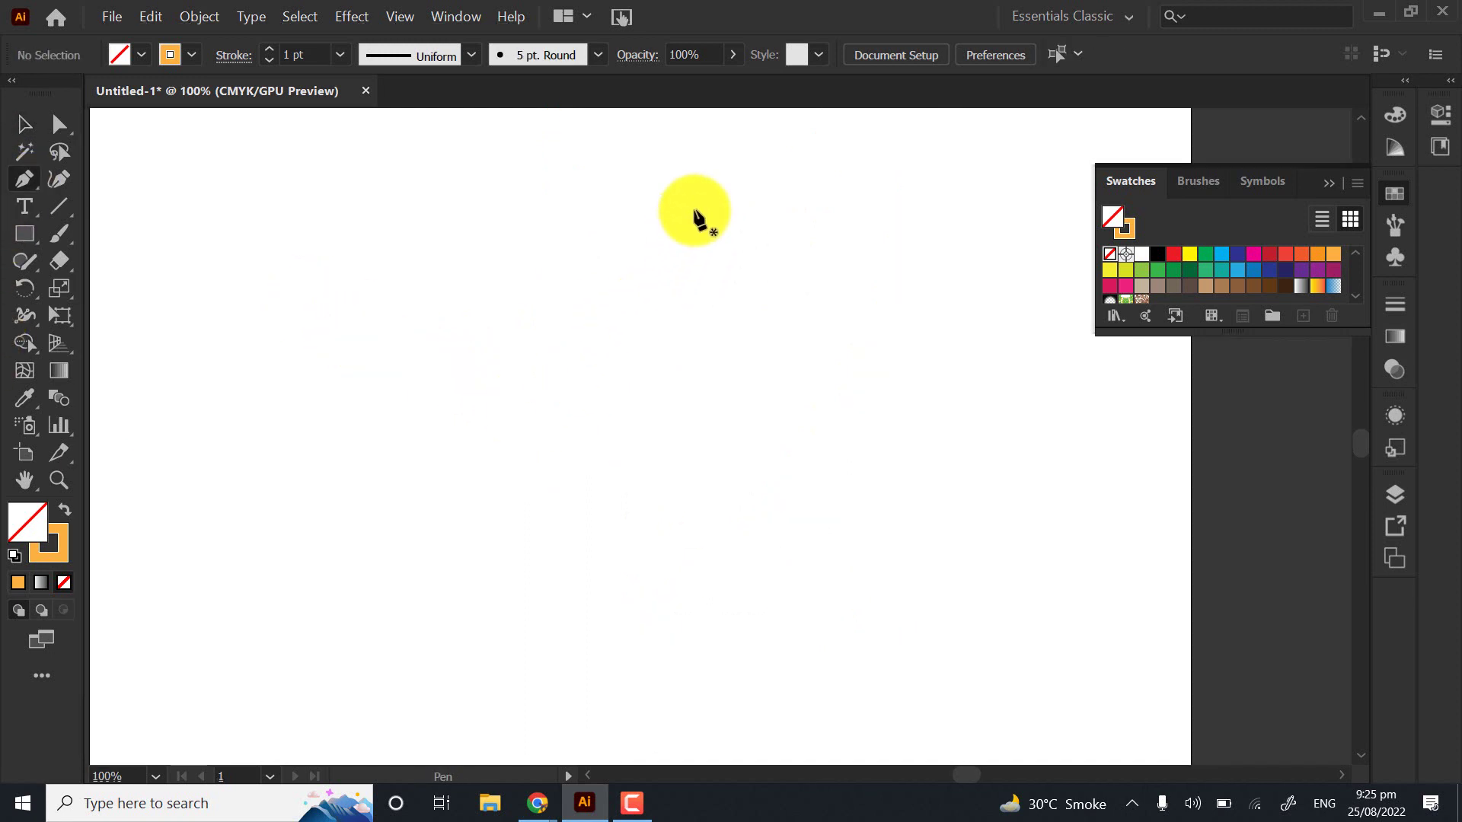
left_click(693, 210)
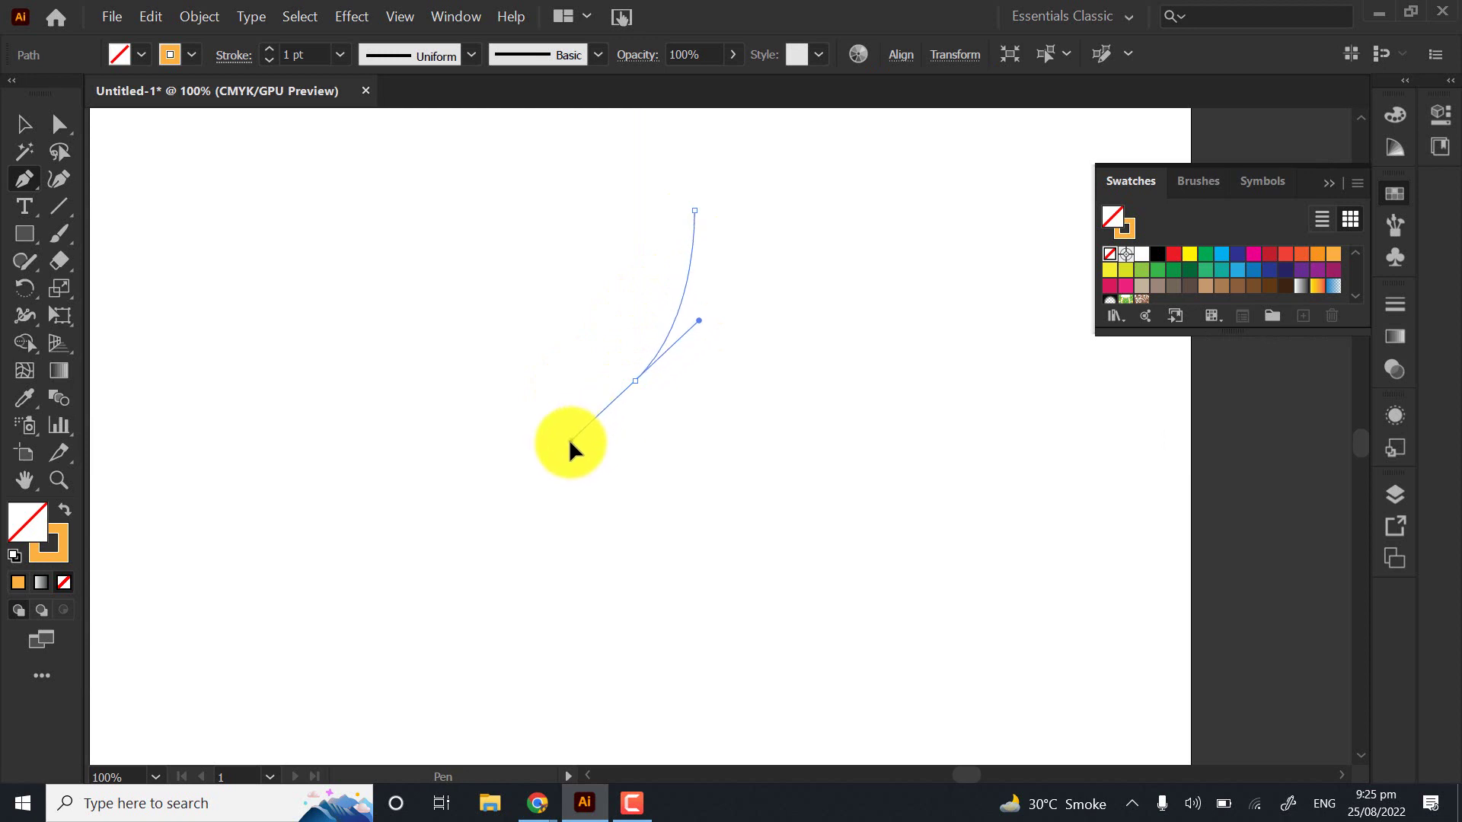
left_click_drag(569, 440, 571, 440)
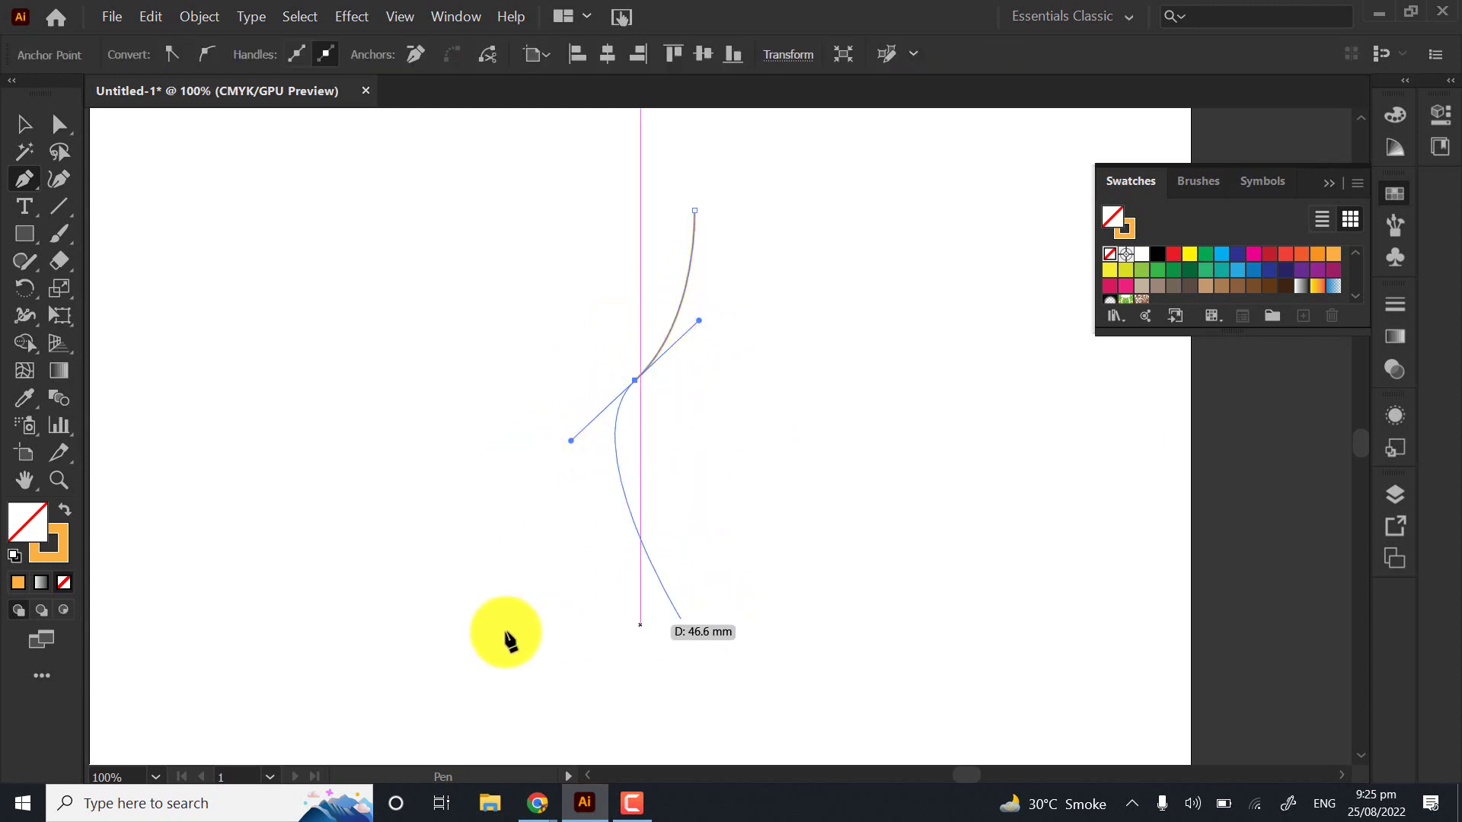
Try extending the path with a curve to a corner point and a short straight segment, and undo both additions
left_click(868, 595)
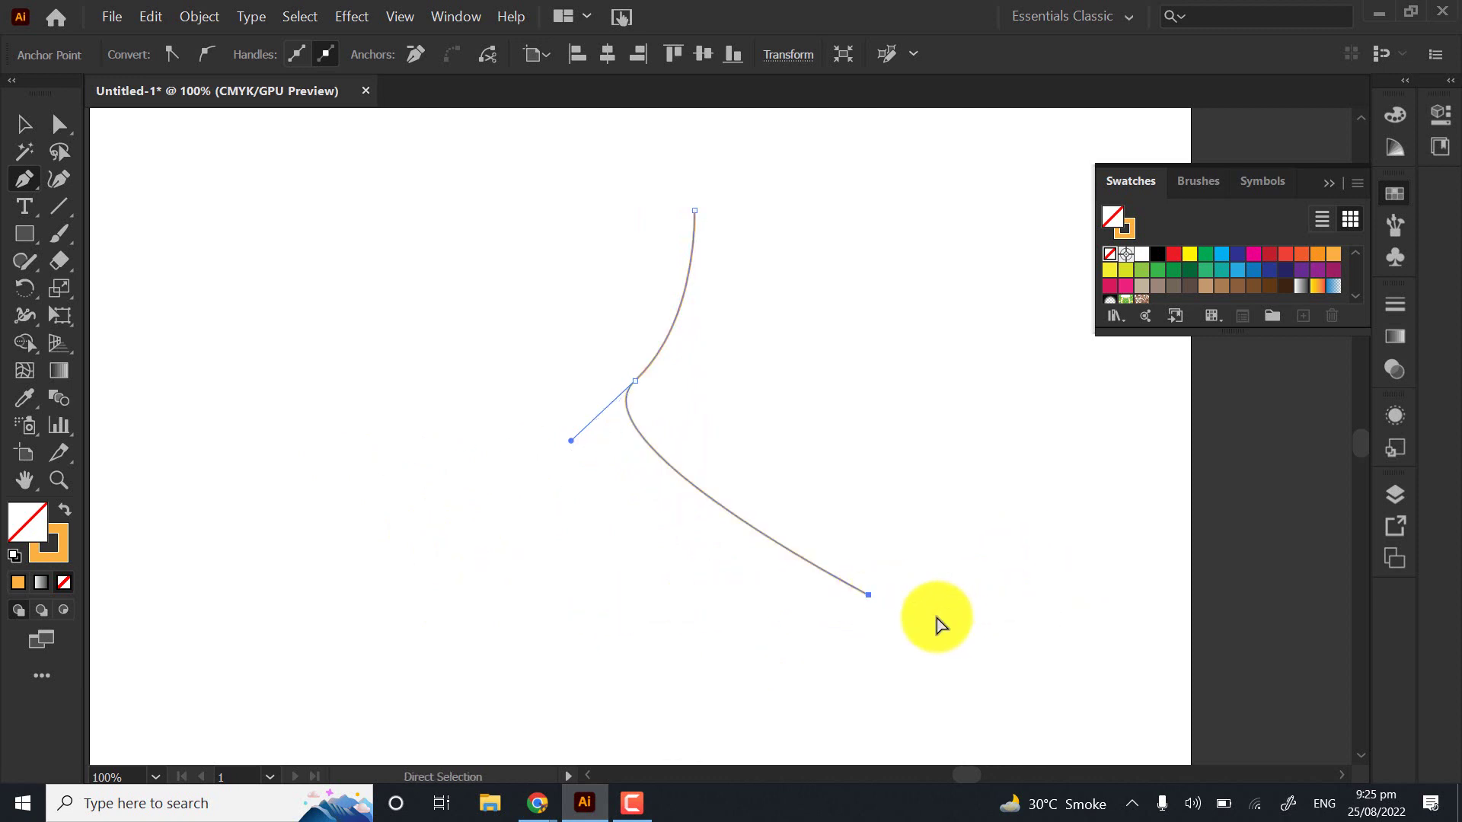
key("ctrl+z")
mouse_move(873, 602)
left_mouse_down()
mouse_move(852, 613)
mouse_move(885, 491)
mouse_move(833, 594)
mouse_move(887, 597)
mouse_move(846, 597)
left_mouse_up()
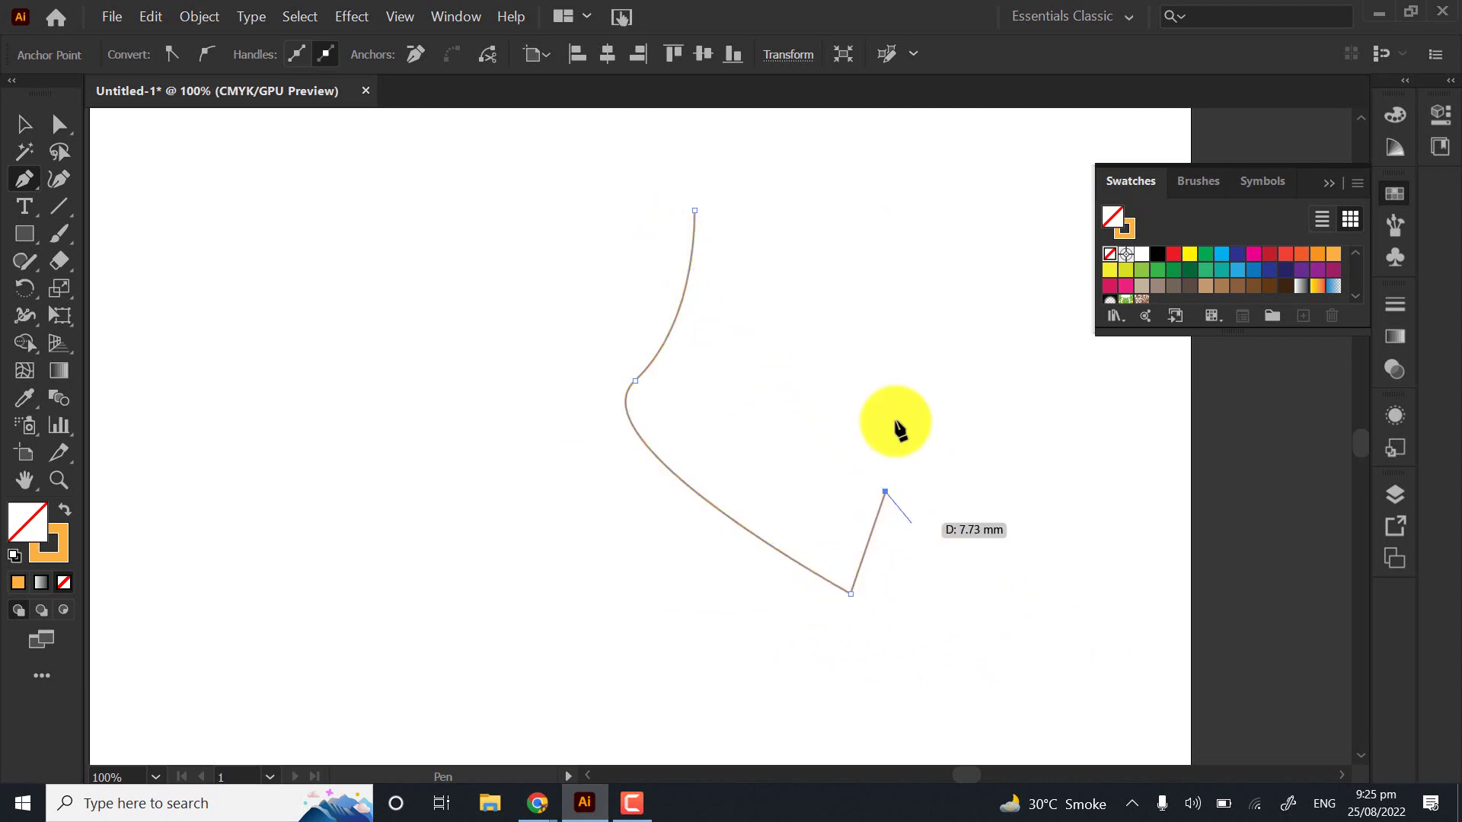
left_click_drag(708, 290, 858, 493)
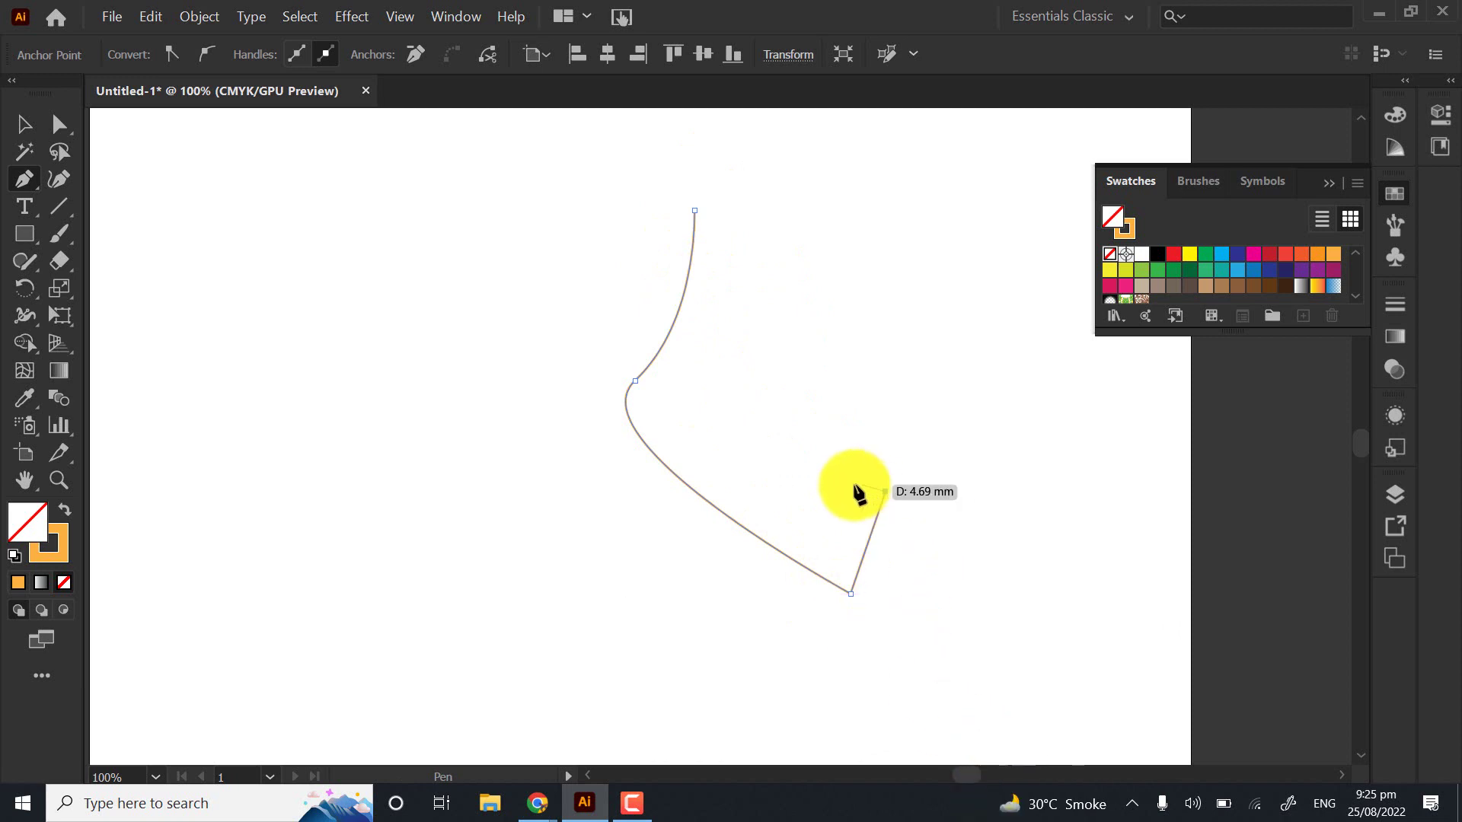
key("ctrl+z")
key("ctrl+z")
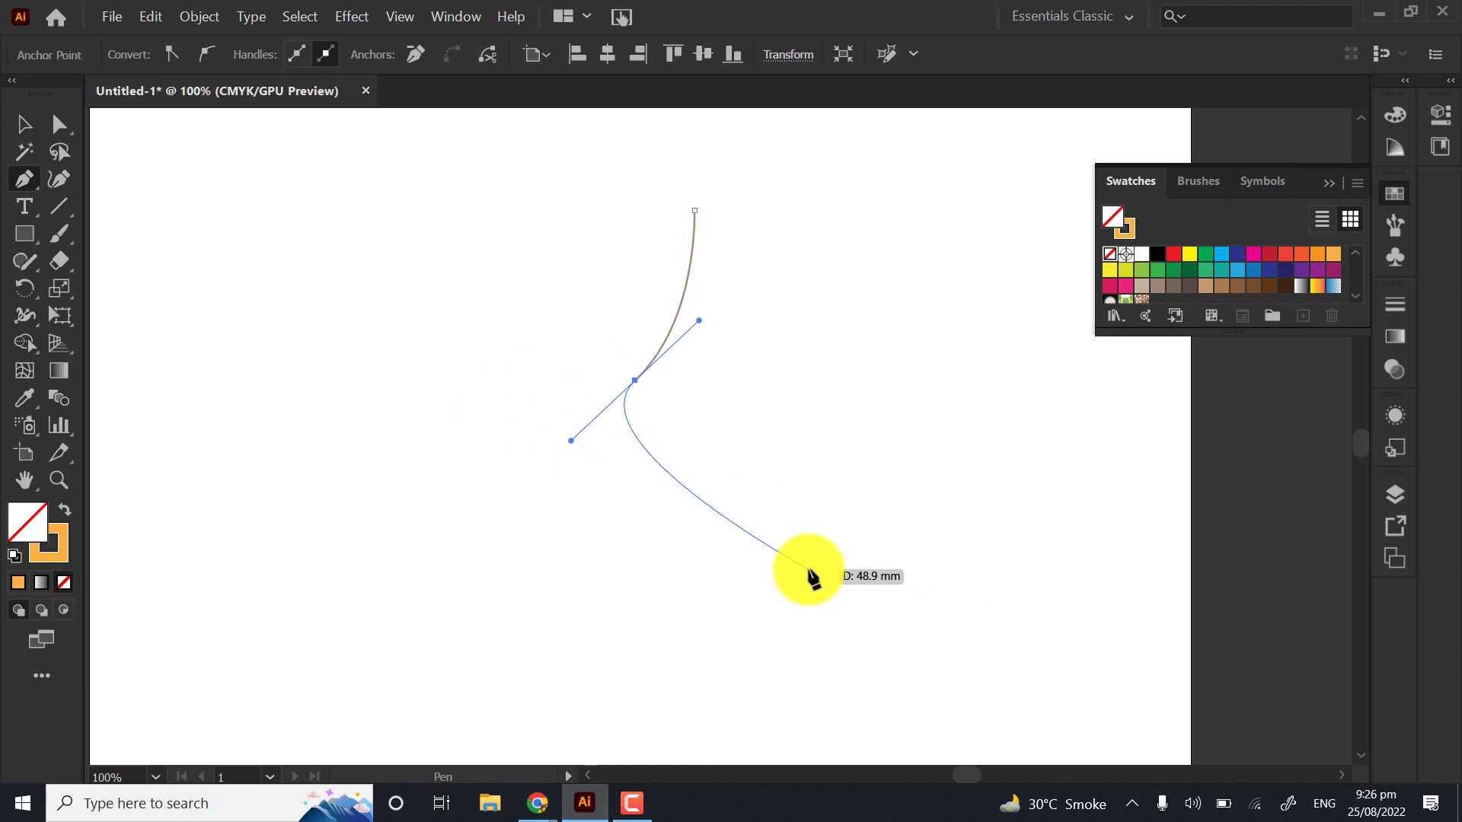
Add a smooth anchor with horizontal handles at the path's bottom, close the shape with a curve at its starting anchor, and deselect it
left_click_drag(808, 569, 944, 569)
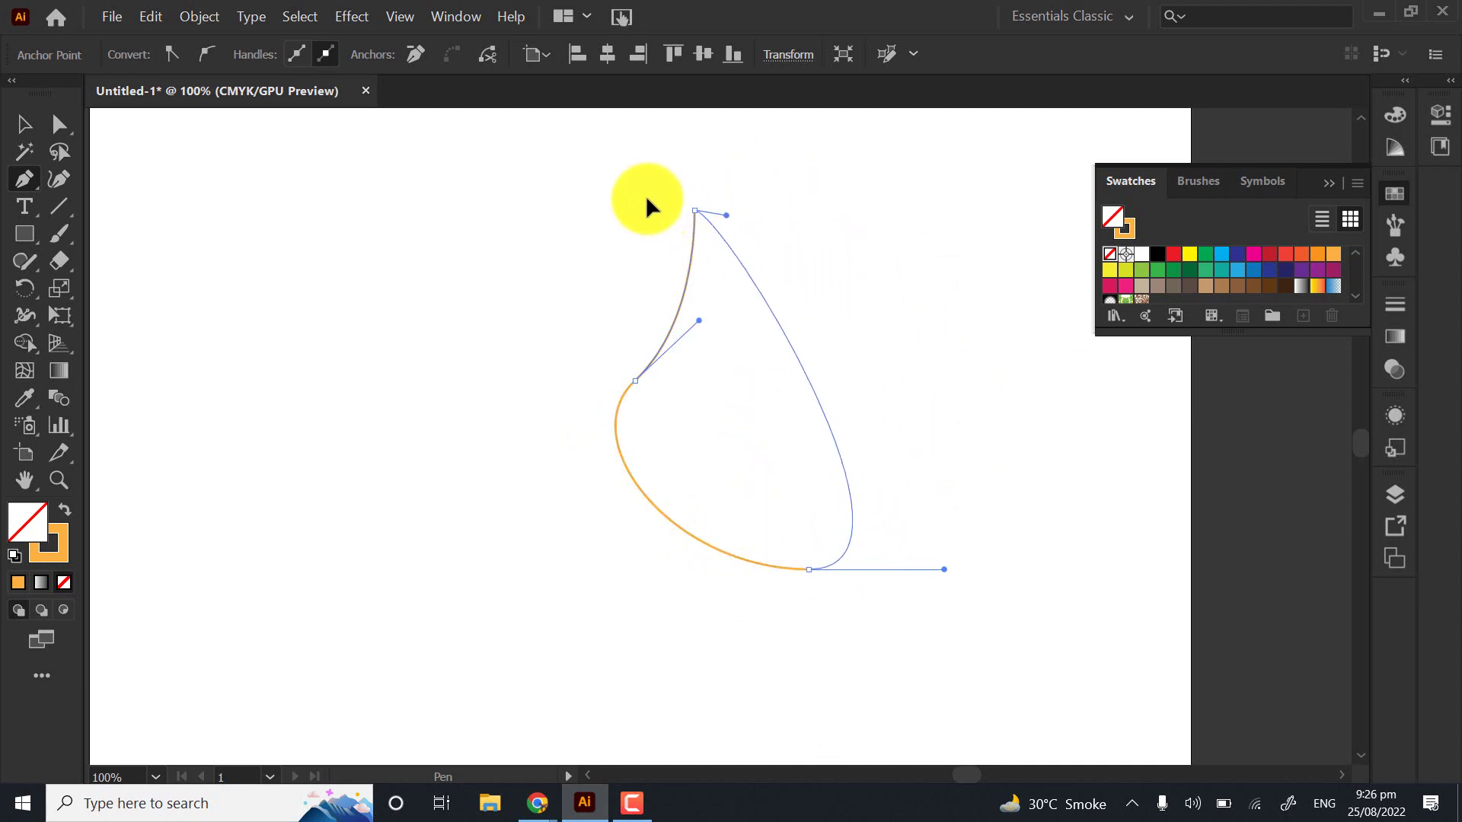
left_click_drag(645, 196, 514, 197)
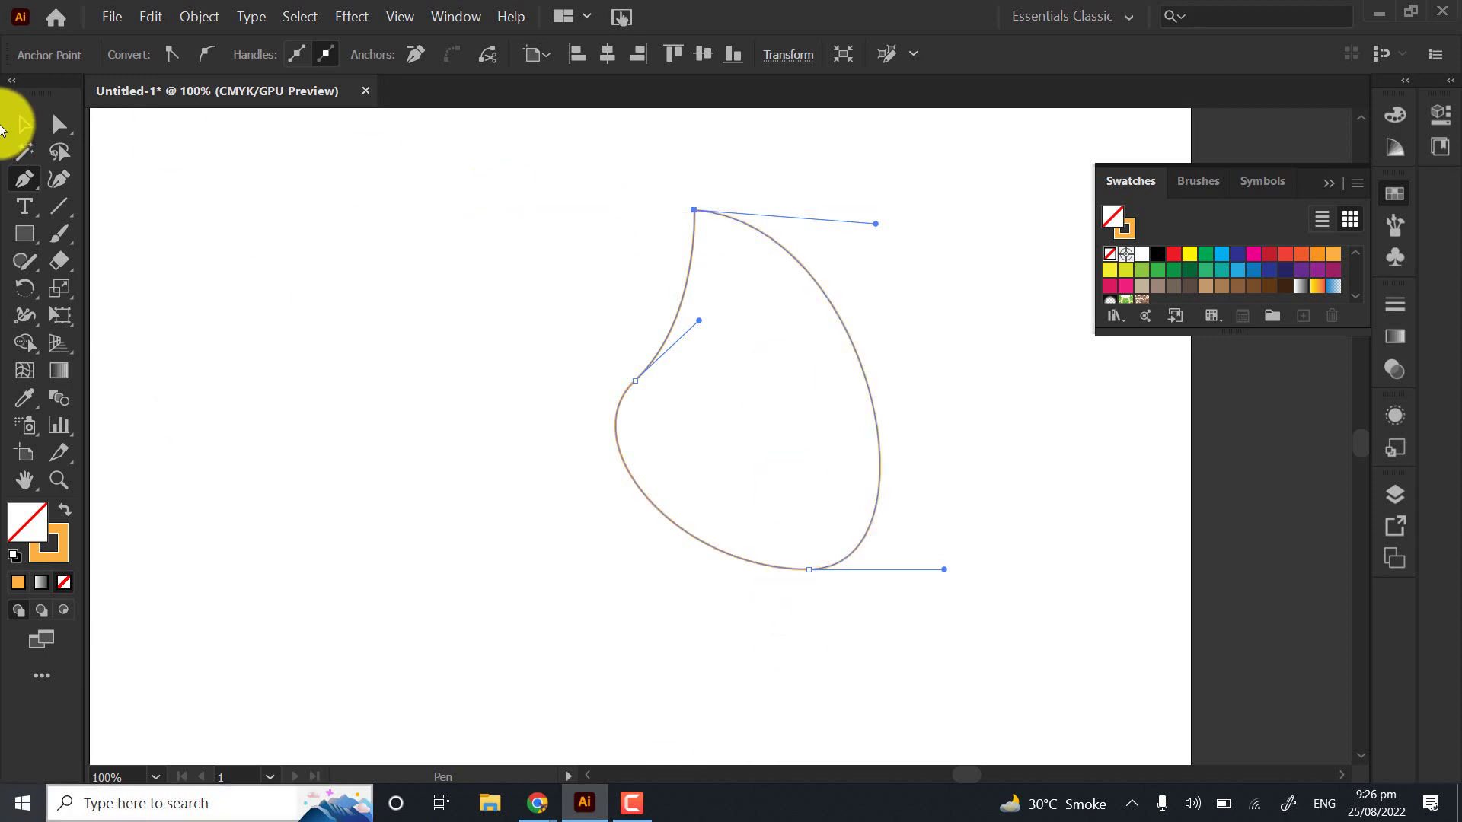
left_click(59, 123)
left_click(642, 259)
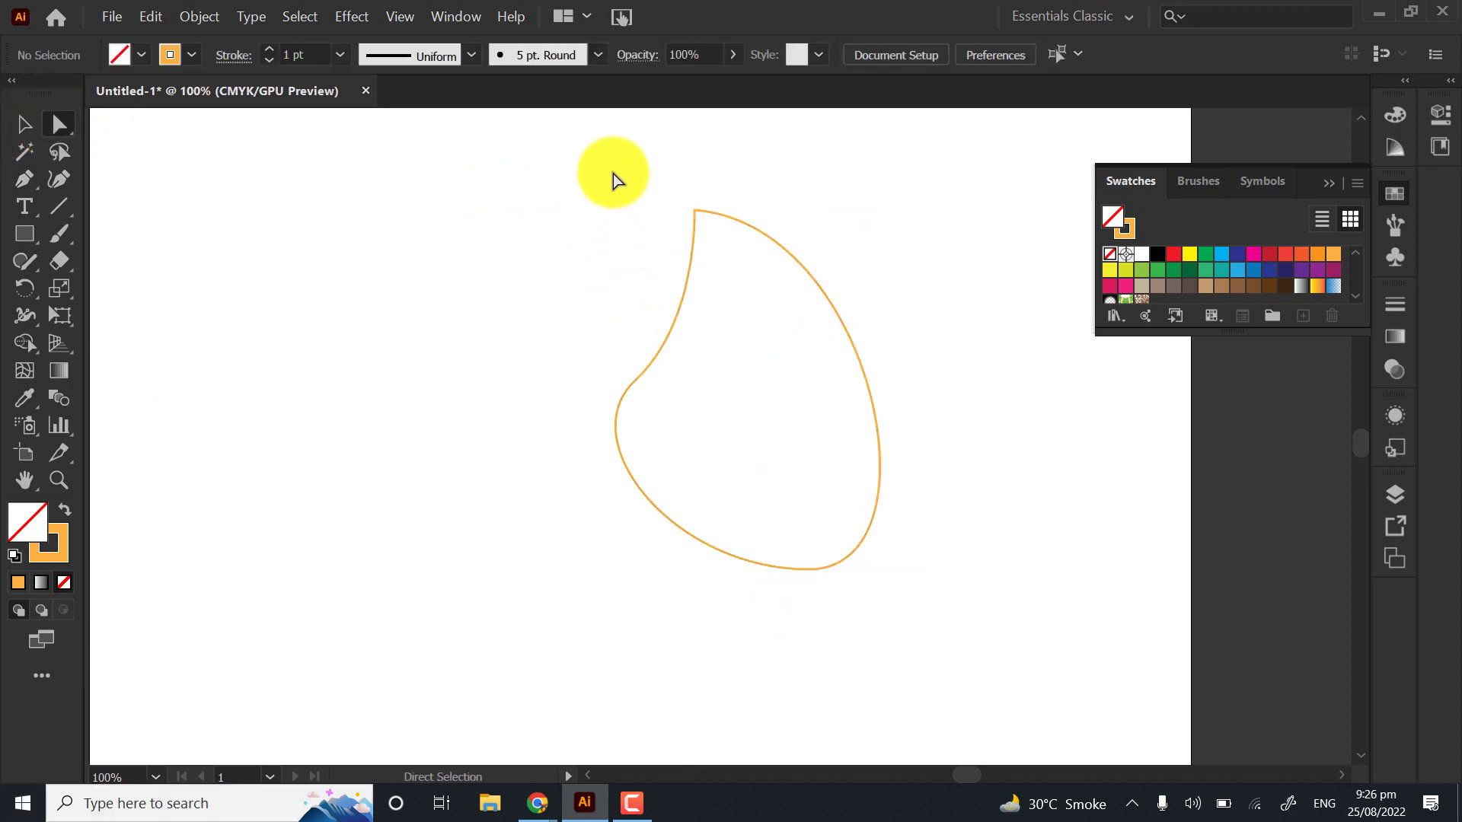
Use Direct Selection to pick all anchor points of the closed curved shape and examine its bottom anchor point
left_click_drag(614, 174, 966, 613)
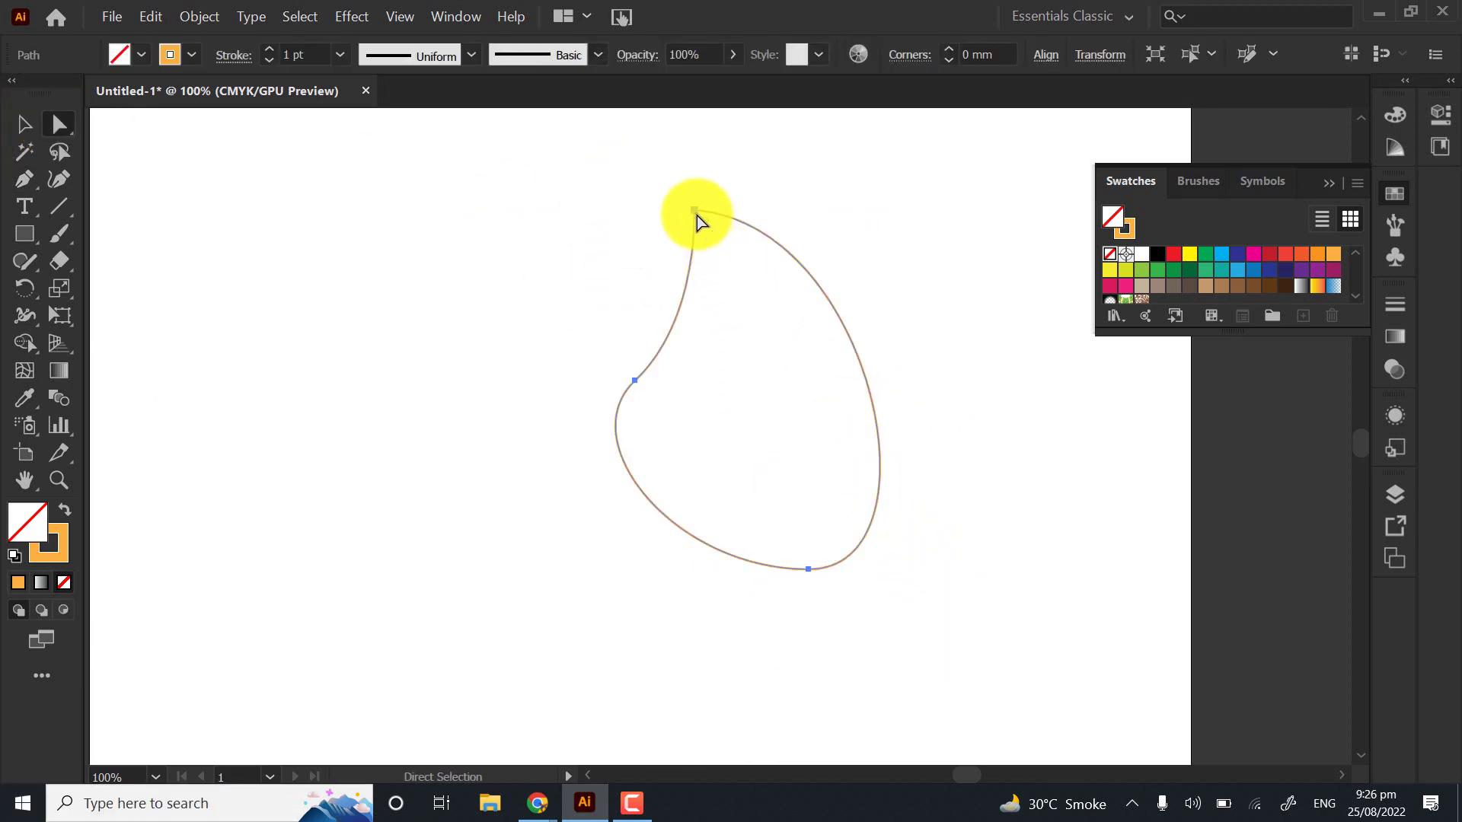
left_click(750, 563)
left_click_drag(786, 516, 872, 629)
Draw a rectangle beside the curved shape and move its two upper corner anchors outward to make an irregular quadrilateral
left_click(20, 239)
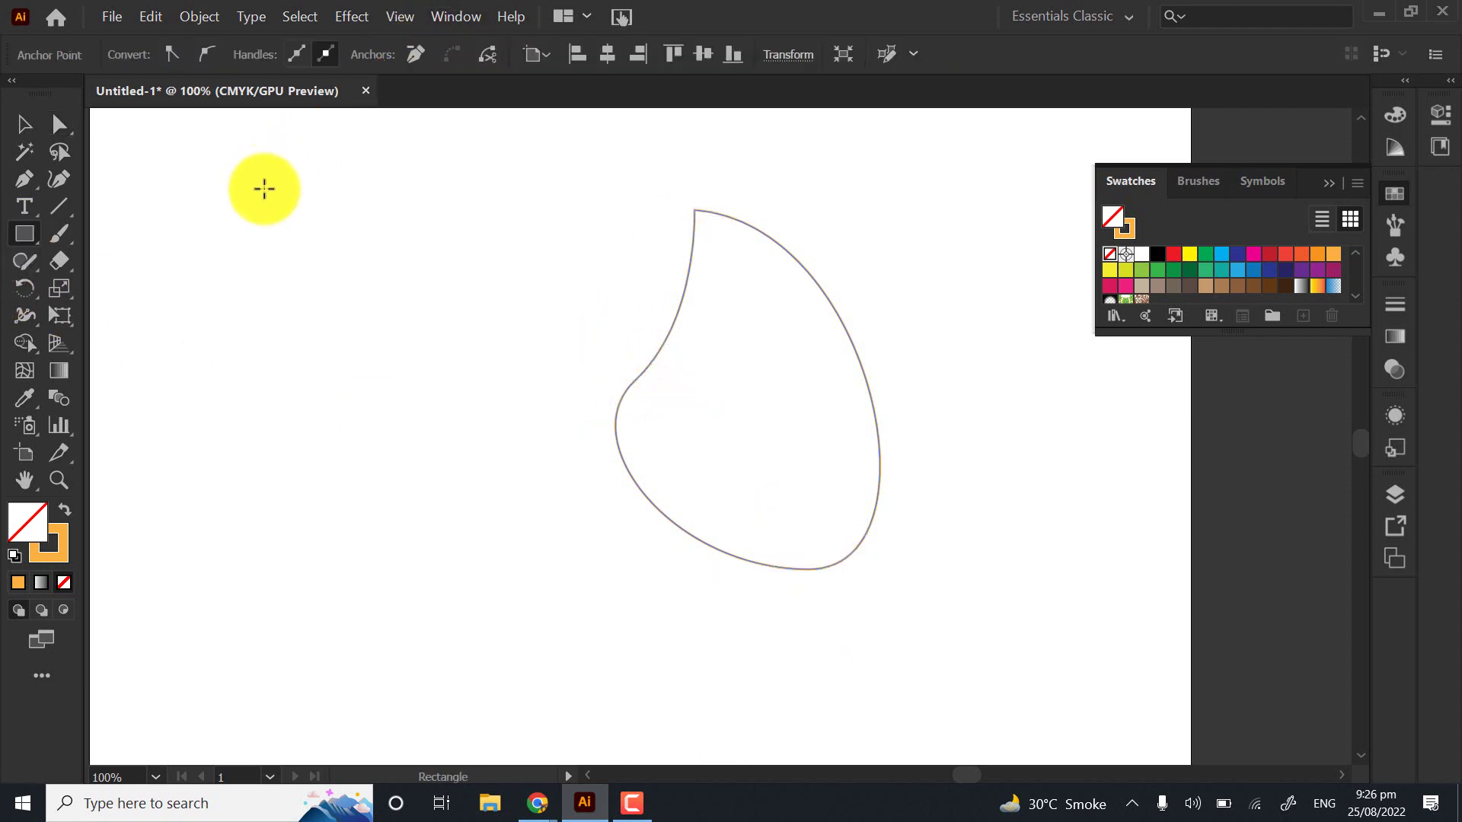
left_click_drag(258, 181, 525, 433)
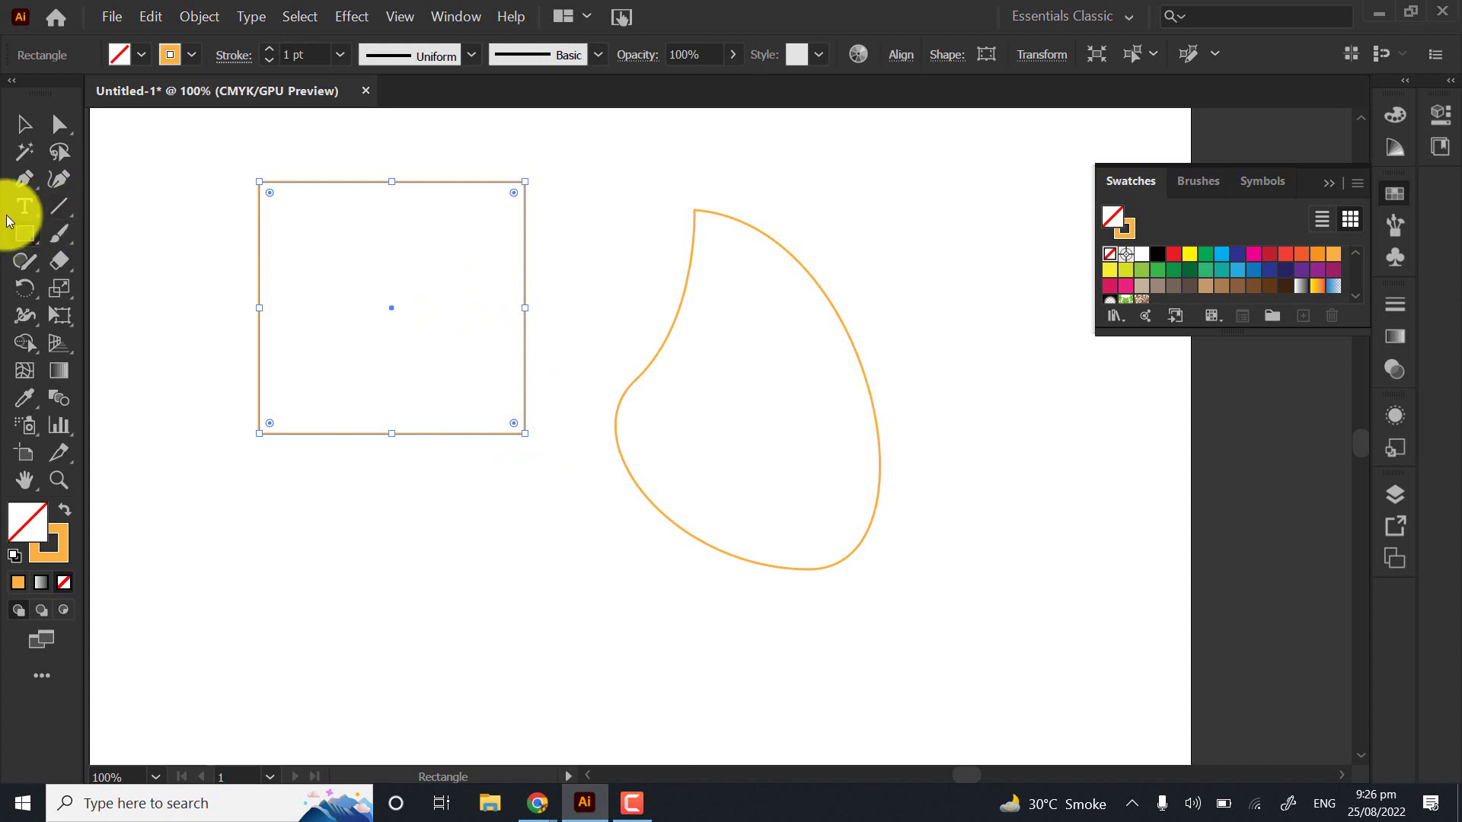
left_click(59, 125)
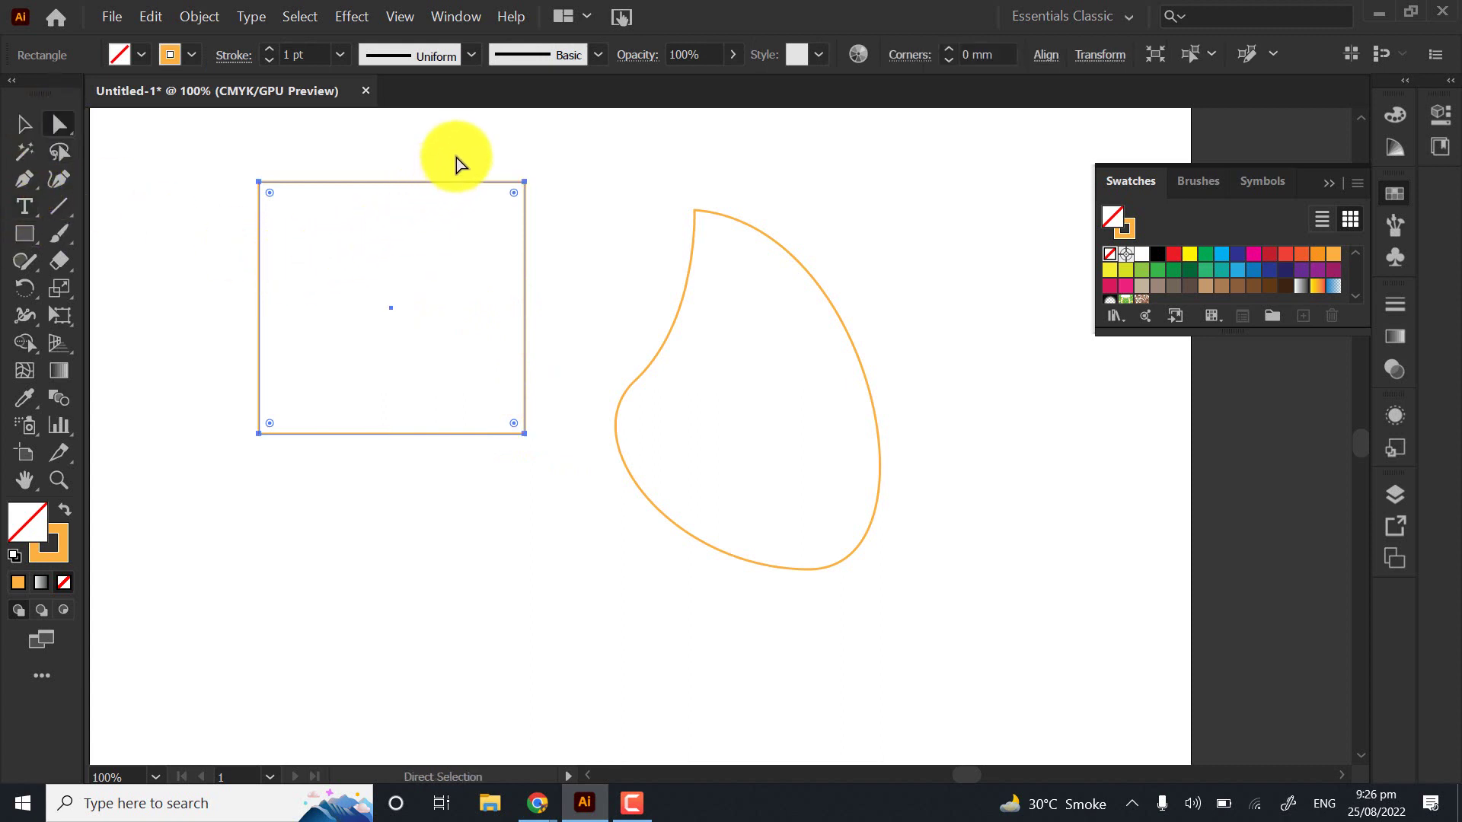
left_click(525, 184)
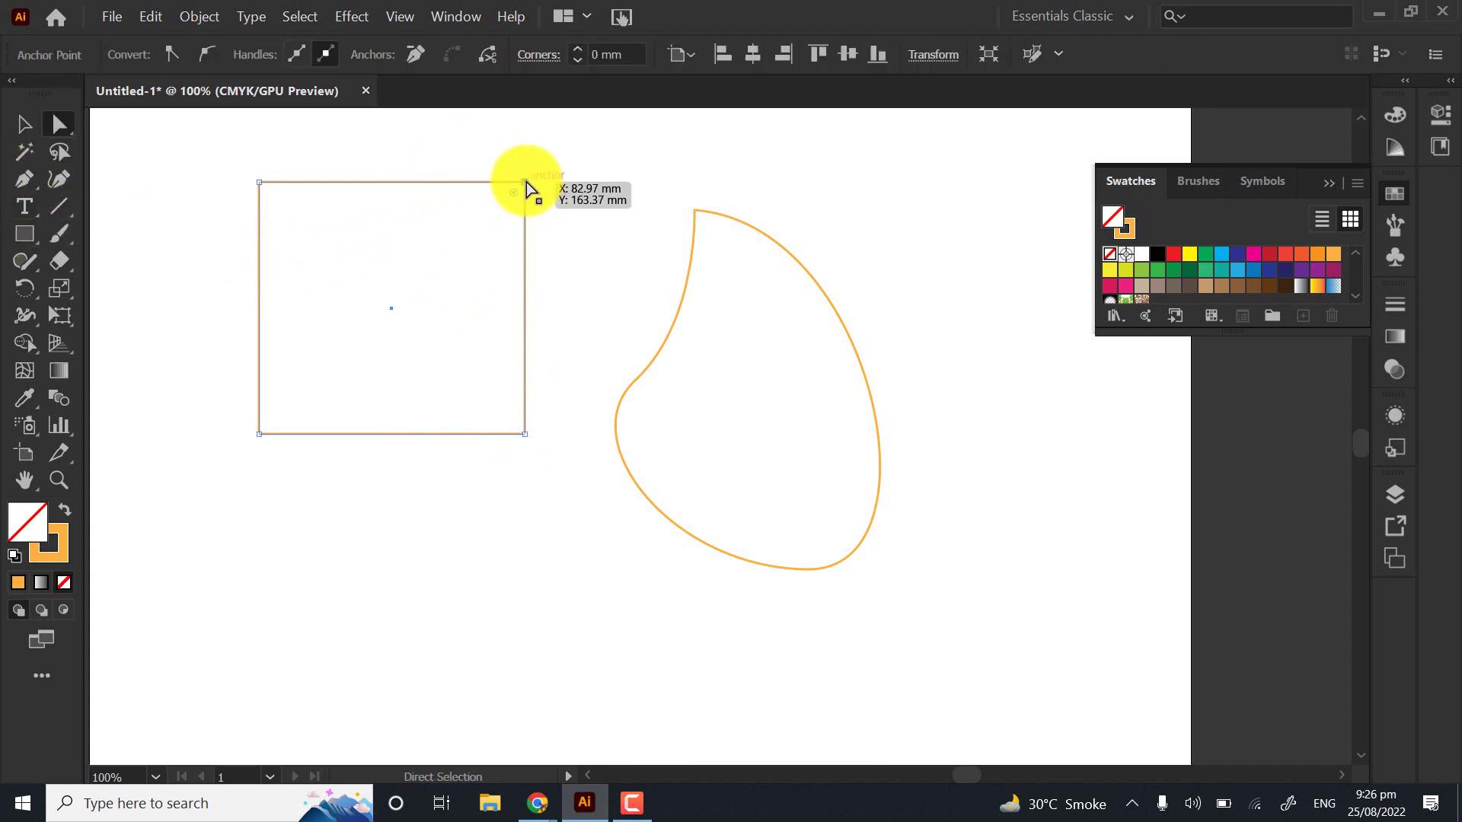
left_click_drag(525, 184, 549, 180)
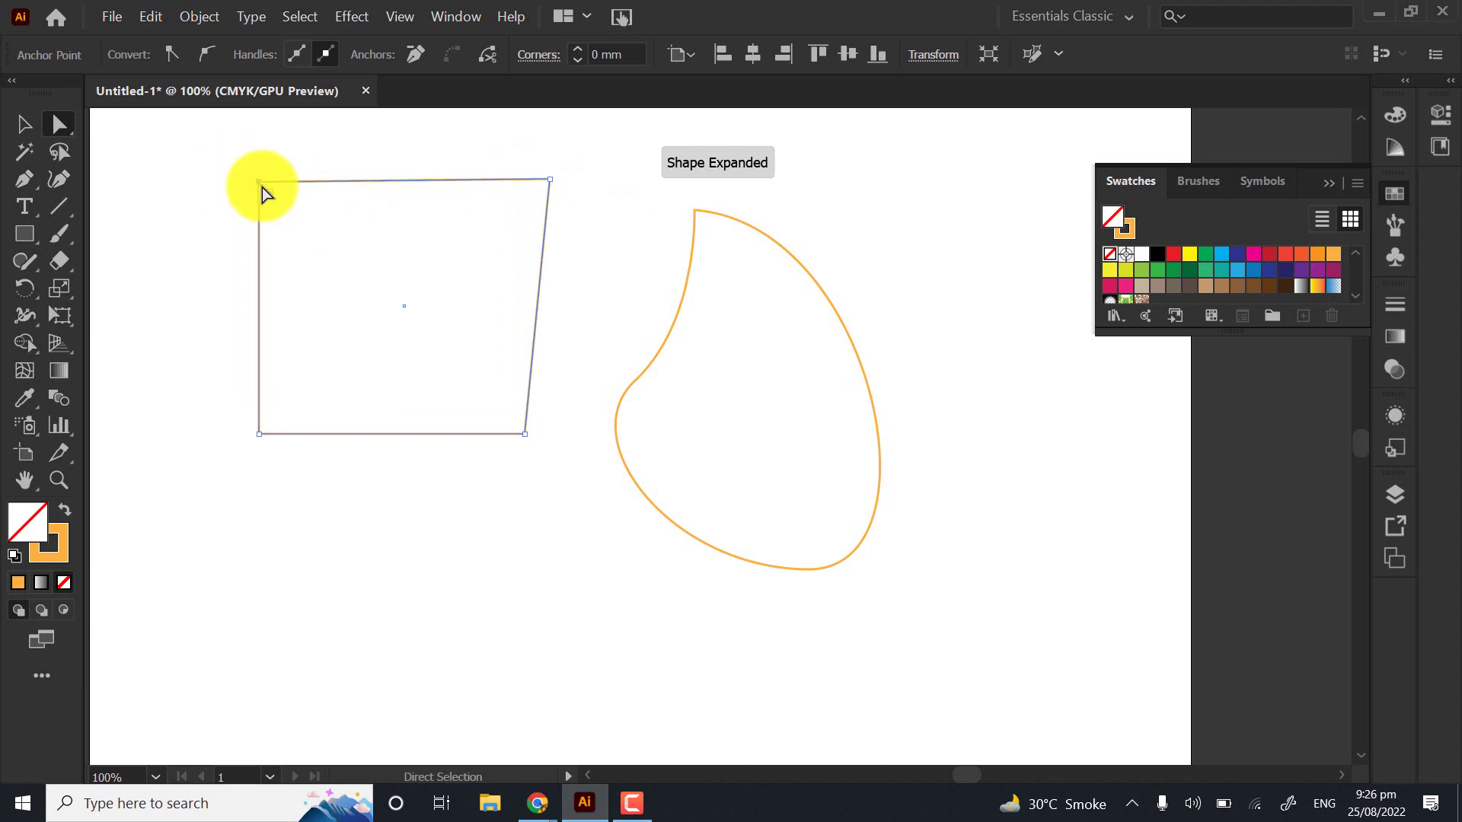
left_click_drag(261, 184, 247, 157)
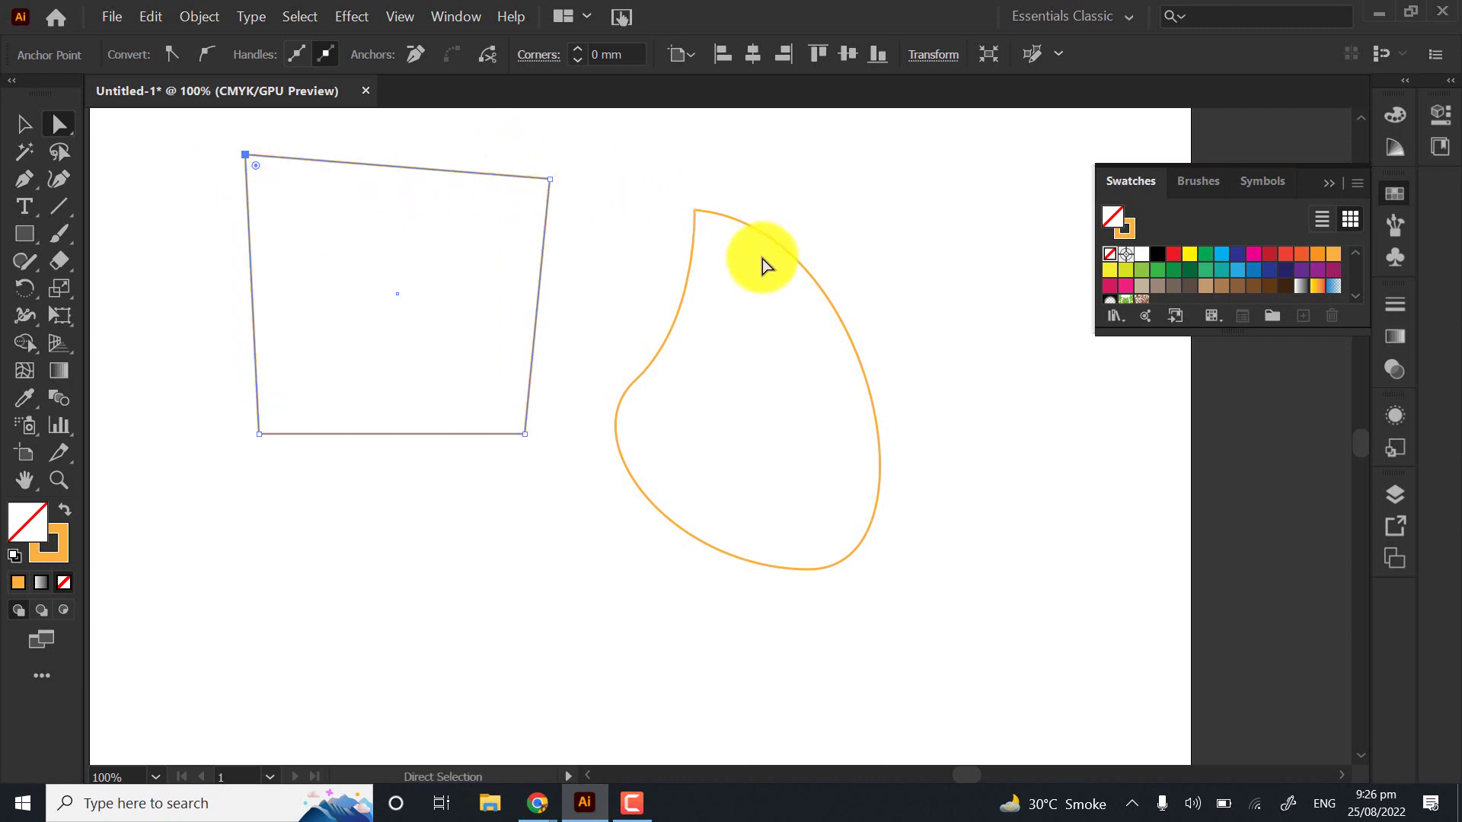
Select the curved shape's right-hand segment with Direct Selection and level the direction handle of its top anchor
left_click(786, 571)
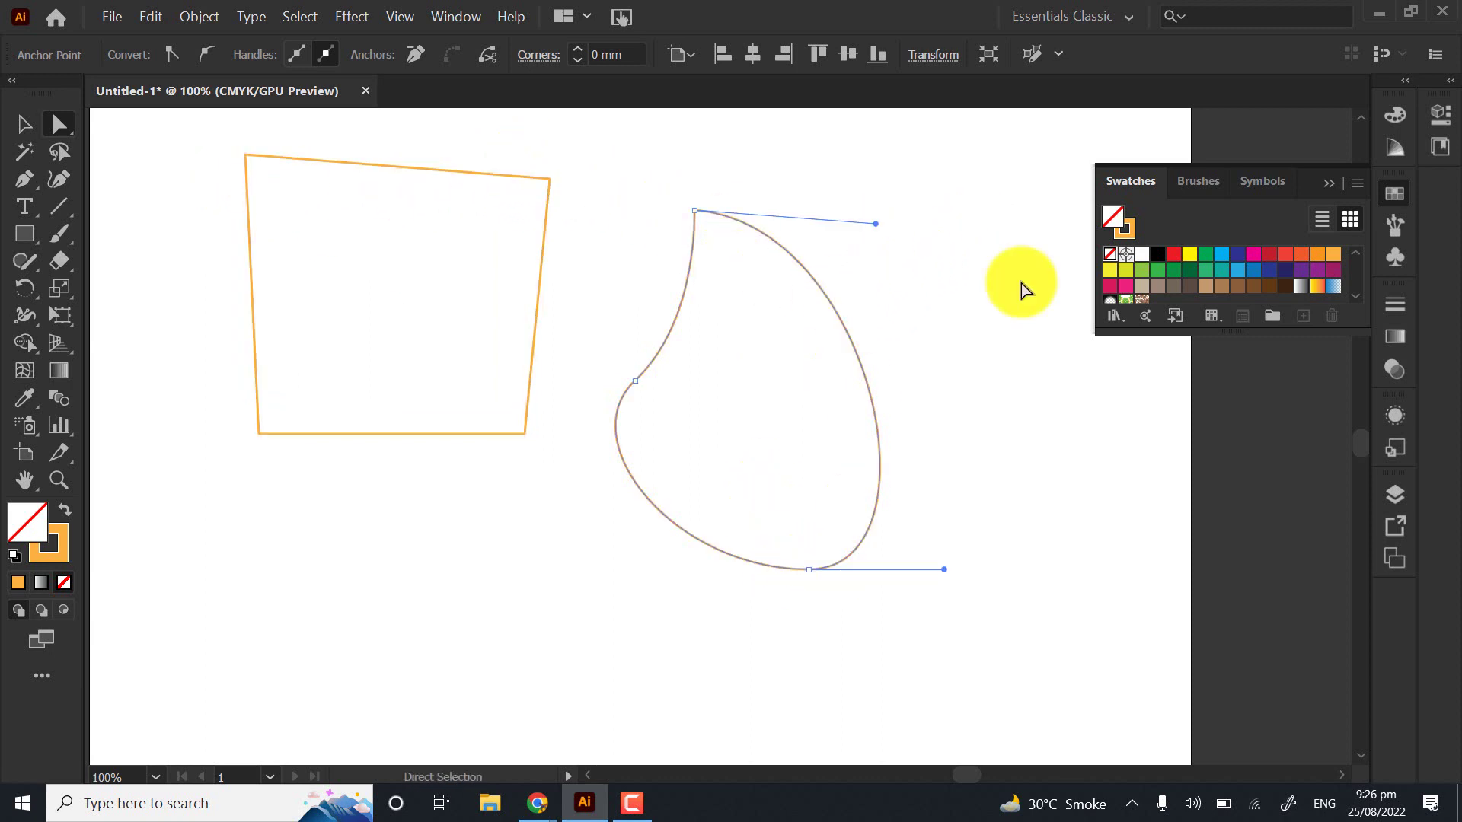
left_click(1012, 285)
left_click(404, 168)
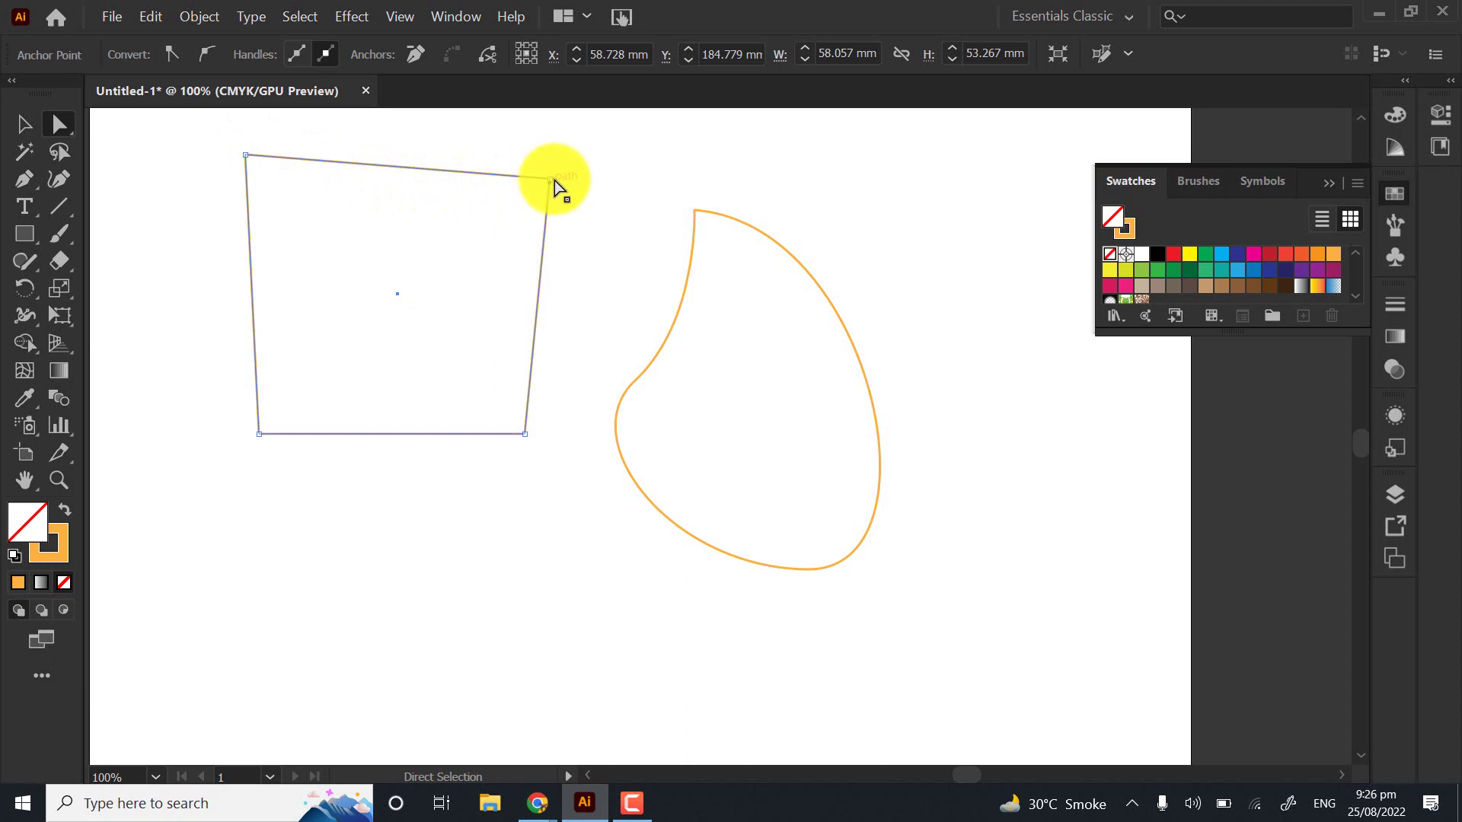
left_click_drag(896, 214, 819, 366)
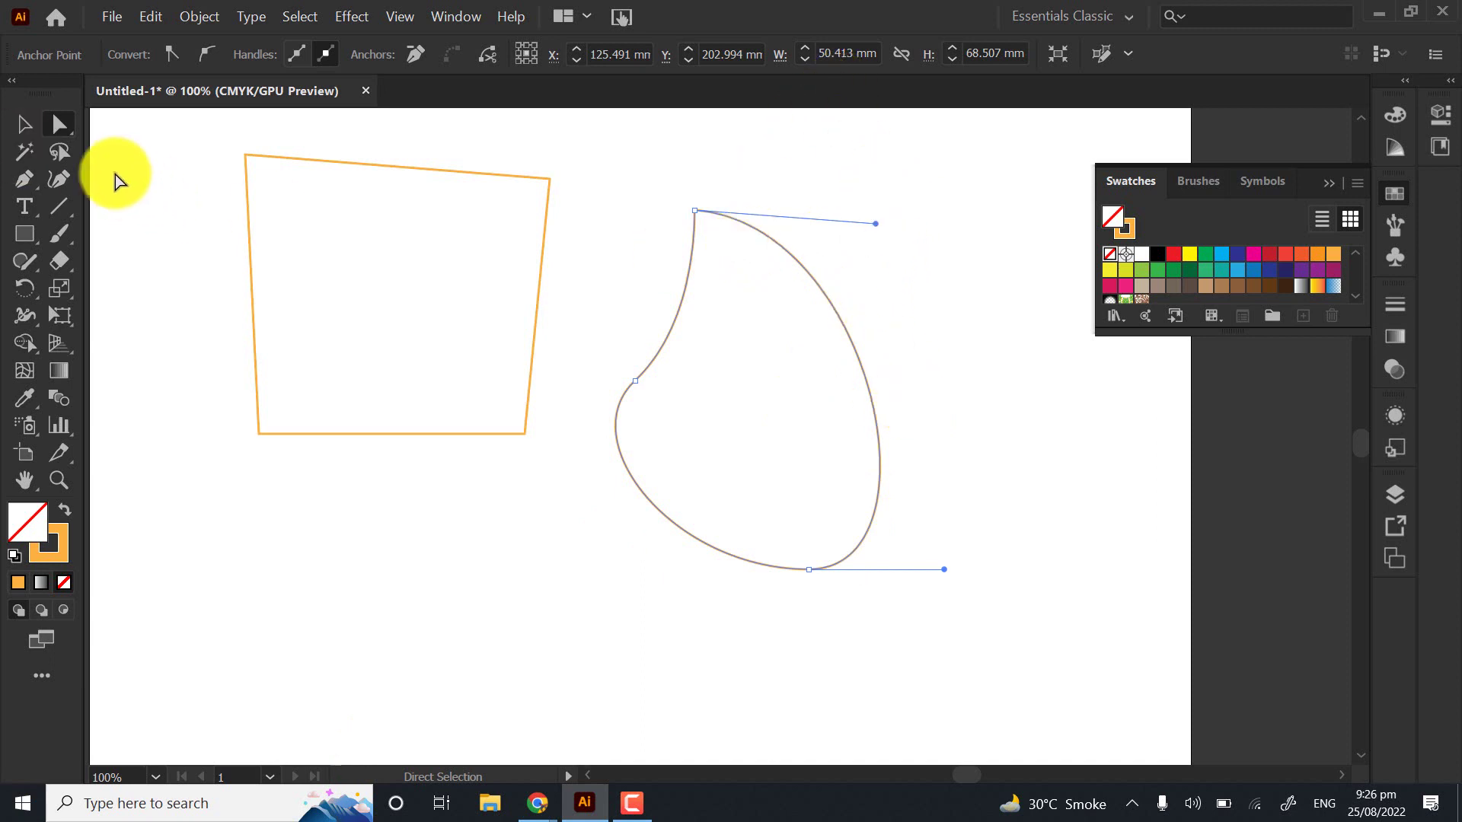
left_click_drag(868, 277, 811, 377)
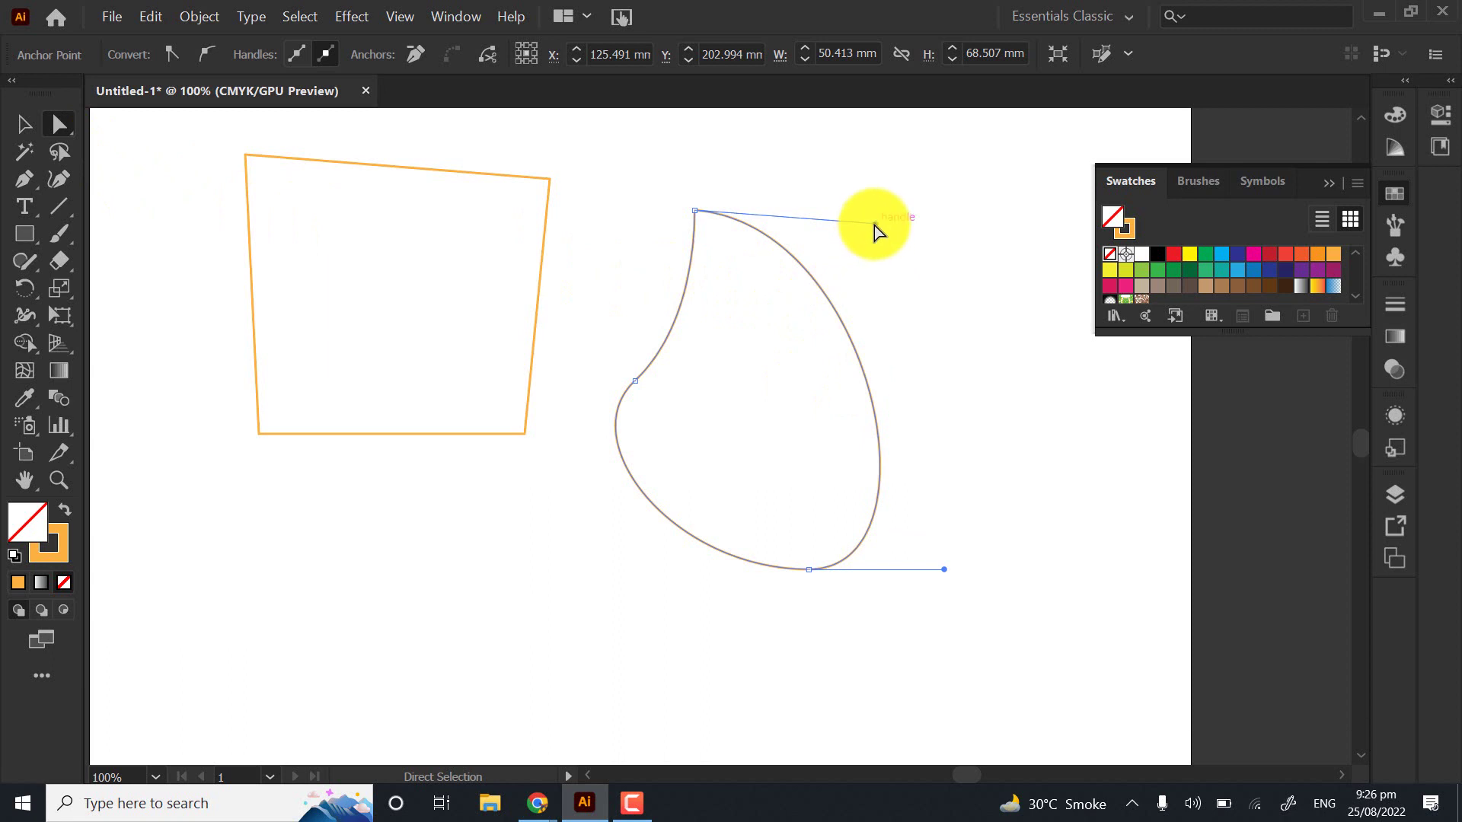
left_click_drag(851, 265, 875, 212)
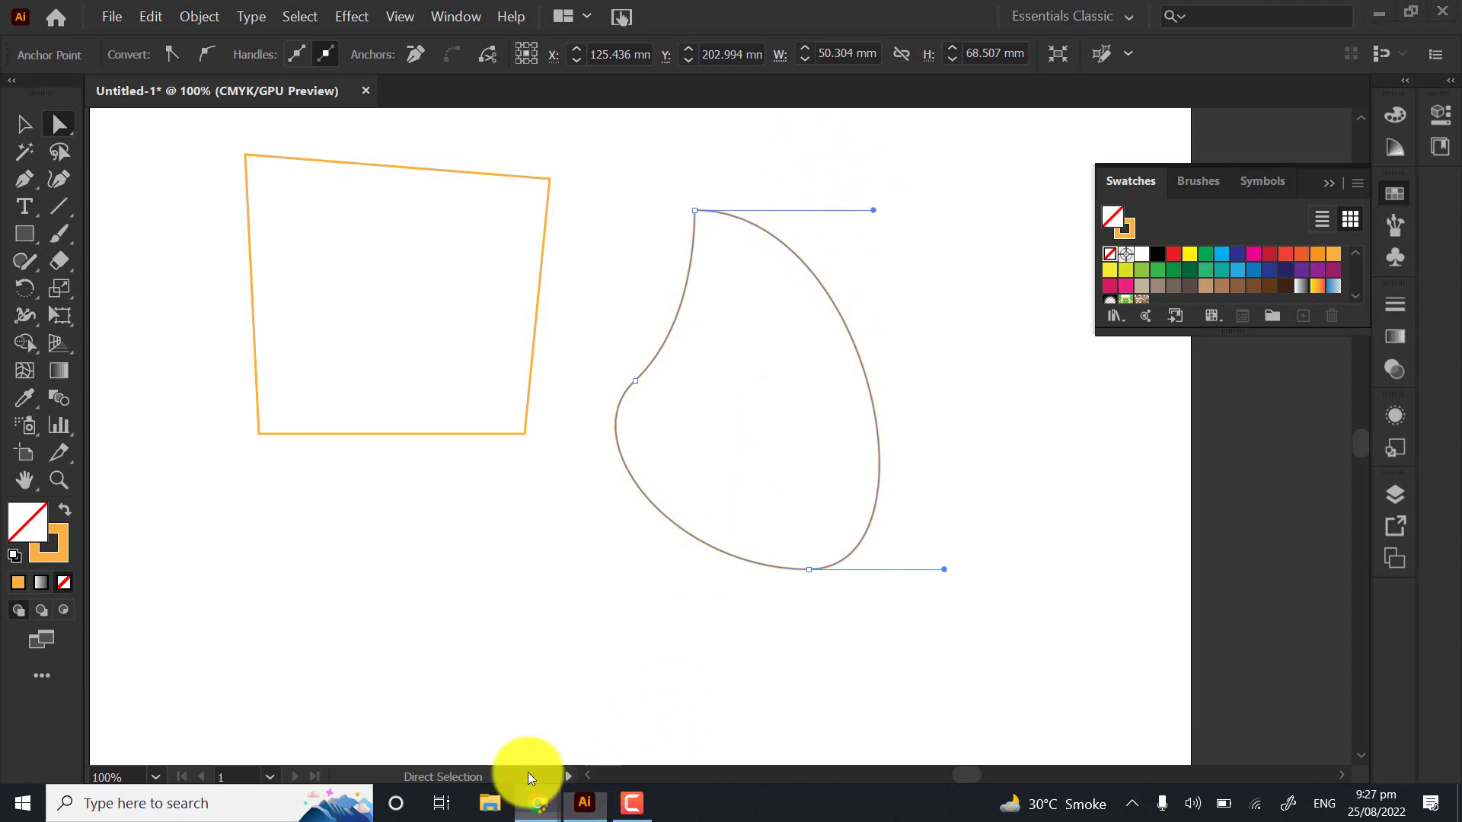
Switch to the Google Meet call to check the in-call messages, and return to Illustrator
mouse_move(538, 800)
left_click(485, 702)
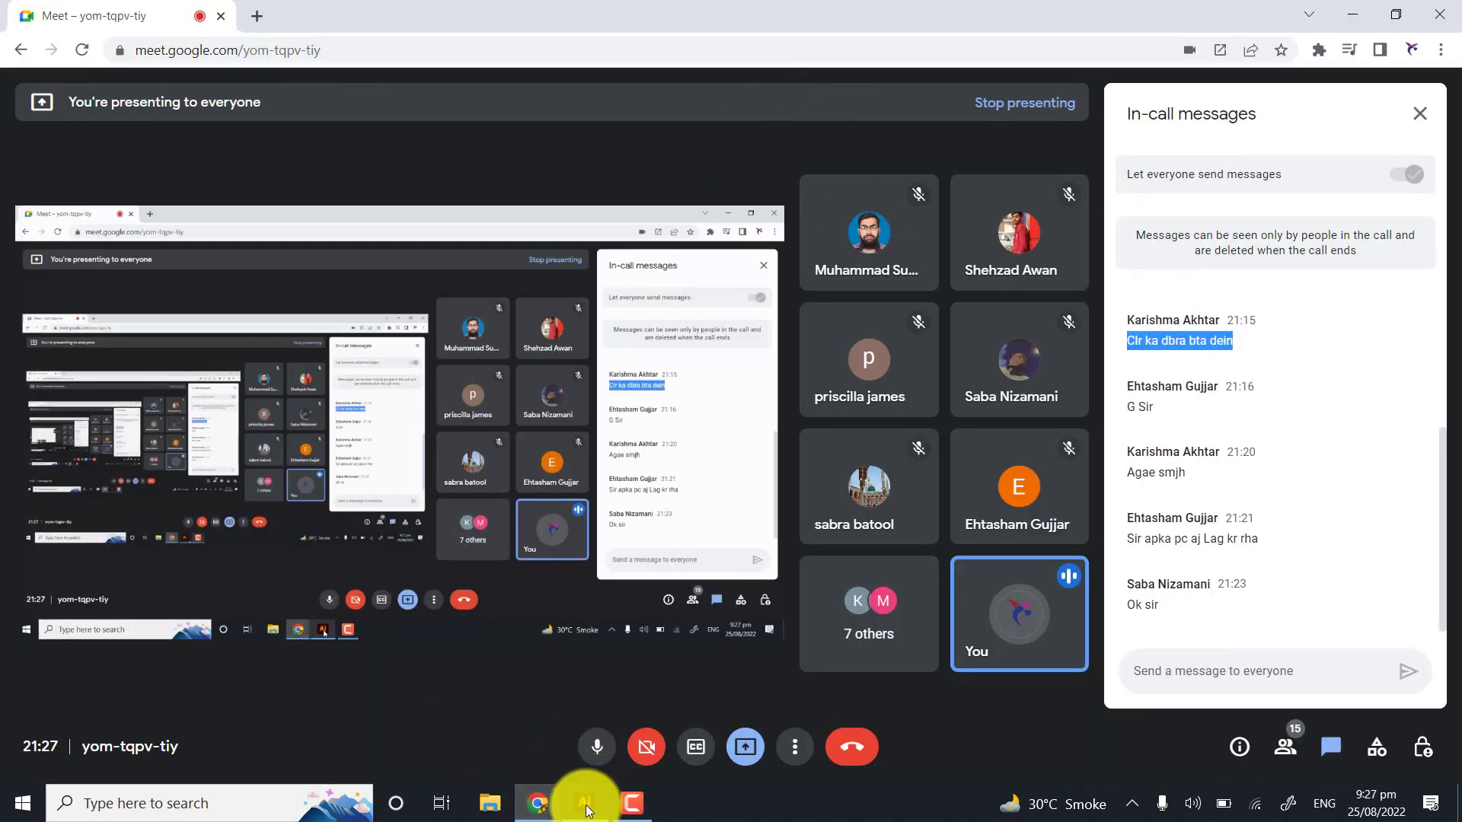
left_click(584, 803)
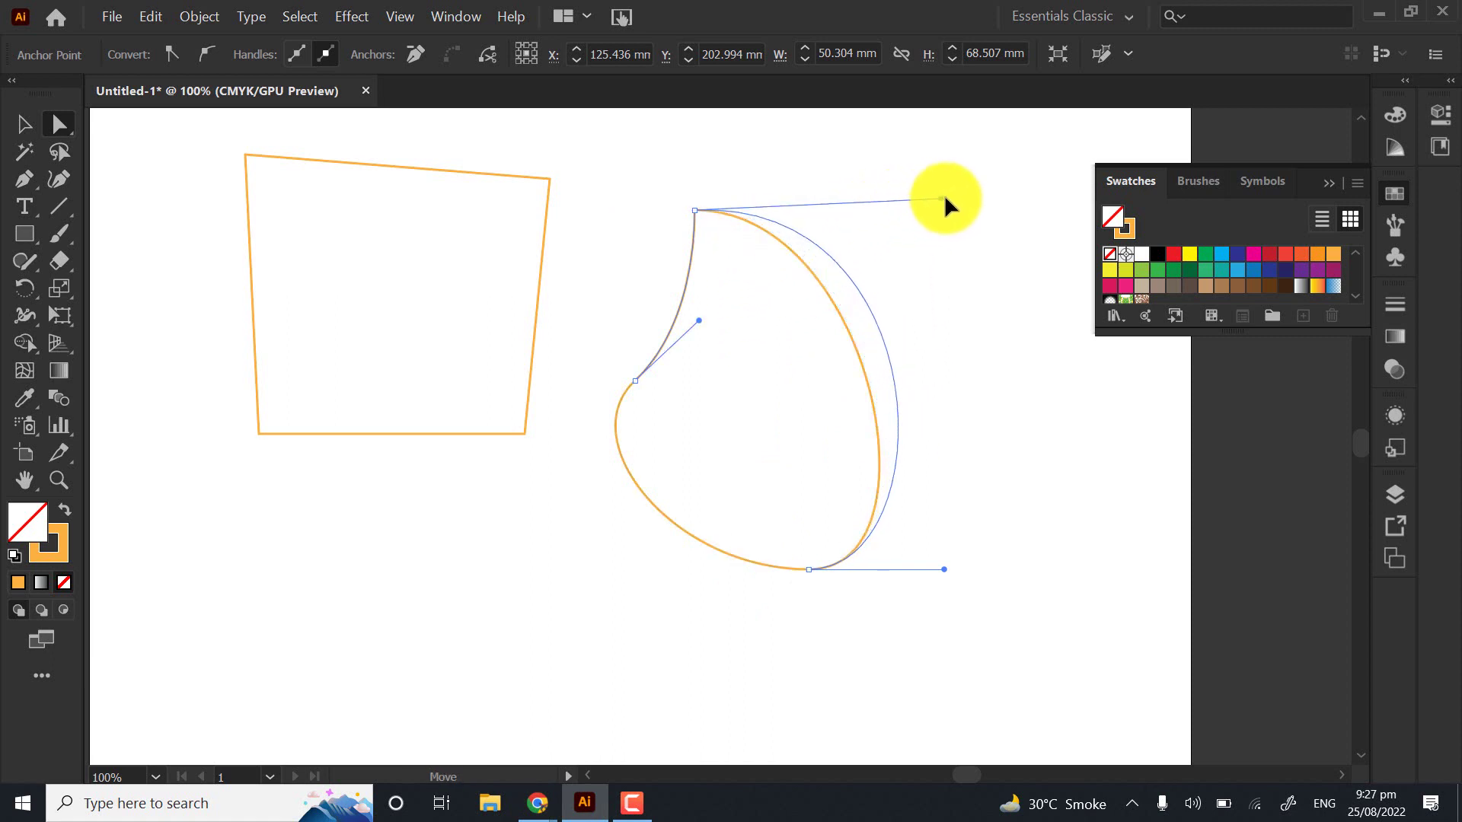
Lengthen the top anchor's handle and both handles of the bottom anchor to bulge the curved shape outward
left_click_drag(946, 196, 974, 194)
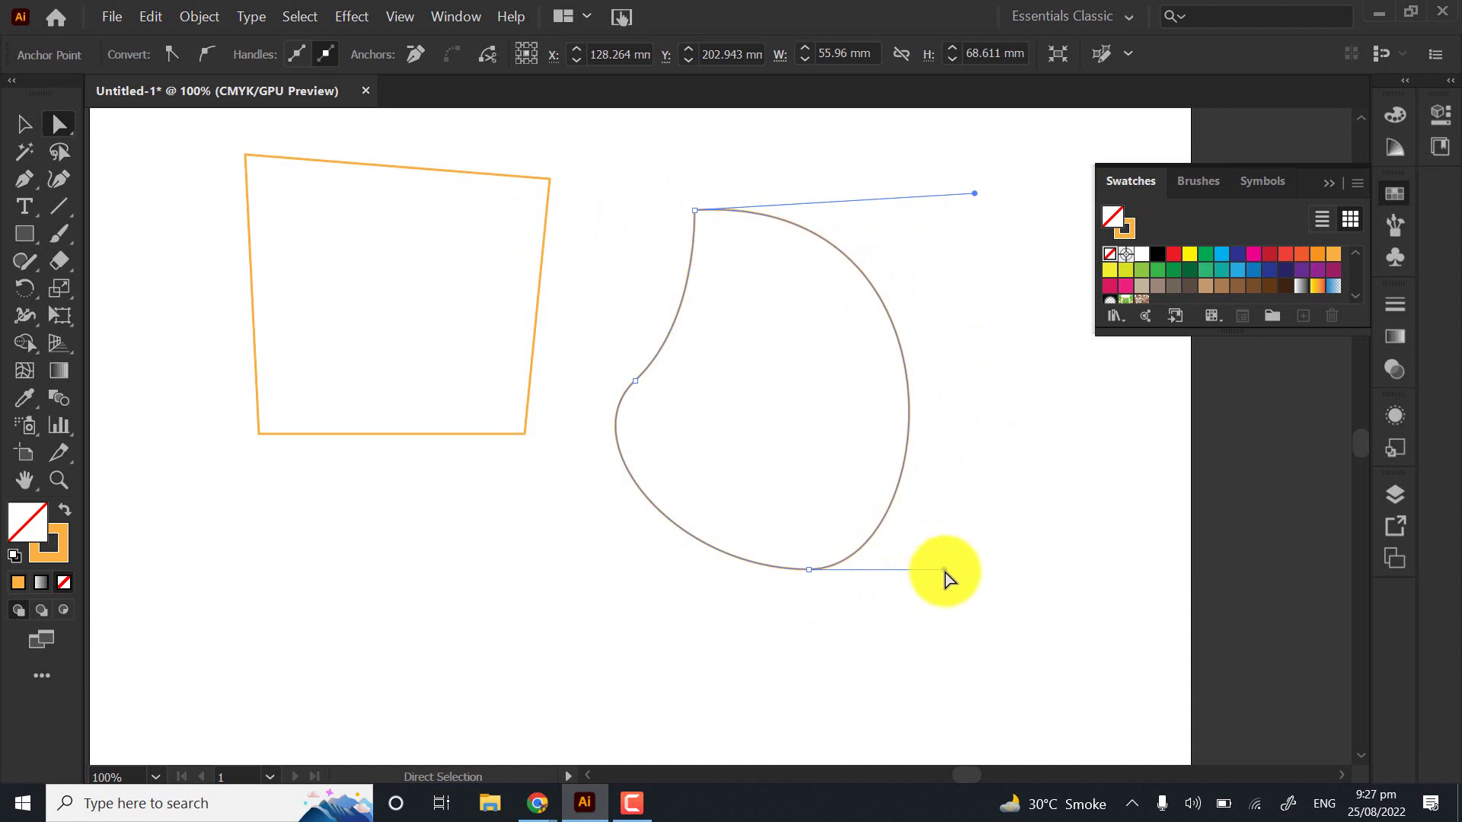
left_click_drag(1031, 579, 1044, 581)
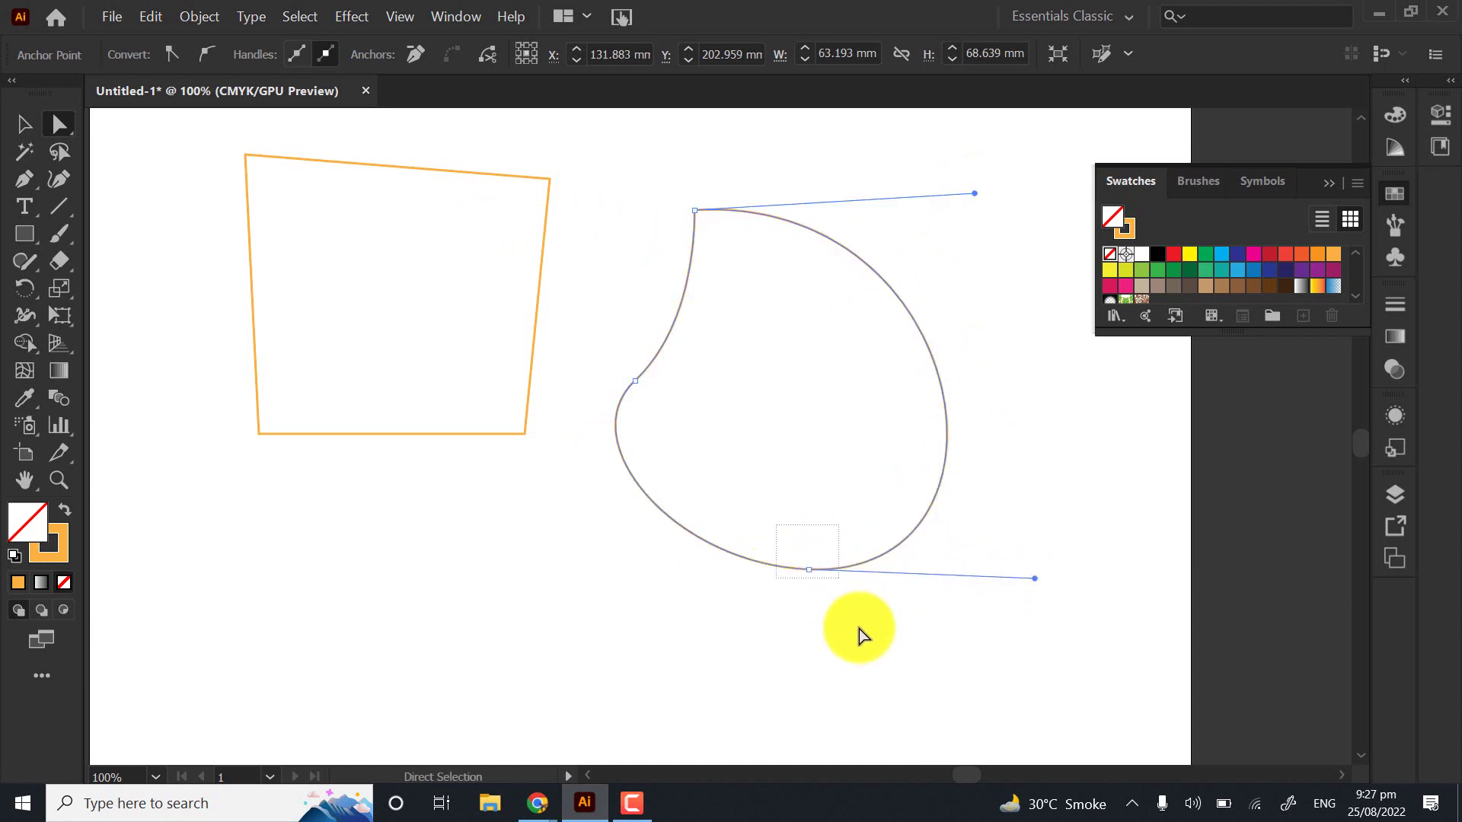
left_click_drag(671, 565, 577, 569)
Rotate the handles of the curved shape's left-side anchor to nearly vertical and move that anchor inward
left_click(636, 381)
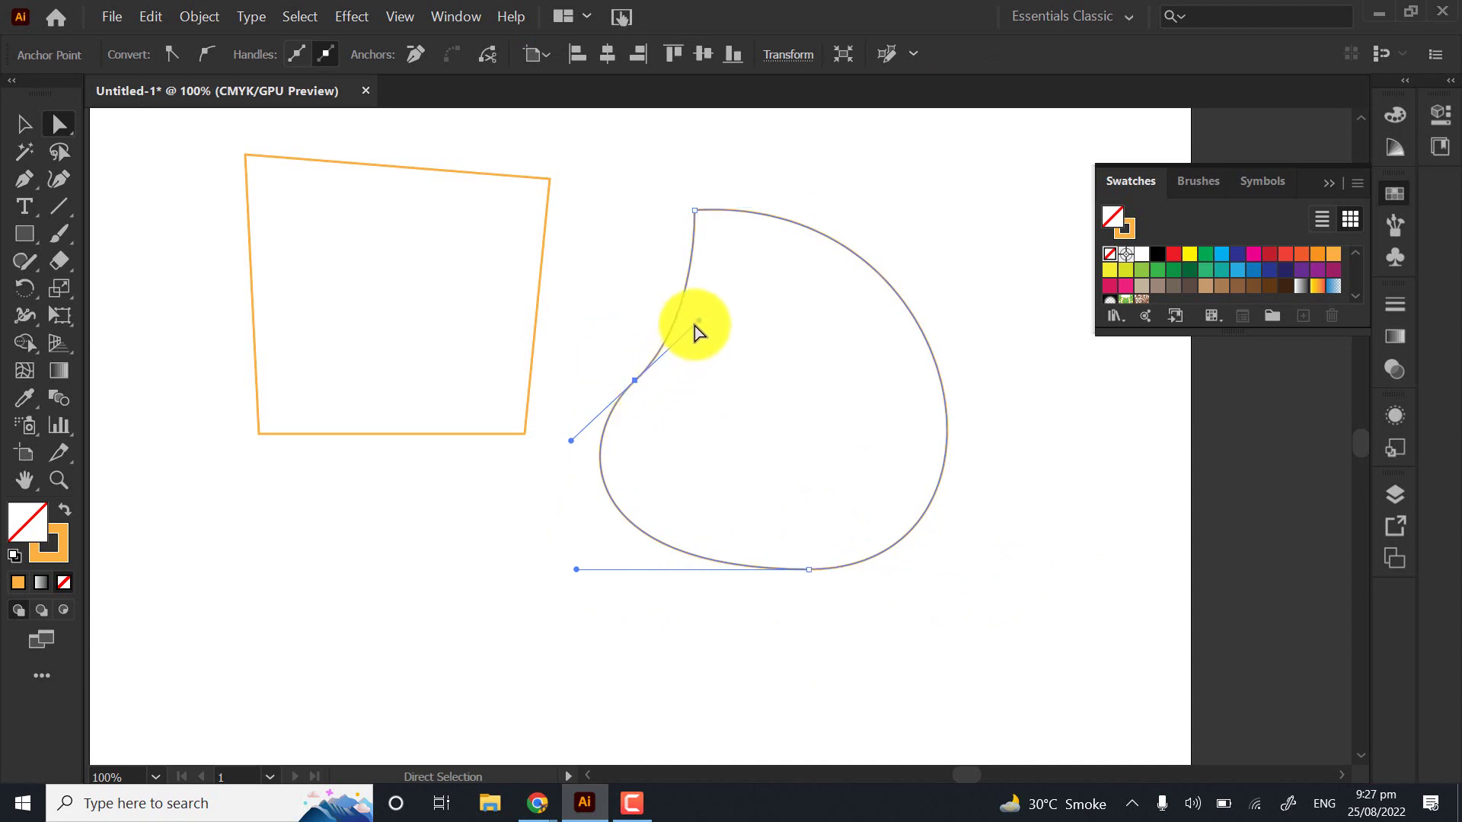
left_click_drag(625, 327, 623, 326)
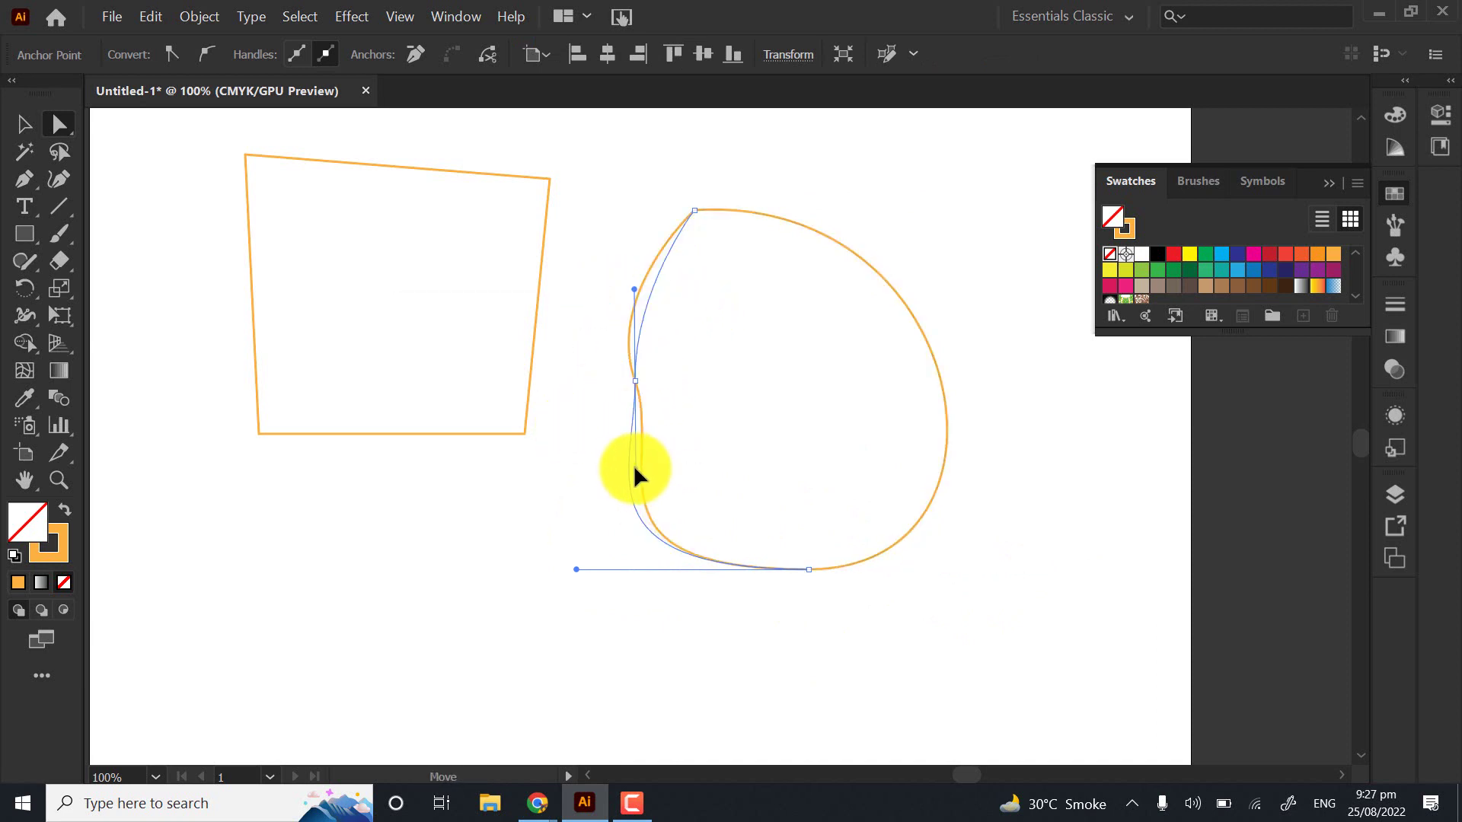
left_click_drag(598, 448, 596, 440)
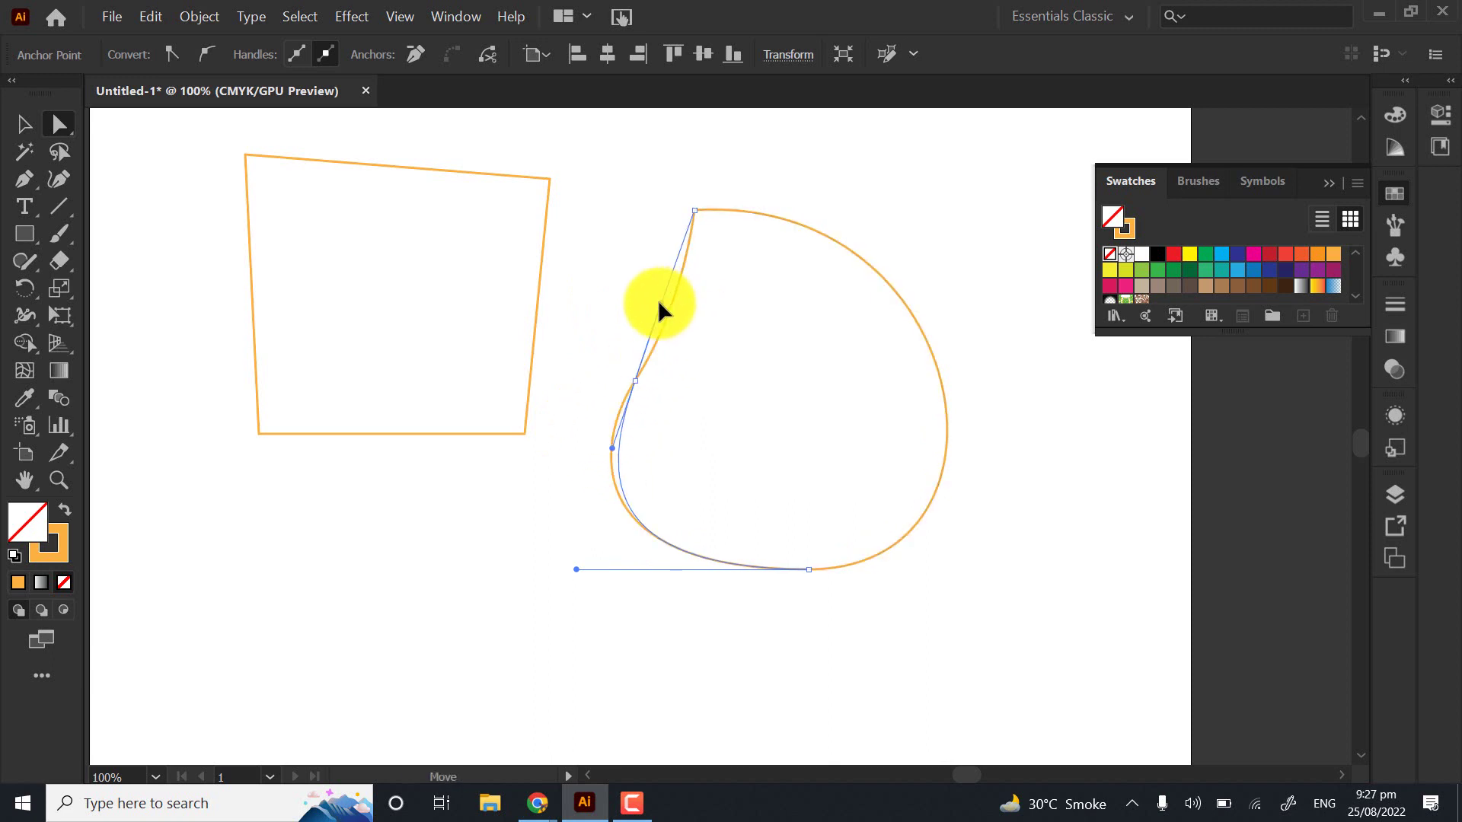
left_click_drag(659, 308, 665, 407)
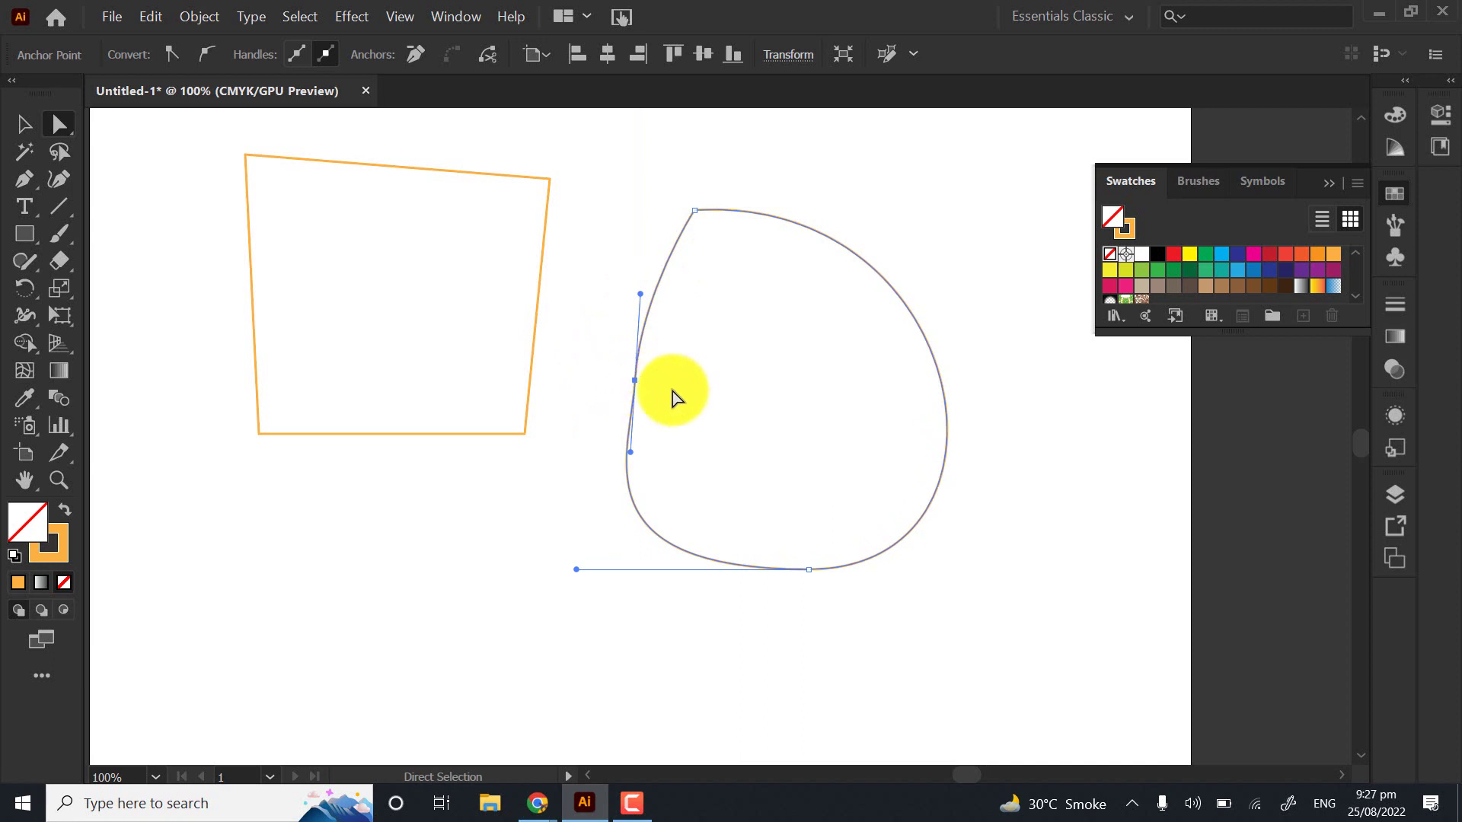
left_click(673, 397)
left_click_drag(632, 390, 710, 386)
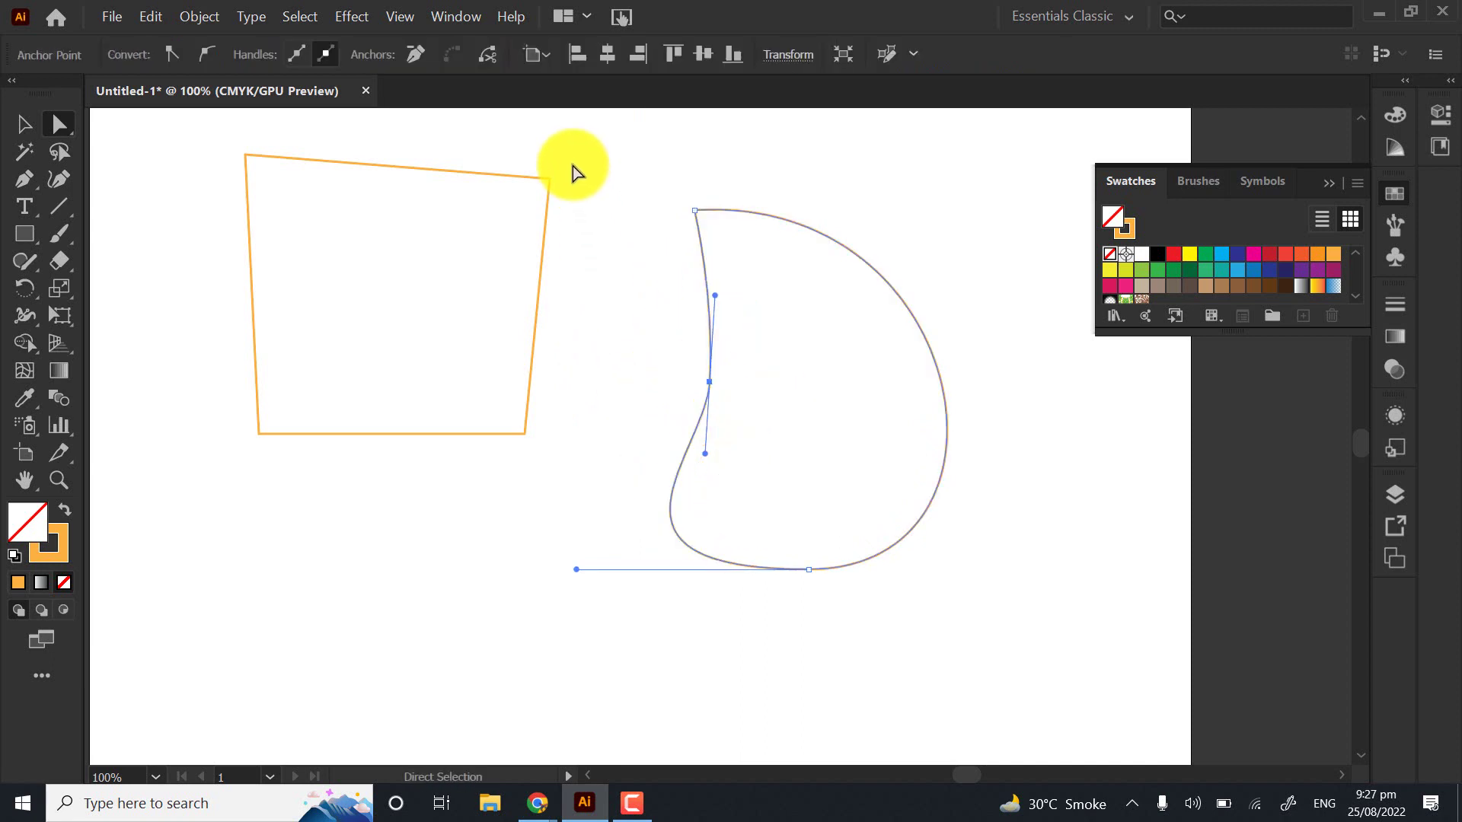
Move the quadrilateral's upper-right corner deep inside the shape, and select and delete both practice shapes
left_click(545, 183)
left_click_drag(553, 178, 311, 361)
left_click_drag(154, 123, 1015, 642)
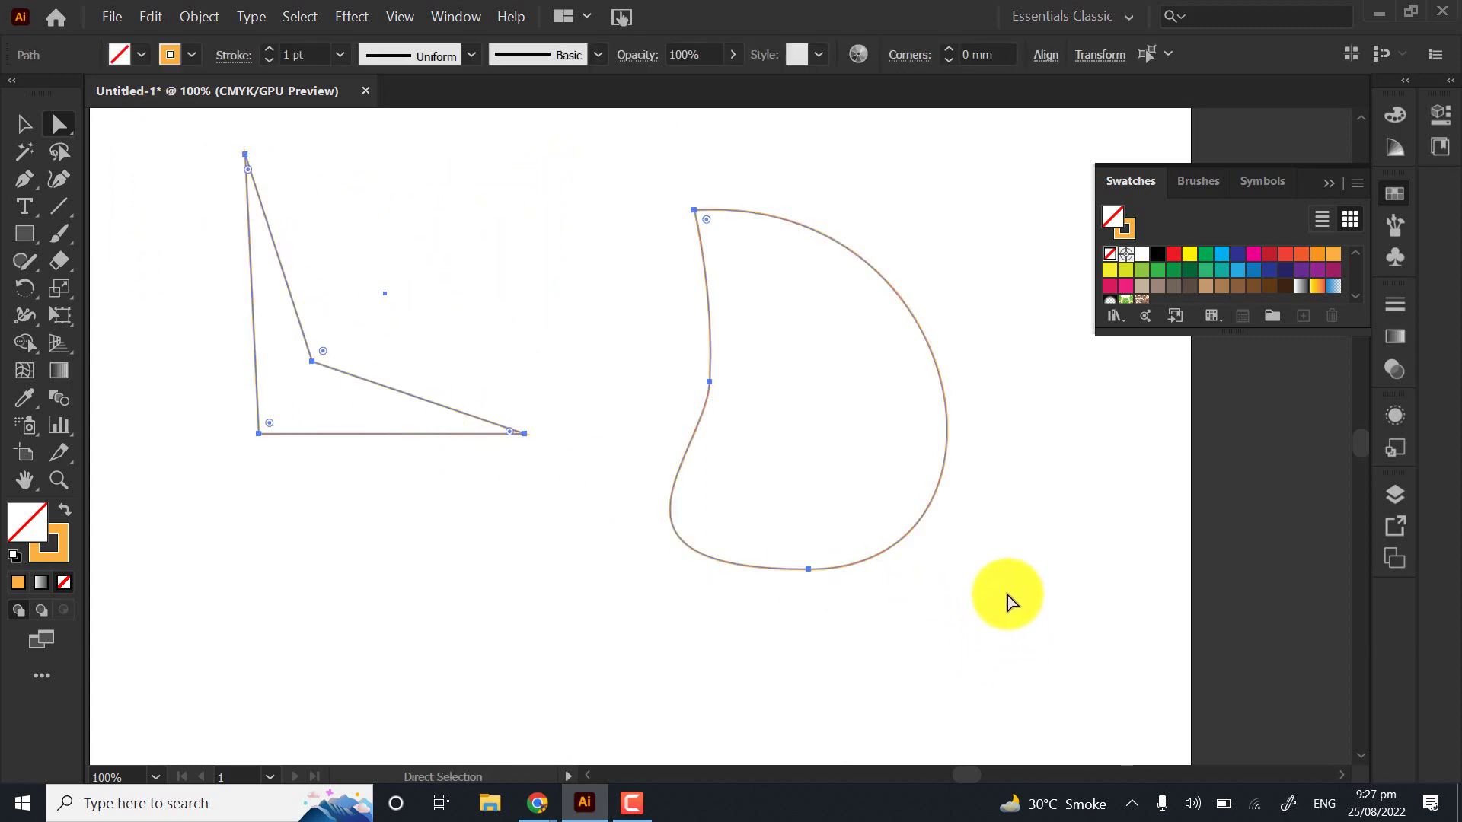
key("Delete")
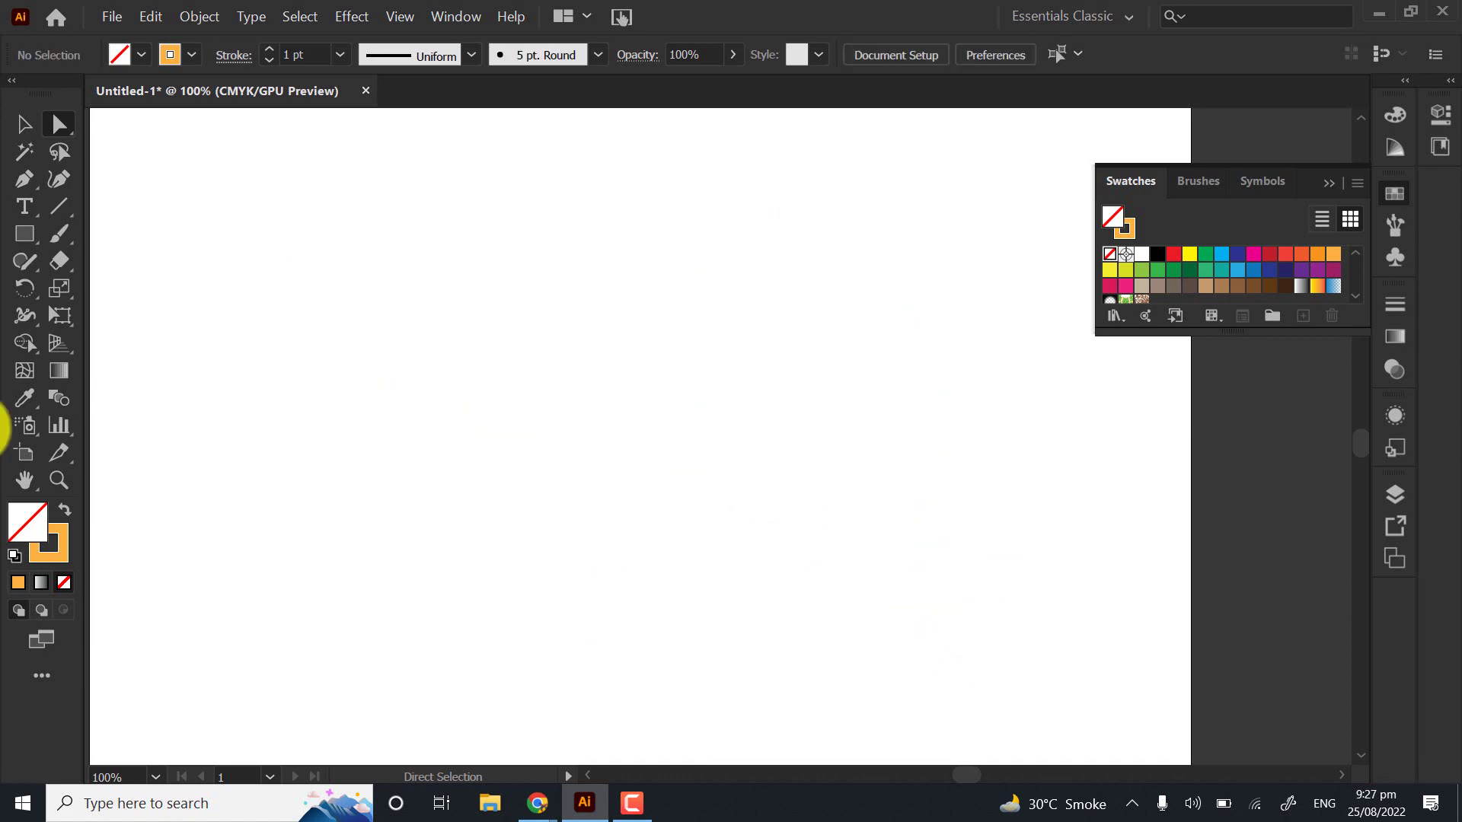
Activate the Pen tool and examine the tattoo reference image's overall outline and its upper pointed tips up close
left_click(23, 180)
left_click_drag(609, 211, 640, 644)
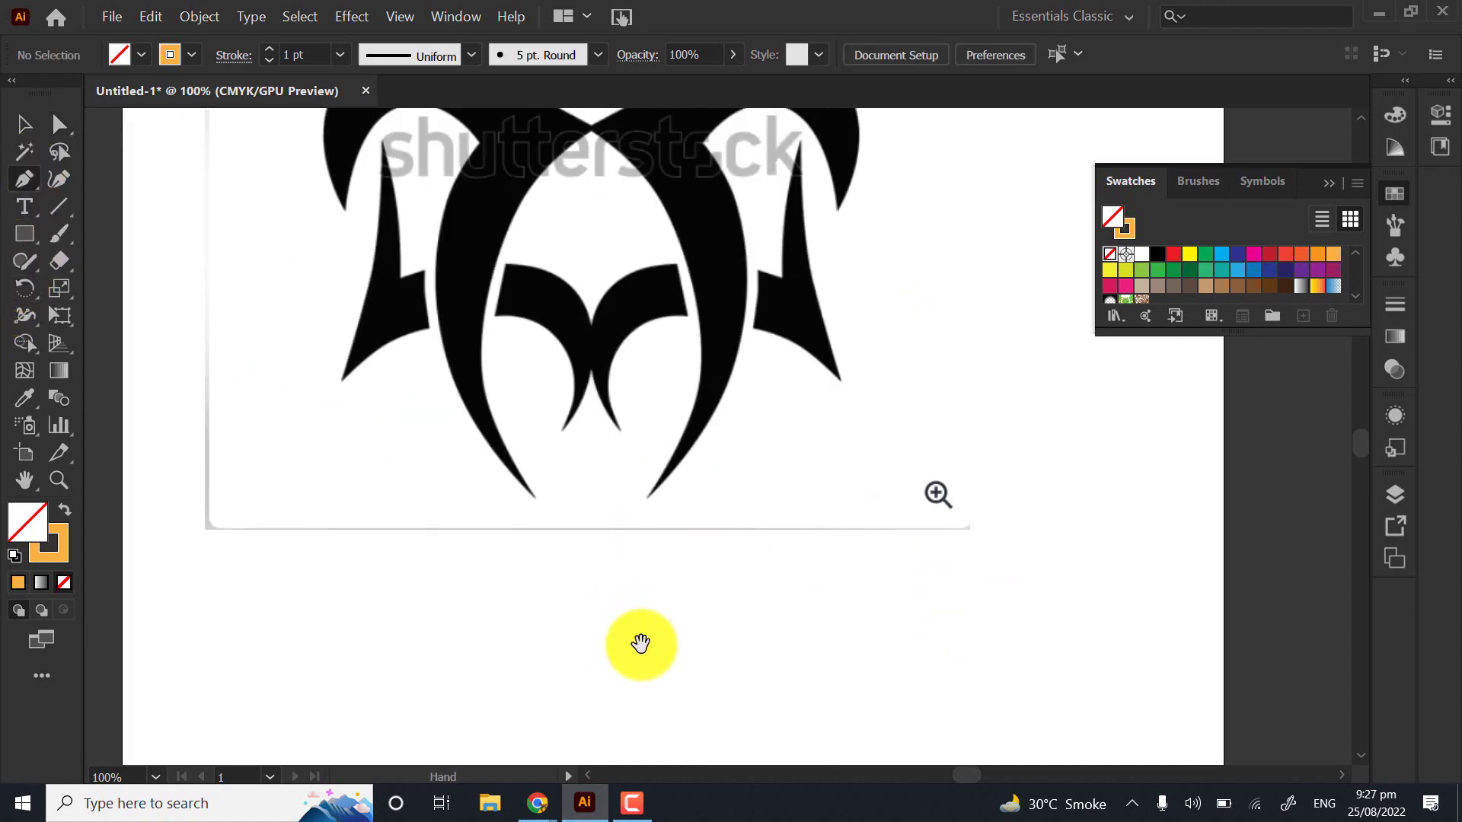
scroll(644, 467, "down", 1)
left_click_drag(604, 274, 666, 365)
scroll(604, 271, "up", 1)
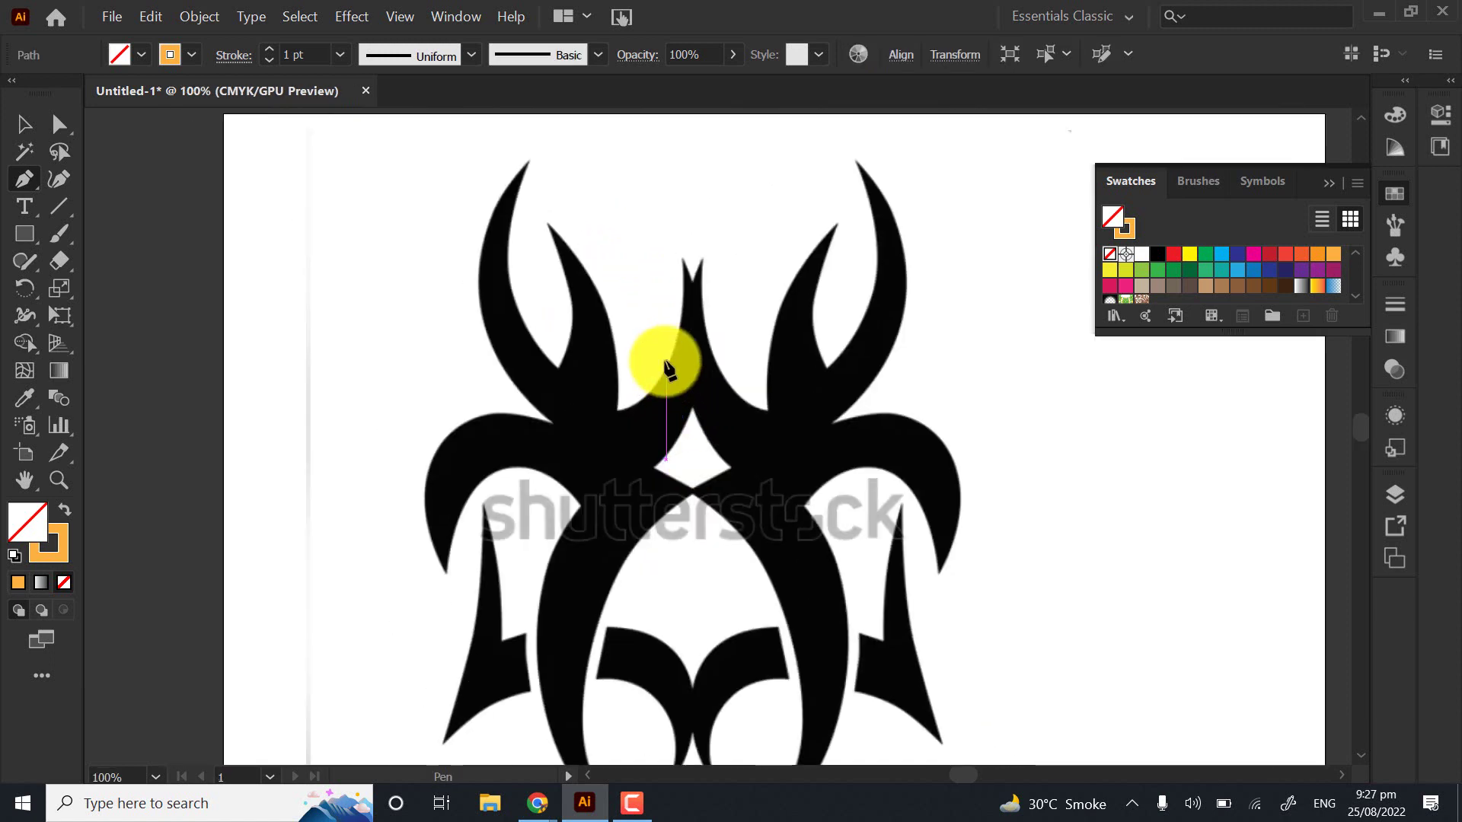
key("Escape")
scroll(670, 293, "right", 3)
scroll(670, 294, "down", 1)
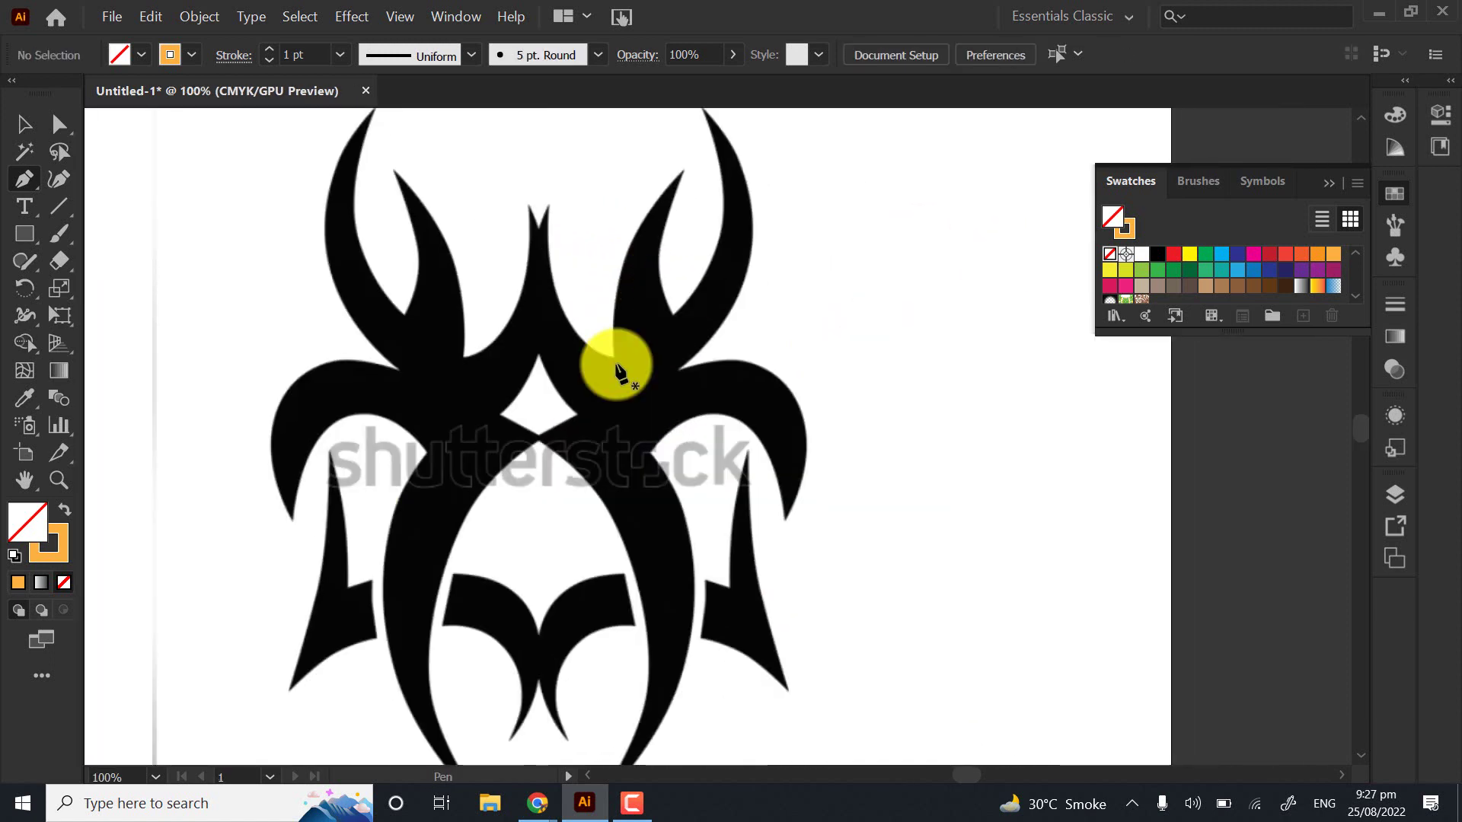
scroll(574, 404, "down", 2)
scroll(561, 398, "down", 2)
scroll(576, 367, "up", 1)
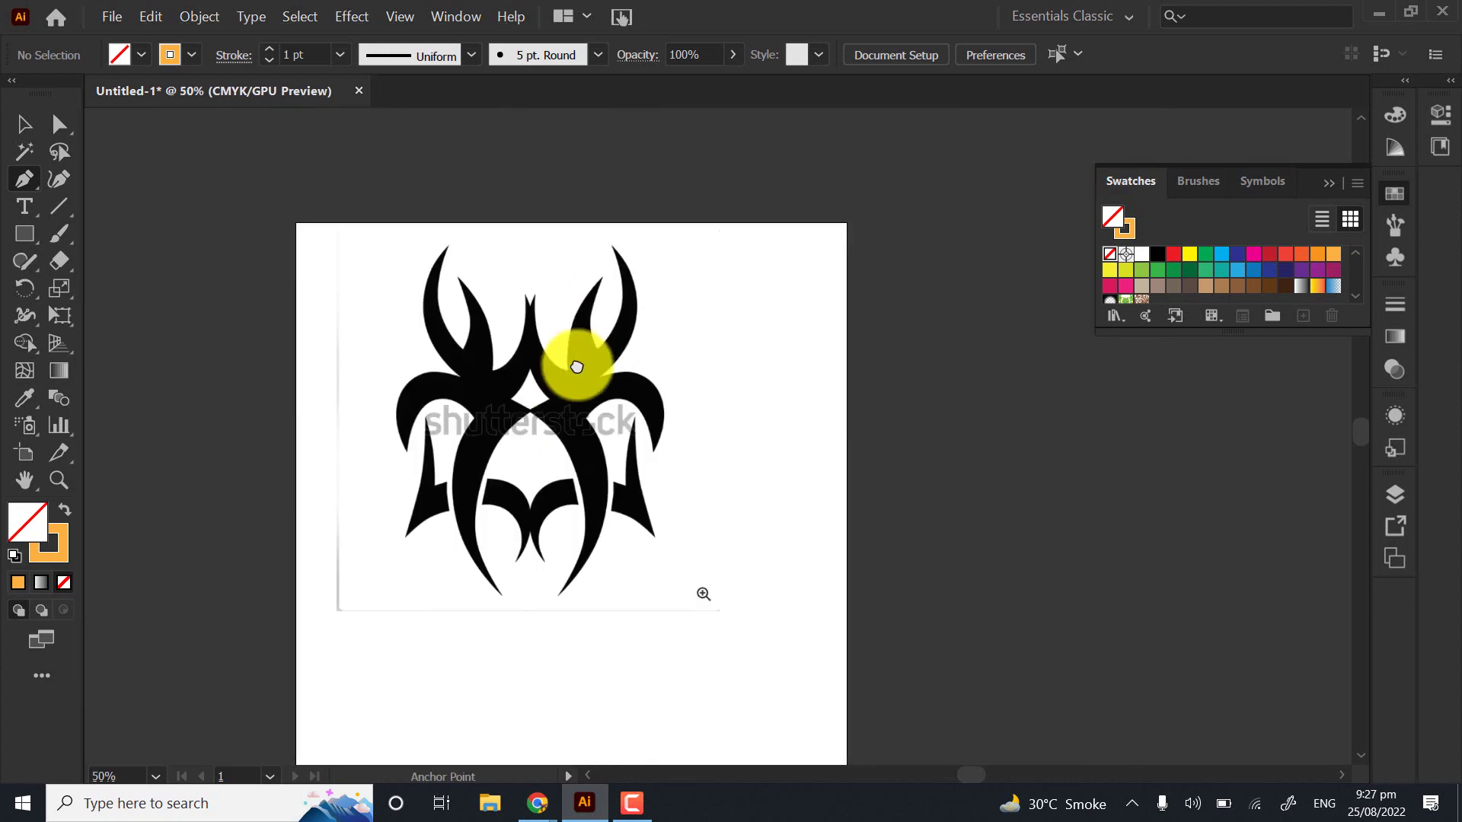
scroll(576, 367, "up", 2)
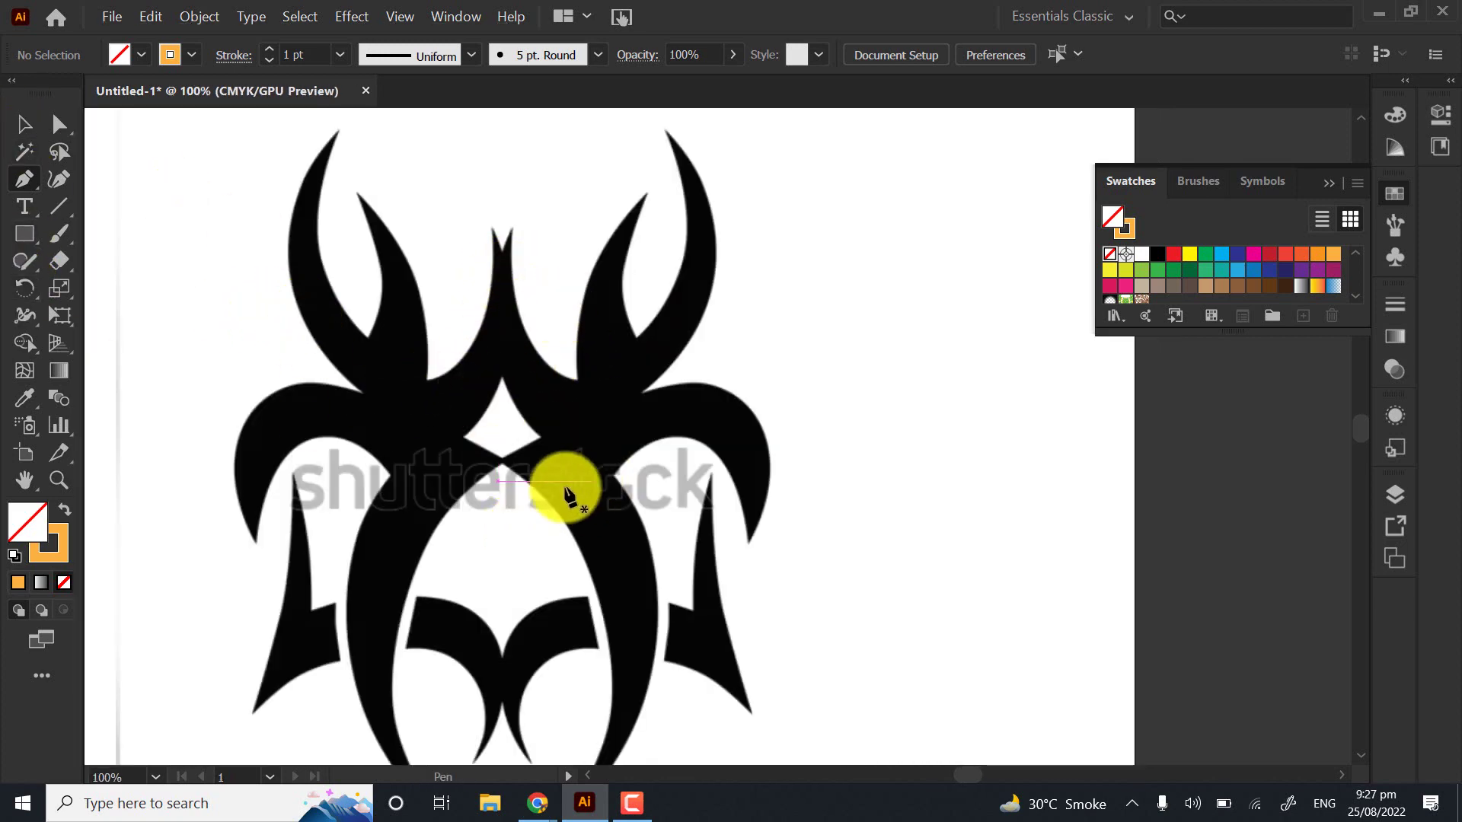
scroll(547, 503, "down", 1)
scroll(548, 431, "down", 1)
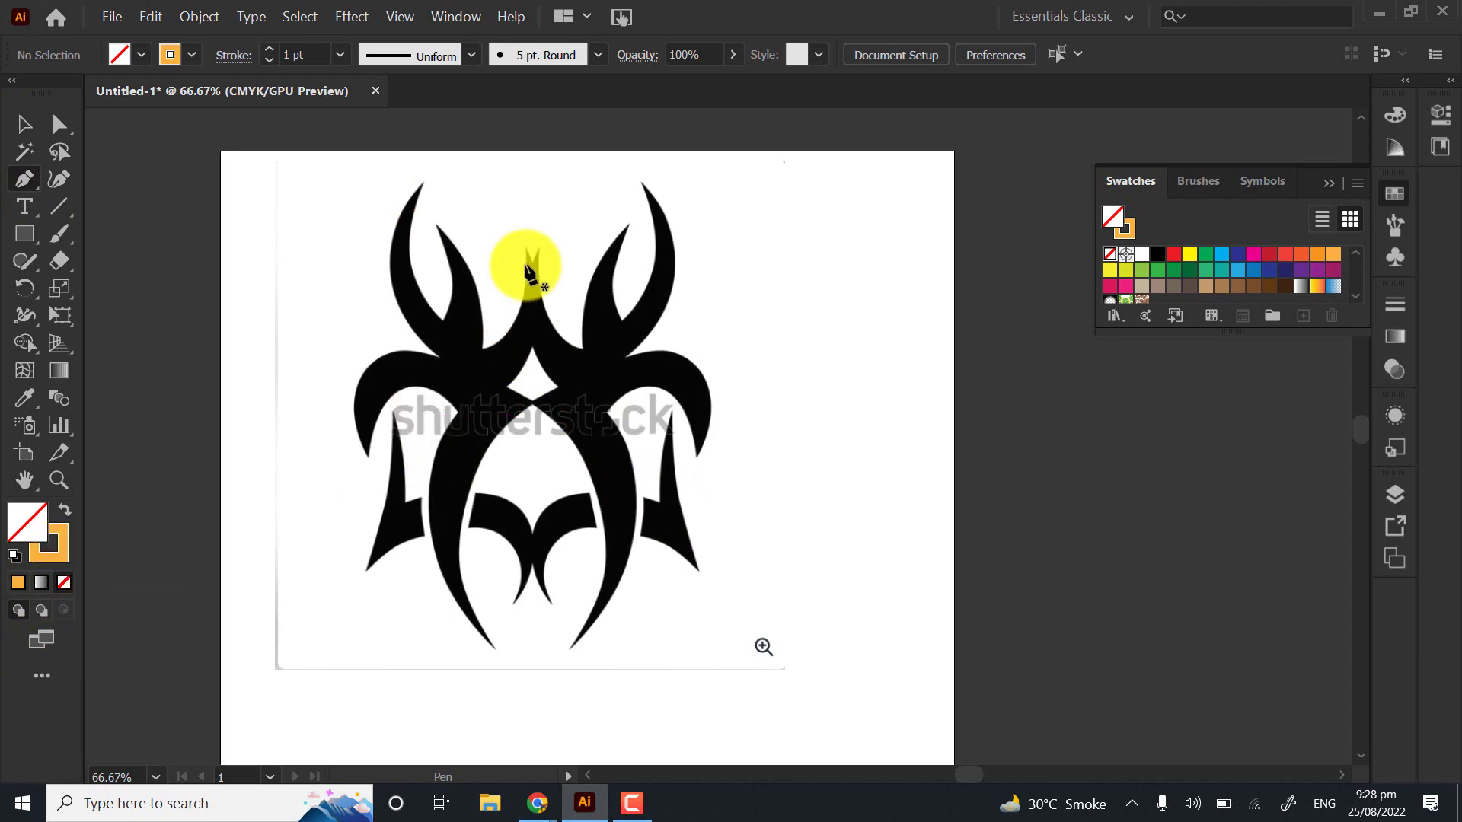
scroll(531, 271, "up", 3)
scroll(525, 308, "up", 1)
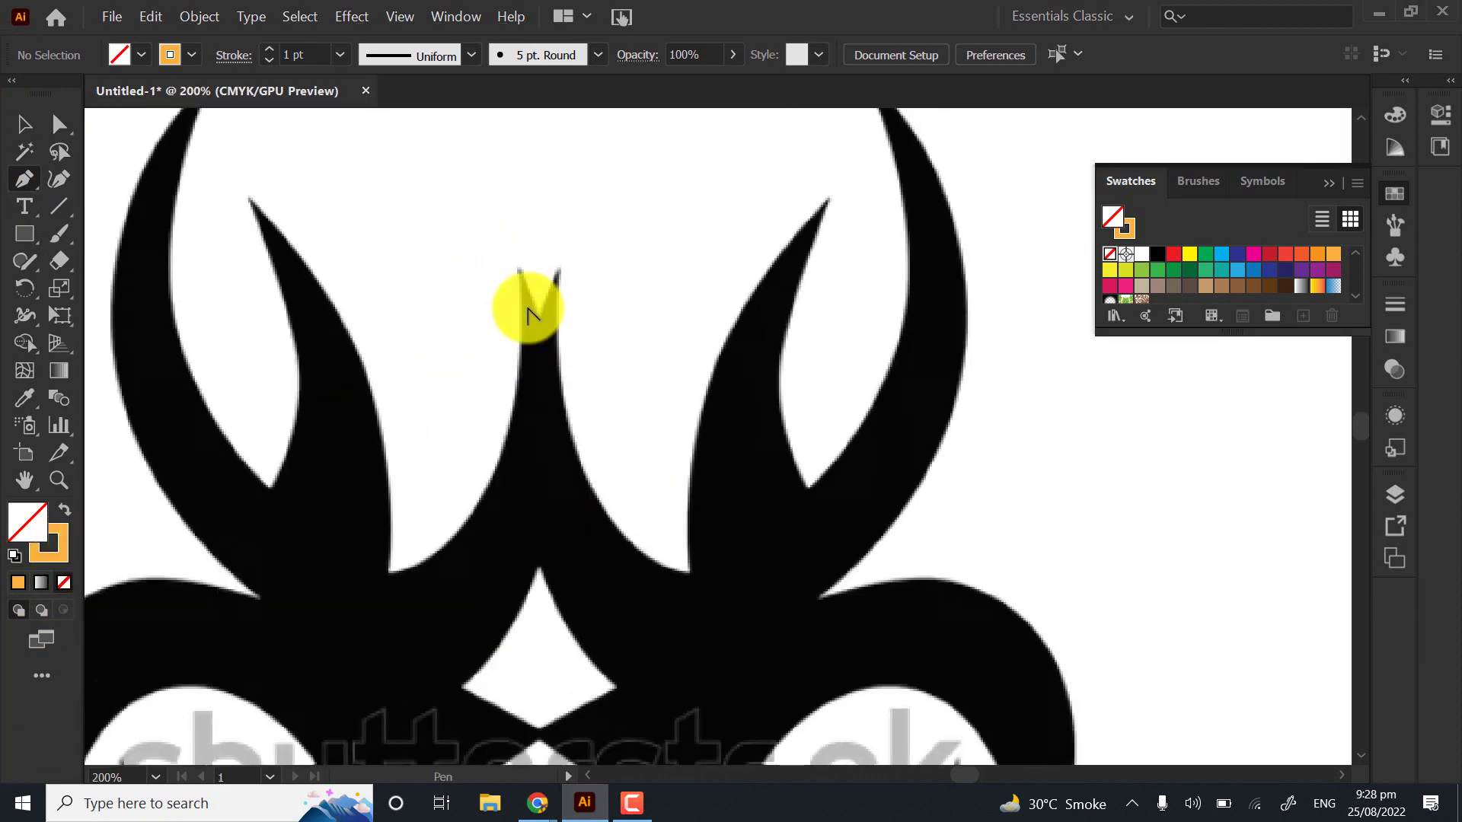
scroll(532, 310, "up", 3)
left_click_drag(532, 310, 564, 516)
scroll(564, 516, "down", 2)
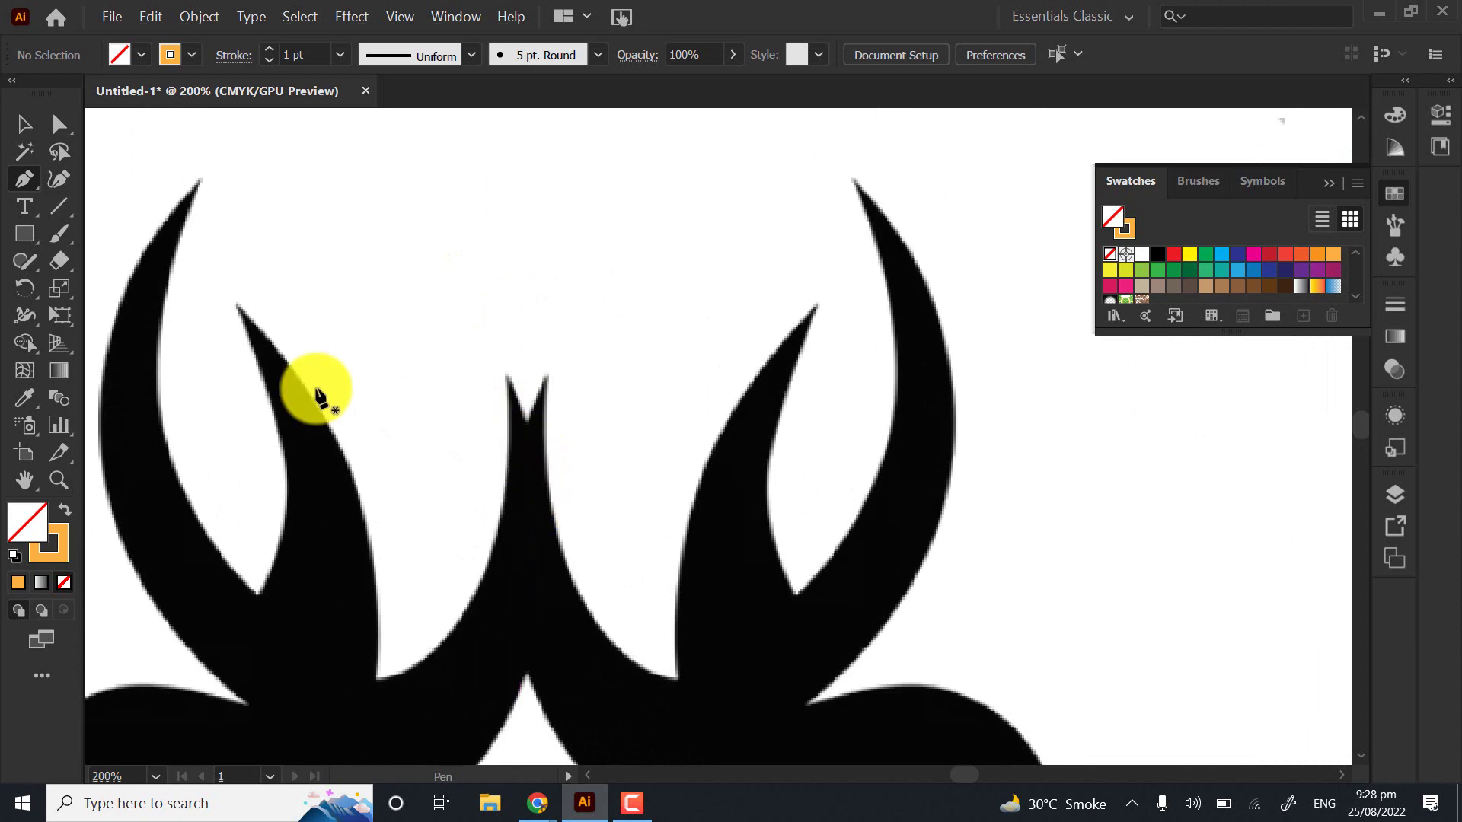
Try a three-anchor curved Pen path in the empty area beside the tattoo and delete it
scroll(456, 442, "down", 3)
scroll(632, 485, "right", 4)
scroll(736, 411, "down", 3)
scroll(586, 456, "down", 2)
scroll(579, 381, "right", 2)
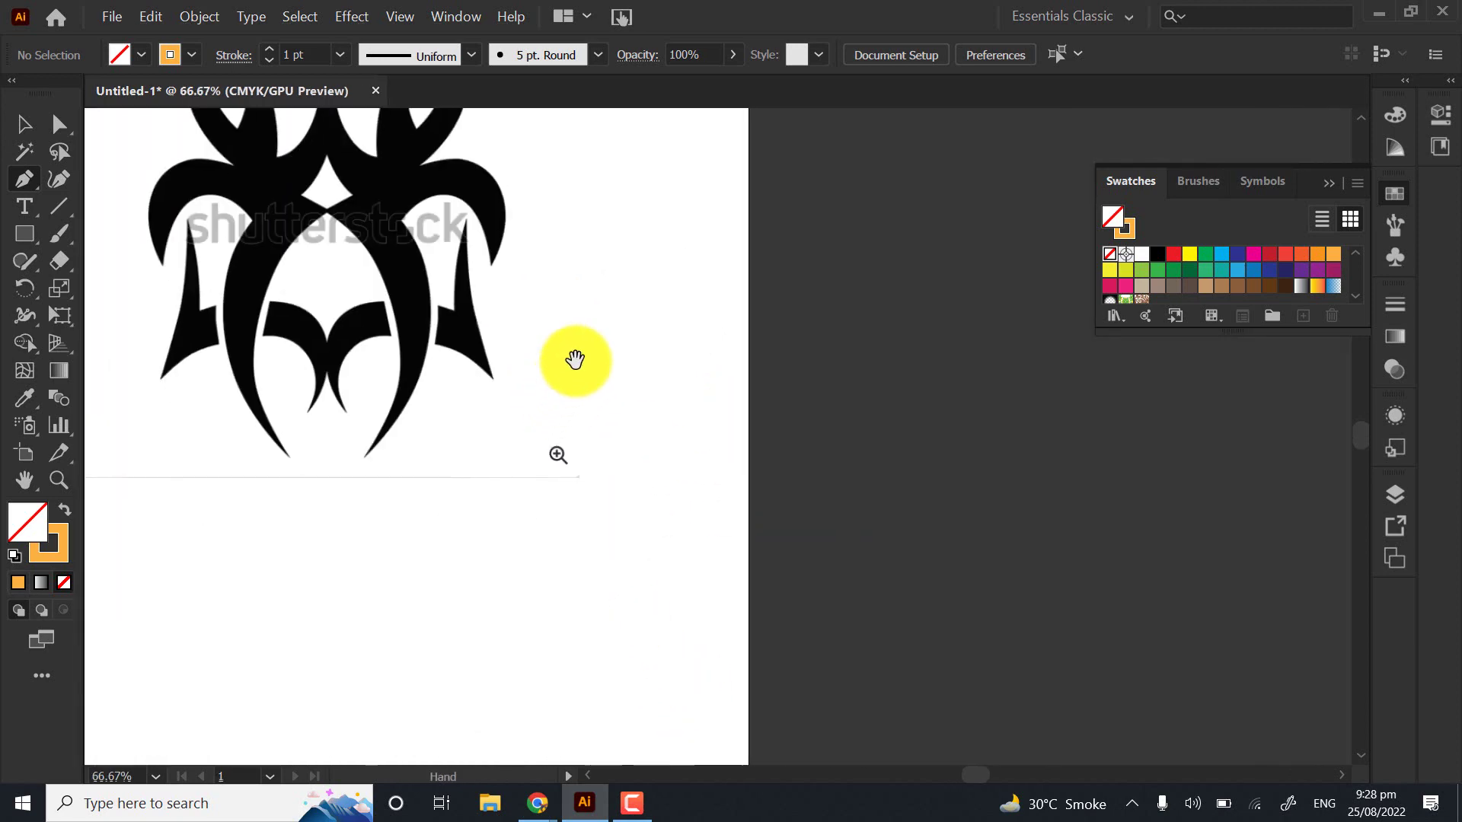
left_click(626, 295)
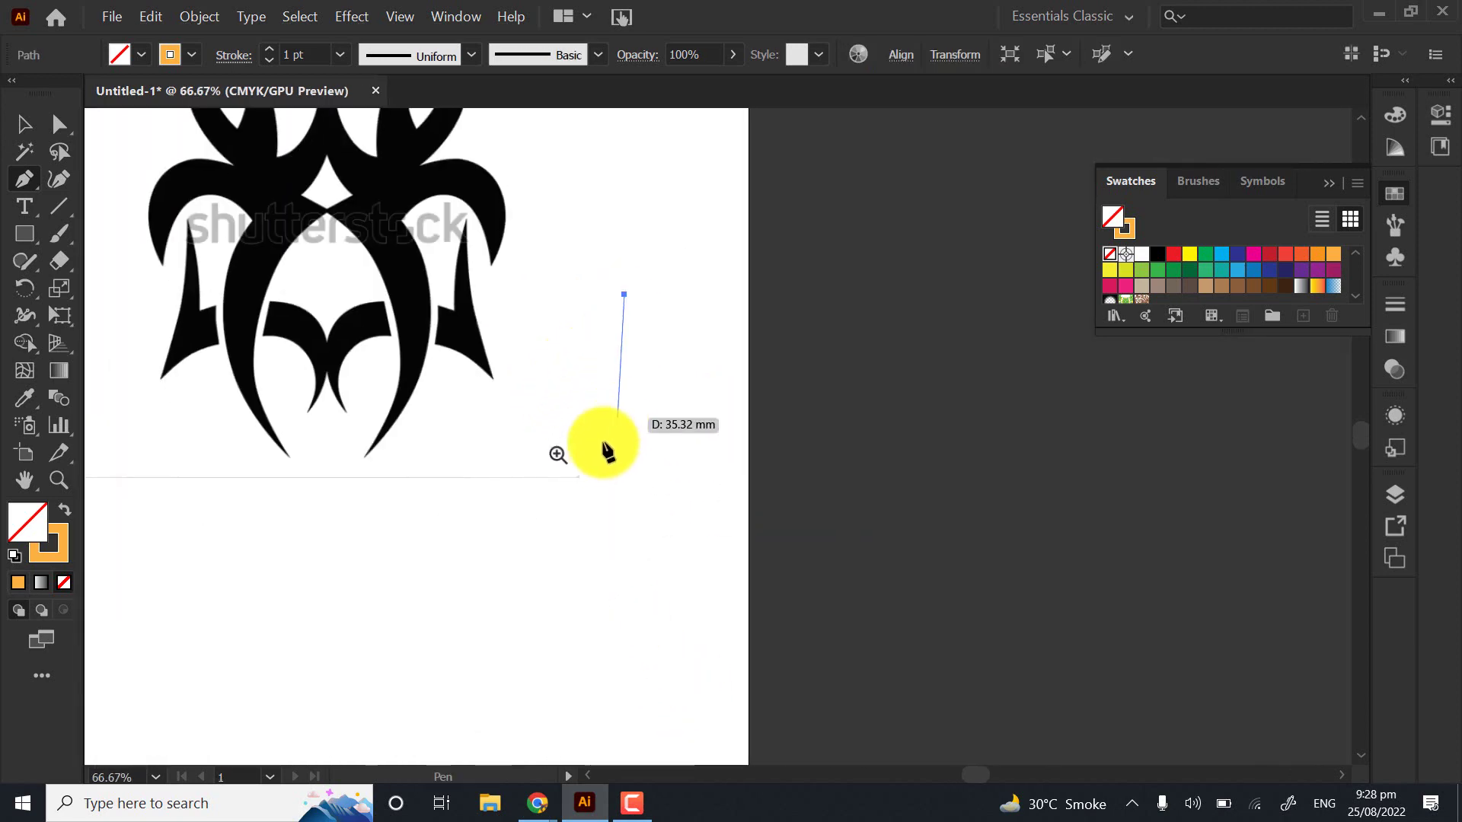
left_click_drag(599, 453, 538, 595)
left_click_drag(610, 682, 611, 685)
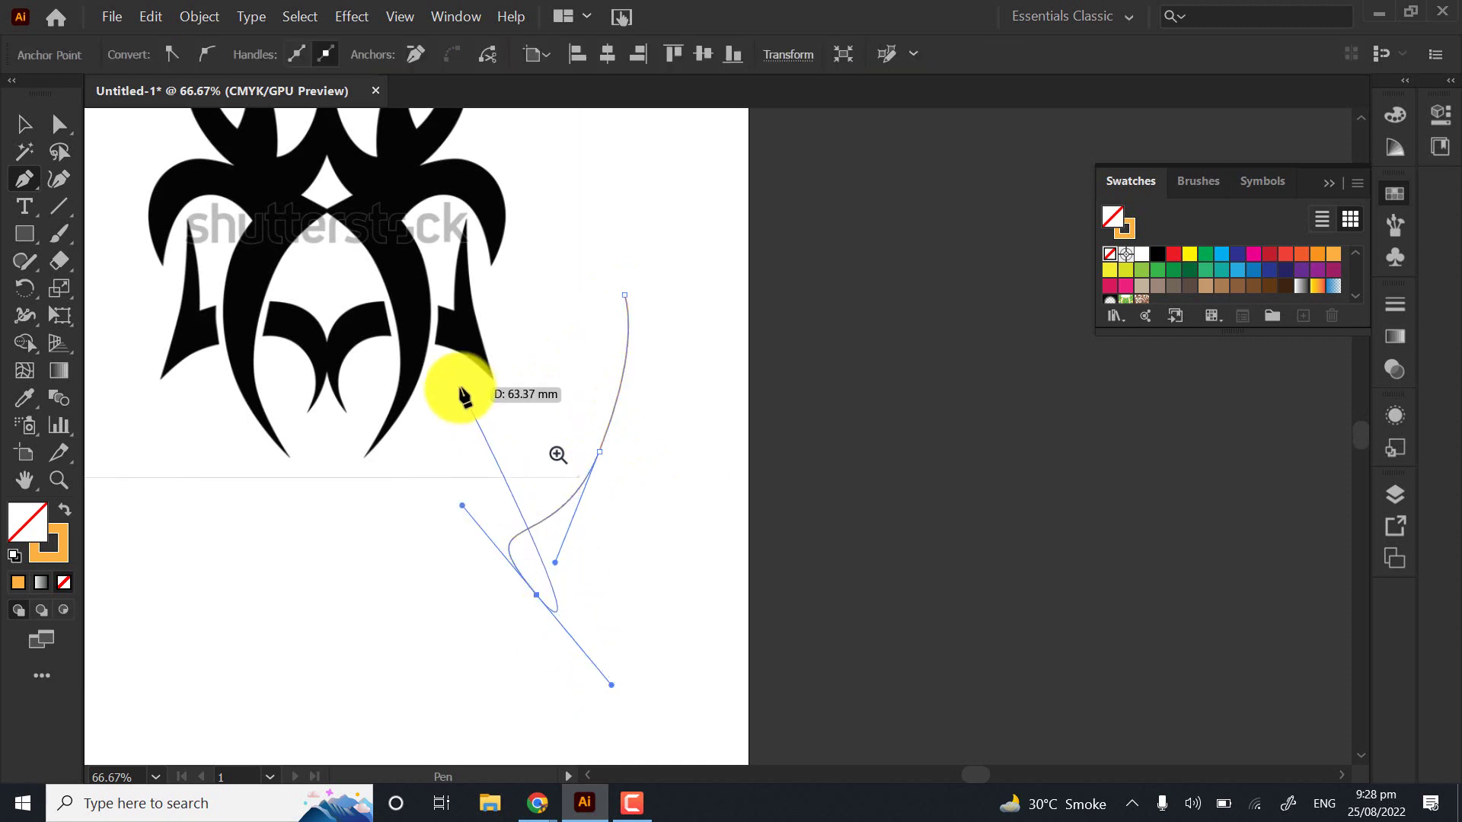
key("Delete")
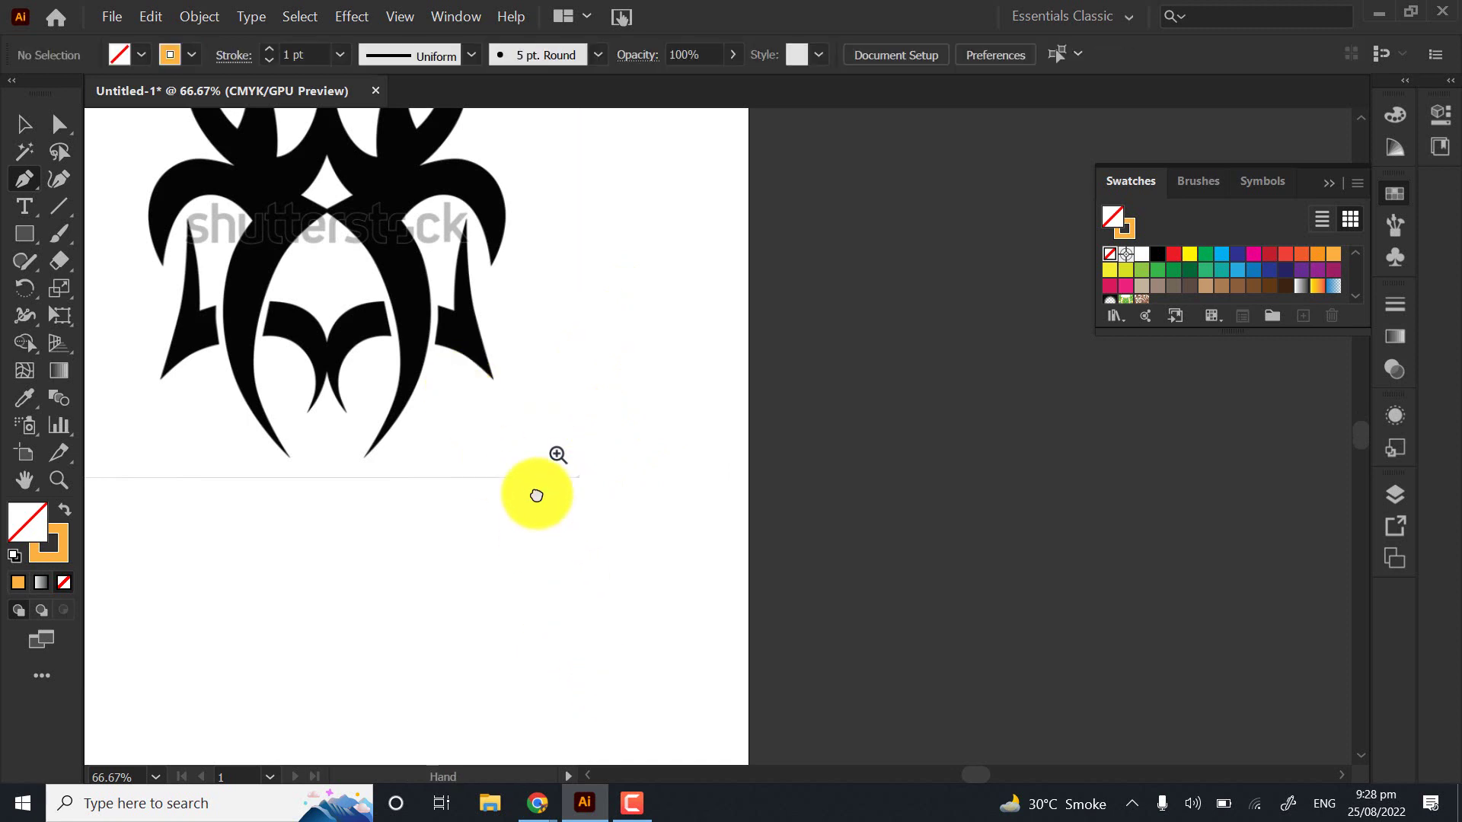
Draw a closed four-sided shape with straight Pen segments in the empty area below the tattoo image
scroll(535, 496, "down", 3)
left_click(517, 357)
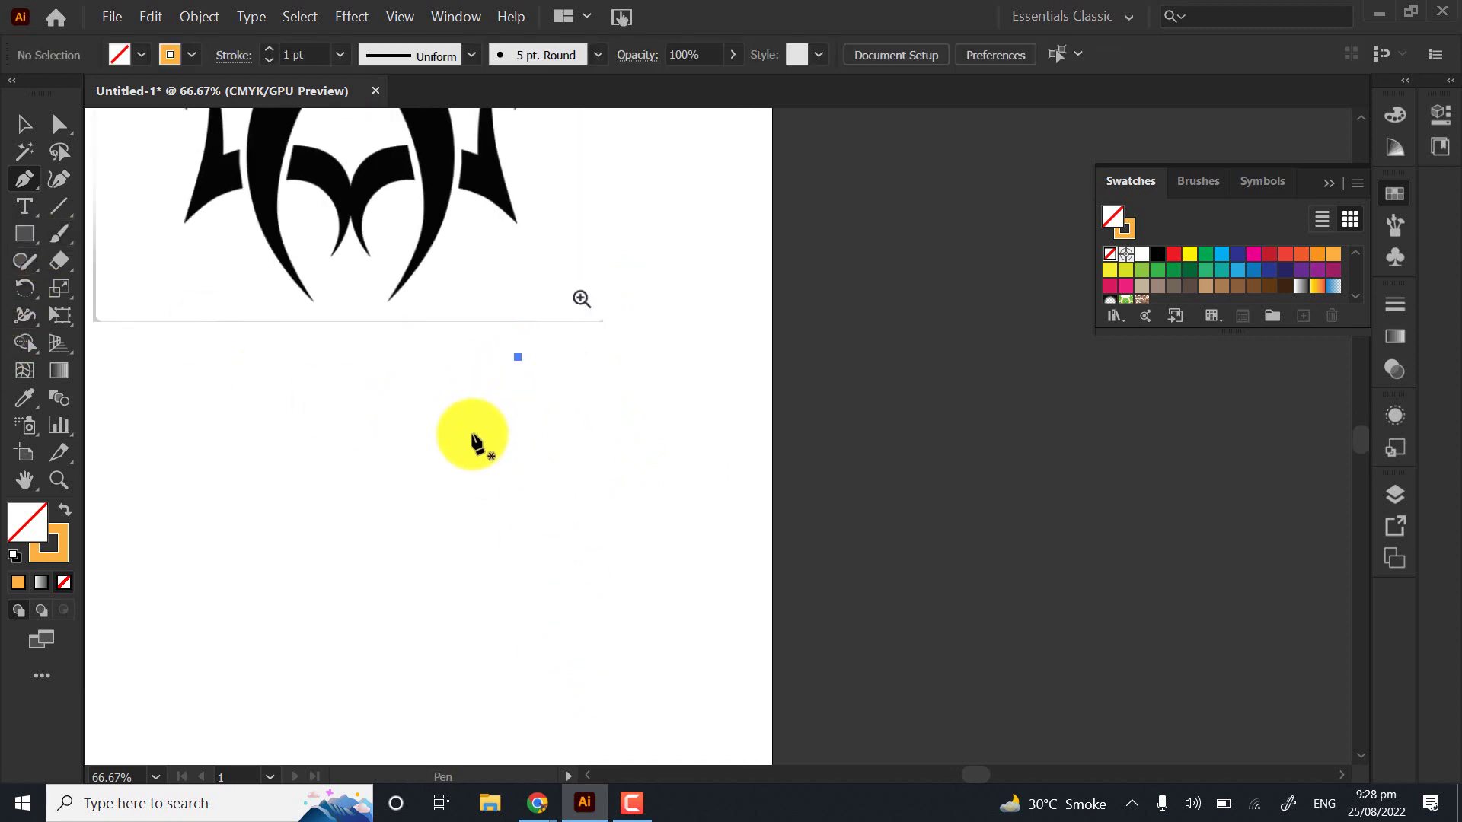
left_click(405, 551)
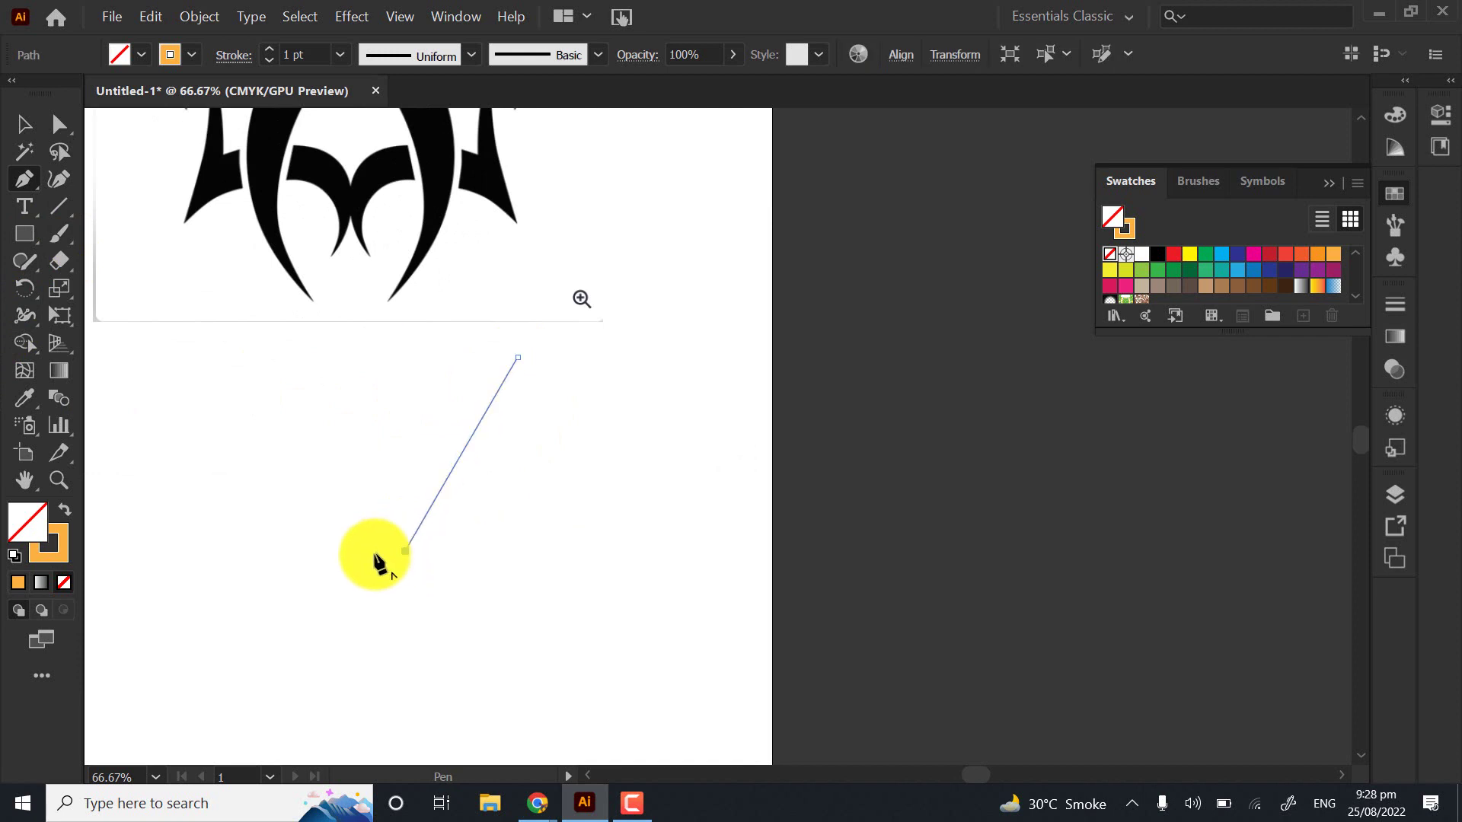
left_click(247, 550)
left_click(277, 414)
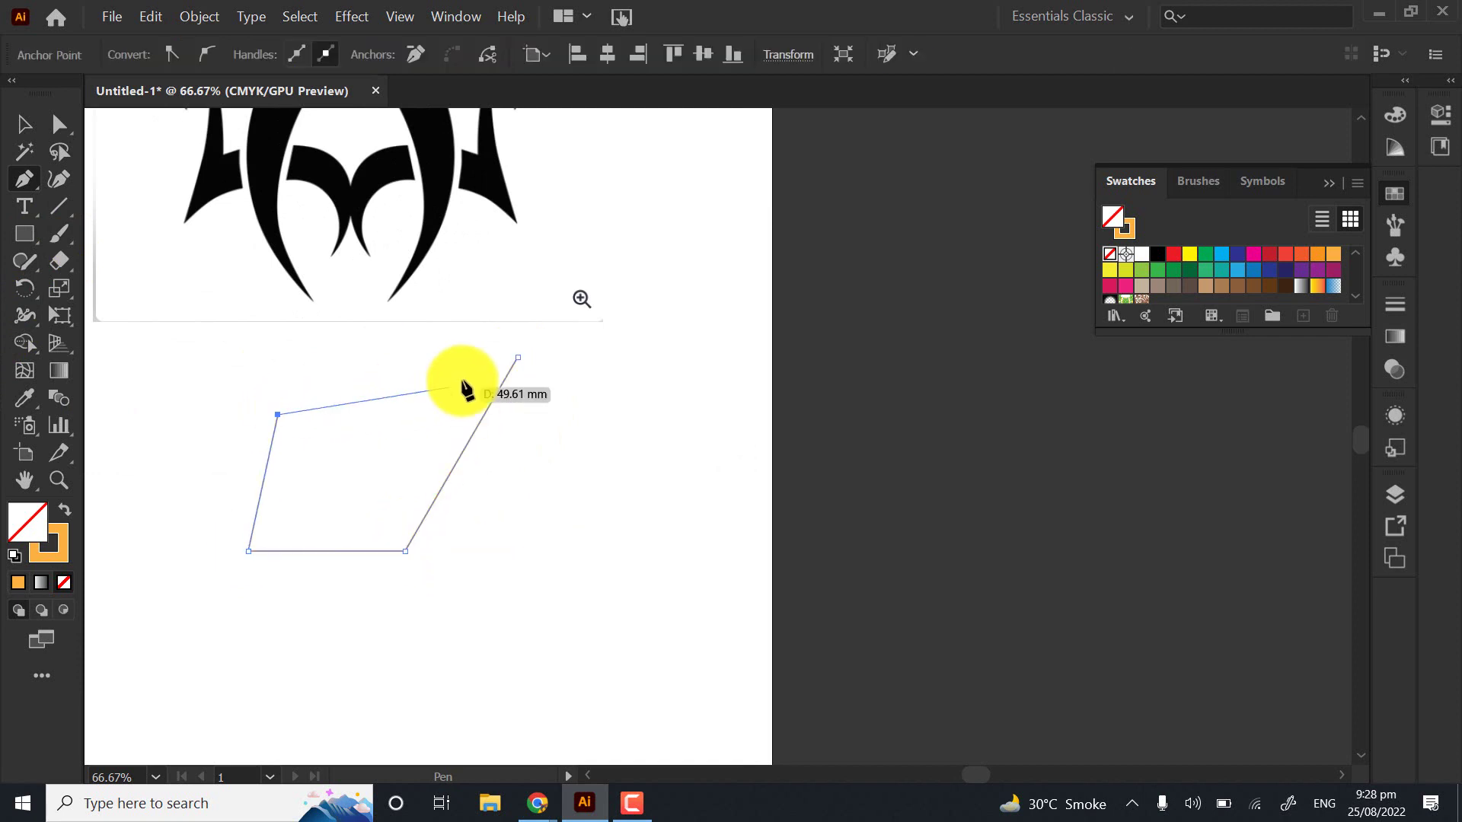
left_click(517, 357)
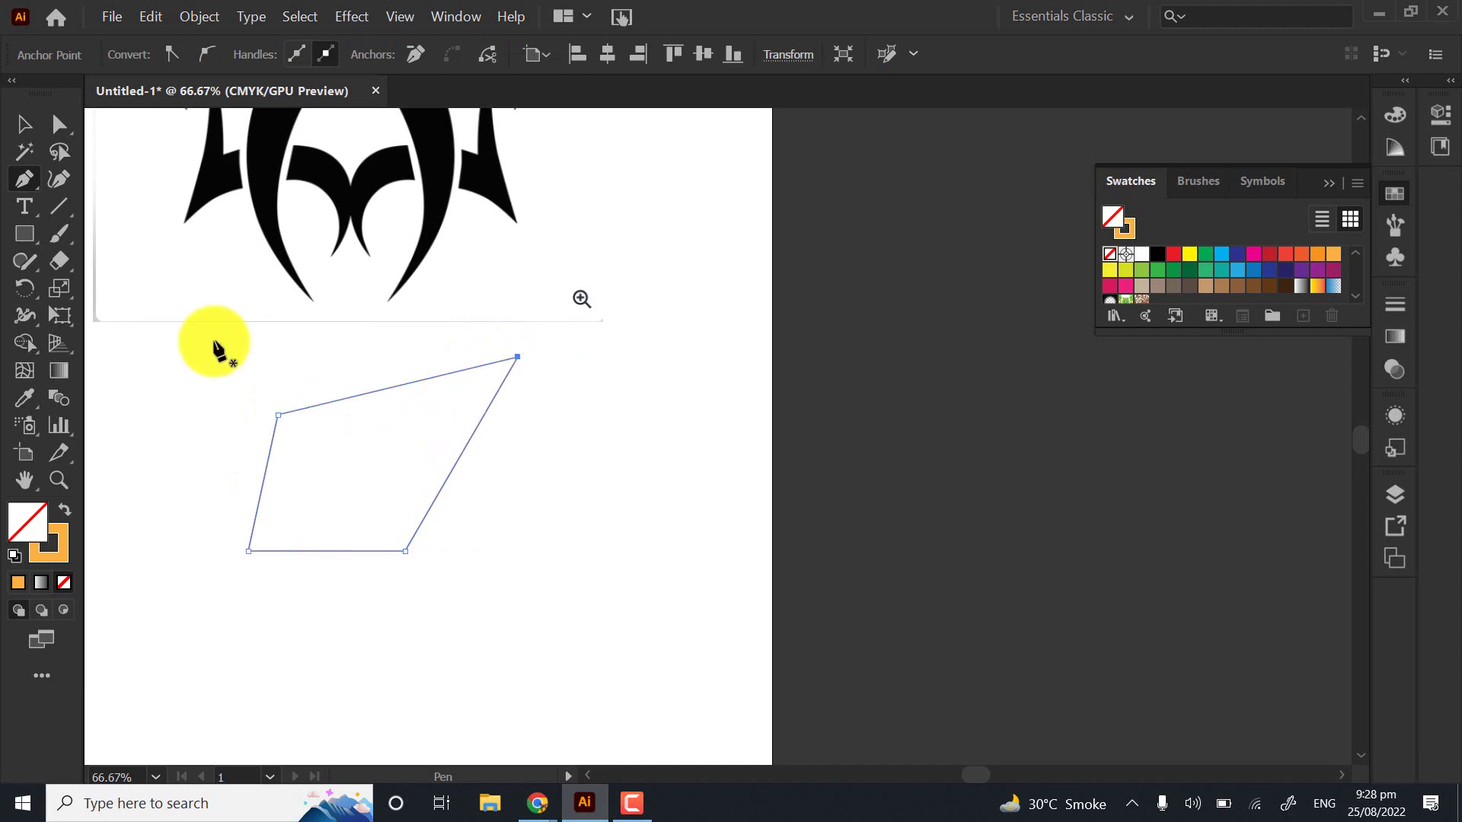
Bend the four-sided shape's slanted right side outward into a curve with the Anchor Point tool, and switch to Direct Selection
left_click_drag(12, 187, 109, 262)
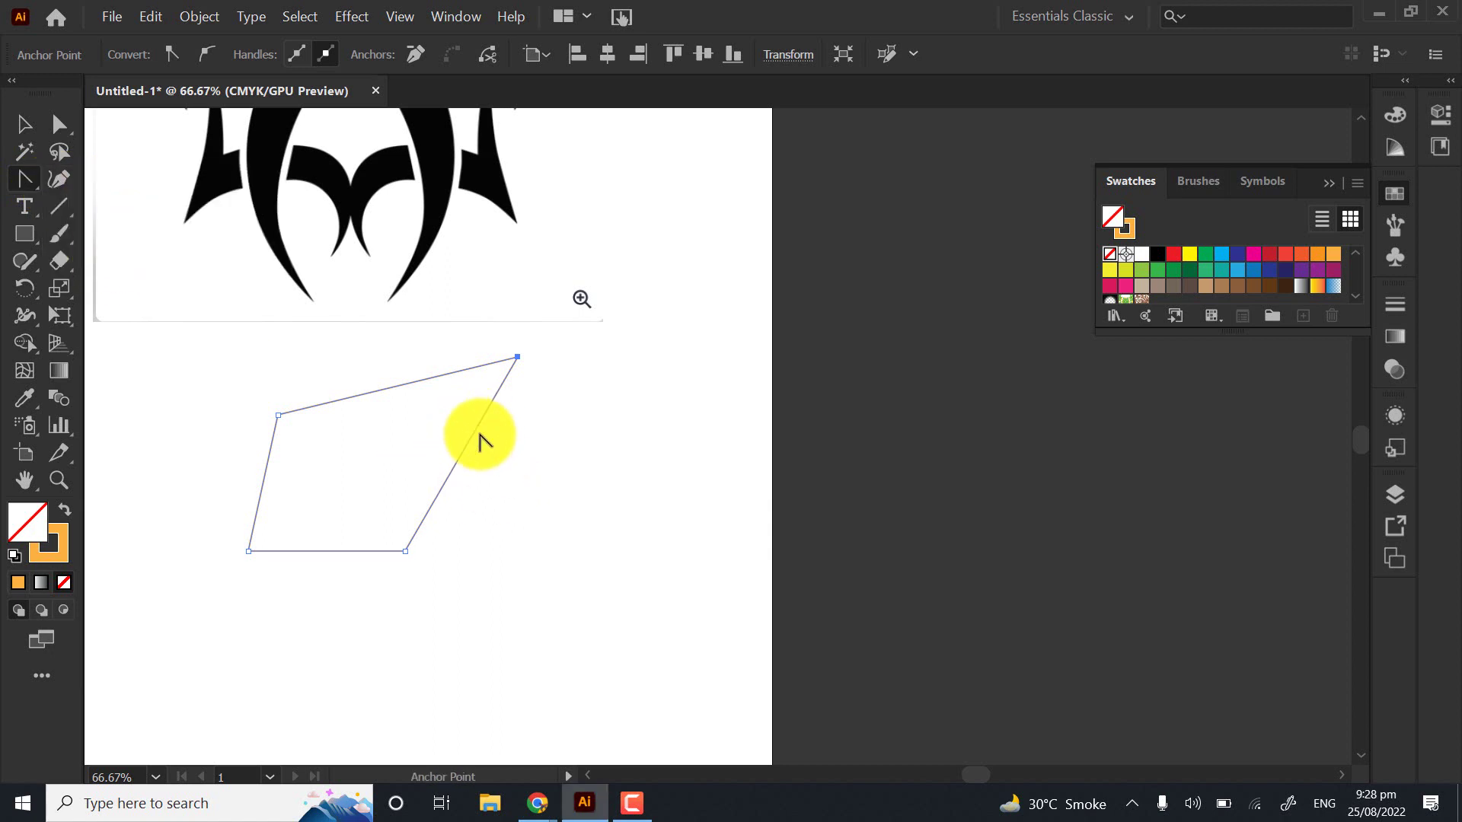
left_click_drag(477, 428, 516, 463)
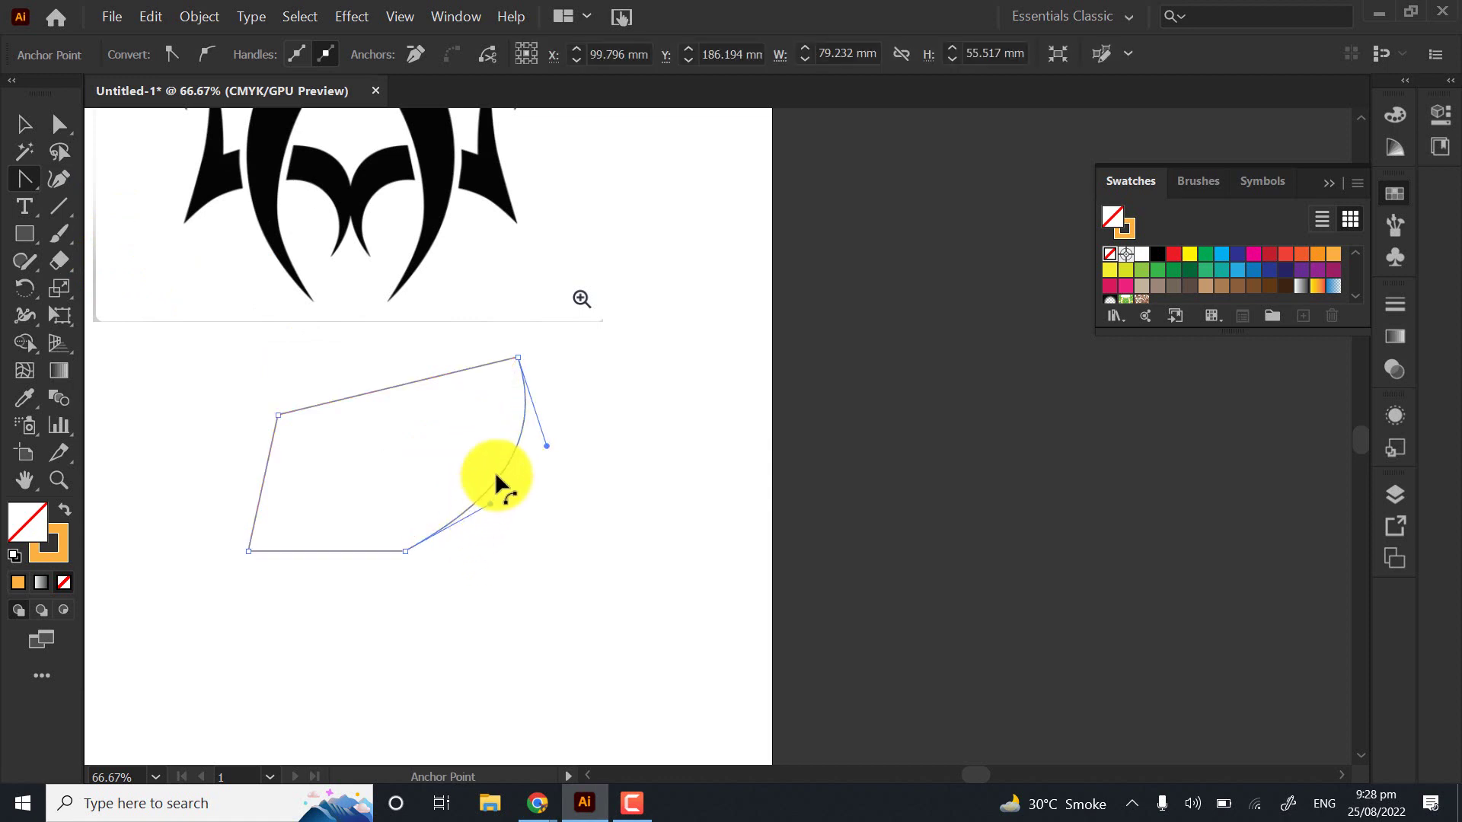
left_click(60, 126)
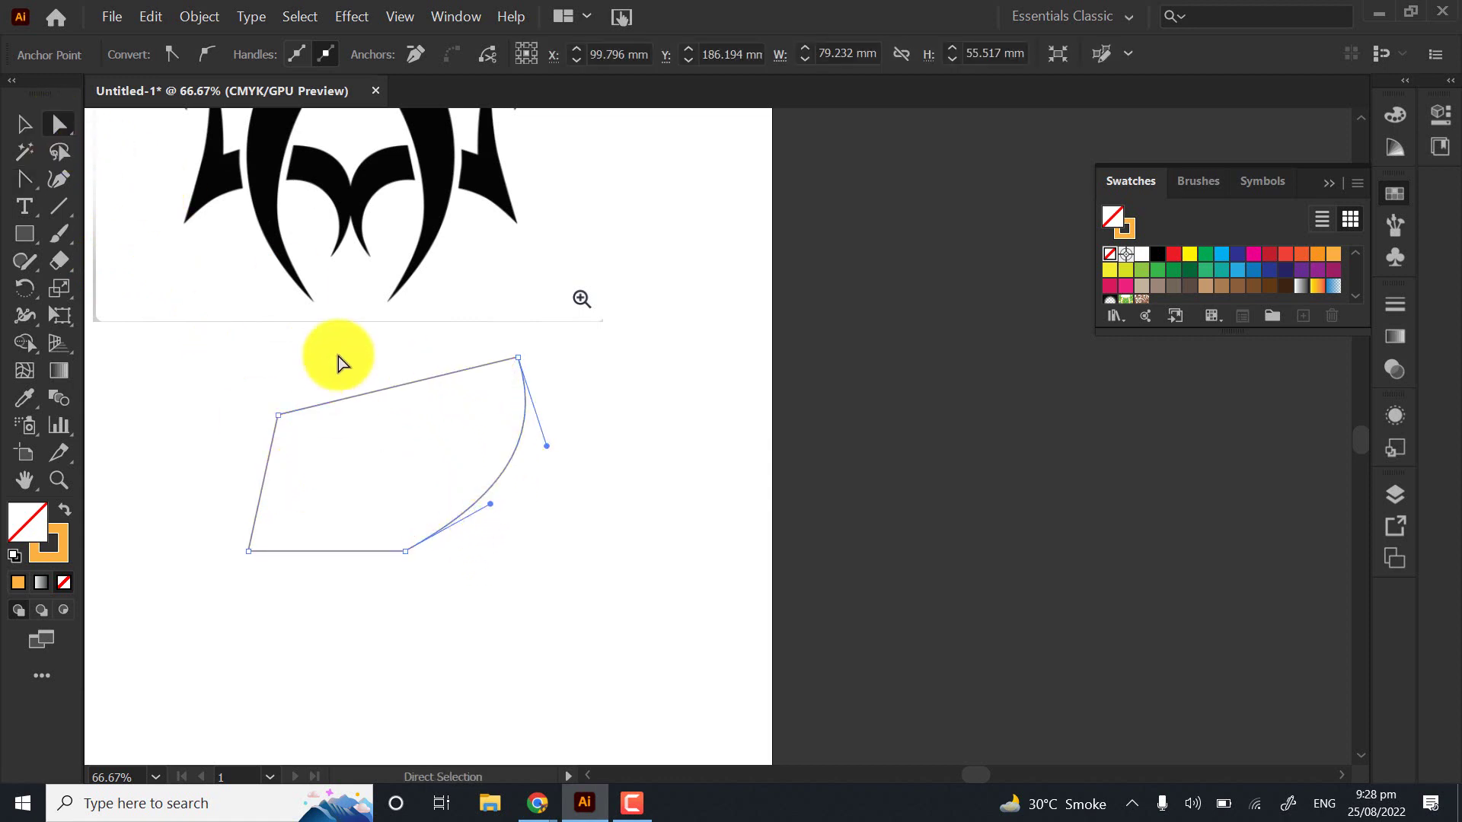
Bend the four-sided shape's straight left side into an S-curve with the Anchor Point tool and its two handles
left_click(381, 393)
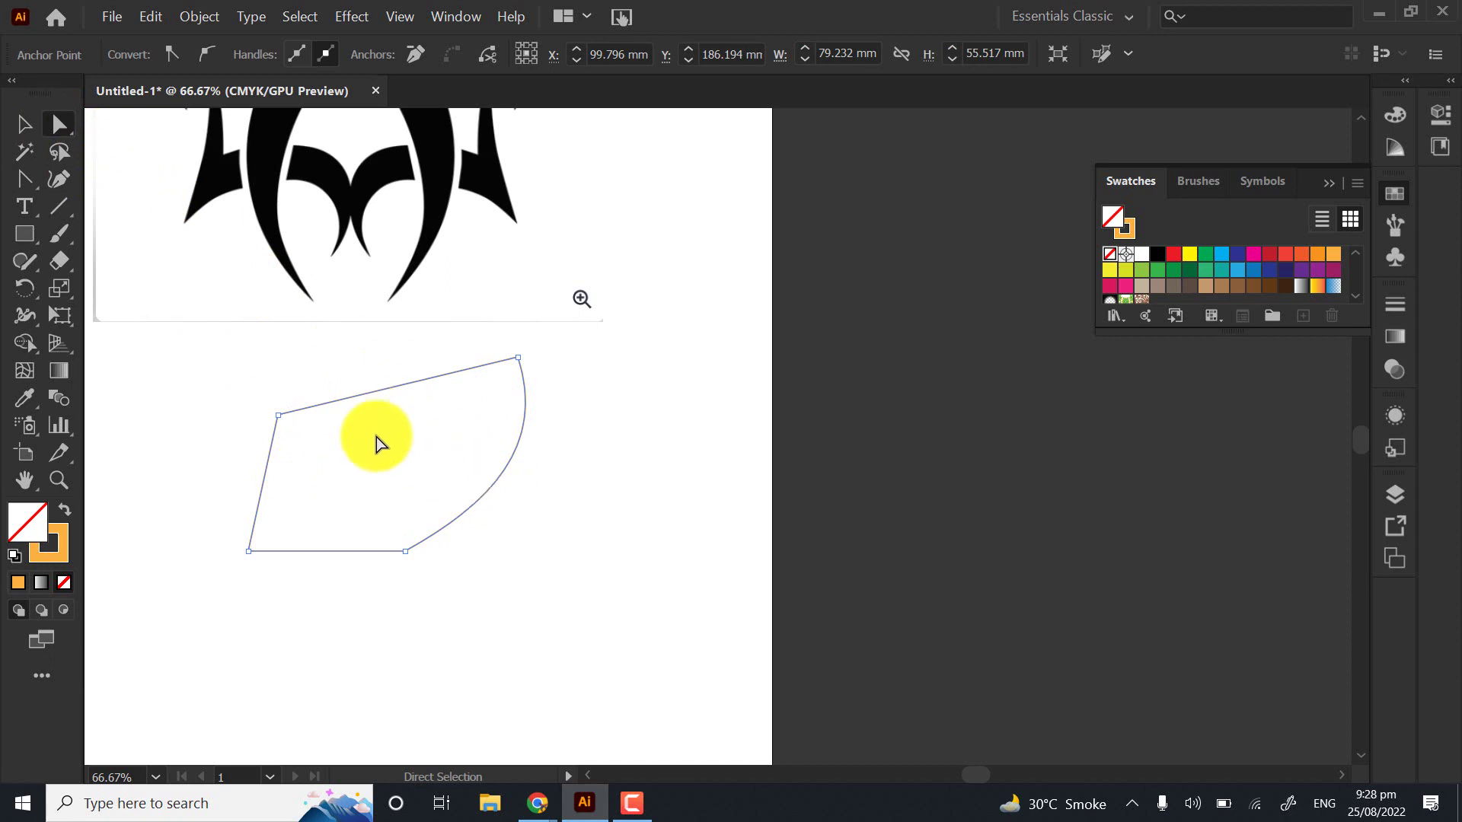
left_click(514, 455)
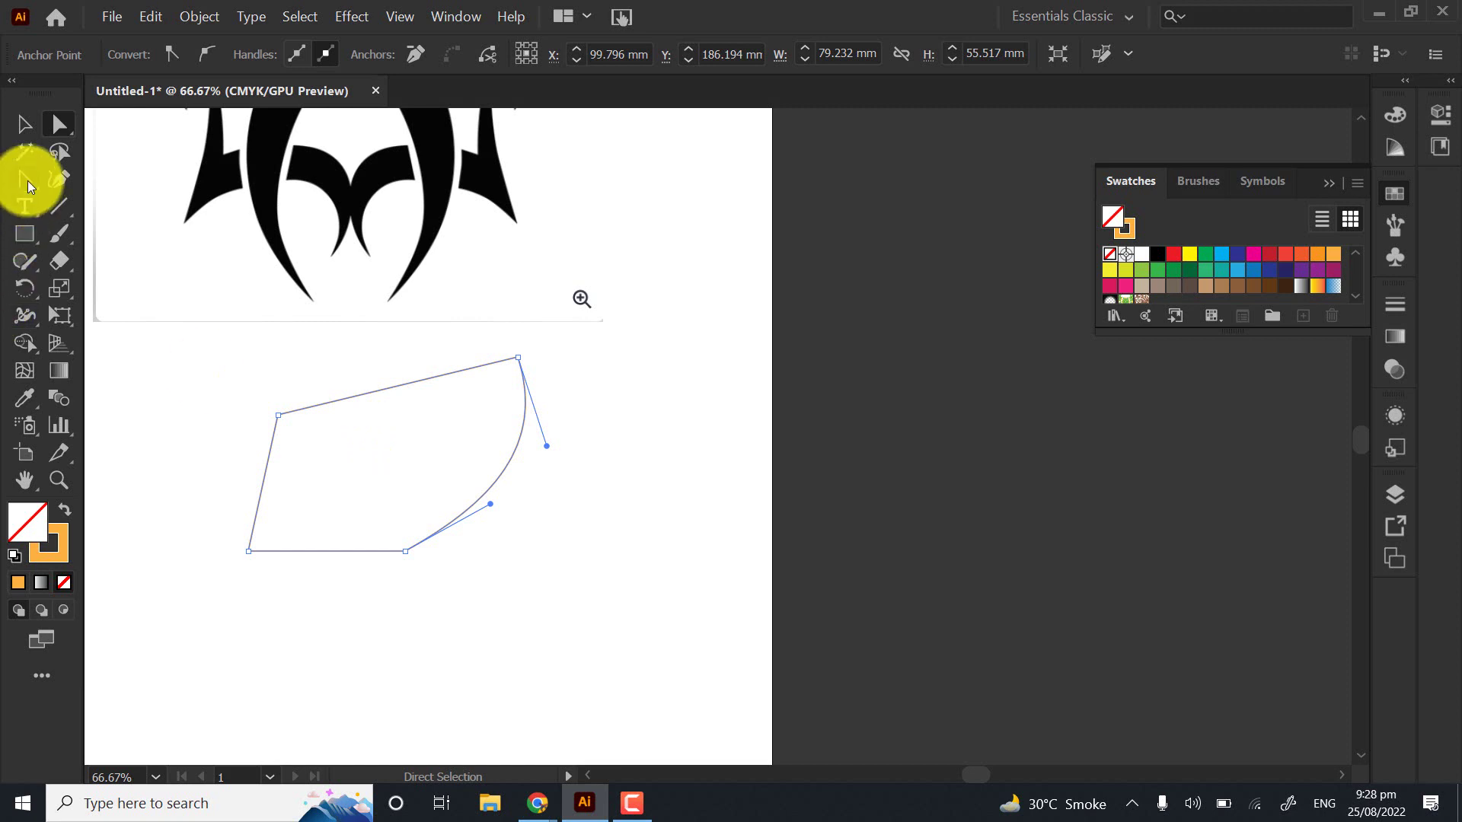
left_click(295, 500)
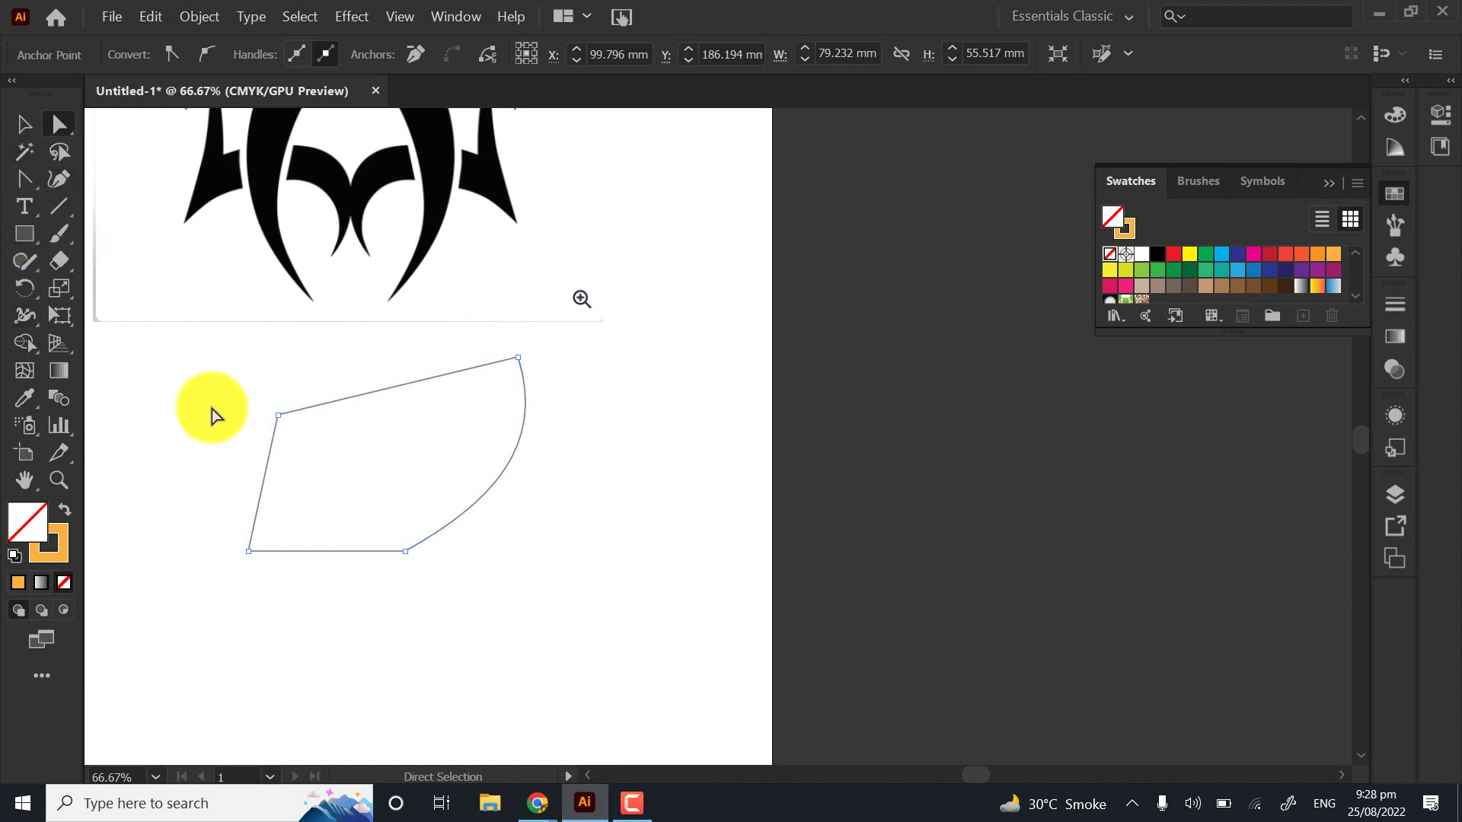
left_click(34, 187)
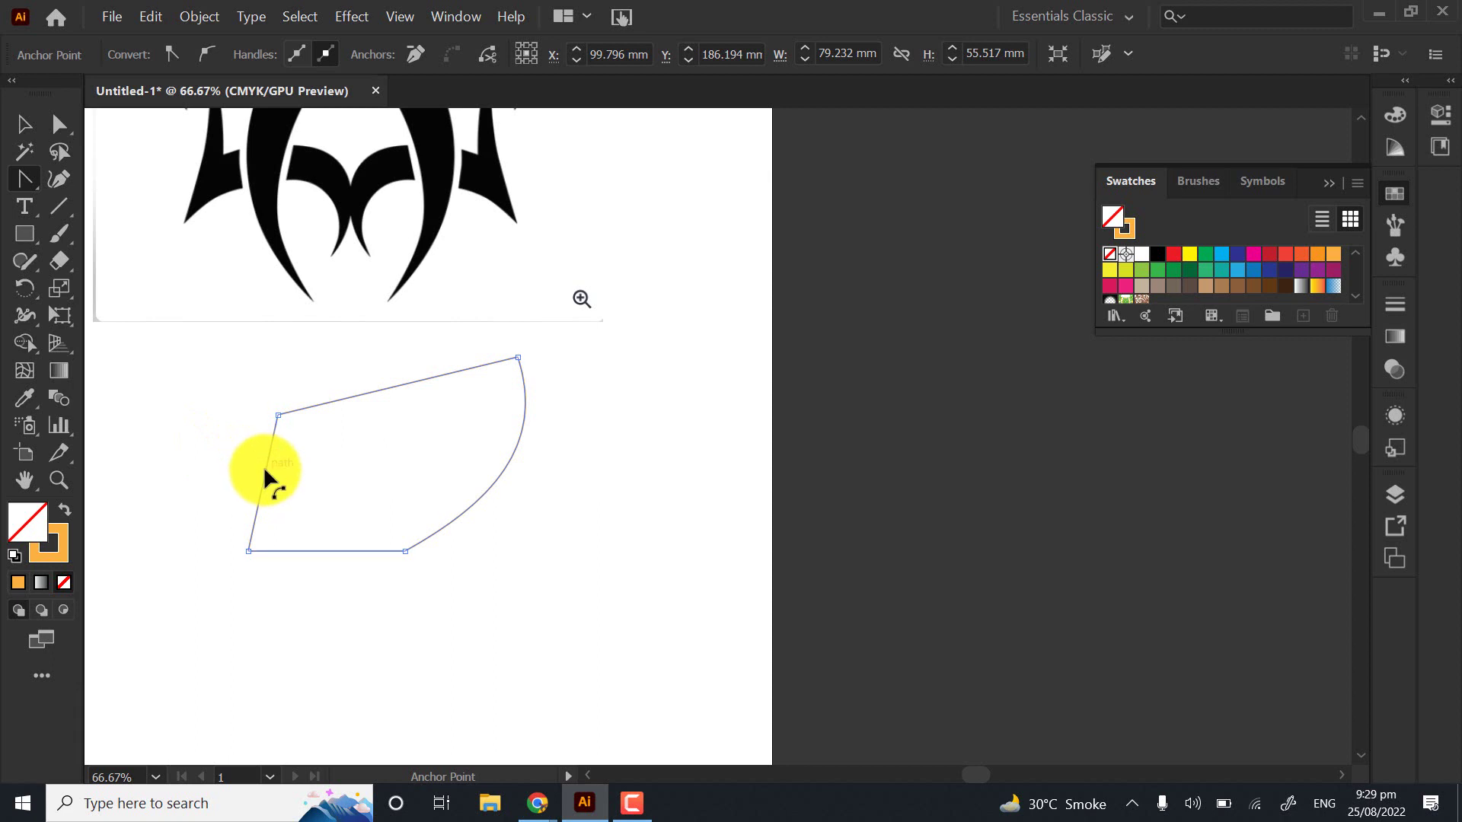
left_click_drag(264, 468, 239, 469)
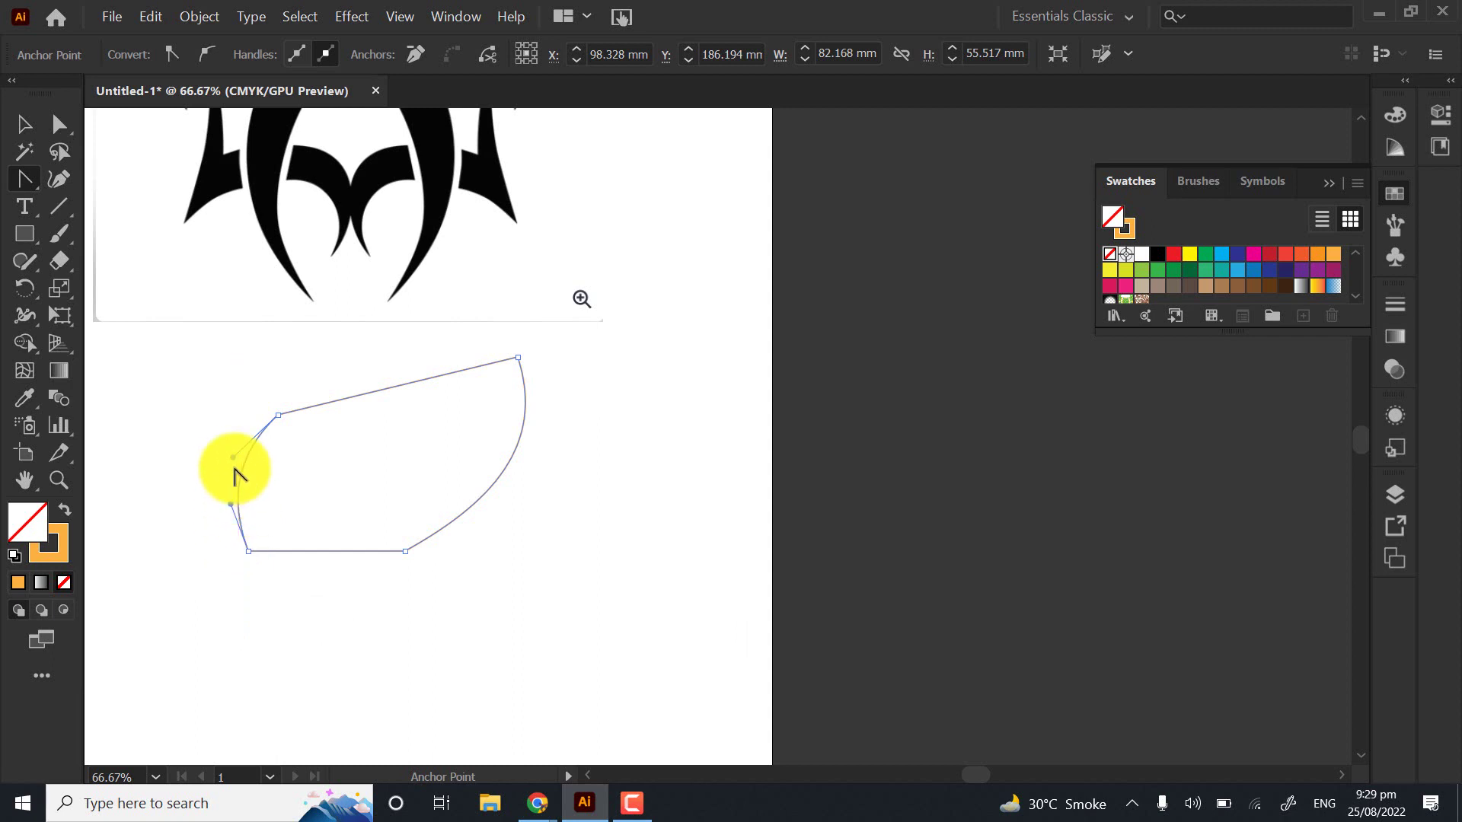
left_click_drag(254, 467, 332, 486)
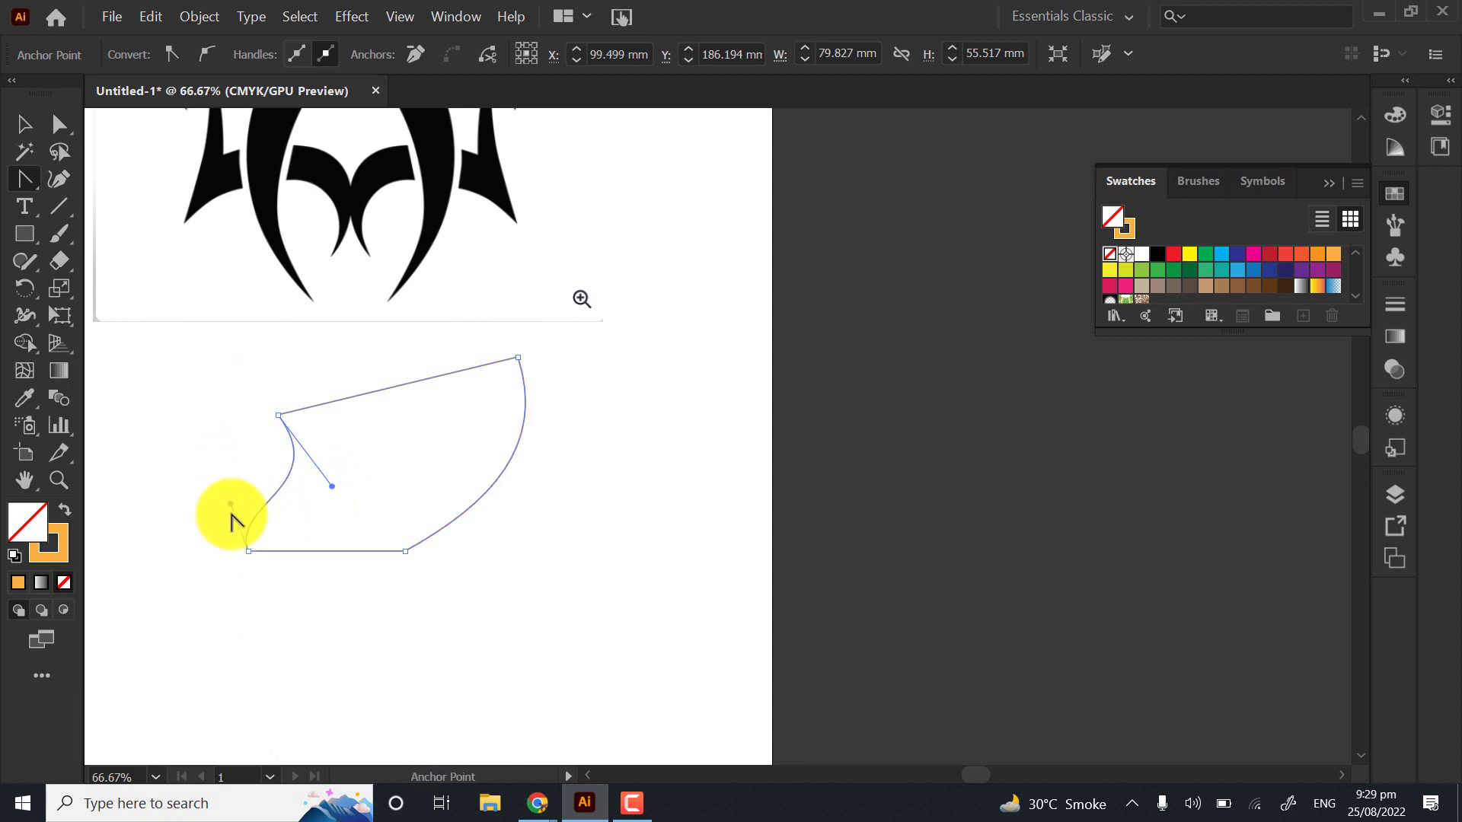
left_click_drag(231, 506, 225, 478)
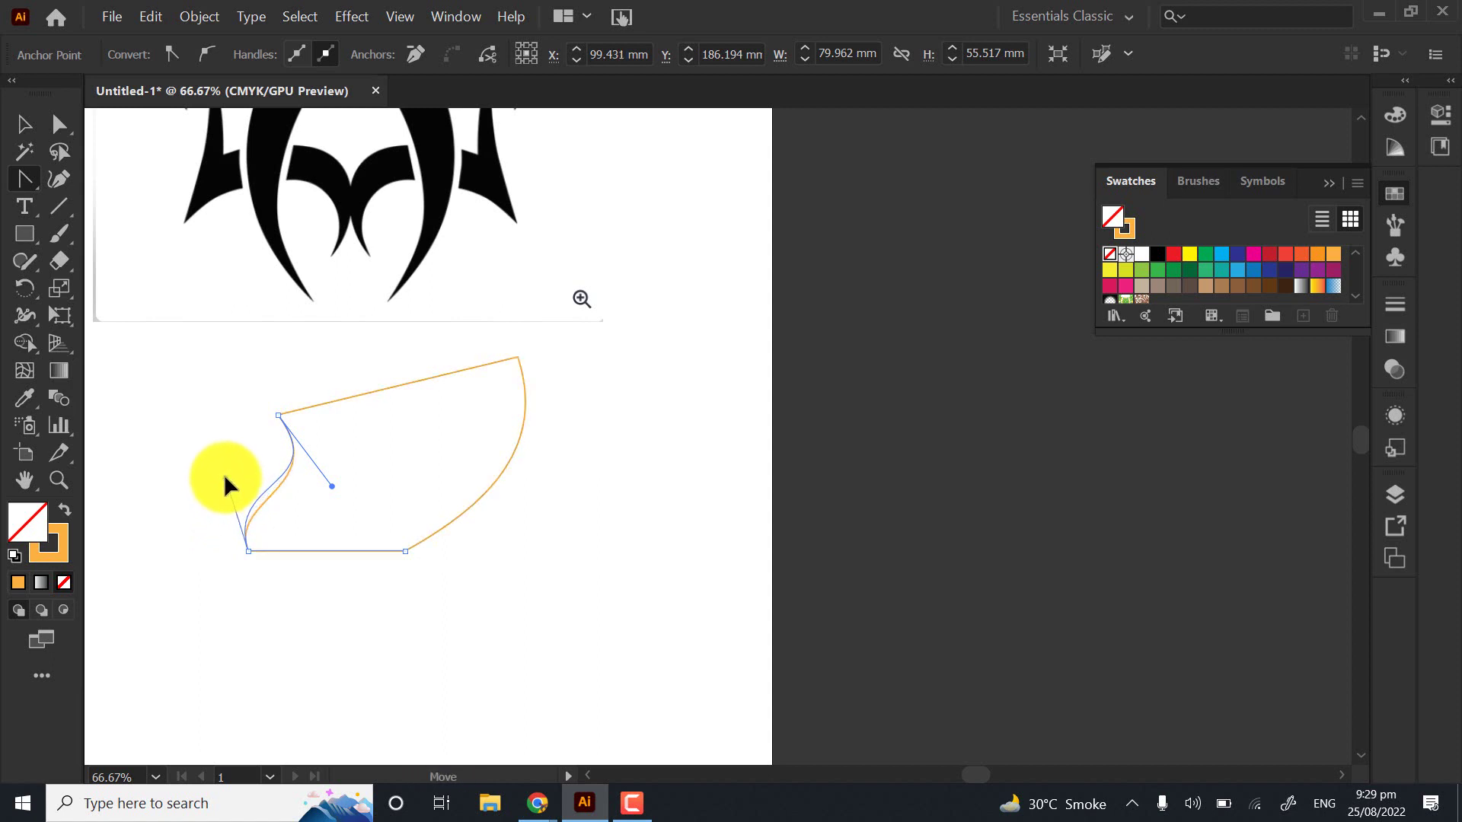
Bend the shape's straight upper side into an S-curve and flatten the curve of its right side
left_click(383, 387)
mouse_move(384, 387)
left_mouse_down()
mouse_move(400, 369)
mouse_move(393, 349)
mouse_move(431, 393)
mouse_move(402, 406)
left_mouse_up()
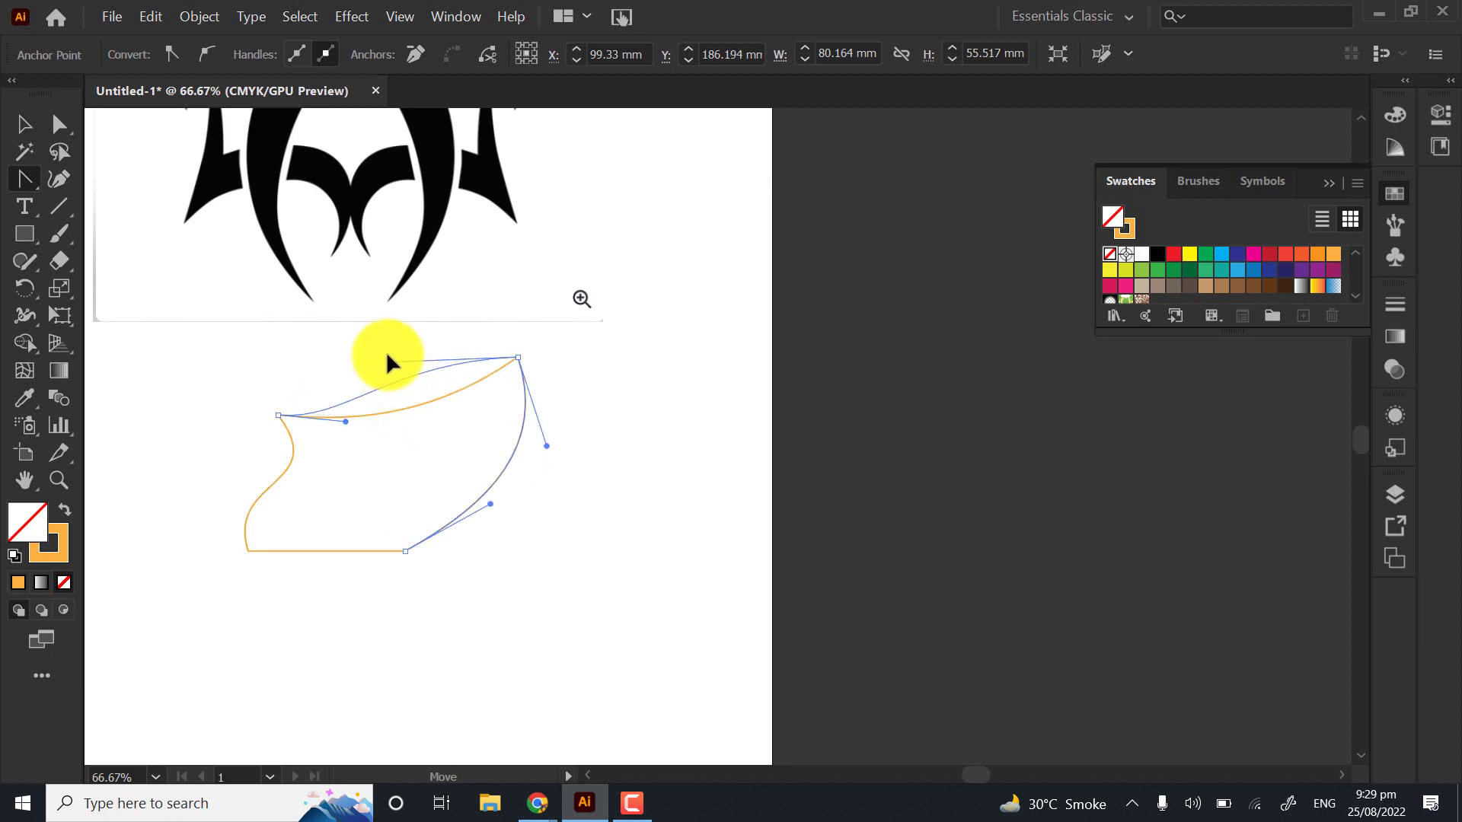
left_click_drag(386, 355, 385, 350)
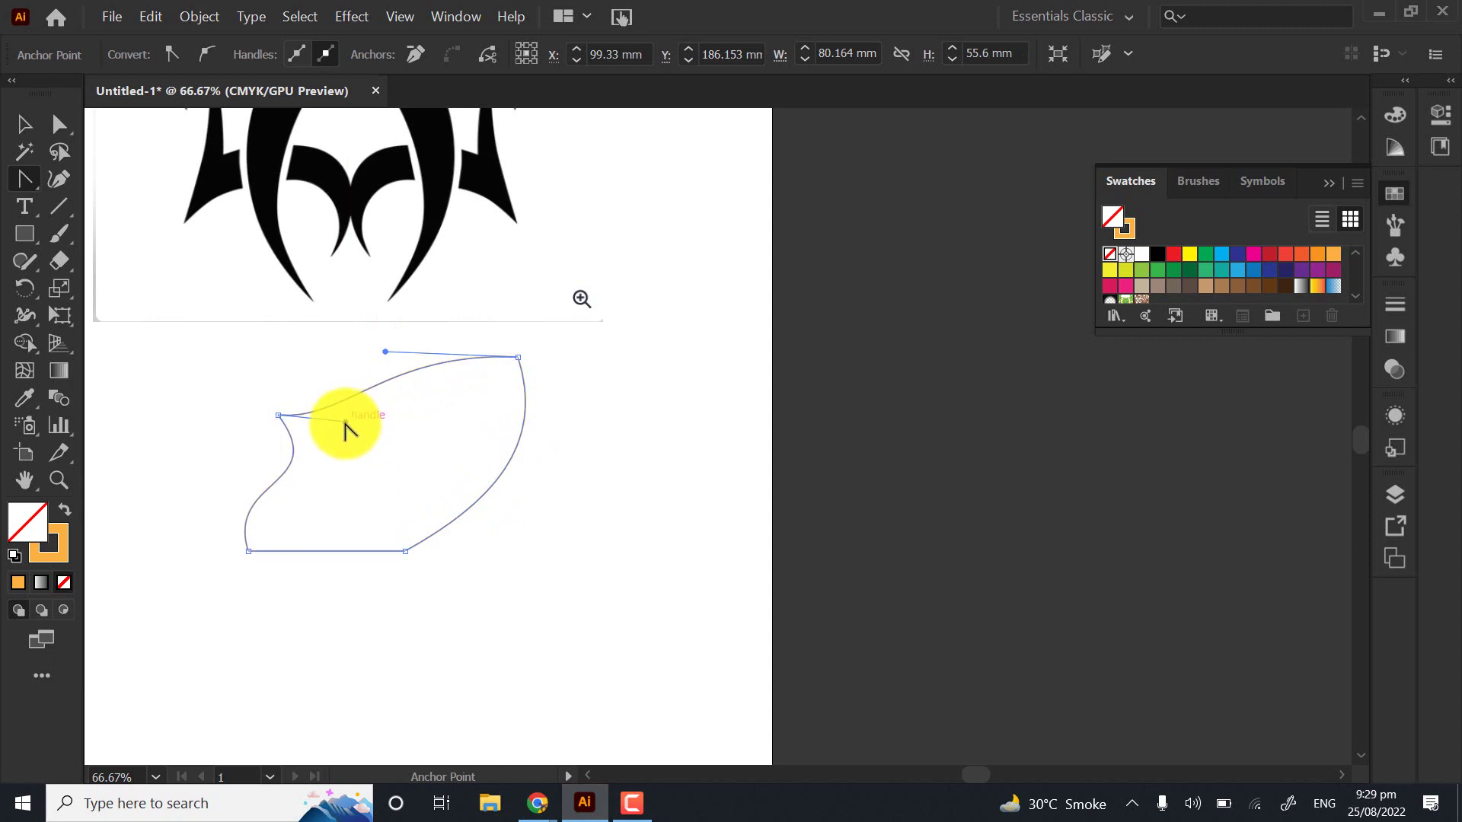
left_click_drag(387, 425, 377, 397)
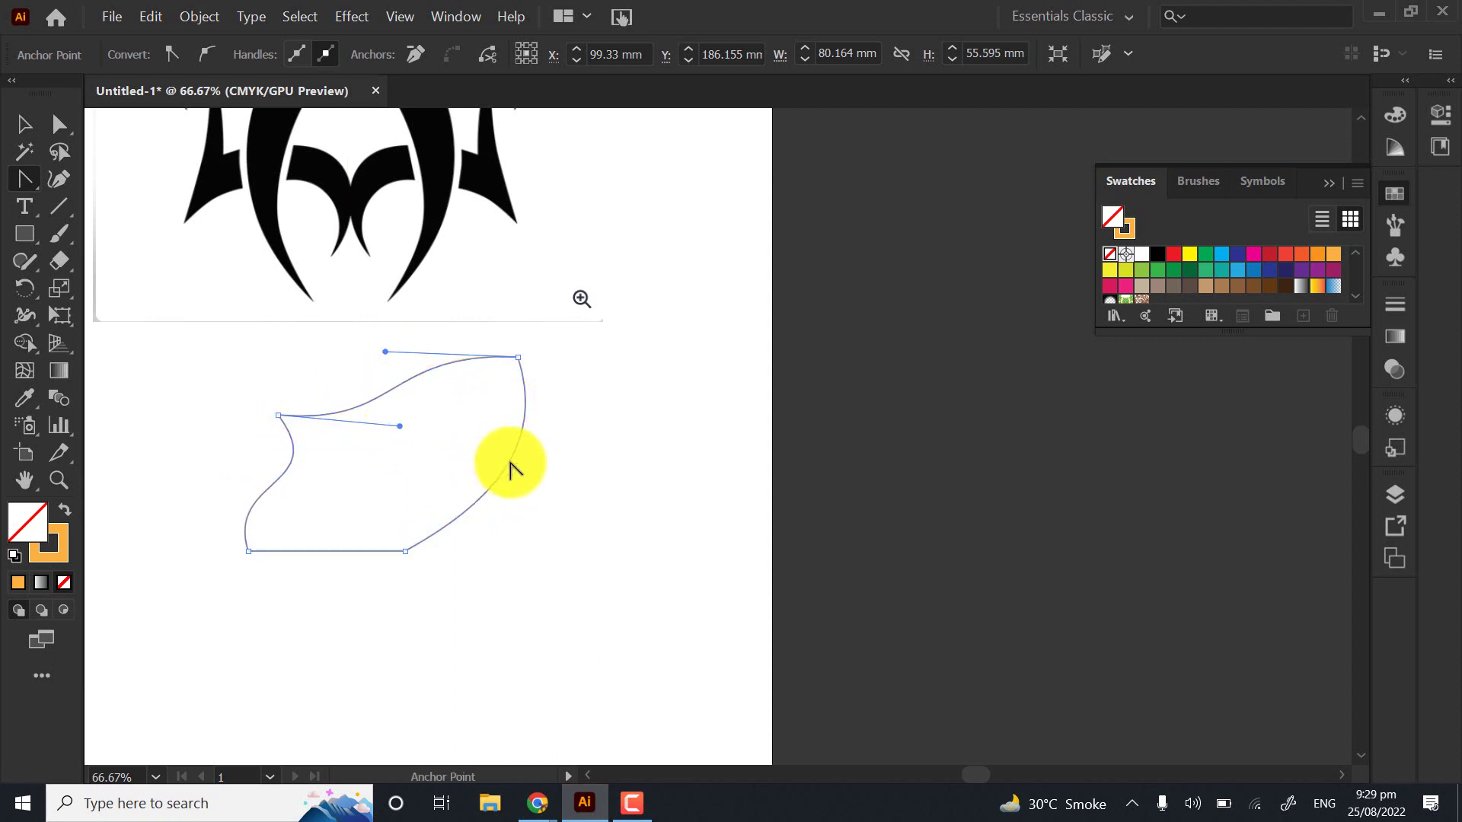
left_click_drag(508, 459, 505, 457)
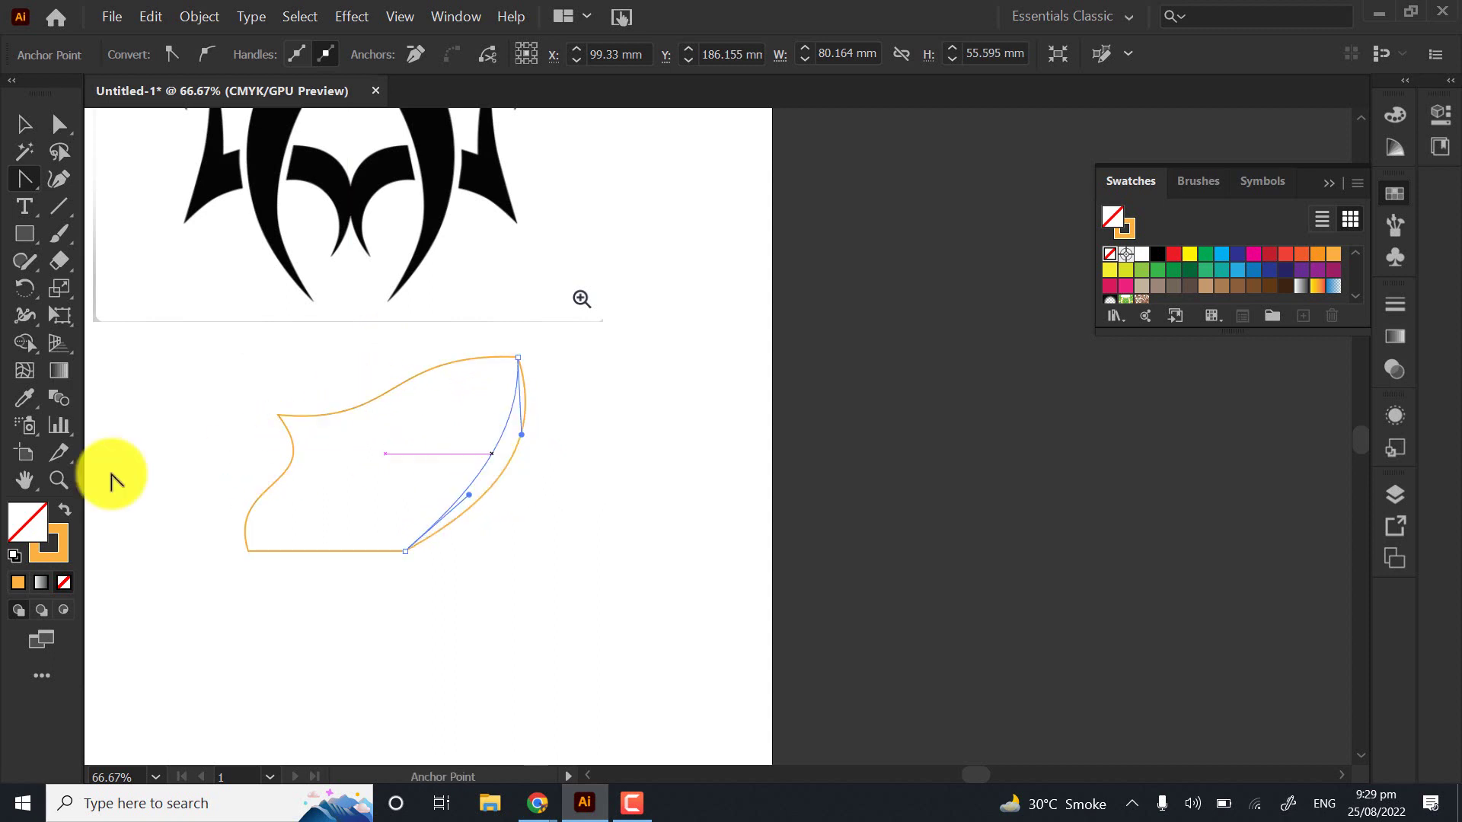
Try a wavy open Pen path in the empty area beside the closed shape and delete it
left_click(26, 172)
left_click(62, 186)
left_click(651, 331)
left_click_drag(622, 431, 604, 530)
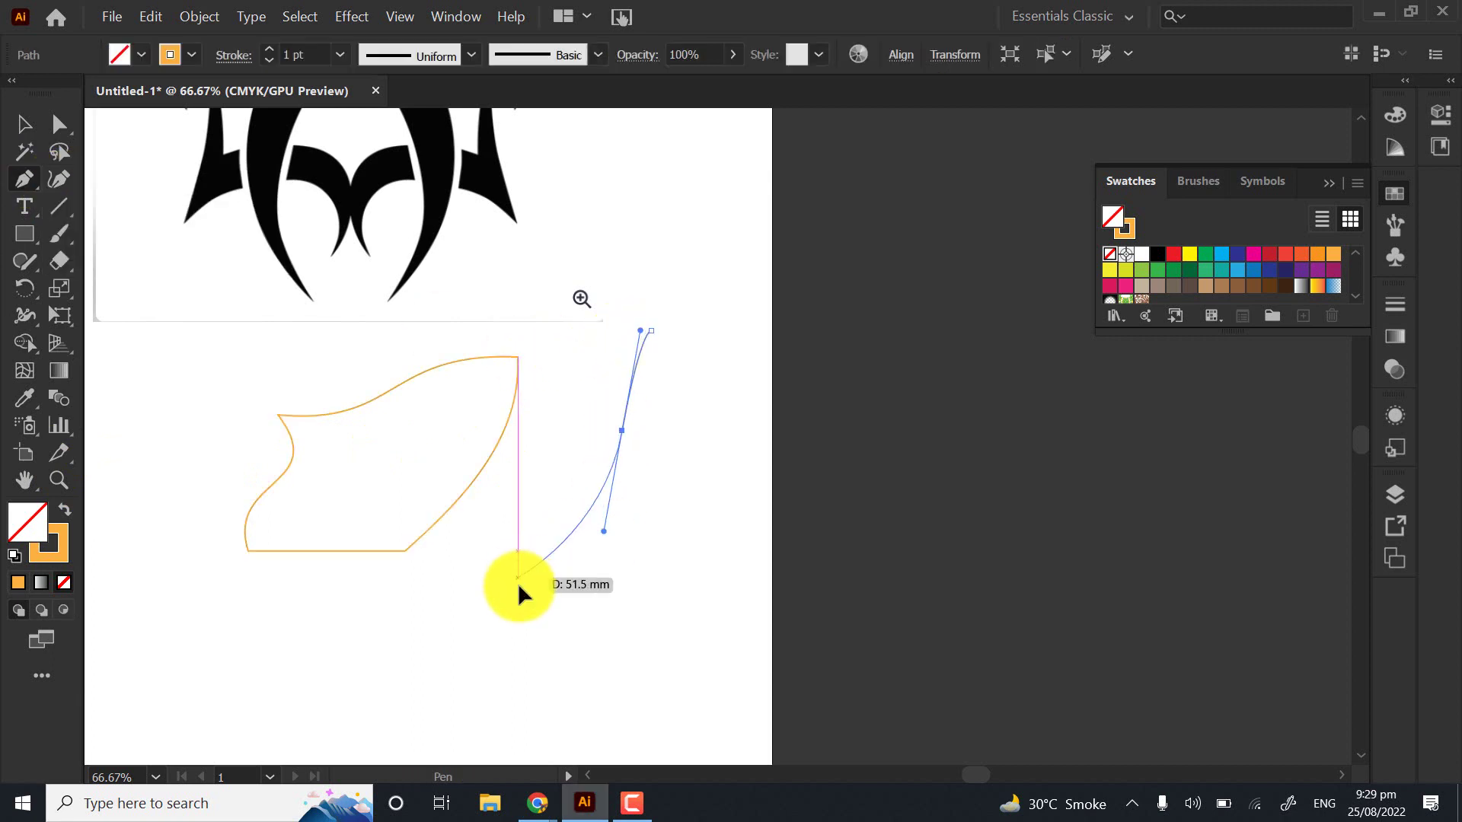
mouse_move(518, 580)
left_mouse_down()
mouse_move(485, 618)
mouse_move(239, 163)
mouse_move(0, 89)
left_mouse_up()
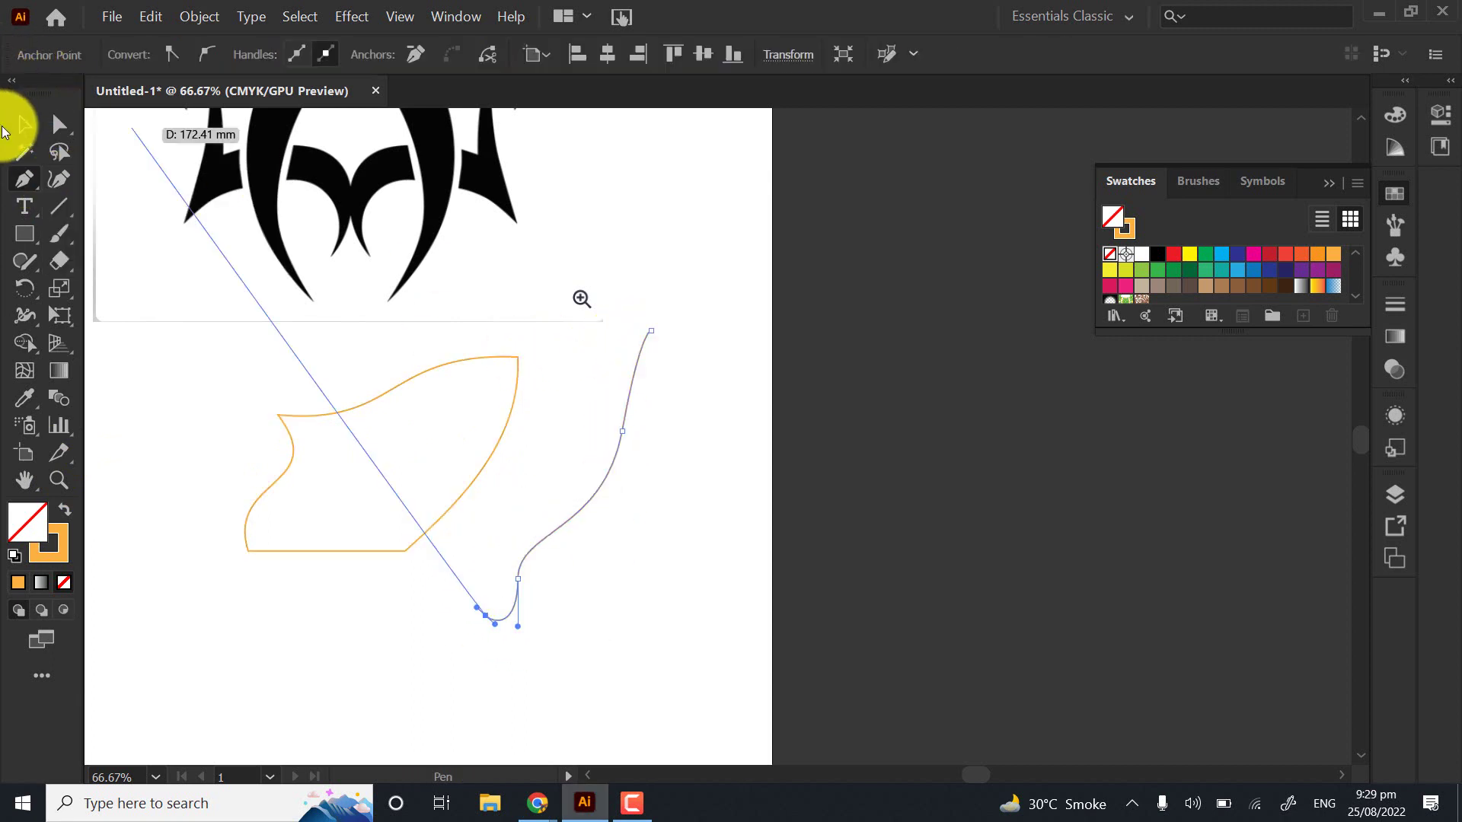
left_click(23, 124)
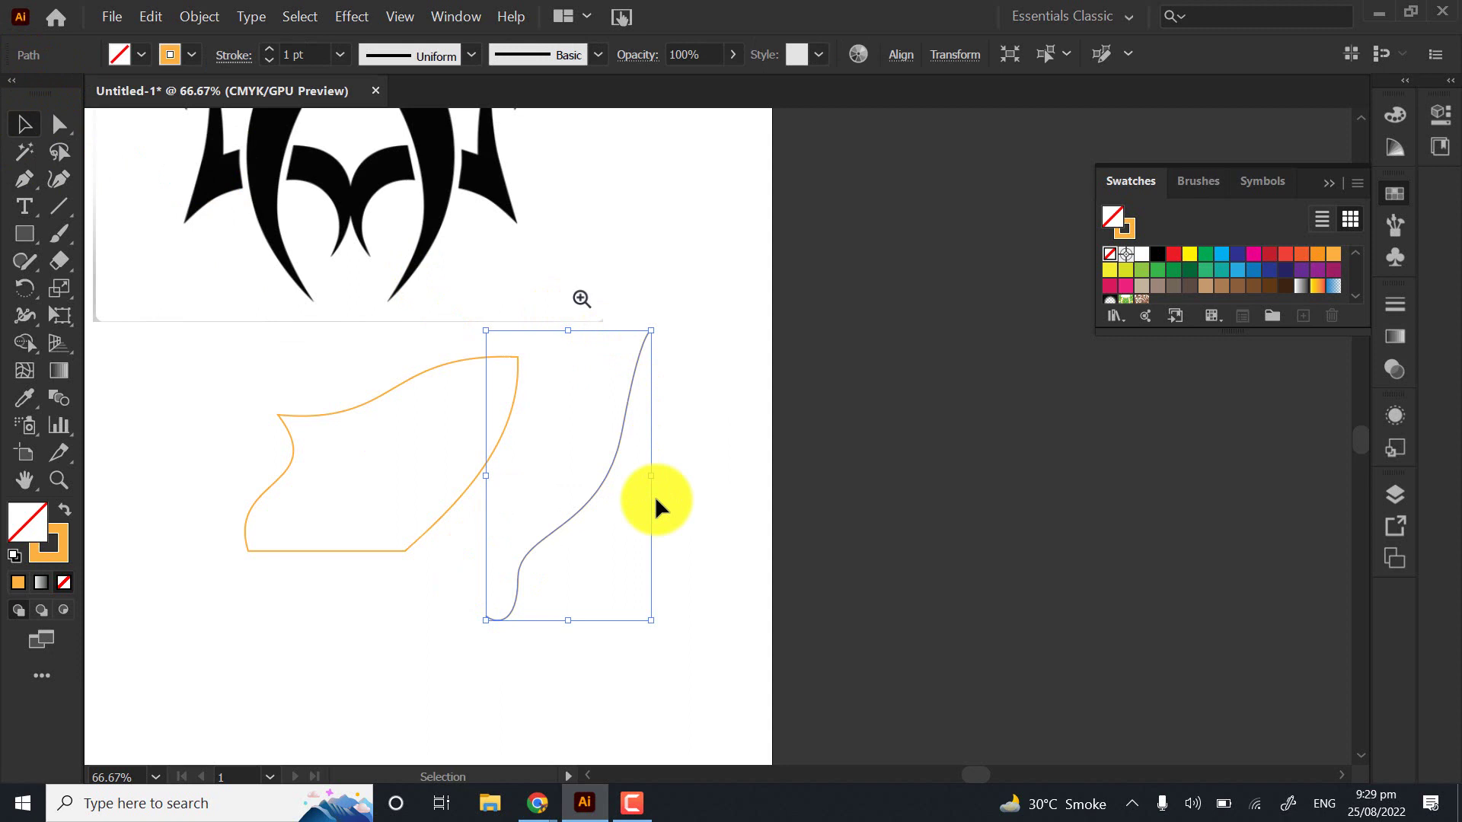
key("Delete")
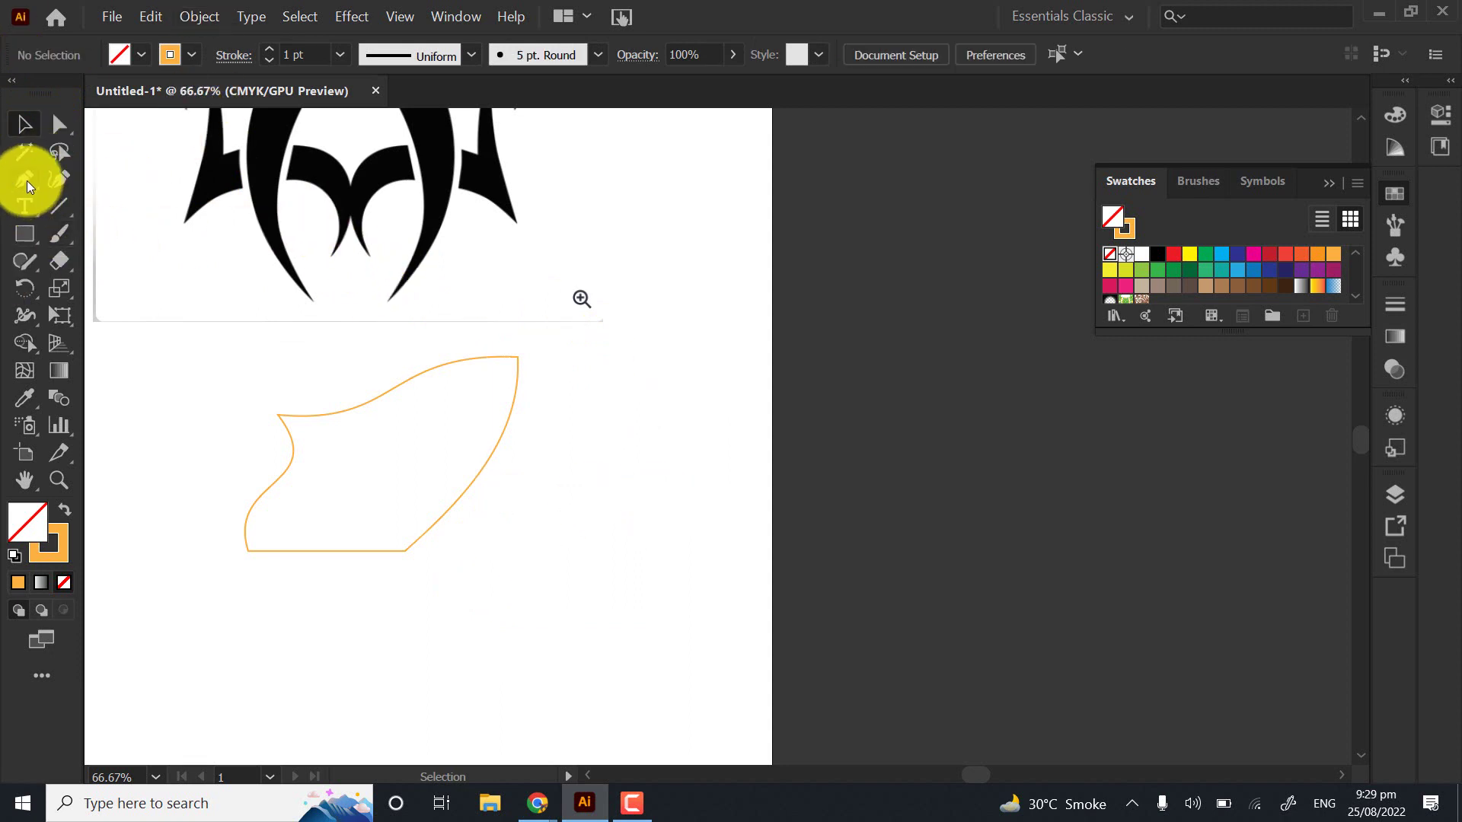
Activate the Anchor Point tool and delete the reshaped four-sided practice shape below the tattoo image
left_click_drag(26, 181, 107, 261)
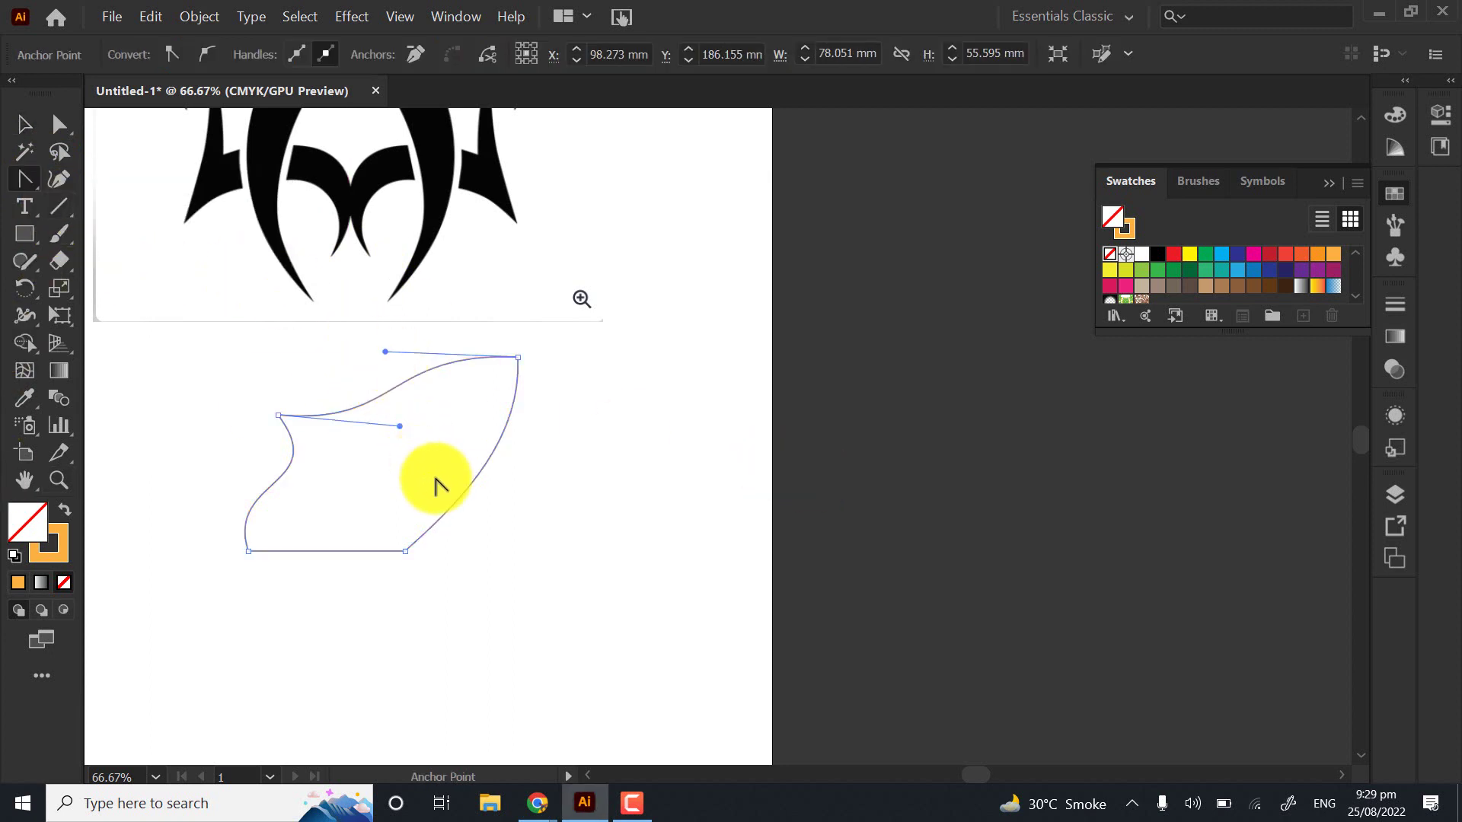
key("Delete")
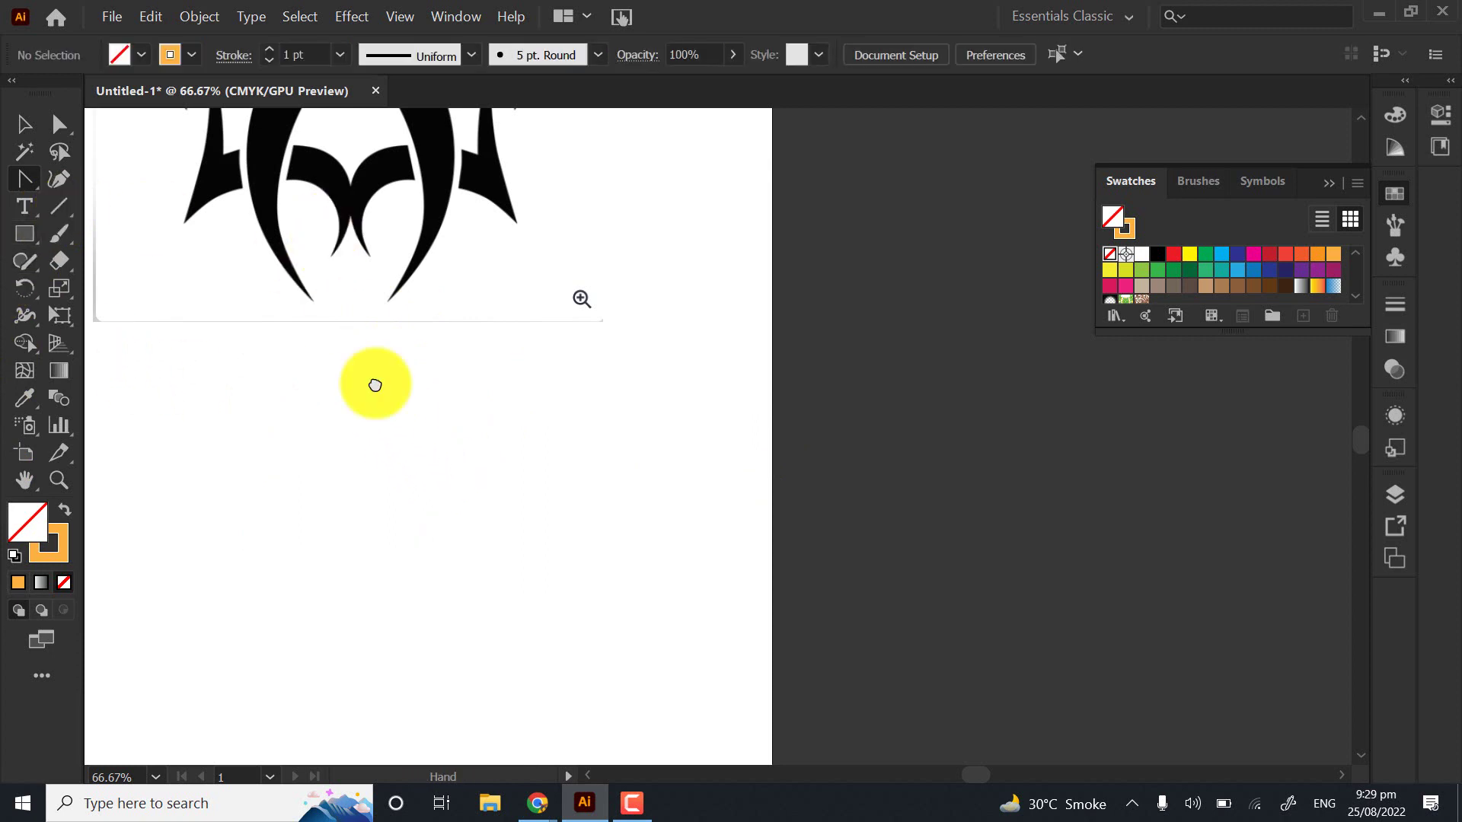
Activate the Pen tool and examine the tattoo's central forked tip up close
scroll(374, 385, "up", 3)
scroll(365, 180, "up", 1)
scroll(428, 441, "up", 1)
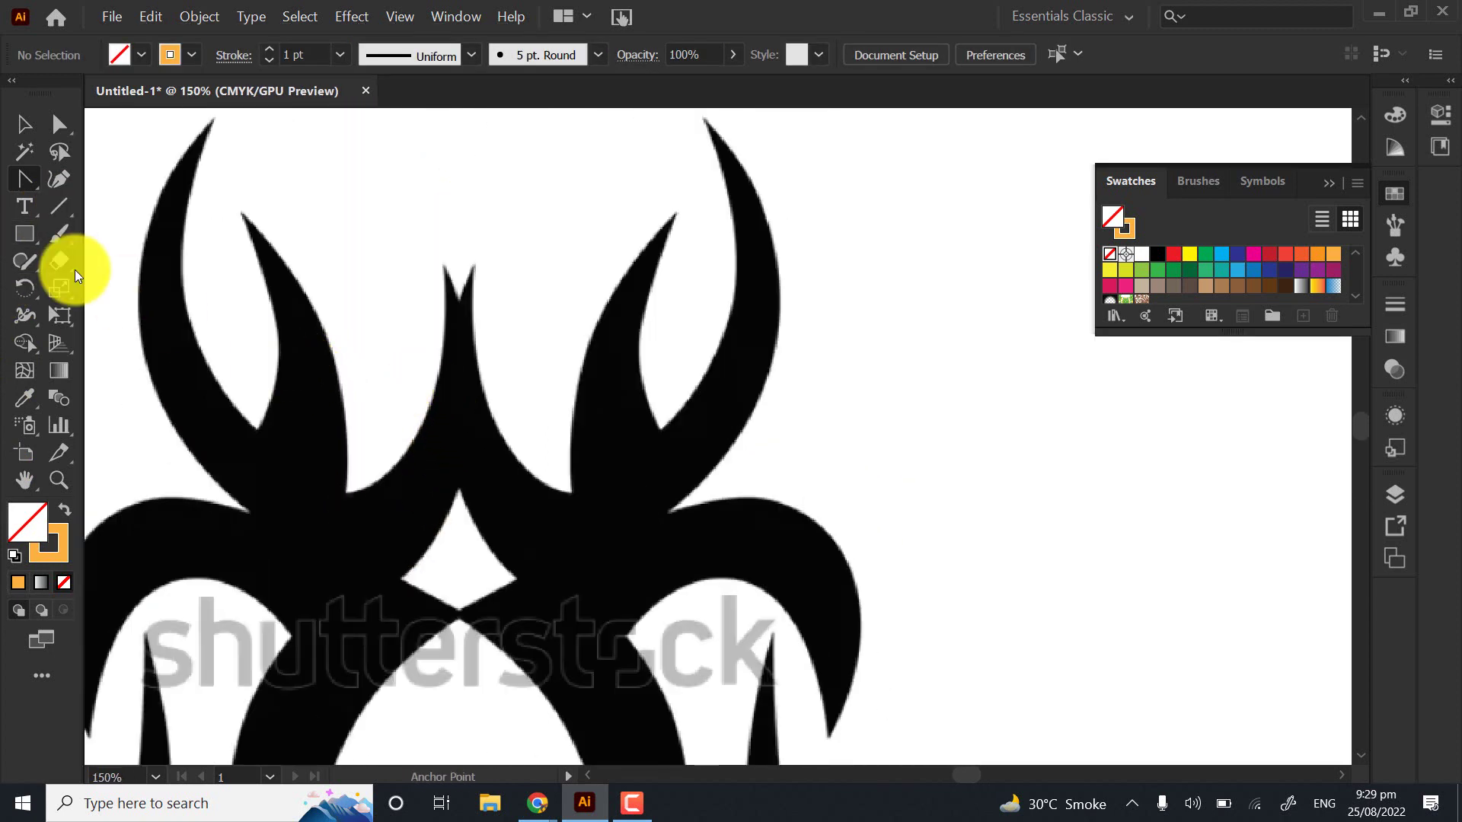
left_click_drag(22, 183, 92, 179)
scroll(456, 326, "up", 3)
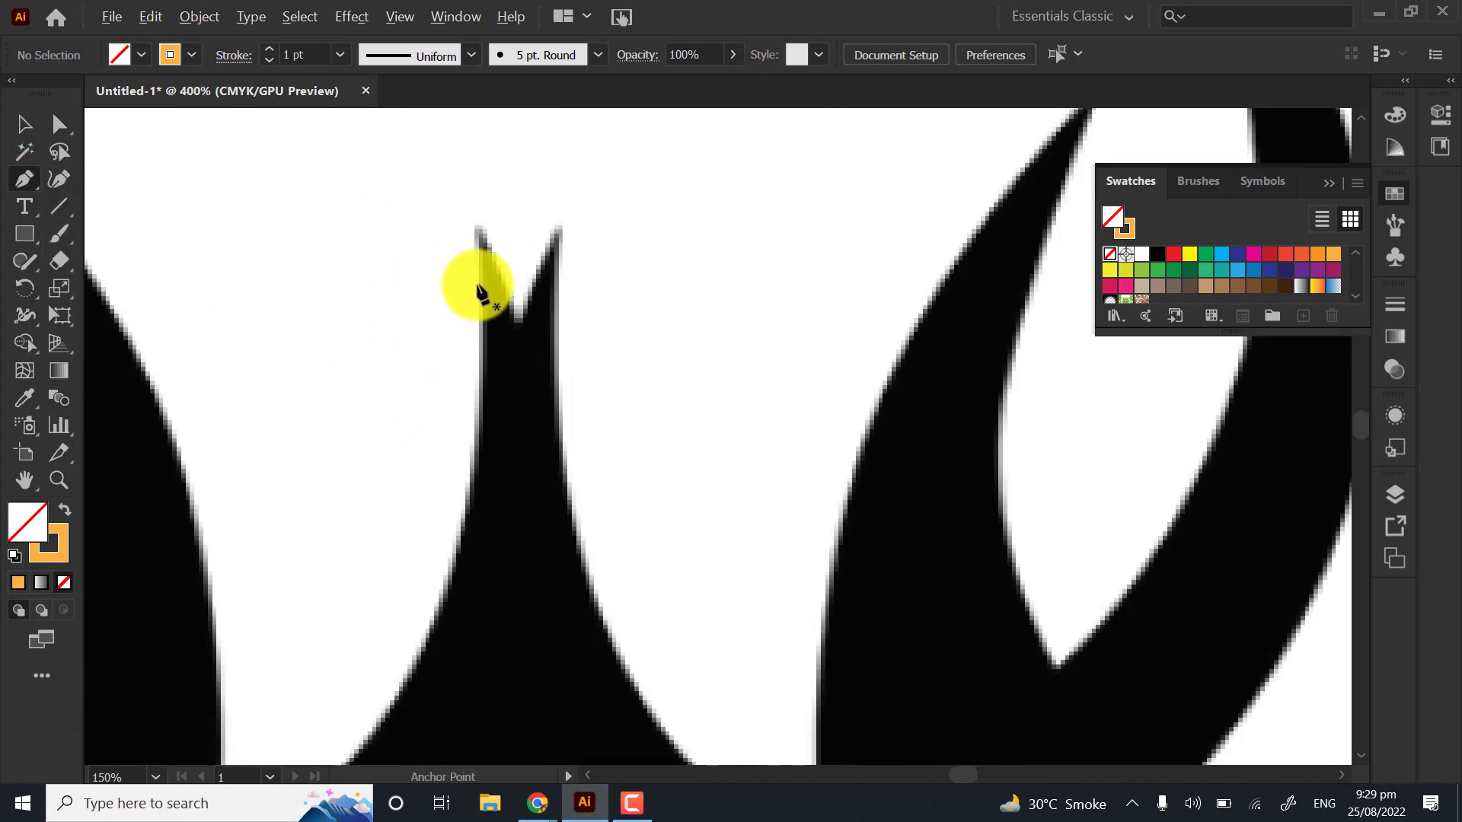
scroll(480, 278, "up", 3)
scroll(613, 310, "up", 2)
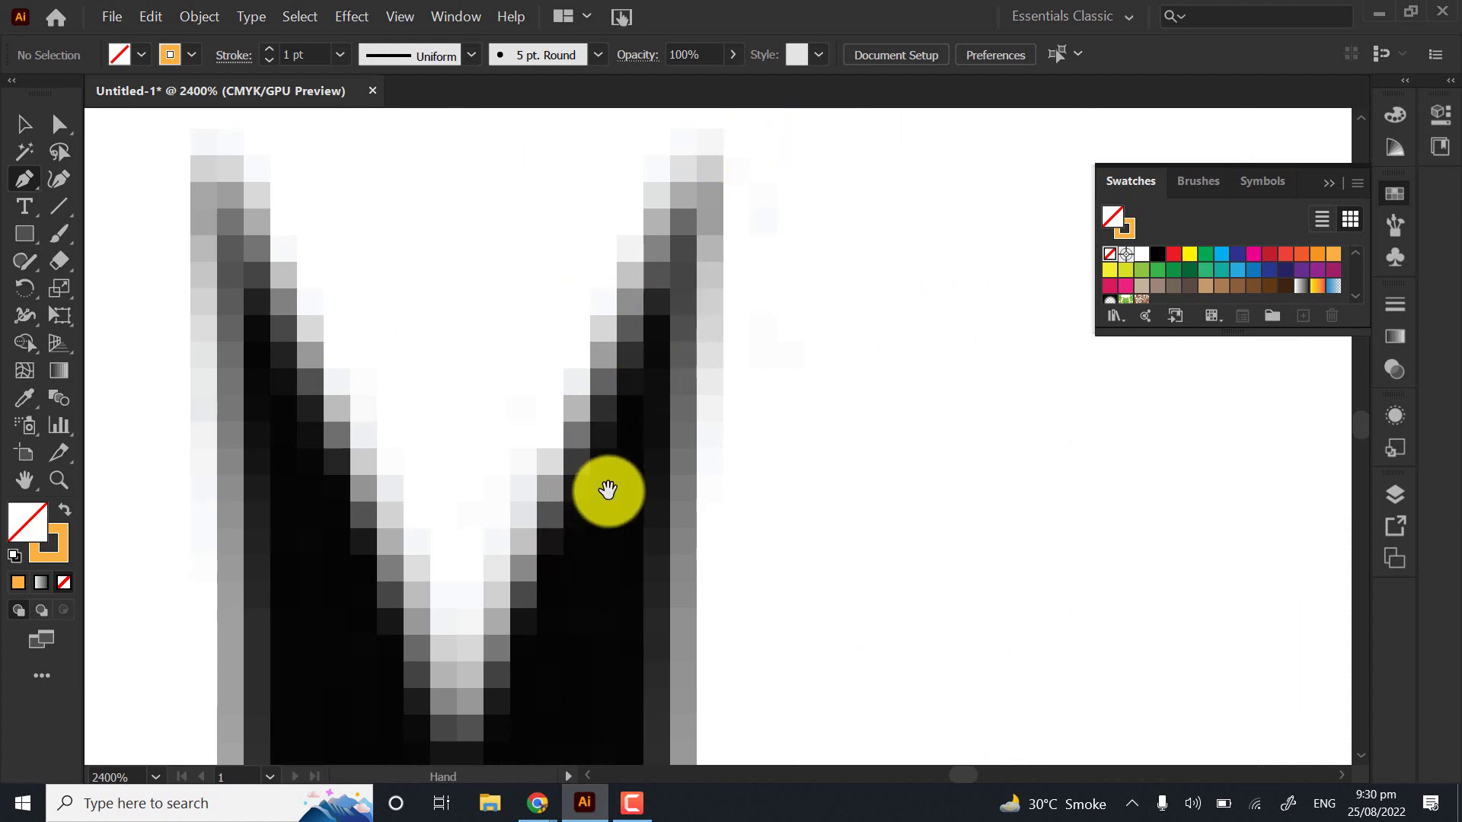
left_click_drag(608, 490, 622, 436)
left_click_drag(702, 218, 684, 279)
Try a curved Pen segment from the central fork's right tip to the bottom of its notch, and undo it
left_click(707, 143)
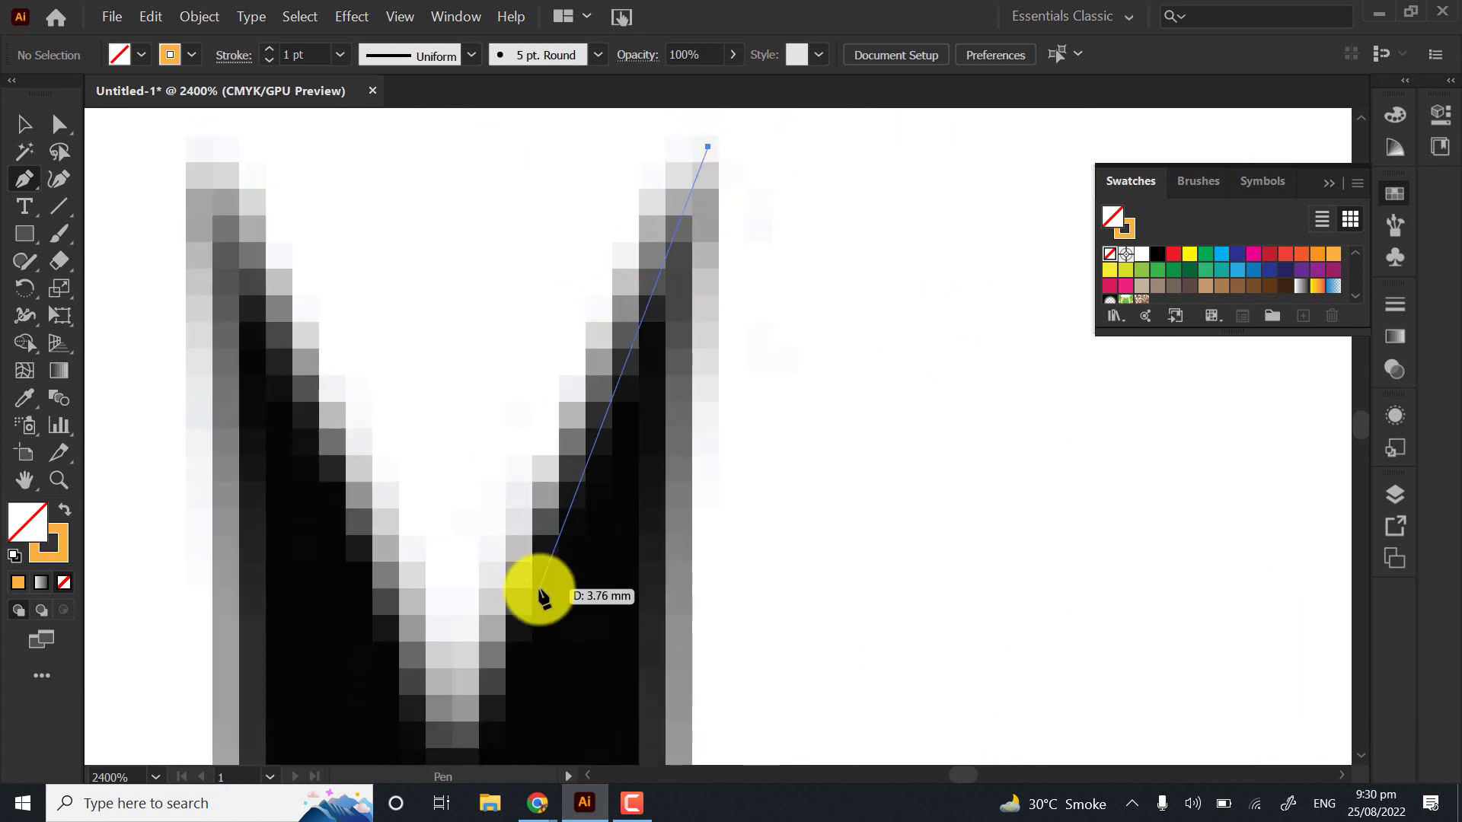
scroll(518, 587, "down", 5)
scroll(499, 595, "up", 2)
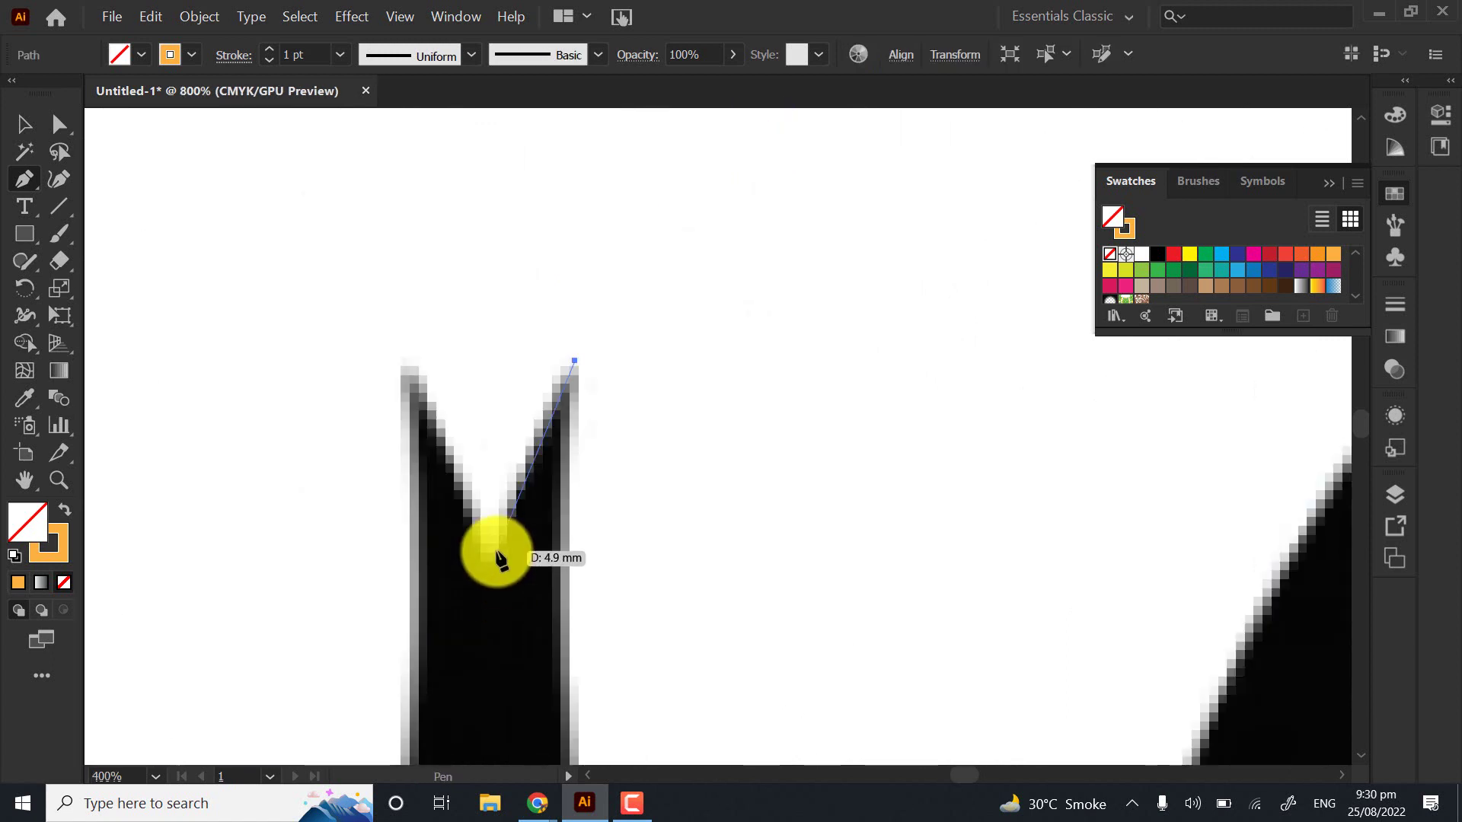
left_click_drag(496, 551, 494, 611)
left_click_drag(504, 680, 481, 655)
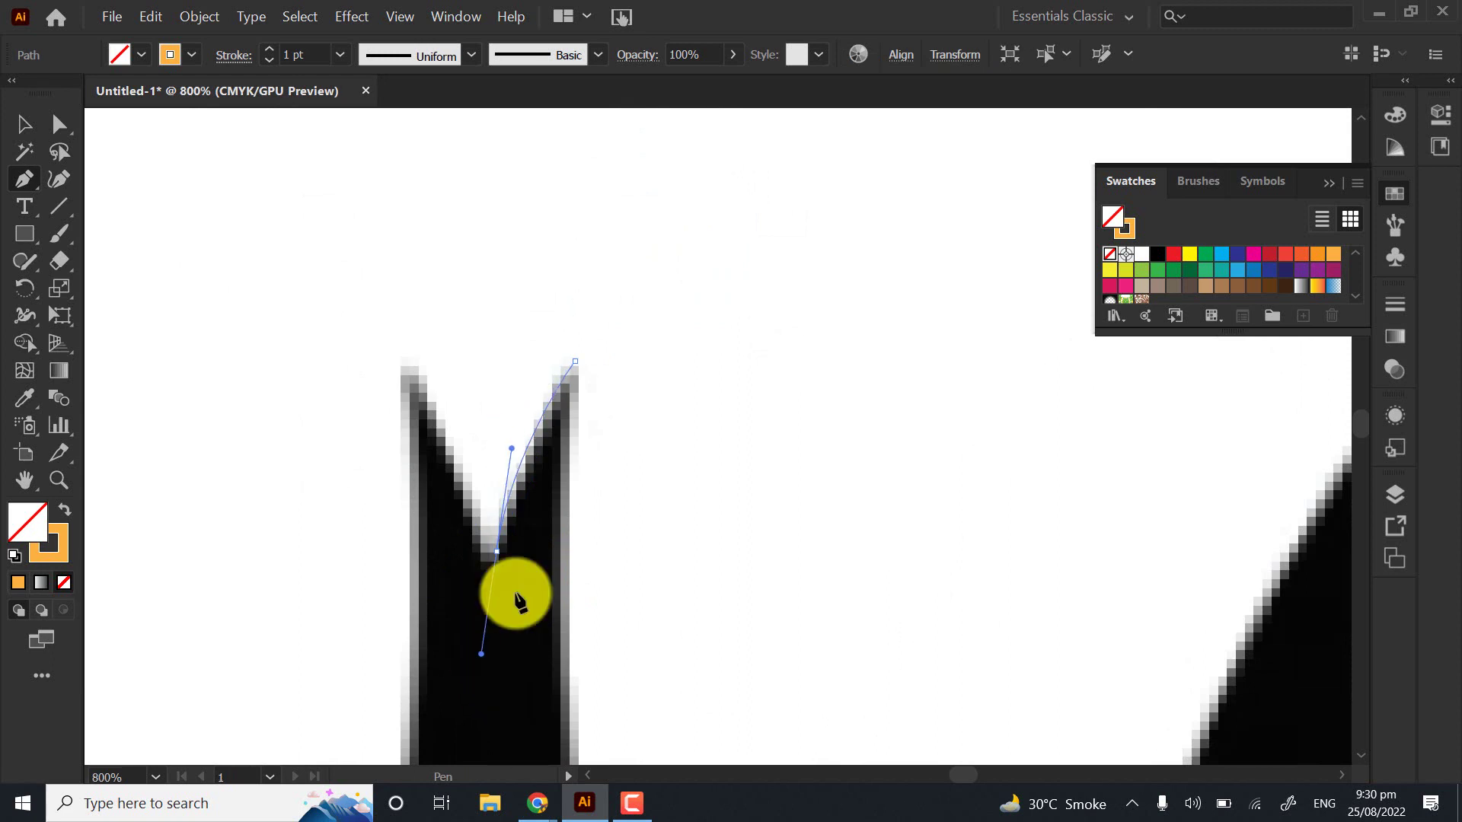
scroll(524, 404, "up", 2)
key("ctrl+z")
key("ctrl+z")
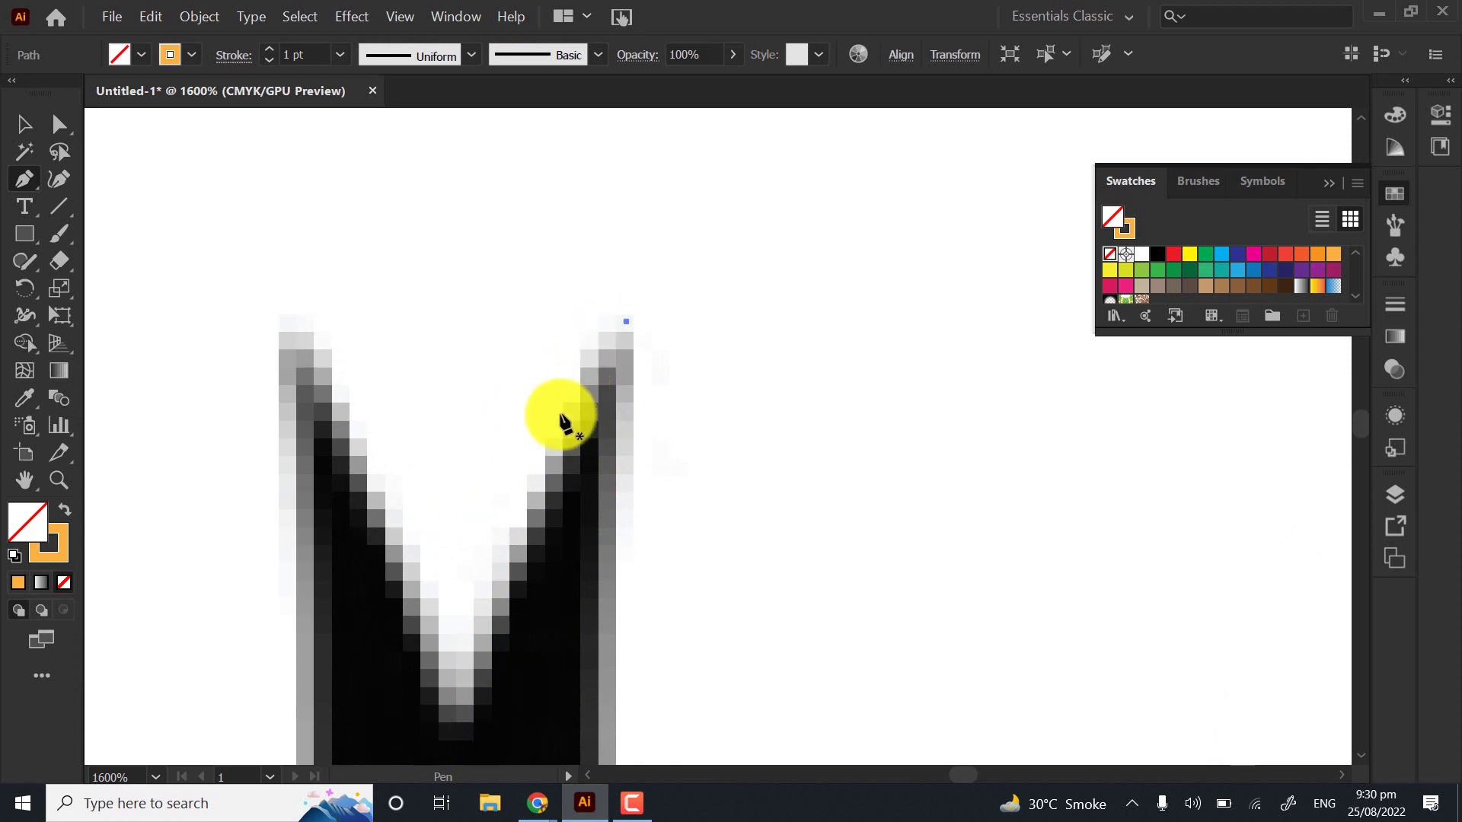
key("ctrl+z")
Set the stroke weight to 0.25 pt and activate the Pen tool for tracing
scroll(571, 424, "down", 3)
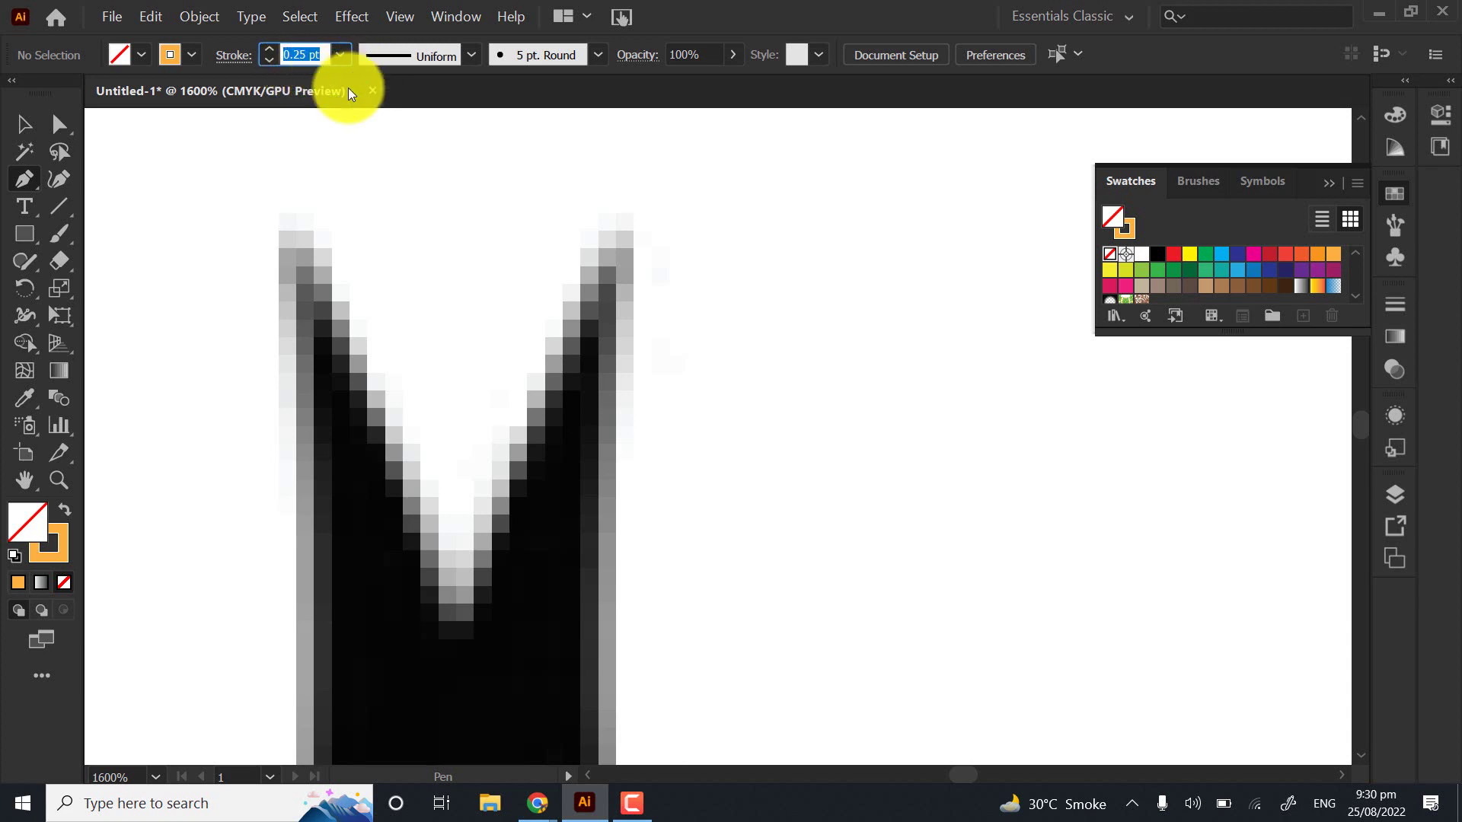
left_click(25, 179)
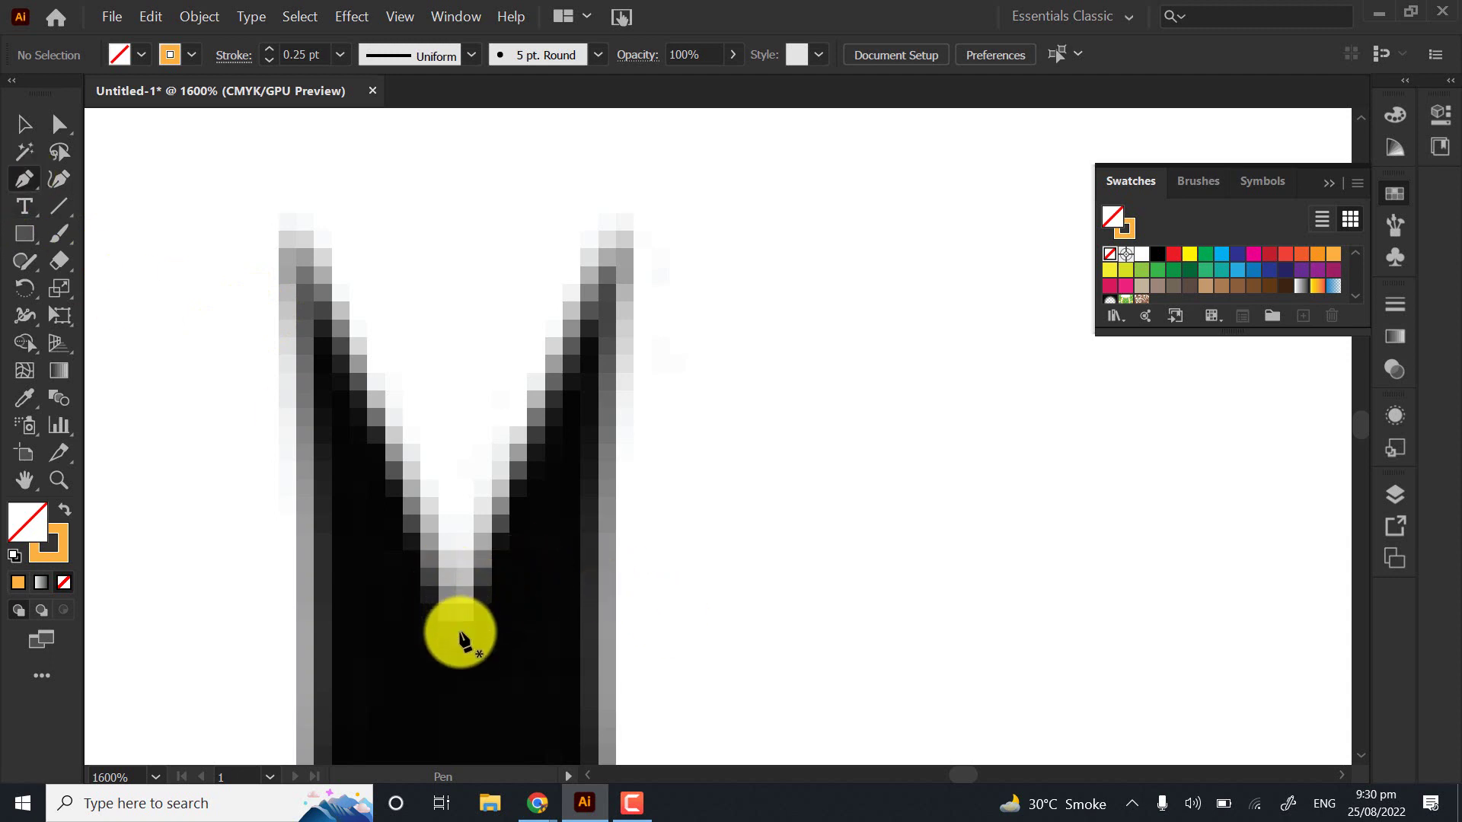
Trace the left edge of the central fork's notch with a curved Pen segment from the notch's bottom up to the left tip
left_click_drag(465, 676, 477, 593)
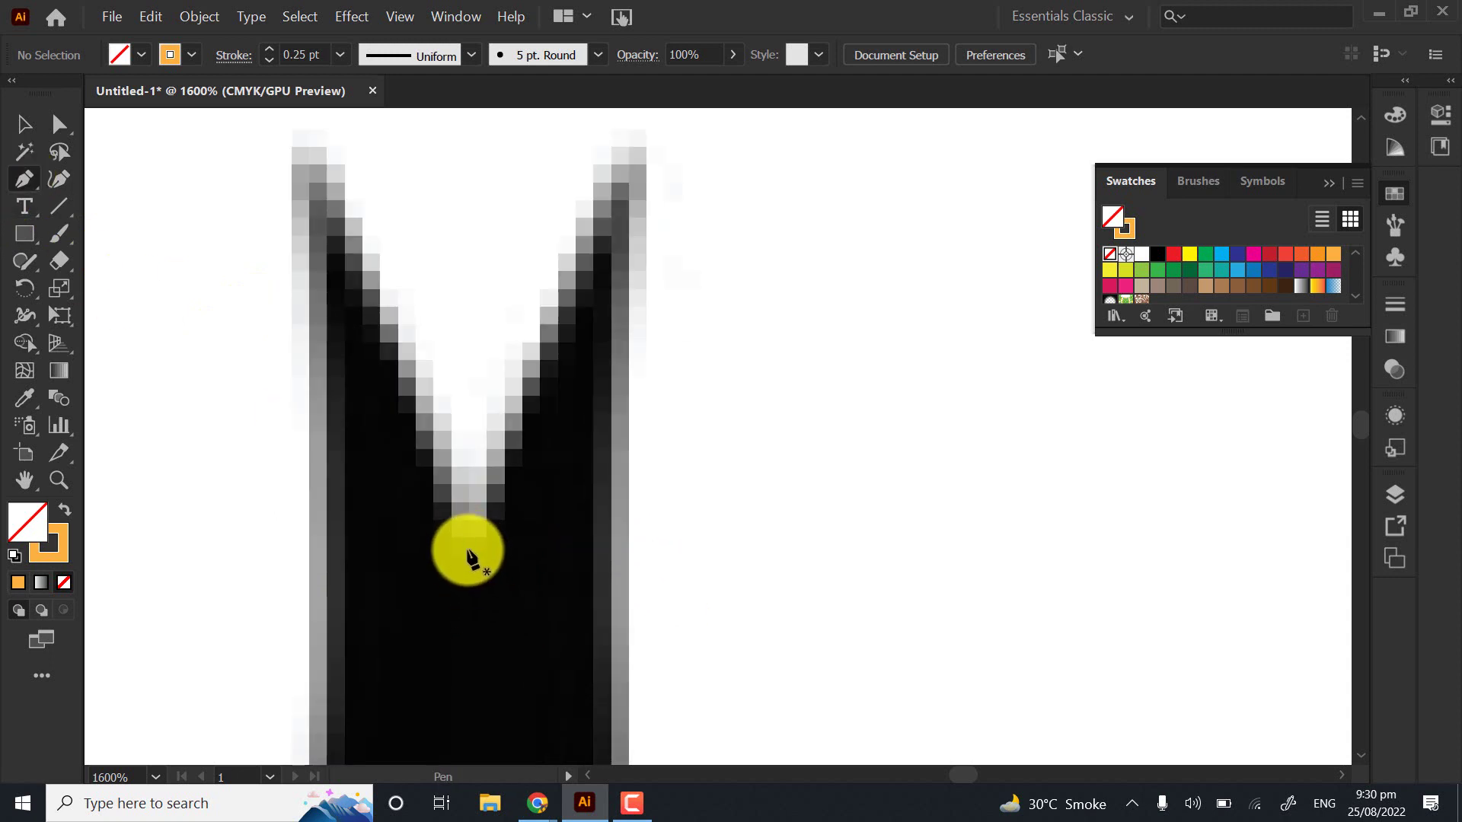
scroll(468, 560, "up", 1)
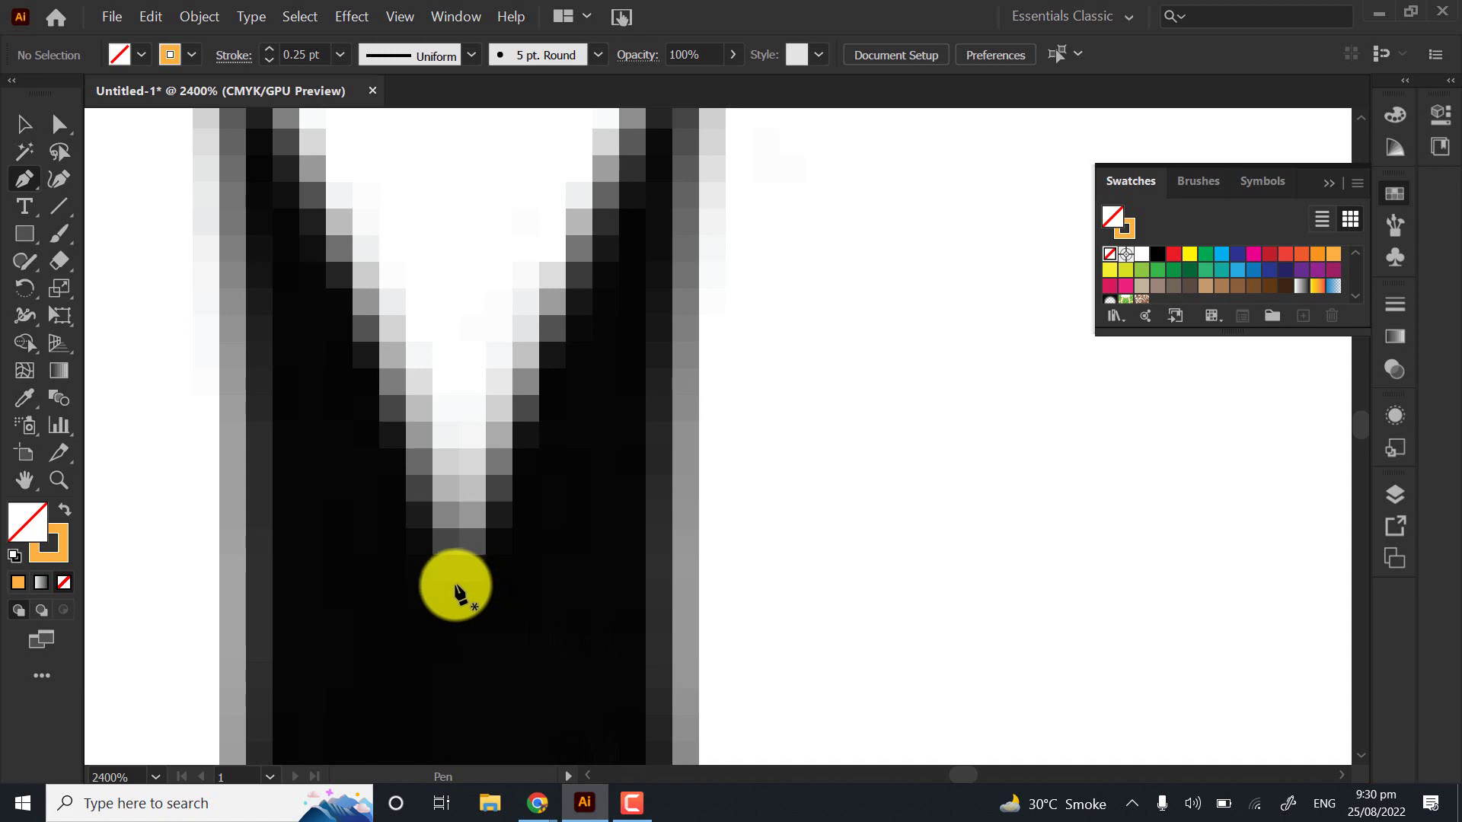
left_click(454, 585)
left_click_drag(305, 354, 467, 522)
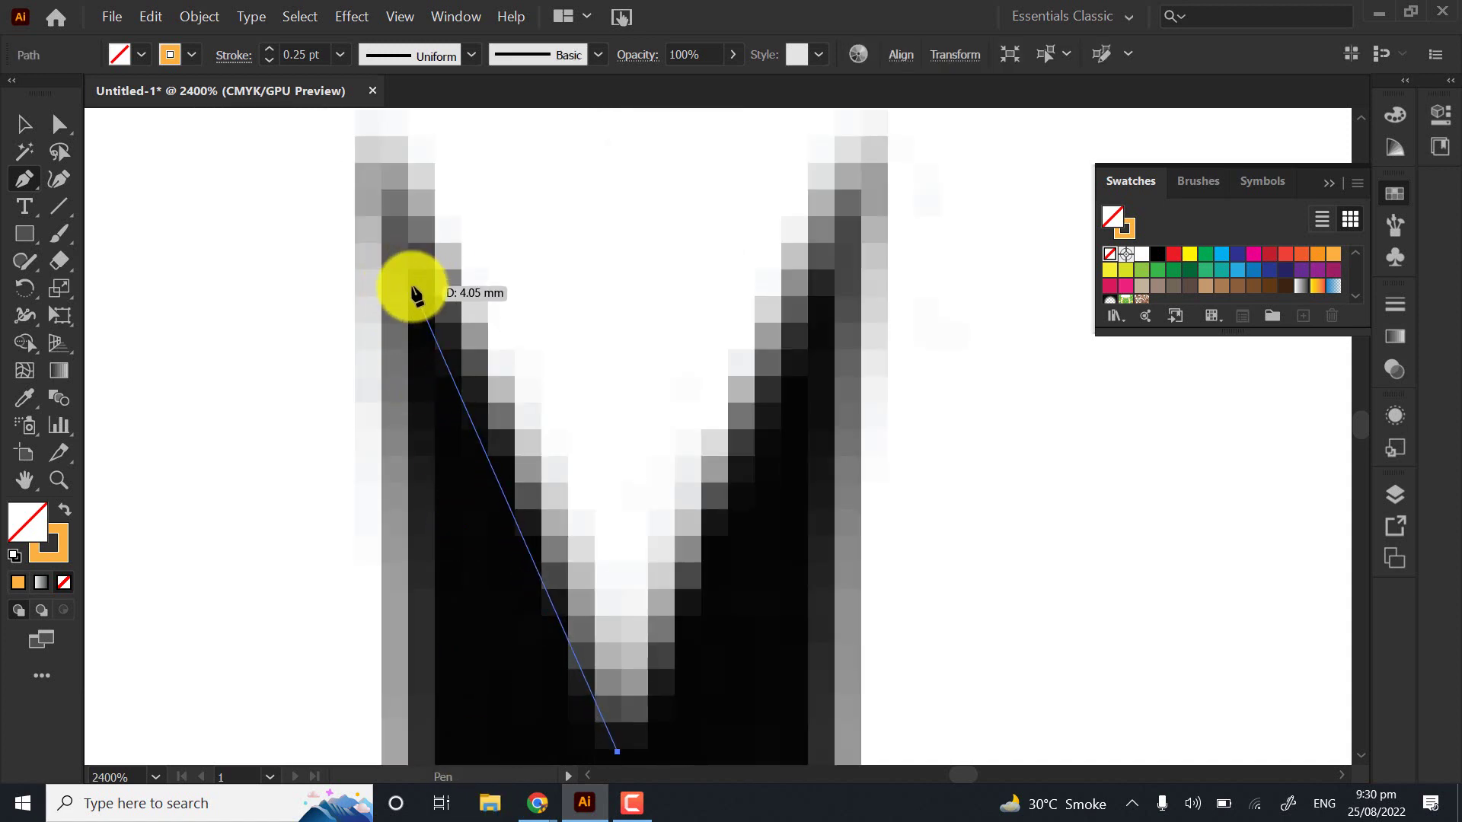
scroll(412, 294, "down", 3)
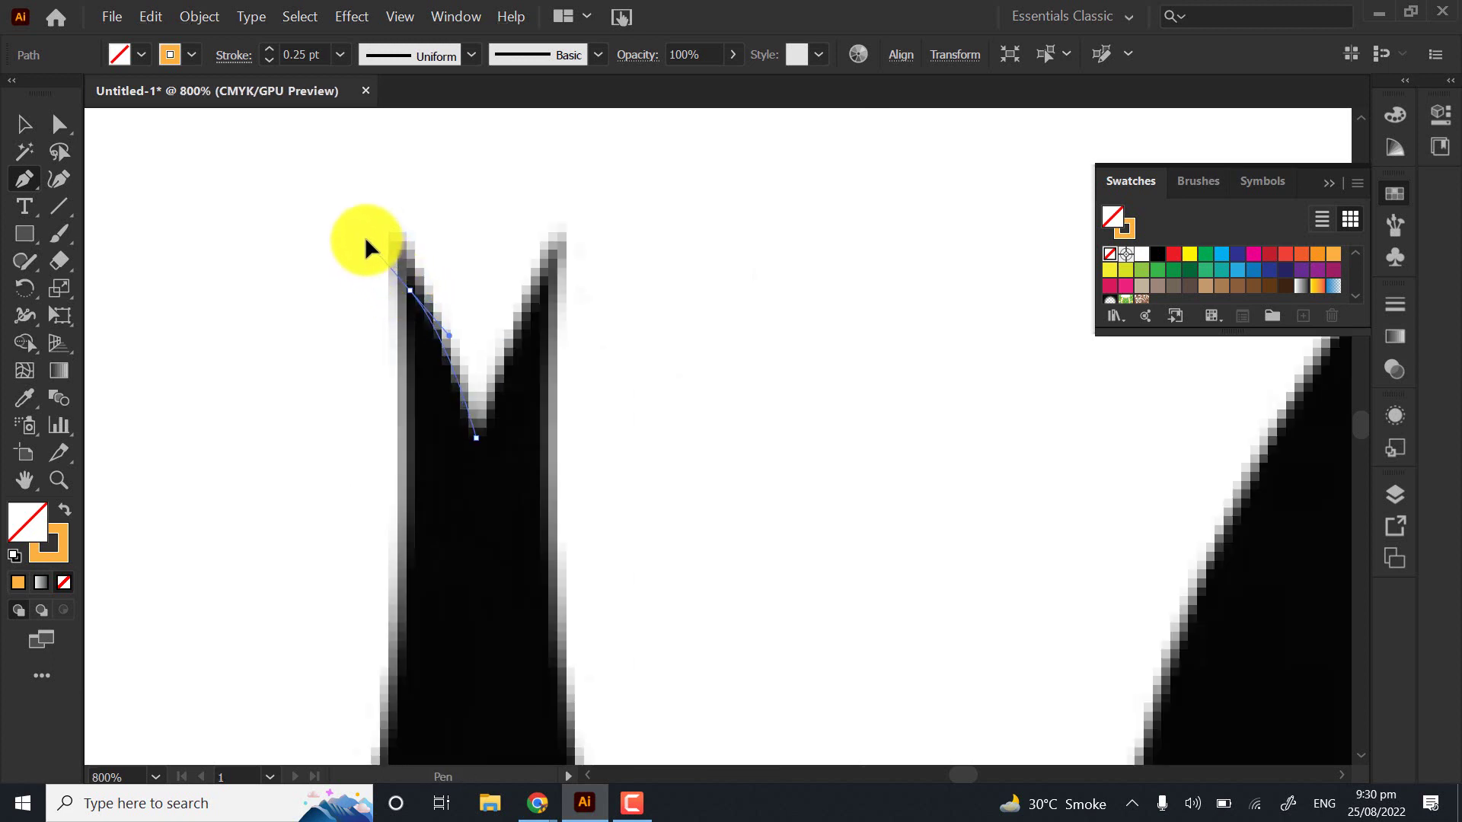
left_click_drag(364, 236, 365, 239)
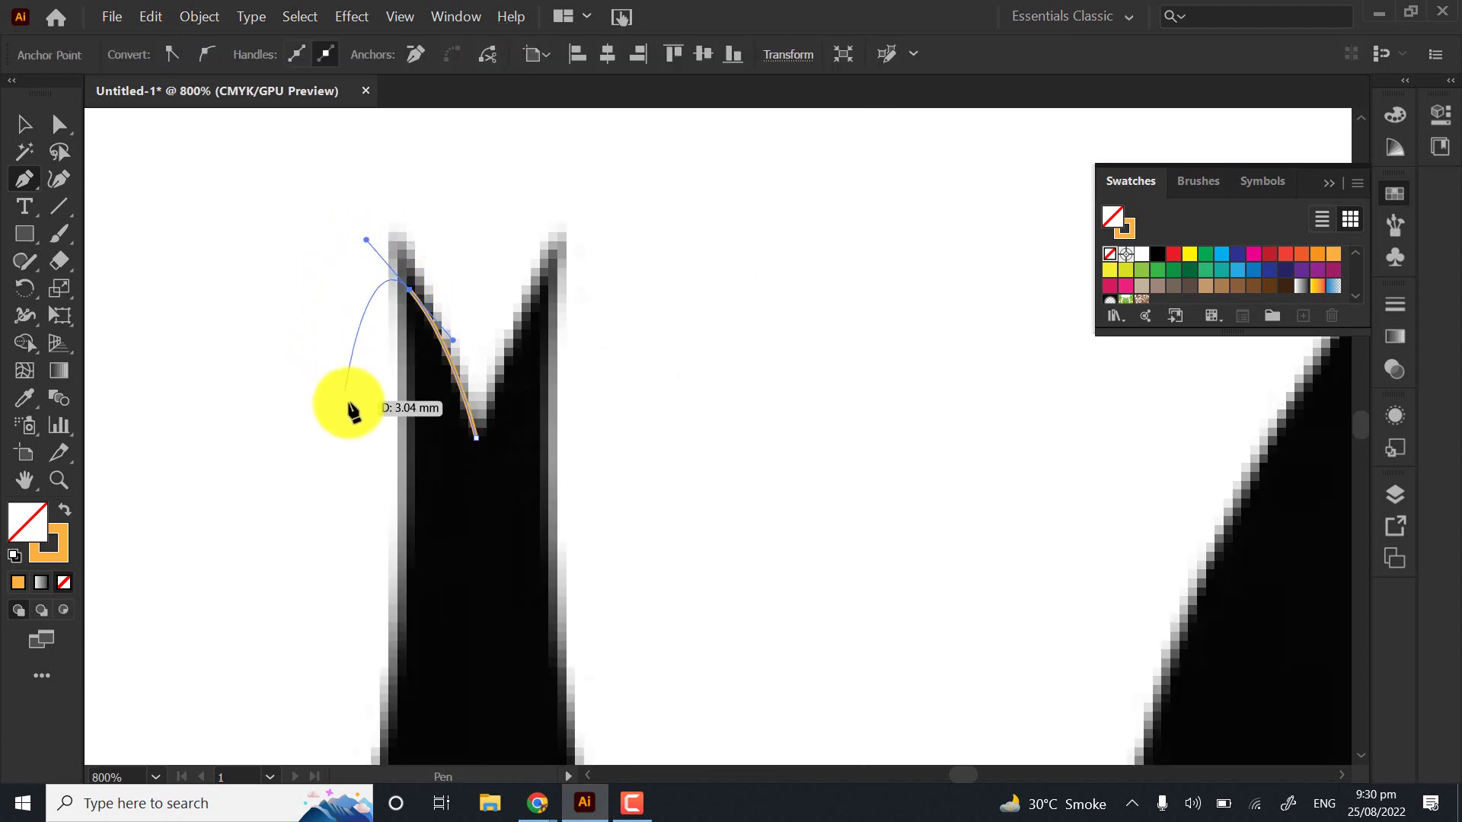
Try a curved Pen segment from the central fork's left tip to the bottom corner of the adjacent white gap, and undo it
scroll(394, 364, "up", 3)
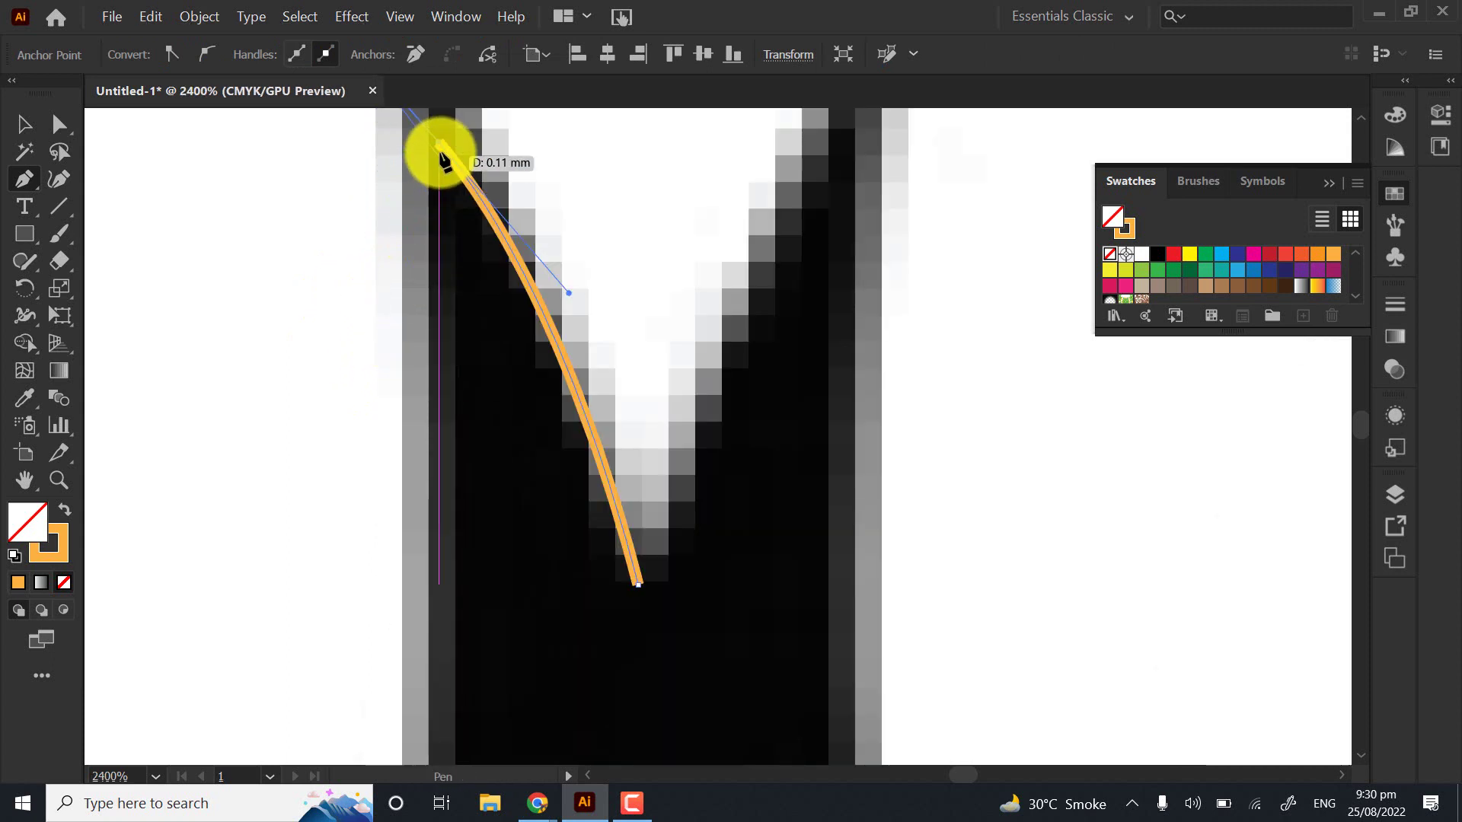
scroll(439, 375, "down", 4)
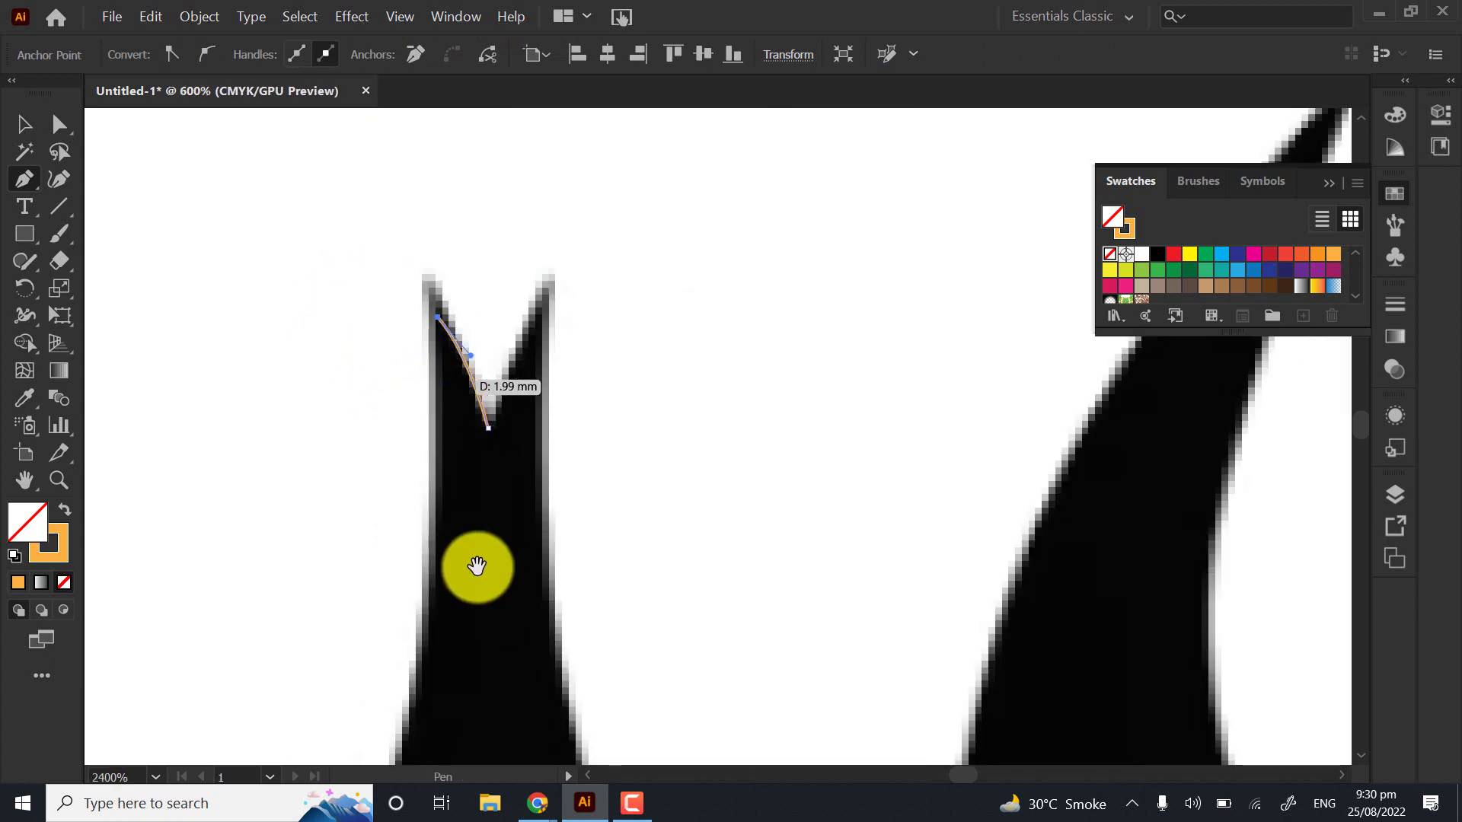
left_click_drag(477, 567, 482, 342)
scroll(482, 343, "down", 3)
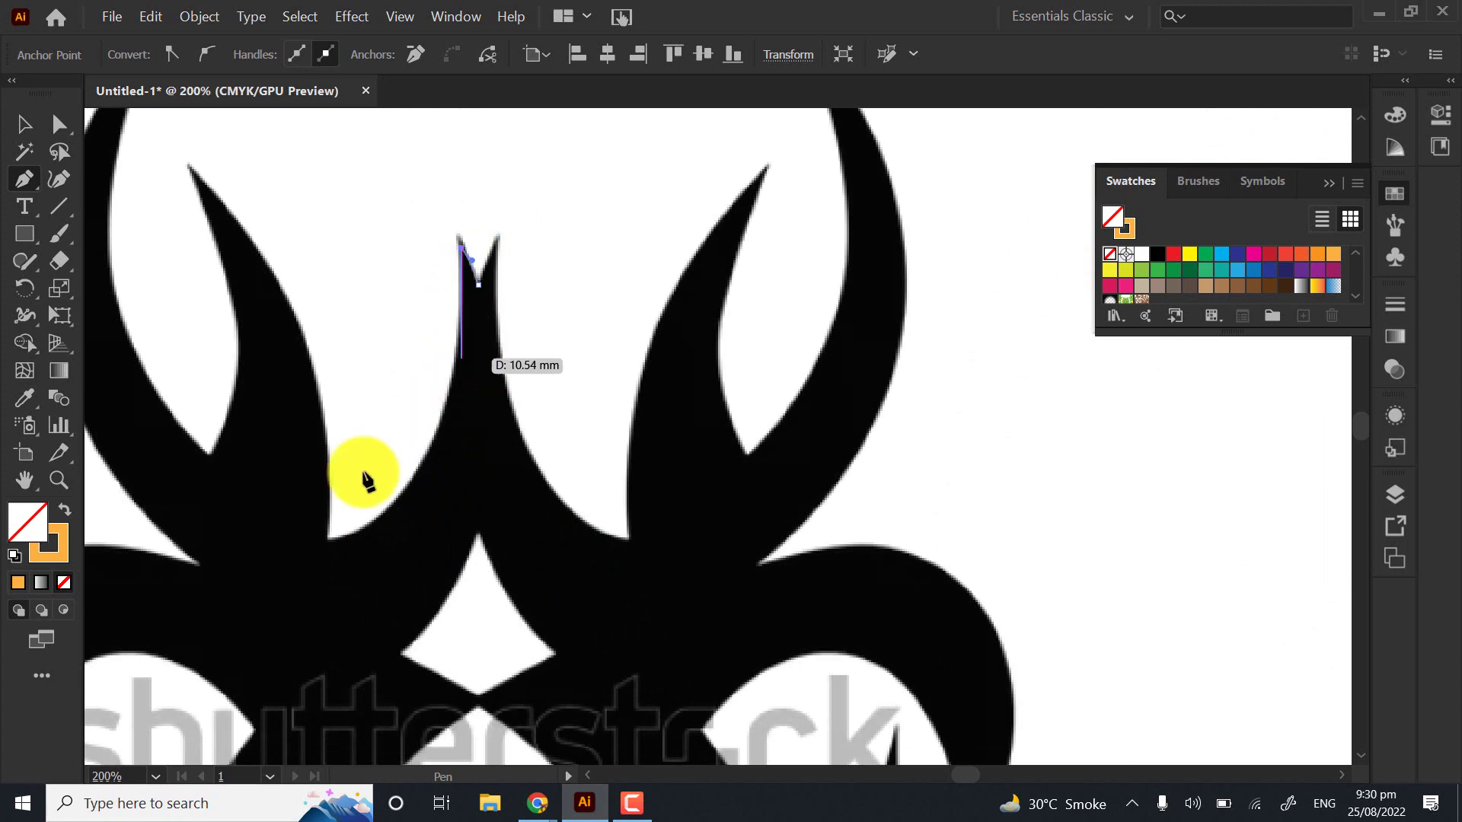
left_click_drag(365, 478, 467, 428)
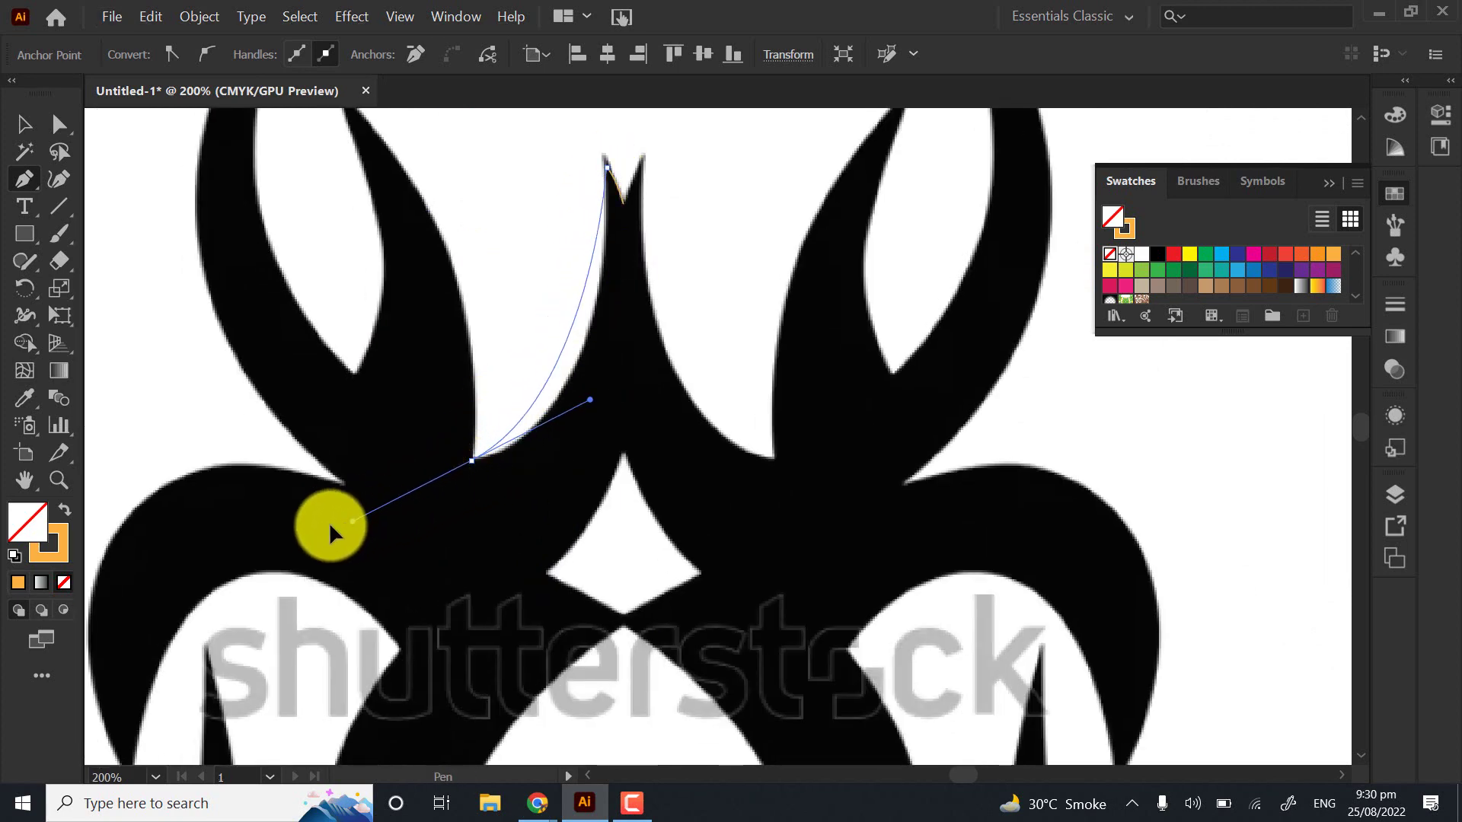
mouse_move(329, 523)
left_mouse_down()
mouse_move(303, 527)
mouse_move(328, 502)
mouse_move(316, 500)
left_mouse_up()
Add a straight Pen segment from the central fork's left tip to the bottom corner of the white gap beside it
scroll(497, 362, "up", 1)
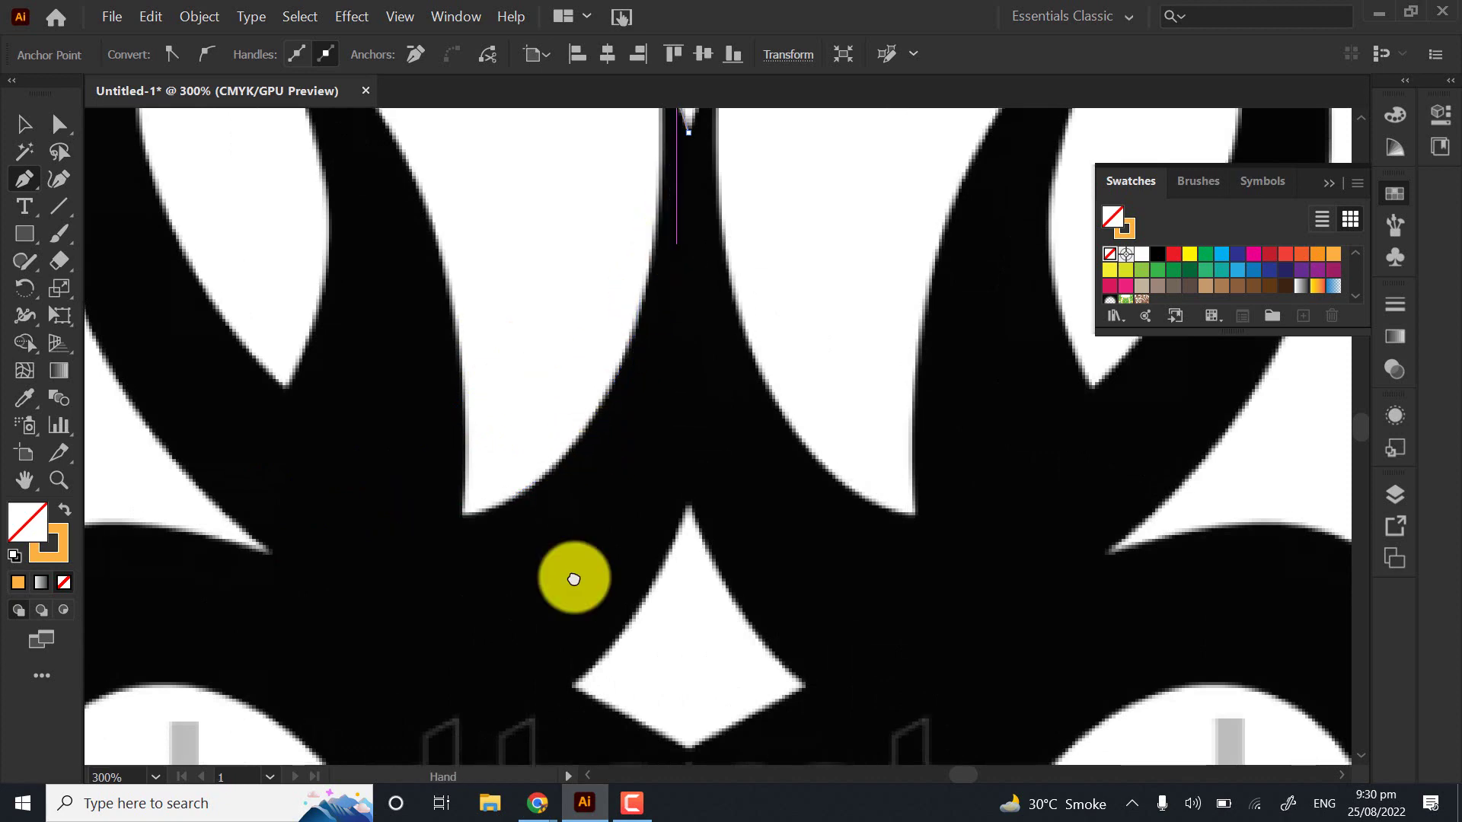
scroll(575, 575, "up", 2)
scroll(522, 538, "down", 2)
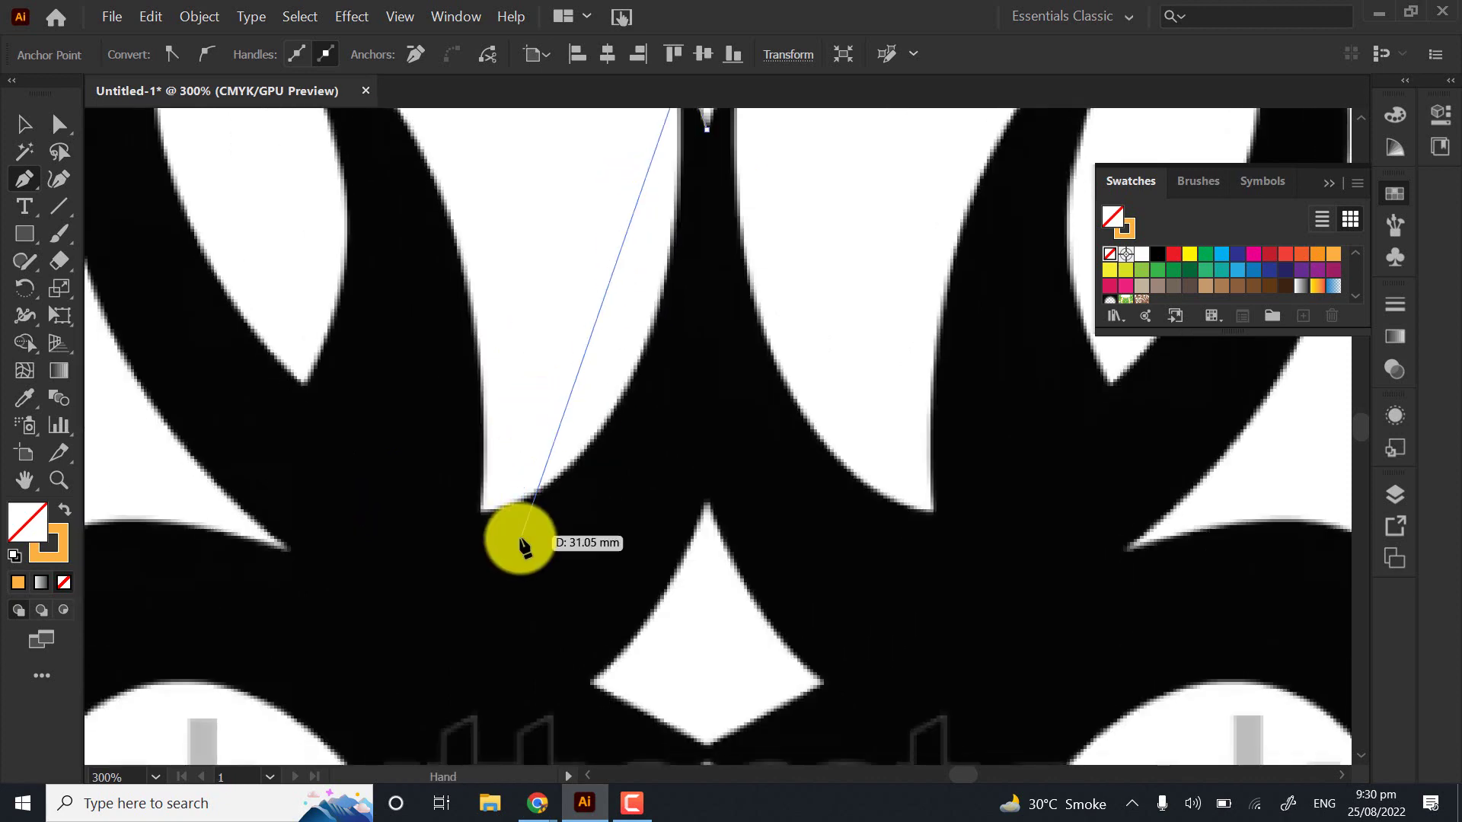
scroll(441, 495, "up", 3)
scroll(489, 464, "up", 3)
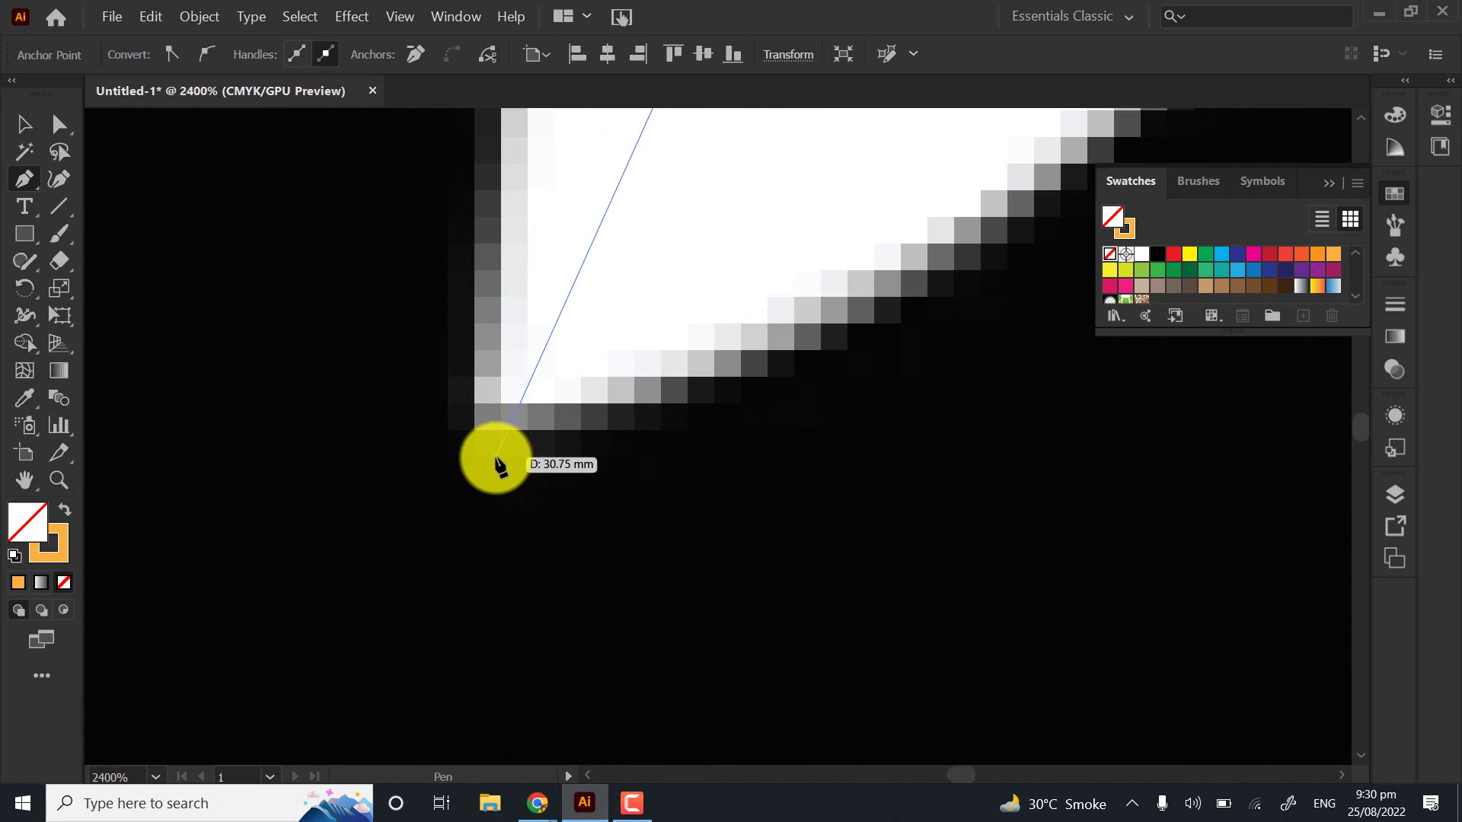
scroll(513, 463, "down", 2)
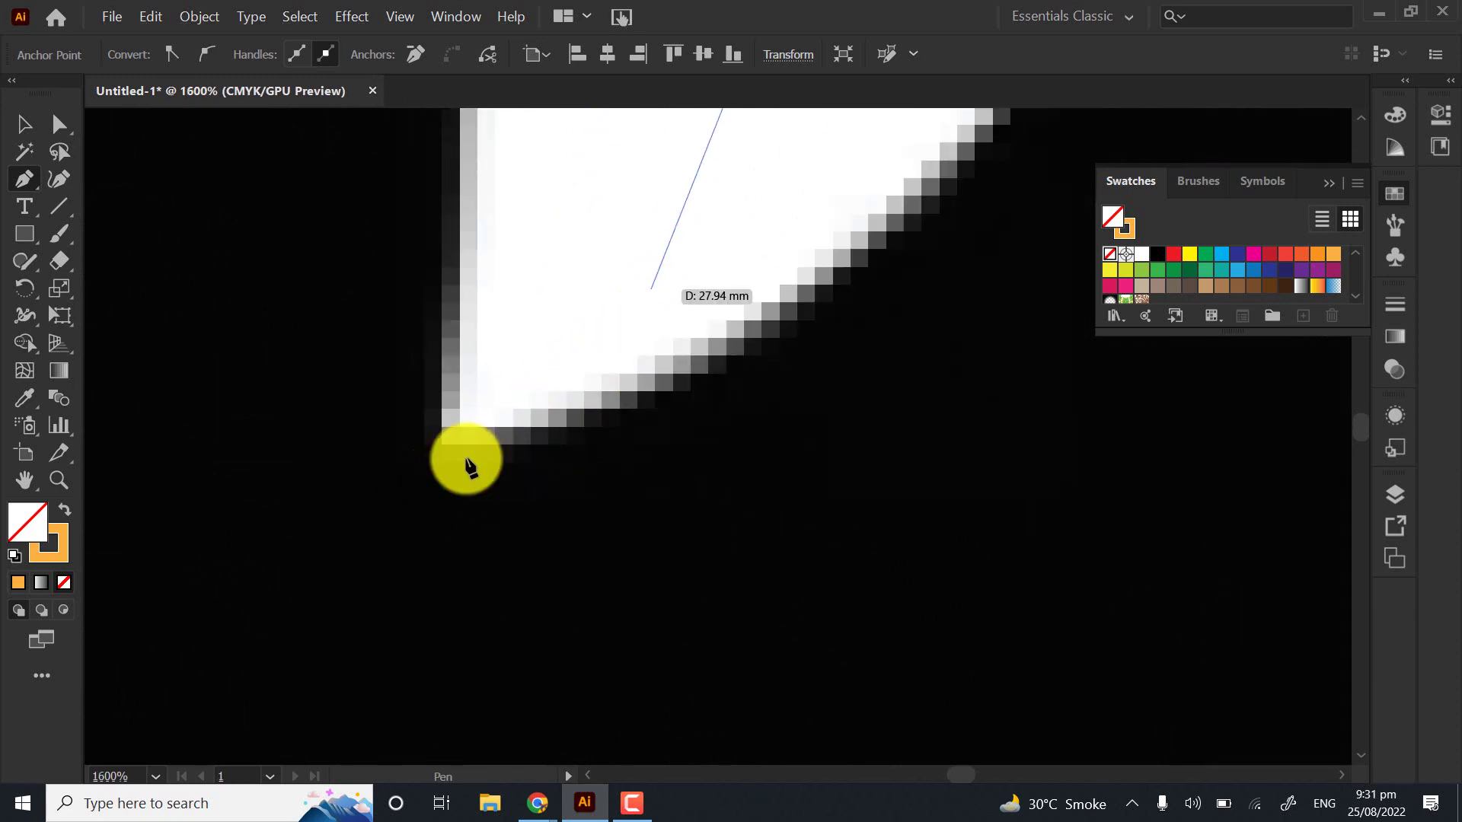
scroll(445, 469, "up", 1)
scroll(403, 485, "up", 2)
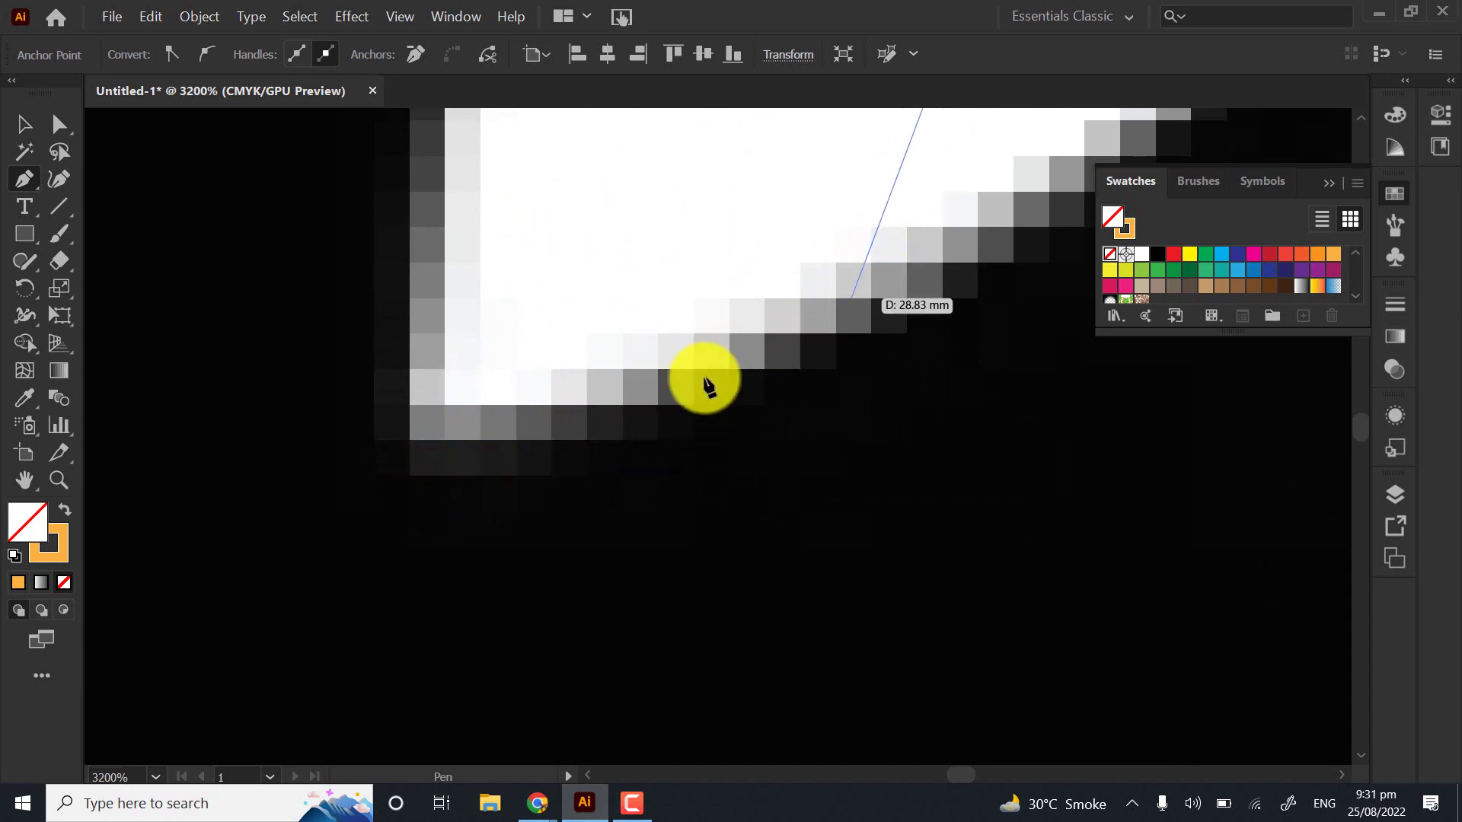
left_click(400, 481)
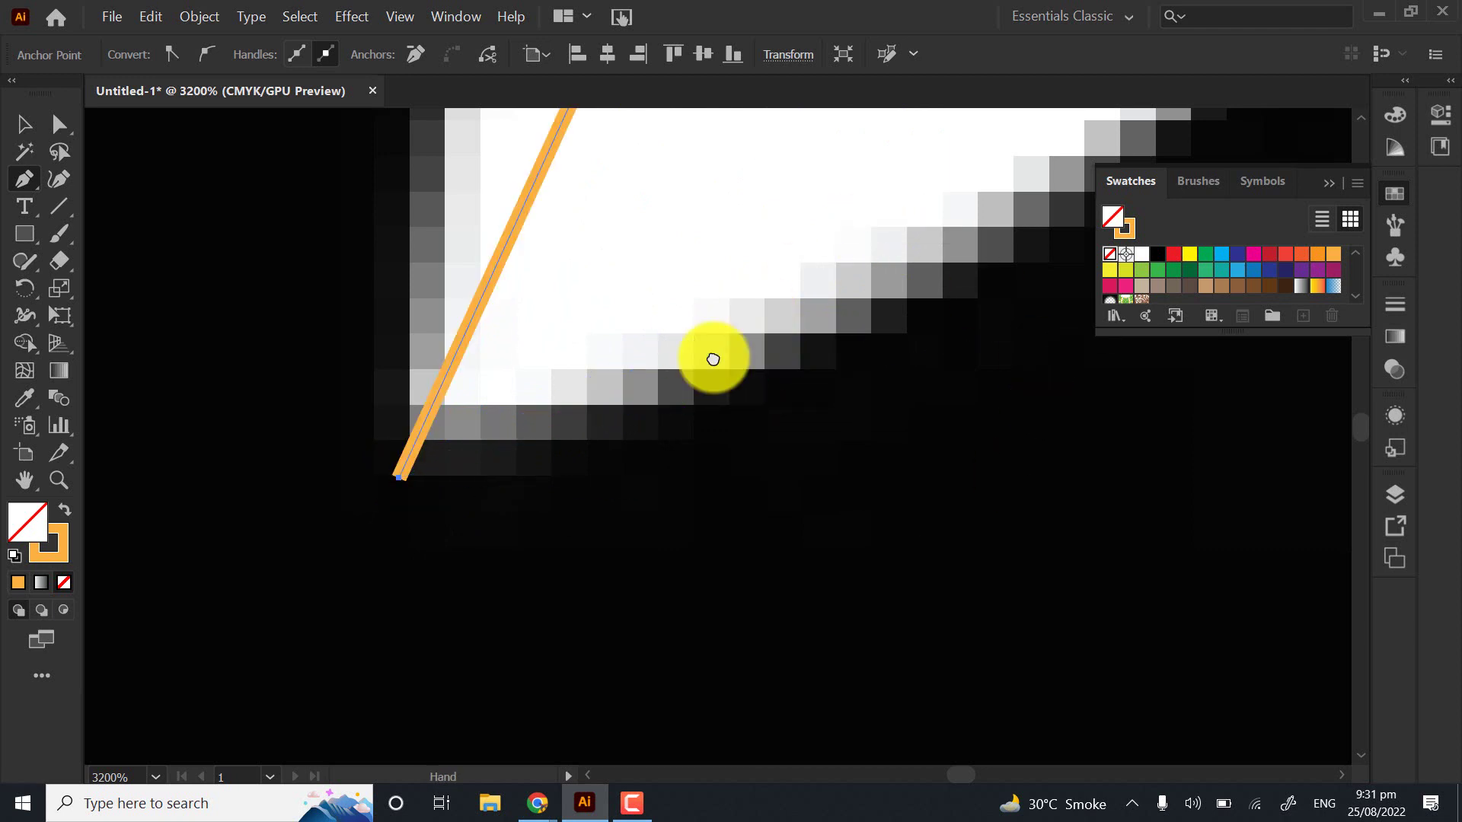
Bend the straight segment along the fork's left edge with the Anchor Point tool
scroll(517, 346, "down", 3)
scroll(532, 346, "down", 3)
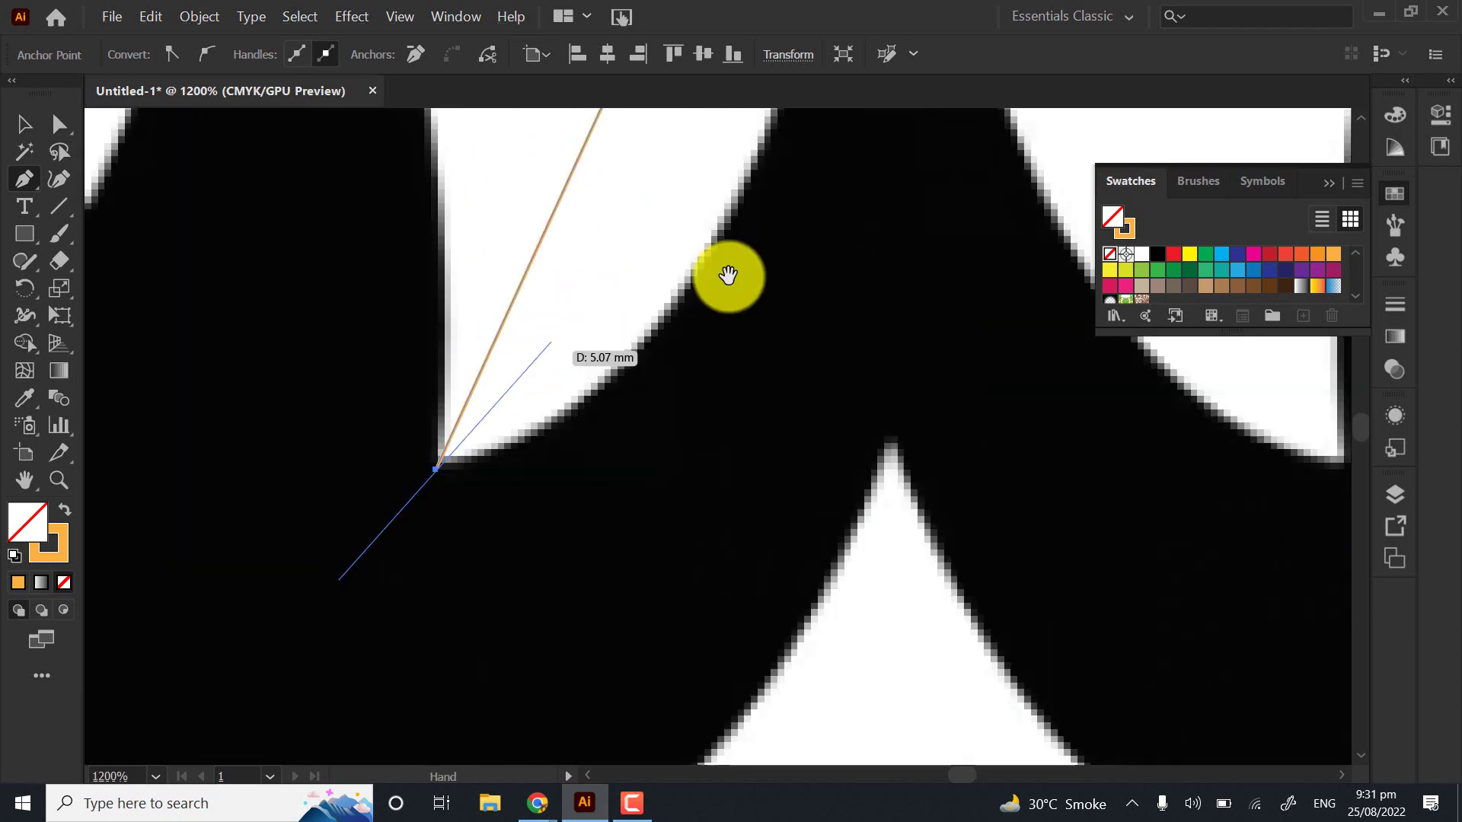
left_click_drag(725, 278, 608, 421)
scroll(647, 297, "down", 2)
left_click_drag(647, 296, 499, 421)
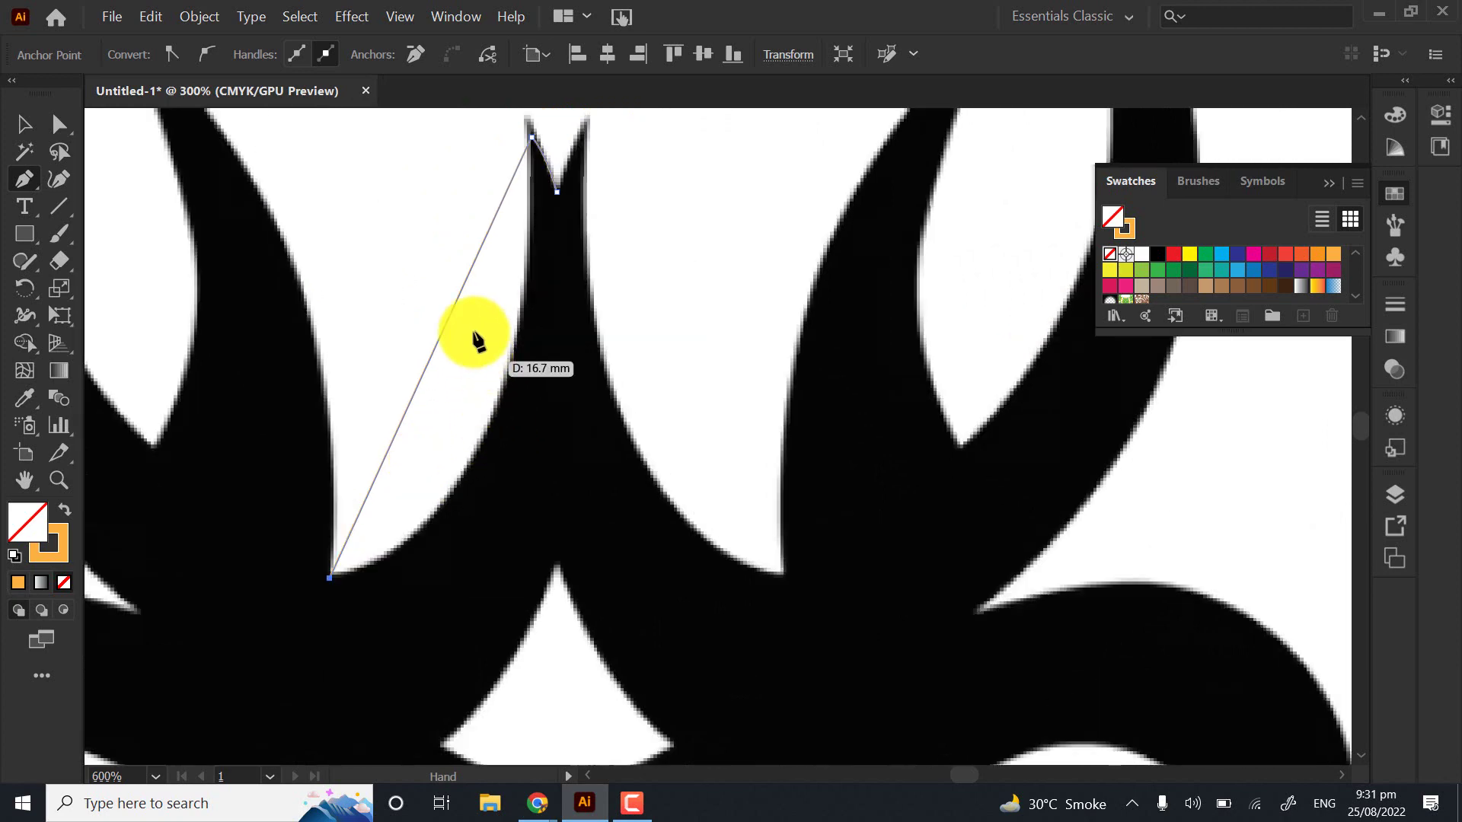
left_click(32, 182)
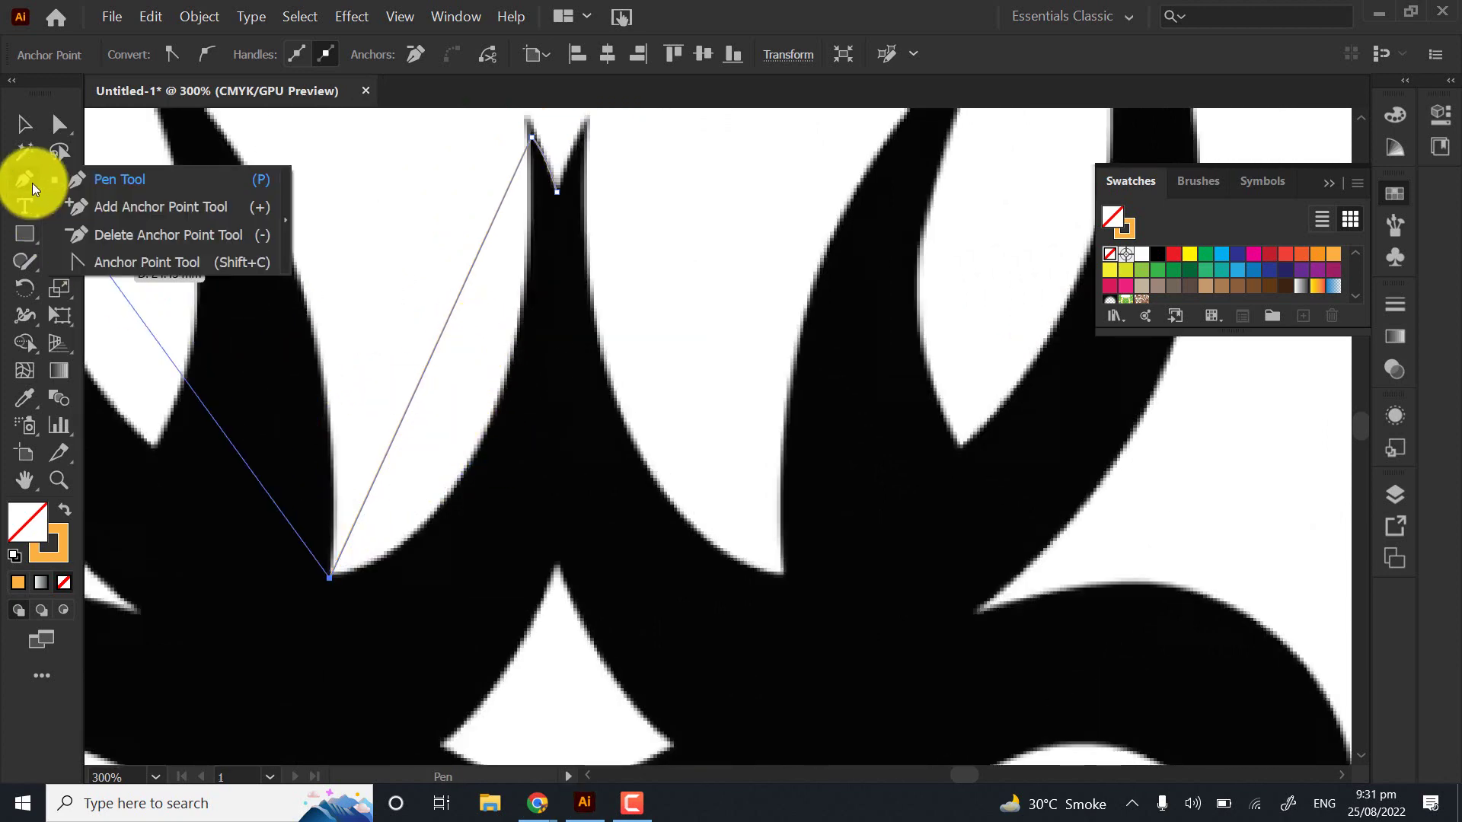
left_click(140, 264)
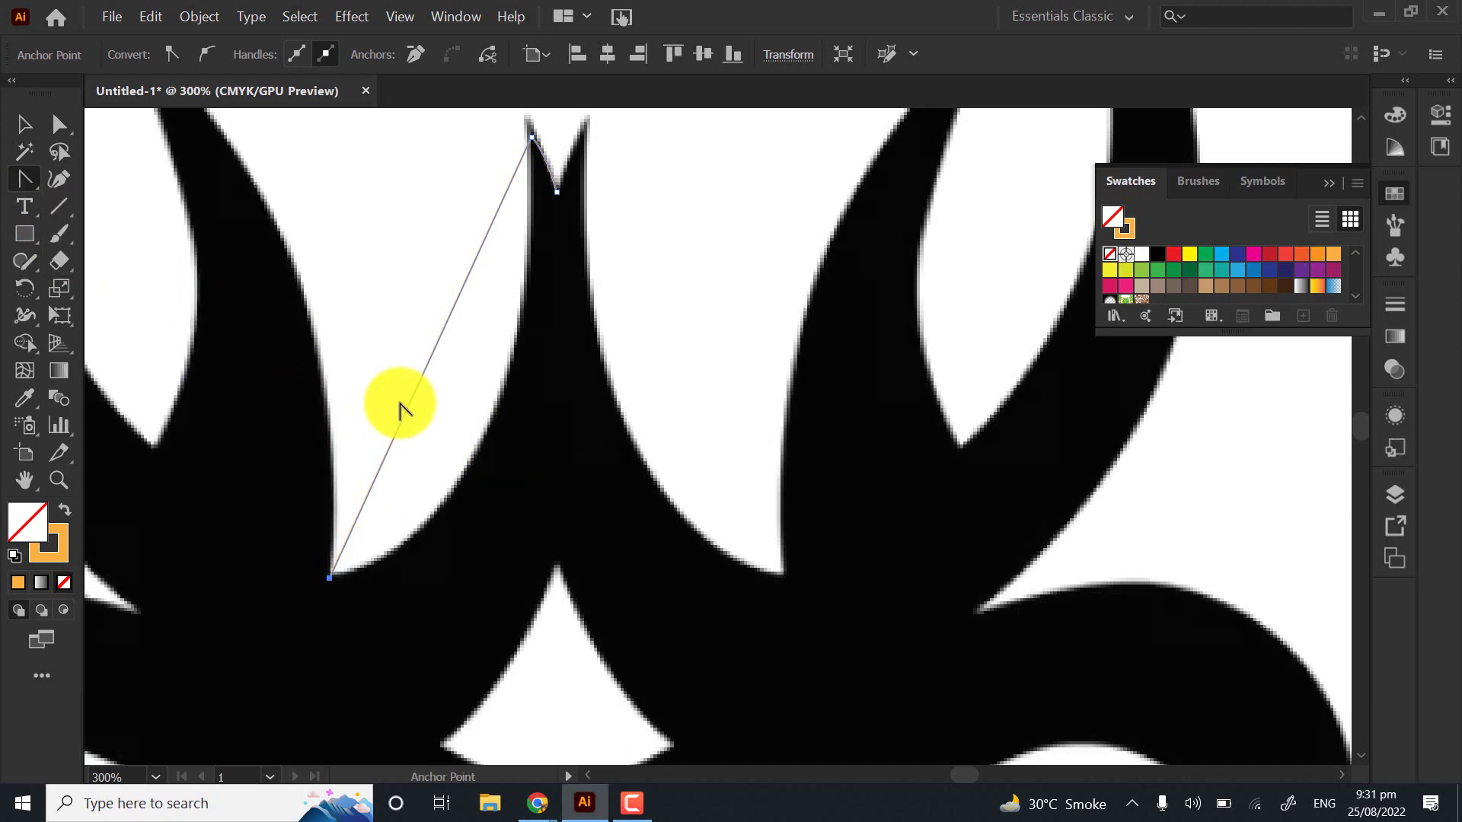
left_click_drag(404, 402, 473, 449)
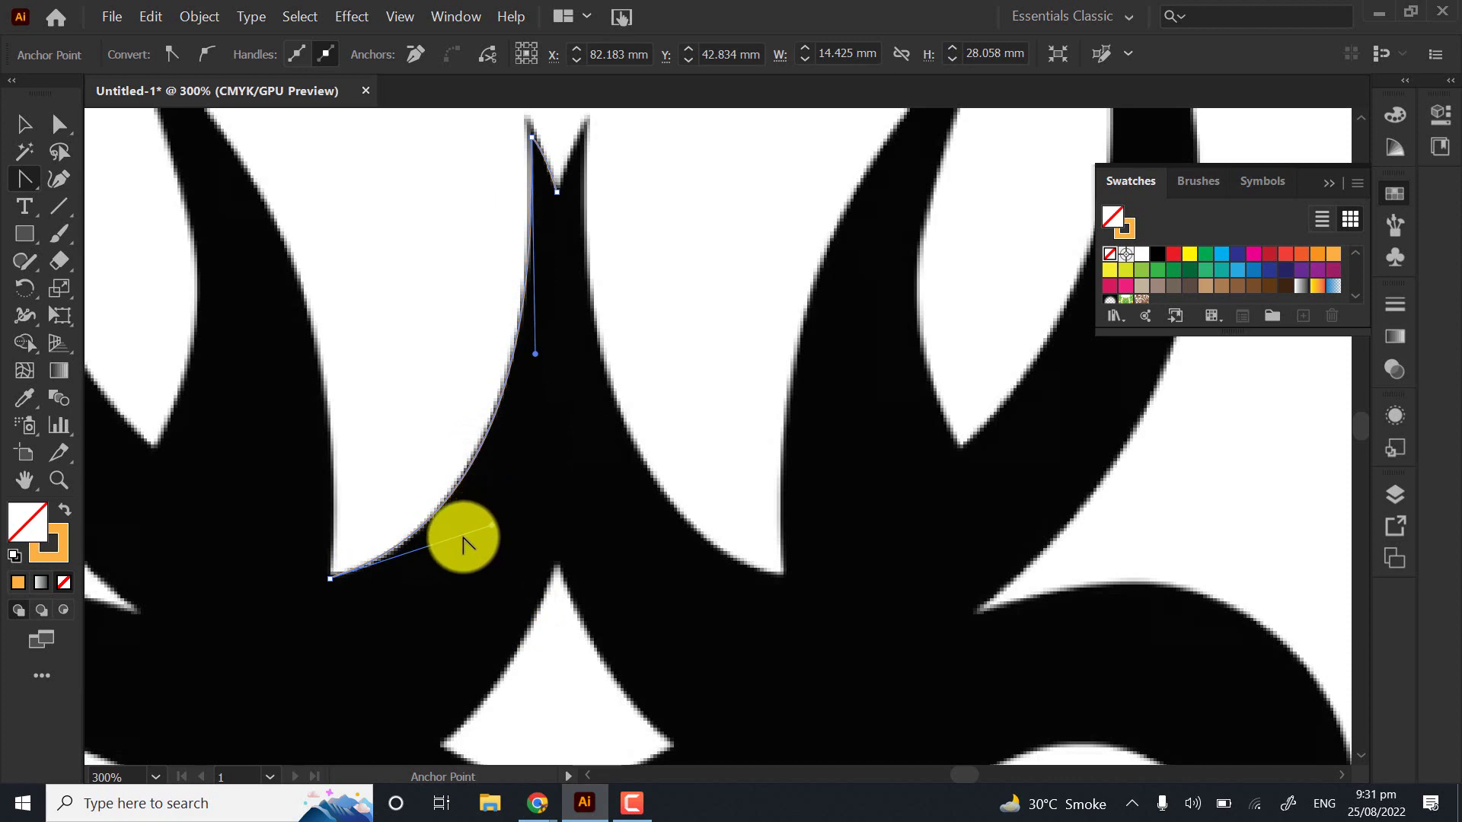
Adjust both handles of the bent segment so the curve follows the fork's left edge closely
scroll(461, 539, "up", 1)
left_click_drag(478, 521, 592, 627)
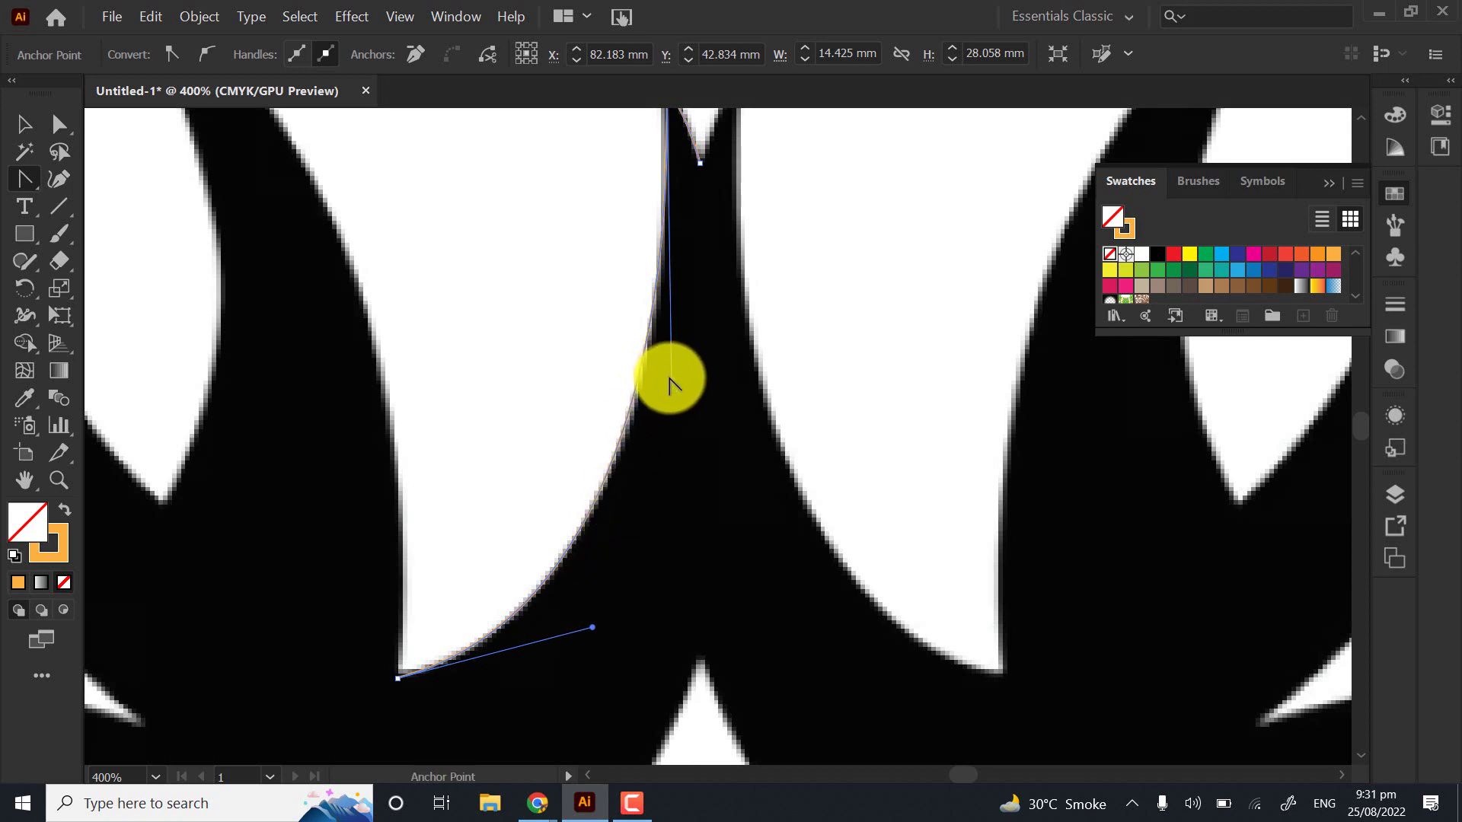
left_click_drag(675, 377, 681, 383)
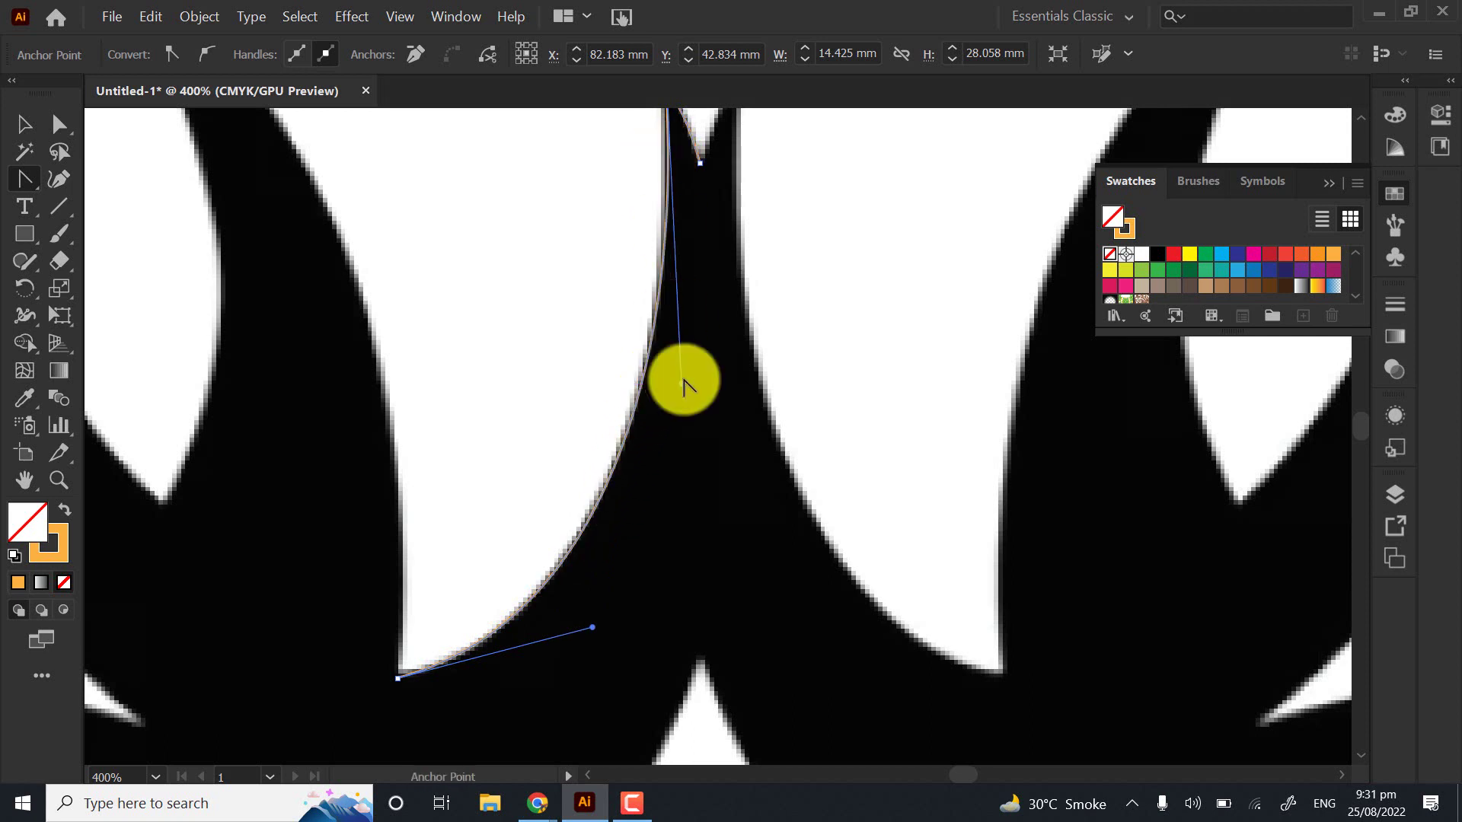
scroll(596, 625, "down", 1)
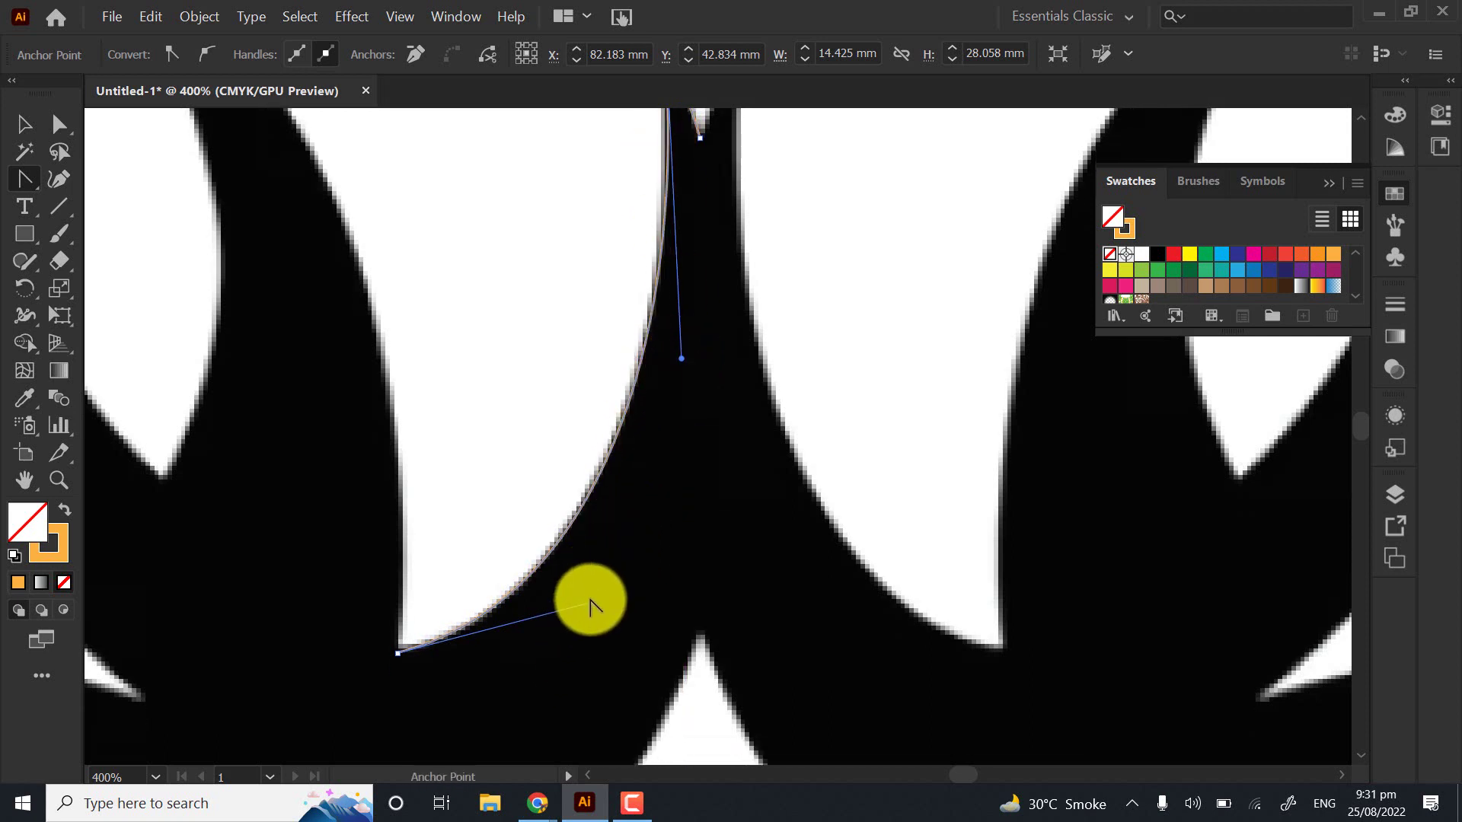
left_click_drag(595, 592, 601, 590)
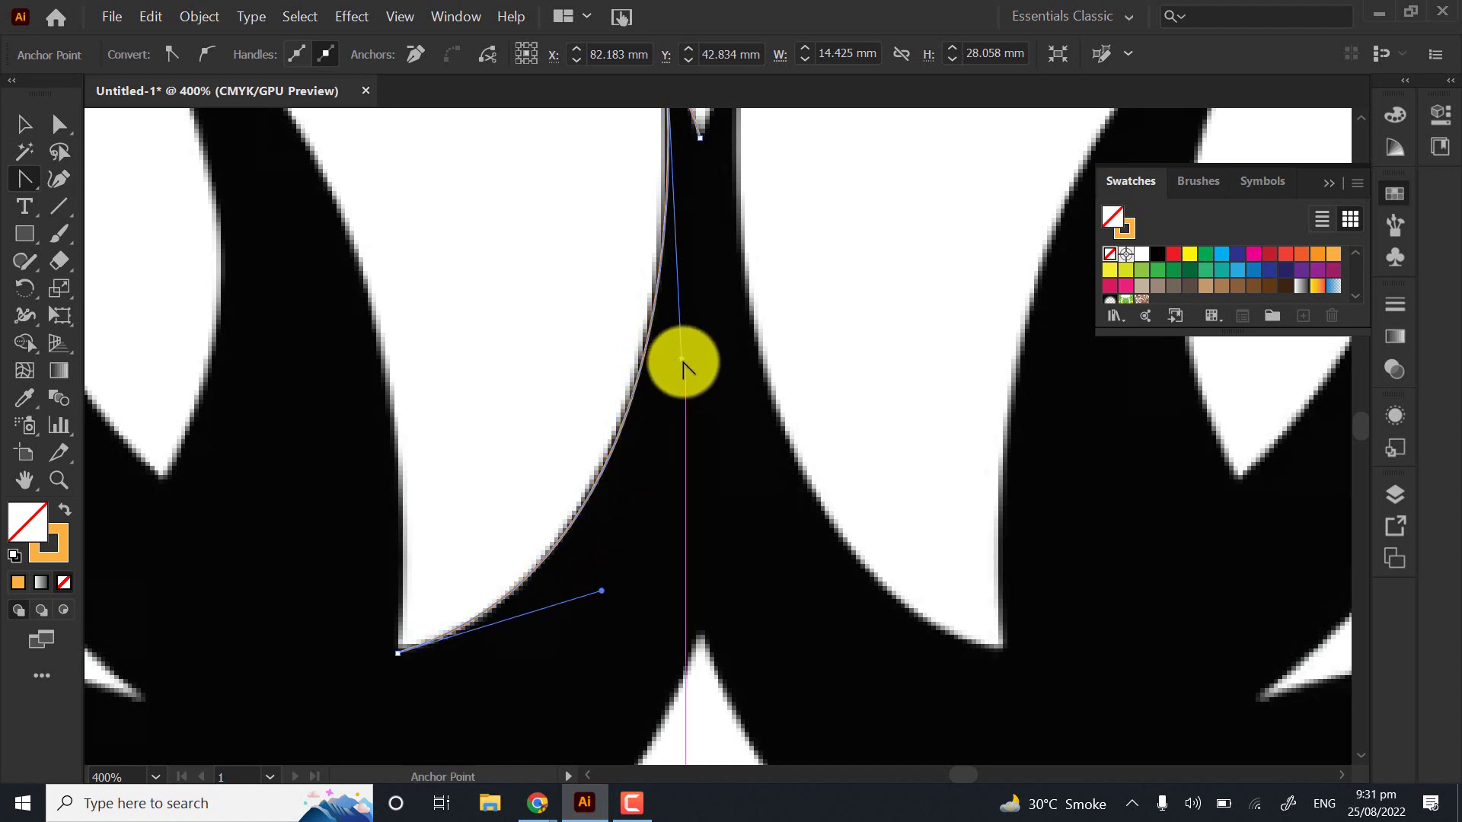
left_click_drag(682, 362, 678, 359)
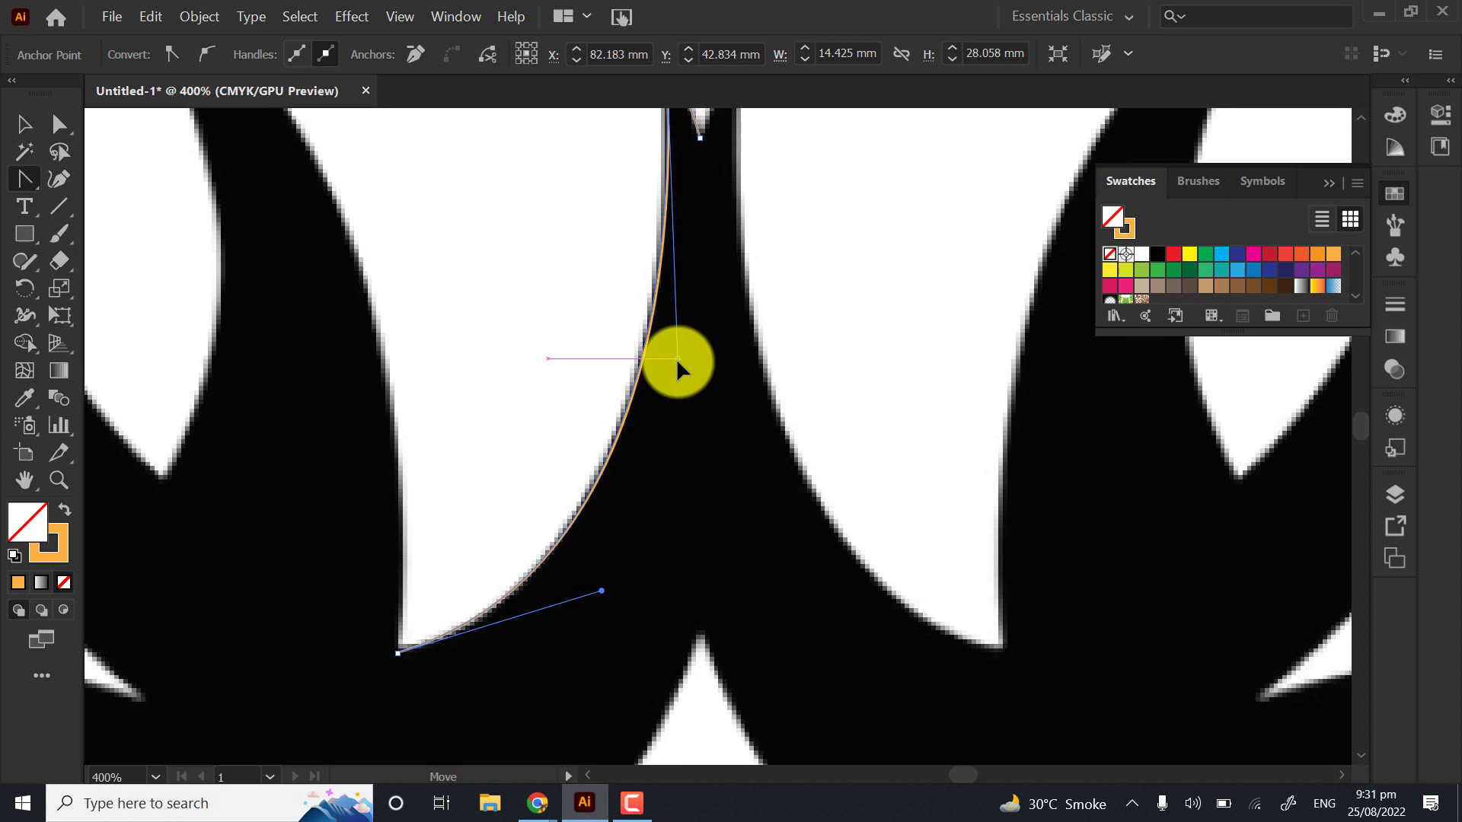
Deselect the path and examine how the traced curve fits the central fork's left edge
left_click(21, 129)
left_click(677, 460)
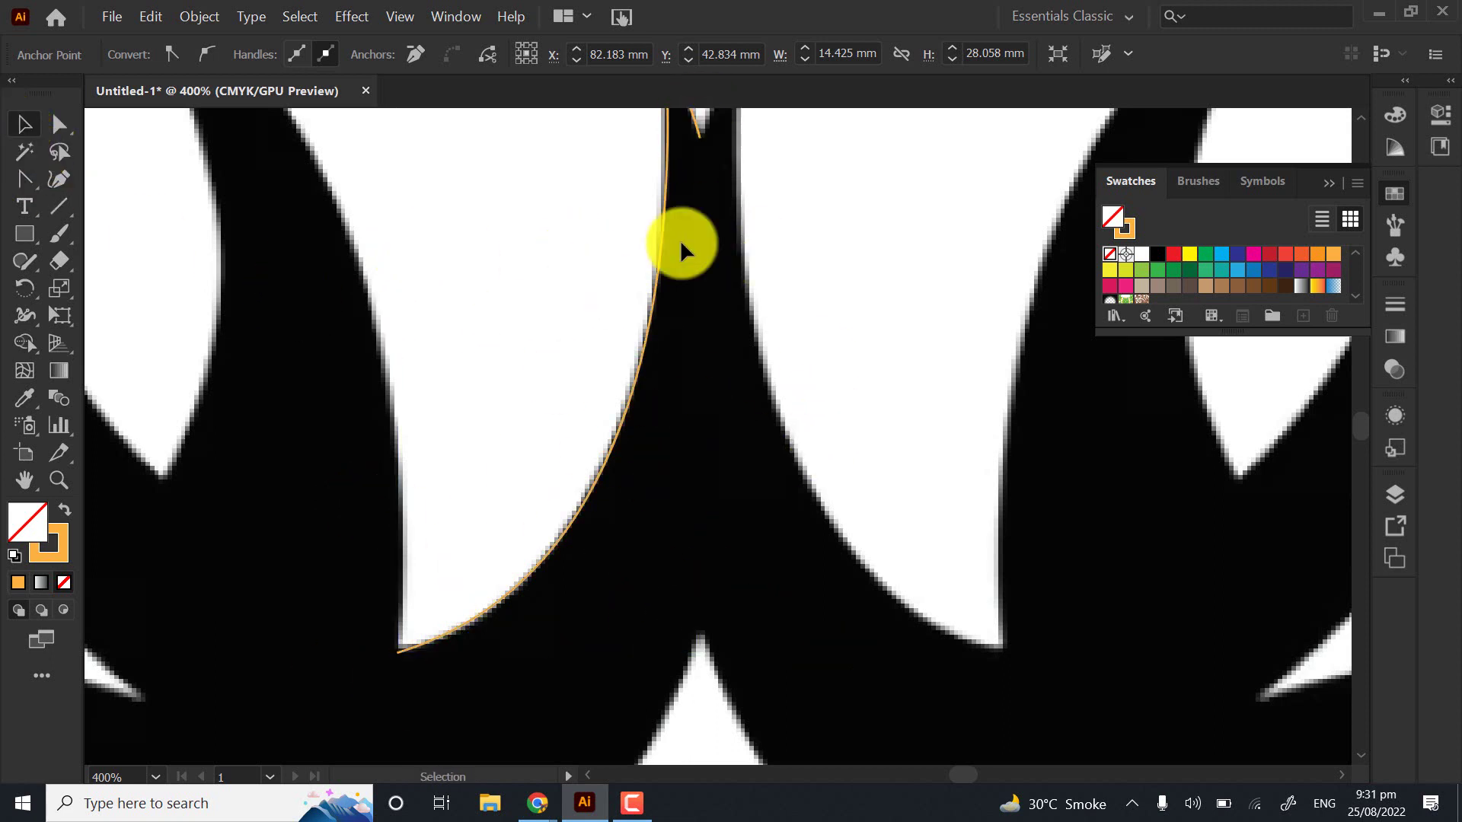
scroll(560, 616, "left", 3)
scroll(559, 616, "up", 1)
scroll(562, 609, "down", 2)
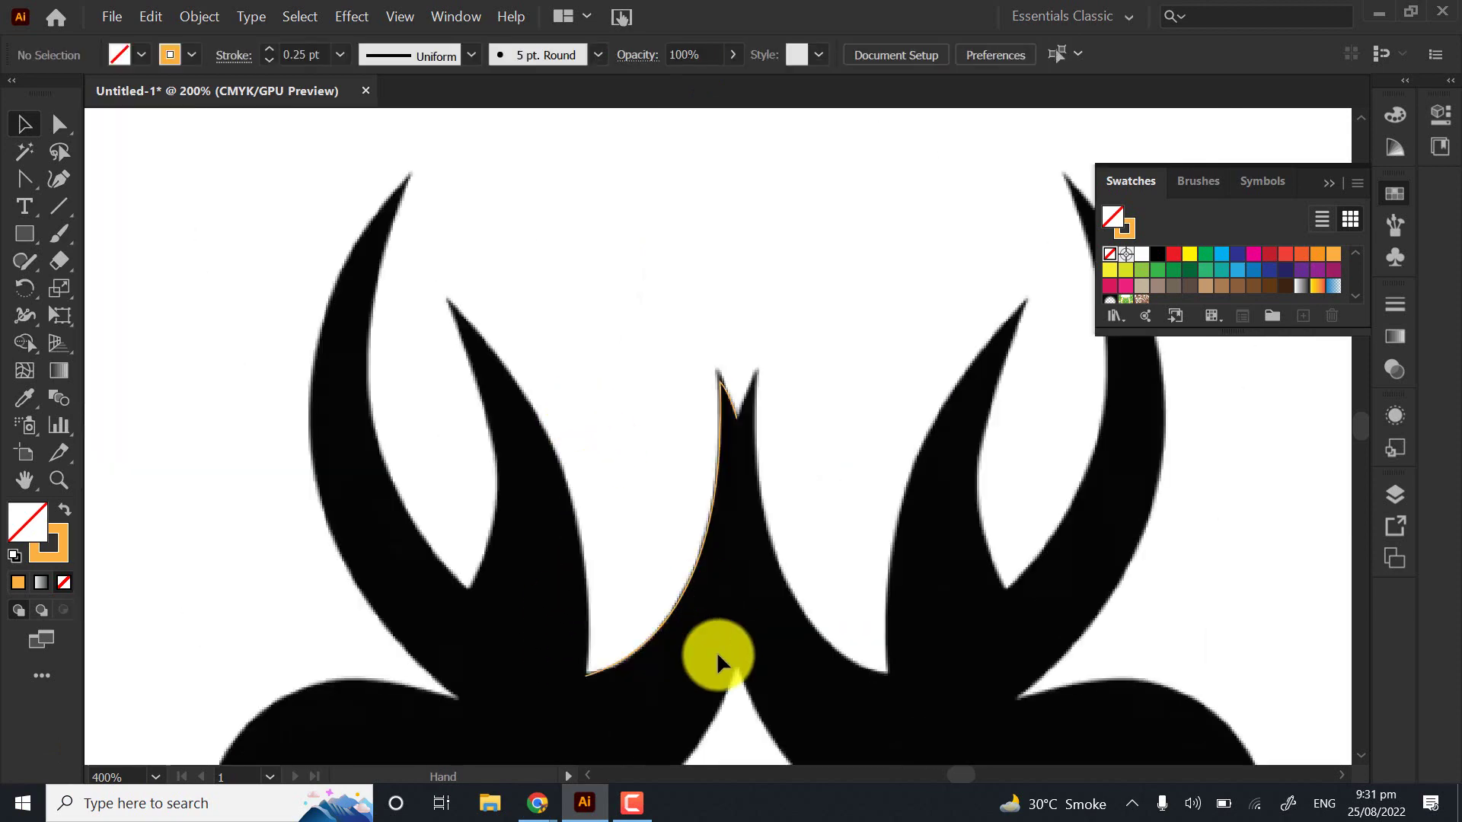
scroll(647, 571, "down", 2)
scroll(581, 487, "up", 1)
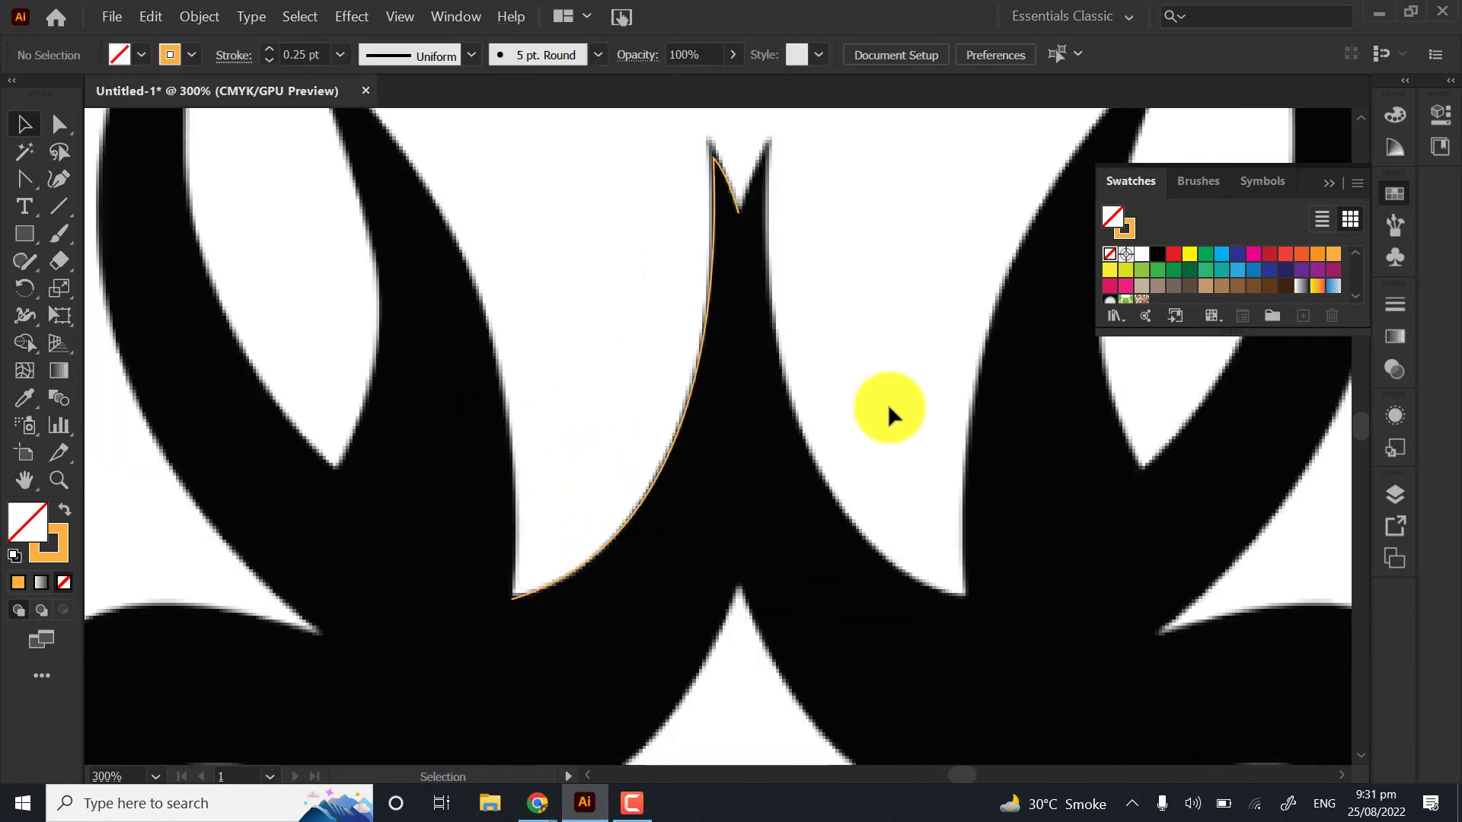
Activate the Pen tool and undo the bending of the segment beside the central fork
left_click(25, 181)
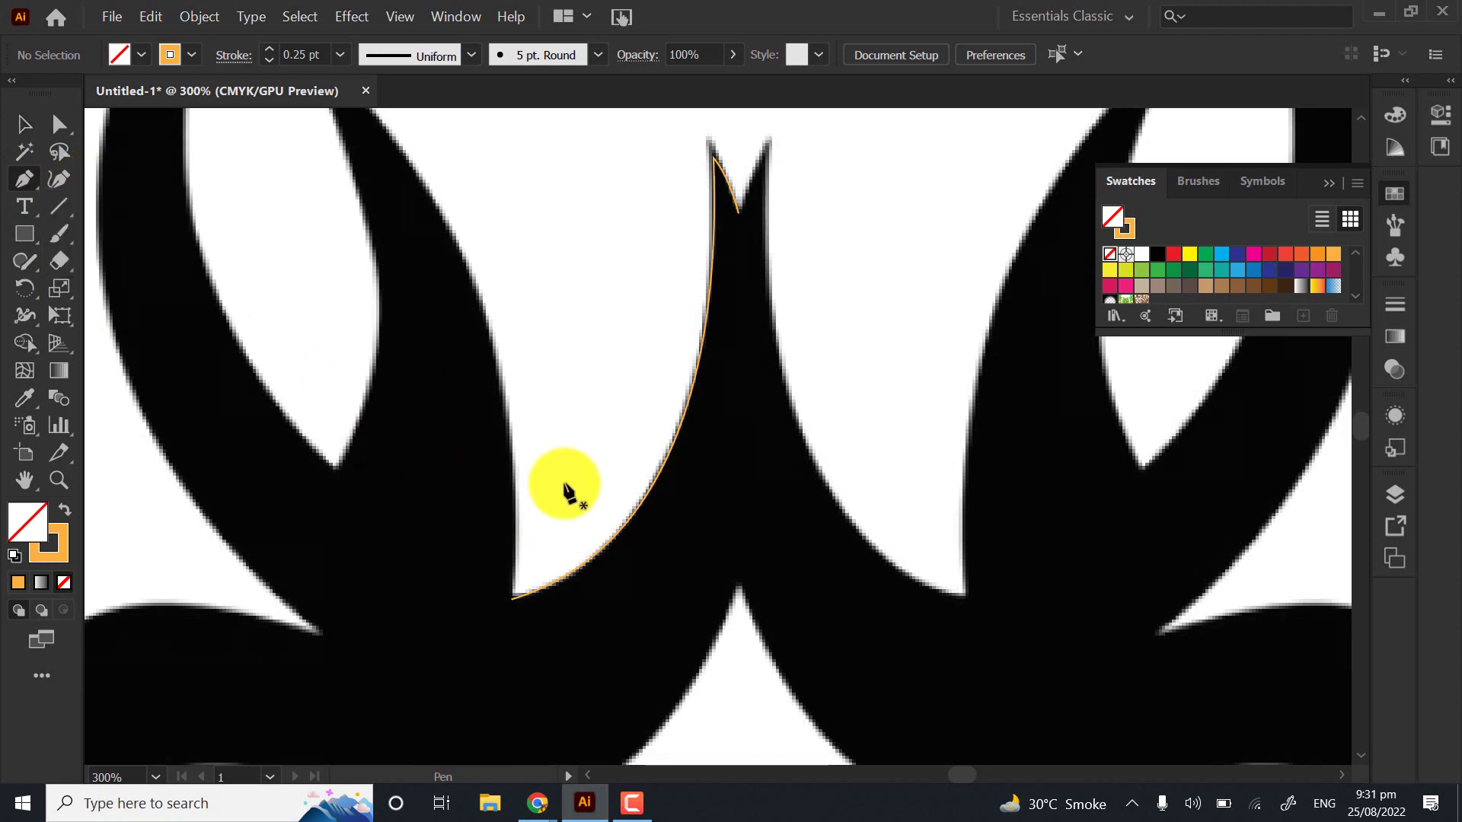
left_click(643, 481, "ctrl")
key("ctrl+z")
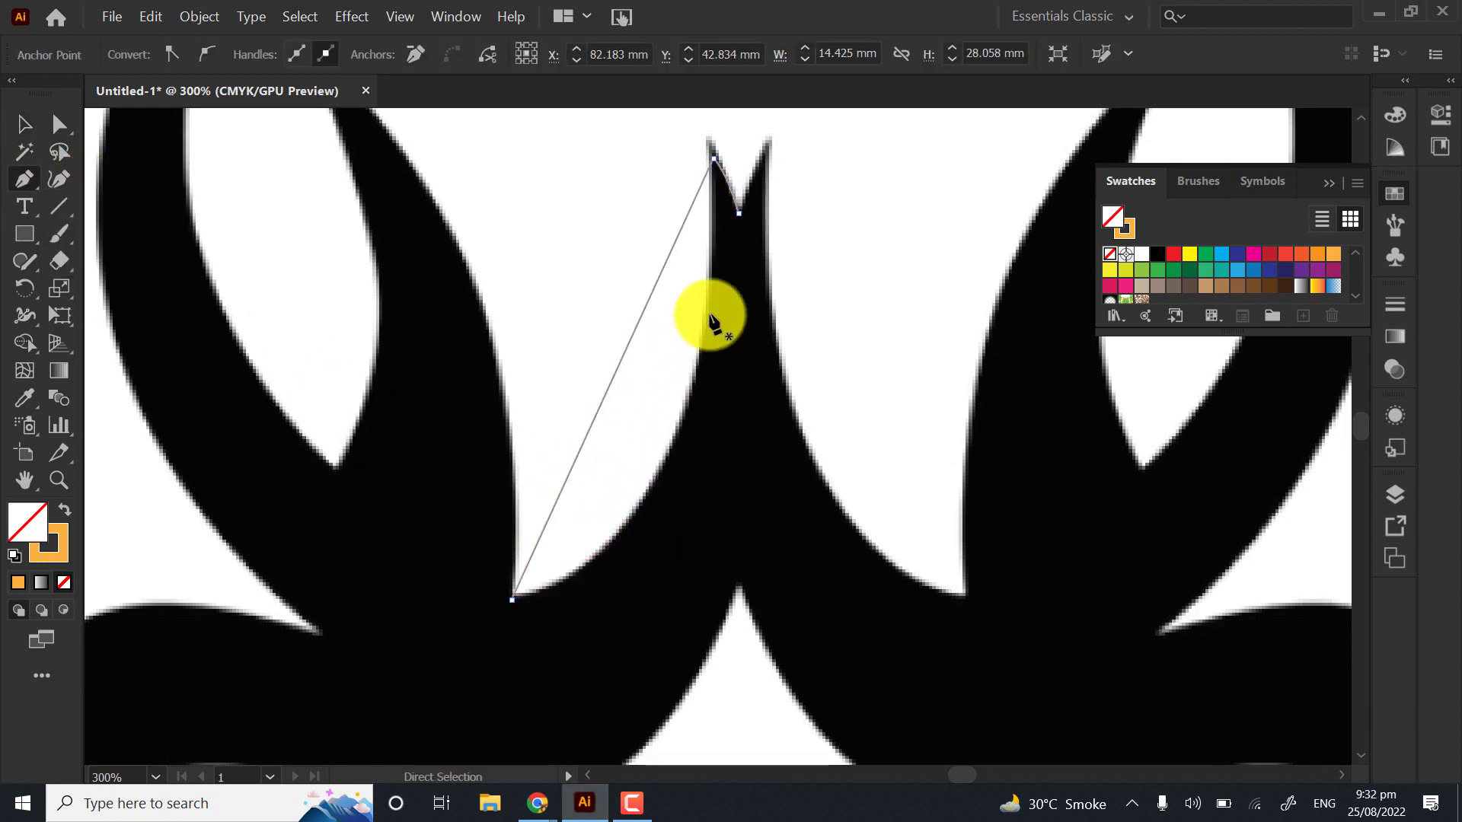
Continue the path with straight segments up to the inner left horn's tip and down to the notch between the two left horns
left_click(510, 601)
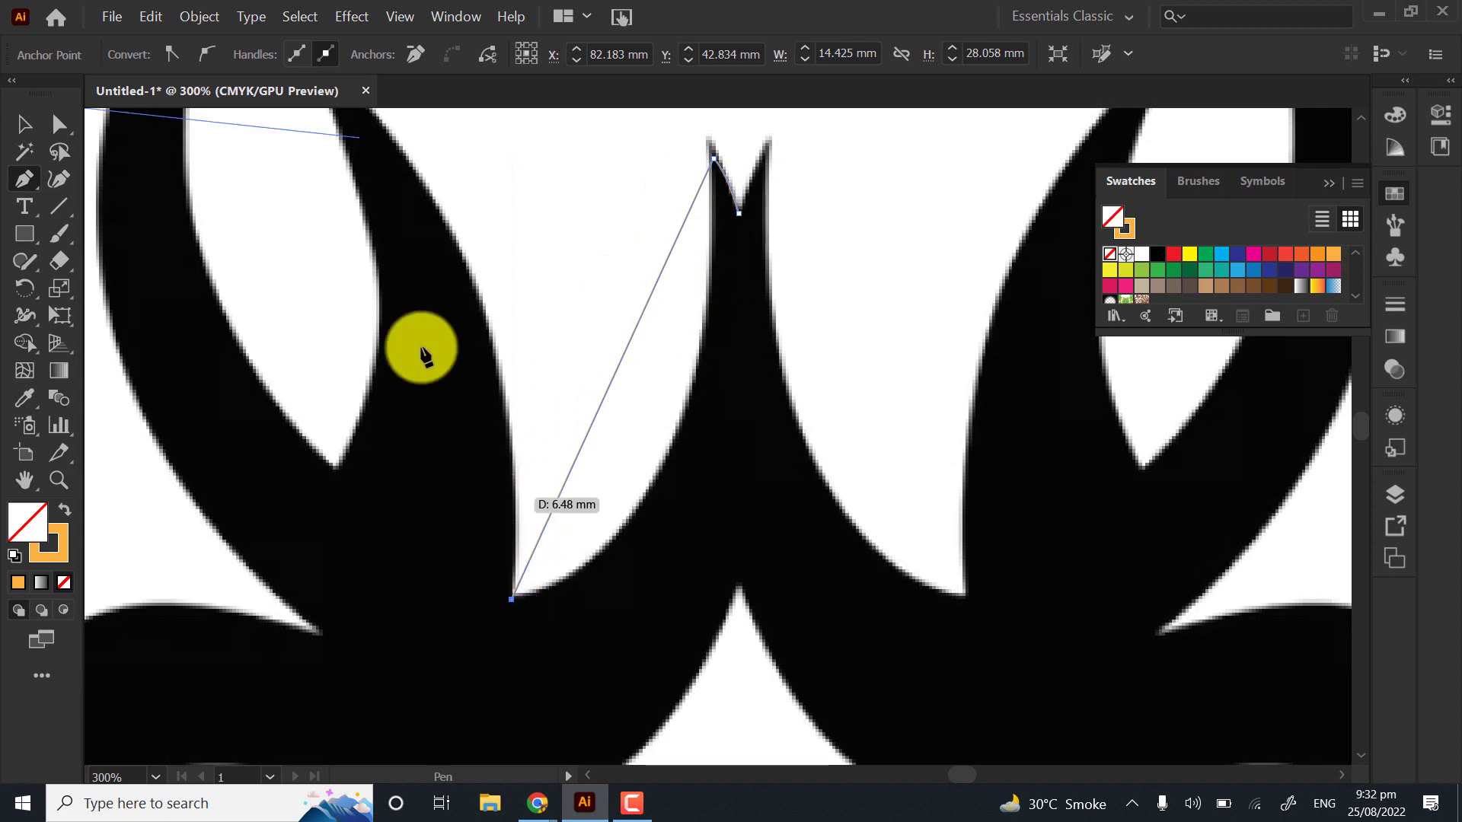
scroll(424, 335, "up", 2)
scroll(378, 245, "up", 3)
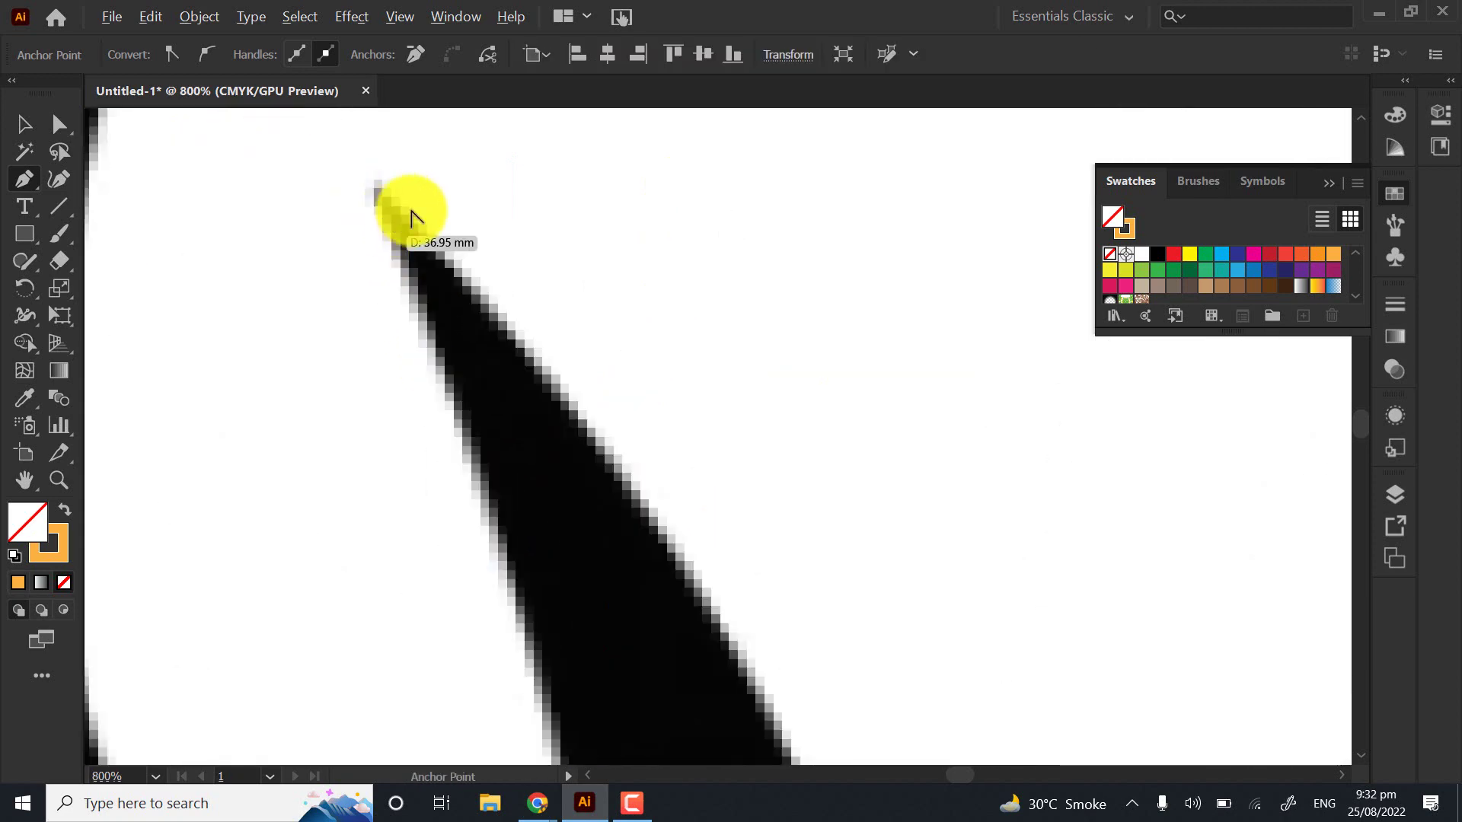
scroll(398, 254, "up", 3)
left_click(399, 257)
scroll(415, 226, "down", 6)
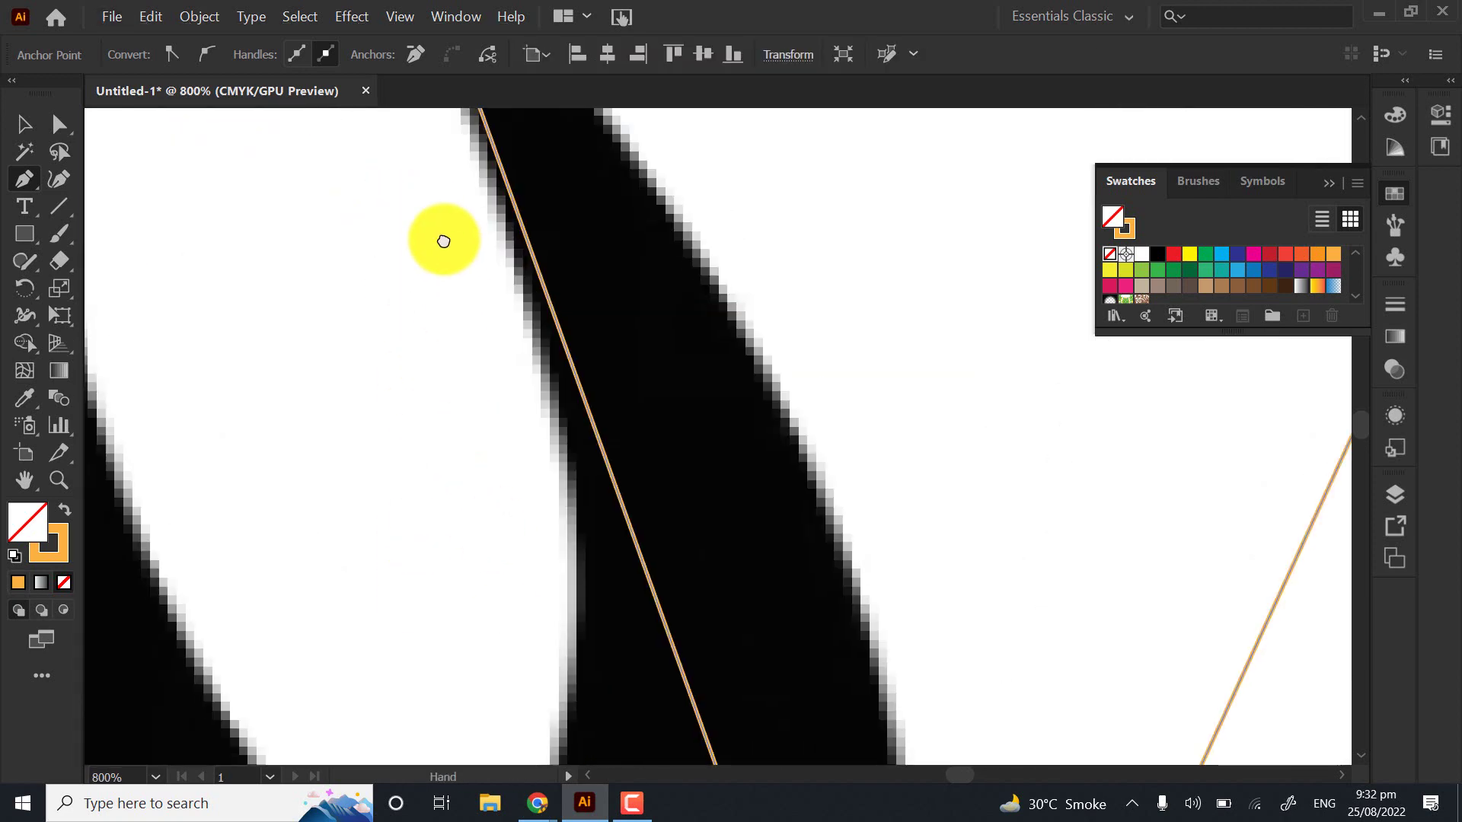
left_click(404, 567)
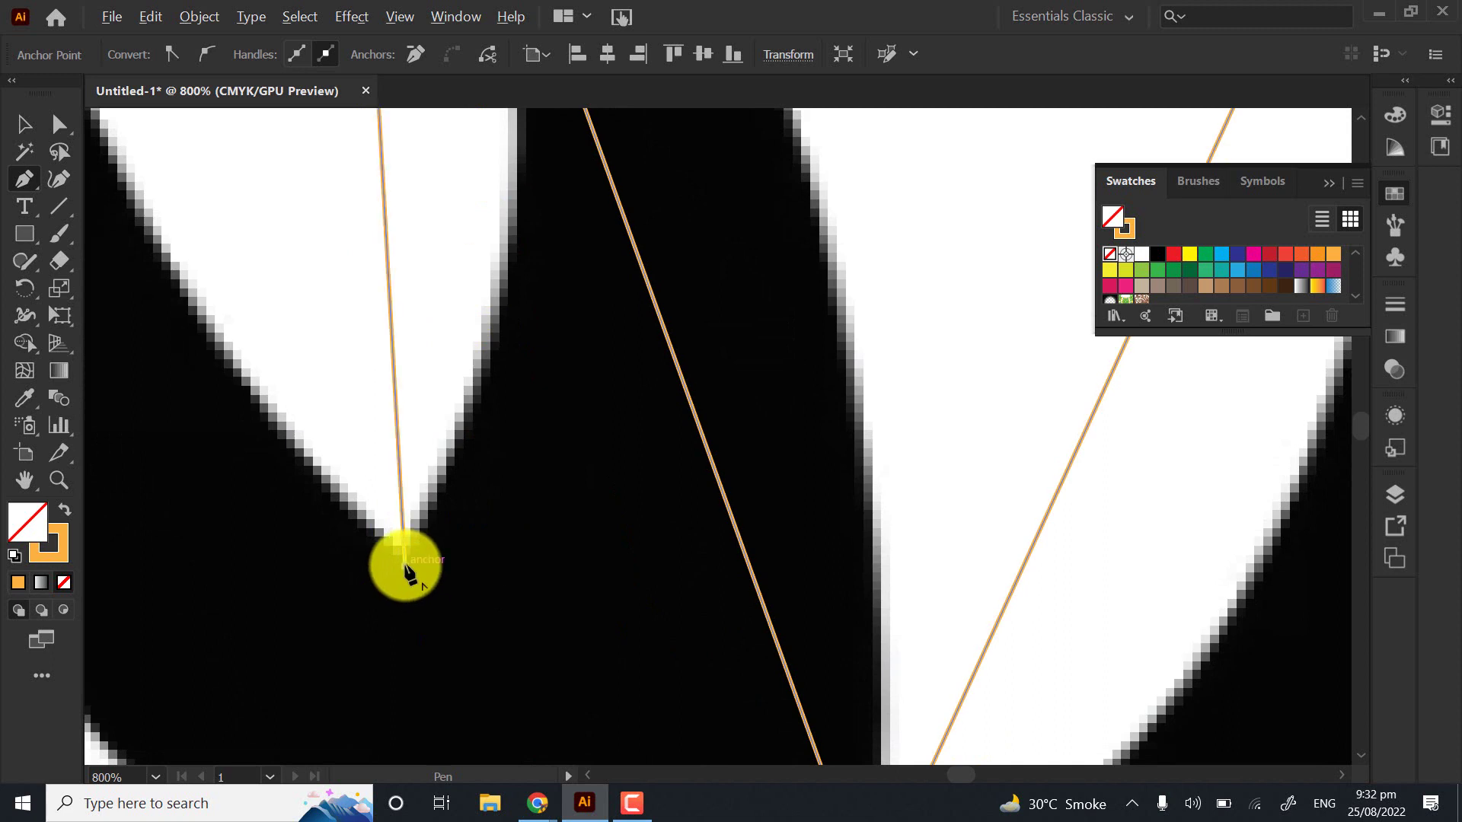
Add a straight Pen segment from the notch between the left horns up to the outer left horn's tip
scroll(467, 783, "up", 5)
scroll(232, 339, "down", 2)
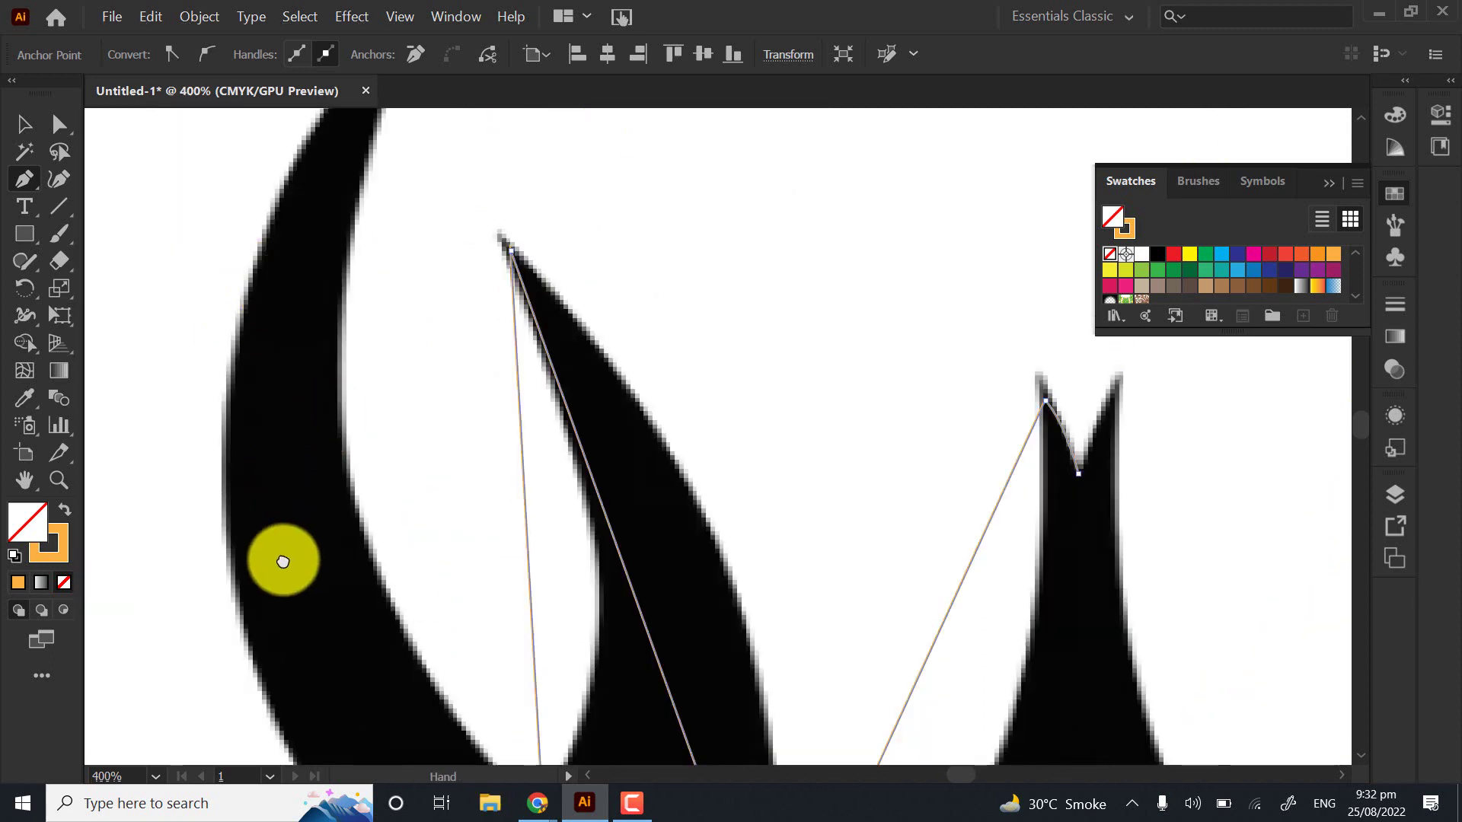
scroll(343, 320, "up", 3)
scroll(434, 281, "up", 3)
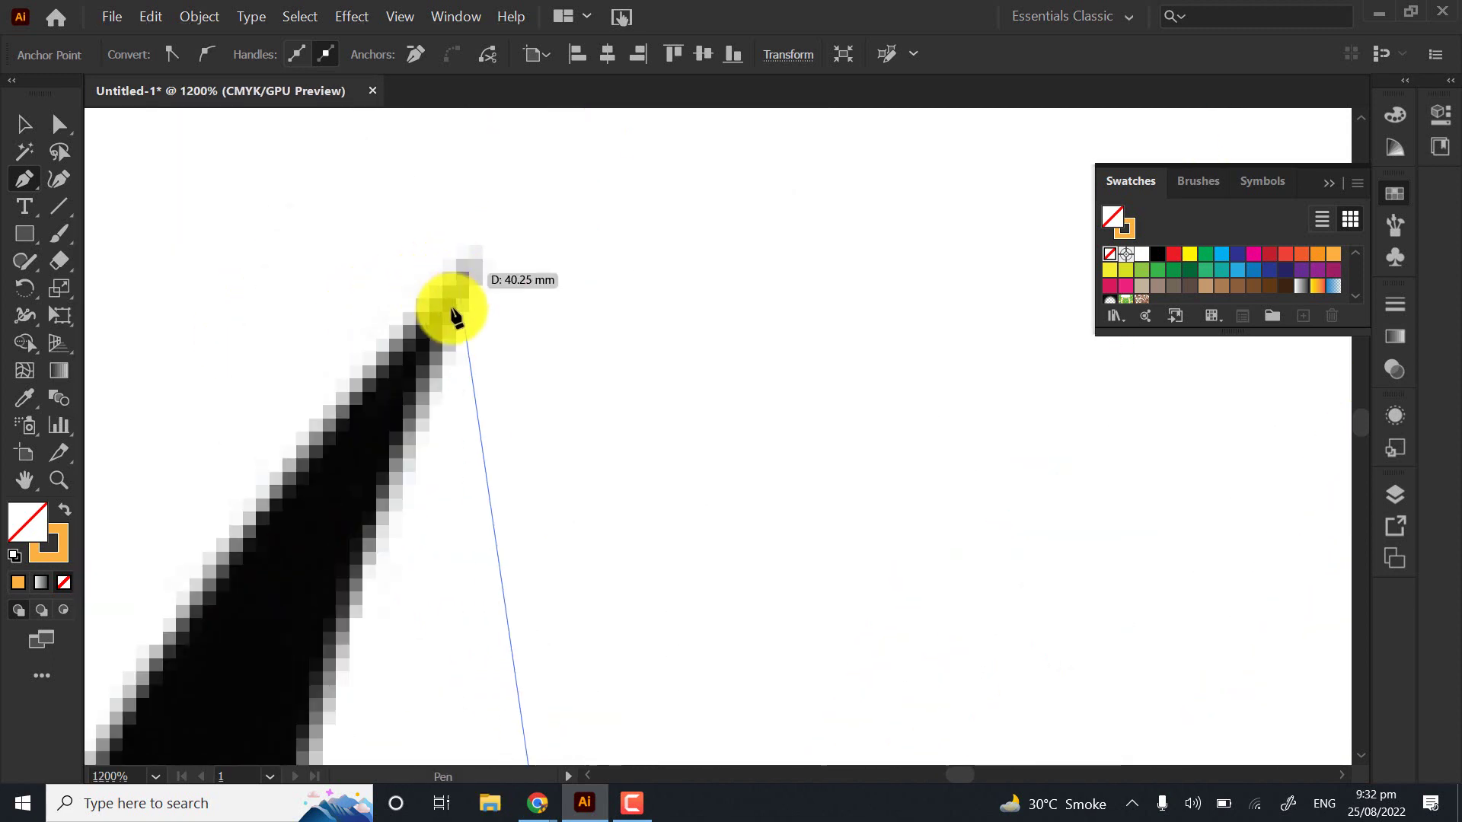
scroll(438, 332, "down", 3)
left_click(429, 292)
Add a straight Pen segment from the outer left horn's tip down to the notch where the horn meets the lower curl
scroll(365, 434, "down", 5)
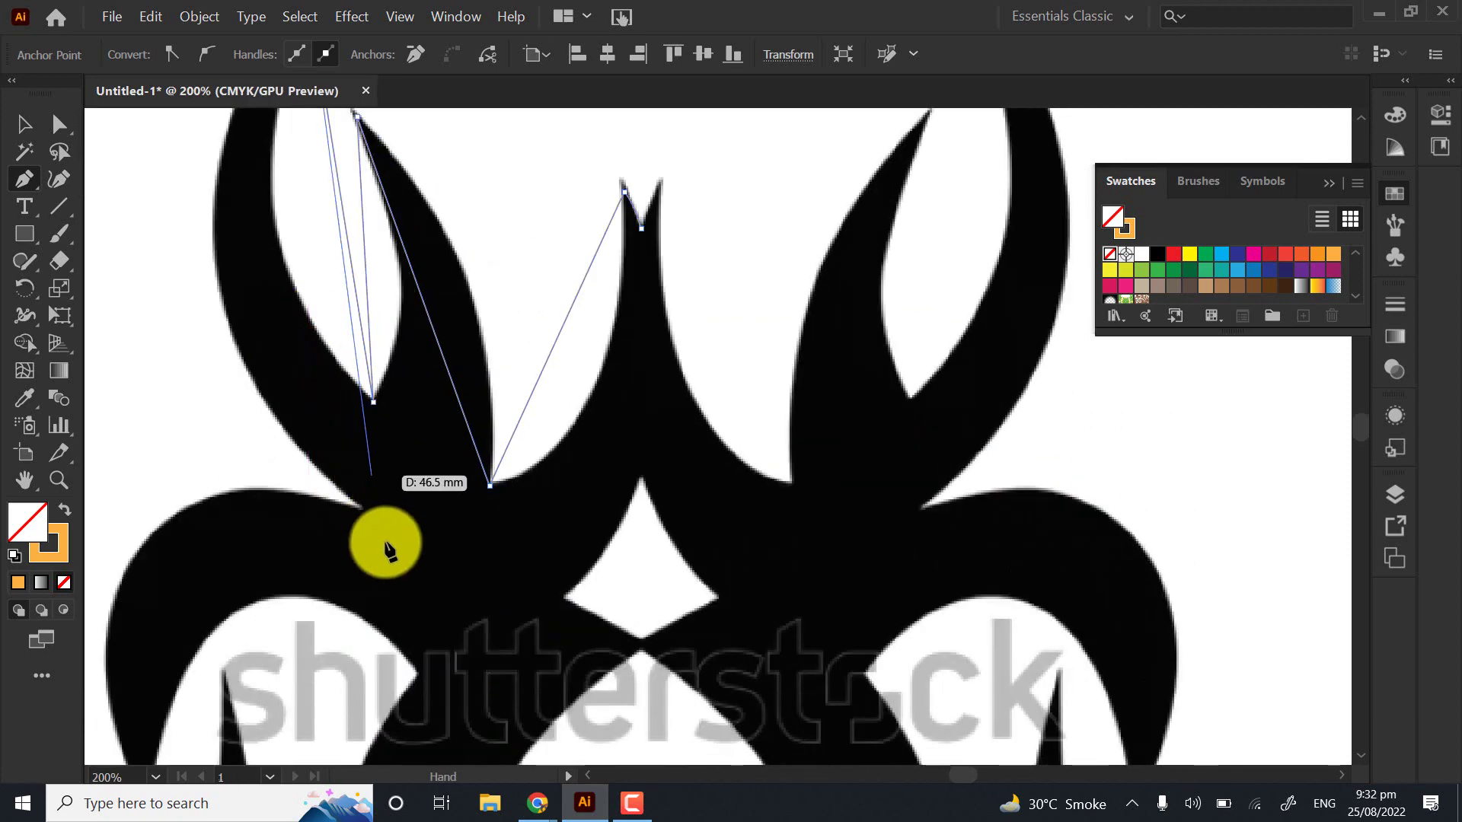
scroll(359, 496, "up", 5)
left_click(394, 531)
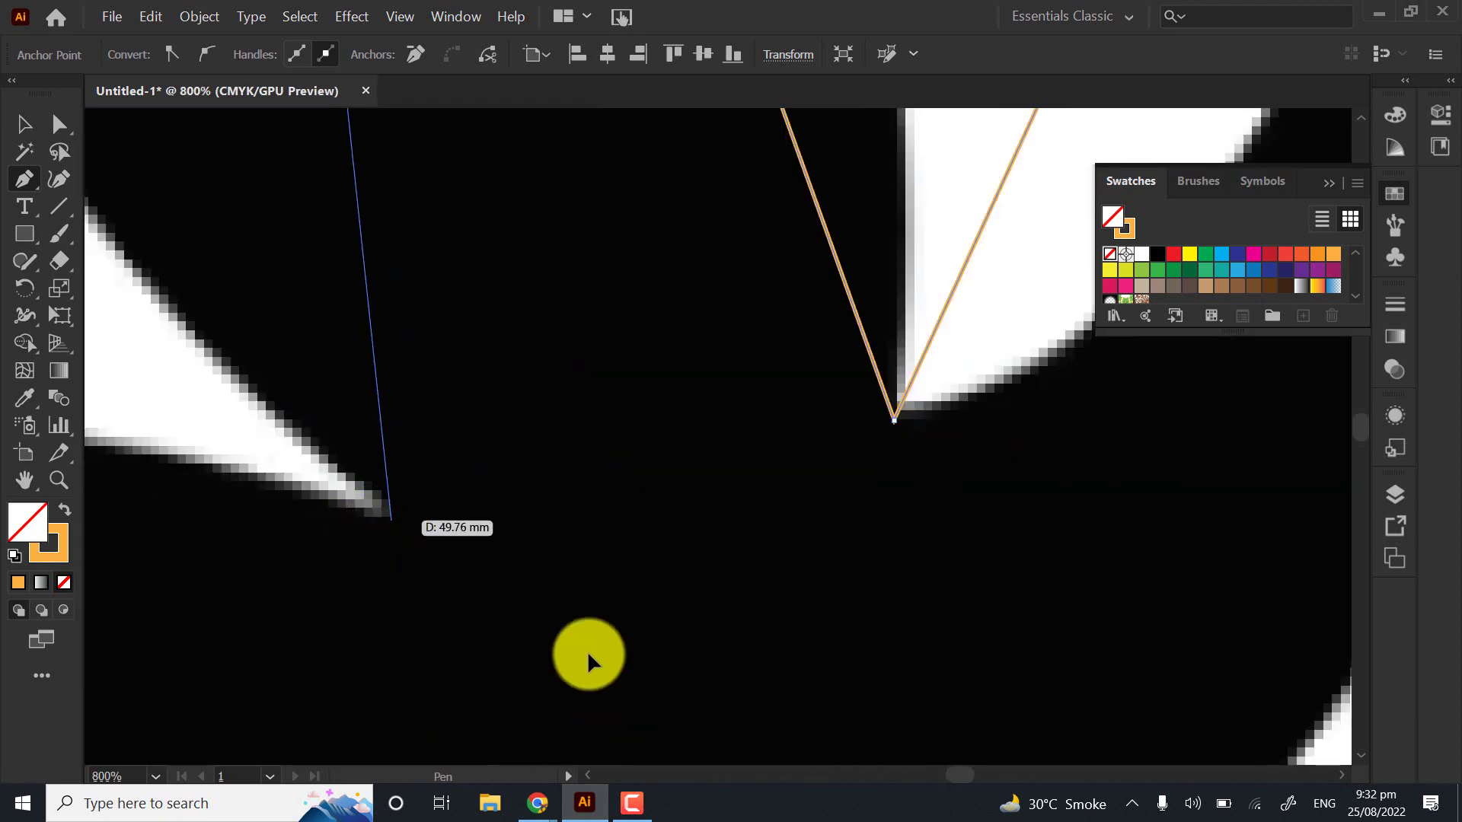
scroll(398, 463, "down", 5)
scroll(395, 485, "up", 2)
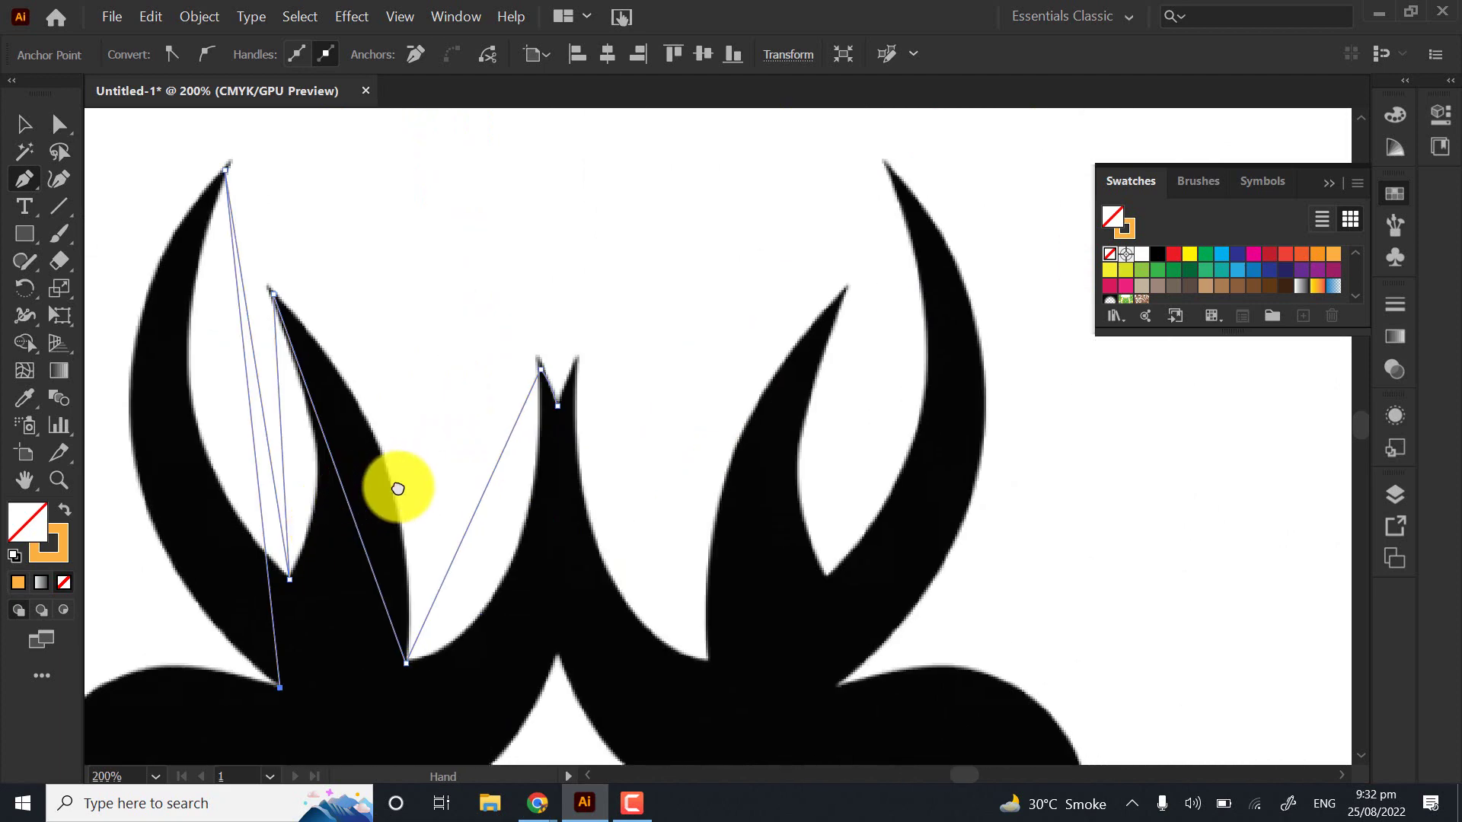
scroll(495, 561, "up", 2)
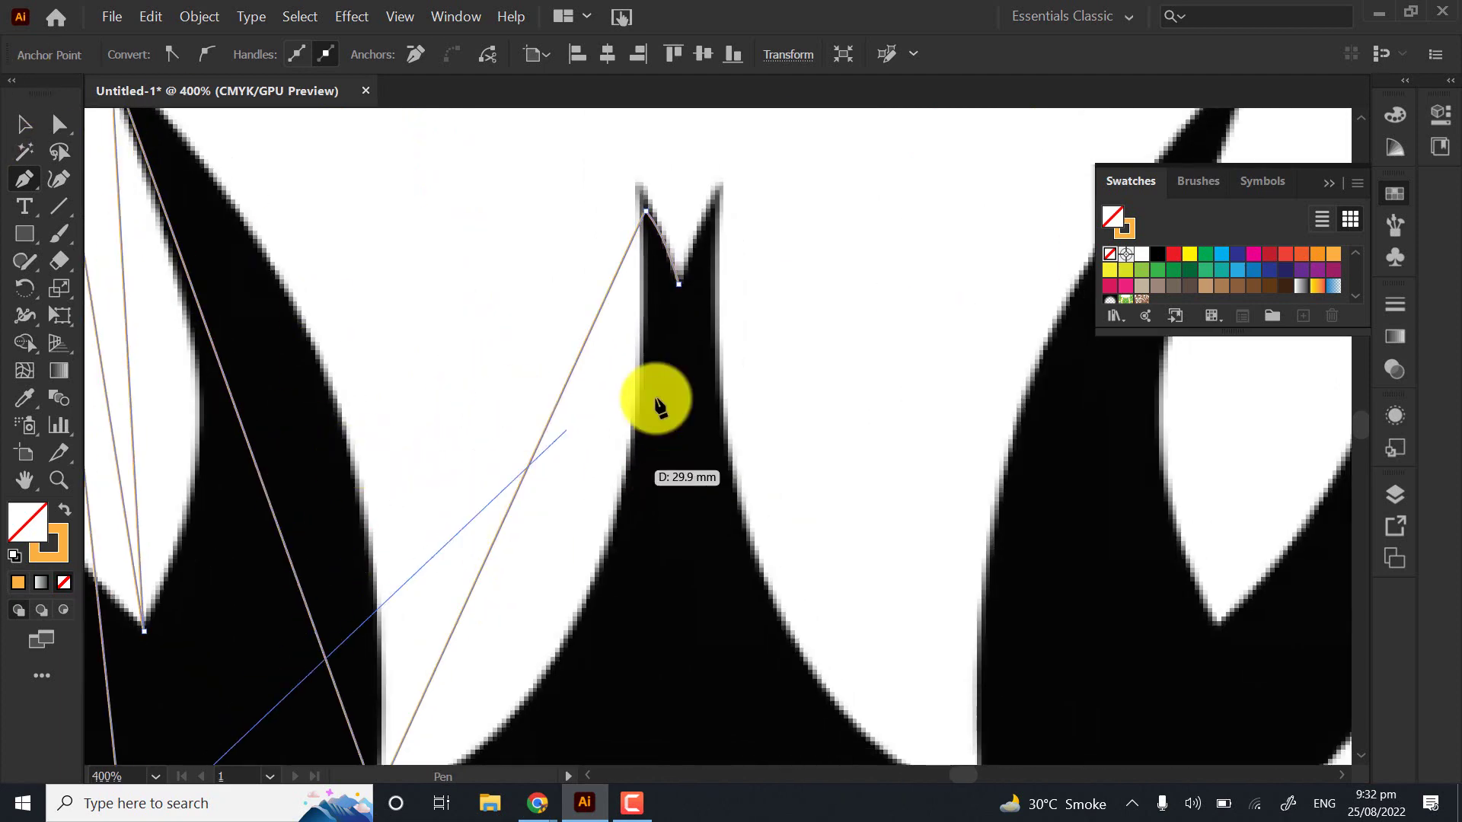
Activate the Anchor Point tool and apply it to the anchor at the inner left horn's tip
scroll(616, 525, "down", 2)
scroll(616, 526, "left", 2)
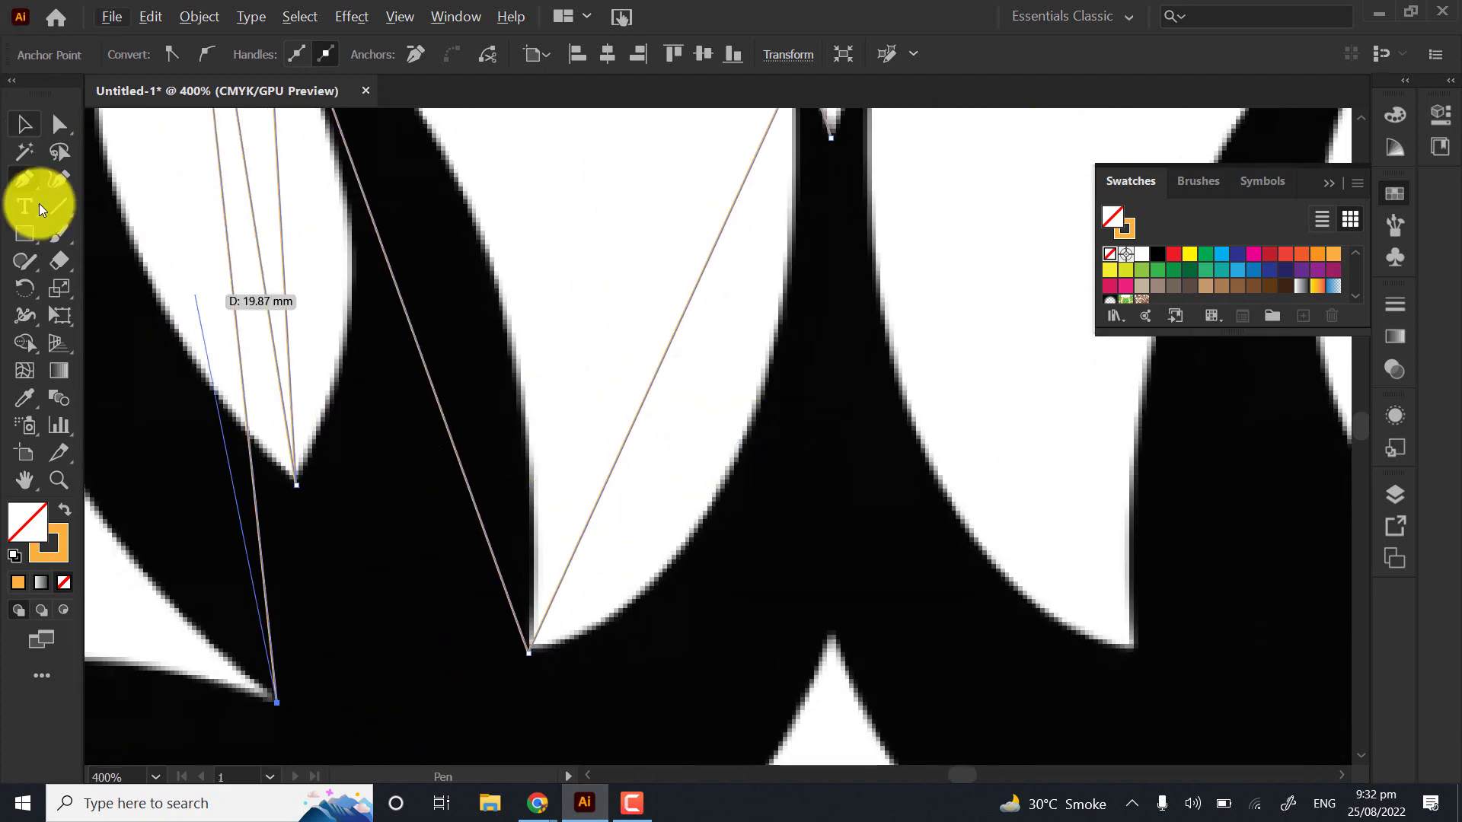
left_click_drag(33, 192, 109, 257)
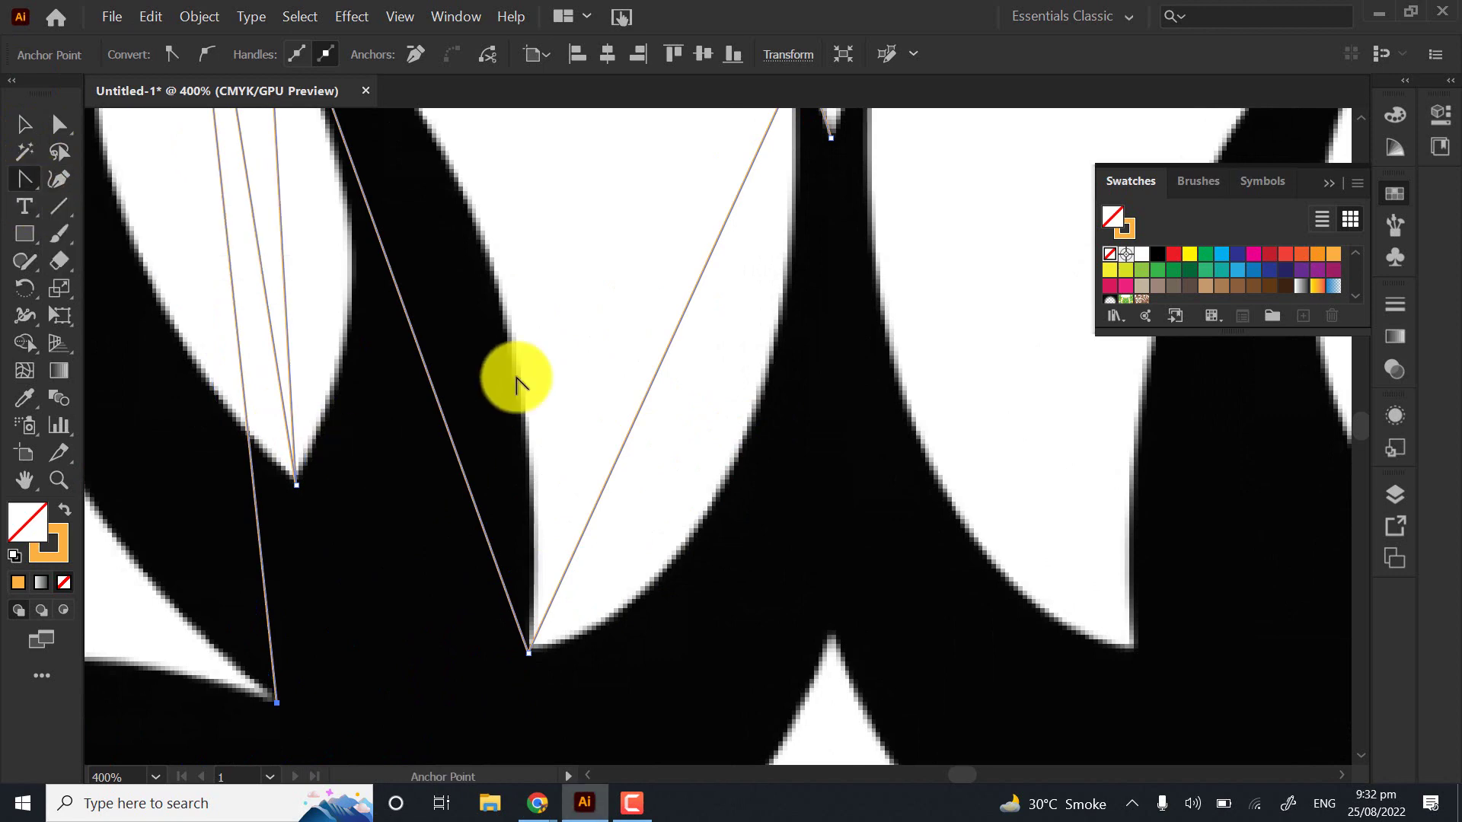
scroll(567, 401, "up", 1)
scroll(567, 401, "right", 1)
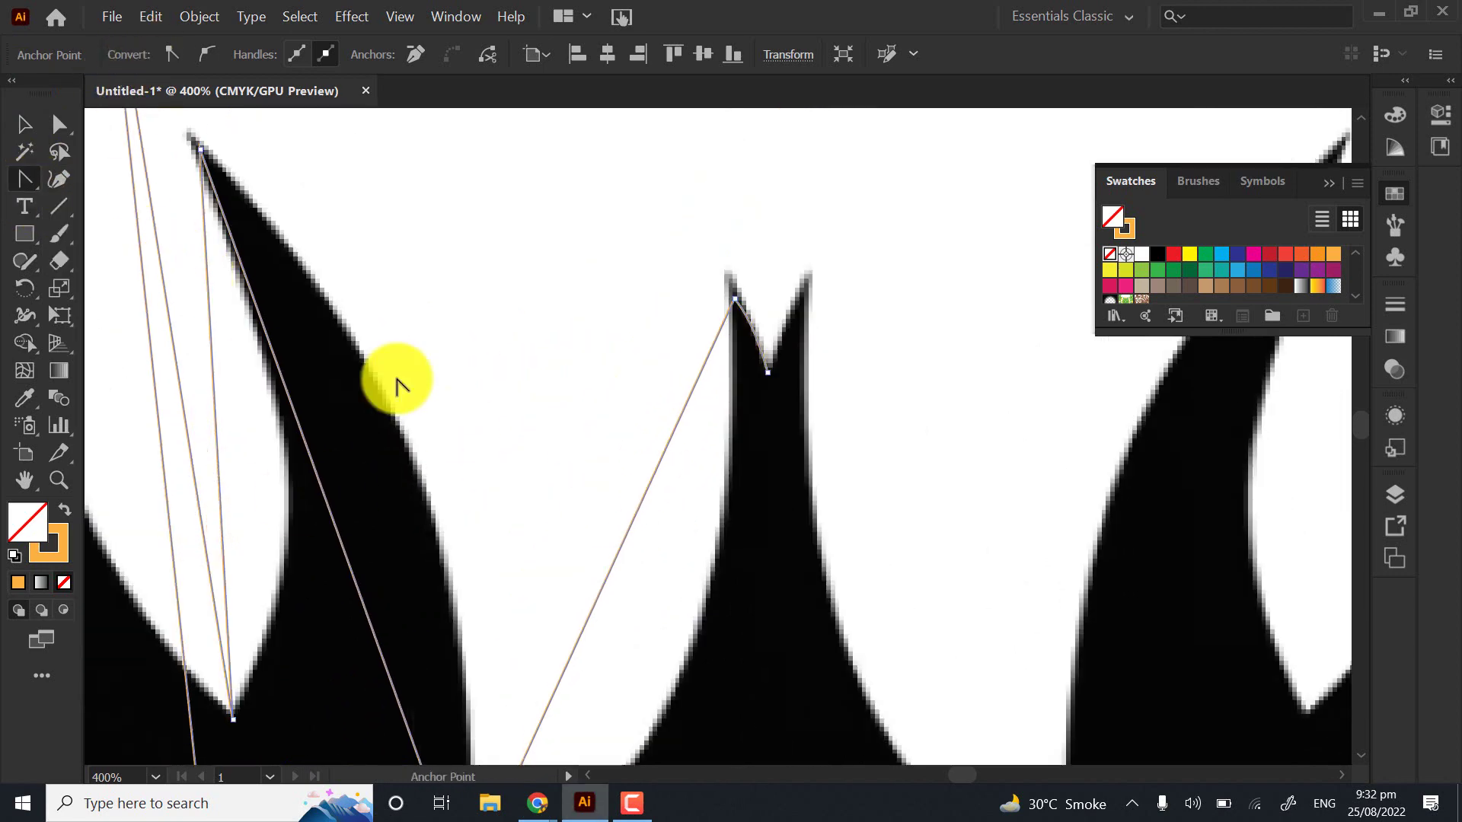
scroll(187, 150, "up", 2)
scroll(252, 353, "up", 3)
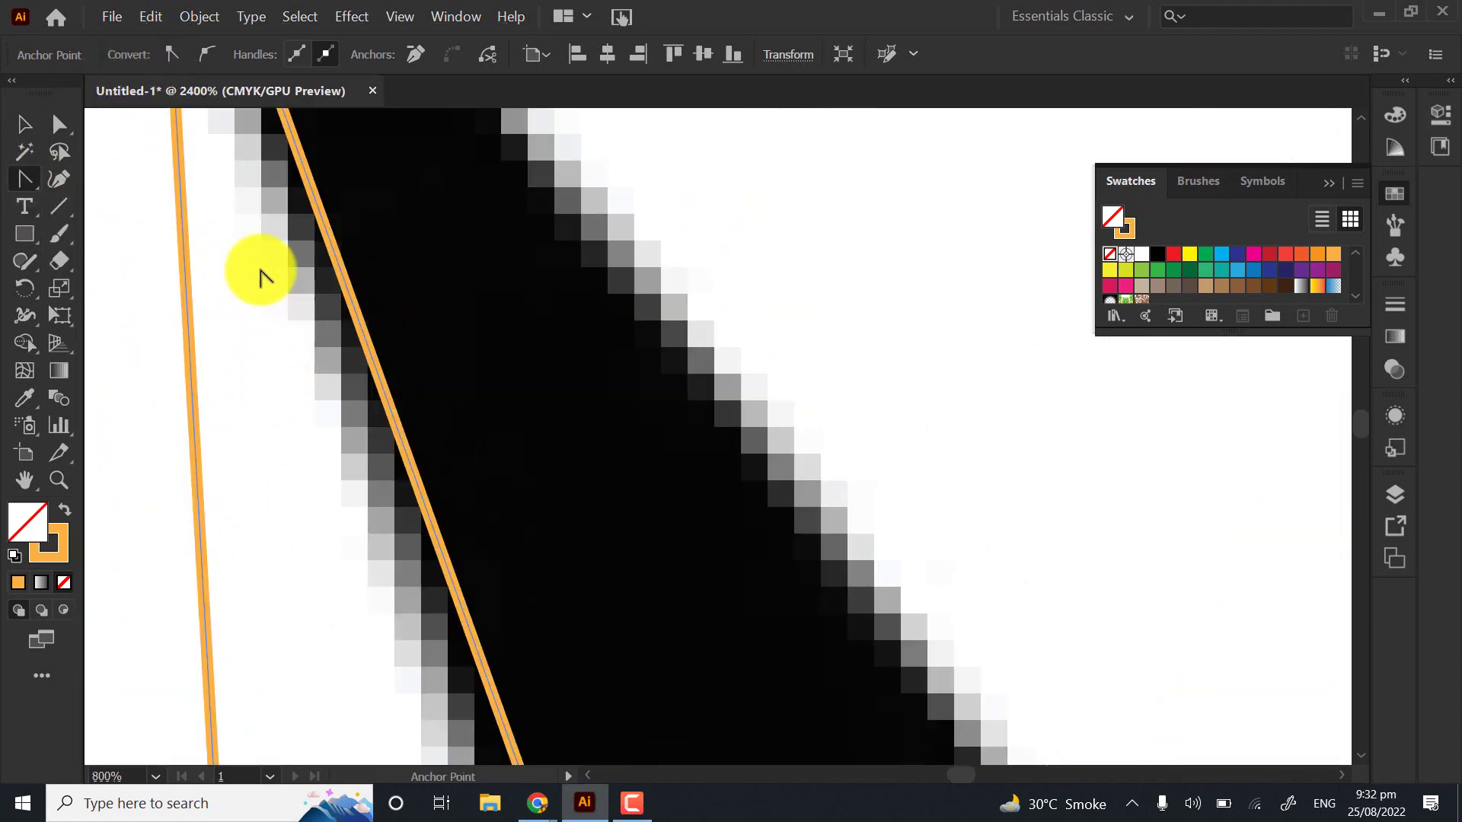
left_click_drag(262, 285, 385, 546)
left_click_drag(349, 470, 411, 653)
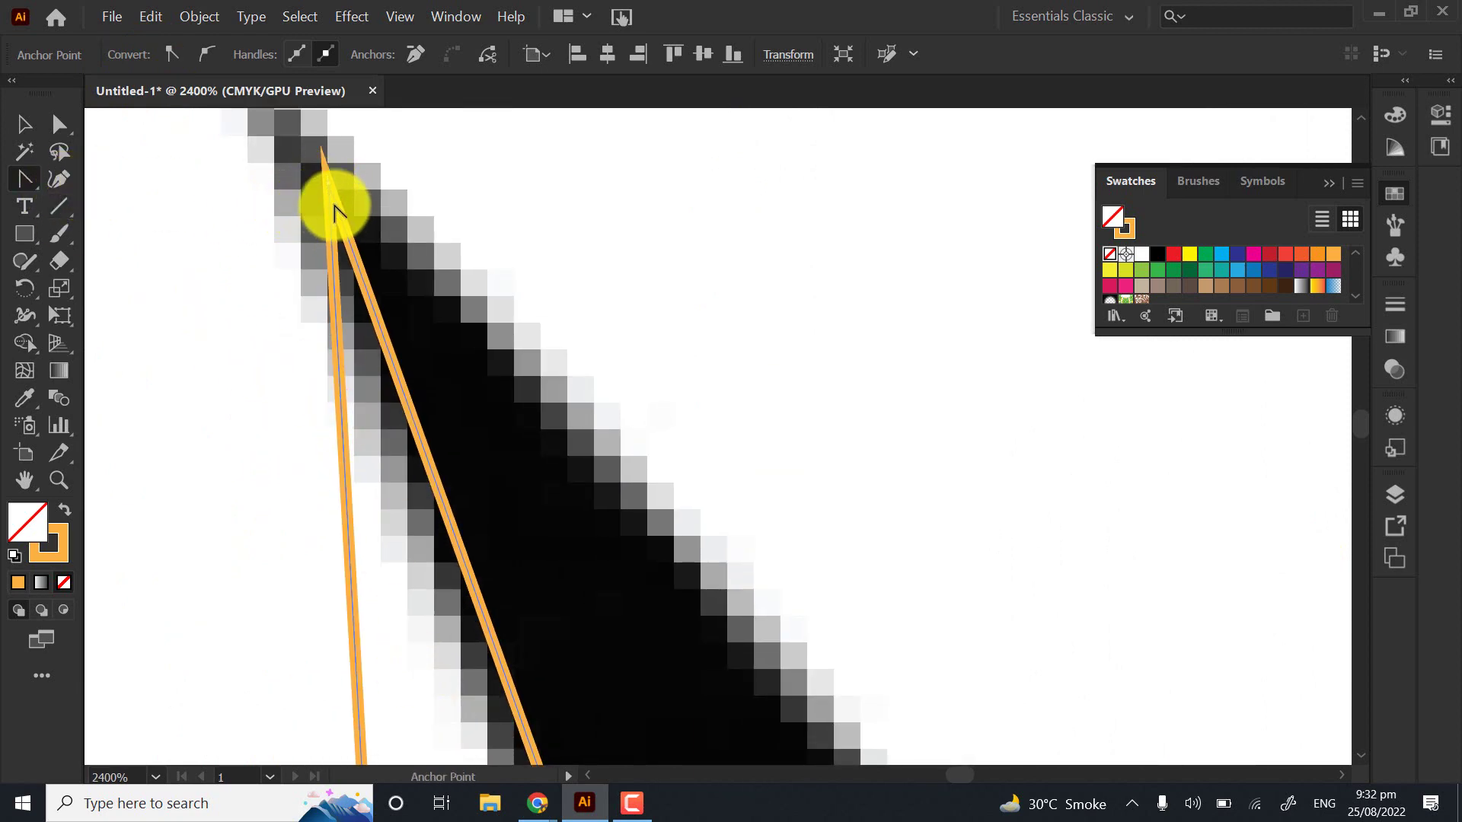
left_click(328, 185)
Deselect the path and pick the anchor at the inner left horn's tip with the Direct Selection tool
key("v")
left_click(327, 135)
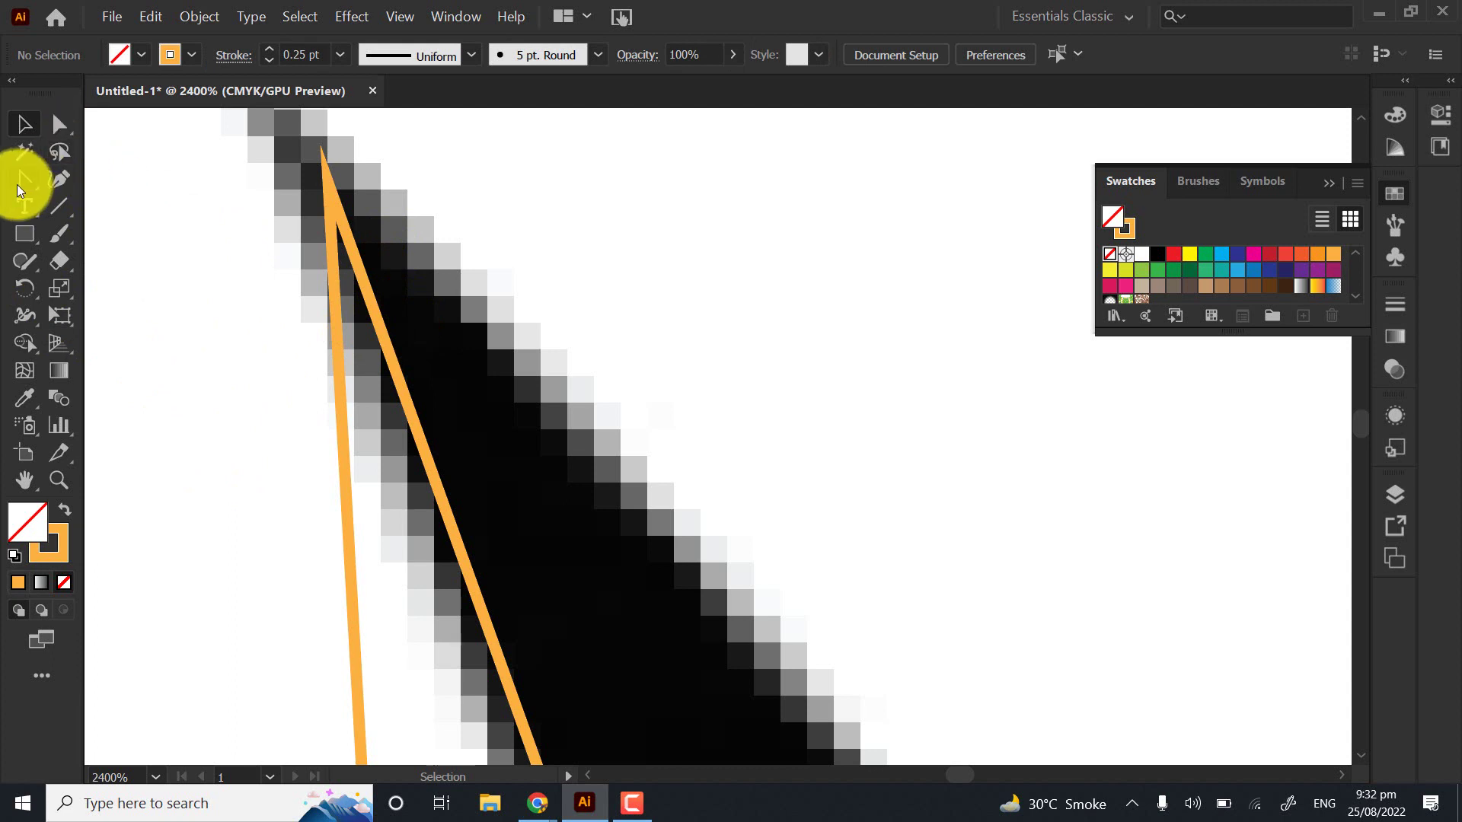
left_click(52, 136)
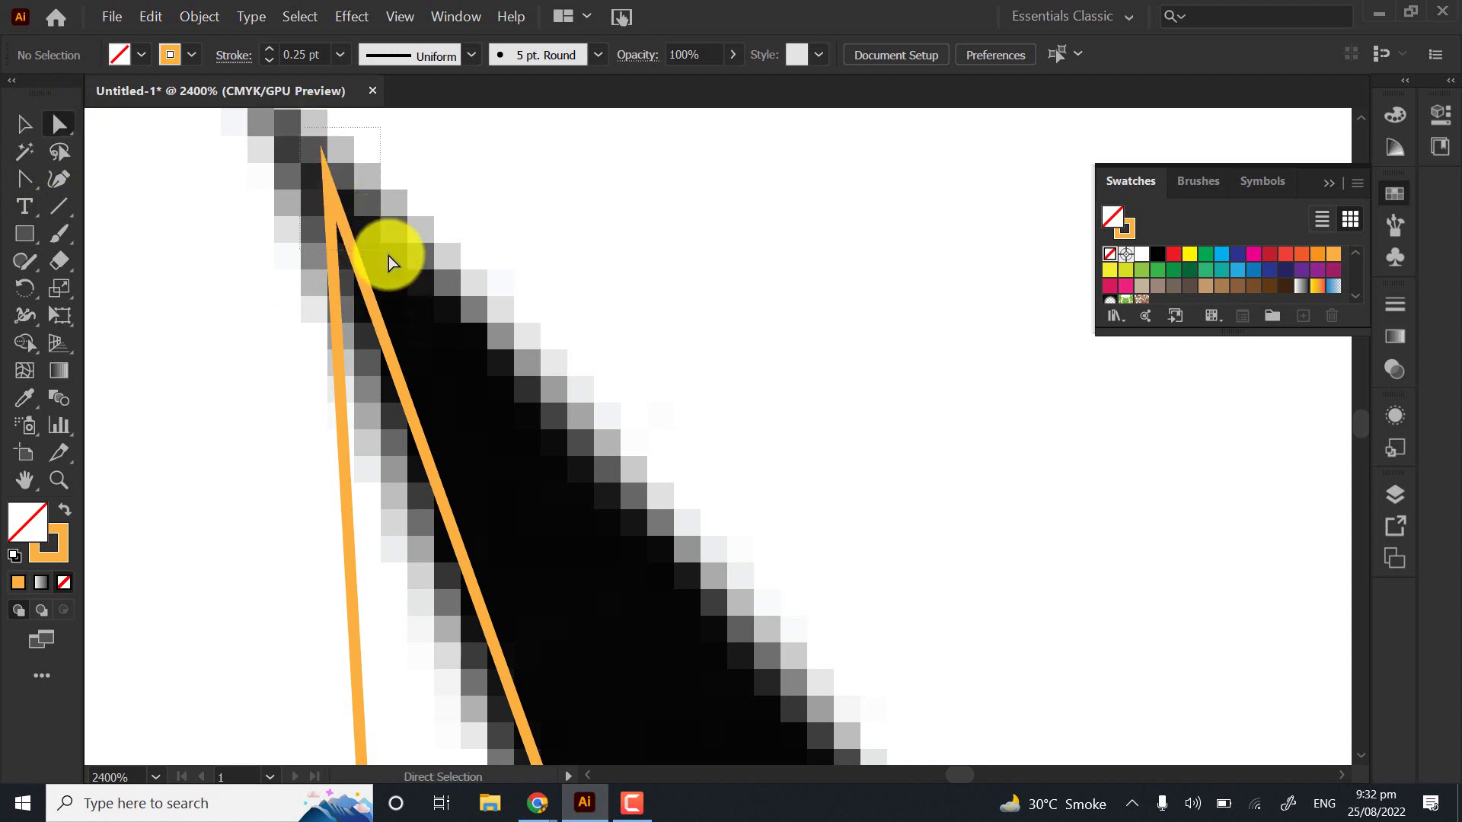
left_click(359, 236)
left_click(328, 184)
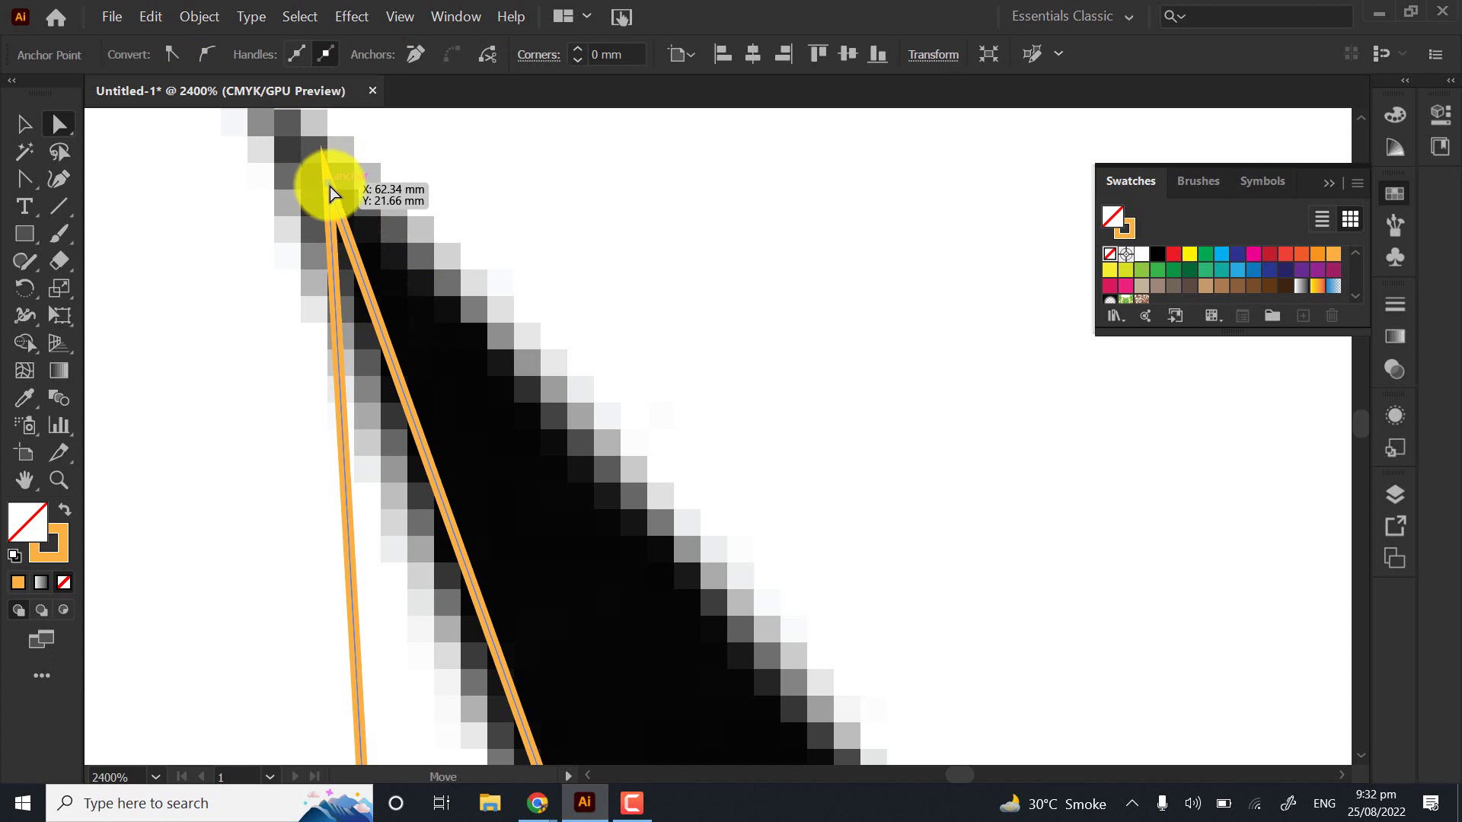
Try moving the inner left horn's tip anchor farther down into the black shape and undo the moves
left_click_drag(330, 186, 453, 359)
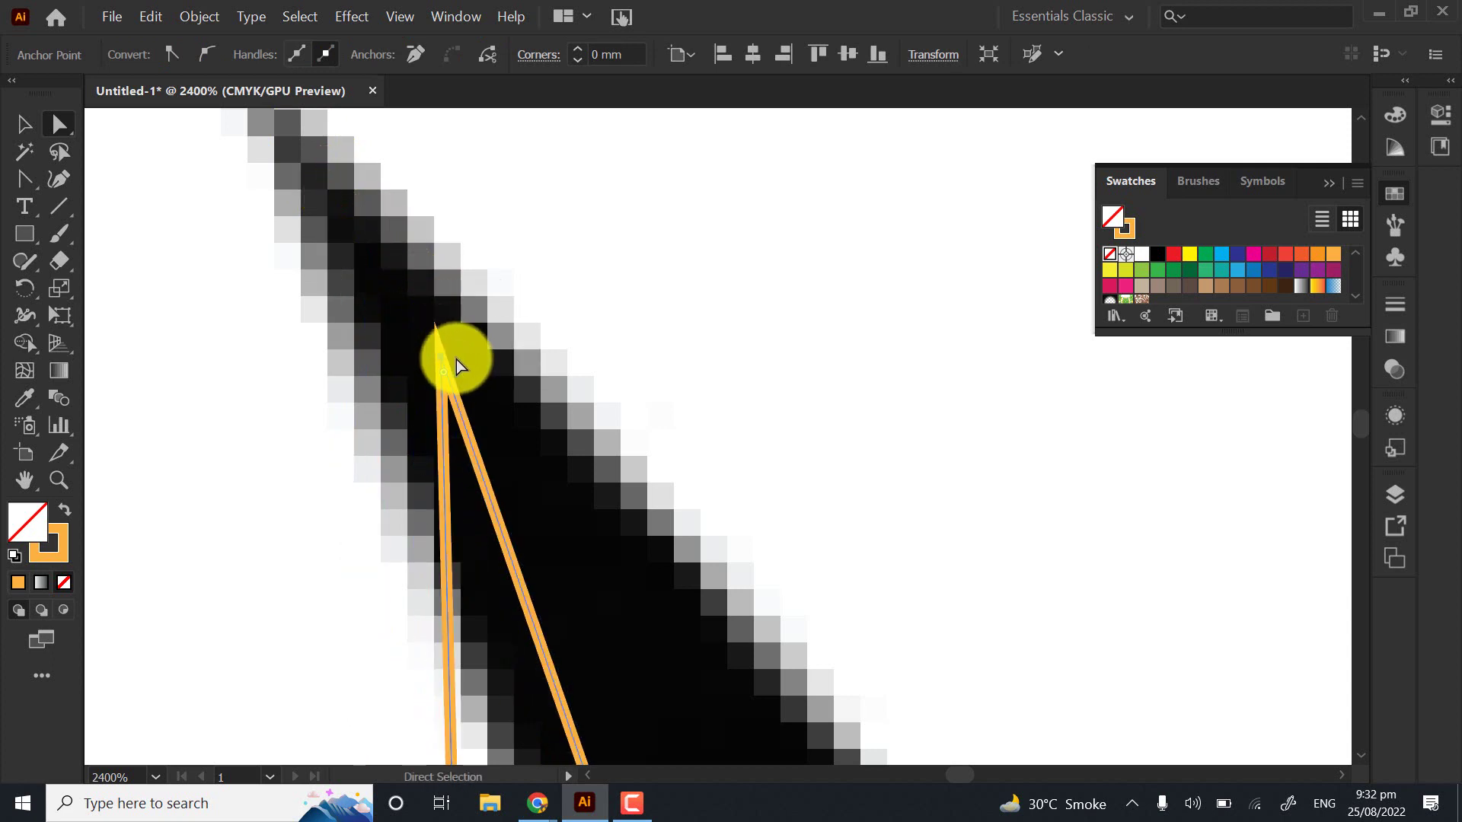
scroll(231, 313, "down", 5)
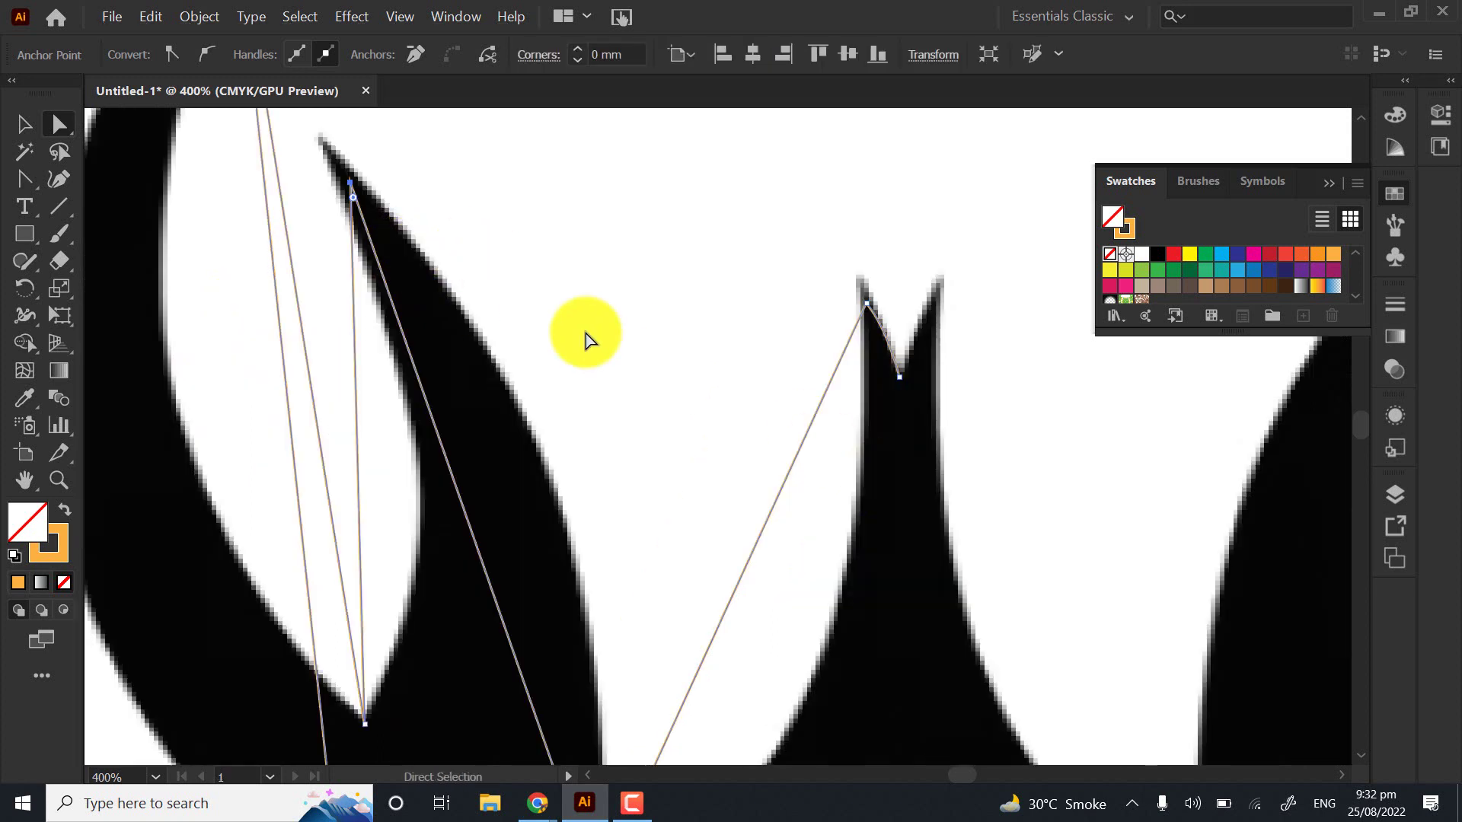
left_click_drag(350, 184, 440, 246)
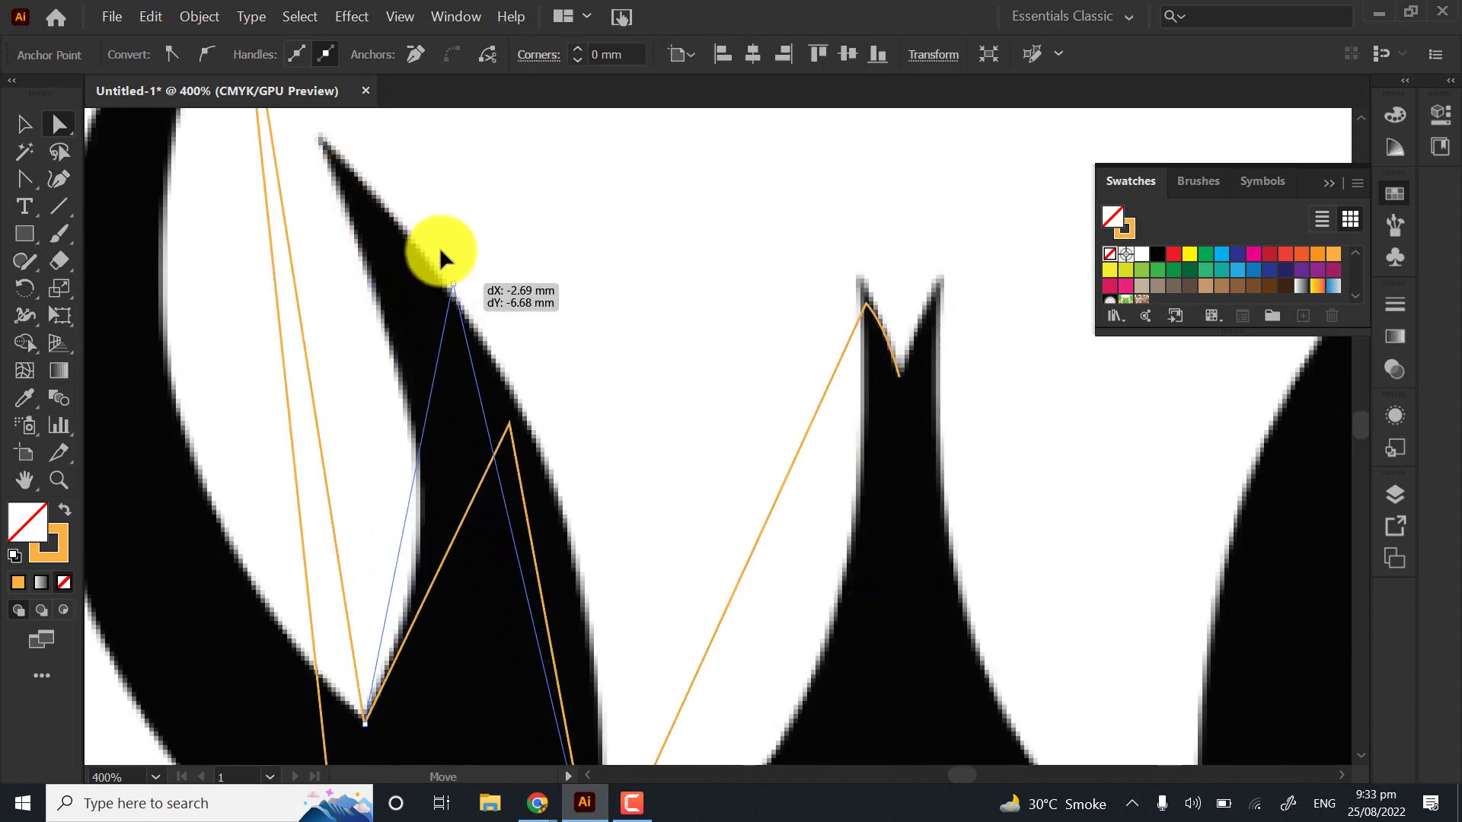
key("ctrl+z")
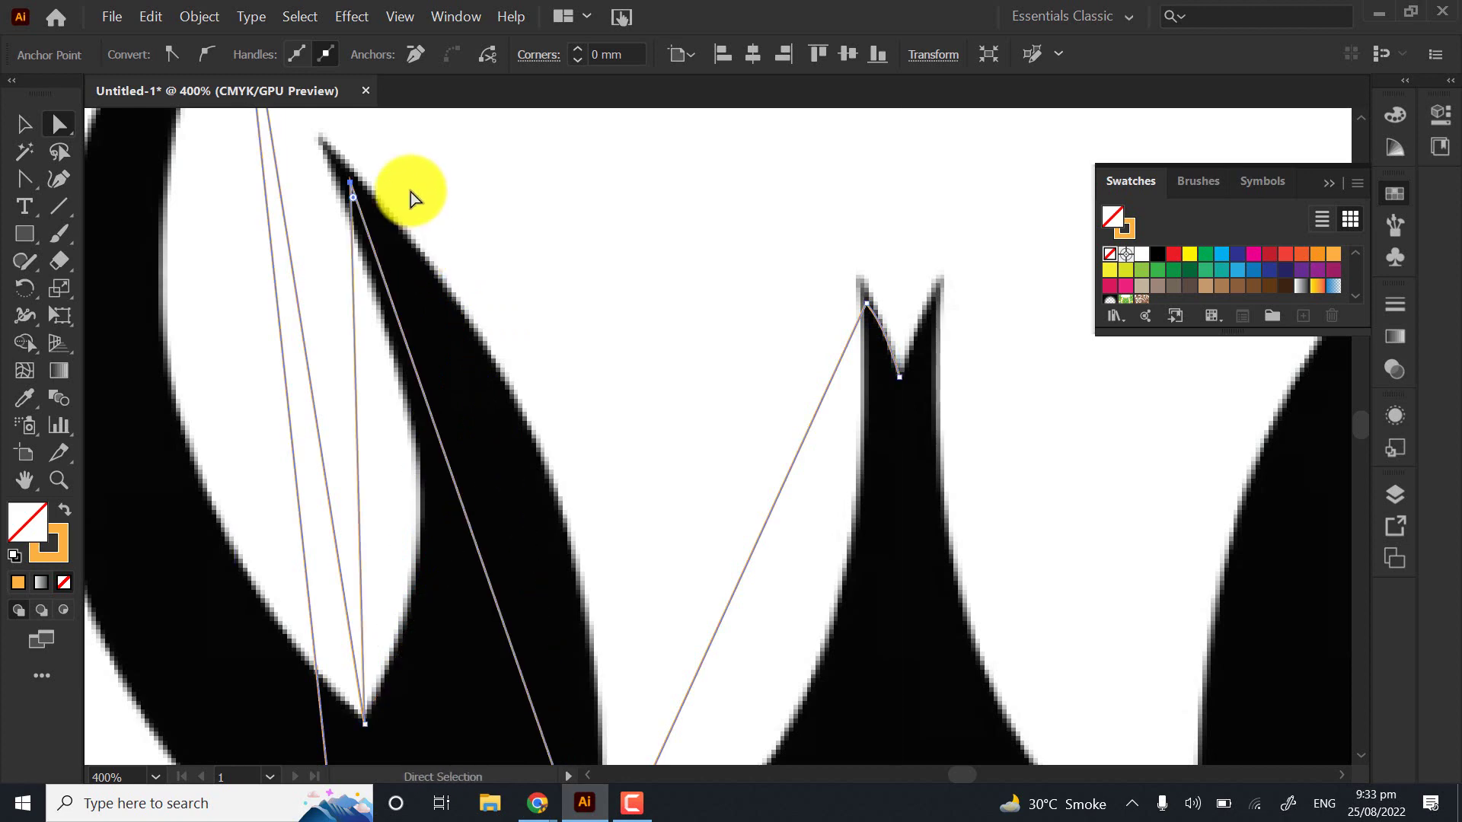
left_click_drag(354, 212, 404, 259)
Deselect the path and reselect only the anchor at the inner left horn's tip with the Direct Selection tool
scroll(405, 260, "up", 3)
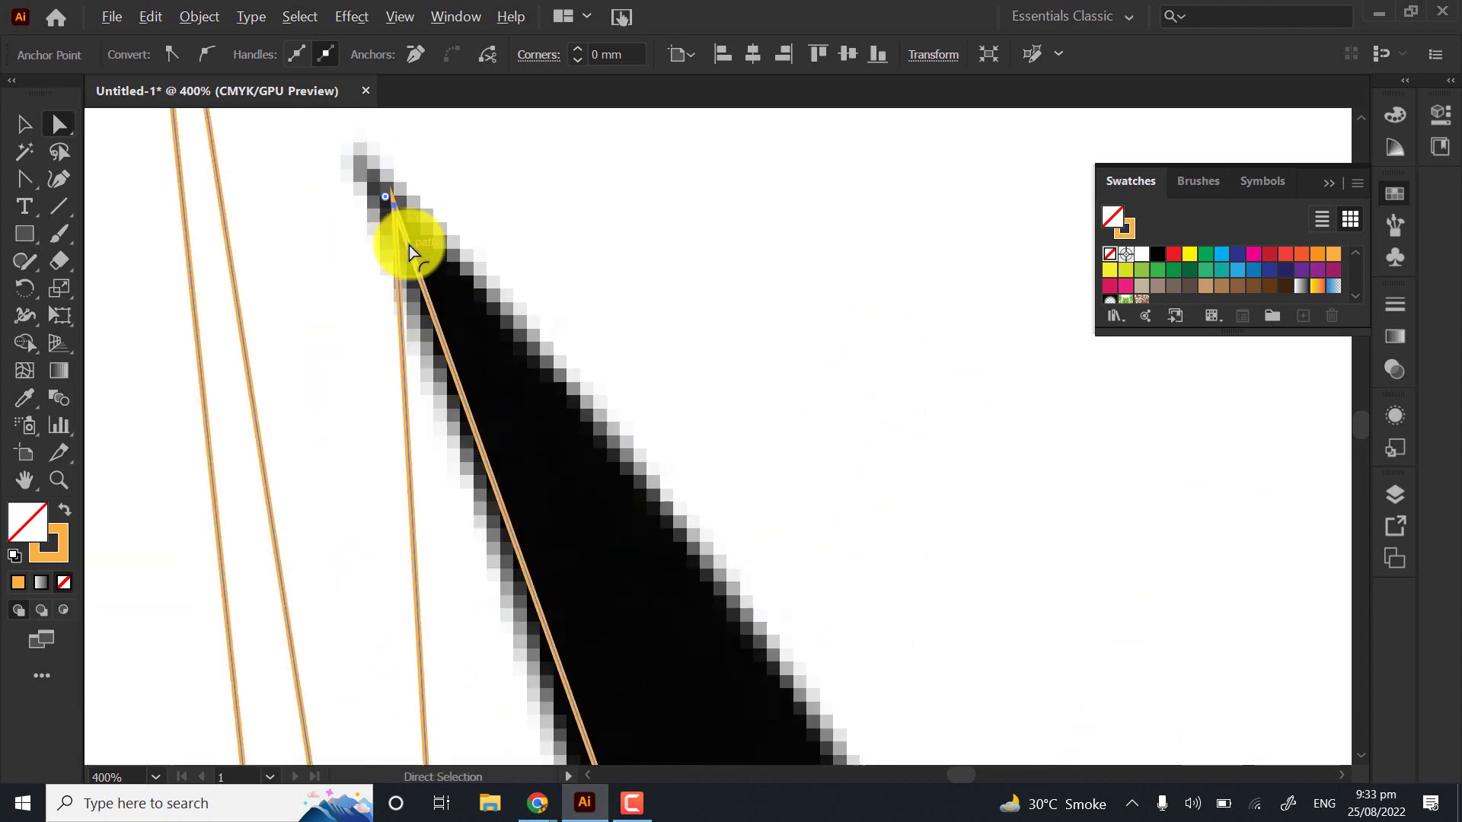
scroll(359, 187, "up", 2)
left_click_drag(306, 244, 609, 602)
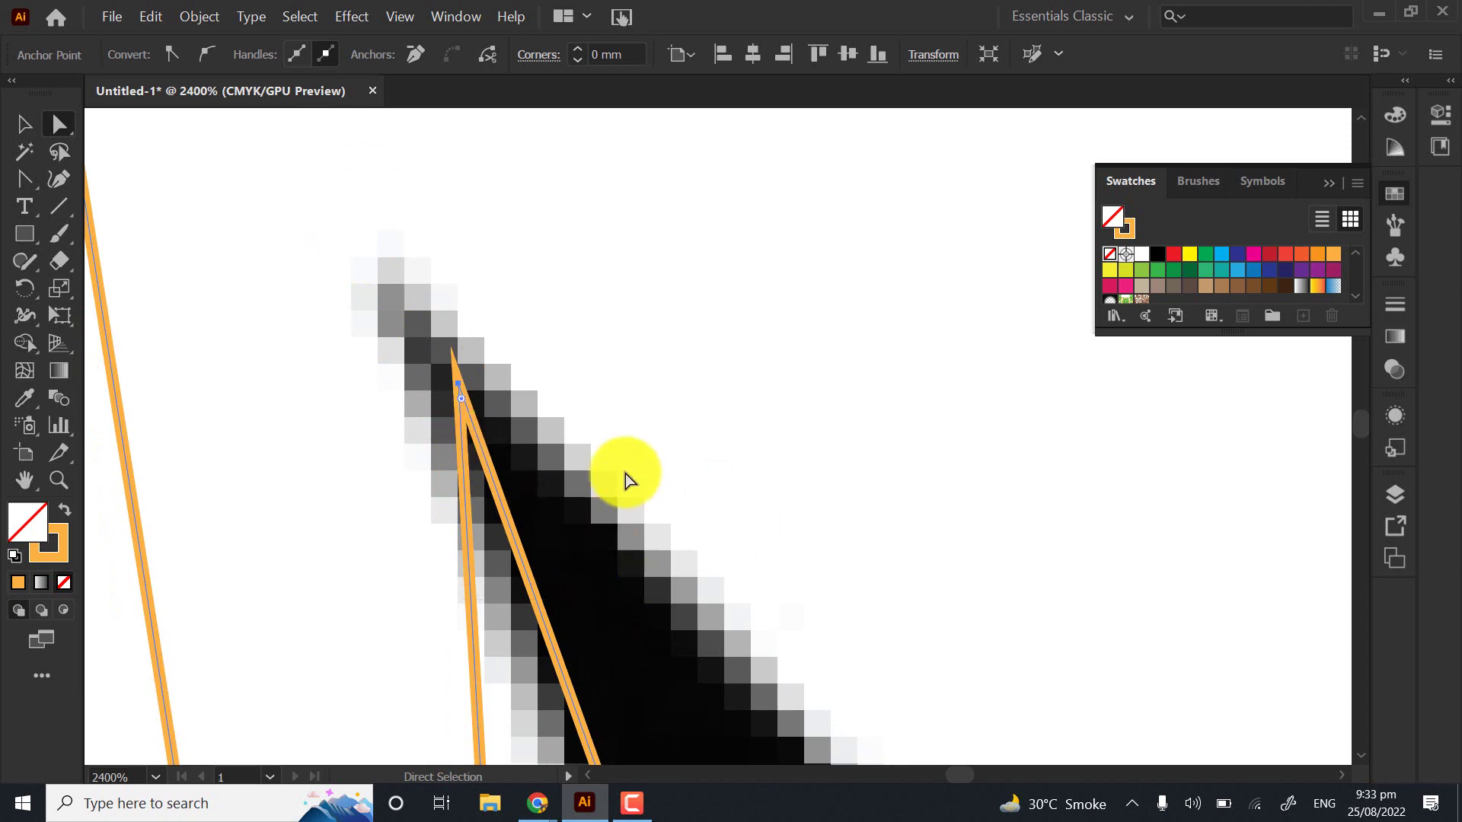
left_click(546, 365)
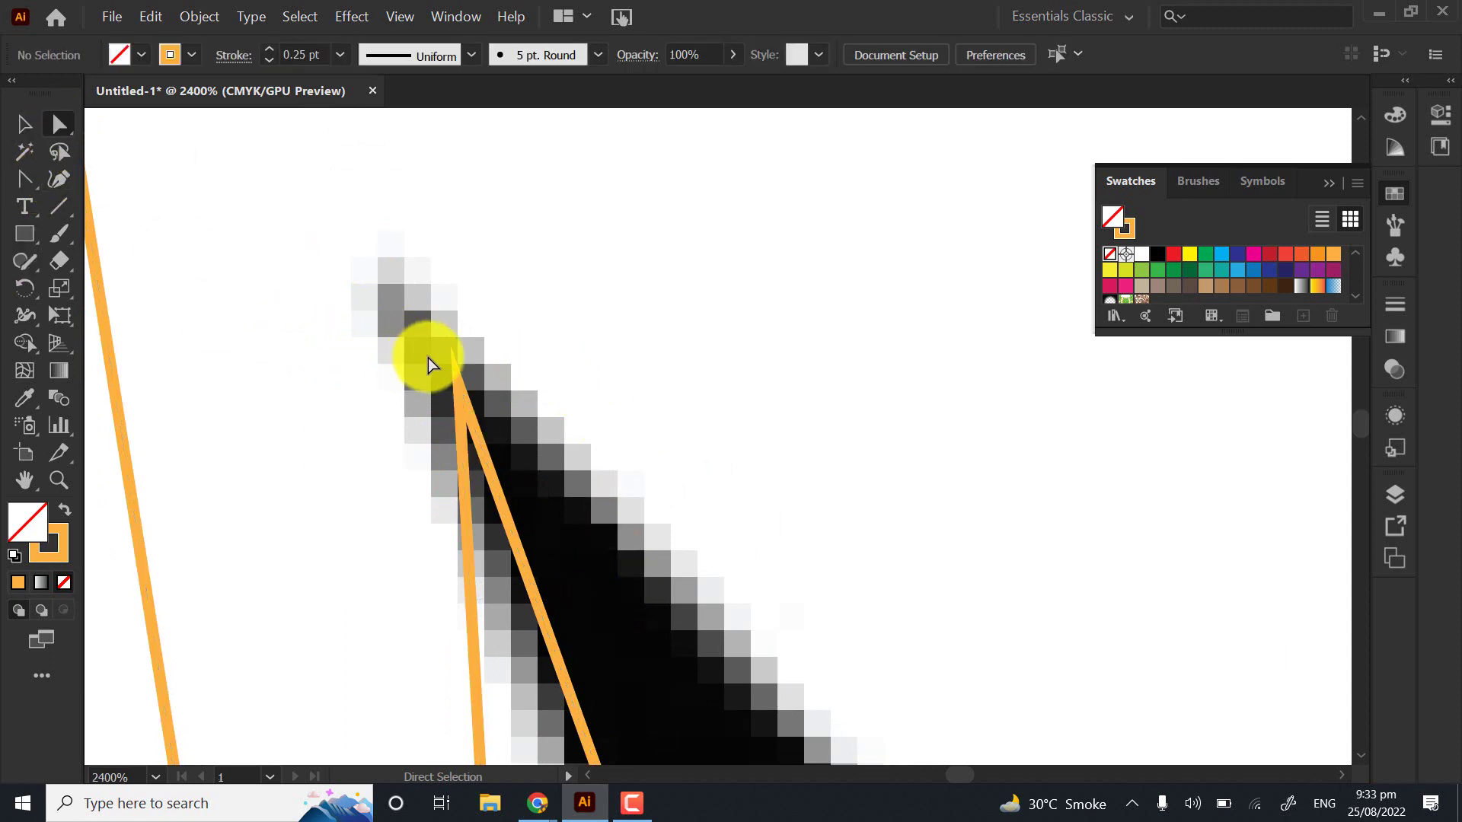
left_click_drag(459, 390, 456, 383)
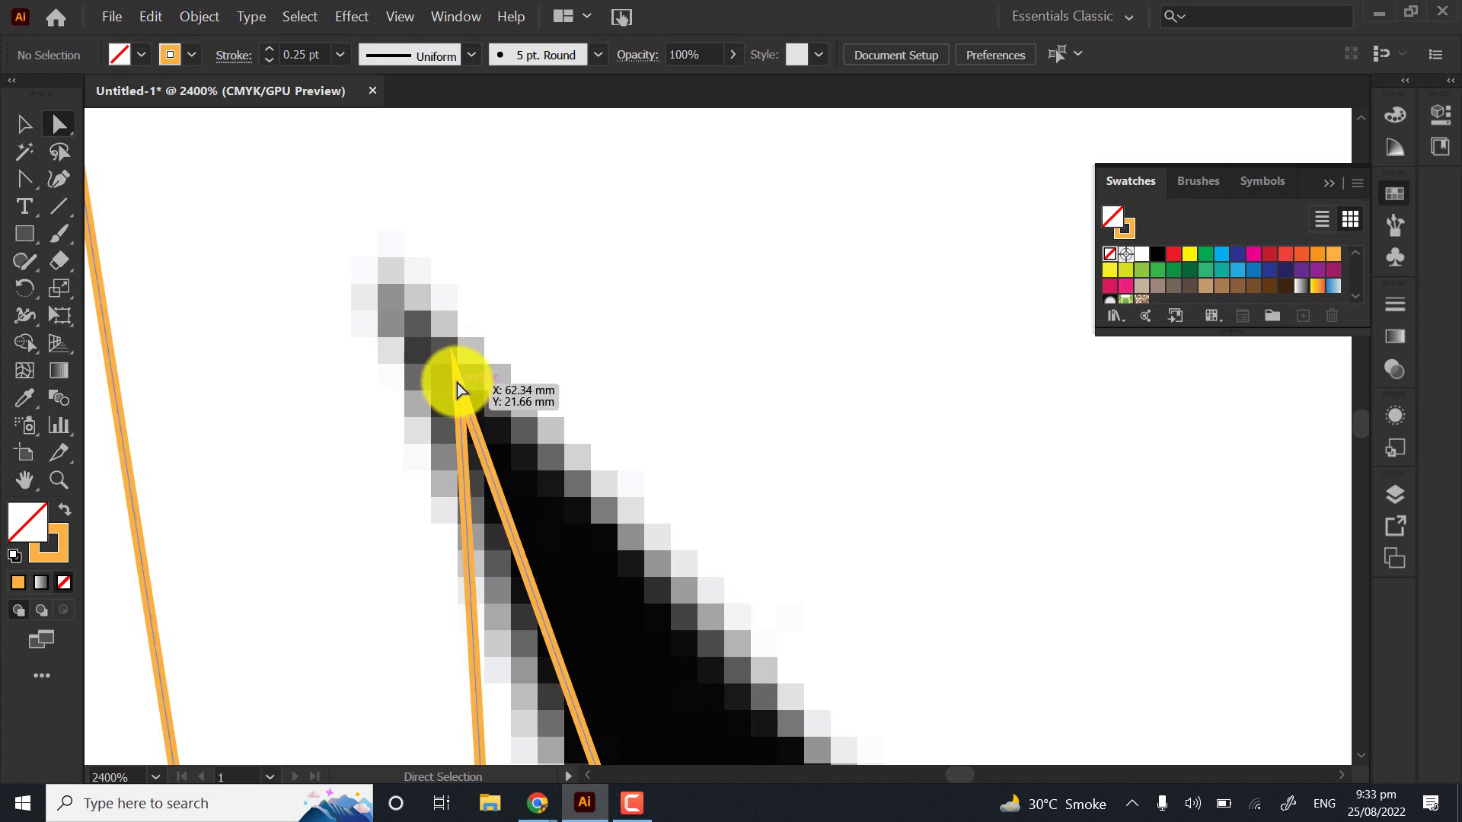
left_click(457, 382)
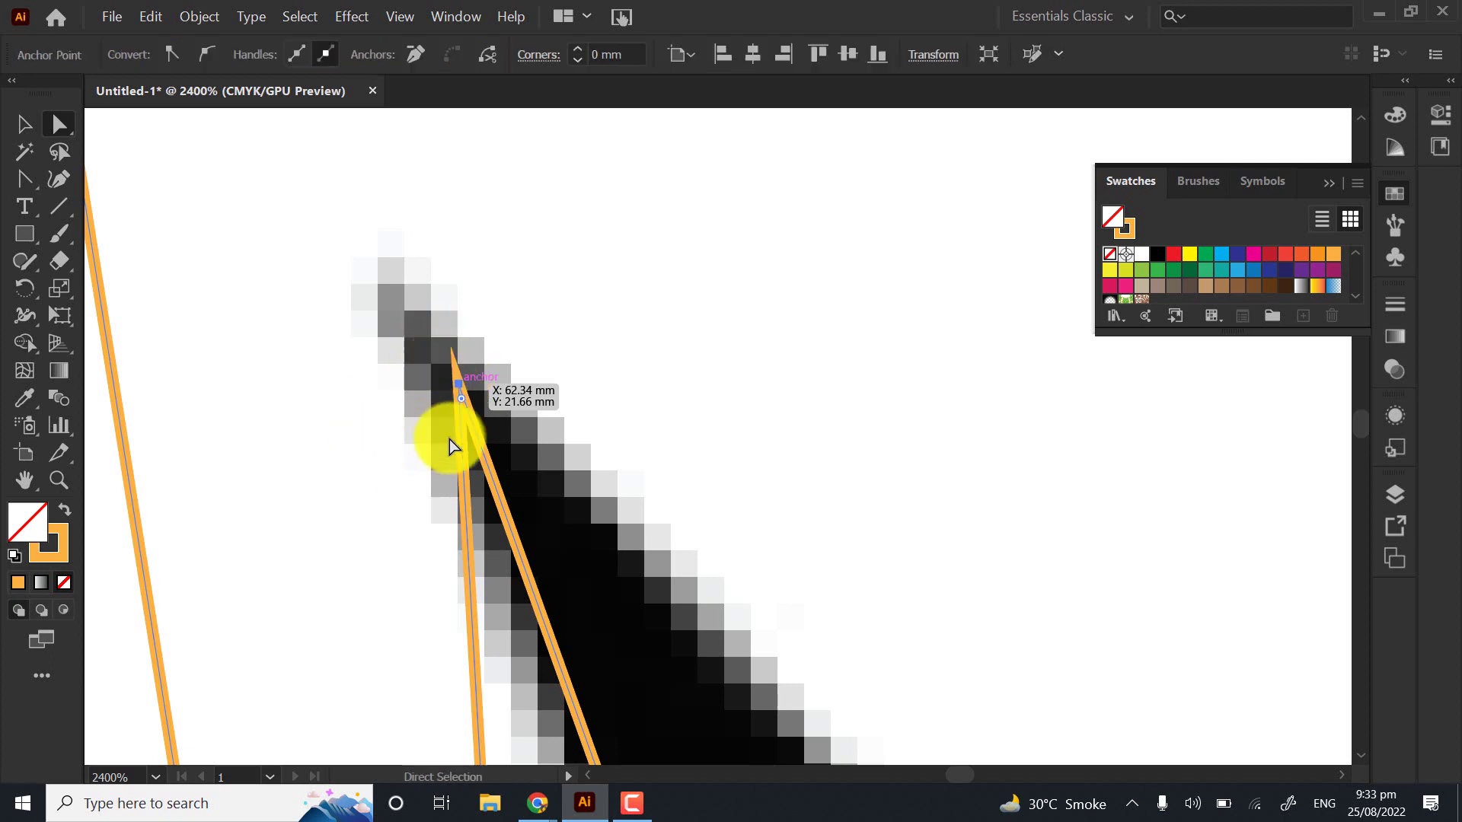
left_click_drag(453, 384, 477, 410)
Switch to the Google Meet call in Chrome to check the participants and in-call messages
mouse_move(542, 799)
left_click(458, 678)
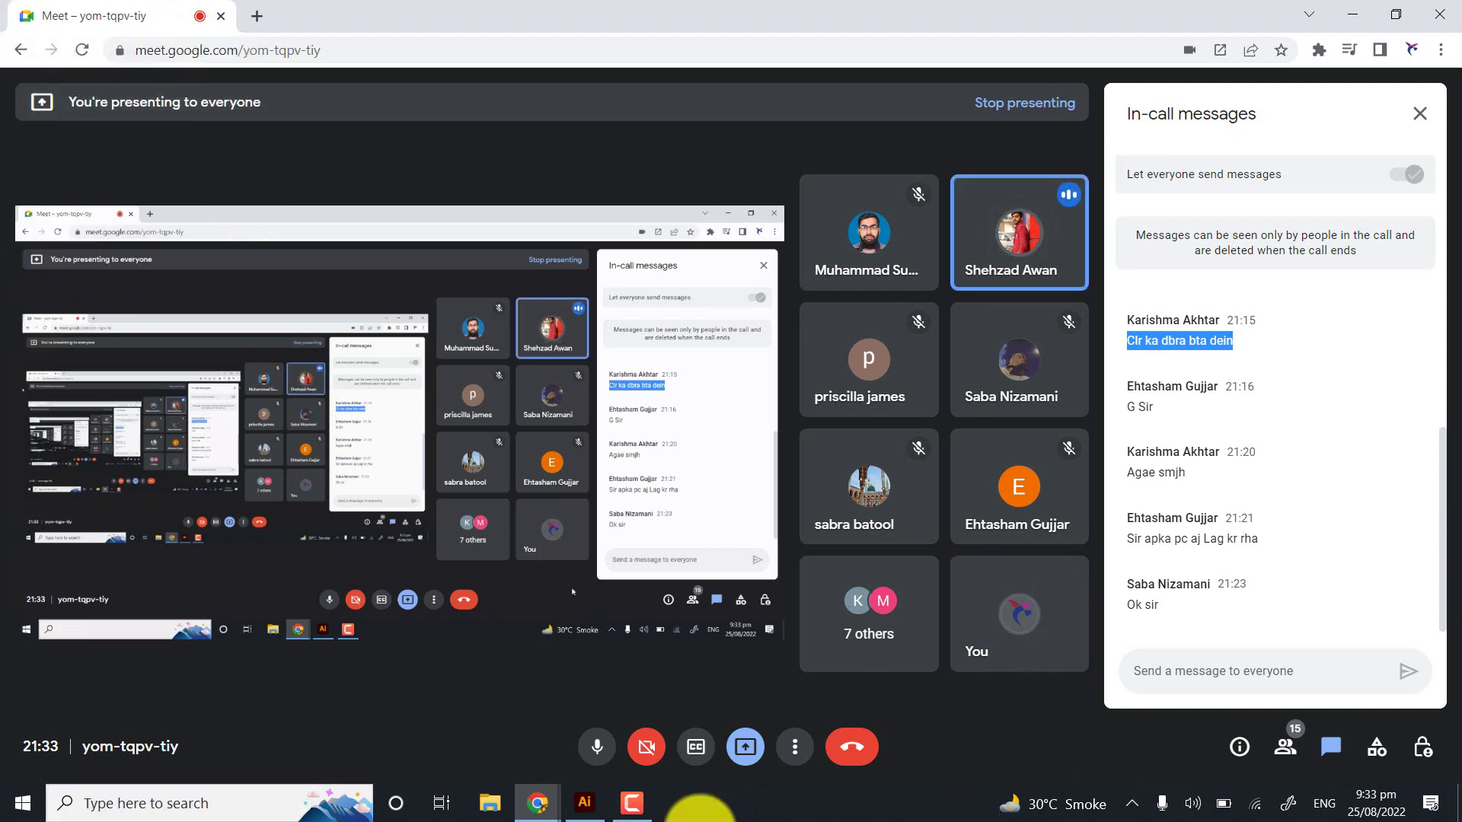
Switch to Illustrator, deselect the traced path and activate the Anchor Point tool
left_click(585, 801)
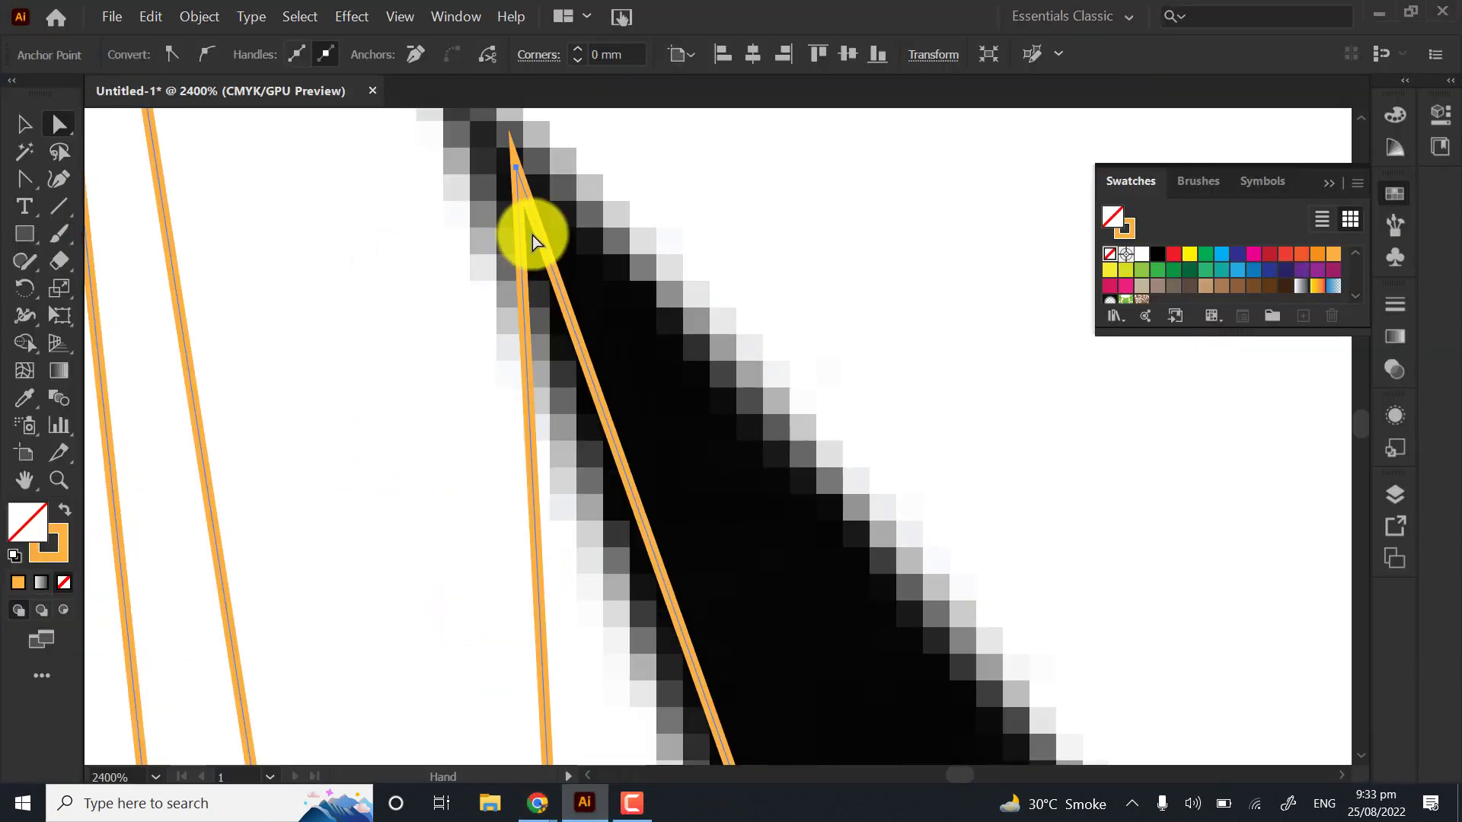
scroll(533, 240, "down", 3)
left_click(705, 408)
left_click_drag(763, 570, 677, 326)
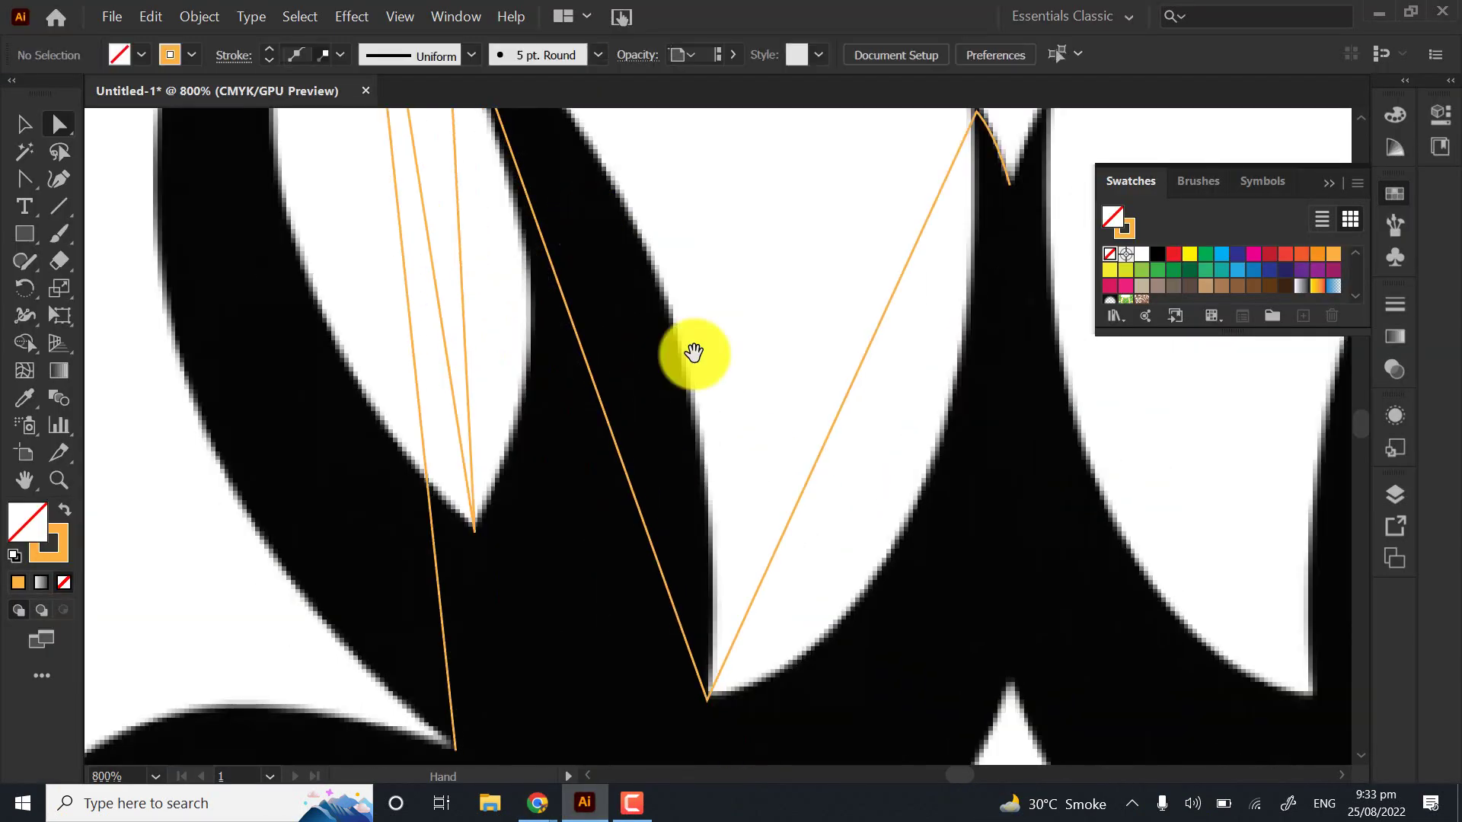
left_click_drag(590, 426, 742, 238)
scroll(685, 385, "down", 1)
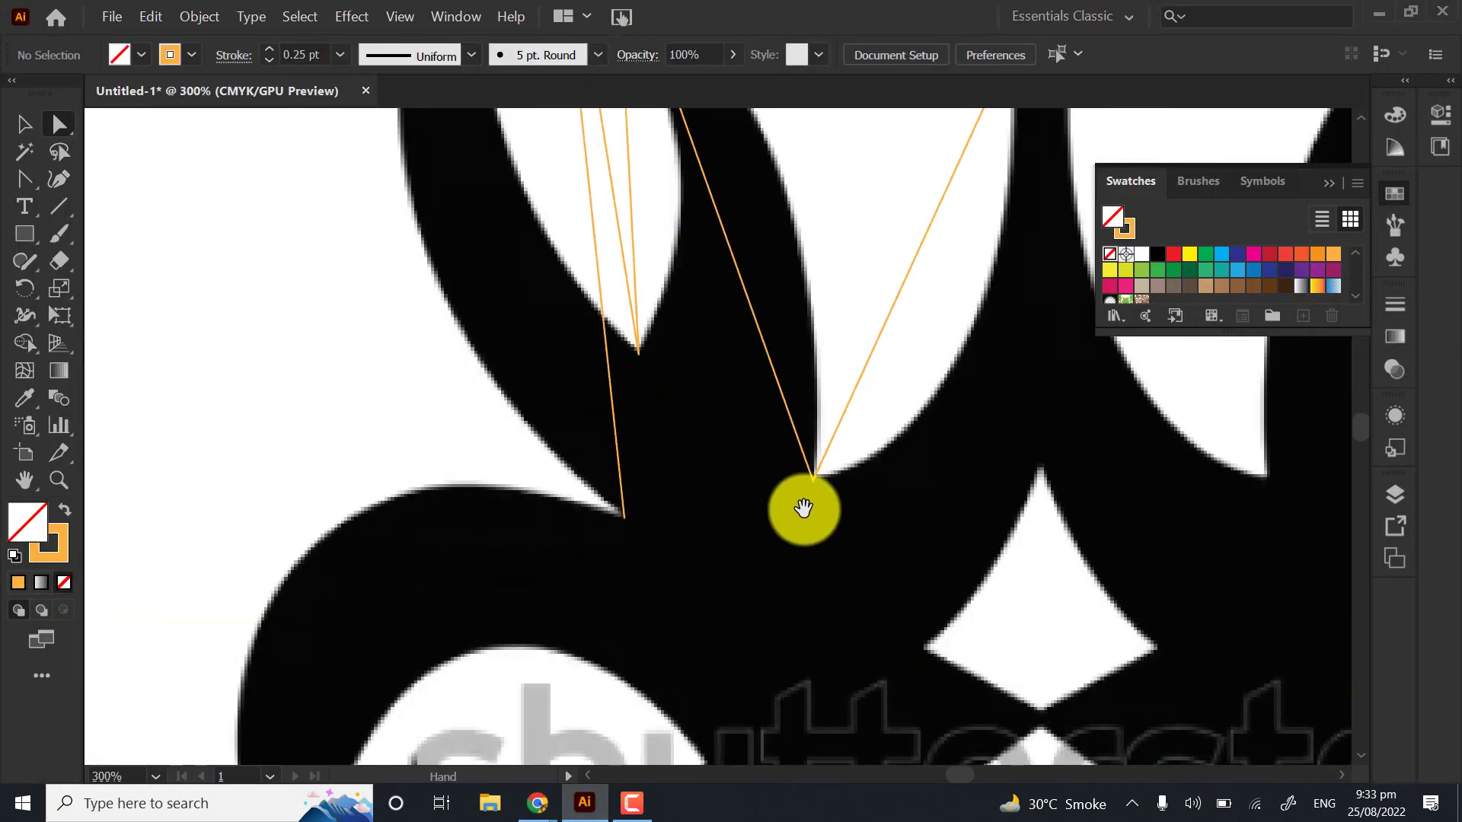
scroll(804, 508, "up", 2)
left_click_drag(988, 170, 721, 388)
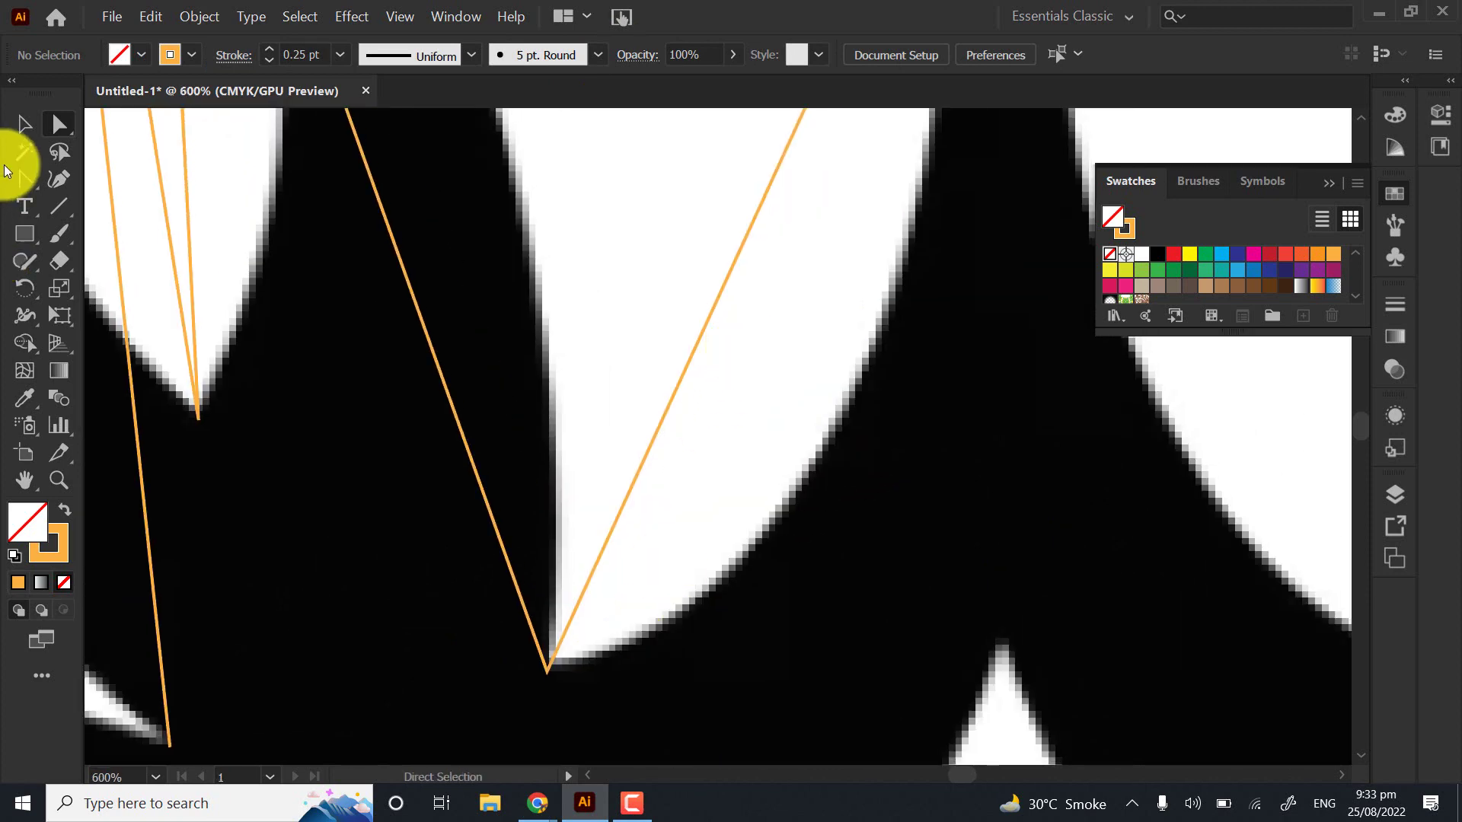
left_click_drag(25, 176, 114, 262)
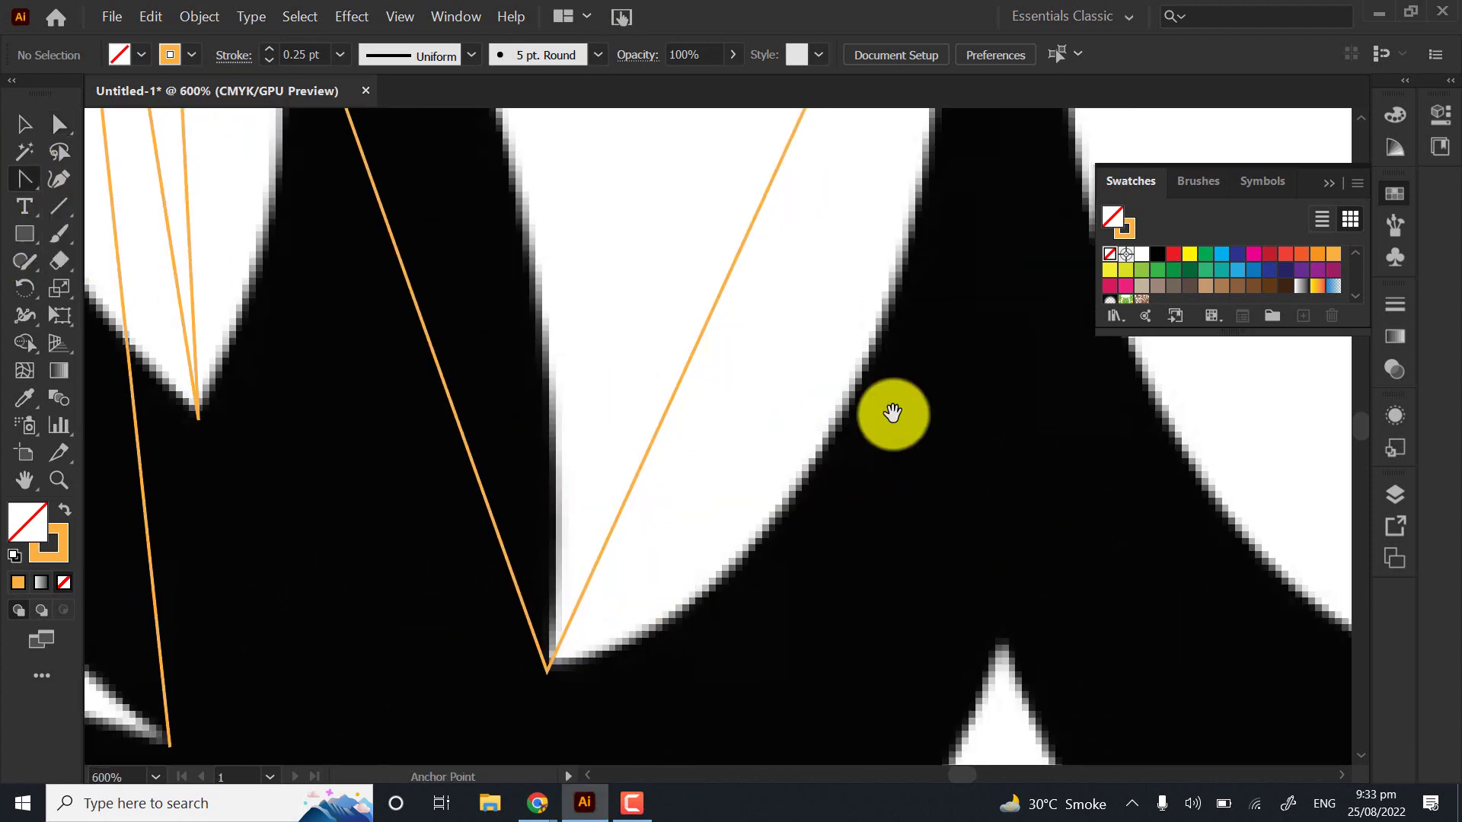
Bend the straight segment between the central spike's tip and the inner horn's base to follow the black contour, refining its handles
left_click_drag(892, 414, 745, 479)
scroll(575, 457, "down", 3)
scroll(588, 409, "up", 1)
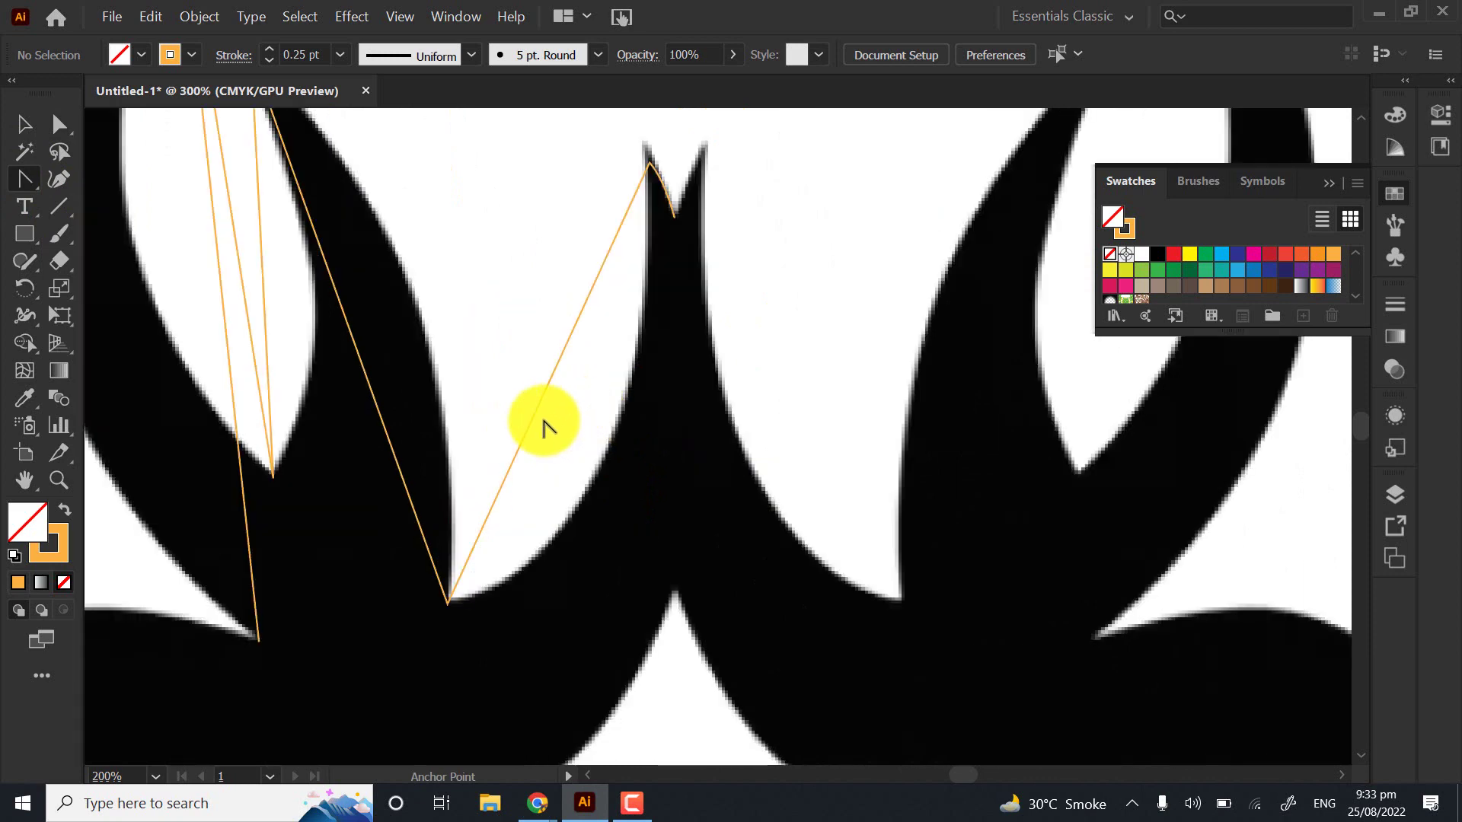
left_click_drag(527, 423, 596, 469)
scroll(613, 526, "down", 2)
scroll(613, 525, "up", 2)
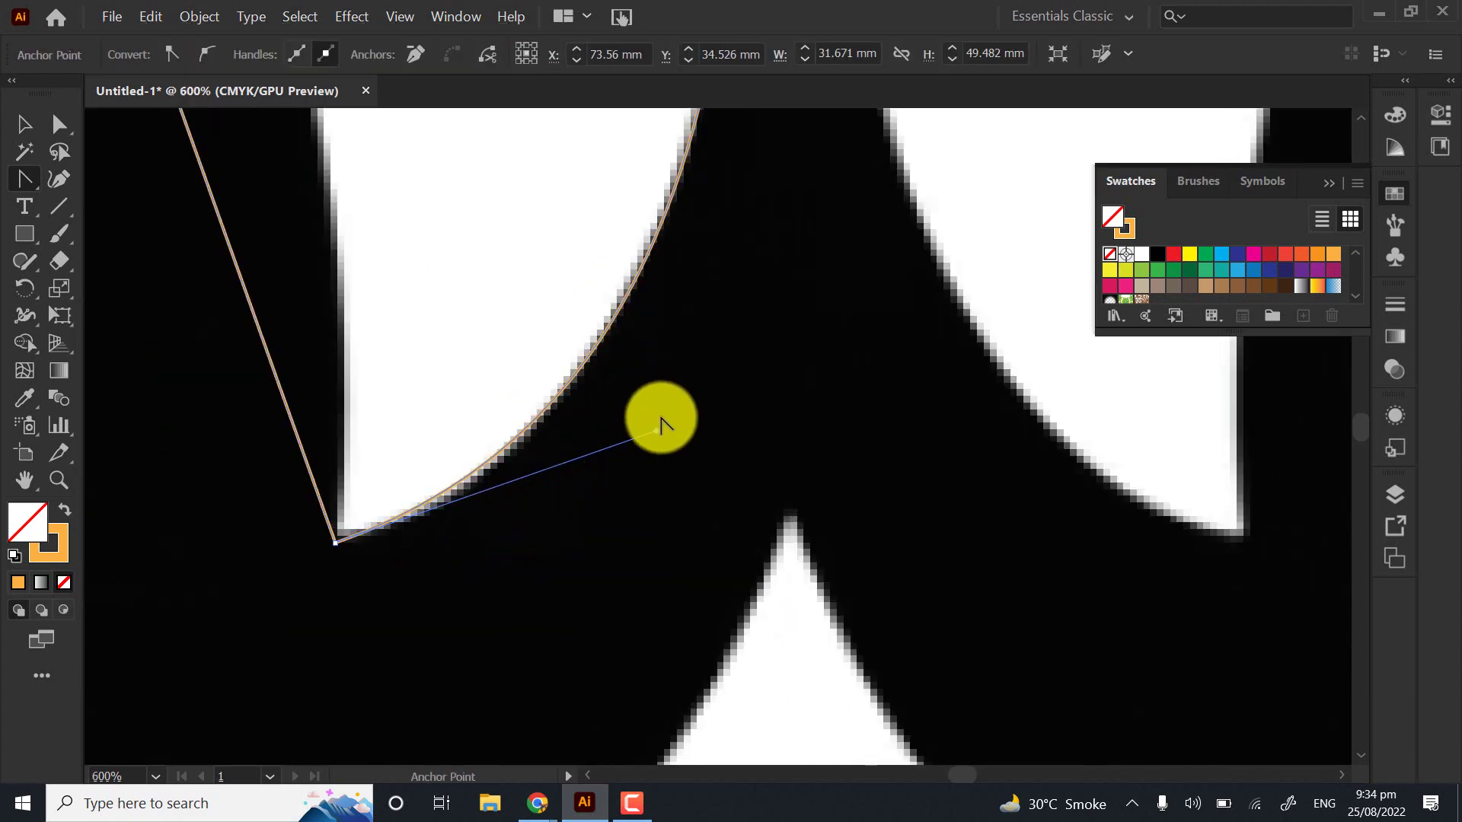
left_click_drag(646, 445, 655, 480)
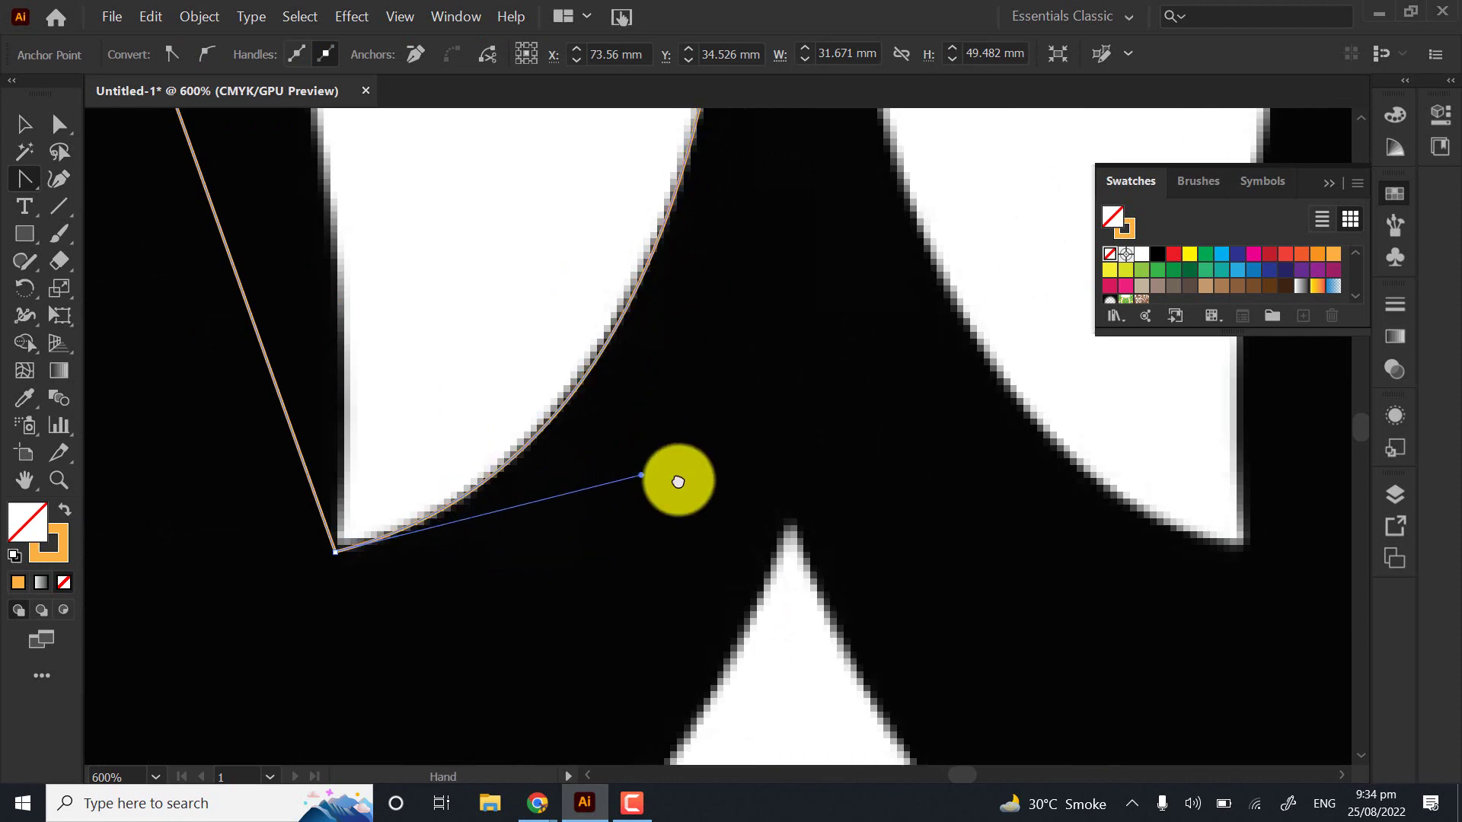
scroll(675, 482, "up", 3)
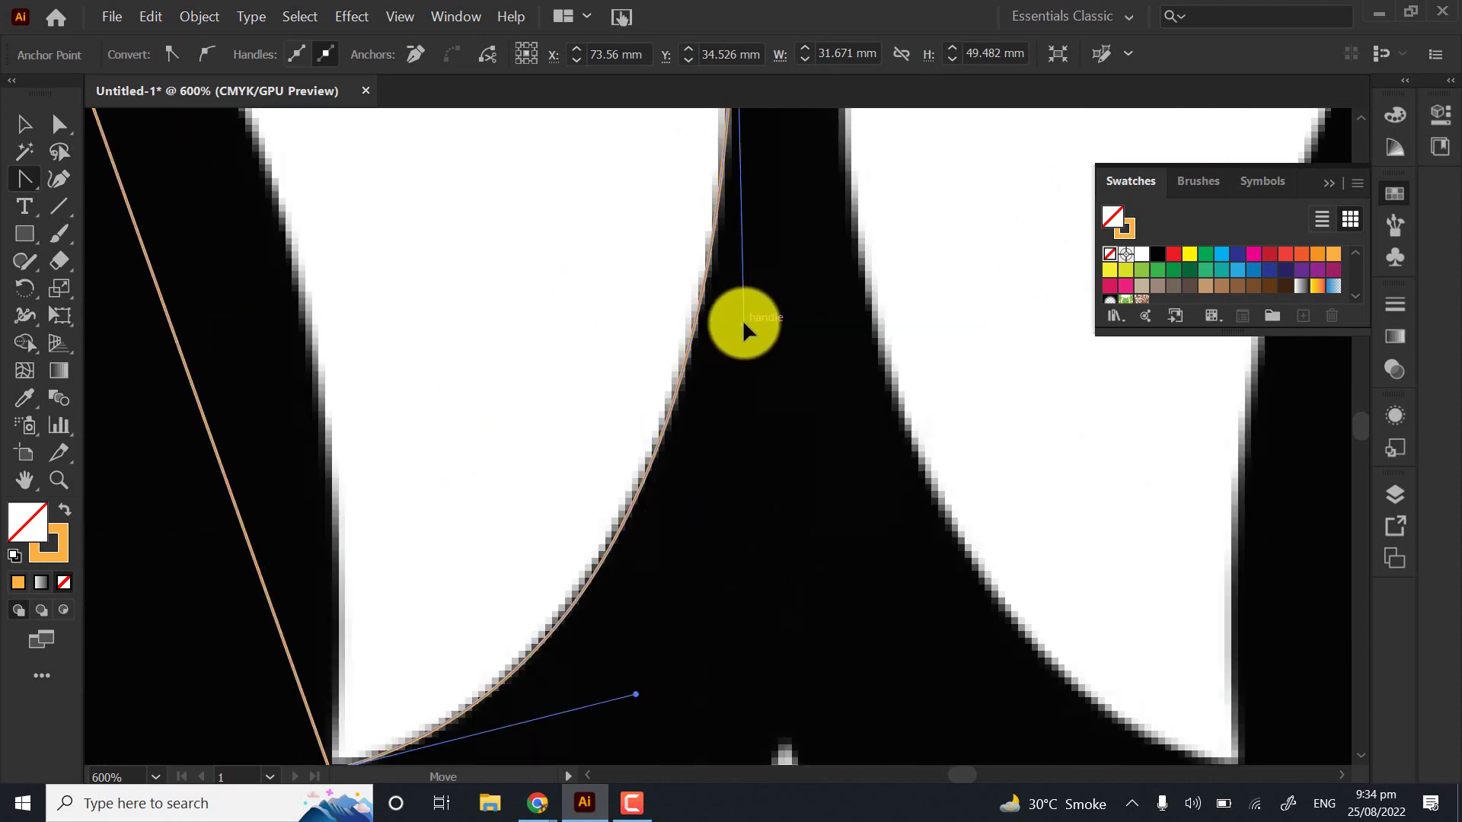
scroll(761, 329, "down", 3)
scroll(405, 375, "down", 2)
scroll(398, 411, "up", 1)
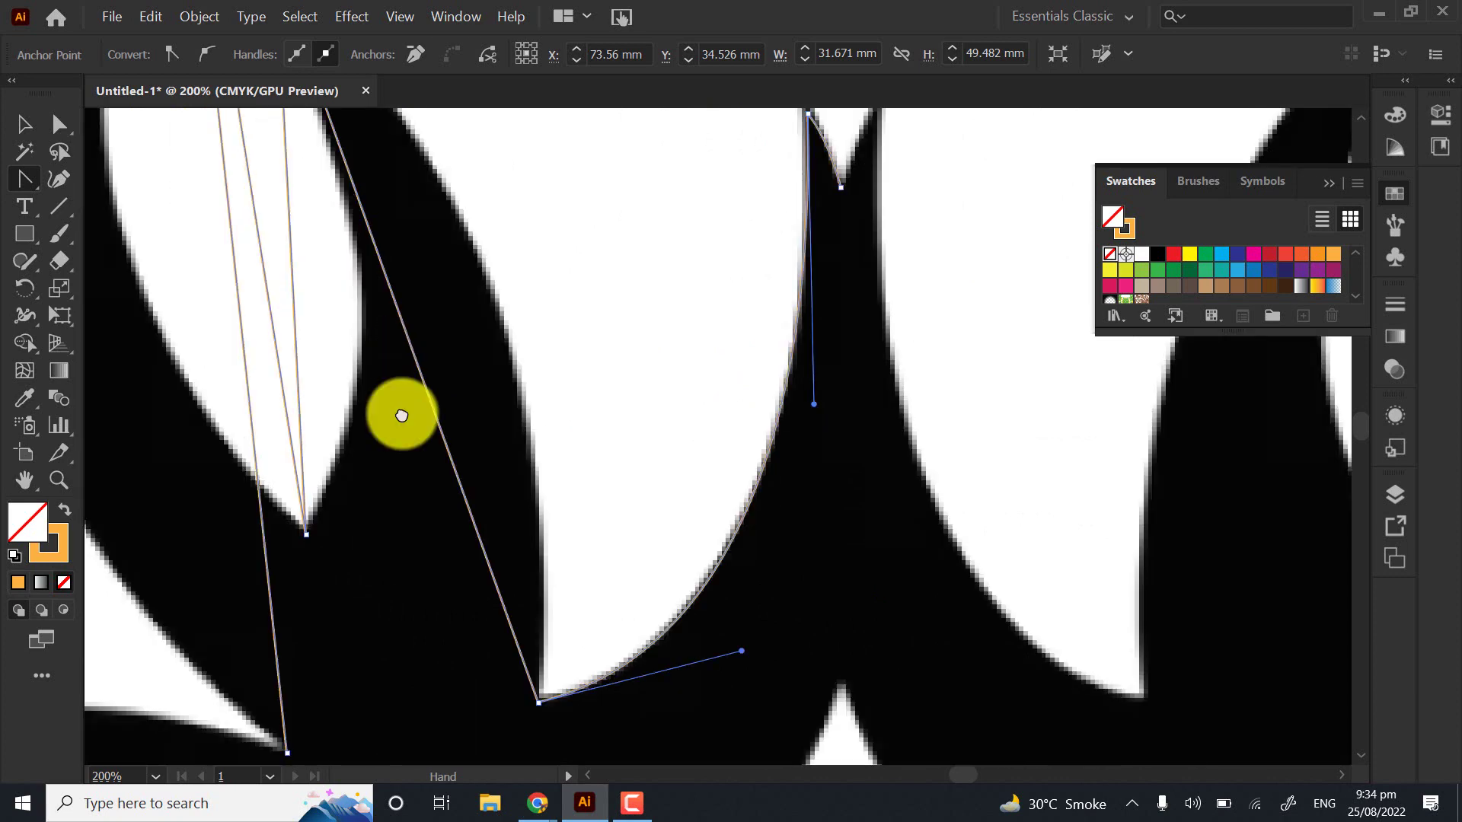
Curve the segment along the left inner horn's right edge so it matches the reference outline
scroll(408, 408, "up", 1)
left_click_drag(446, 385, 485, 369)
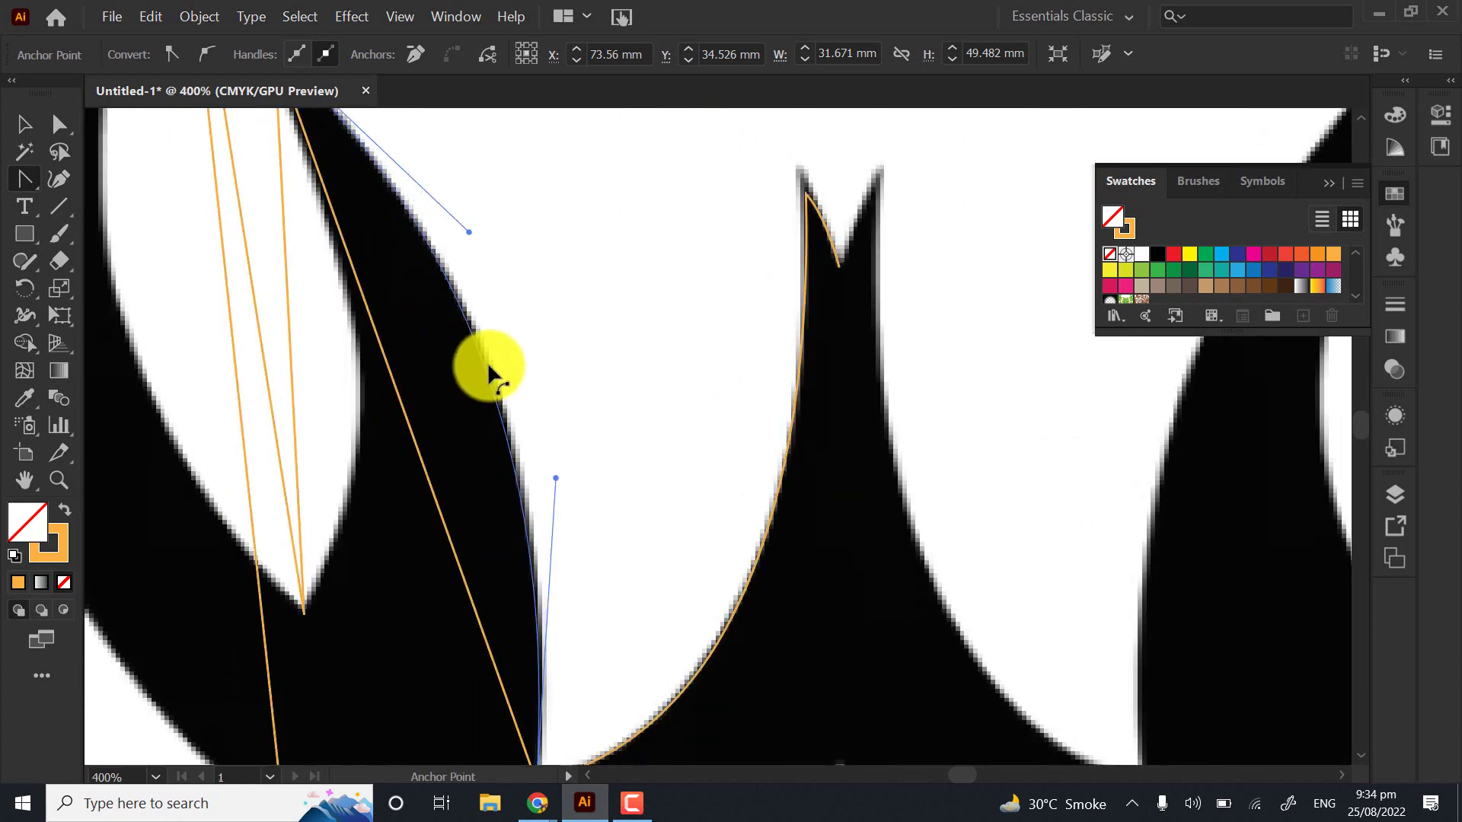
scroll(447, 353, "up", 2)
scroll(447, 352, "left", 2)
scroll(546, 457, "left", 2)
scroll(545, 457, "down", 2)
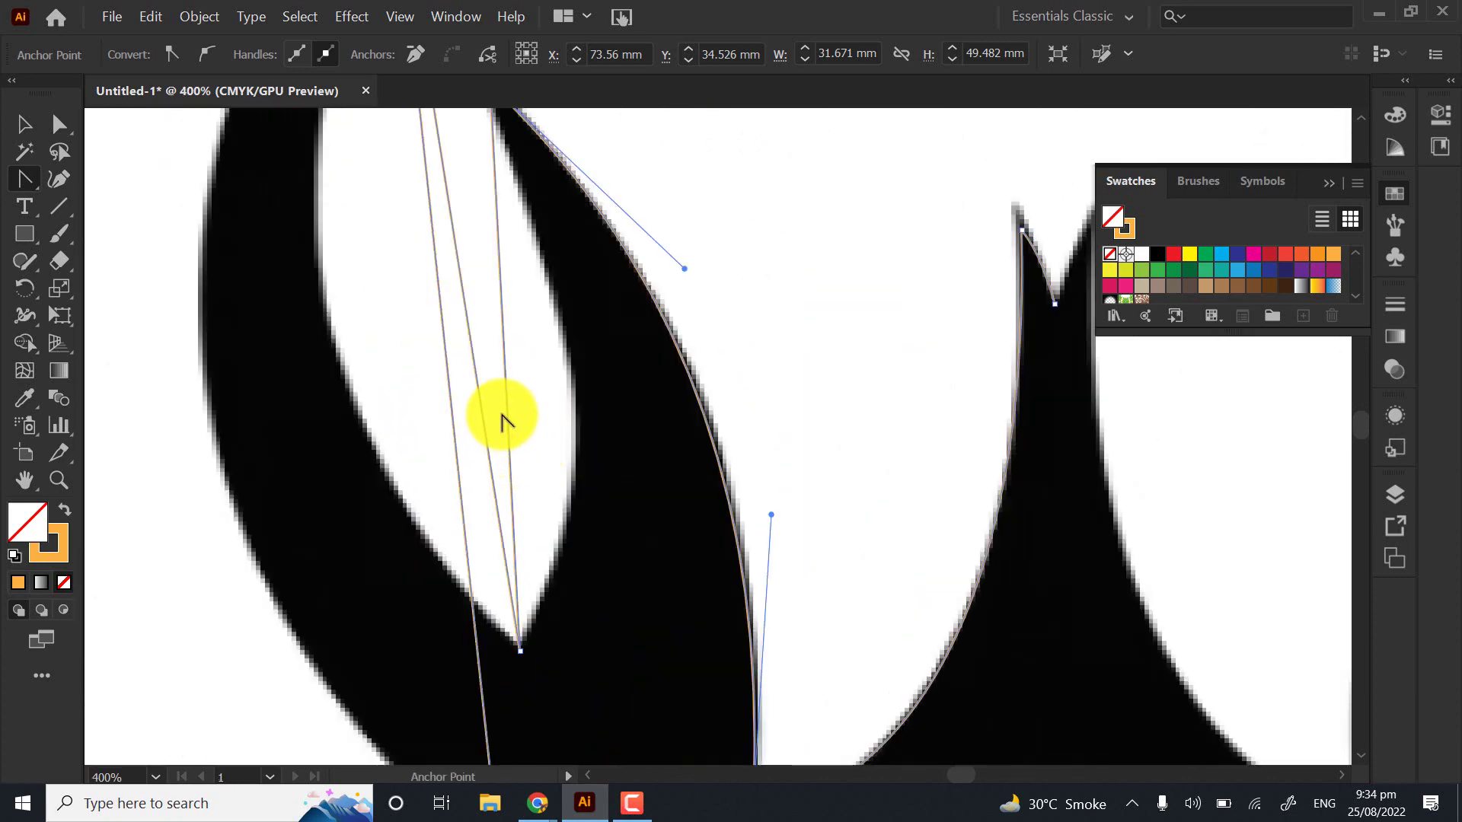
Curve the segment along the left inner horn's left edge and adjust both handles to fit the reference outline
left_click_drag(506, 414, 577, 405)
scroll(577, 405, "up", 1)
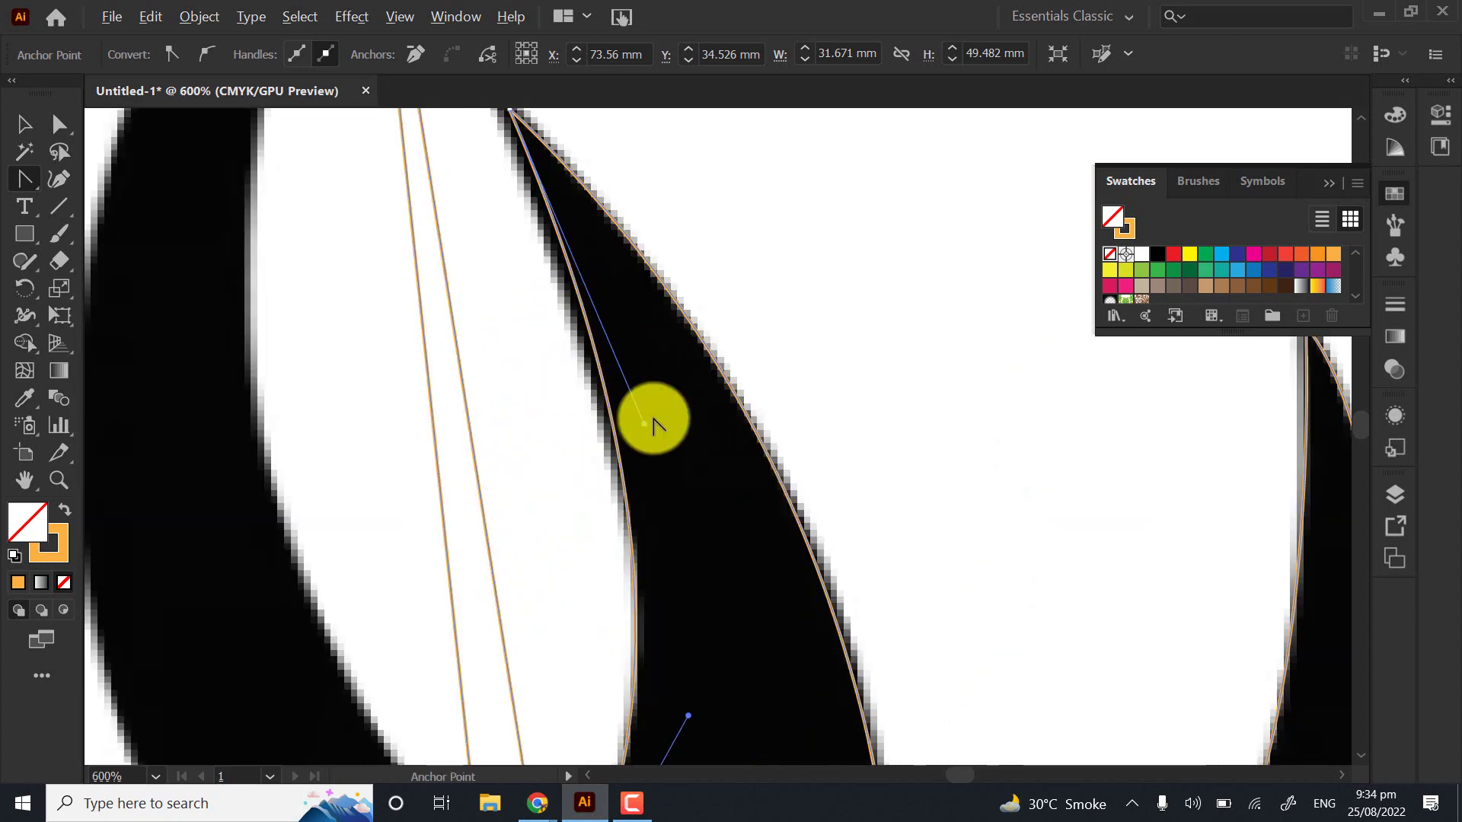
scroll(676, 186, "down", 3)
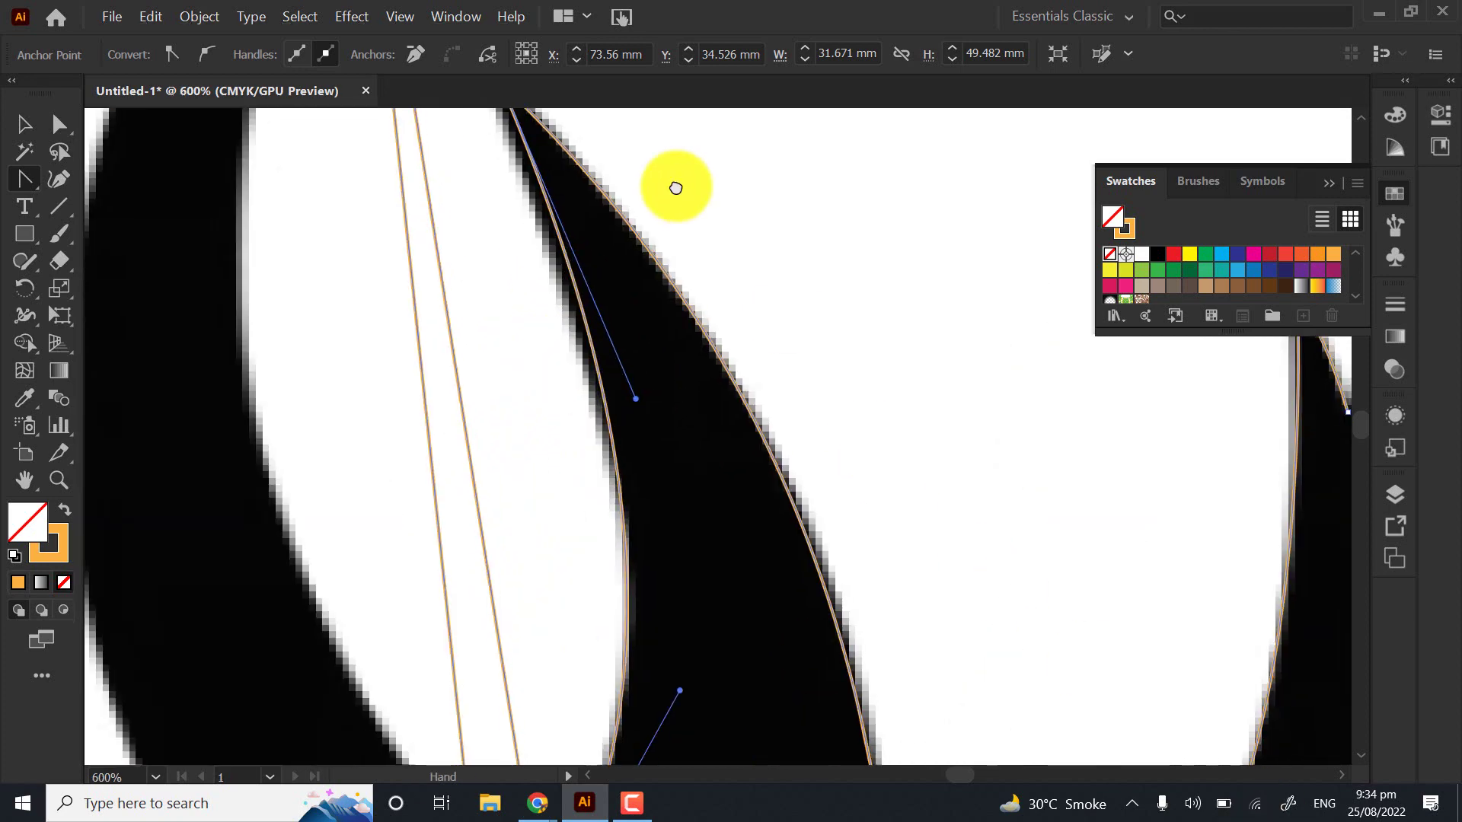
scroll(676, 522, "right", 2)
scroll(760, 757, "up", 3)
scroll(759, 757, "left", 2)
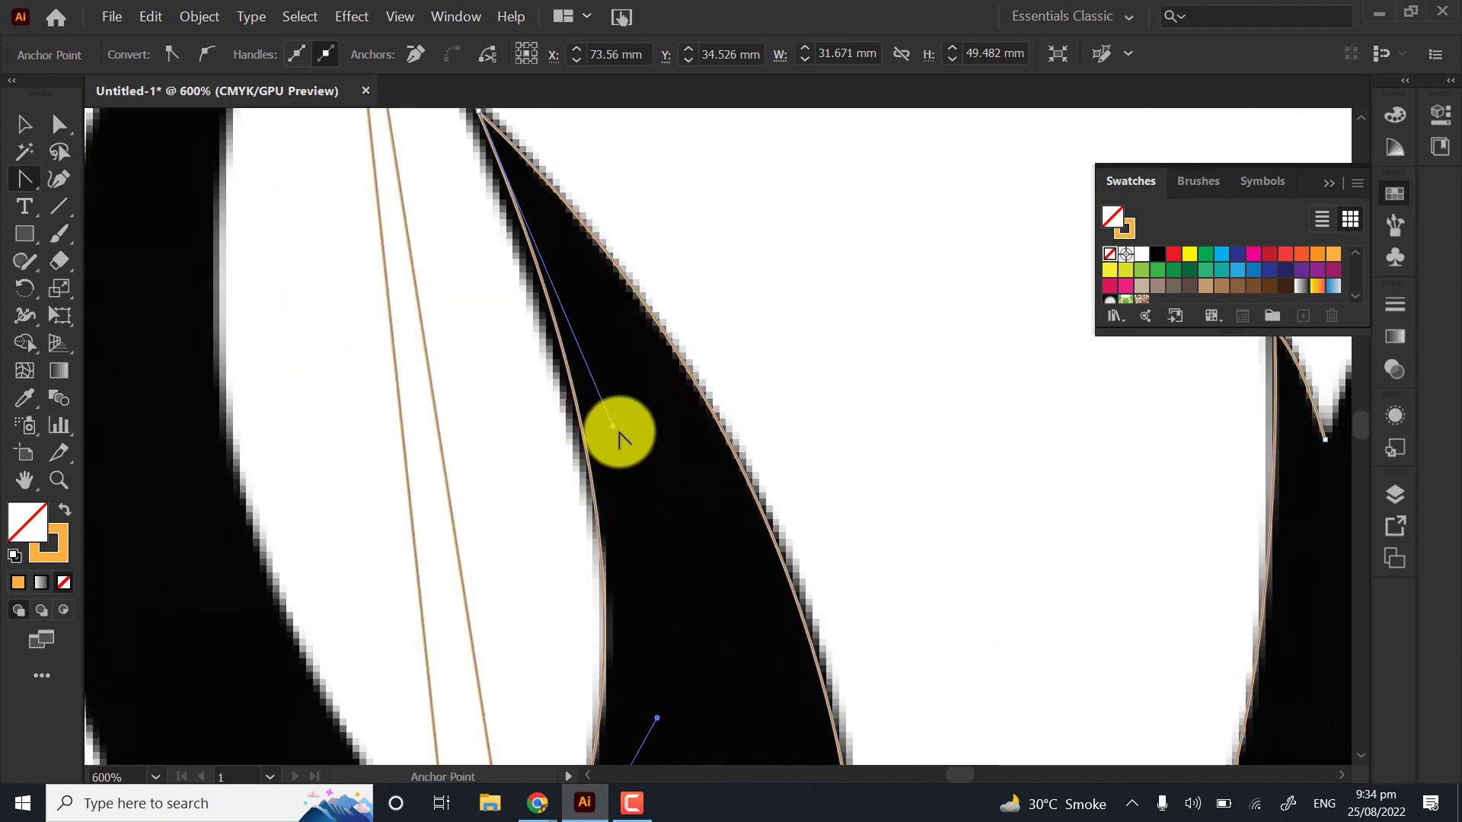
left_click_drag(617, 432, 594, 424)
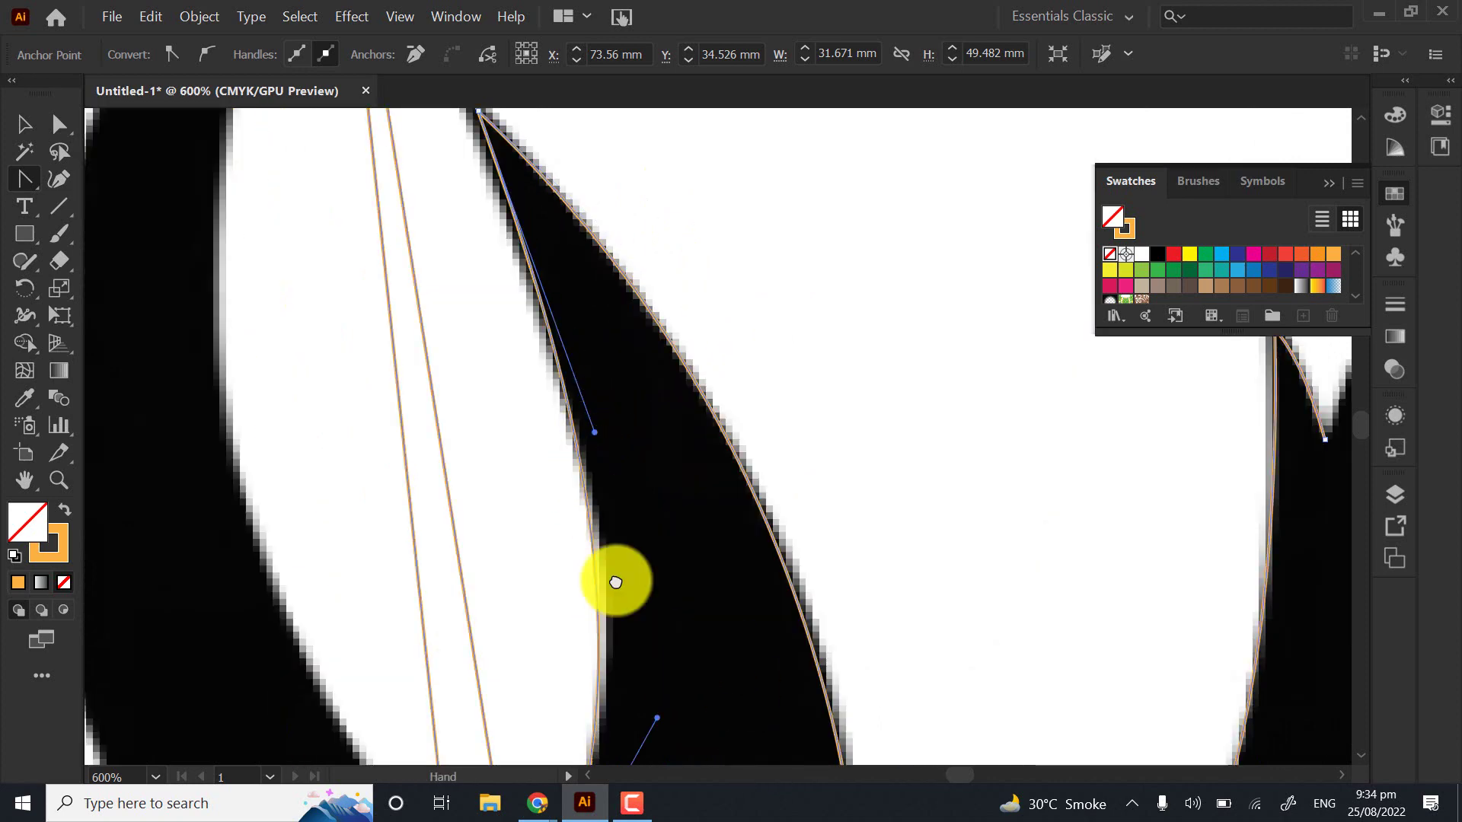
scroll(638, 495, "down", 3)
left_click_drag(647, 488, 664, 466)
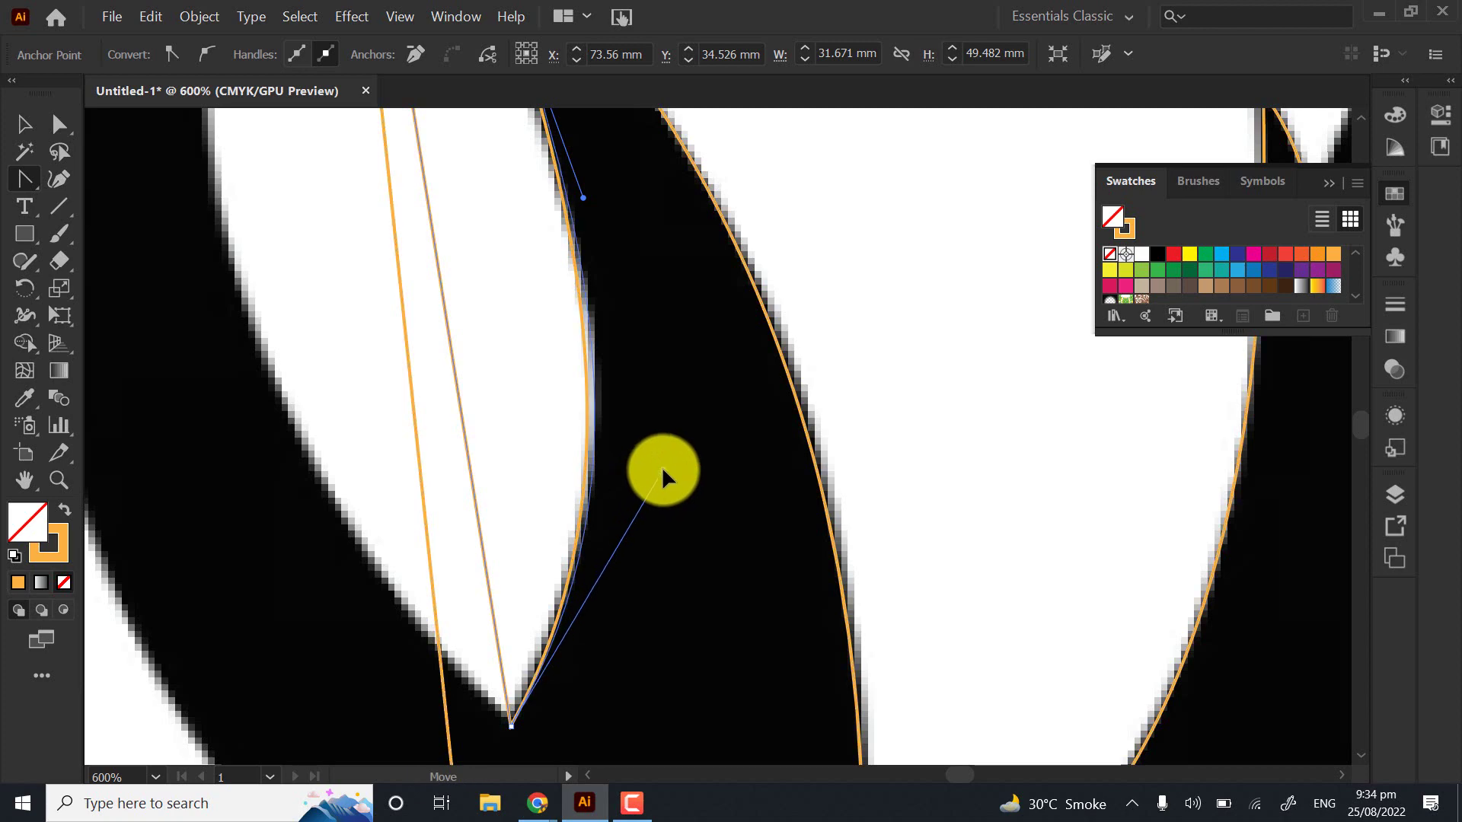
Bend the outermost segment of the left outer horn around its outer edge and adjust both handles to match the contour
scroll(594, 504, "left", 2)
scroll(594, 504, "up", 1)
scroll(582, 506, "down", 1)
scroll(584, 591, "down", 3)
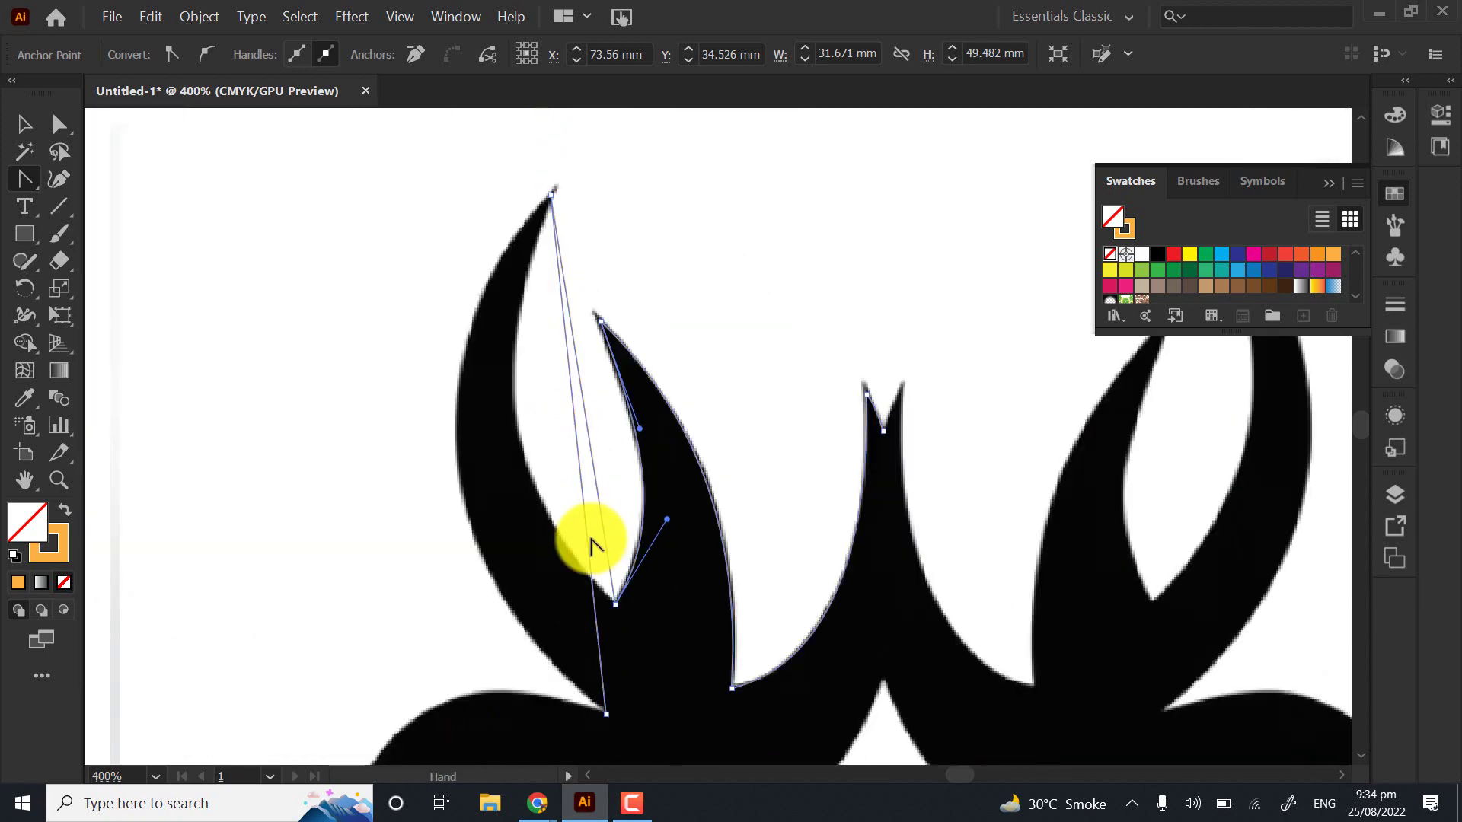
scroll(611, 498, "up", 1)
left_click_drag(643, 493, 524, 500)
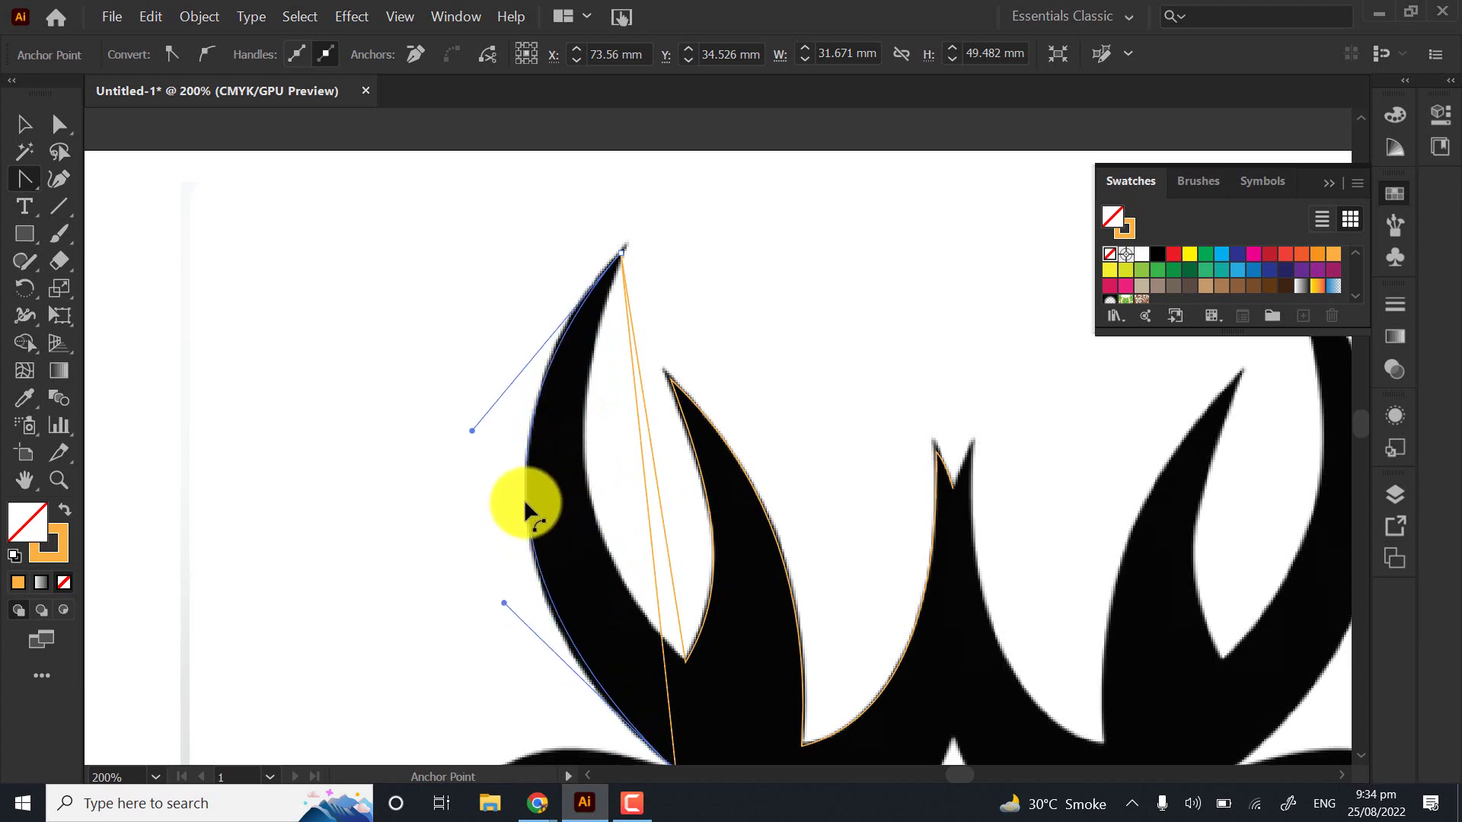
scroll(515, 474, "up", 1)
key("space")
left_click_drag(427, 420, 412, 474)
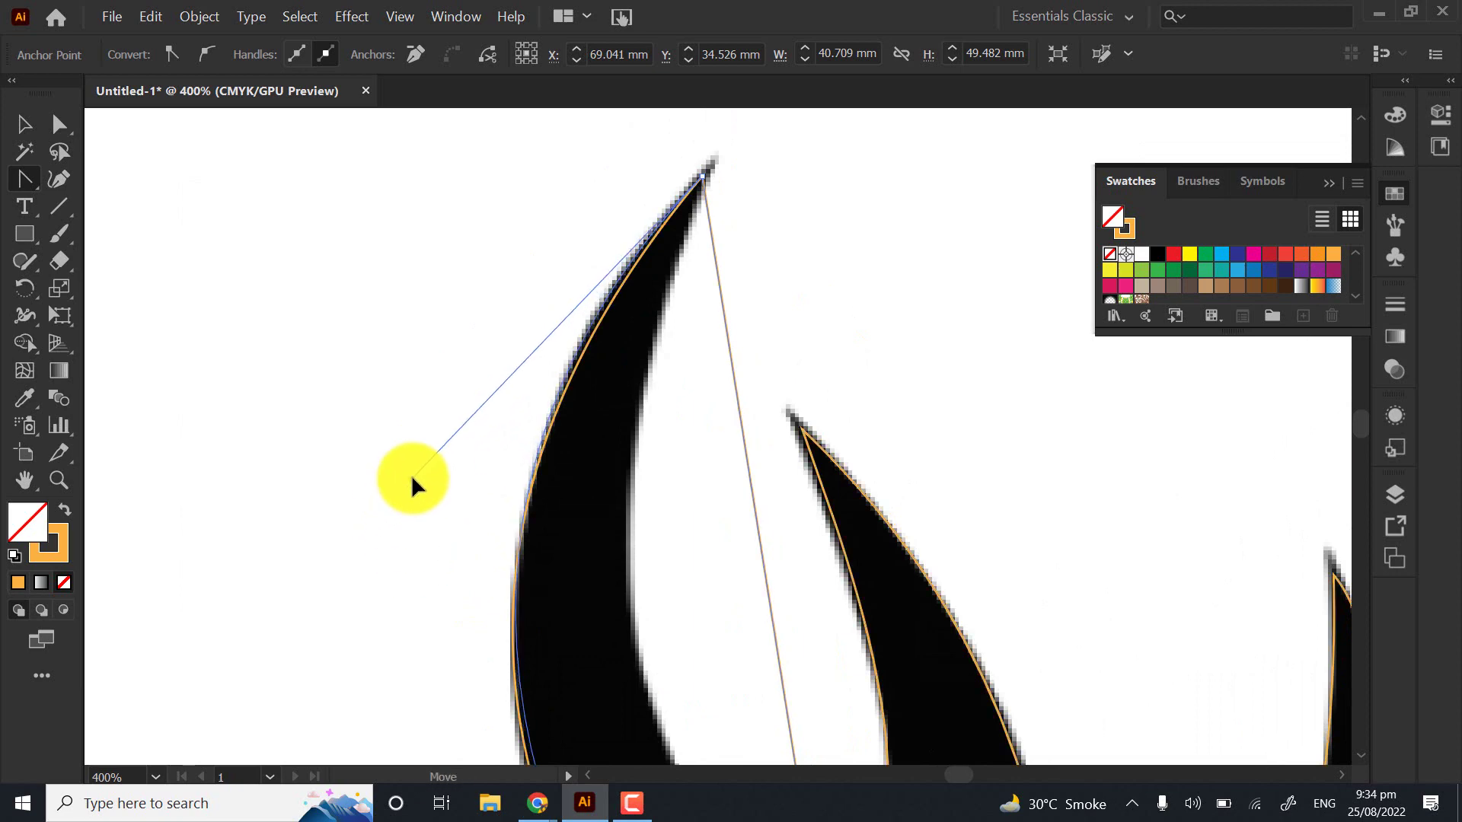
scroll(473, 235, "down", 10)
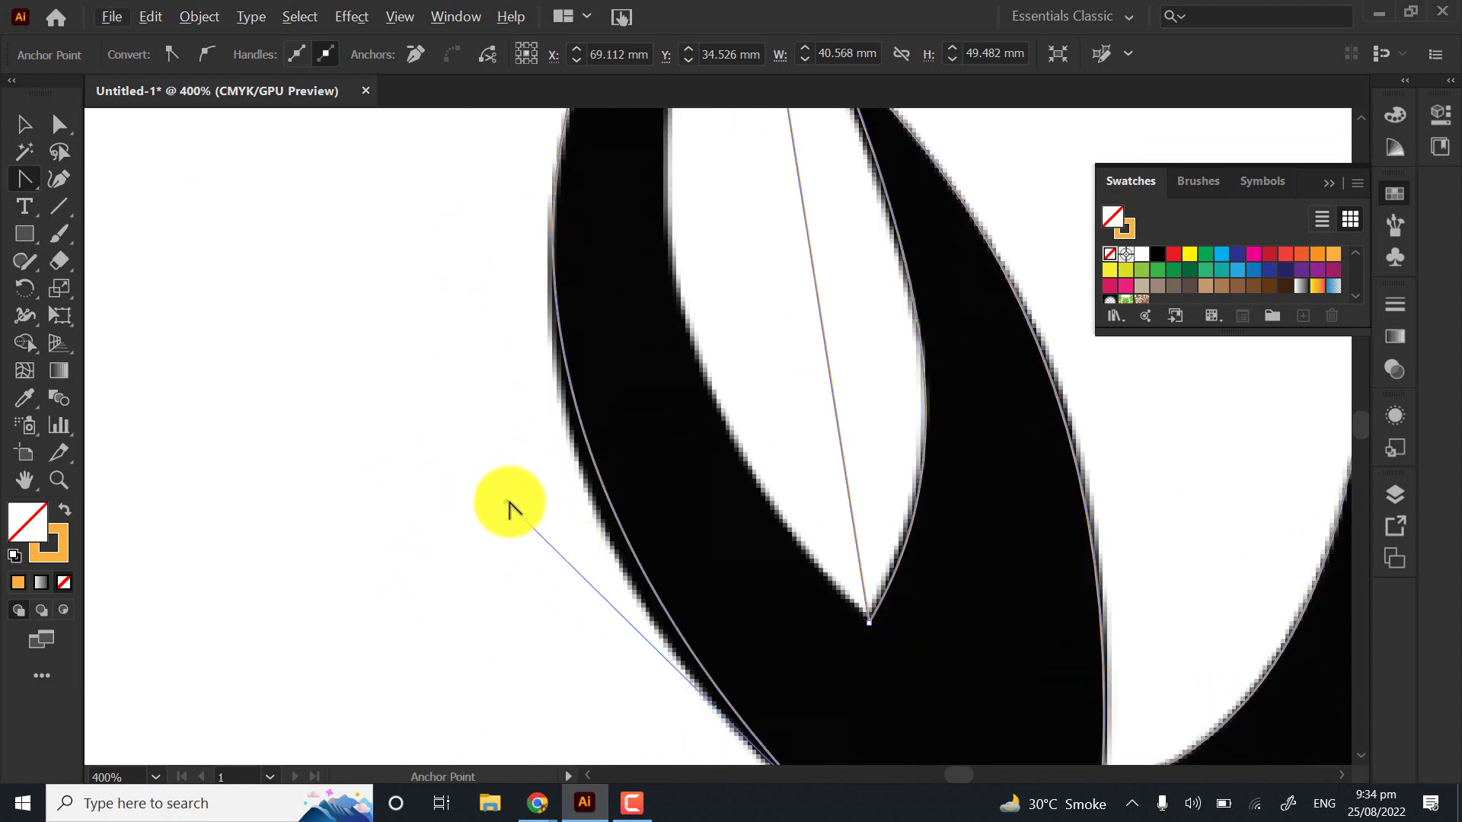
left_click_drag(505, 502, 505, 559)
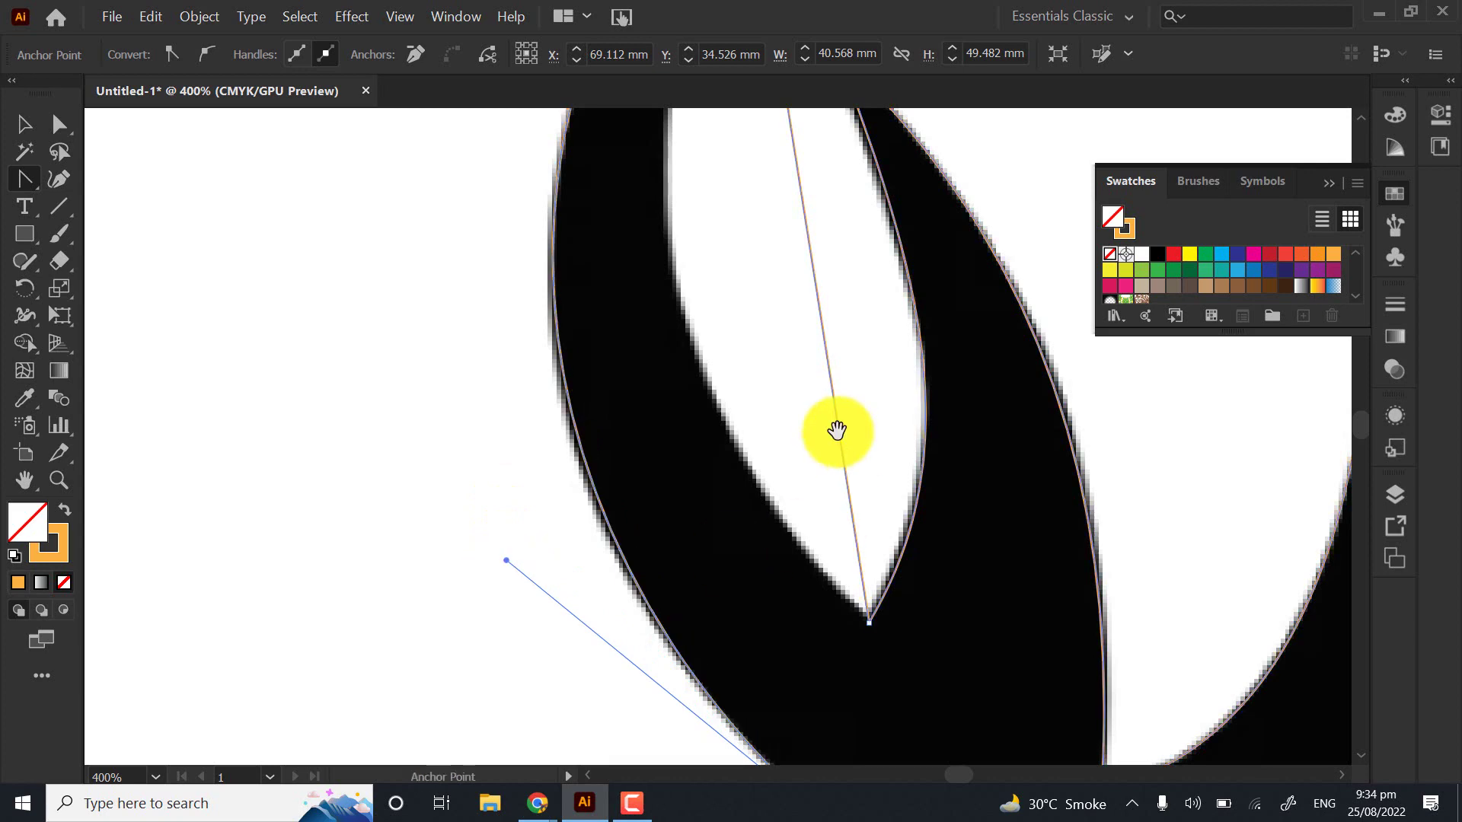
Curve the remaining straight segment along the left outer horn's inner edge and fine-tune its lower handle
key("space")
left_click_drag(864, 708, 553, 506)
scroll(642, 535, "down", 2)
scroll(583, 594, "up", 1)
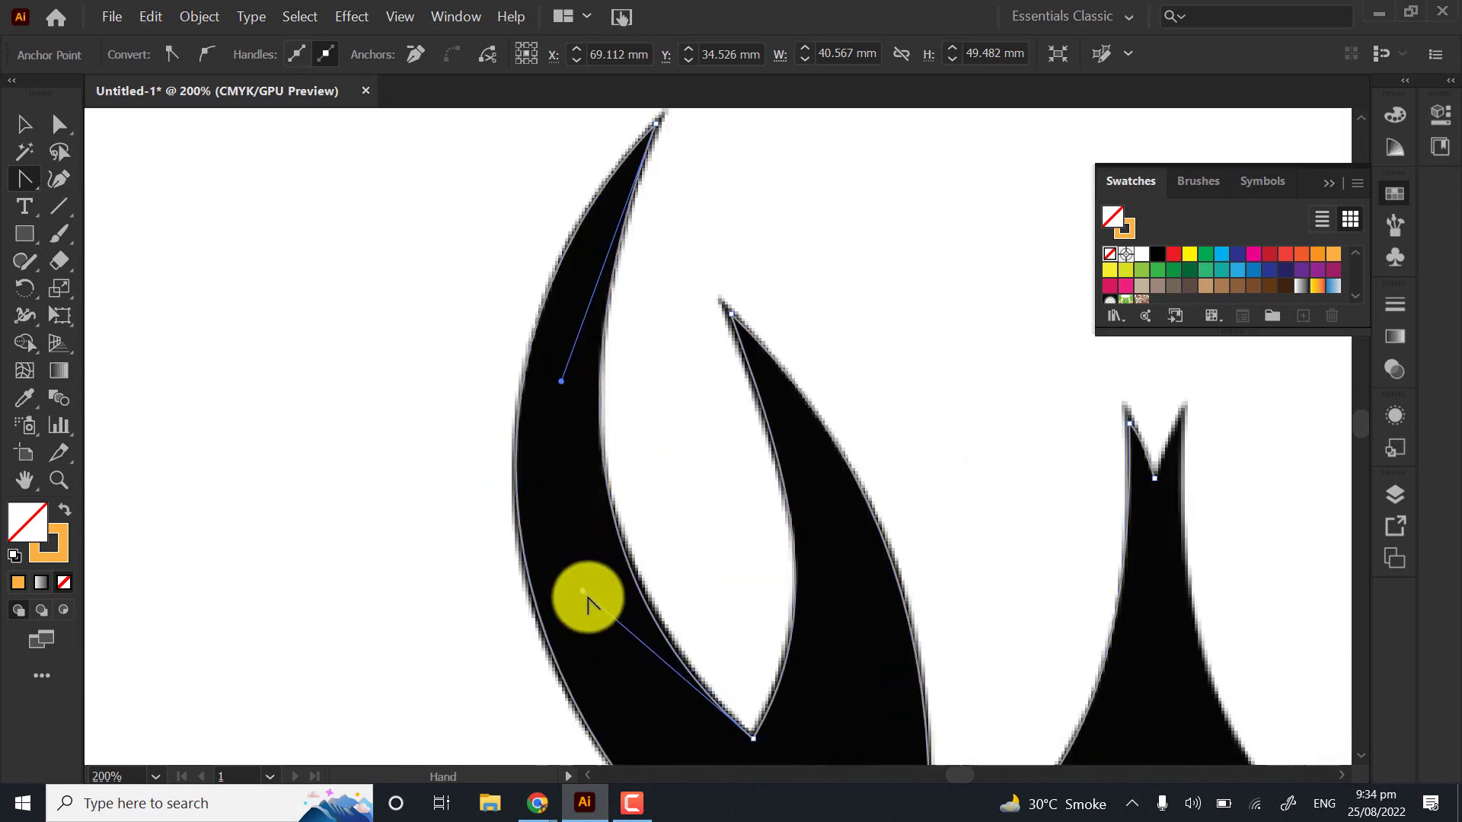
key("space")
left_click_drag(621, 647, 486, 561)
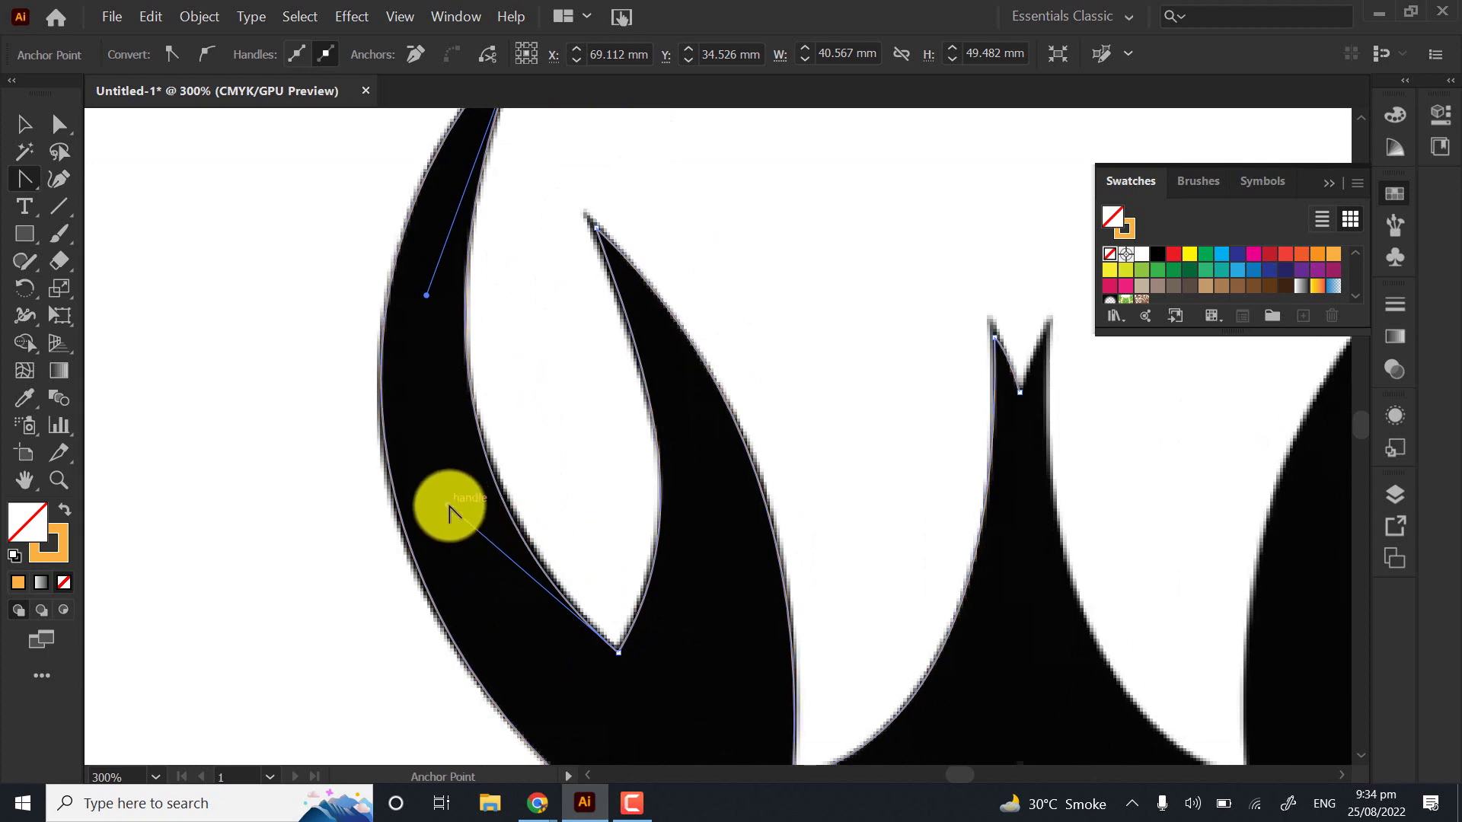
left_click_drag(448, 506, 456, 499)
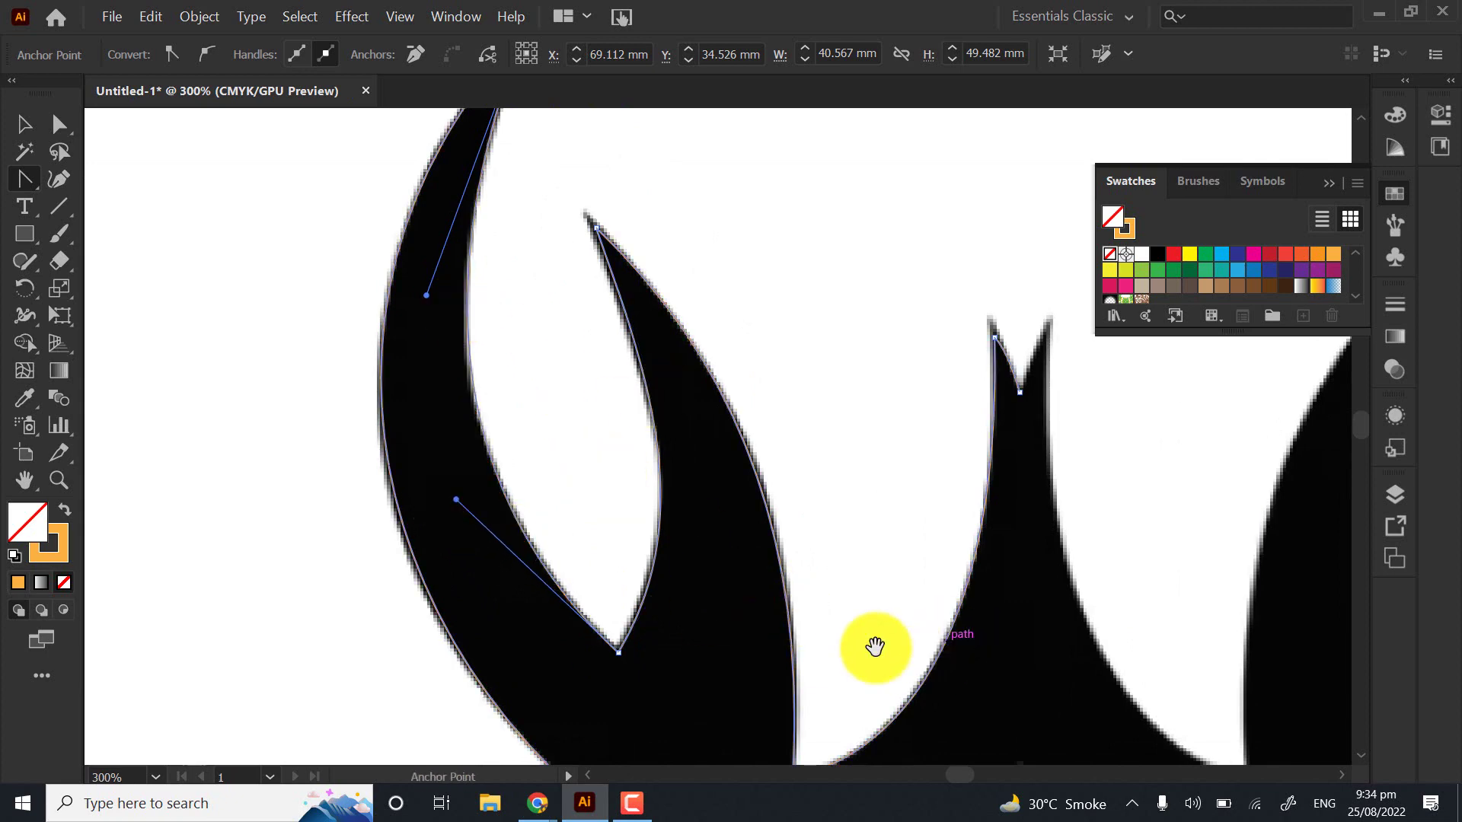
scroll(645, 417, "down", 2)
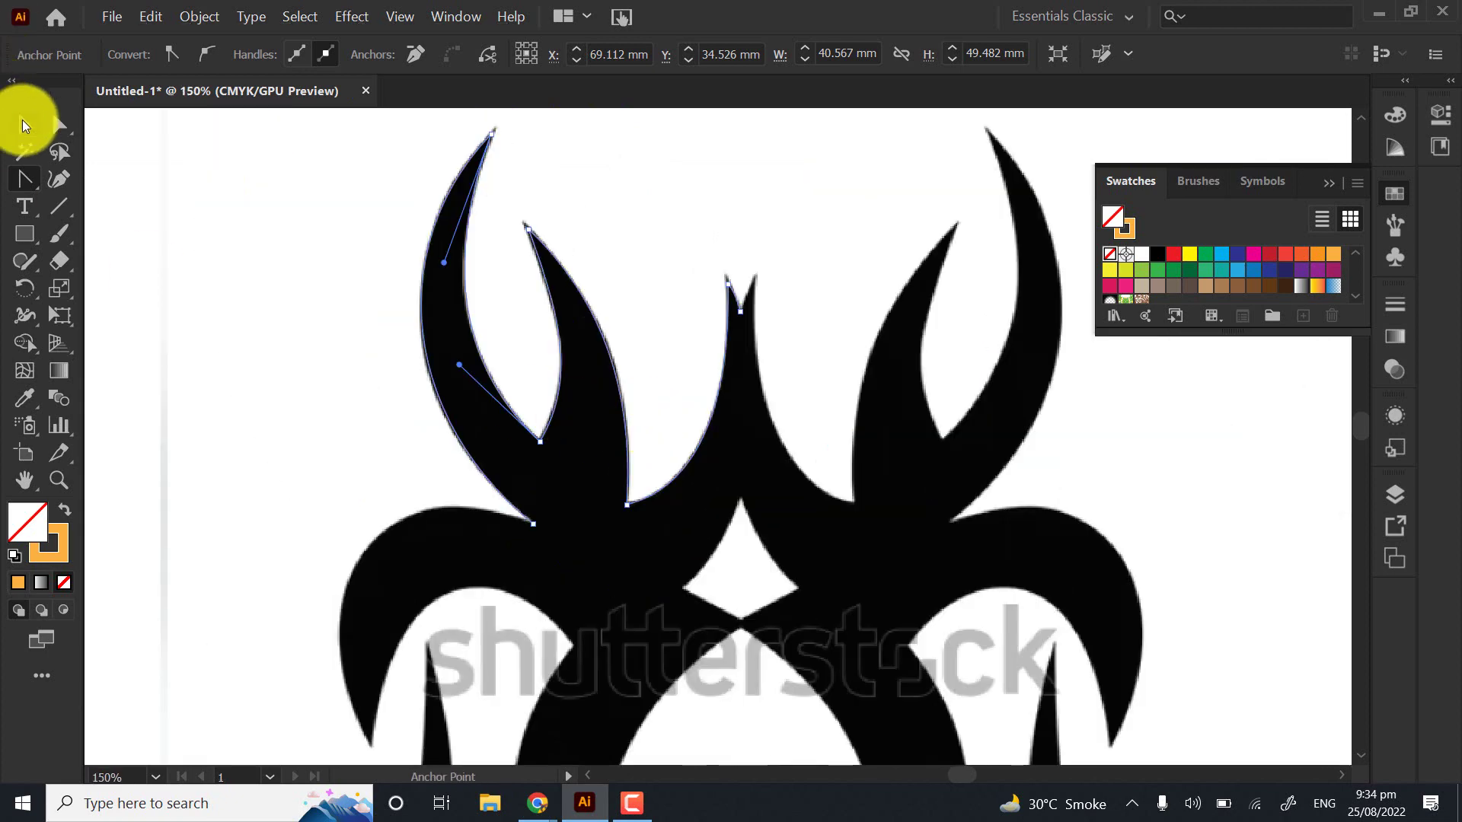
Deselect the path, then resume it with the Pen tool from the end anchor at the left outer horn's base, pulling out a handle
left_click(23, 126)
left_click(591, 290)
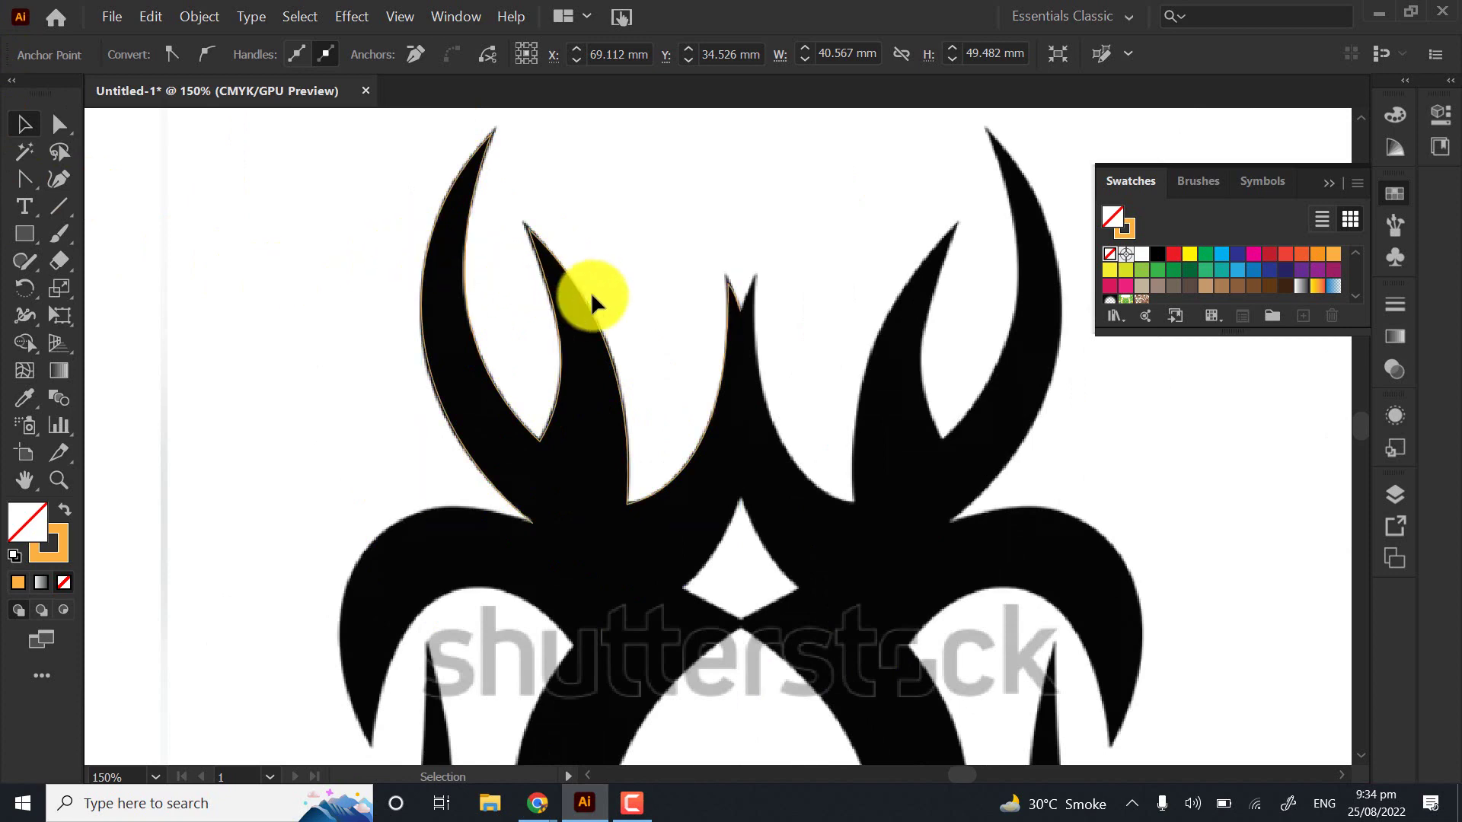
left_click(373, 446)
left_click_drag(339, 359, 99, 177)
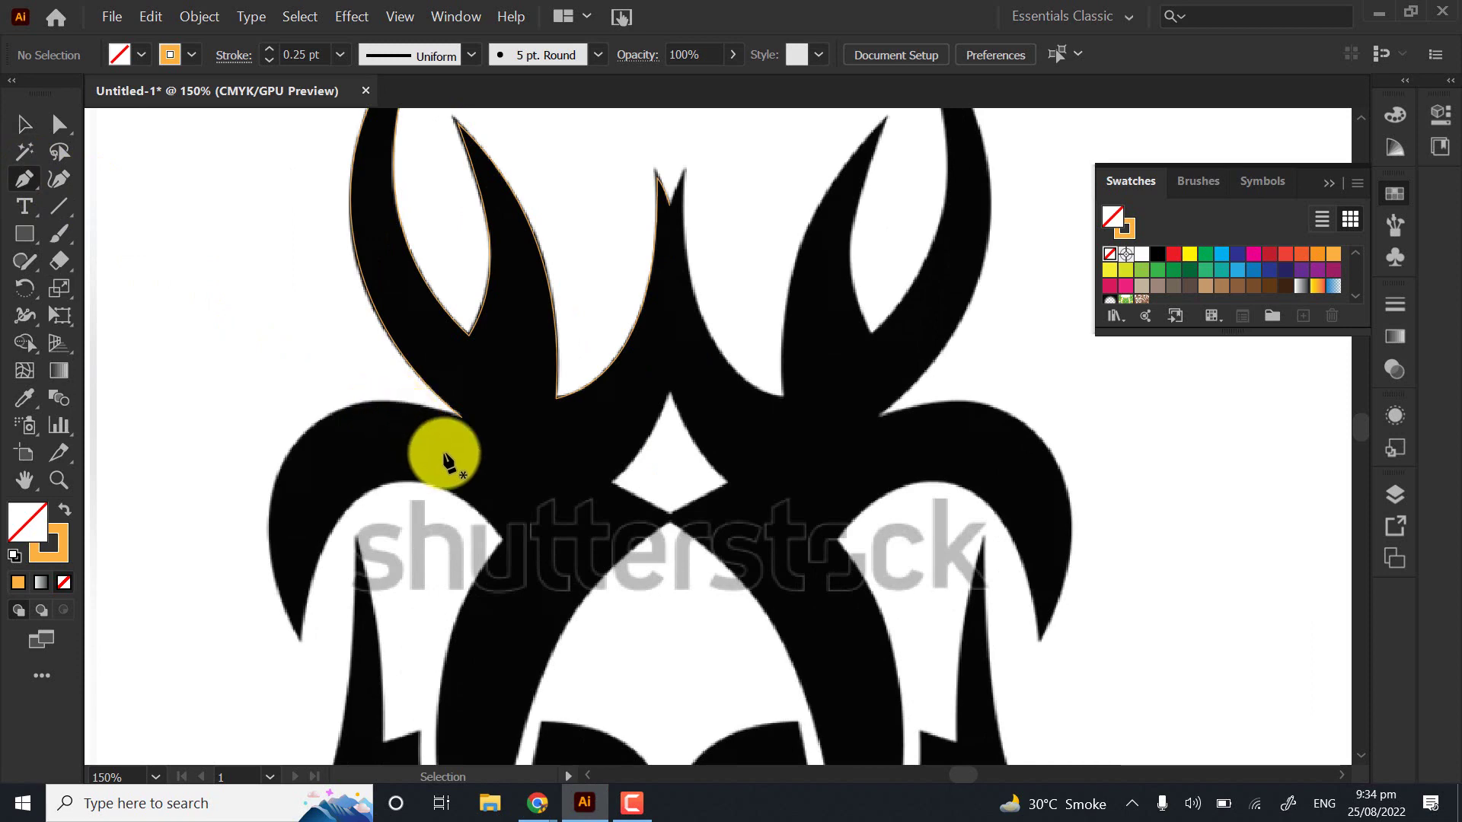
scroll(447, 403, "up", 5)
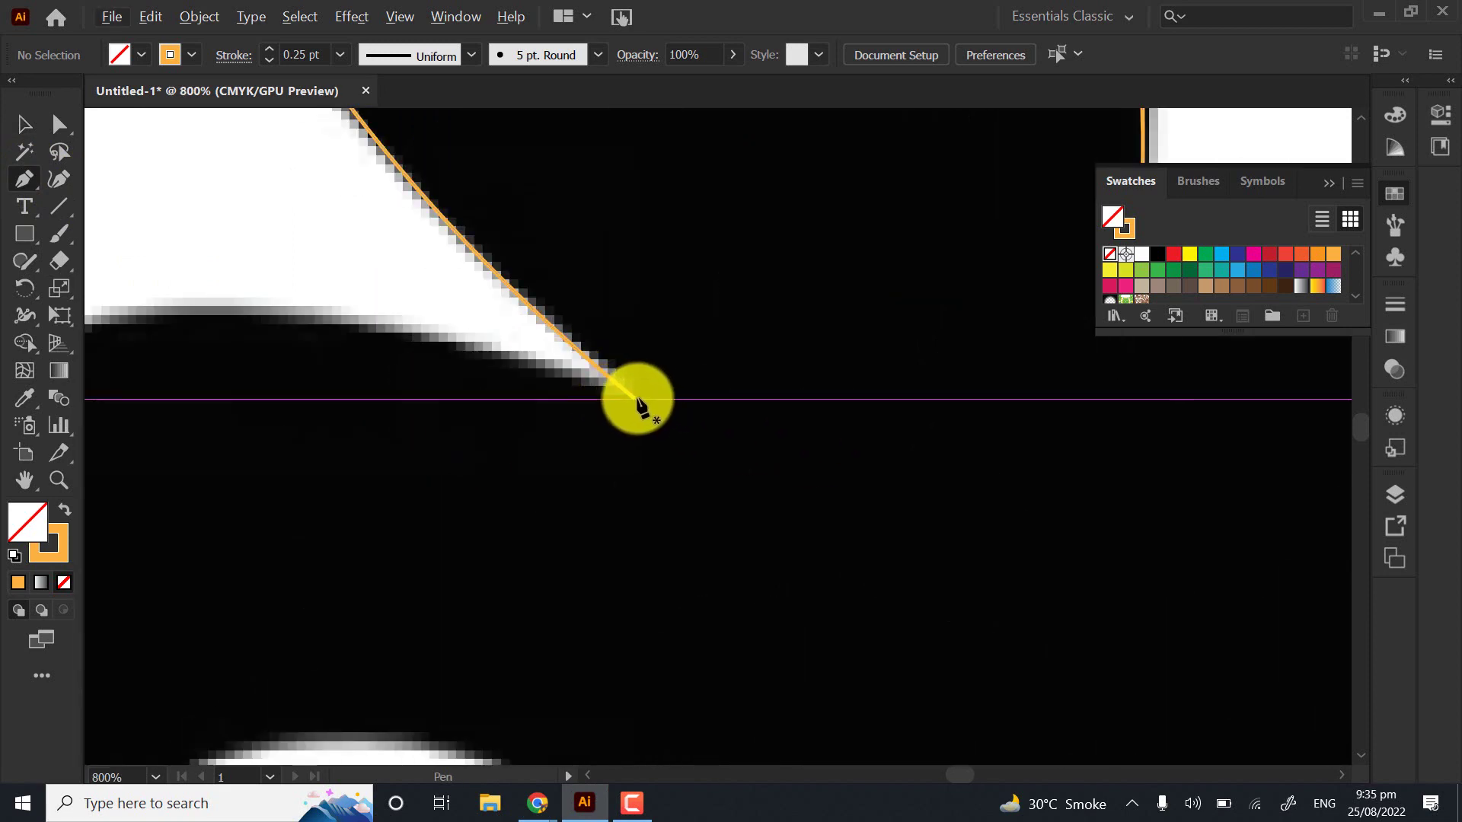
left_click_drag(630, 401, 355, 247)
scroll(571, 492, "down", 3)
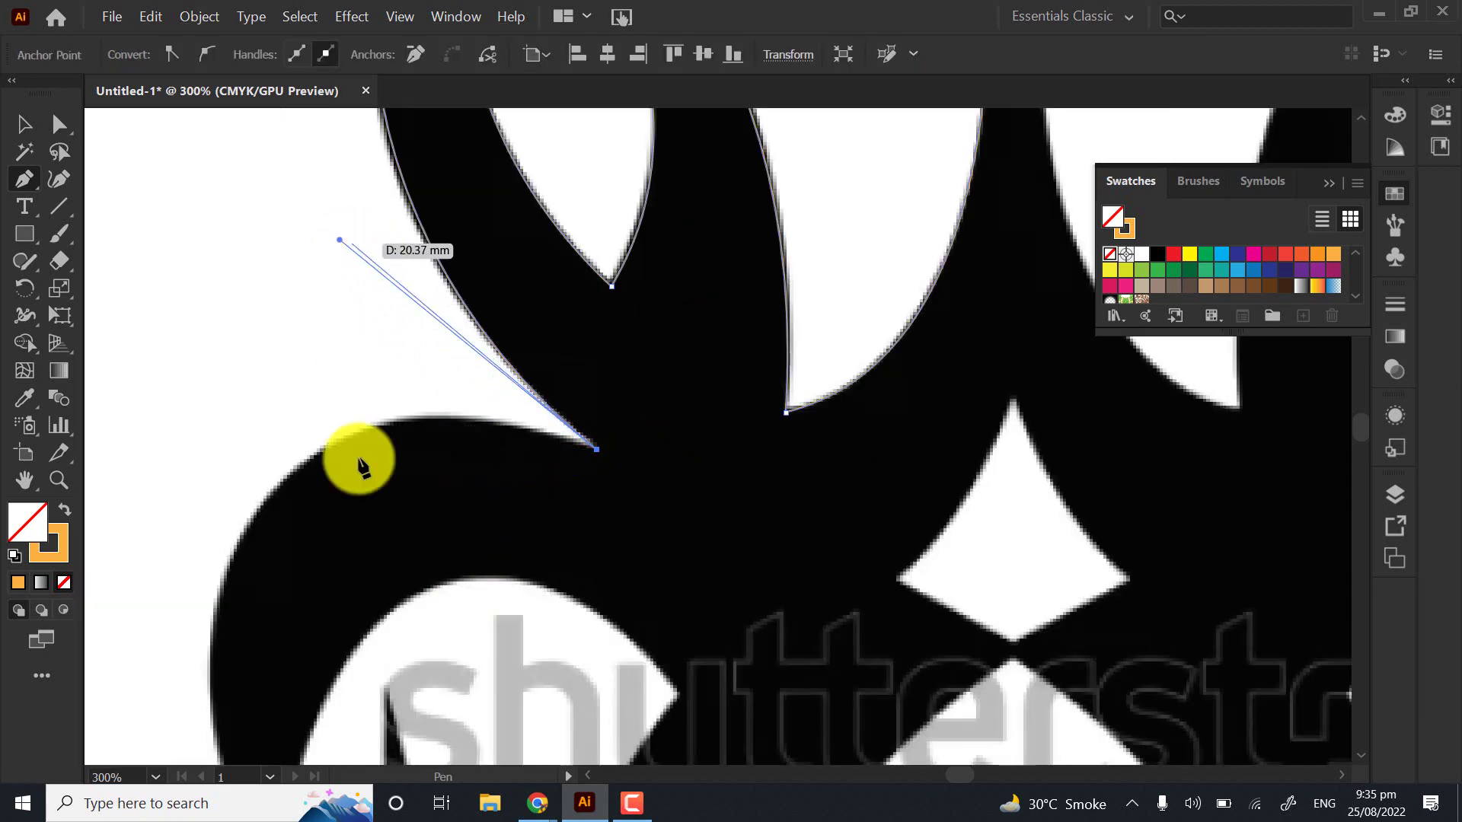
Extend the path with a straight segment from the left outer horn's base to the pointed lower tip of the left hook
scroll(403, 457, "down", 4)
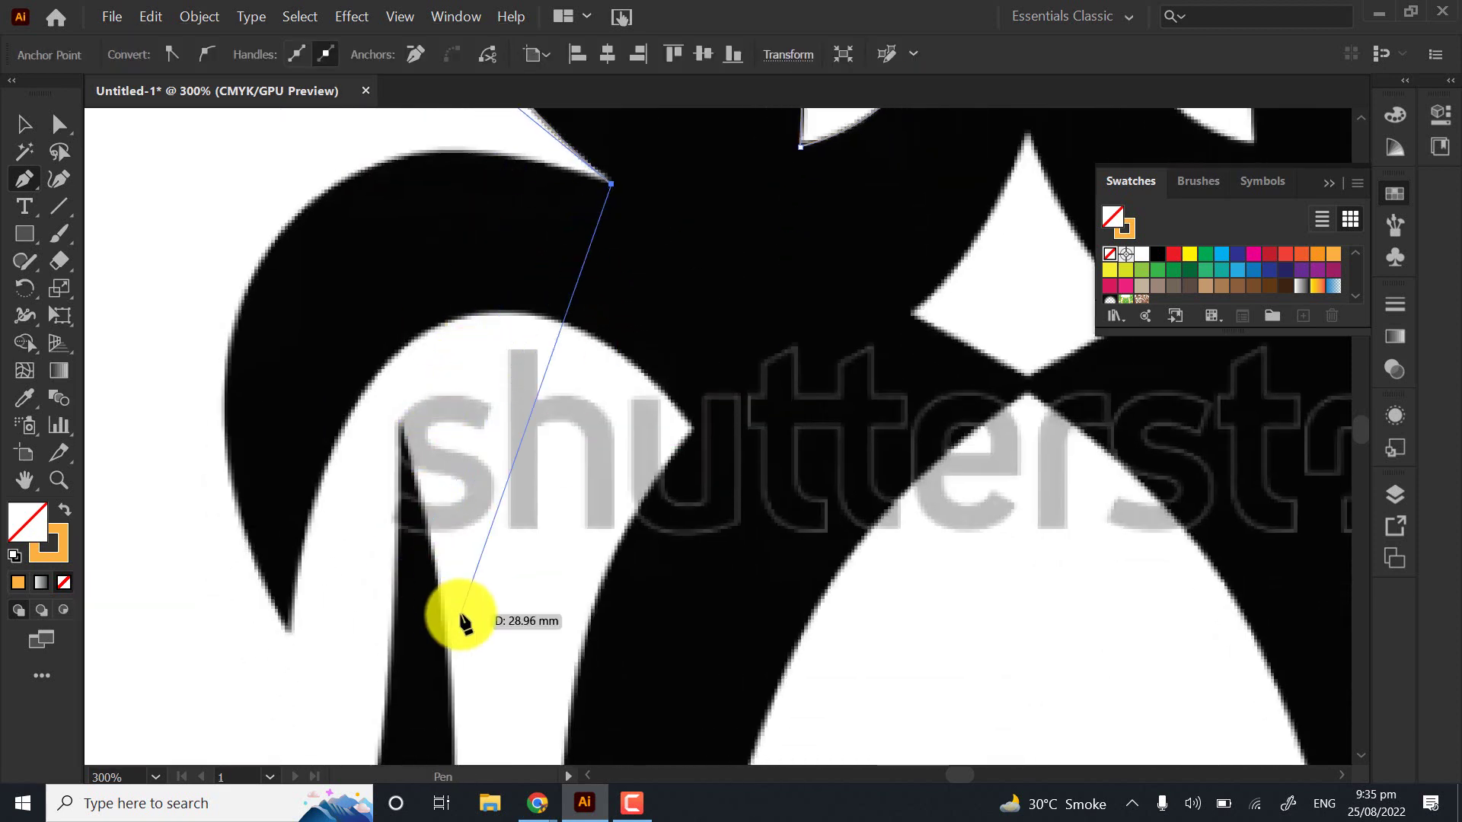
left_click_drag(545, 308, 568, 483)
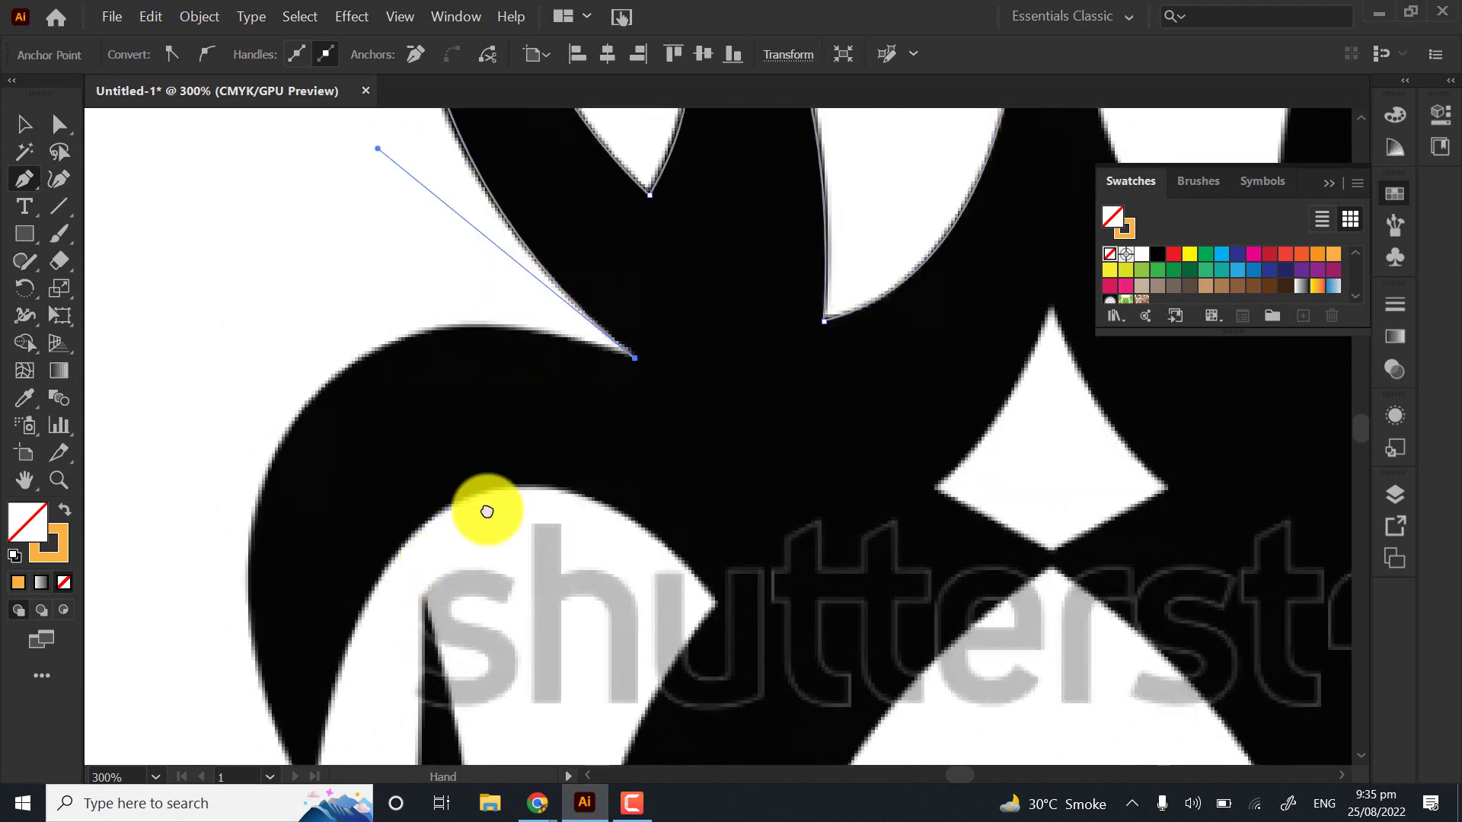
left_click_drag(487, 511, 552, 297)
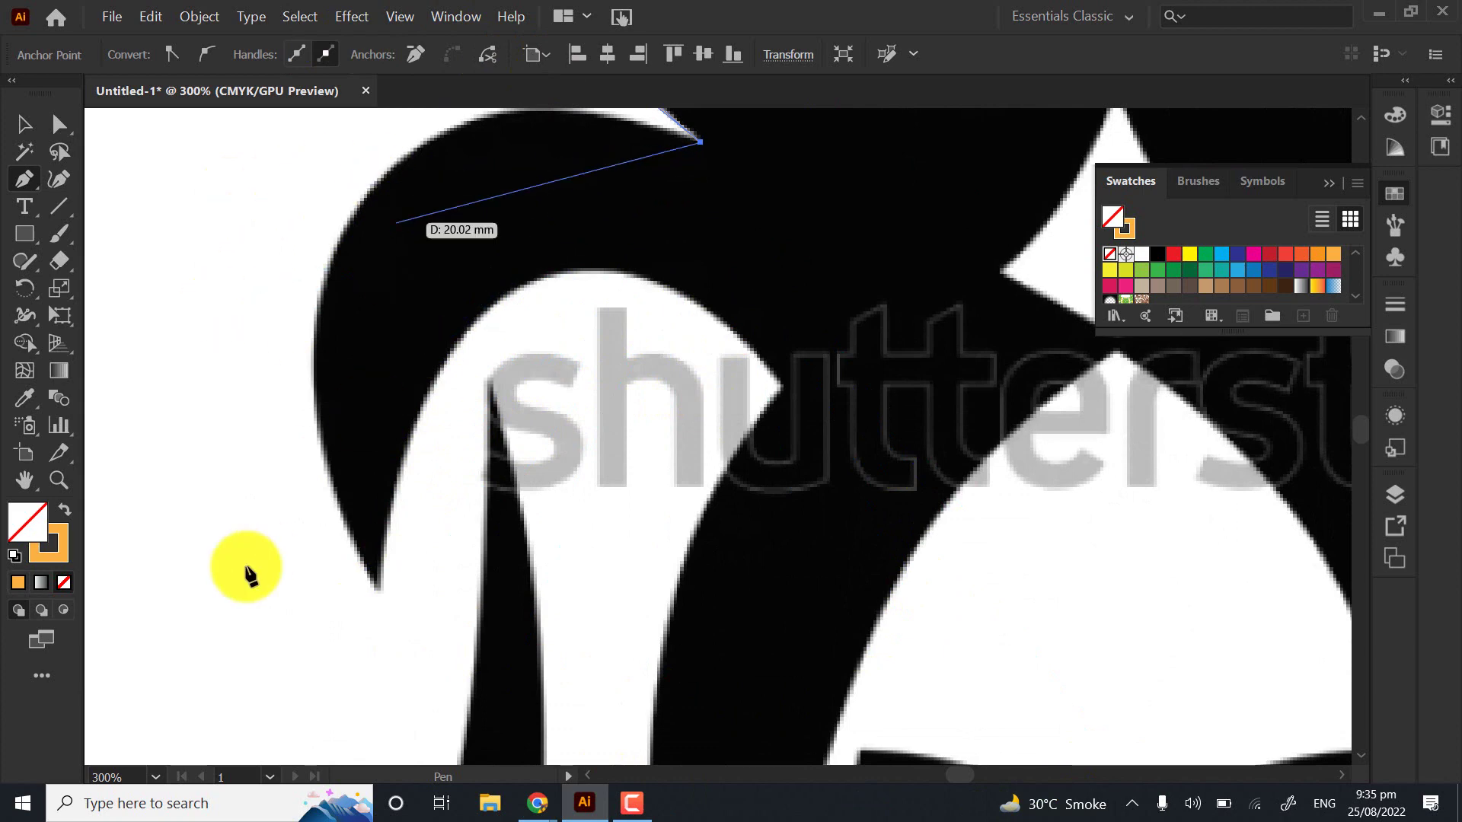
scroll(375, 587, "up", 3)
key("space")
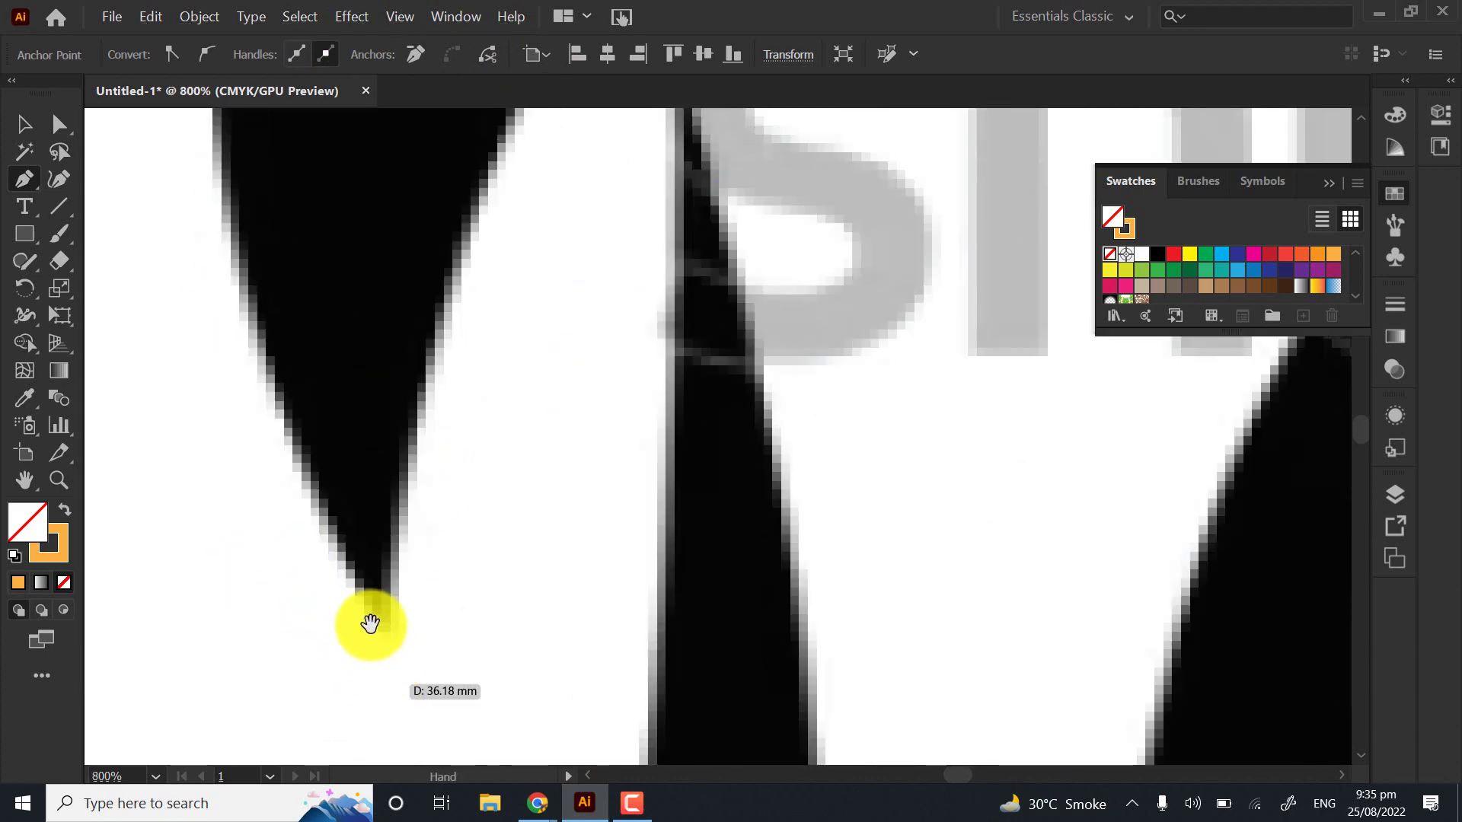
scroll(370, 624, "up", 3)
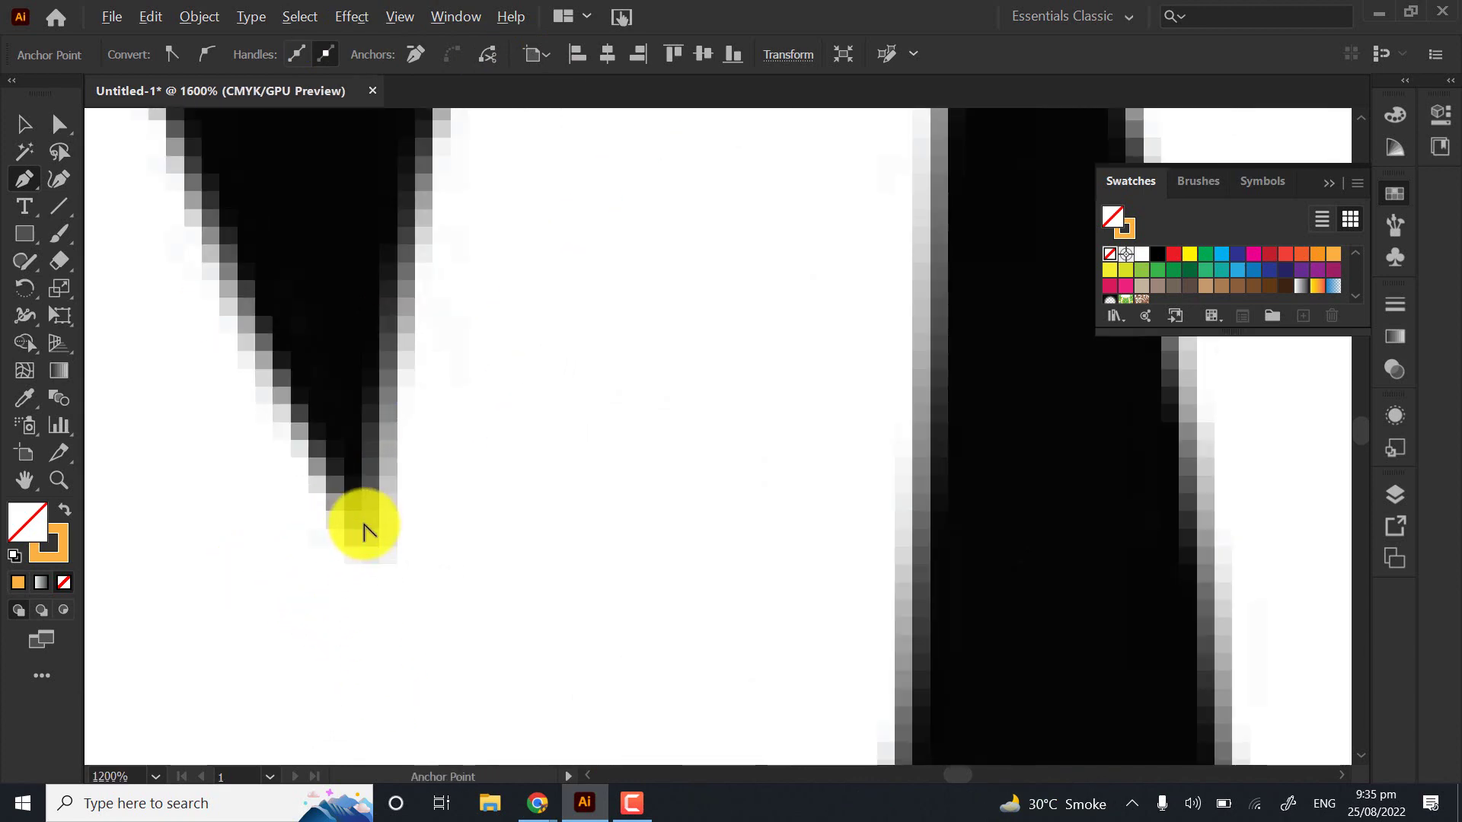
left_click(352, 466)
scroll(453, 361, "down", 4)
key("space")
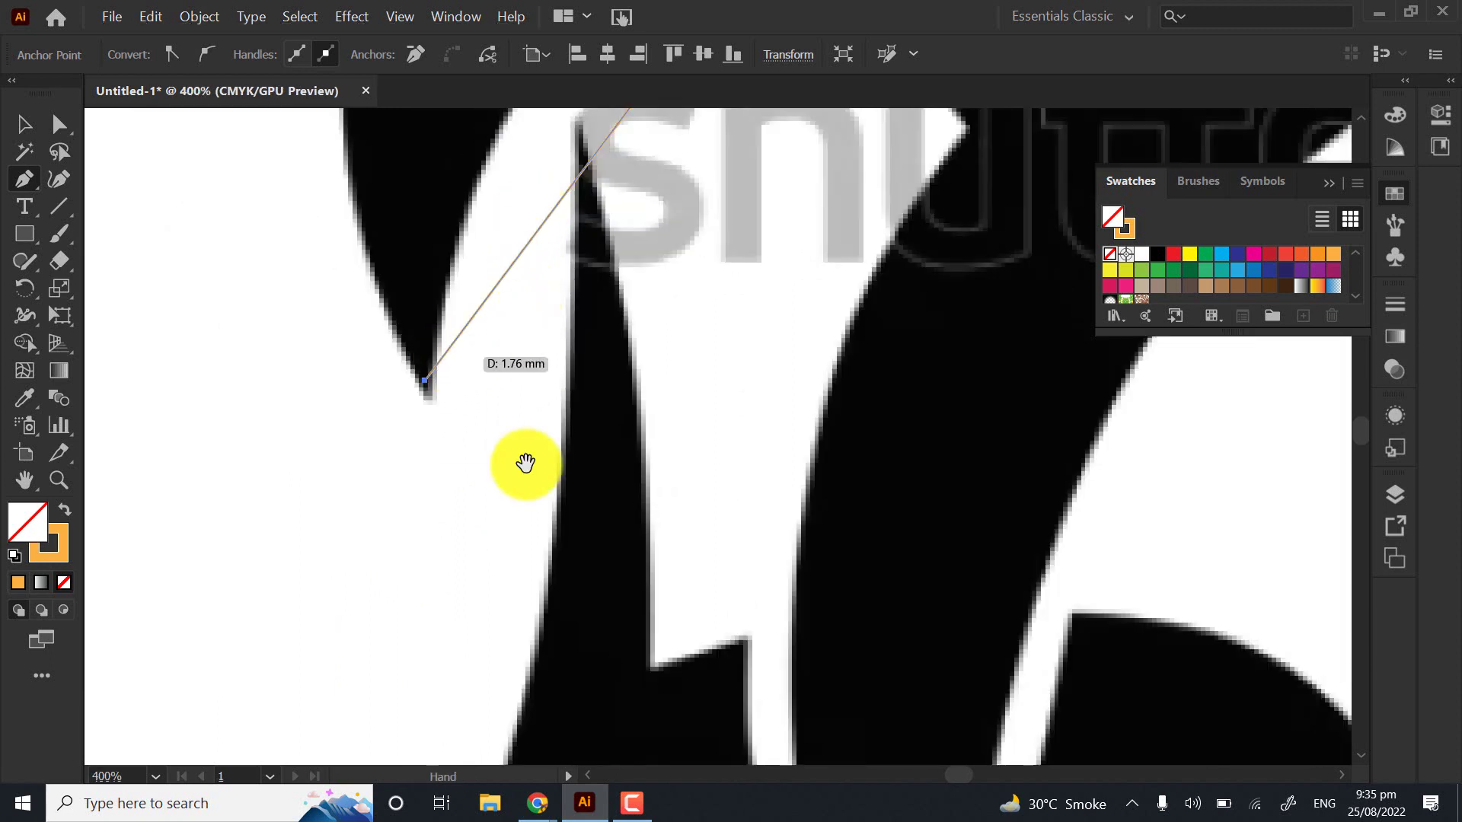
left_click(531, 209)
left_click(600, 181)
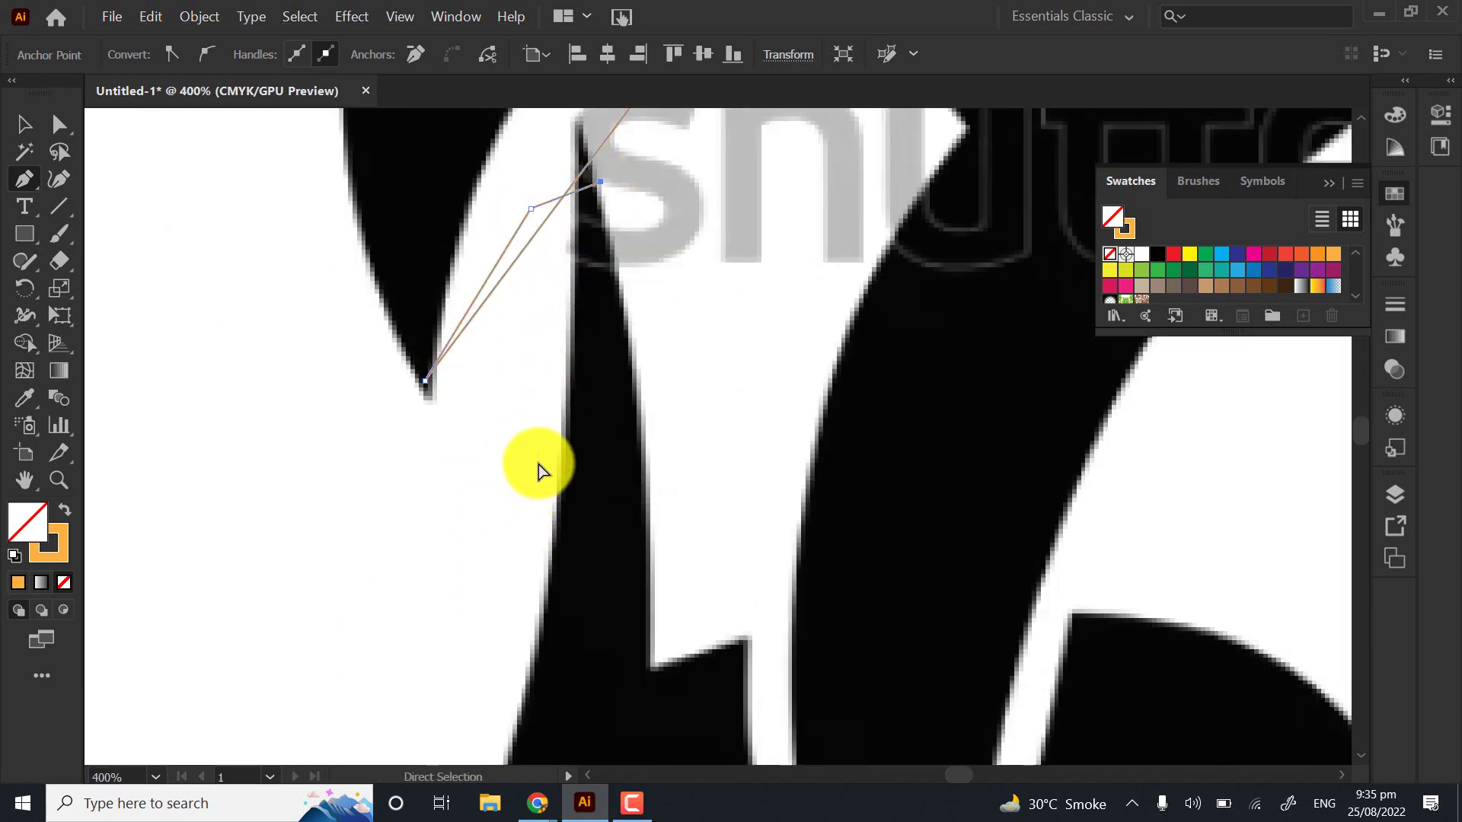
key("ctrl+z")
key("ctrl+z")
Bend the straight segment between the horn's base and the left hook's tip outward along the hook's outer edge
key("space")
left_click_drag(625, 254, 532, 600)
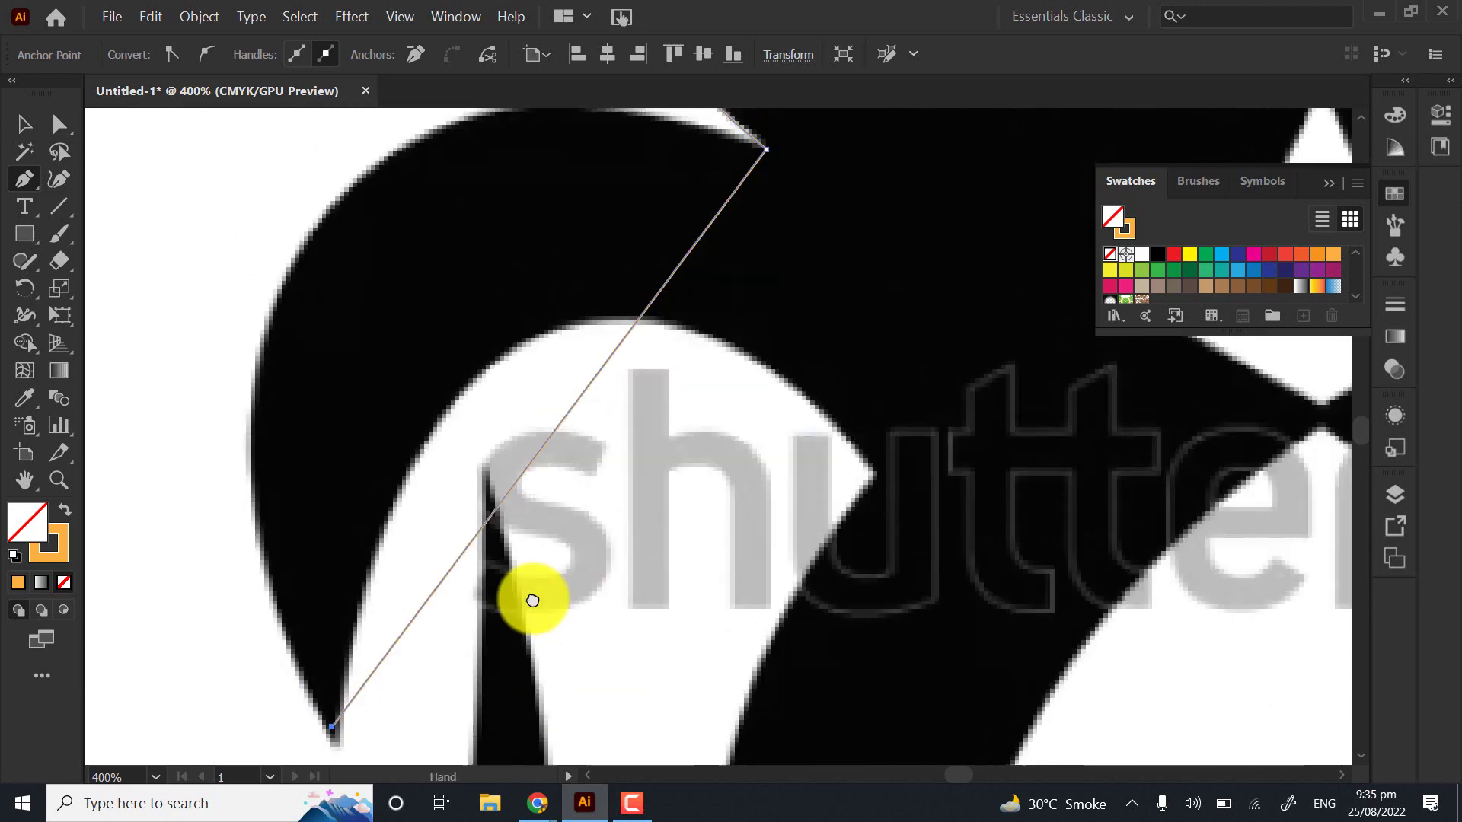
scroll(537, 571, "down", 2)
scroll(512, 418, "down", 1)
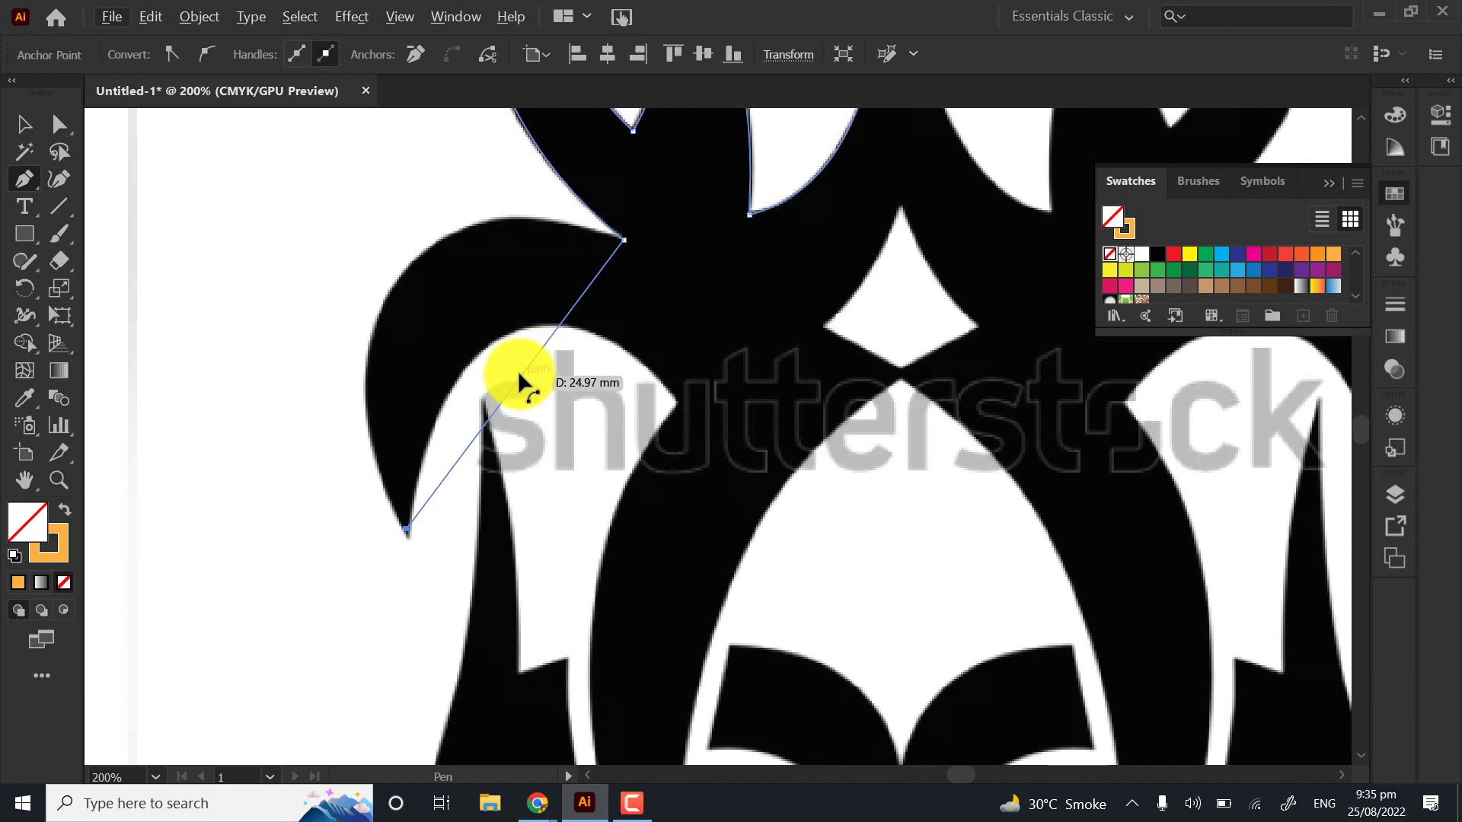
left_click_drag(507, 368, 402, 281)
left_click_drag(402, 284, 401, 279)
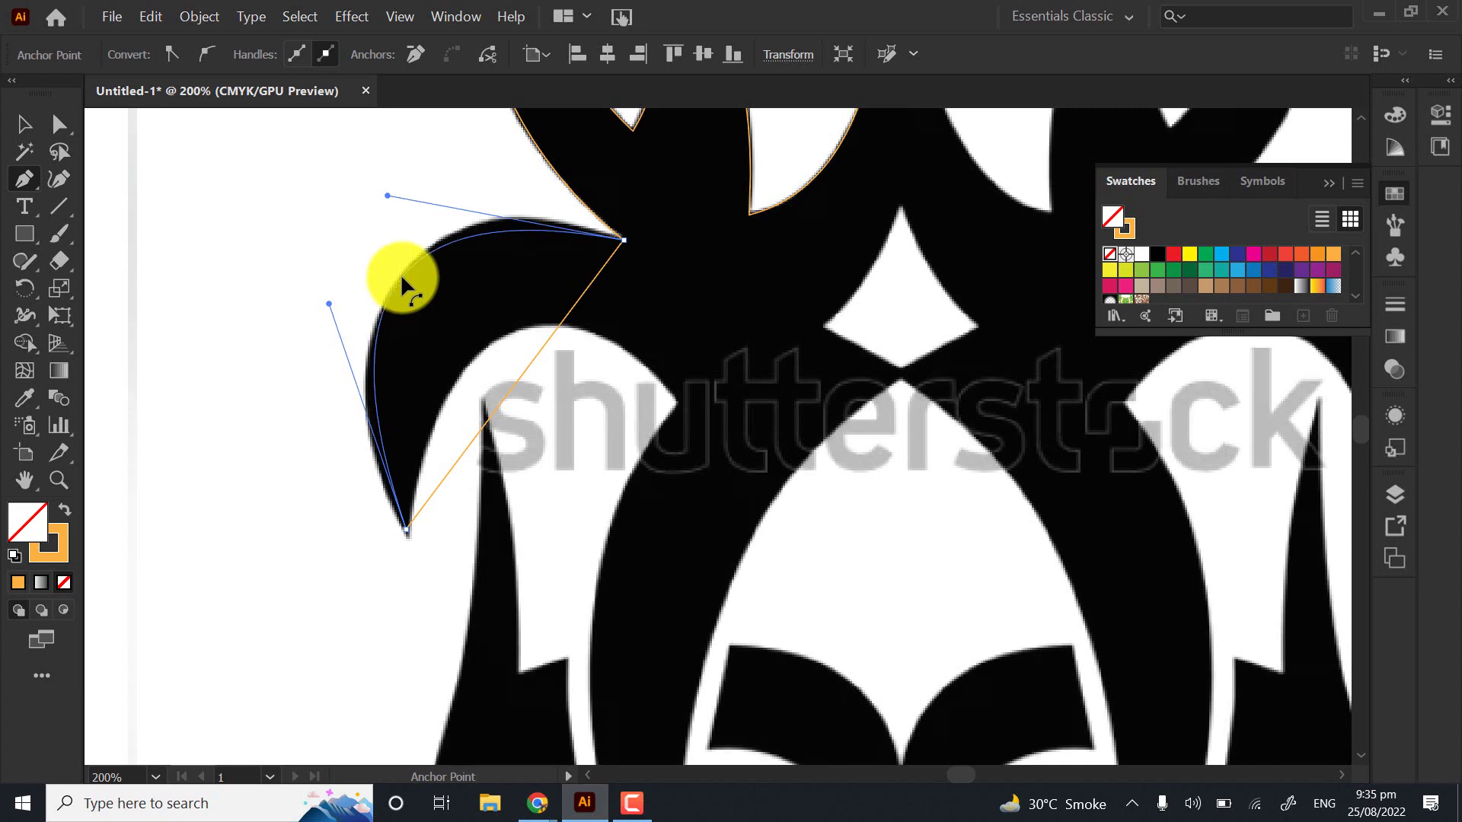
left_click_drag(401, 283, 402, 286)
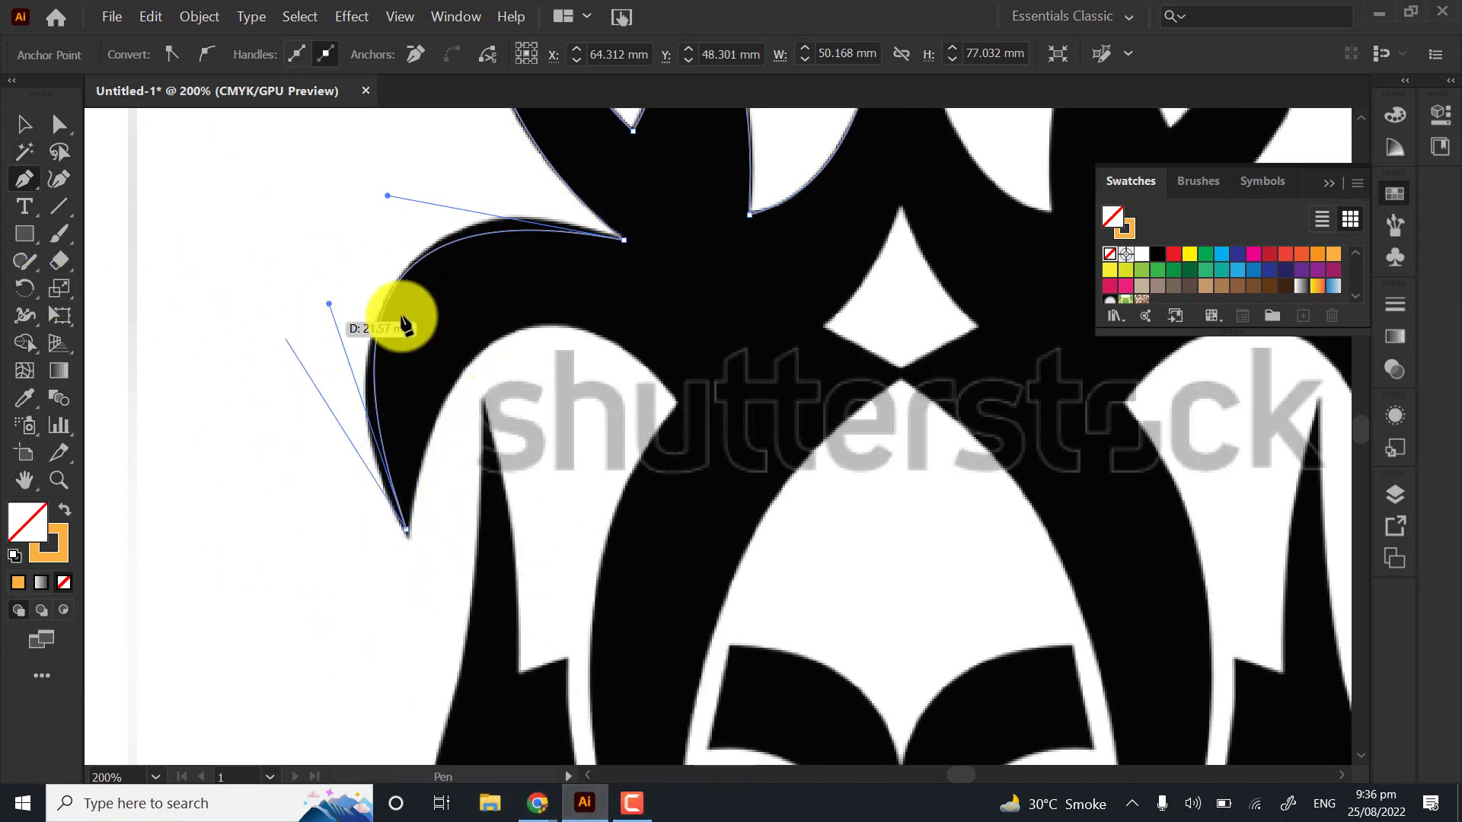
Switch to the Google Meet call in Chrome, highlight the earliest visible chat message to read it, and return to Illustrator
mouse_move(535, 802)
left_click(451, 722)
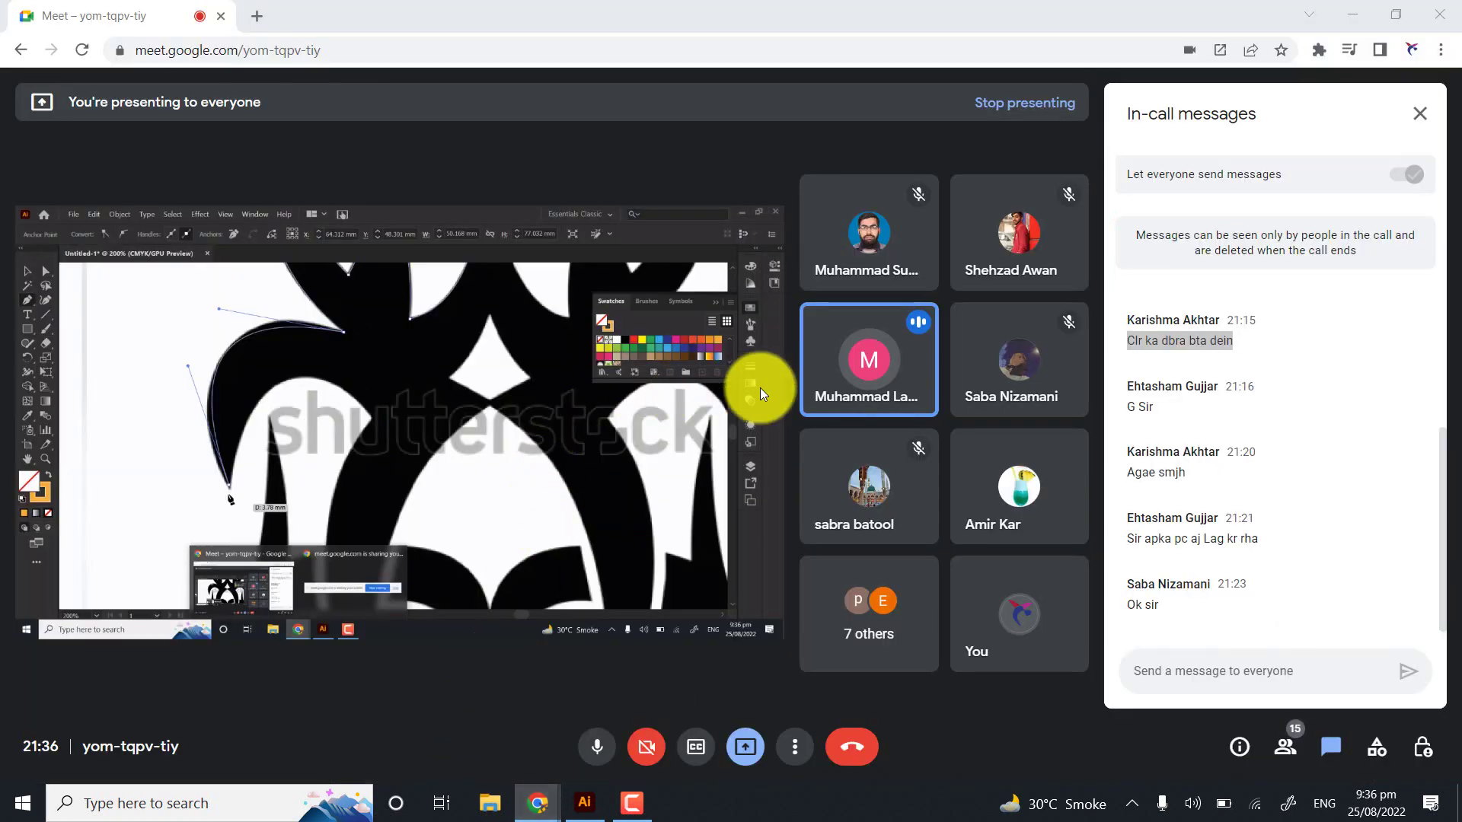
left_click_drag(1126, 340, 1262, 339)
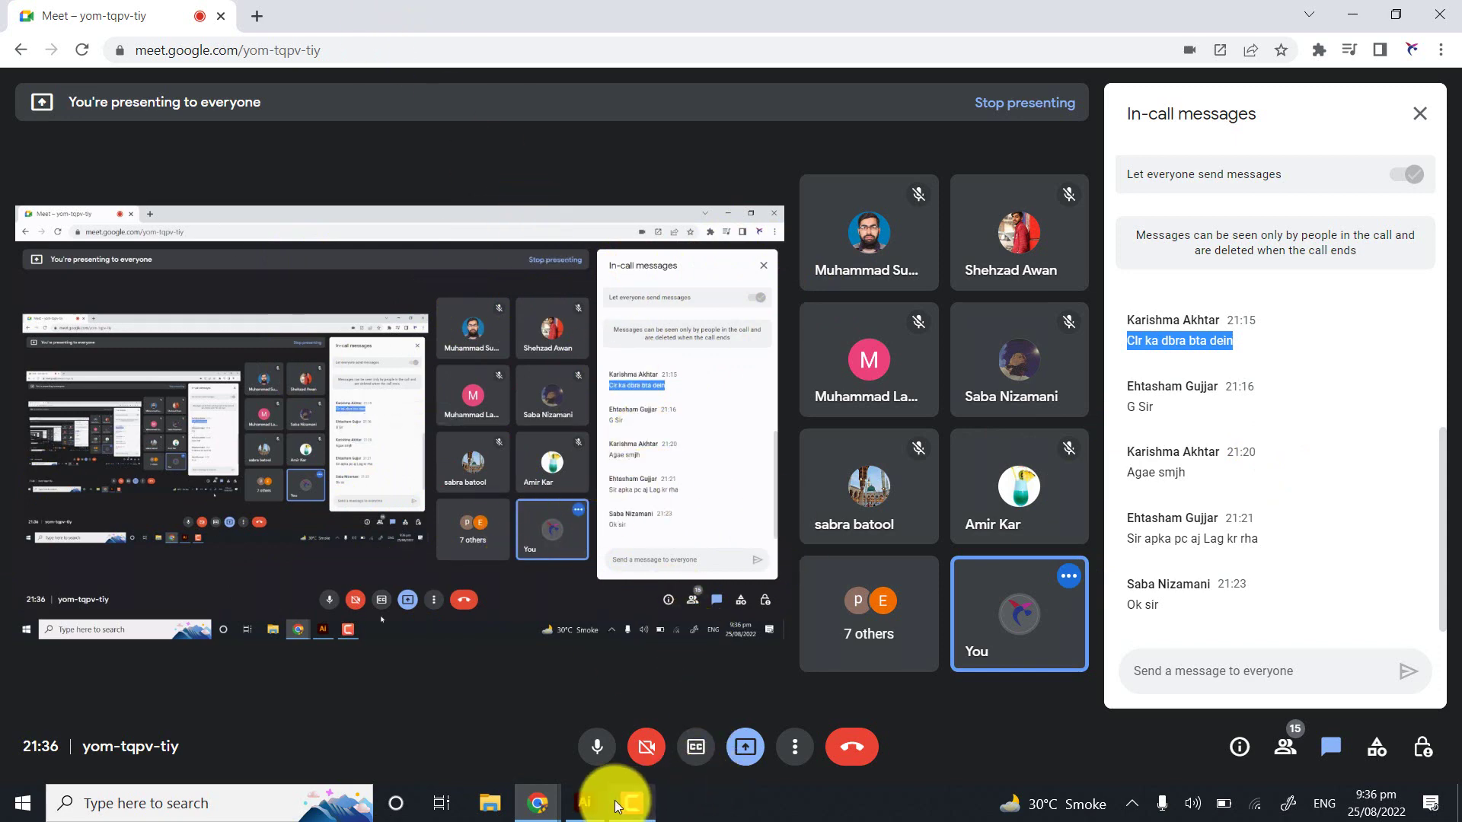
left_click(584, 804)
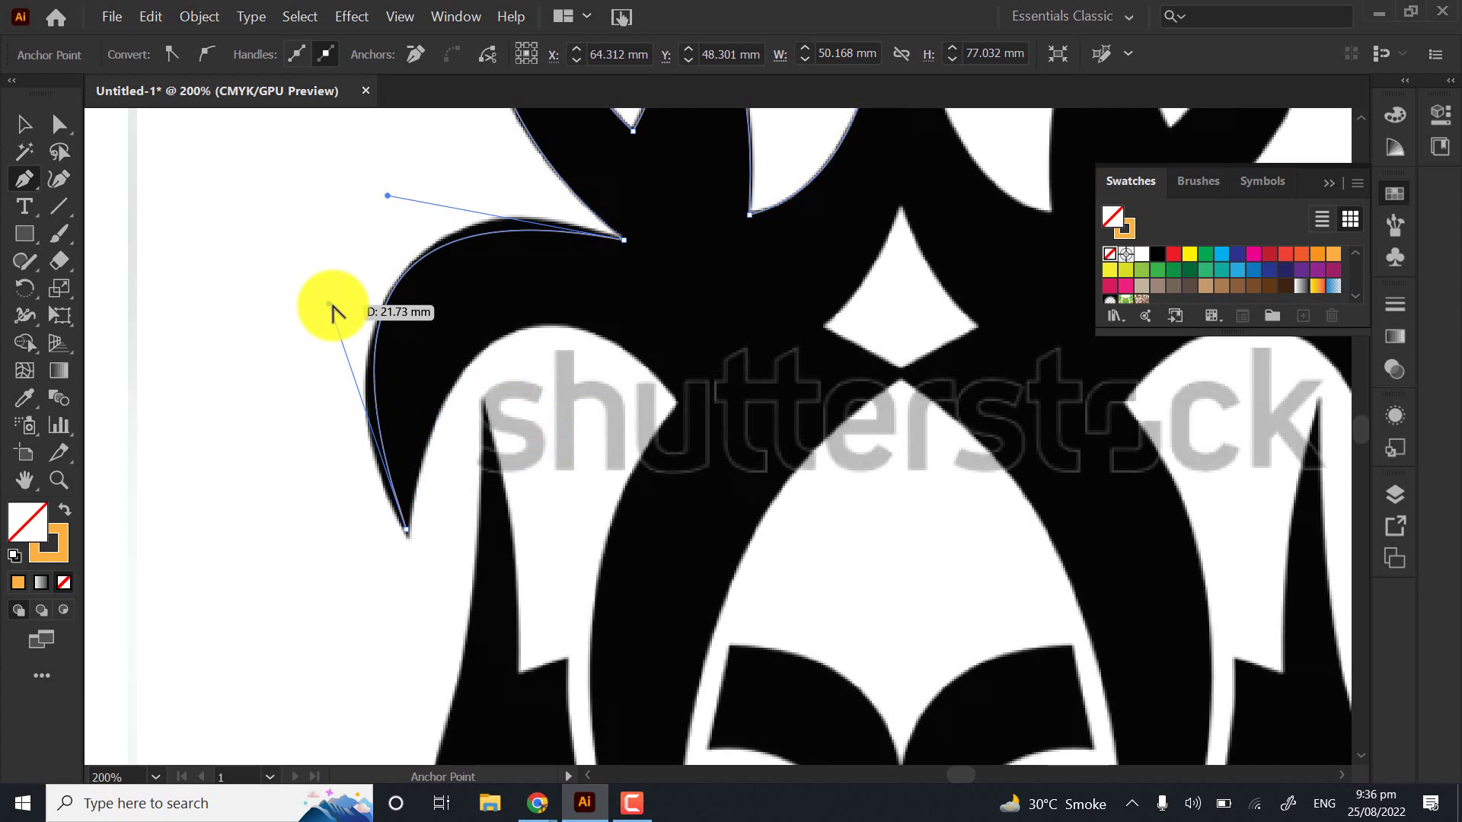
Adjust both handles of the left hook's outer curve to match the contour, and resume the path from the hook's tip anchor
left_click_drag(317, 360, 311, 372)
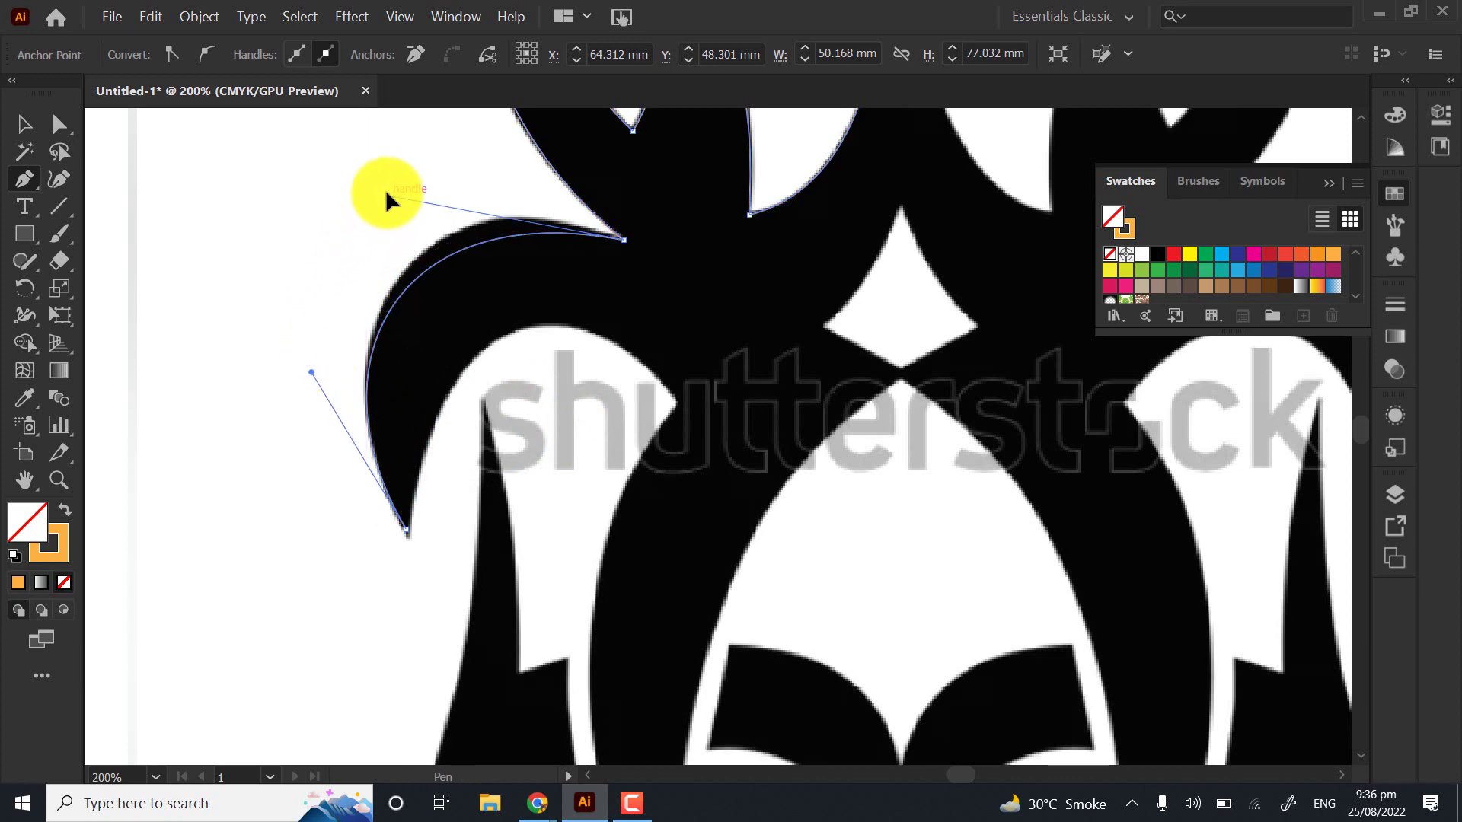
left_click_drag(385, 163, 380, 149)
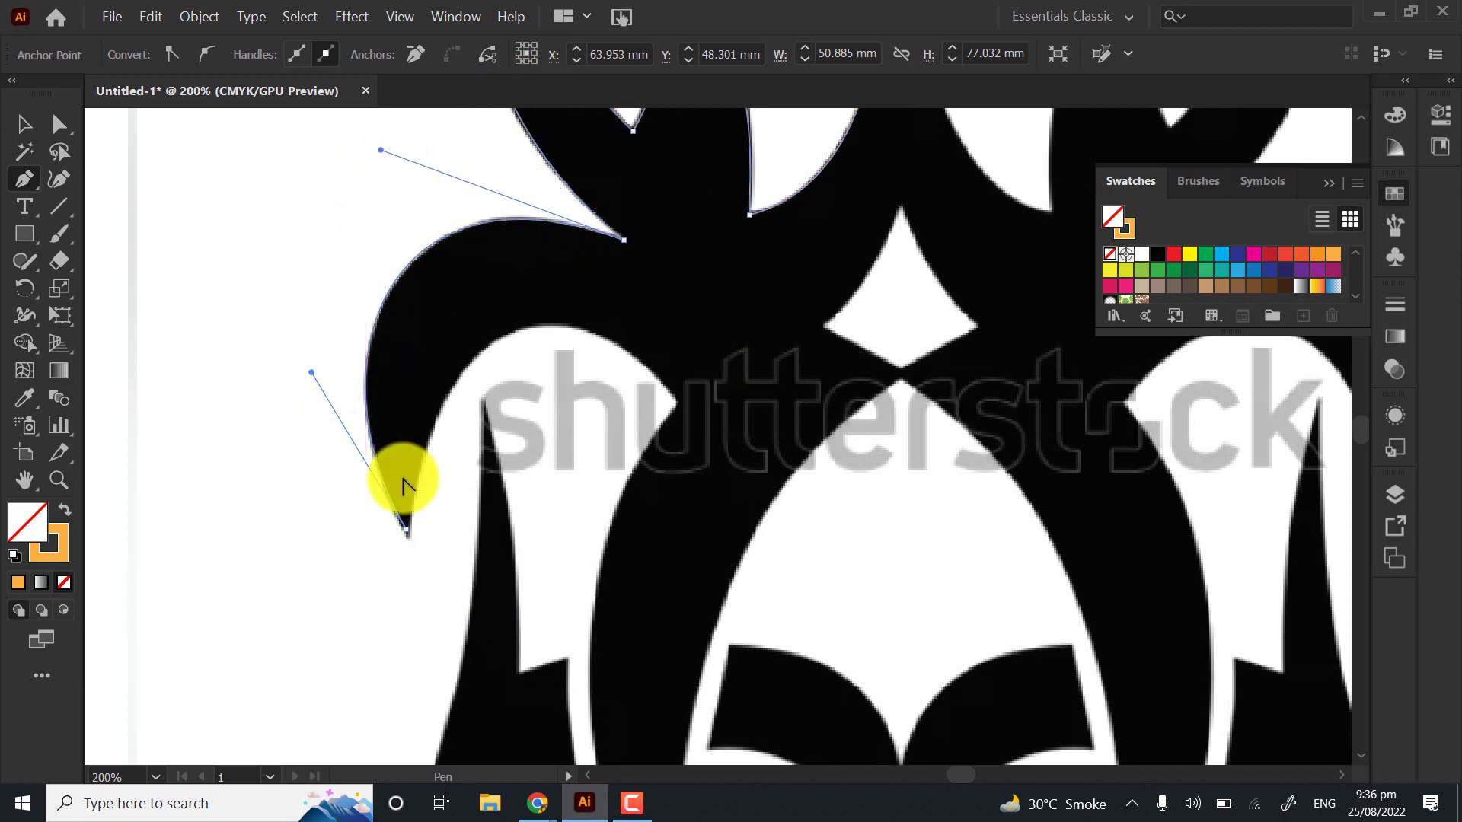
left_click(407, 529)
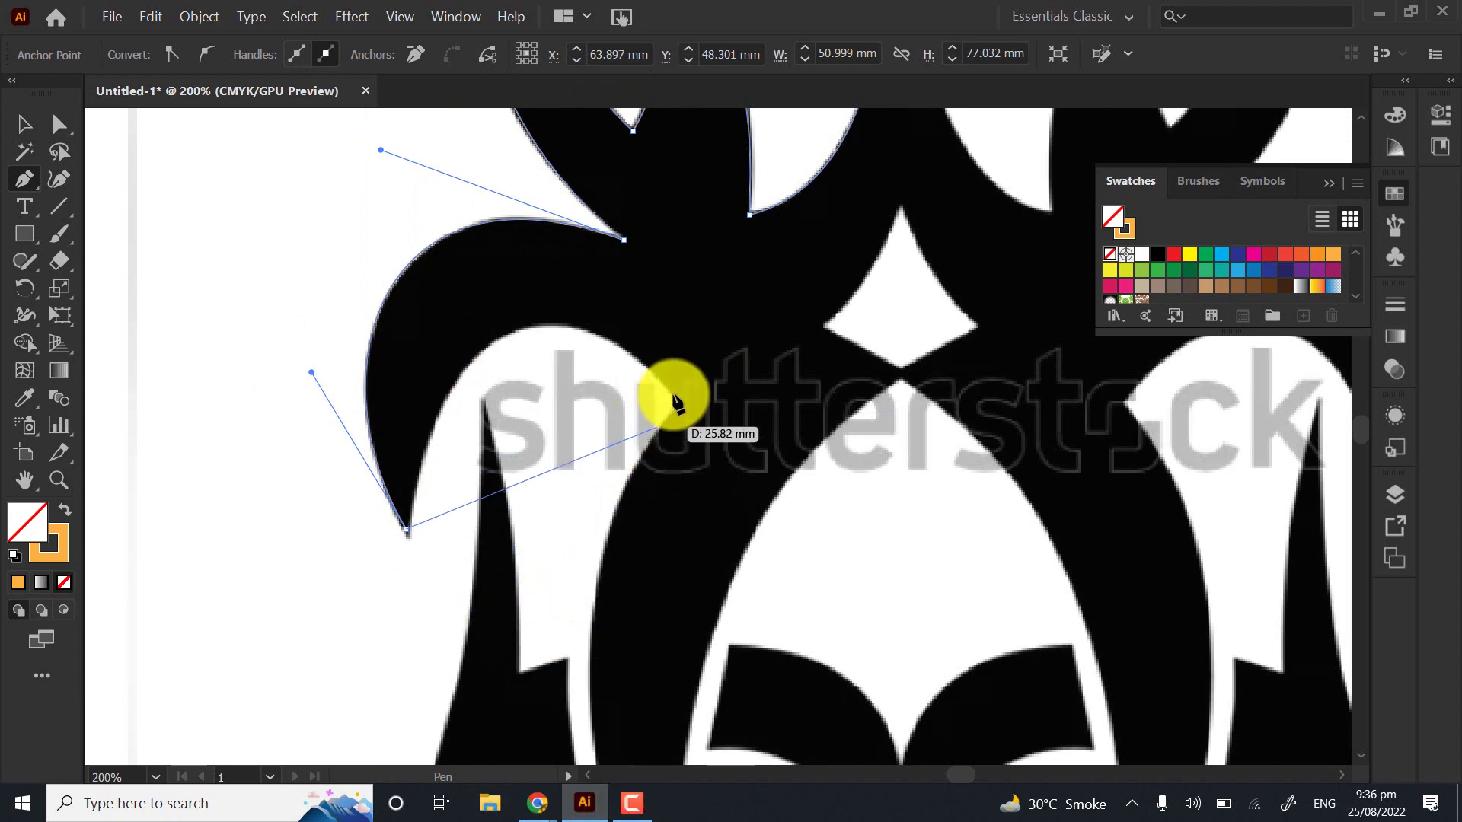
Try a single straight segment from the left hook's tip to the inner corner of the white arch beneath it
scroll(683, 417, "up", 1)
scroll(684, 417, "up", 2)
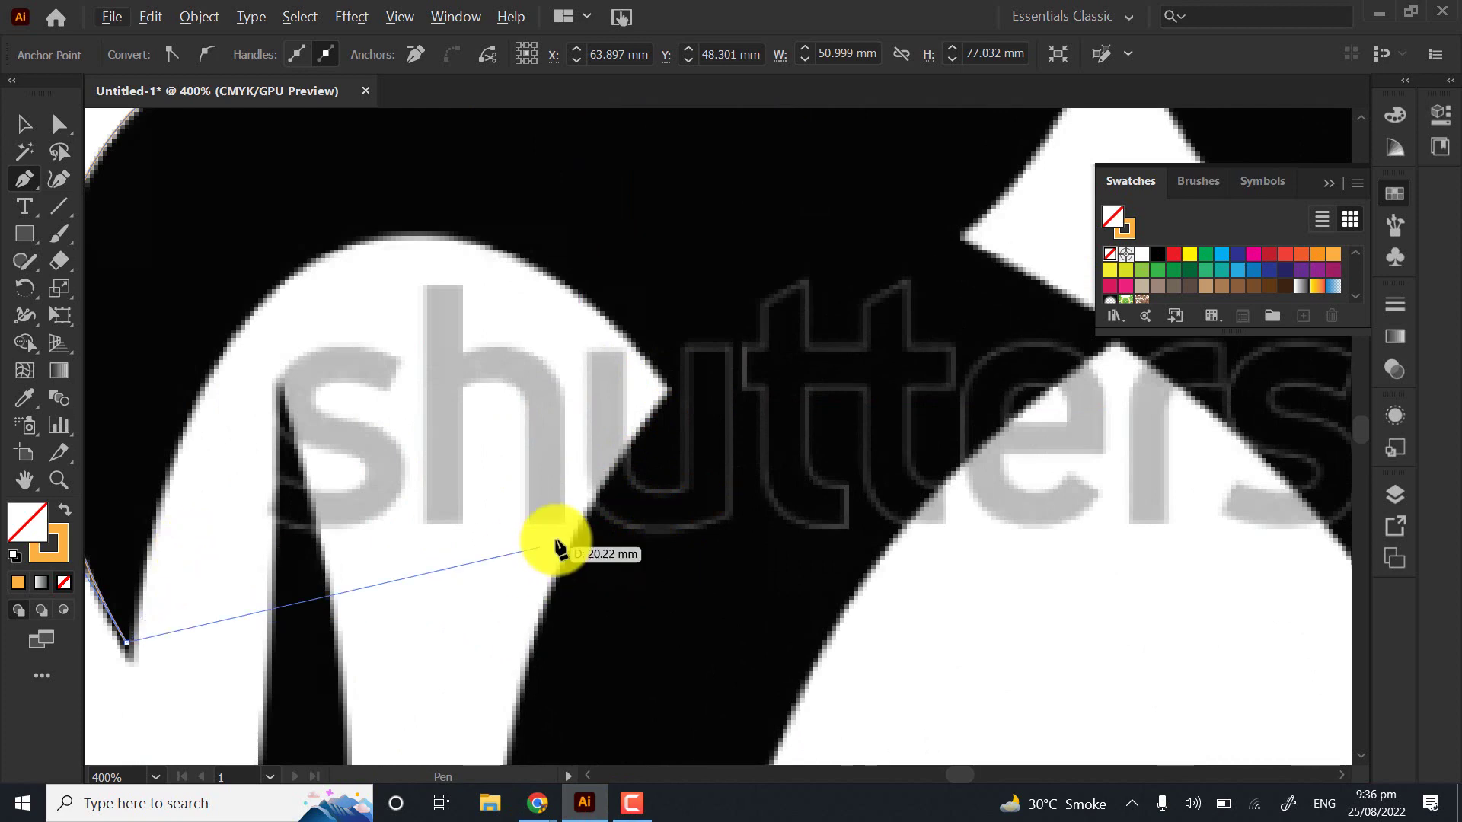
left_click_drag(312, 456, 466, 418)
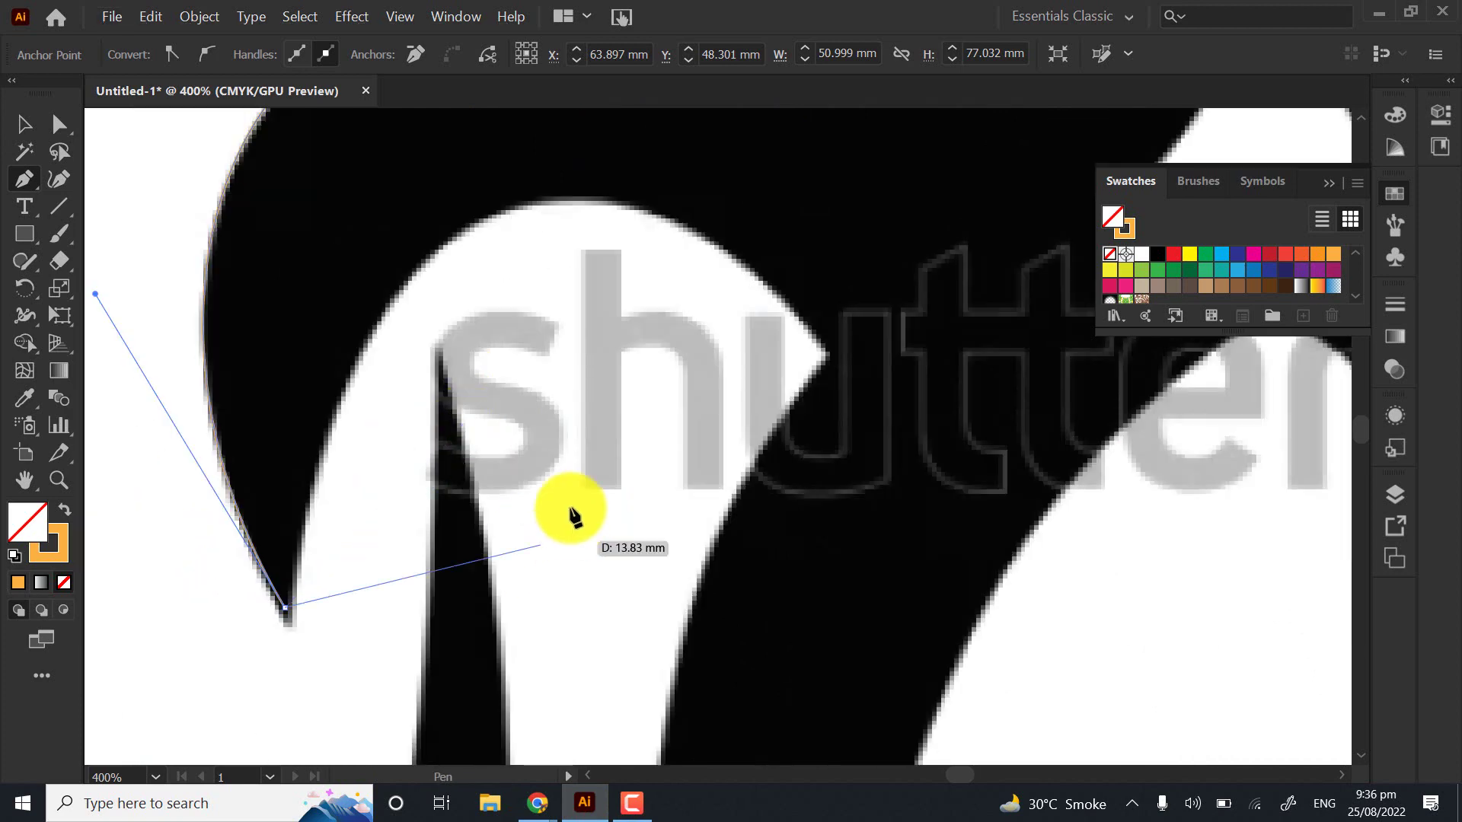
mouse_move(799, 480)
left_mouse_down()
mouse_move(610, 431)
mouse_move(593, 373)
mouse_move(518, 326)
mouse_move(486, 549)
mouse_move(505, 332)
mouse_move(736, 404)
mouse_move(782, 503)
left_mouse_up()
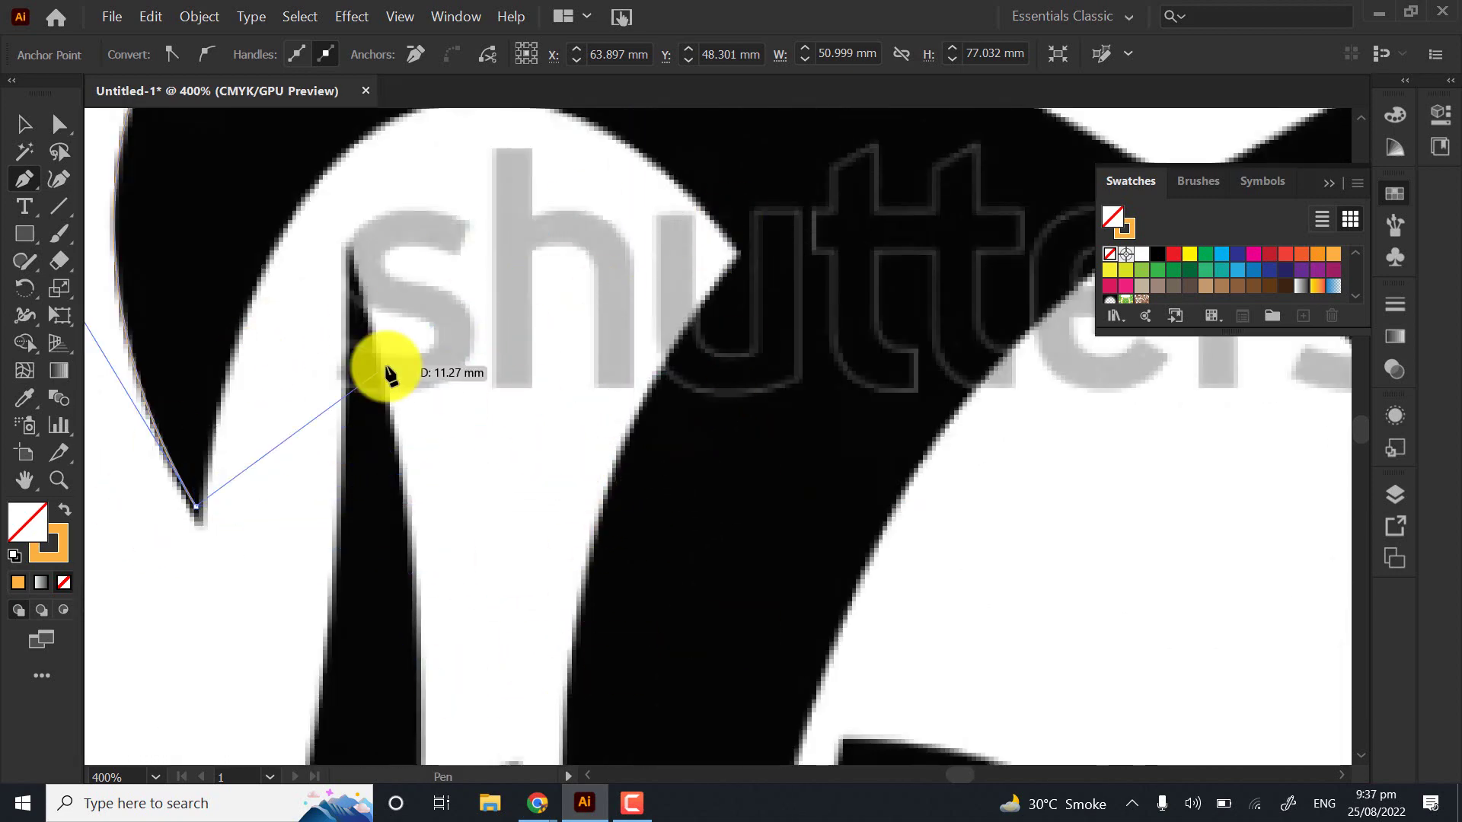
scroll(393, 373, "up", 2)
scroll(403, 373, "down", 3)
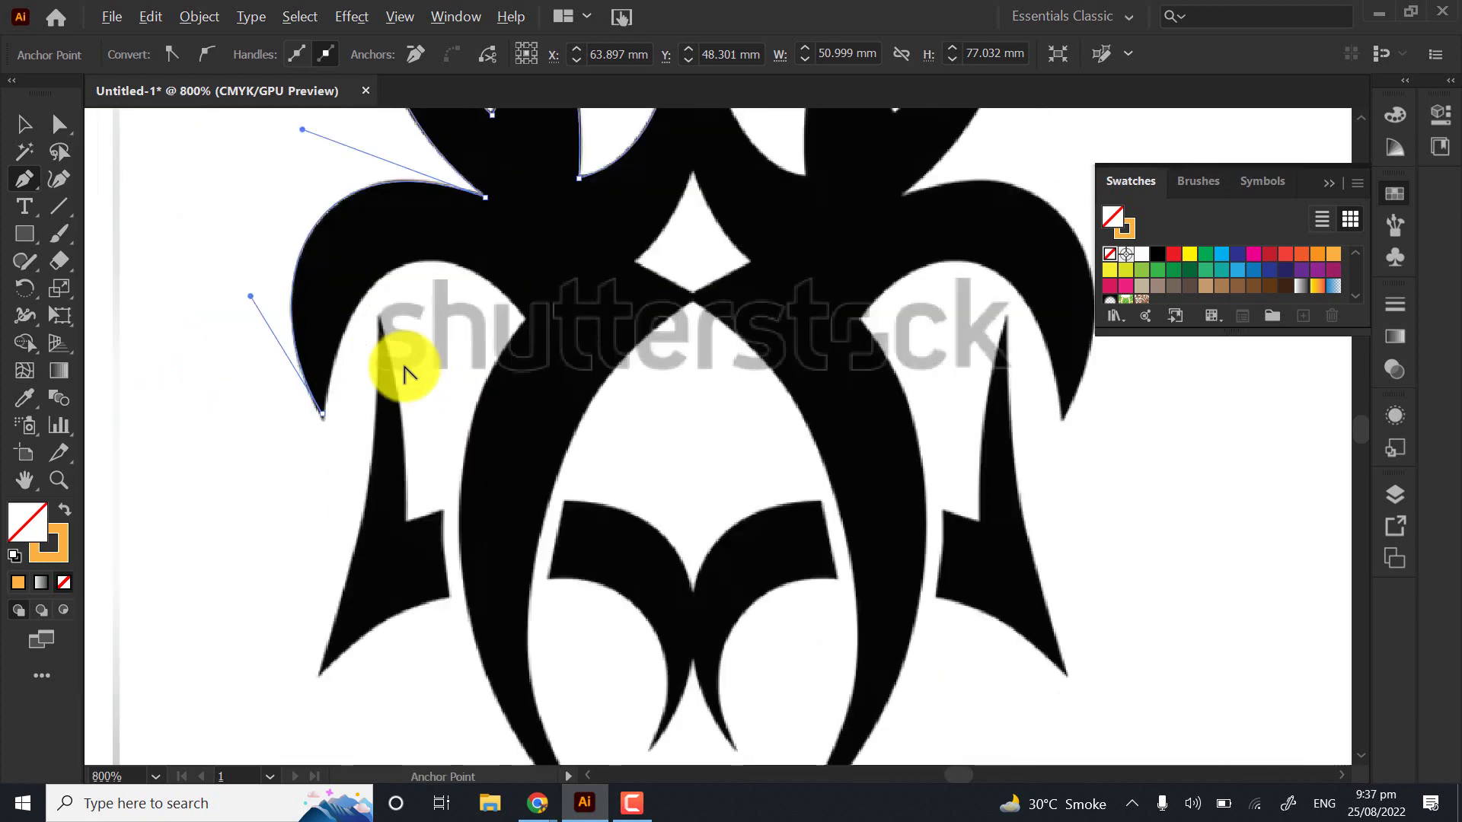
scroll(403, 374, "up", 2)
scroll(447, 366, "up", 2)
scroll(447, 366, "down", 2)
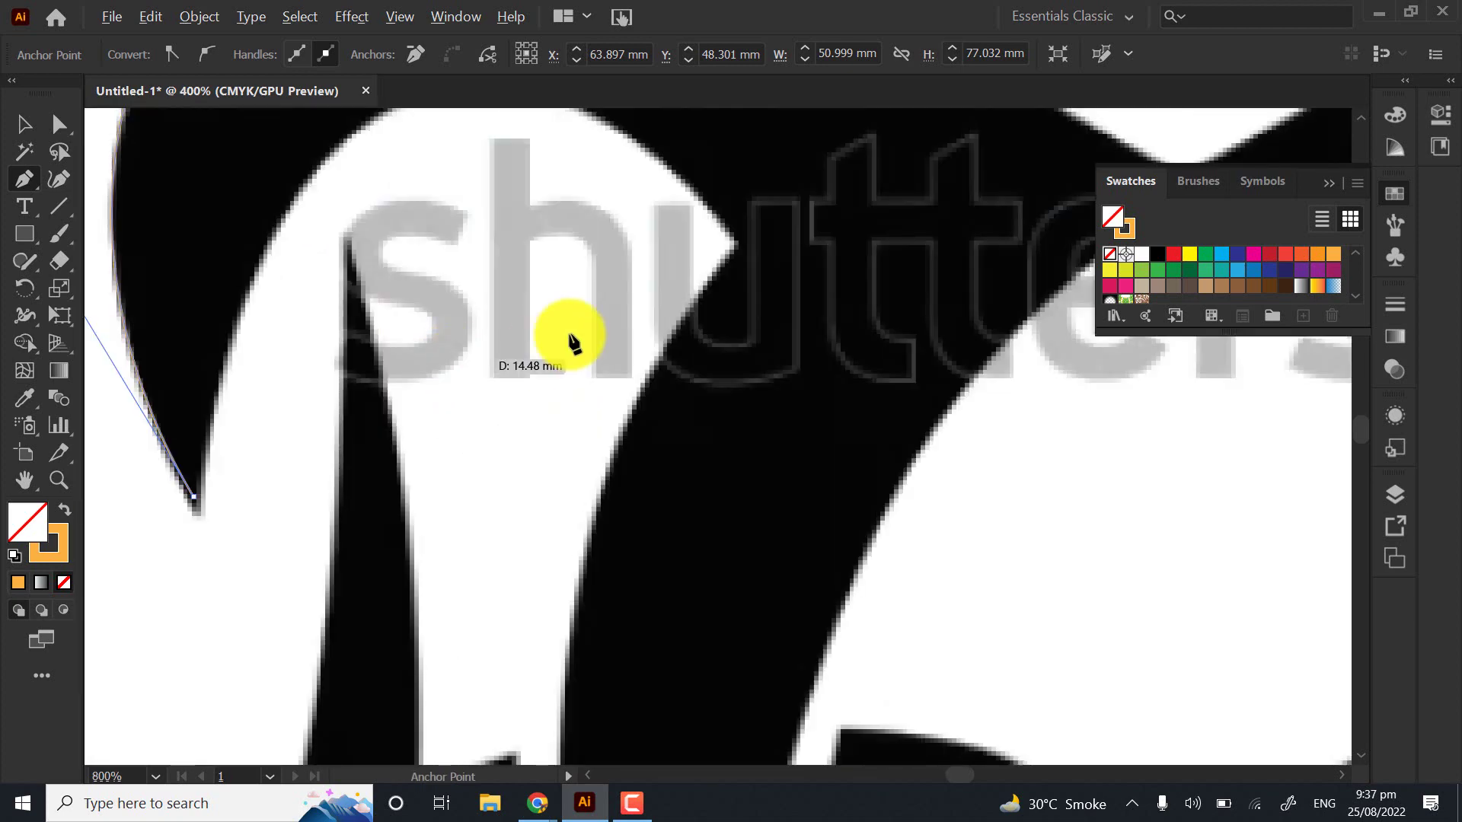
key("space")
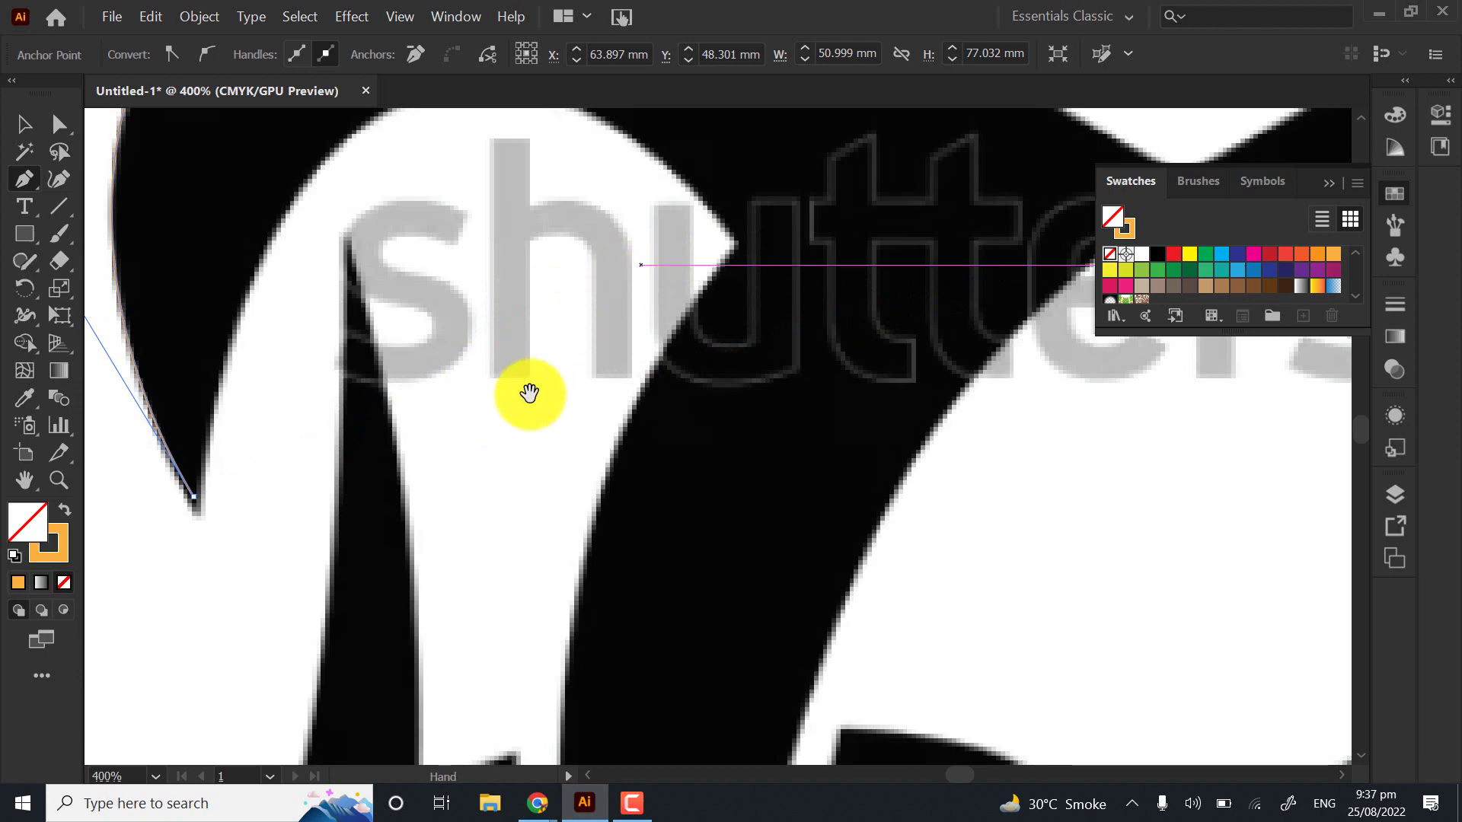
left_click_drag(530, 395, 418, 526)
scroll(621, 381, "up", 2)
scroll(624, 383, "up", 4)
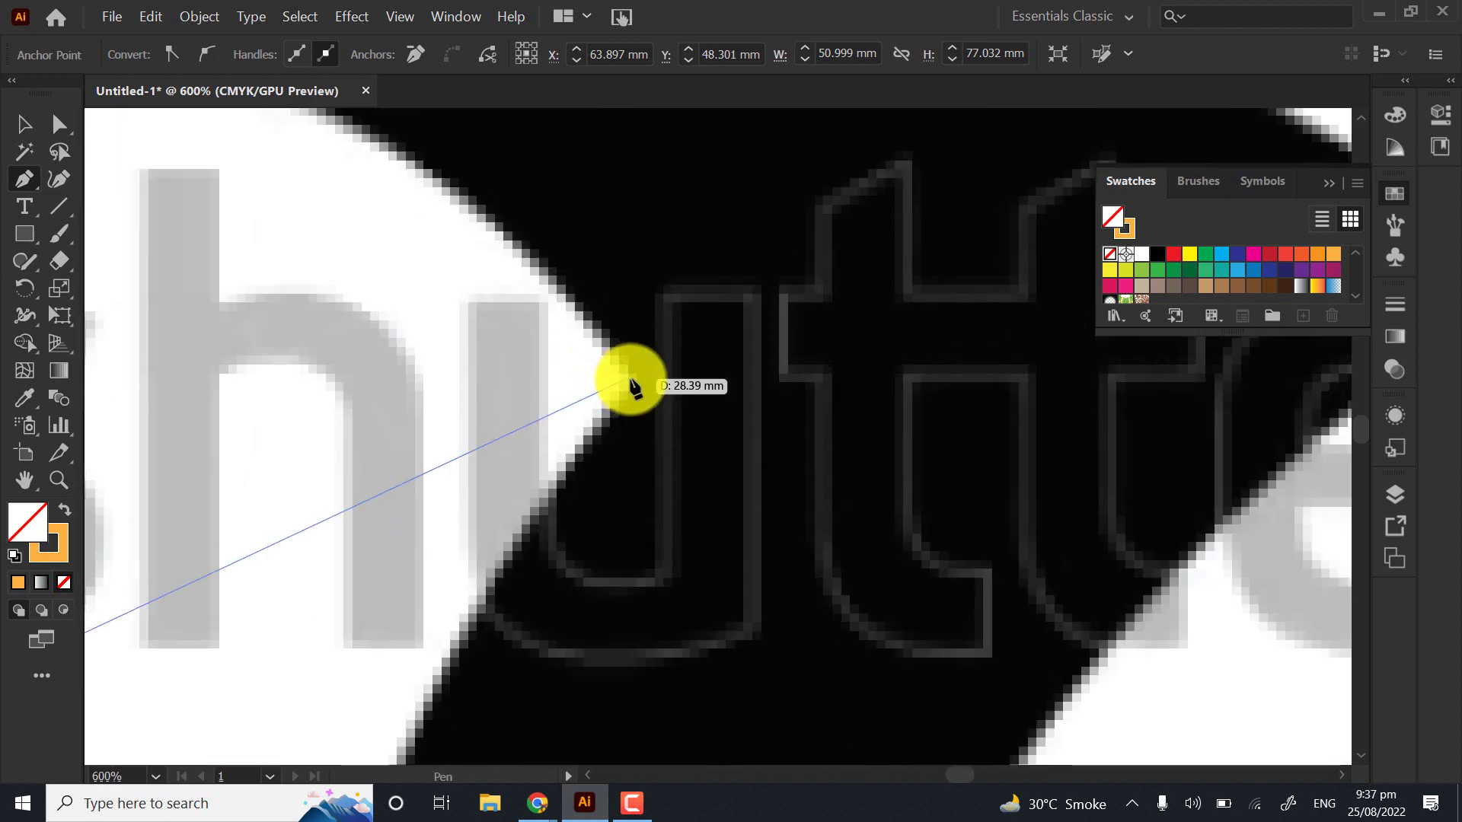
left_click(693, 383)
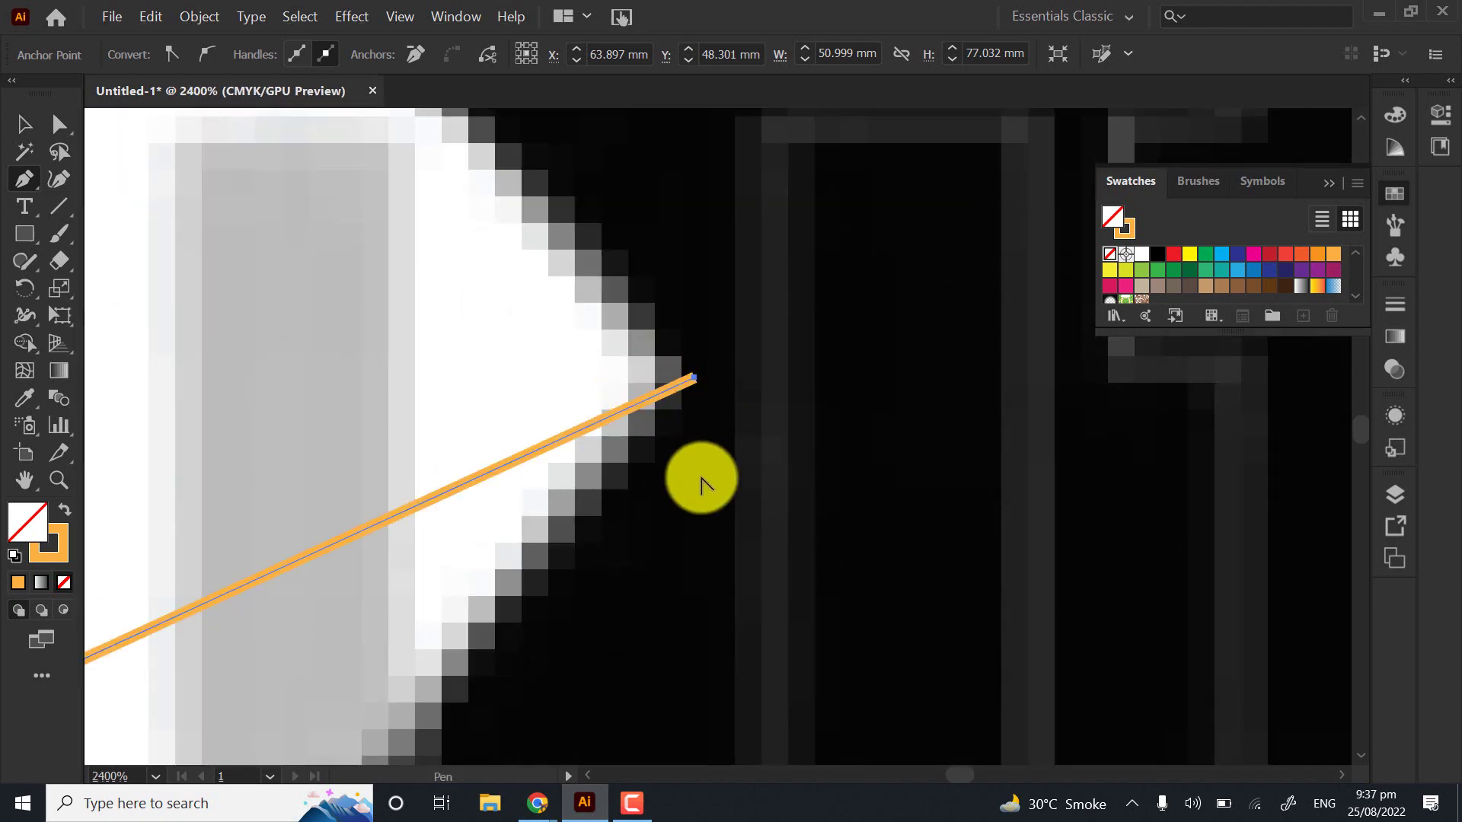
scroll(695, 480, "down", 5)
scroll(538, 506, "left", 3)
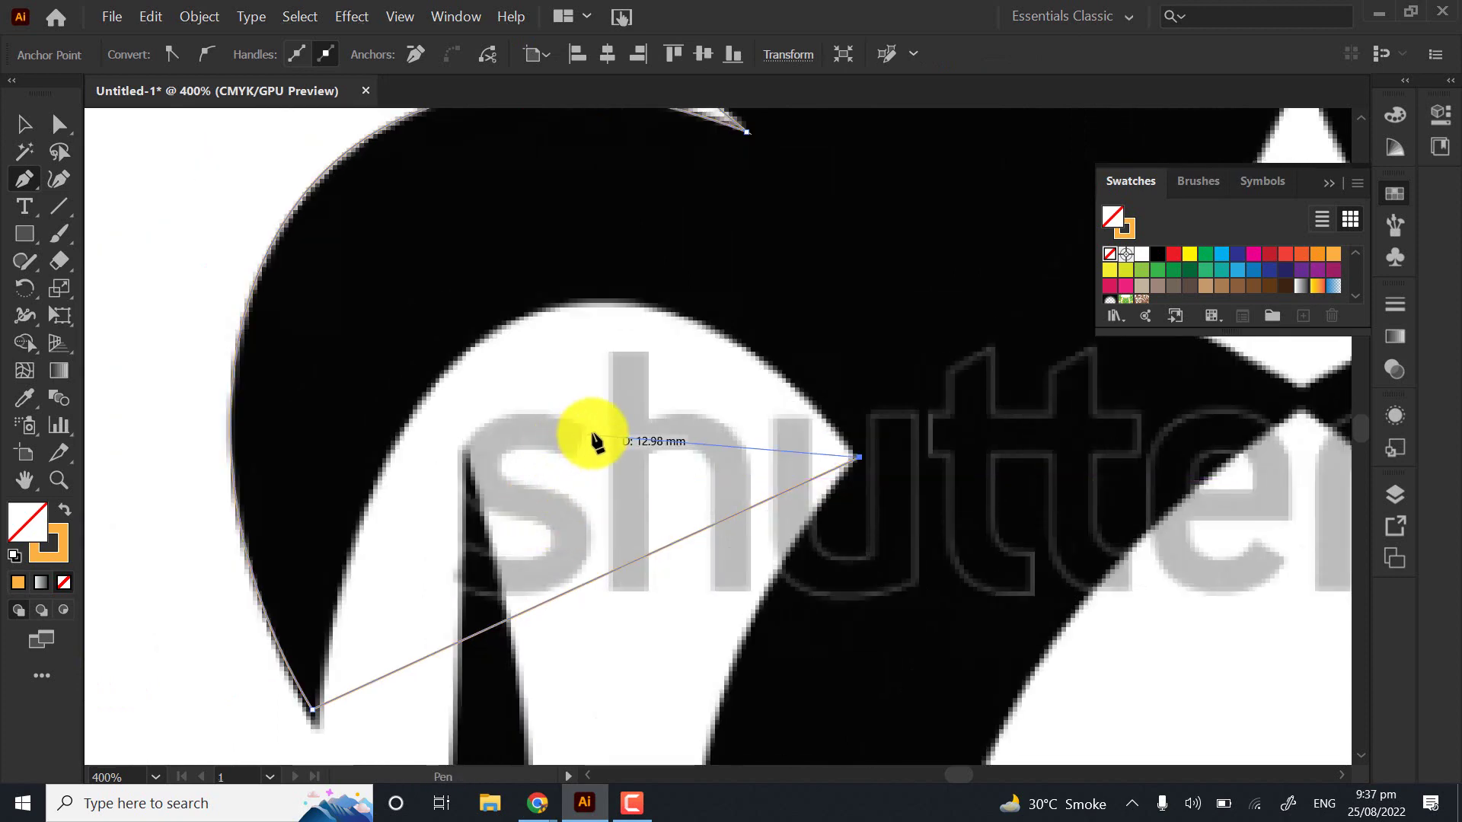
key("ctrl+z")
Try a longer segment from the left hook's tip to the central white area, bent over the arch's inner edge
left_click_drag(532, 343, 535, 418)
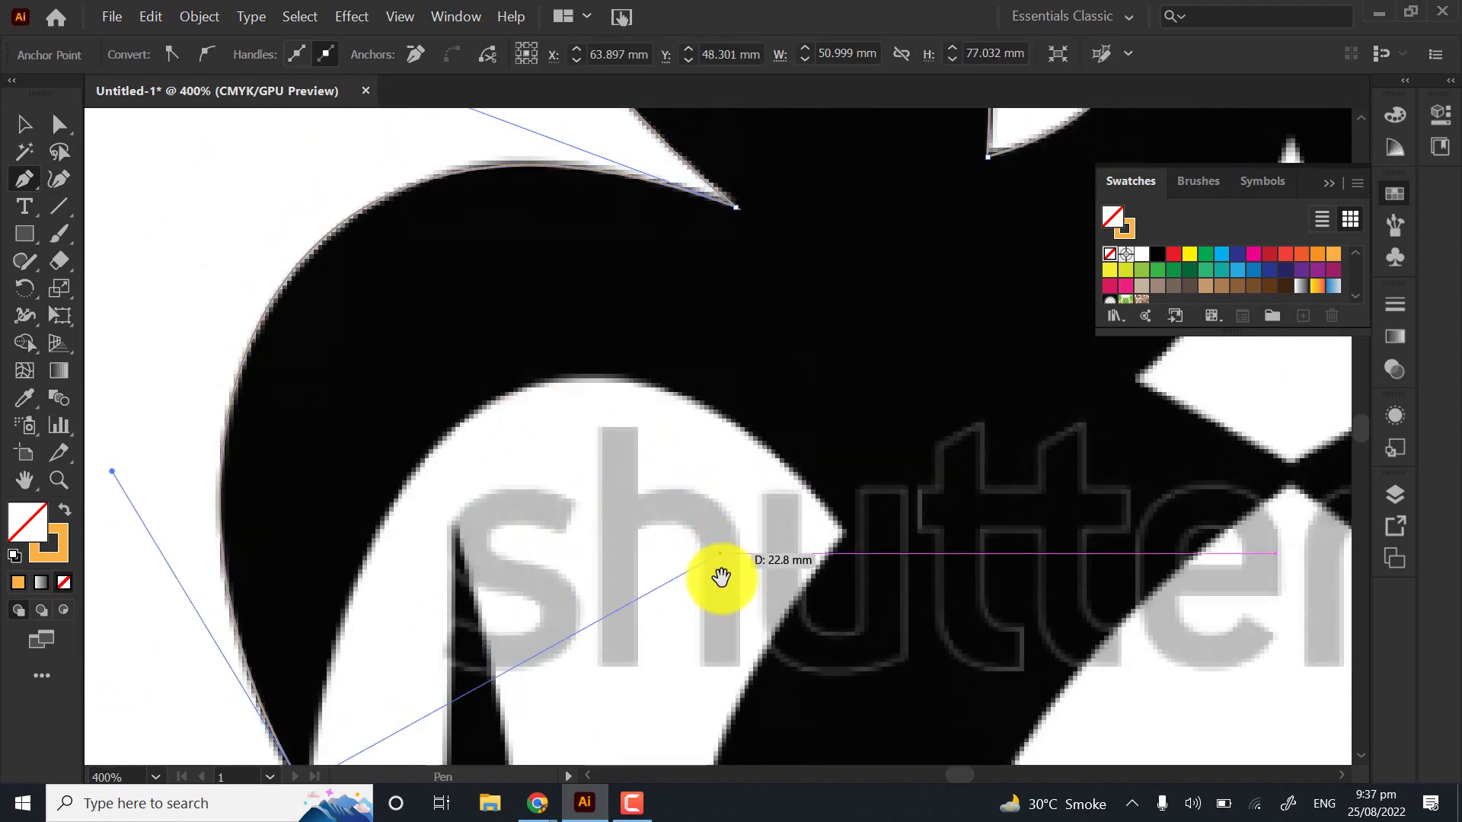
scroll(718, 578, "down", 4)
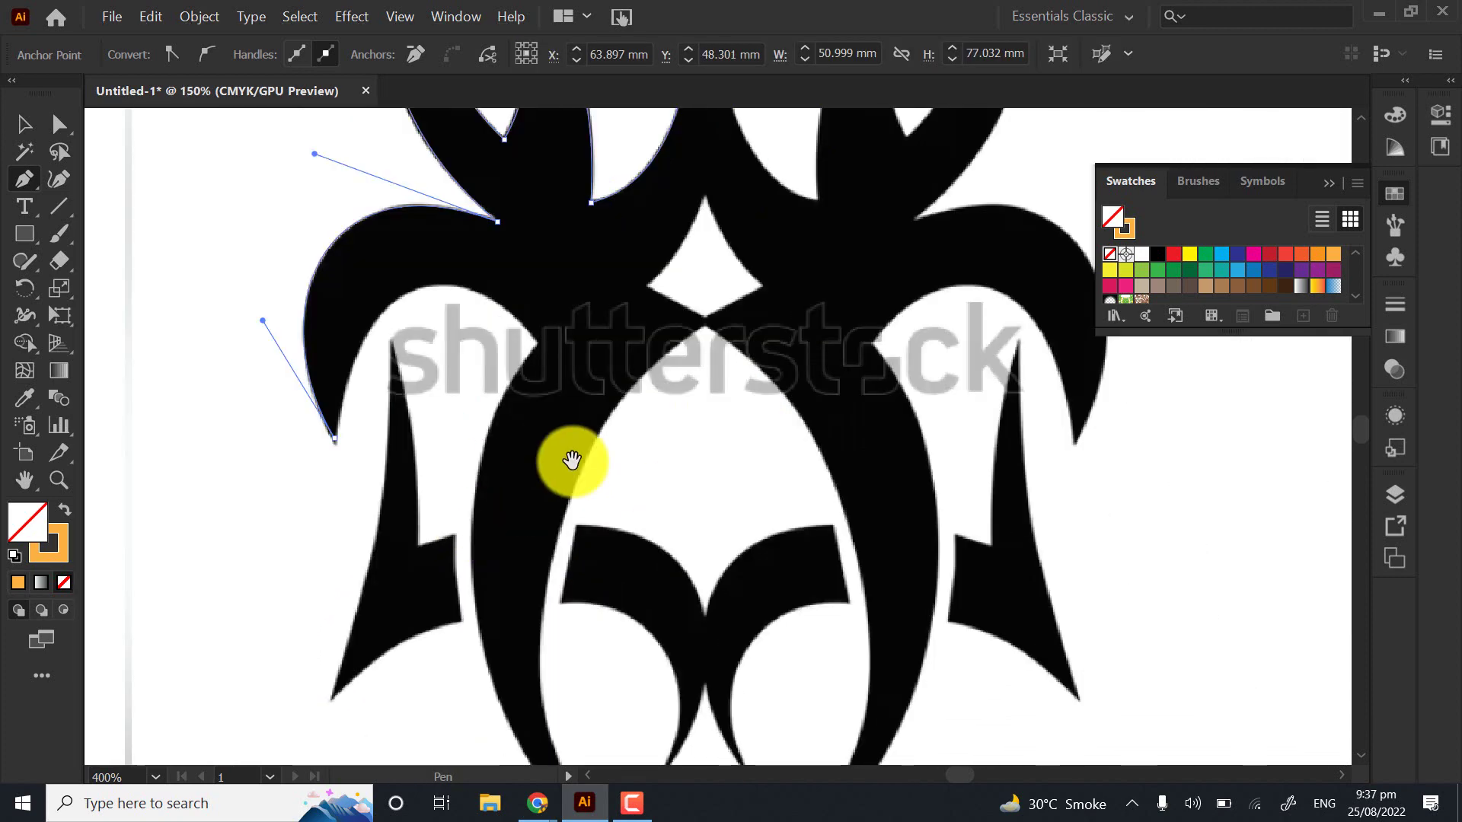
left_click_drag(334, 439, 732, 350)
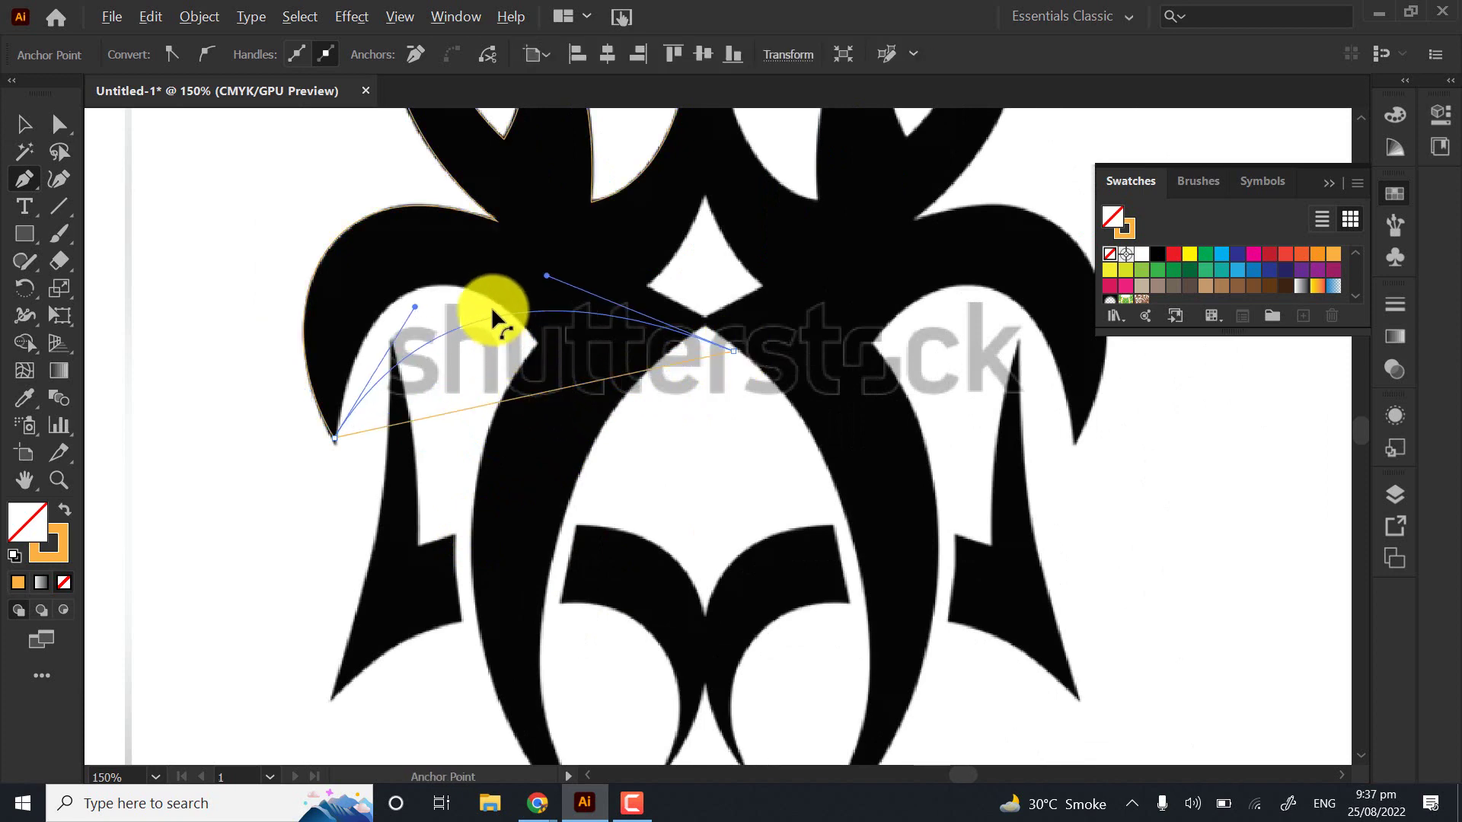
left_click_drag(491, 306, 484, 287)
key("ctrl+z")
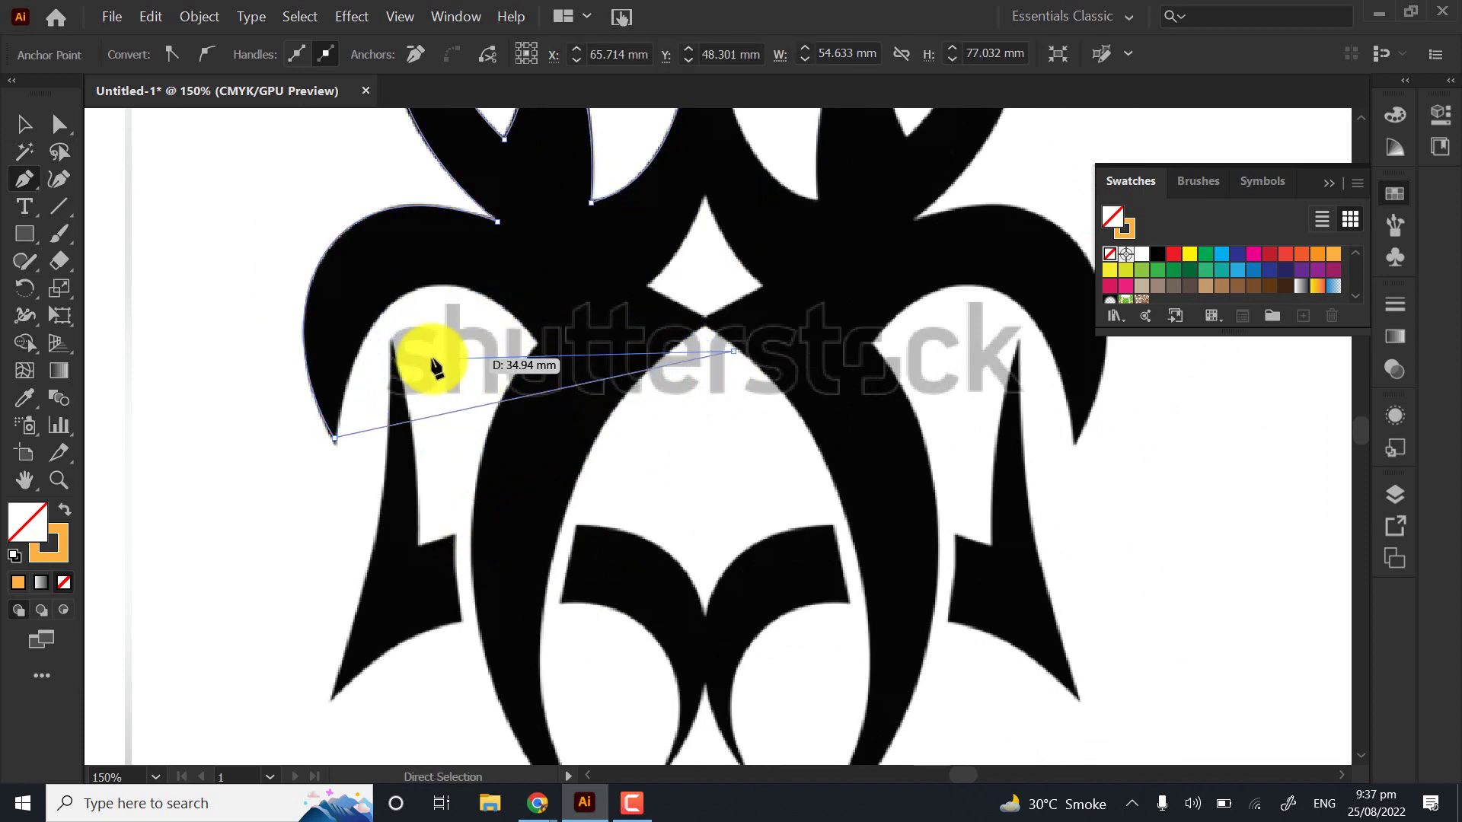
key("ctrl+z")
Extend the path from the left hook's tip with straight segments to the white arch's peak and on to its inner corner
scroll(451, 418, "up", 3)
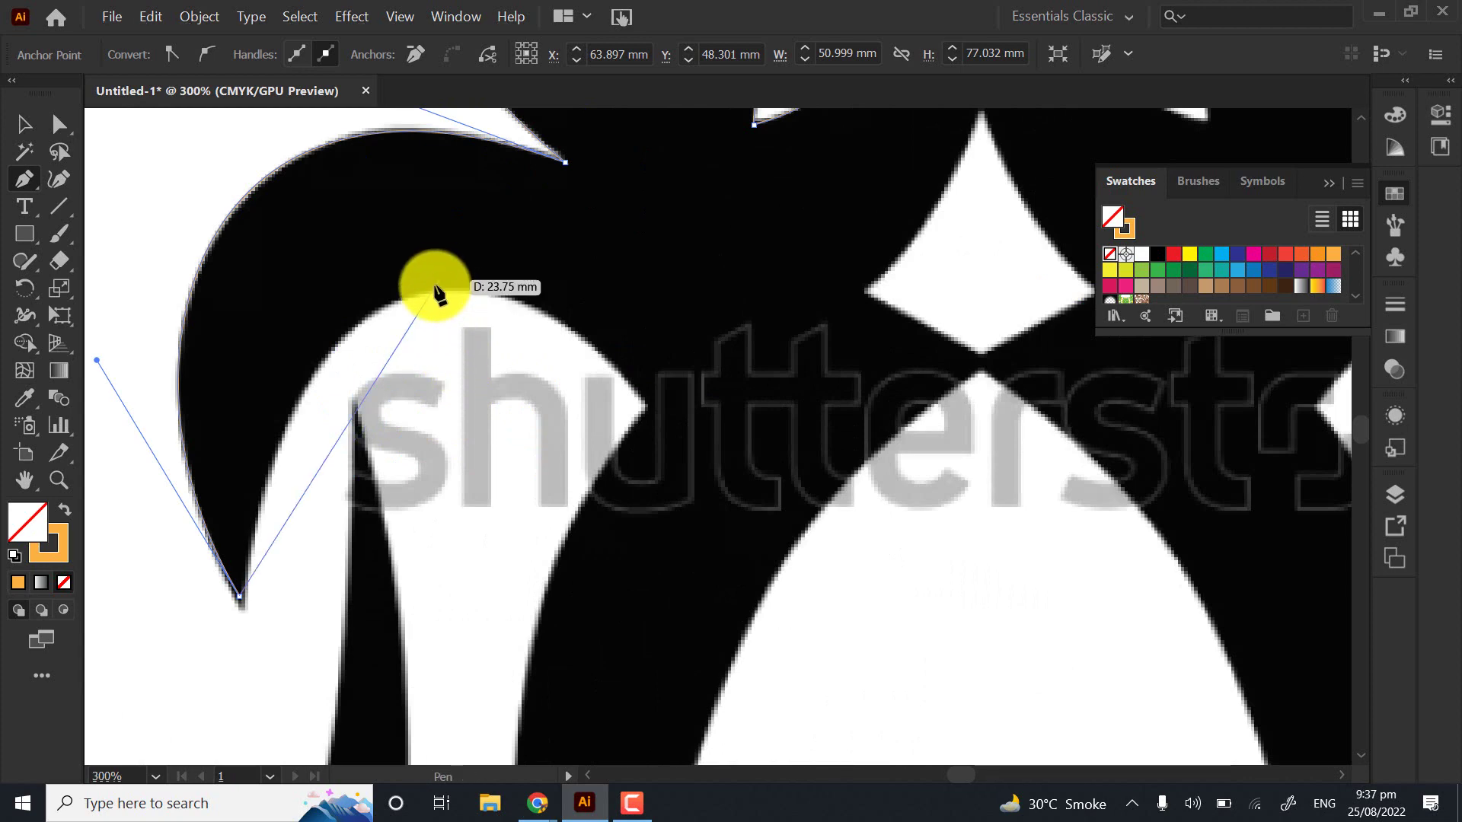
scroll(436, 299, "up", 3)
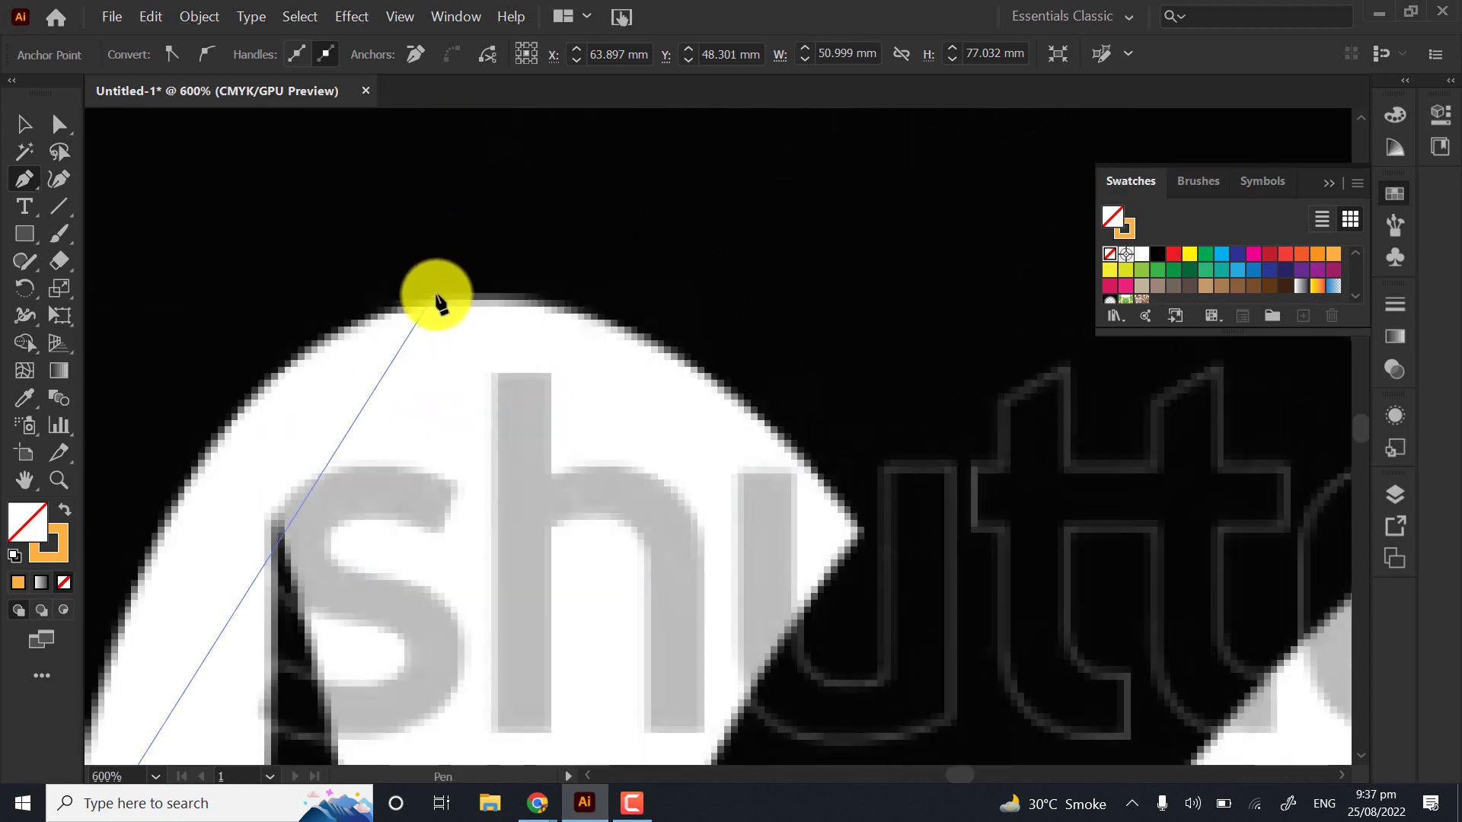
left_click(439, 302)
scroll(868, 533, "up", 3)
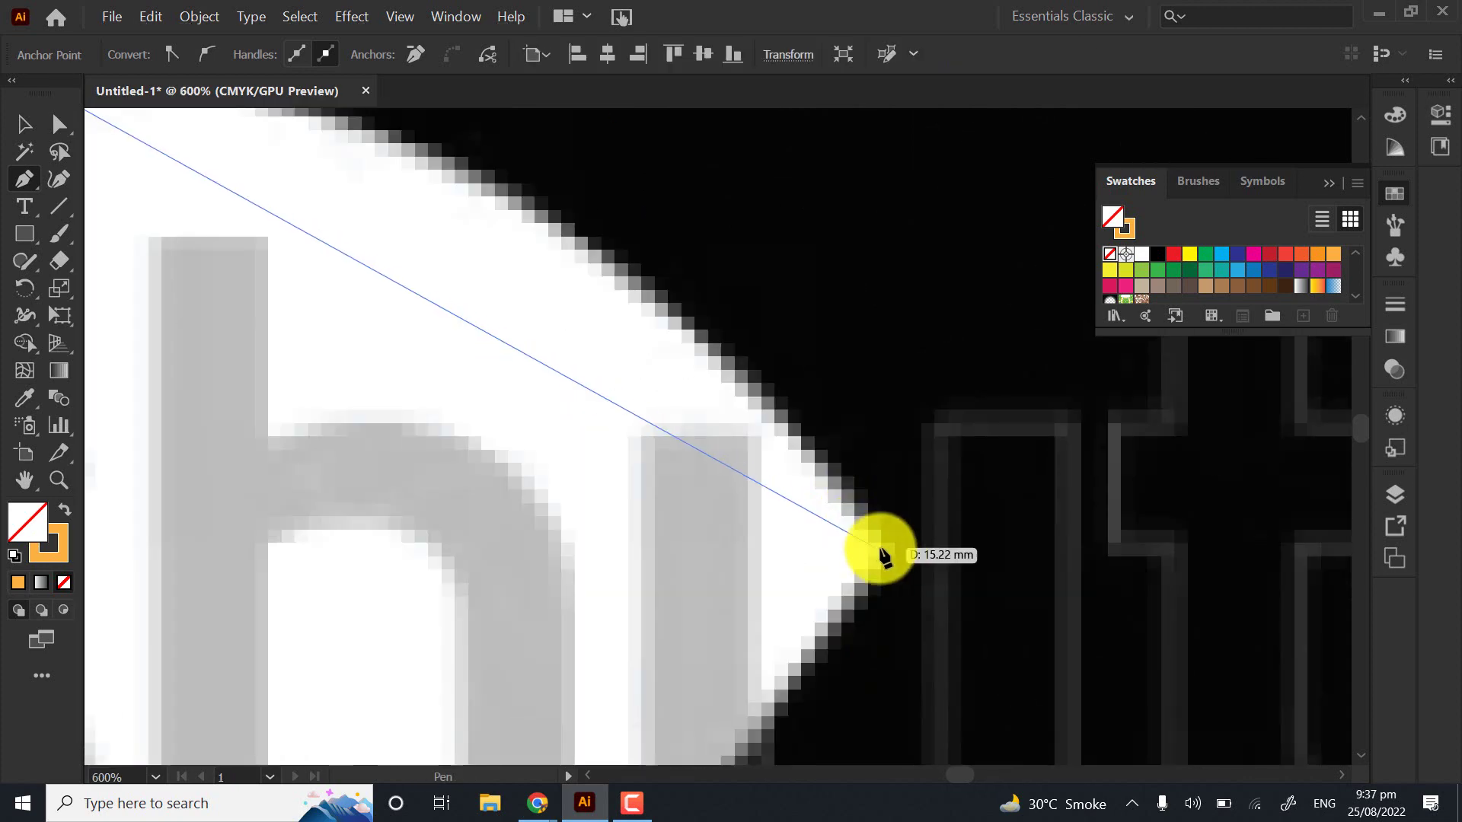
left_click(883, 542)
scroll(947, 652, "down", 5)
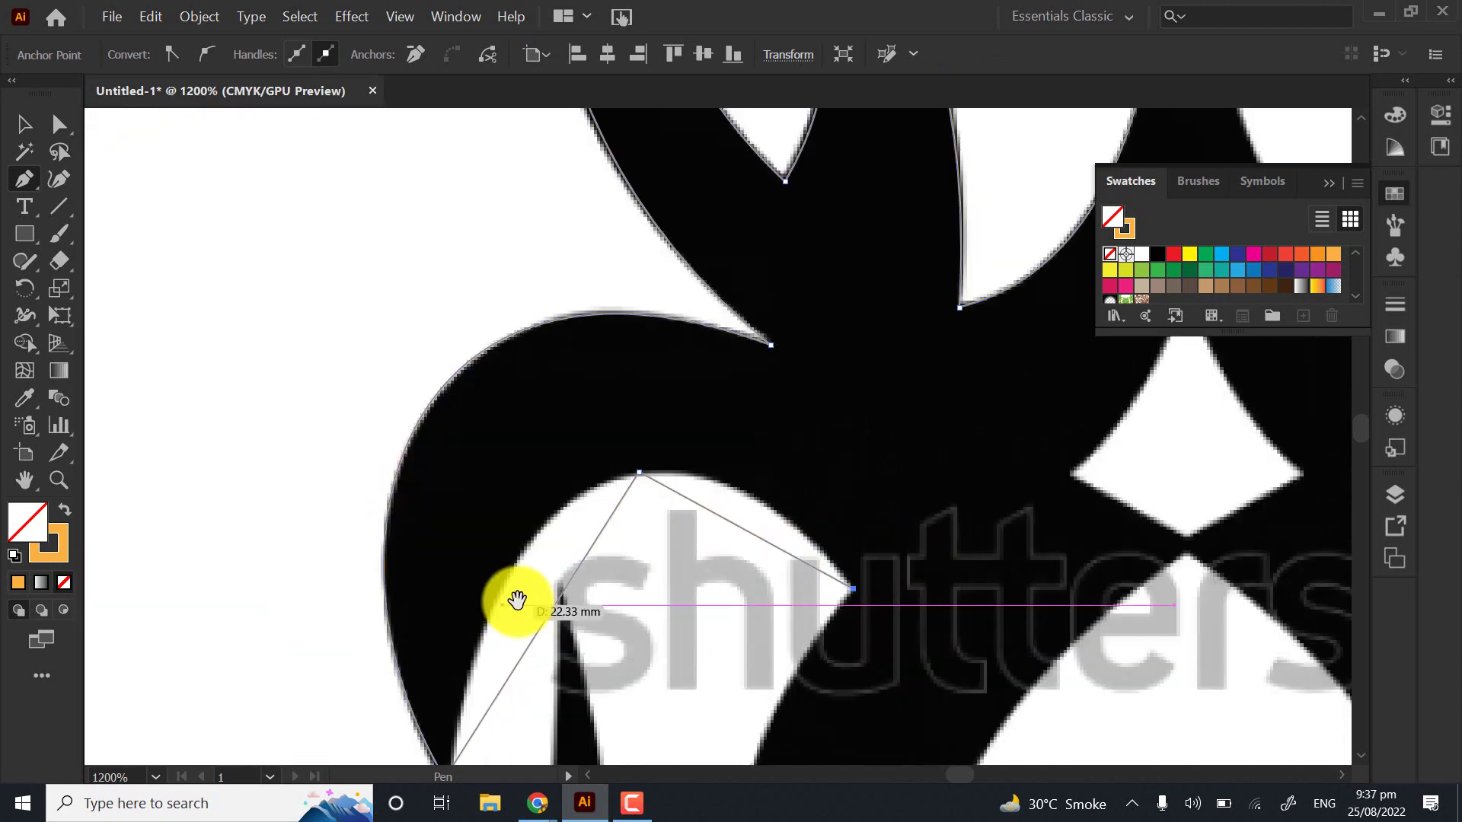
left_click_drag(523, 597, 620, 565)
scroll(620, 564, "up", 1)
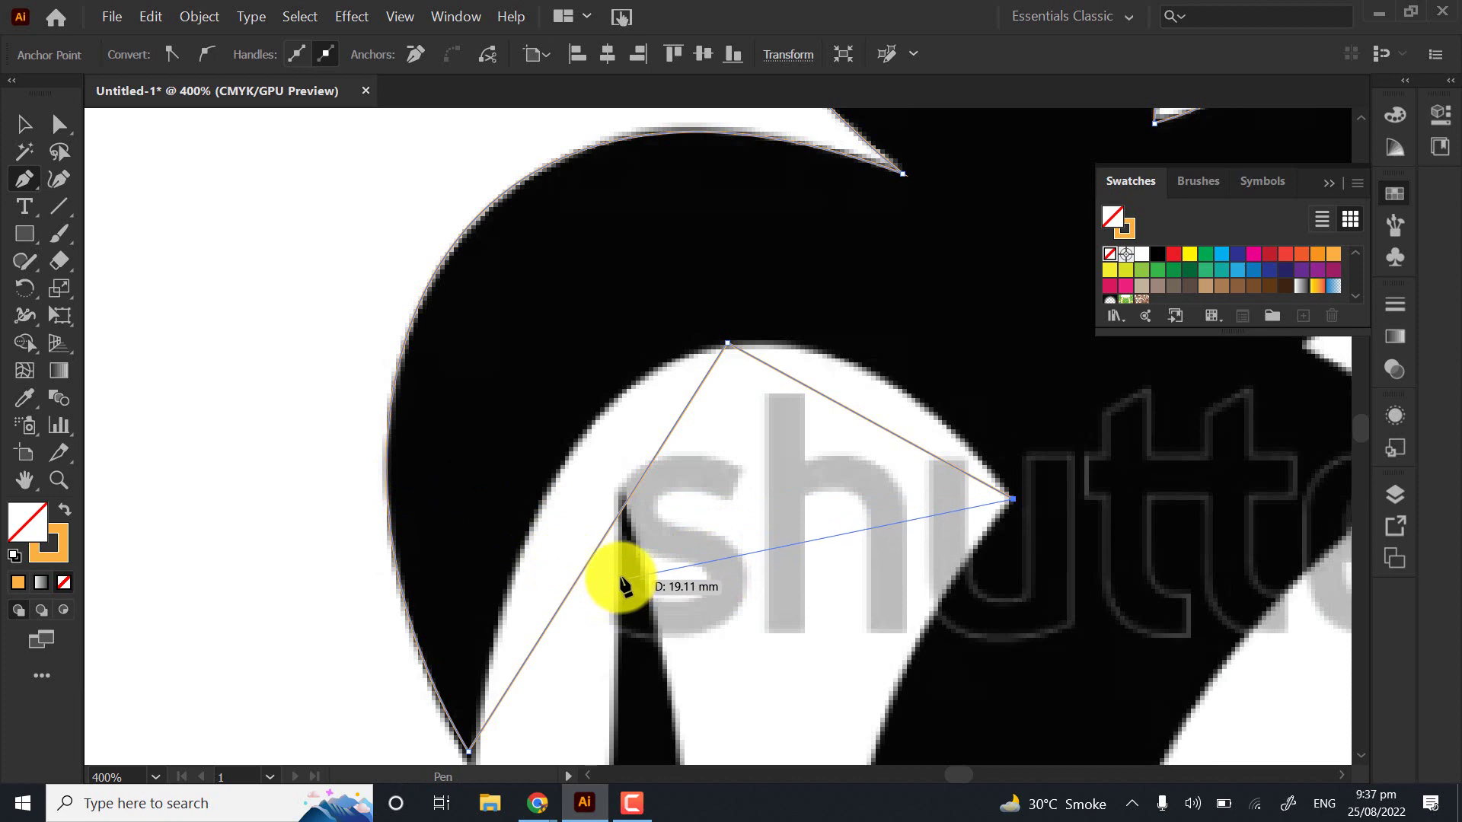
Curve the two straight segments on either side of the white arch's peak to follow the arch's edge
key("alt")
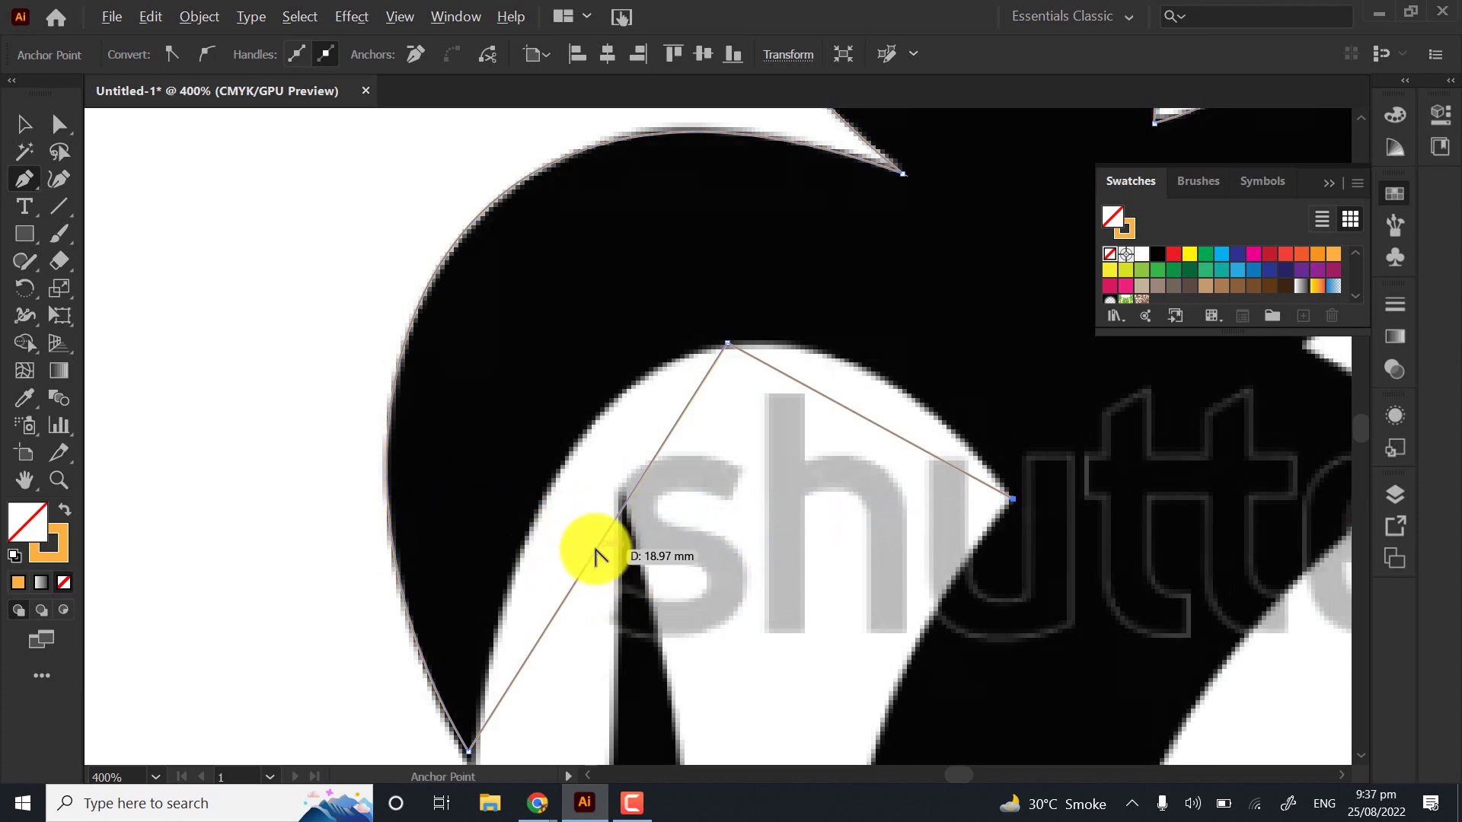
left_click_drag(577, 540, 541, 511)
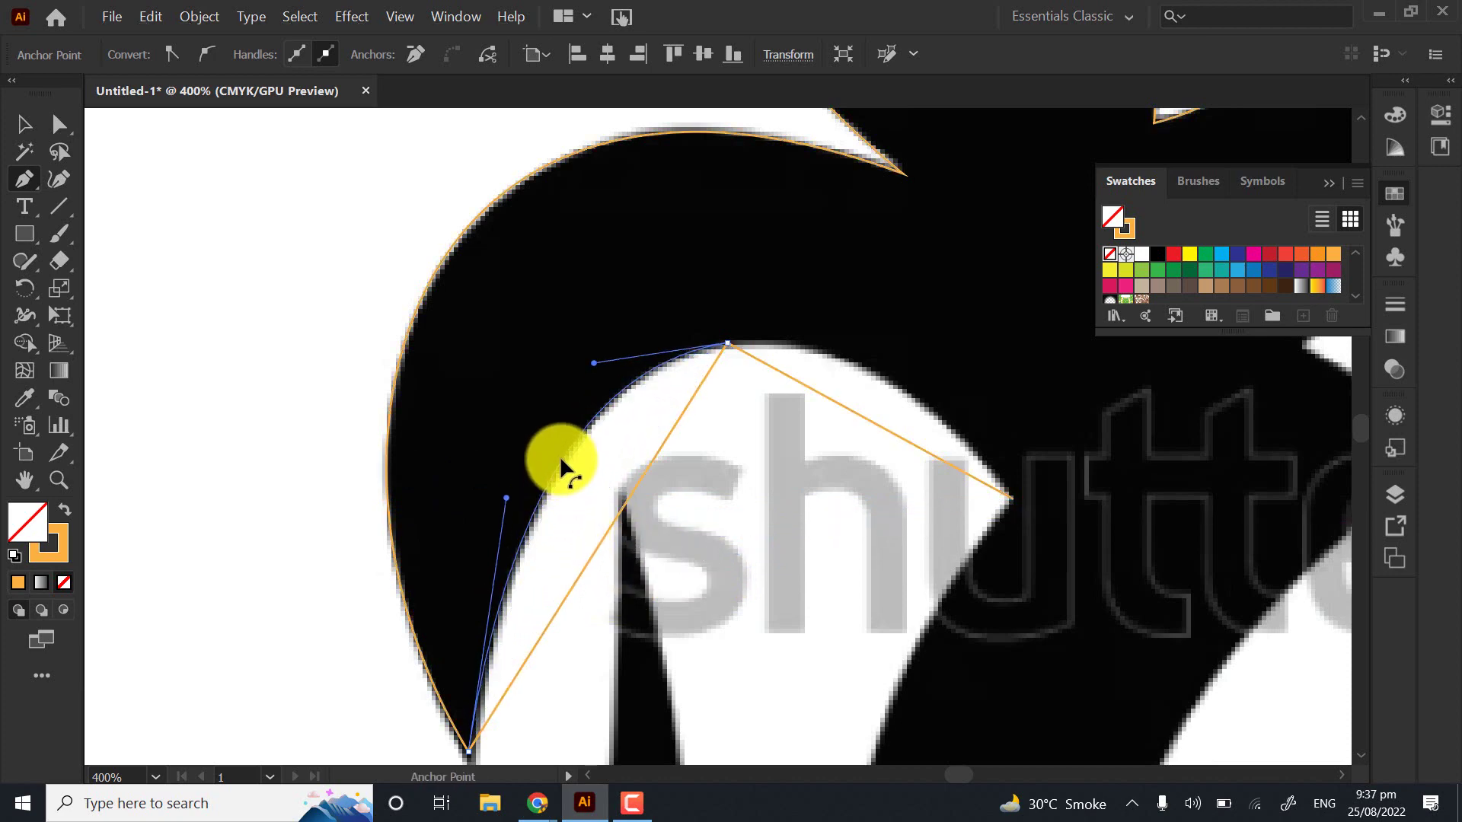
left_click_drag(560, 456, 555, 463)
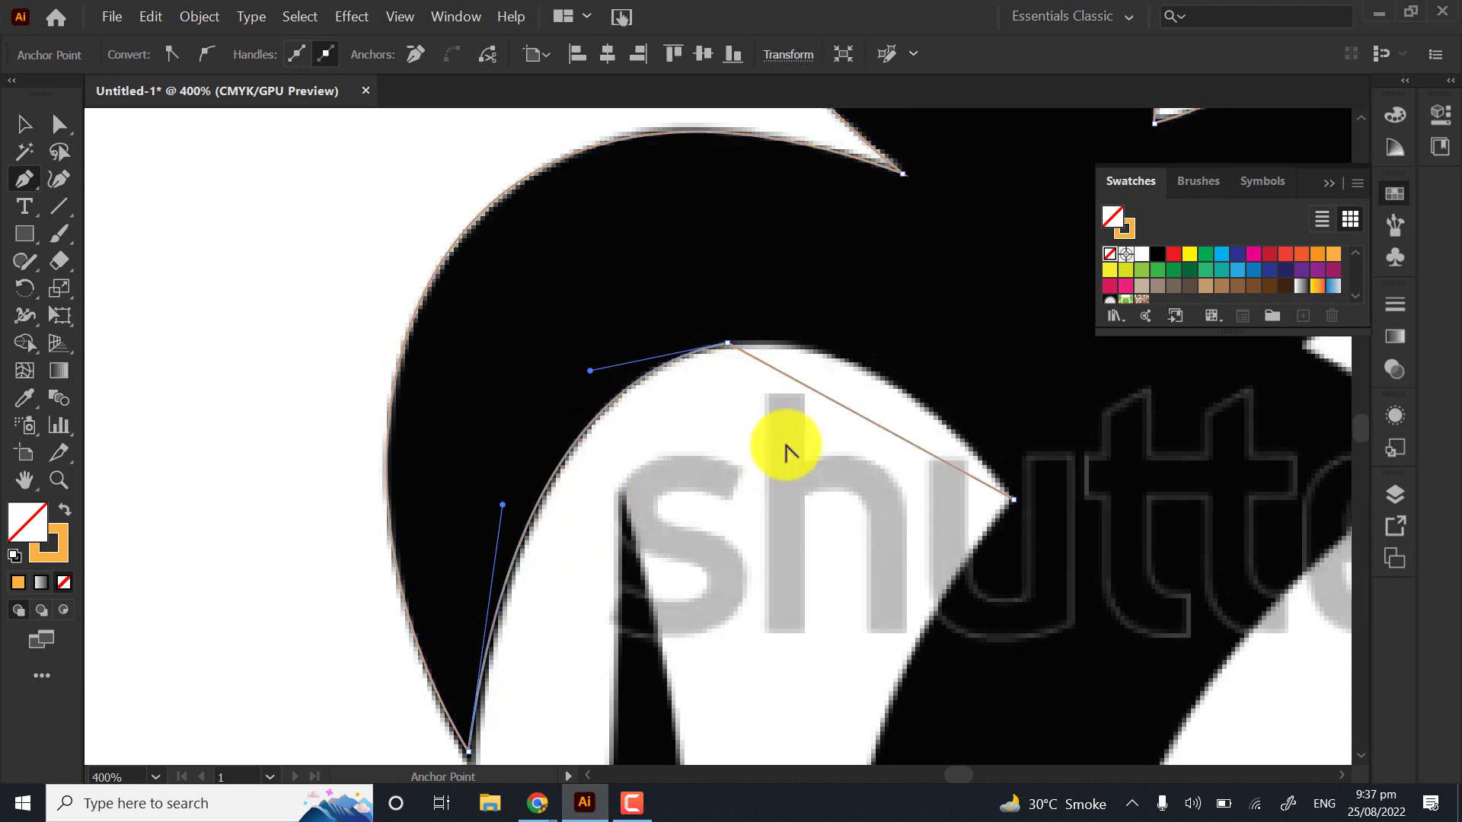
left_click_drag(852, 421, 879, 374)
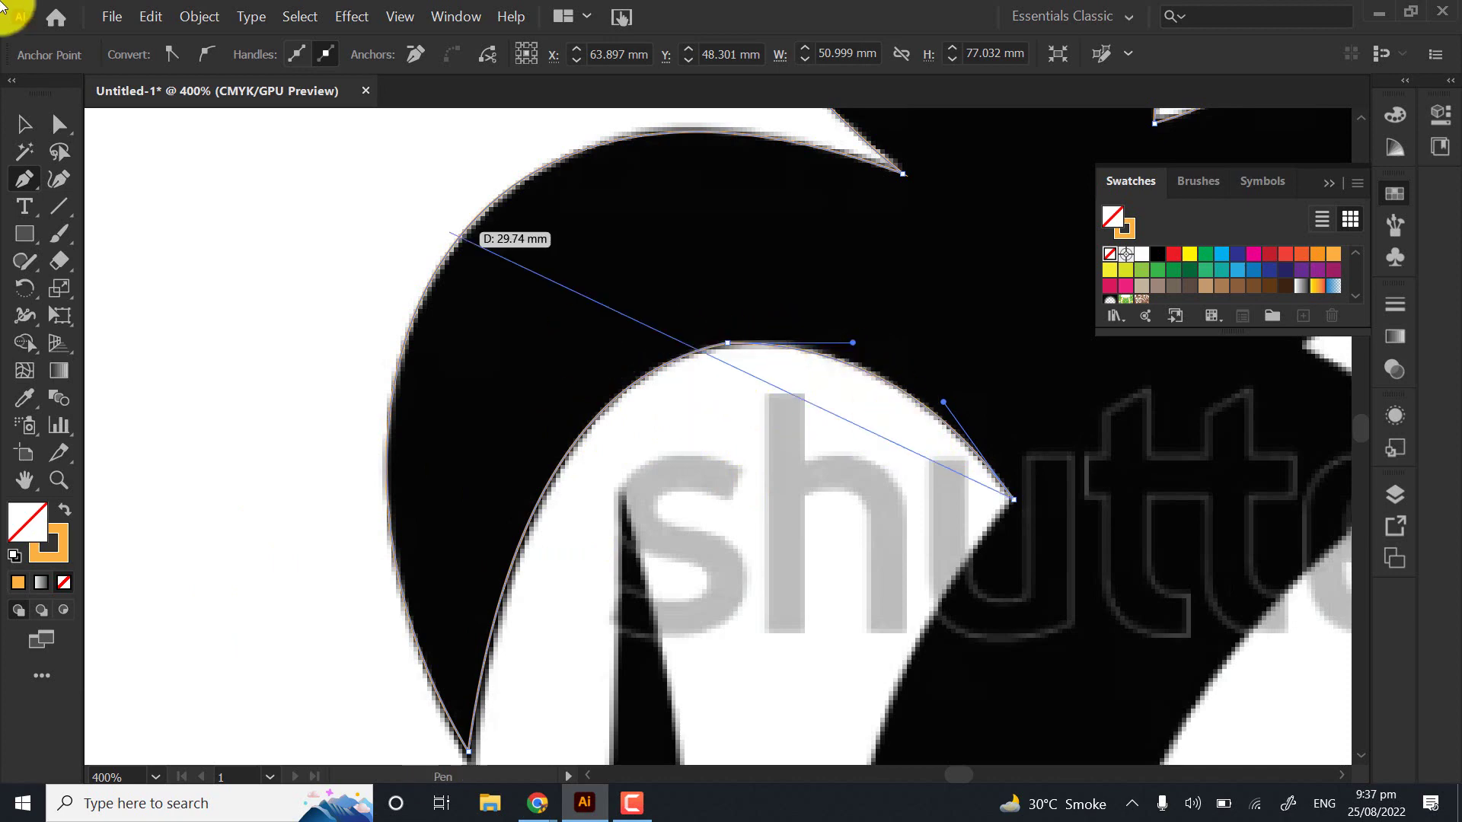
Examine the sharp corner at the white arch's peak up close and directly select its anchor point
left_click(24, 124)
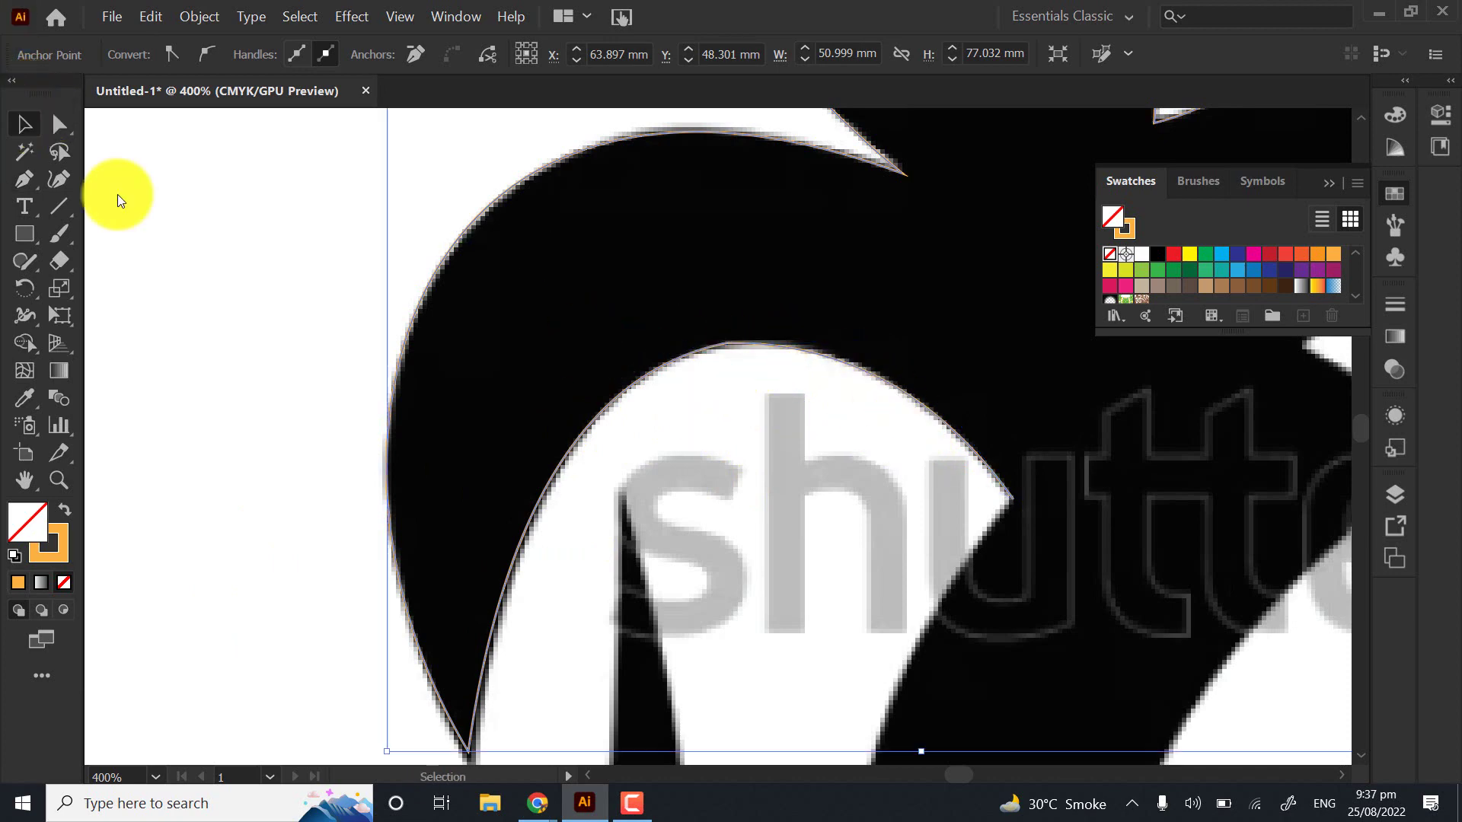
left_click(713, 347)
scroll(733, 355, "up", 5)
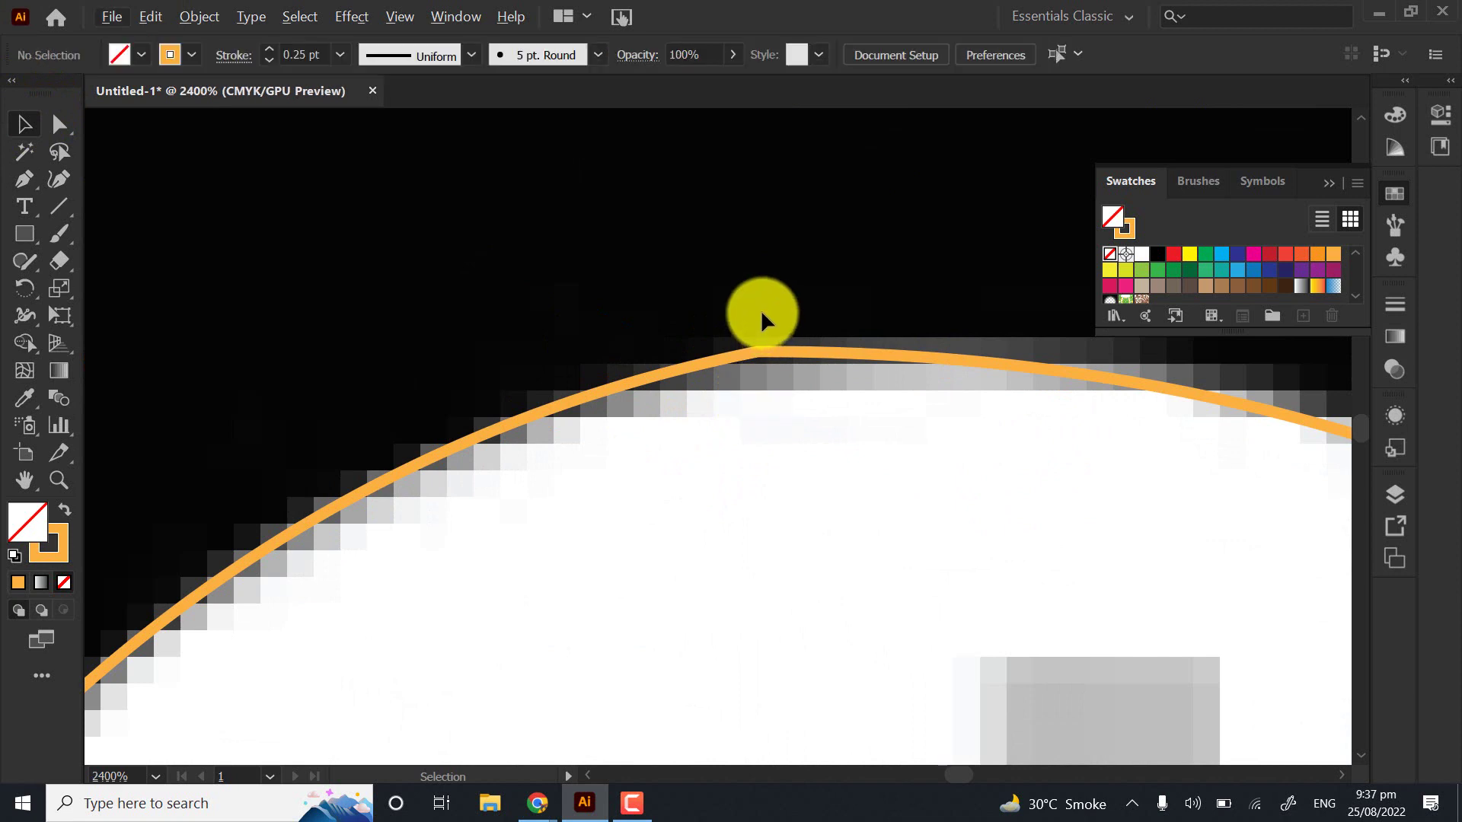
left_click(756, 357)
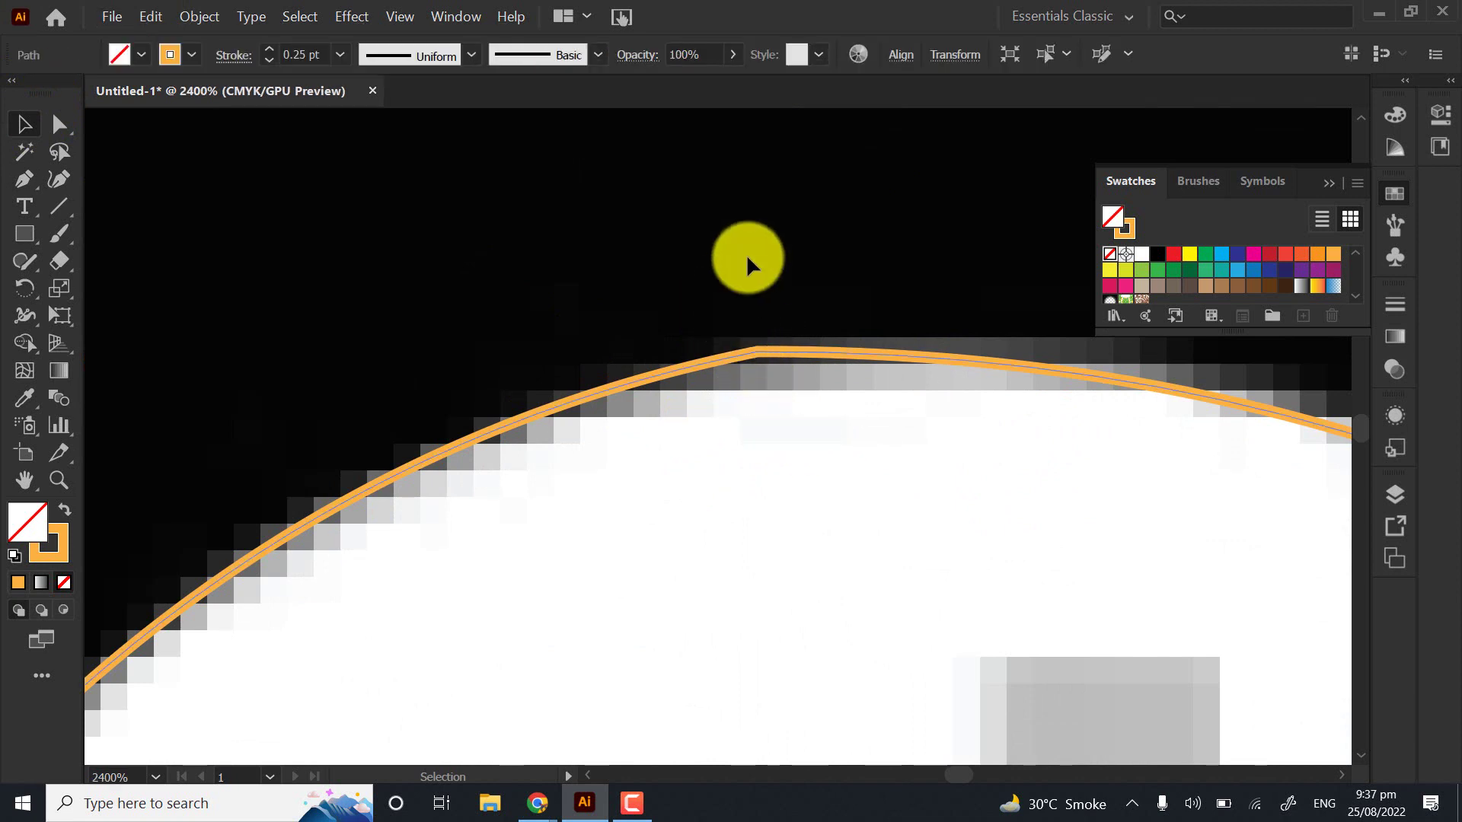
scroll(590, 396, "down", 3)
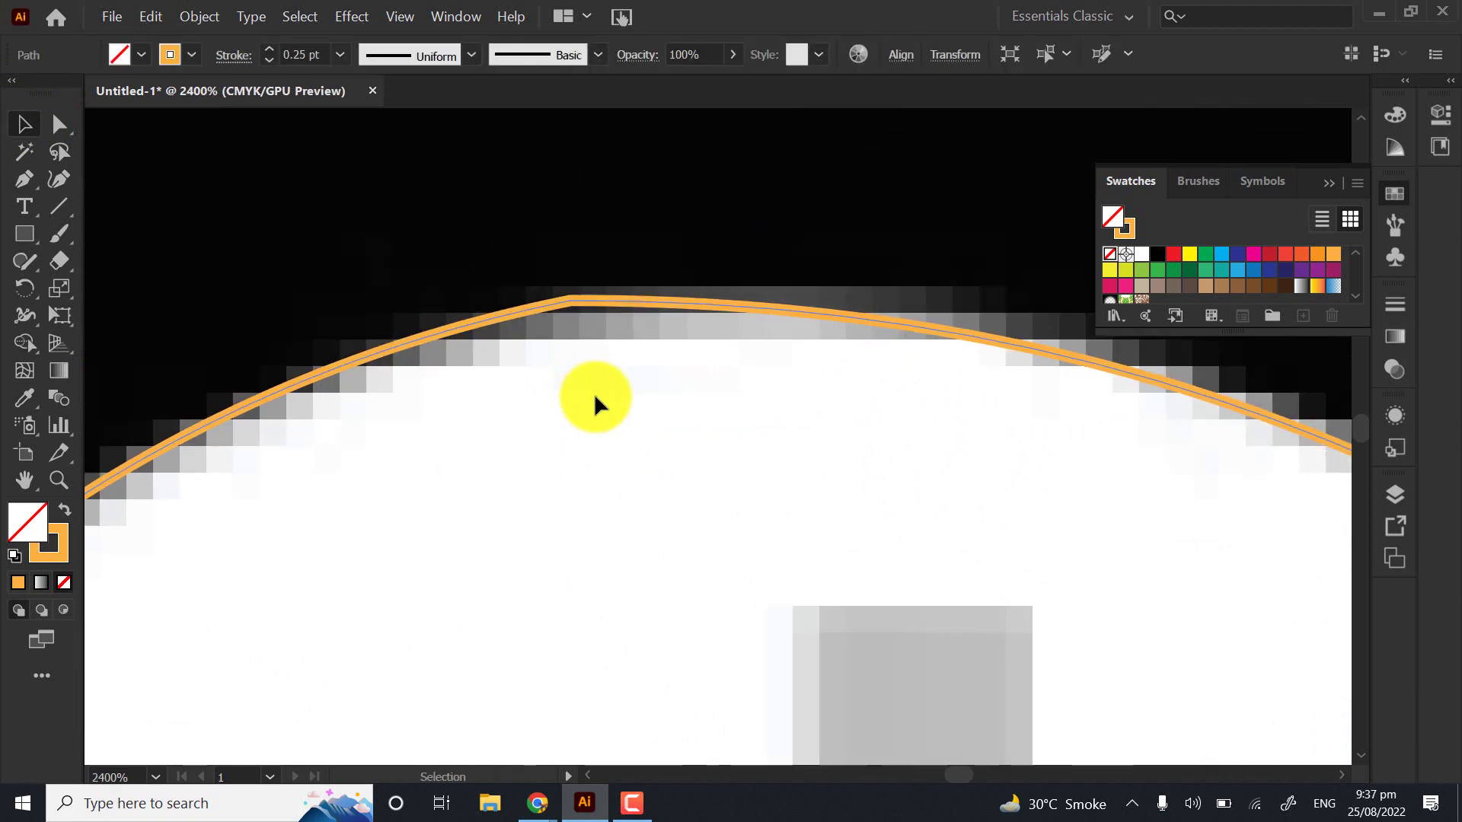
left_click(61, 125)
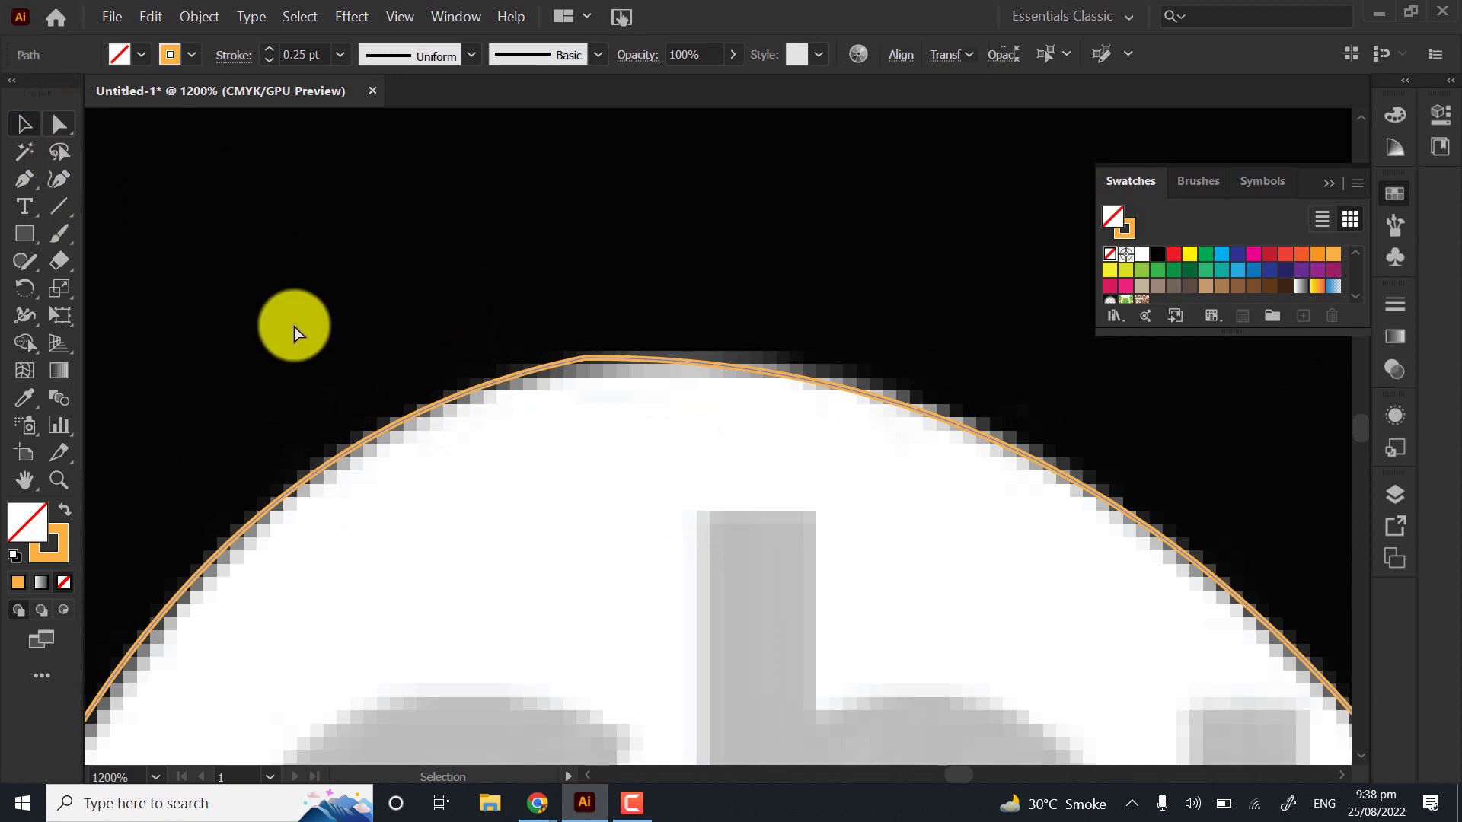
left_click_drag(525, 308, 665, 441)
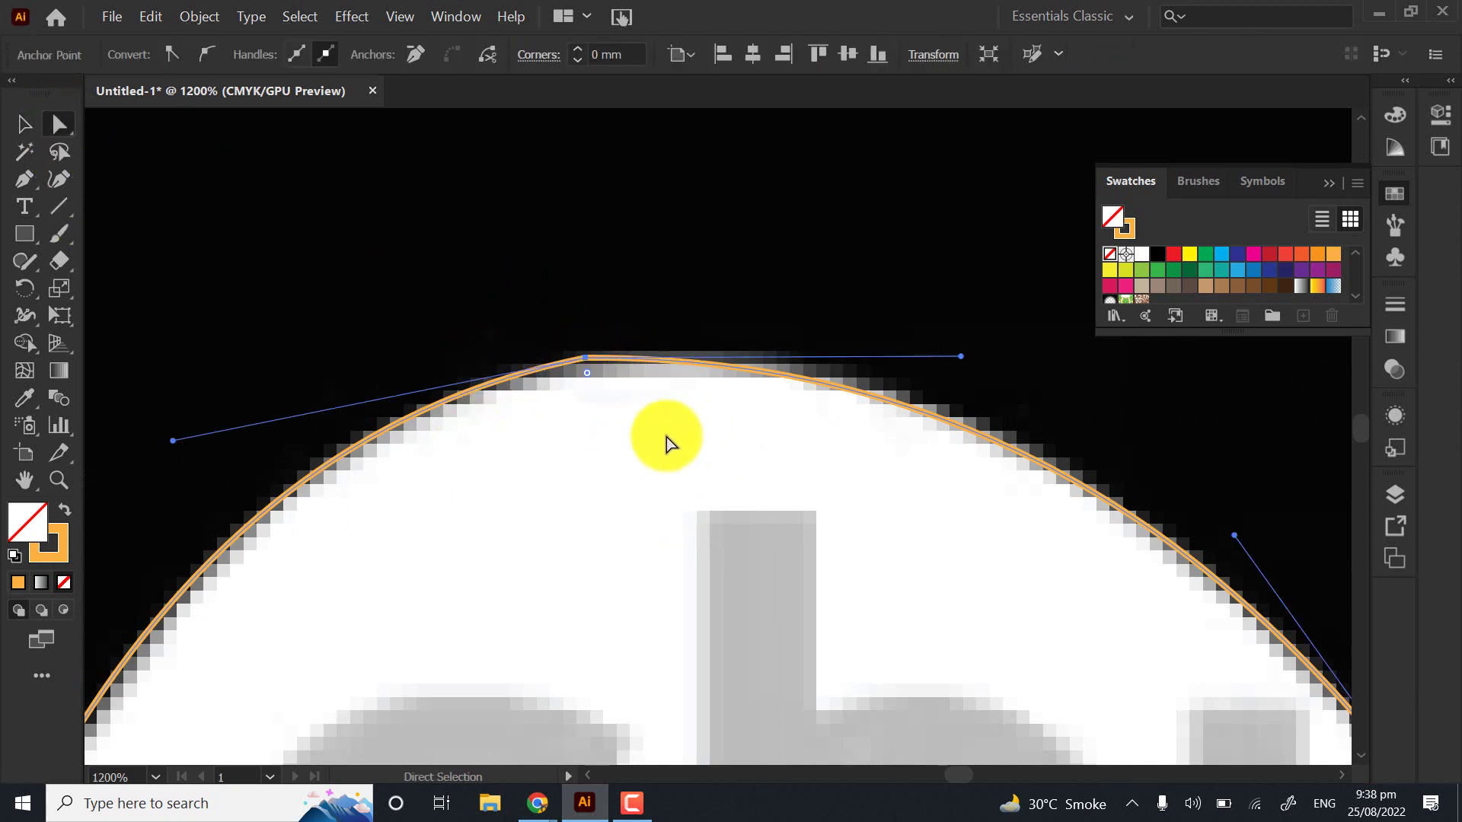
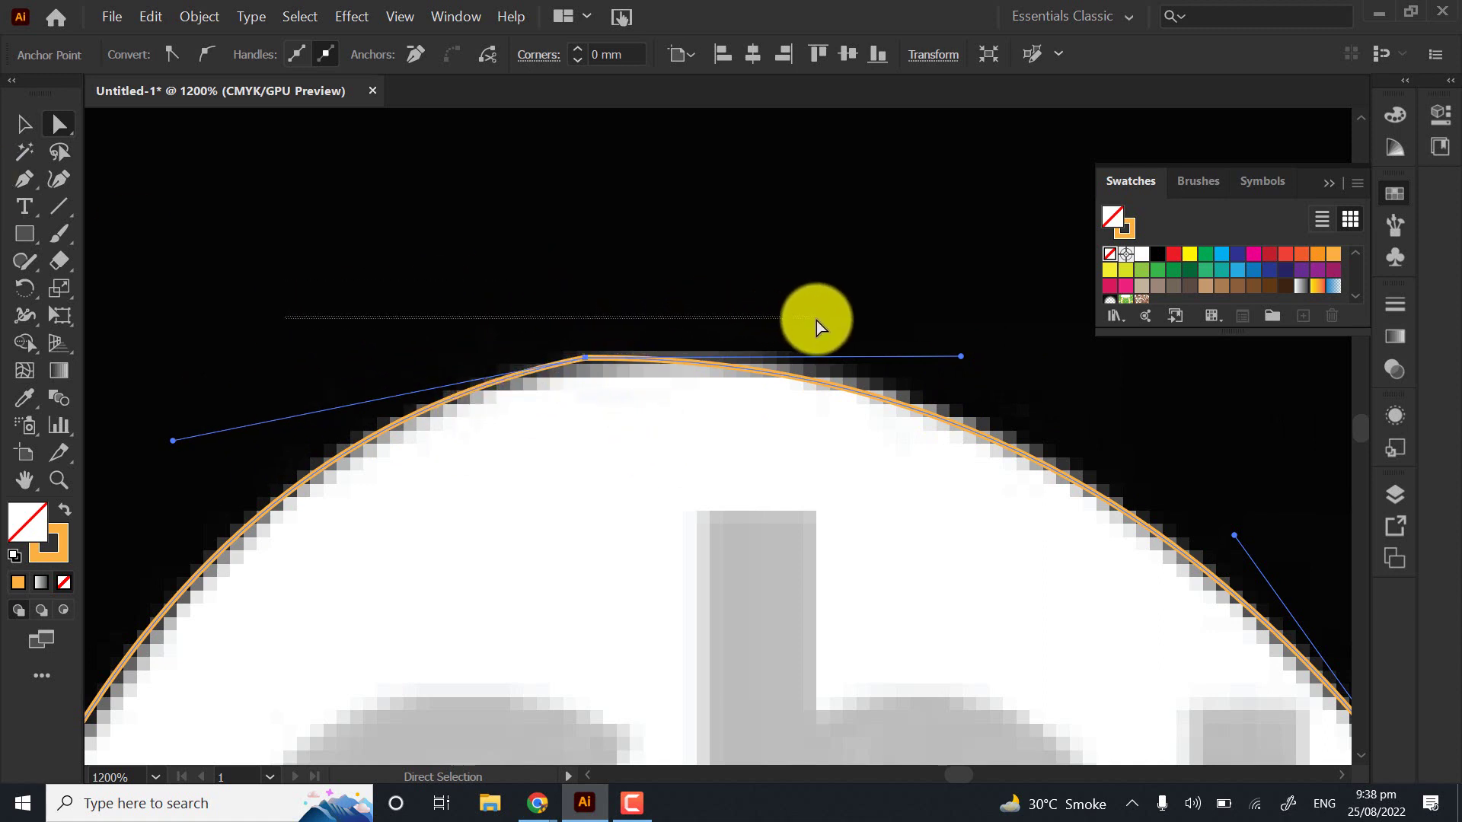
left_click_drag(816, 320, 816, 320)
left_click_drag(516, 256, 593, 340)
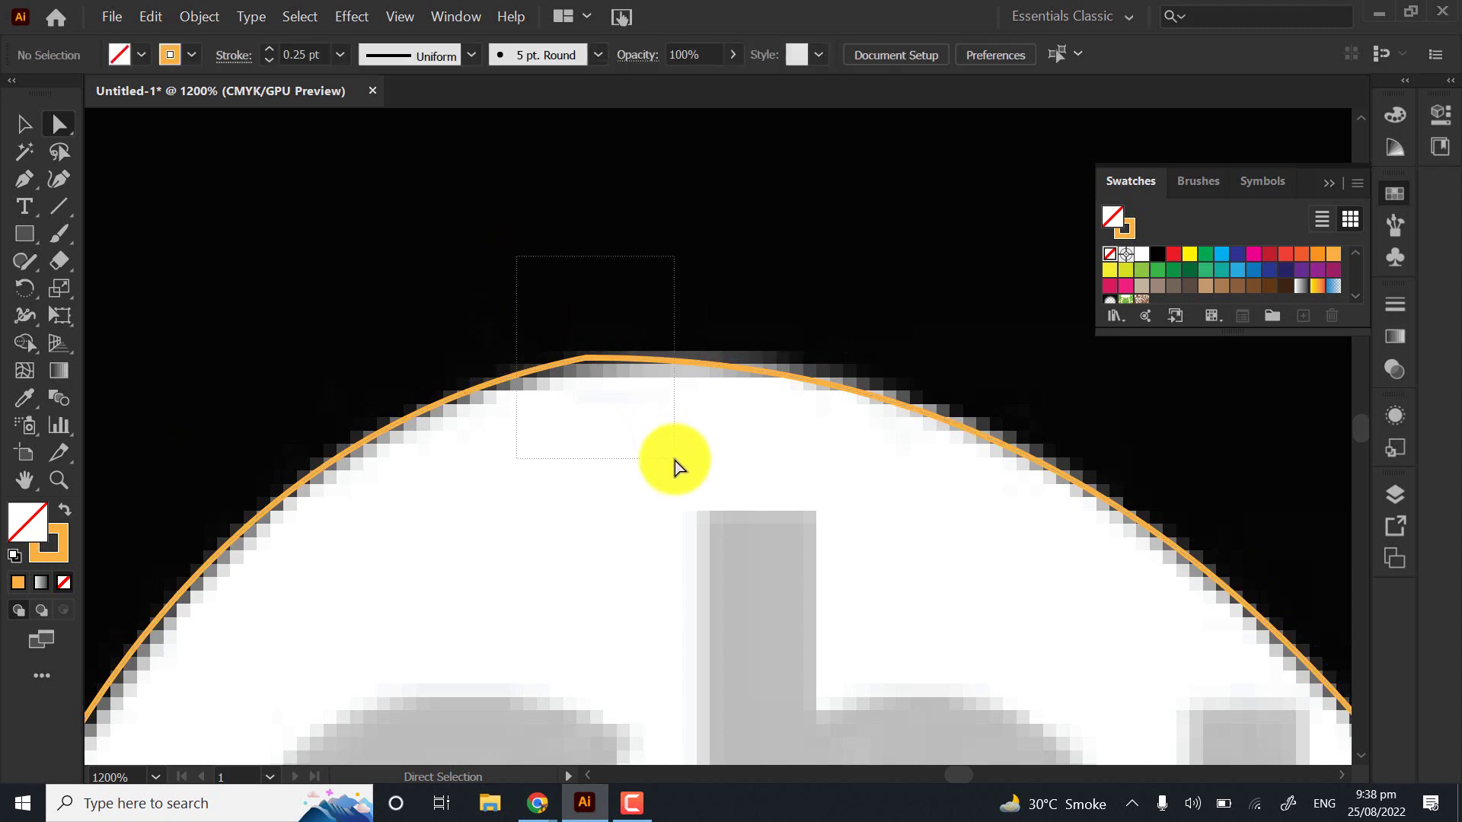
left_click_drag(674, 459, 583, 374)
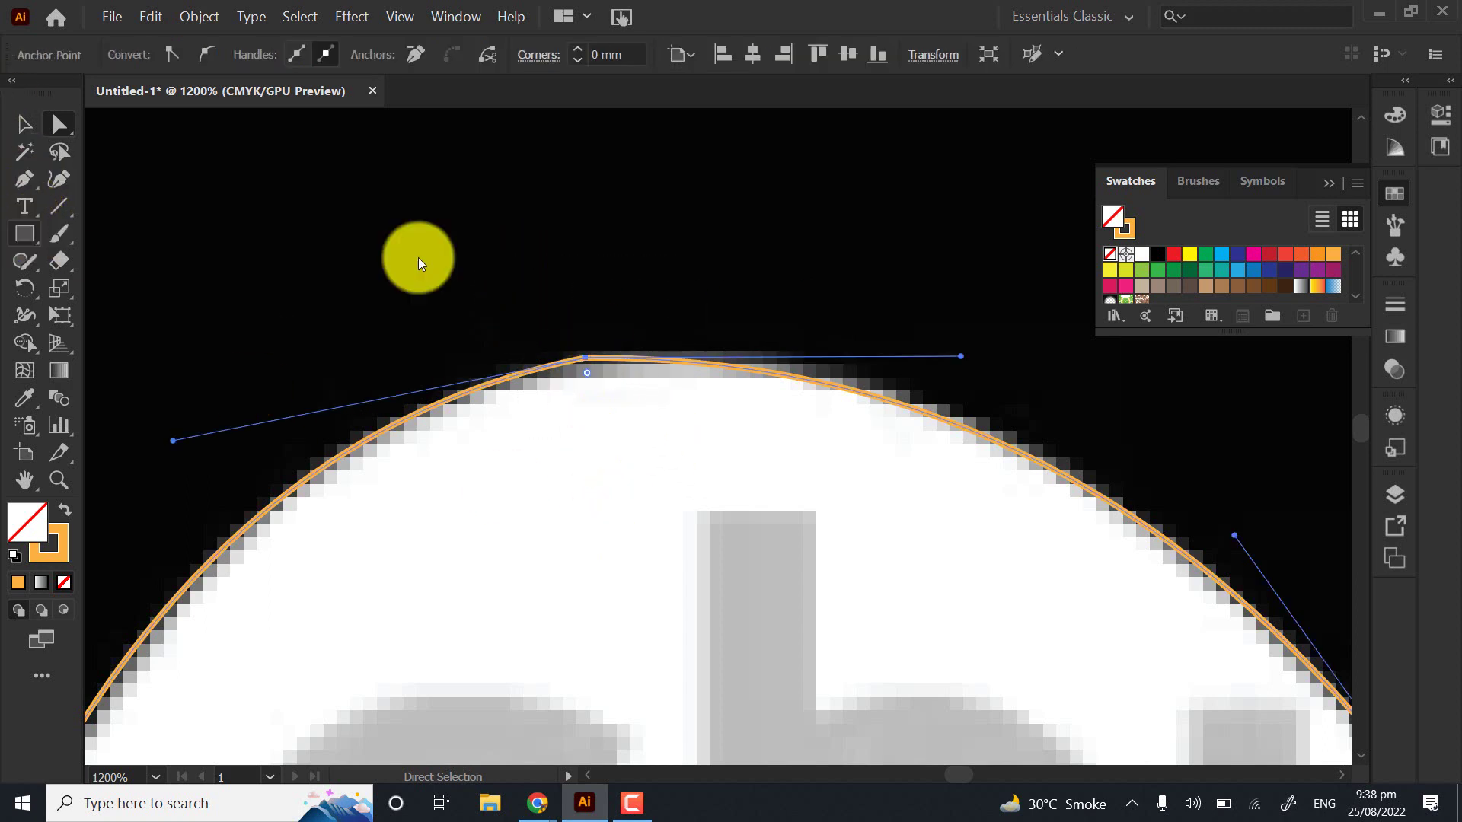
Try rounding one corner of a test rectangle about 2.18 by 1.91 mm above the arch, and delete the test shape
key("m")
left_click_drag(351, 157, 490, 278)
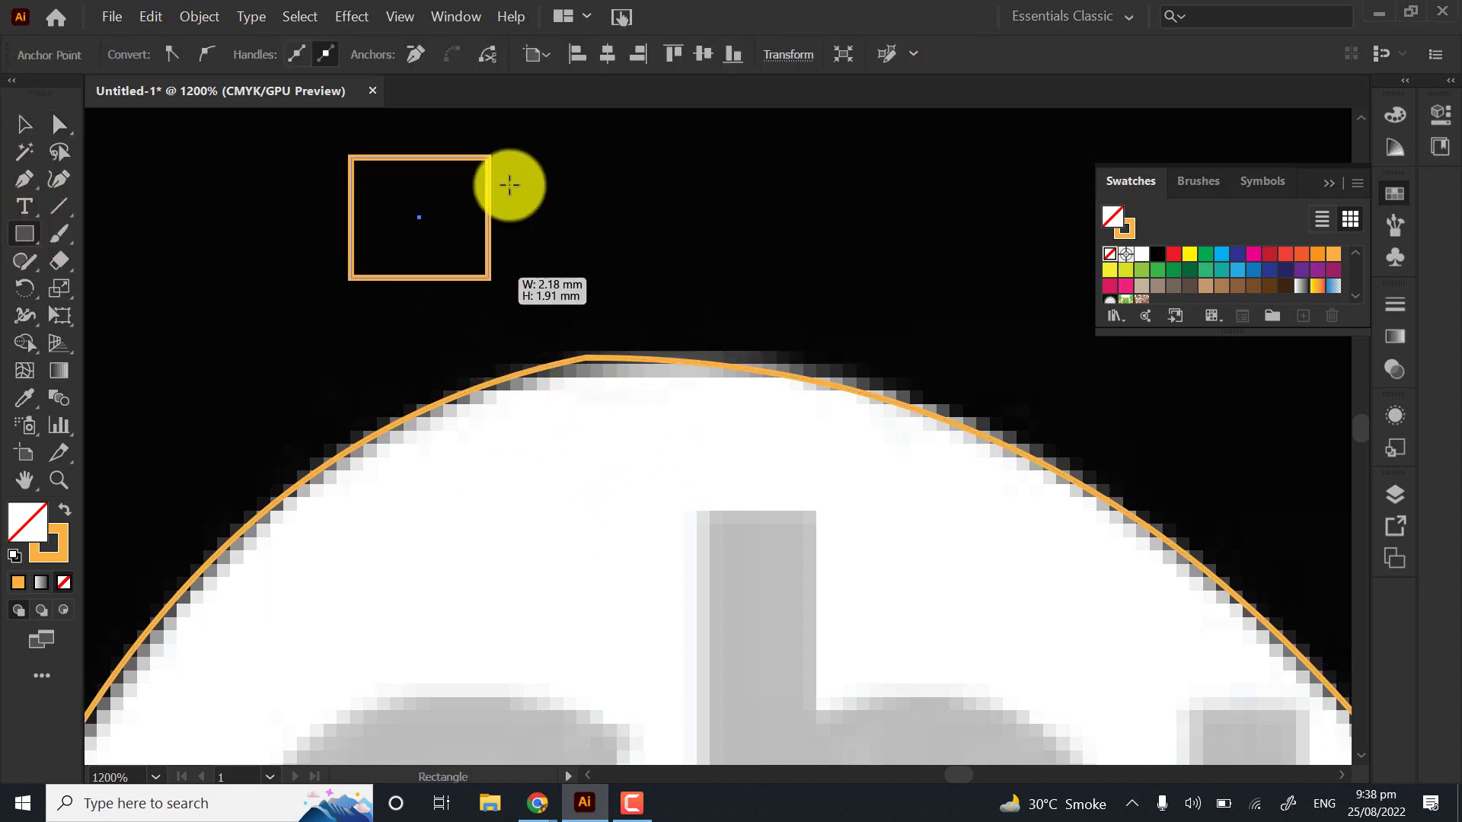
left_click(59, 124)
left_click(484, 171)
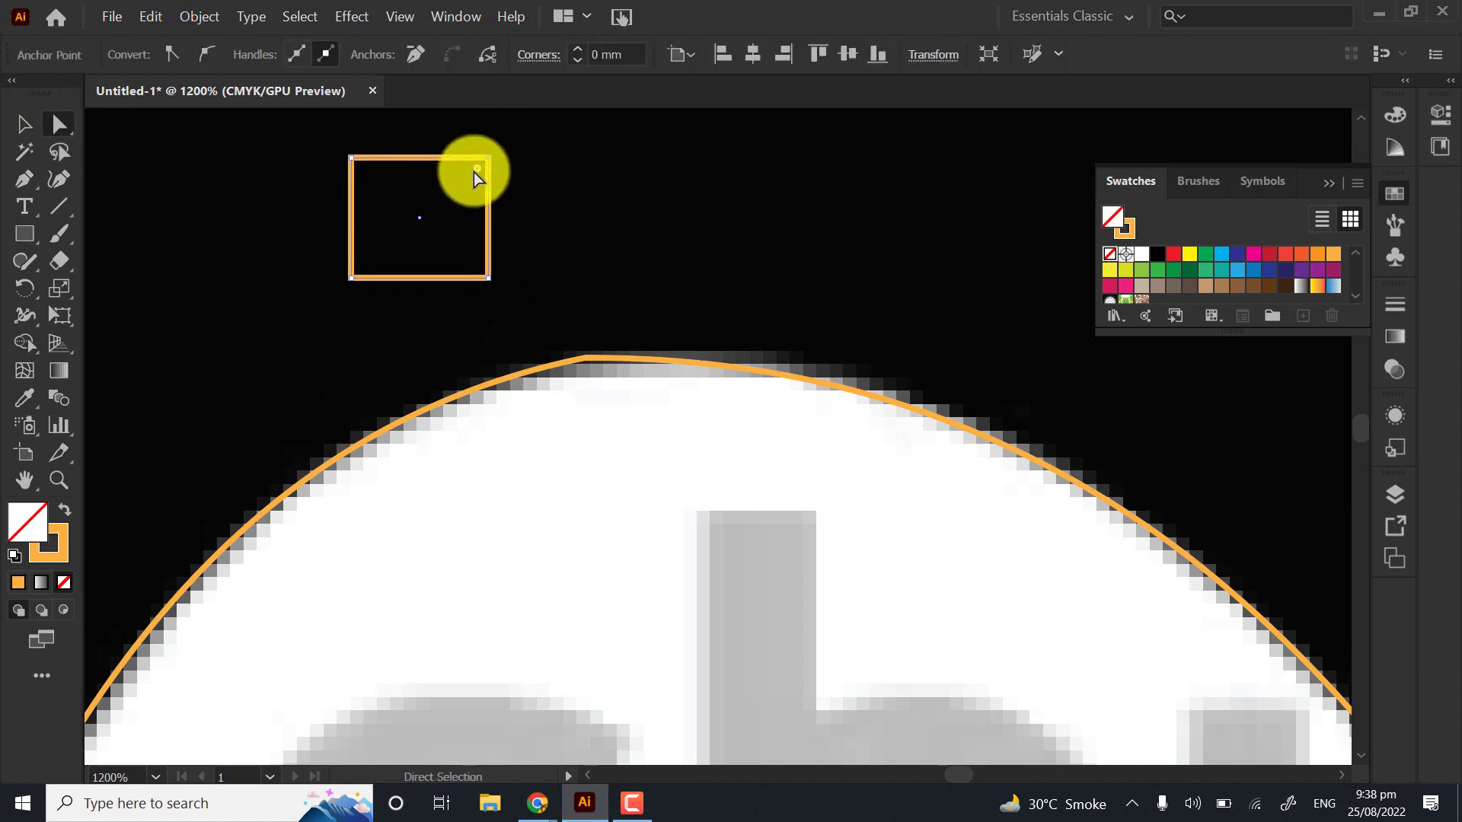
left_click_drag(460, 185, 288, 364)
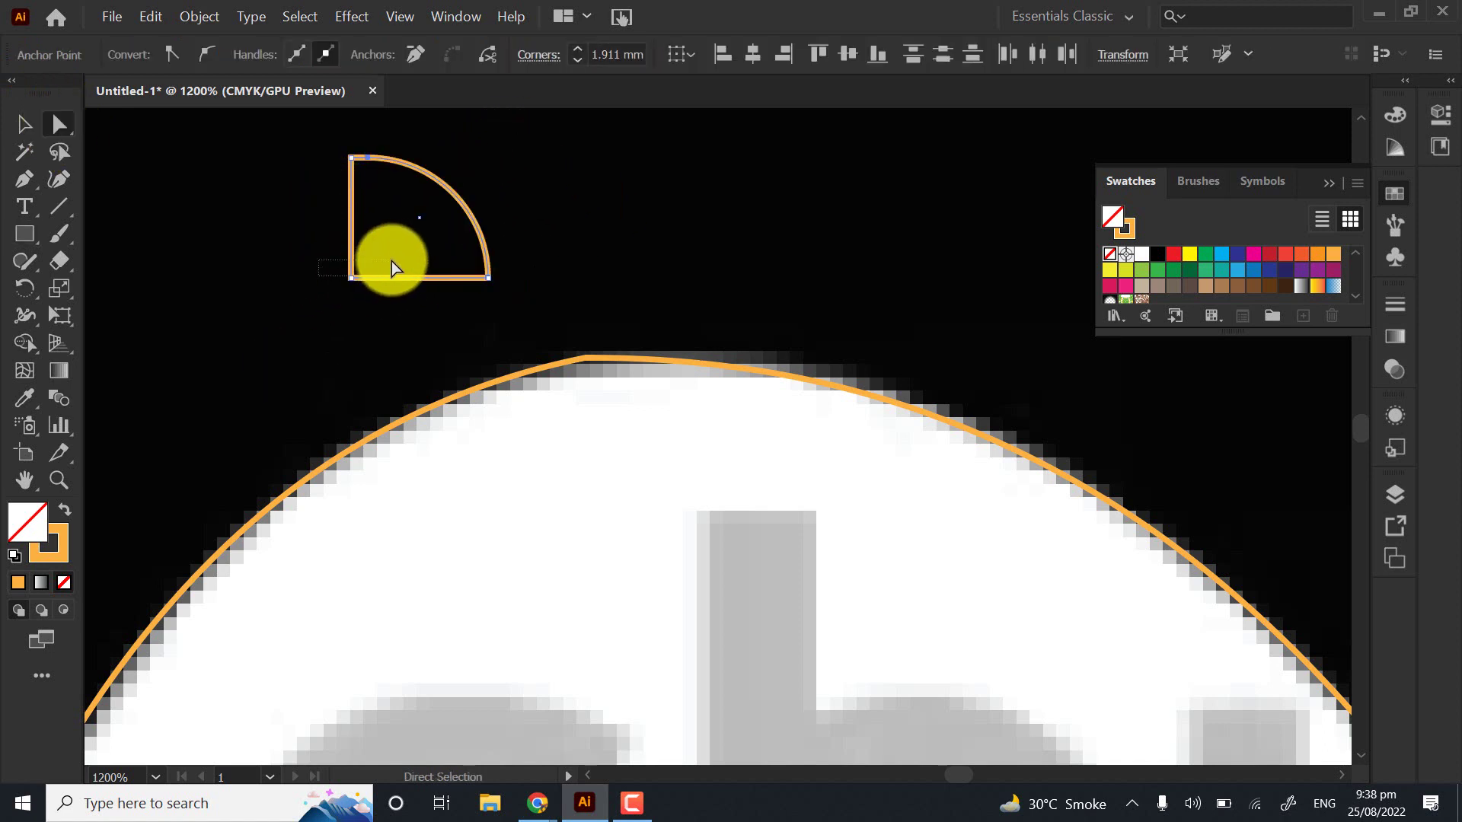
left_click(378, 185)
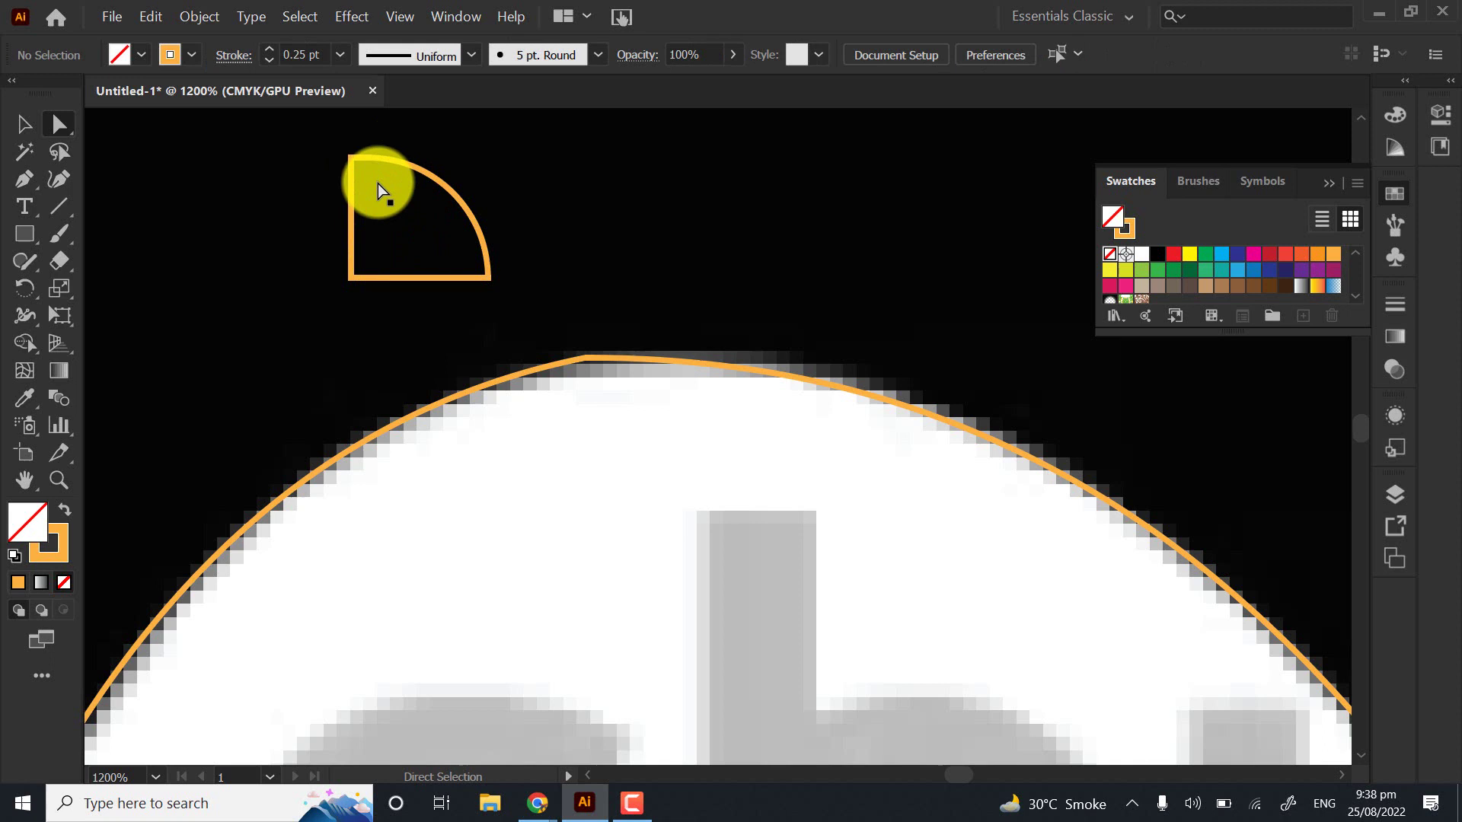
left_click(400, 223)
key("Delete")
Round the corner at the white arch's peak anchor to a radius of about 10.29 mm
left_click(705, 375)
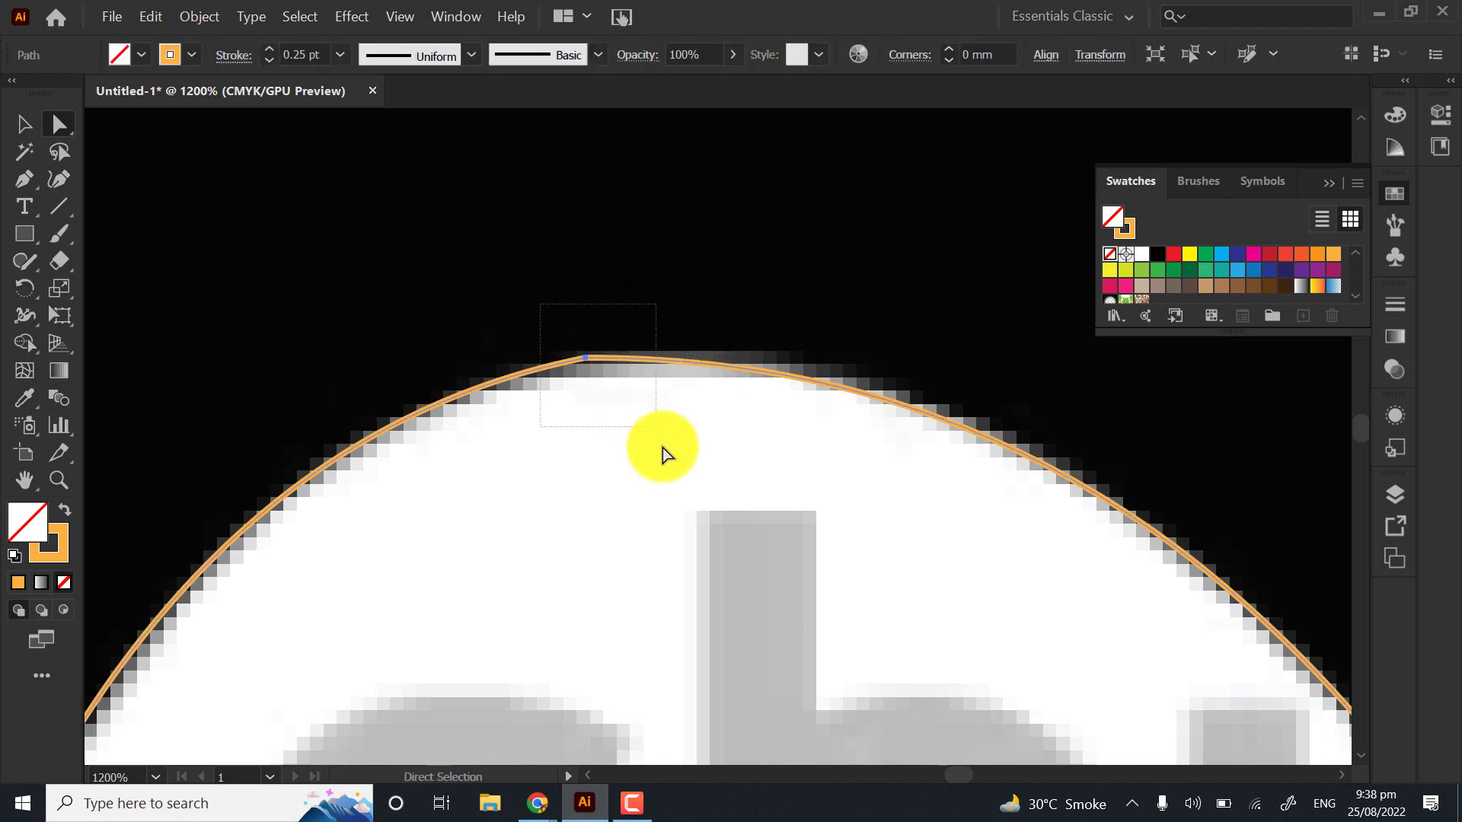
left_click_drag(663, 448, 659, 443)
scroll(628, 513, "down", 2)
left_click_drag(637, 557, 588, 399)
left_click_drag(561, 287, 793, 547)
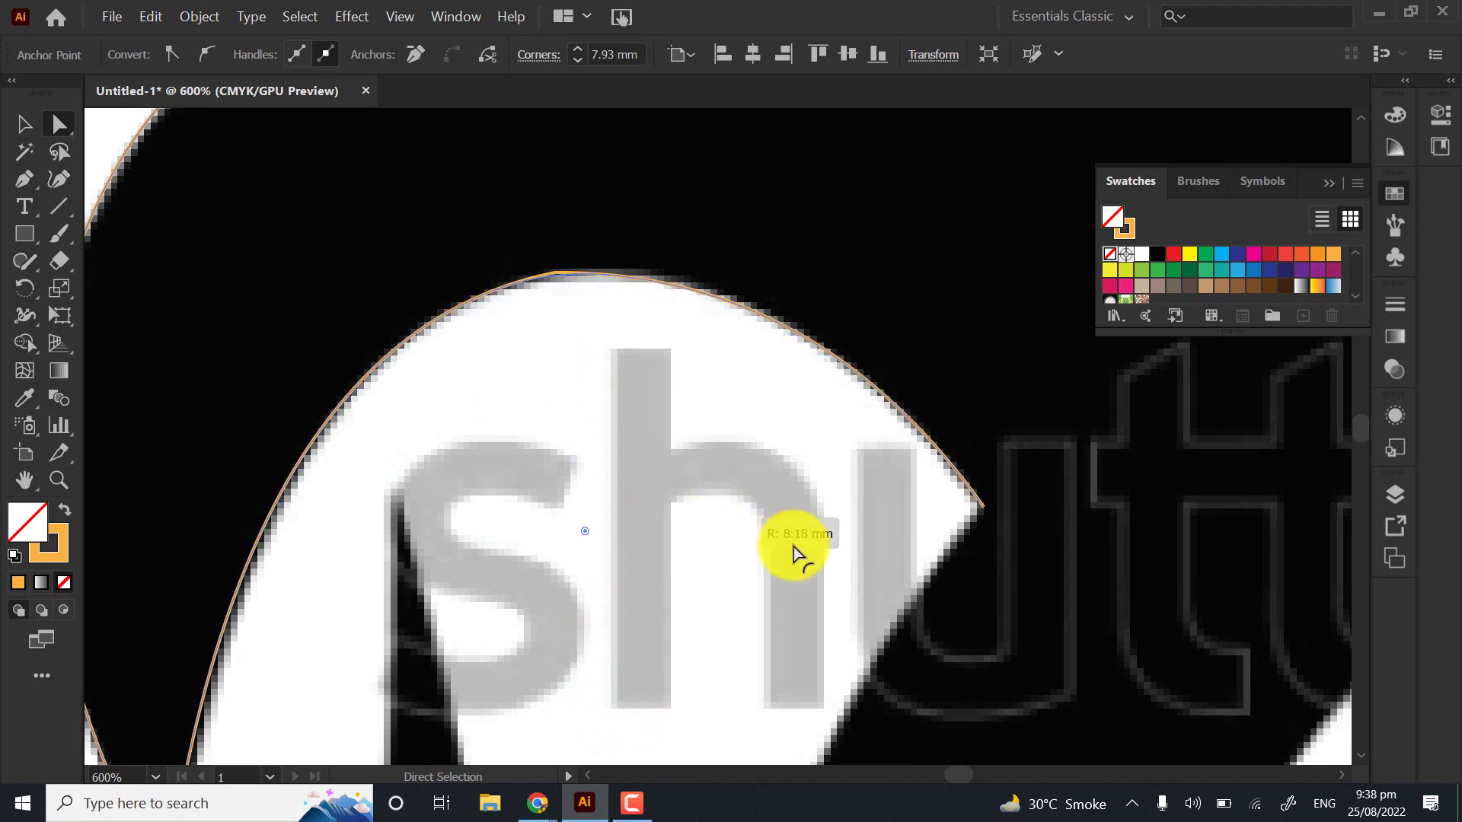
left_click_drag(919, 600, 864, 531)
left_click_drag(281, 591, 316, 464)
Switch to the Google Meet call to admit the waiting participant, and return to Illustrator
mouse_move(529, 788)
left_click(457, 693)
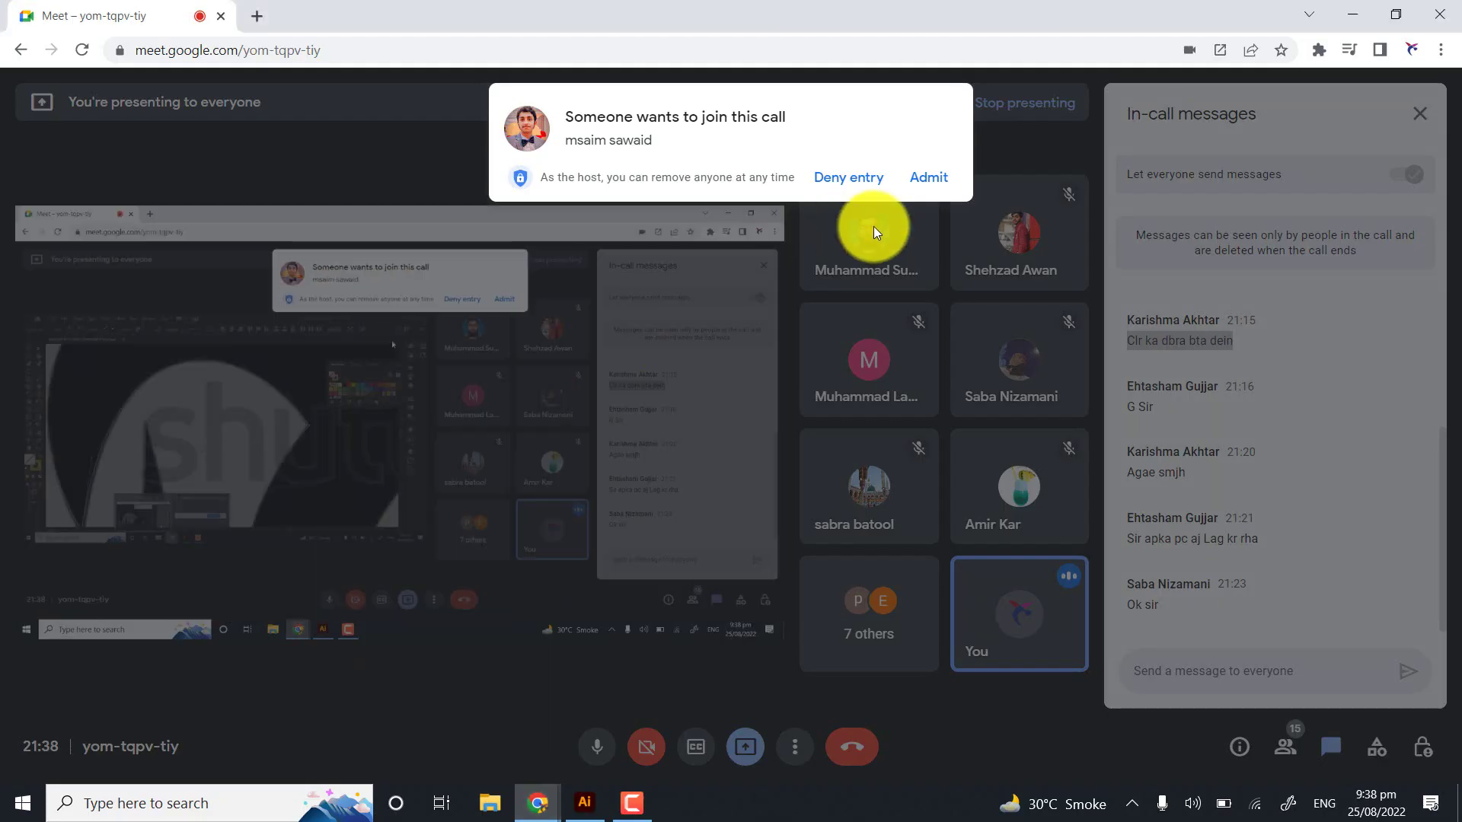
left_click(932, 180)
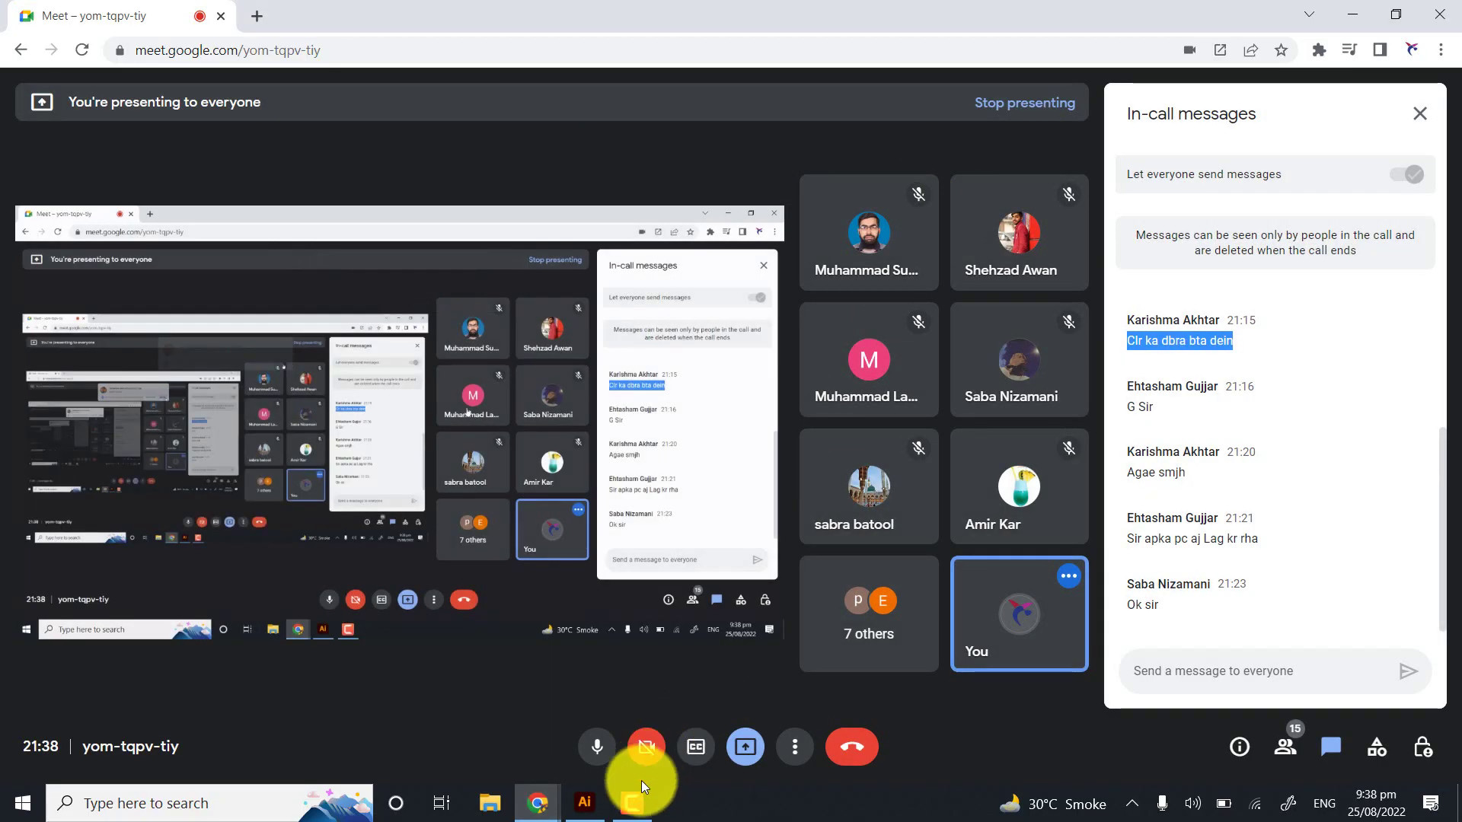
left_click(580, 800)
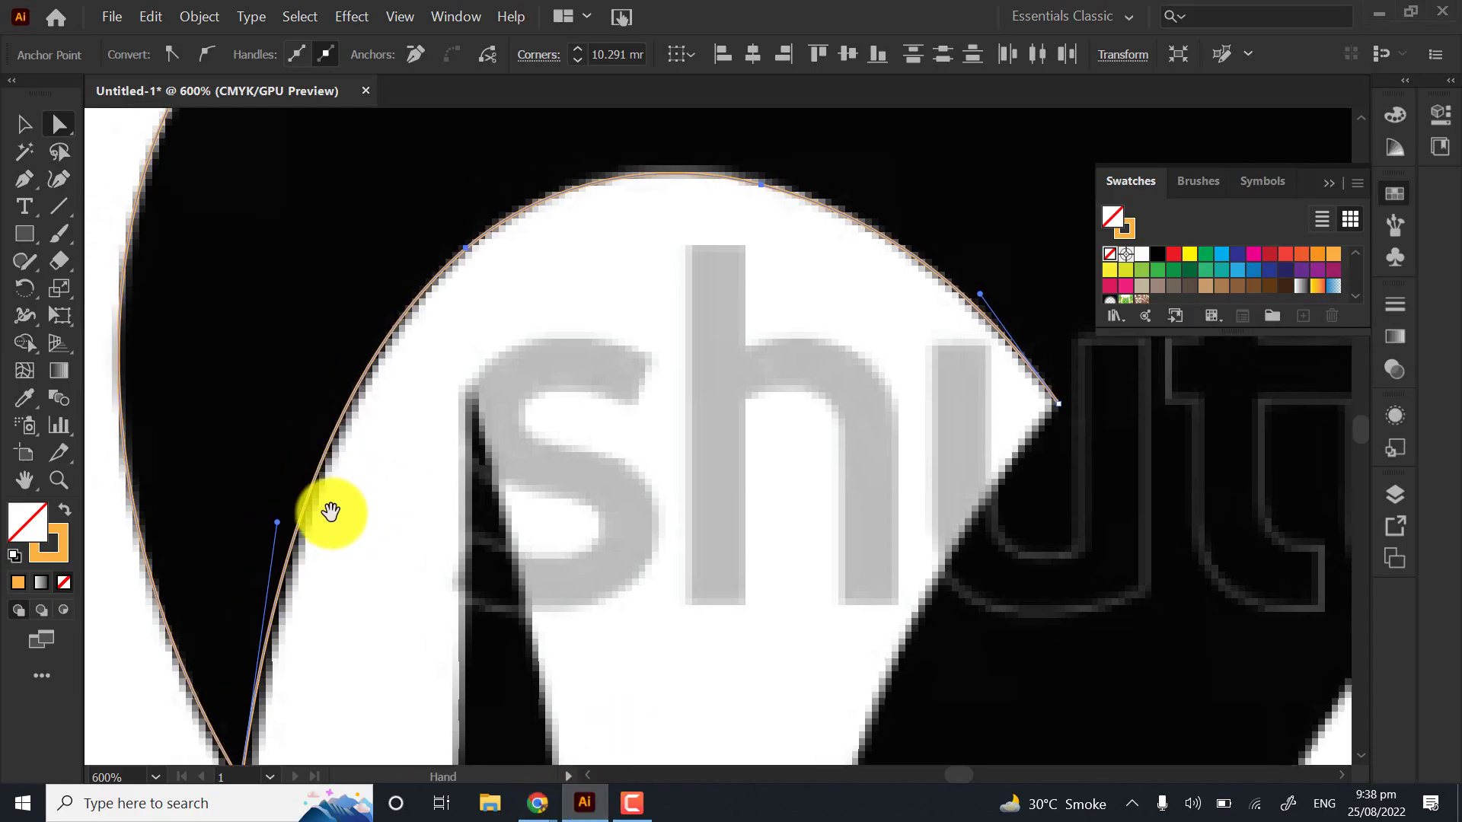
Examine how the rounded arch and the left hook's outer curve follow the edges of the black design
scroll(320, 536, "up", 1)
left_click_drag(294, 620, 297, 483)
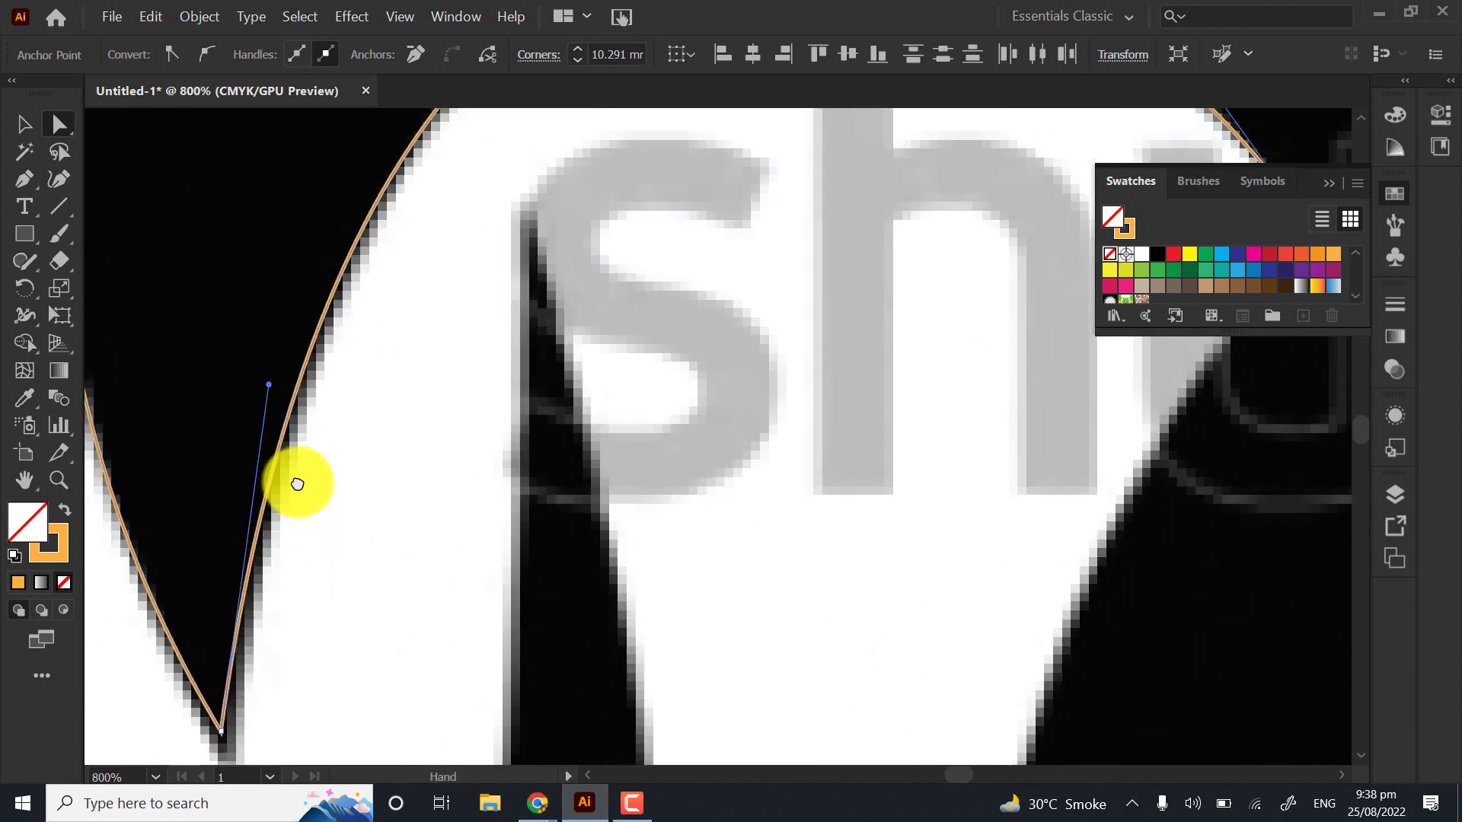
left_click_drag(329, 291, 261, 490)
left_click_drag(467, 99, 379, 313)
scroll(522, 335, "up", 2)
scroll(549, 303, "up", 2)
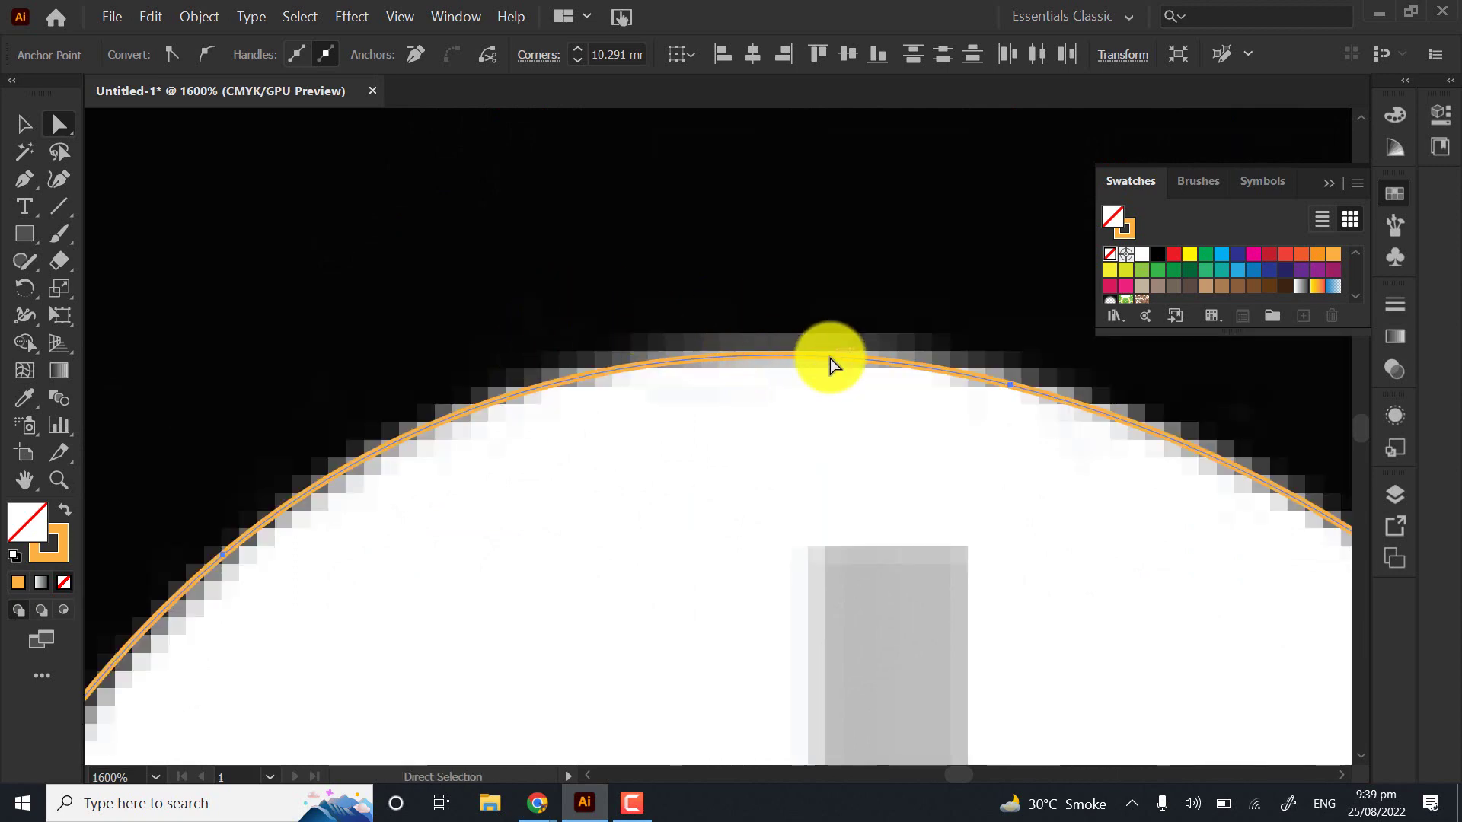
scroll(1051, 503, "down", 2)
scroll(1127, 654, "down", 2)
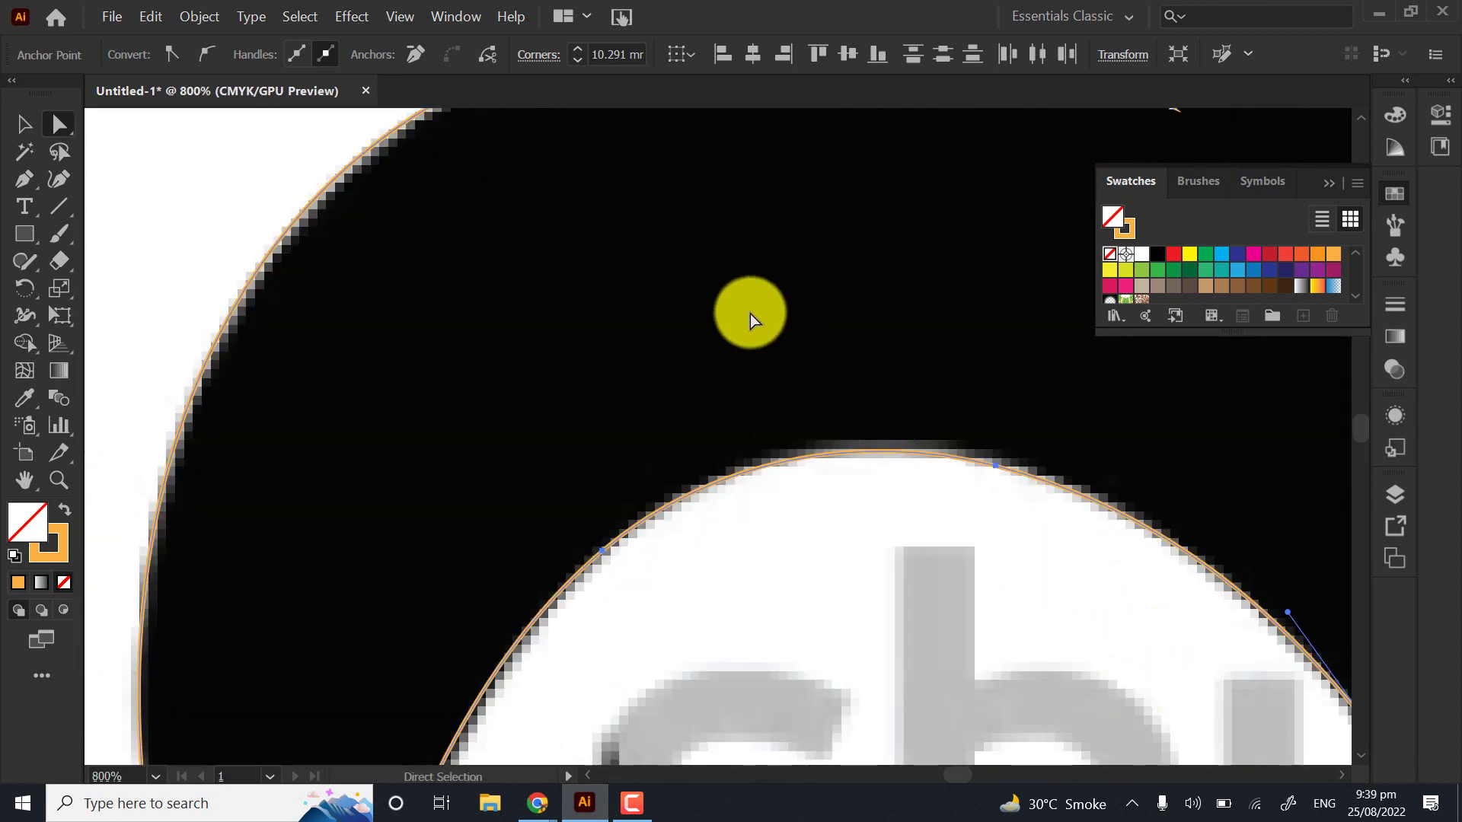
scroll(339, 509, "up", 6)
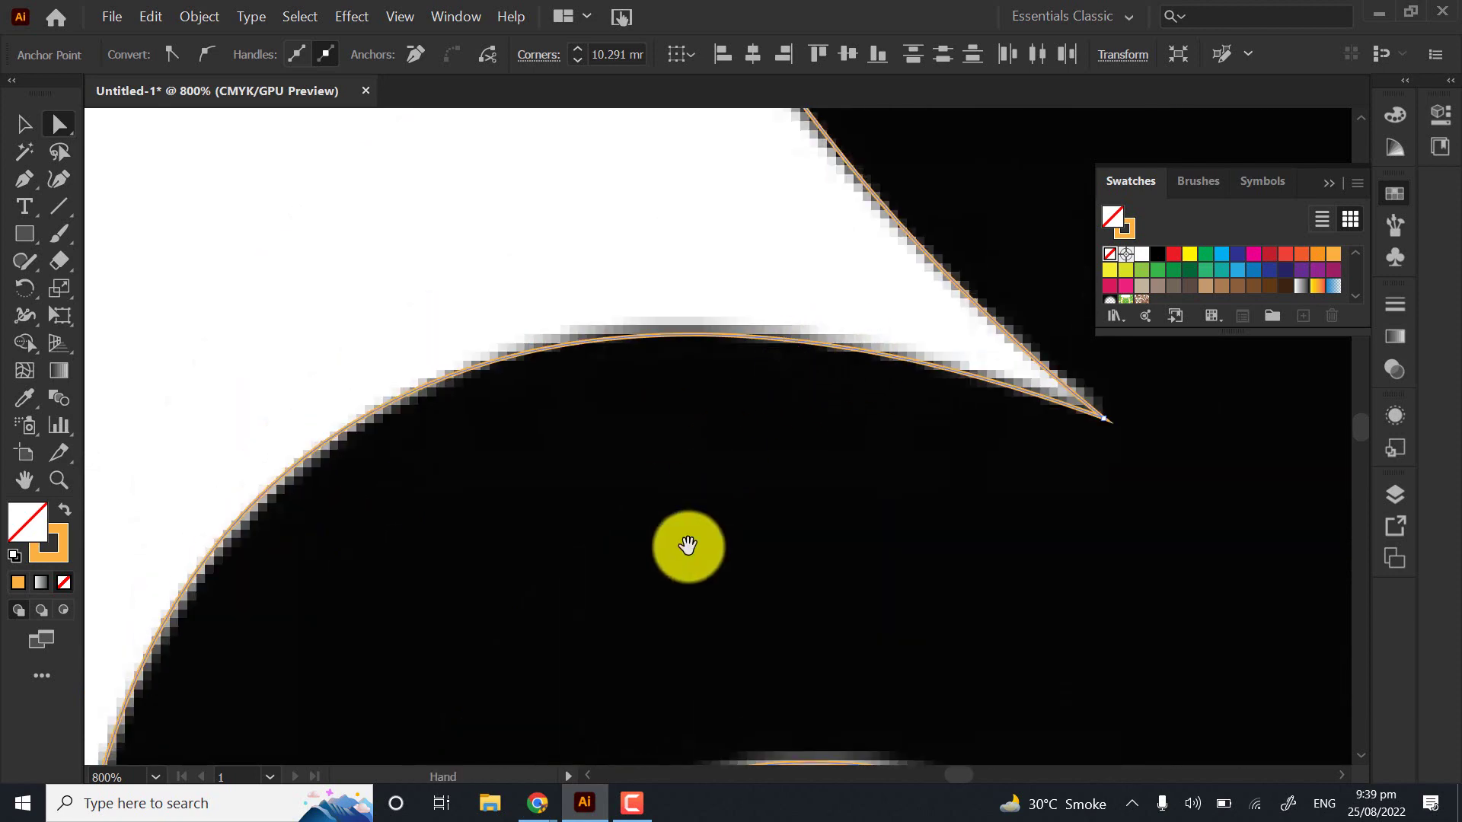
scroll(687, 546, "down", 5)
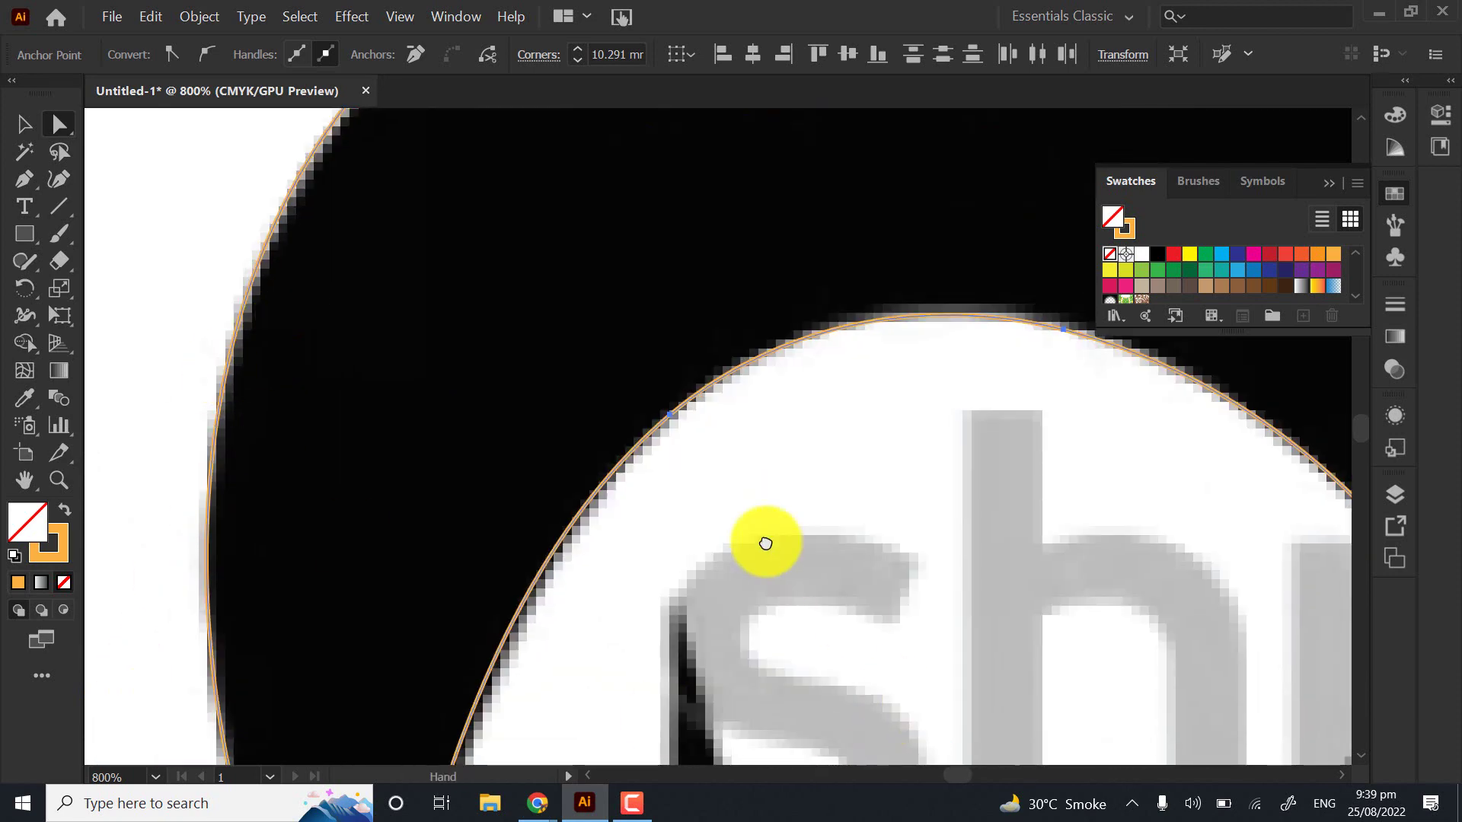
left_click_drag(837, 634, 667, 444)
scroll(668, 444, "down", 2)
Resume the path from the white arch's inner corner and extend it with a straight segment to the left long blade's lower tip
left_click_drag(1033, 576, 741, 378)
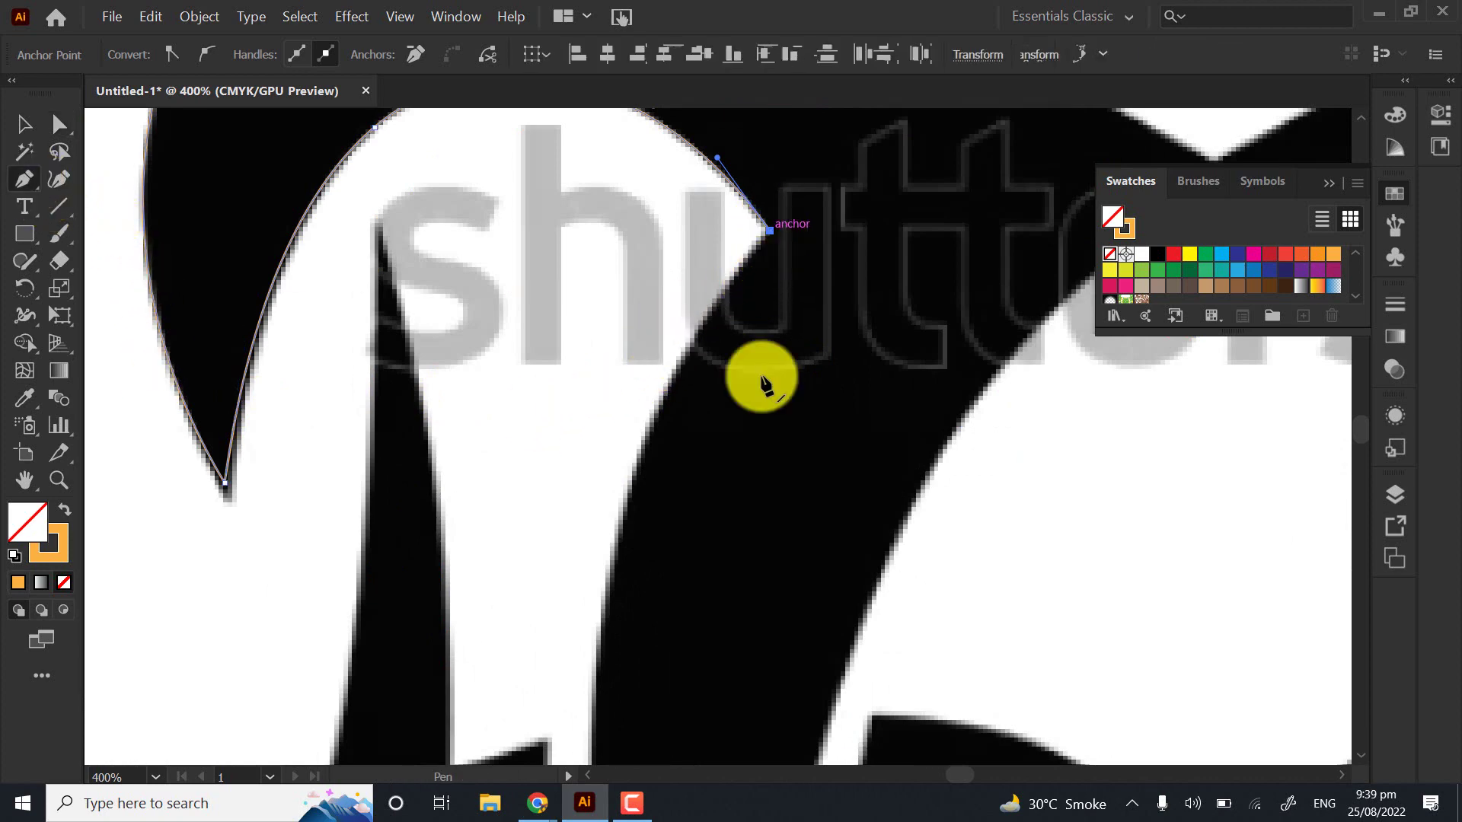
scroll(760, 307, "down", 4)
scroll(731, 632, "down", 2)
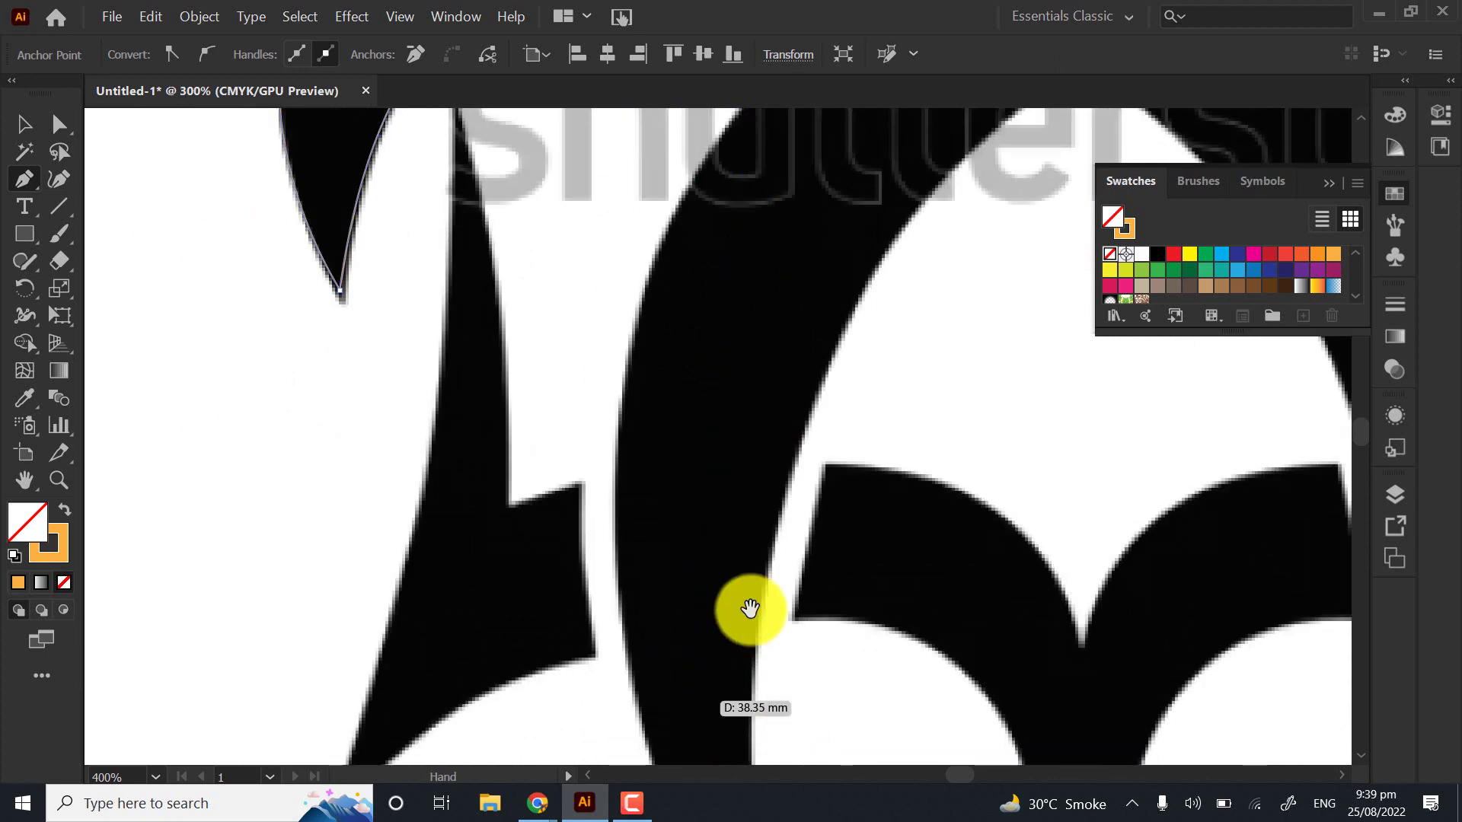
scroll(685, 442, "down", 1)
left_click(631, 388)
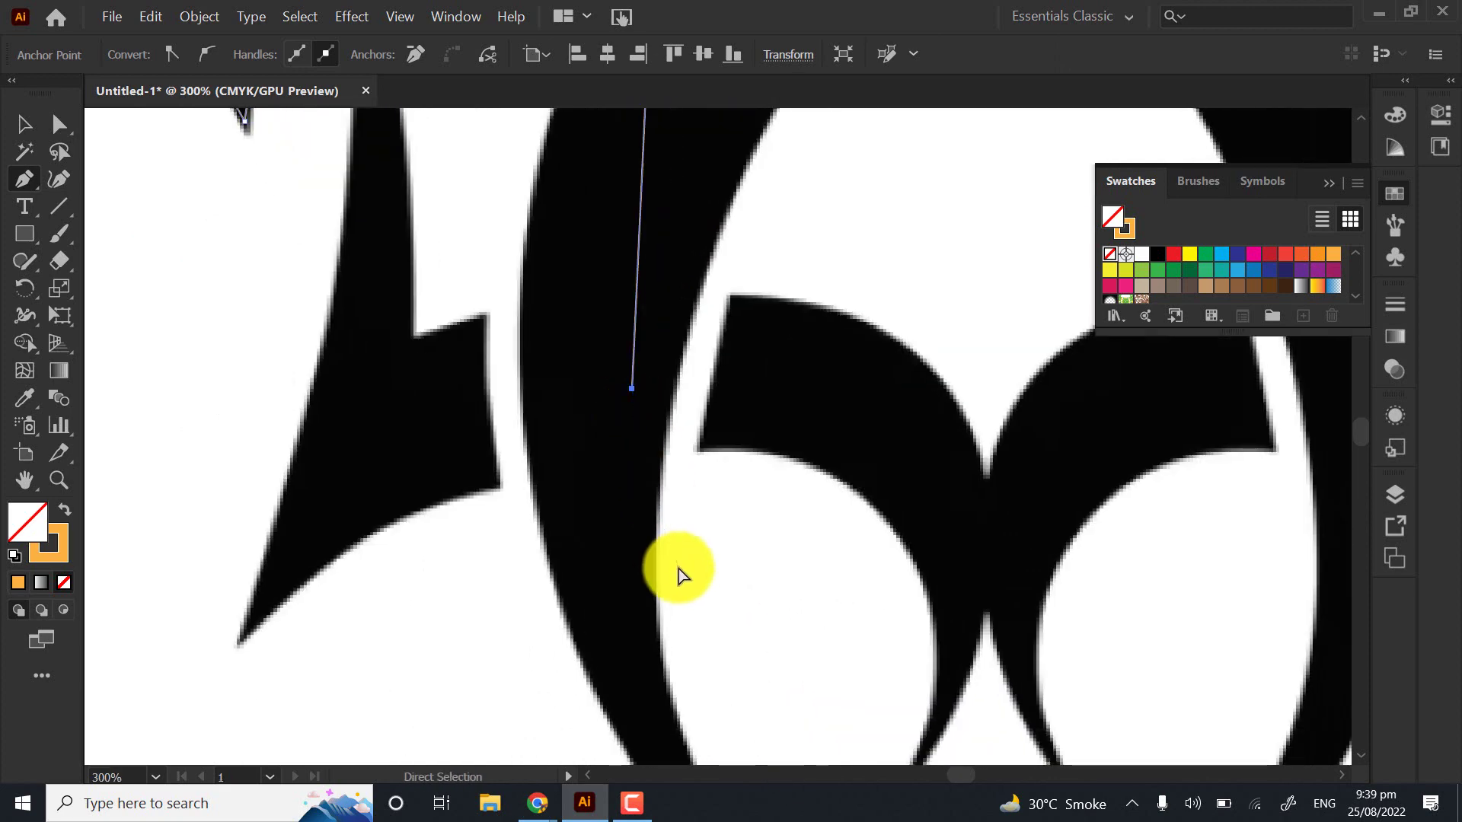
scroll(609, 574, "down", 6)
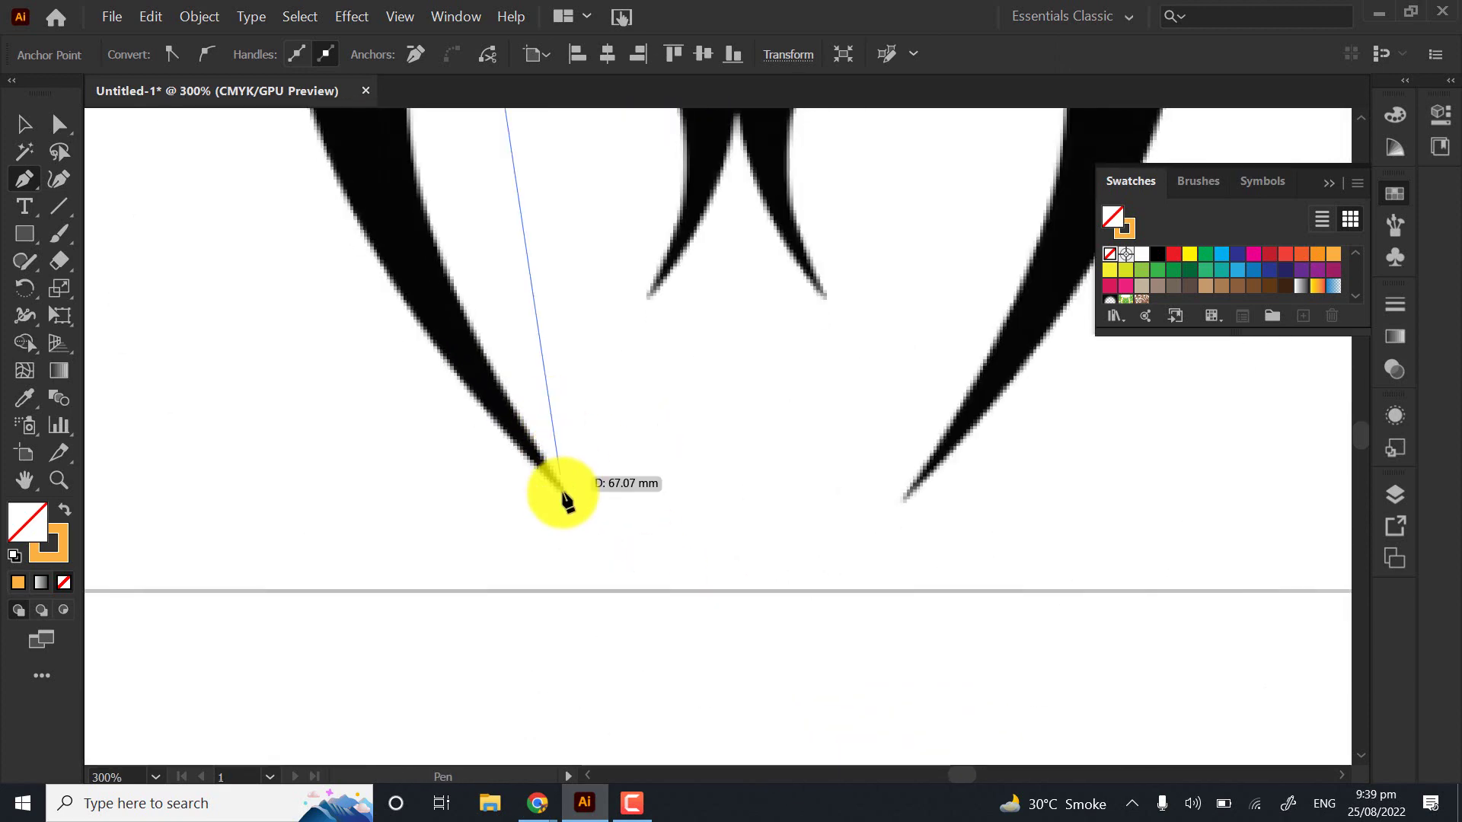
scroll(567, 499, "up", 2)
scroll(539, 484, "up", 2)
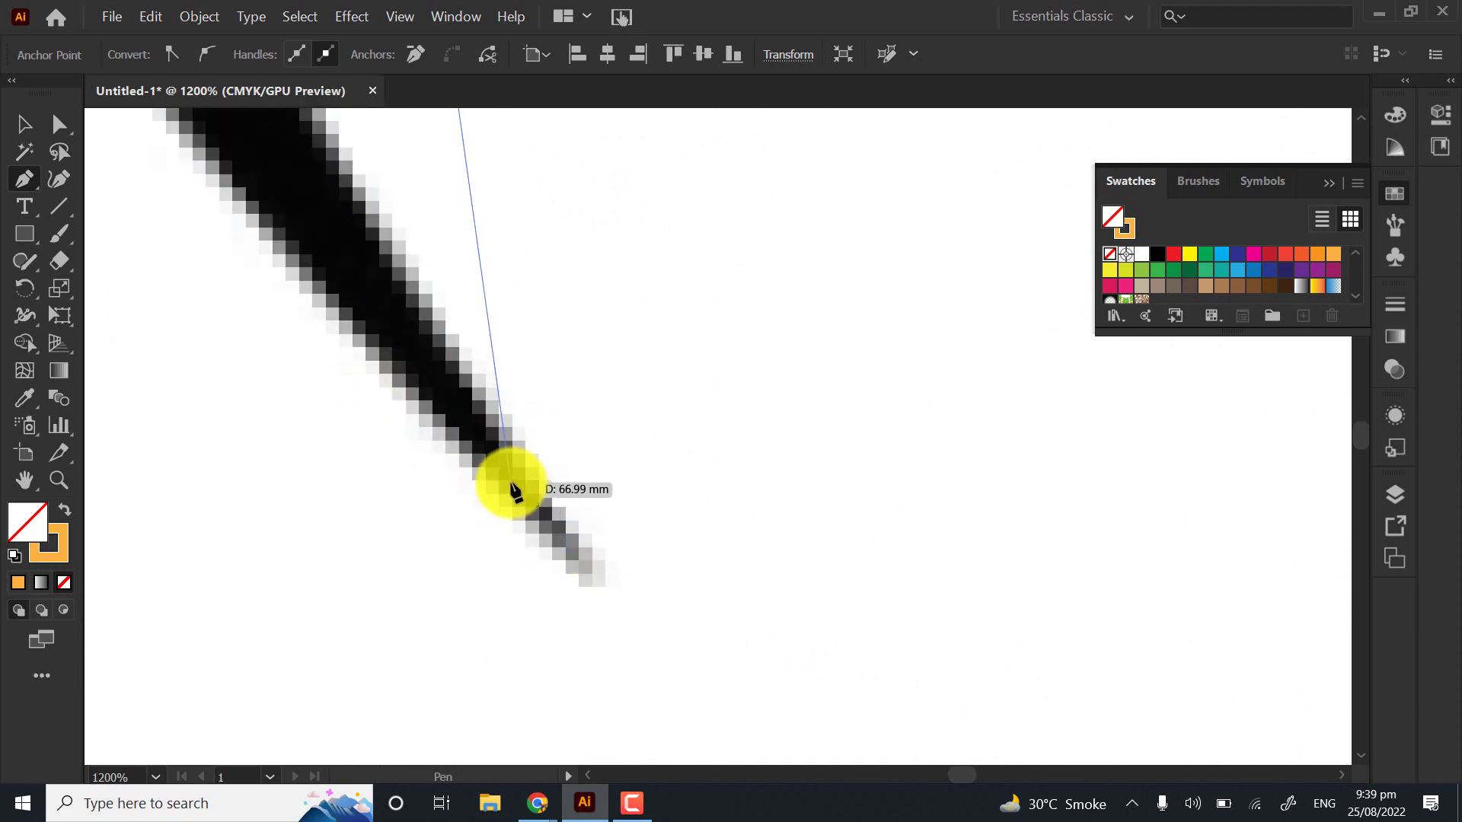
left_click(511, 491)
Bend the straight segment along the left long blade's outer edge and fine-tune its upper and lower handles
scroll(579, 525, "down", 3)
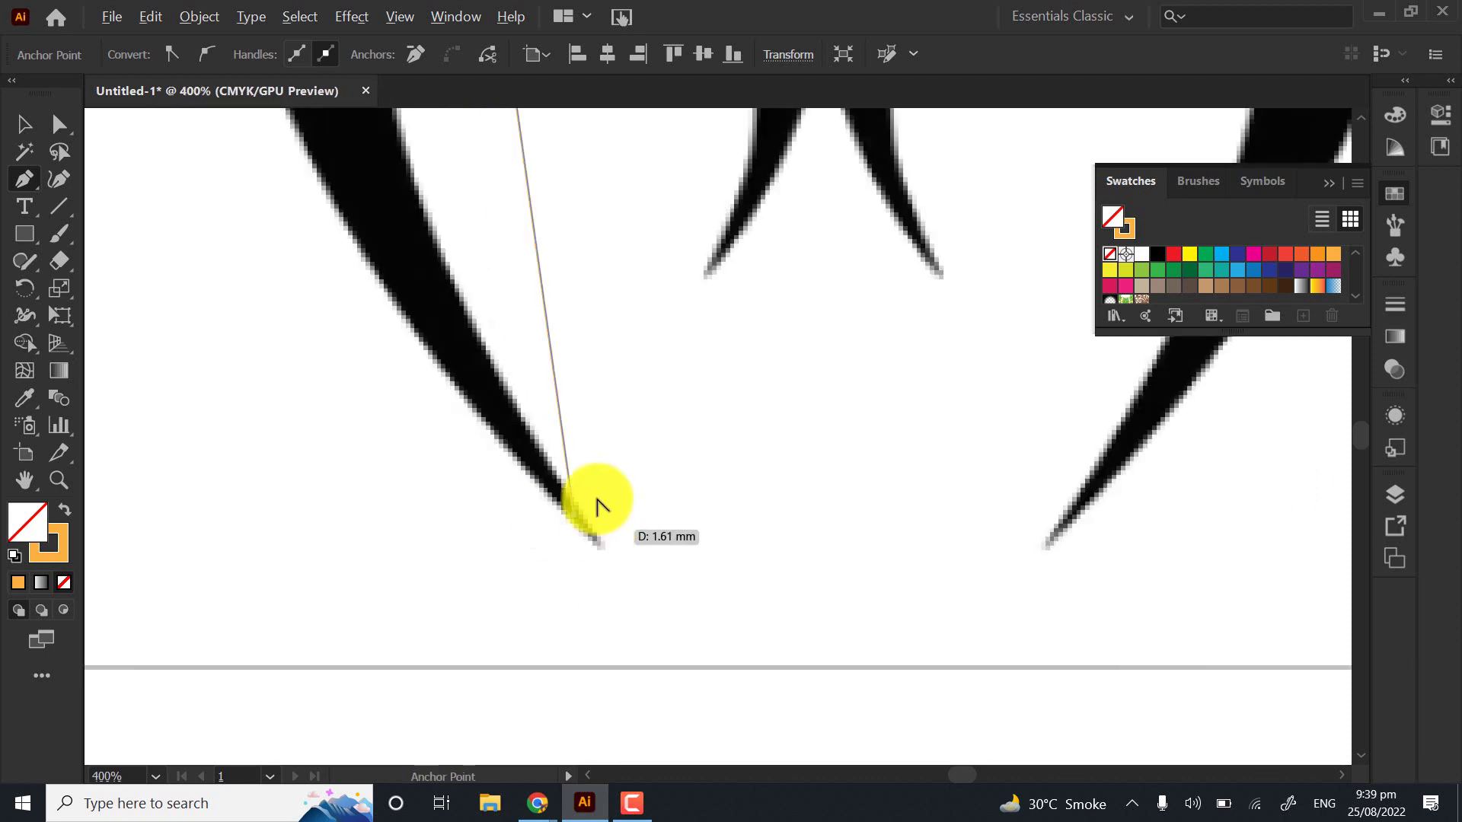
scroll(598, 506, "down", 2)
scroll(588, 337, "down", 2)
left_click_drag(496, 218, 496, 368)
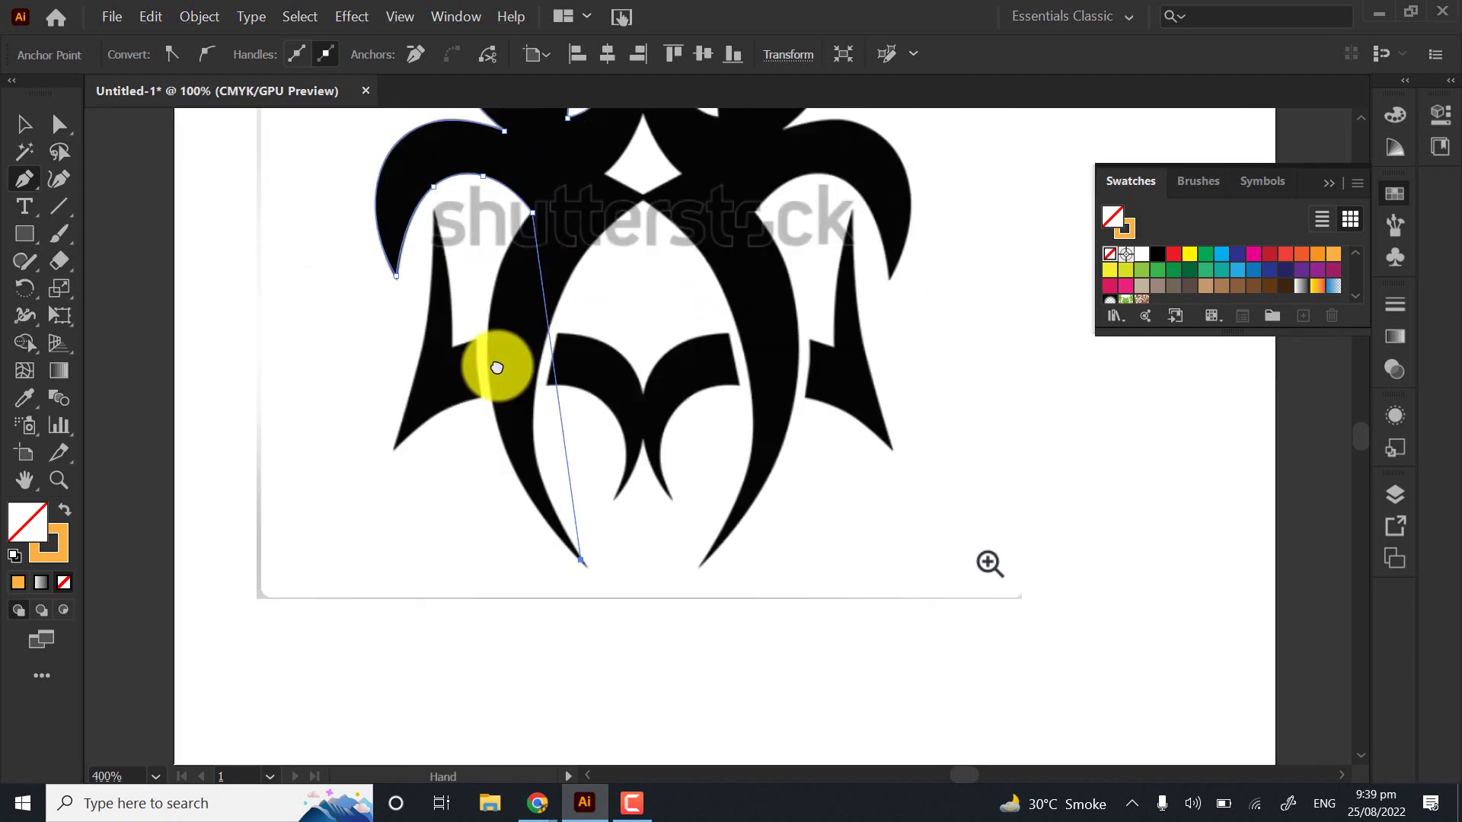
scroll(538, 385, "up", 3)
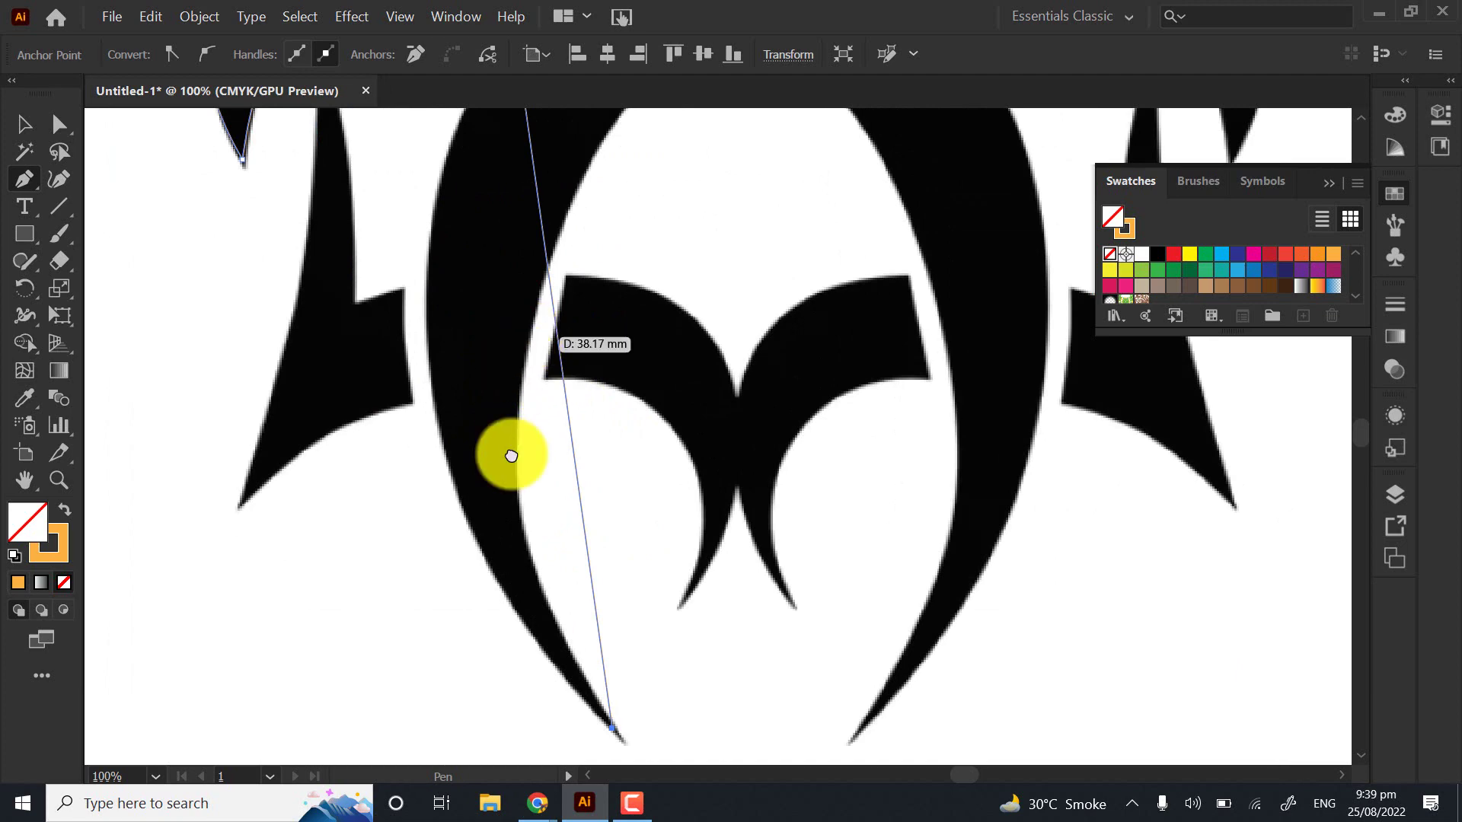
scroll(510, 455, "up", 2)
left_click_drag(551, 510, 424, 524)
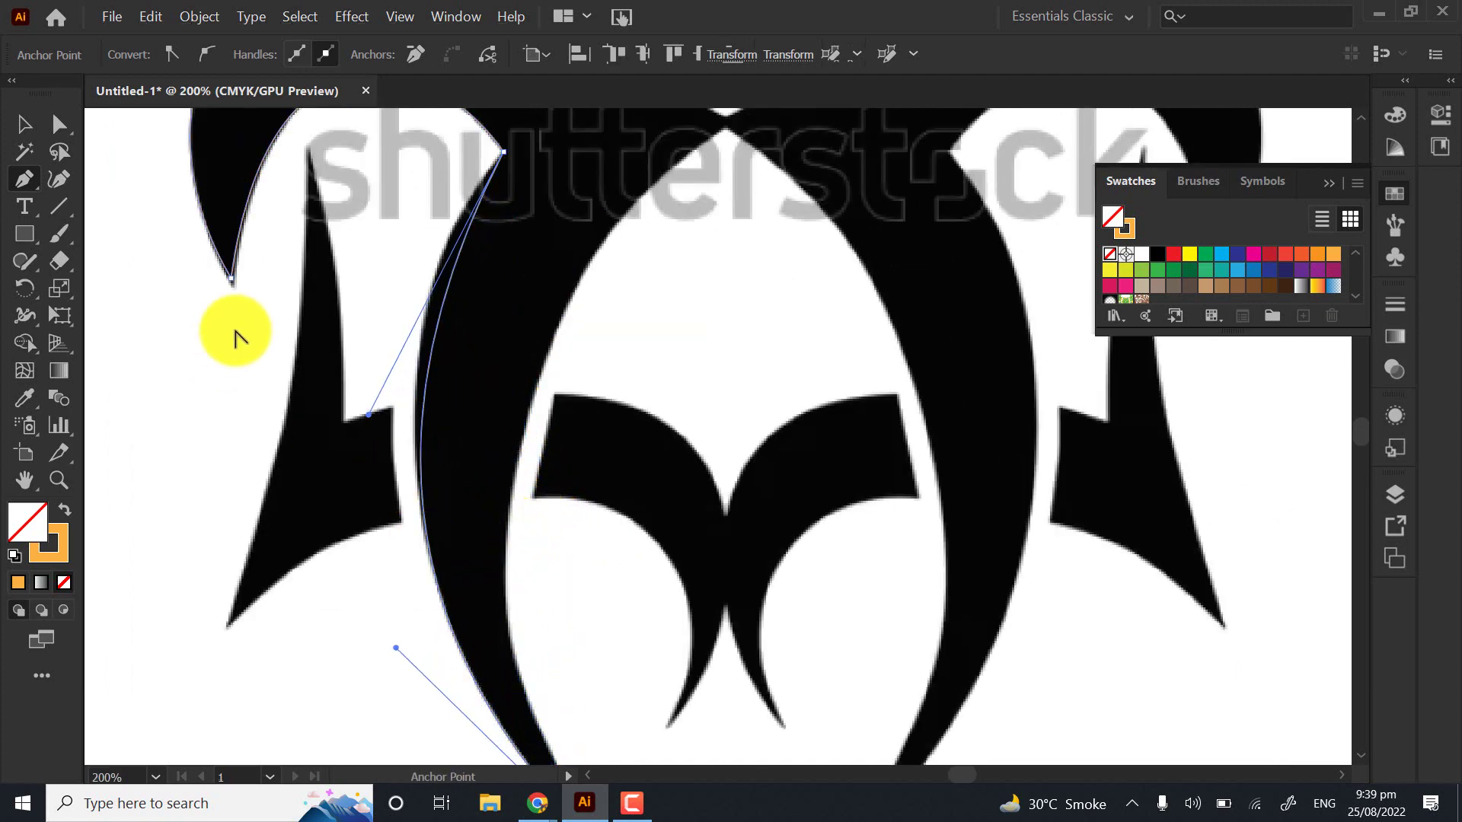
left_click_drag(368, 417, 357, 374)
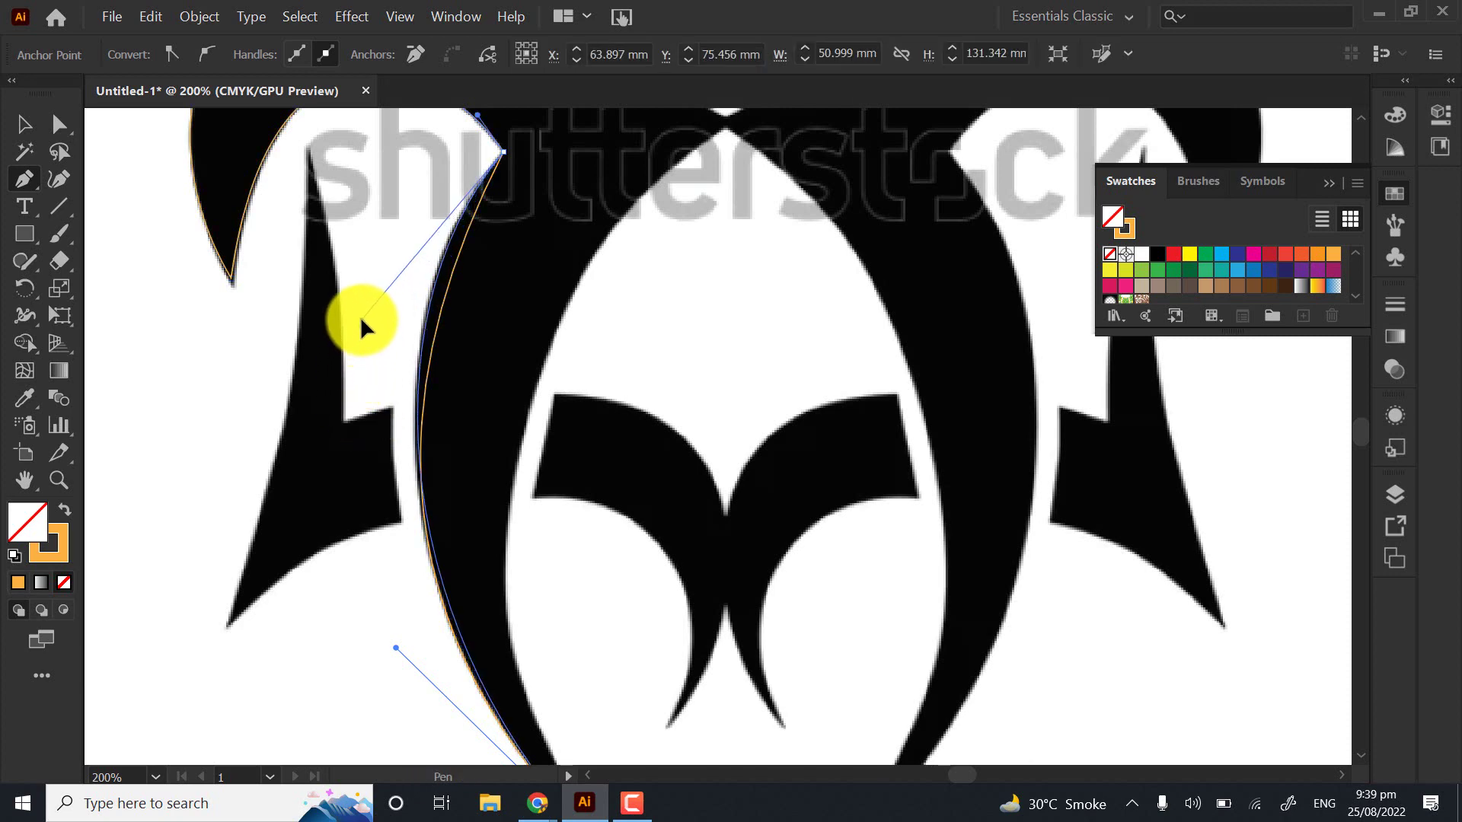
left_click_drag(361, 320, 361, 314)
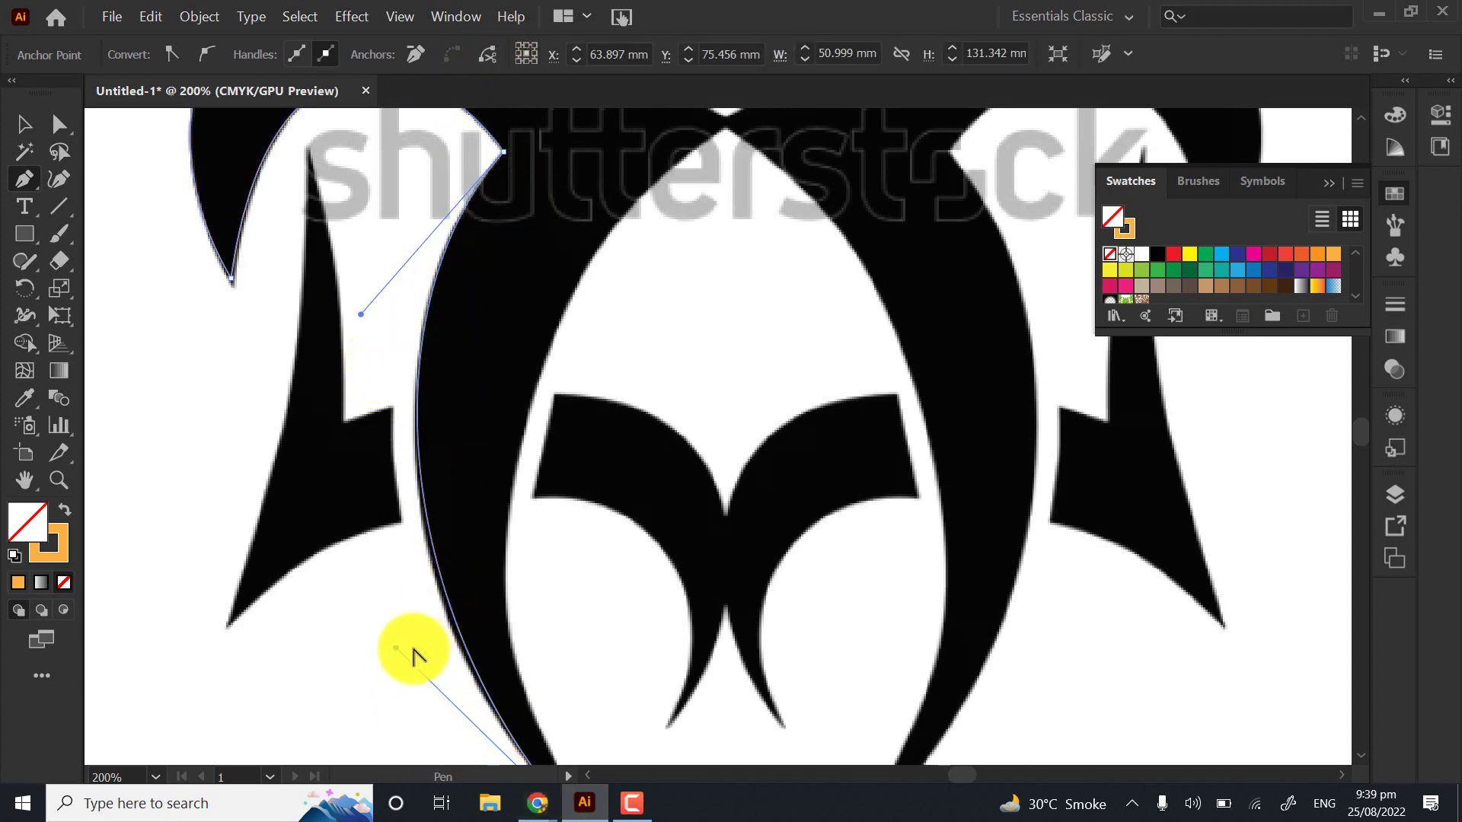
left_click_drag(396, 648, 393, 669)
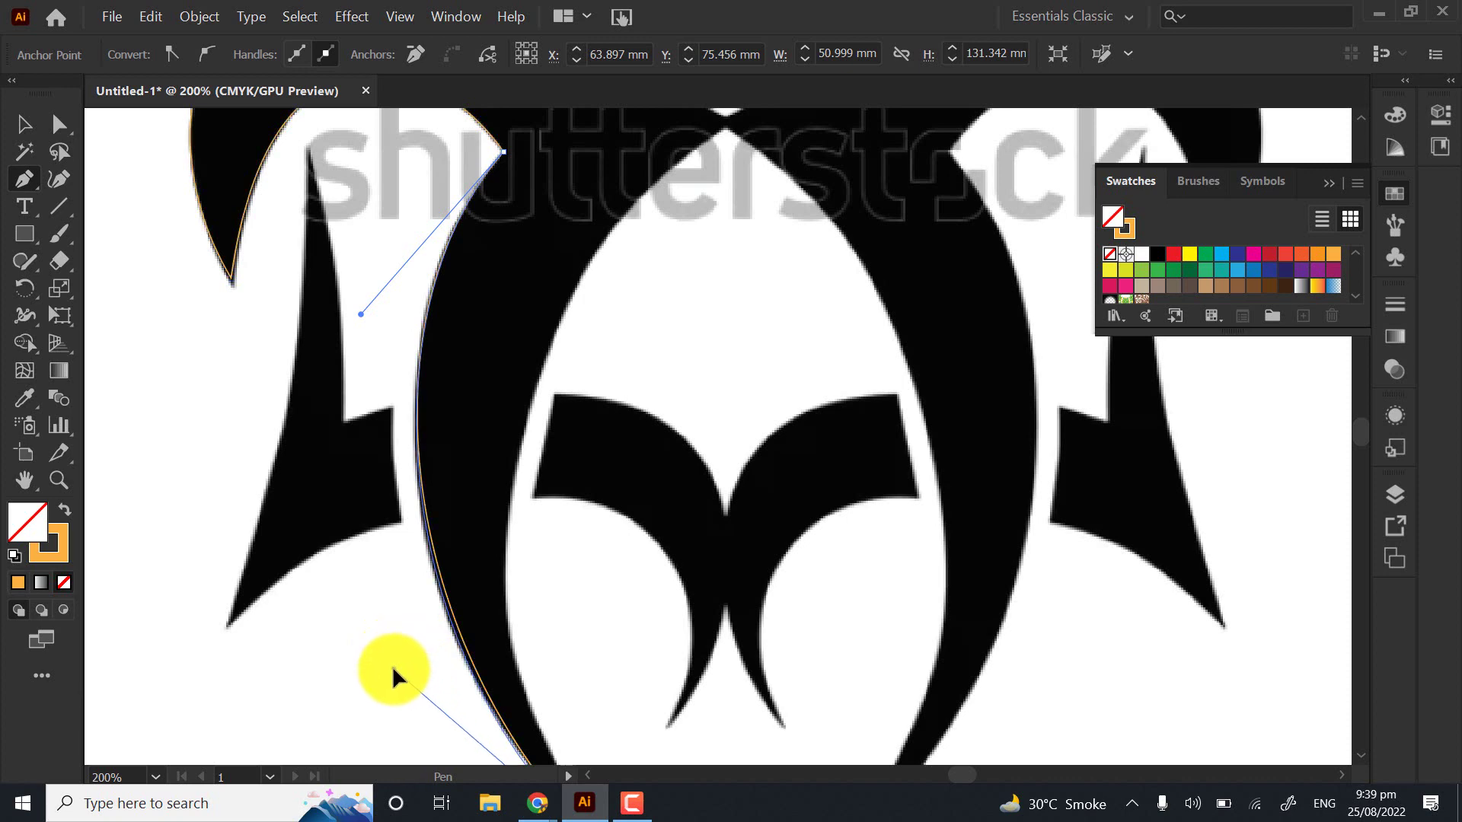
left_click_drag(485, 504, 447, 326)
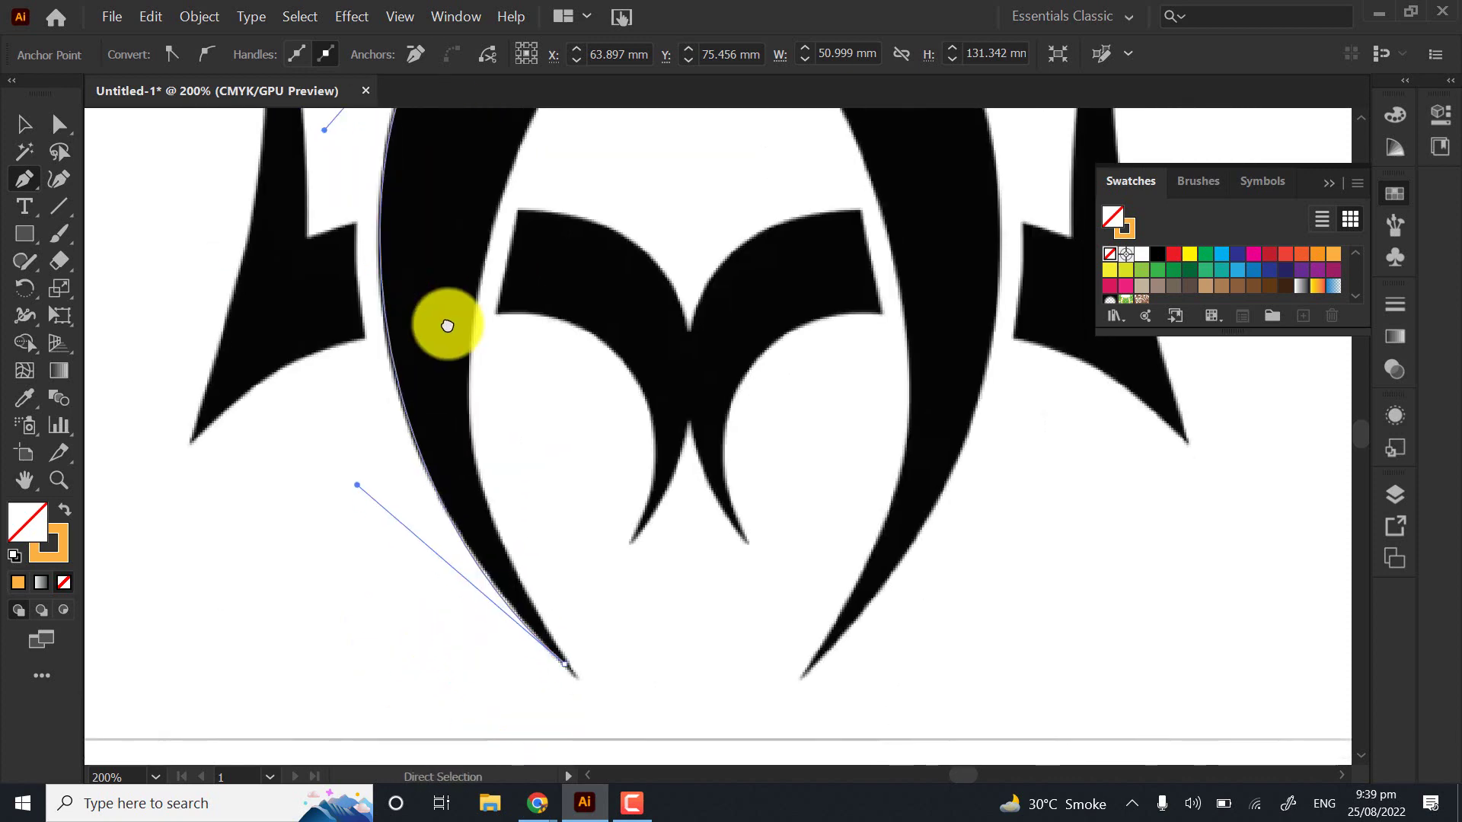
Undo the handle adjustments, the bend and the segment to the left long blade's lower tip
key("ctrl+z")
key("ctrl+z")
key("ctrl+z")
key("ctrl+z")
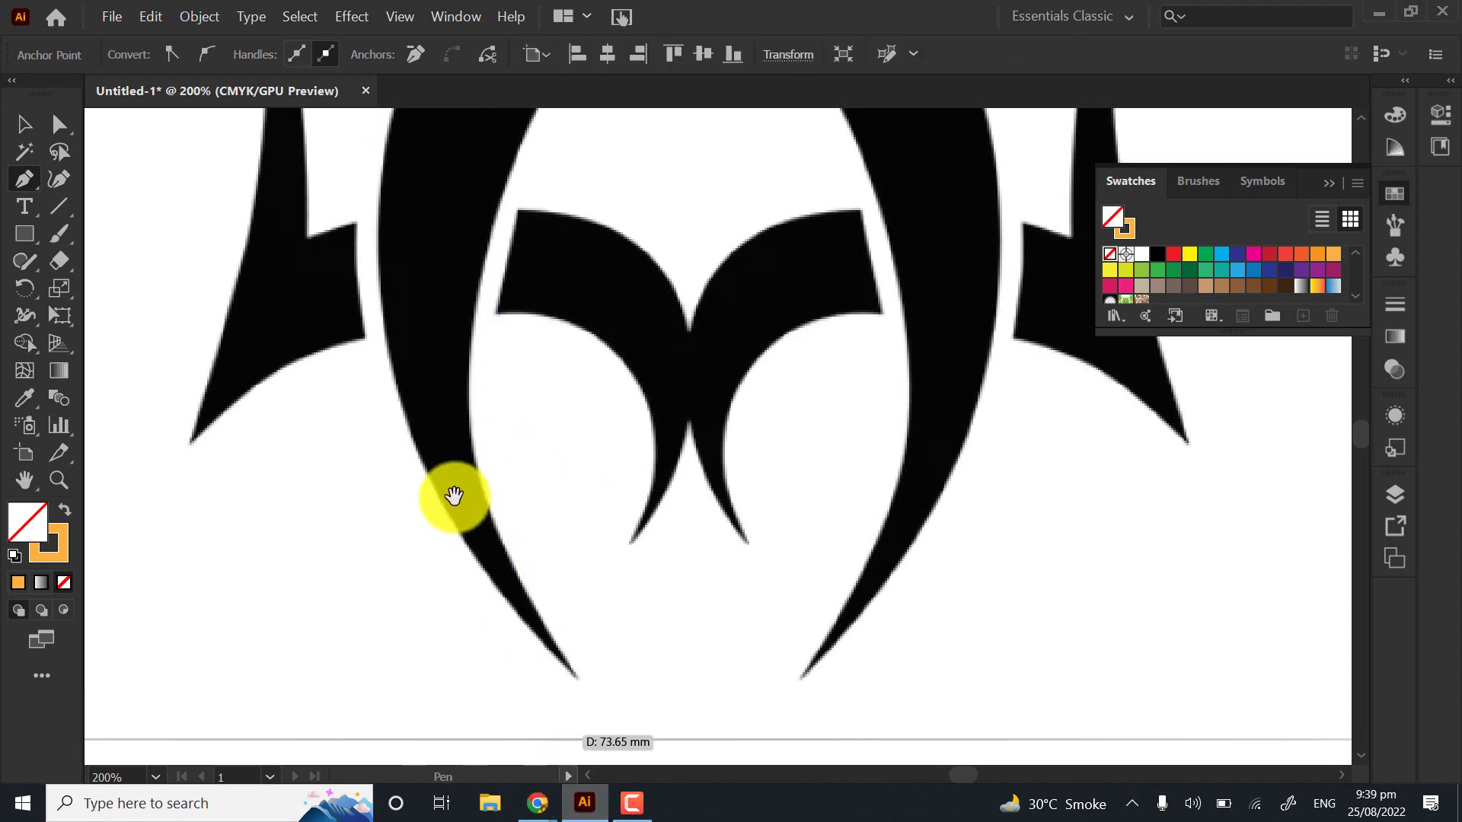
Try to extend the path to the left long blade's lower tip with a curved segment, pulling out its handles while placing the anchor
scroll(454, 496, "down", 2)
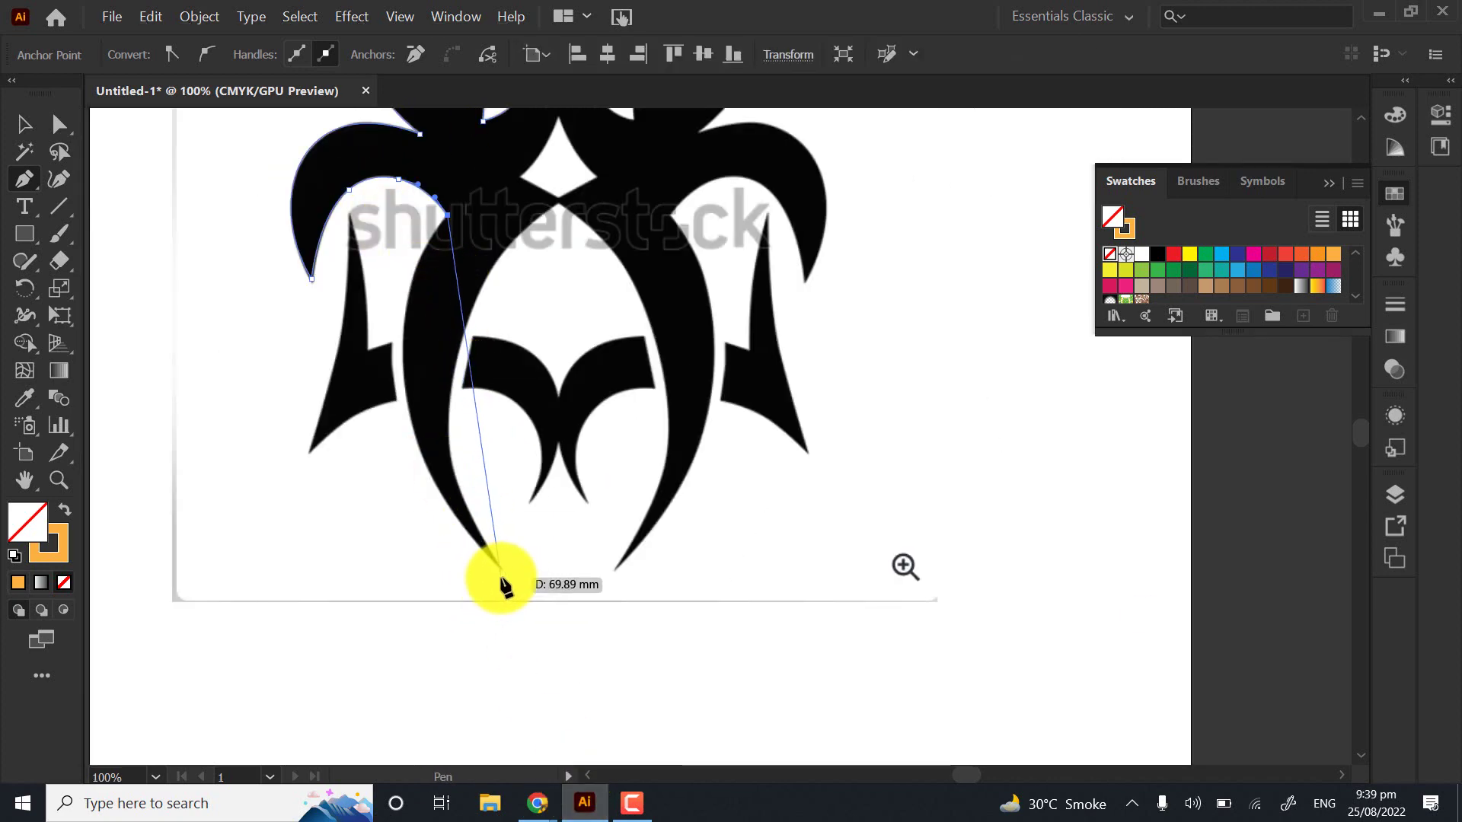
scroll(500, 586, "up", 3)
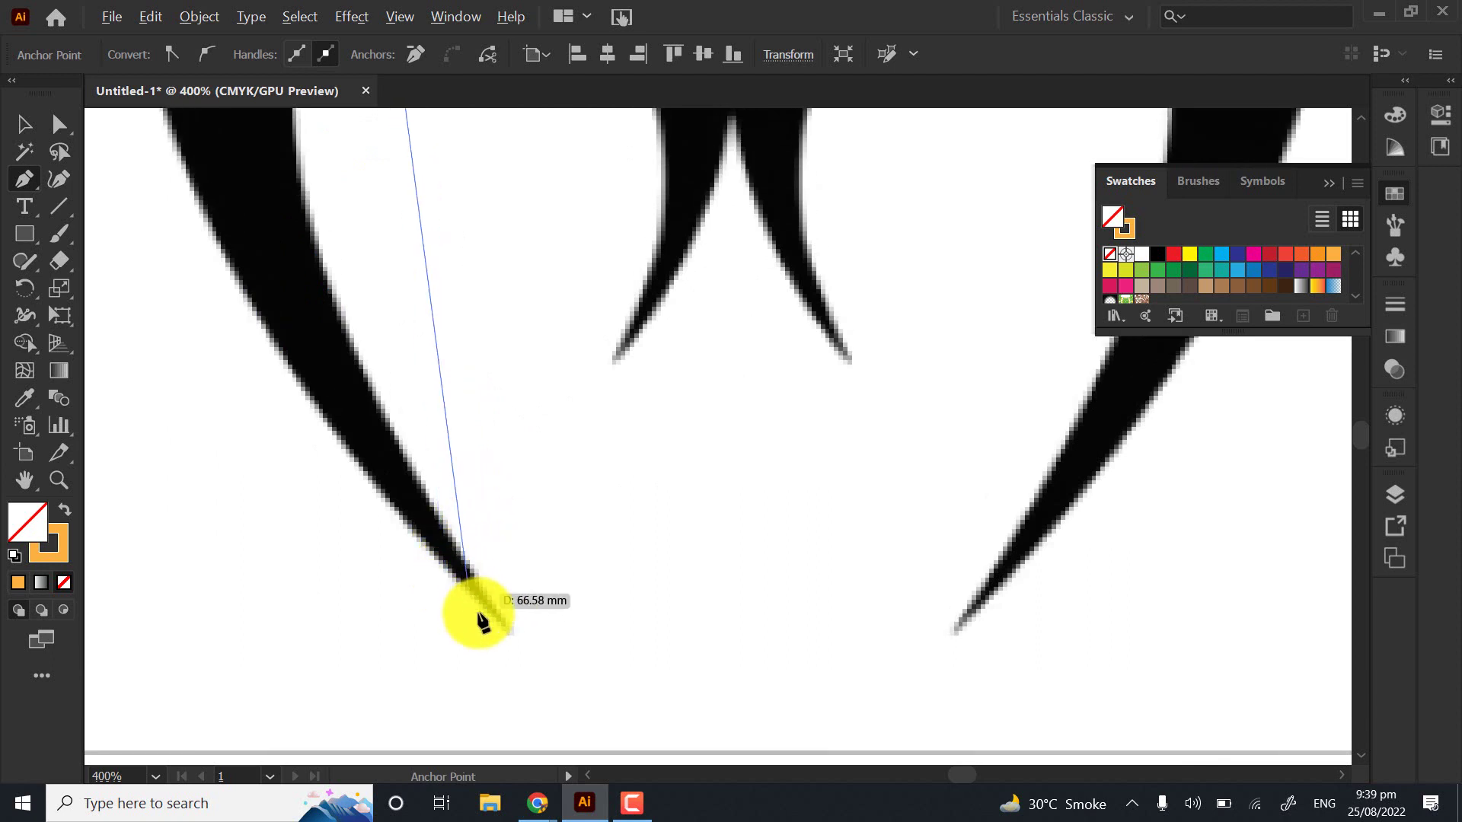
scroll(480, 606, "down", 3)
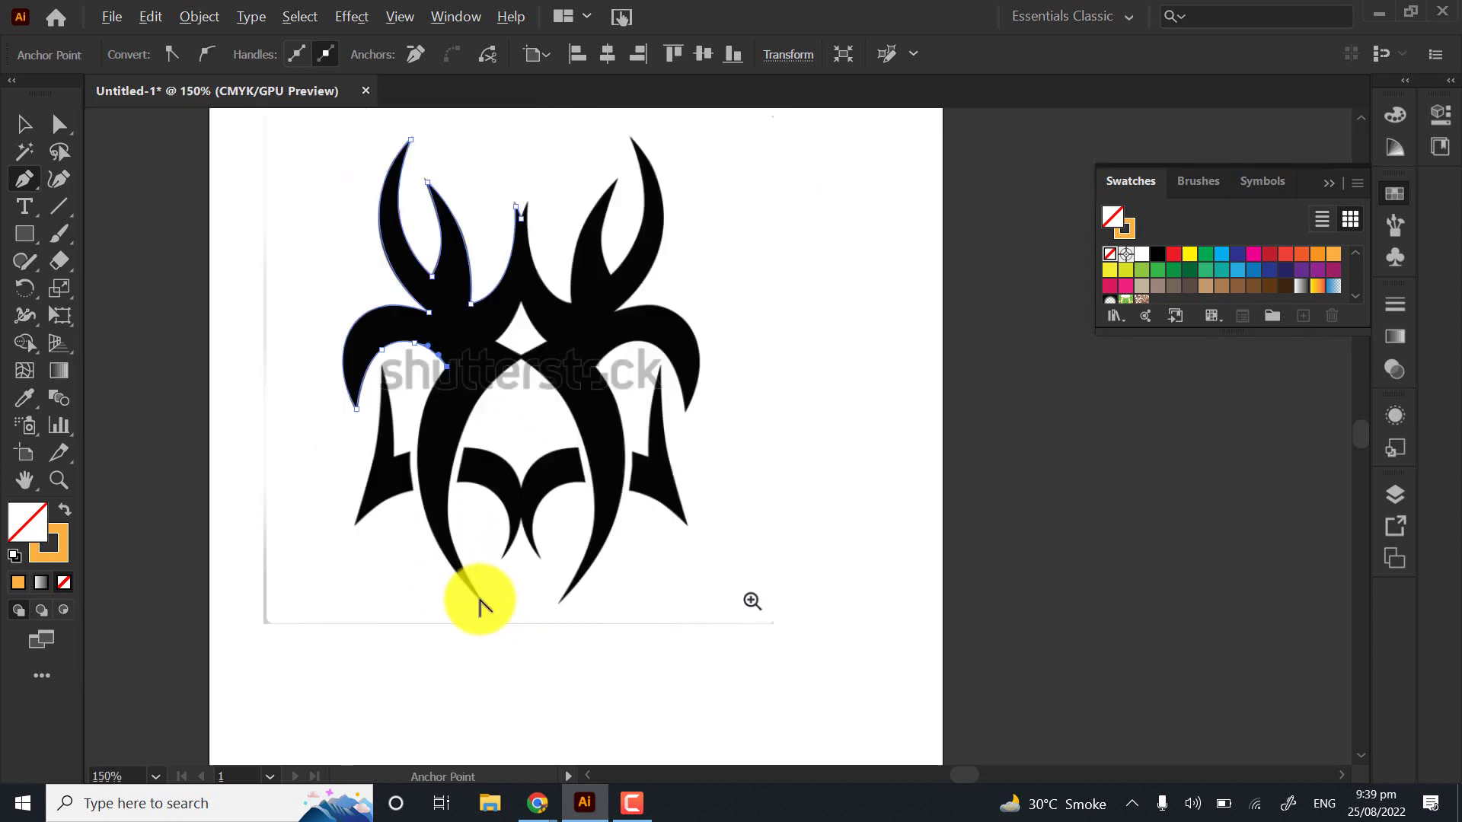
scroll(479, 605, "down", 1)
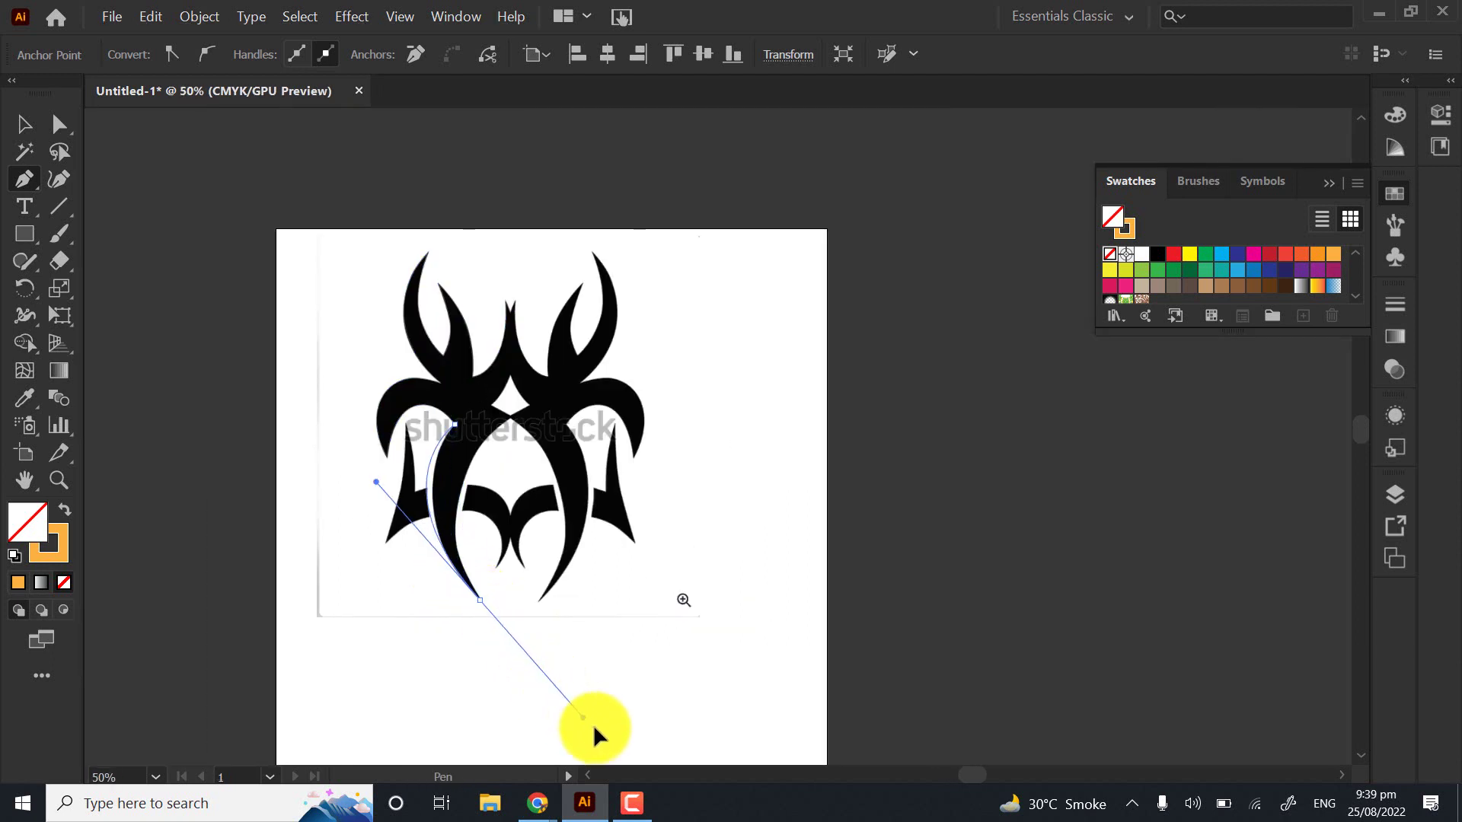
left_click_drag(592, 724, 587, 478)
scroll(466, 518, "up", 5)
scroll(327, 424, "up", 3)
scroll(559, 389, "up", 2)
scroll(587, 473, "down", 4)
scroll(571, 408, "down", 1)
scroll(632, 370, "down", 2)
Extend the path straight to the left long blade's lower tip and bend the segment toward the blade's outer edge
scroll(597, 456, "up", 3)
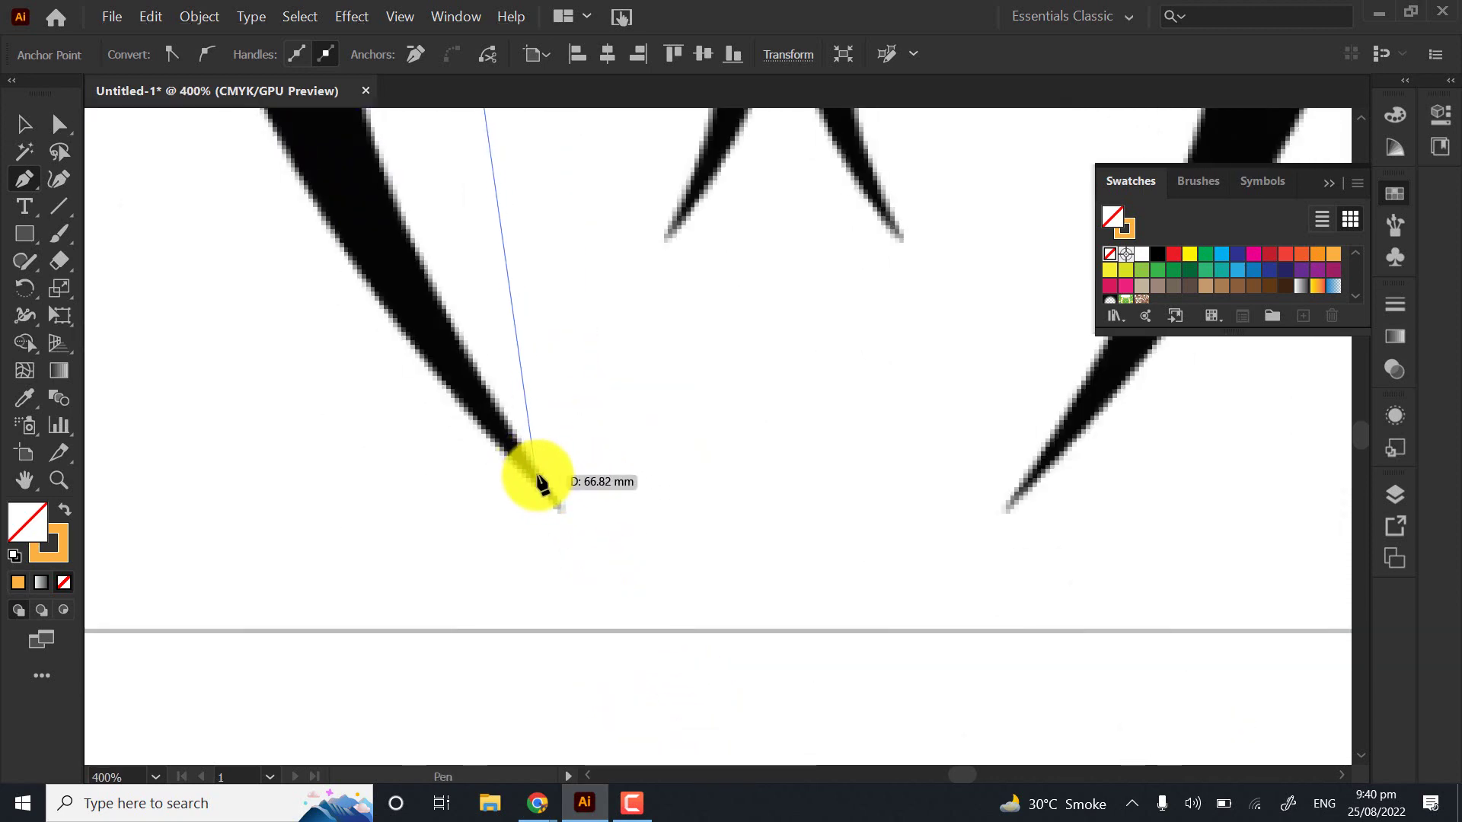
scroll(499, 368, "down", 2)
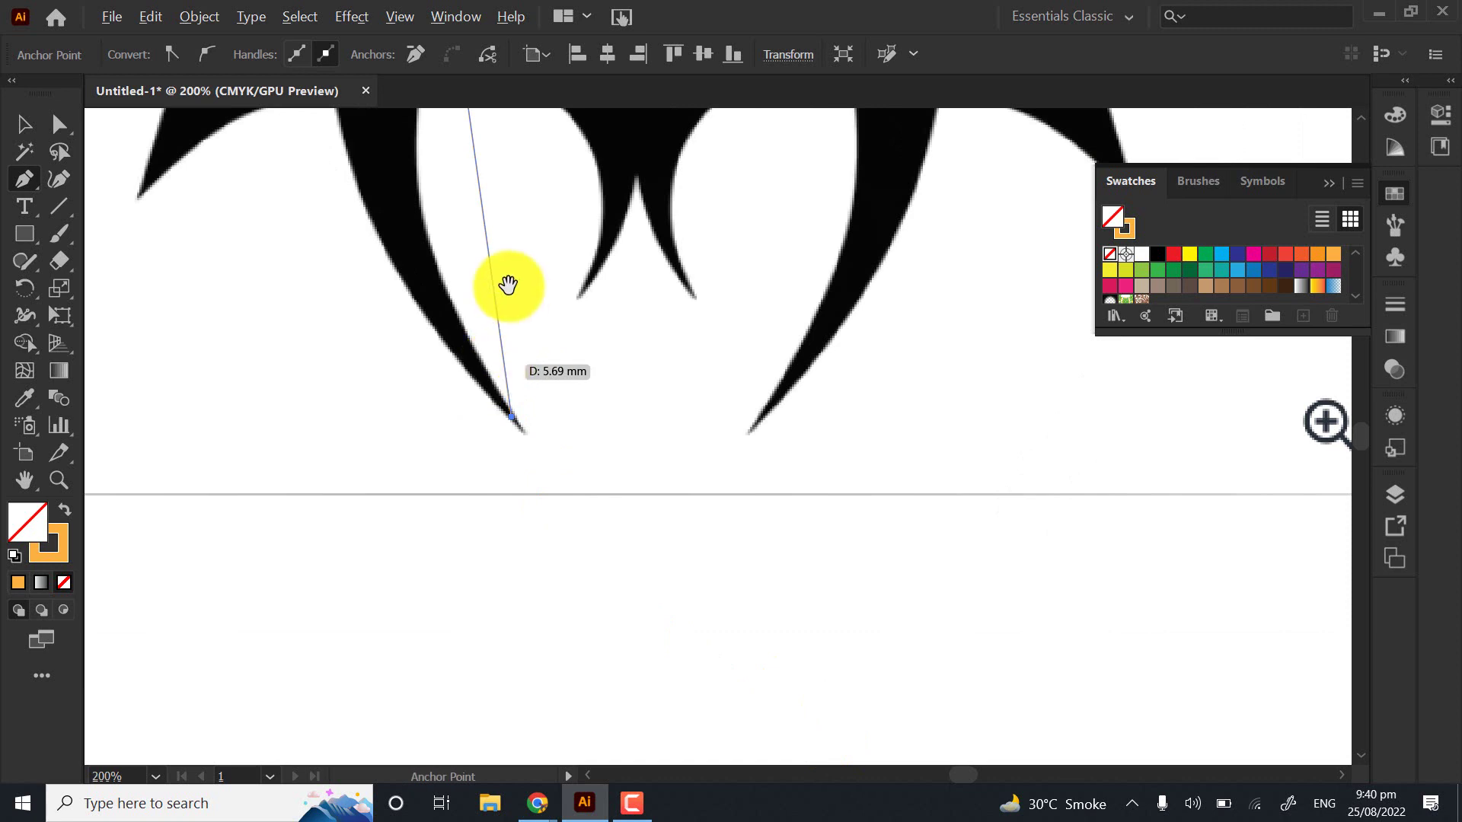
scroll(486, 451, "up", 1)
scroll(486, 451, "up", 5)
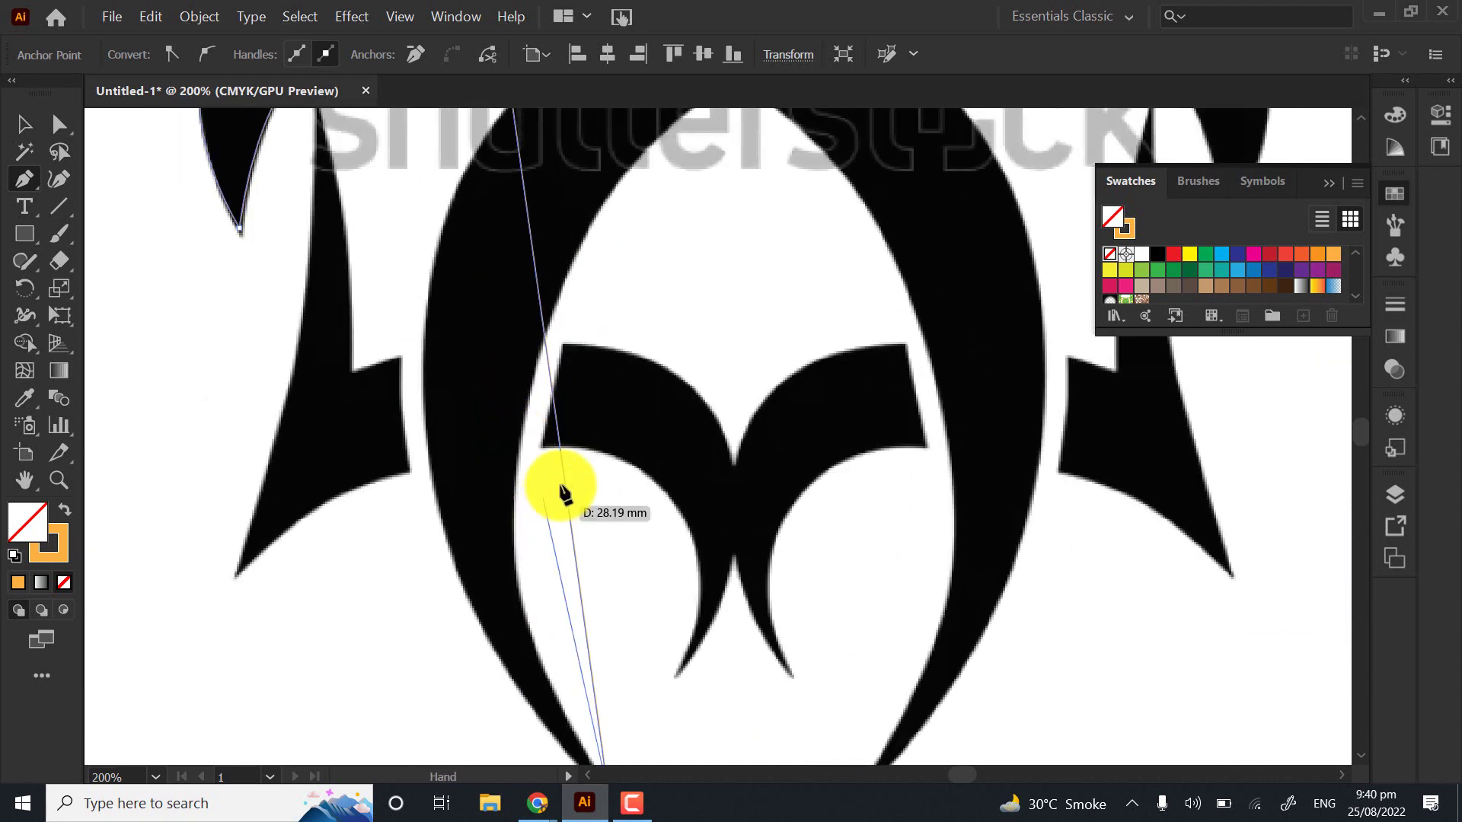
left_click_drag(559, 450, 435, 471)
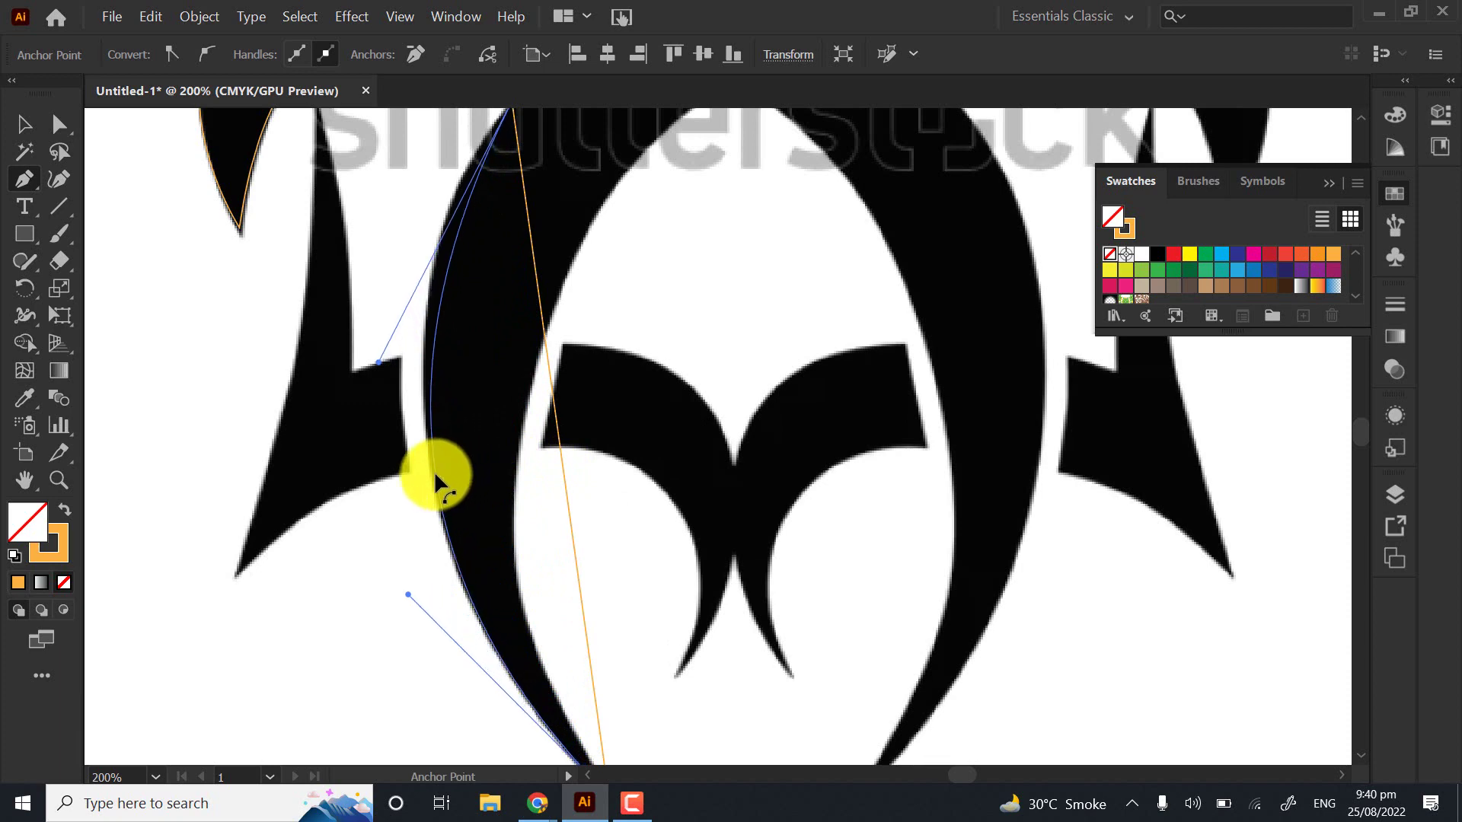
Adjust the blade segment's upper and lower handles so the curve follows the black outer edge
left_click(435, 220)
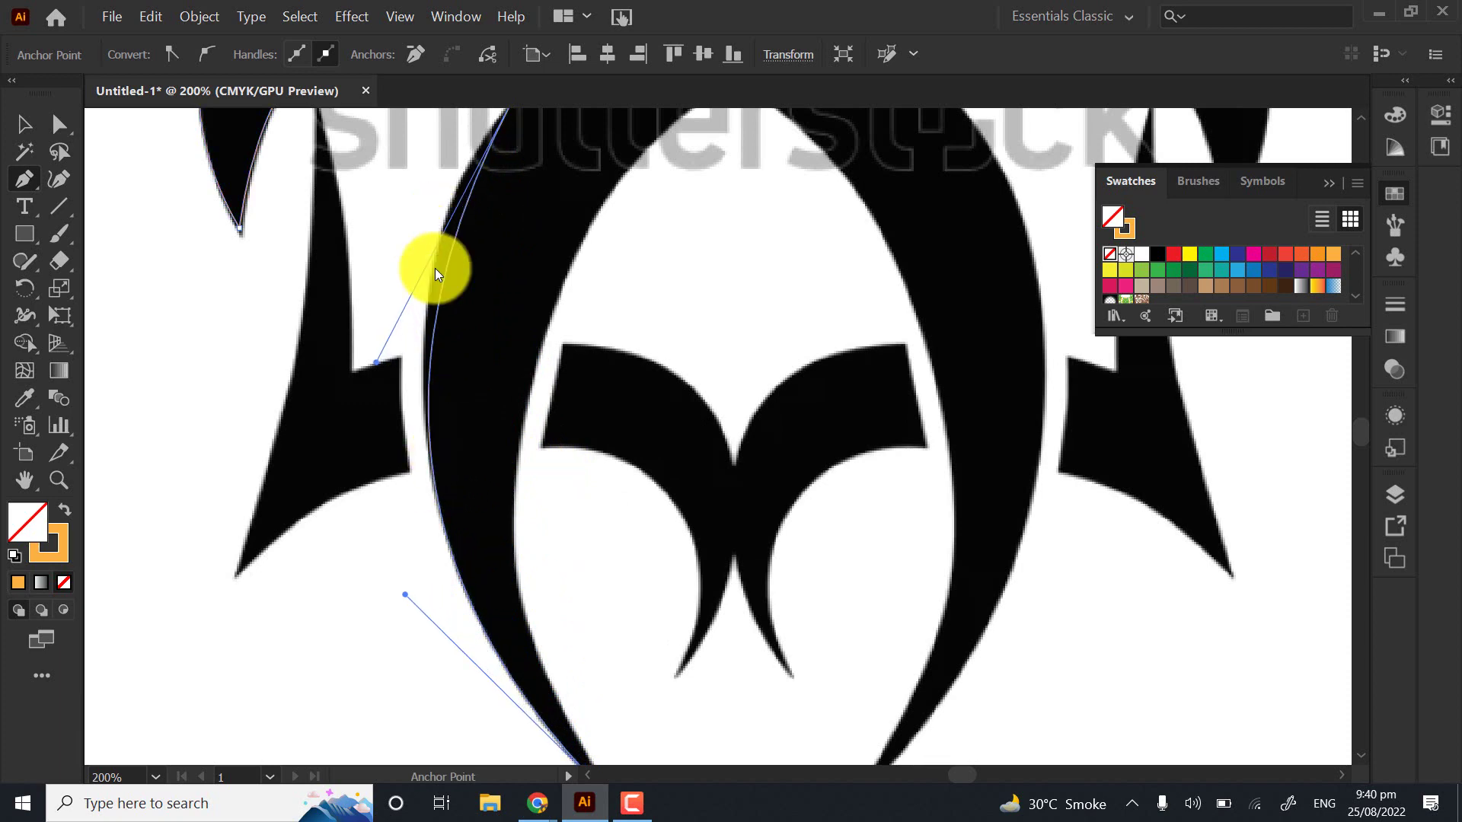
left_click_drag(377, 193, 402, 344)
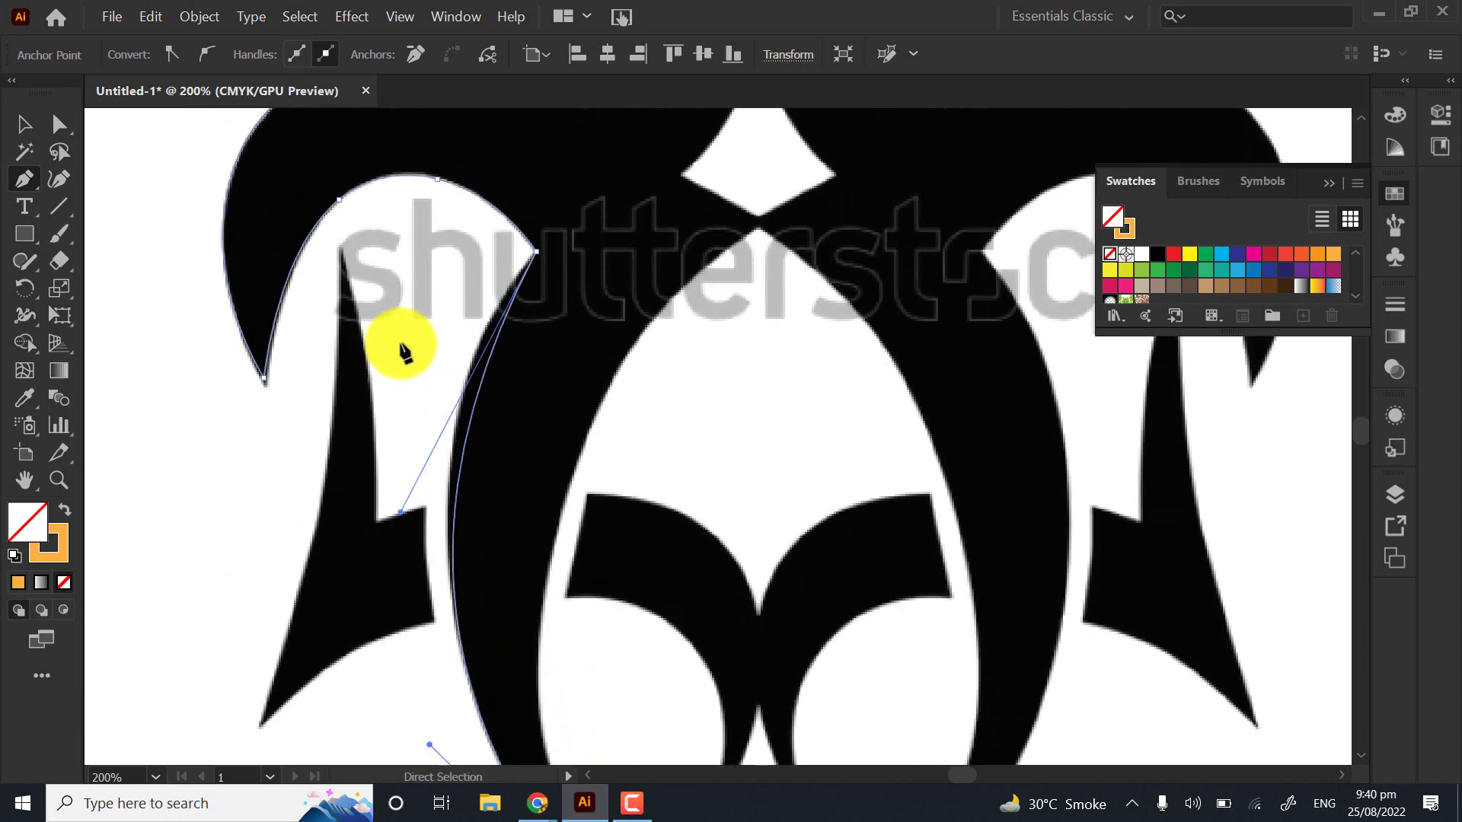
left_click_drag(399, 513, 389, 409)
left_click_drag(491, 544, 424, 299)
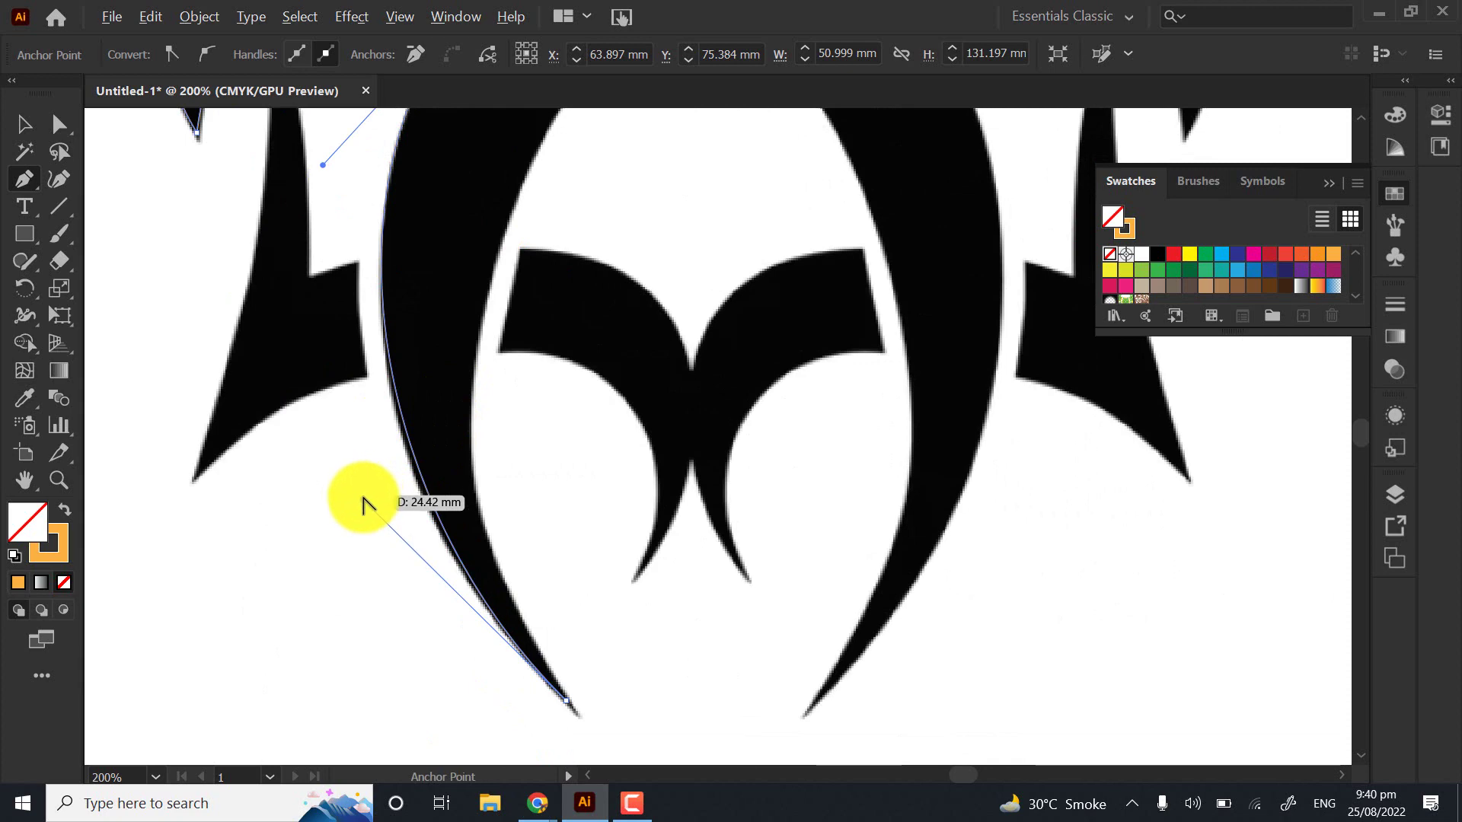
left_click_drag(363, 502, 357, 523)
Undo the left long blade segment and the corner rounding at the white arch's peak
left_click_drag(407, 466, 534, 766)
scroll(435, 262, "up", 2)
scroll(435, 262, "up", 3)
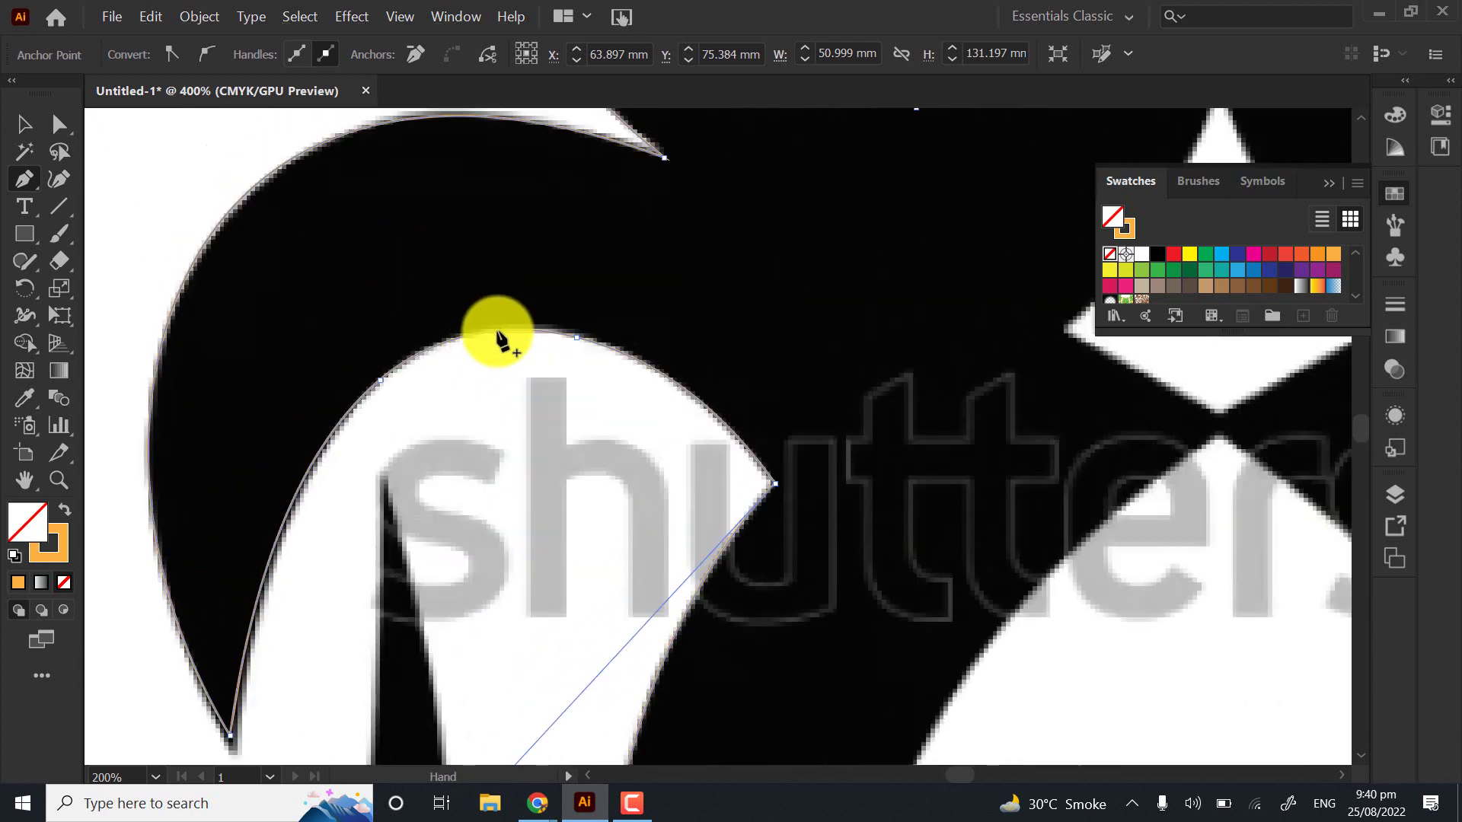
key("ctrl+z")
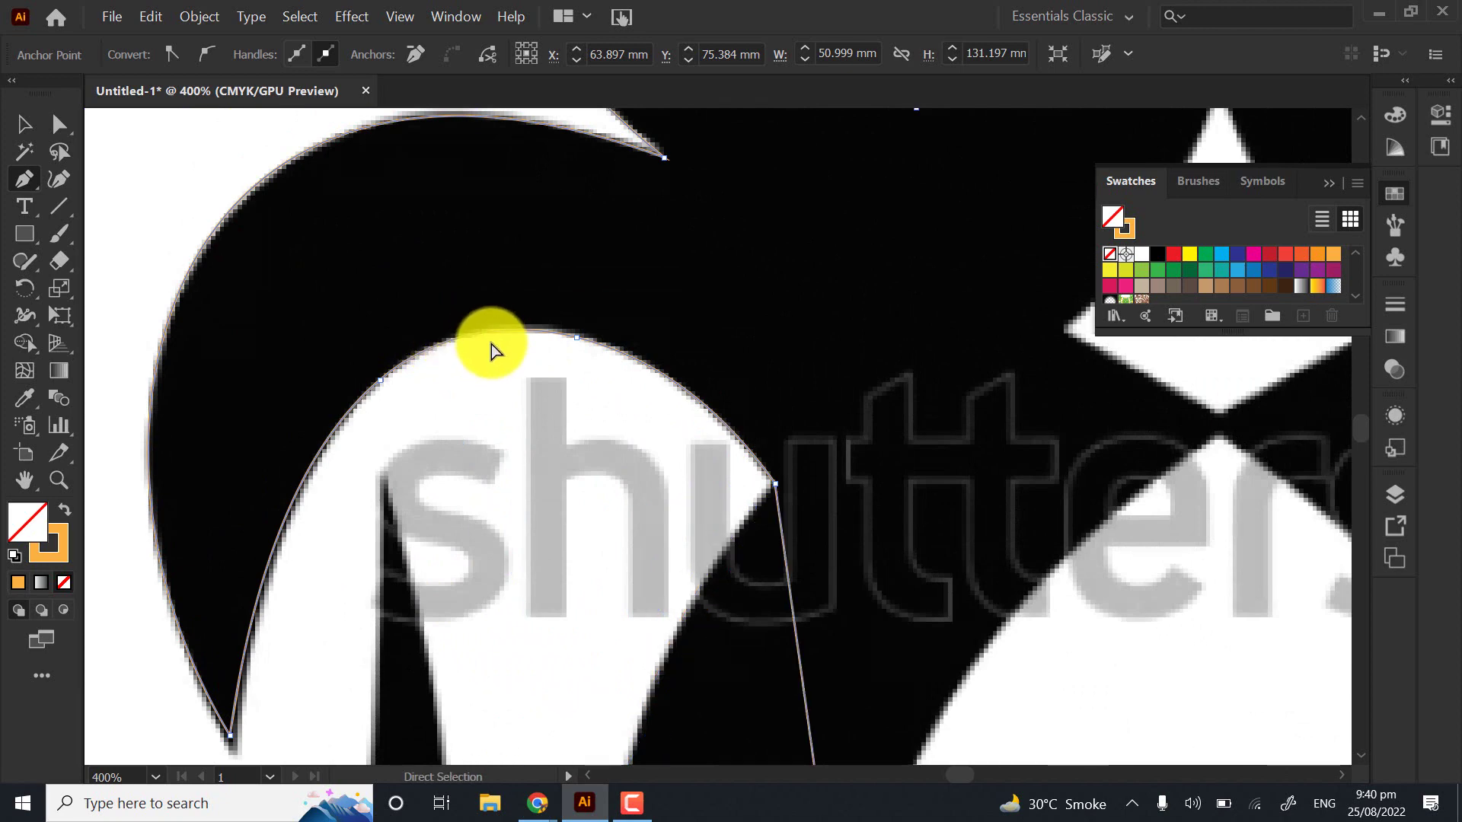
key("ctrl+z")
key("ctrl+z")
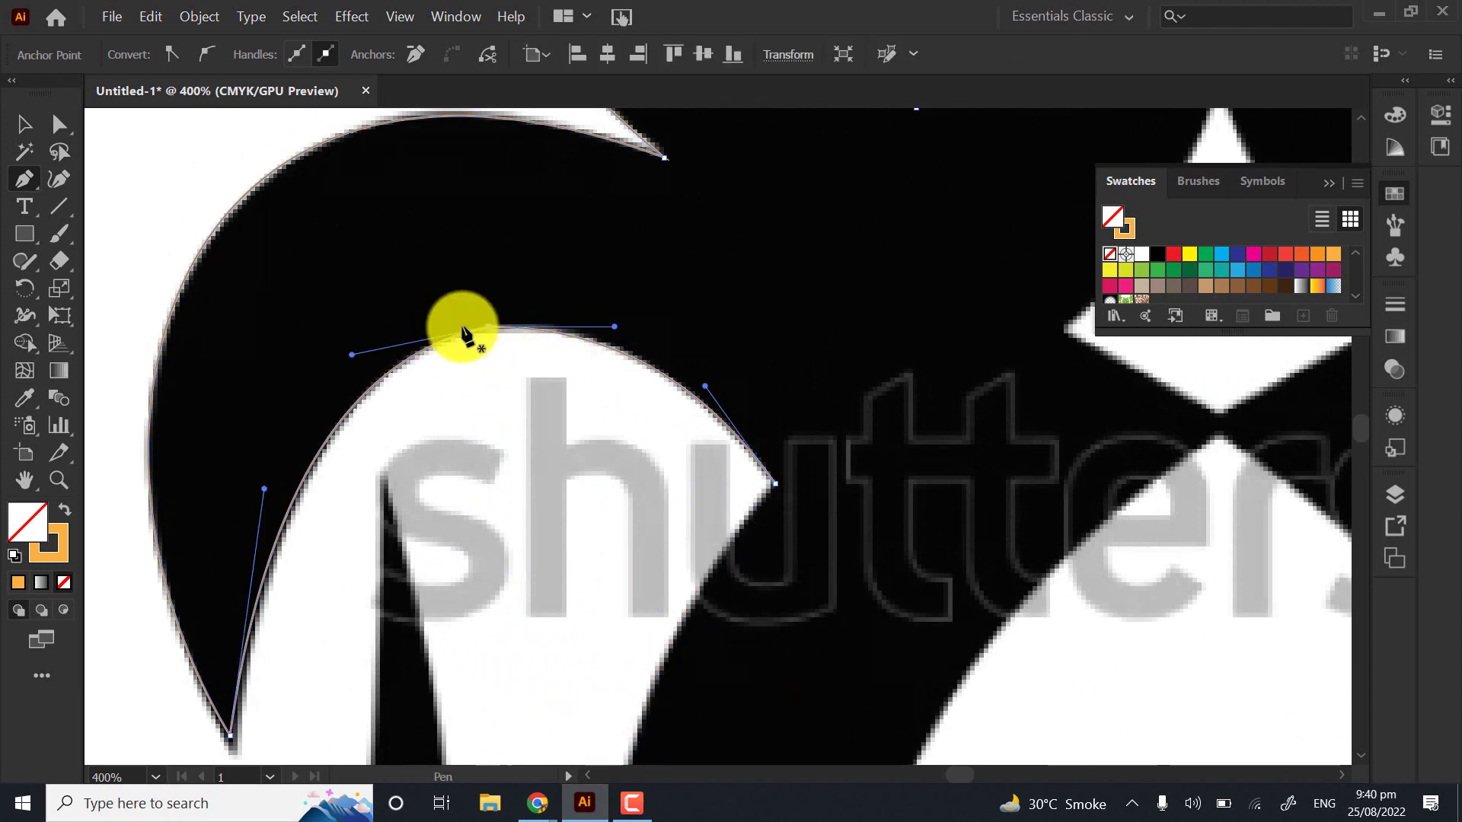
Leave the stray path started inside the white arch and pick up the traced path at the arch's inner corner
left_click(491, 404)
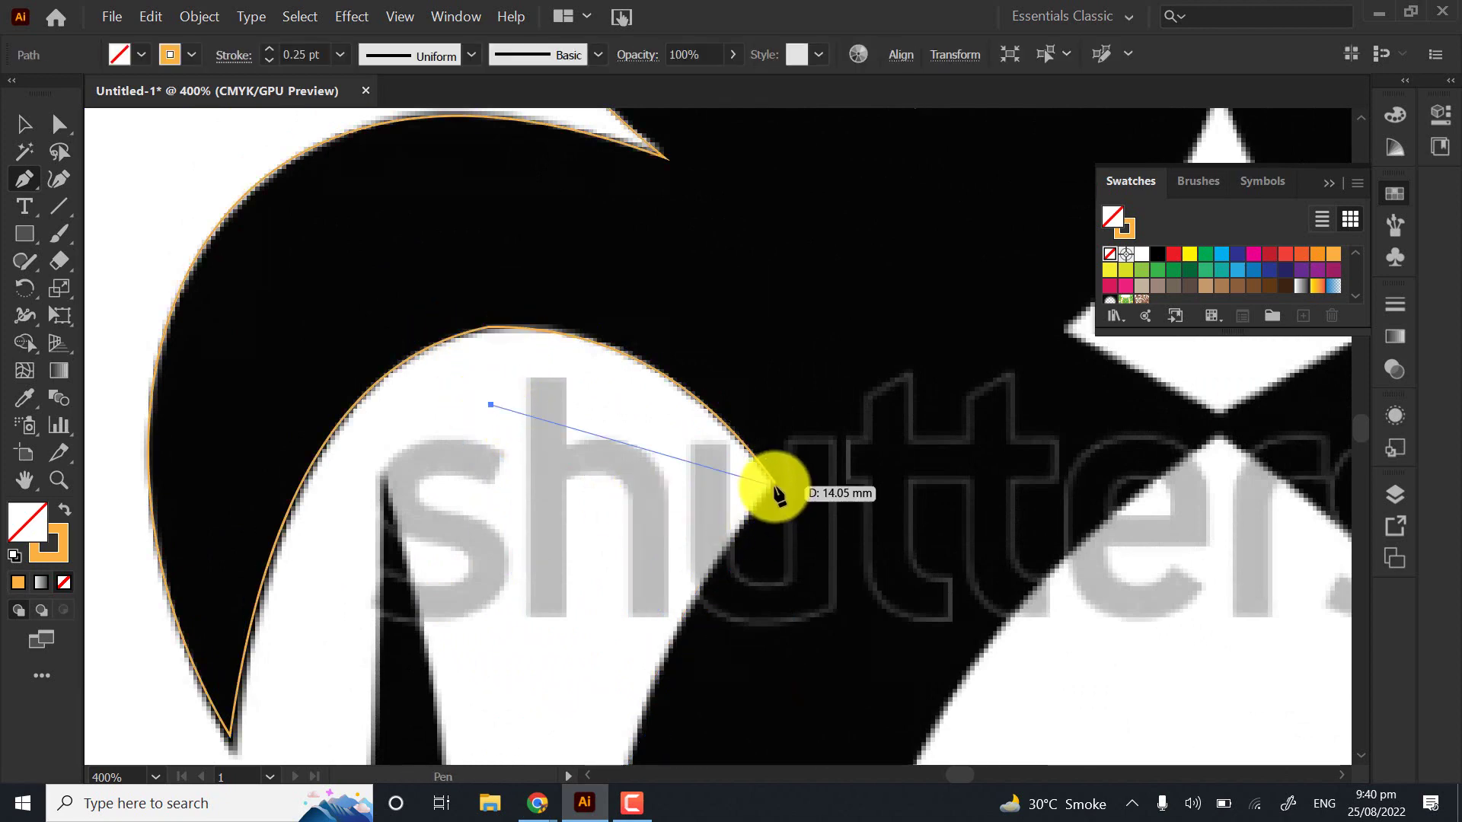
key("ctrl+shift+a")
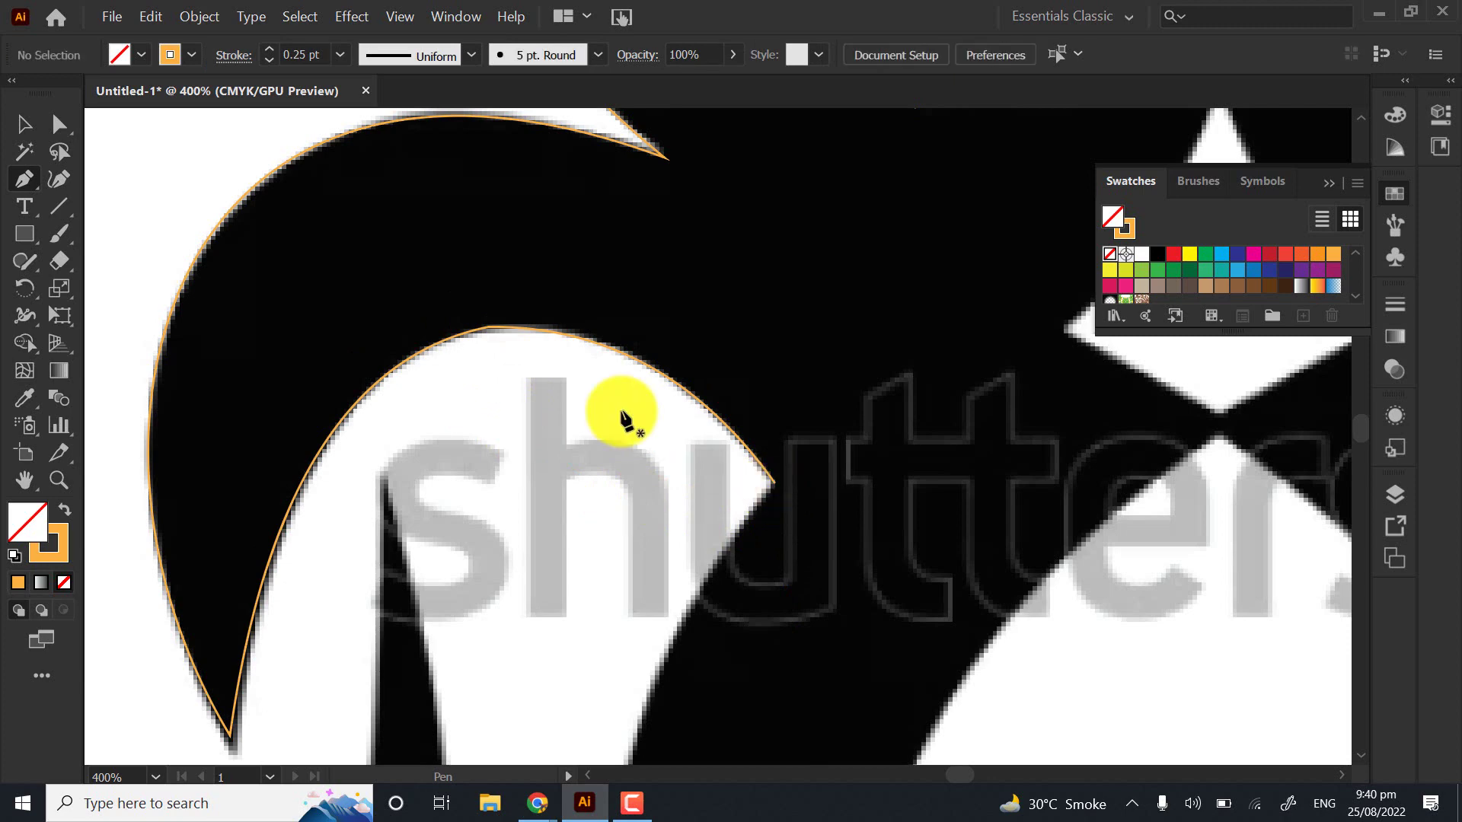
left_click(776, 483)
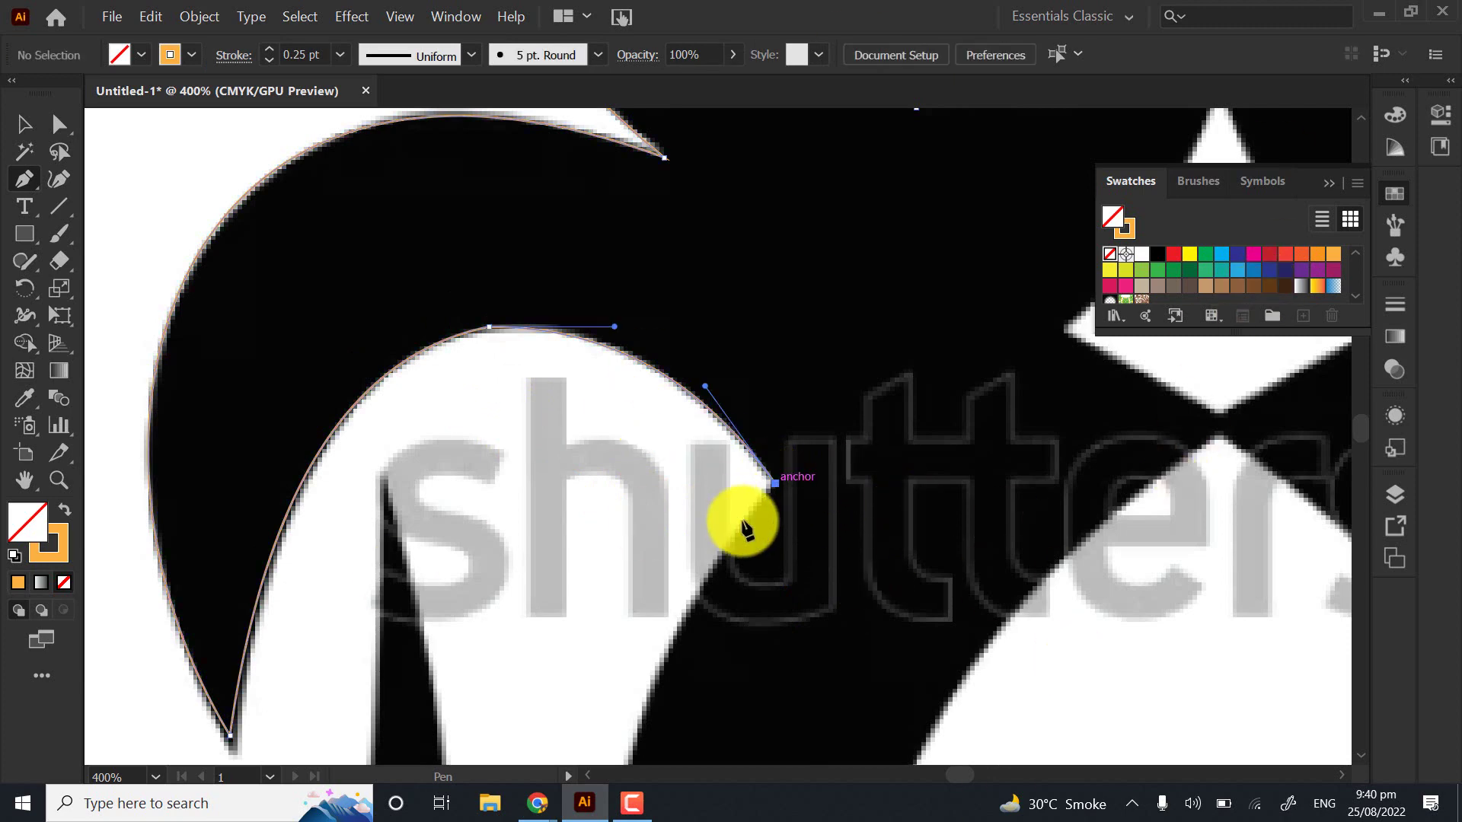
left_click_drag(459, 355, 522, 381)
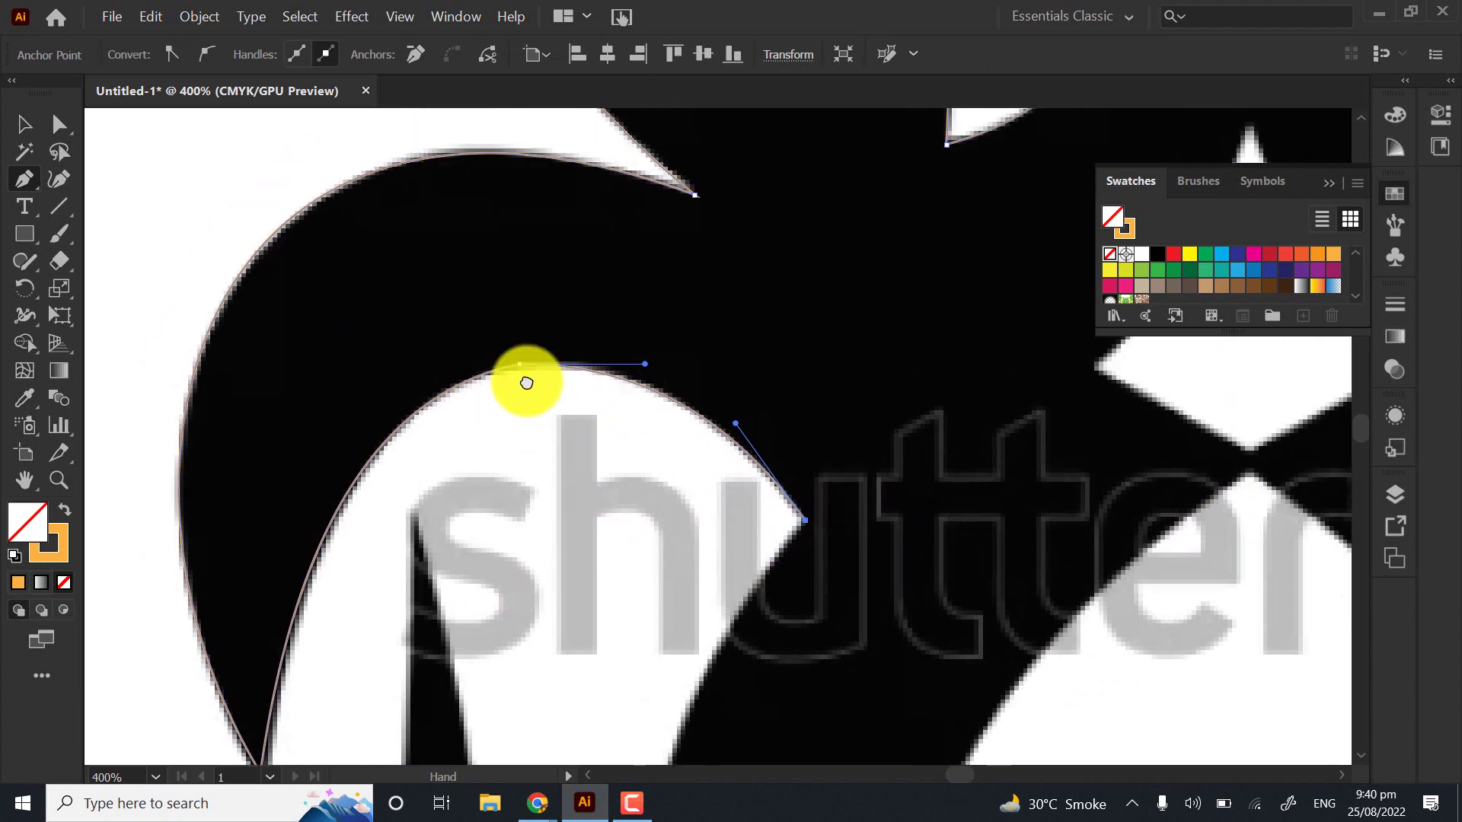
scroll(523, 382, "up", 1)
scroll(518, 379, "up", 2)
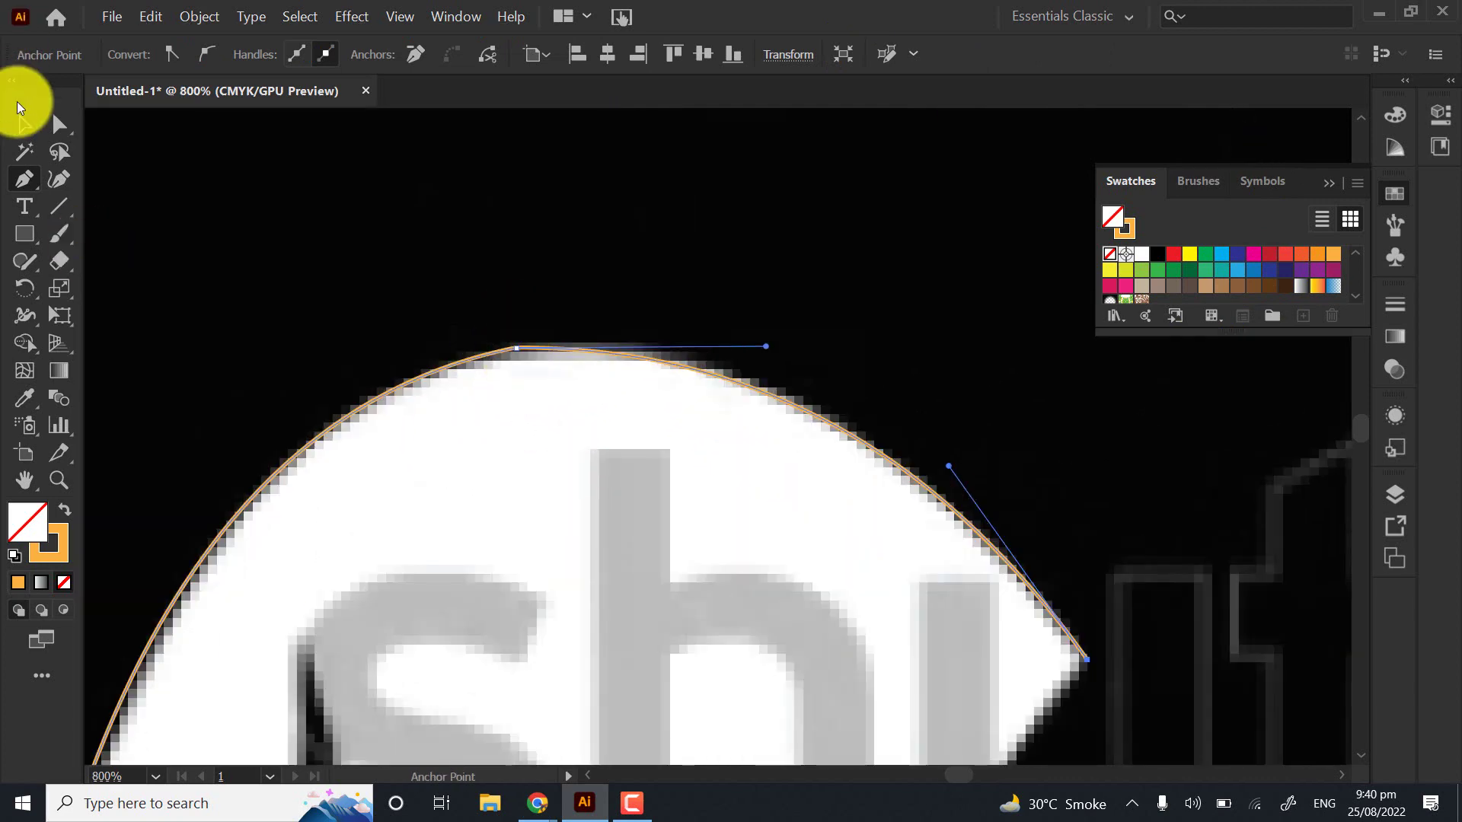
mouse_move(29, 189)
left_mouse_down()
mouse_move(81, 261)
mouse_move(31, 185)
left_mouse_up()
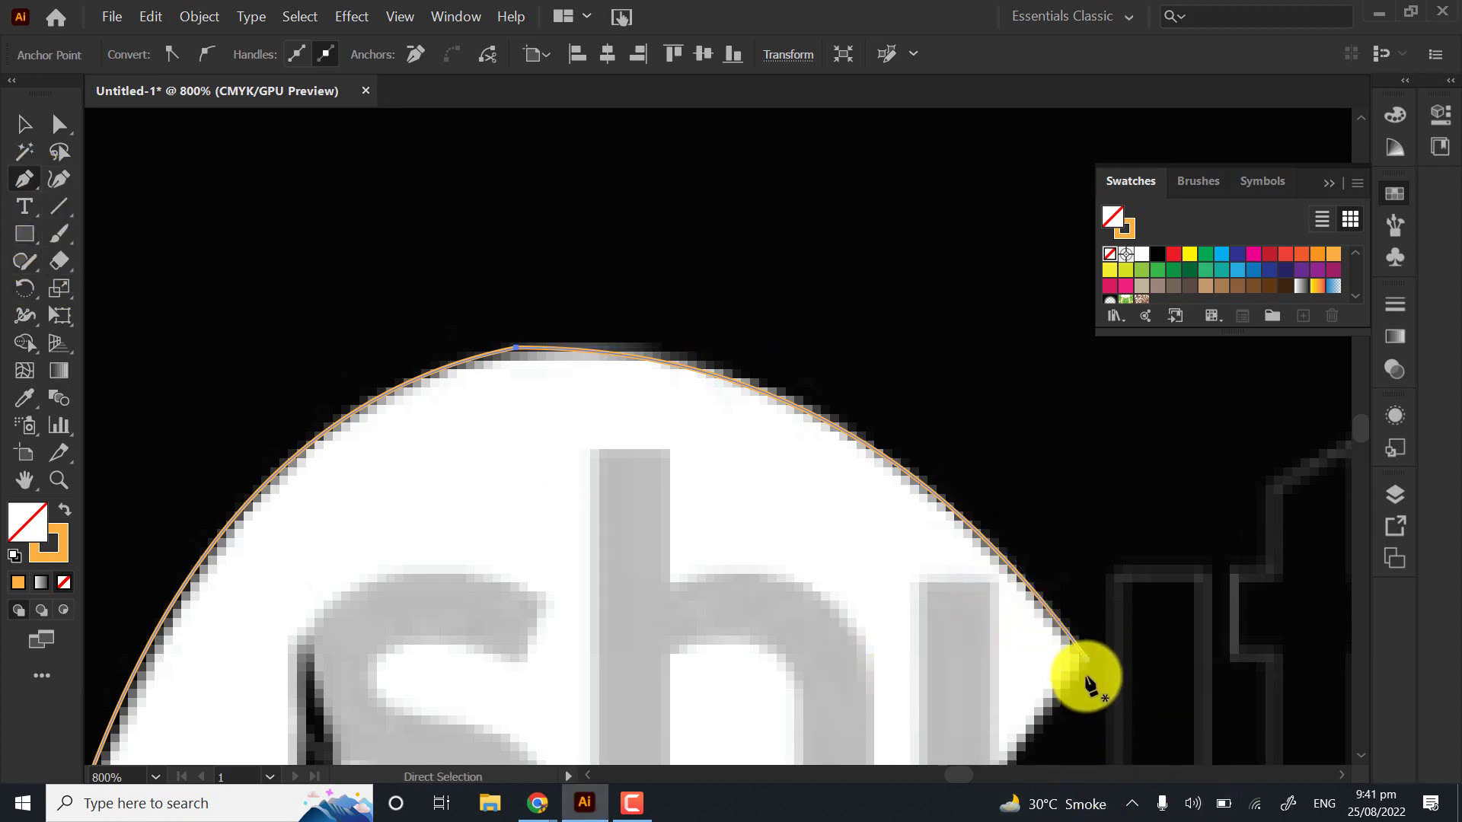
left_click(1089, 665)
left_click(1084, 657)
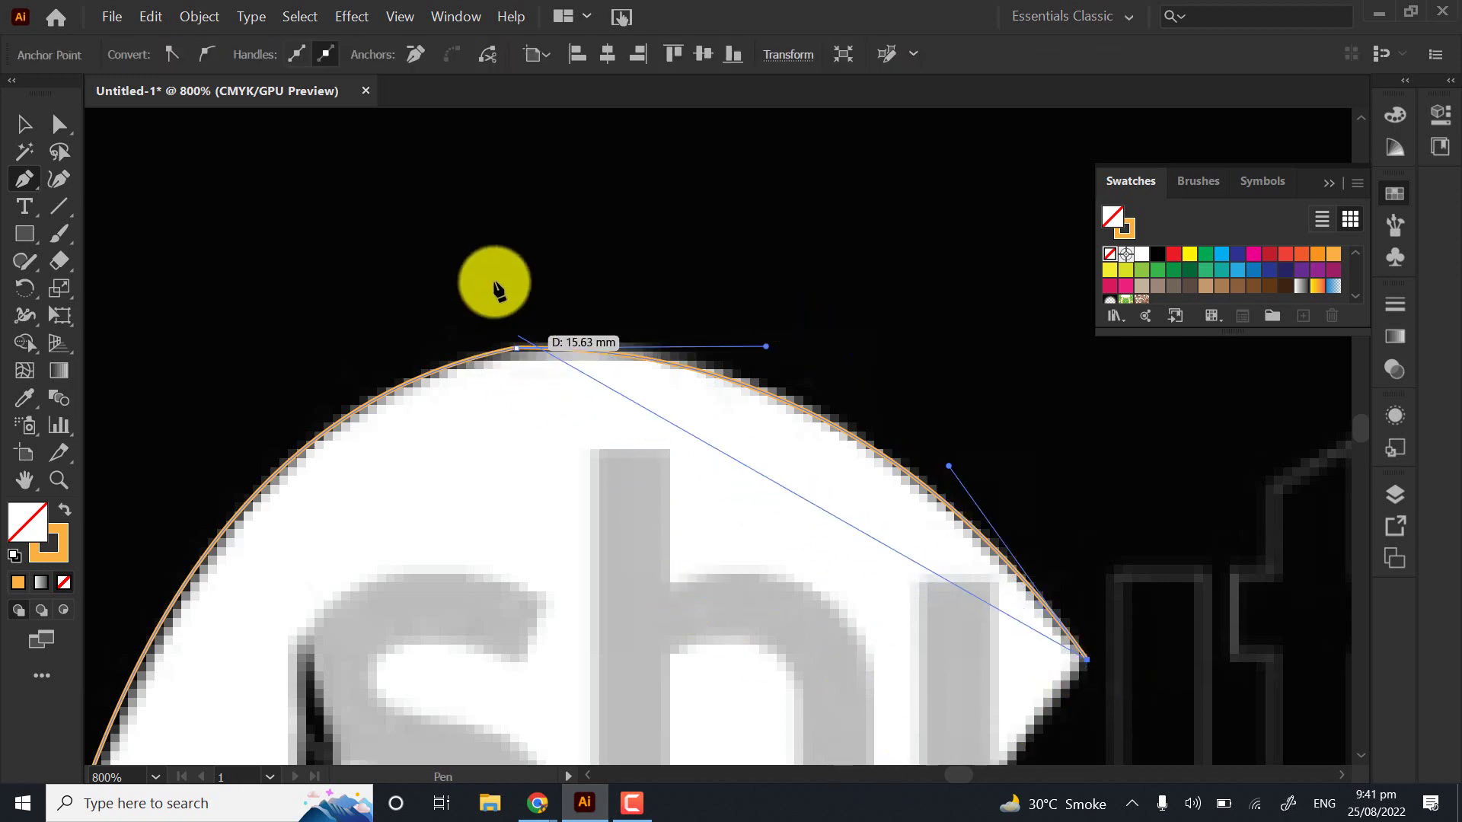
Try rounding the white arch's peak corner to a radius of 7.865 mm, and undo the rounding
left_click(62, 125)
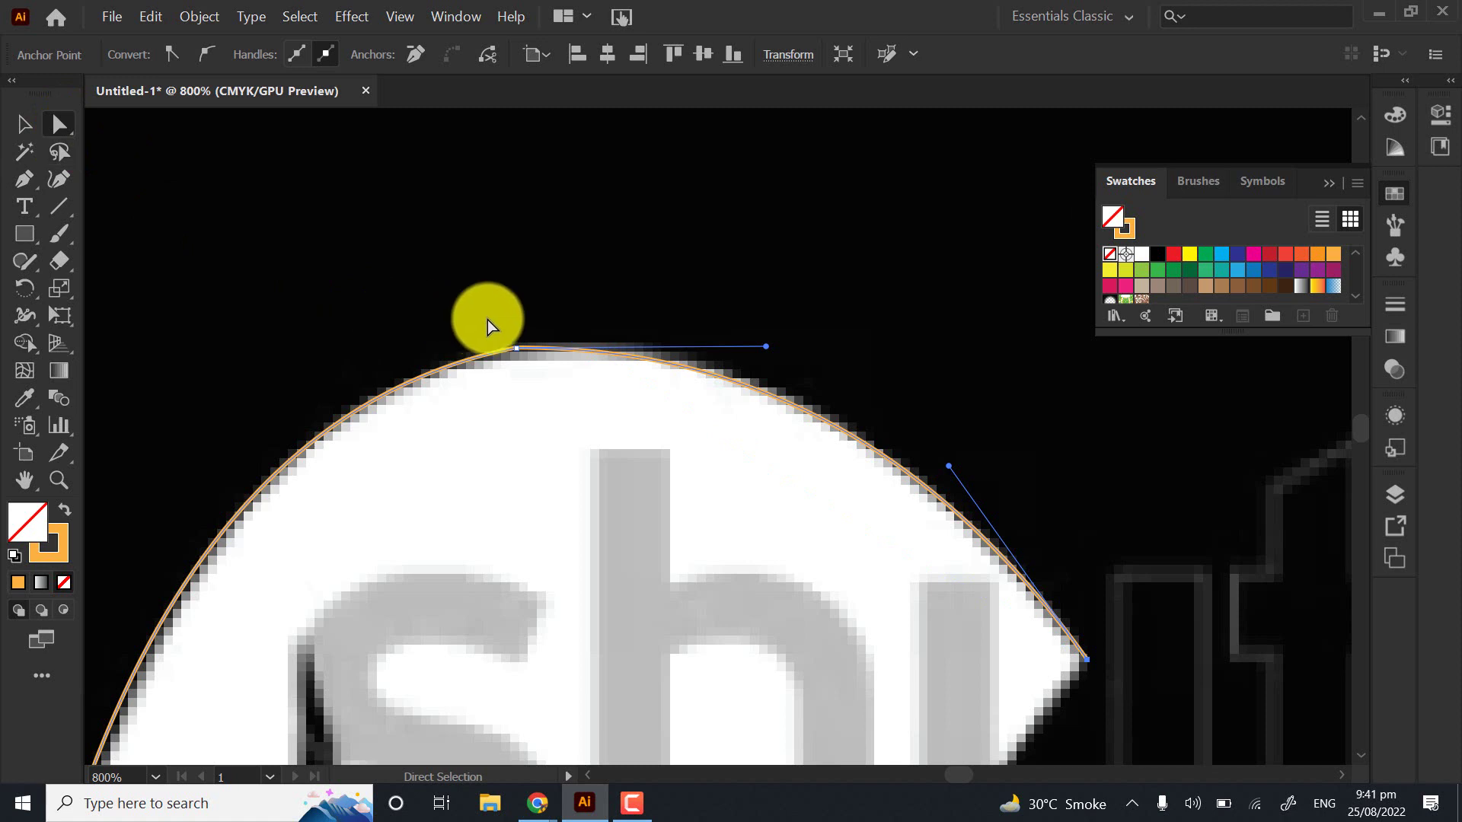
left_click_drag(488, 321, 586, 537)
left_click_drag(659, 641, 692, 639)
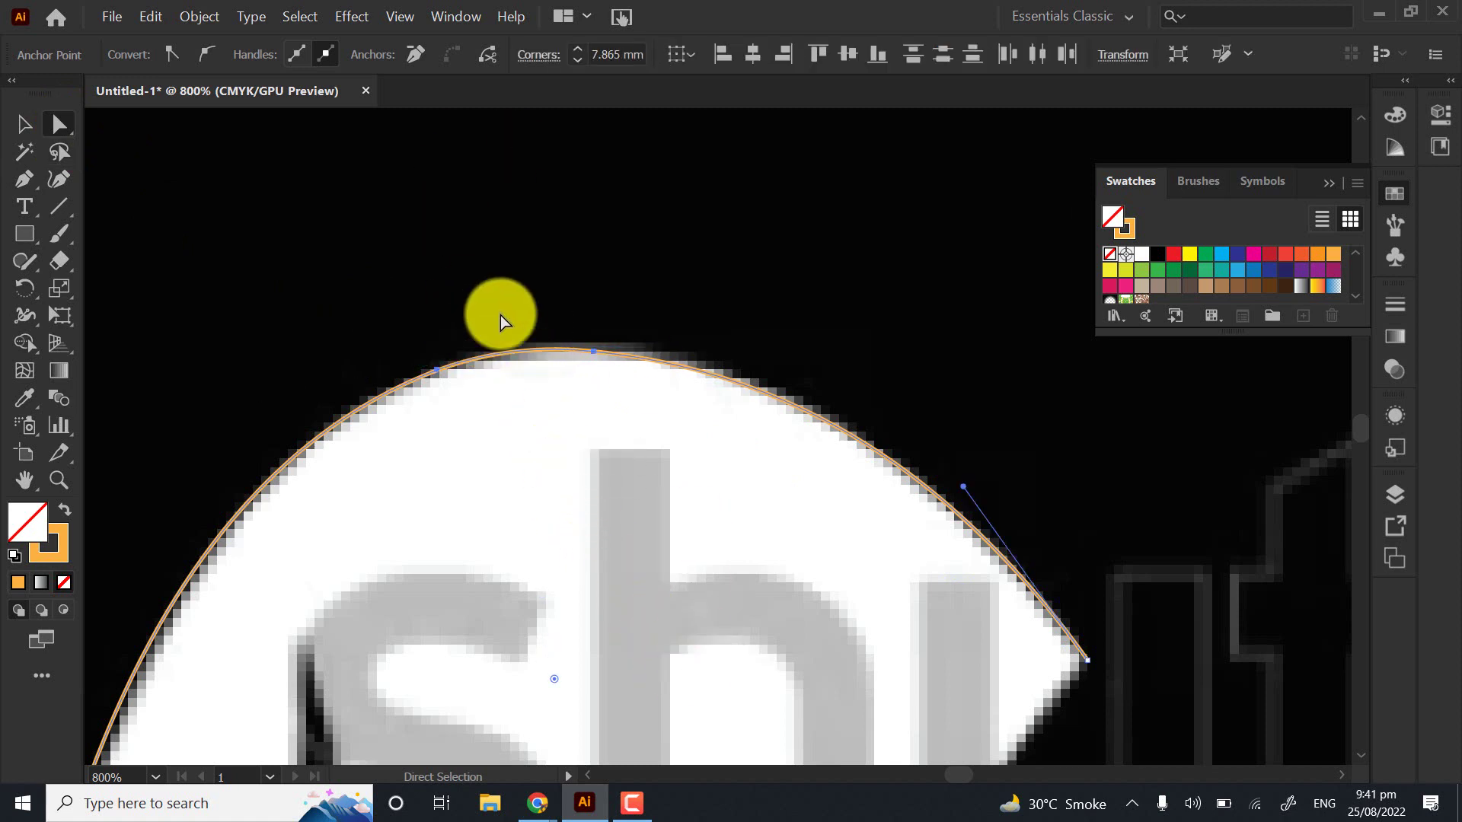
key("ctrl+z")
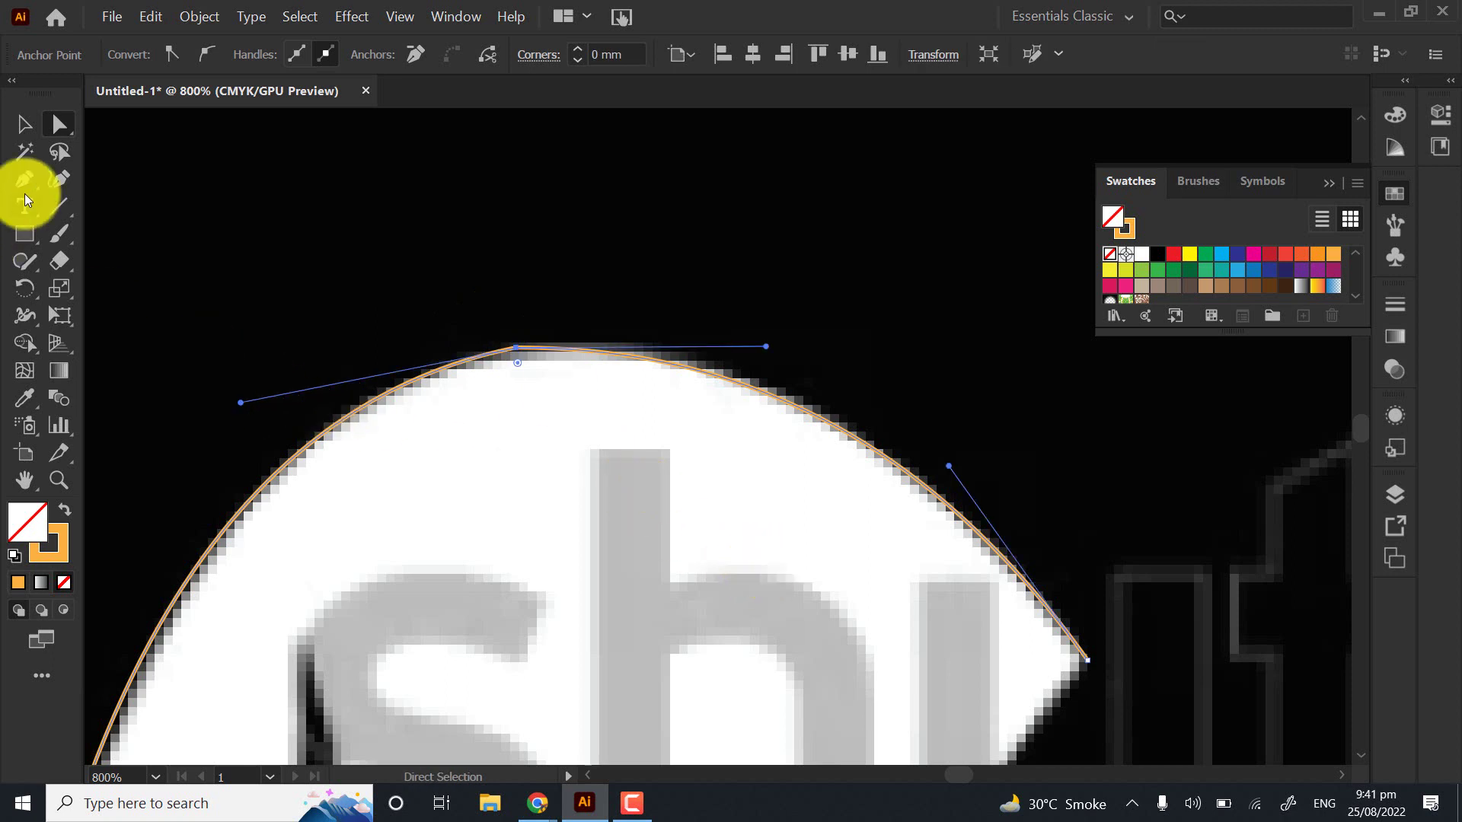
Resume the path with the Pen tool from its end anchor at the white arch's inner corner
left_click(25, 158)
left_click(25, 181)
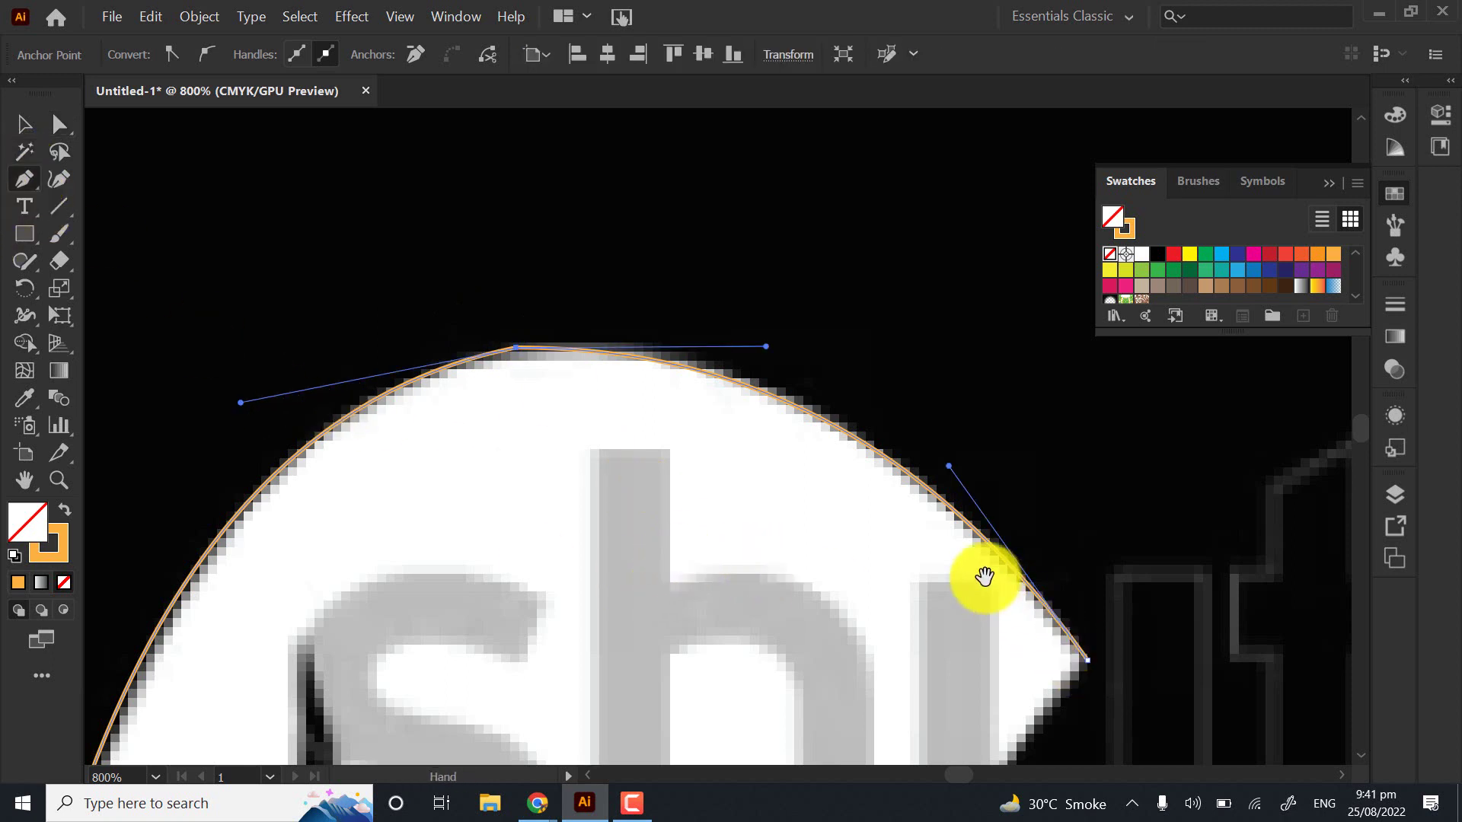
left_click(1084, 654)
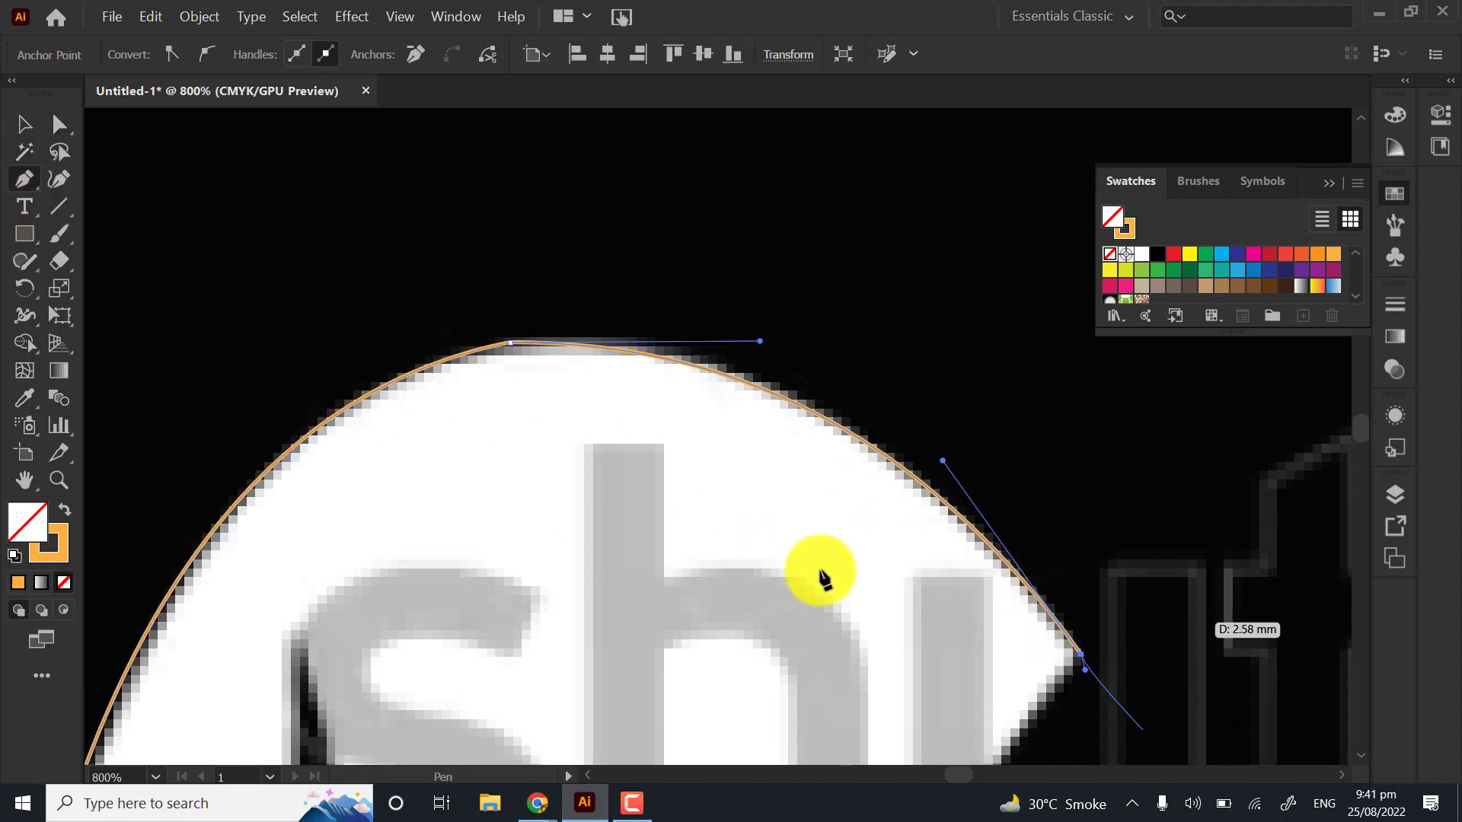
Try to reshape the curve ending at the white arch's inner corner by moving its direction handle
left_click(1080, 651)
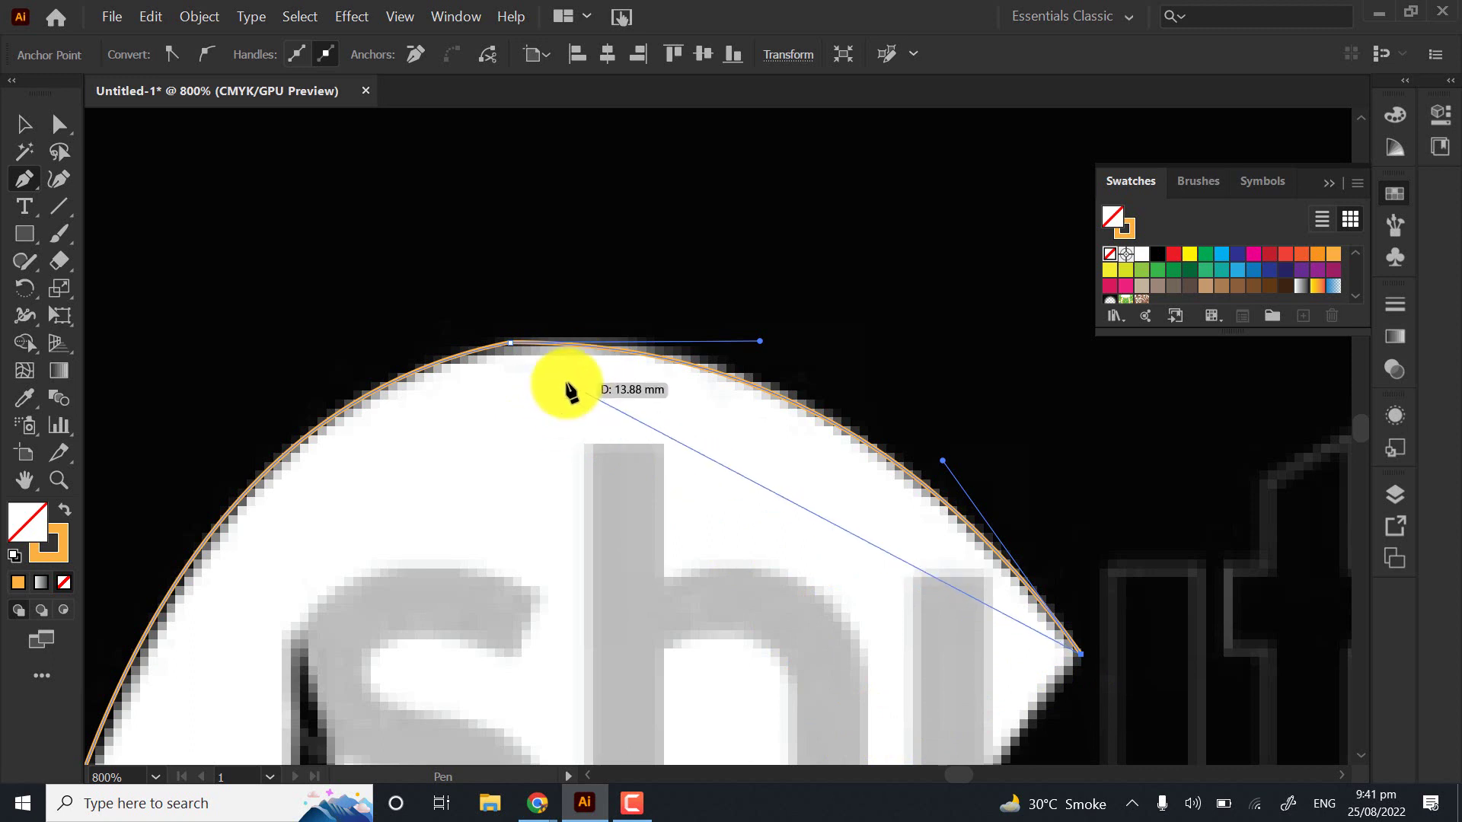
key("ctrl")
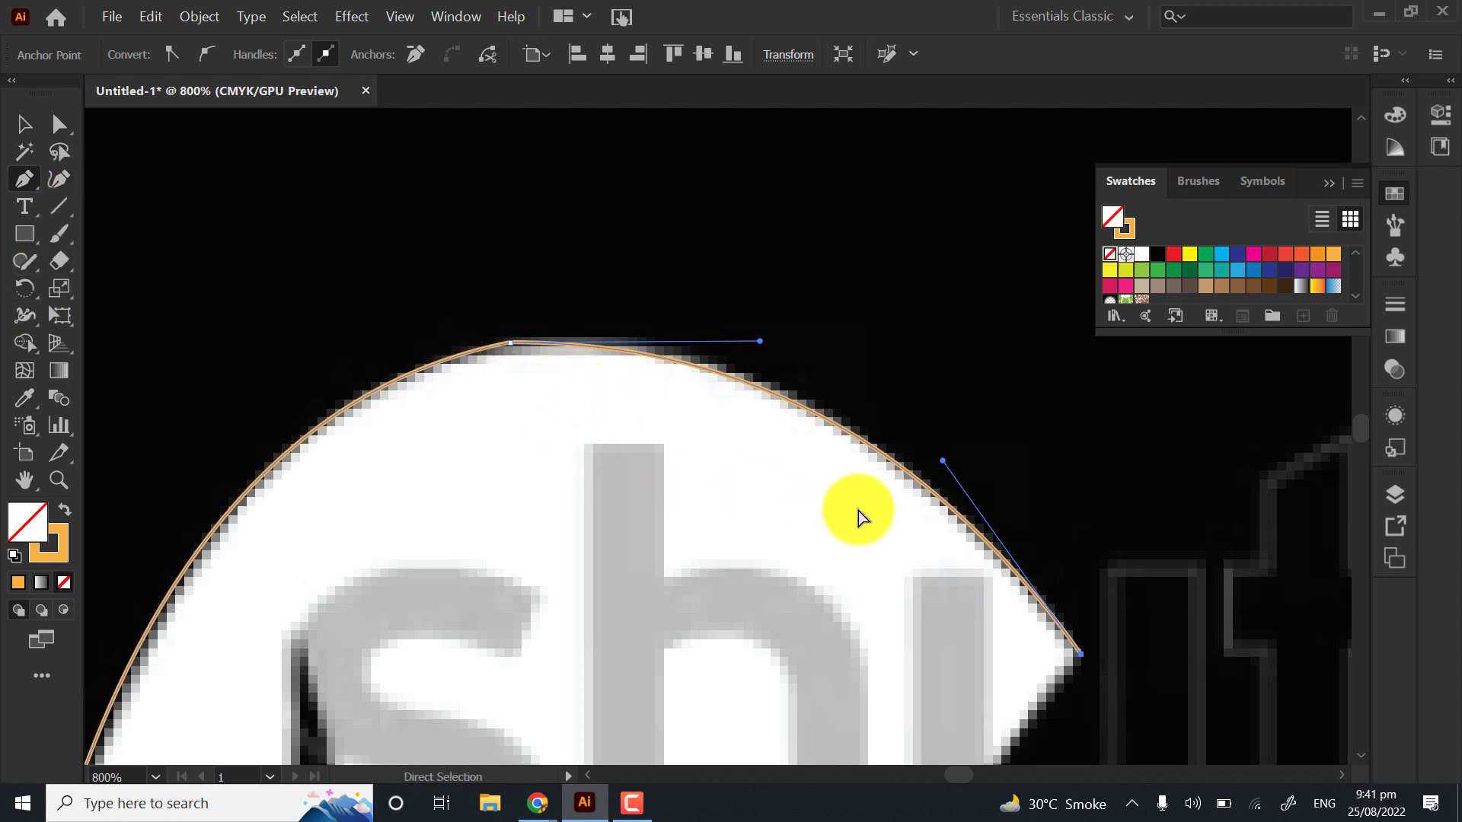
key("alt")
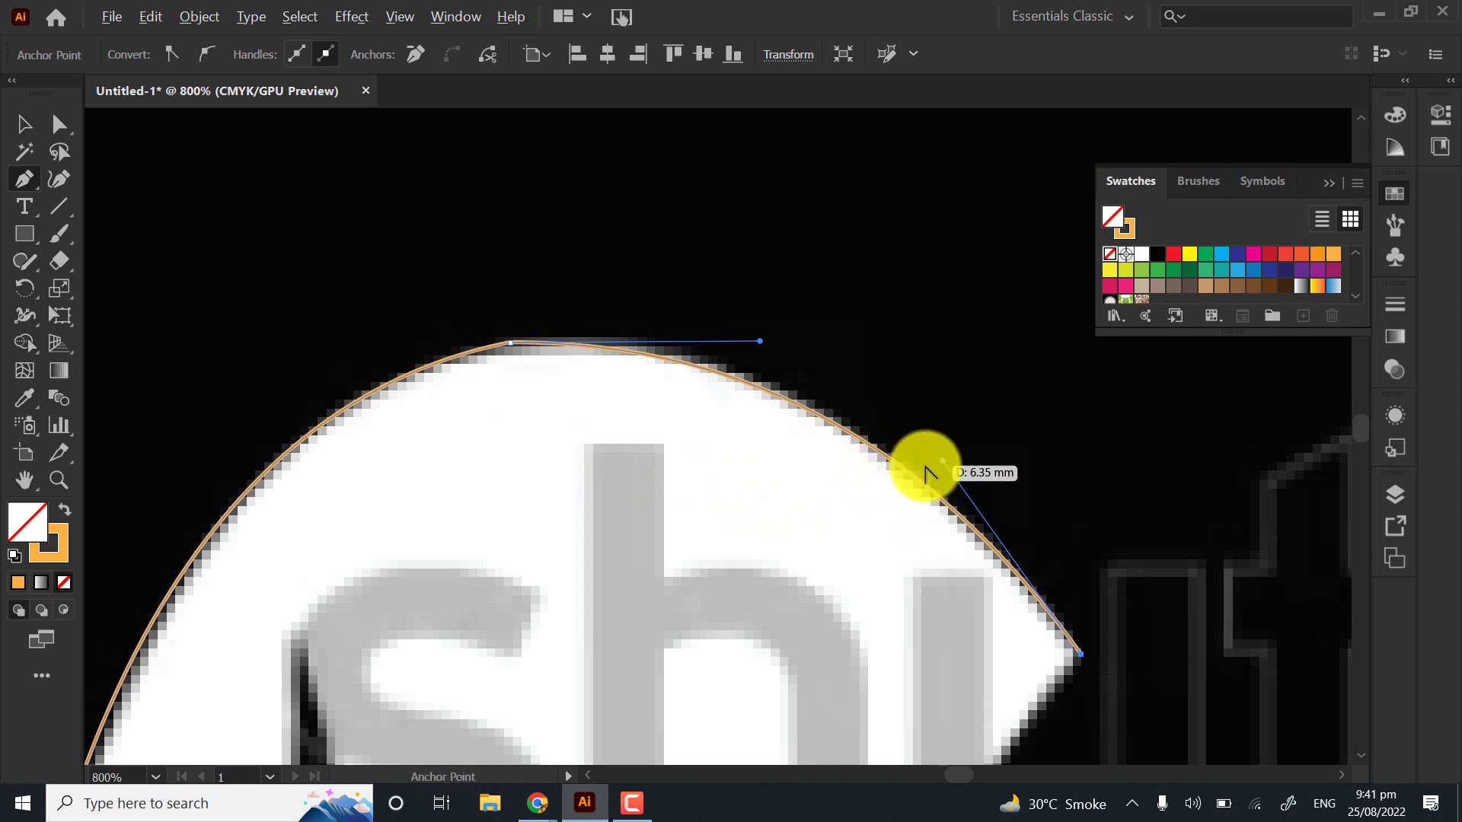
left_click_drag(943, 466, 985, 391)
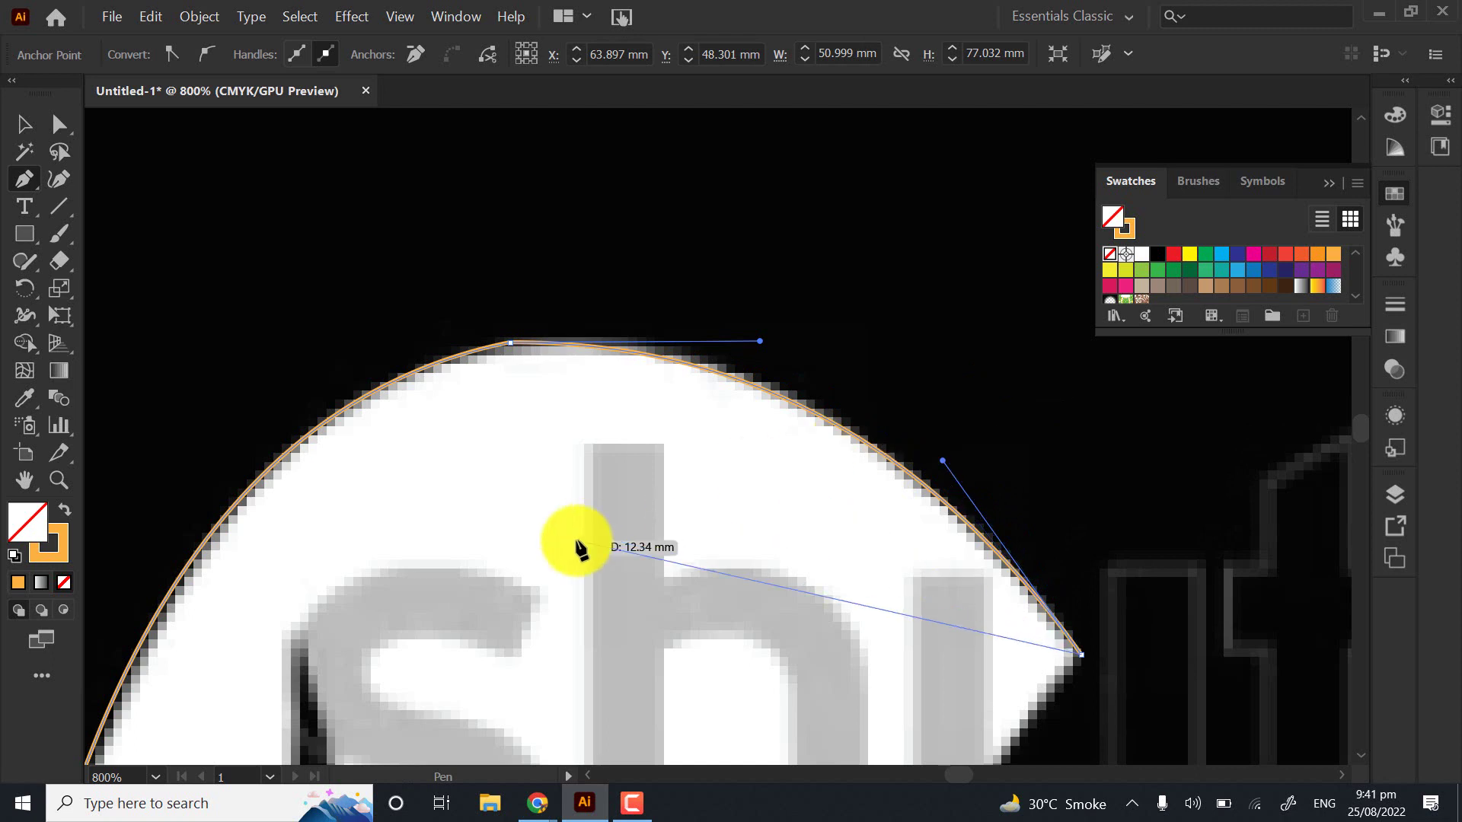
key("ctrl")
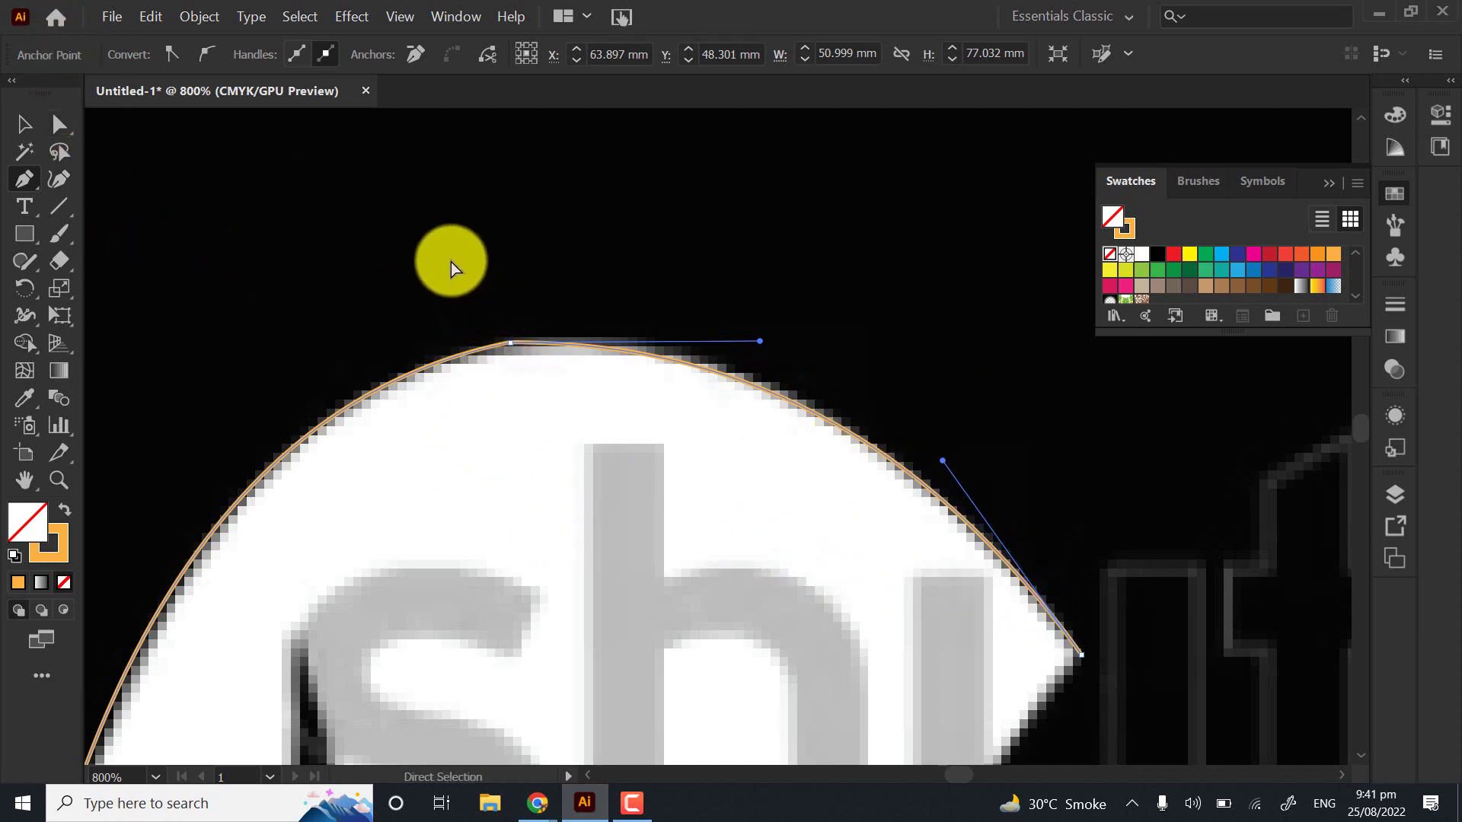
Select the path's anchor at the white arch's peak and round that corner to follow the arch
left_click_drag(451, 262, 567, 434)
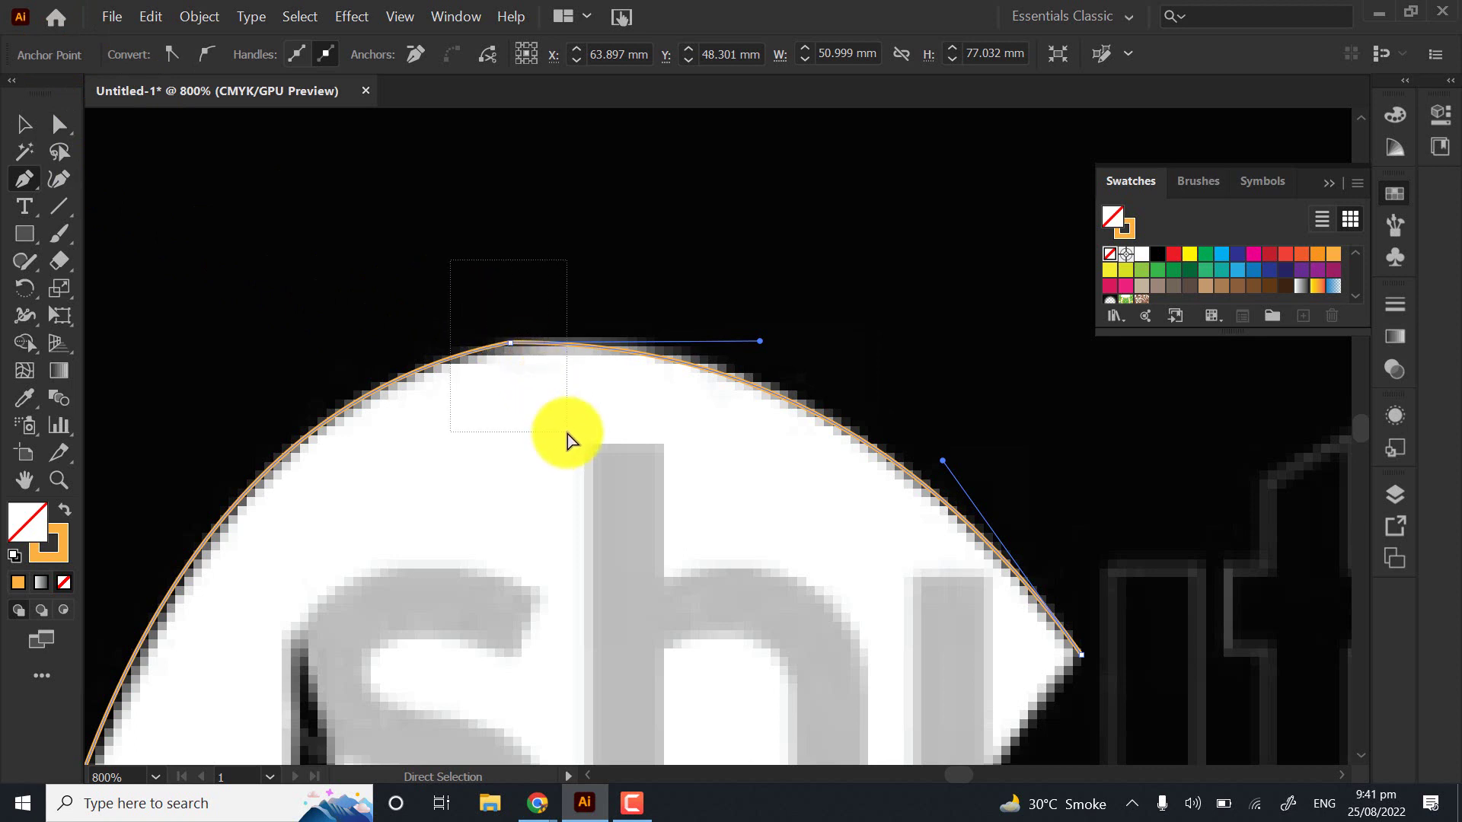
left_click_drag(571, 441, 573, 441)
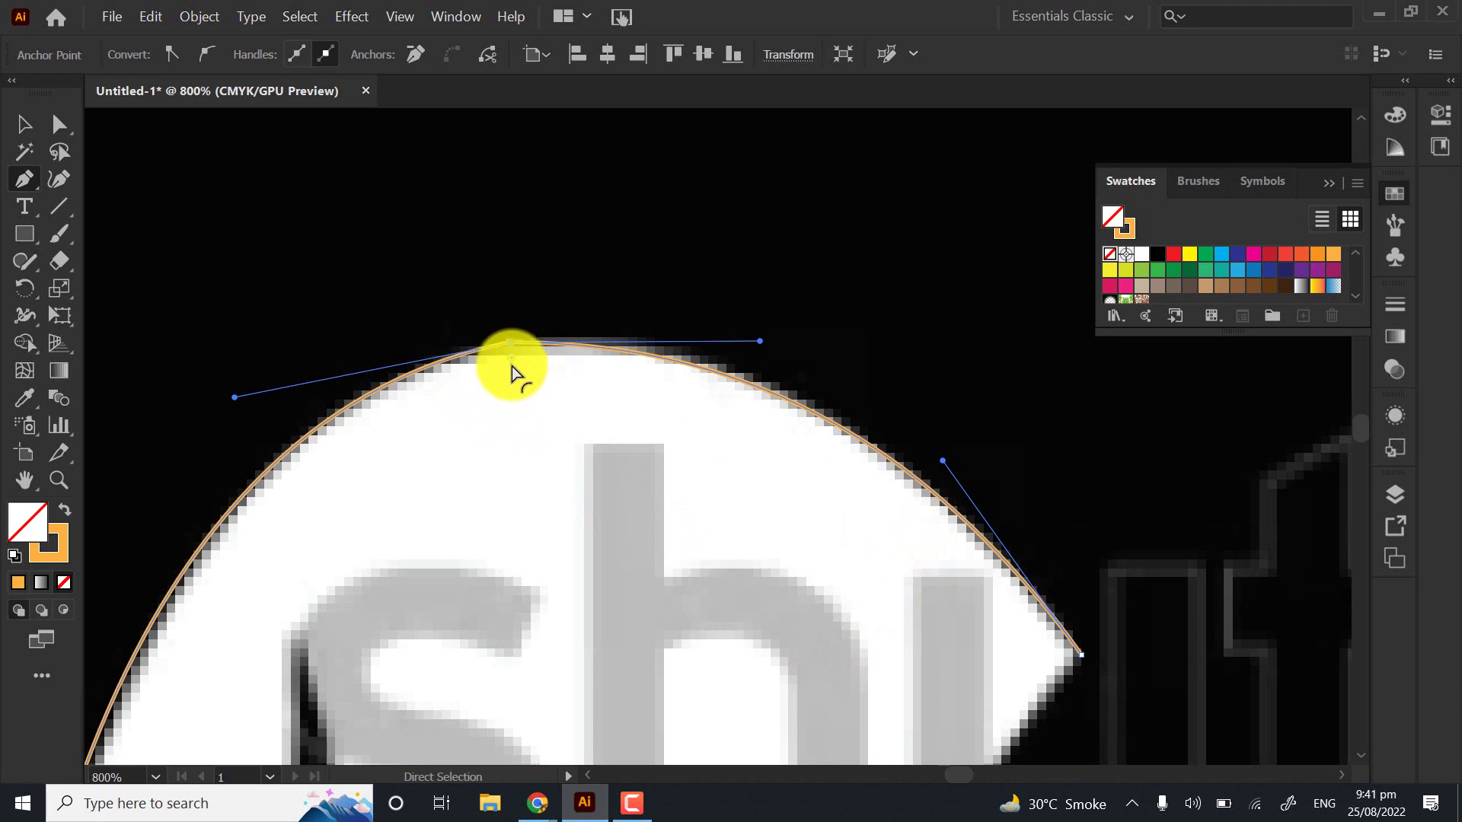
left_click_drag(512, 367, 573, 721)
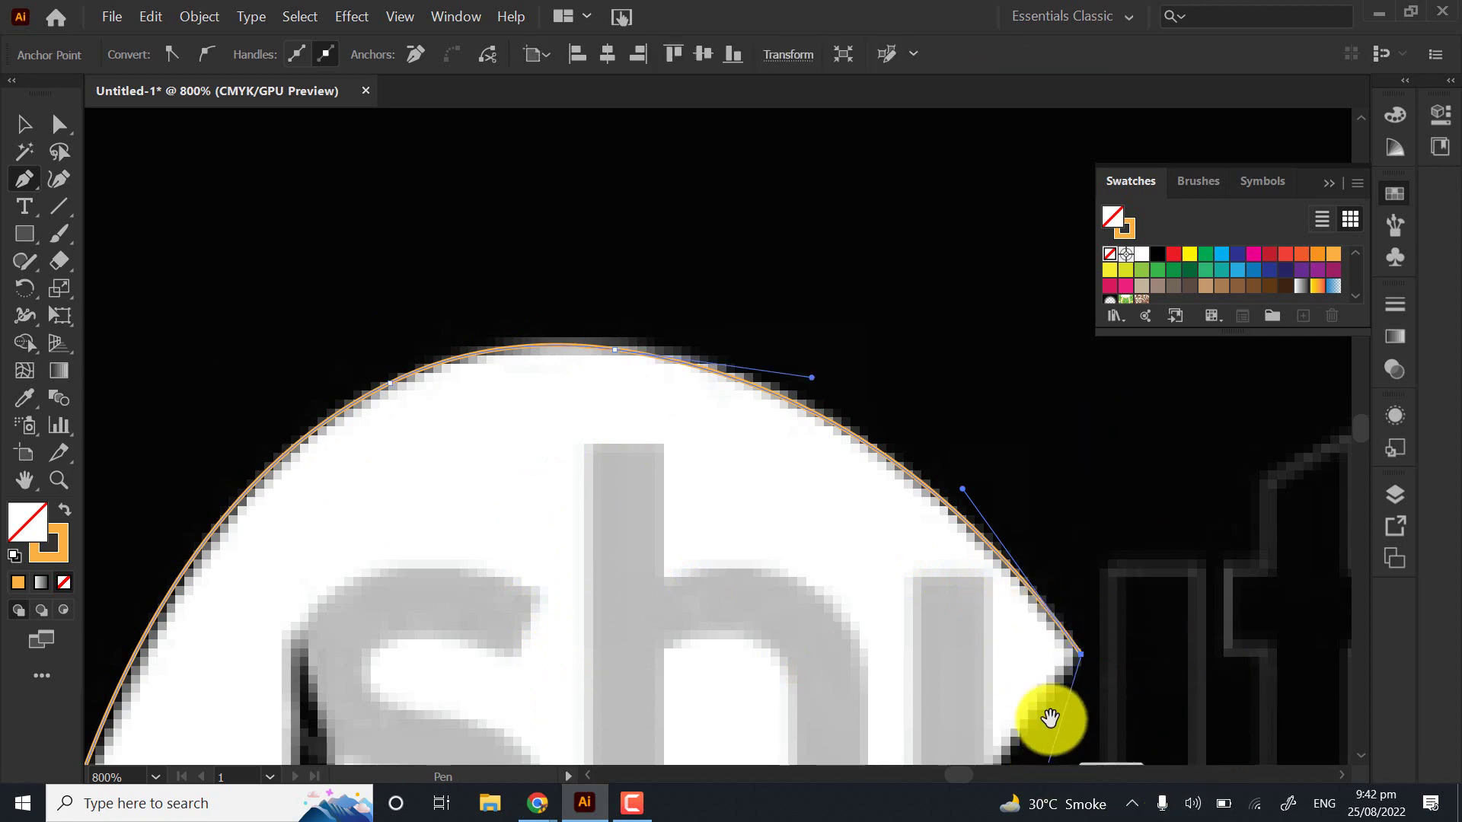
Undo the stray straight segment drawn down from the white arch's inner corner
left_click_drag(1000, 555, 948, 429)
scroll(948, 428, "down", 4, "alt")
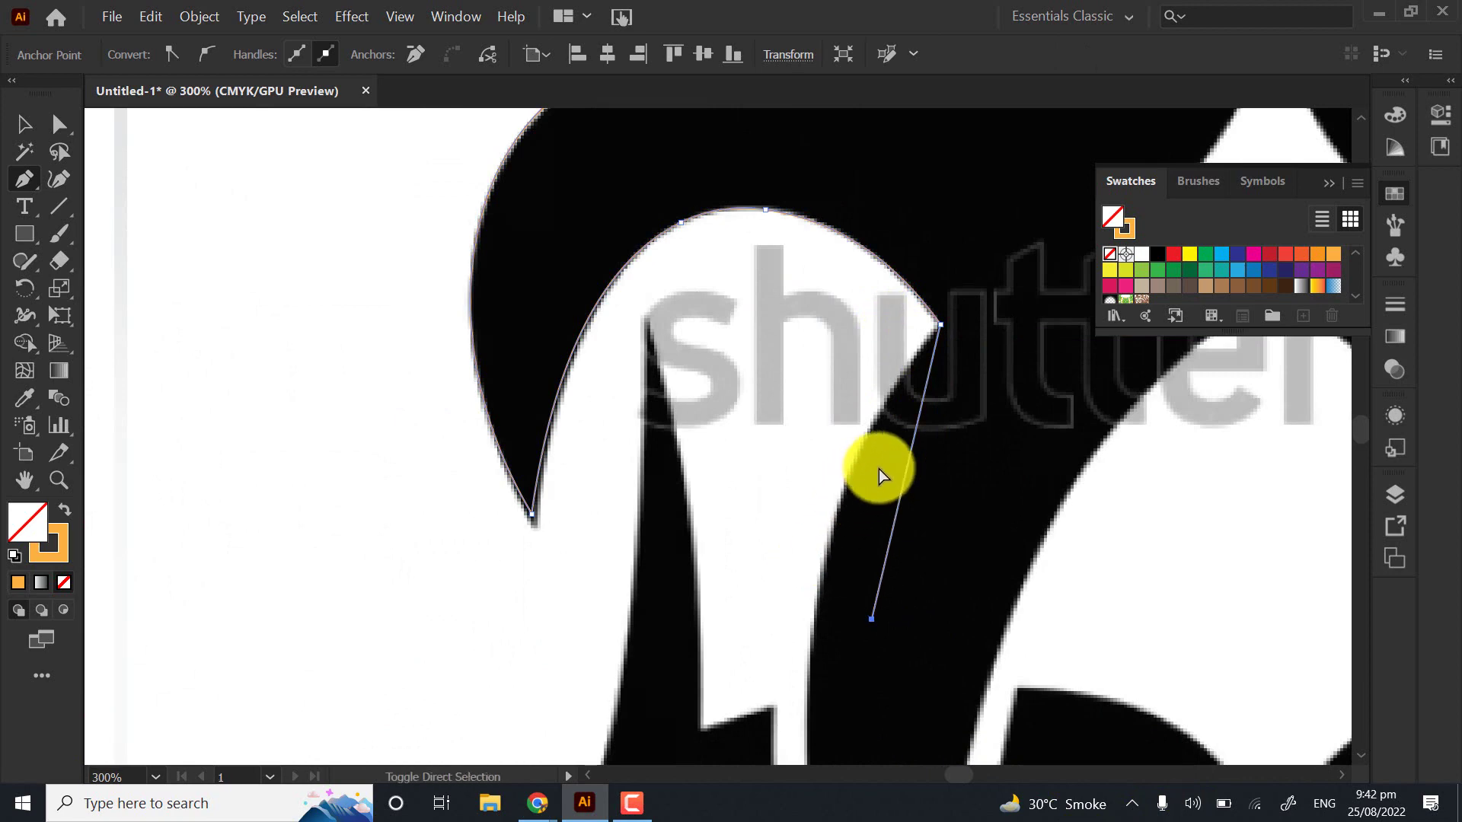
key("ctrl+z")
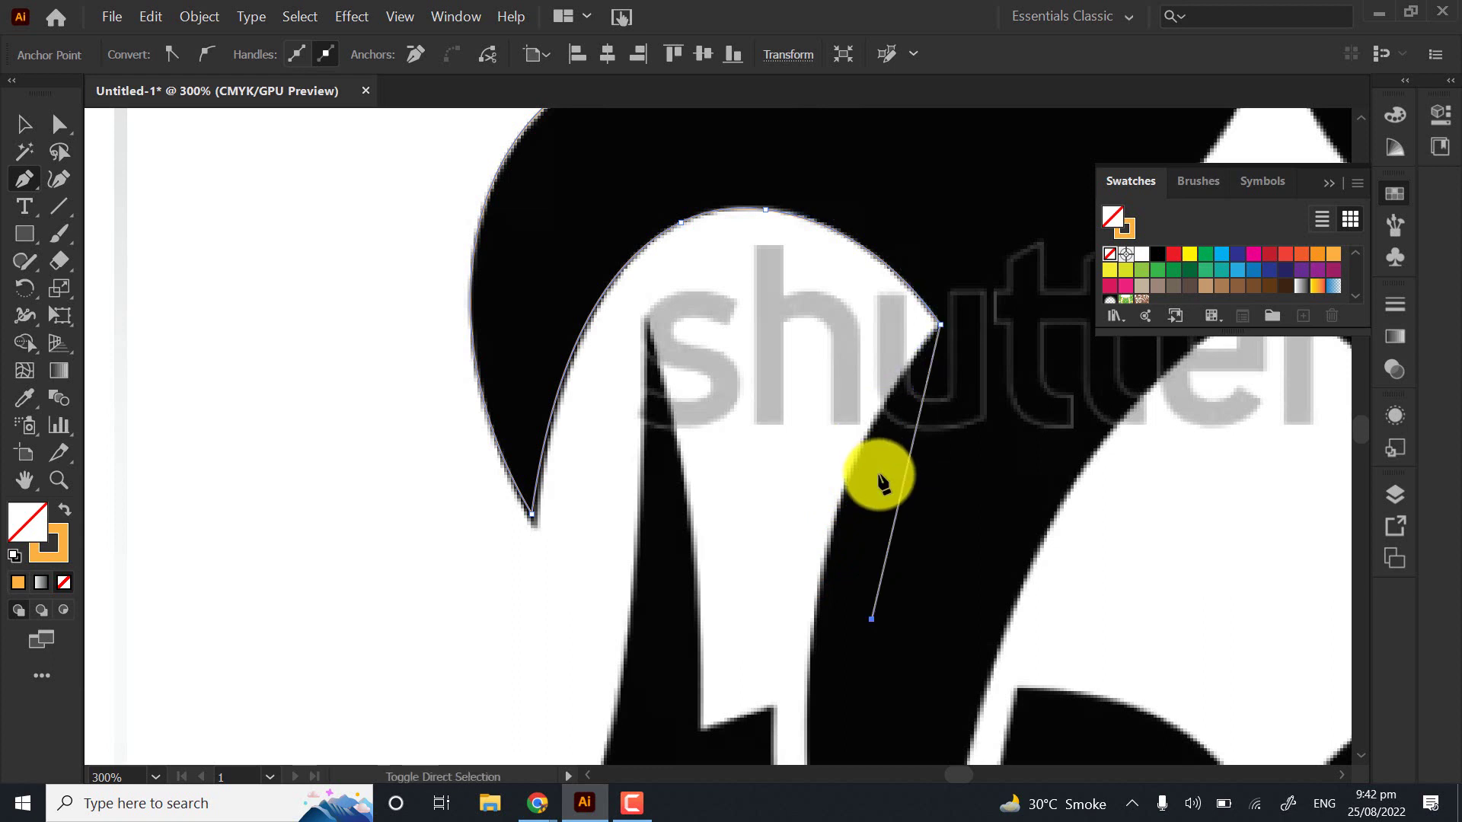
key("ctrl+z")
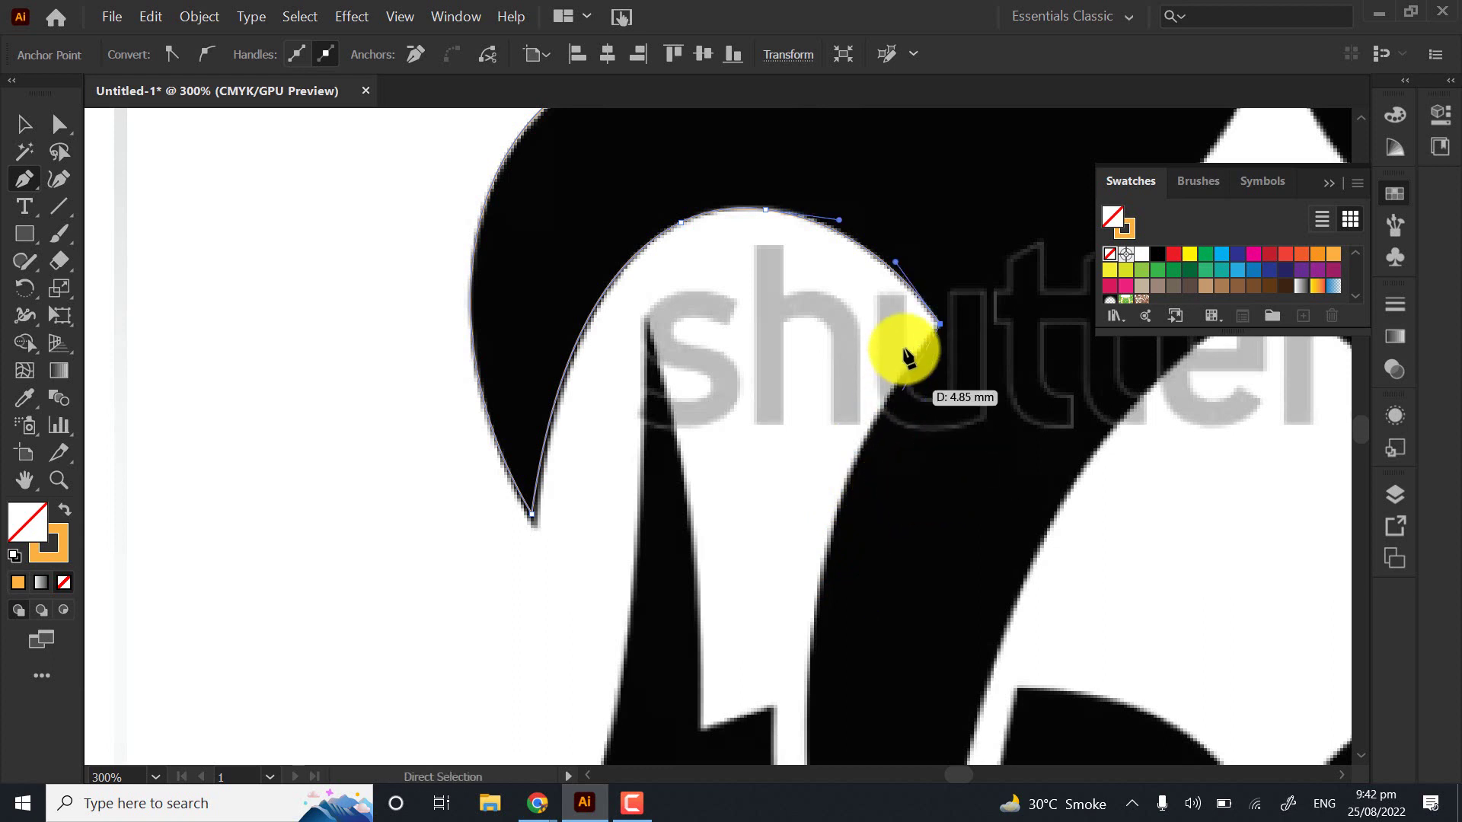
Extend the path with a straight segment from the white arch's inner corner down to the long left blade's tip
scroll(743, 368, "down", 10)
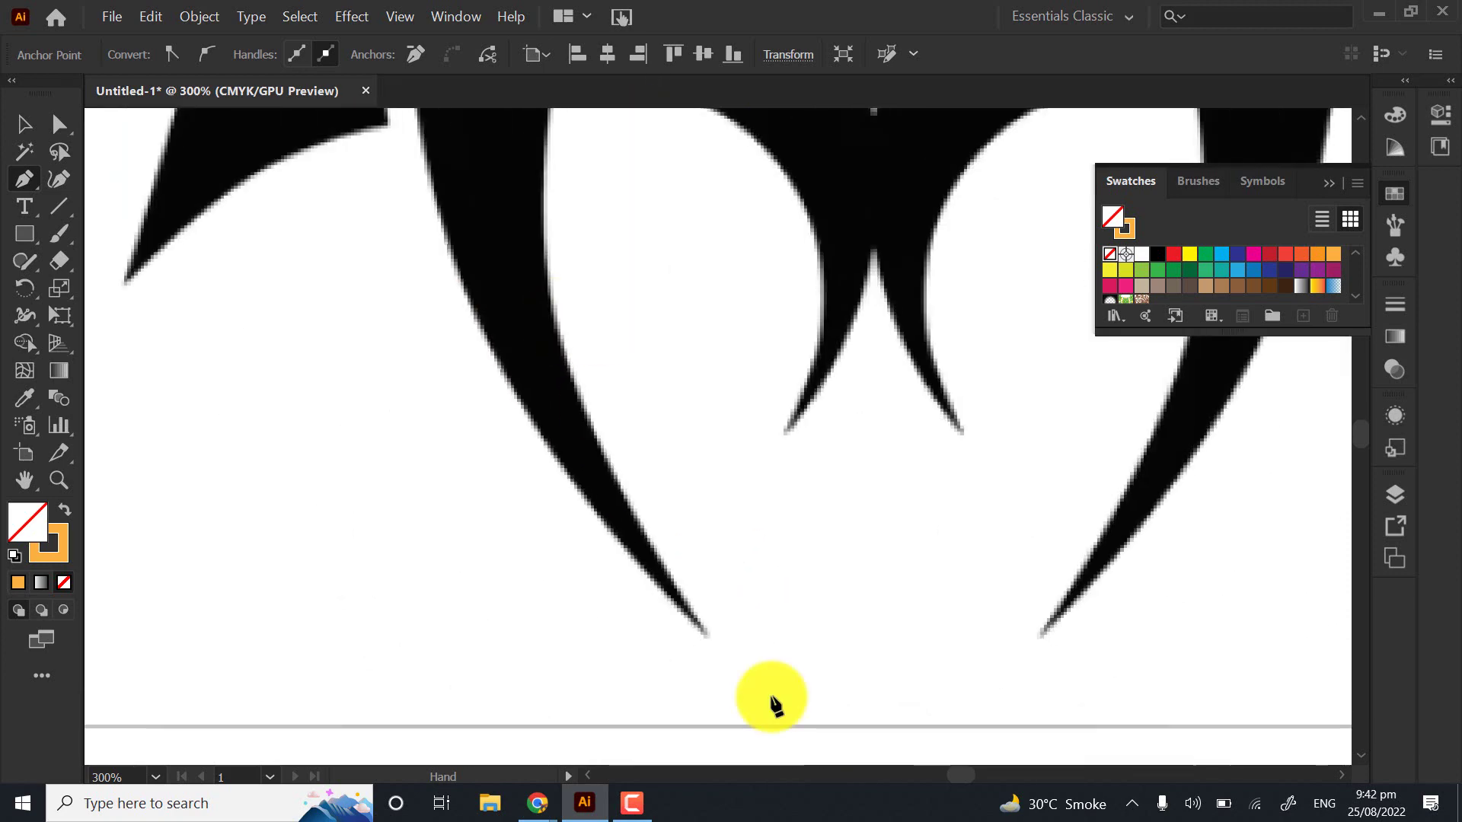
scroll(774, 704, "up", 3)
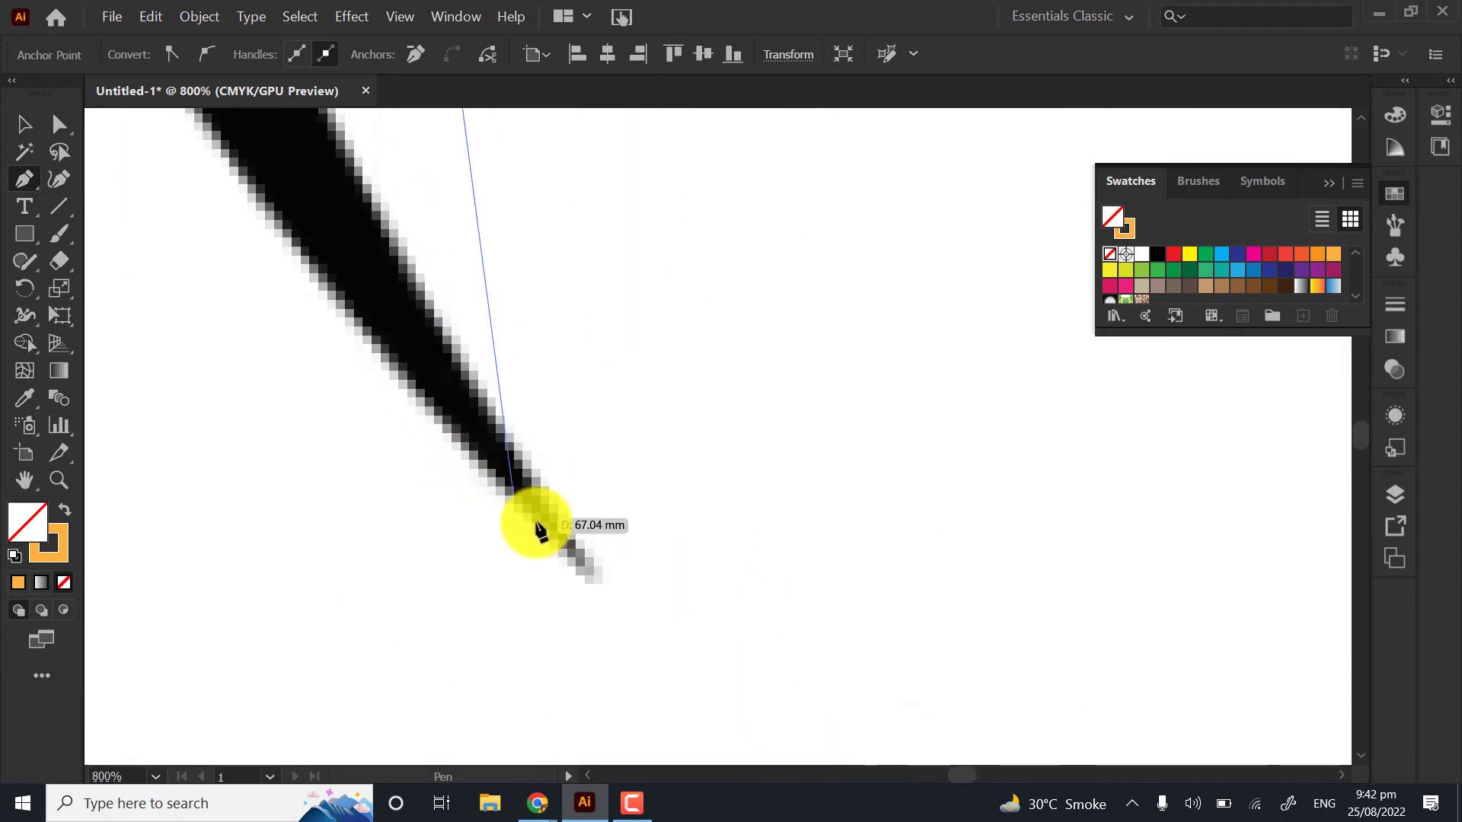
scroll(620, 603, "down", 3)
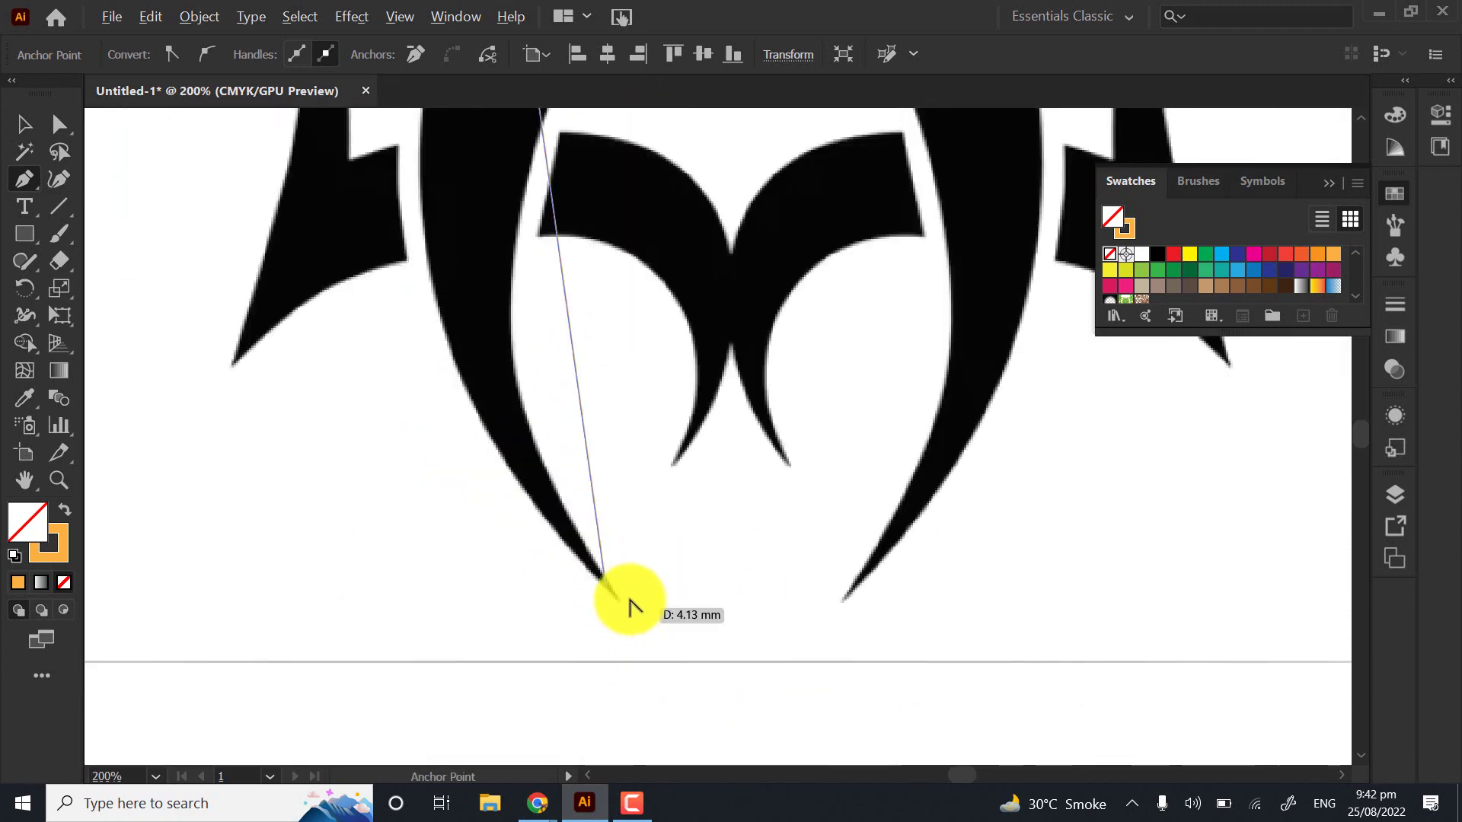
left_click(629, 602)
scroll(588, 196, "up", 5)
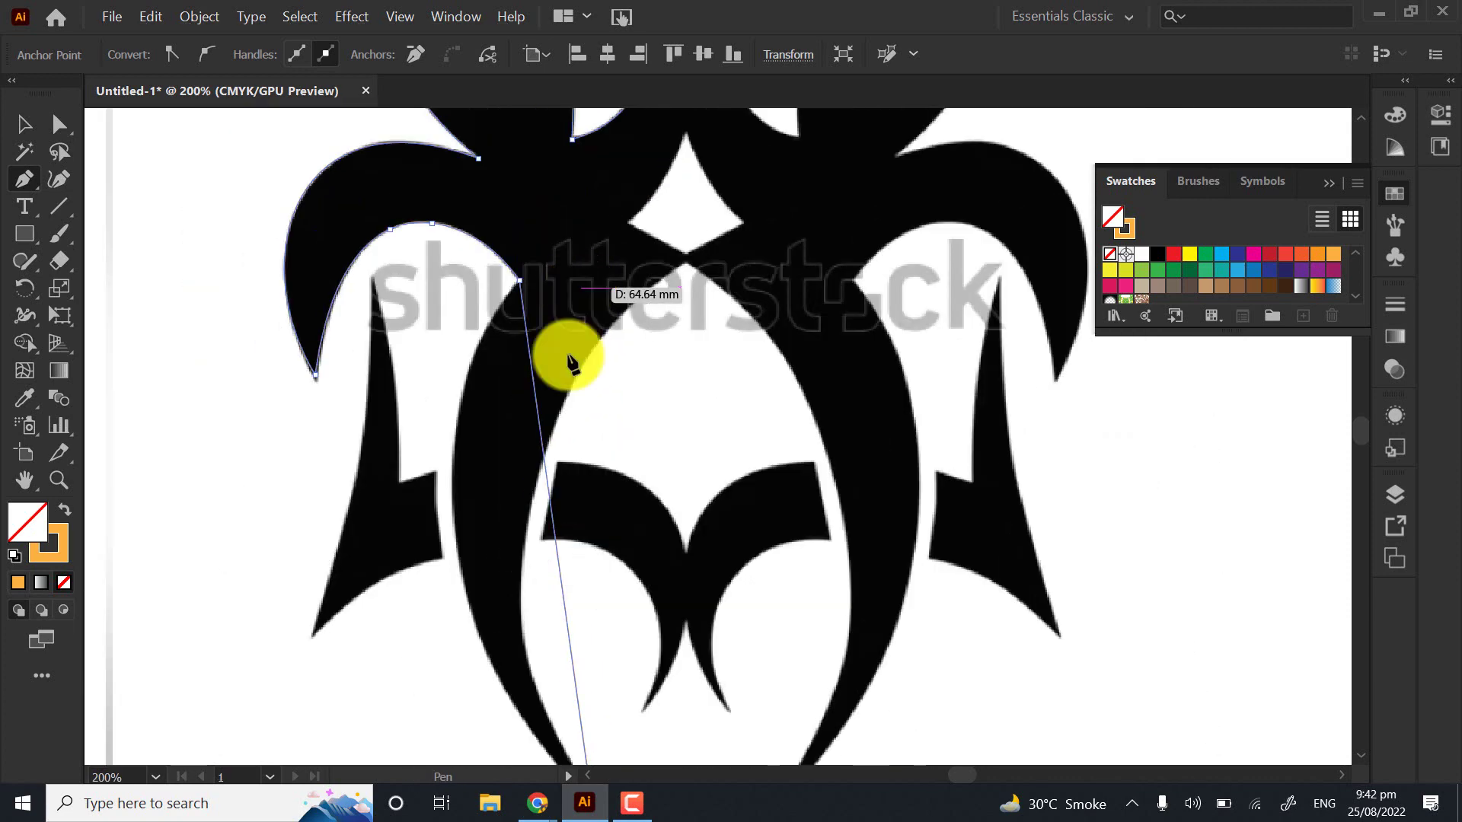
Bend the straight segment outward into a curve along the long left blade's outer edge
scroll(512, 352, "down", 1)
left_click_drag(532, 375, 573, 476)
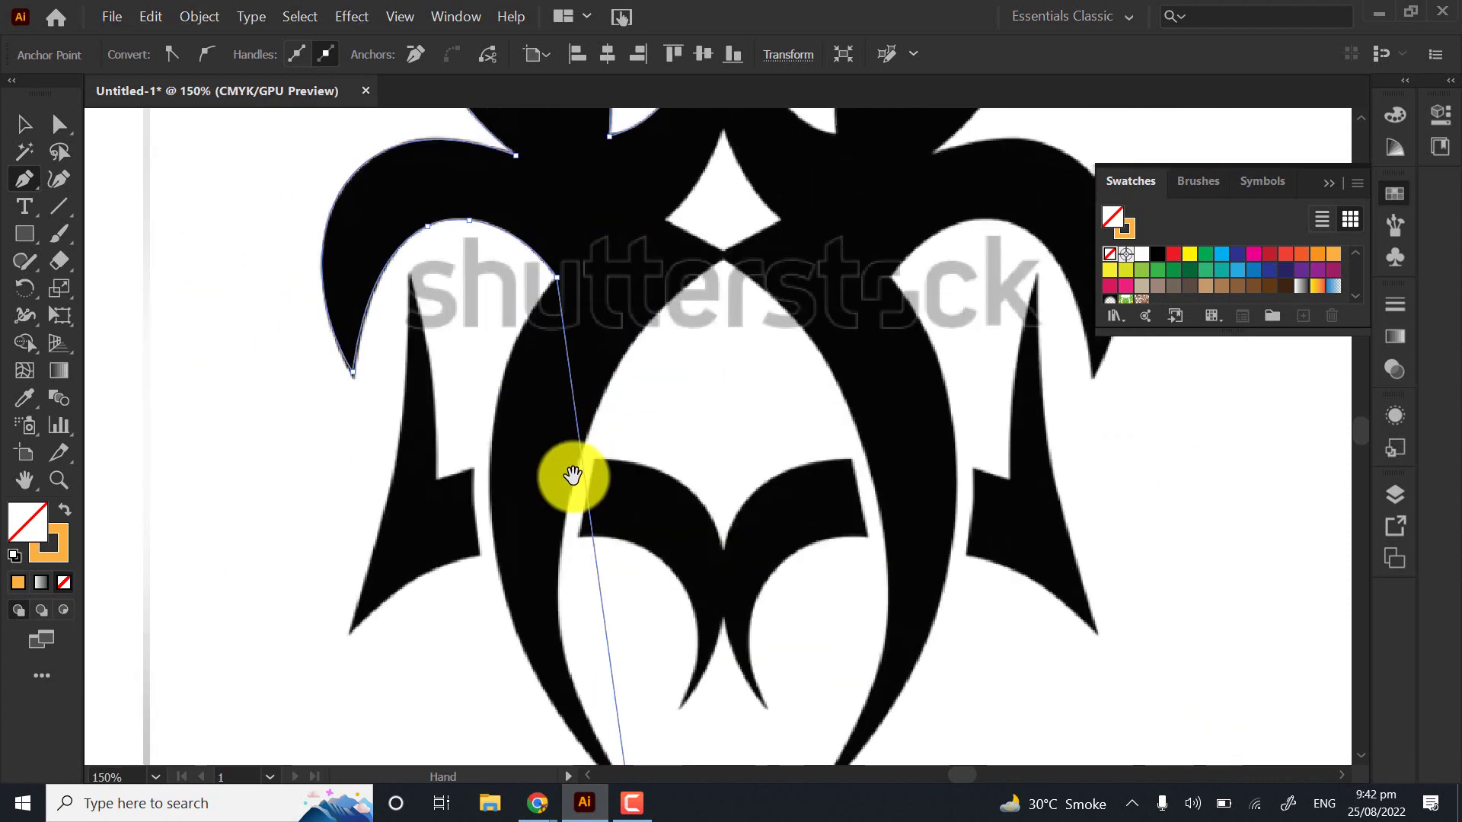
scroll(573, 476, "up", 1)
left_click_drag(586, 593, 541, 440)
key("alt")
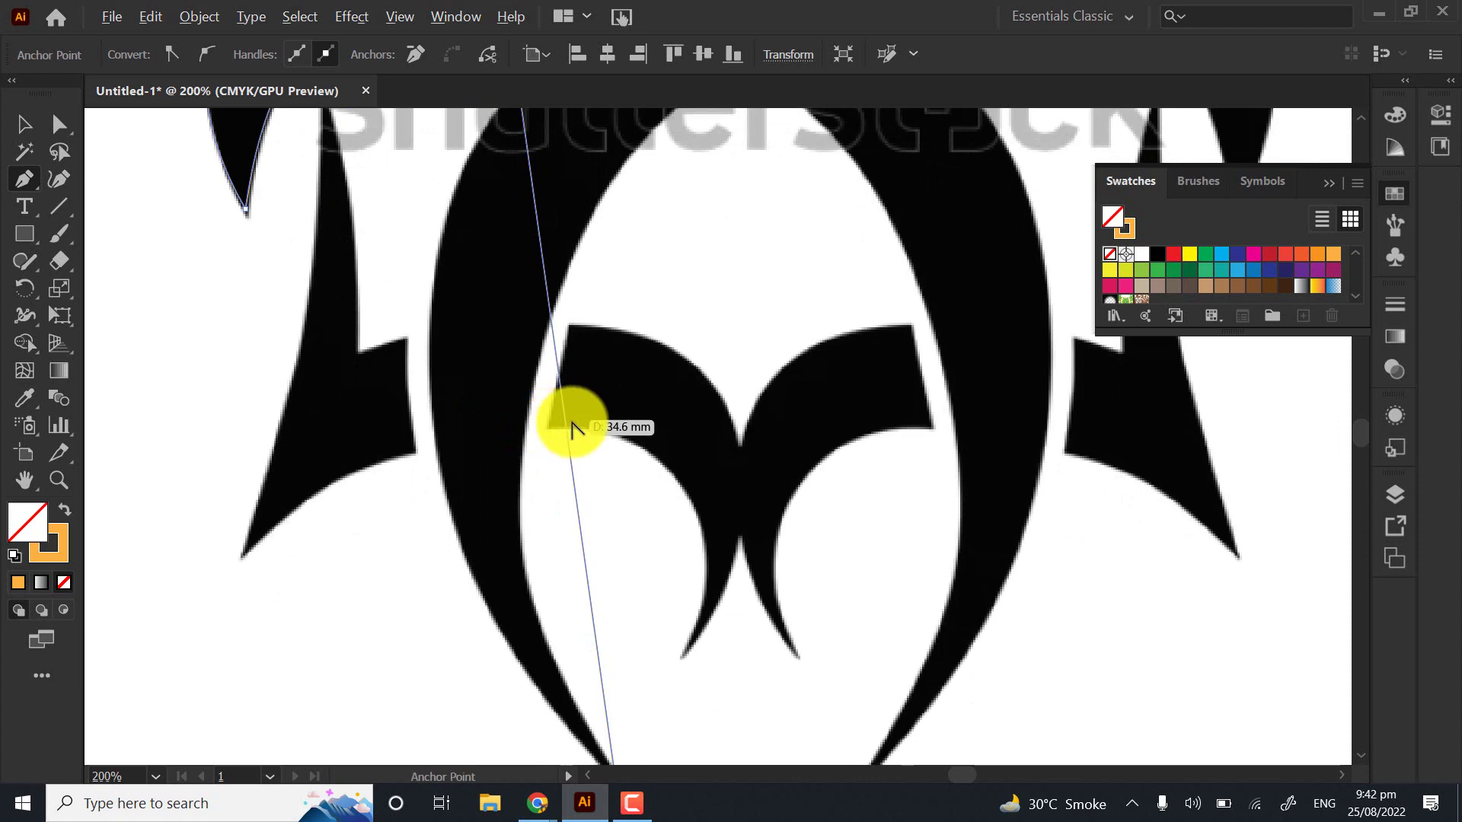
left_click_drag(563, 420, 435, 437)
Adjust the direction handles at both ends of the blade's curve to match the black shape's outer edge
left_click_drag(351, 309, 398, 457)
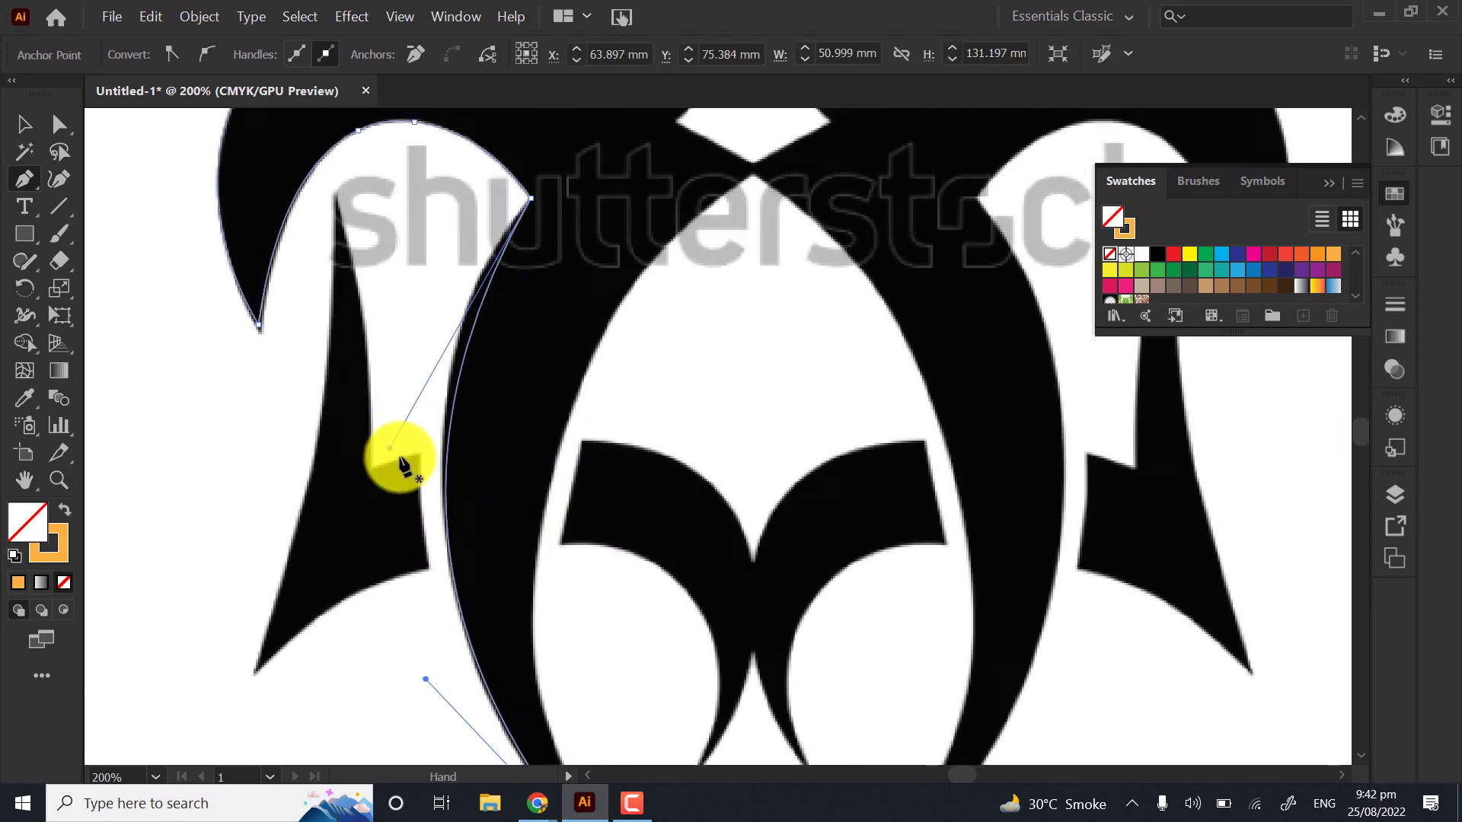
left_click_drag(388, 369, 388, 359)
left_click_drag(456, 416, 427, 231)
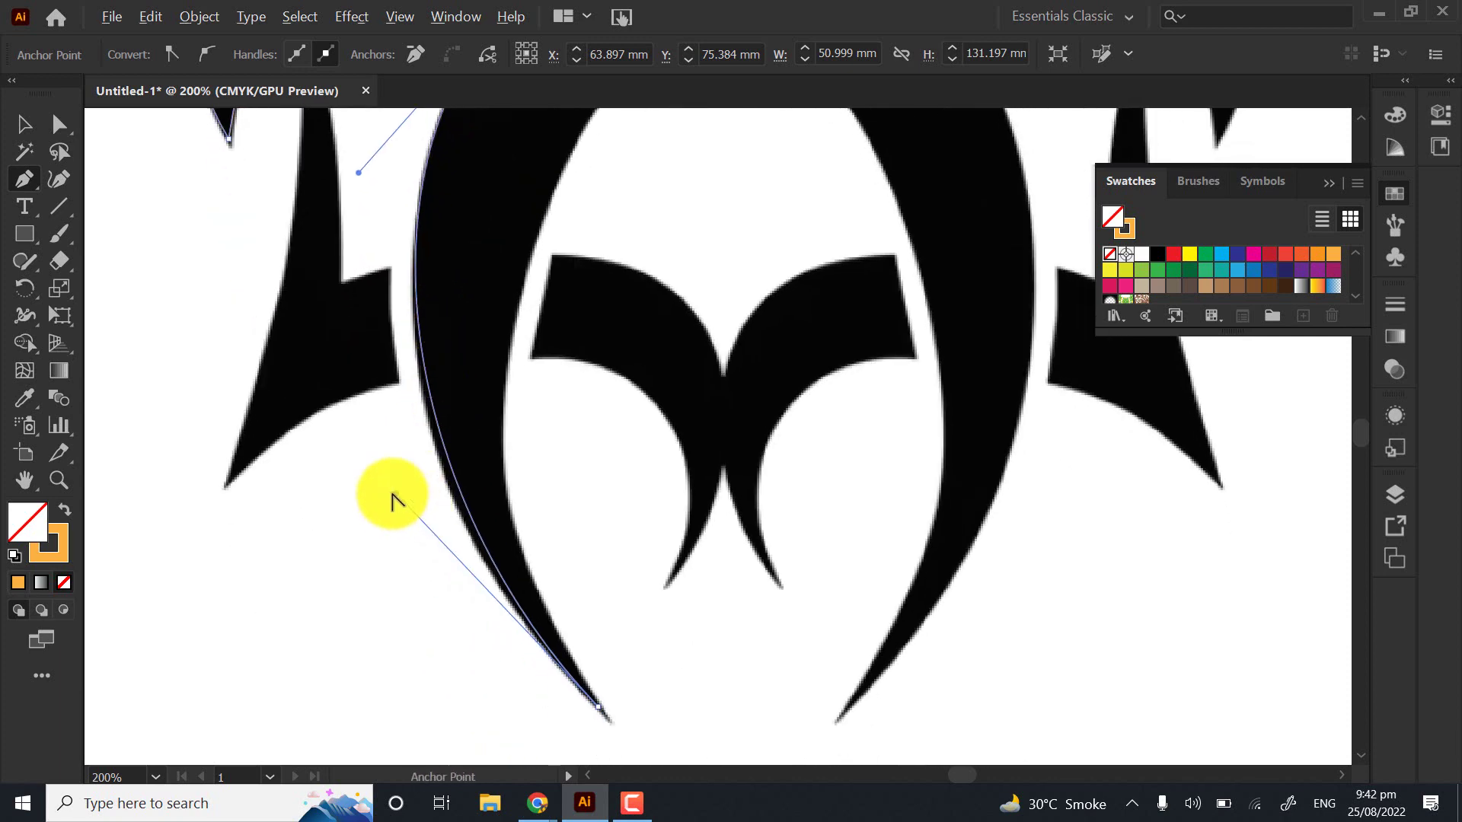
left_click_drag(395, 499, 405, 531)
left_click_drag(379, 316, 342, 424)
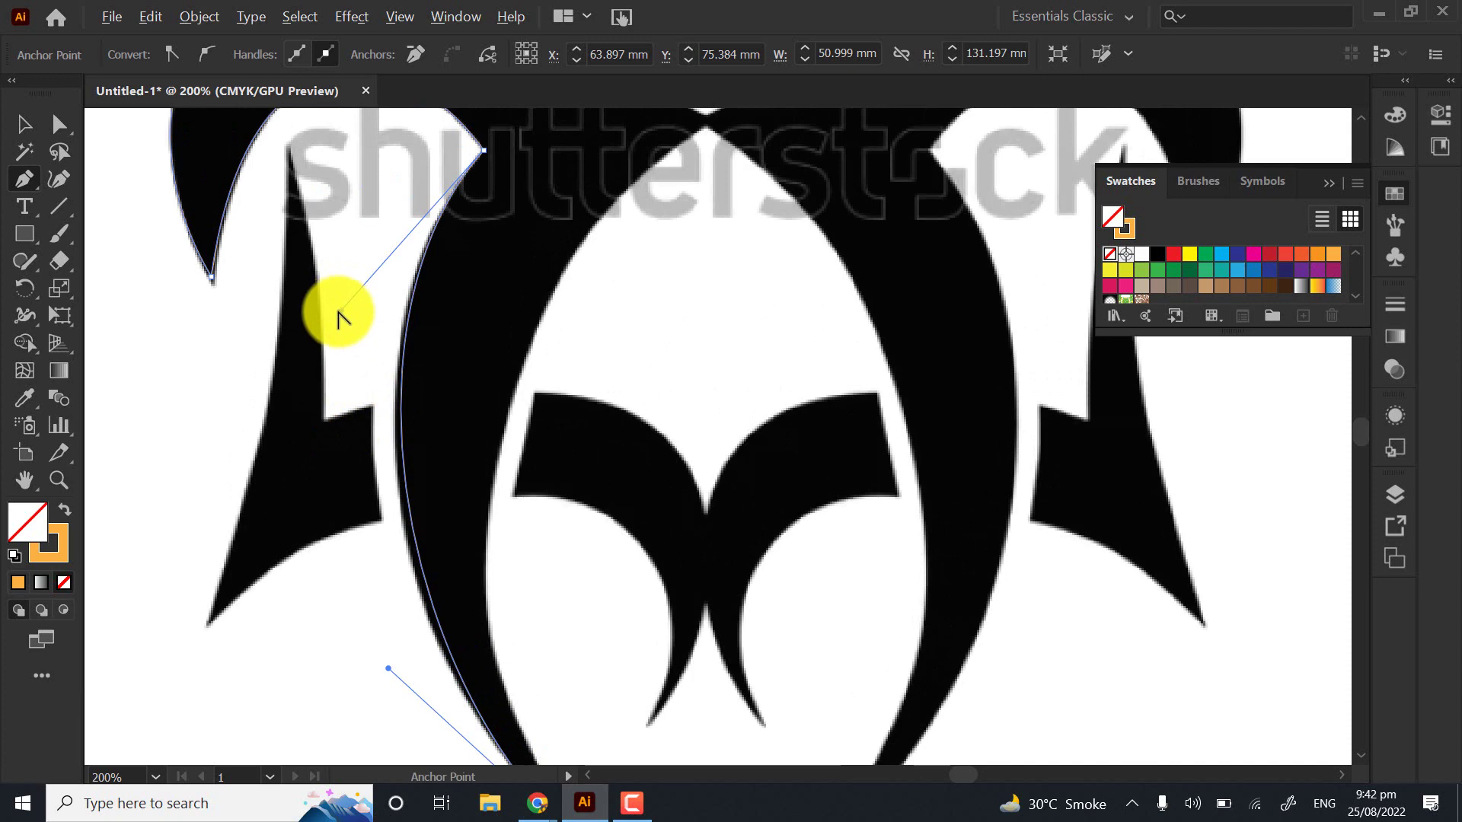
left_click_drag(341, 313, 333, 329)
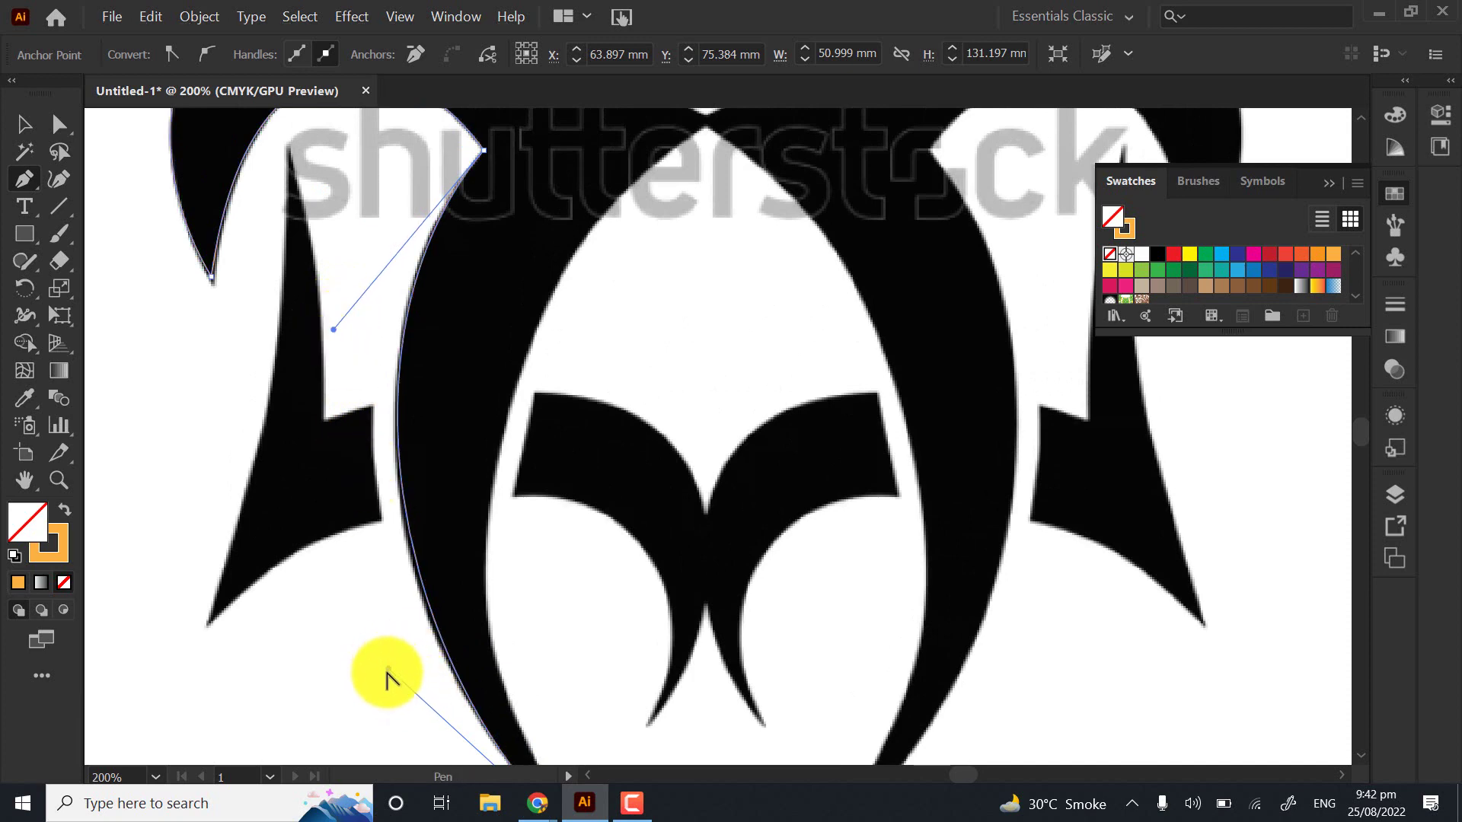
left_click_drag(387, 674, 388, 692)
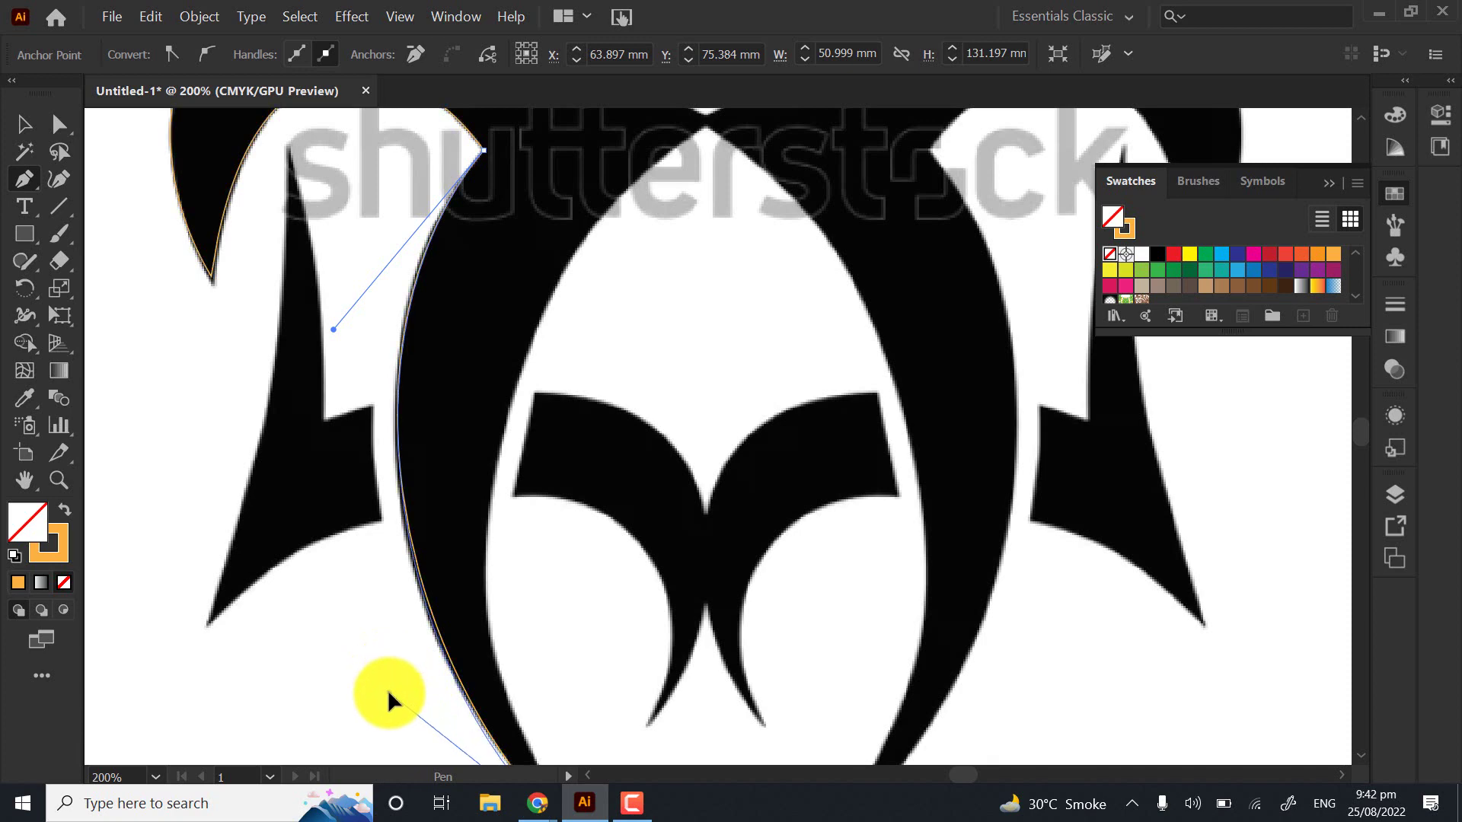
Examine how closely the path follows the long left blade's outer edge down to its tip
left_click_drag(604, 610, 506, 489)
scroll(454, 659, "up", 2)
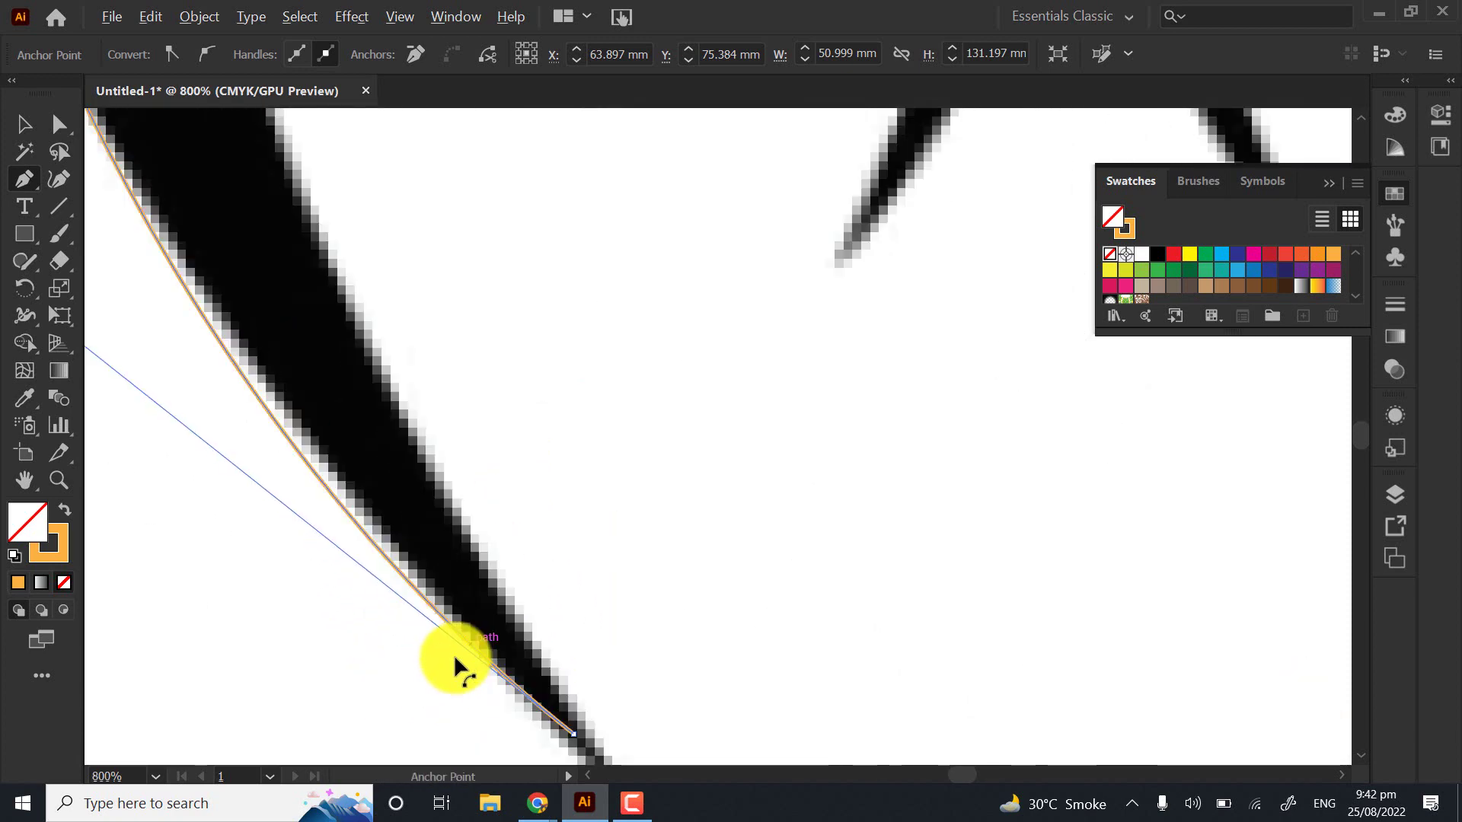
scroll(235, 268, "up", 2)
left_click_drag(235, 268, 391, 550)
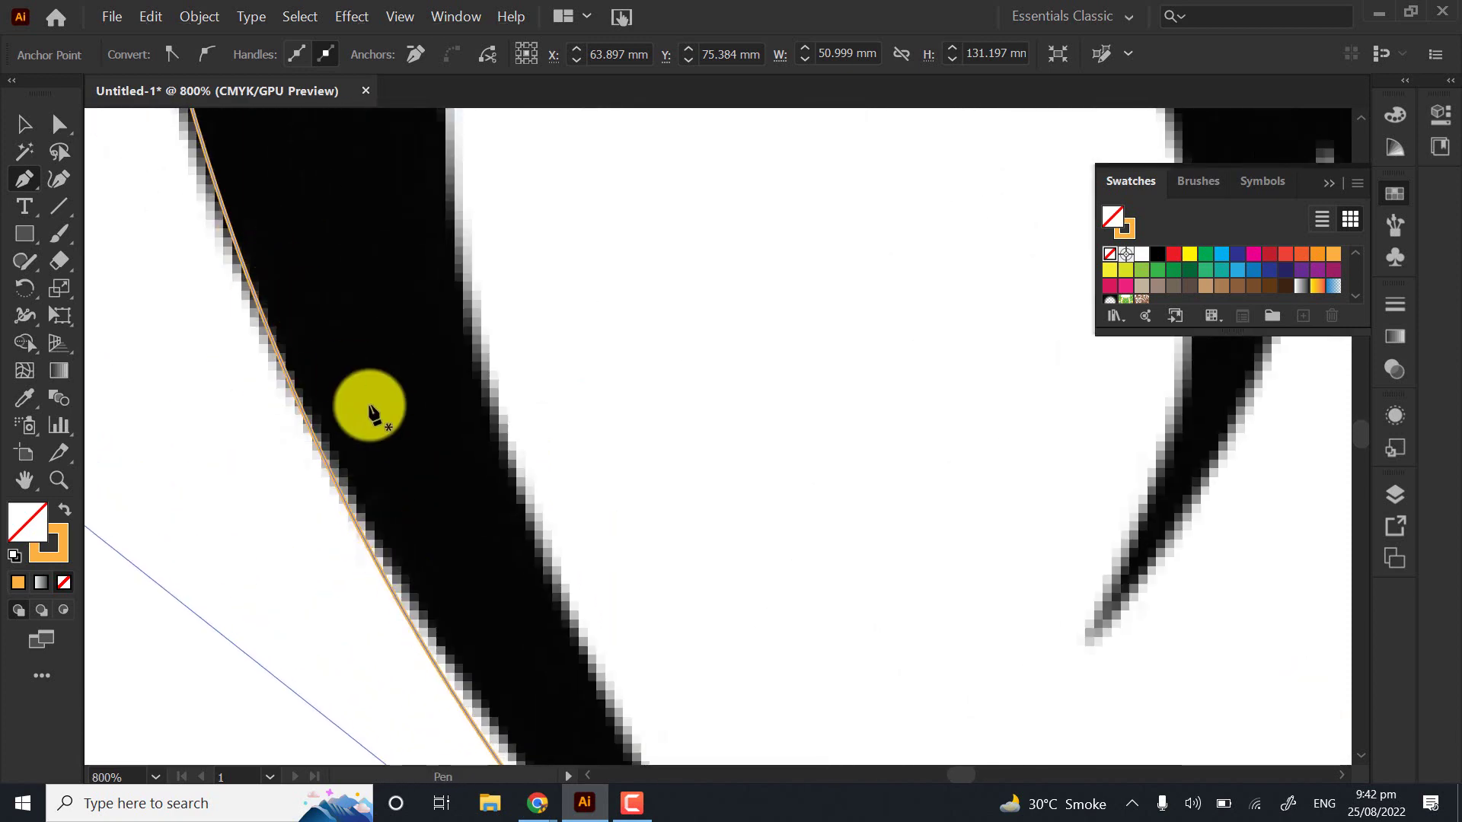
scroll(385, 555, "down", 3)
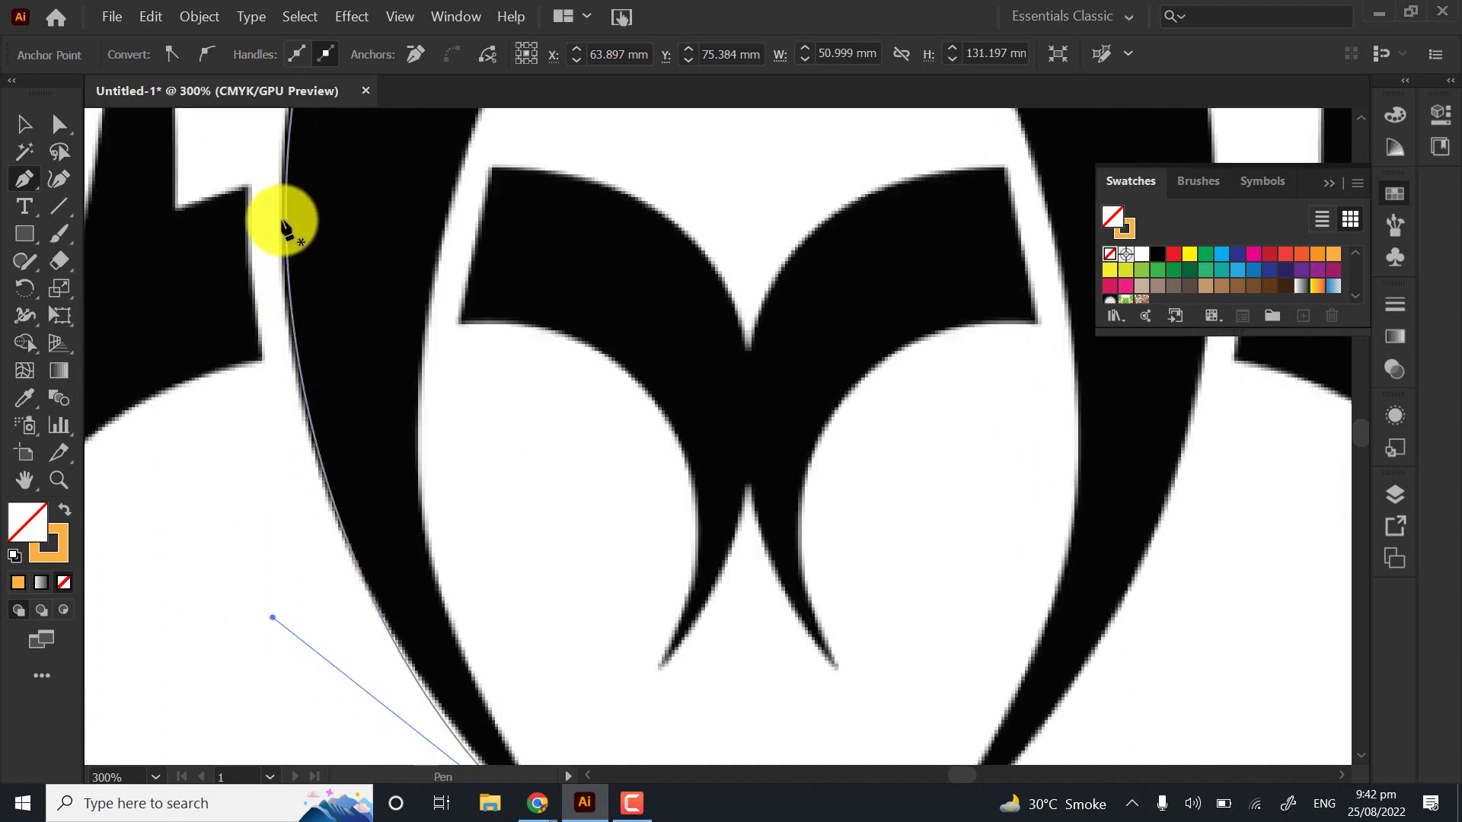
left_click_drag(450, 653, 397, 581)
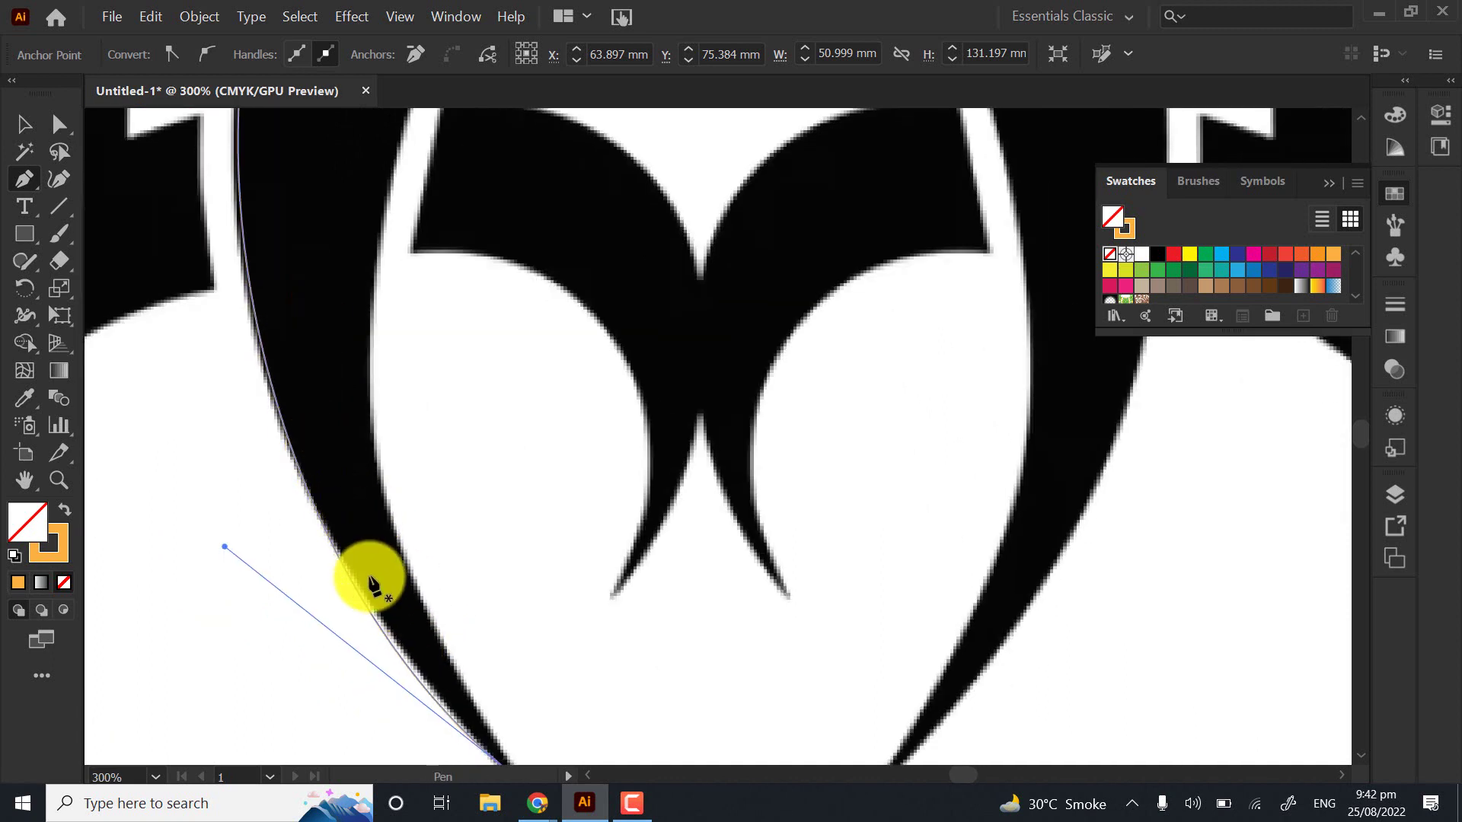
Continue the path from the long left blade's tip with a straight segment up to the central white opening's peak
left_click_drag(488, 583, 435, 485)
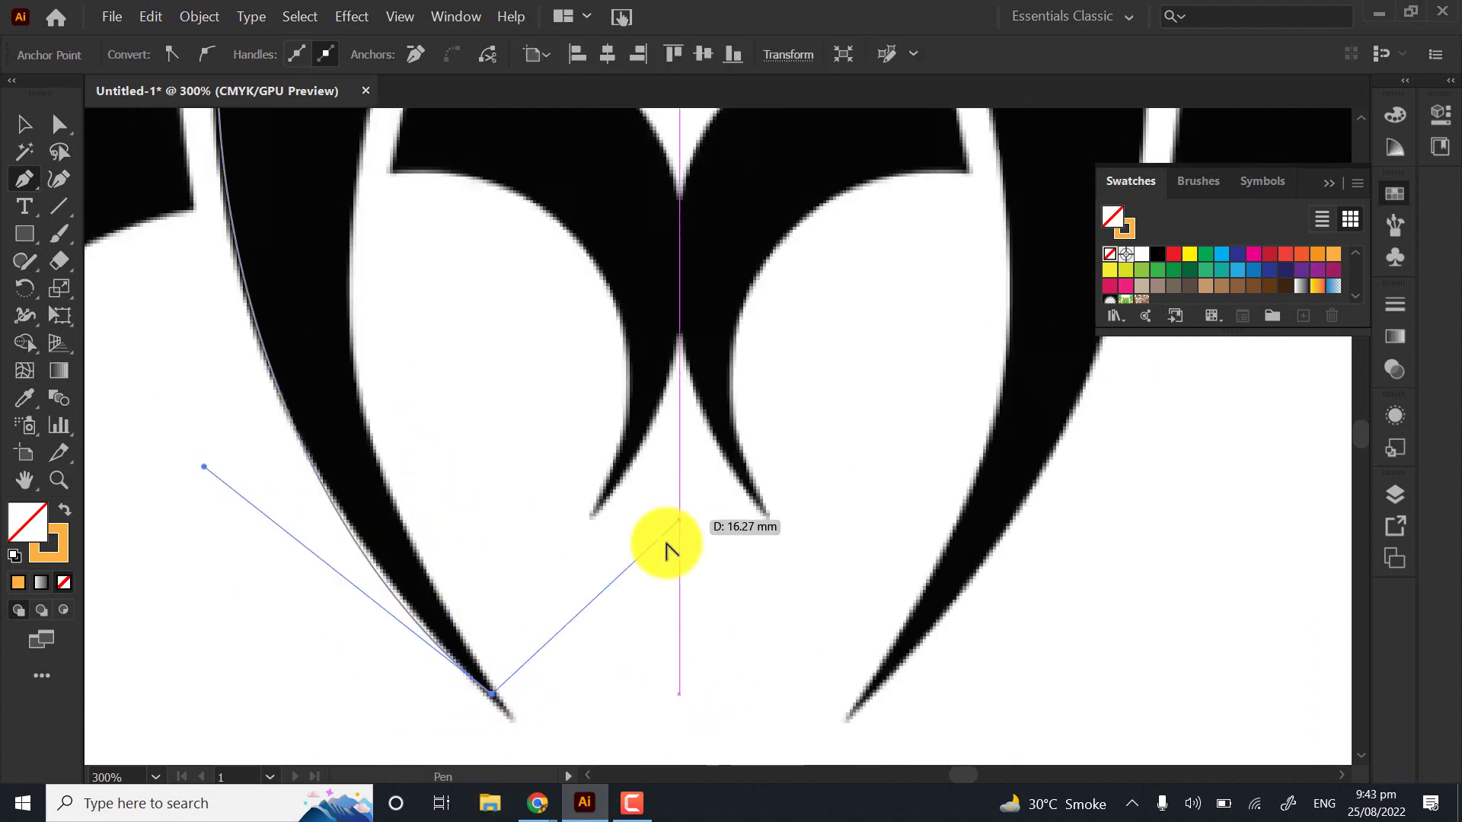
scroll(663, 548, "down", 5)
scroll(651, 399, "up", 2)
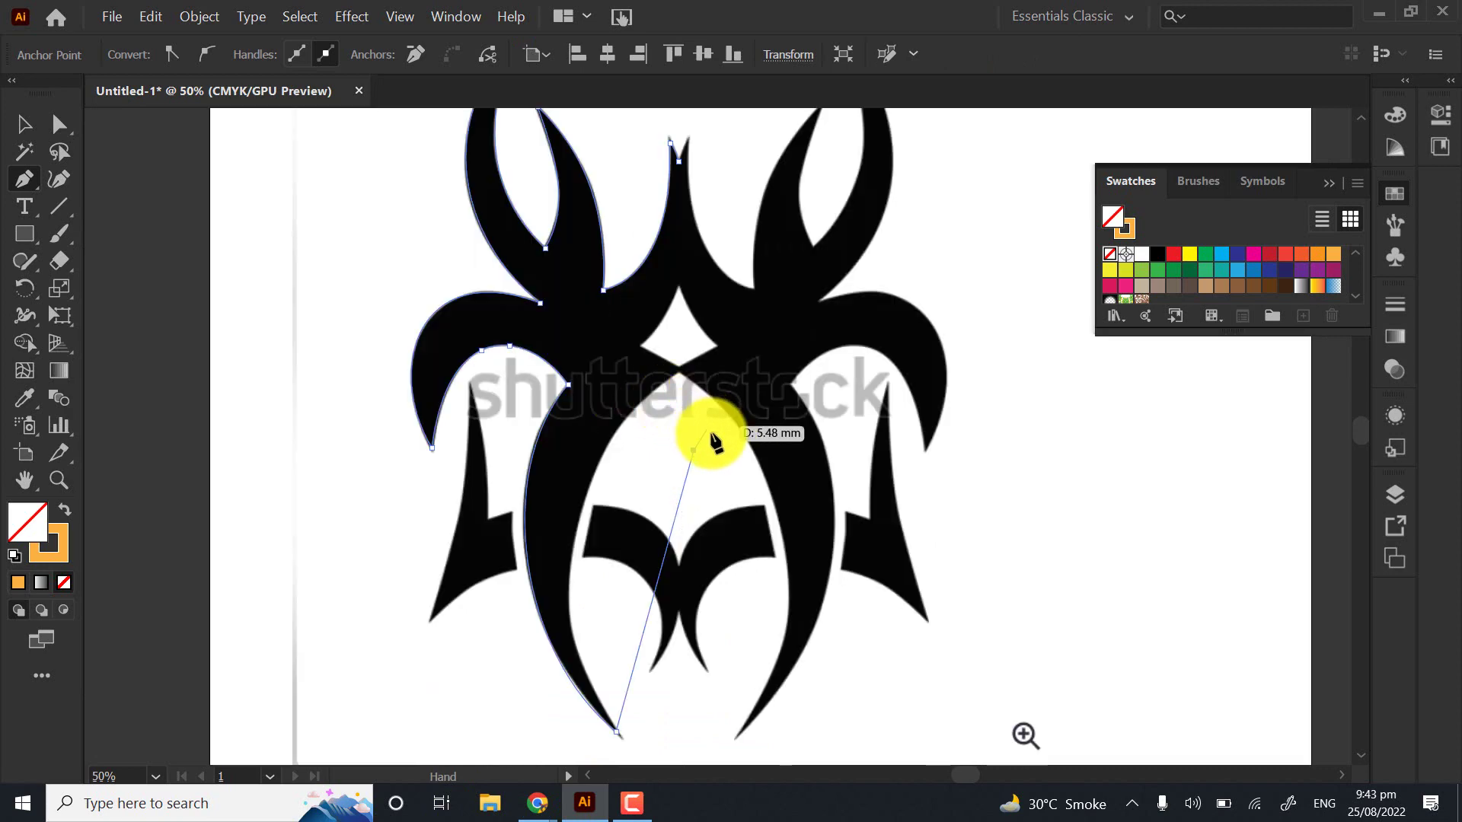
scroll(683, 393, "up", 3)
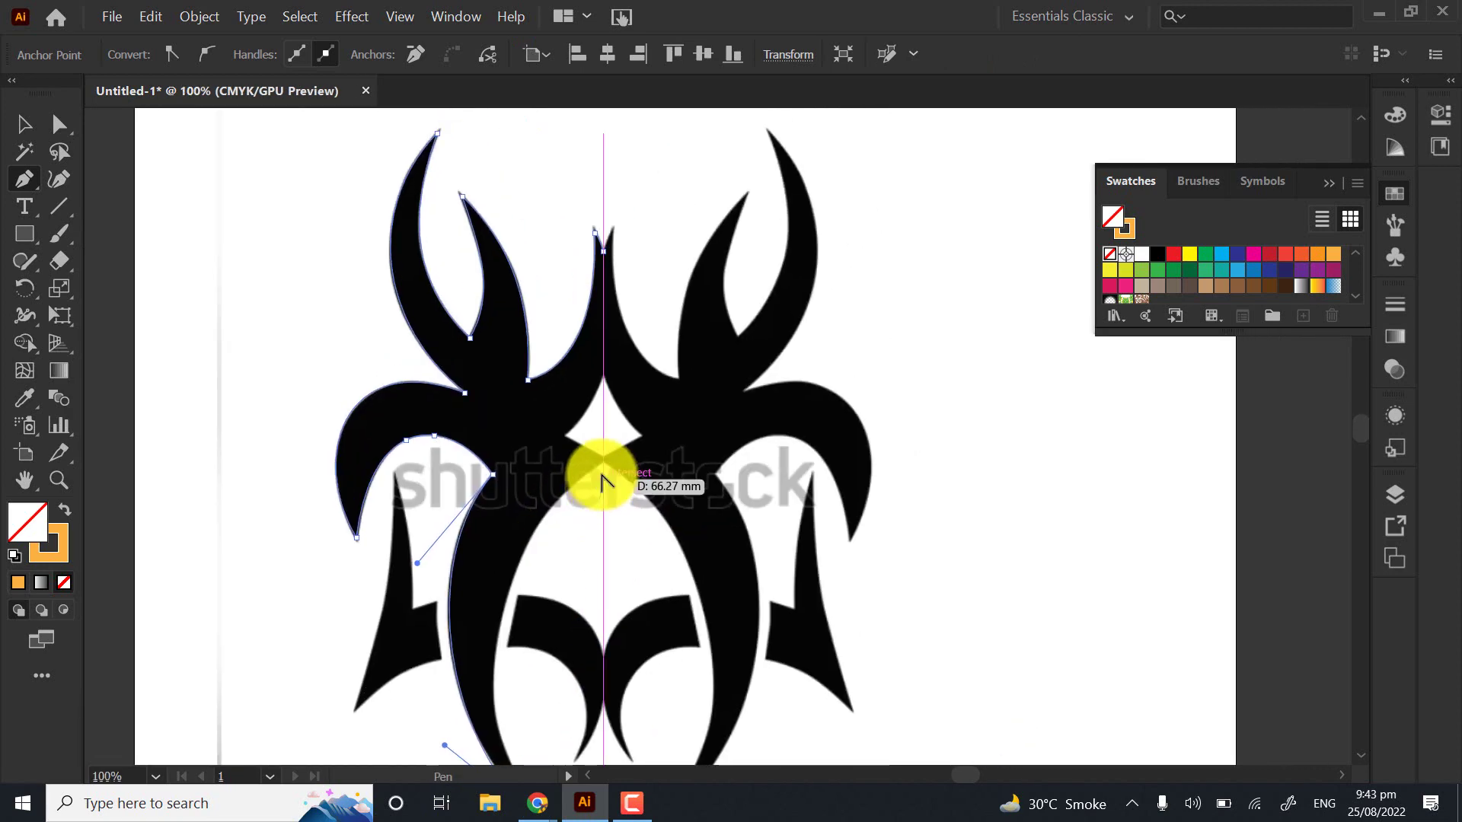
scroll(590, 554, "up", 3)
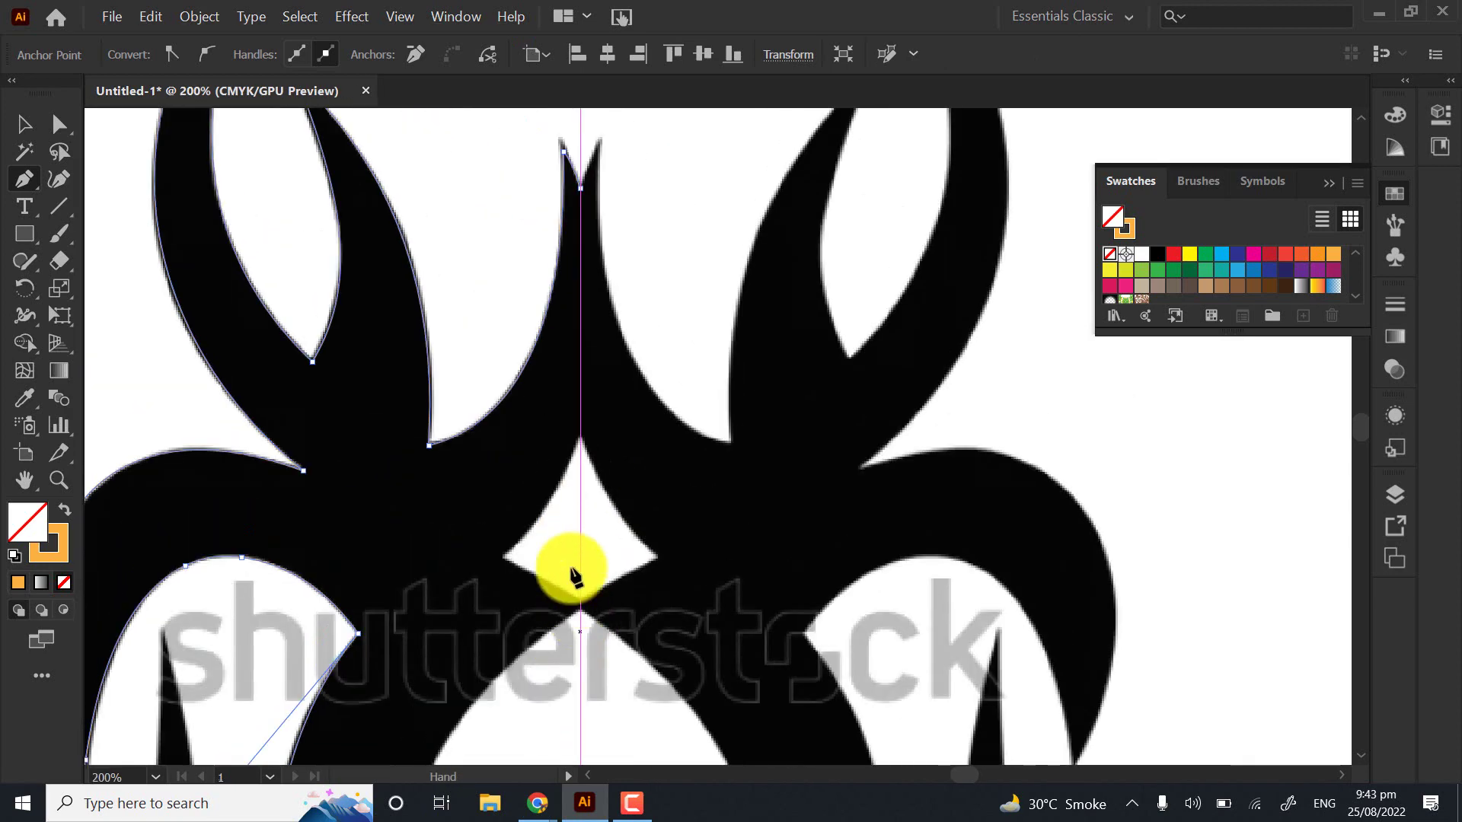
left_click(580, 188)
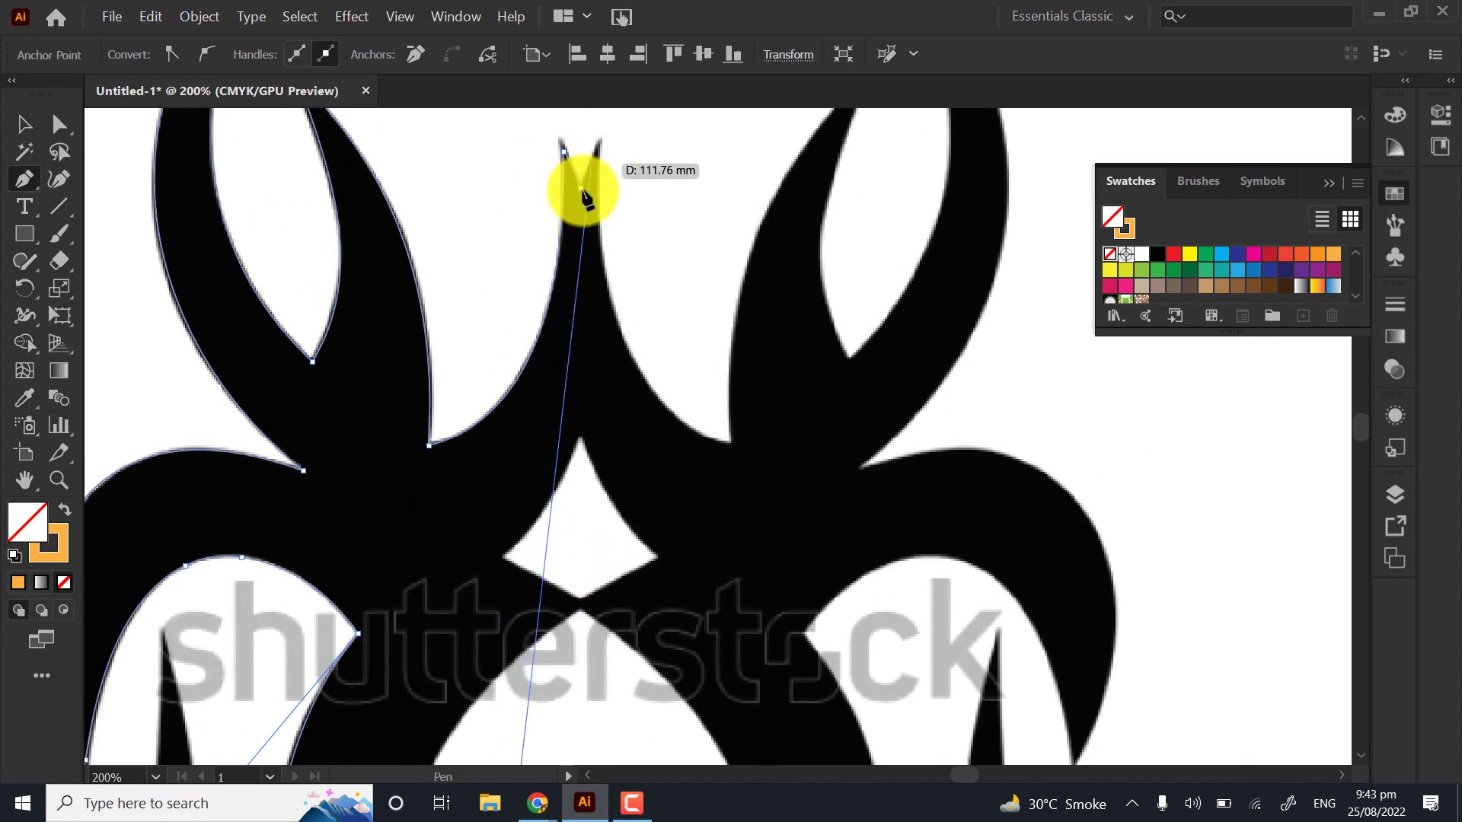
left_click(580, 611)
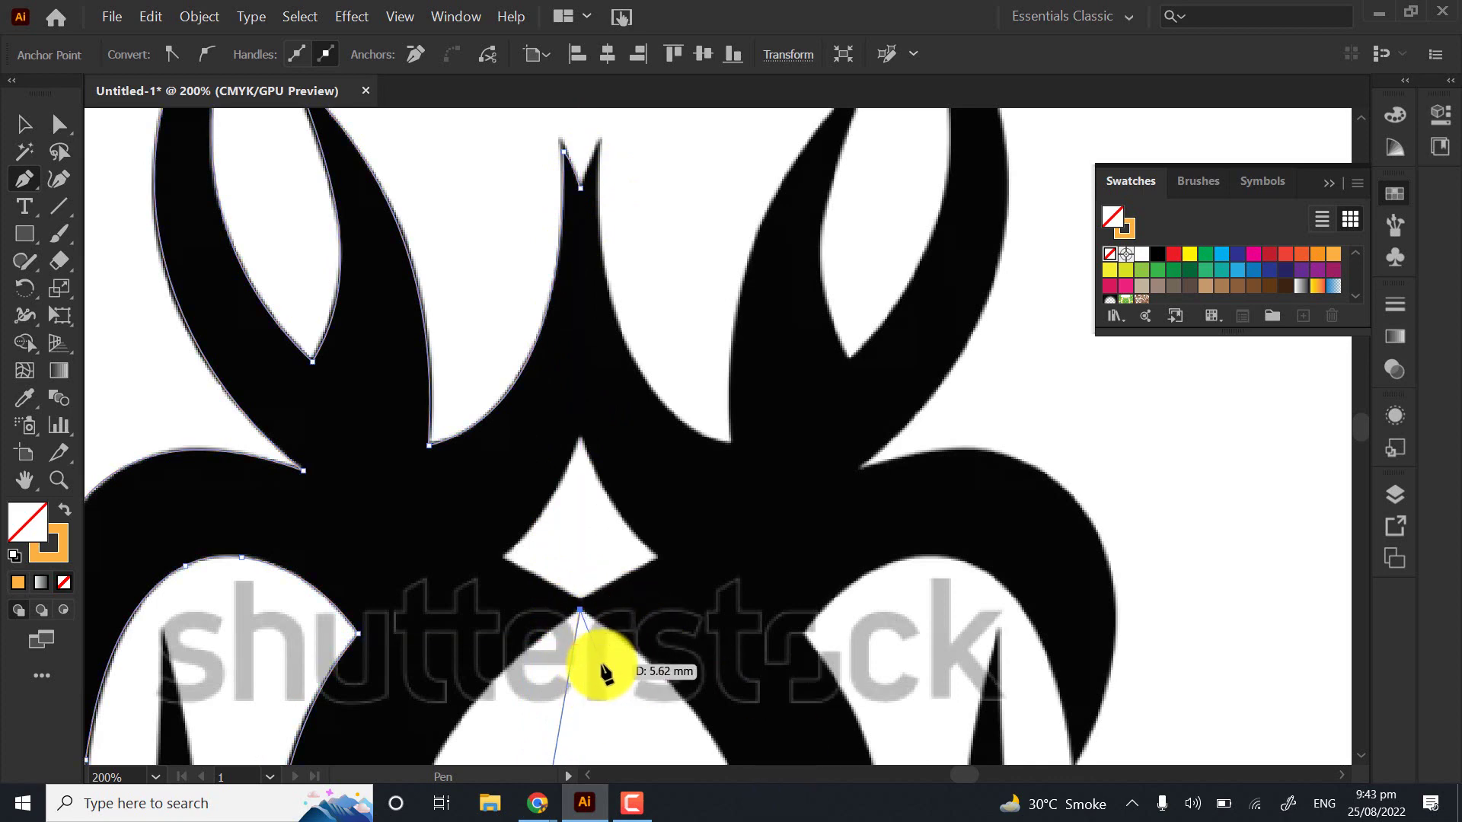
Bend the segment between the blade's tip and the central peak toward the long left blade's inner edge
left_click_drag(552, 664, 522, 325)
left_click_drag(489, 555, 499, 523)
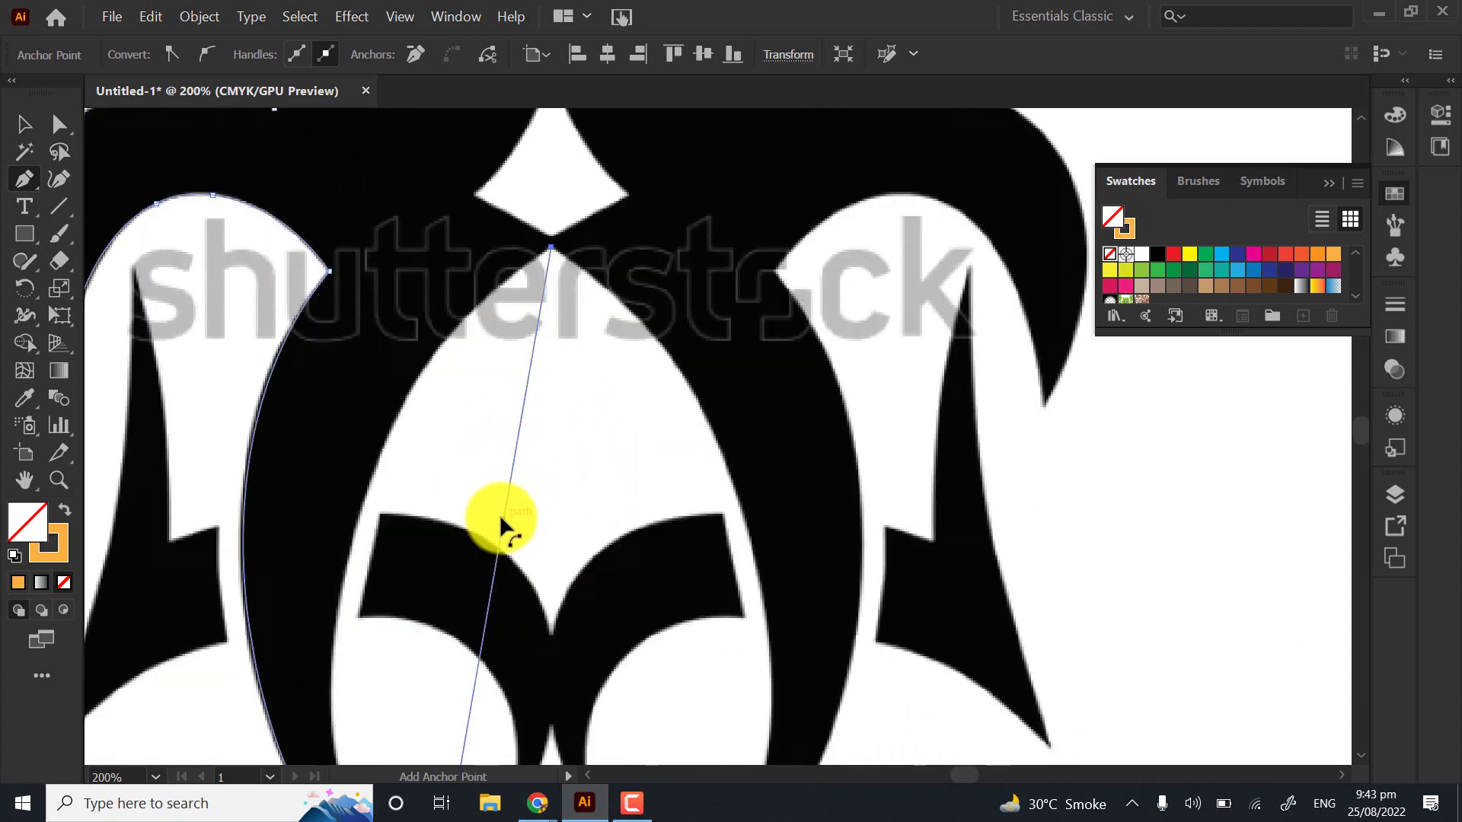
scroll(499, 523, "down", 1)
left_click(493, 576)
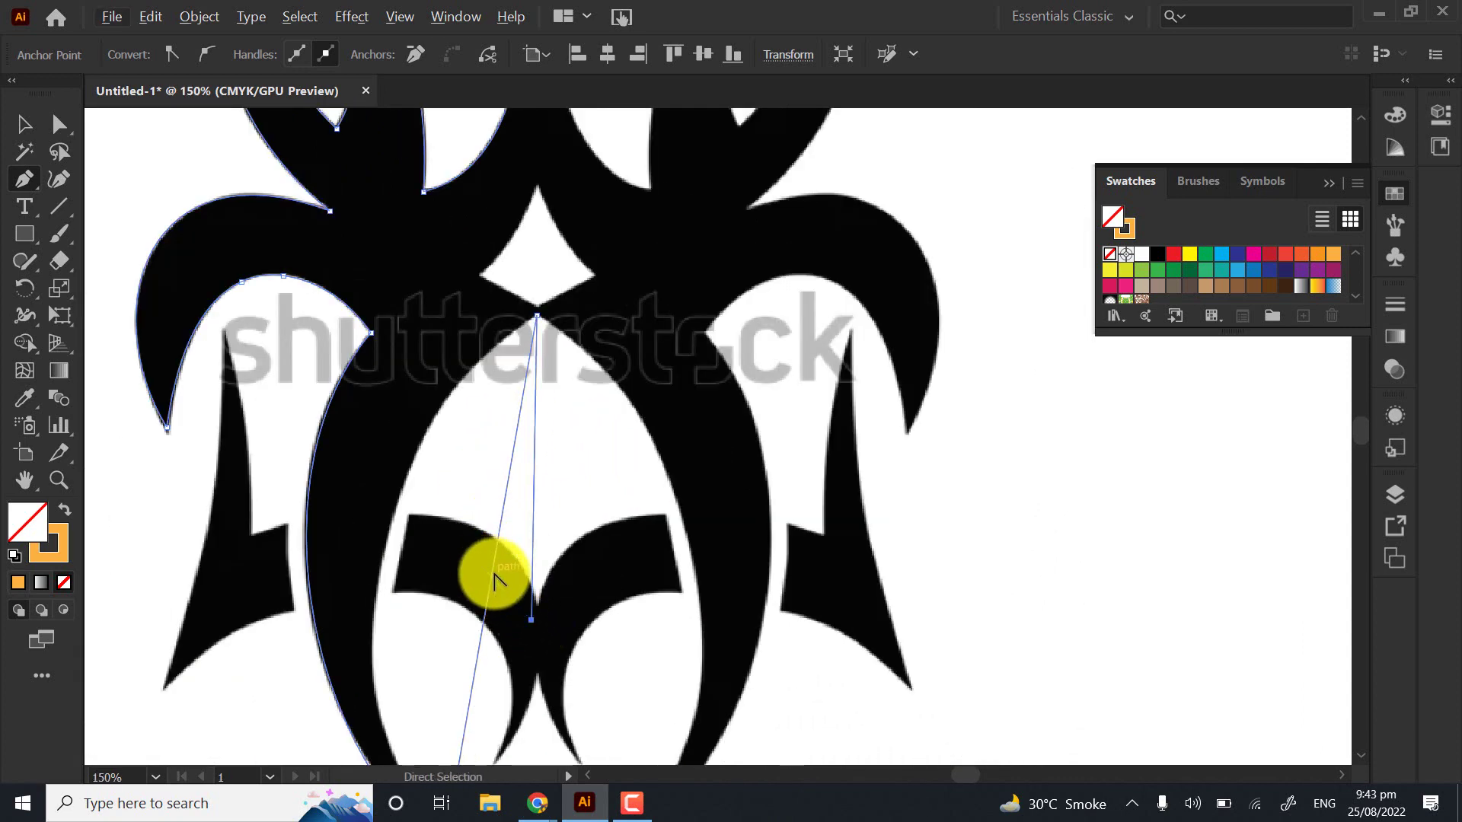
left_click_drag(482, 571, 399, 550)
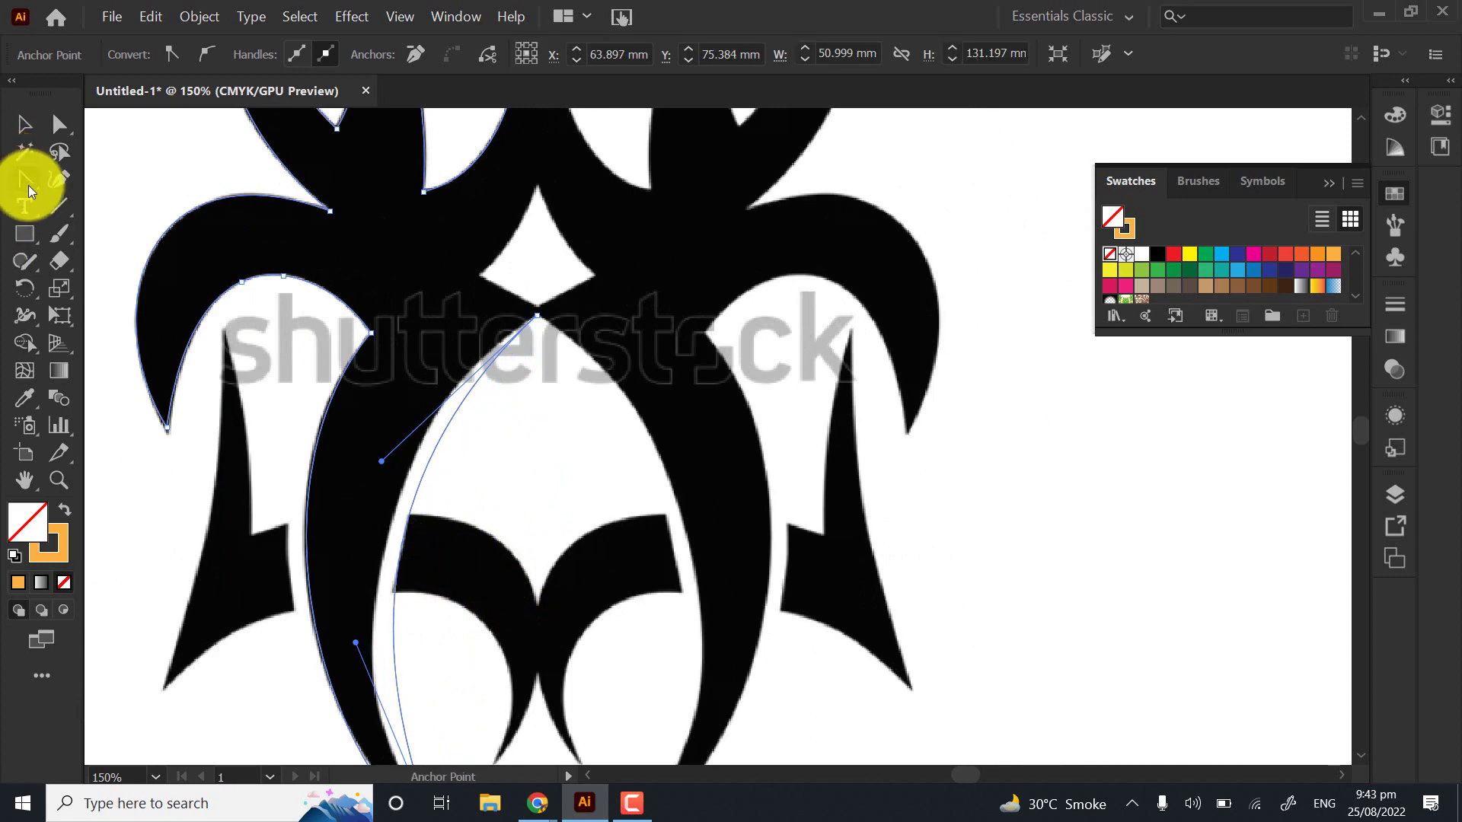
Adjust the direction handles at the tip and central peak so the segment follows the long left blade's inner edge
left_click_drag(29, 185, 131, 262)
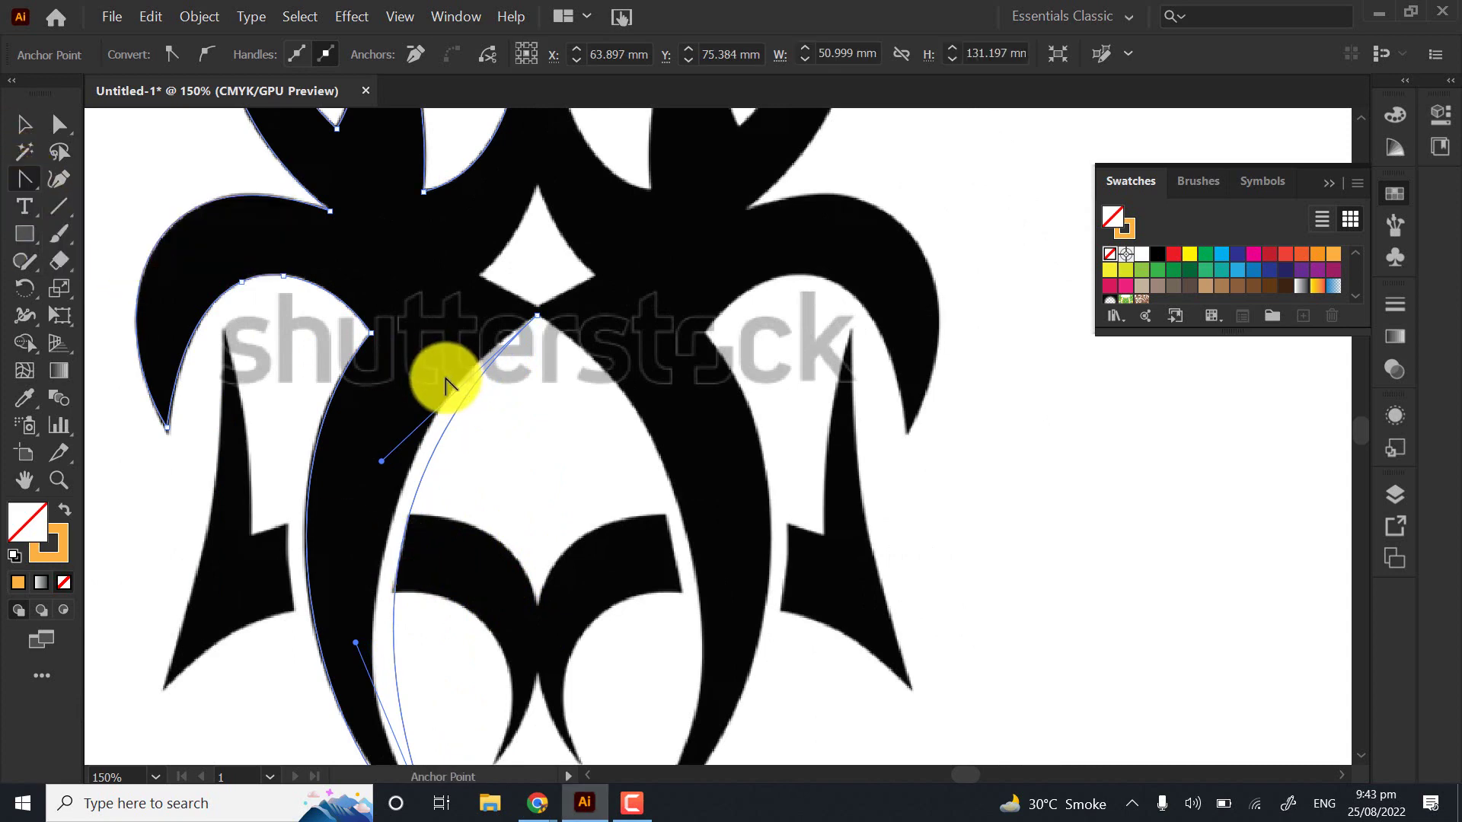
scroll(457, 424, "down", 3)
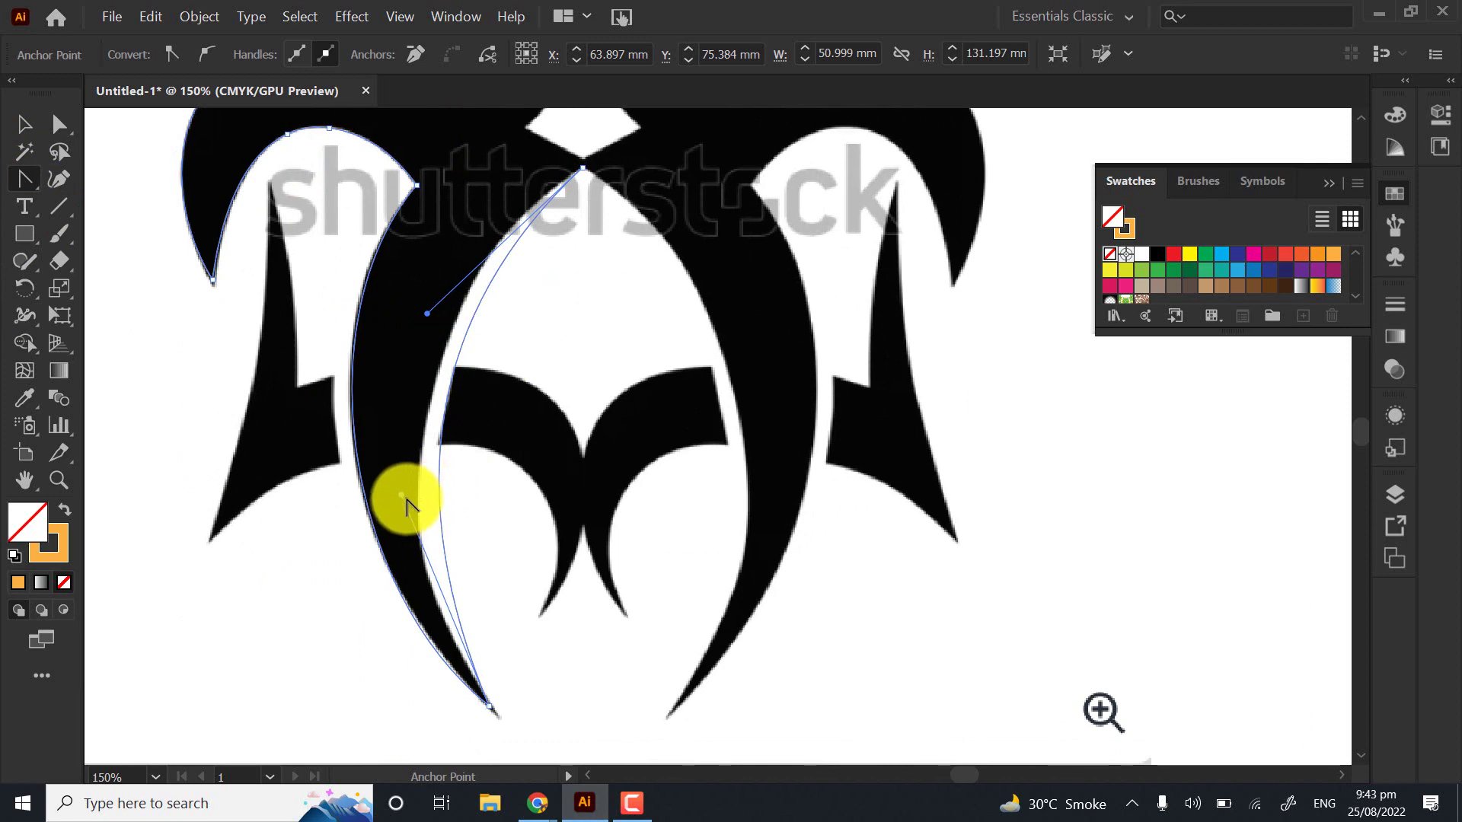
left_click_drag(403, 503, 382, 555)
scroll(447, 528, "up", 3)
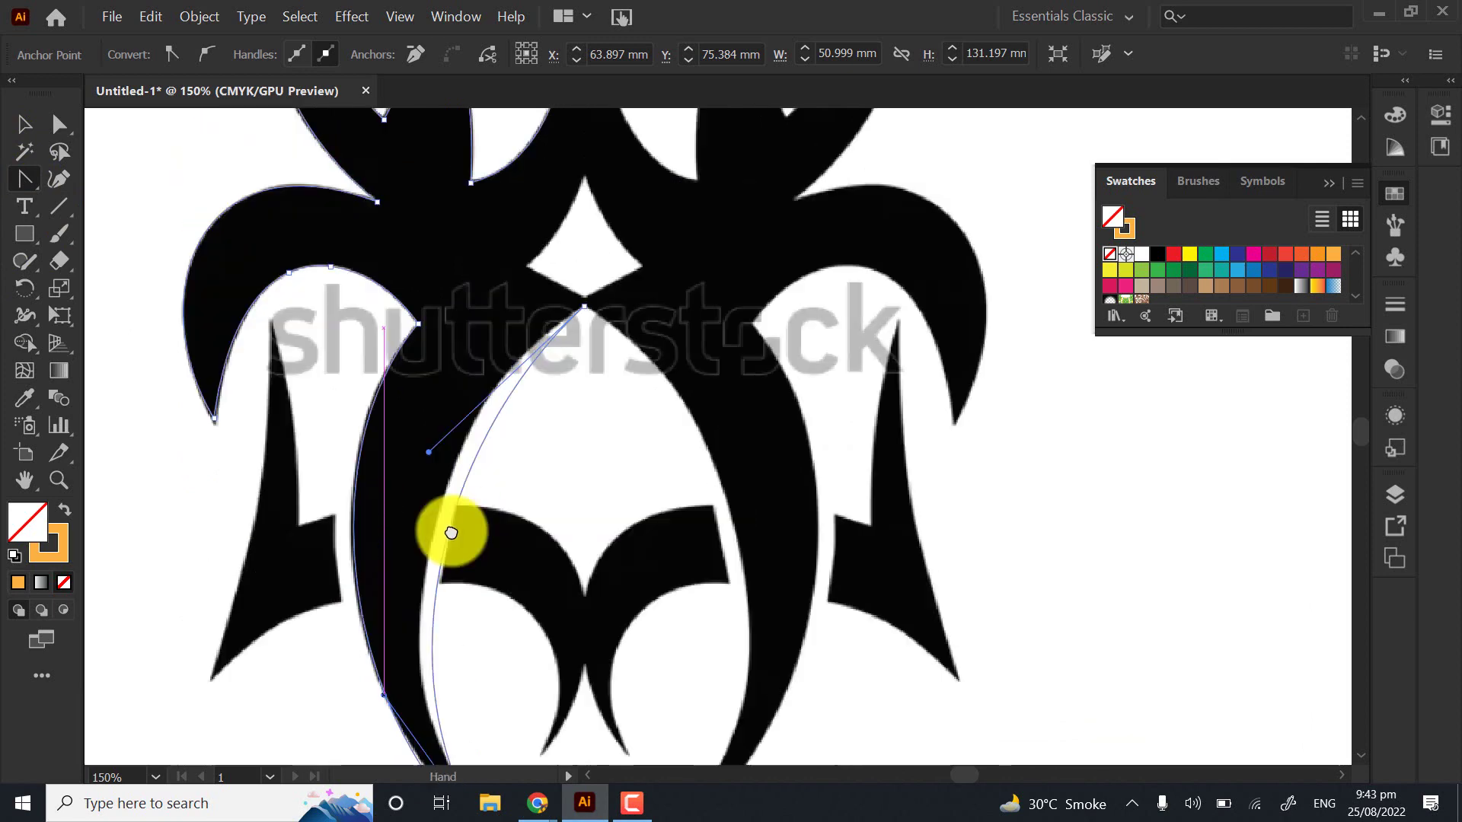
left_click_drag(426, 451, 402, 422)
scroll(522, 523, "down", 3)
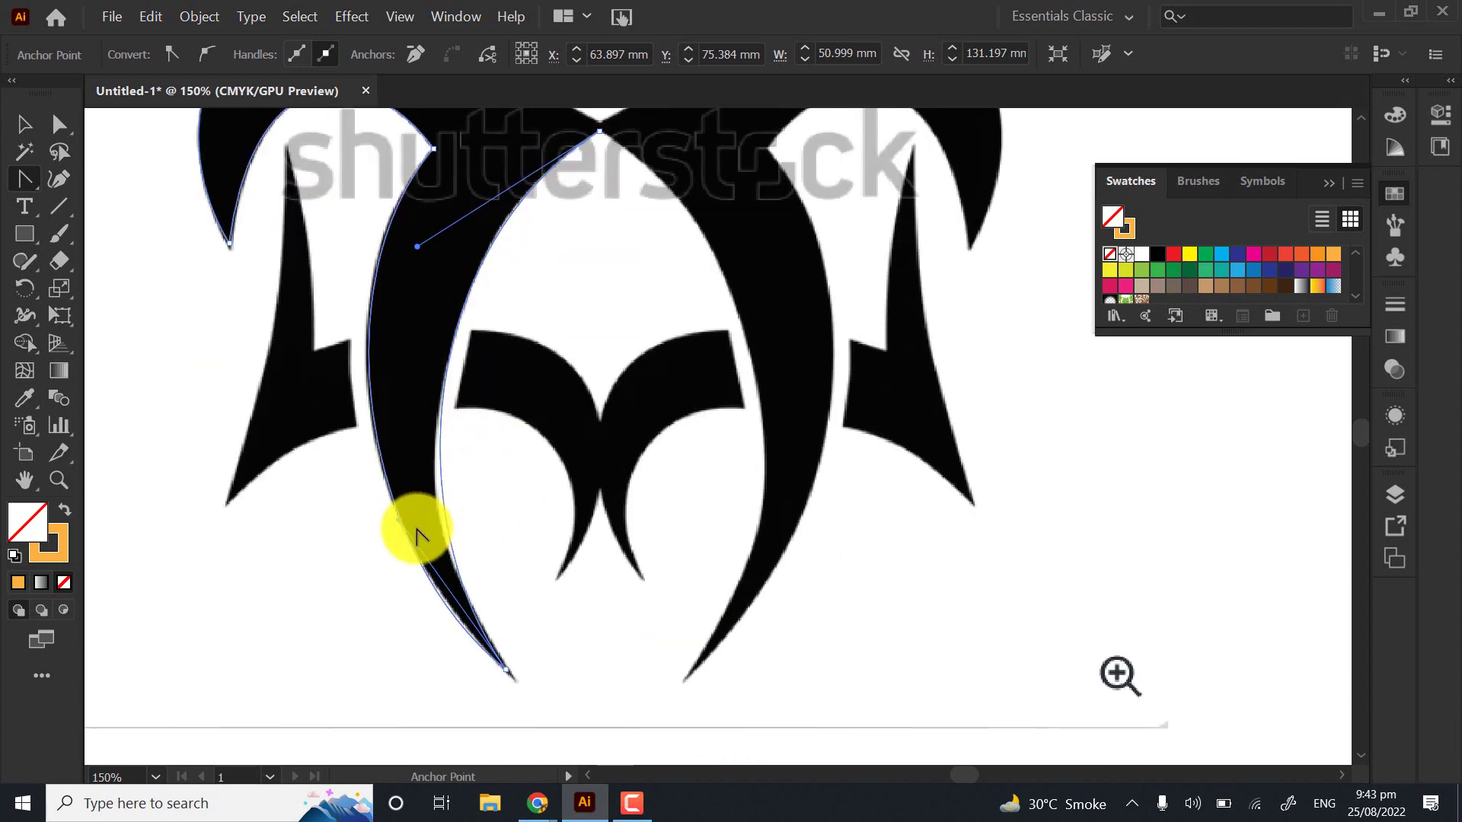
left_click_drag(395, 520, 538, 395)
Reflect a copy of the left-half path across the vertical axis and move it over the design's right half
scroll(480, 467, "up", 1)
scroll(447, 609, "up", 2)
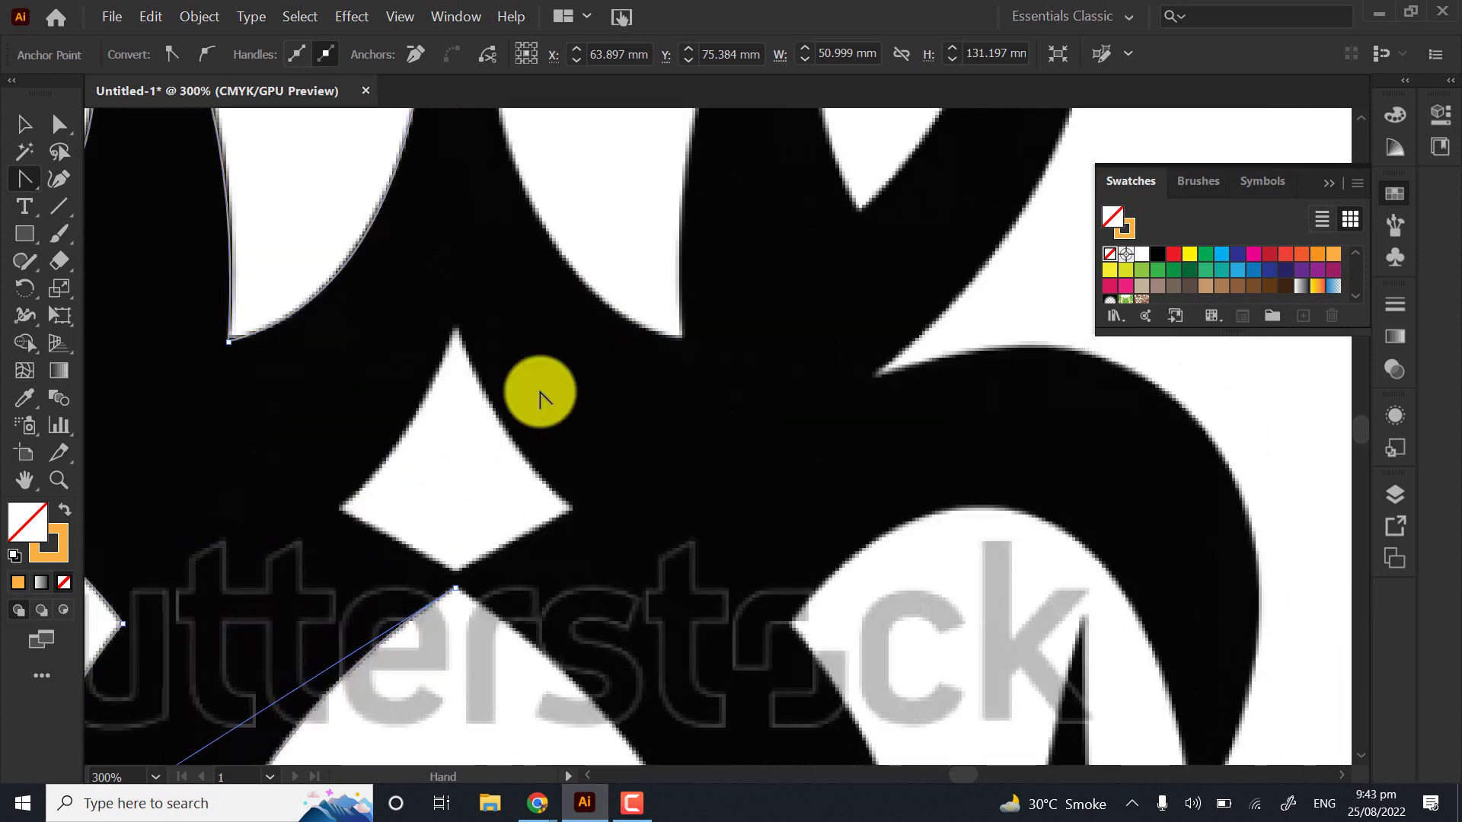
left_click(26, 122)
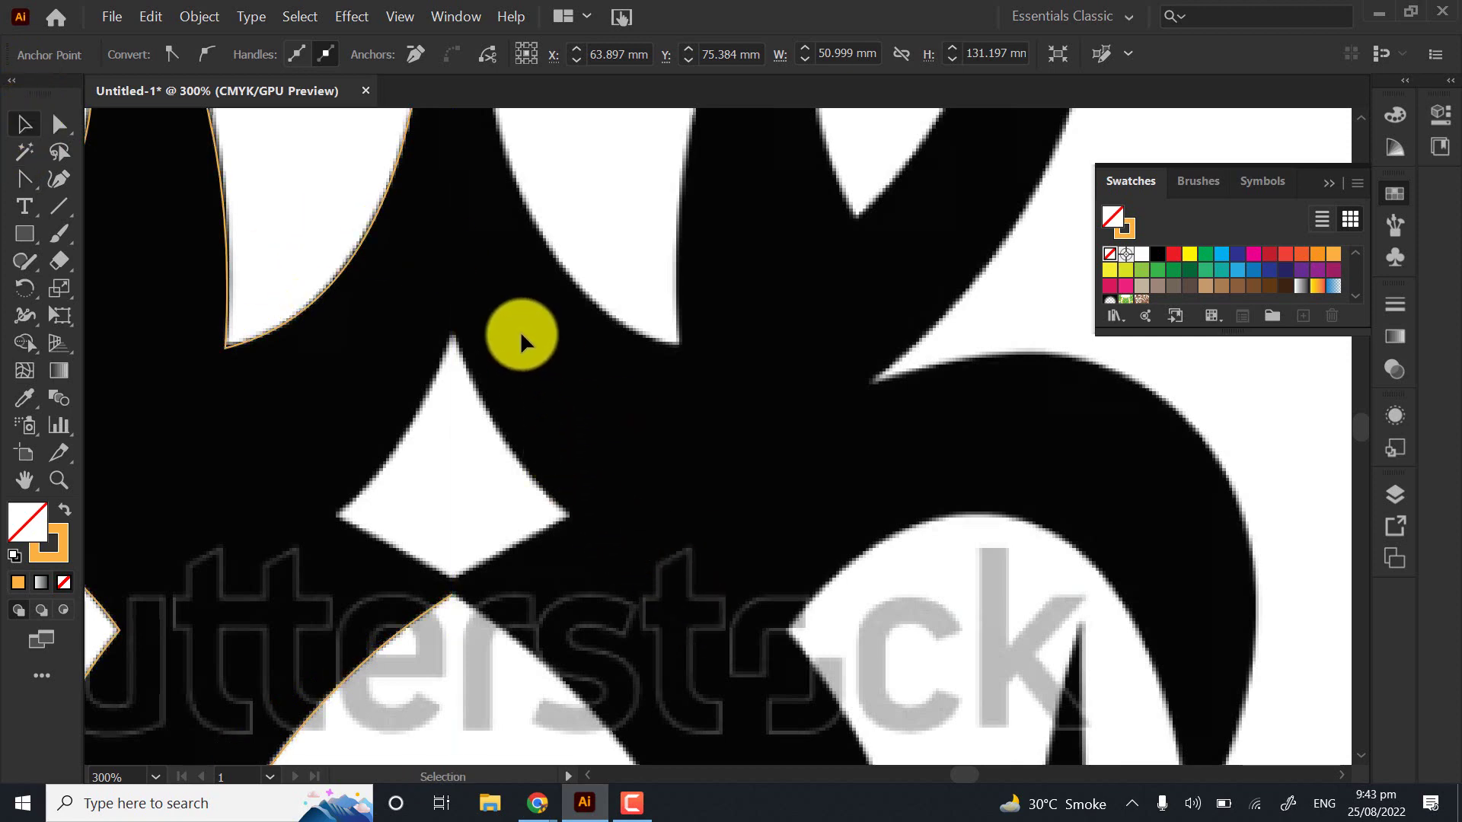
scroll(520, 545, "down", 2)
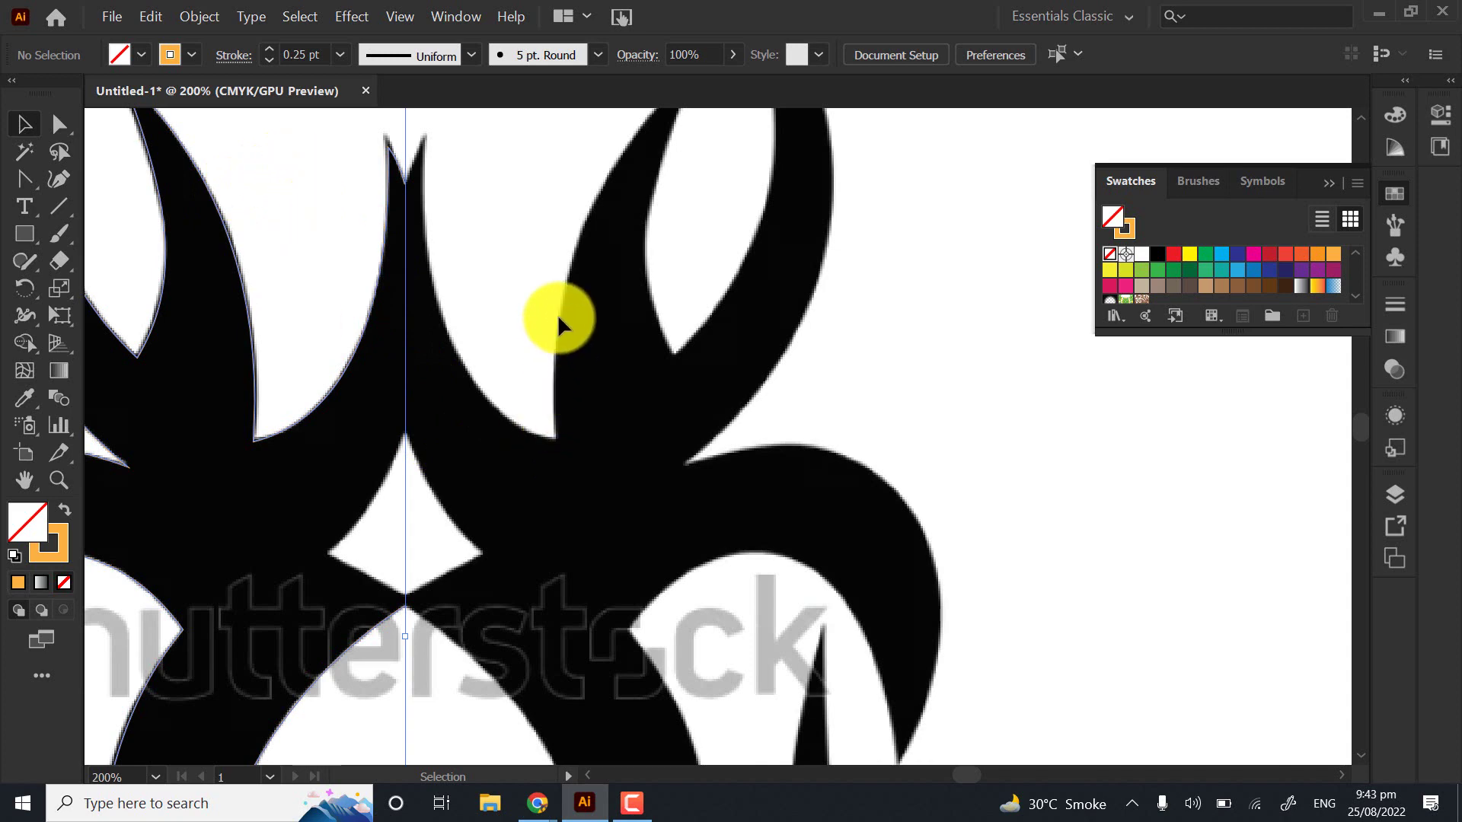
right_click(558, 372)
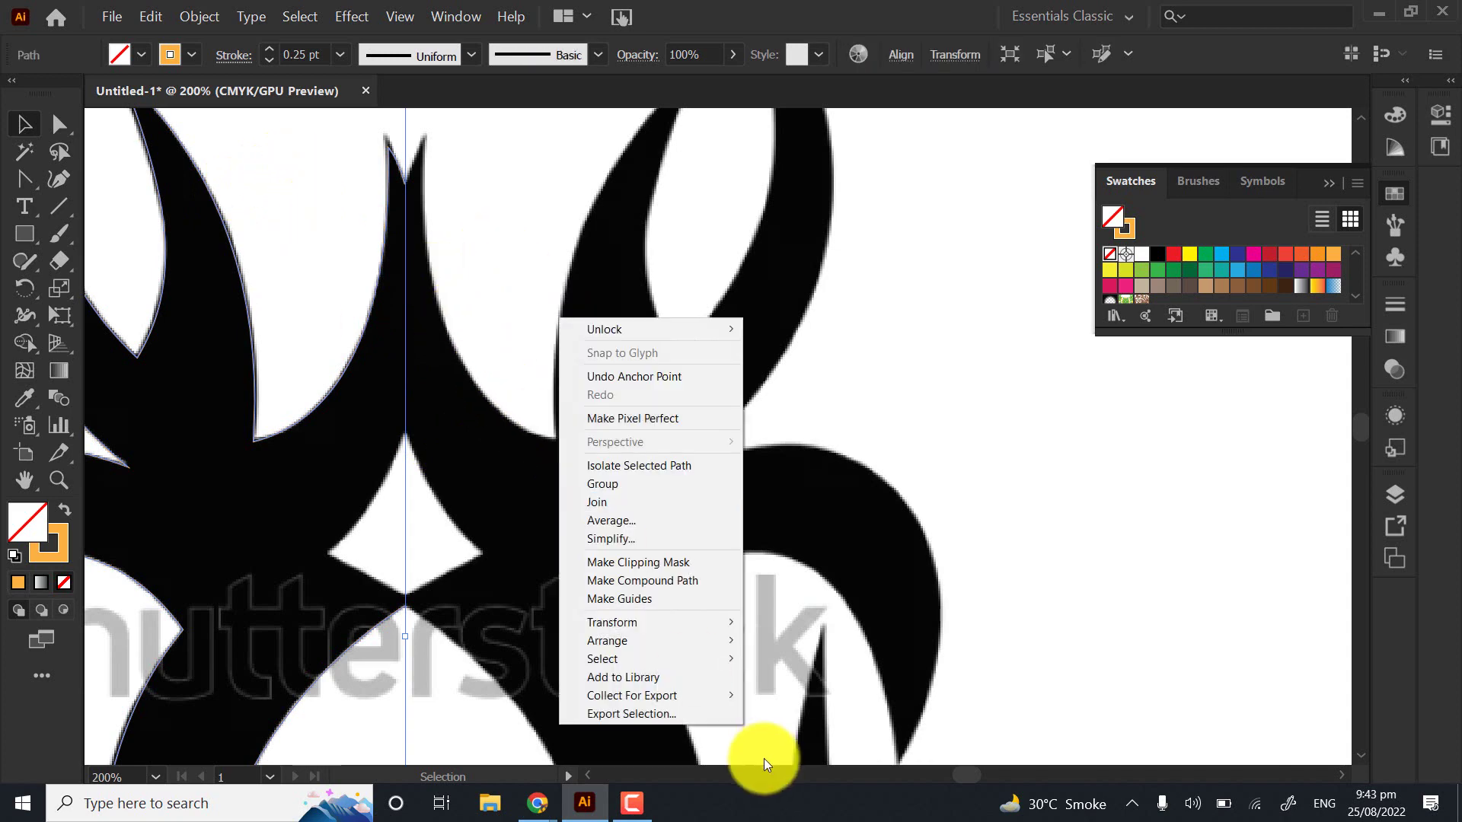
mouse_move(679, 628)
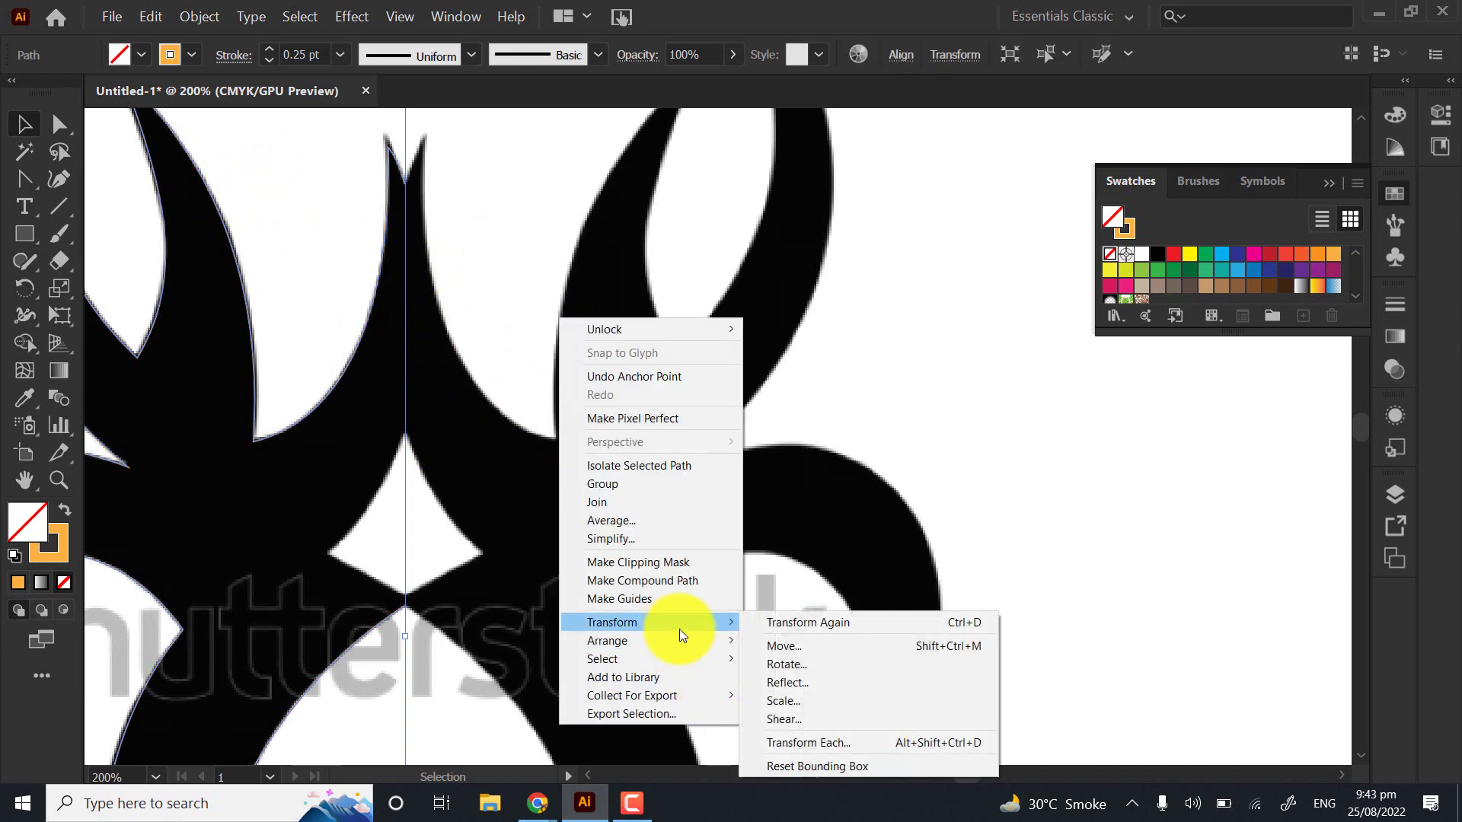
left_click(828, 678)
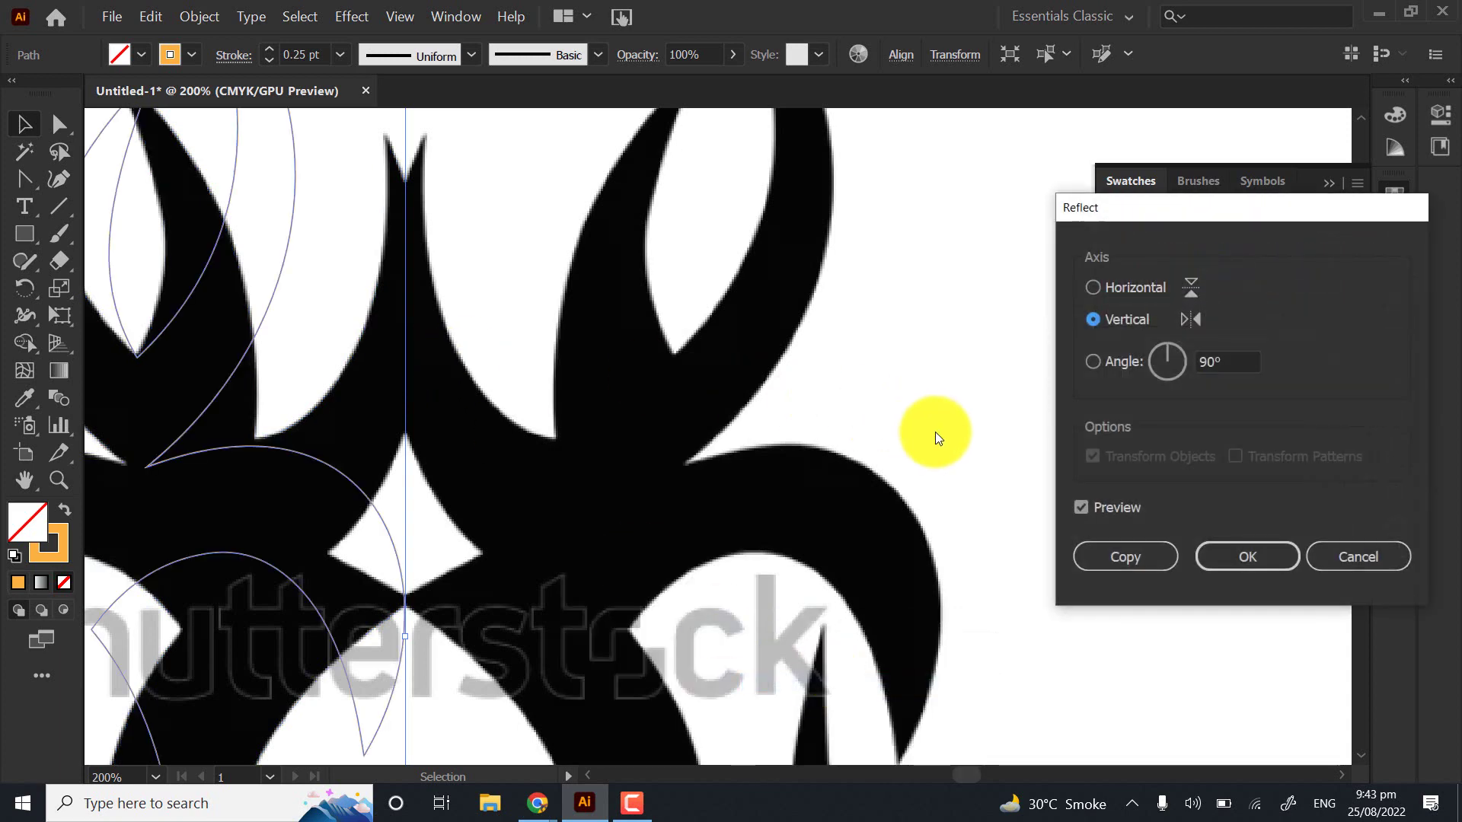
left_click(1136, 555)
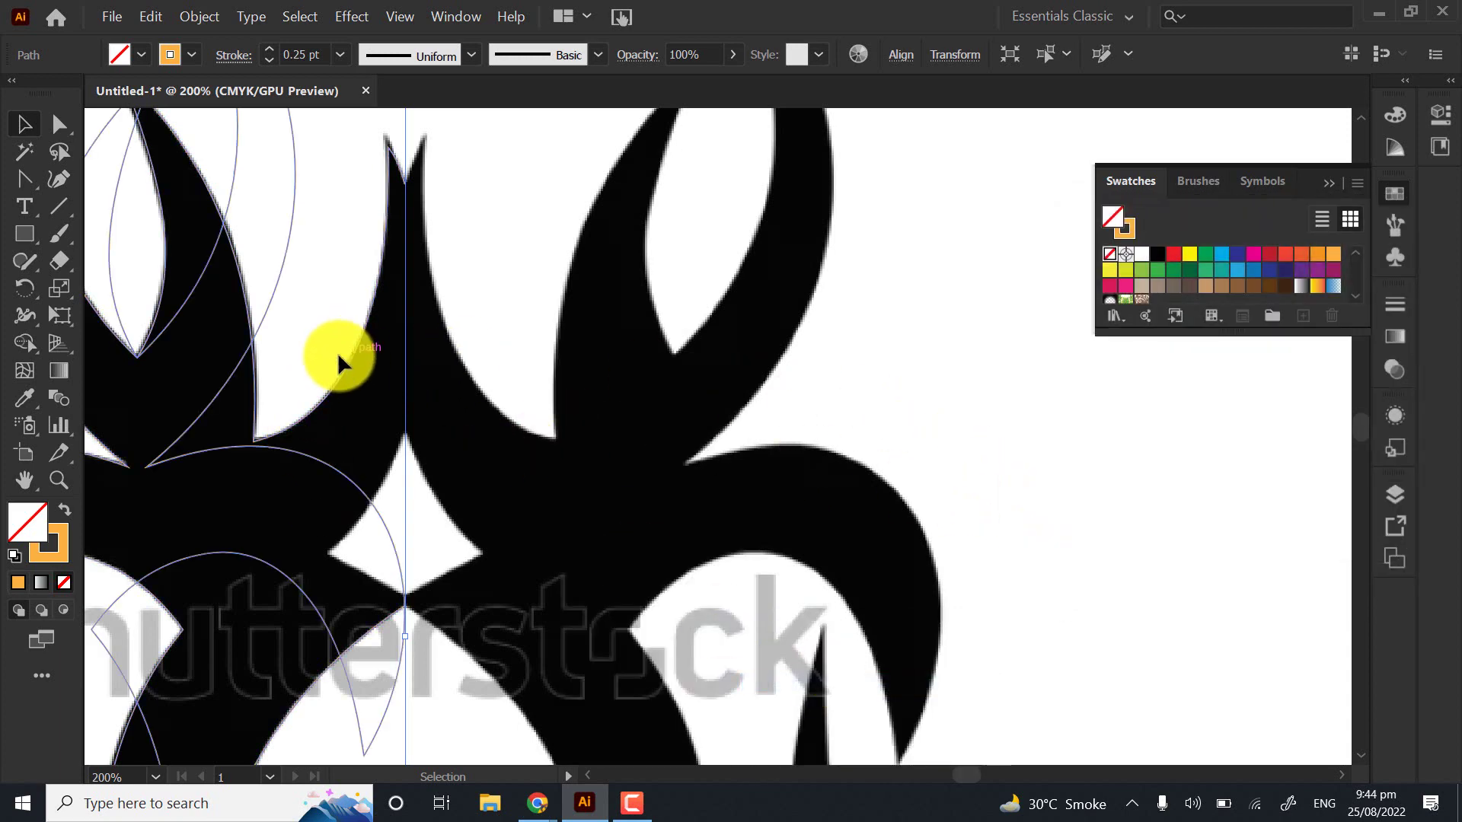
left_click_drag(259, 324, 793, 297)
Check how the mirrored copy meets the left half at the centre notch, and remove the copy
scroll(457, 457, "up", 3)
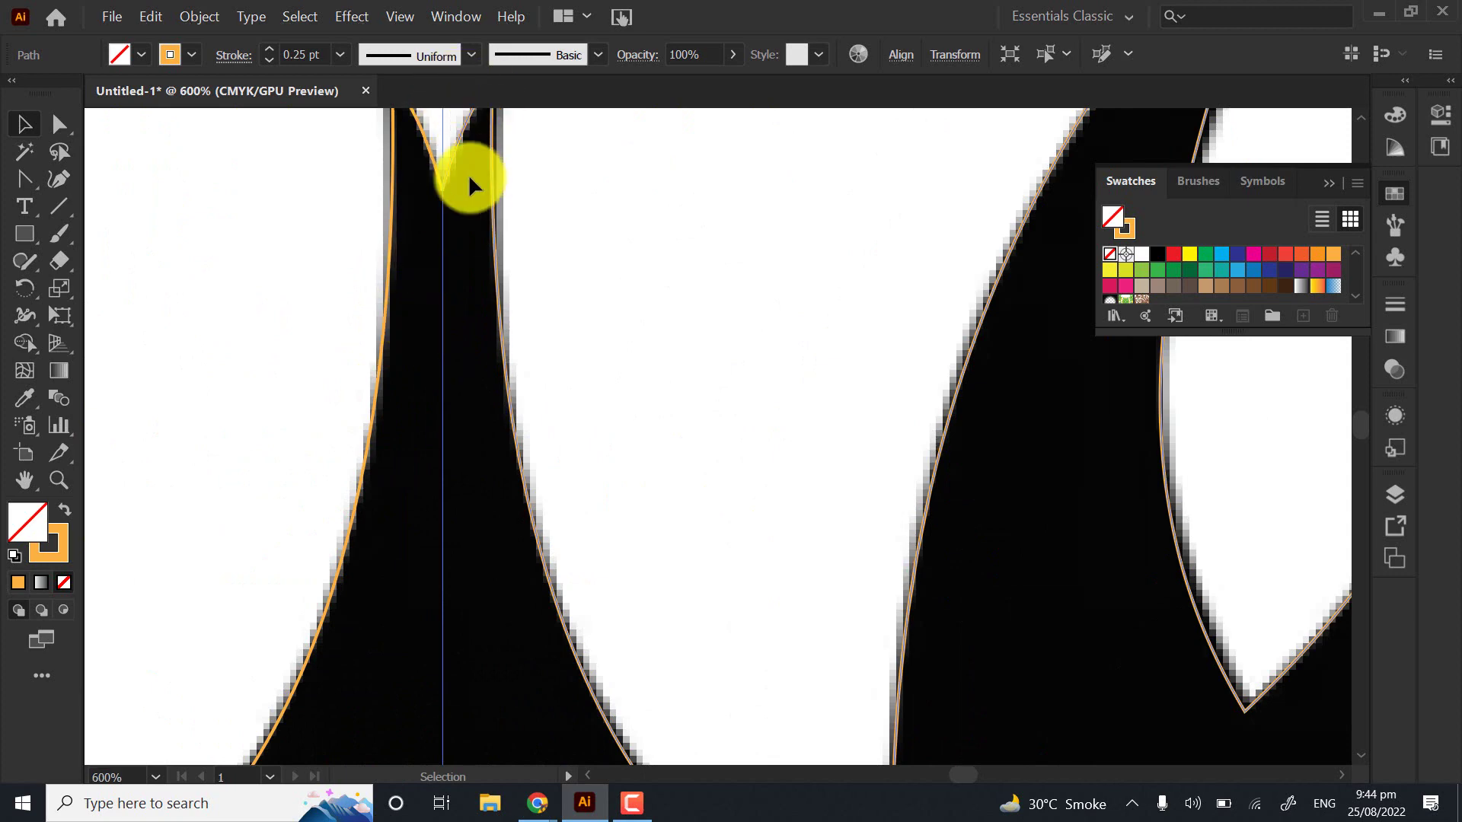
left_click(434, 190)
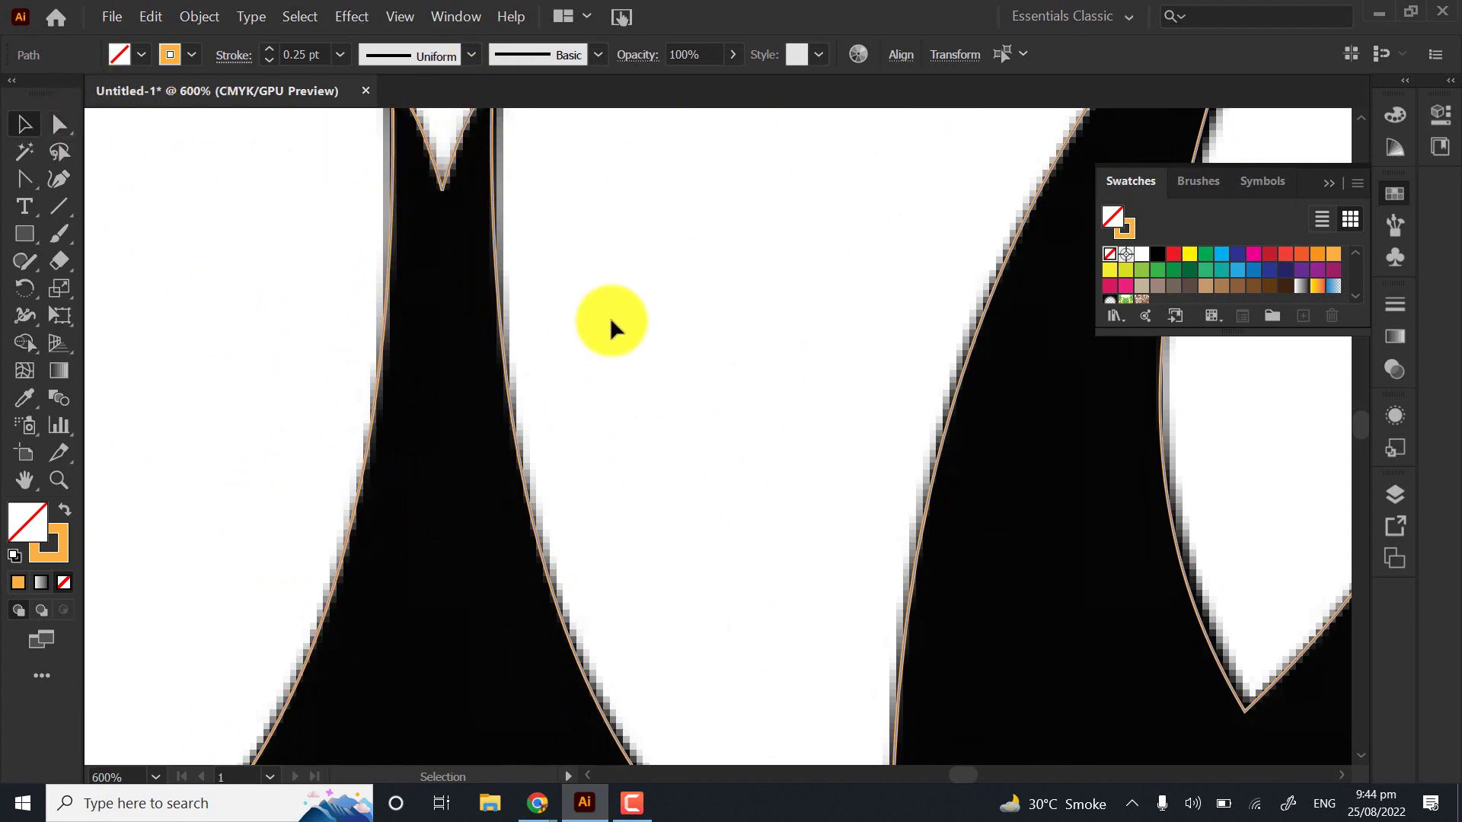
scroll(610, 310, "down", 4)
scroll(639, 351, "down", 2)
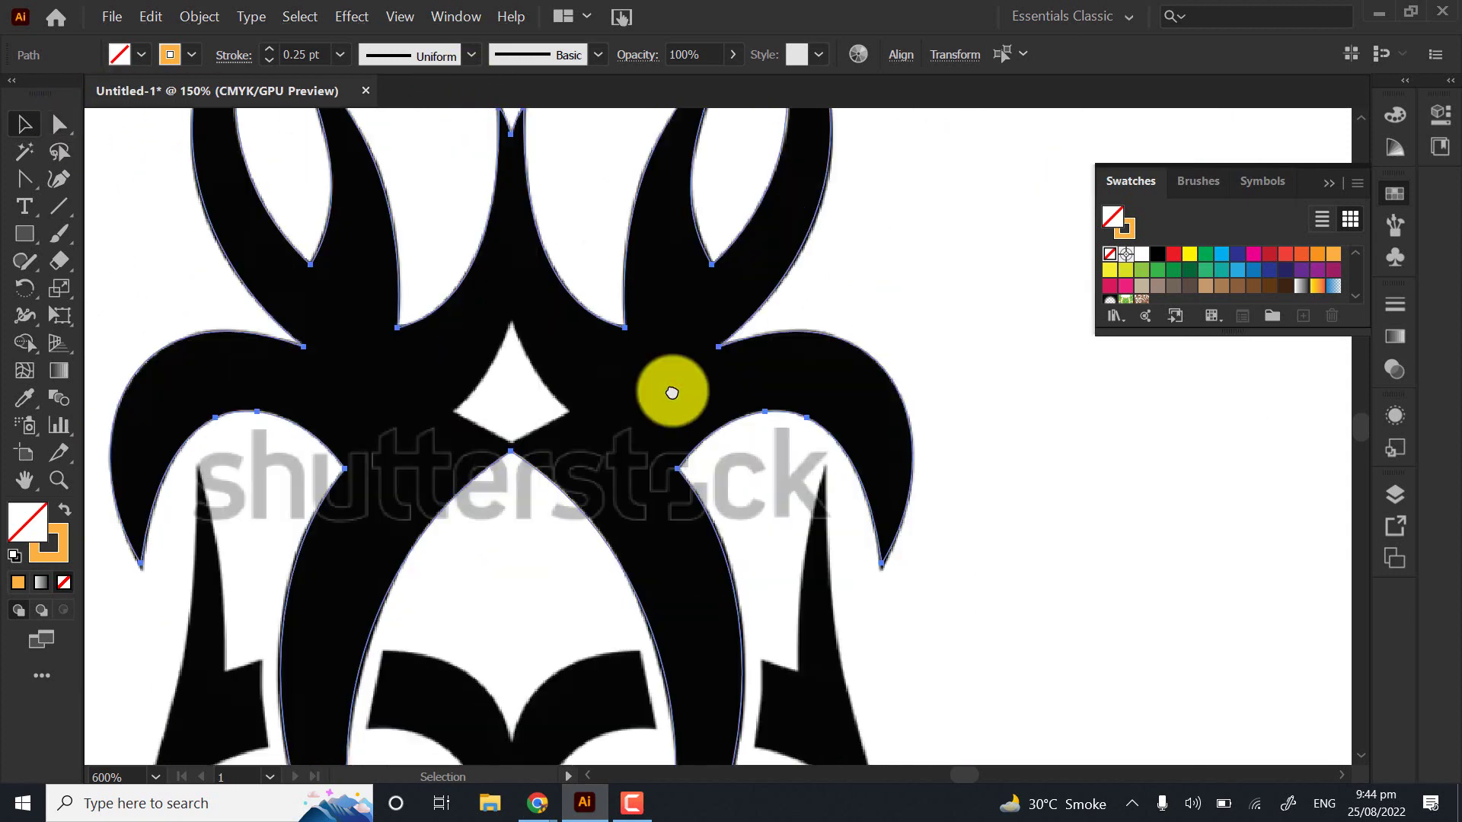
left_click(857, 300)
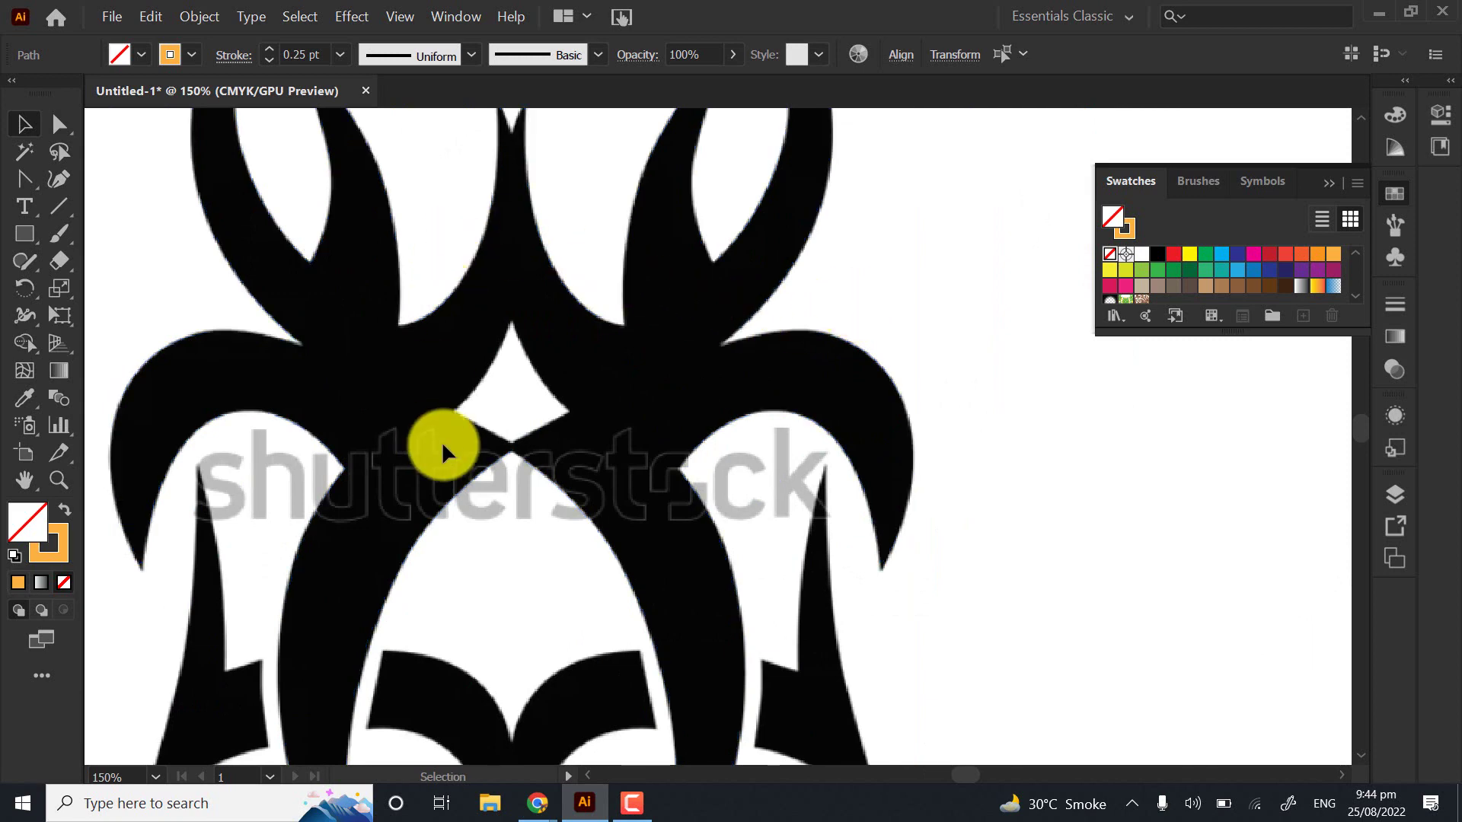
left_click(466, 443)
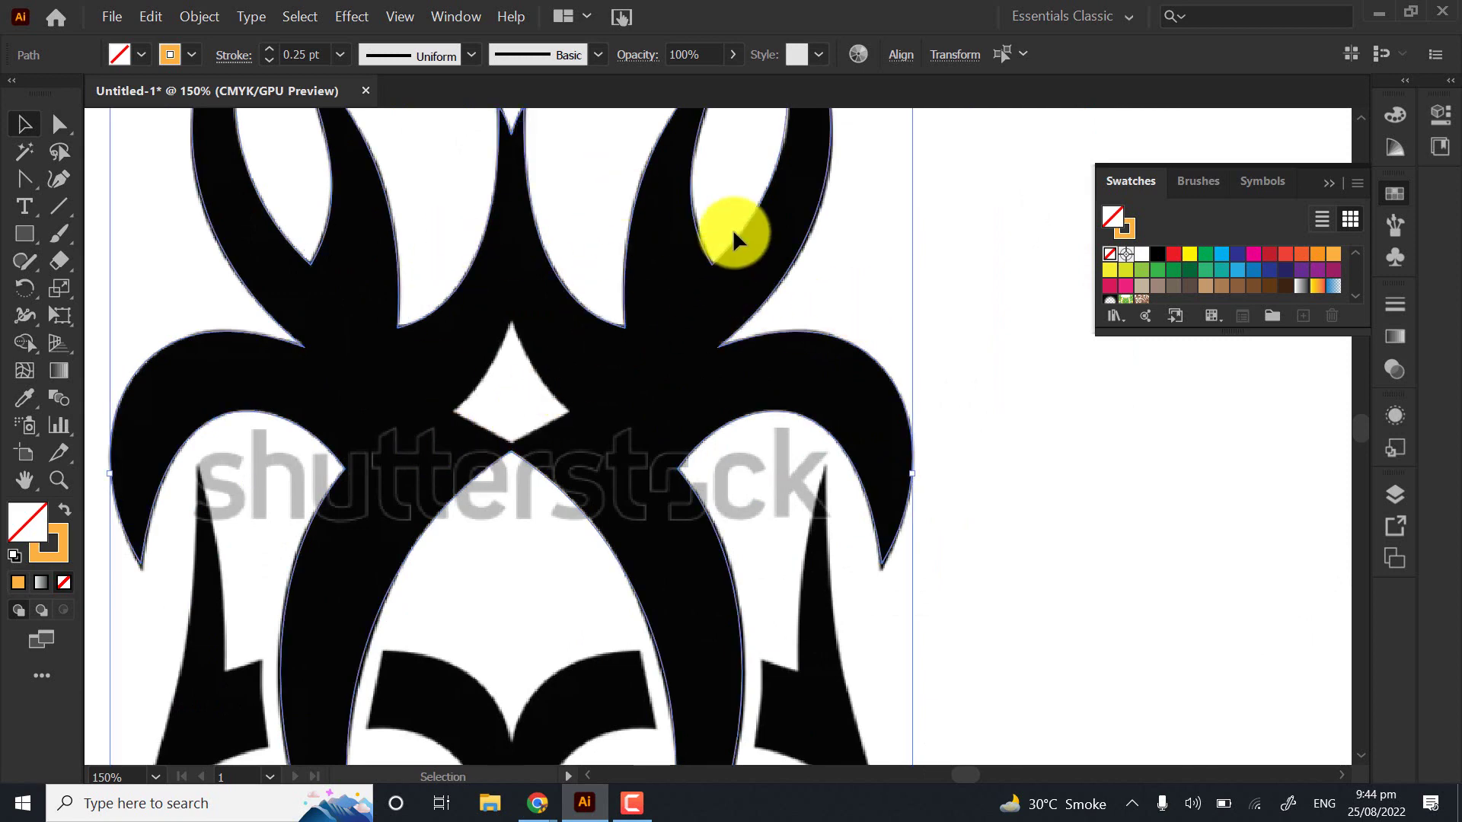
left_click(774, 217)
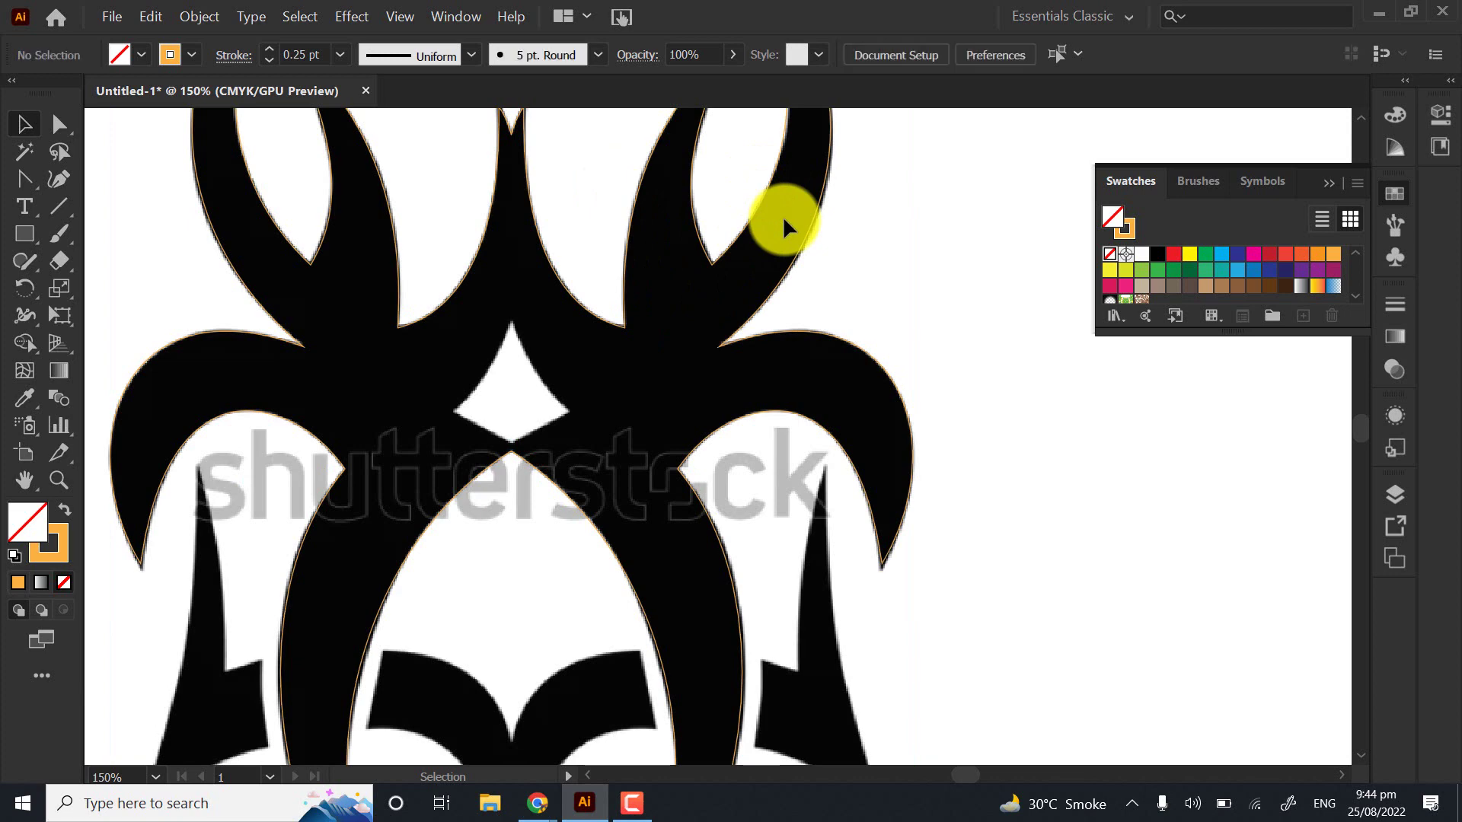
left_click(751, 213)
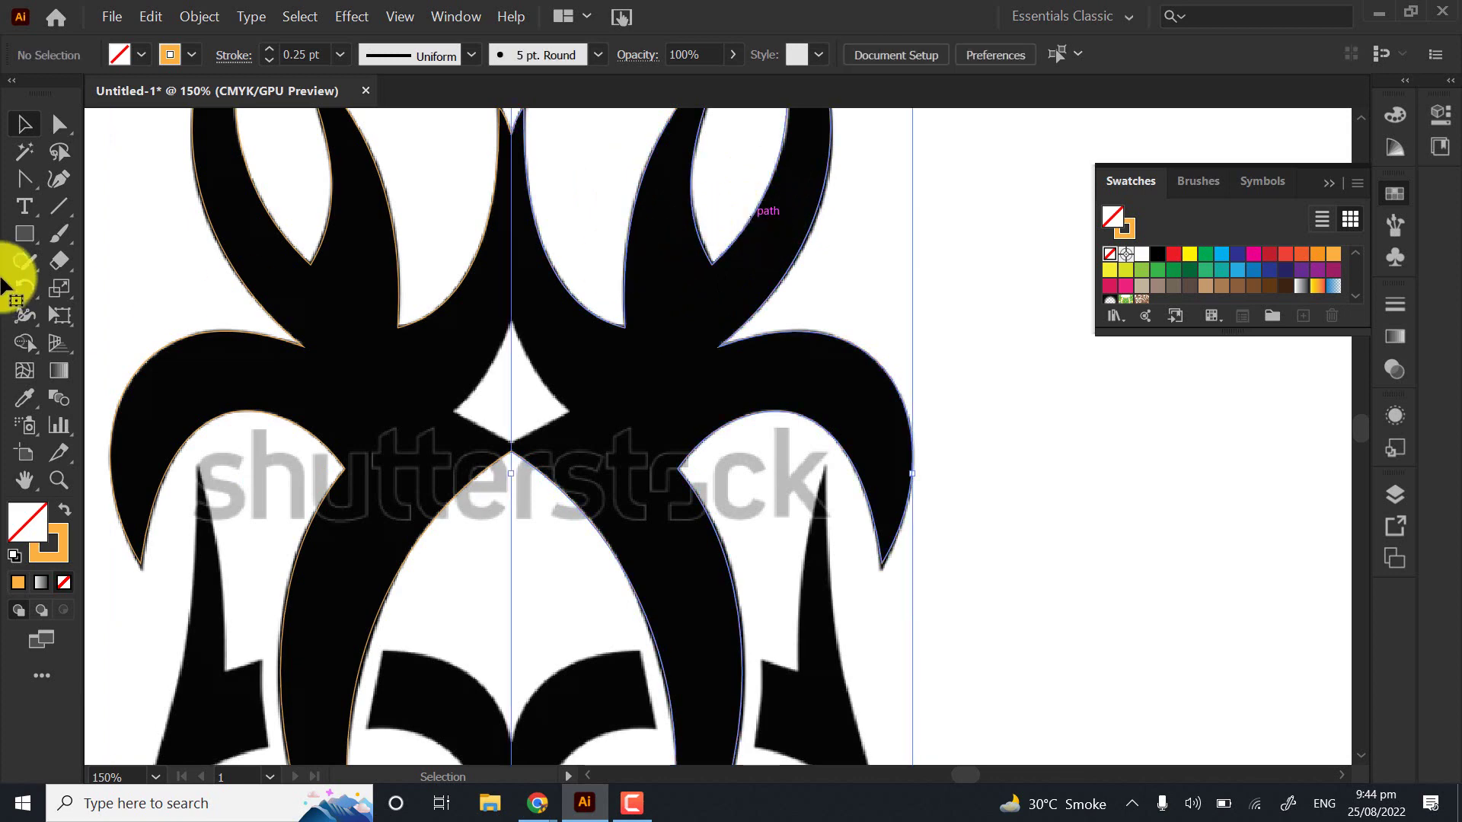
Mirror a copy of the left-half path across a vertical axis through its anchor point in the upper centre notch
left_click(491, 210)
scroll(483, 364, "up", 3)
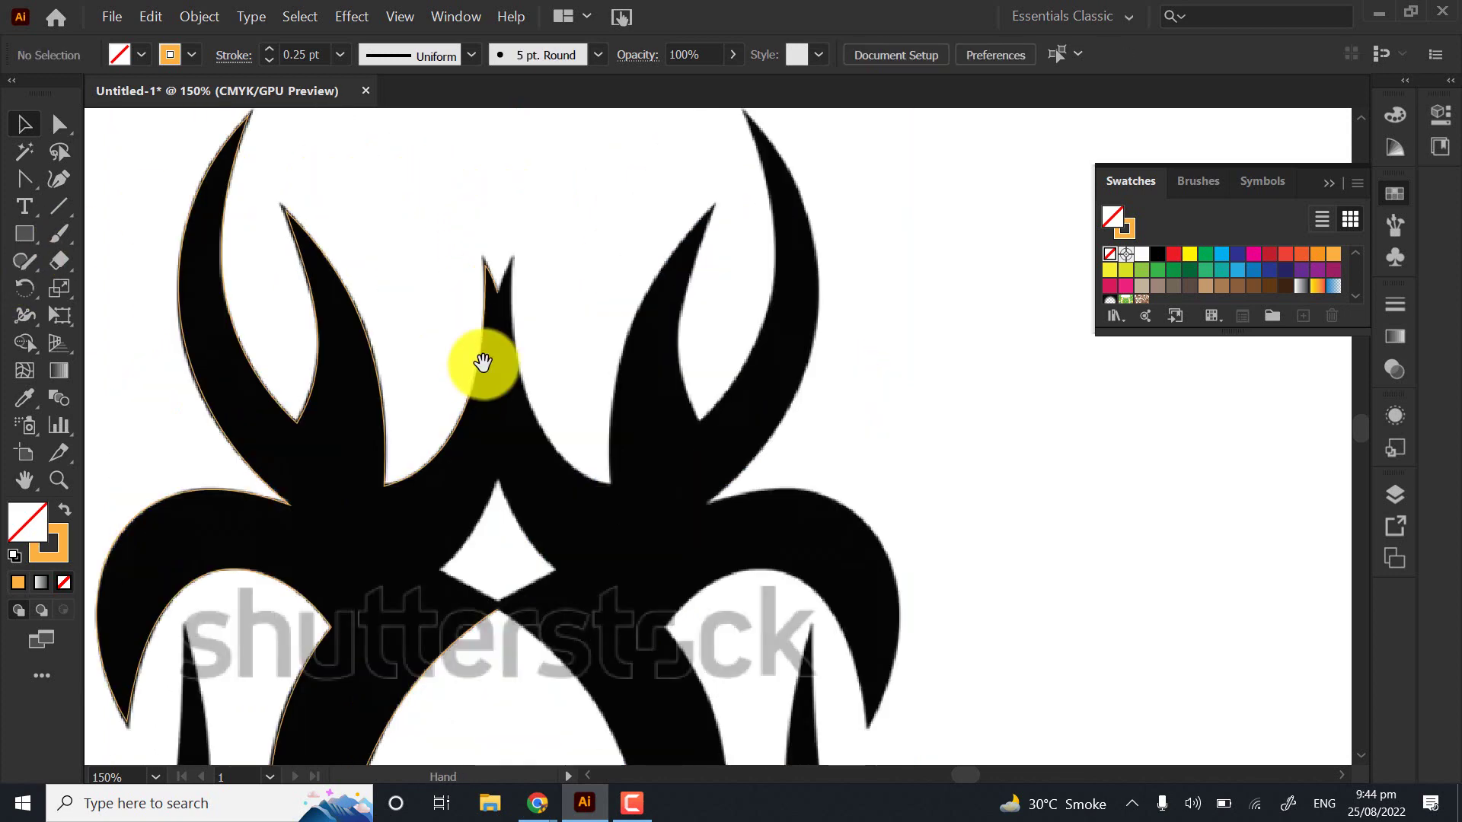
left_click_drag(447, 221, 526, 313)
scroll(501, 292, "up", 6)
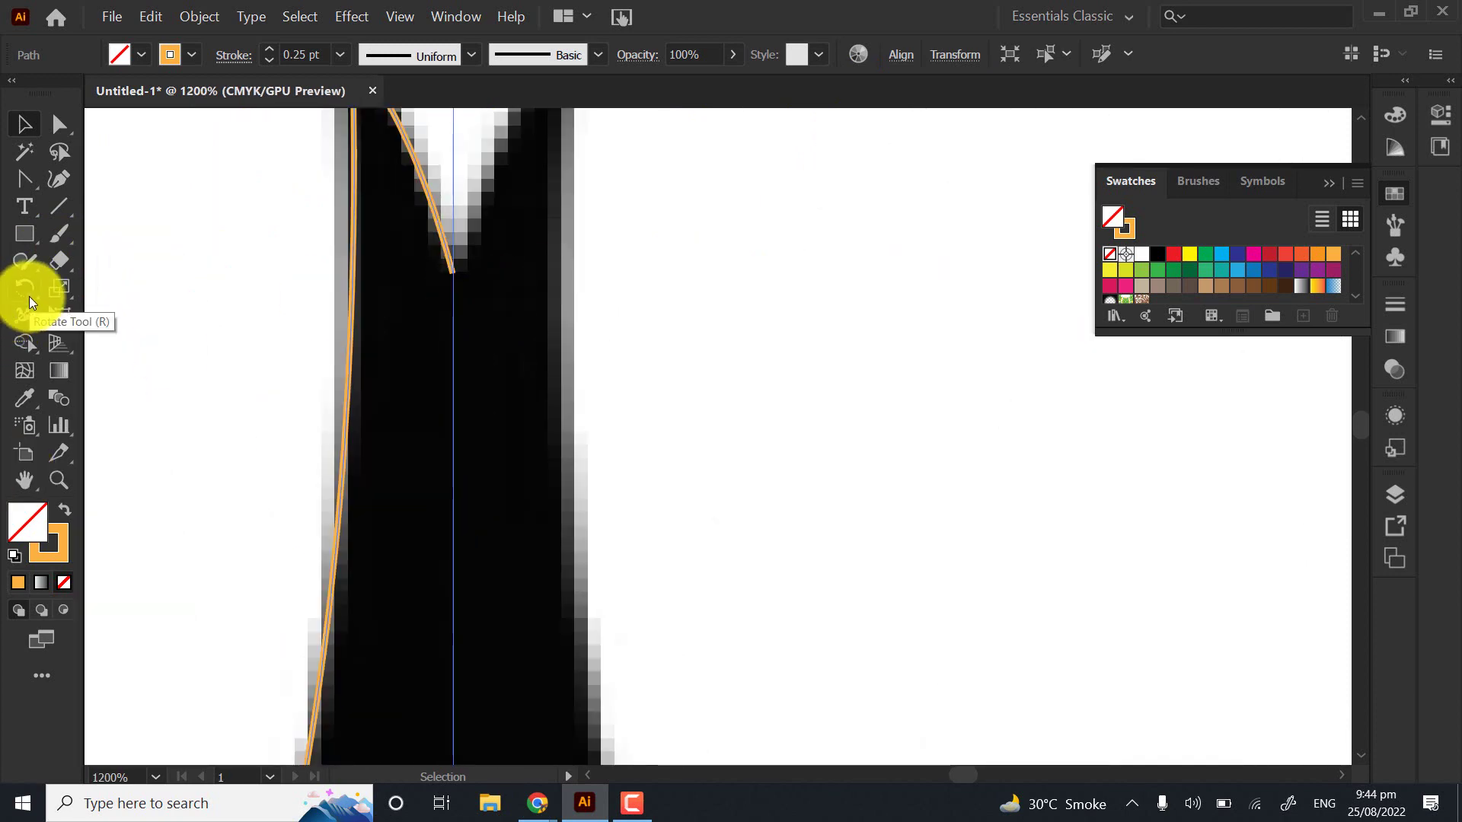
left_click(28, 296)
left_click(79, 324)
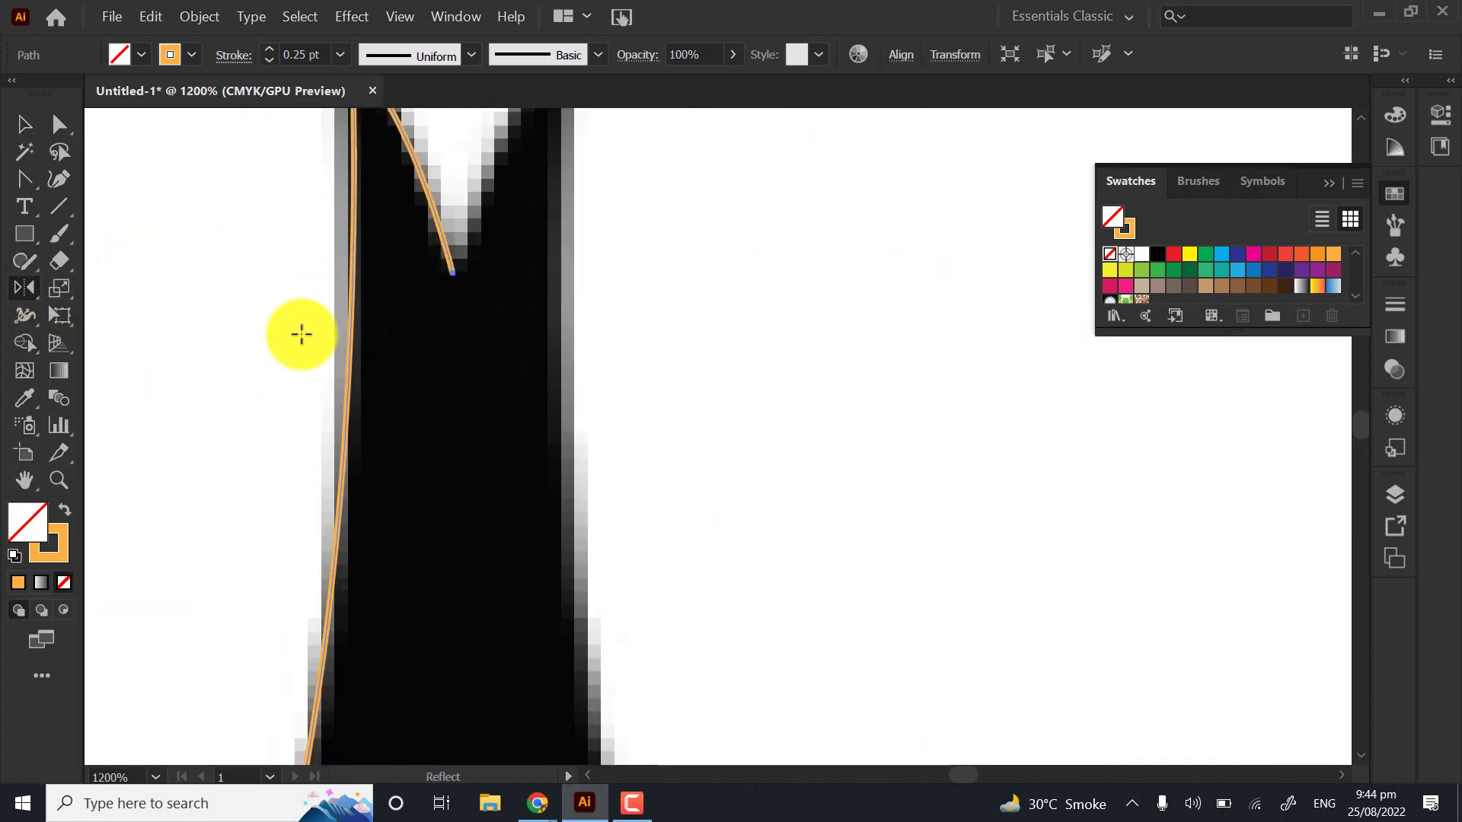
left_click(450, 283, "alt")
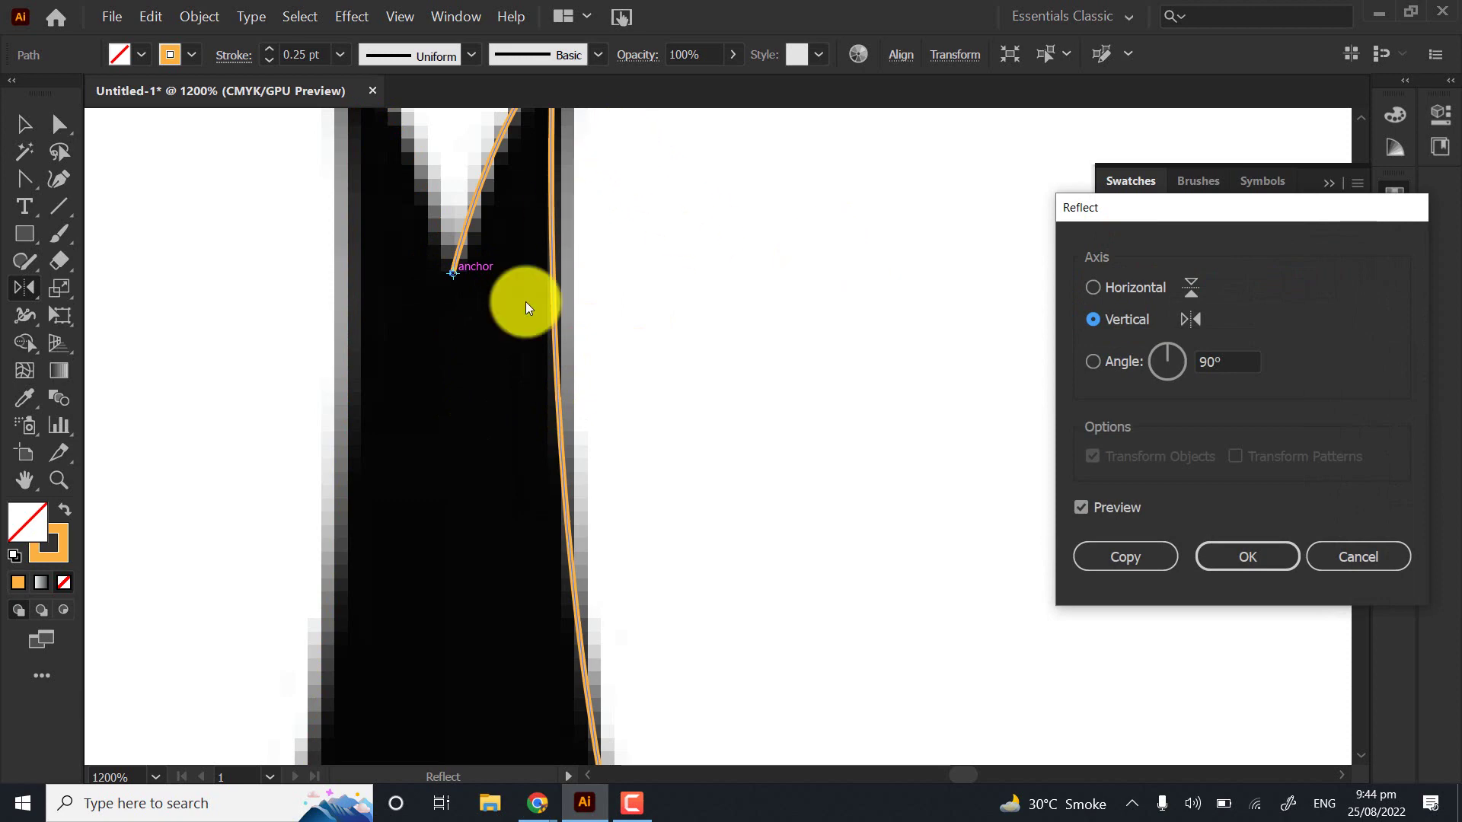
left_click(1135, 548)
scroll(761, 392, "down", 2)
left_click_drag(761, 393, 541, 279)
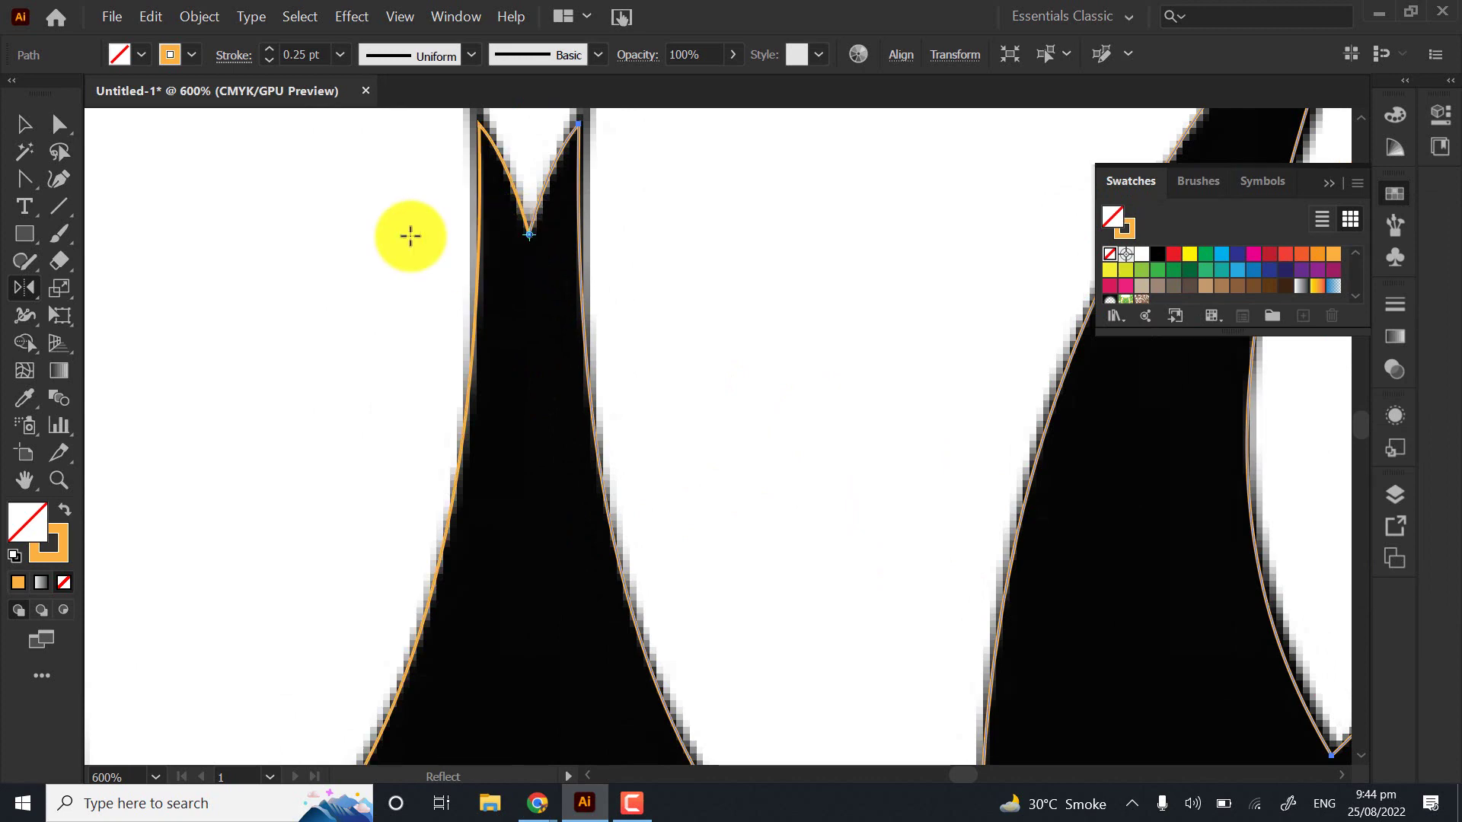
Join the two halves' end points at the upper centre notch
scroll(410, 236, "down", 3)
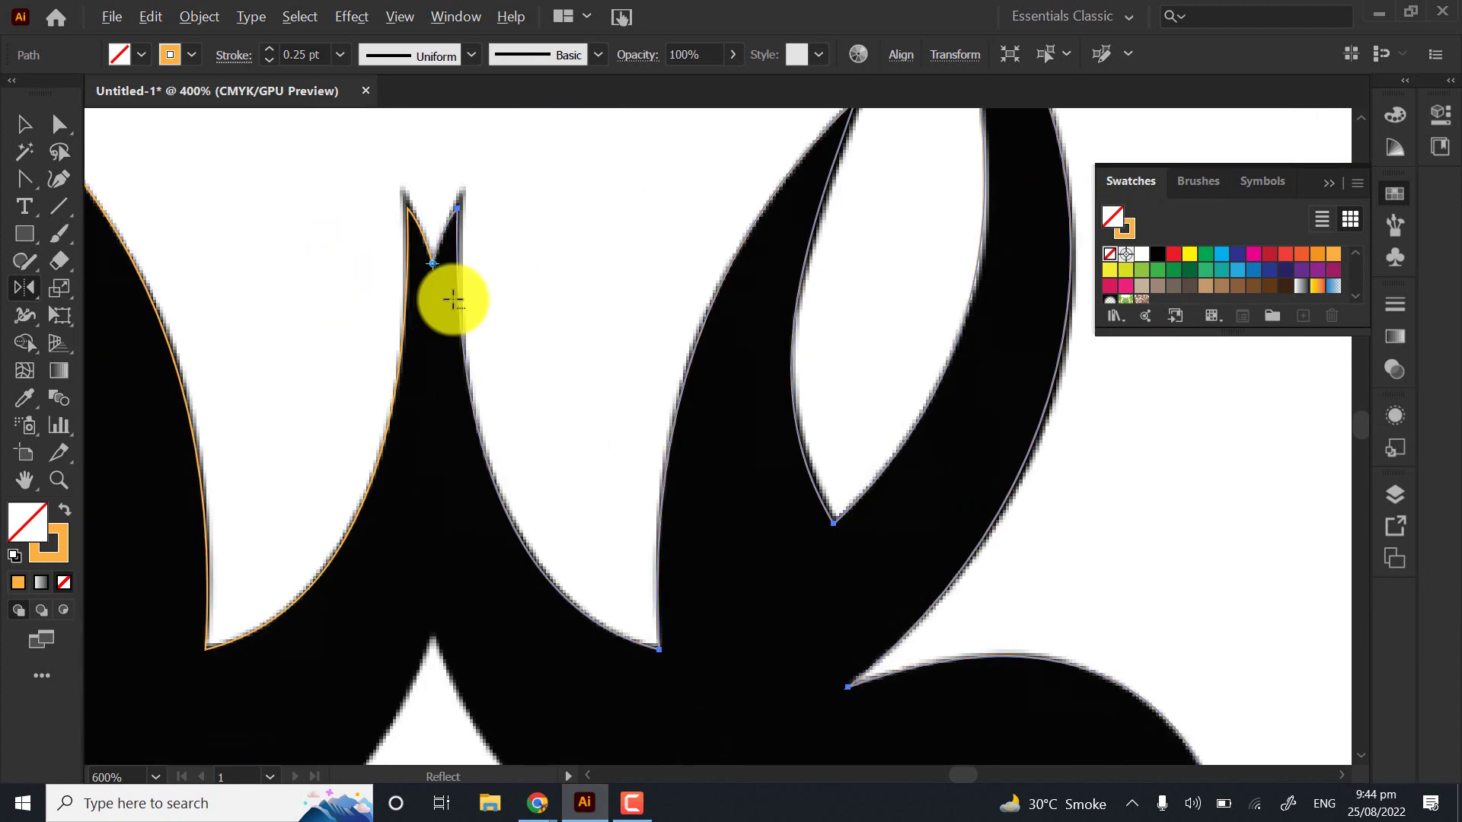
left_click(409, 272)
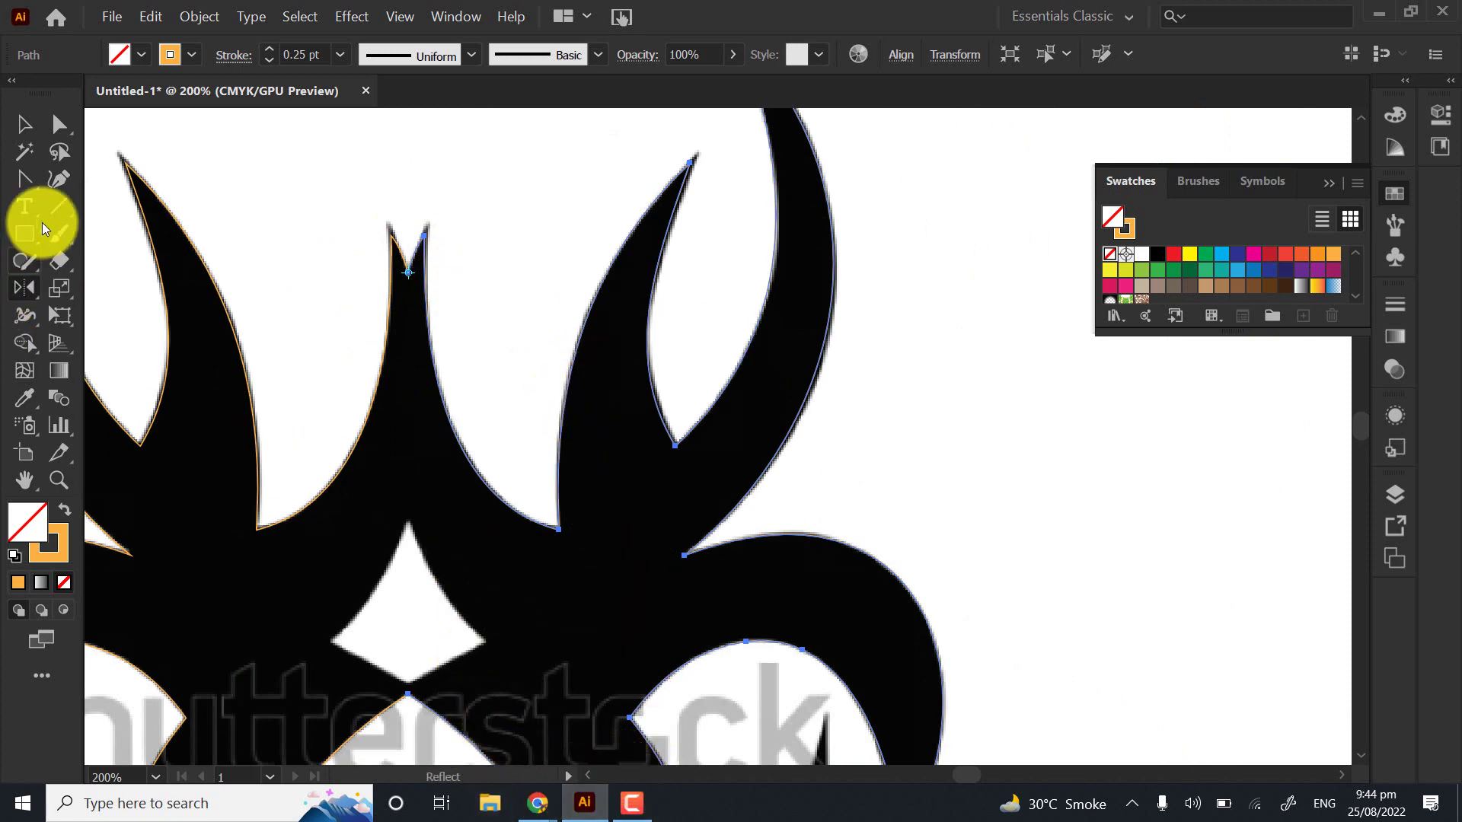
left_click(49, 122)
scroll(388, 287, "up", 2)
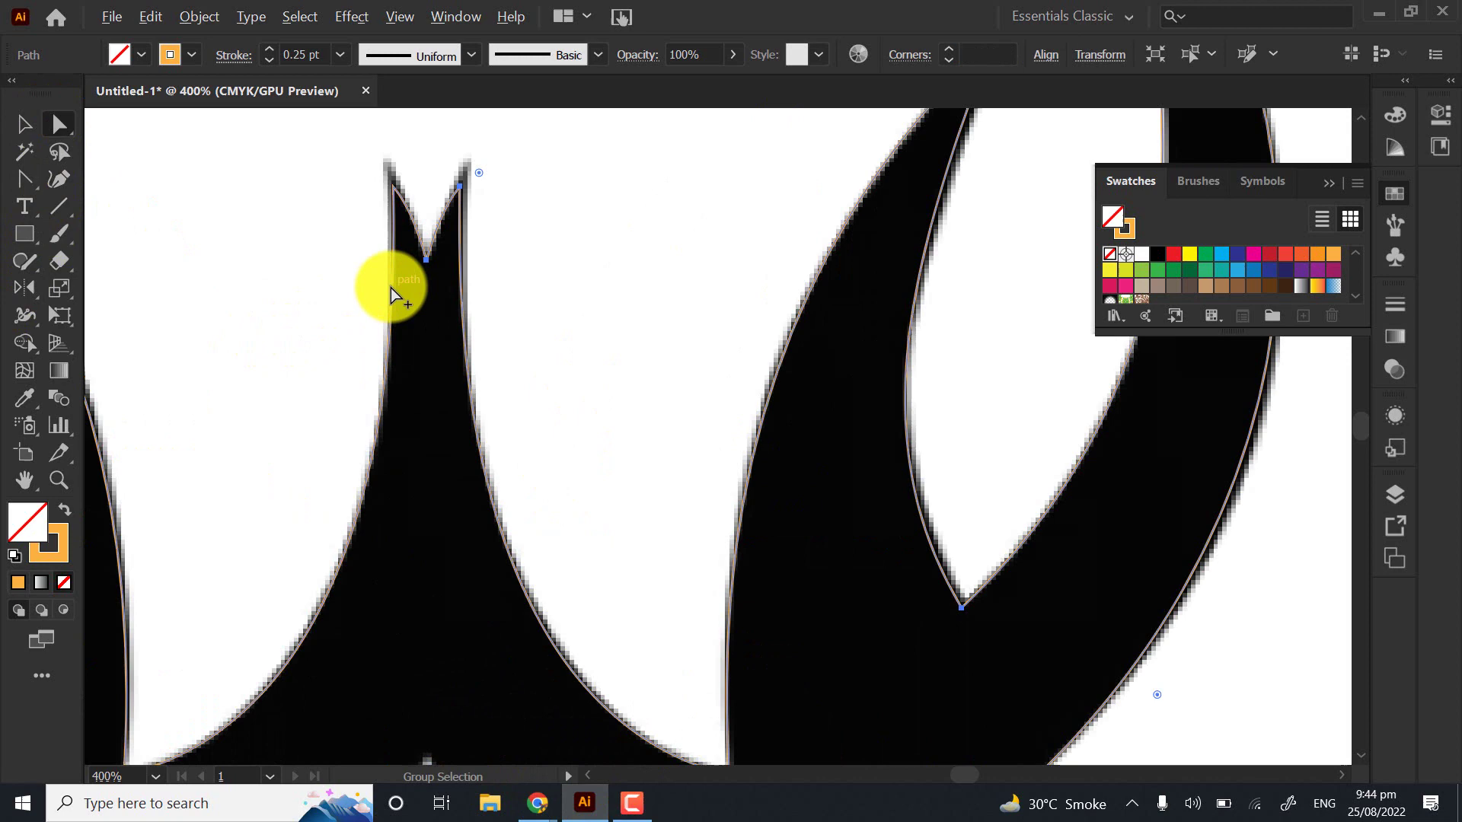
left_click(426, 259)
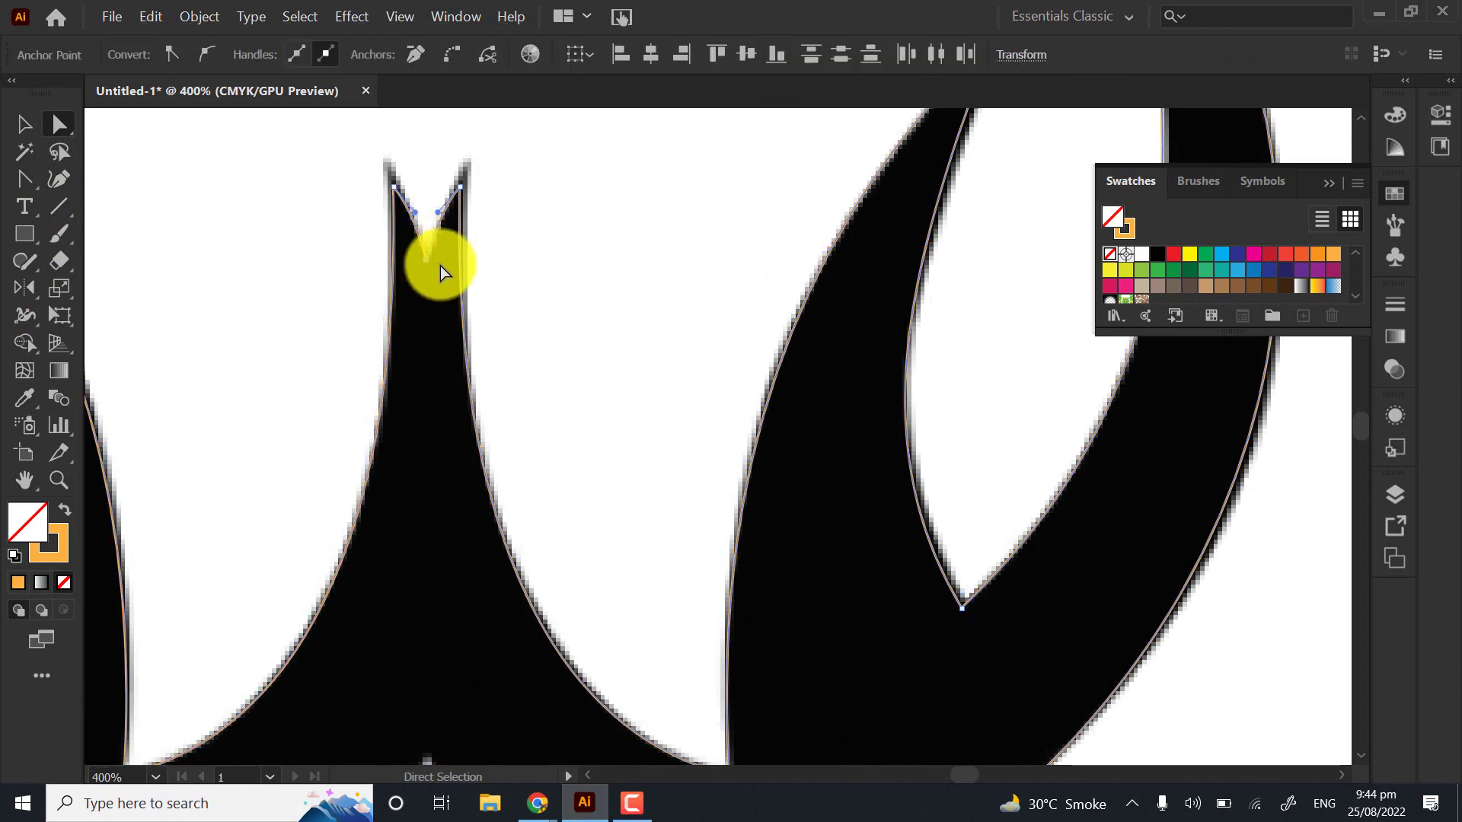
right_click(440, 267)
left_click(517, 407)
left_click_drag(454, 630, 424, 326)
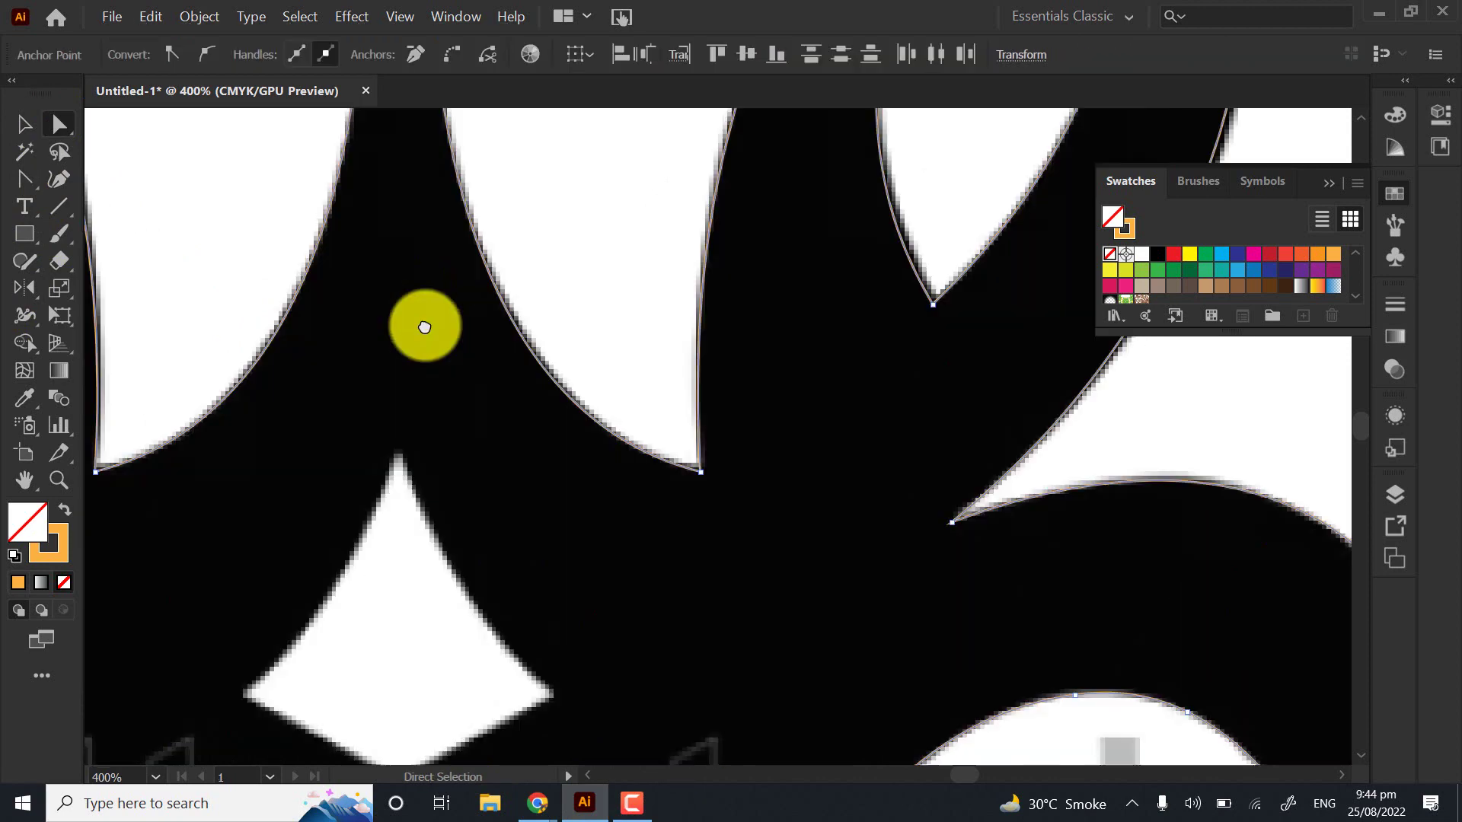
Join the two halves' end points at the peak of the large central opening
left_click_drag(358, 575, 326, 440)
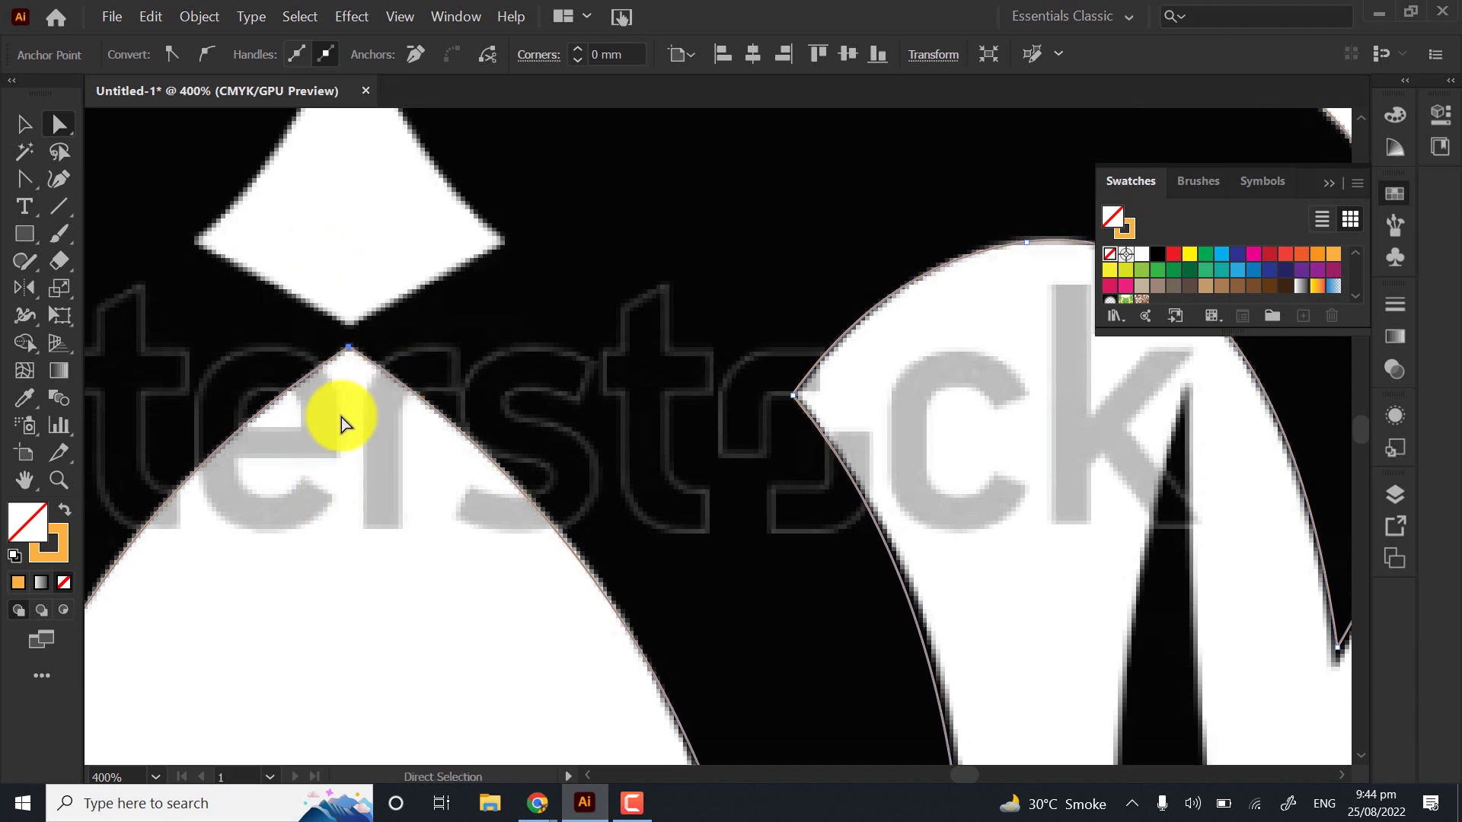
right_click(341, 417)
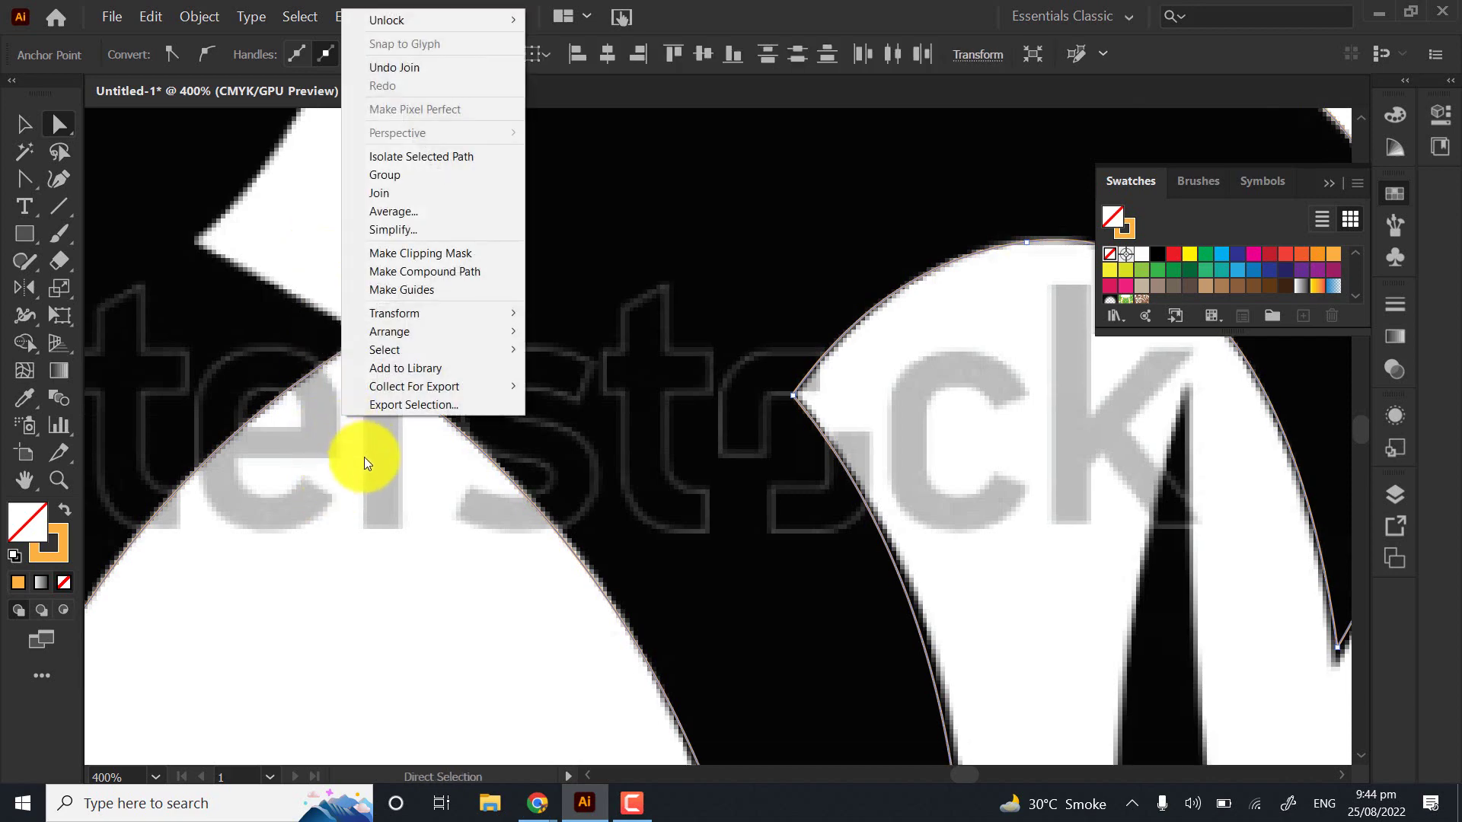
left_click(417, 198)
key("ctrl+minus")
key("ctrl+minus")
key("ctrl+minus")
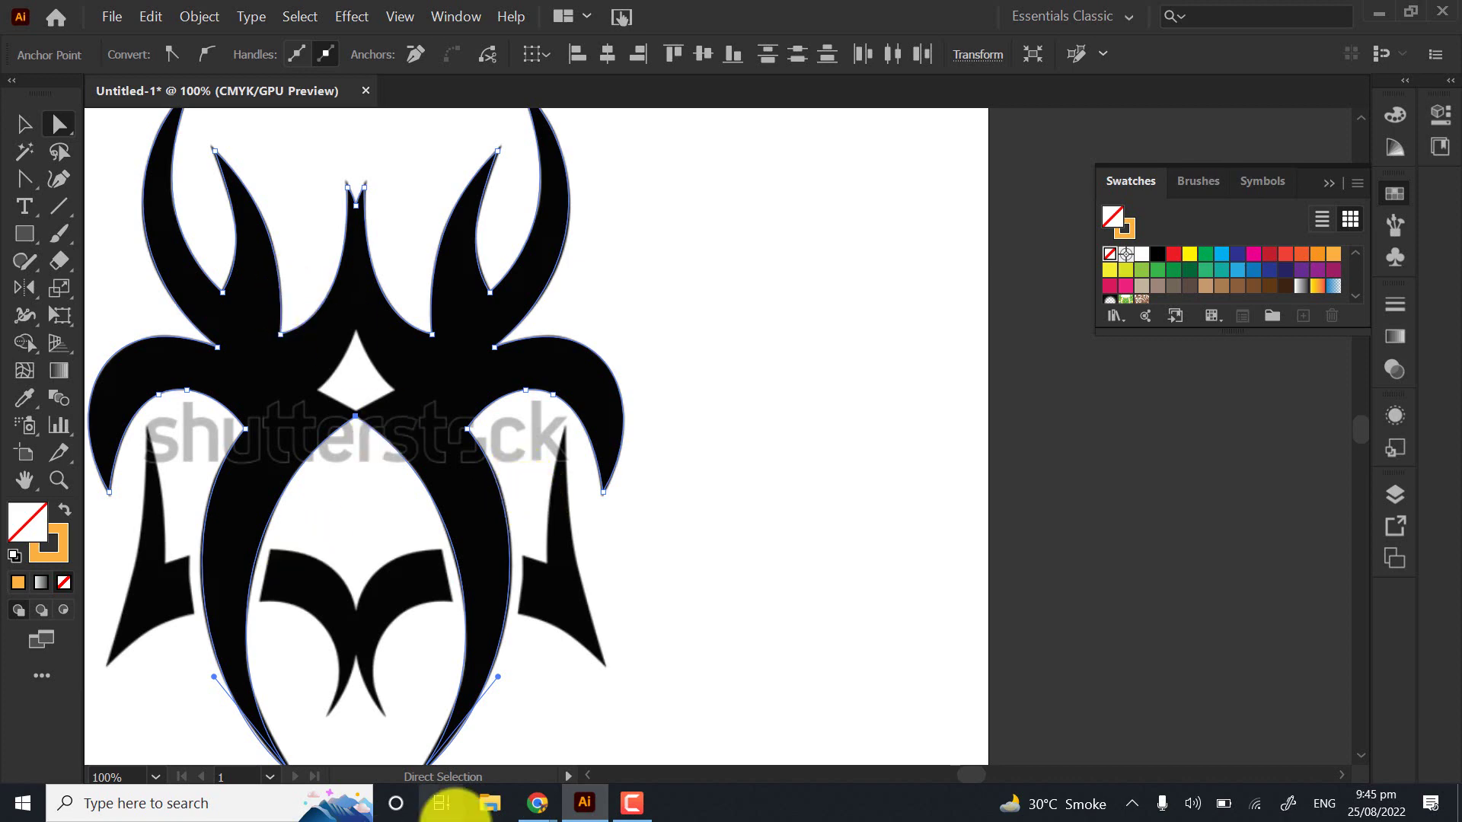
Swap the joined path's fill and stroke to fill it orange, and move the shape beside the artboard
left_click(36, 133)
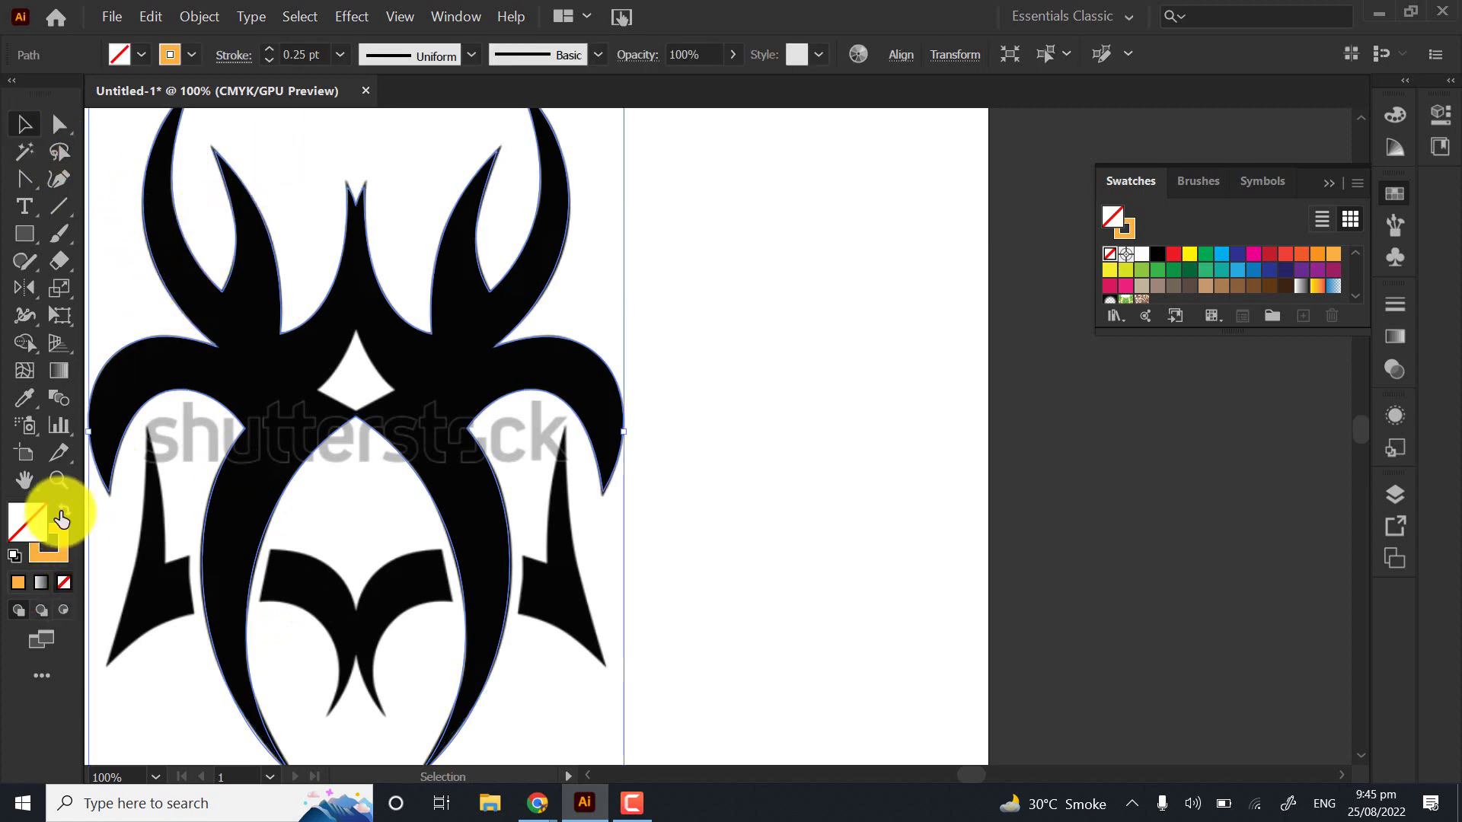
left_click(62, 514)
left_click(742, 392)
key("ctrl+minus")
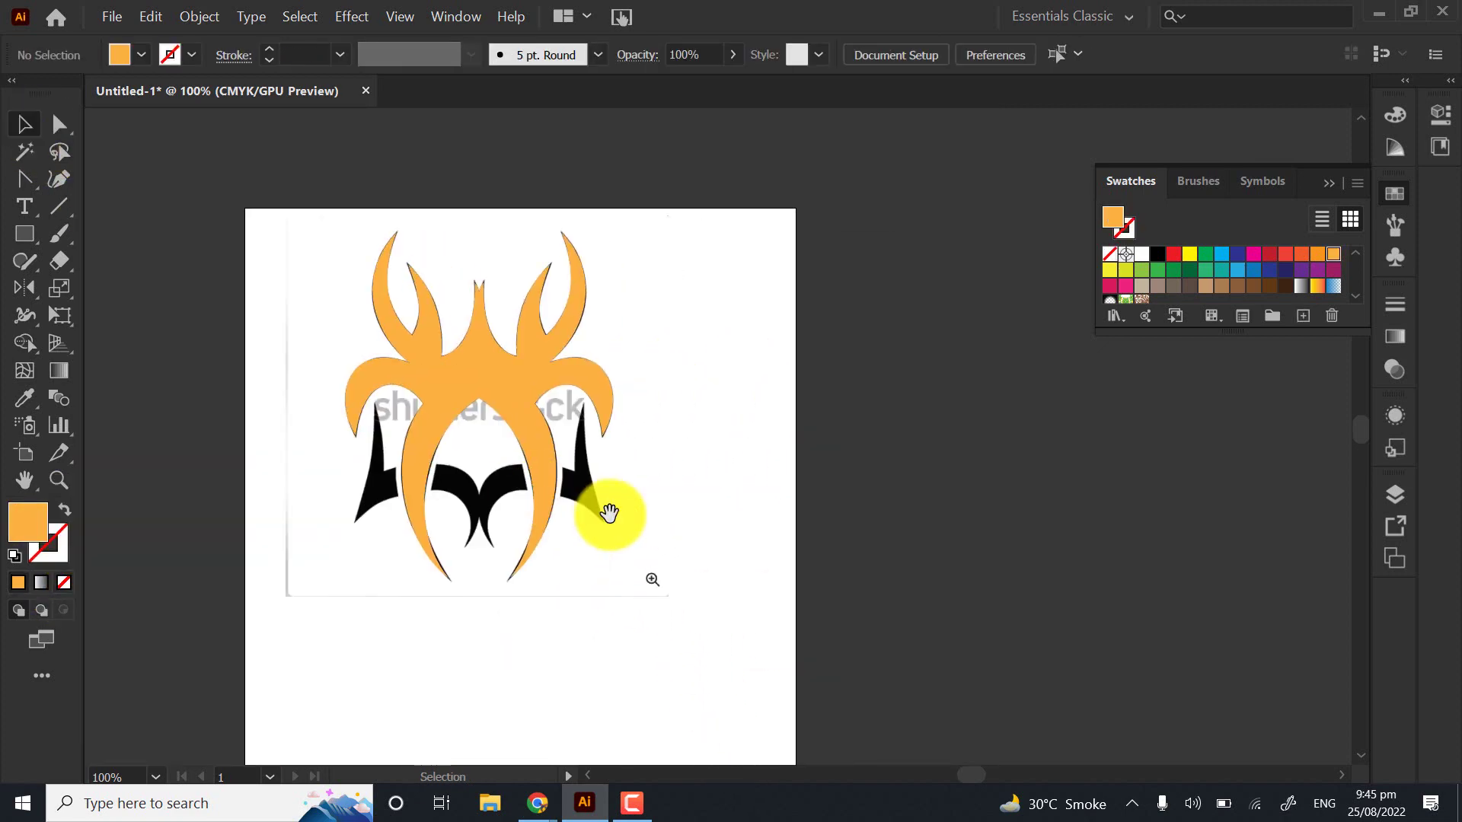
left_click_drag(505, 414, 989, 388)
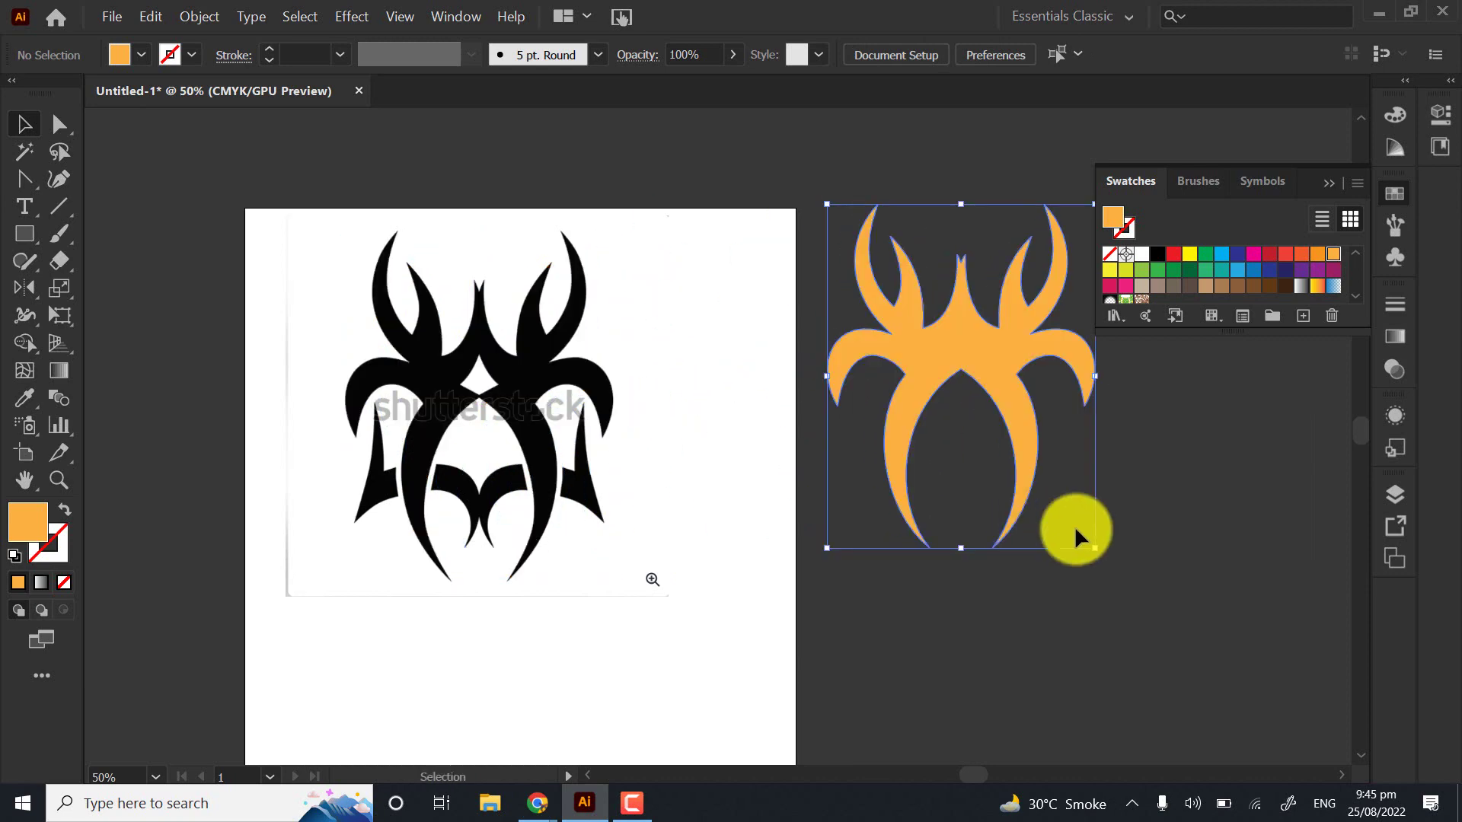
scroll(884, 318, "up", 2)
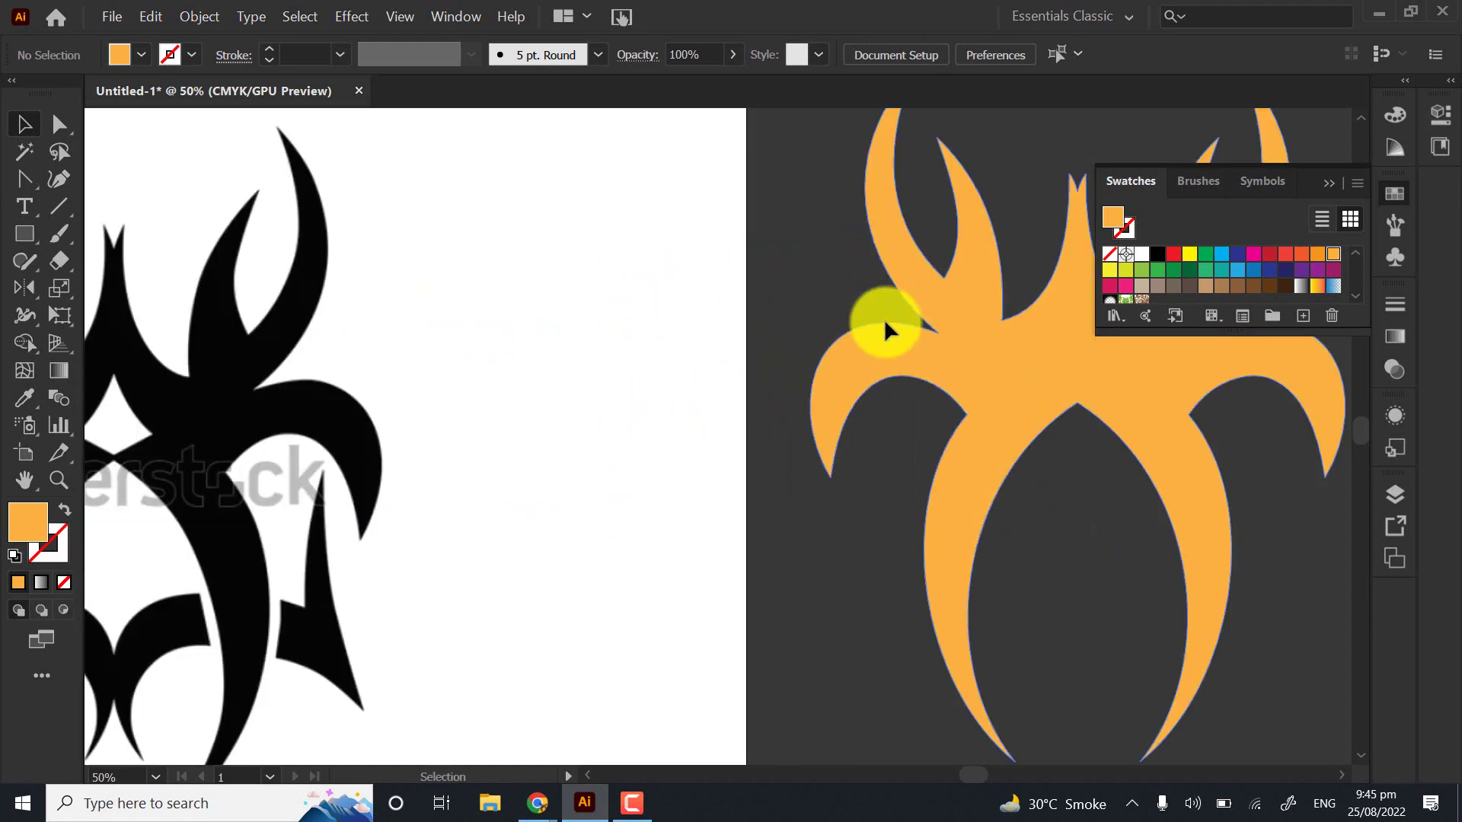
Switch to the Google Meet window to read the in-call messages, and return to Illustrator
left_click_drag(952, 327, 843, 393)
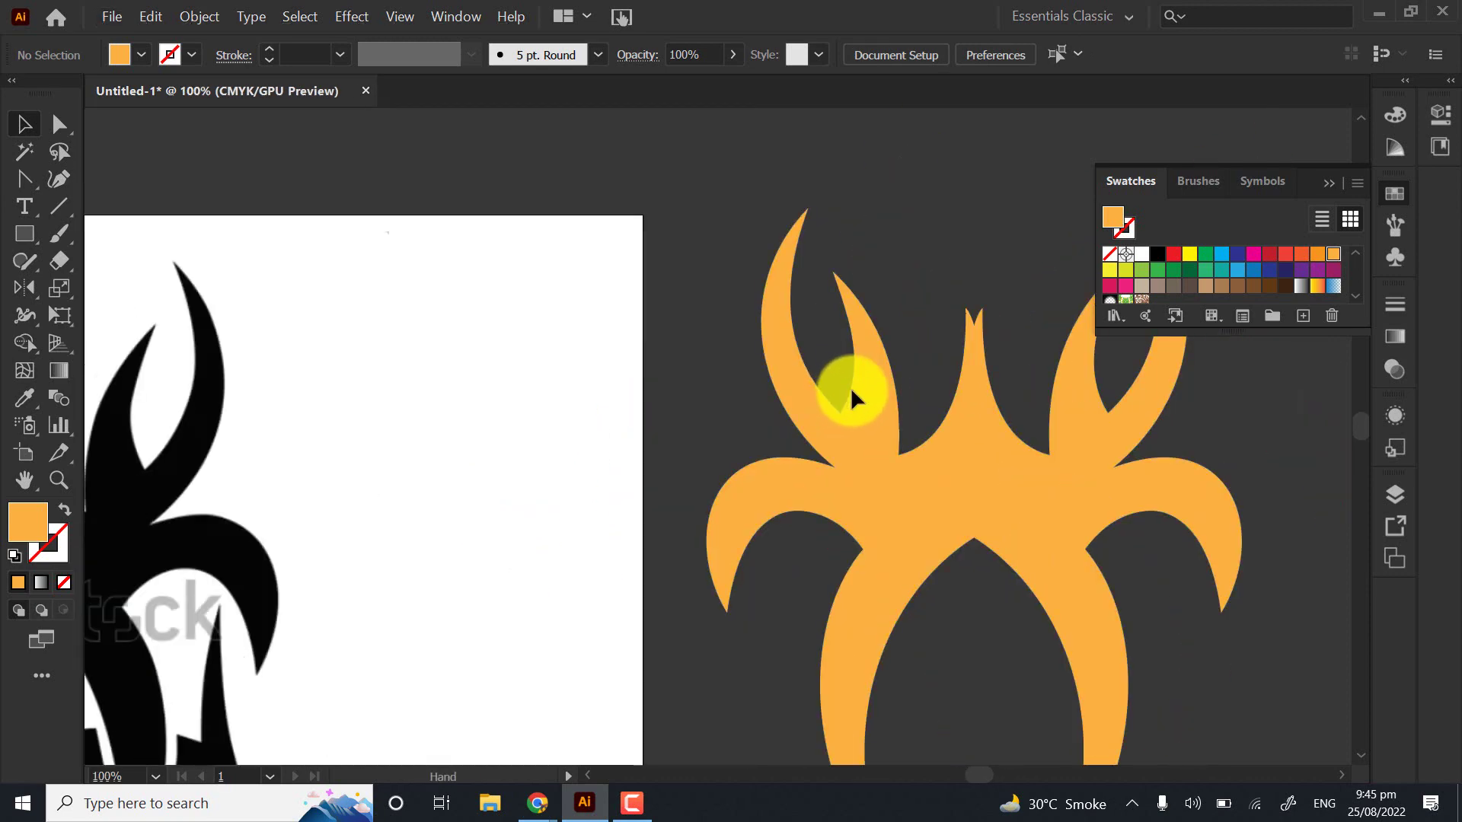
scroll(851, 387, "up", 5)
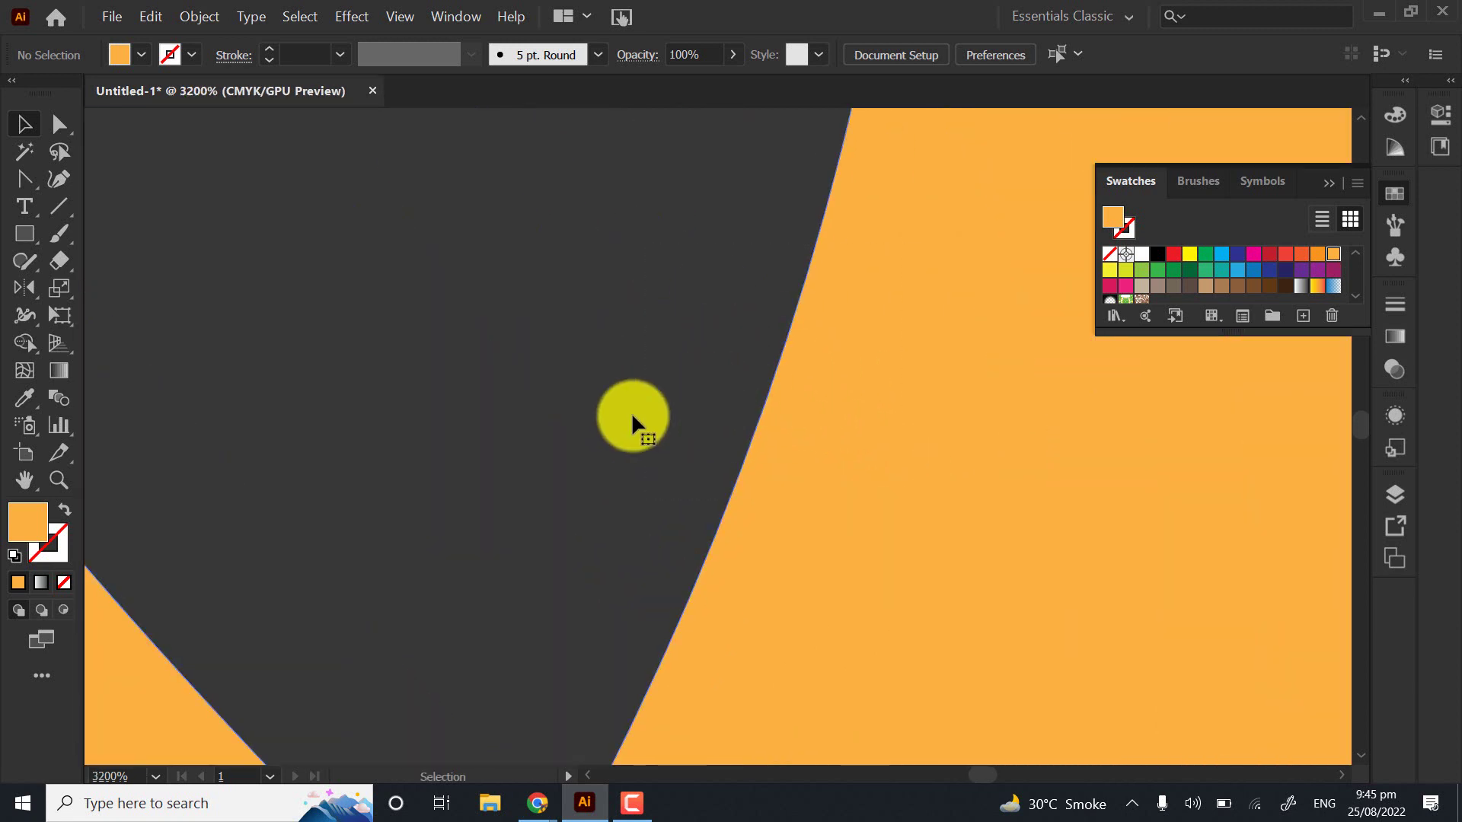
left_click(145, 640)
mouse_move(538, 801)
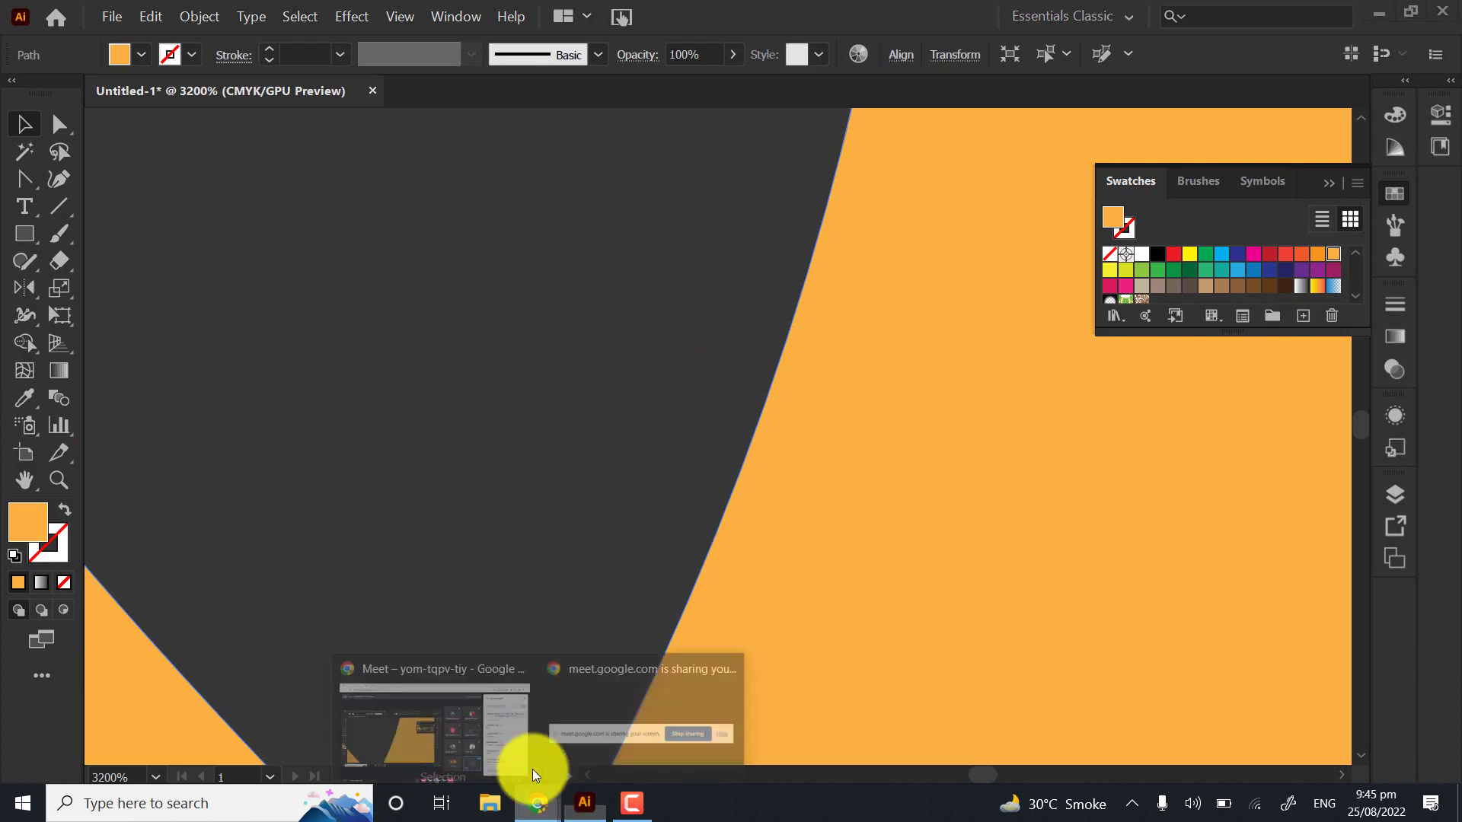
left_click(509, 731)
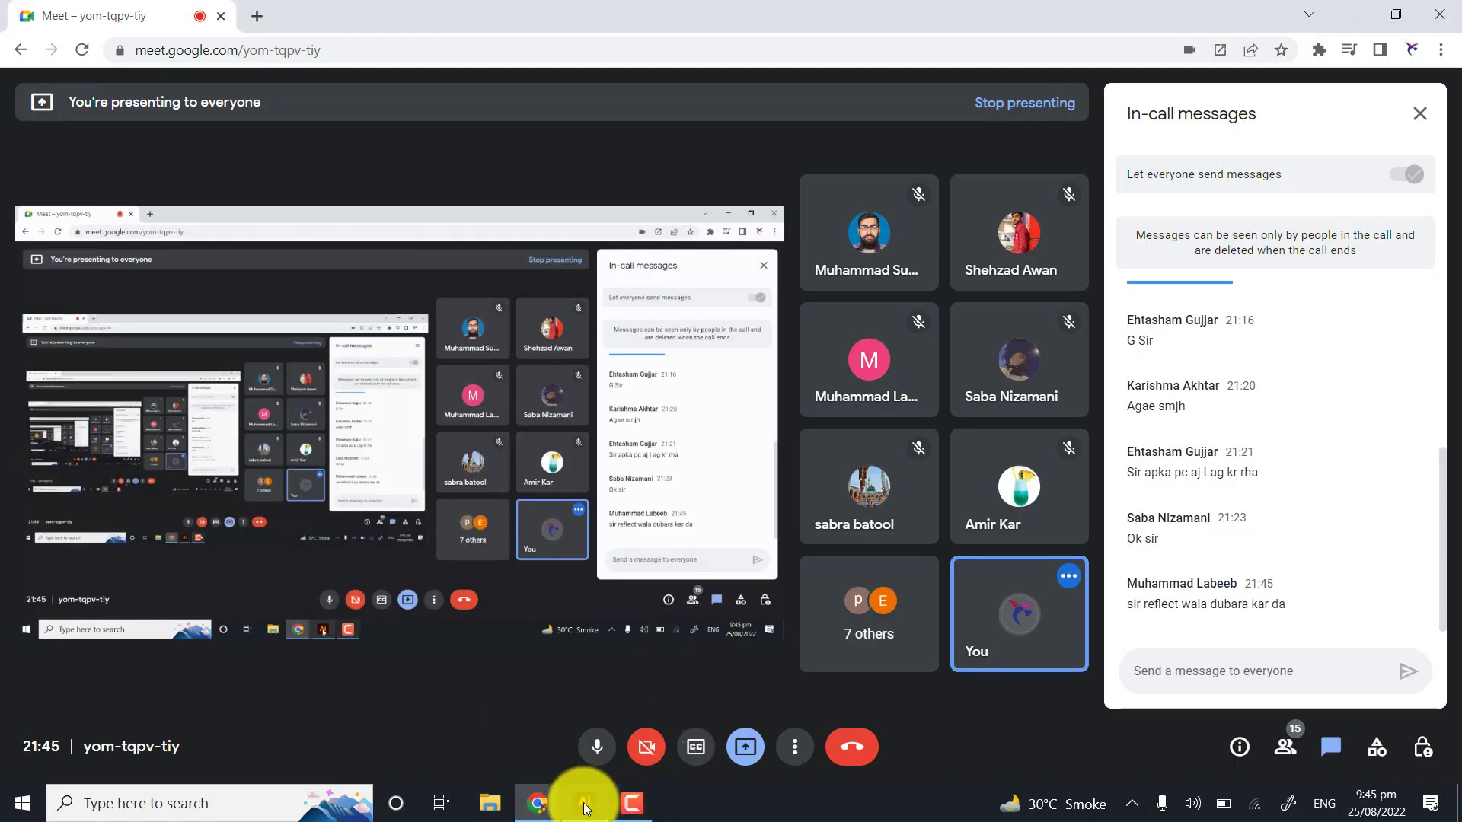
left_click(585, 805)
mouse_move(550, 799)
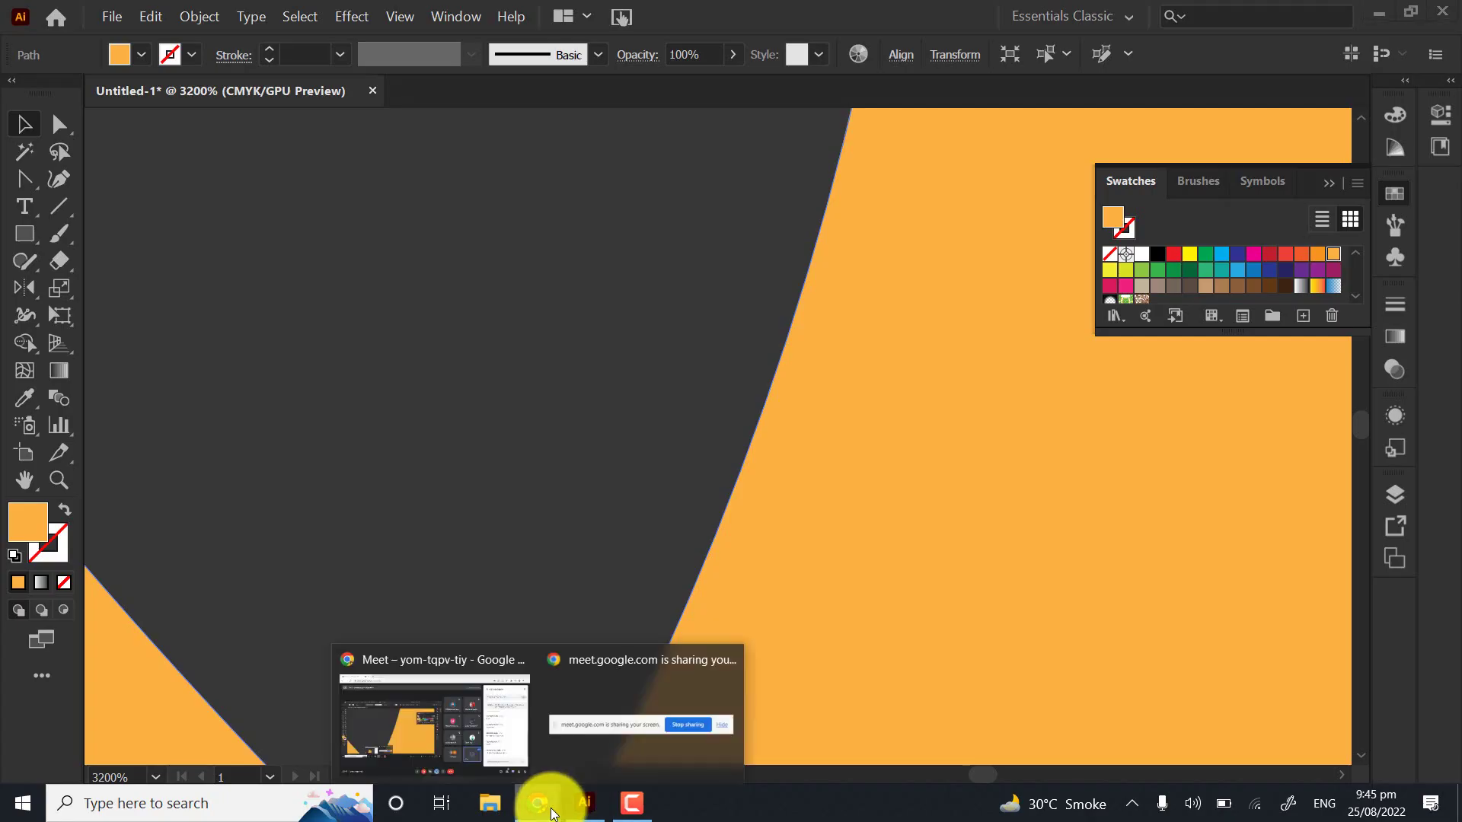
left_click(496, 719)
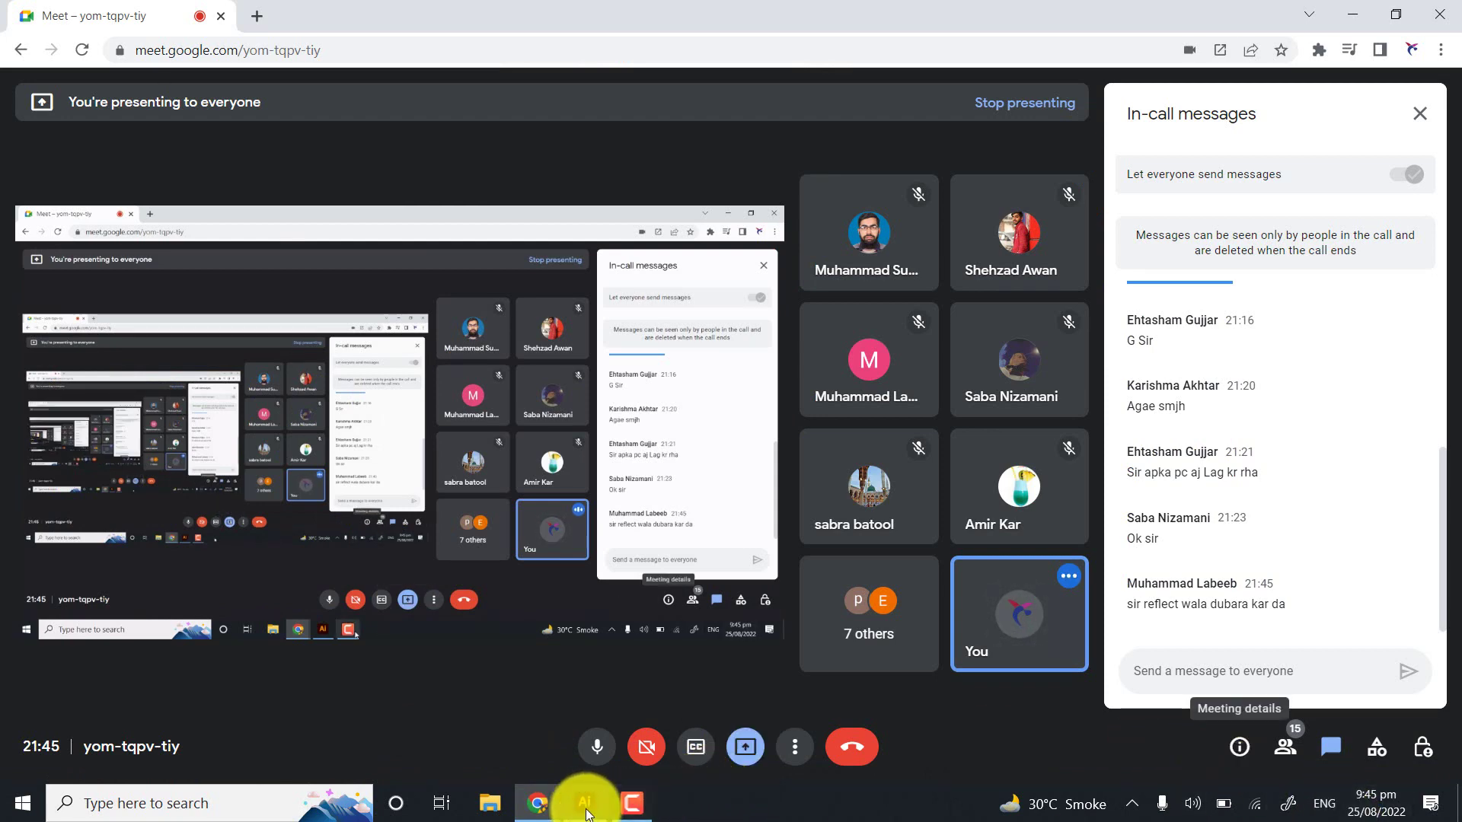
left_click(583, 803)
Undo the move beside the artboard, the orange fill, both joins and the mirrored copy, back to the left-half path
scroll(349, 503, "down", 14)
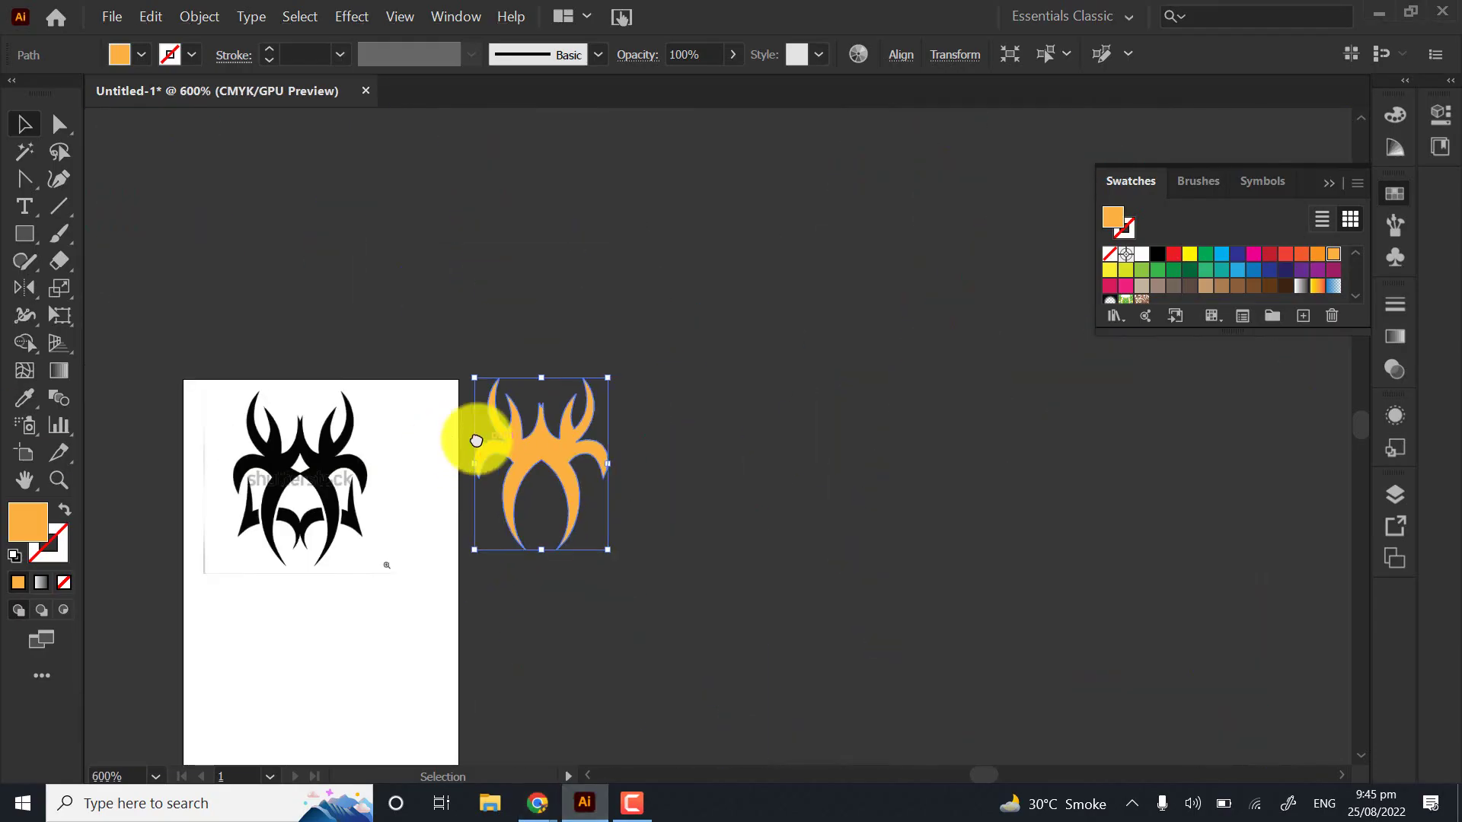
scroll(357, 381, "up", 4)
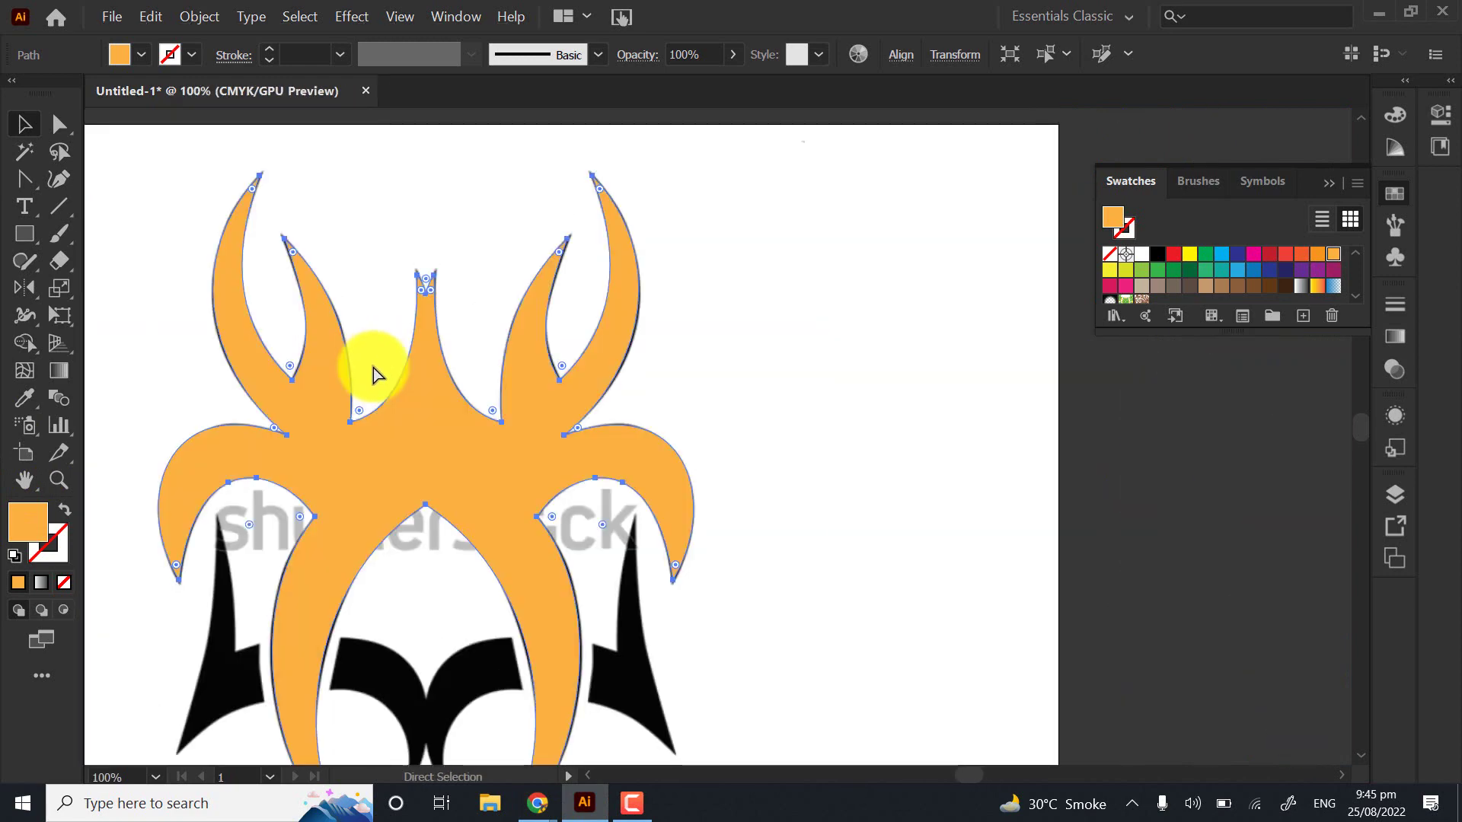
key("shift+x")
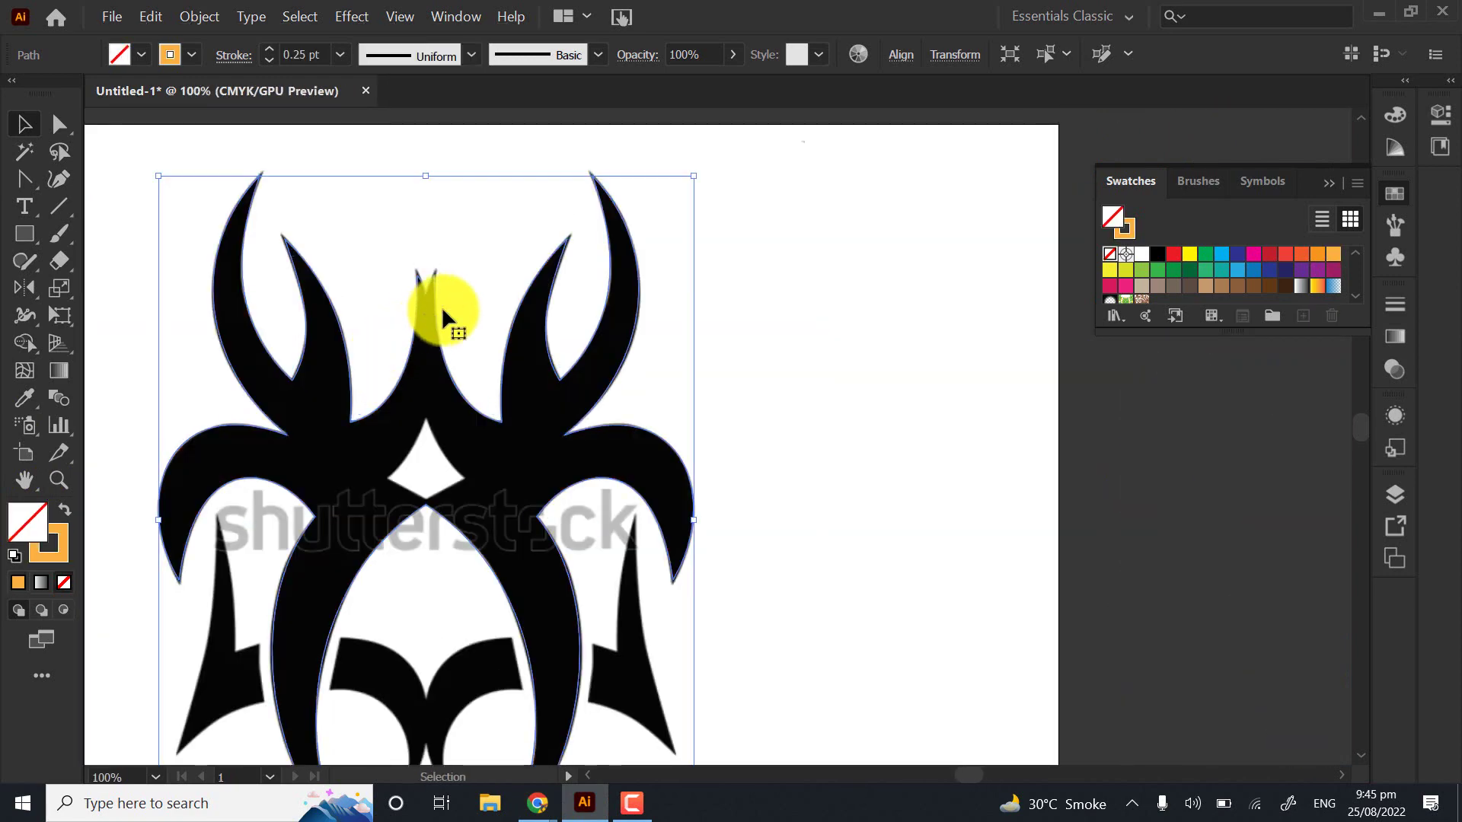
scroll(428, 294, "up", 4)
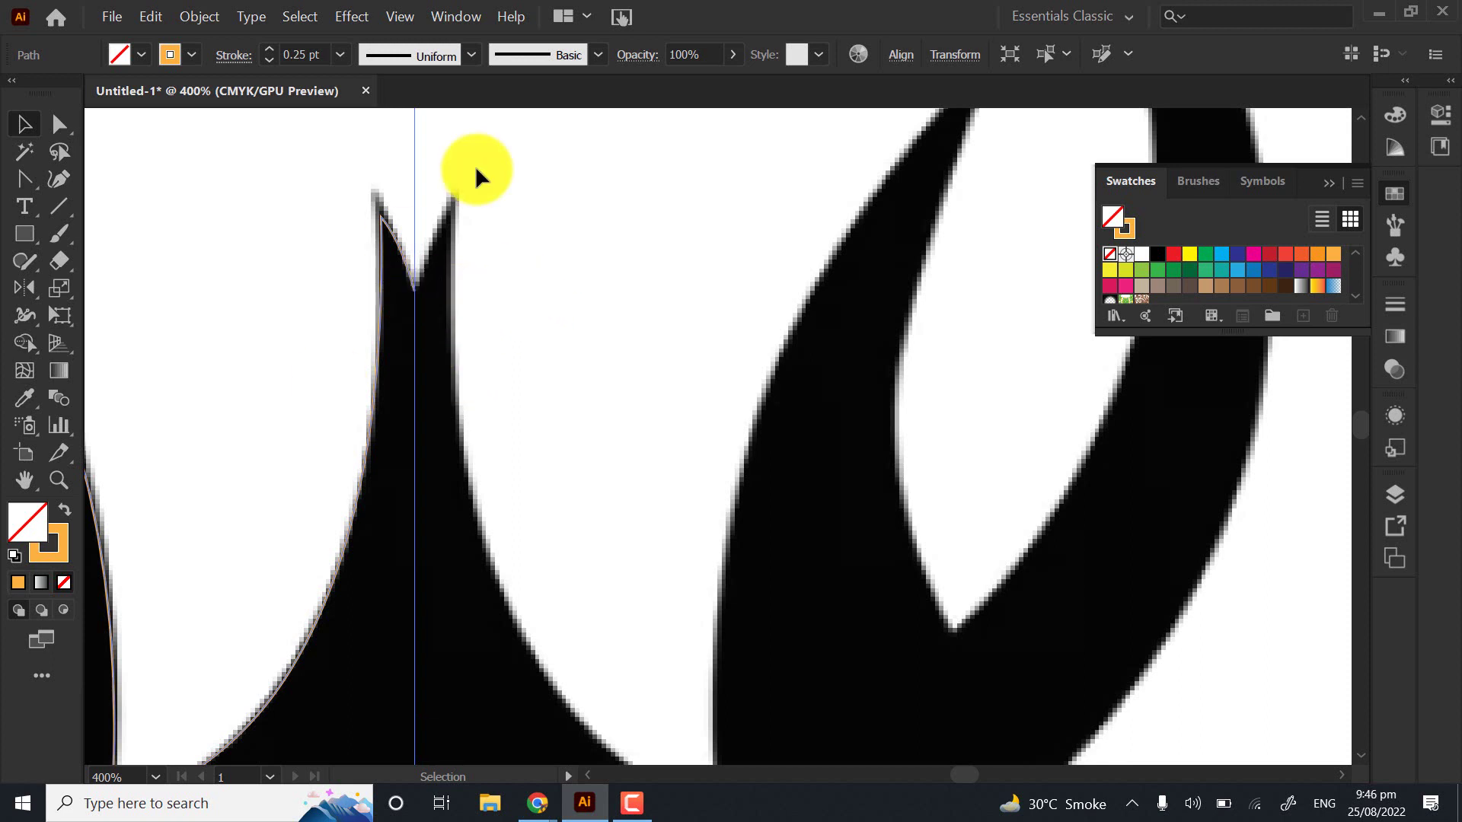
Select the left-half path and reflect a copy across a vertical axis through its end anchor in the upper centre notch
left_click_drag(466, 567, 483, 406)
left_click_drag(430, 205, 458, 335)
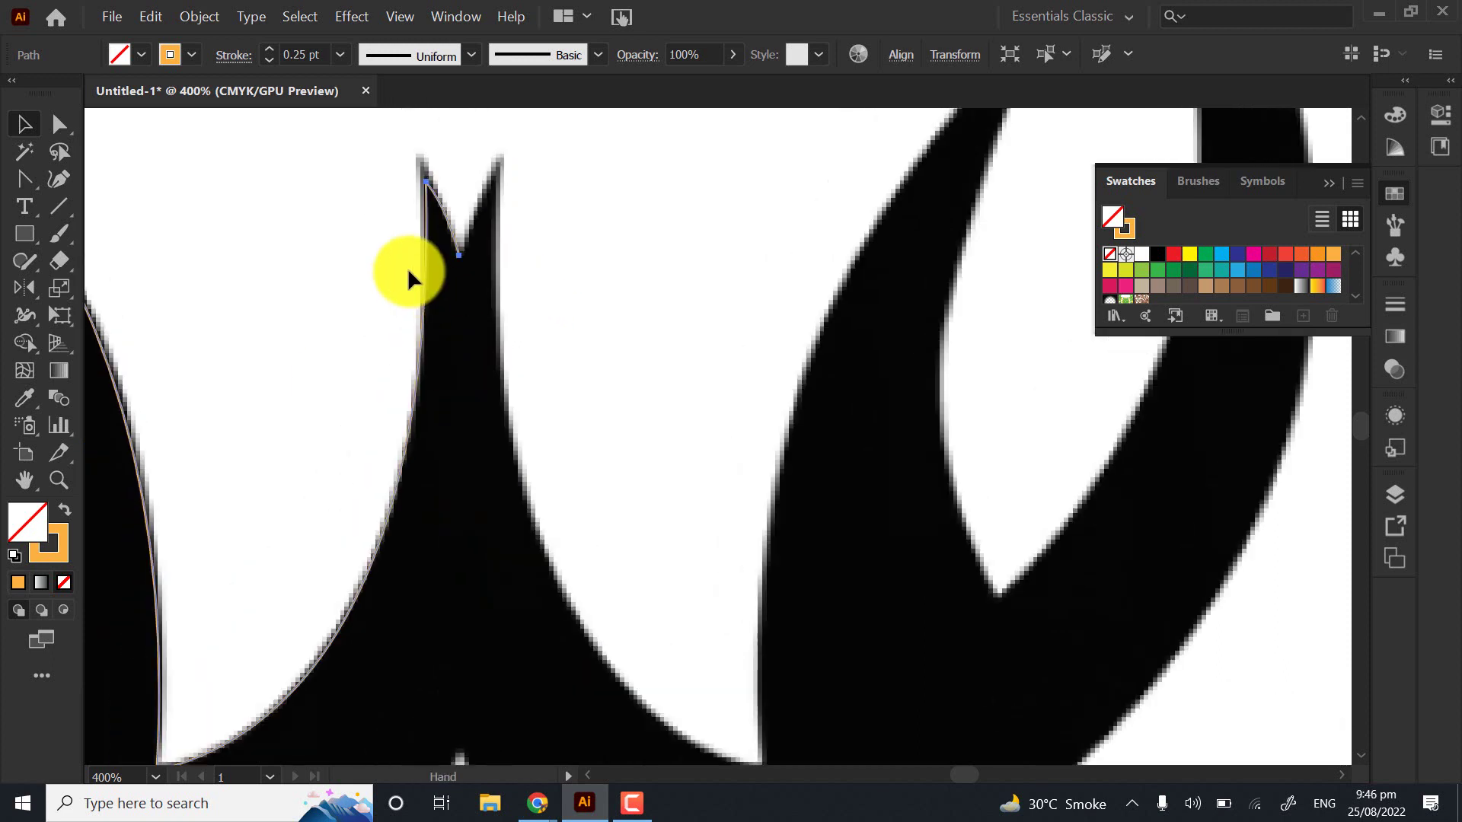
left_click_drag(368, 224, 531, 432)
left_click(406, 341)
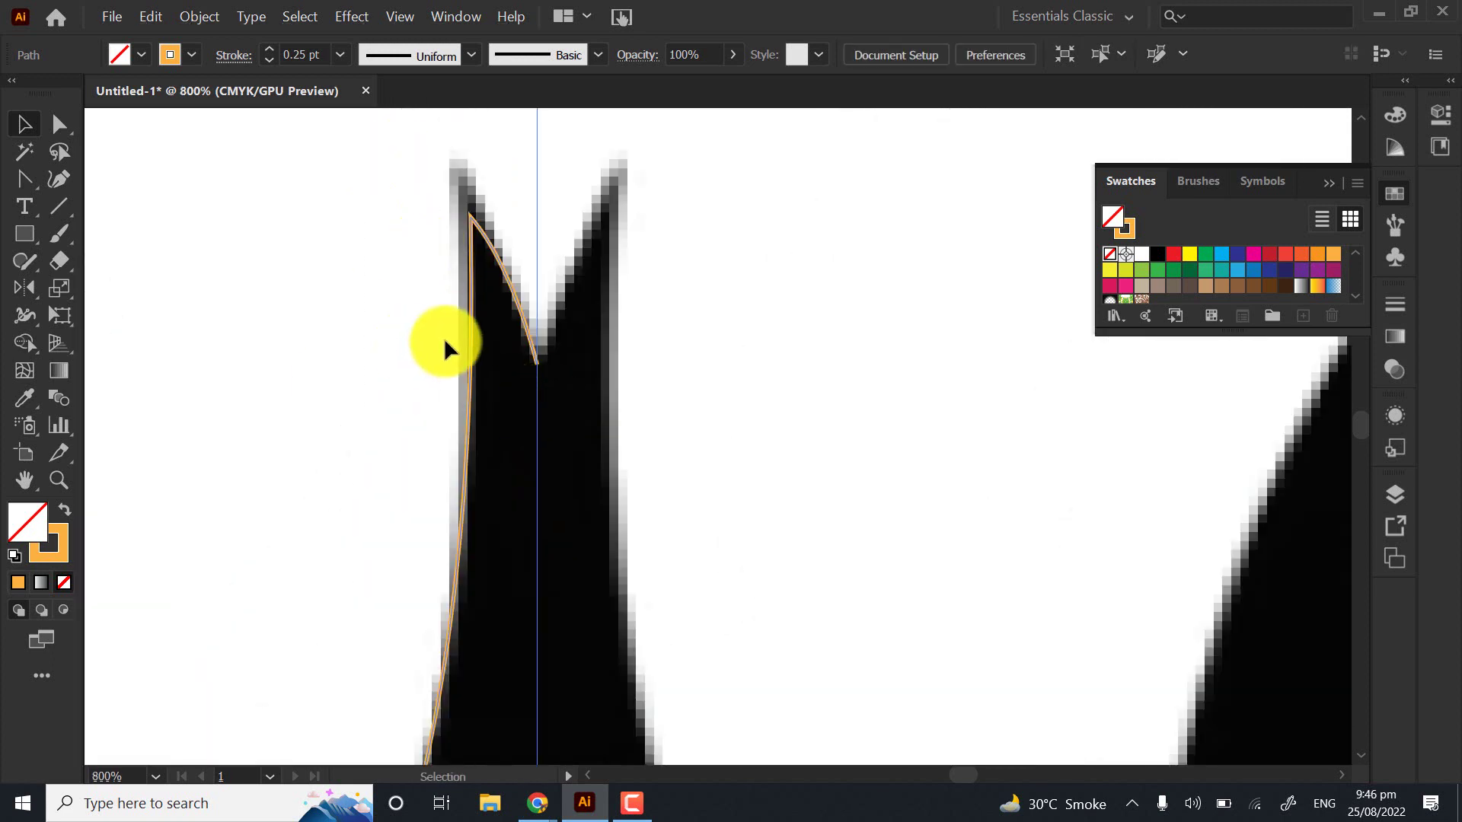
left_click(34, 282)
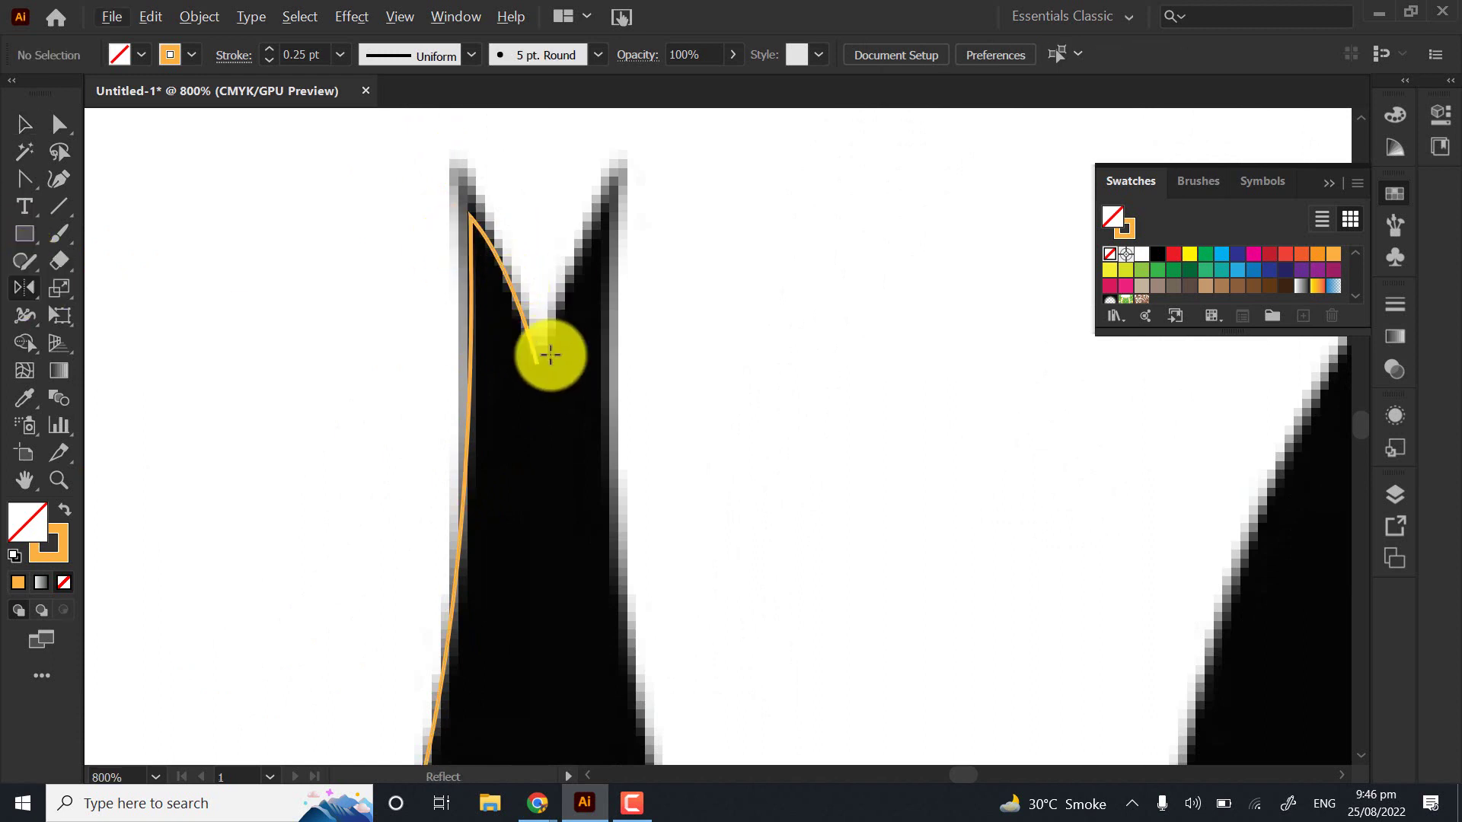
left_click(21, 124)
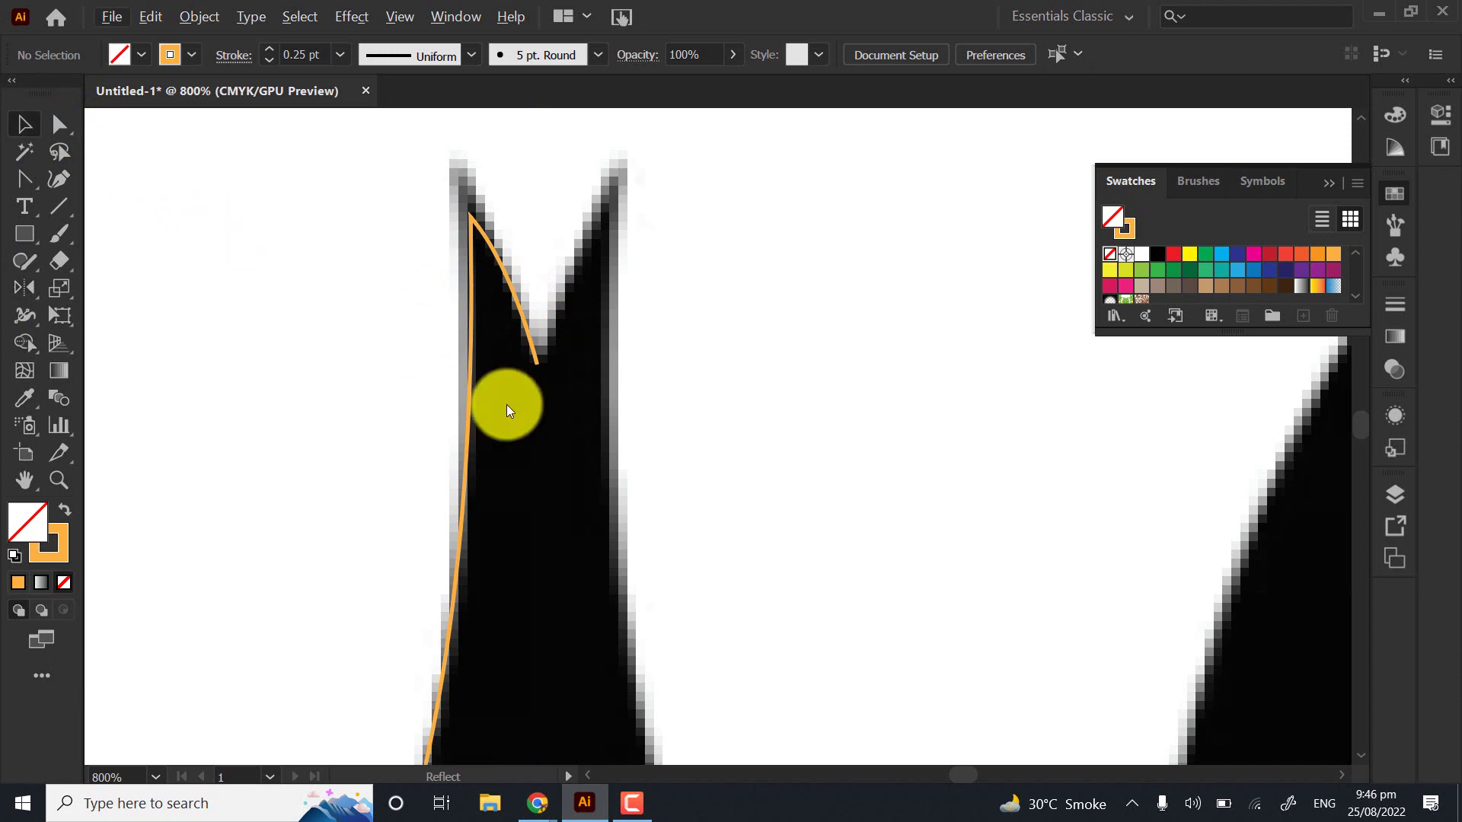
left_click_drag(577, 475, 423, 414)
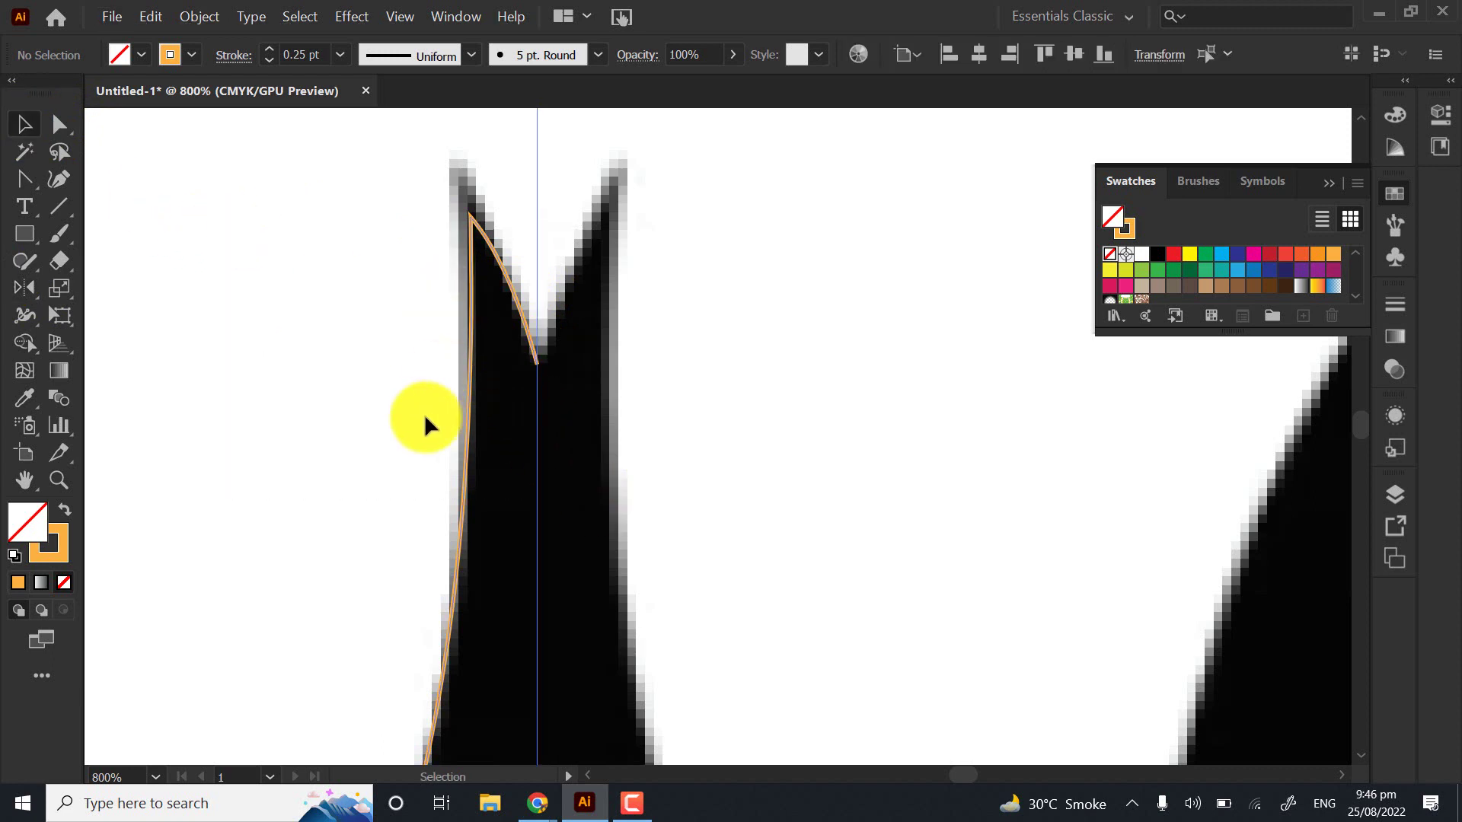
left_click(28, 289)
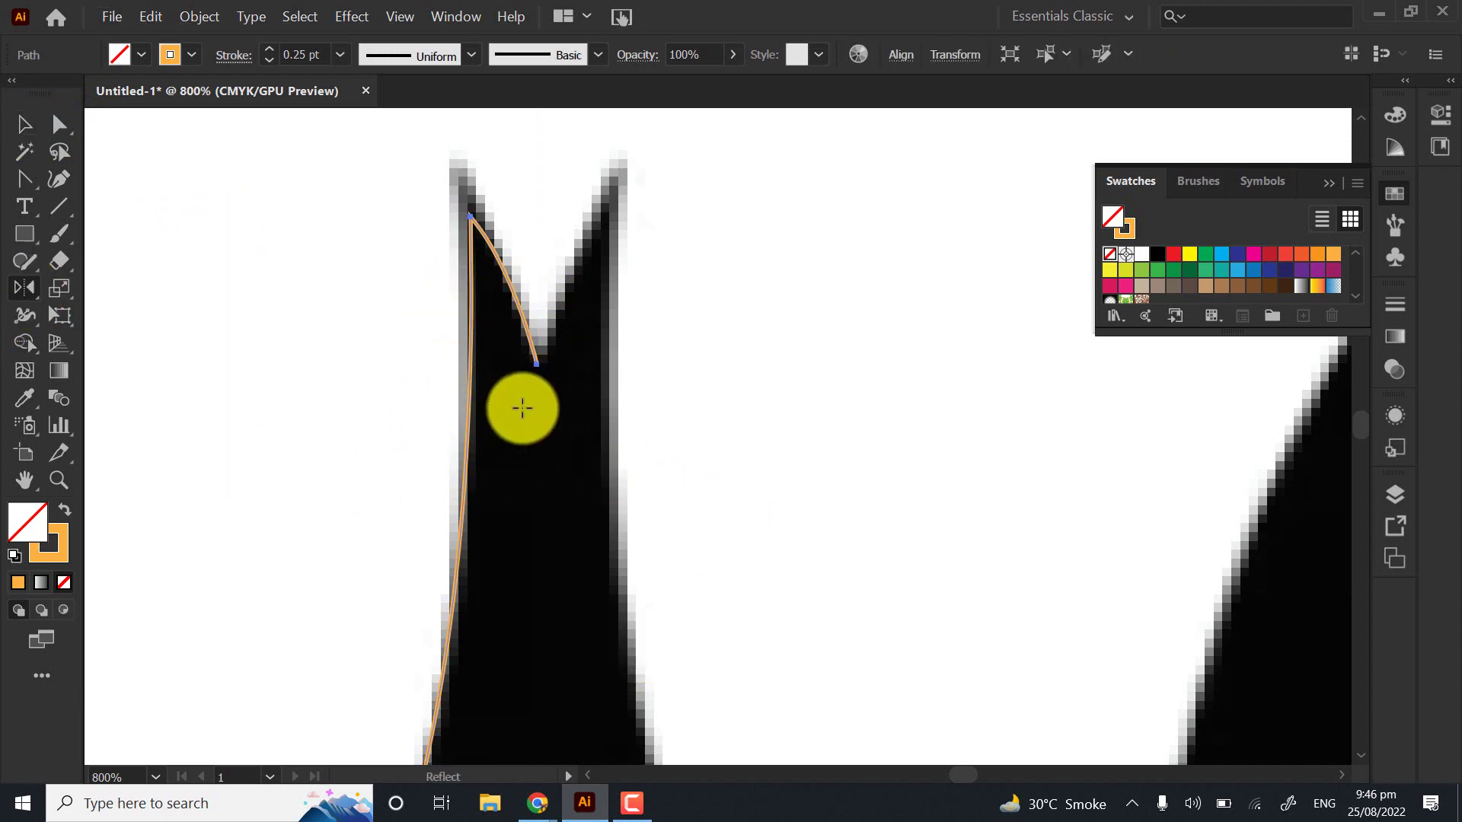
left_click(535, 363, "alt")
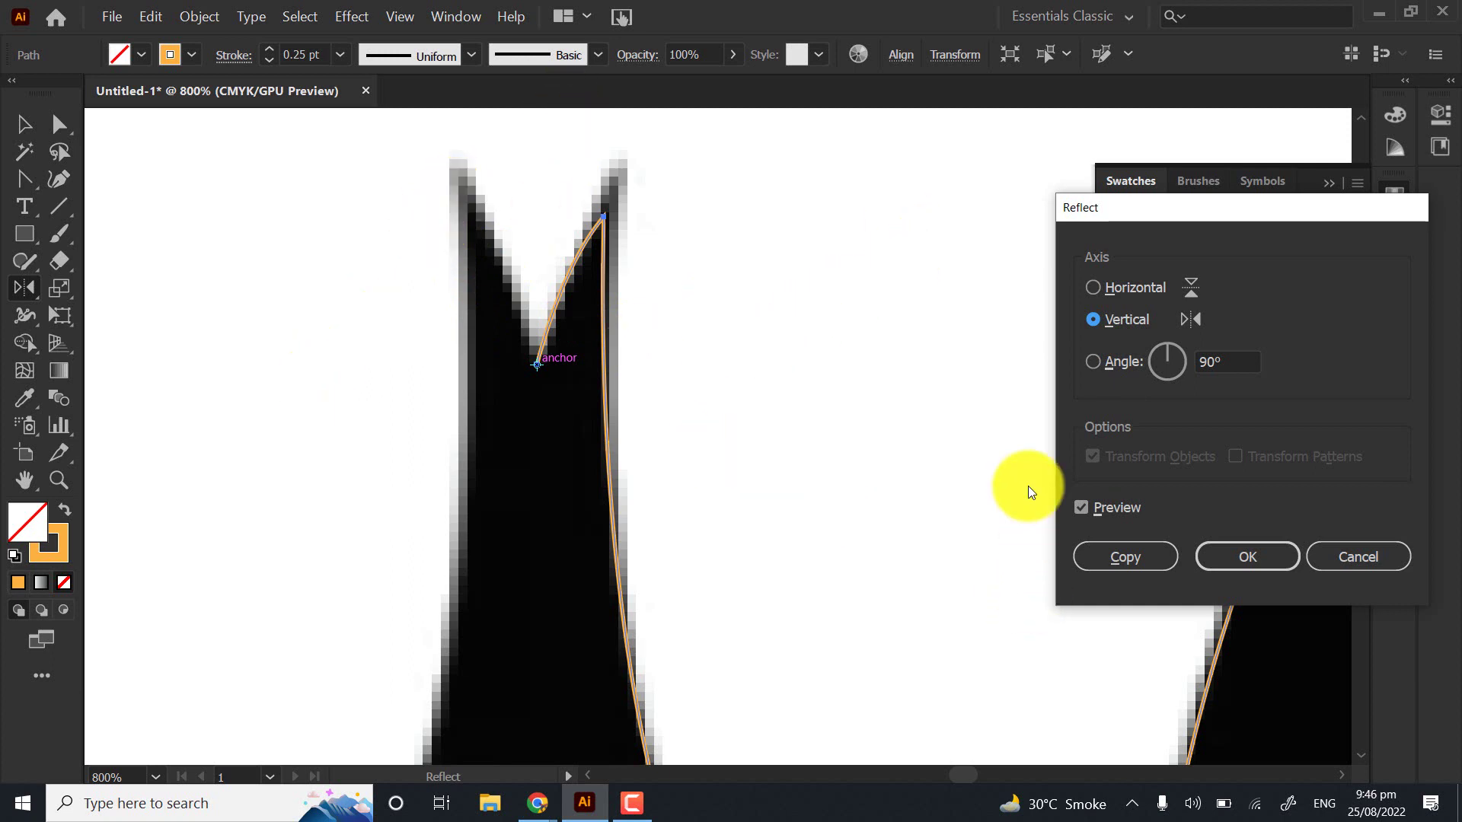
left_click(1150, 551)
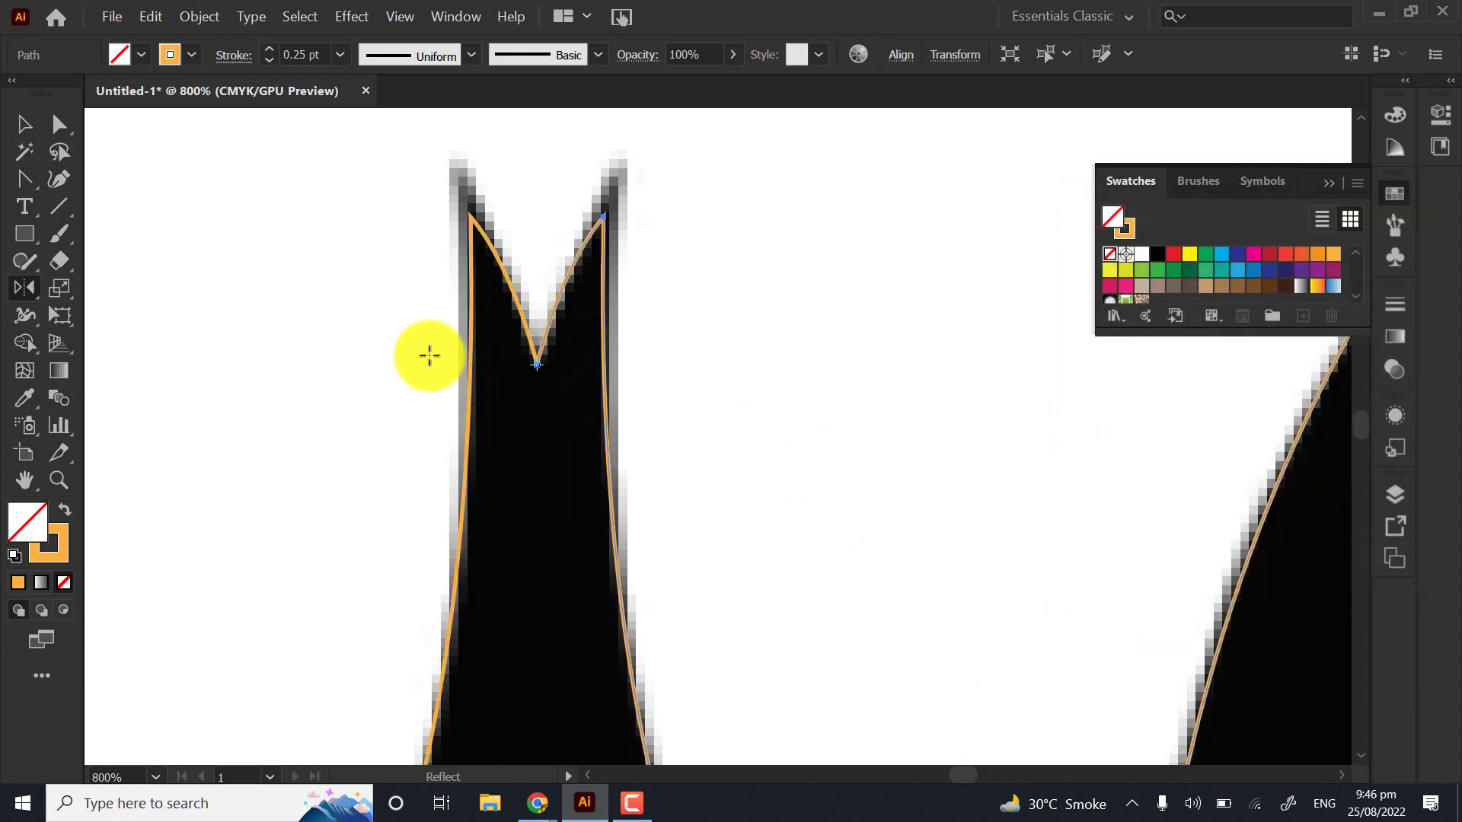
Select the two halves' overlapping end anchors in the upper centre notch and join them
left_click(58, 124)
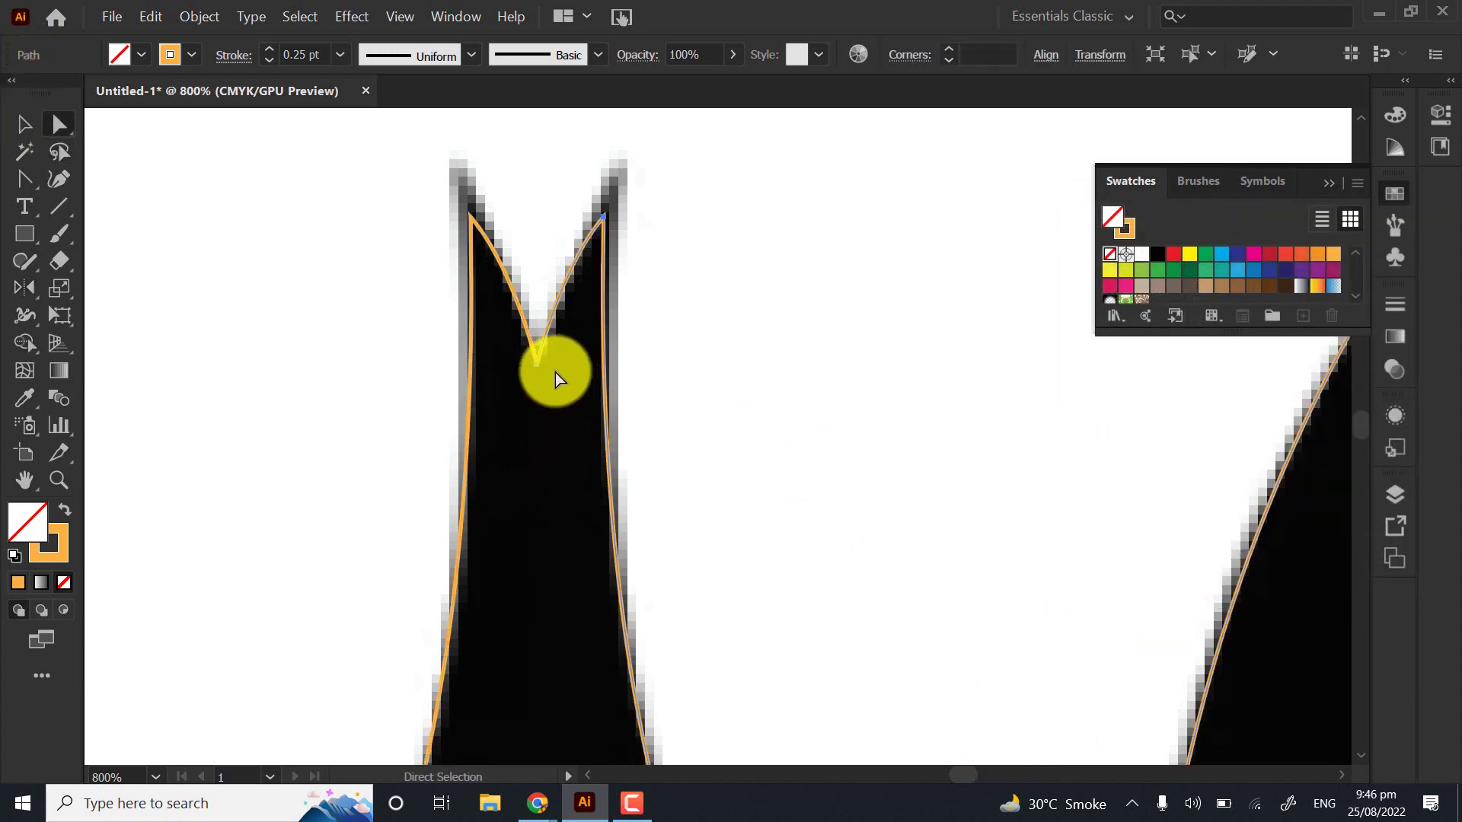
left_click(510, 339)
right_click(571, 380)
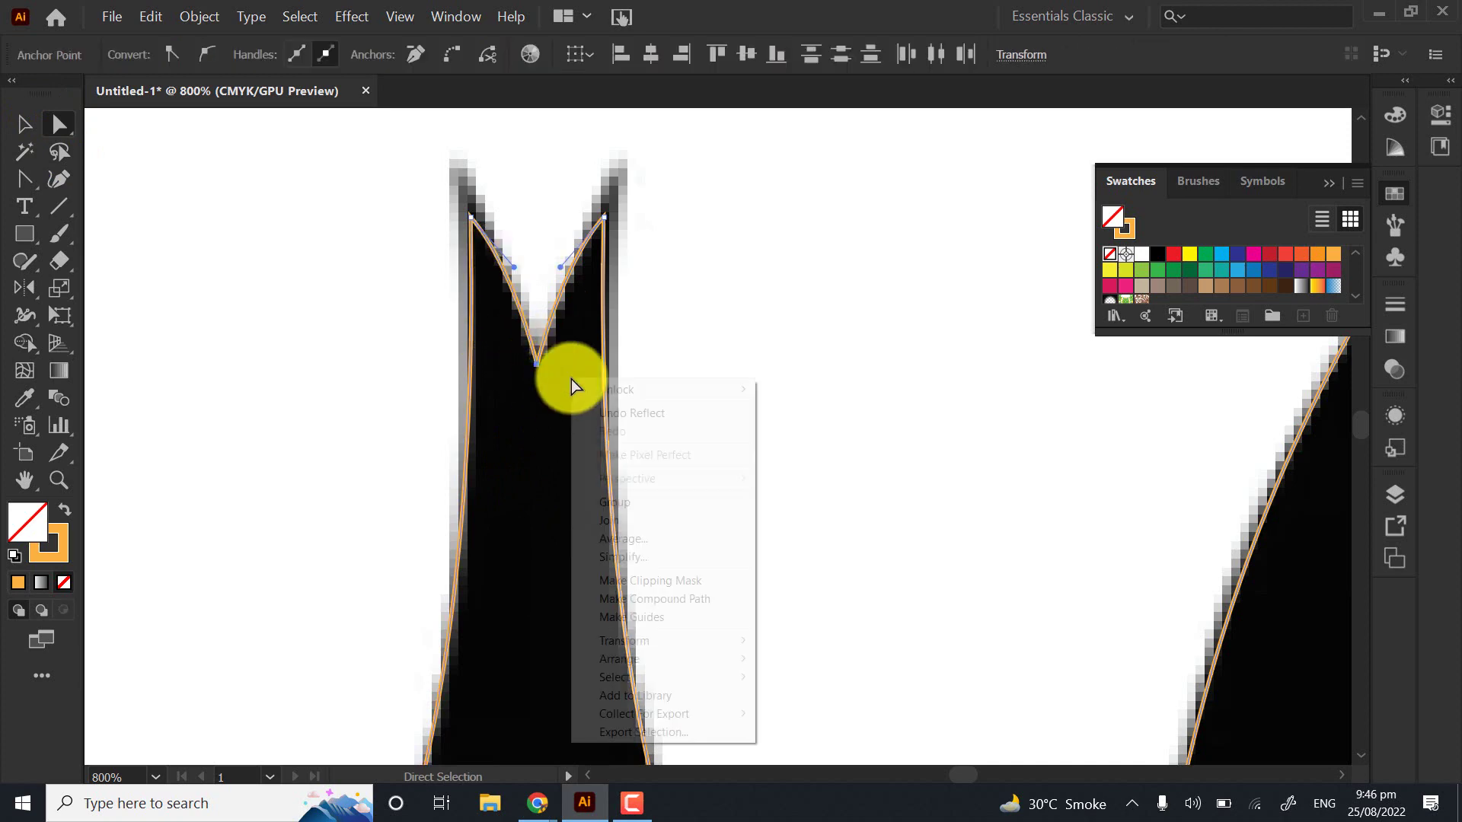
left_click(627, 515)
Join the two halves' end anchors at the peak of the large central opening, just below the white diamond
left_click_drag(607, 580, 568, 235)
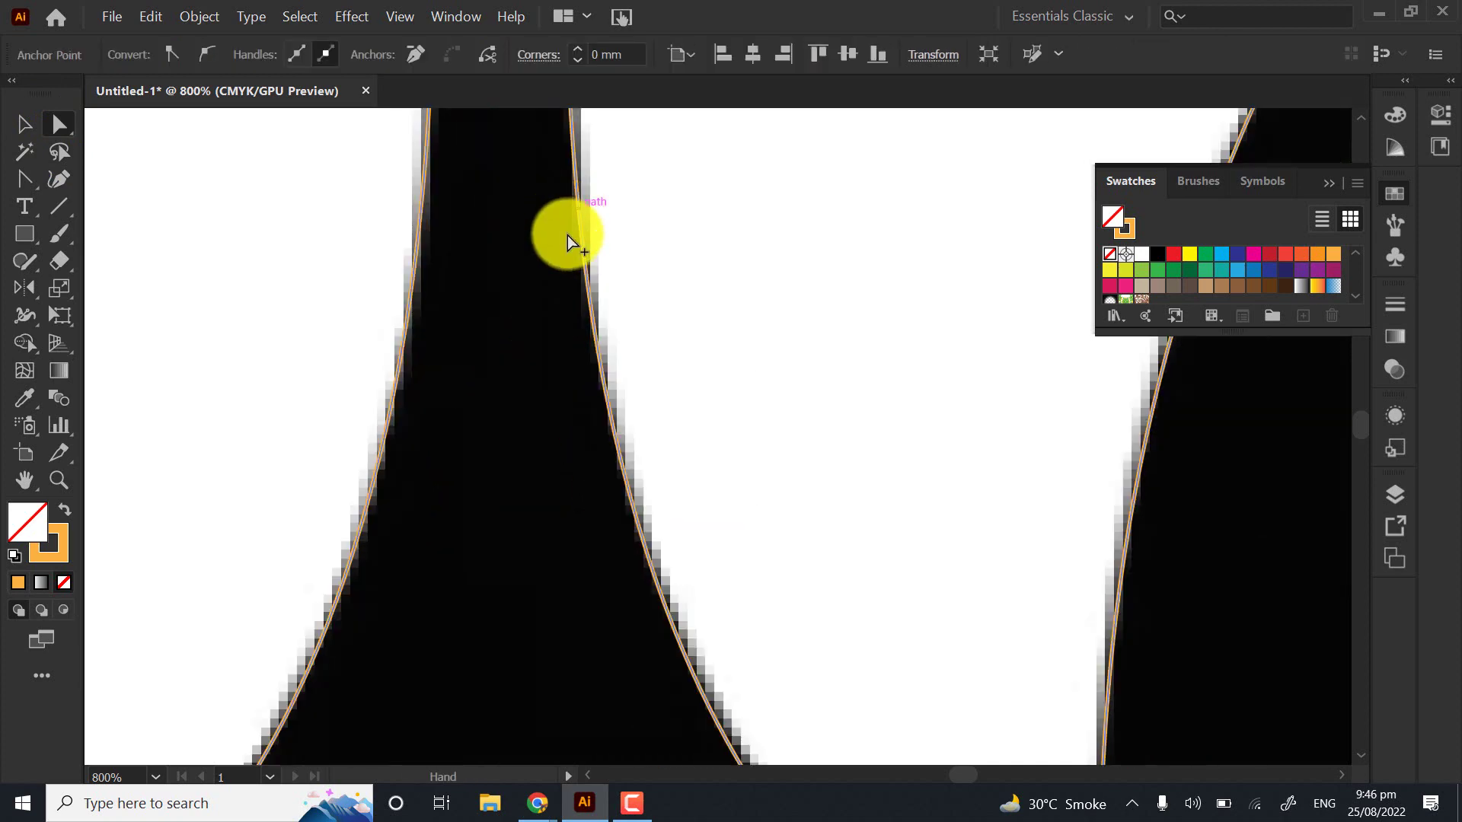
scroll(568, 236, "down", 4)
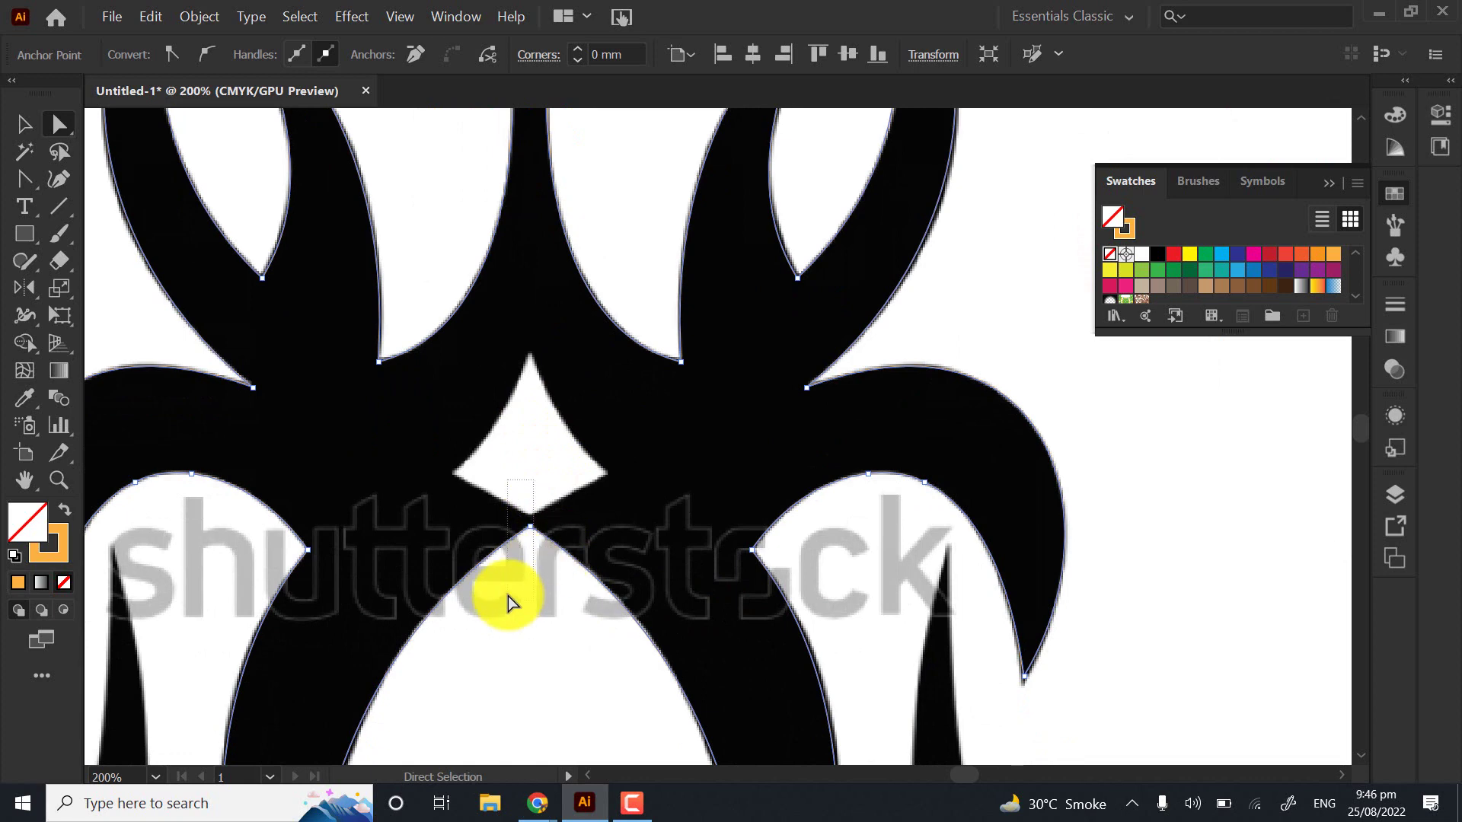
right_click(591, 522)
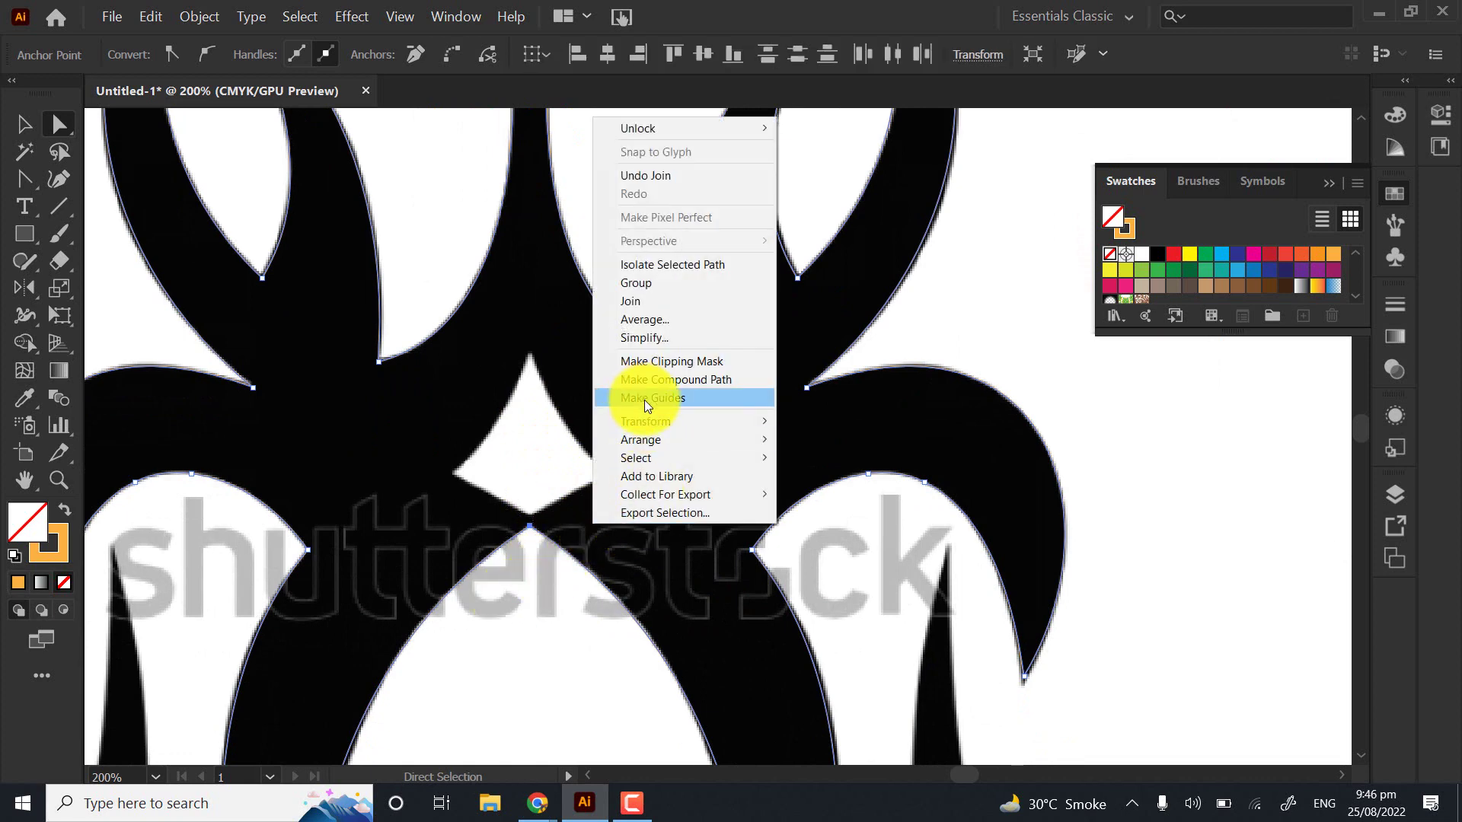
left_click(647, 303)
Select the whole joined path and swap its fill and stroke to fill the shape orange
scroll(769, 327, "down", 3)
left_click_drag(618, 204, 751, 356)
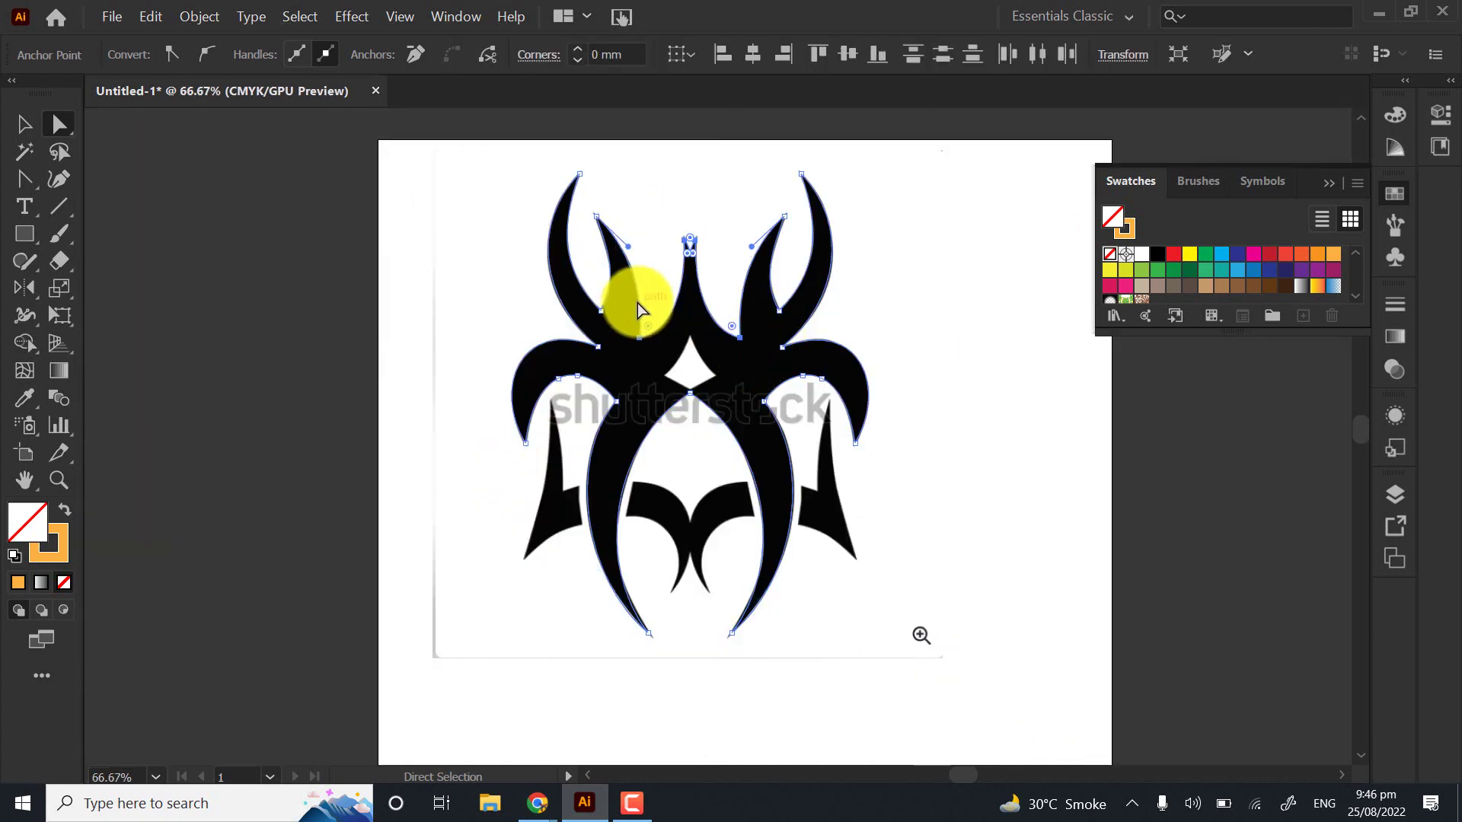
left_click(24, 124)
left_click(505, 459)
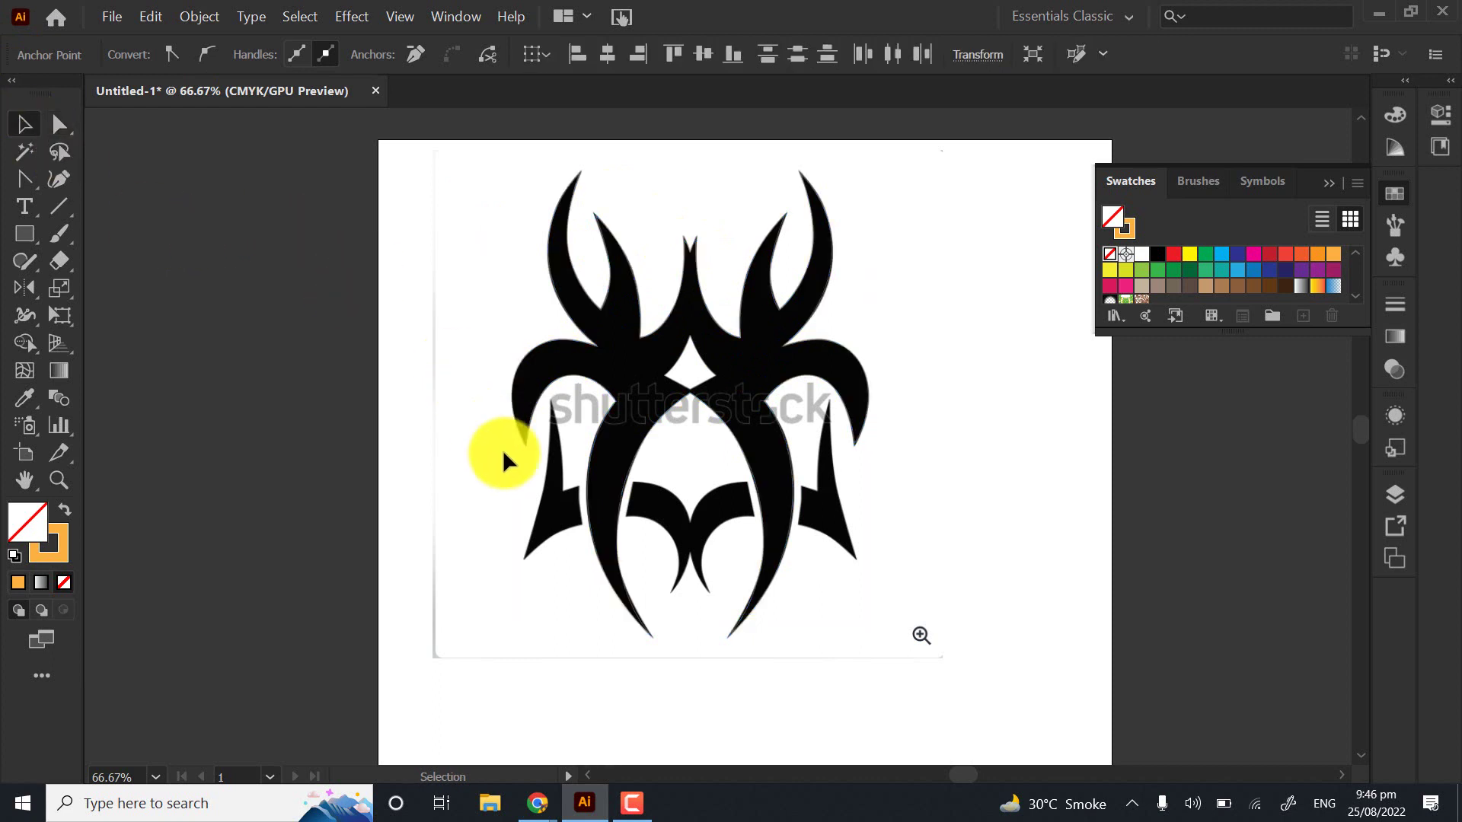
left_click(628, 468)
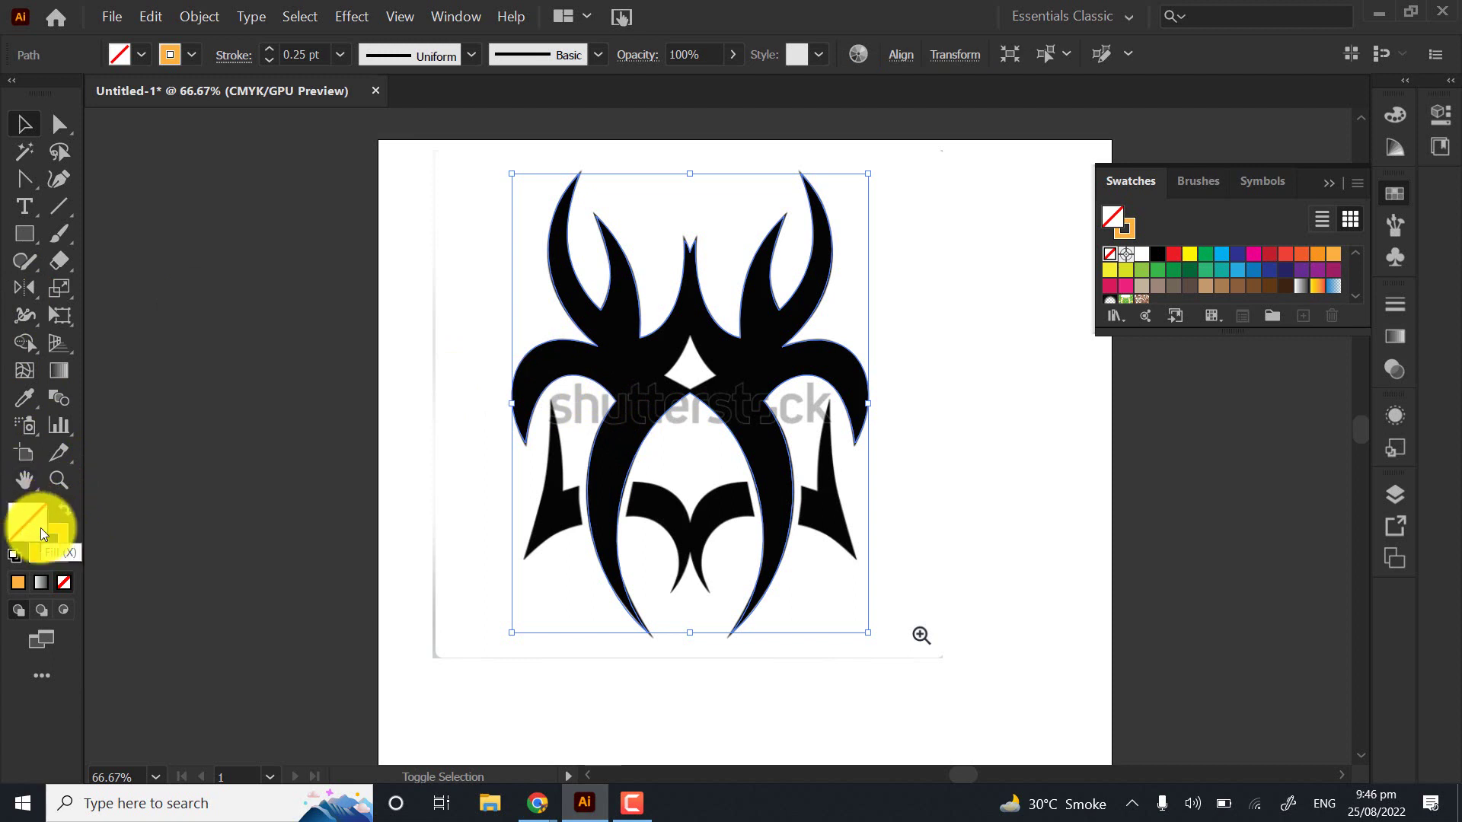
key("shift+x")
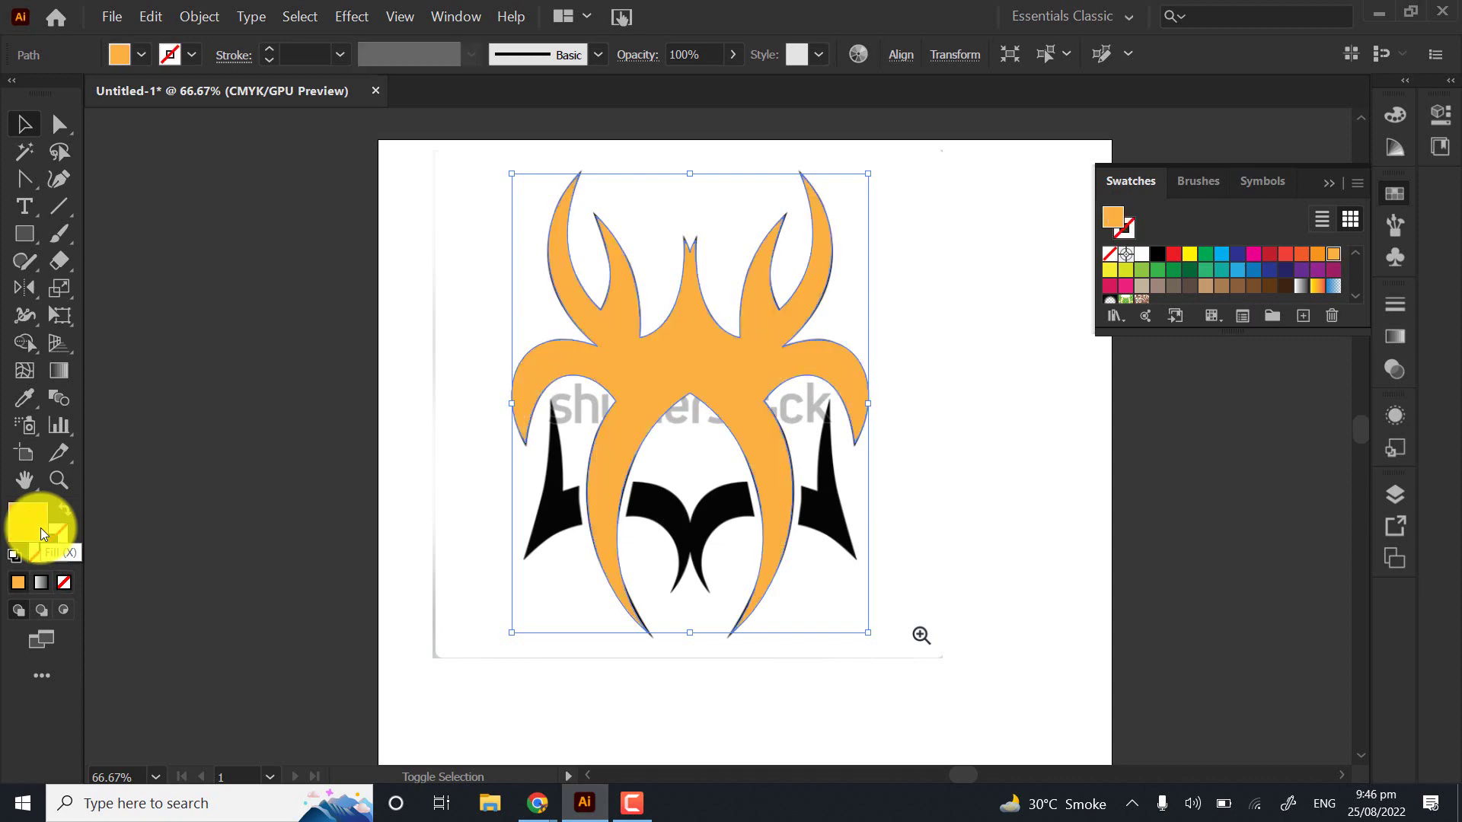
key("shift+x")
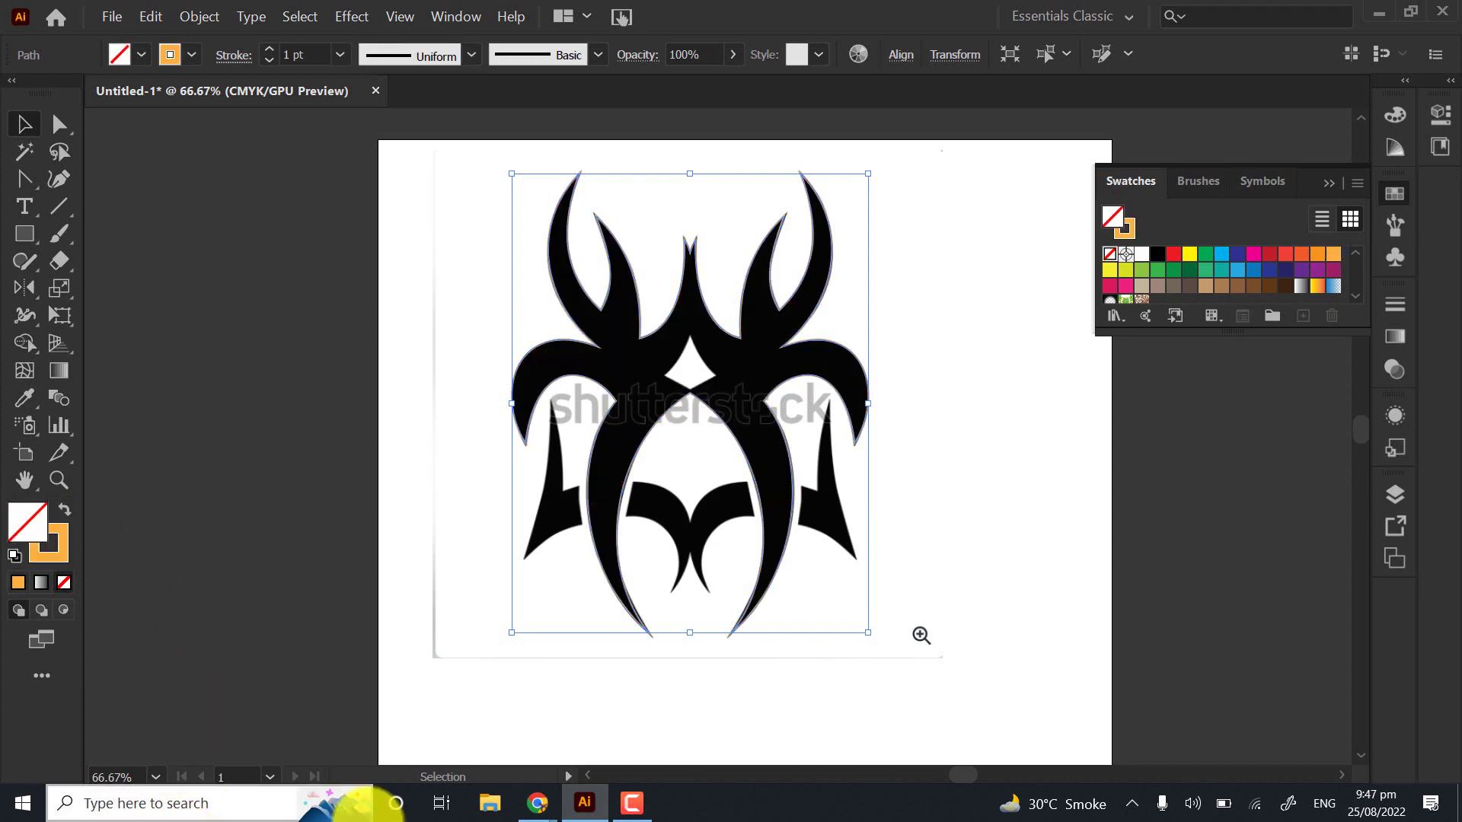
key("shift+x")
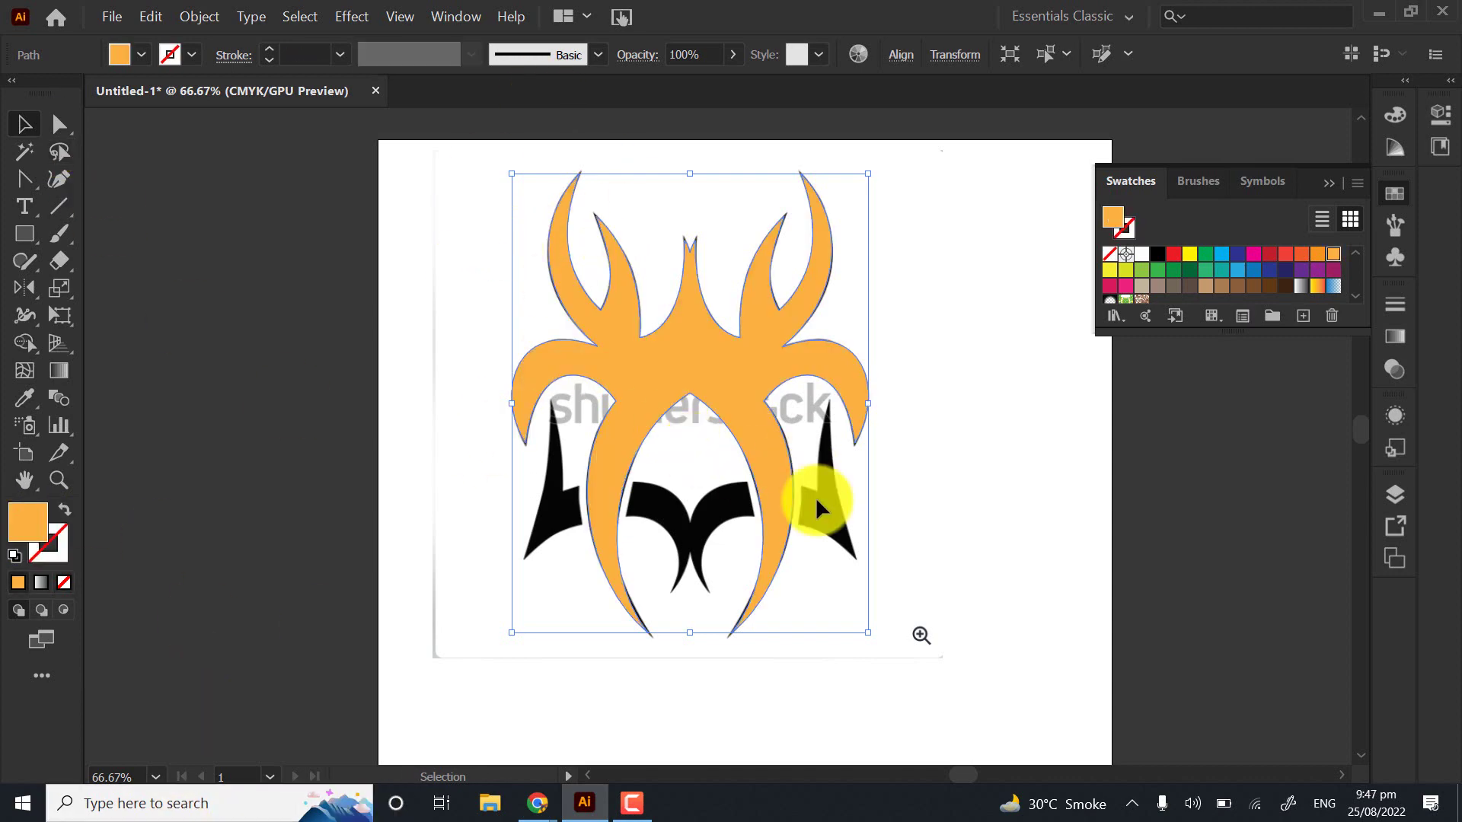
Swap the fill and stroke back to an orange outline without fill, exposing the central diamond, and deselect the path
left_click_drag(780, 428, 659, 418)
scroll(490, 236, "up", 3)
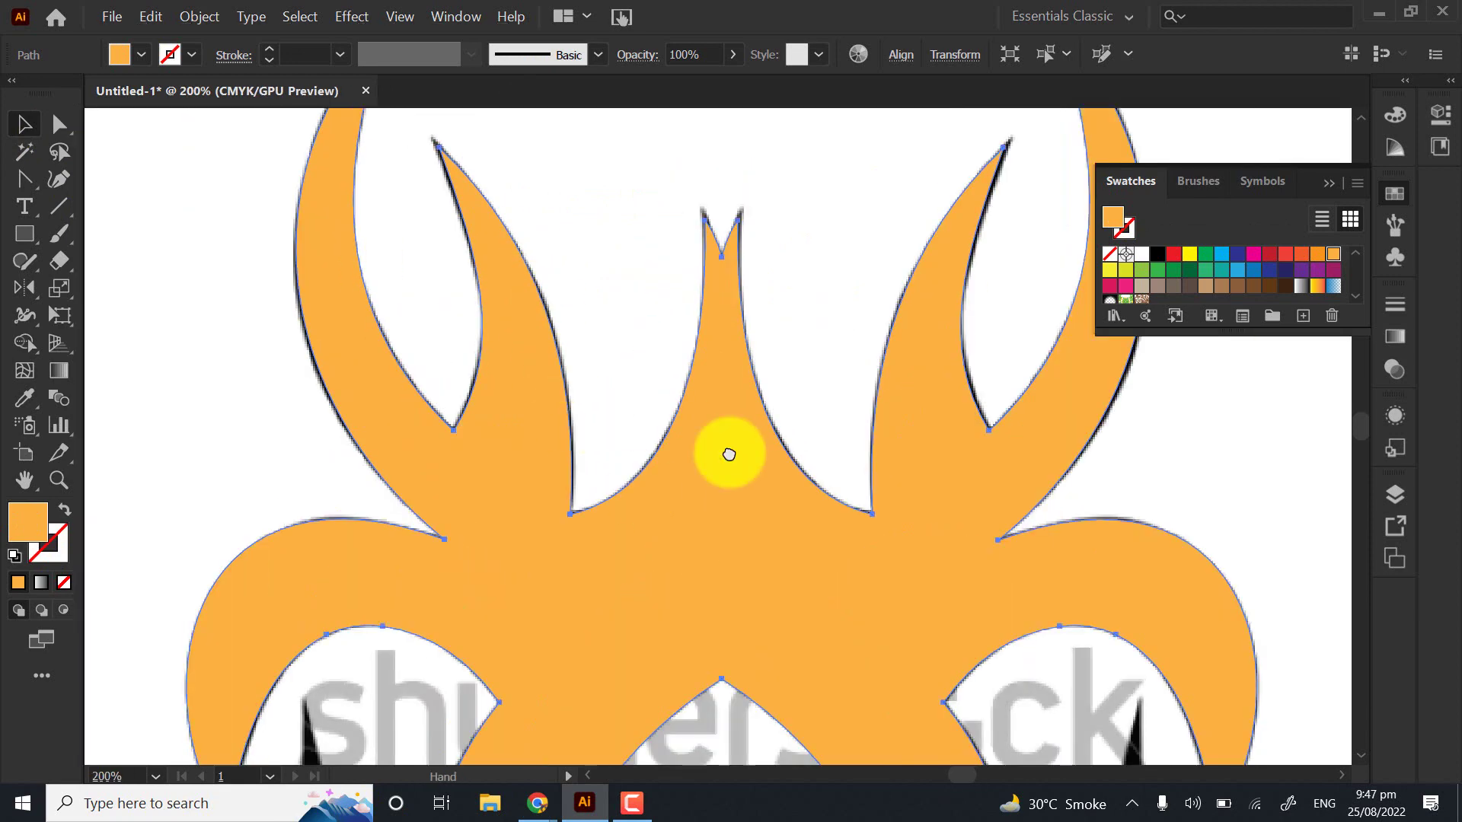
scroll(728, 455, "down", 1)
left_click_drag(685, 532, 639, 473)
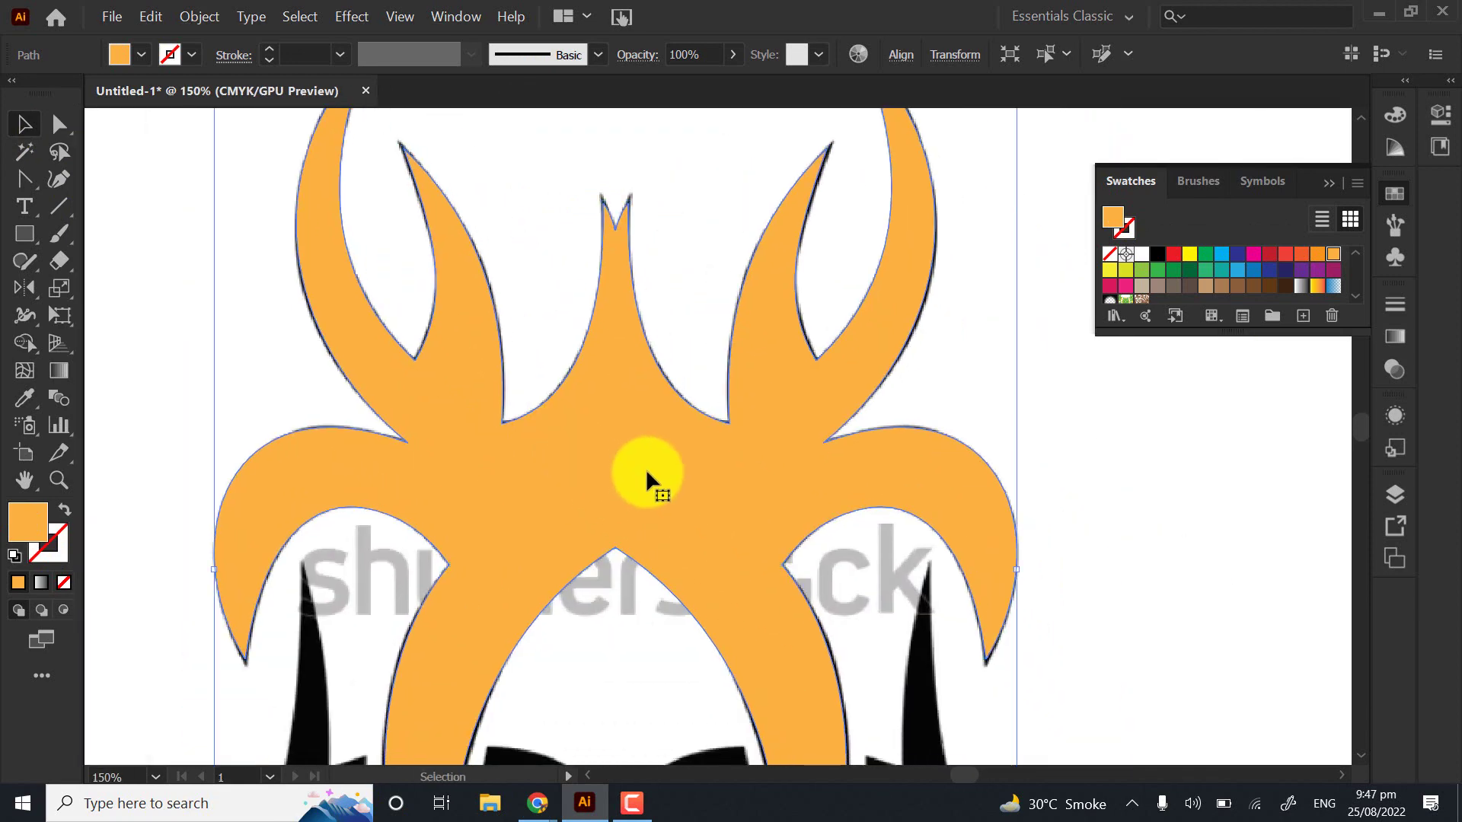
key("shift+x")
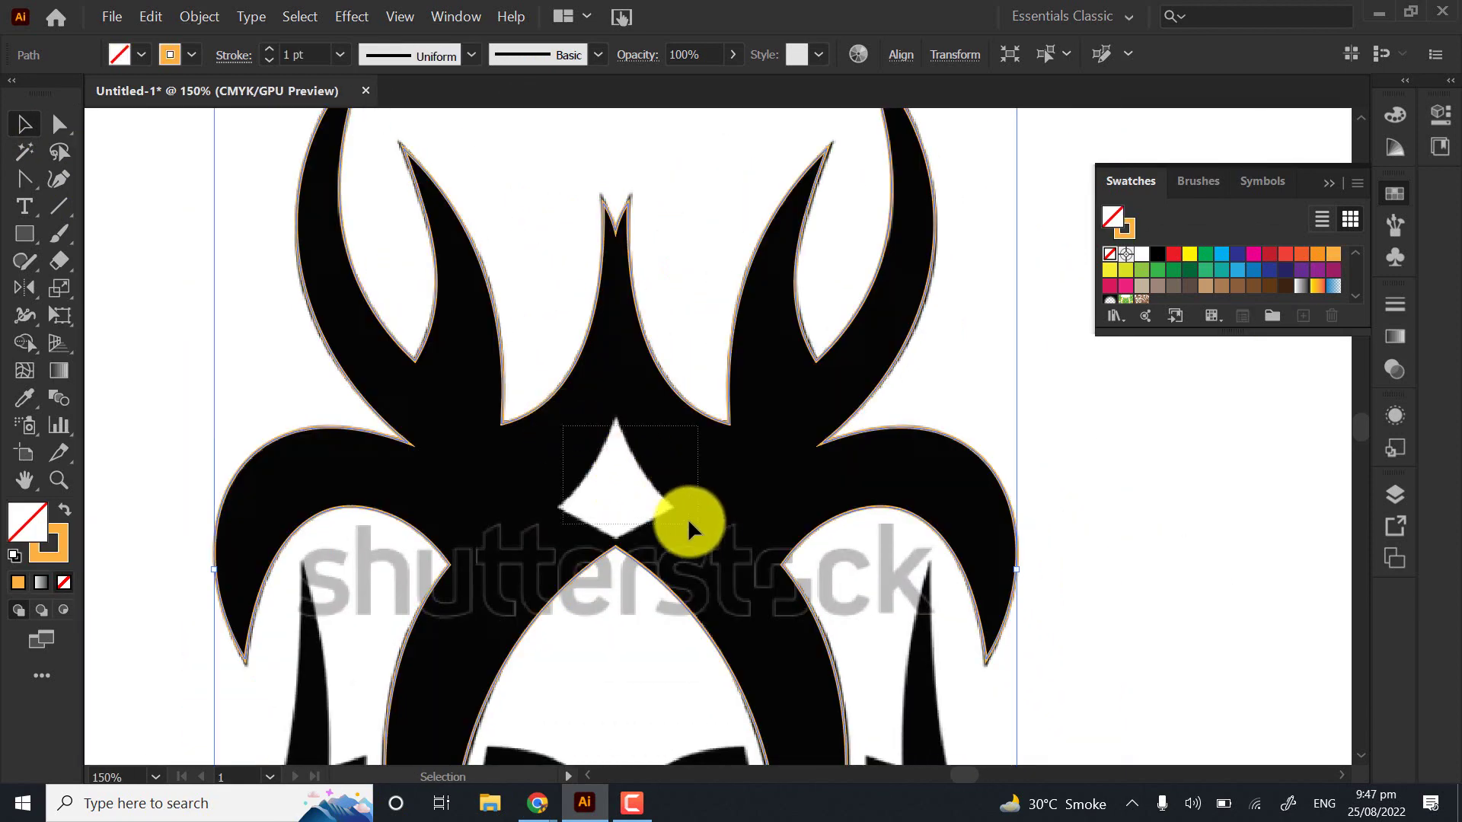
key("ctrl+h")
left_click(663, 478)
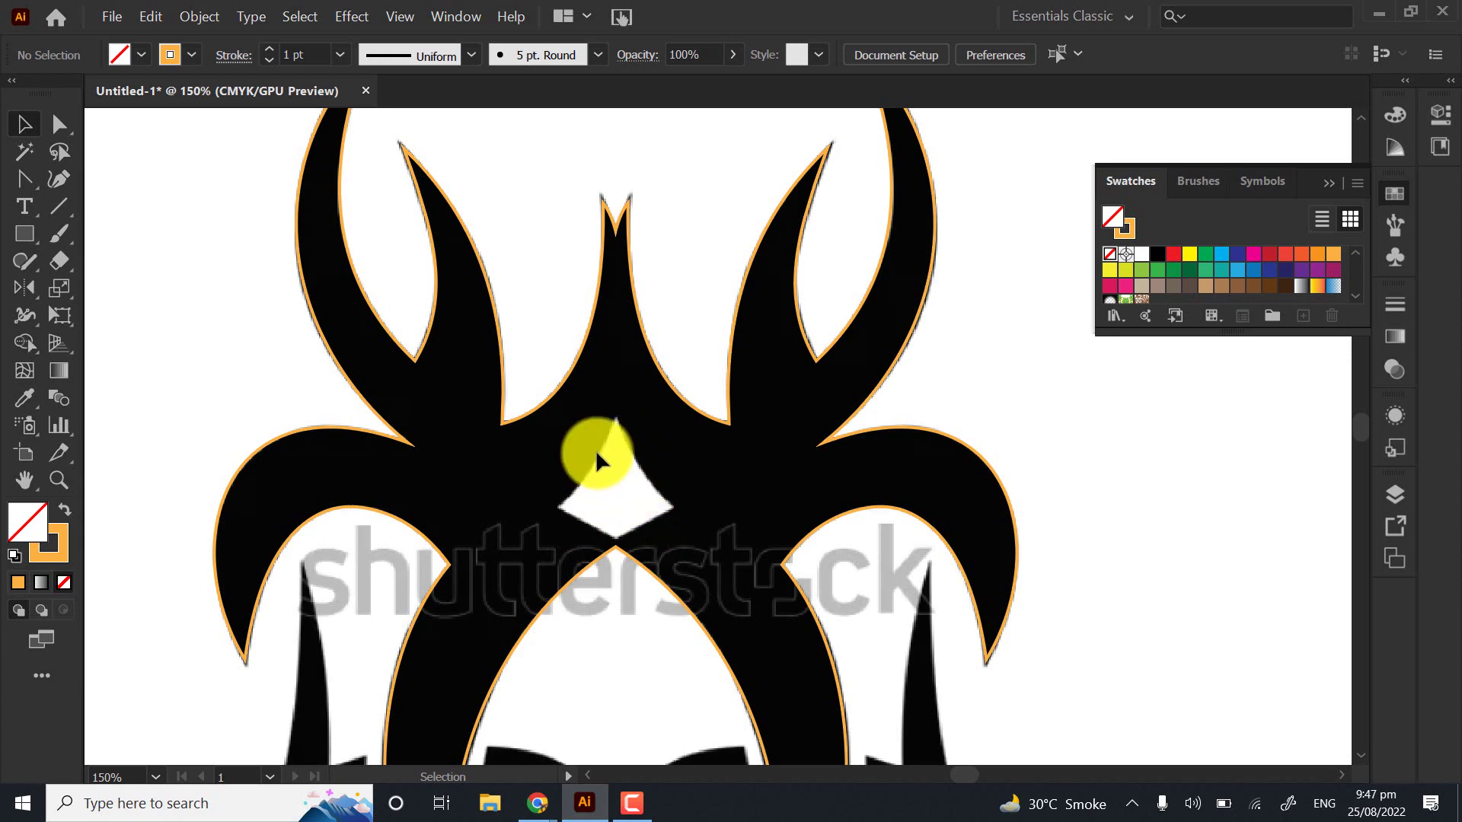
Check the newest in-call message in the Google Meet window and return to the Illustrator drawing
left_click(486, 751)
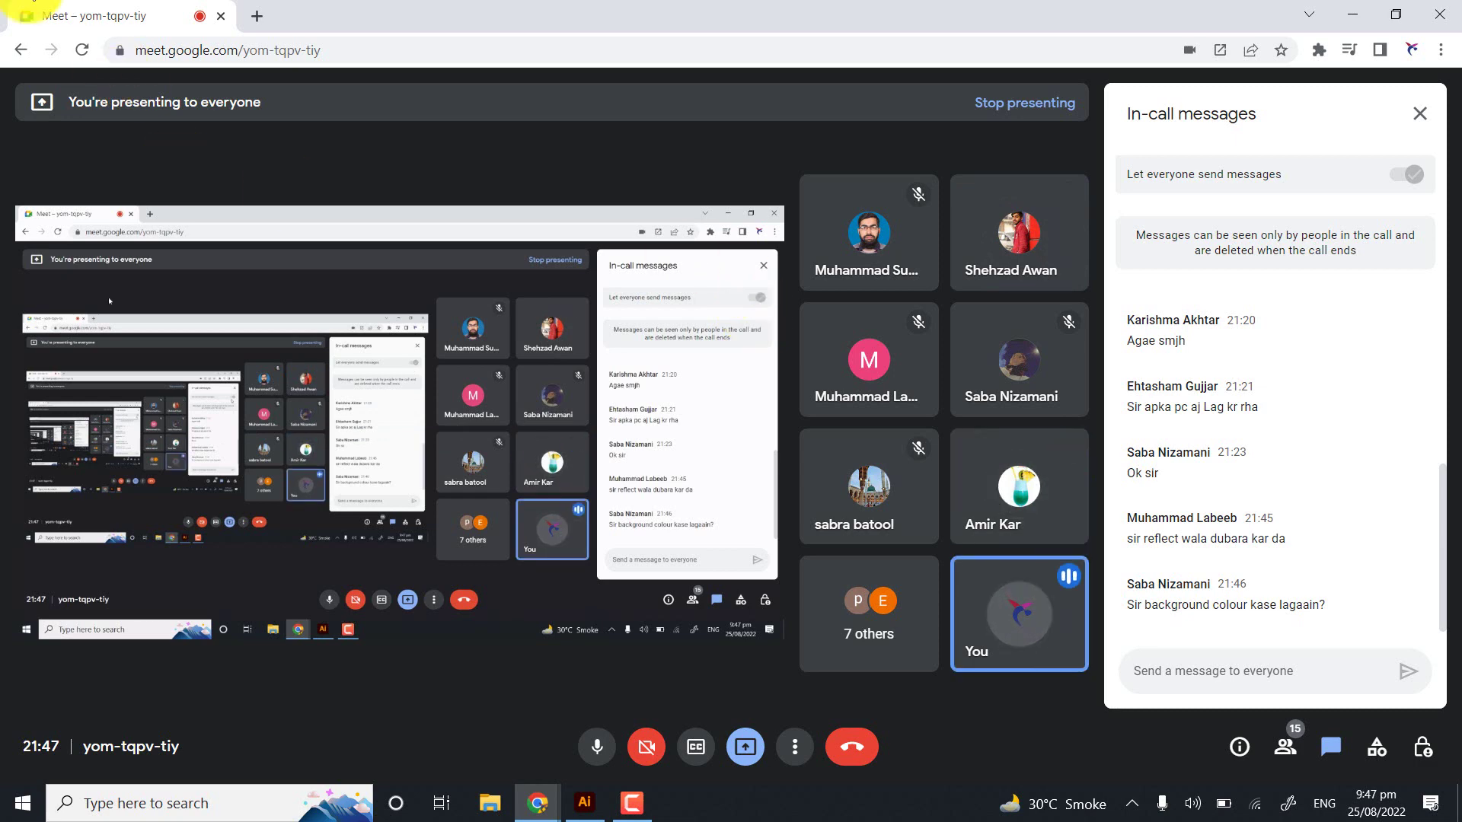
left_click(572, 803)
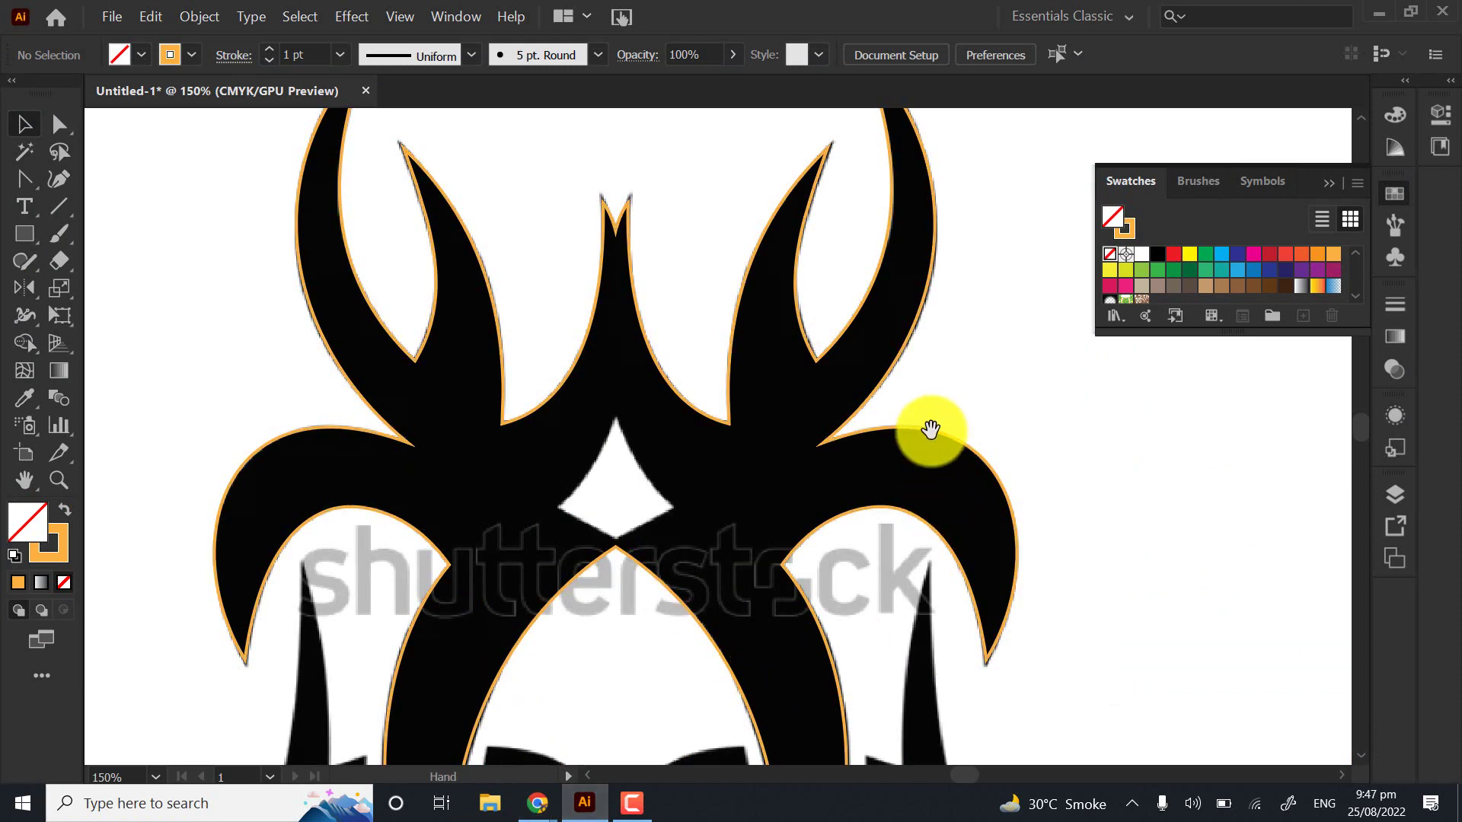
Draw an orange-filled rectangle about 52 by 48 mm beside the tribal design and a smaller rectangle inside it
left_click_drag(930, 430, 581, 432)
scroll(582, 431, "down", 2)
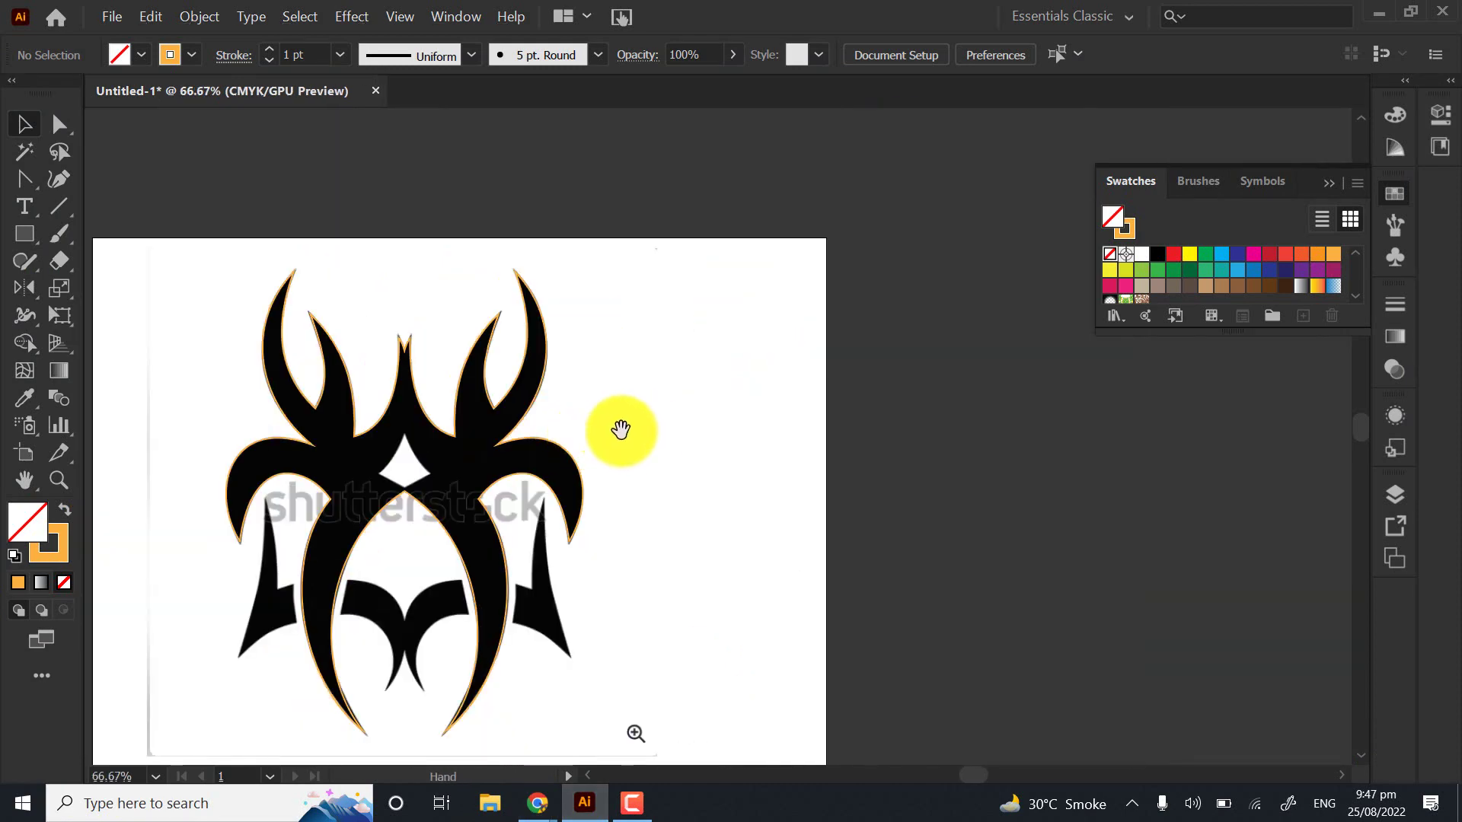
left_click(25, 232)
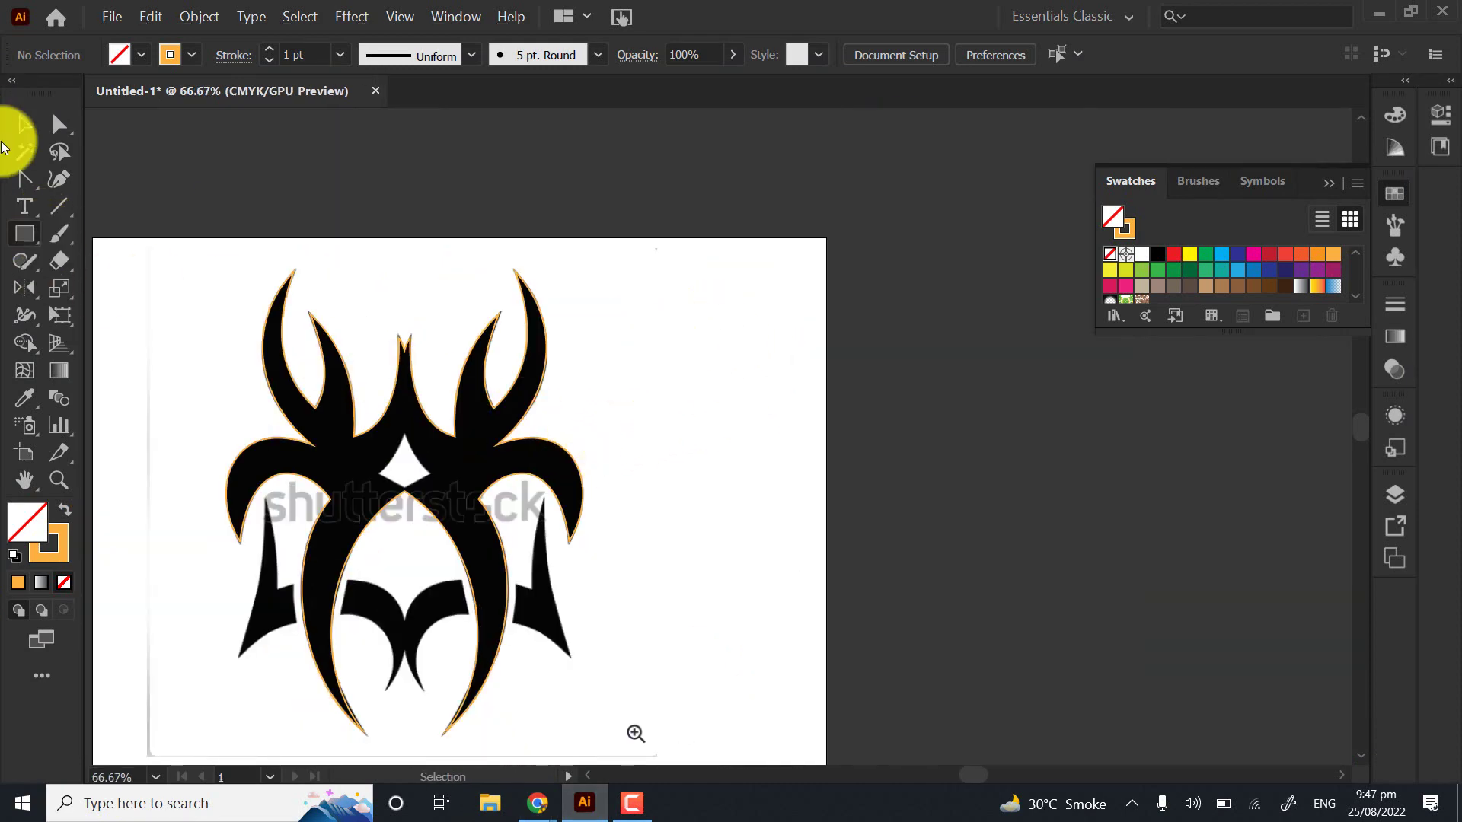
left_click_drag(719, 300, 904, 467)
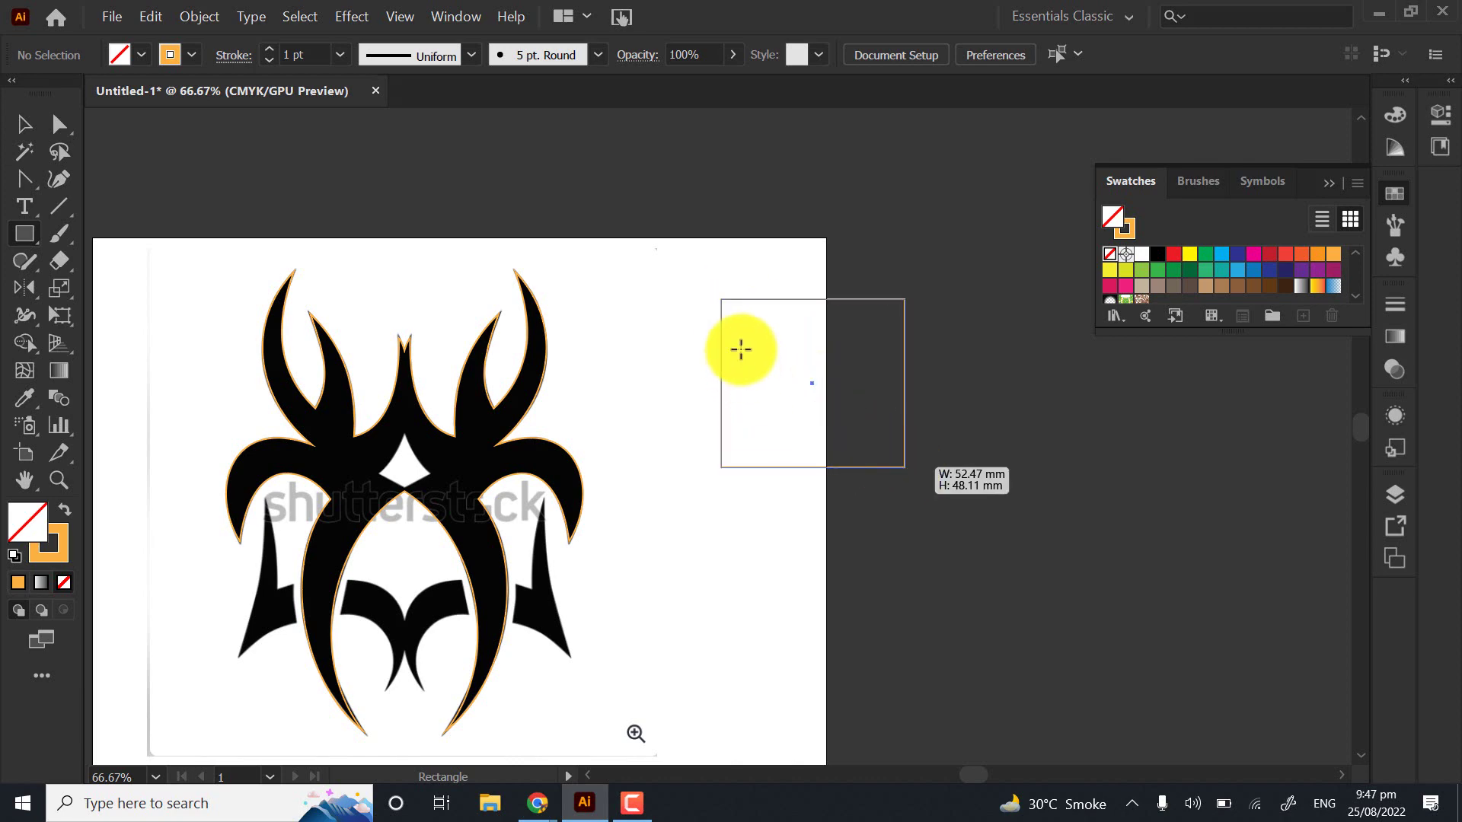
key("shift+x")
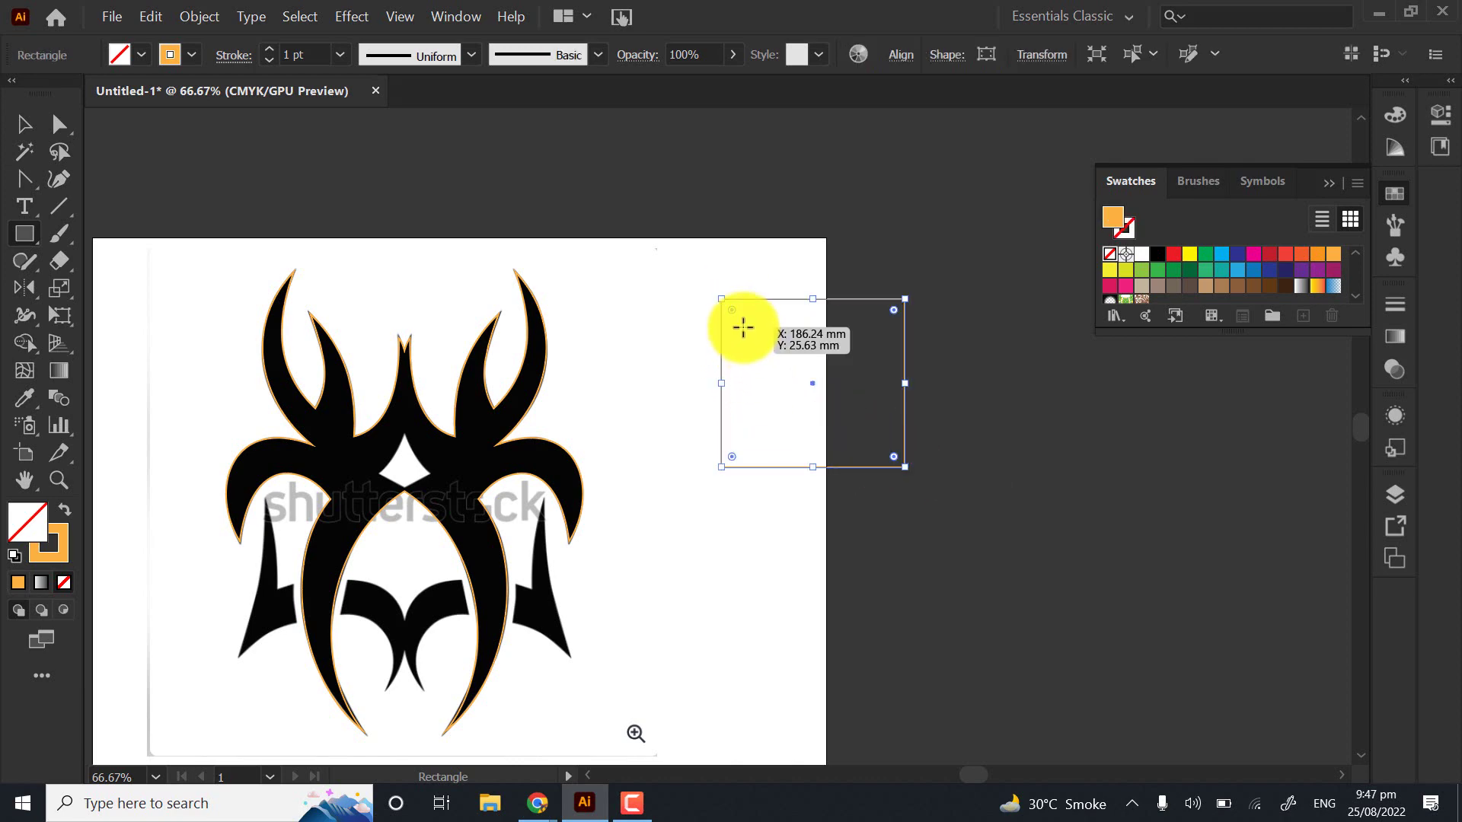
left_click_drag(744, 327, 878, 435)
Select both rectangles and cut the inner one out of the outer with Shape Builder, leaving a hollow frame
left_click(24, 122)
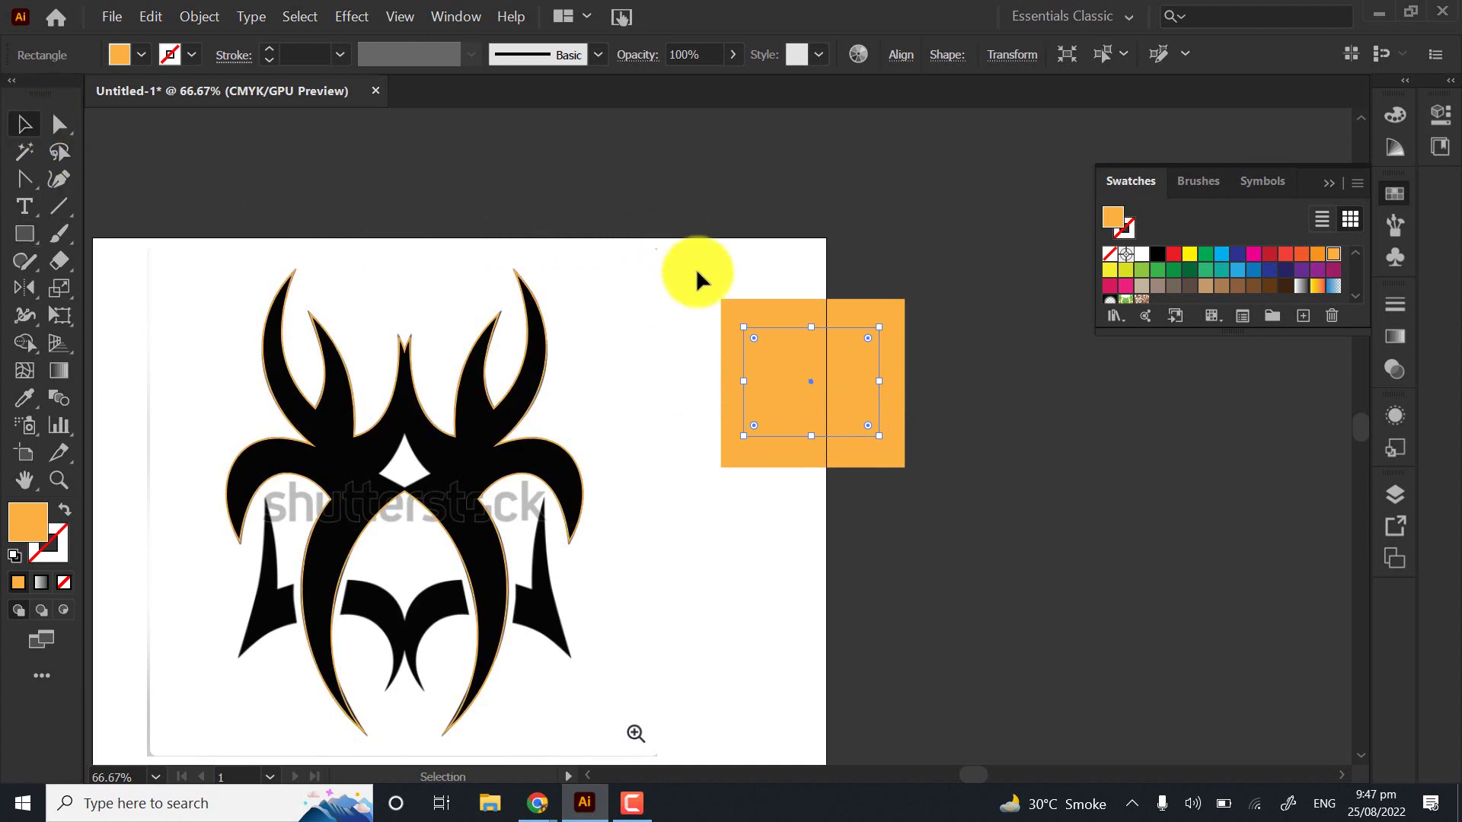
left_click_drag(695, 277, 776, 498)
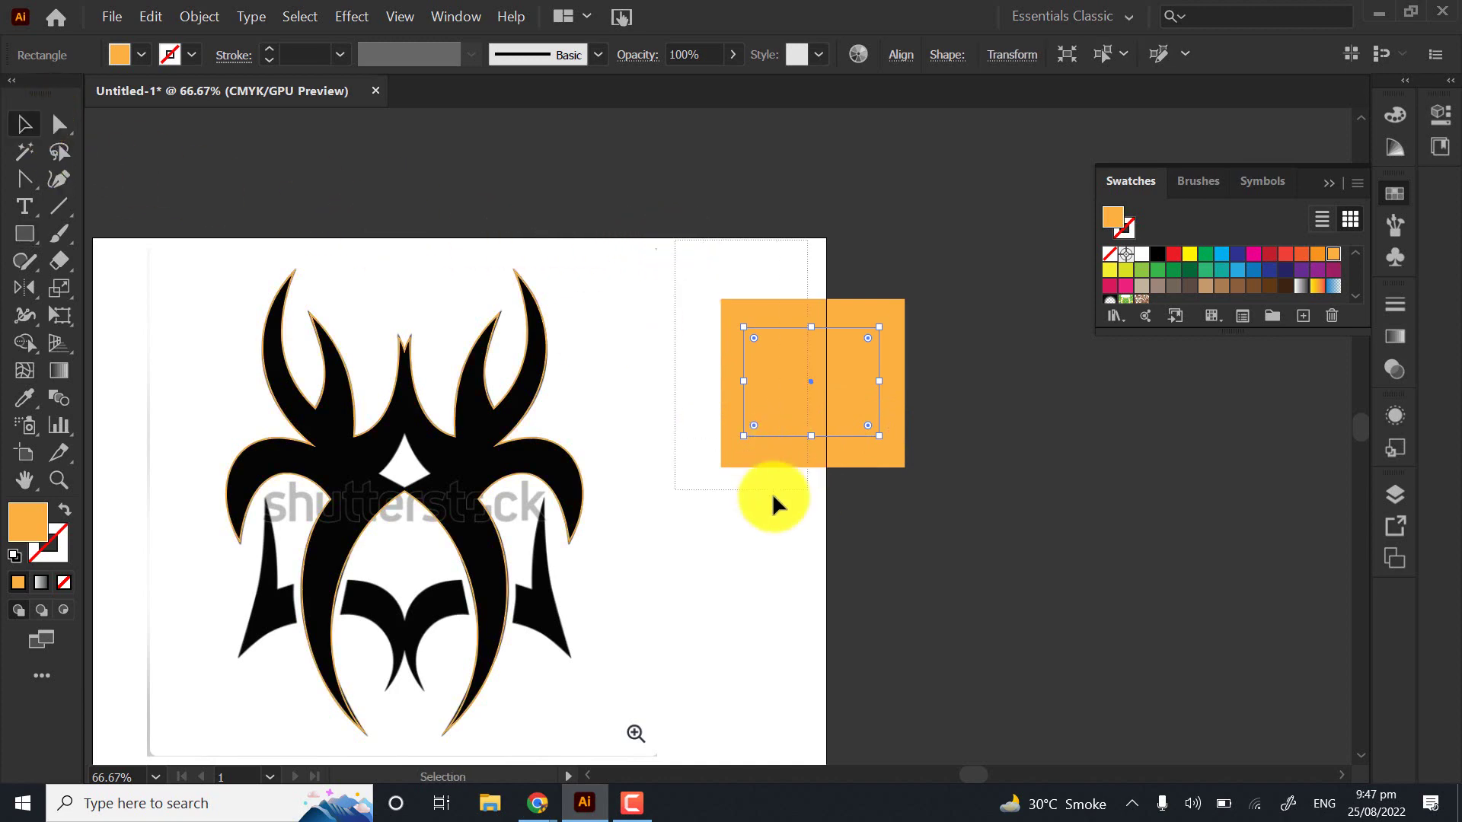
left_click(24, 343)
left_click(800, 396, "alt")
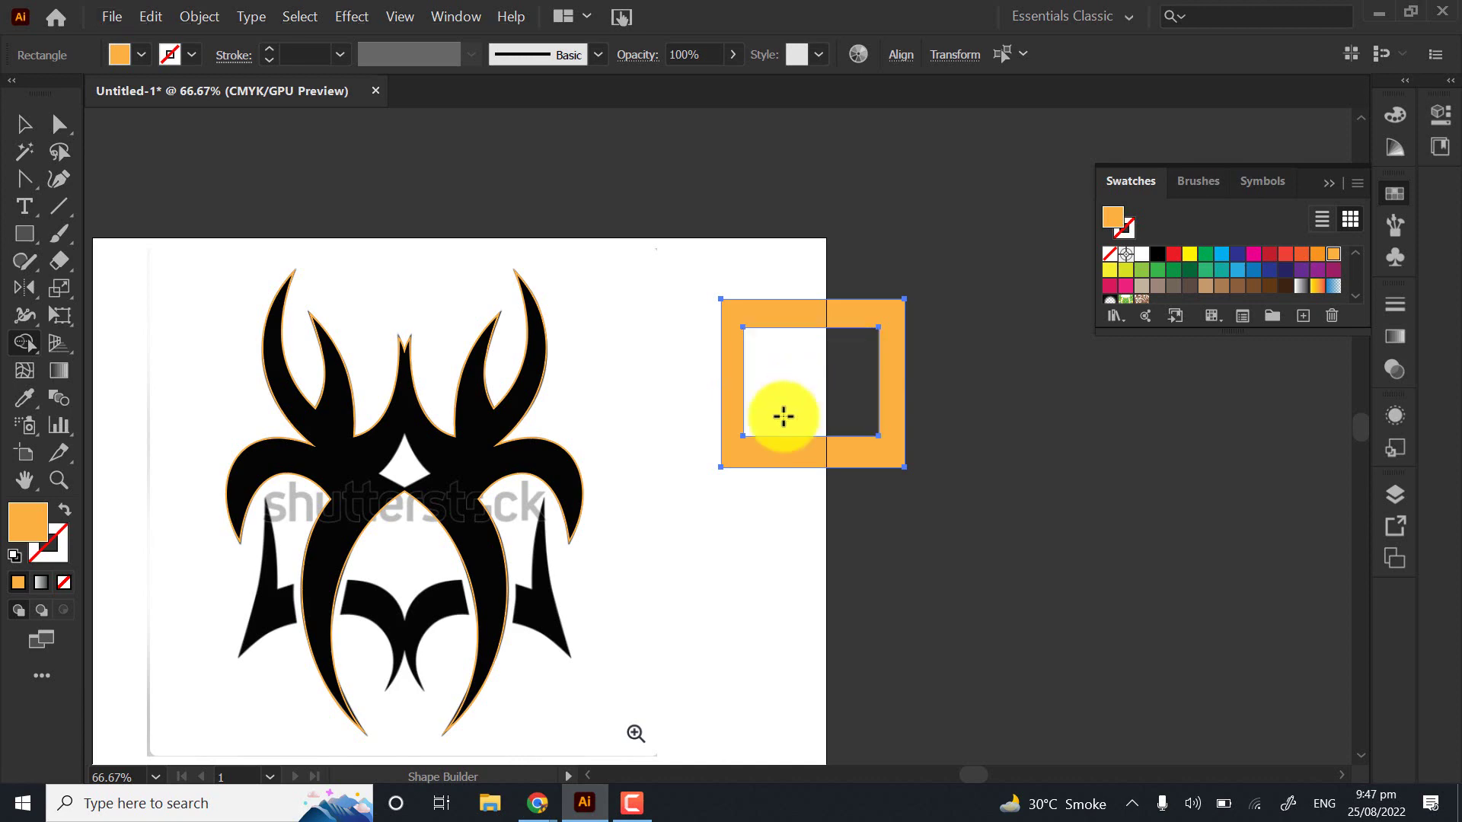
left_click(22, 126)
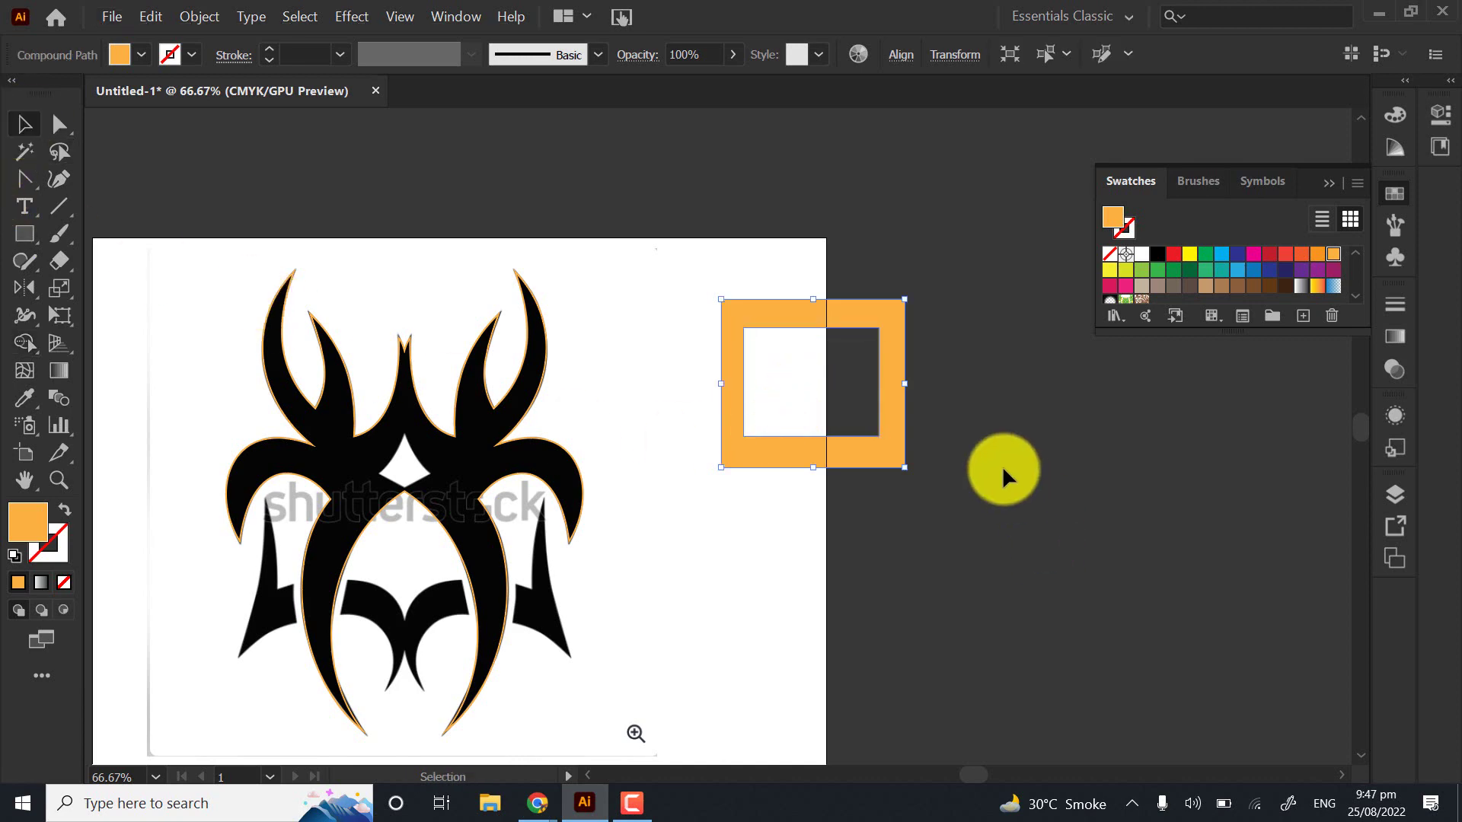
Test selecting the hollow orange frame, shift it slightly upward, and delete it
left_click_drag(992, 460, 899, 476)
scroll(743, 386, "up", 3)
left_click_drag(979, 526, 921, 532)
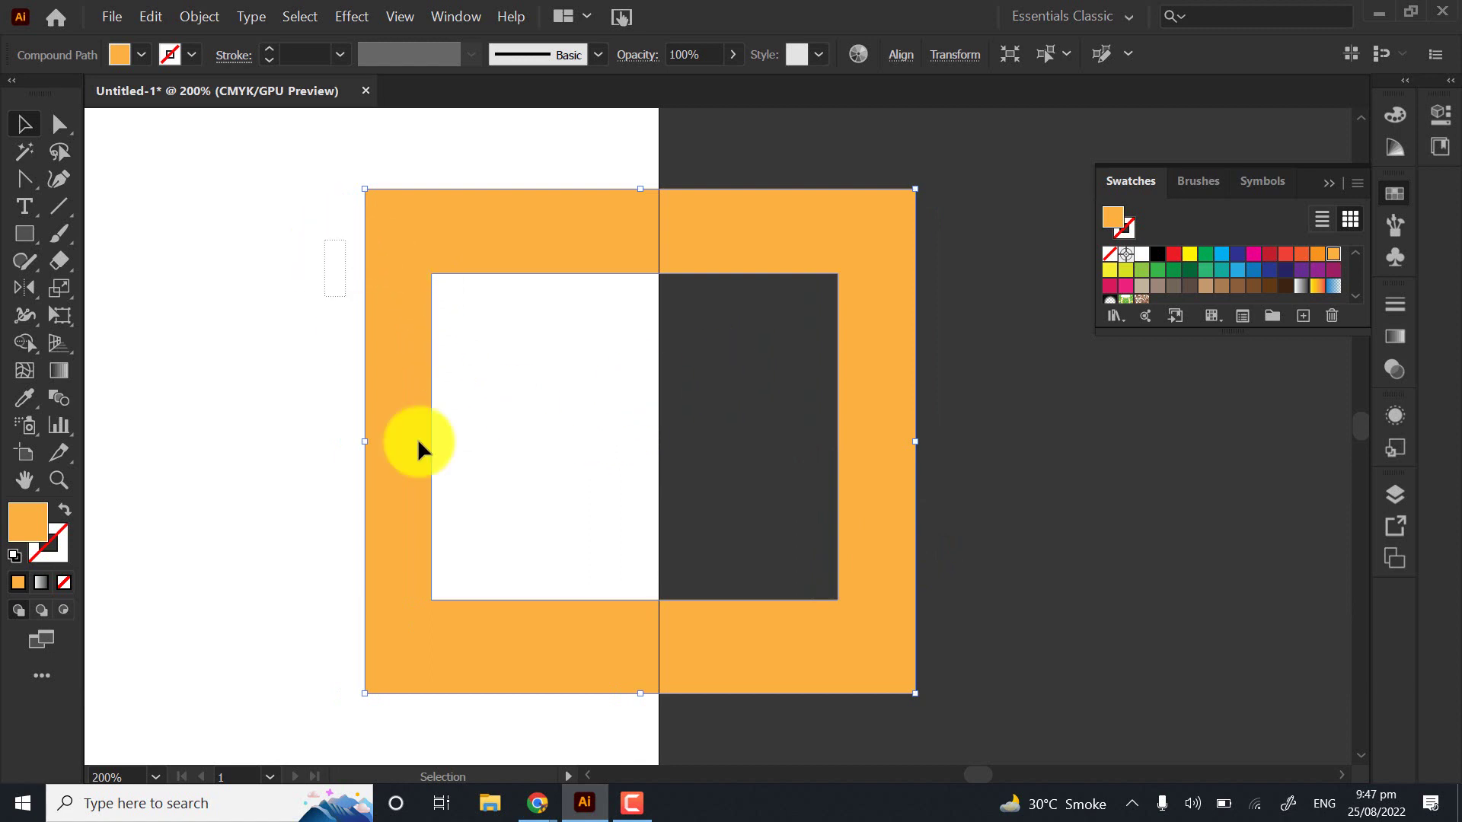
left_click(532, 401)
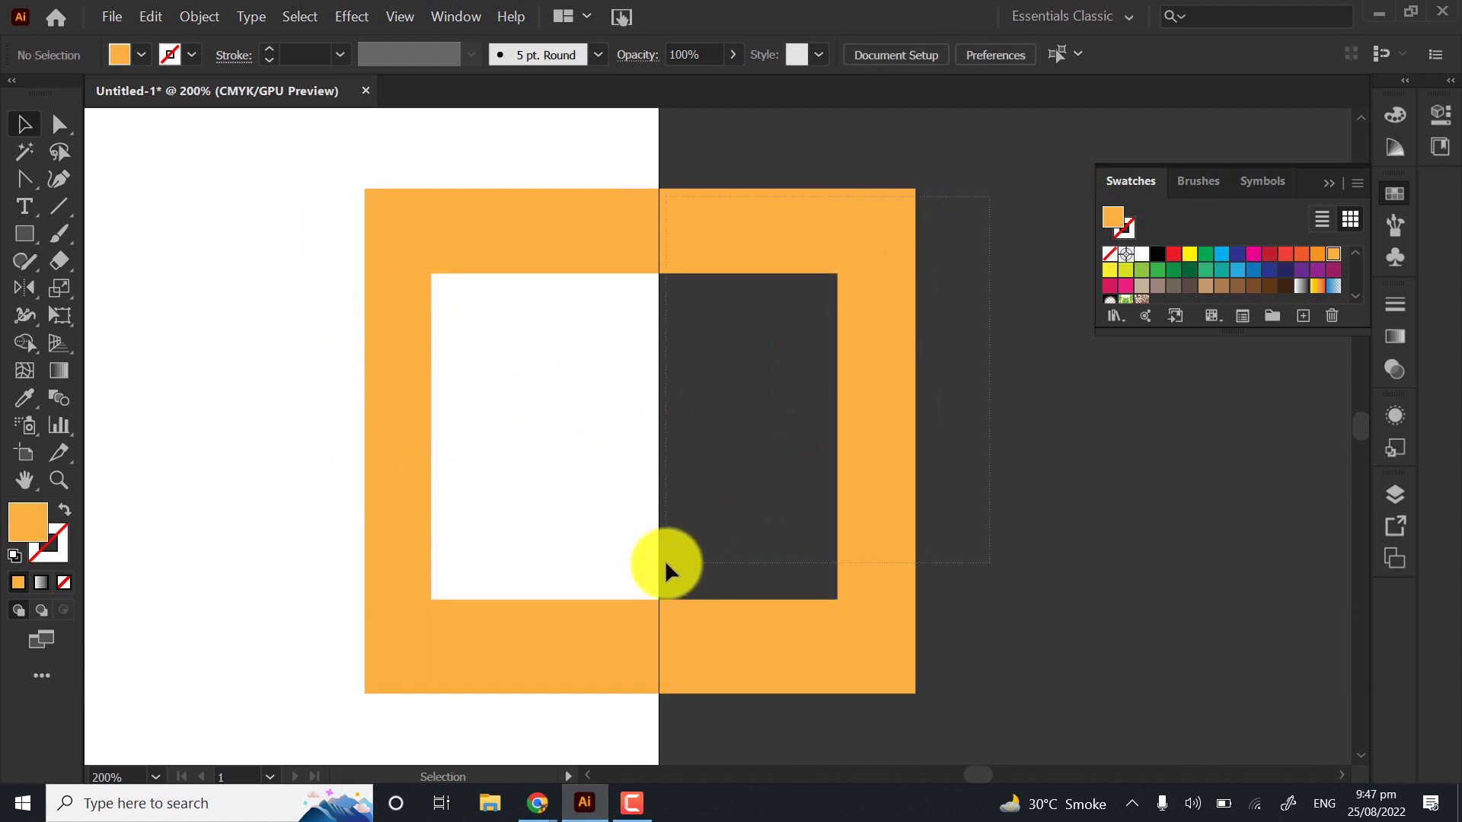
left_click(865, 459)
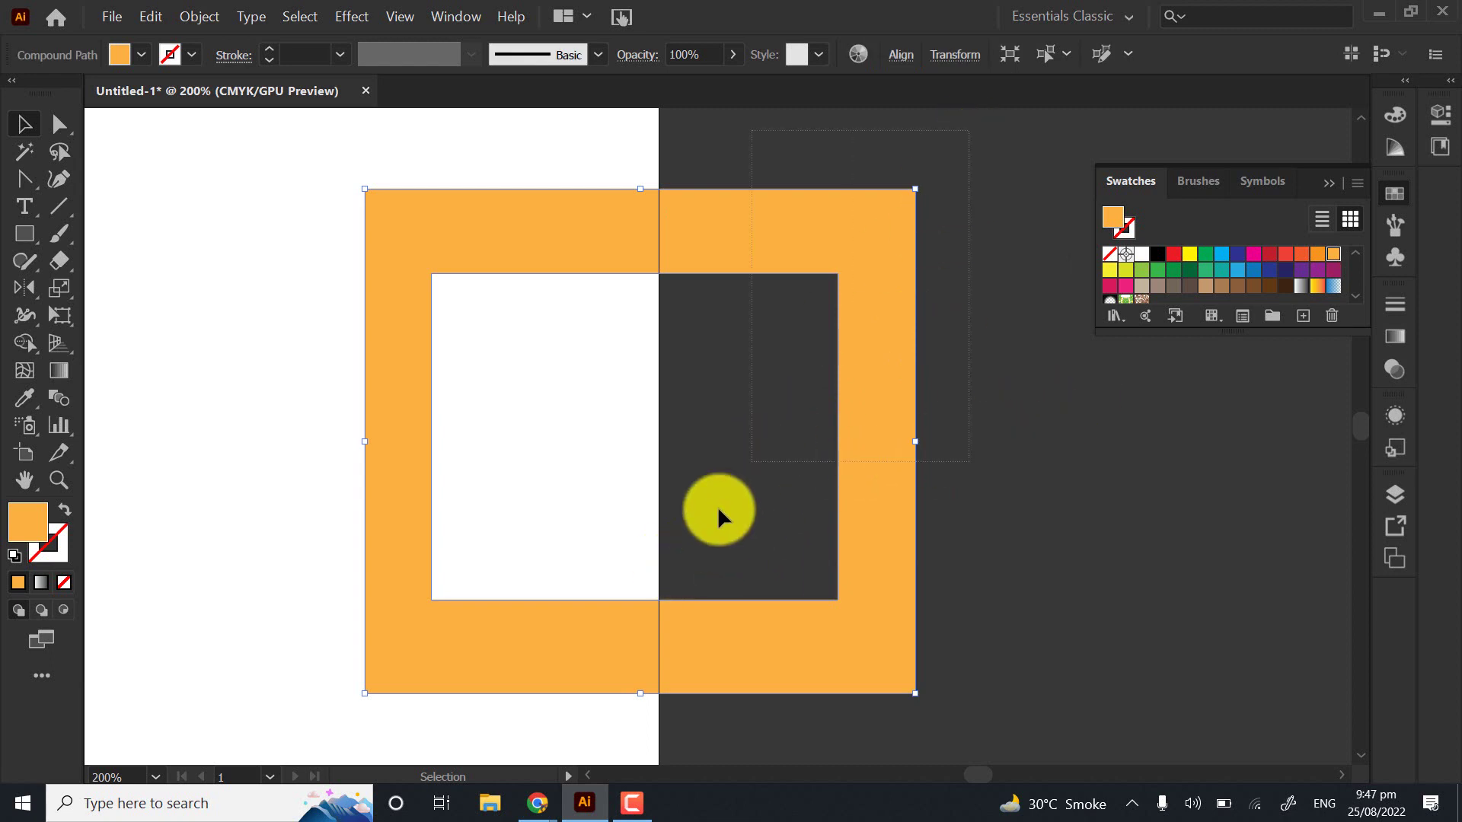
left_click_drag(668, 692, 669, 668)
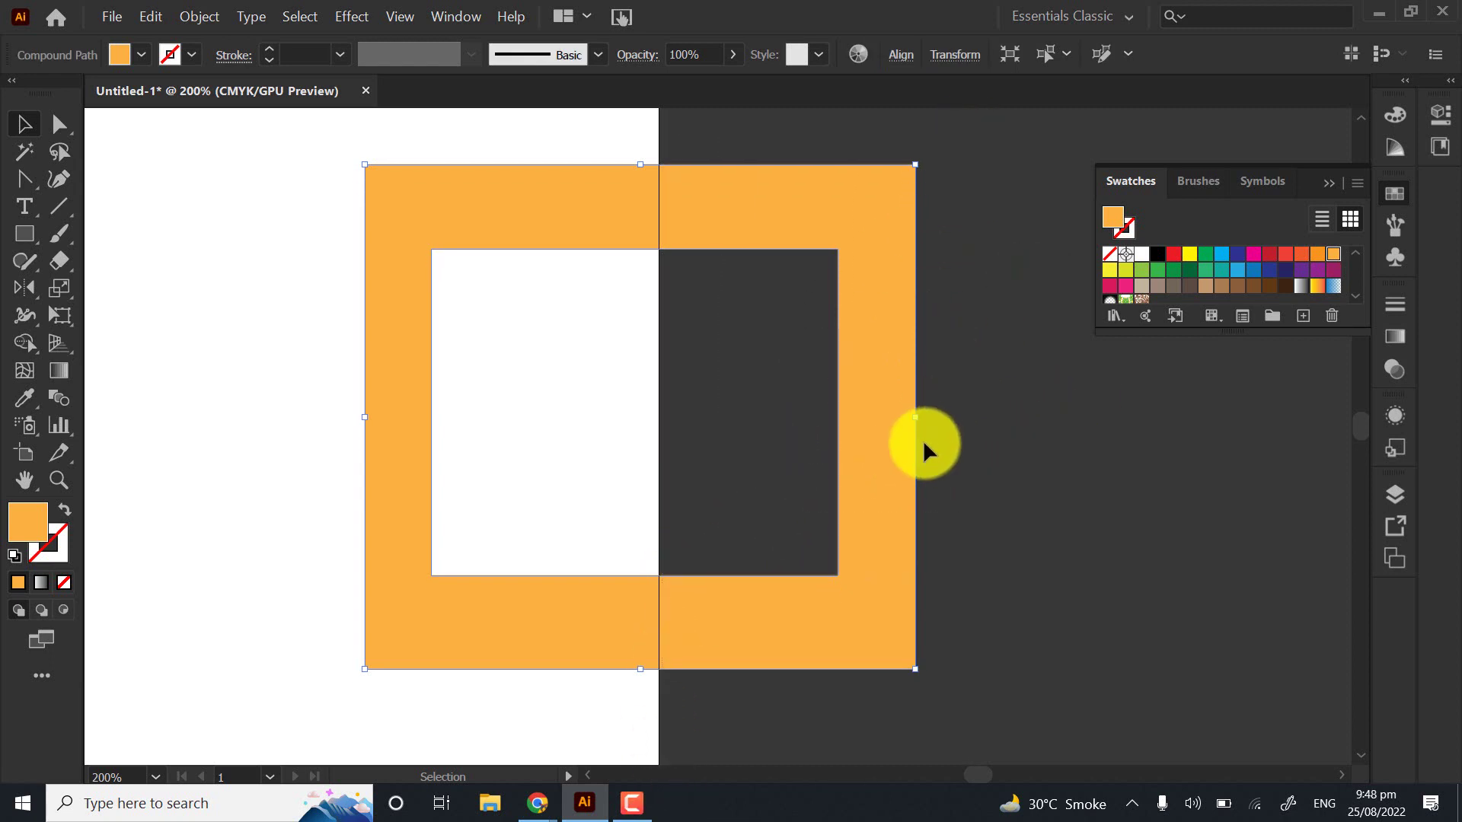
key("Delete")
Move the linked reference image 3.PNG off the artboard to its right, leaving only the orange outline on the artboard
left_click_drag(542, 588, 1018, 500)
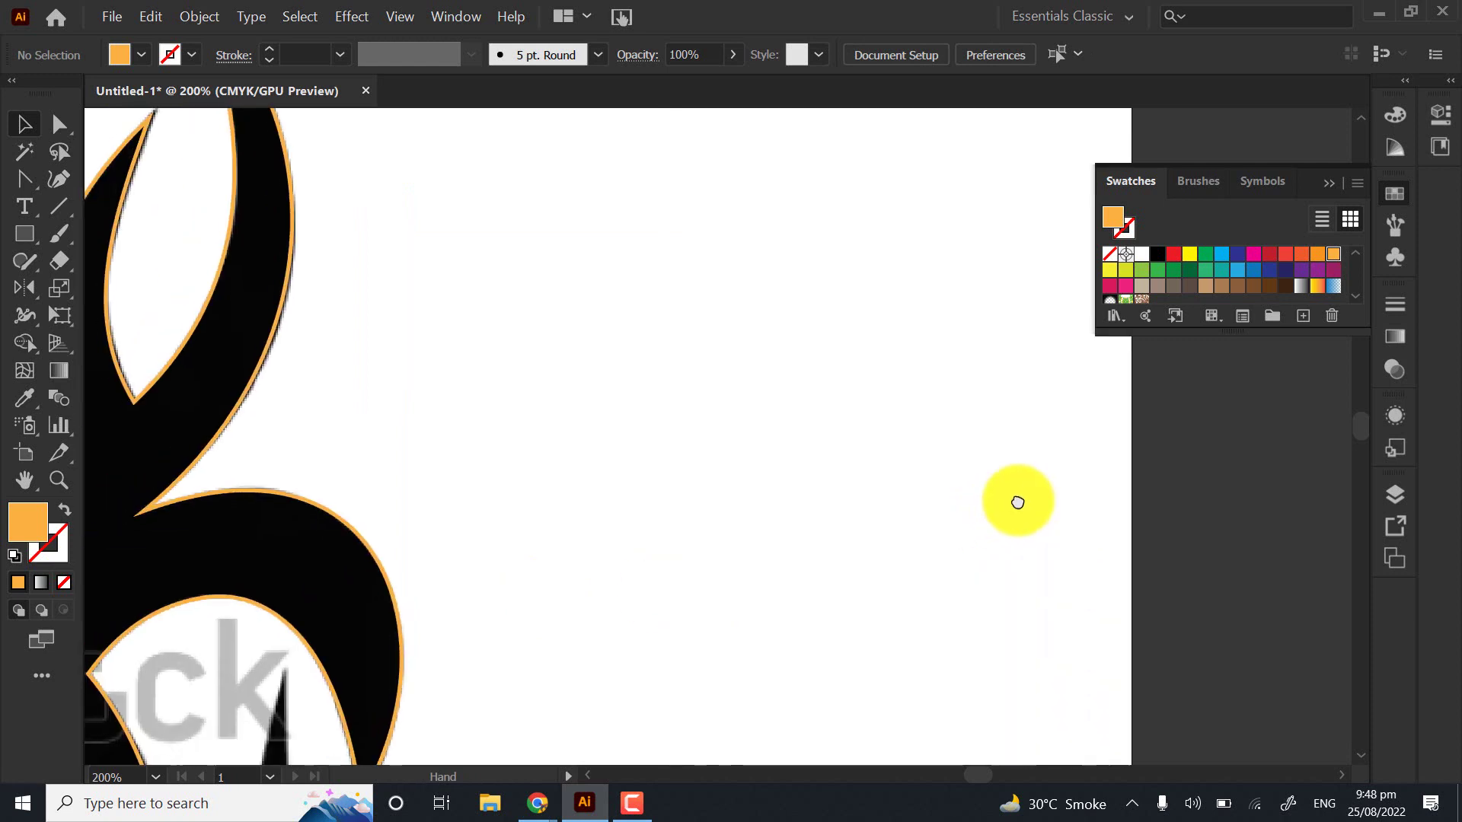
key("ctrl+minus")
key("ctrl+minus")
key("ctrl+minus")
left_click_drag(634, 525, 484, 533)
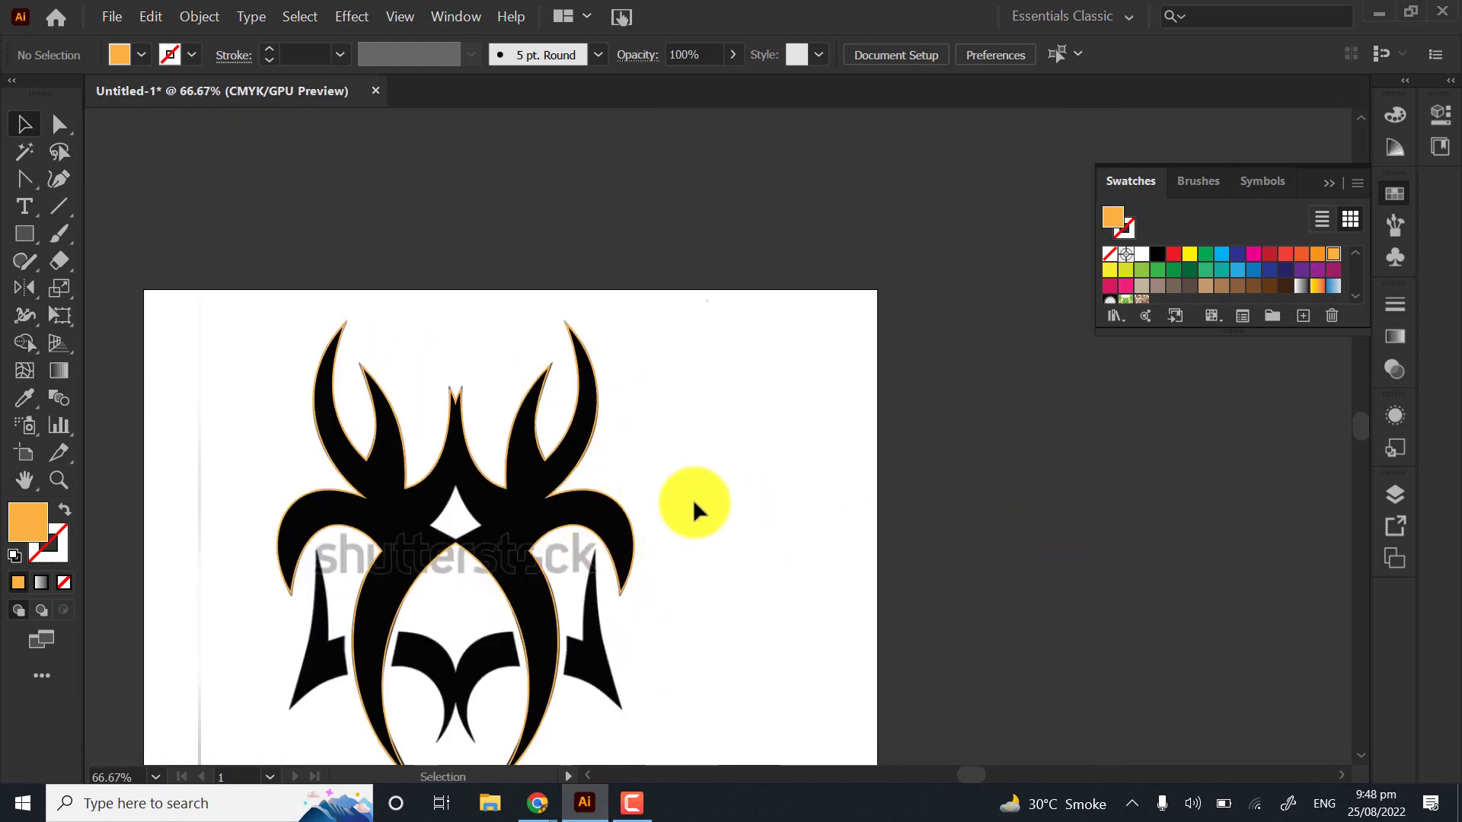
left_click_drag(695, 505, 630, 528)
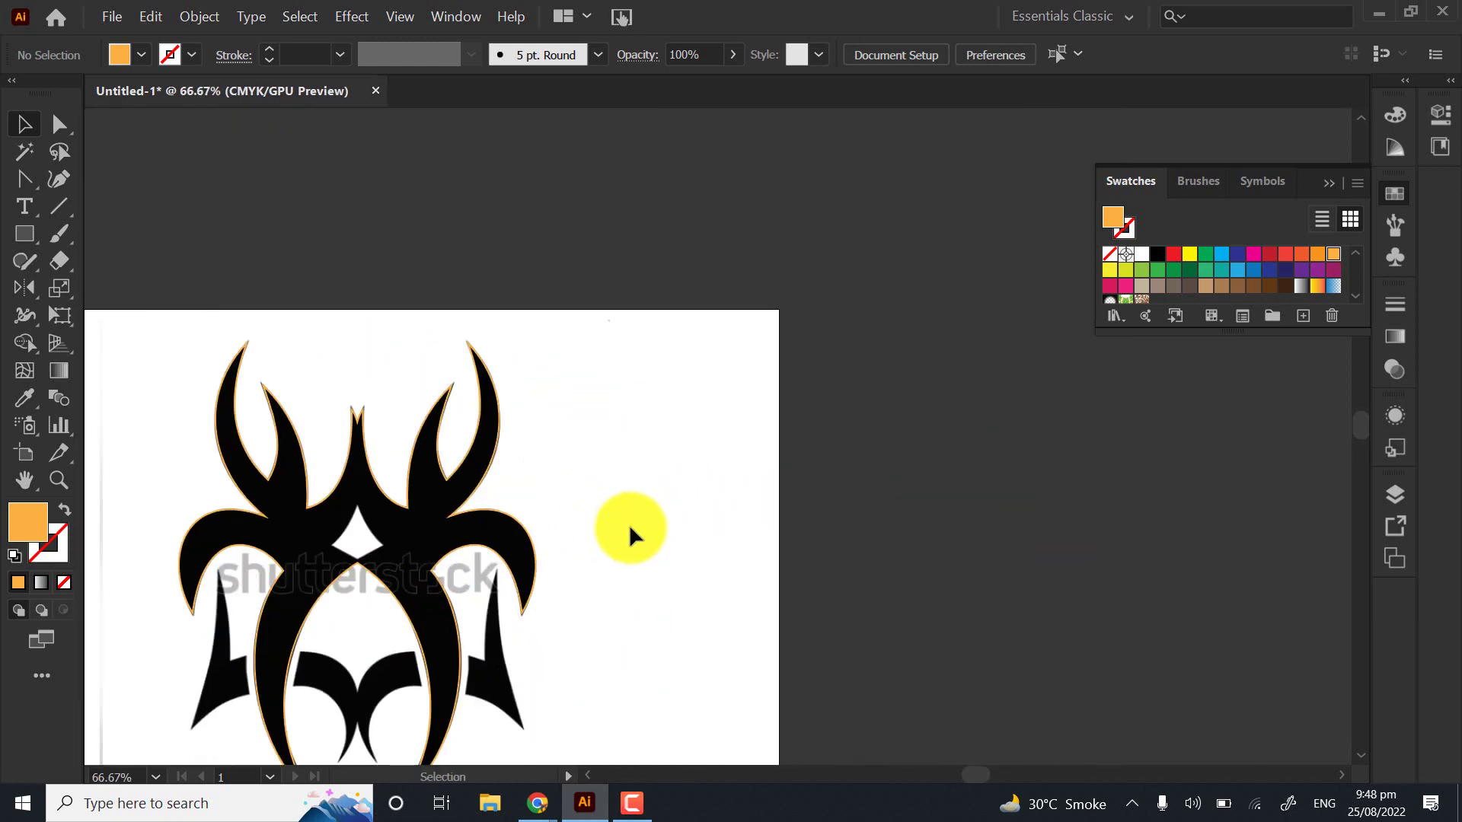
left_click(241, 464)
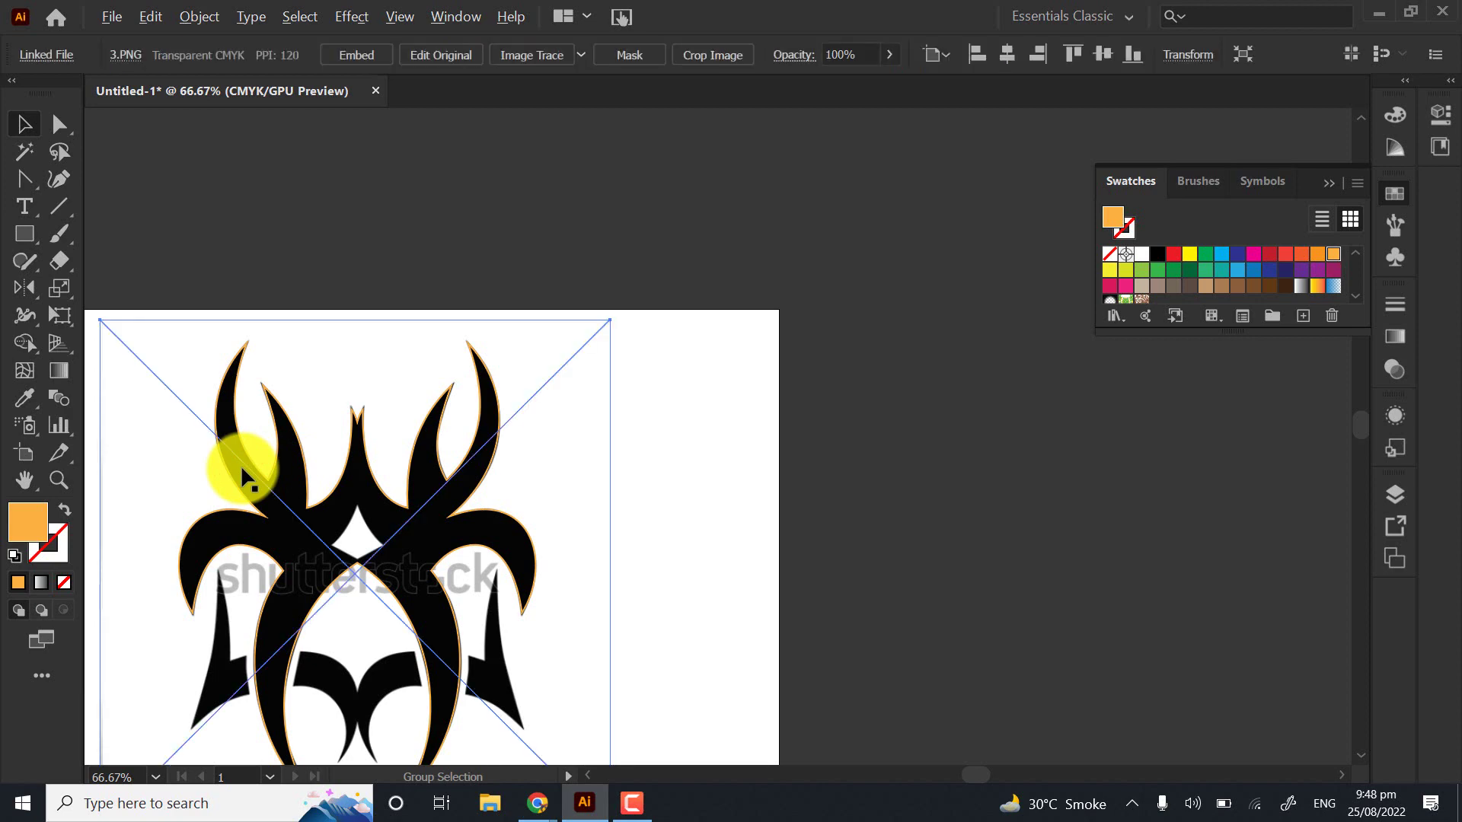
mouse_move(542, 514)
left_mouse_down()
mouse_move(1085, 459)
mouse_move(1202, 468)
left_mouse_up()
scroll(357, 472, "down", 4)
scroll(357, 472, "left", 2)
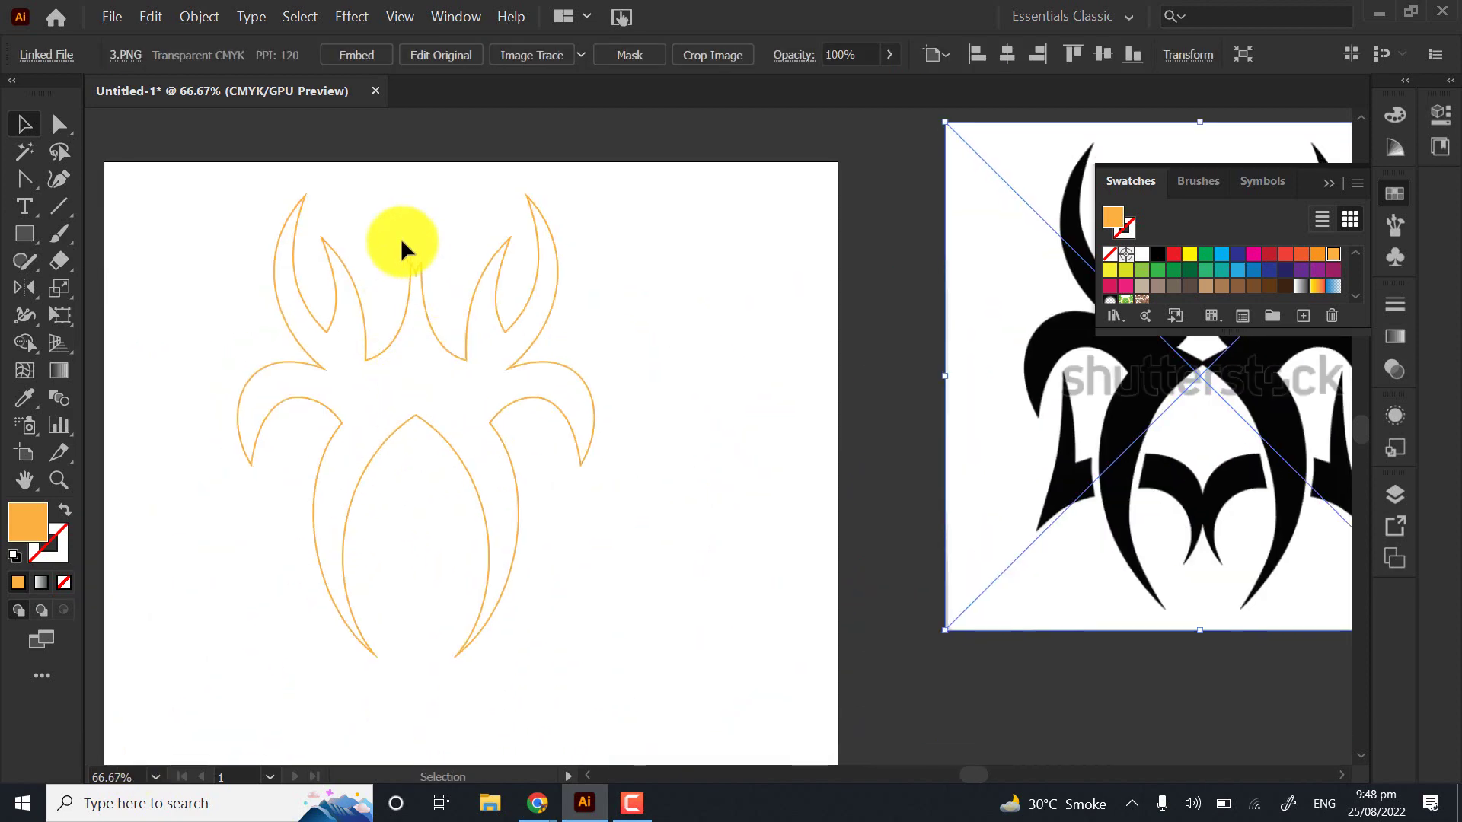
Deselect the outline and start saving the artboard for web as a maximum-quality JPEG of 595 by 842 px
left_click(447, 356)
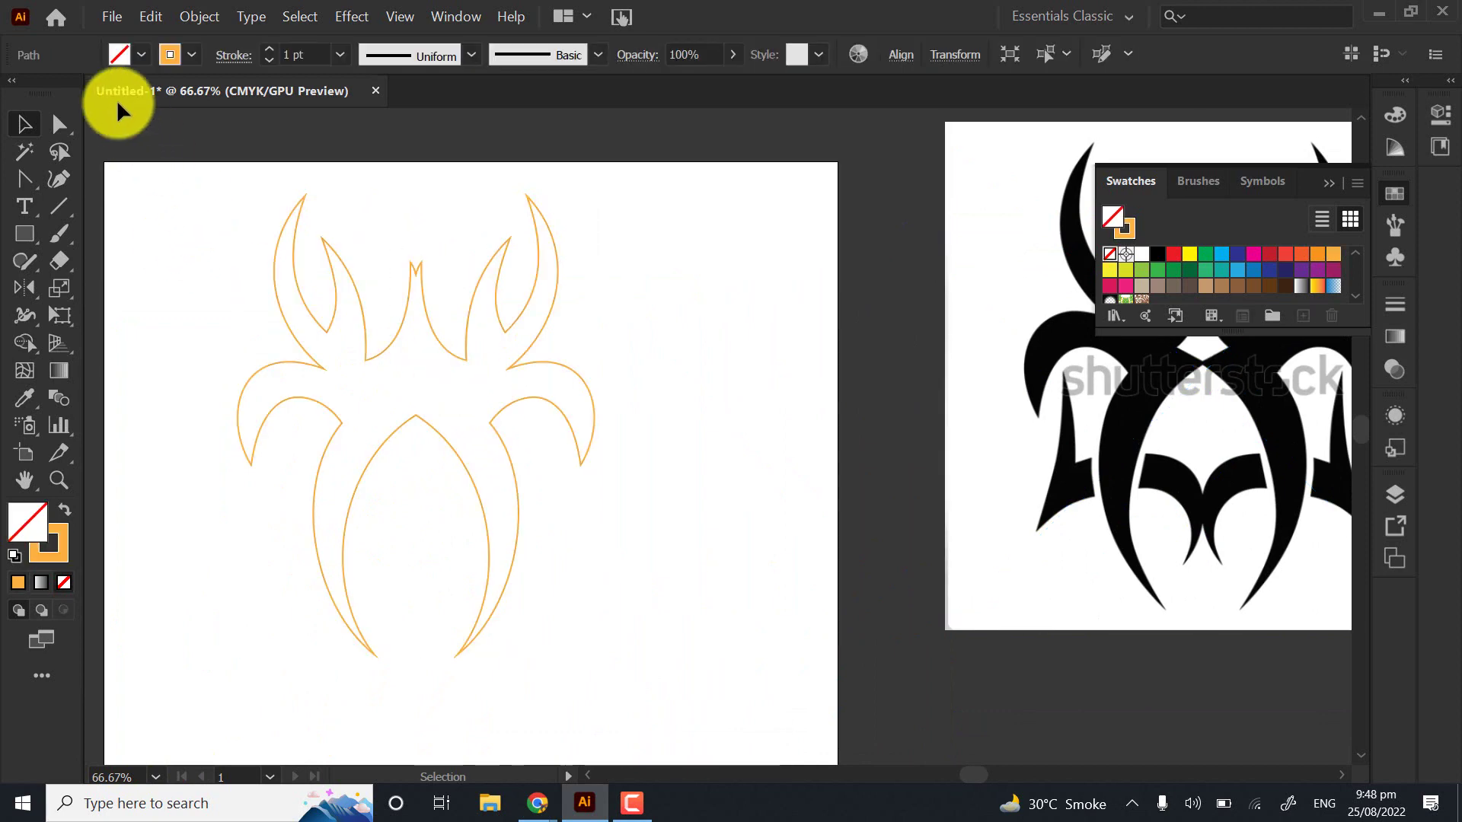
left_click(112, 16)
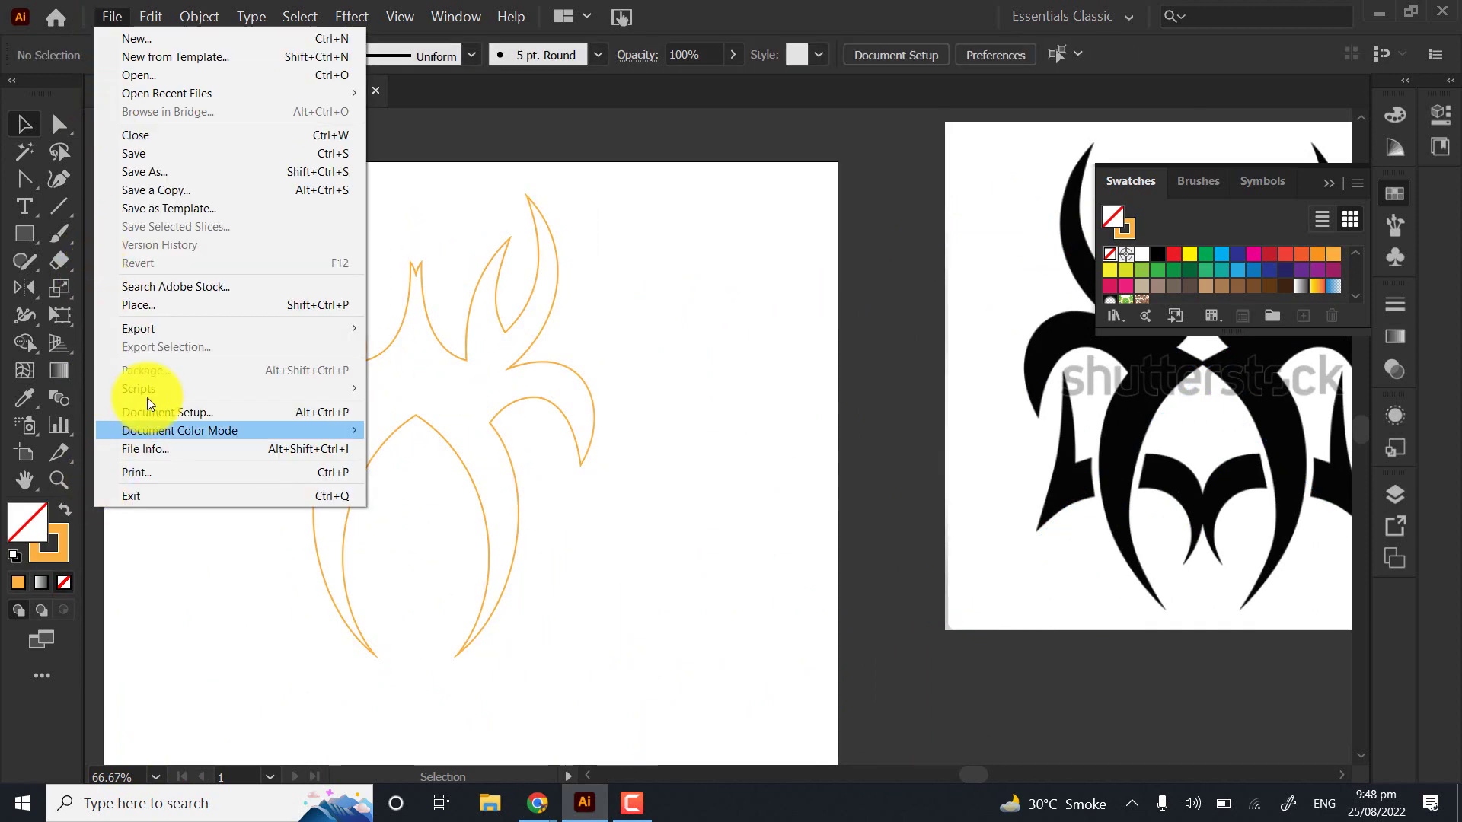
mouse_move(249, 328)
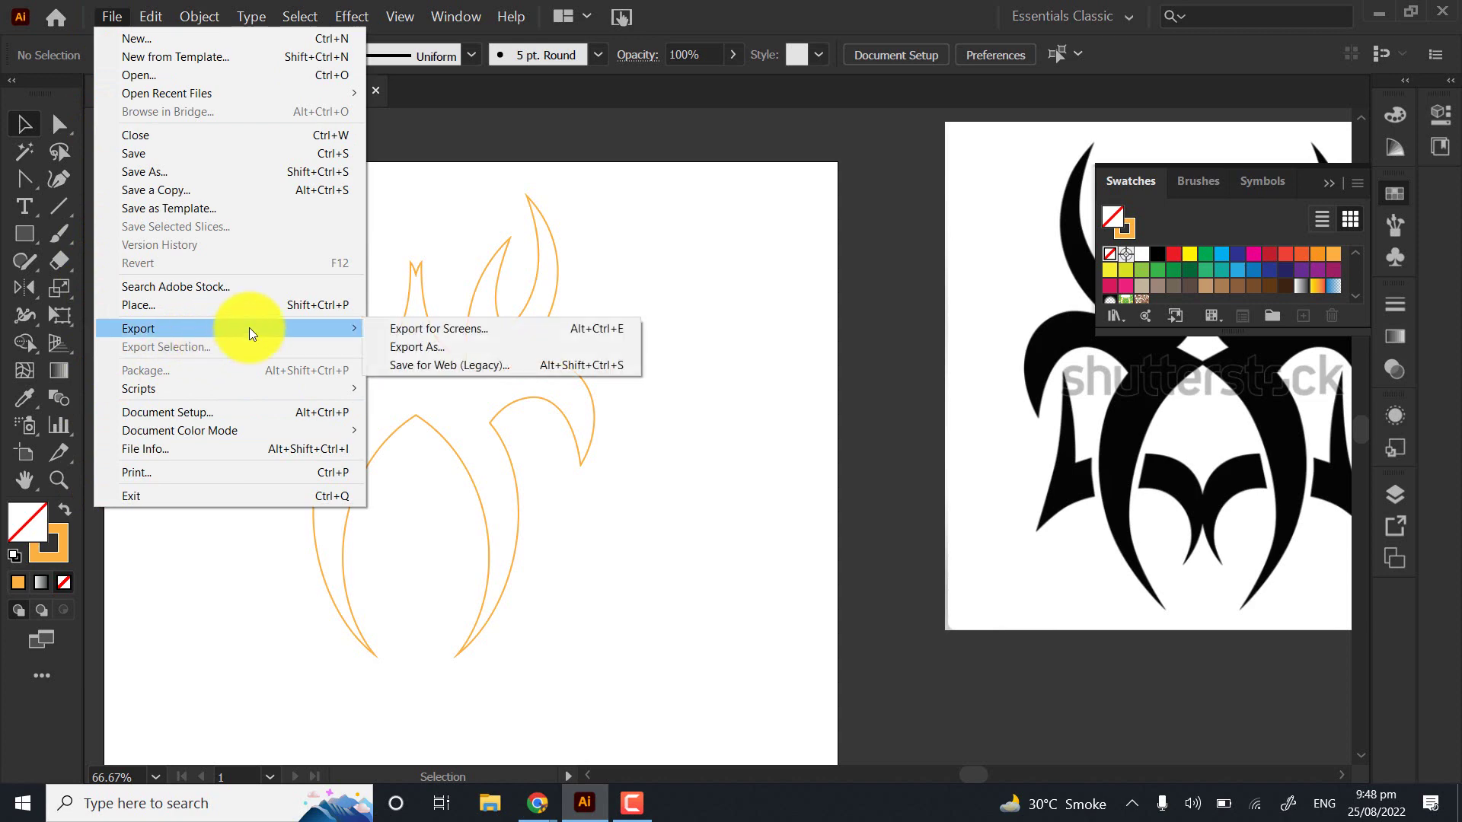
left_click(419, 364)
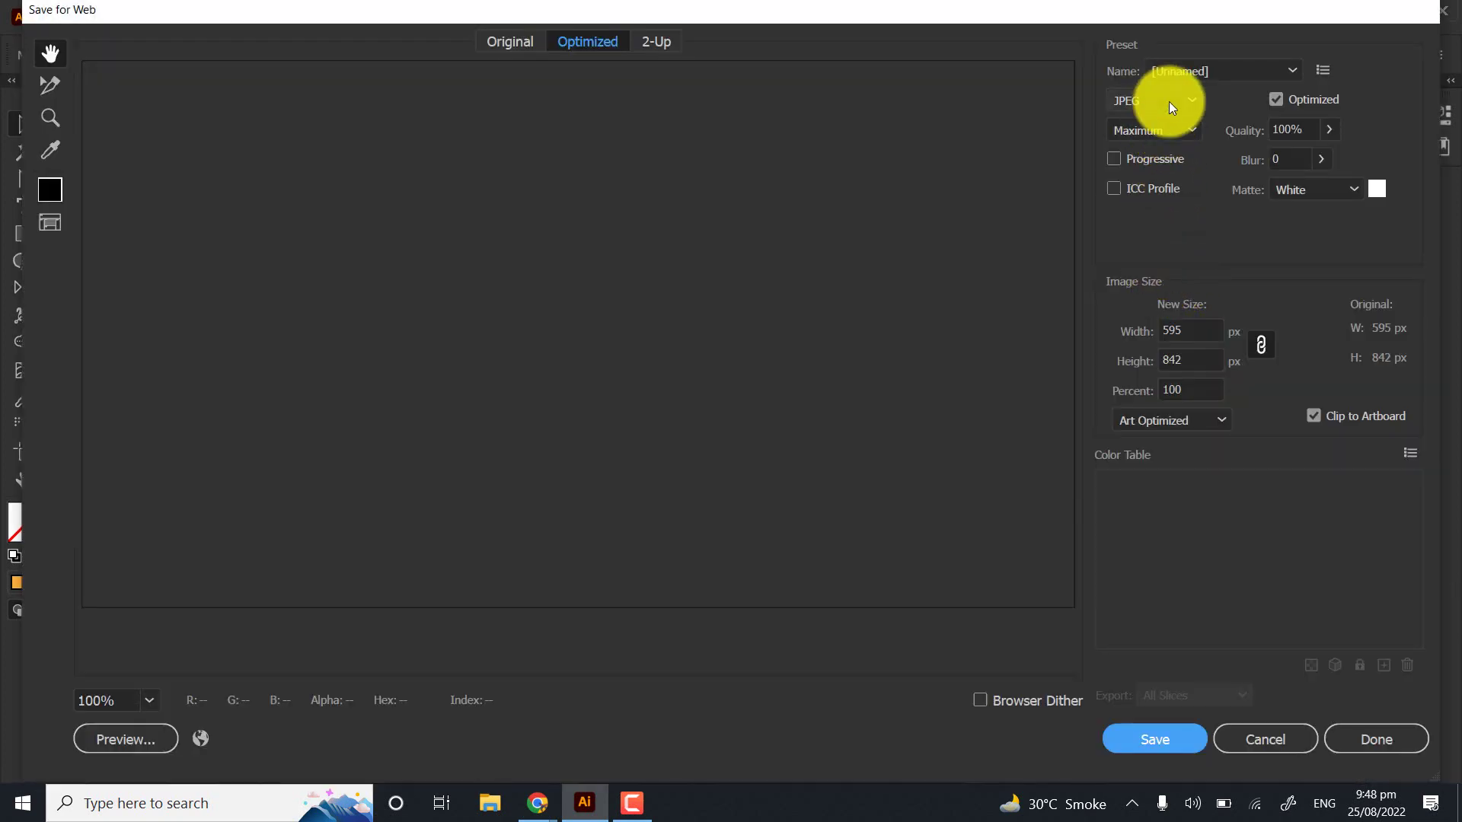
left_click(1176, 748)
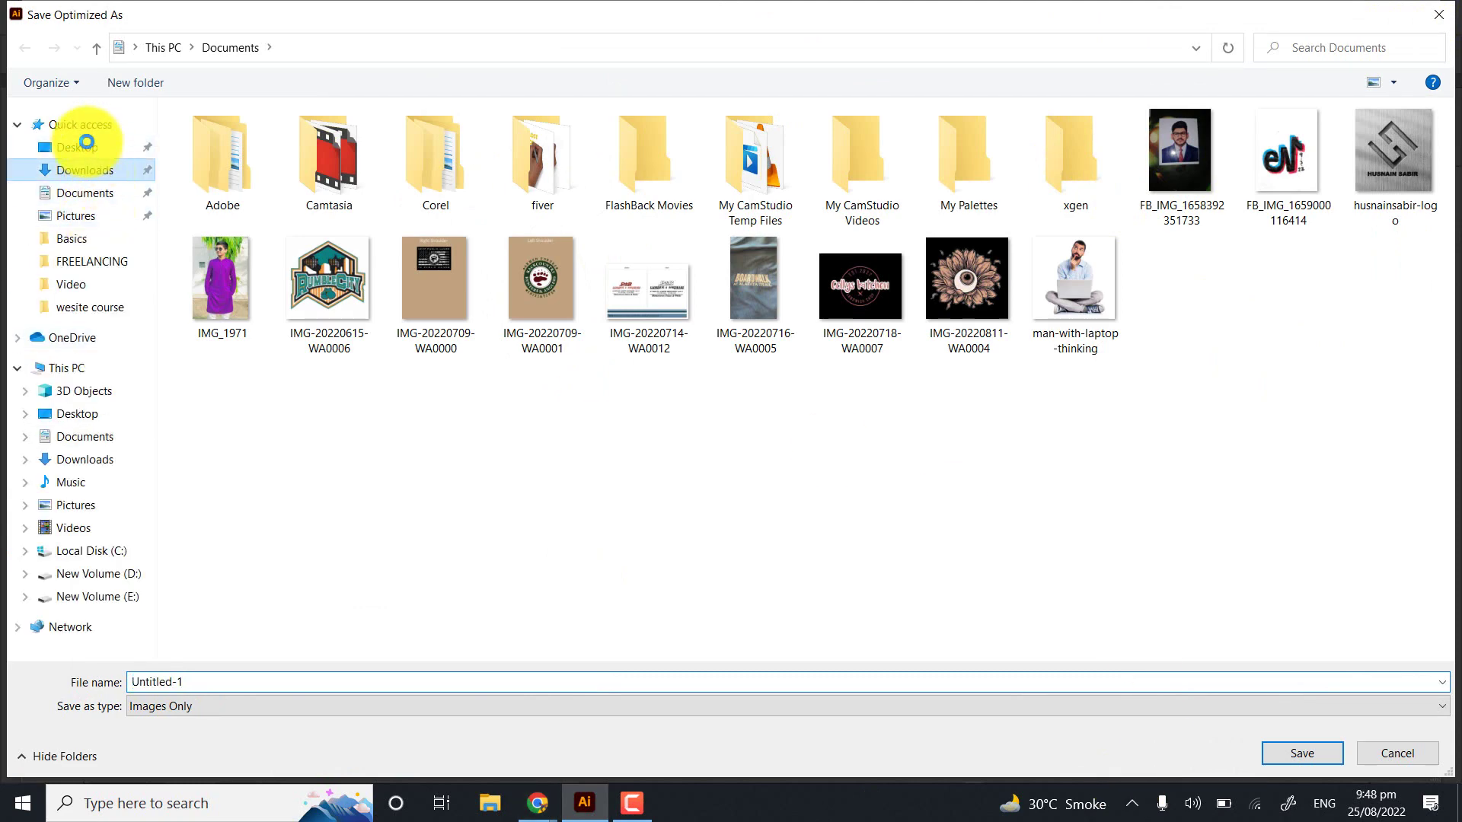
Remove the existing Untitled-1 image from the Desktop folder and save the export there as Untitled-1
left_click(86, 145)
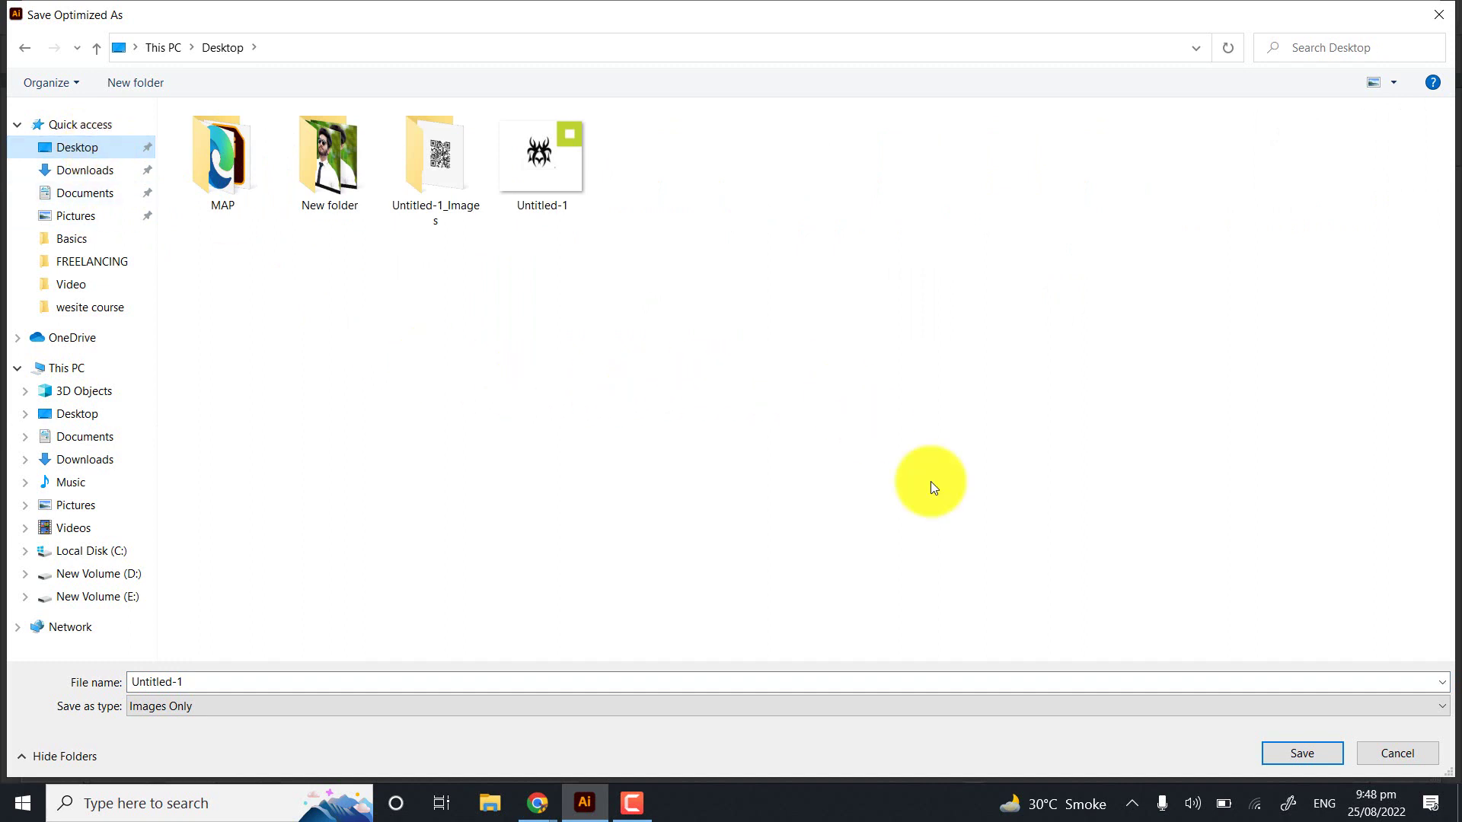
left_click(508, 170)
double_click(504, 145)
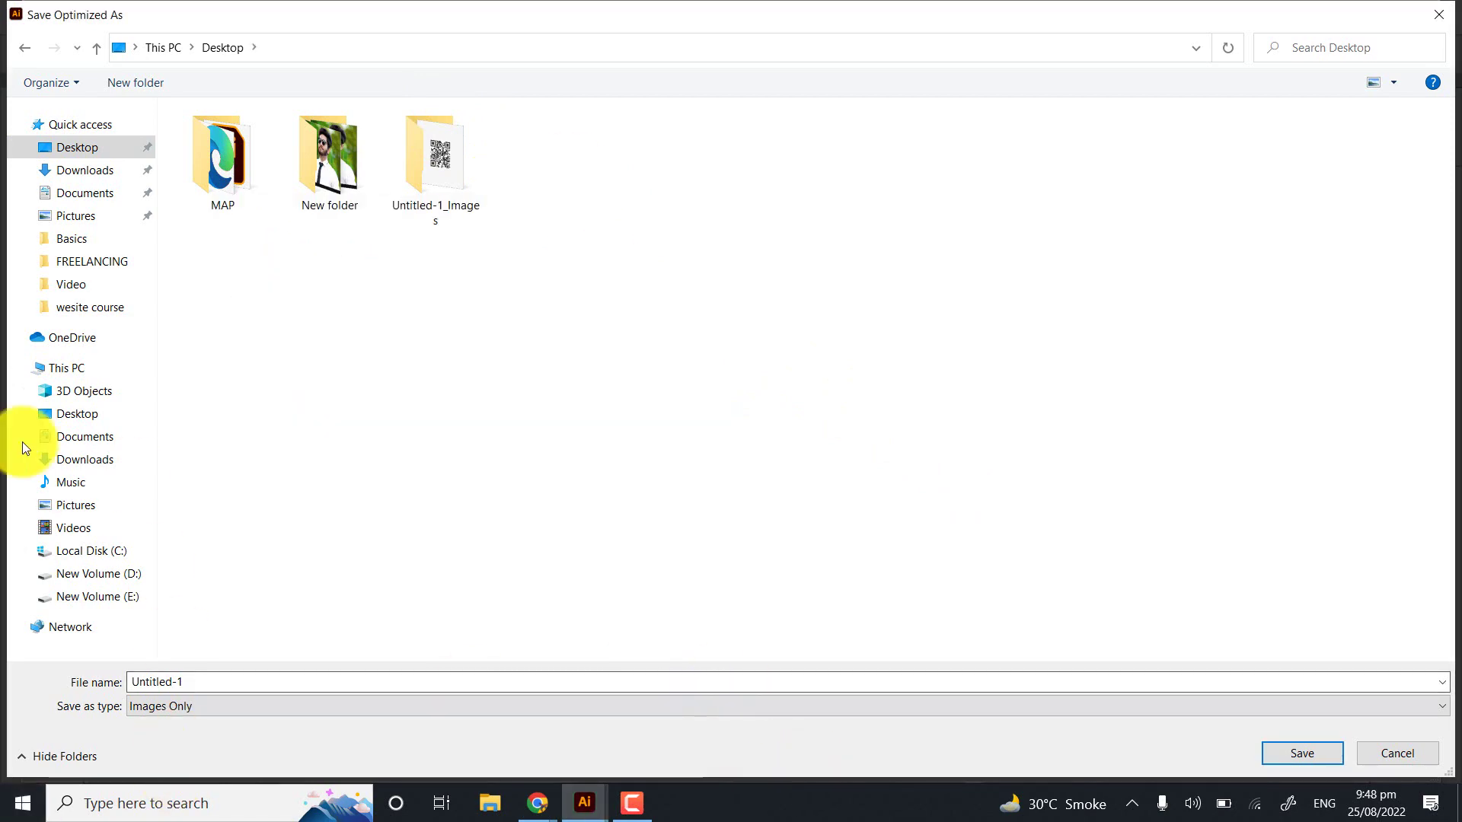
left_click(1299, 772)
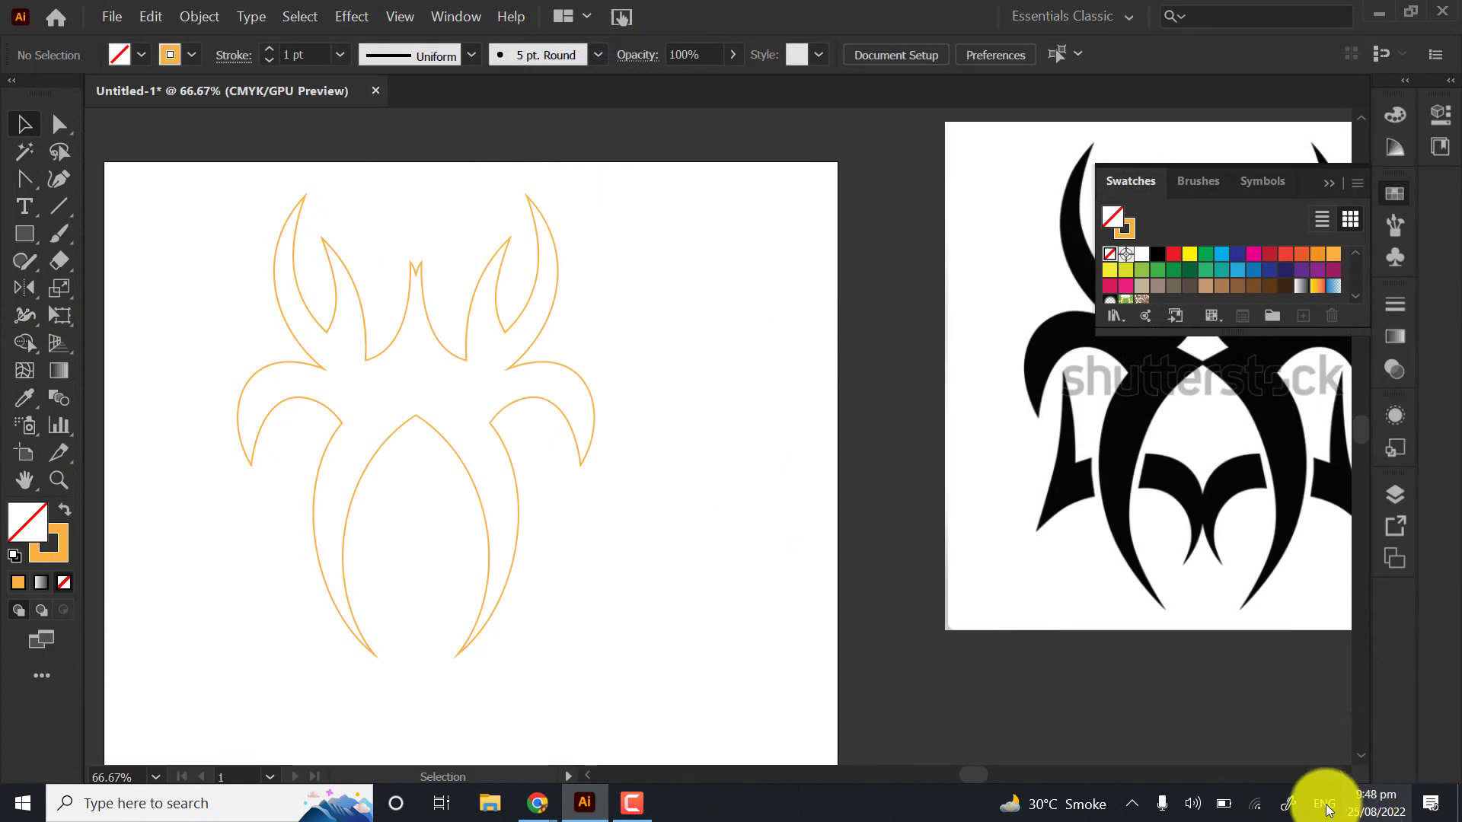
Move the black reference image back into alignment with the orange outline on the artboard and deselect it
left_click(1072, 420)
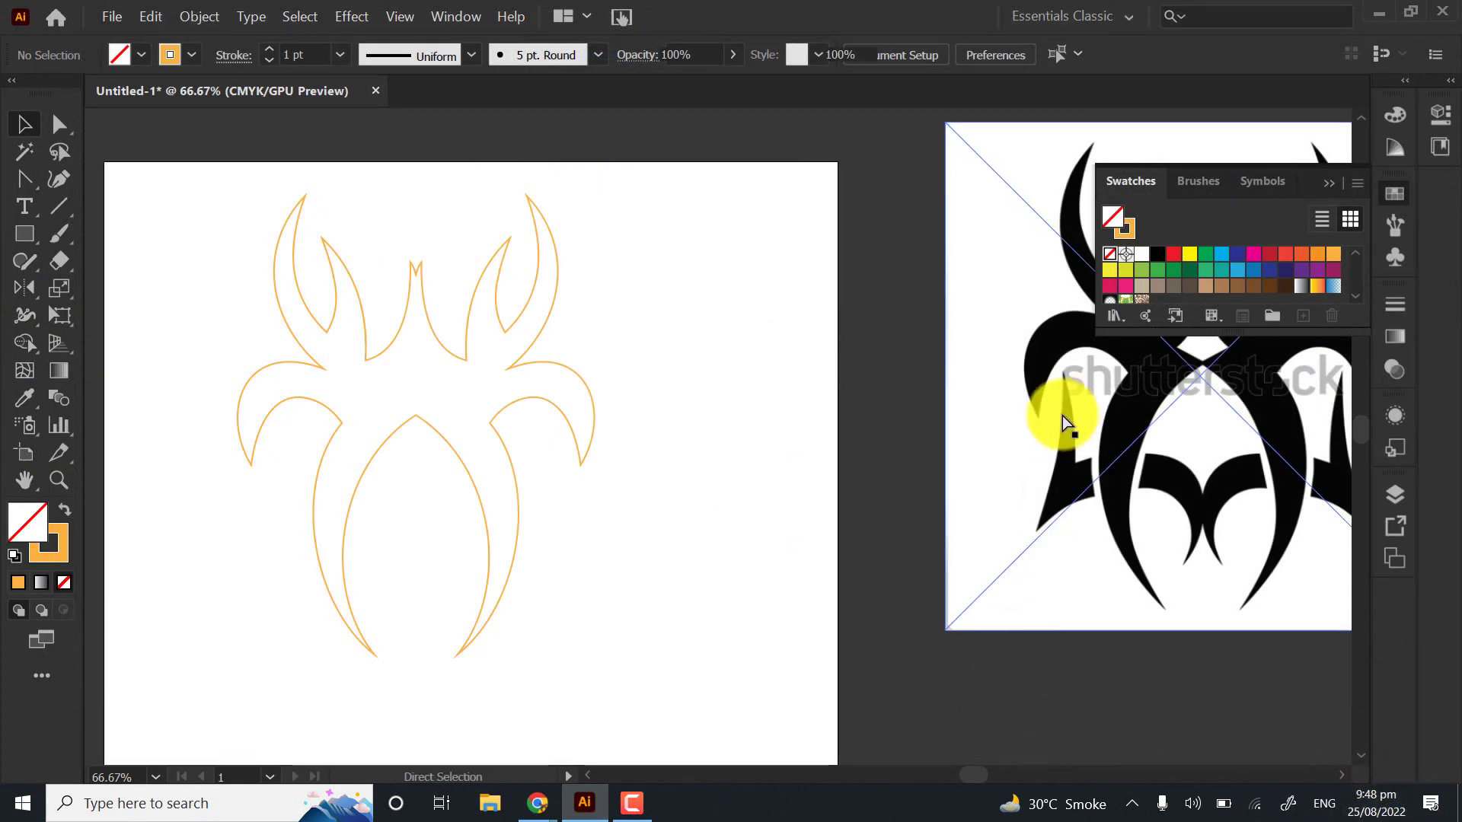
left_click_drag(1062, 416, 275, 466)
left_click(898, 305)
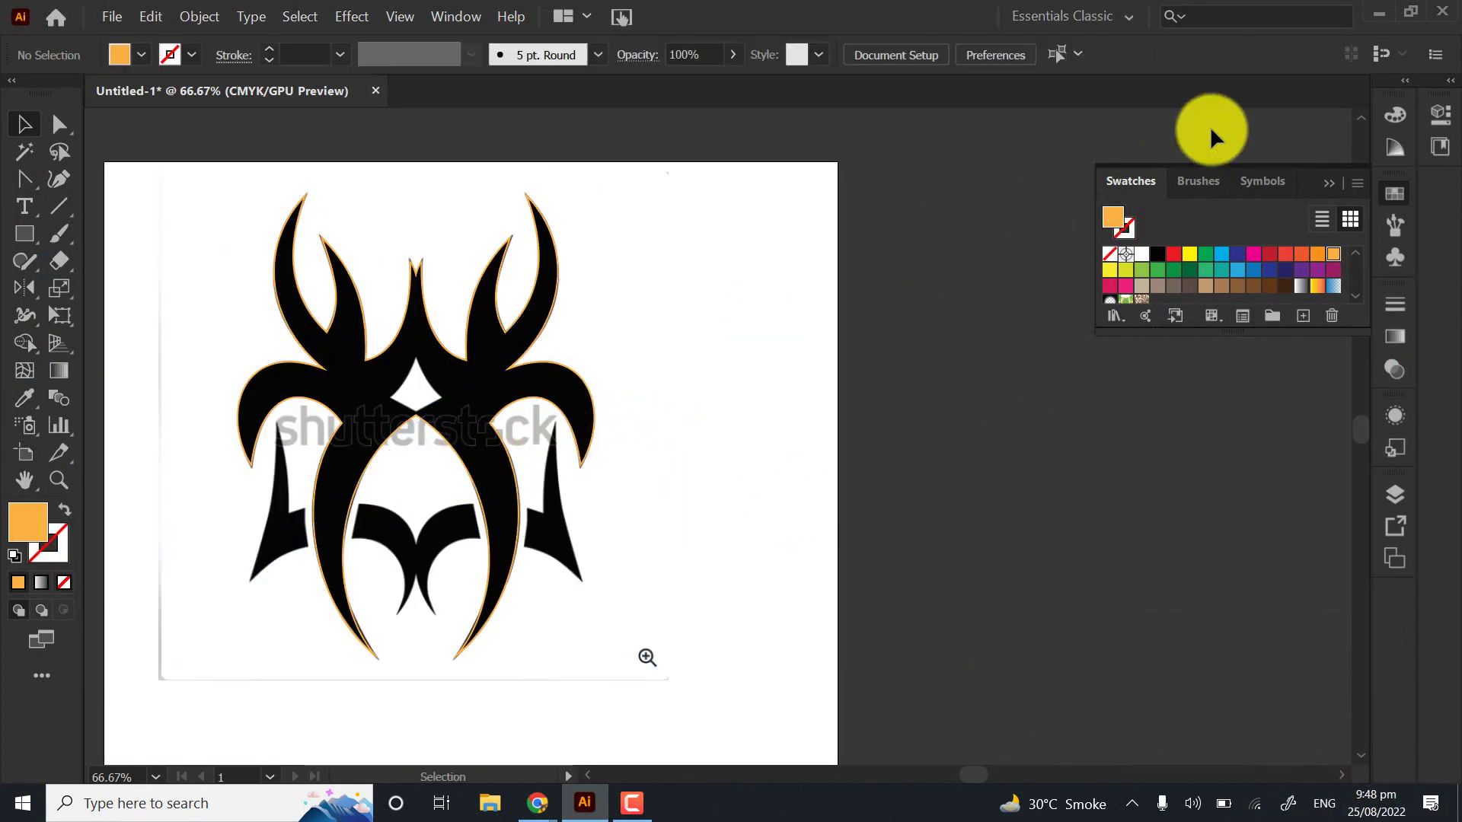
Place the exported Untitled-1 image from the Desktop as a linked file to the right of the tribal design
left_click(112, 17)
left_click(157, 306)
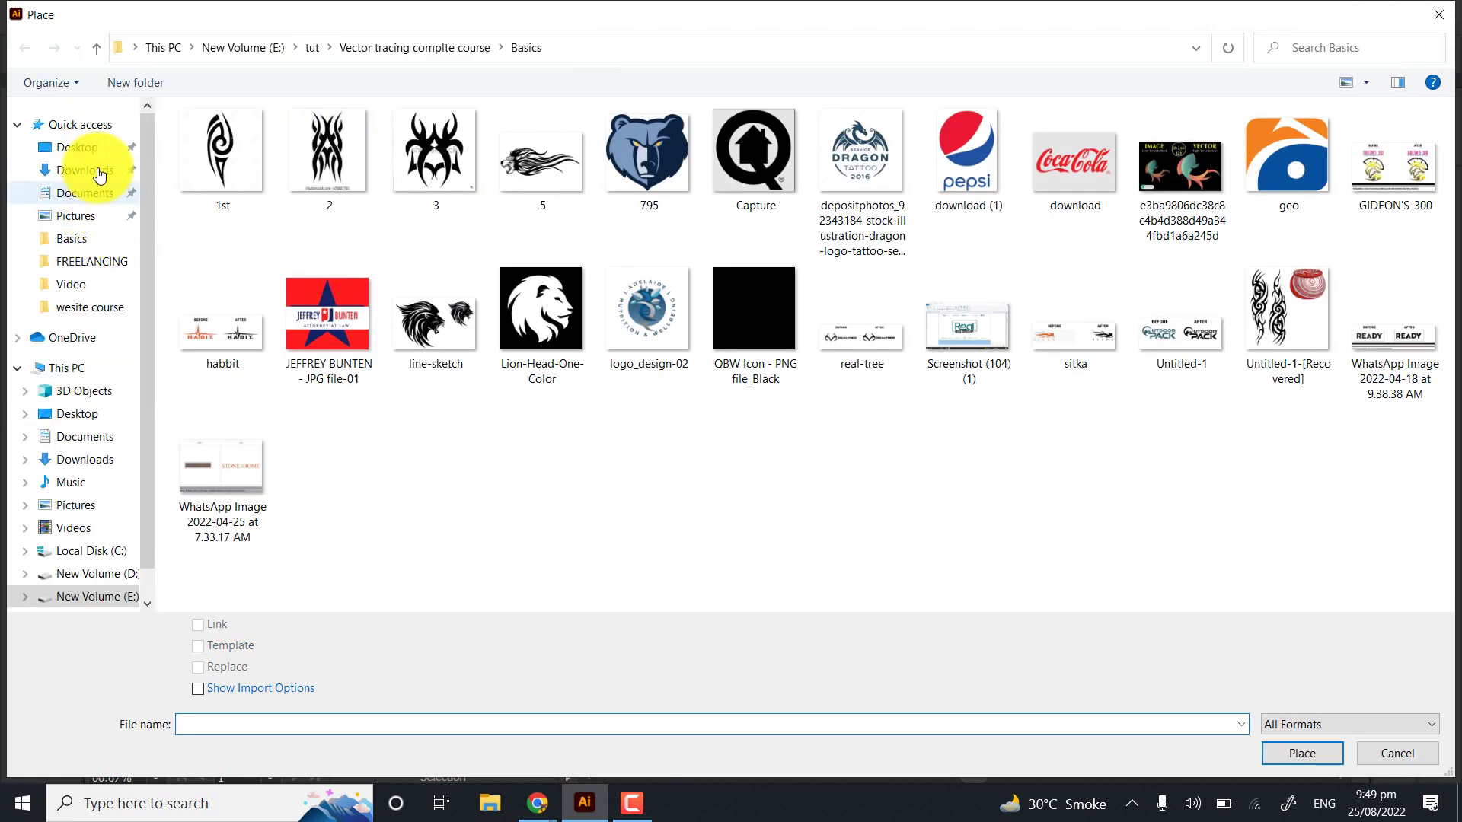
left_click(87, 147)
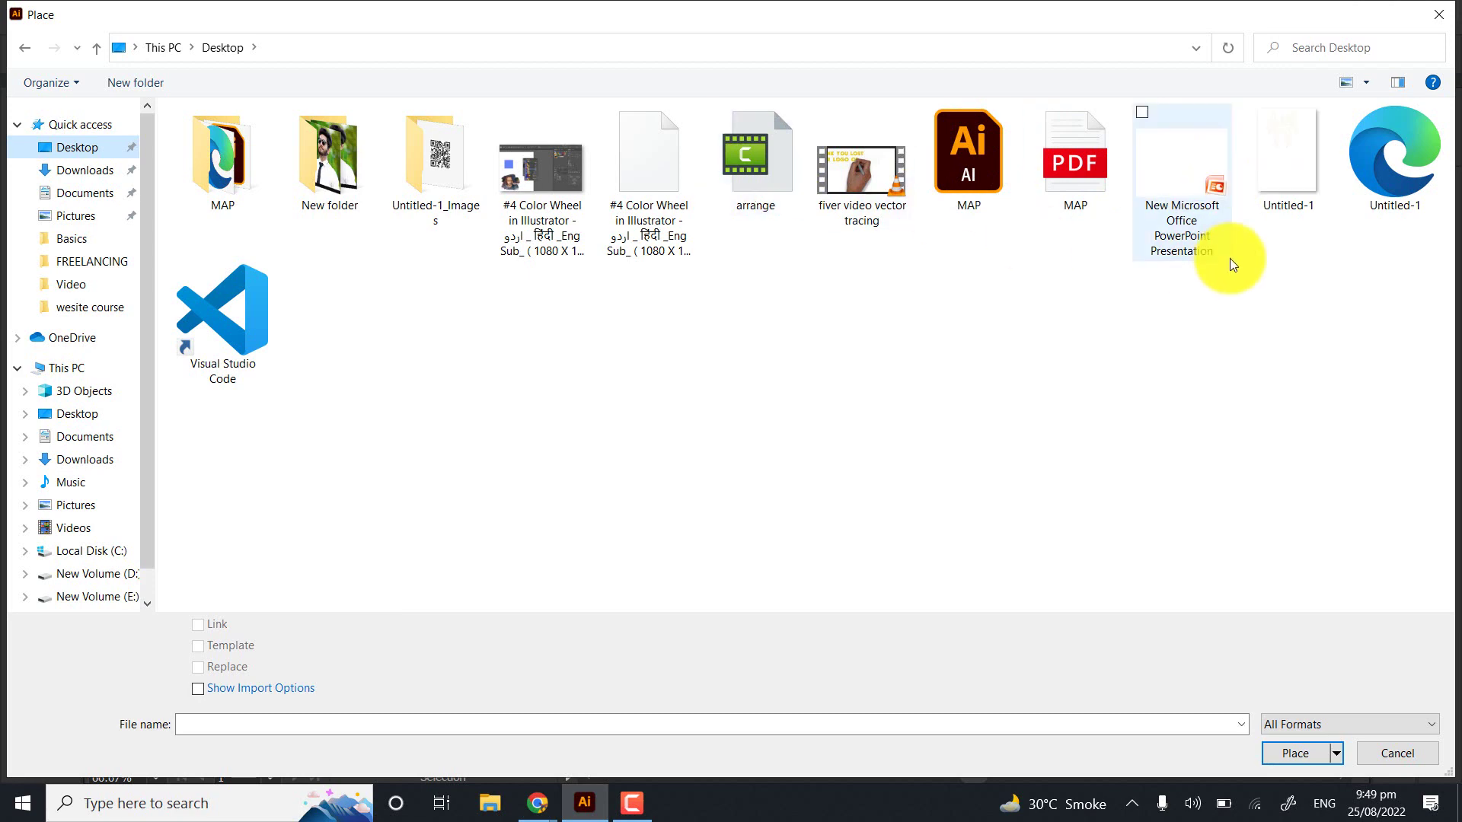
left_click(1287, 152)
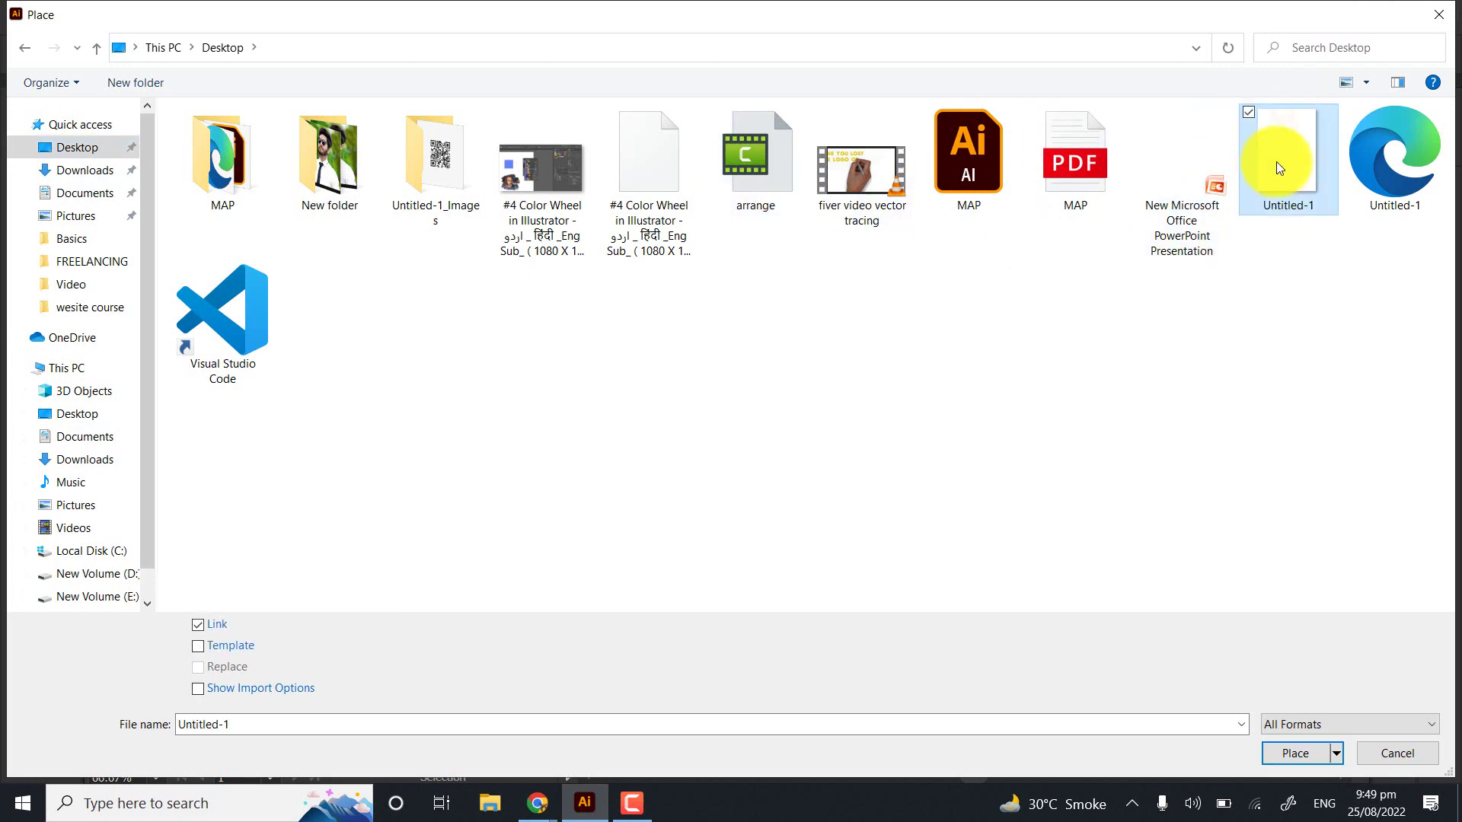
double_click(1276, 161)
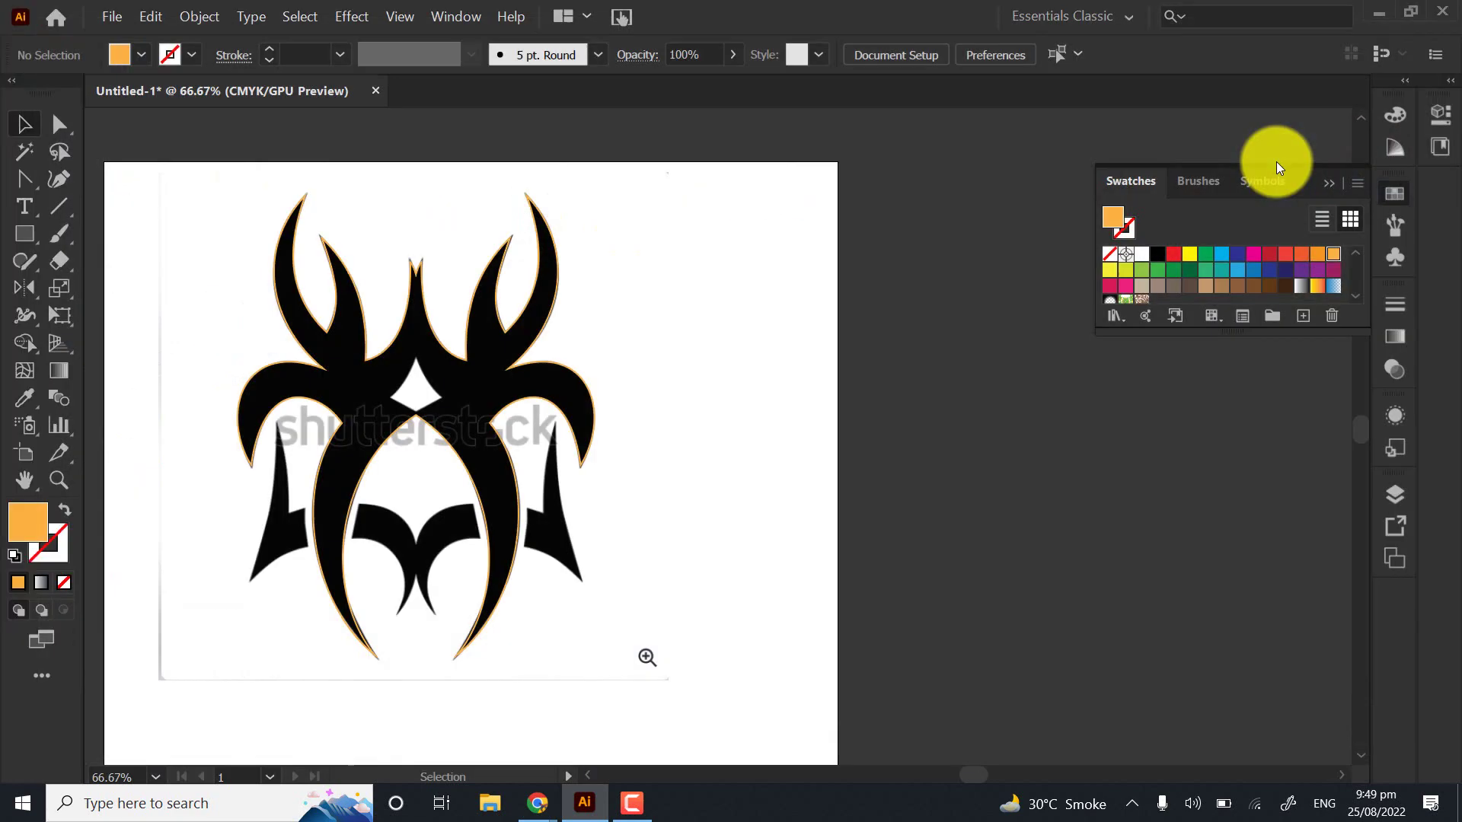
left_click(710, 248)
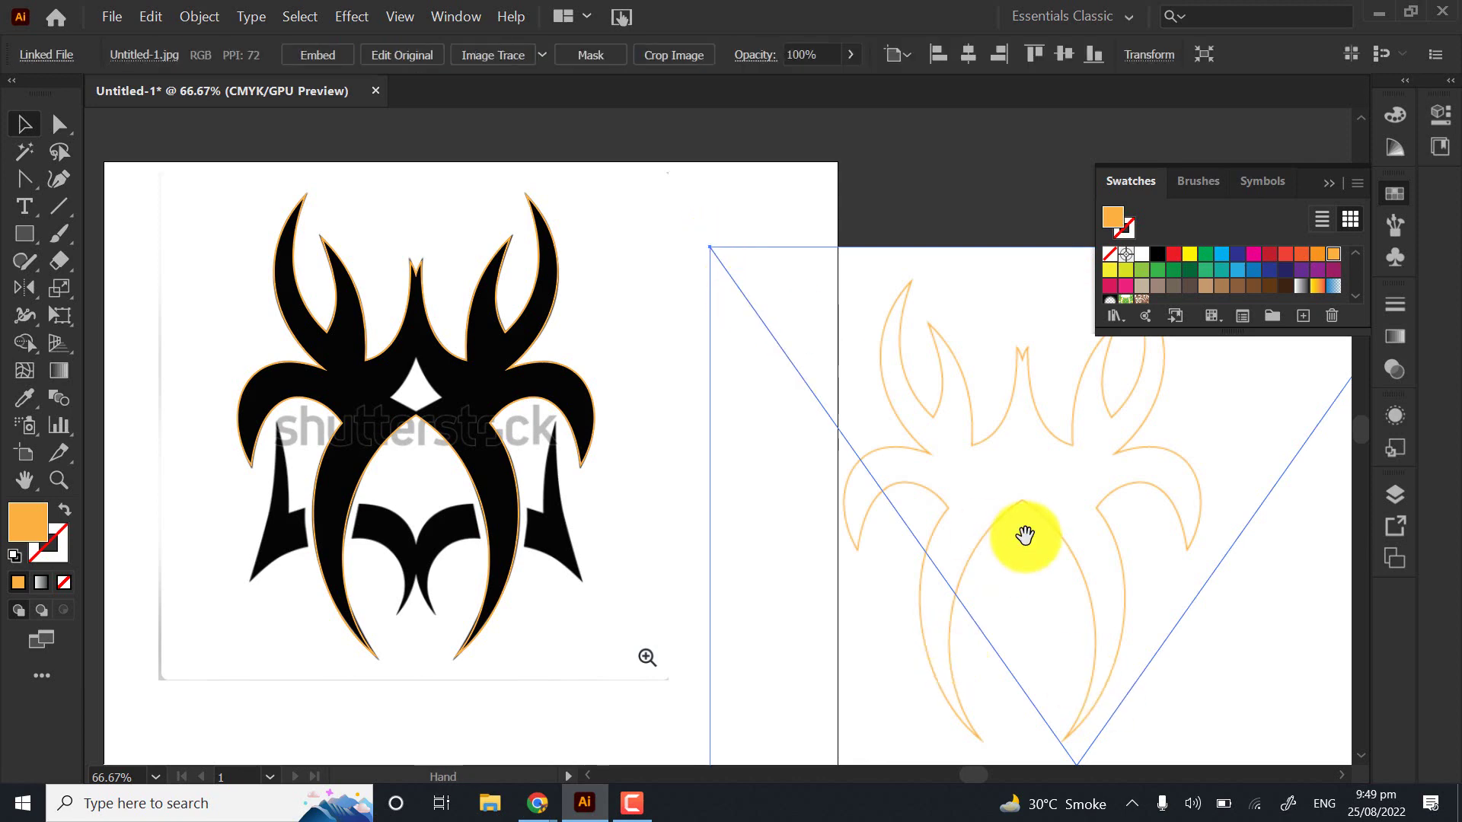
Shift the orange vector outline to the right off the black reference, and select the placed Untitled-1.jpg for comparison
left_click_drag(940, 512, 608, 432)
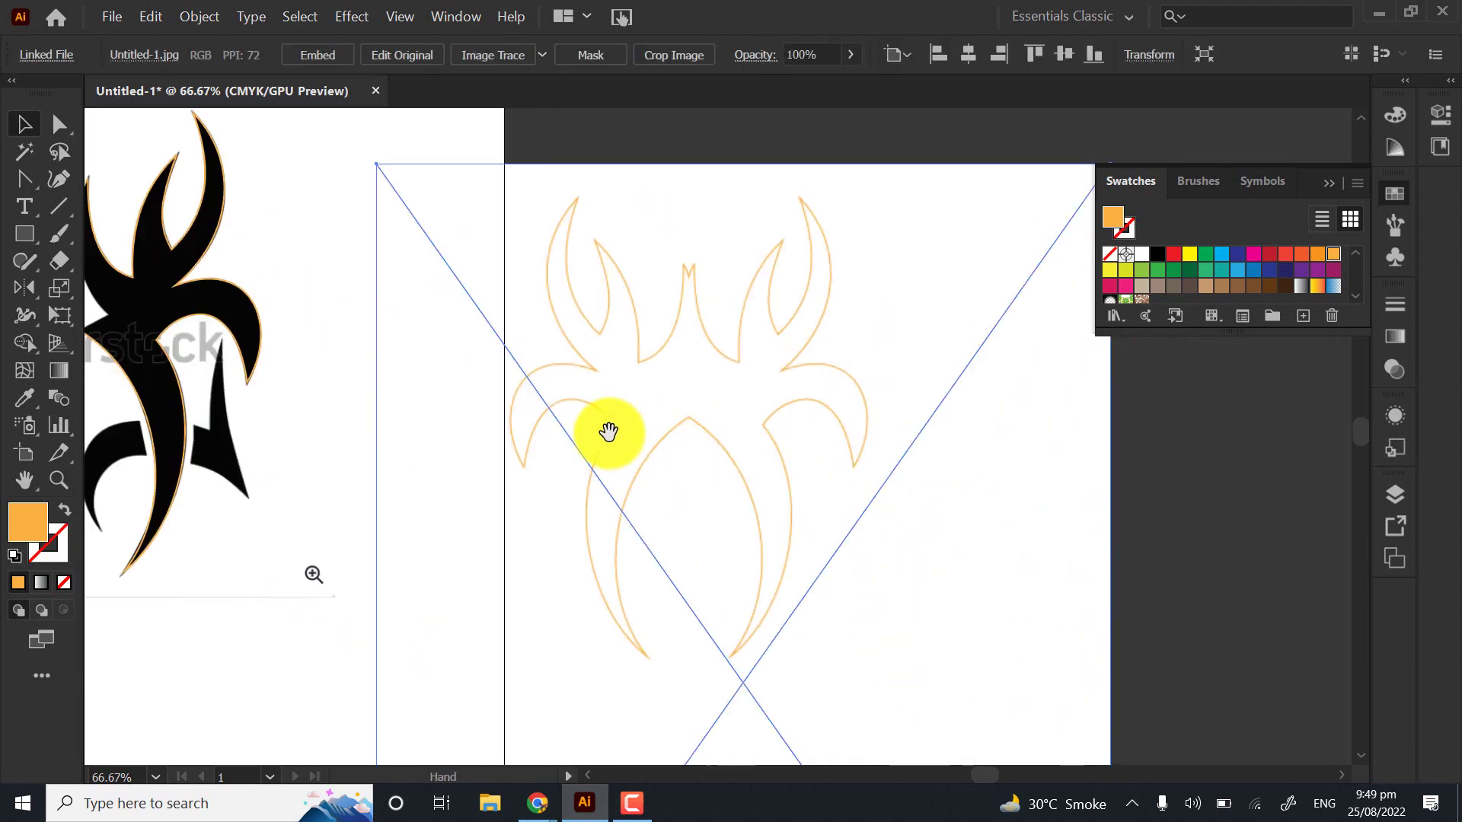
left_click(343, 190)
left_click_drag(212, 241, 316, 263)
left_click(710, 342)
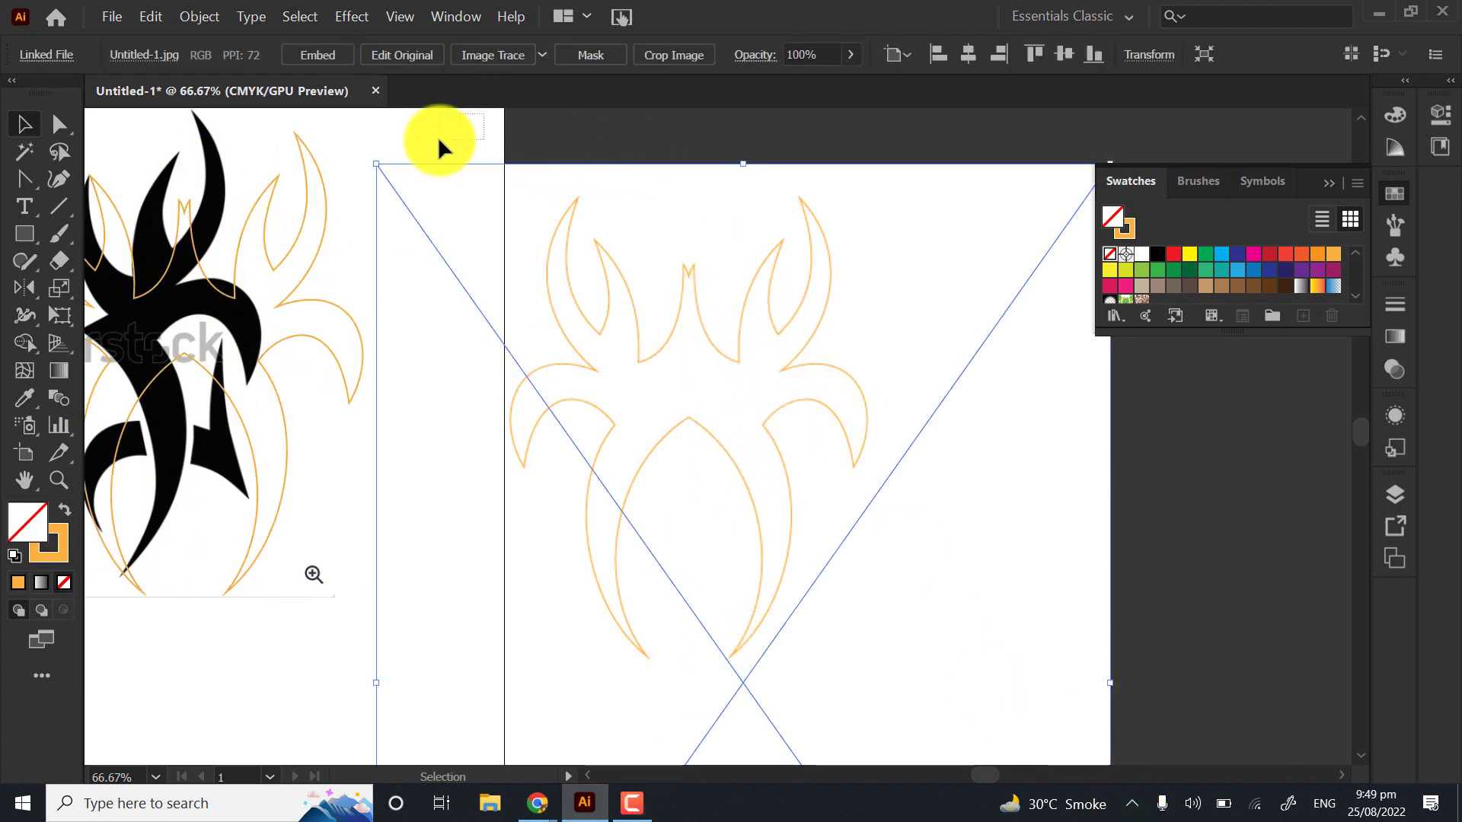
left_click_drag(427, 131, 821, 655)
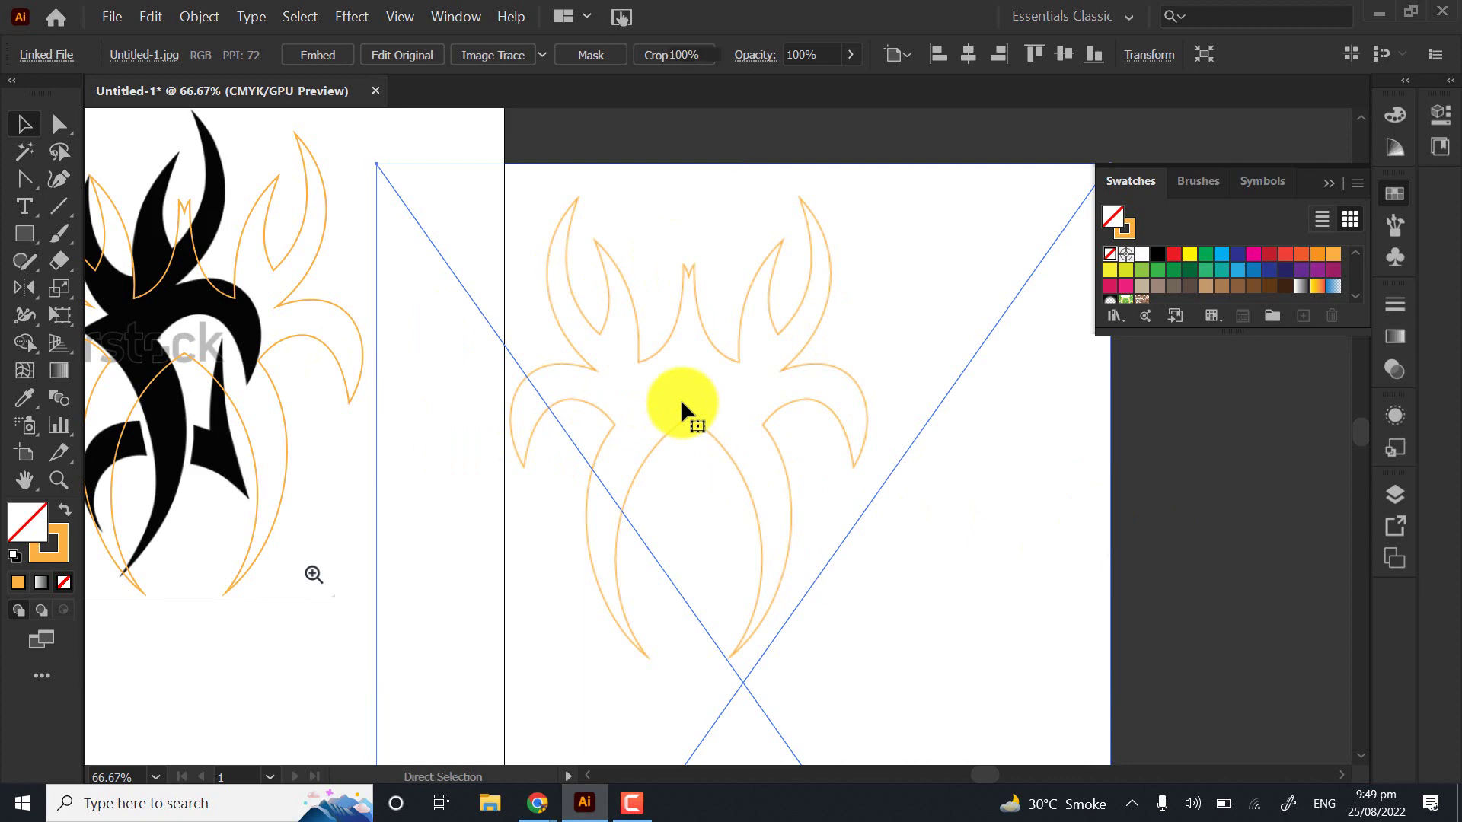
Undo the last move of the orange outline and delete the placed Untitled-1.jpg beside the tribal design
key("ctrl+z")
left_click(701, 162)
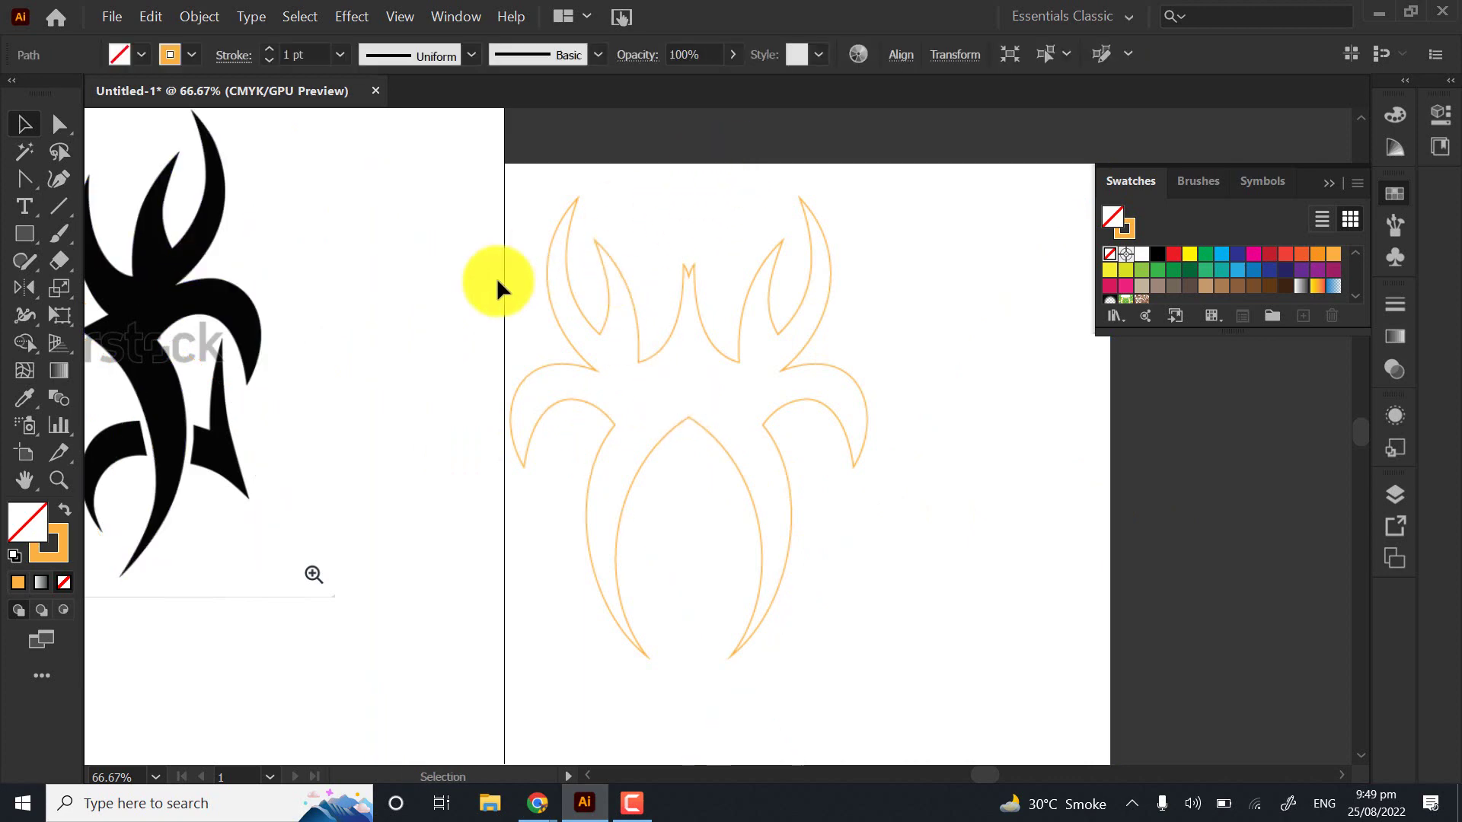
scroll(619, 440, "left", 1)
left_click(682, 221)
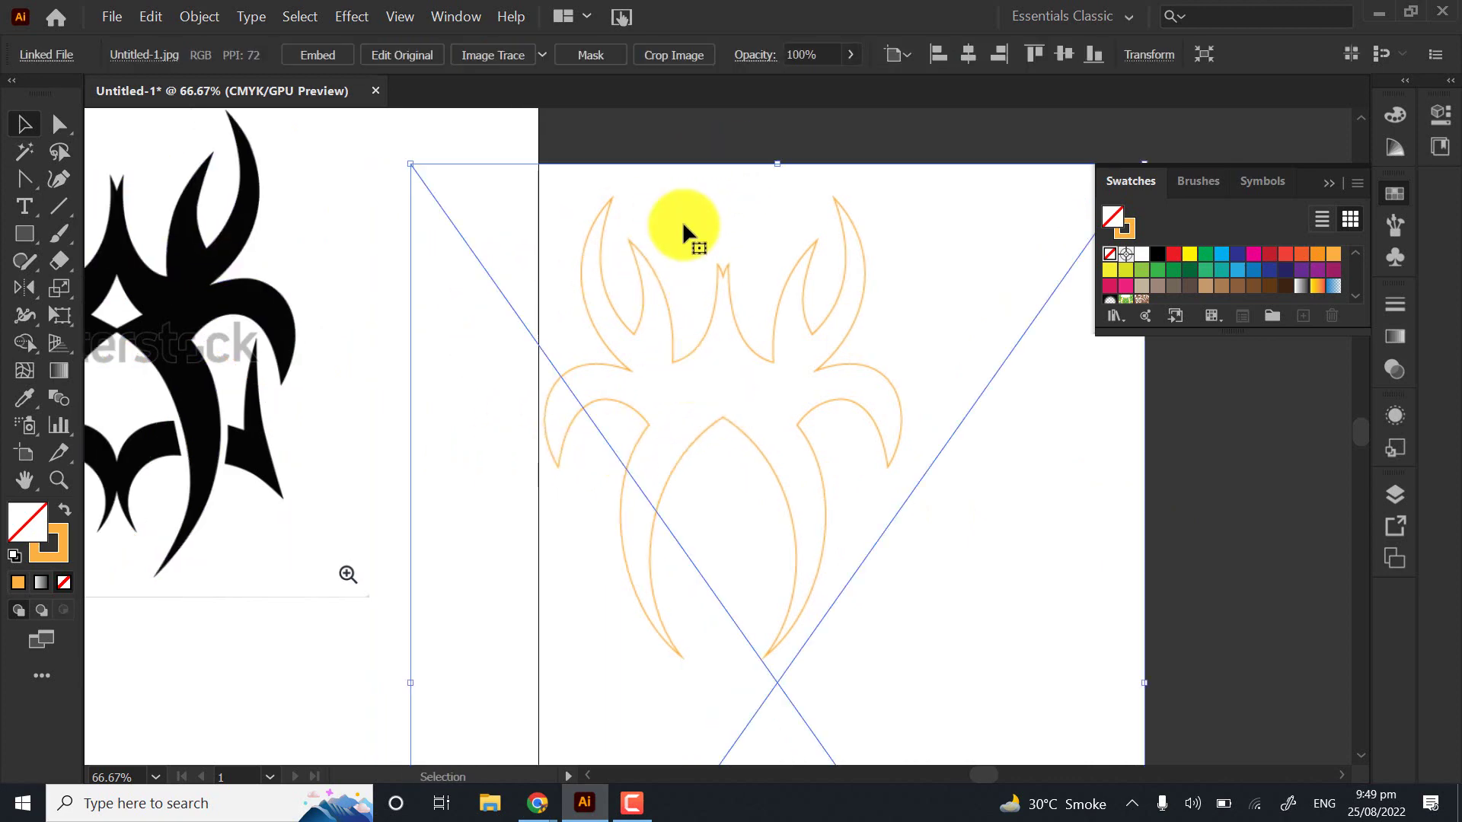
key("Delete")
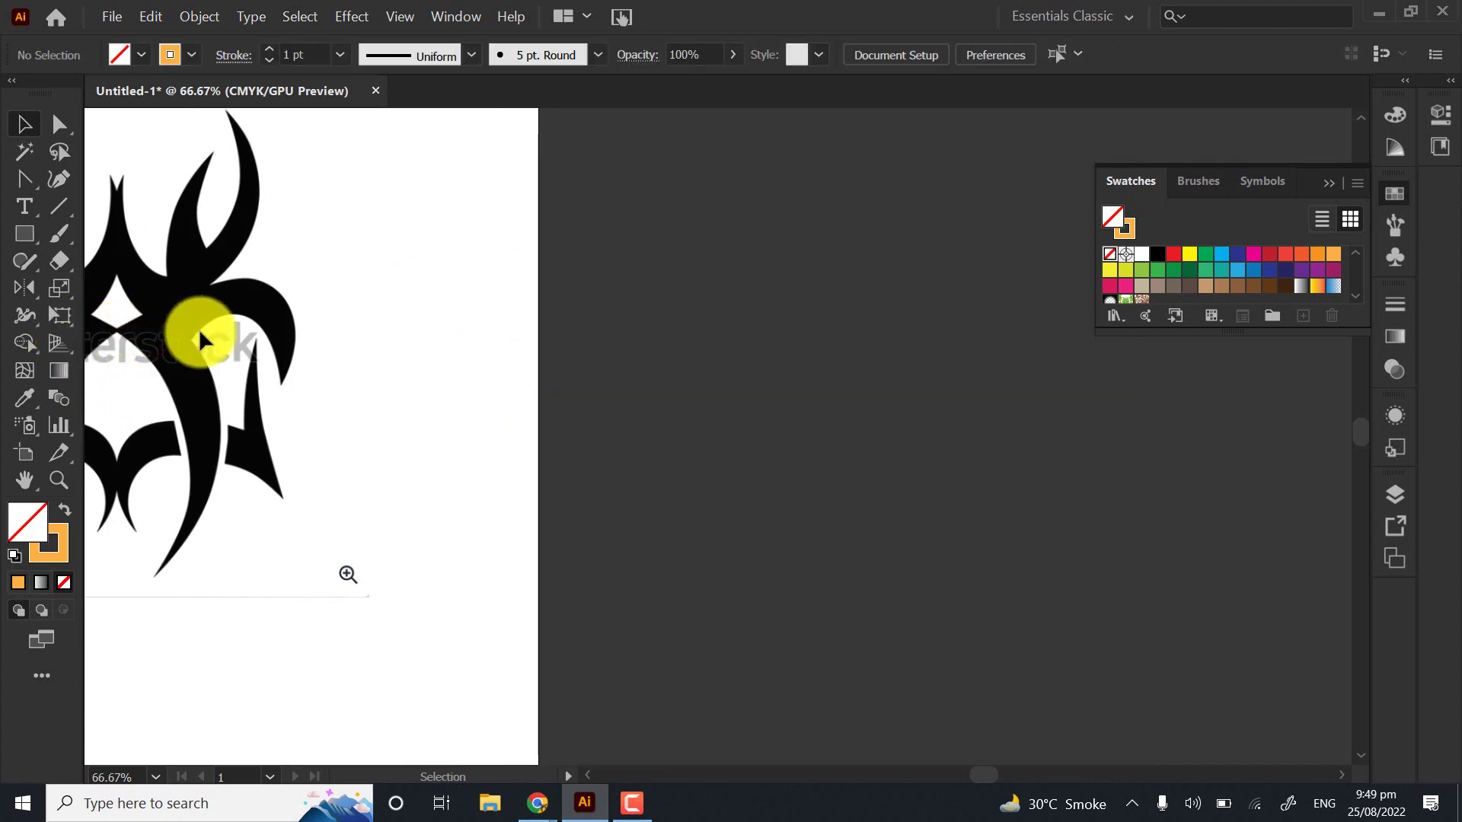
Send the black reference image behind the orange vector outline, and lock the artwork so it cannot be selected
scroll(228, 335, "left", 5)
scroll(384, 350, "up", 4)
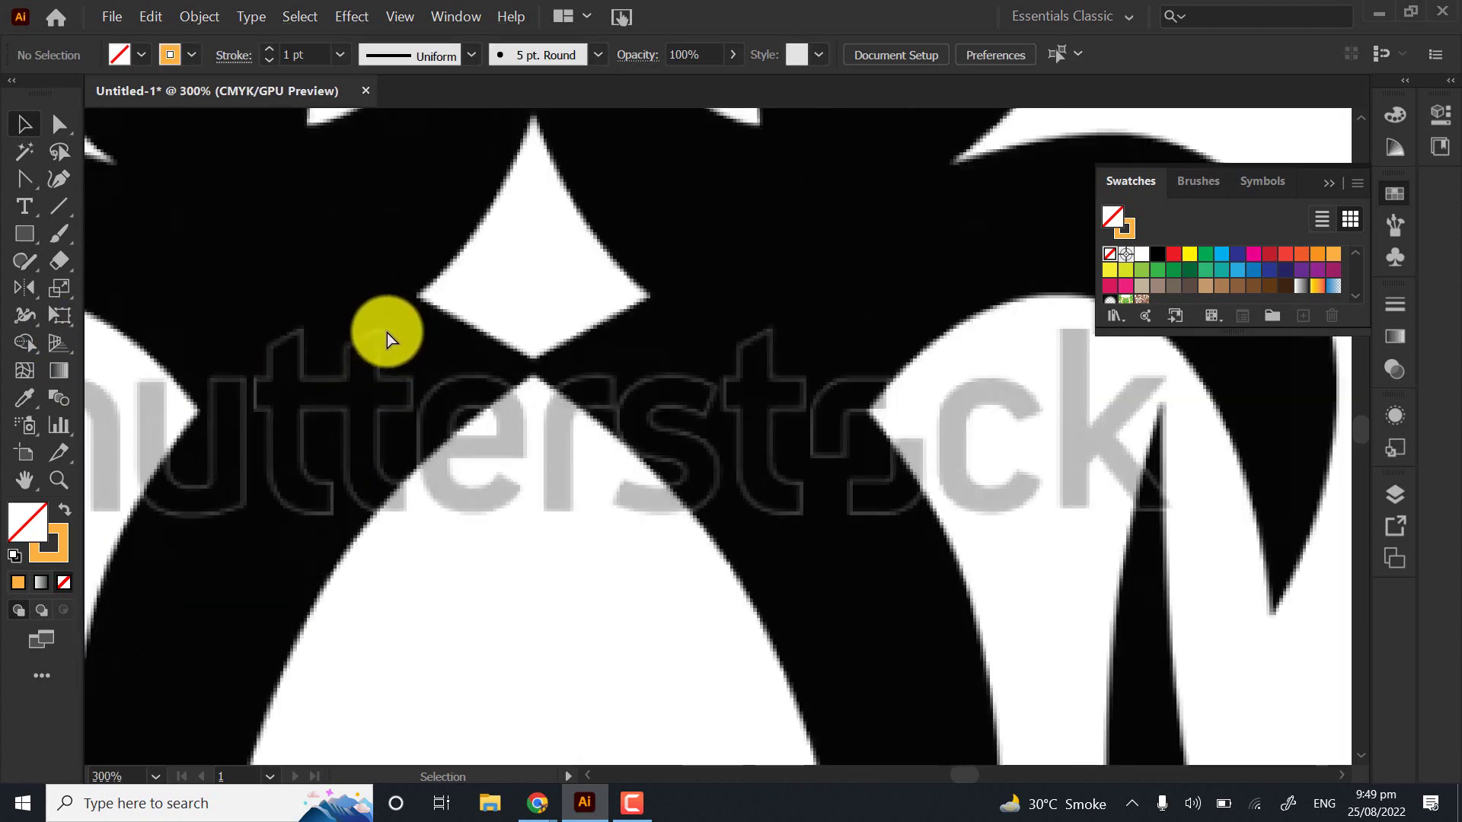
left_click(387, 329)
left_click(436, 363, "shift")
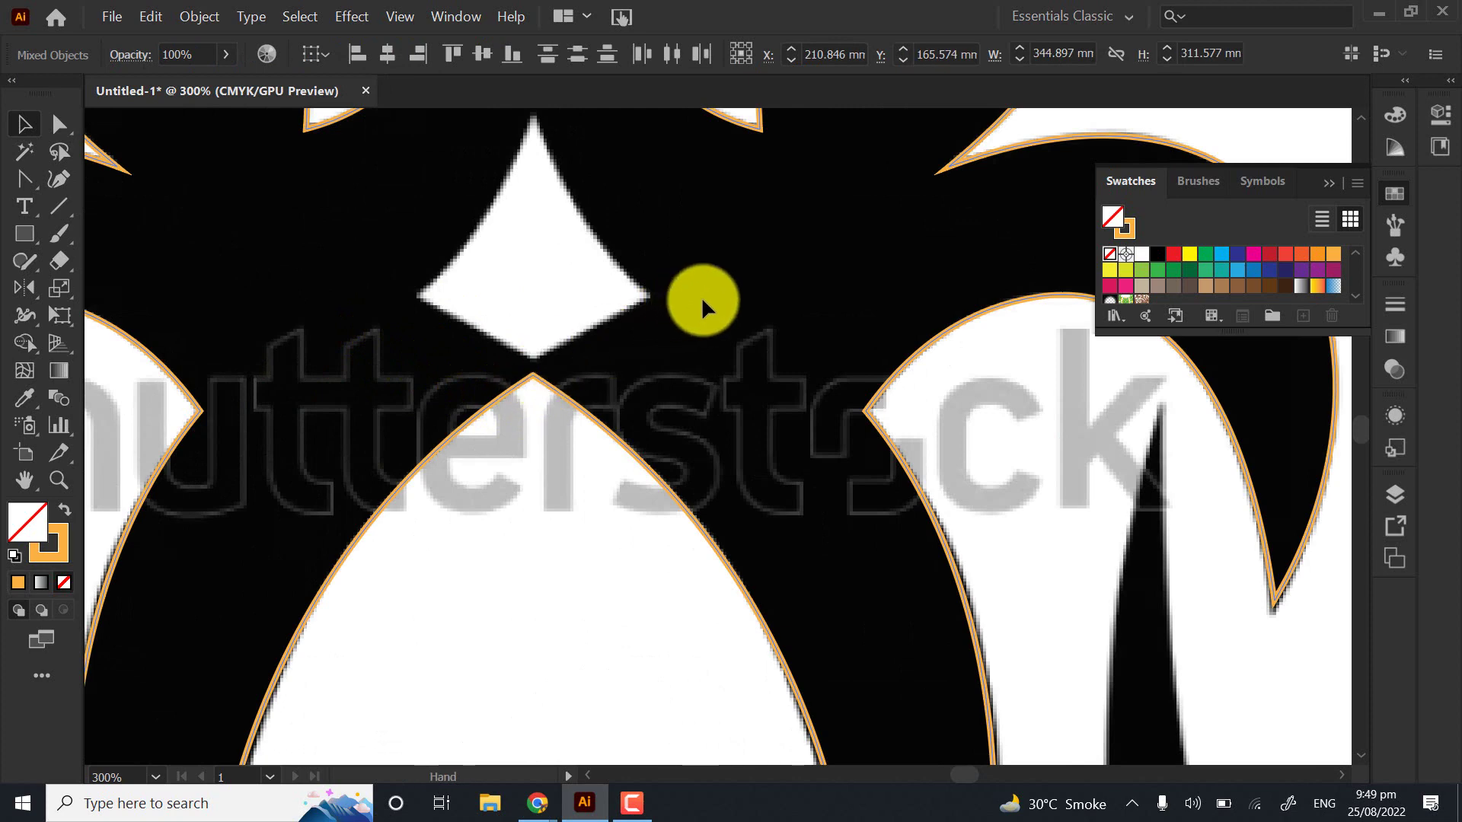
left_click_drag(702, 295, 515, 391)
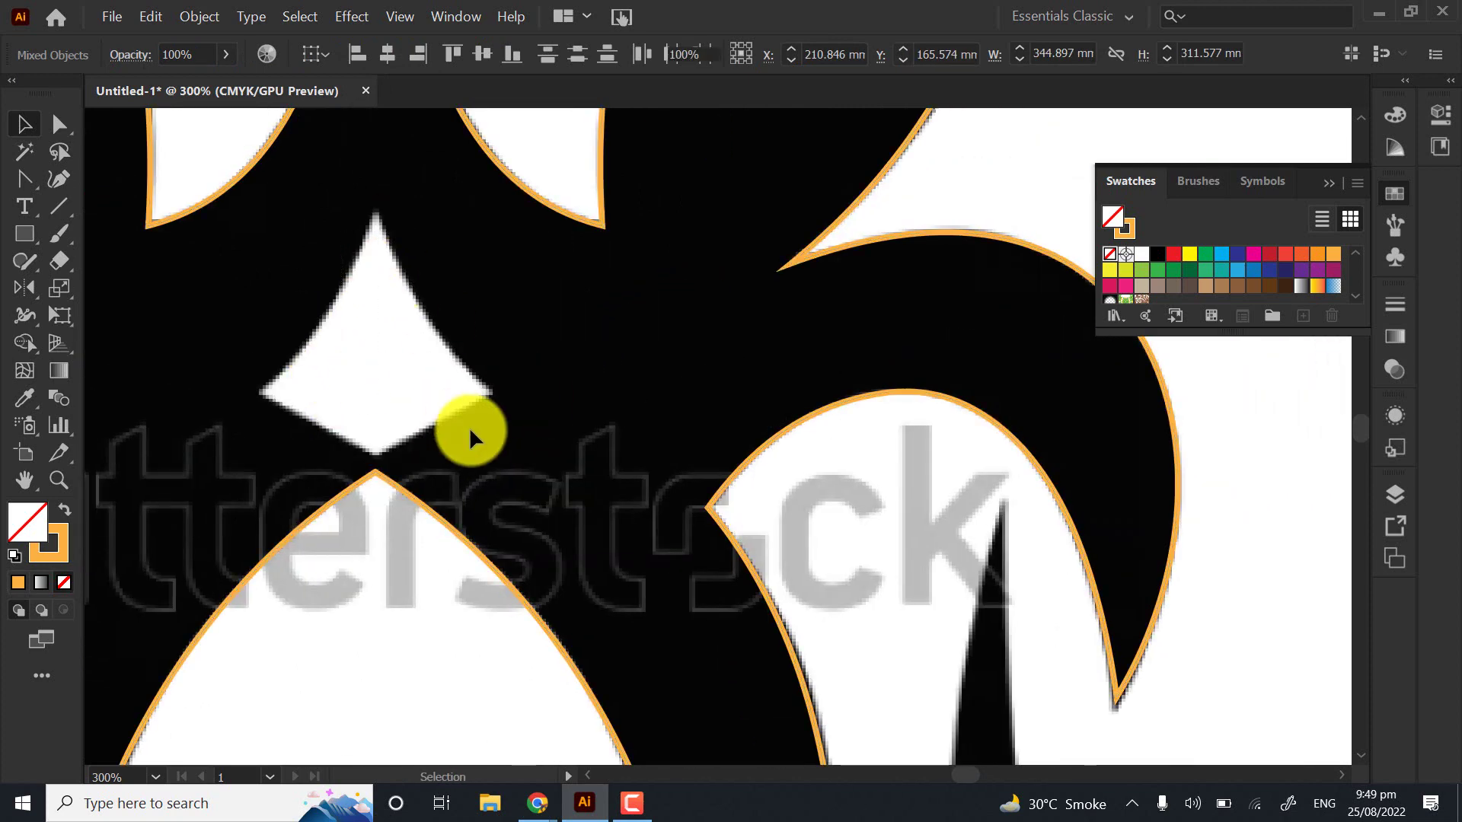
left_click(393, 365)
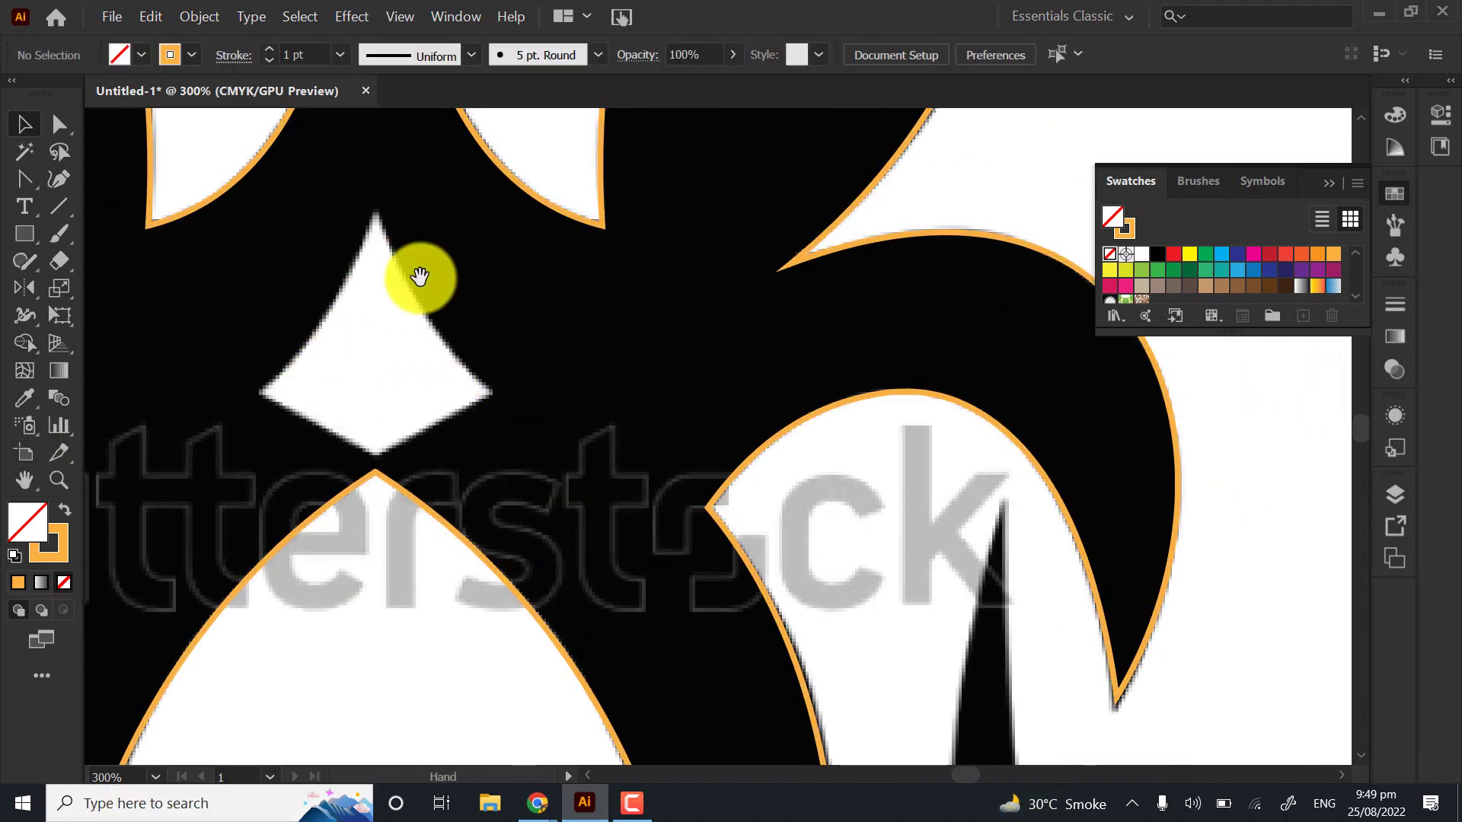
Draw straight Pen tool segments along one half of the central white diamond, from its top tip through the left corner to the bottom tip
left_click_drag(418, 277, 567, 381)
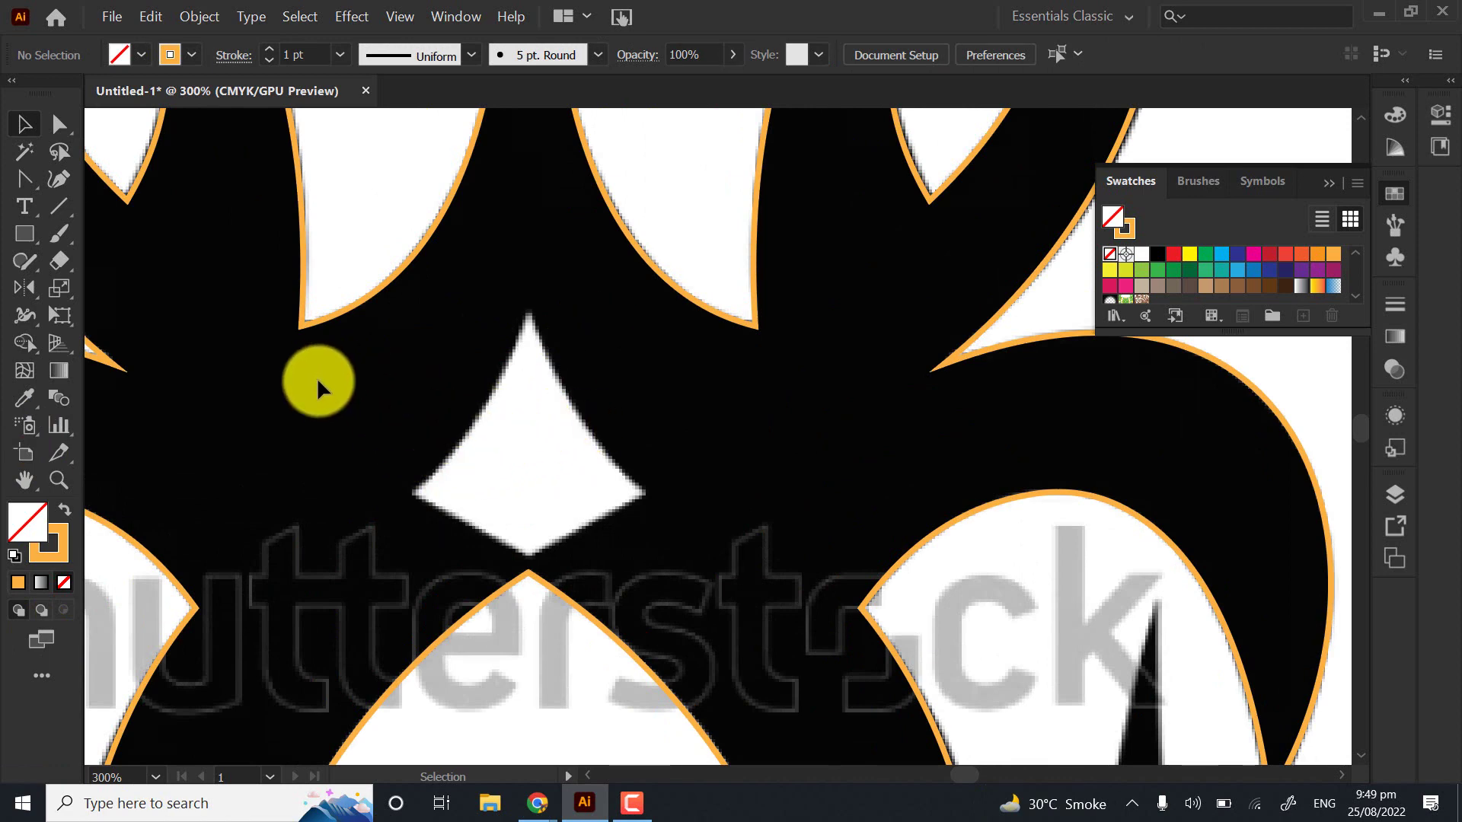
left_click(31, 184)
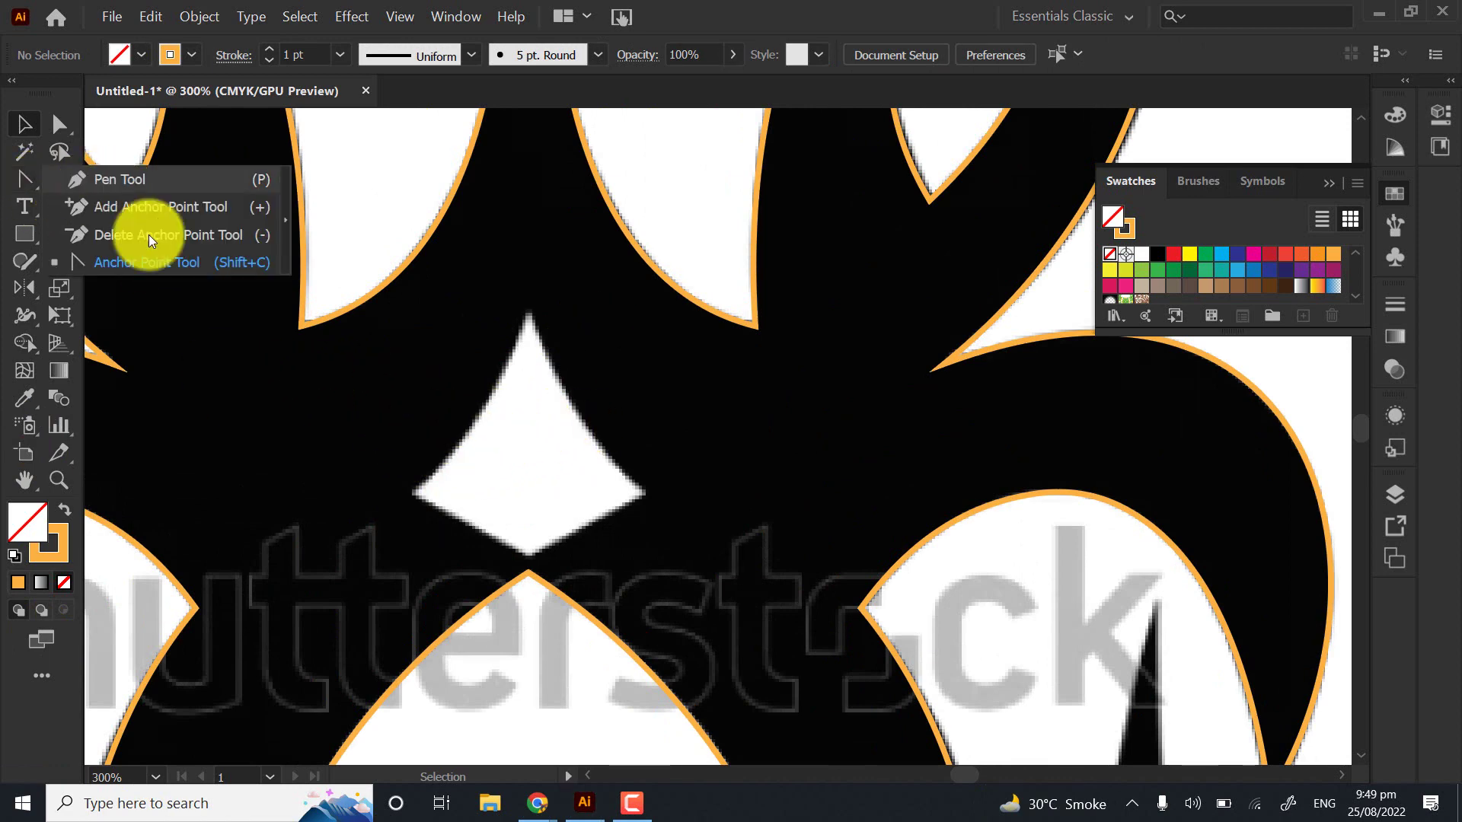
left_click(73, 176)
scroll(520, 310, "up", 4)
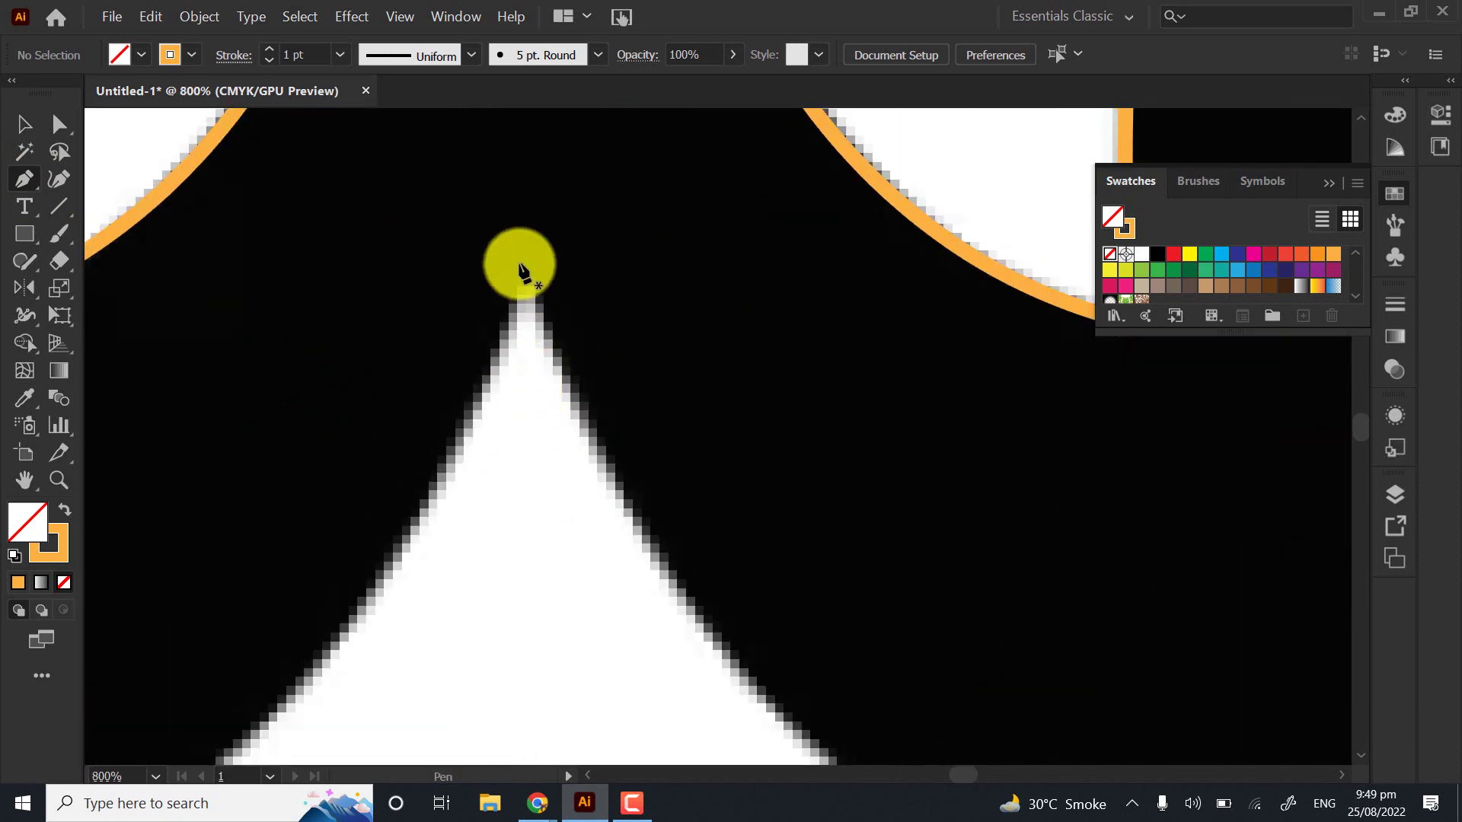
scroll(521, 272, "down", 3)
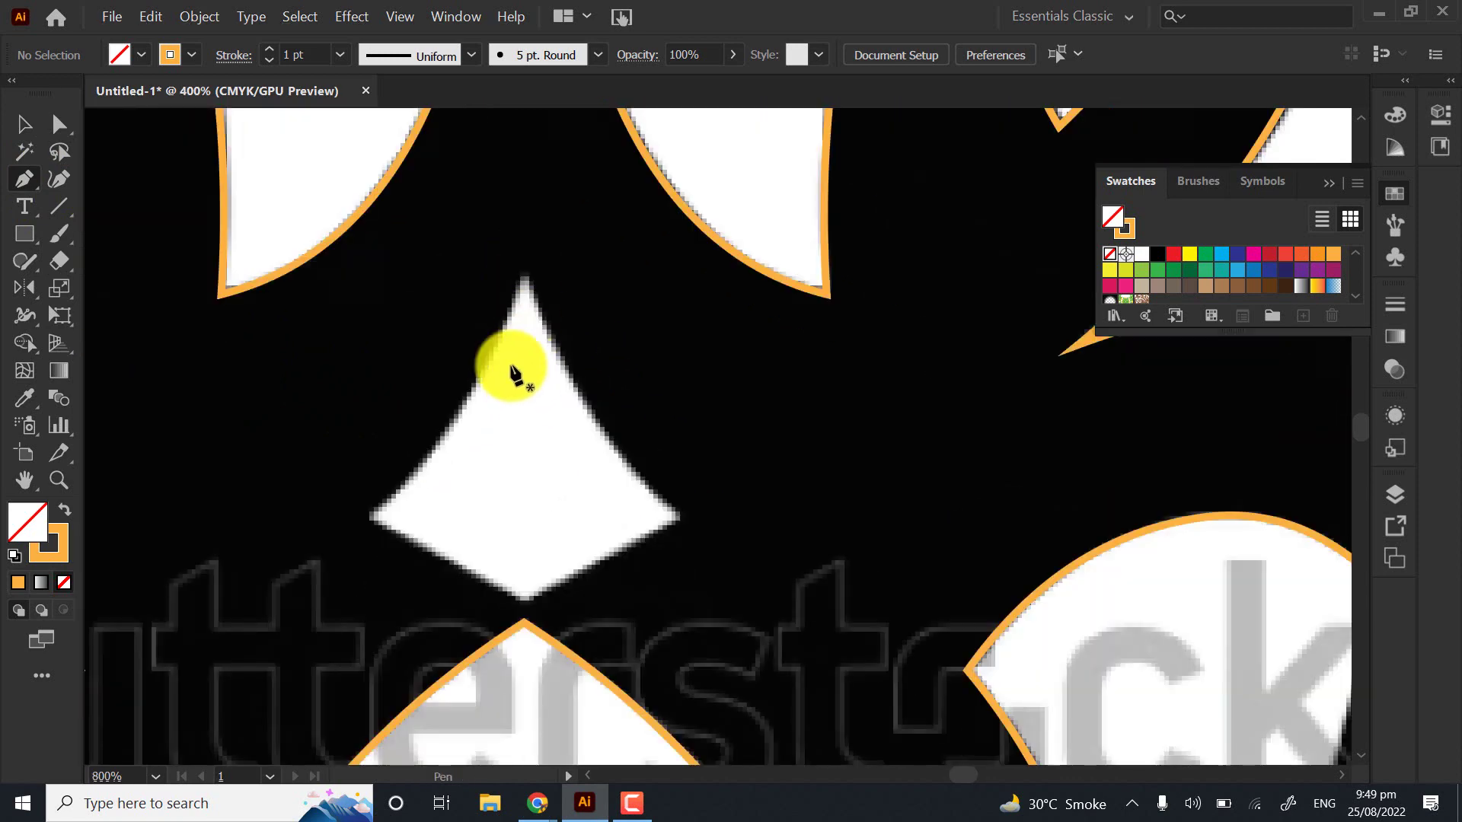
left_click(524, 276)
left_click(367, 518)
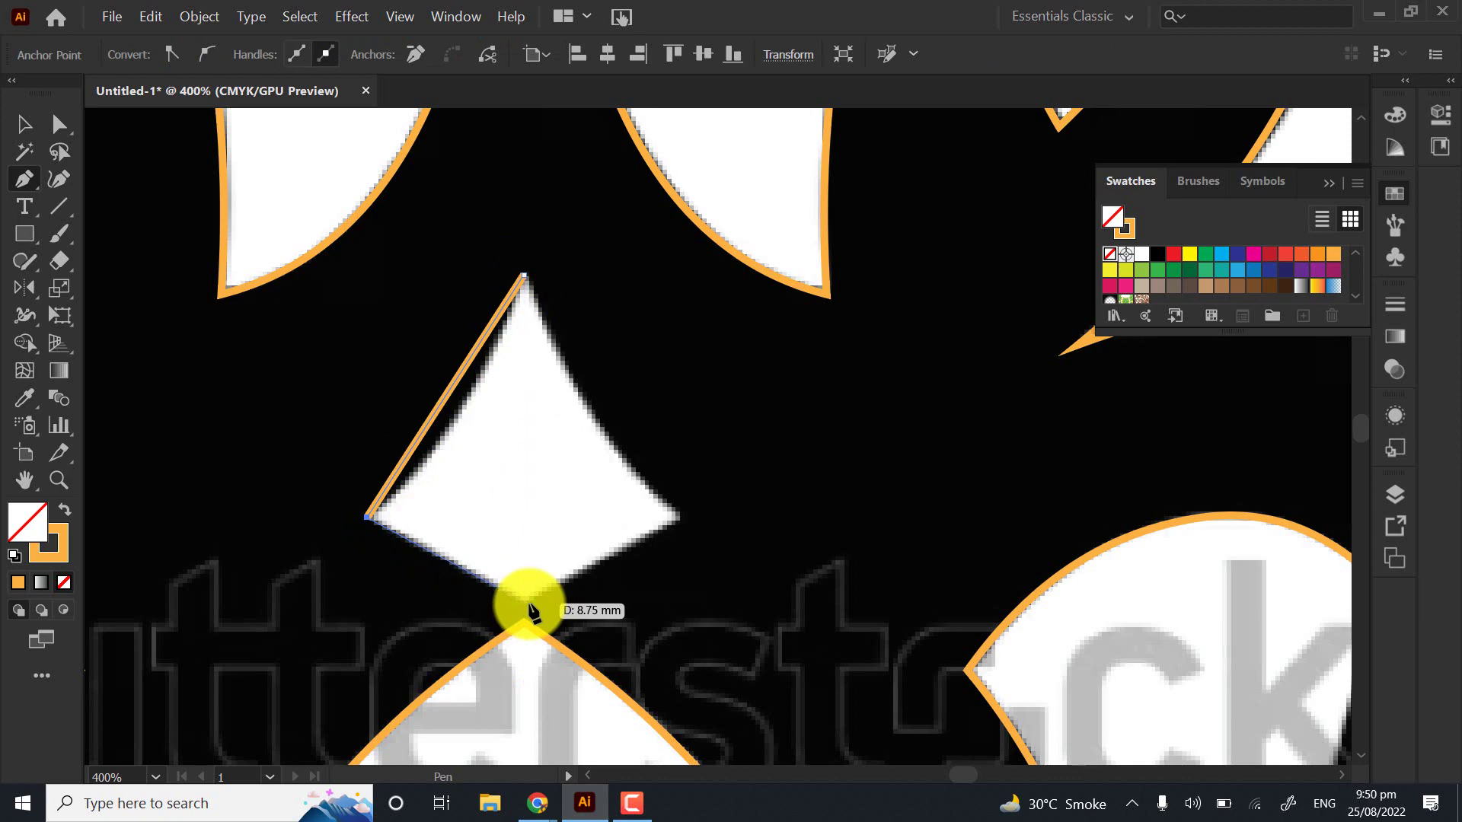
left_click(524, 604)
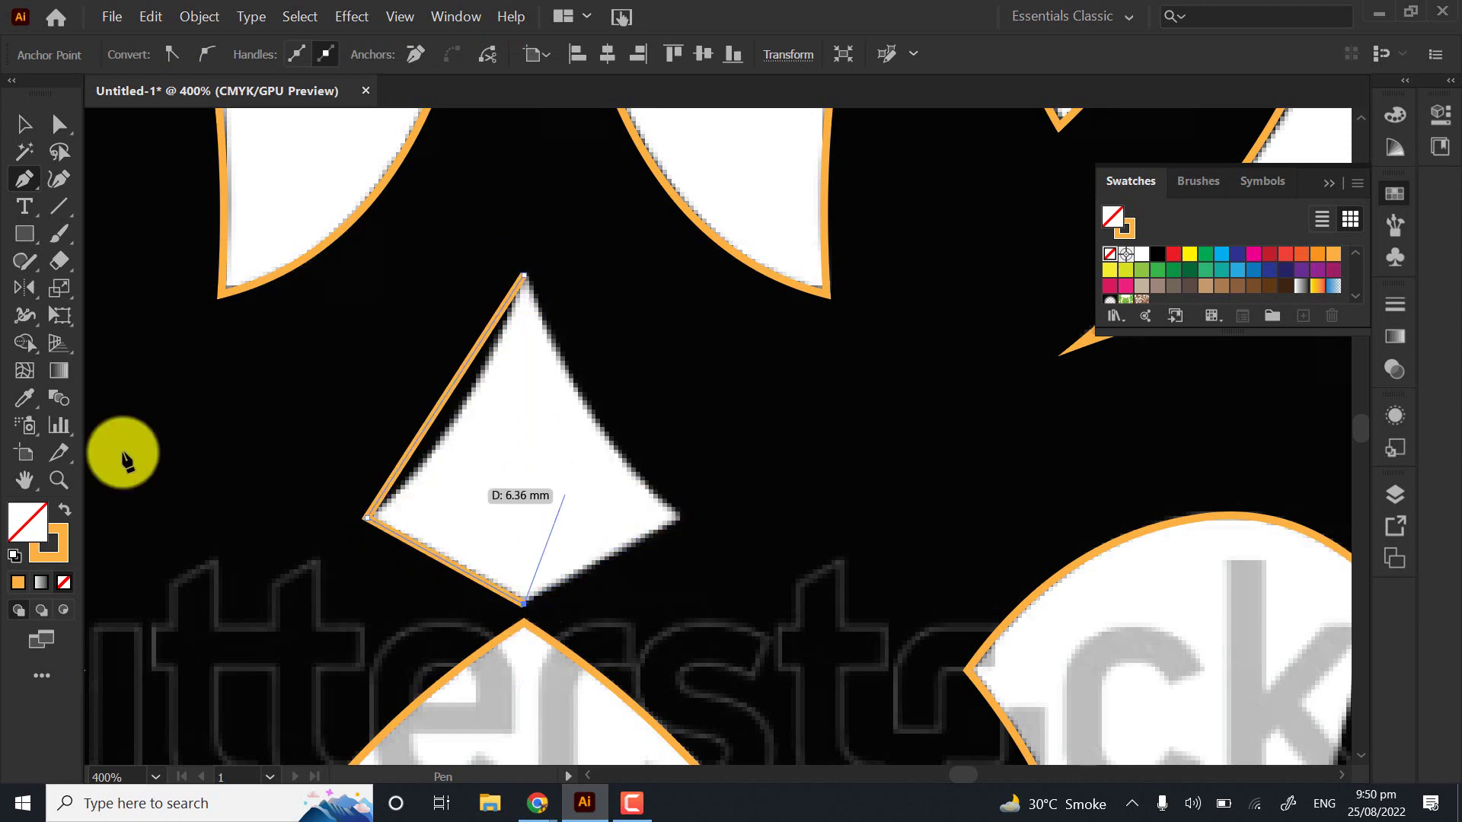
Switch to the Anchor Point tool and set the half-diamond path's stroke weight to 0.25 pt
left_click_drag(30, 183, 116, 264)
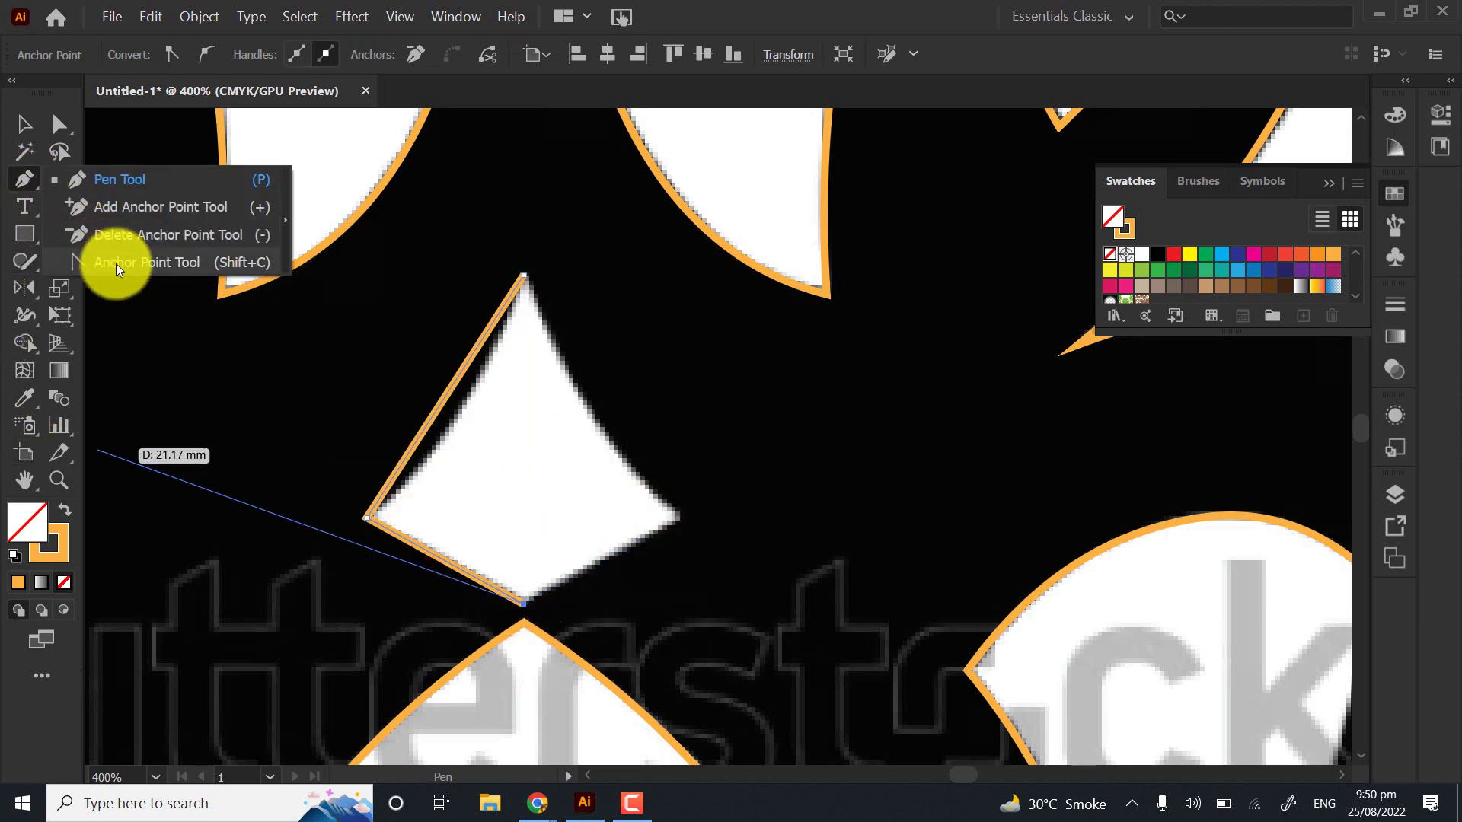
left_click(116, 264)
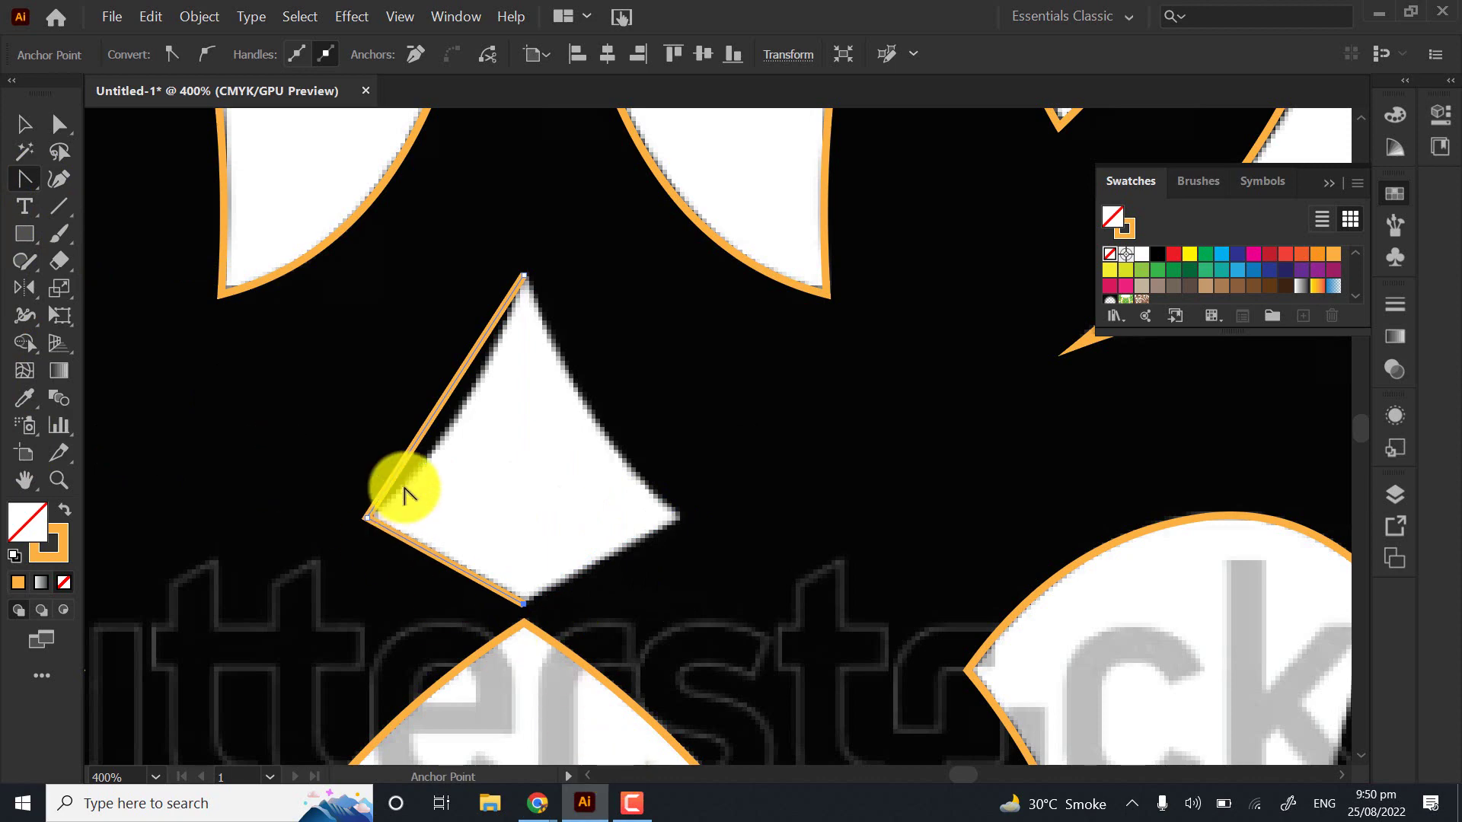
scroll(404, 495, "up", 4)
scroll(524, 434, "down", 2)
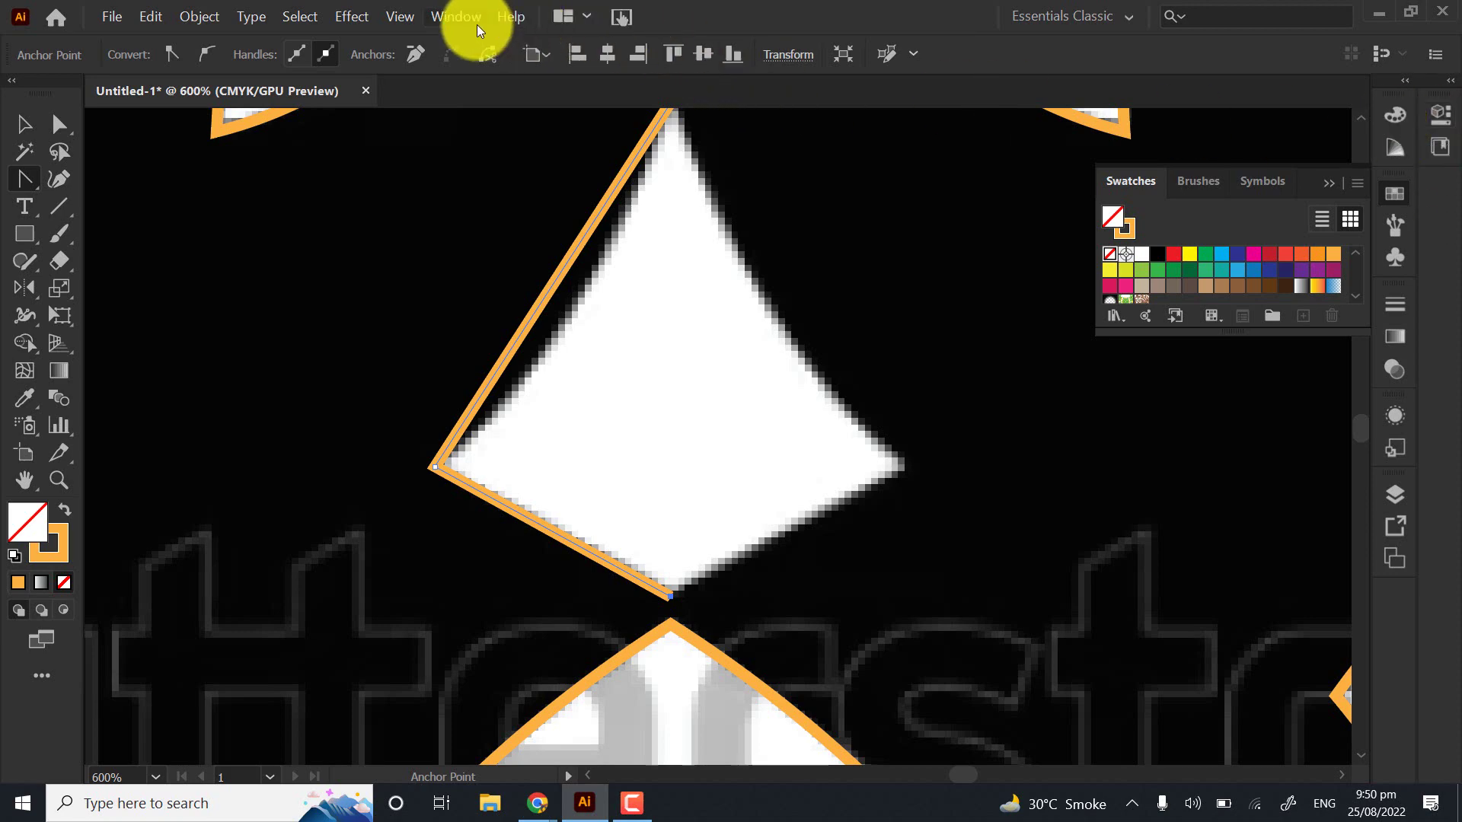
left_click(456, 16)
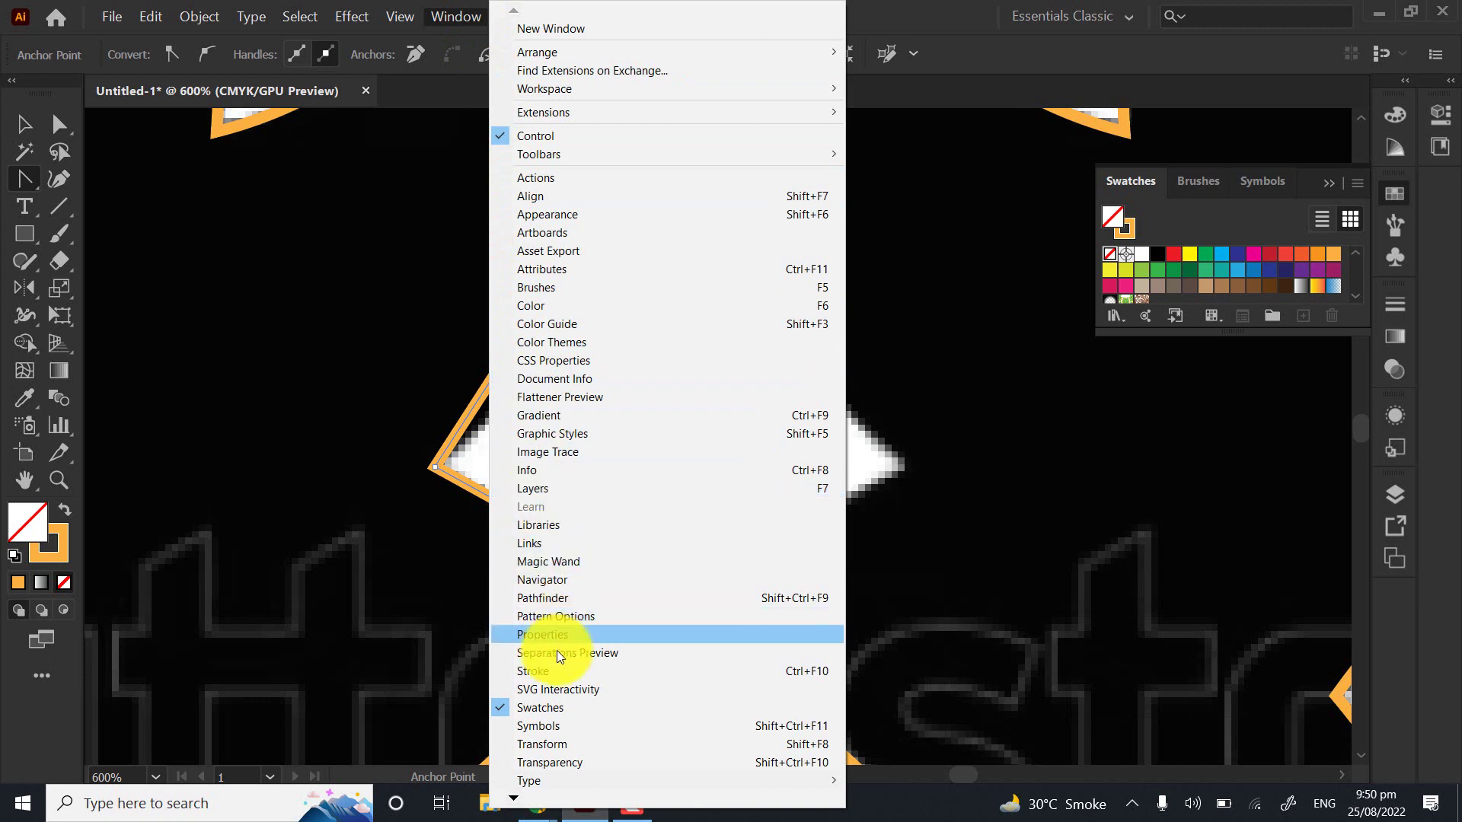
left_click(555, 637)
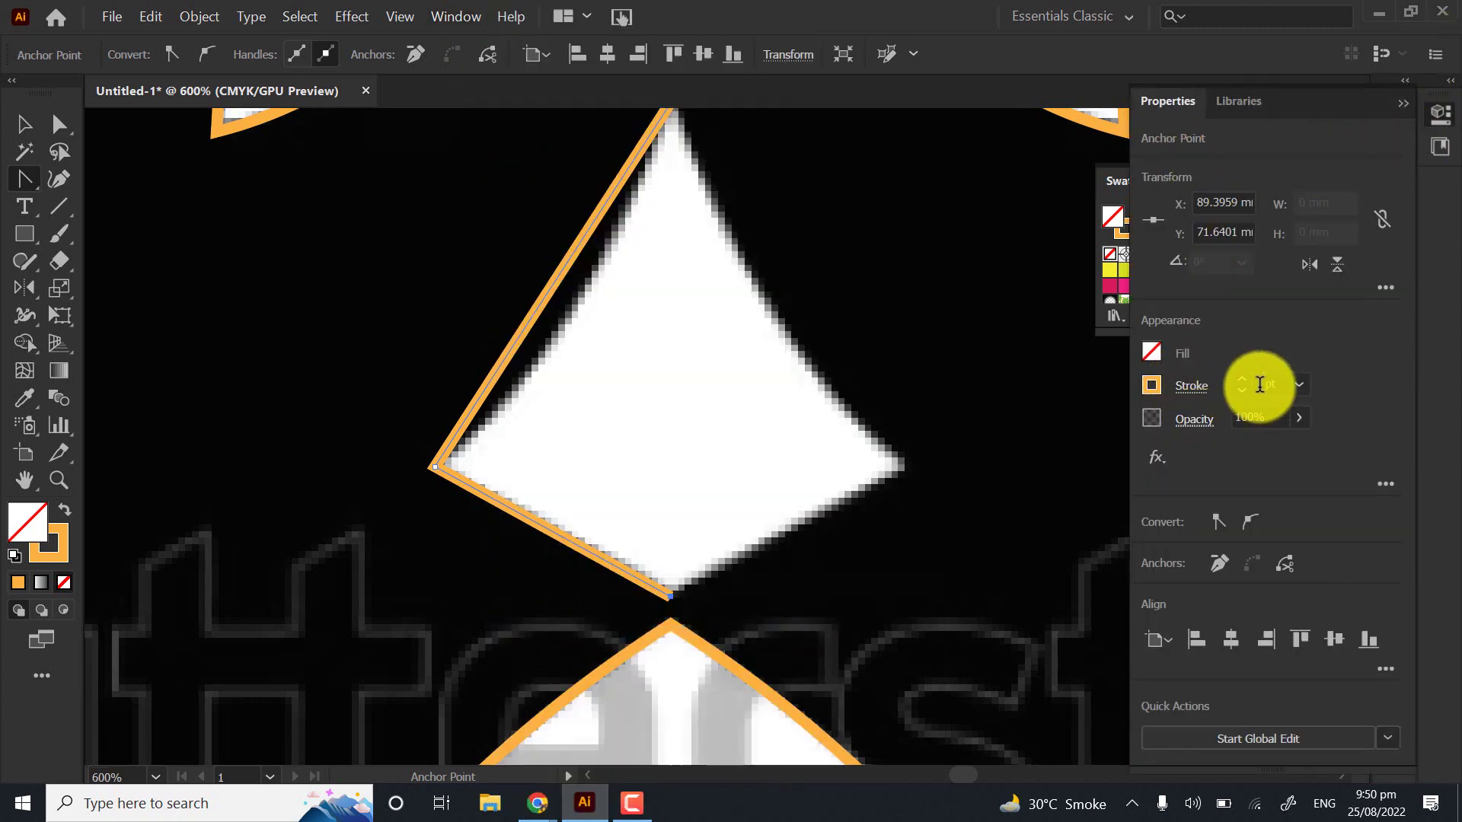
left_click(1269, 393)
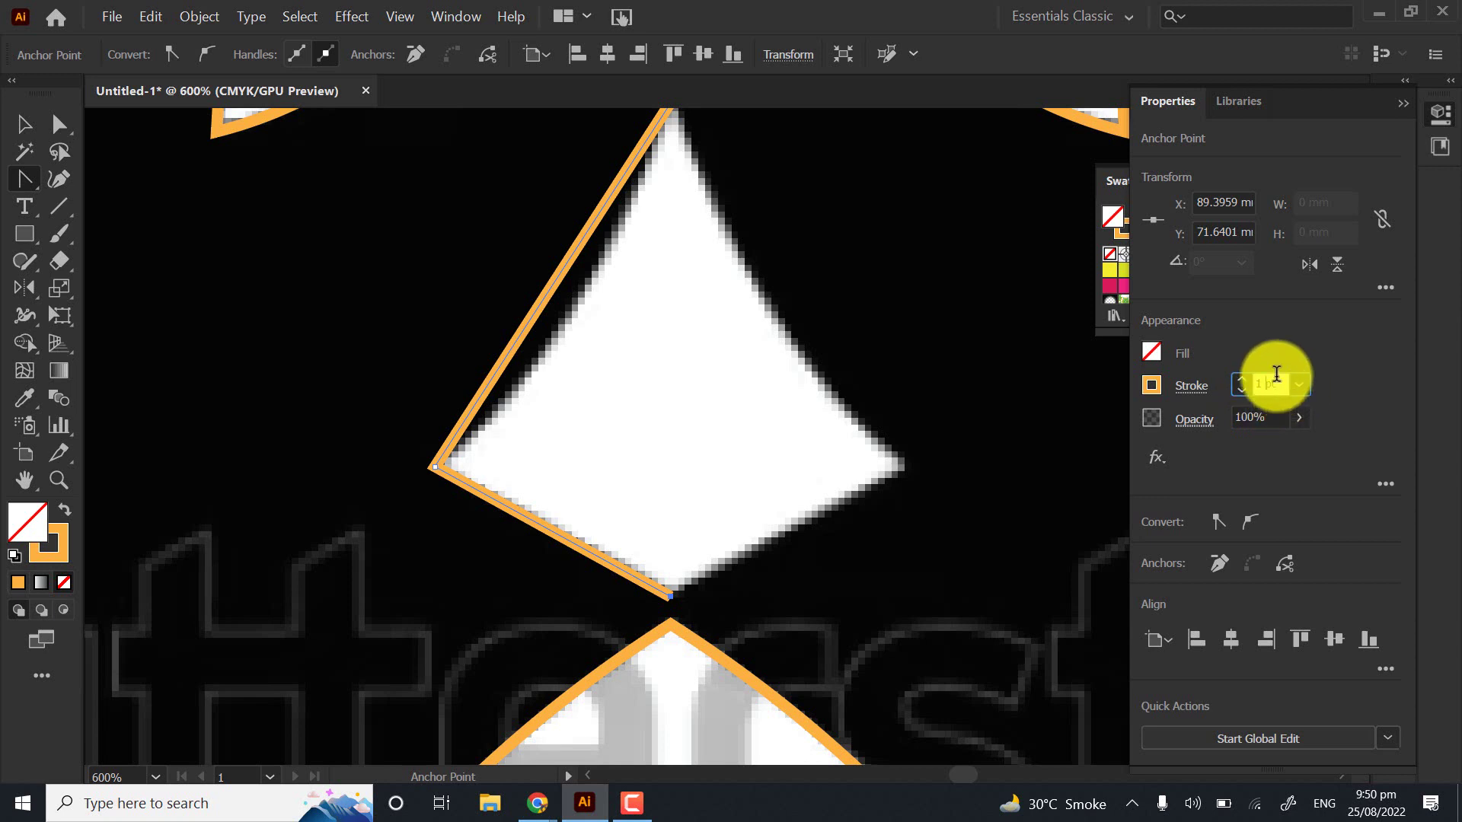
key("Down")
key("Down")
key("Down")
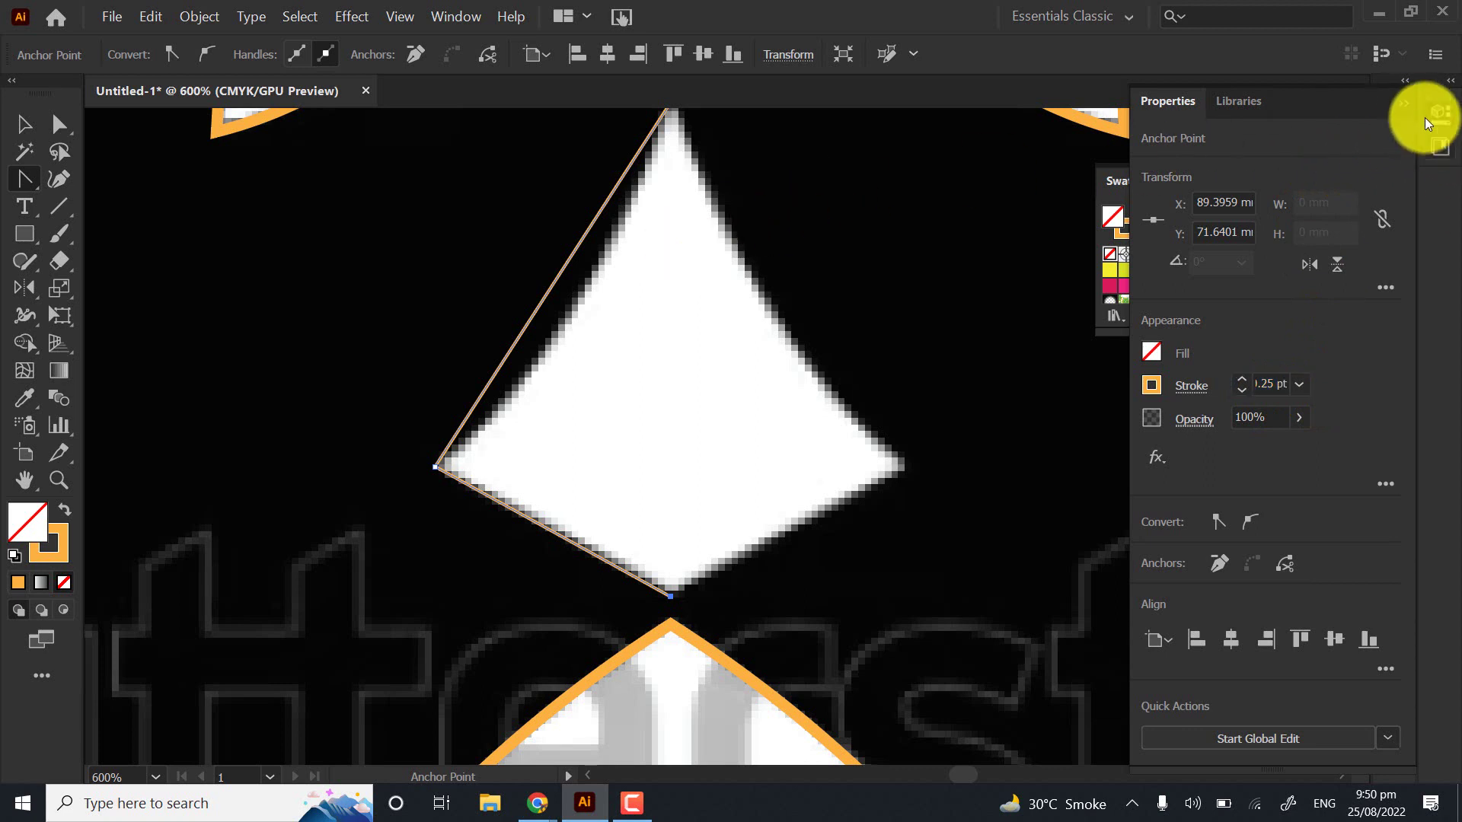
left_click(1410, 104)
Bend the half-diamond's long and short segments with the Anchor Point tool to follow the white shape's edges
scroll(533, 297, "up", 2)
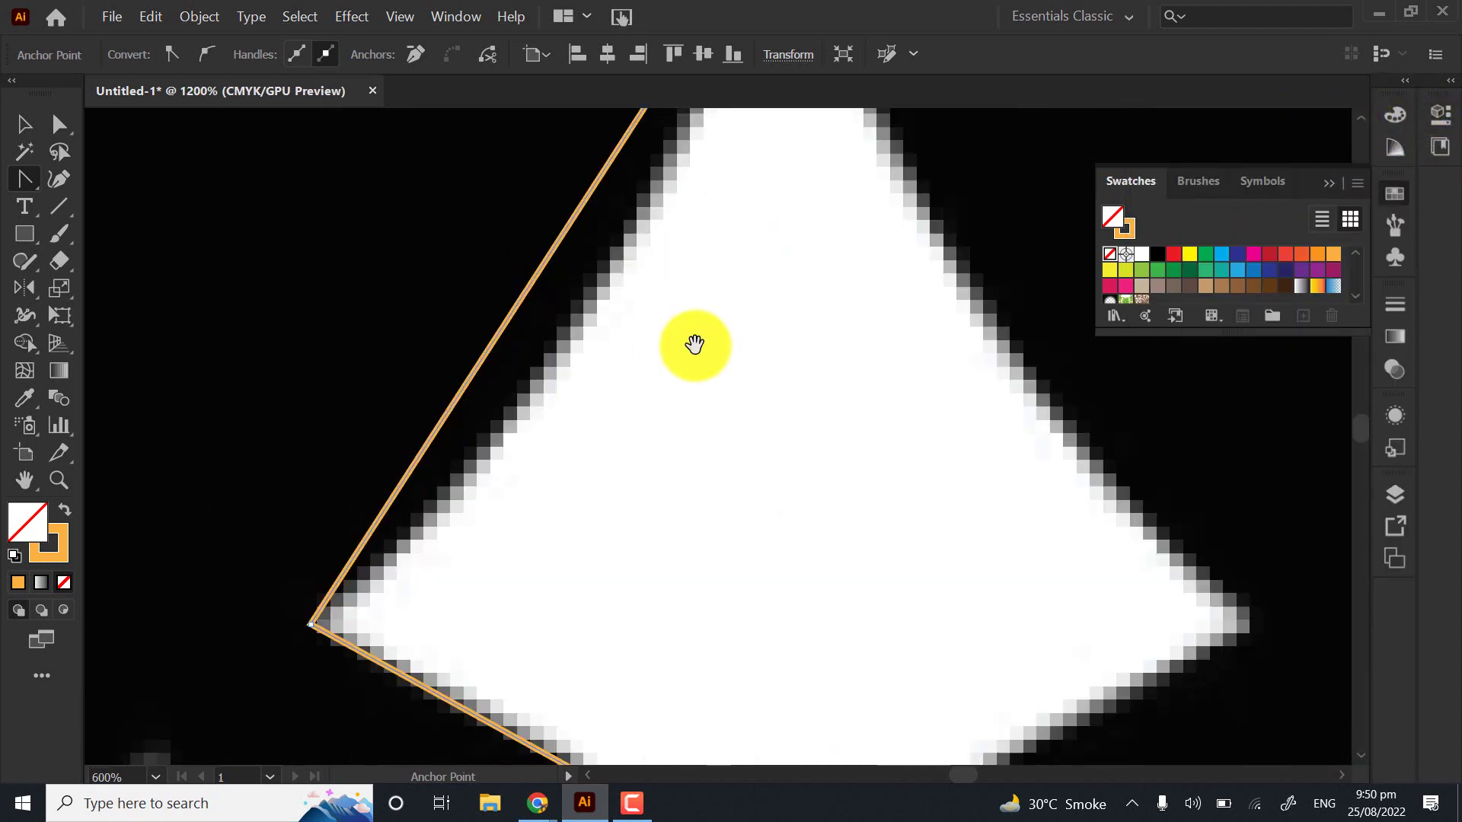
scroll(509, 332, "down", 2)
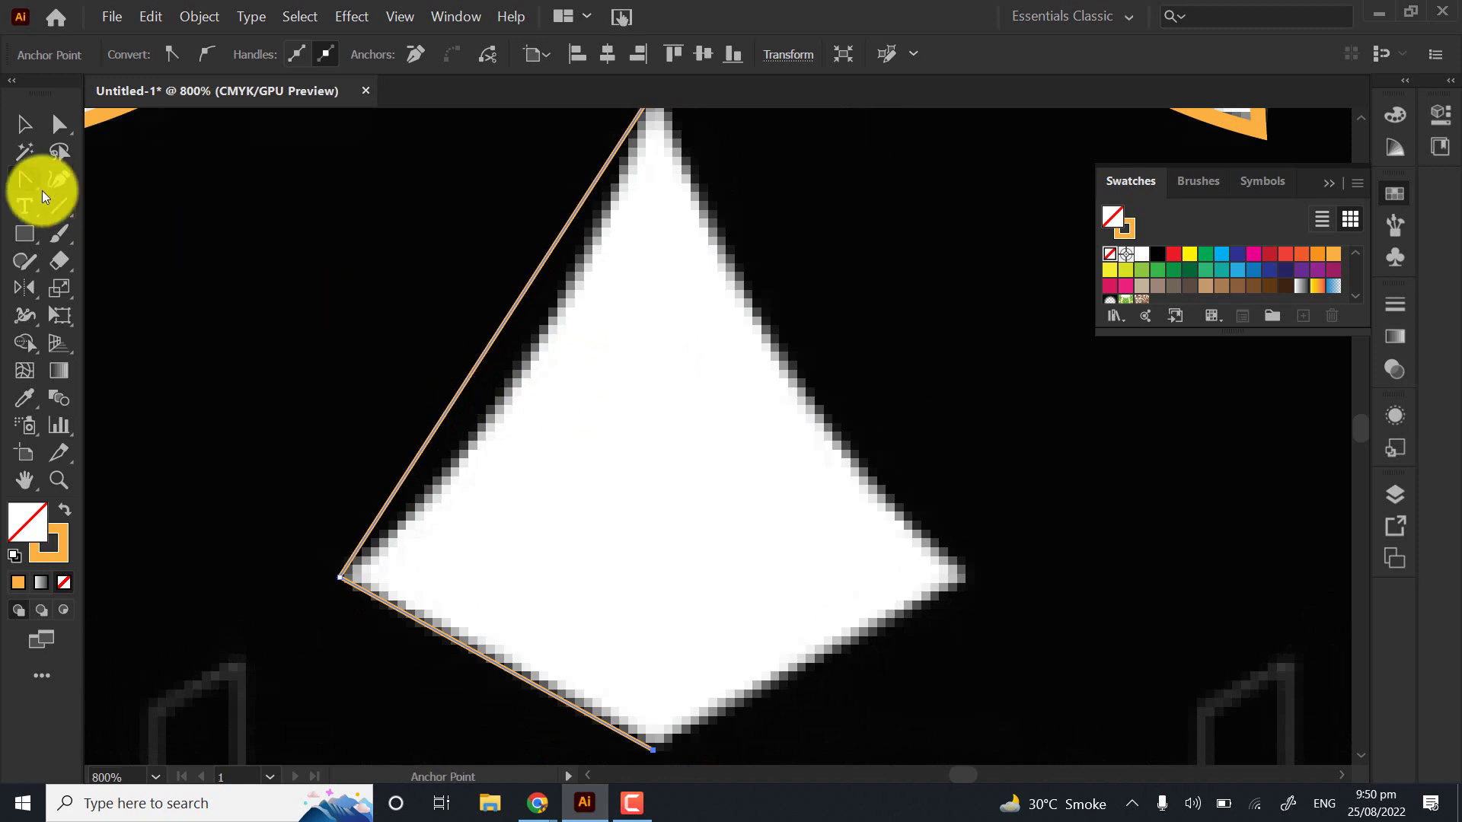
left_click(35, 188)
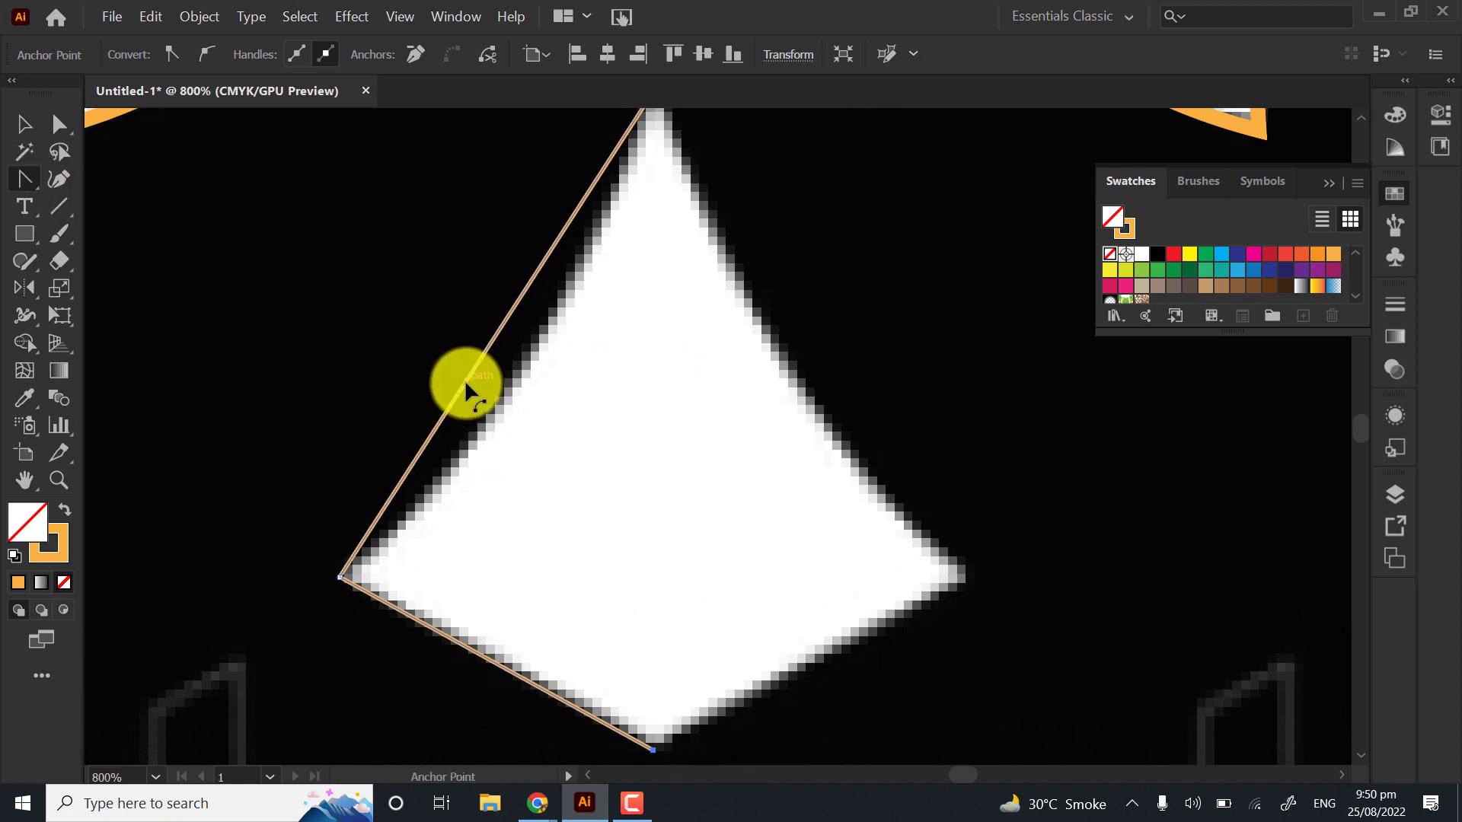
left_click_drag(466, 385, 506, 402)
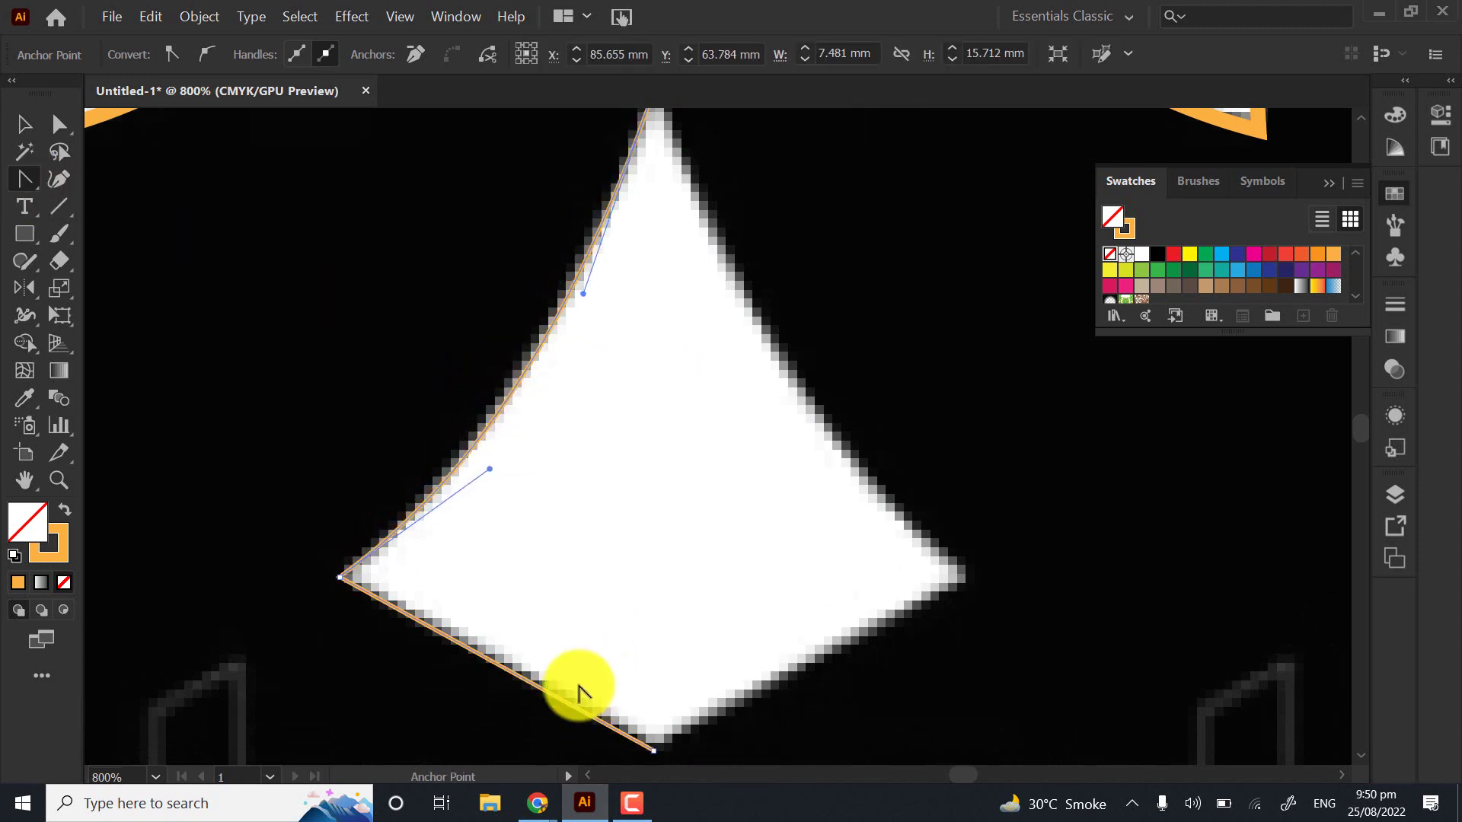
left_click_drag(523, 677, 531, 667)
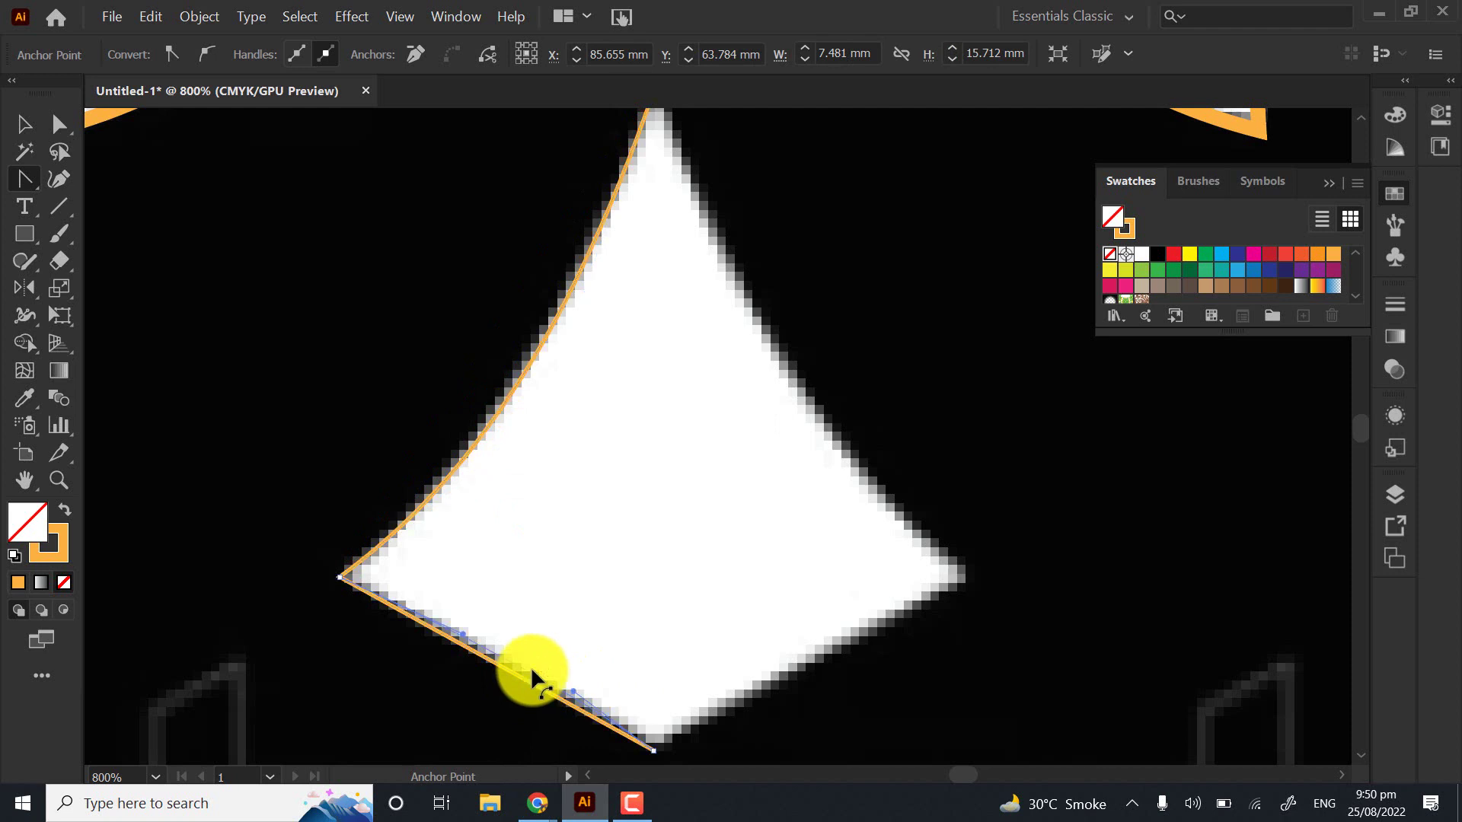
scroll(586, 600, "down", 1)
scroll(594, 352, "up", 3)
scroll(594, 352, "right", 1)
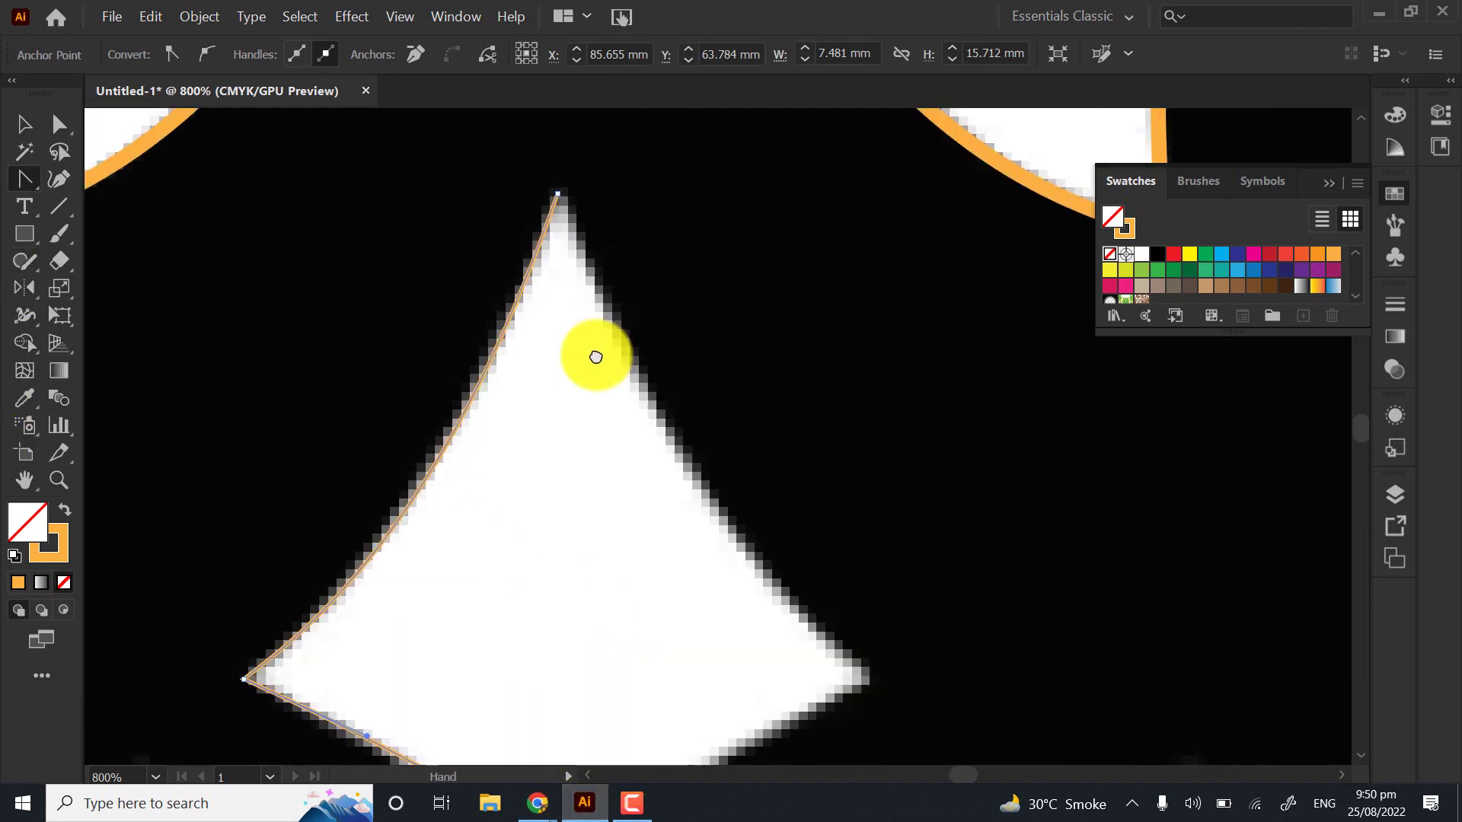
Select the half-diamond path and reflect a copy across a vertical axis through its top anchor
left_click(23, 125)
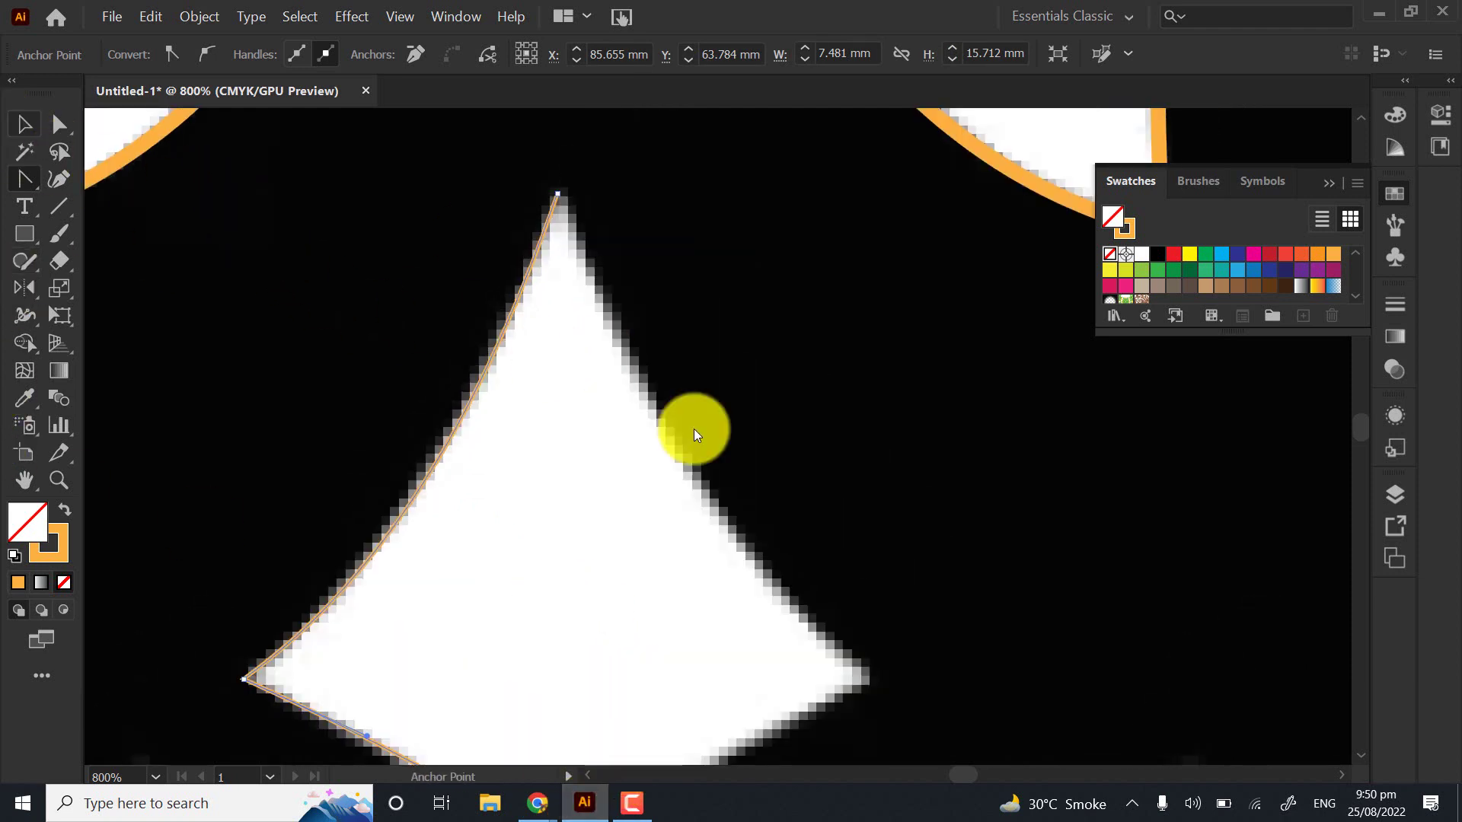
left_click(439, 207)
left_click(454, 275)
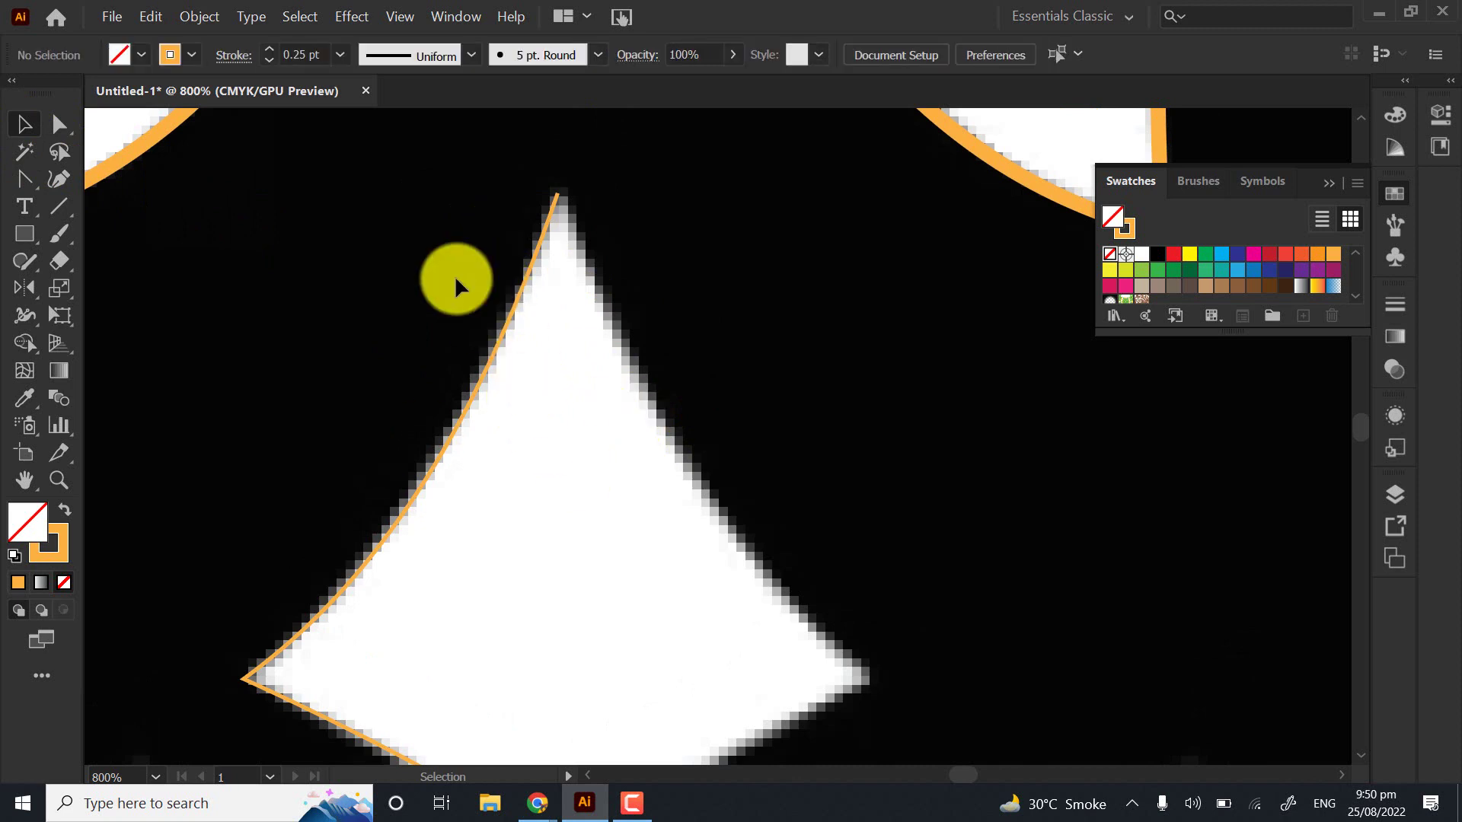
left_click_drag(533, 457, 540, 455)
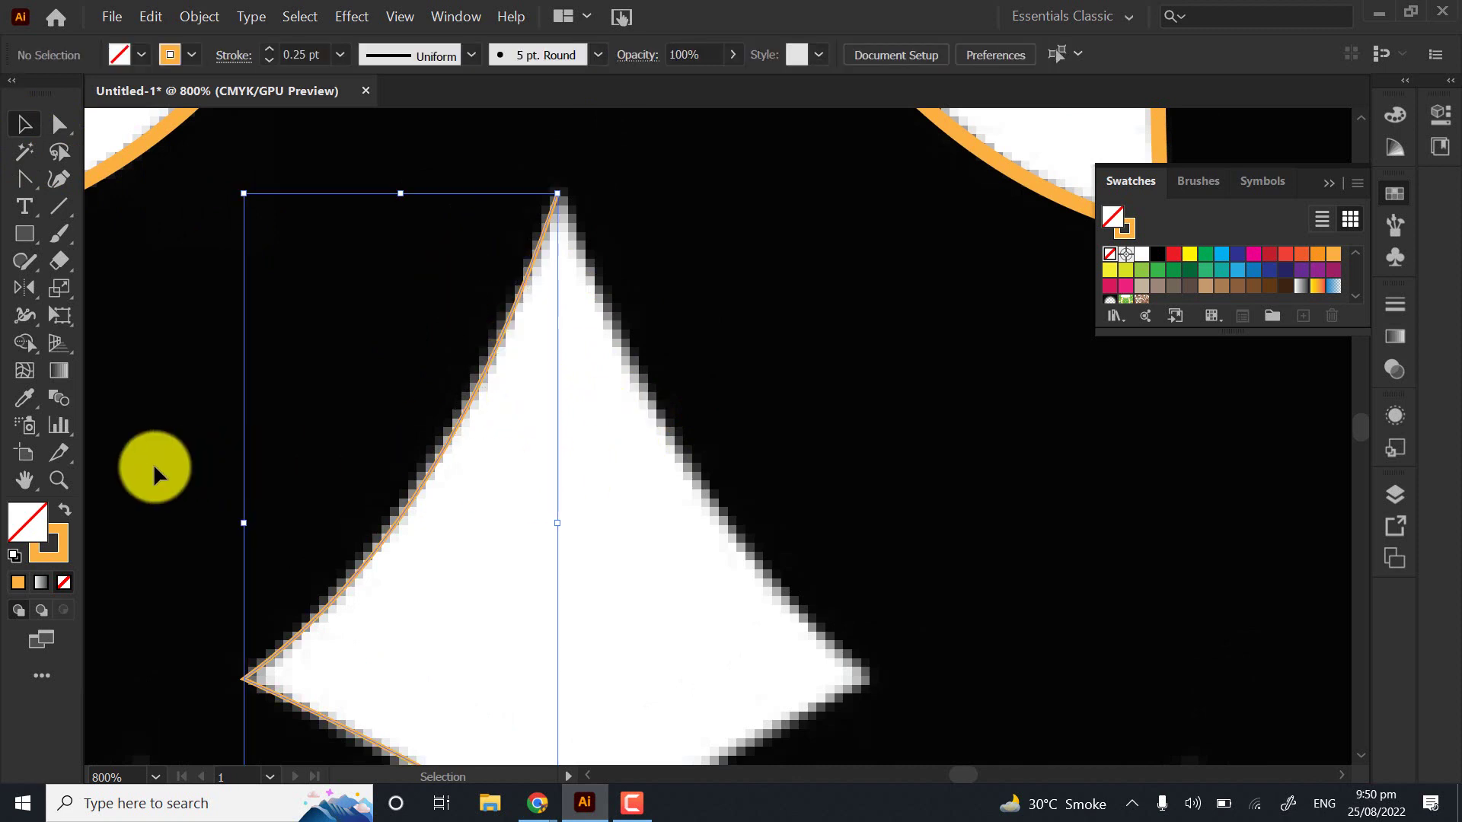
left_click(25, 288)
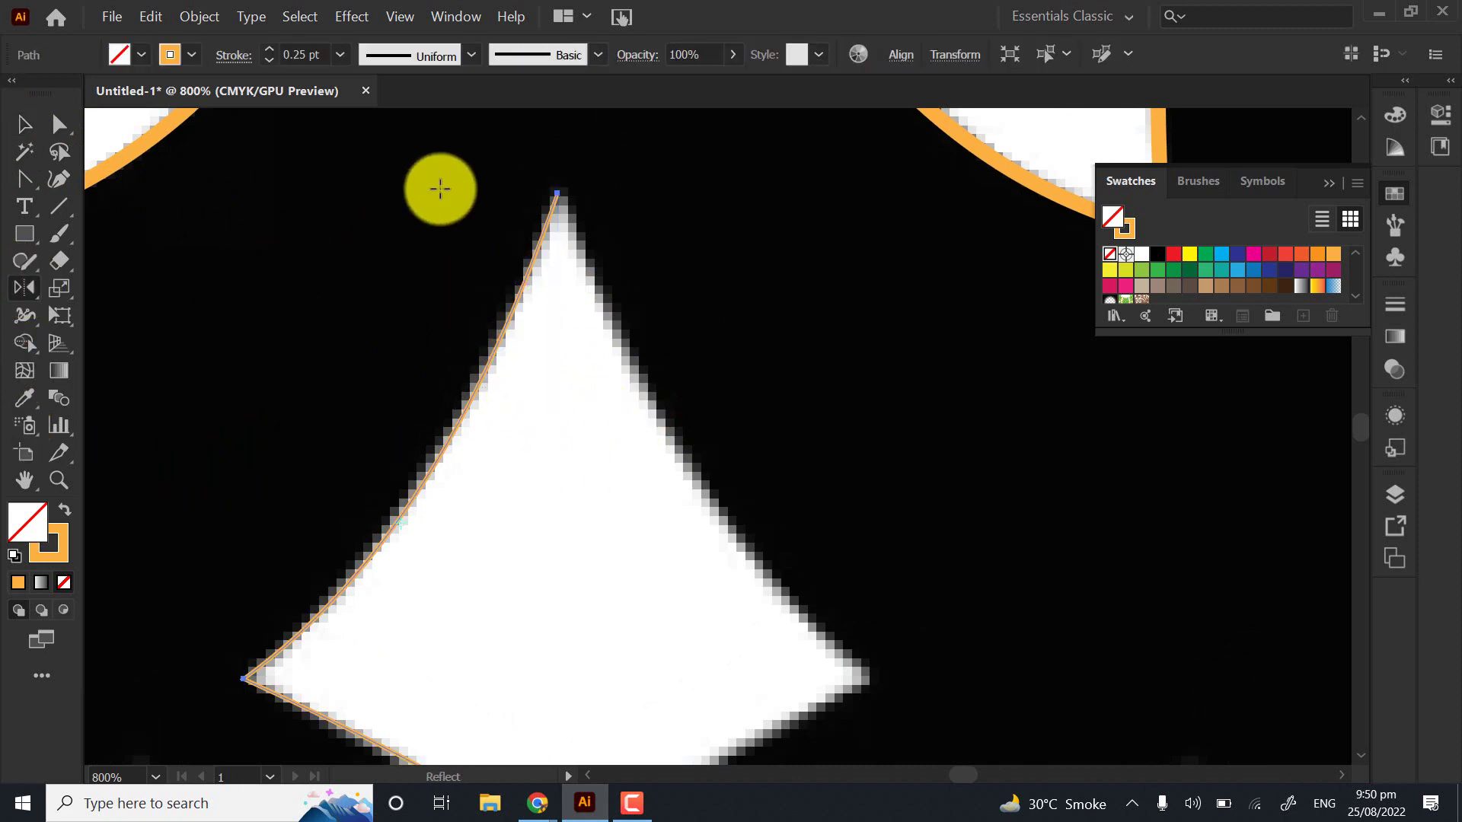
left_click(560, 193, "alt")
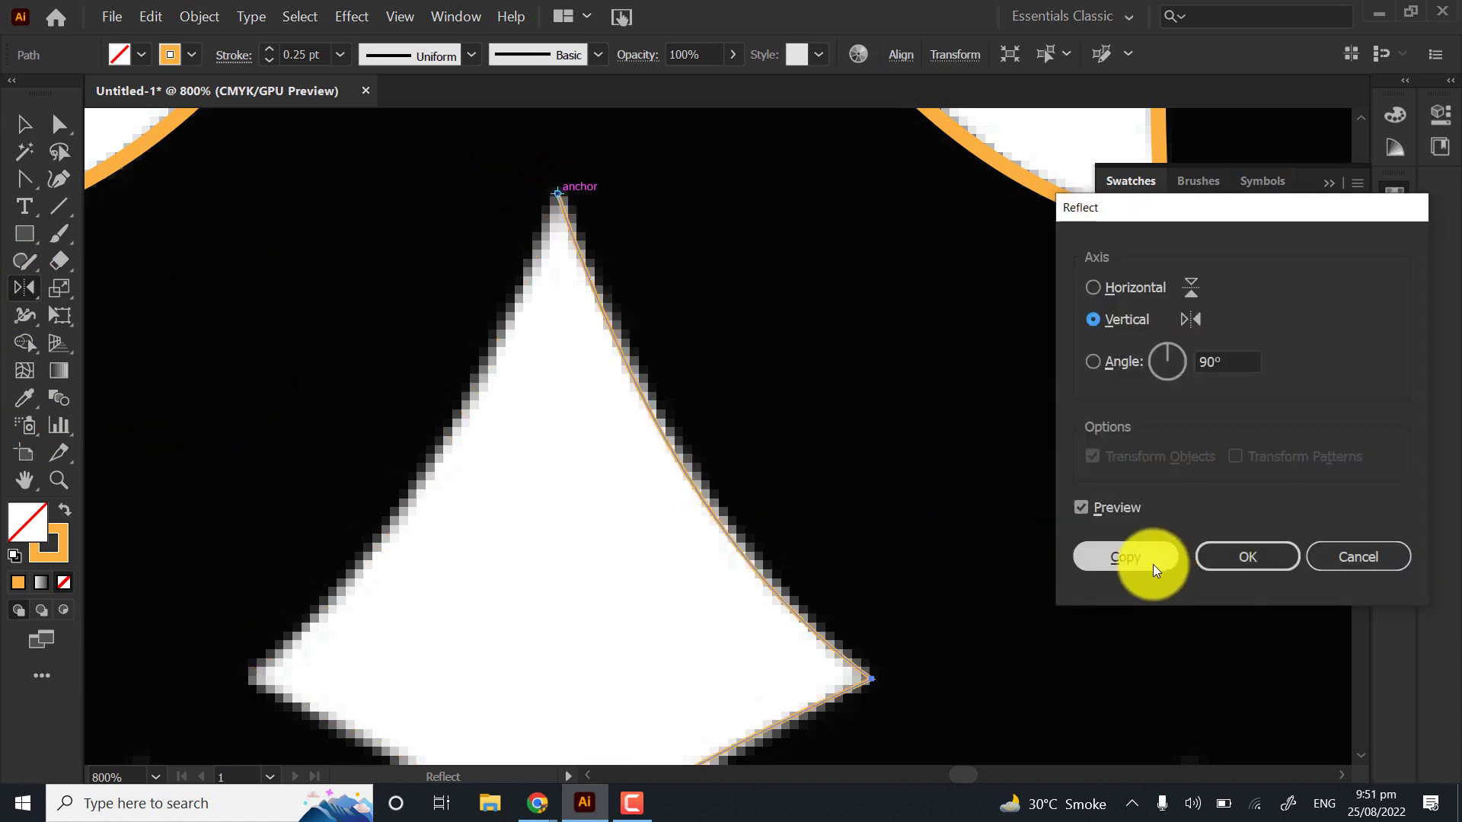
left_click(1125, 556)
Join the two mirrored half-diamond paths at their top and bottom anchors to make one closed diamond
key("a")
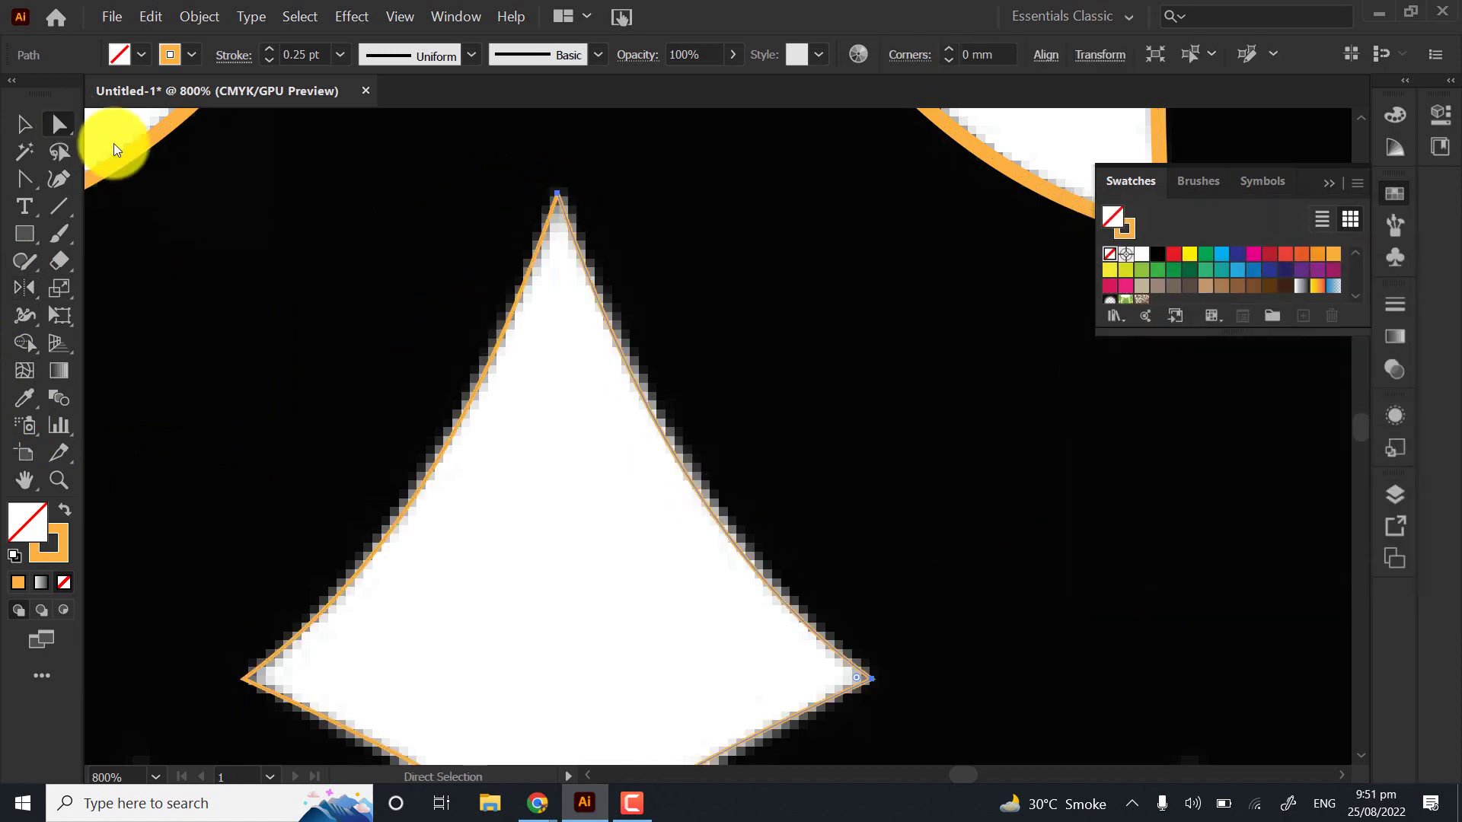
left_click_drag(601, 239, 618, 222)
right_click(619, 223)
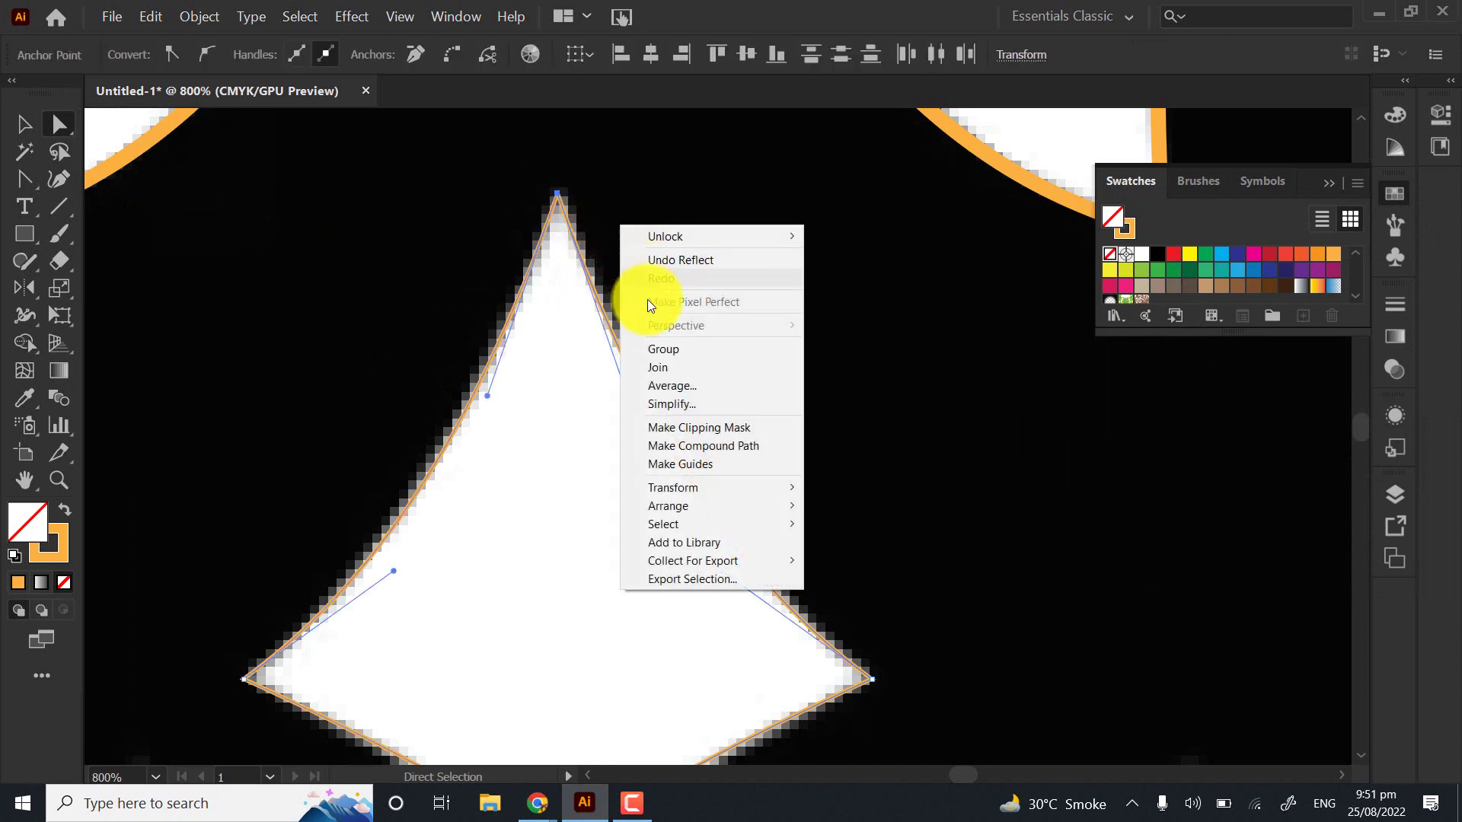
left_click(607, 562)
scroll(571, 261, "down", 5)
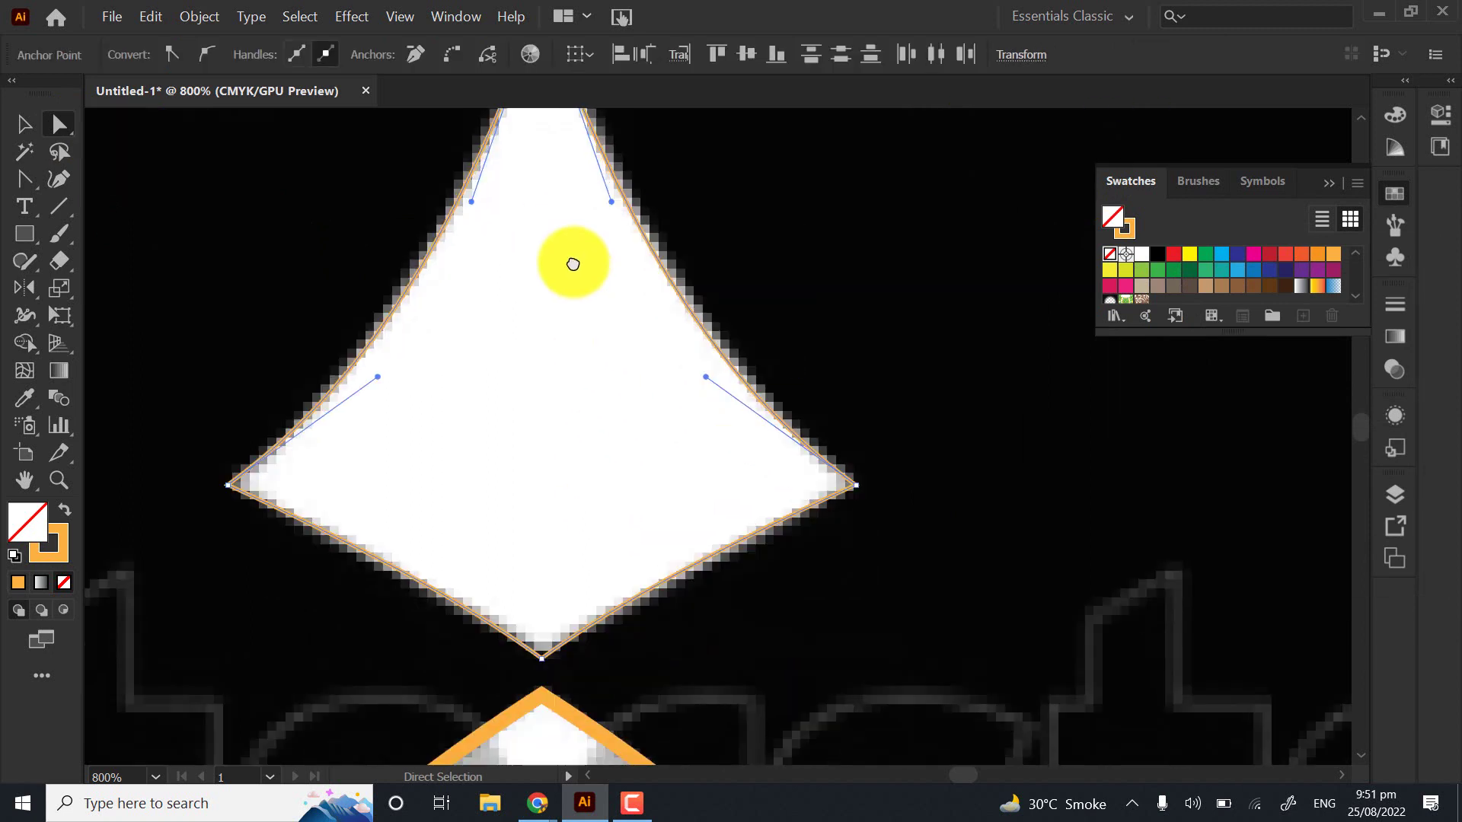
left_click_drag(550, 559, 552, 559)
right_click(609, 548)
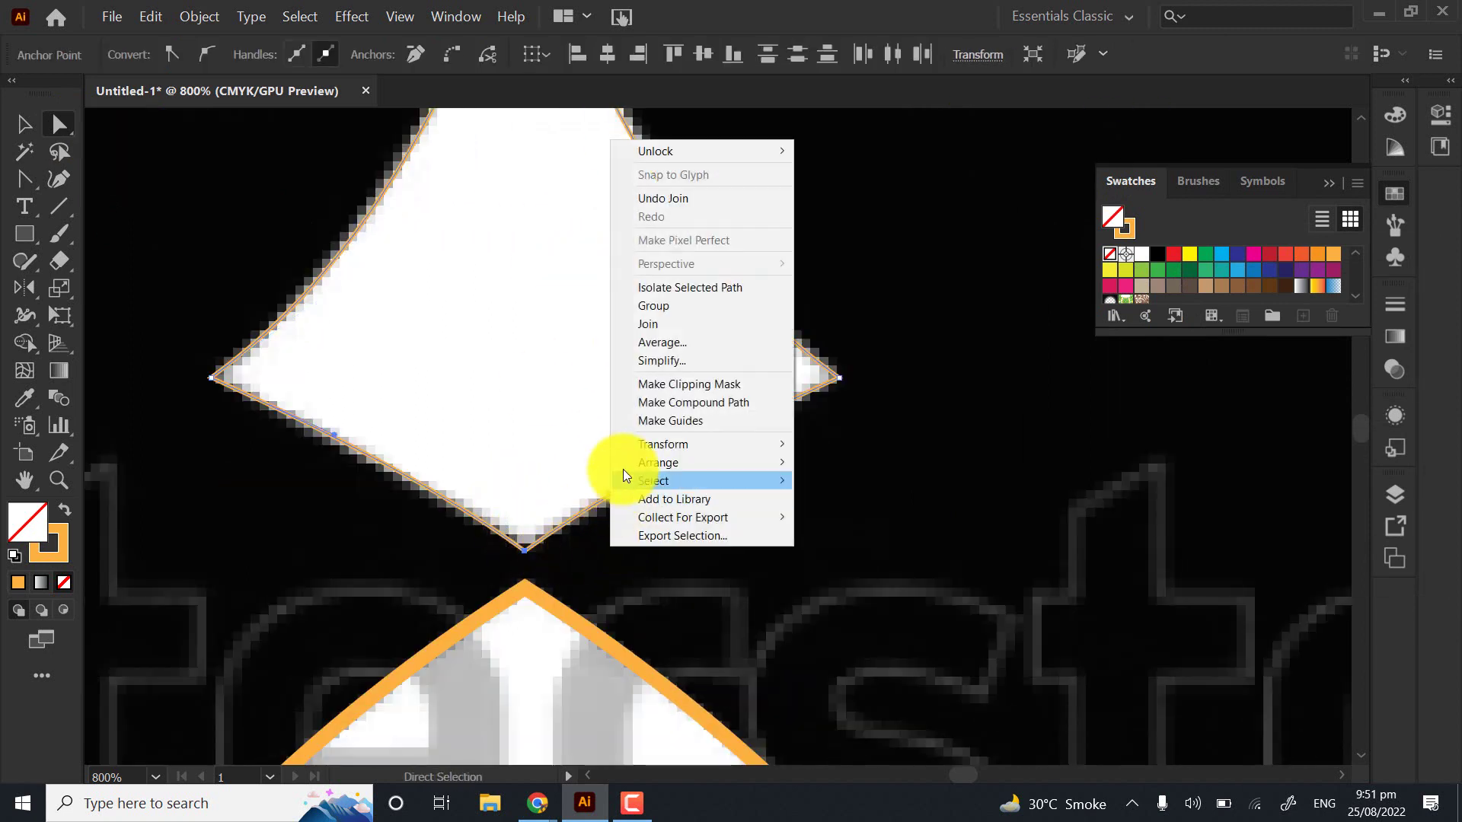
left_click(653, 324)
key("ctrl+minus")
key("ctrl+minus")
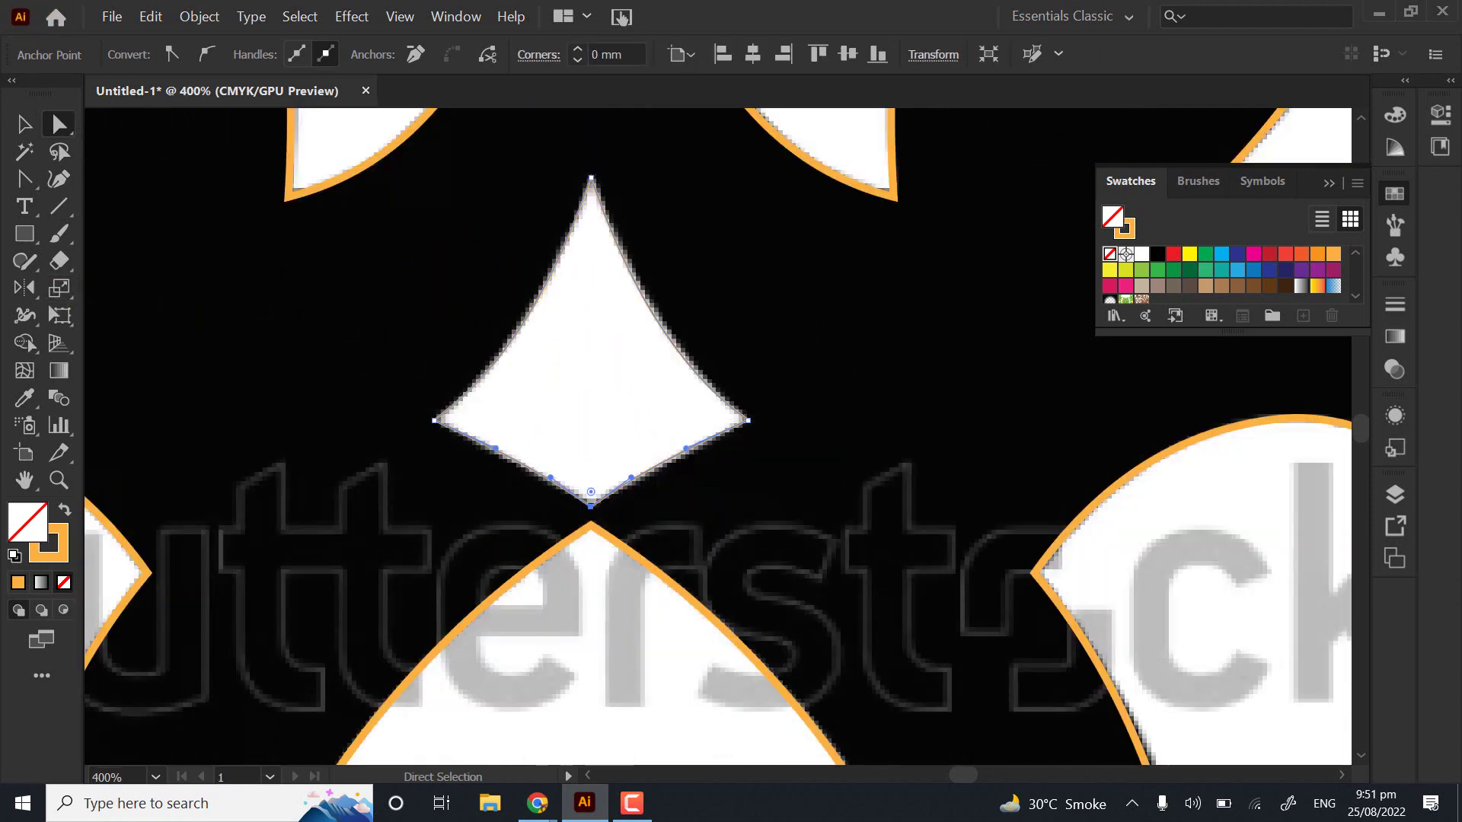
Swap the closed diamond's fill and stroke to give it a solid orange fill without a stroke
left_click(28, 129)
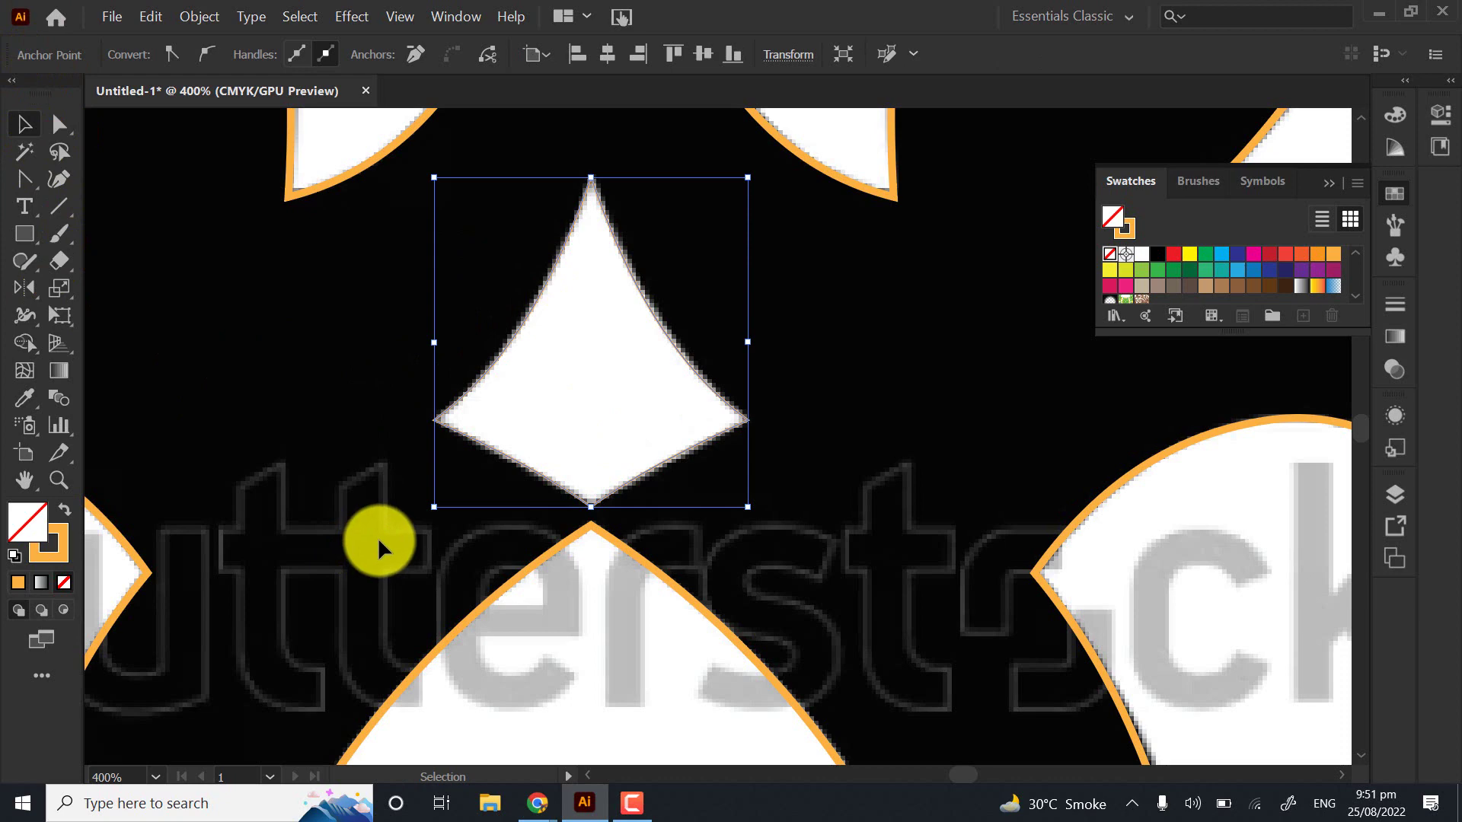
left_click(66, 510)
scroll(556, 411, "down", 3)
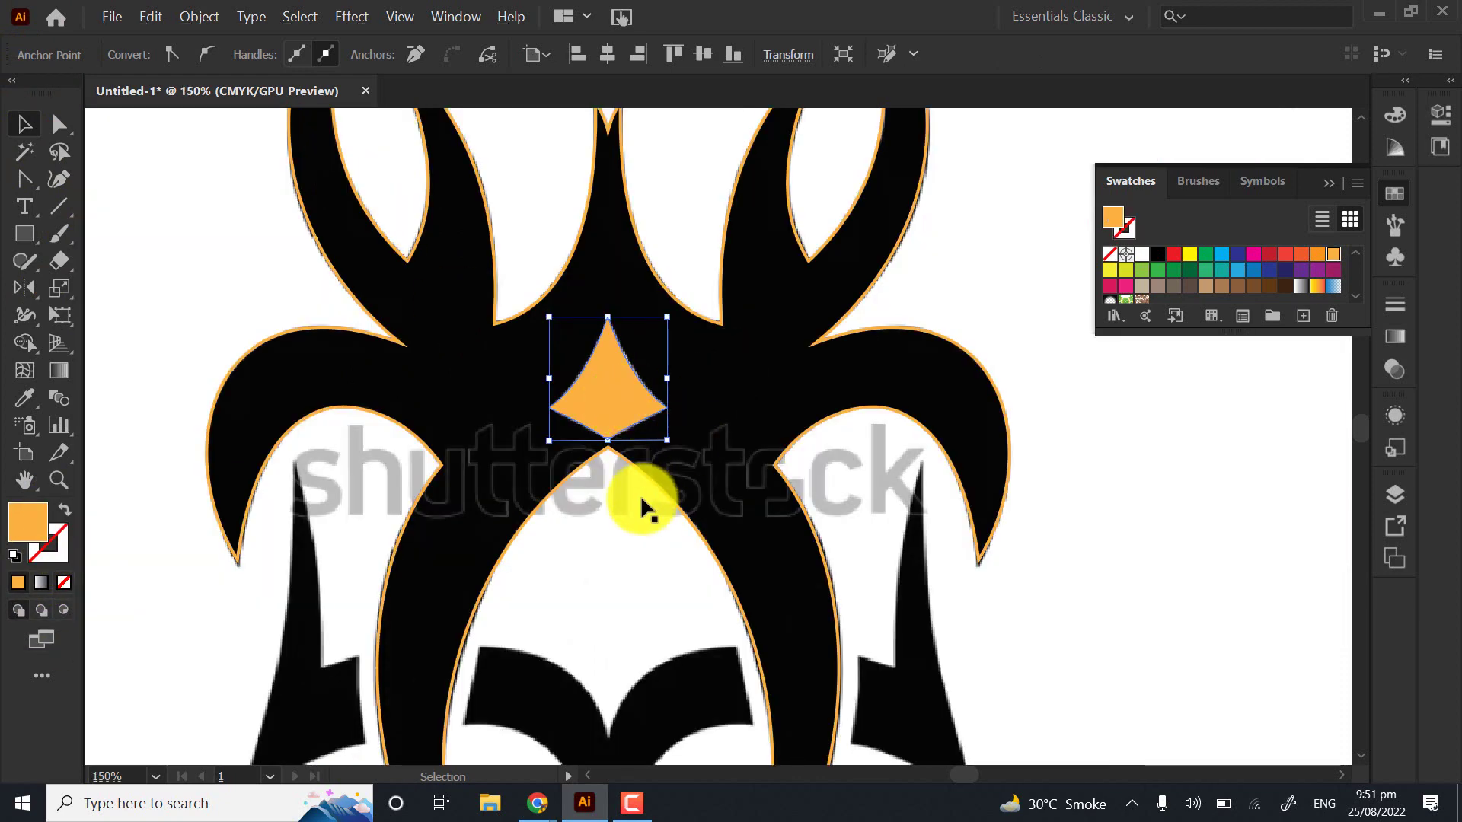
Select the main tribal outline and swap its stroke and fill to make it a solid orange shape
scroll(641, 494, "up", 2)
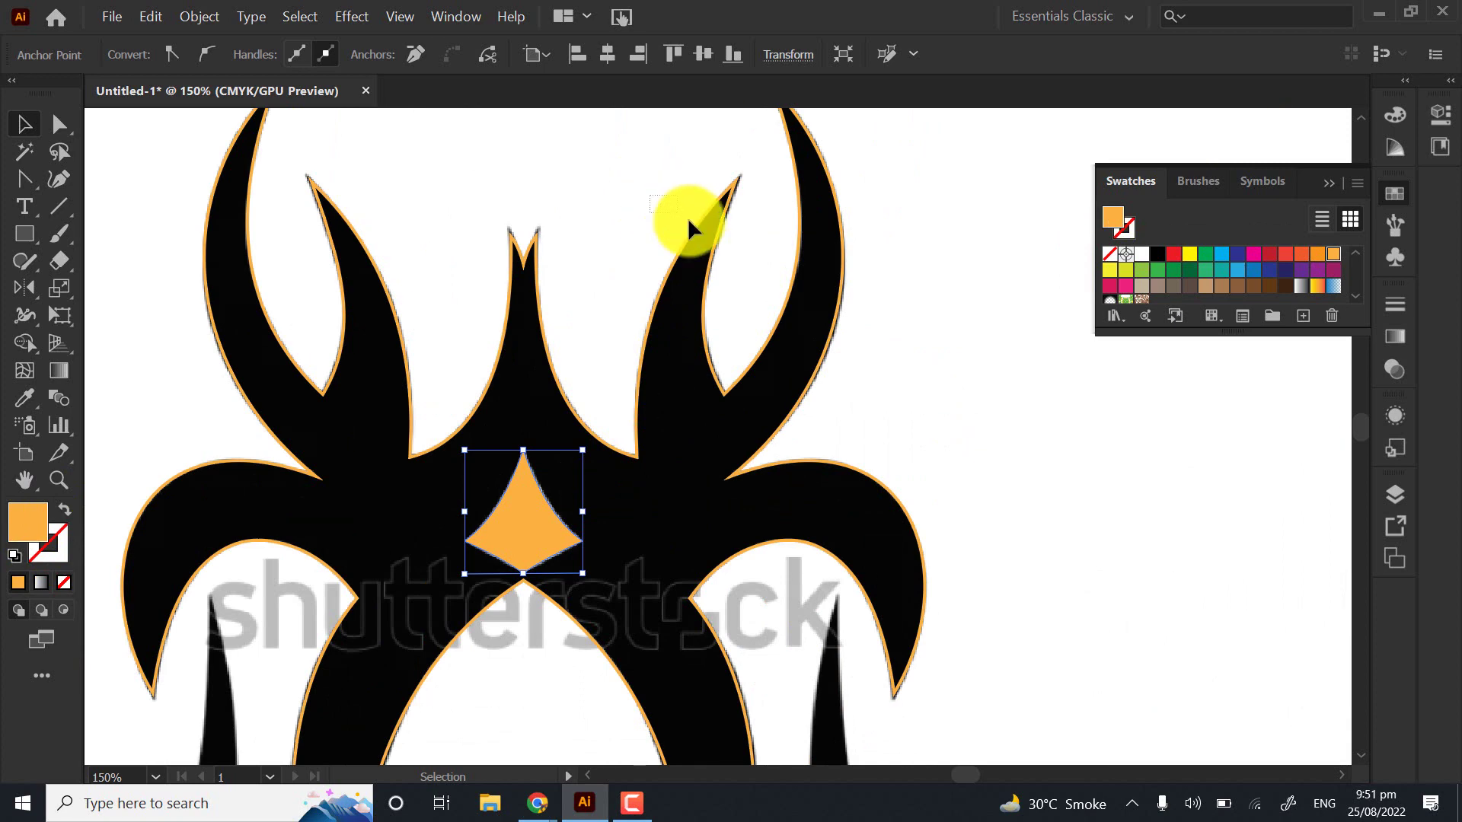
left_click_drag(747, 288, 745, 287)
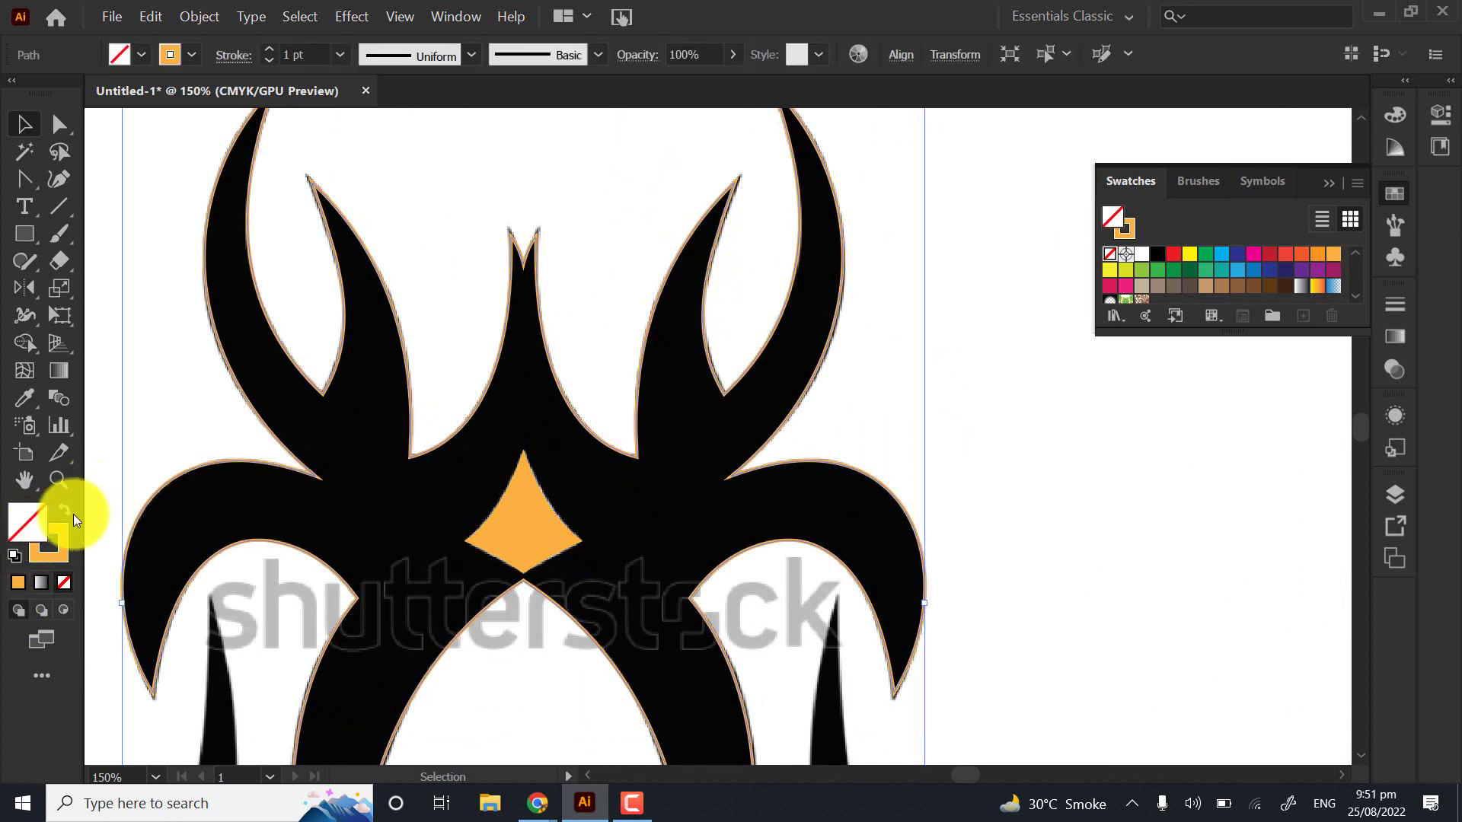
left_click(74, 514)
scroll(574, 392, "down", 5)
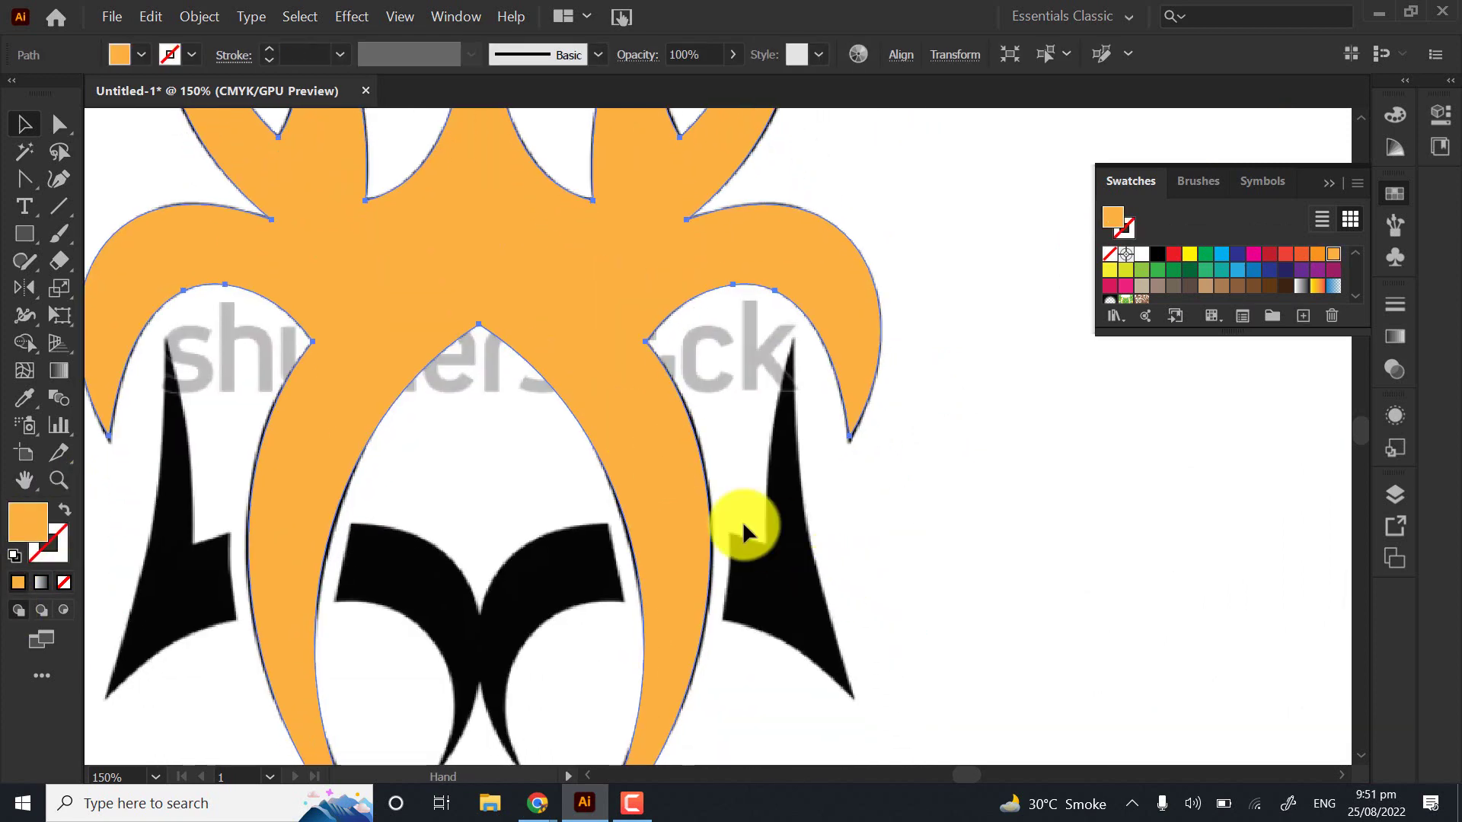
Select the tribal shape and the diamond and subtract the diamond area with Shape Builder, leaving a central cutout
left_click_drag(742, 521, 991, 483)
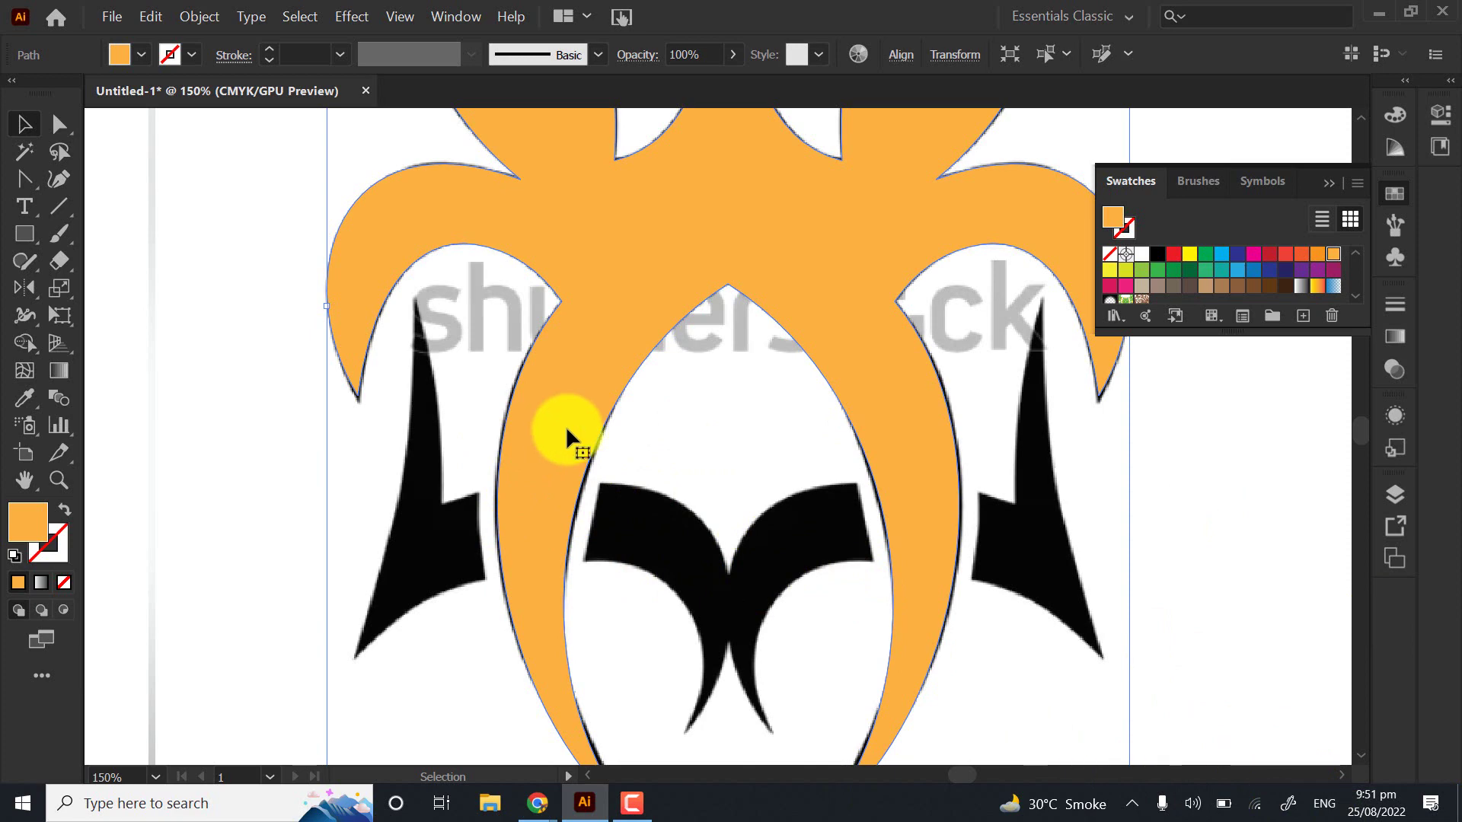
left_click_drag(929, 234, 826, 376)
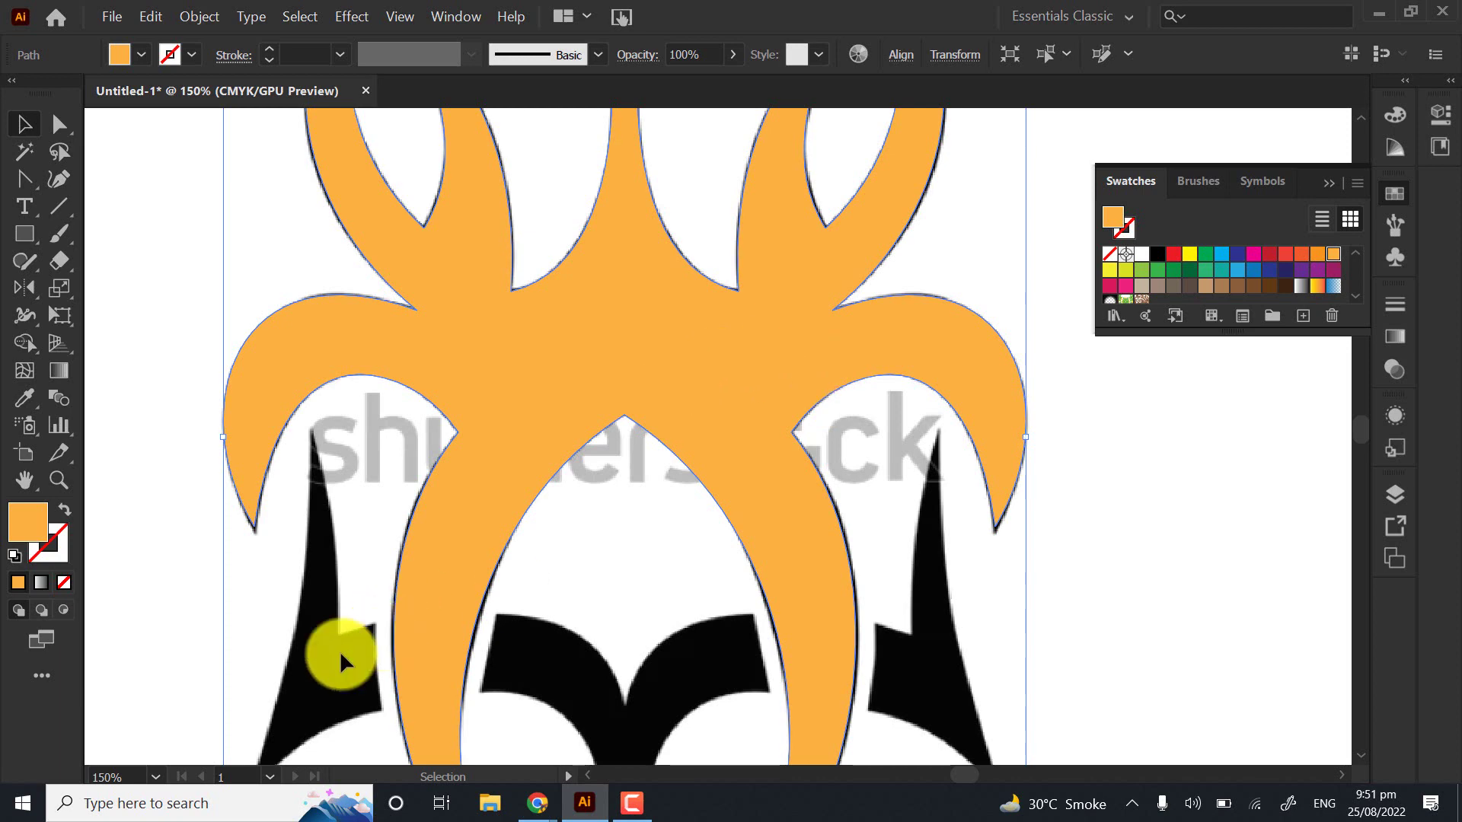
left_click_drag(325, 625, 952, 272)
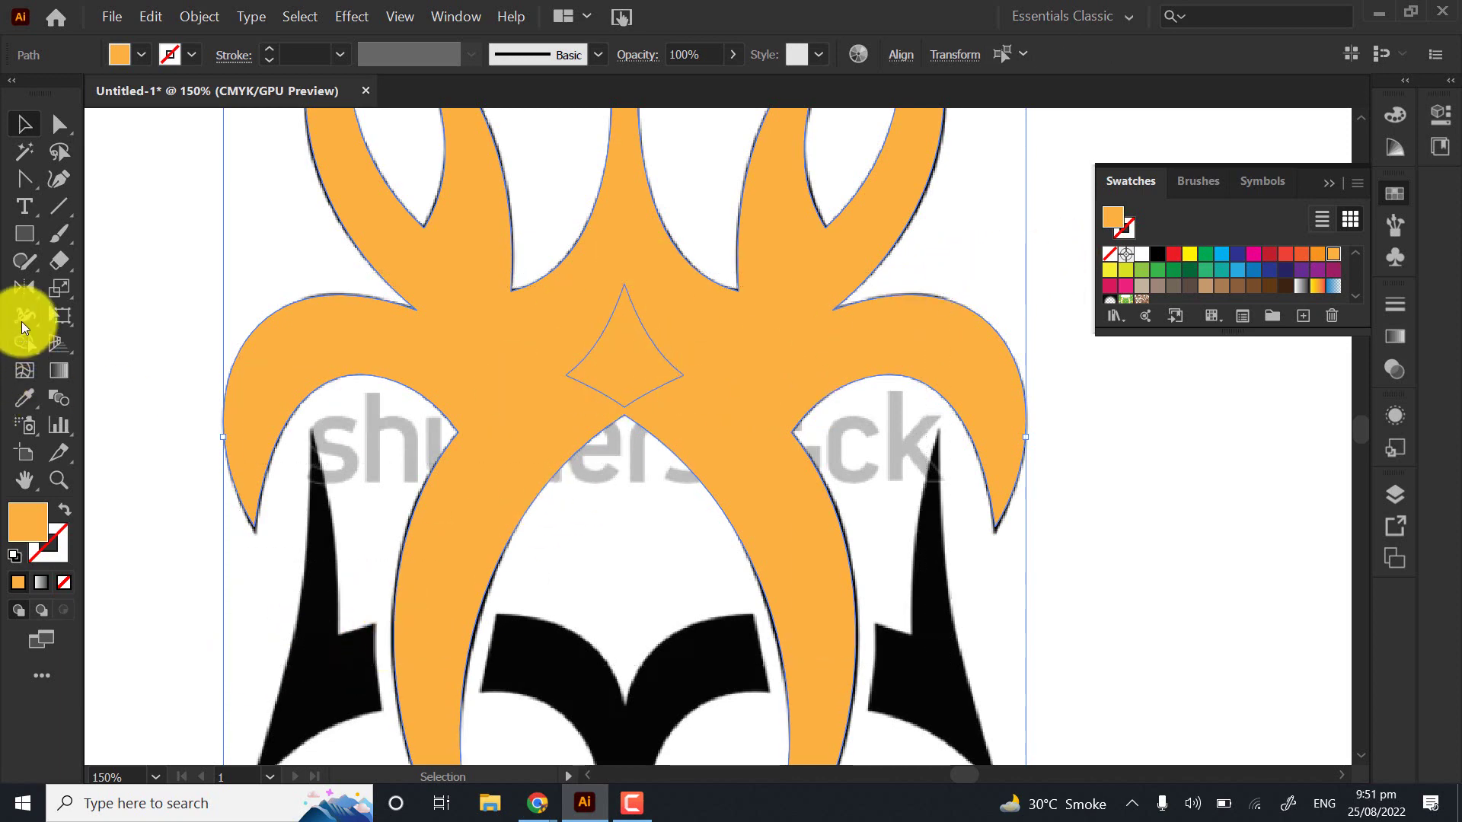
left_click(35, 349)
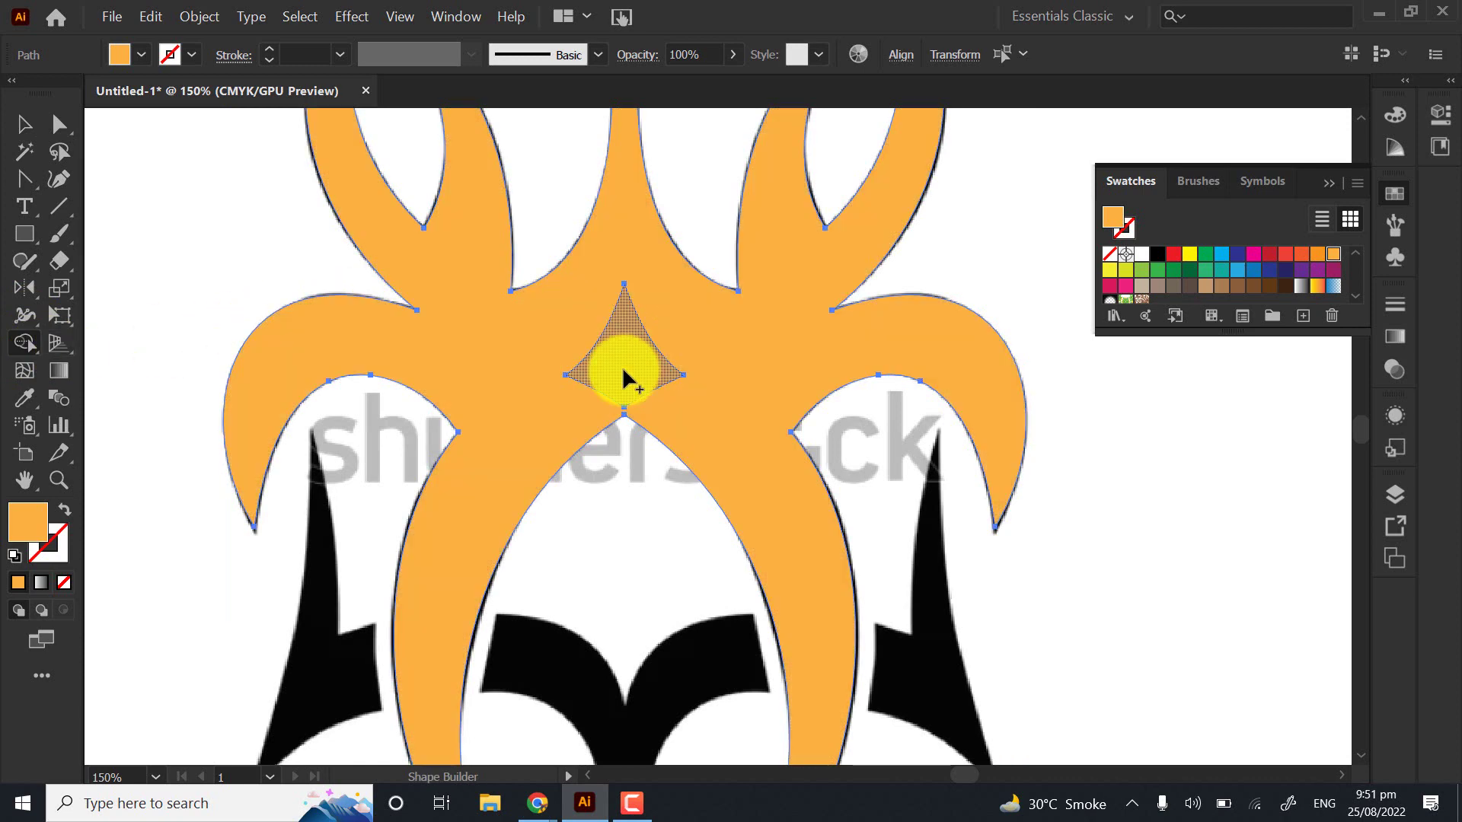
left_click(623, 375, "alt")
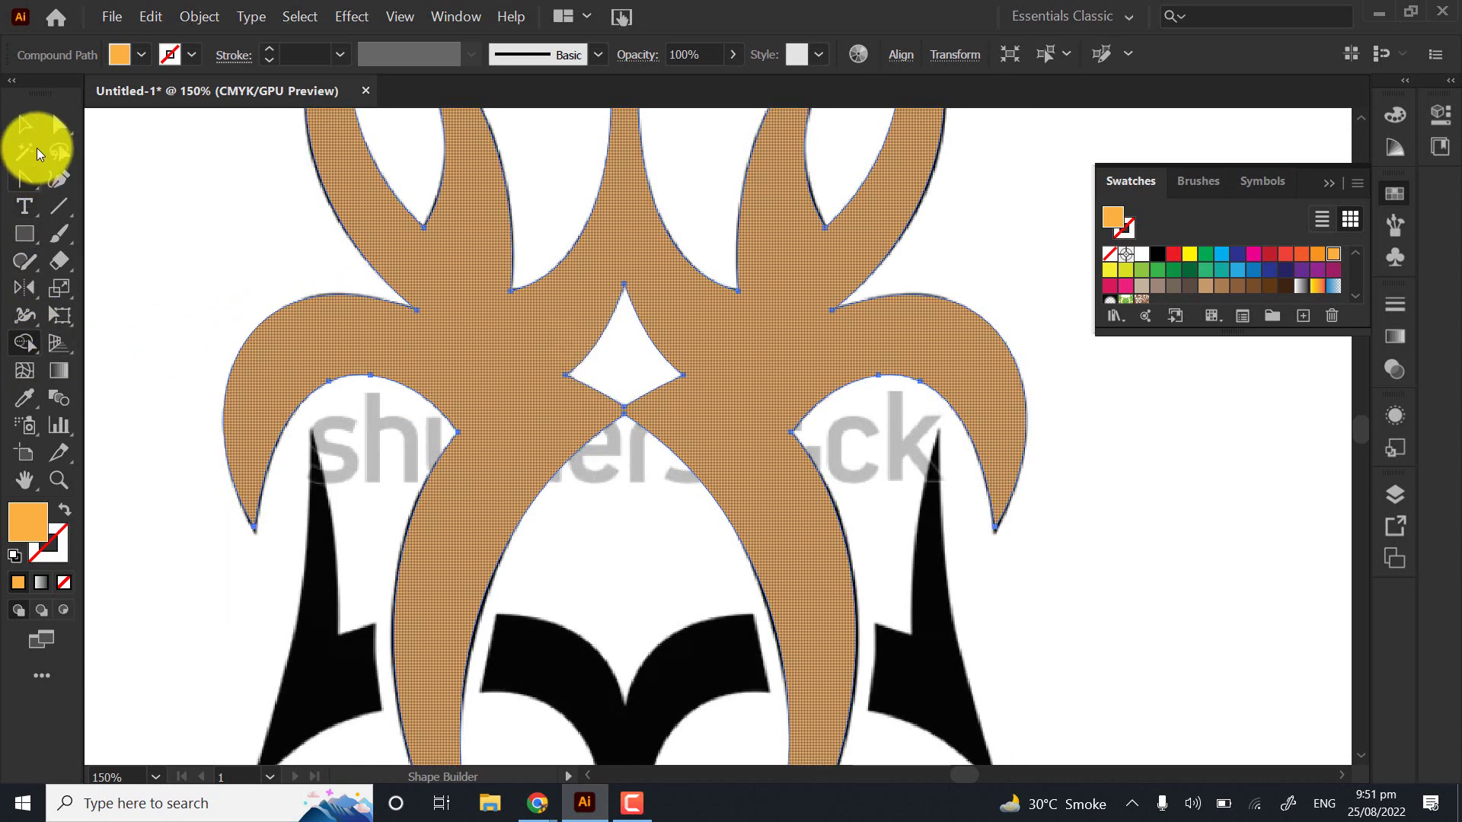
left_click(23, 123)
left_click(150, 199)
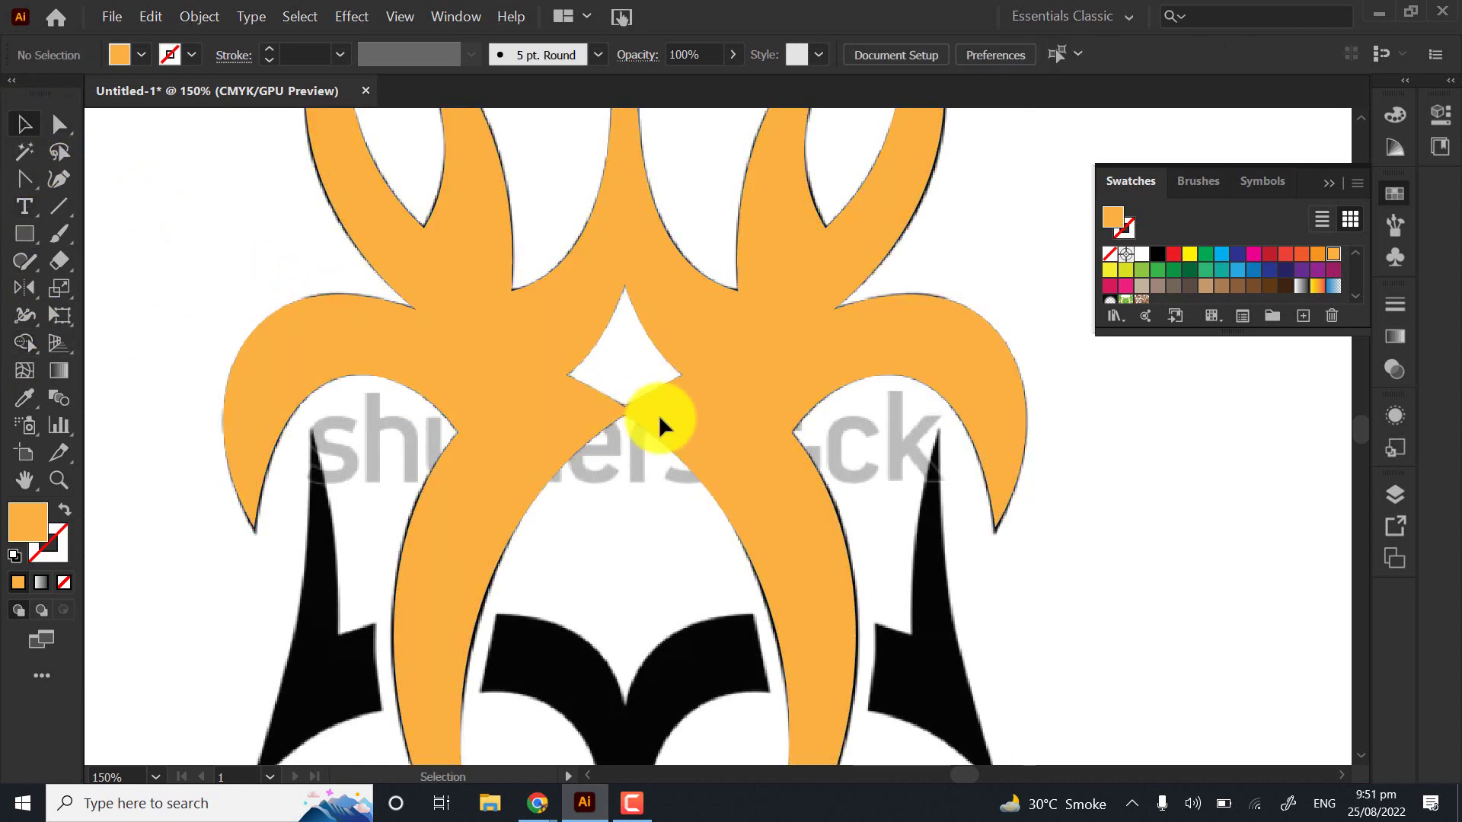
Delete the linked image of the outlined design beside the artwork and move the orange shape off the black reference into the cleared area
scroll(659, 414, "up", 1)
scroll(620, 483, "right", 3)
scroll(648, 455, "down", 1)
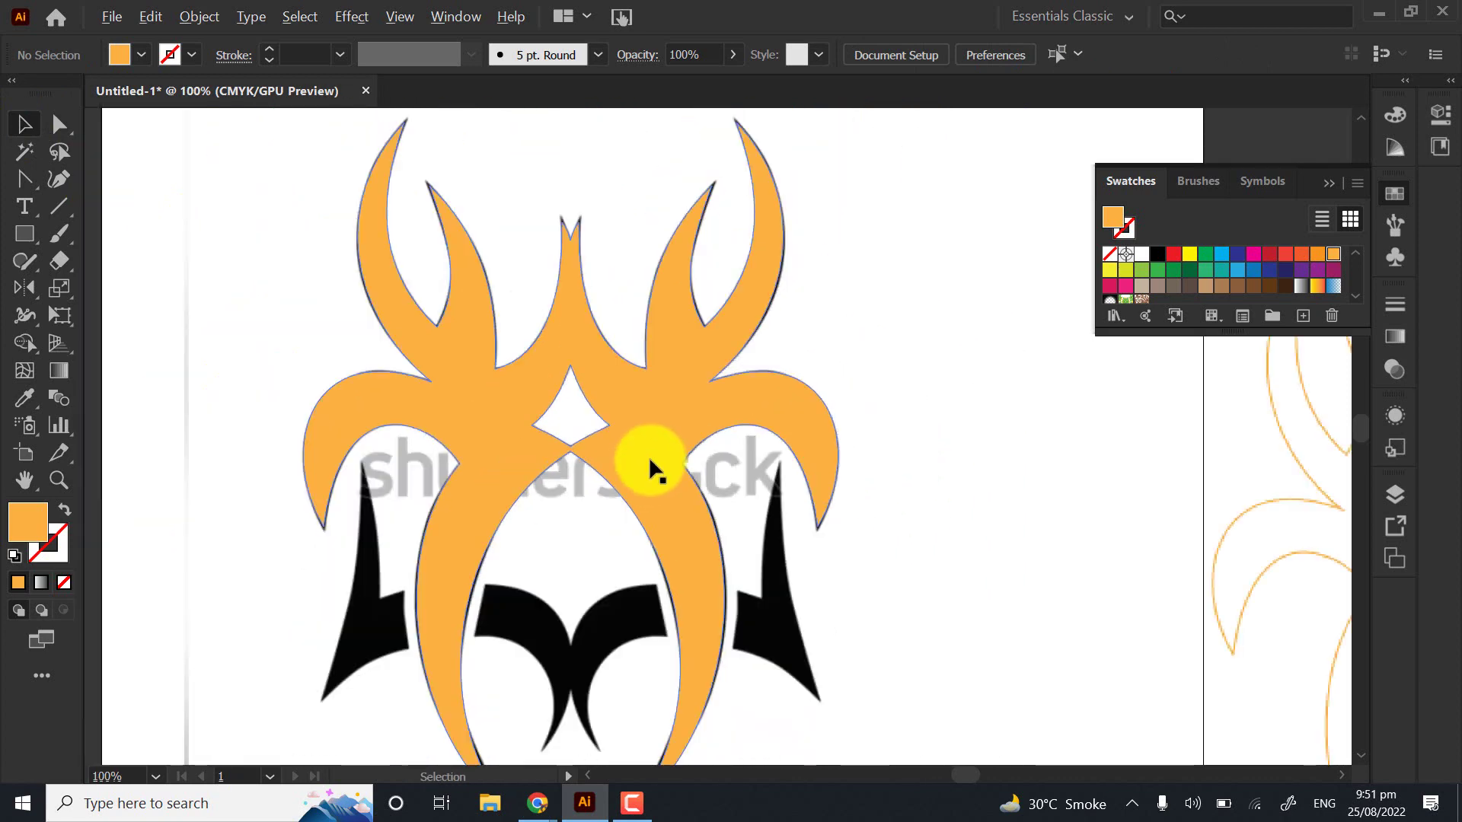
scroll(533, 479, "right", 5)
left_click(934, 259)
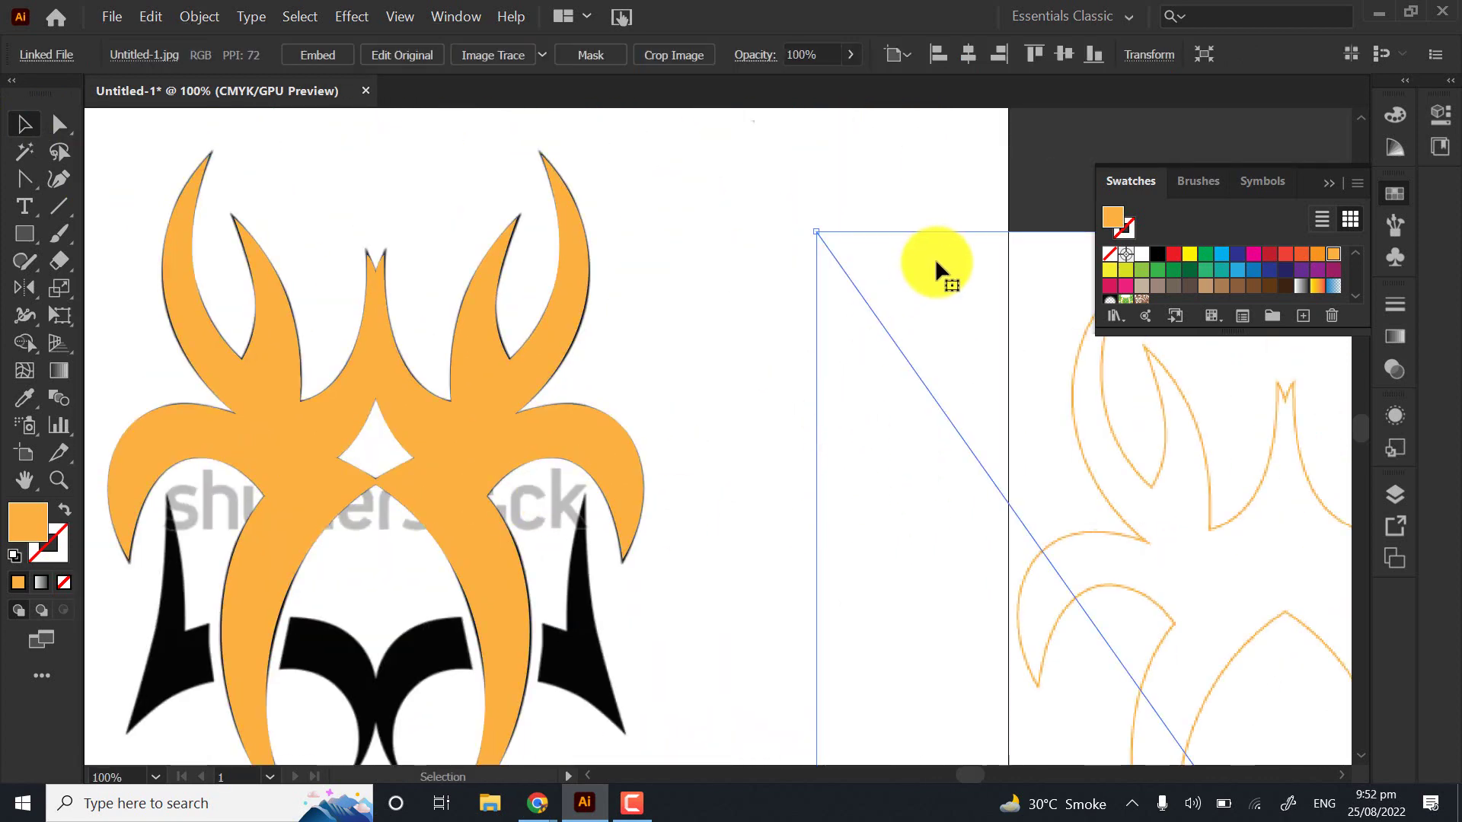
key("Delete")
left_click_drag(587, 446, 1160, 461)
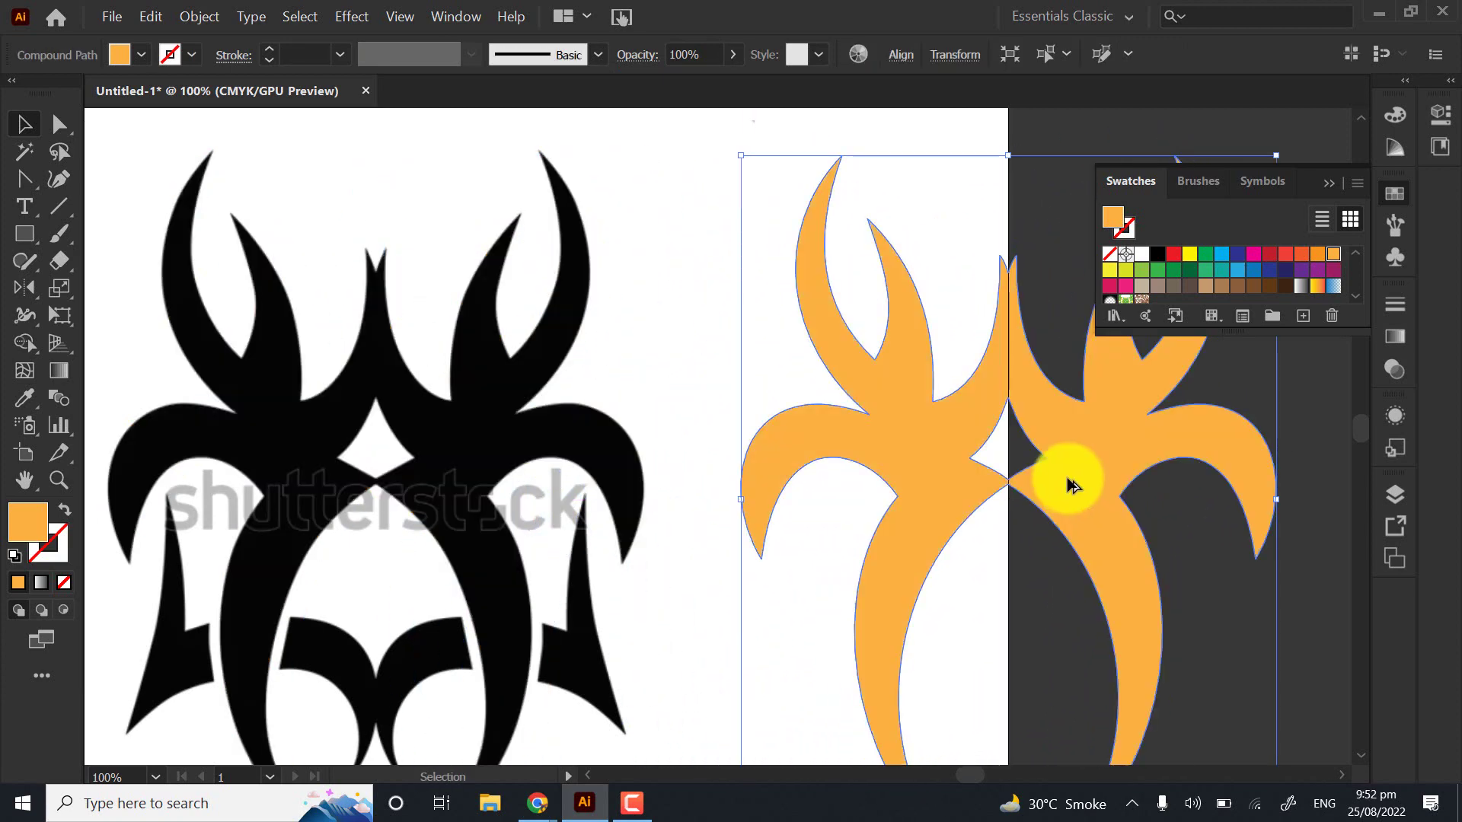
Draw a rectangle covering the orange shape's diamond cutout and fill it with the red swatch
scroll(998, 458, "up", 5)
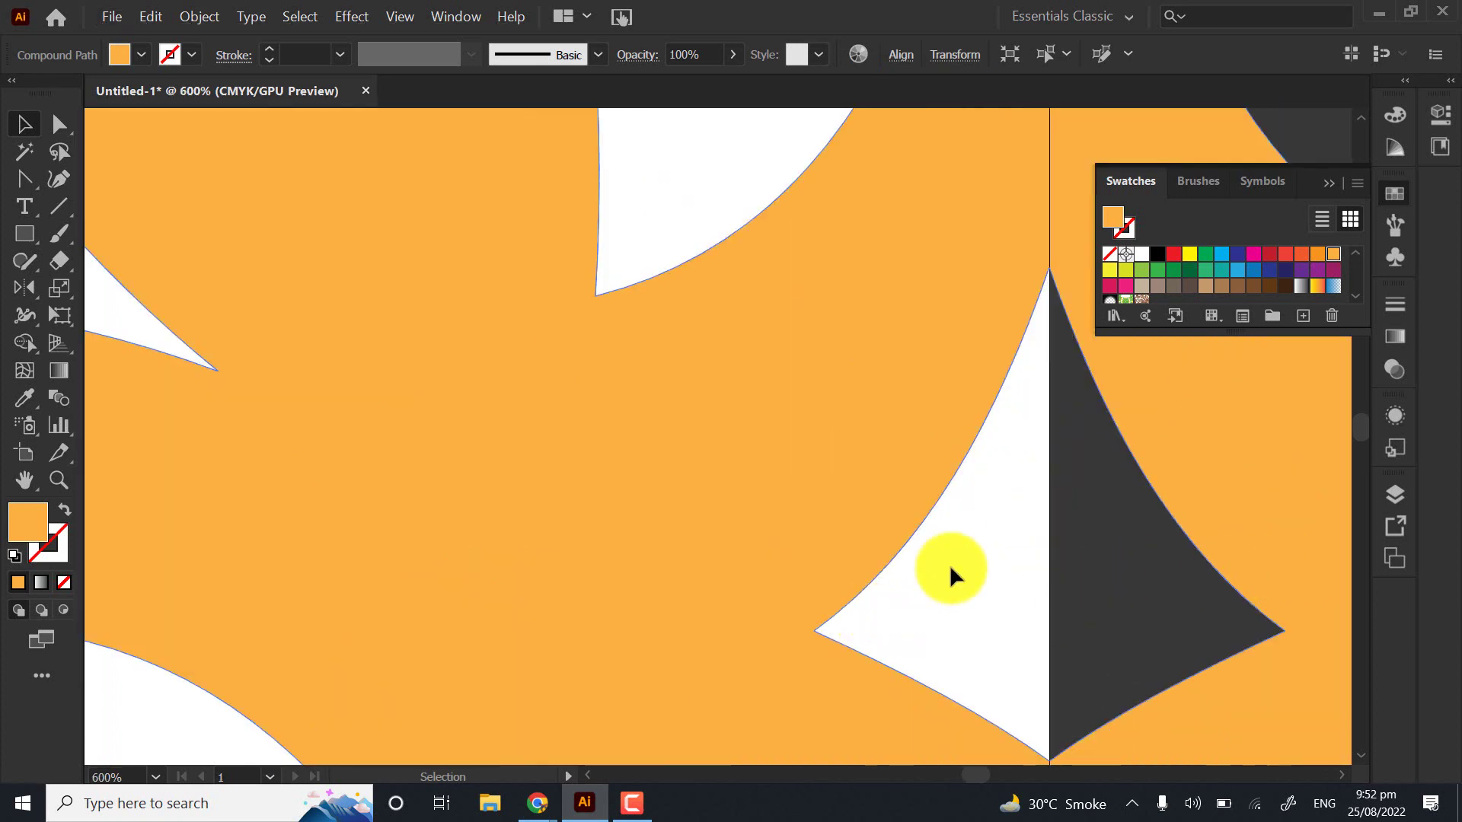
scroll(948, 564, "down", 5)
scroll(951, 515, "right", 5)
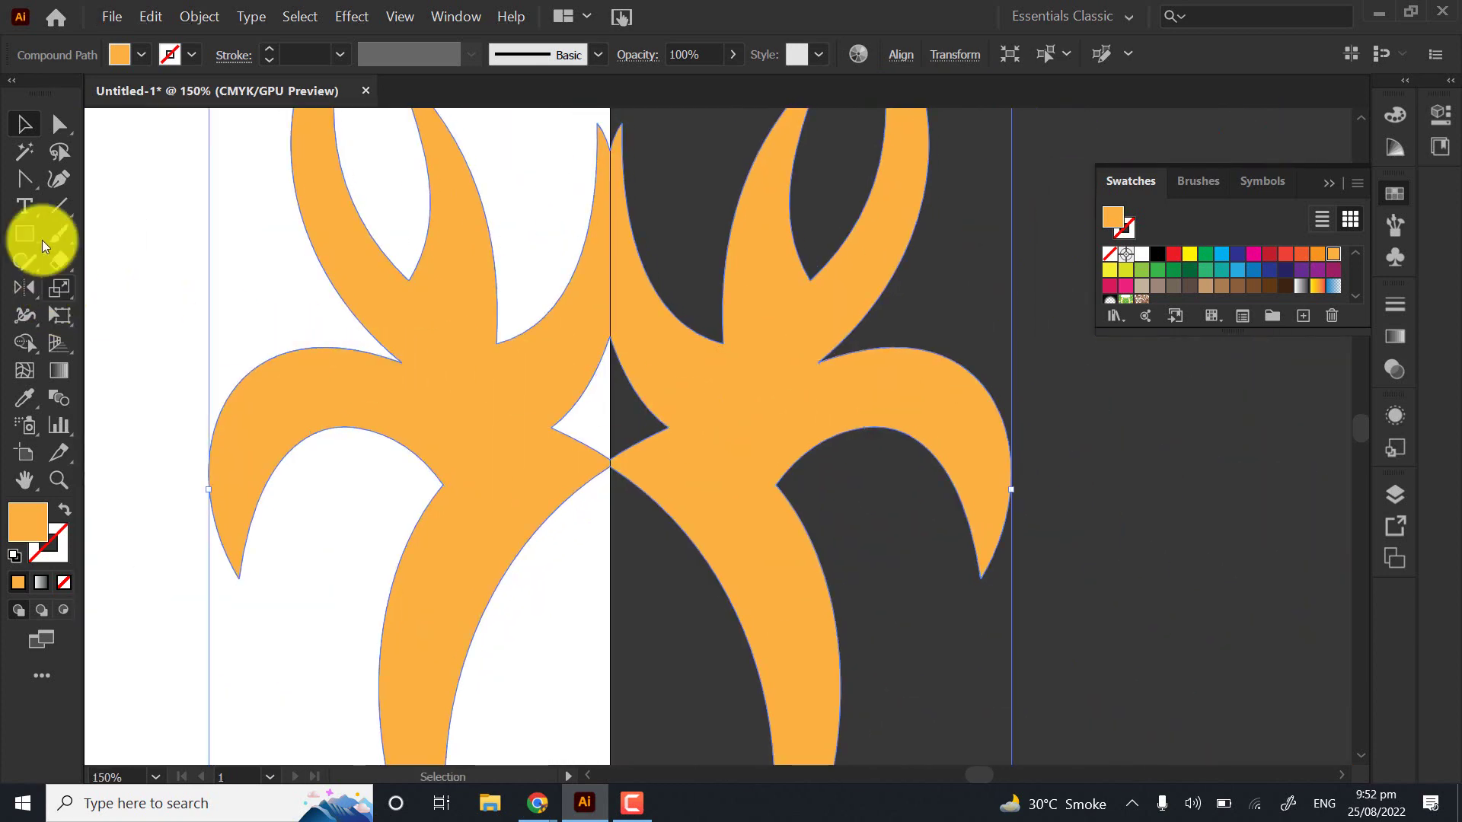
left_click(28, 231)
left_click_drag(147, 231, 313, 329)
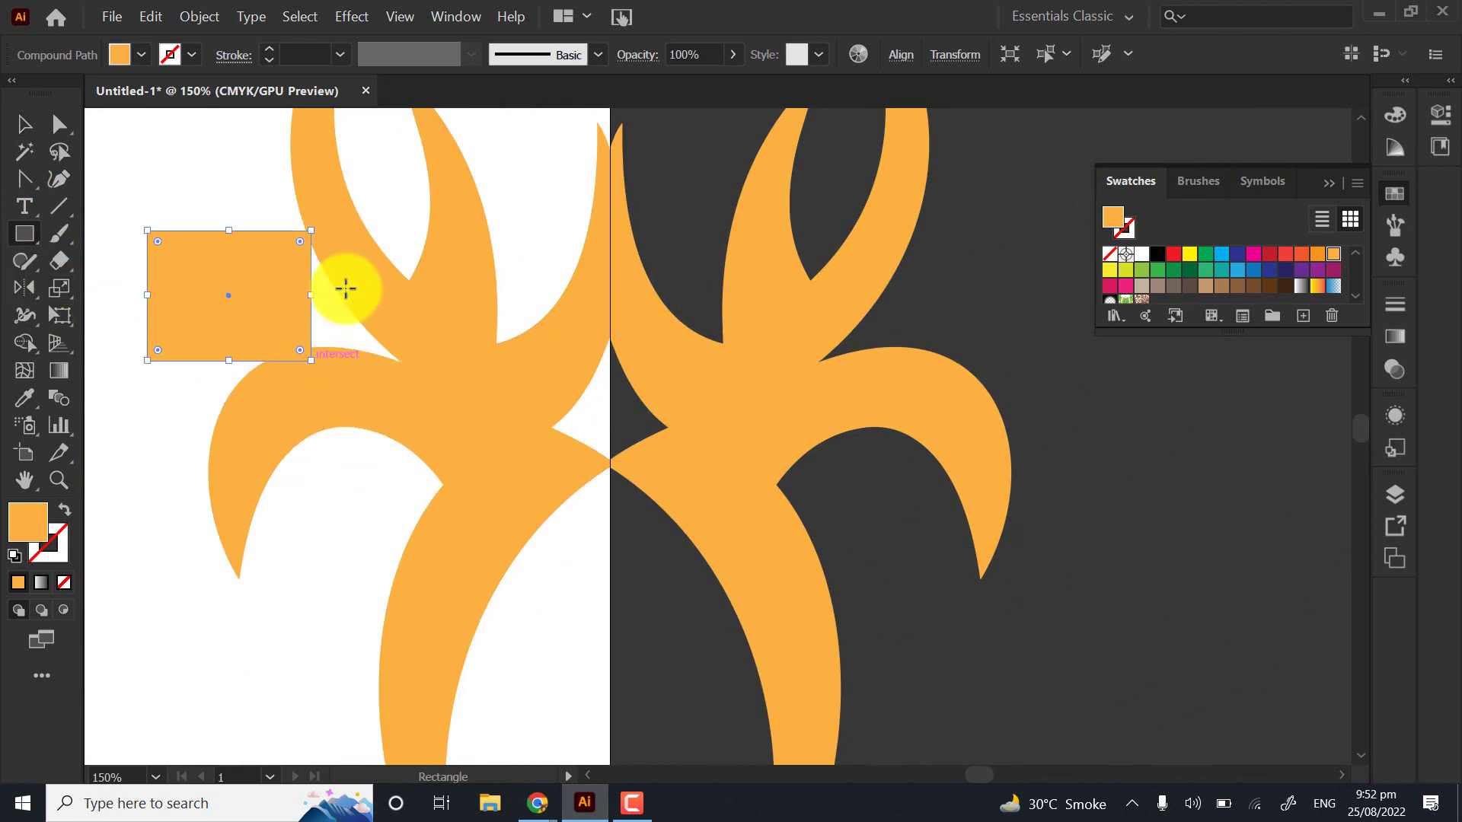
key("ctrl+z")
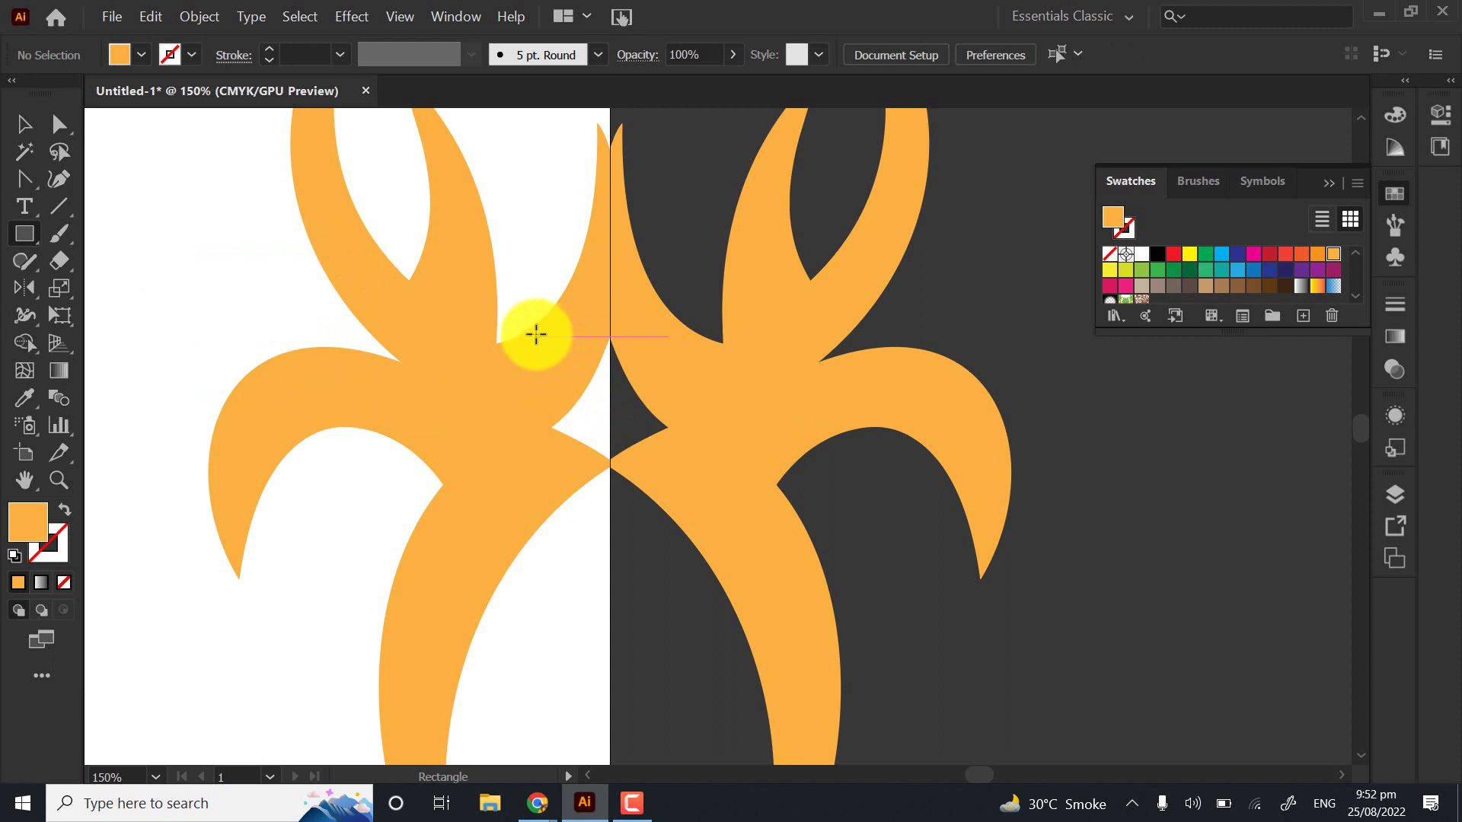
left_click_drag(536, 337, 797, 450)
left_click(1159, 256)
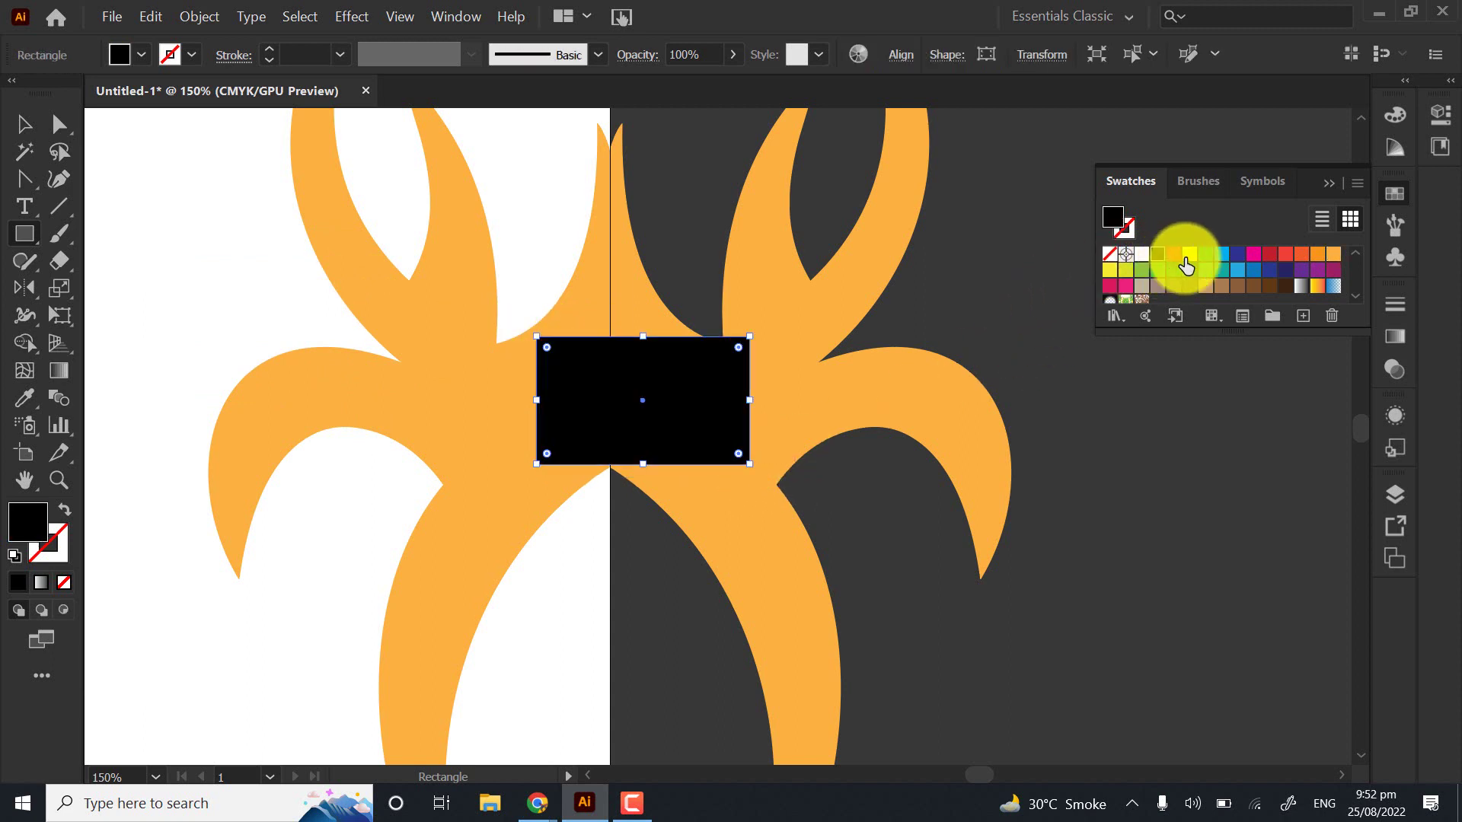
left_click(1172, 261)
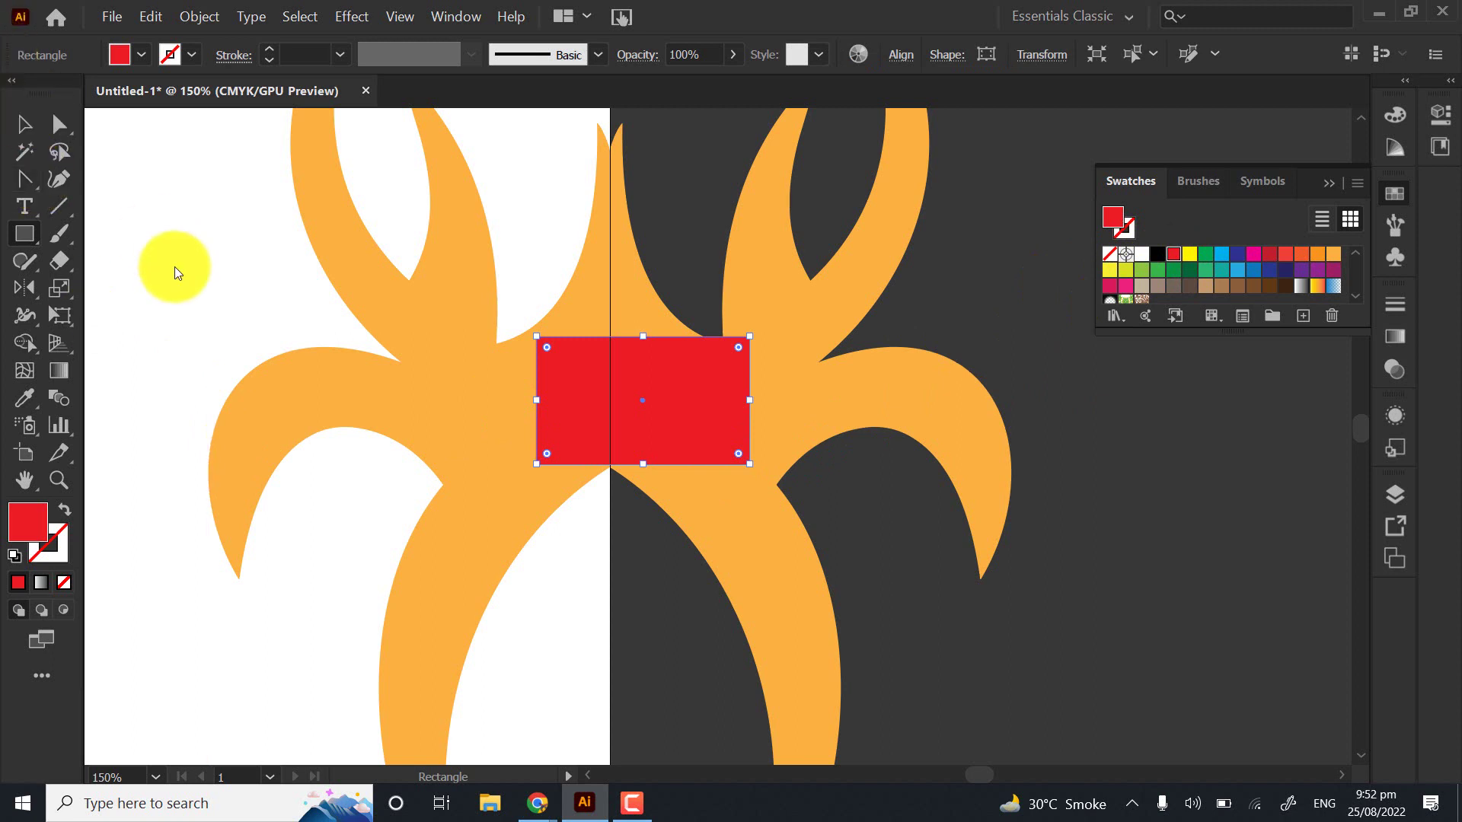
Send the red rectangle to the back, behind the orange tribal shape
right_click(173, 250)
mouse_move(278, 552)
mouse_move(293, 577)
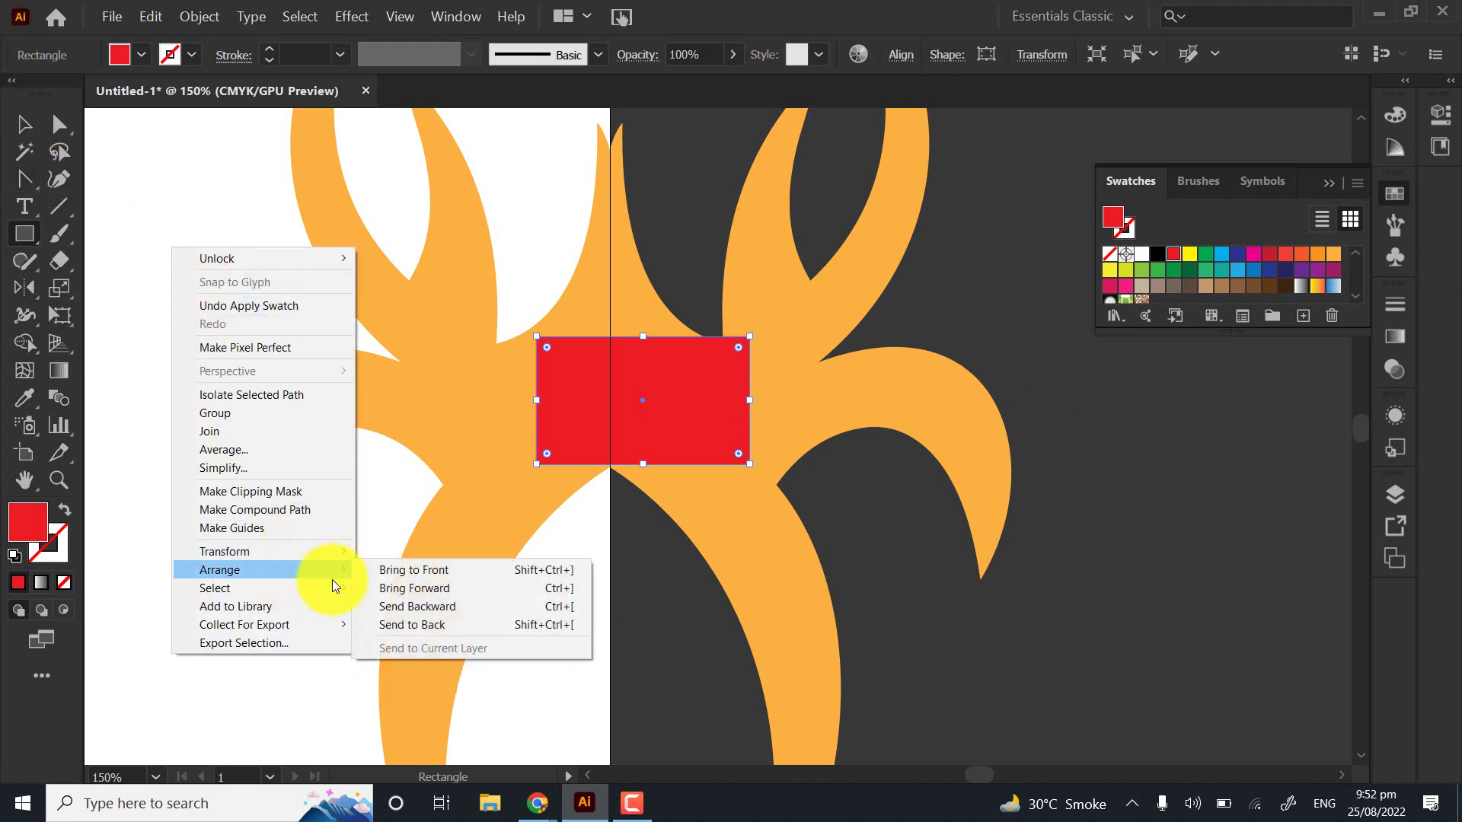
left_click(406, 622)
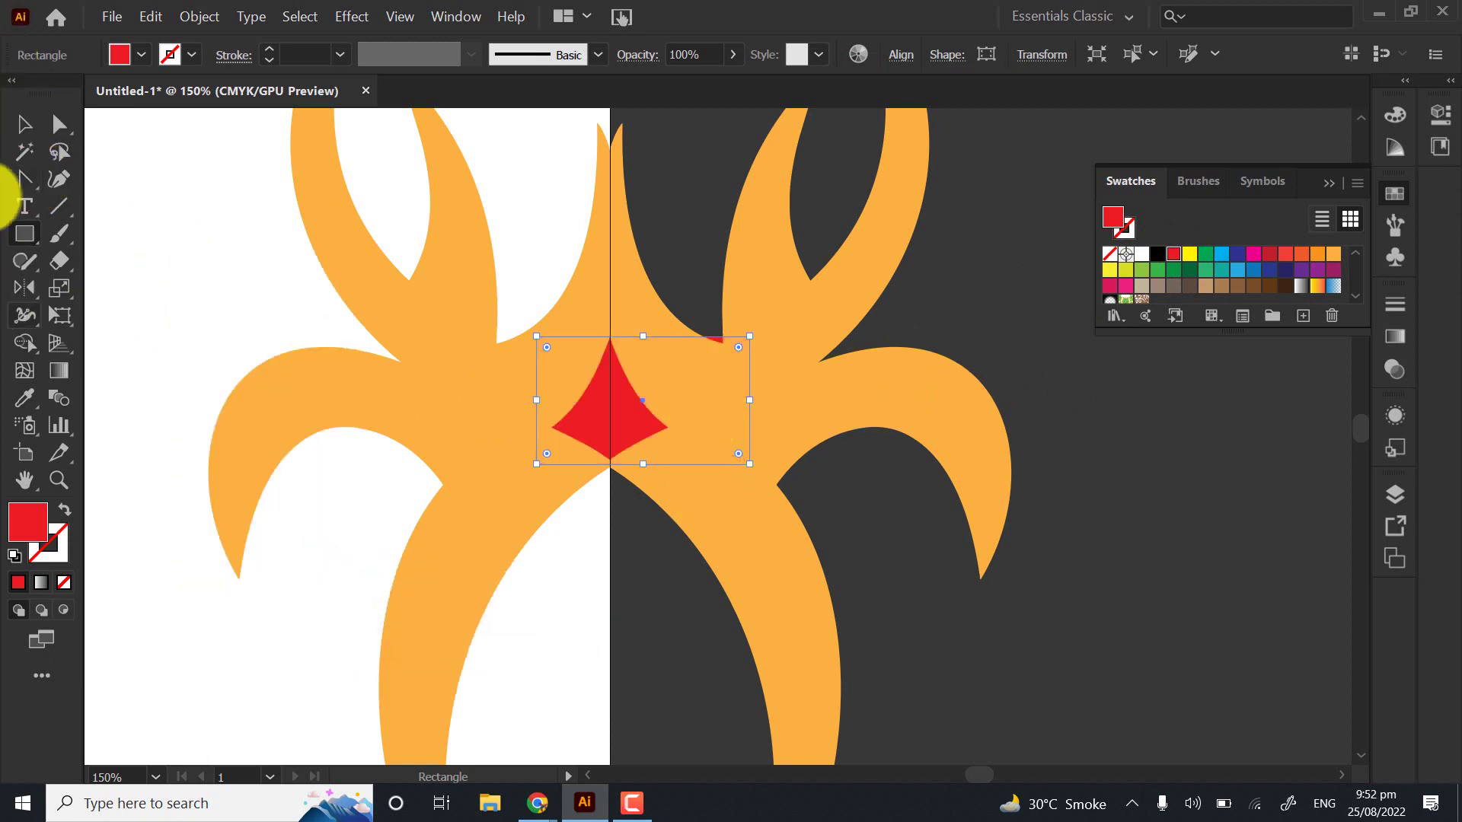
Narrow the red rectangle to about 20 mm and adjust its top edge to show only through the diamond cutout
left_click(24, 123)
left_click_drag(752, 342, 730, 351)
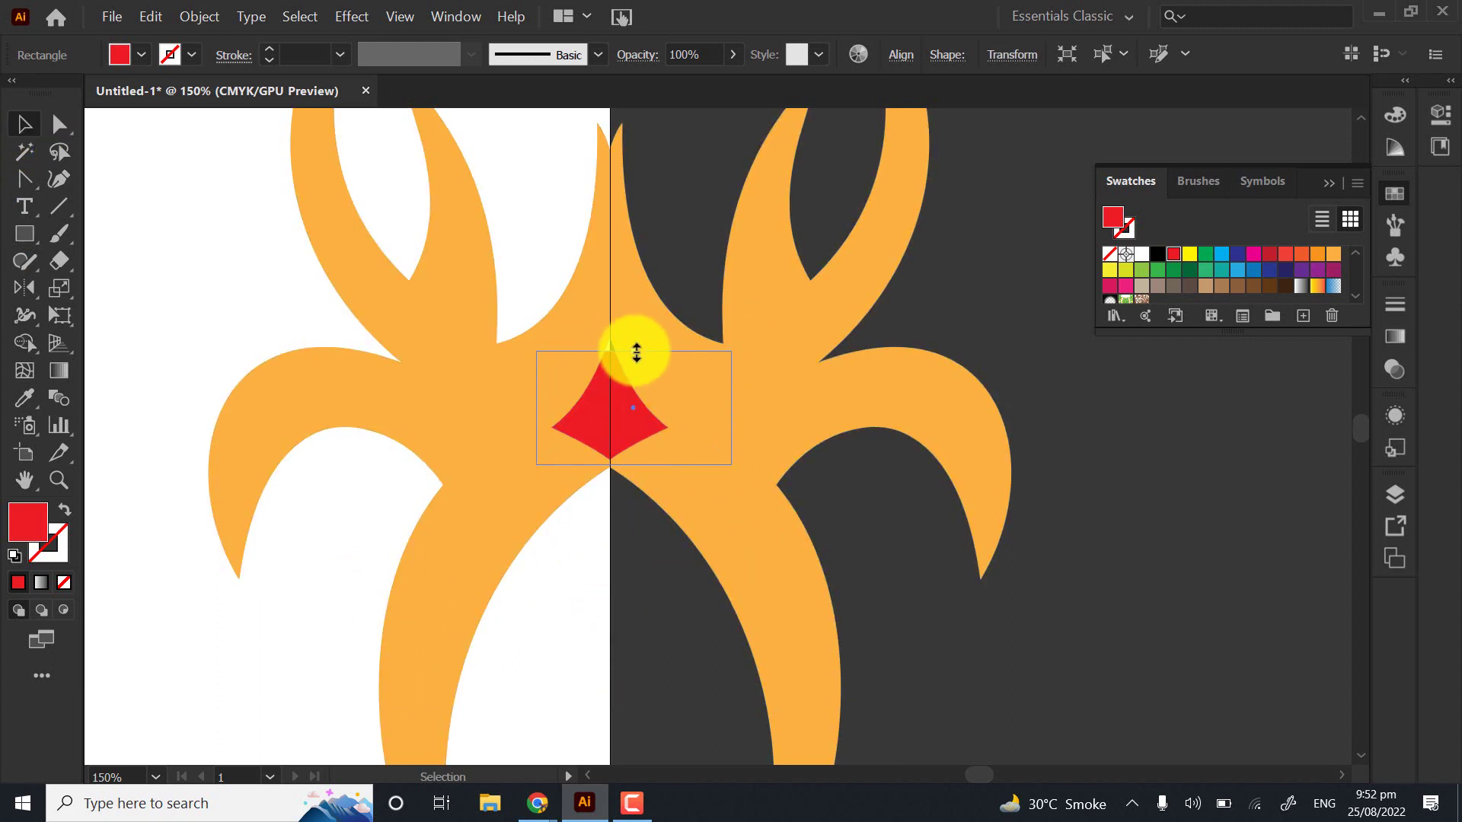
left_click_drag(630, 349, 626, 336)
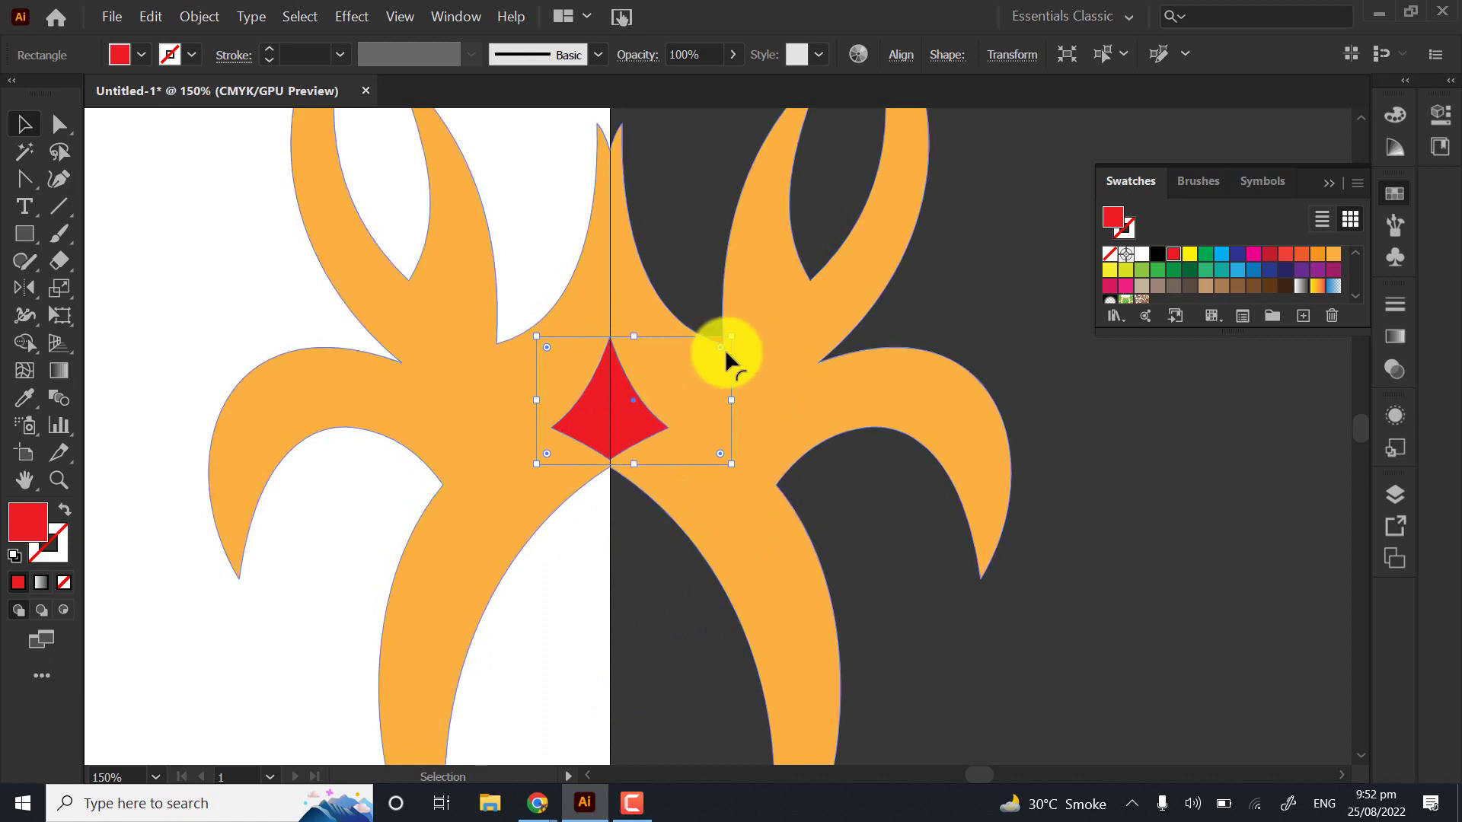
left_click_drag(730, 400, 696, 399)
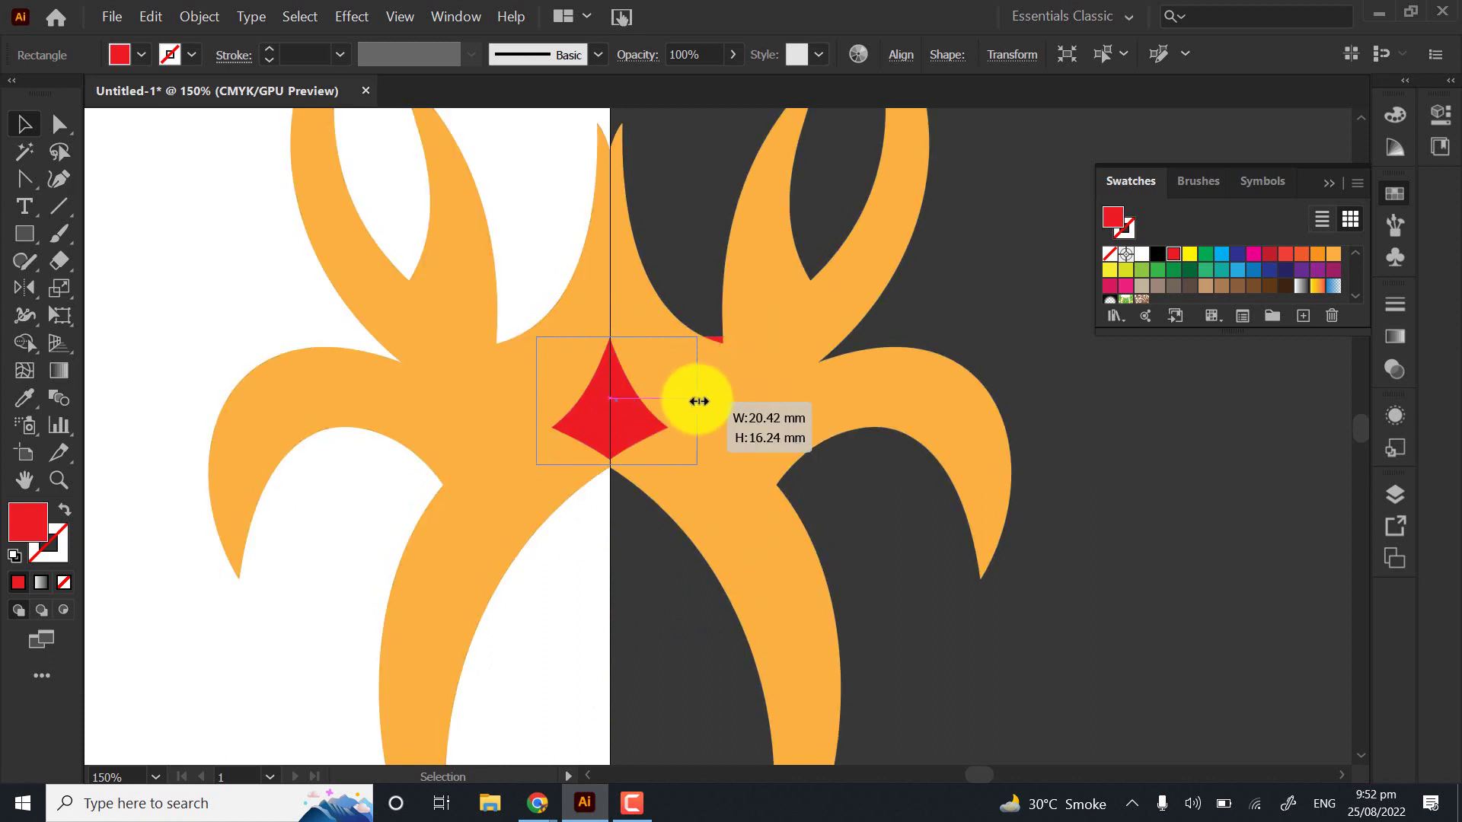
left_click_drag(614, 336, 612, 333)
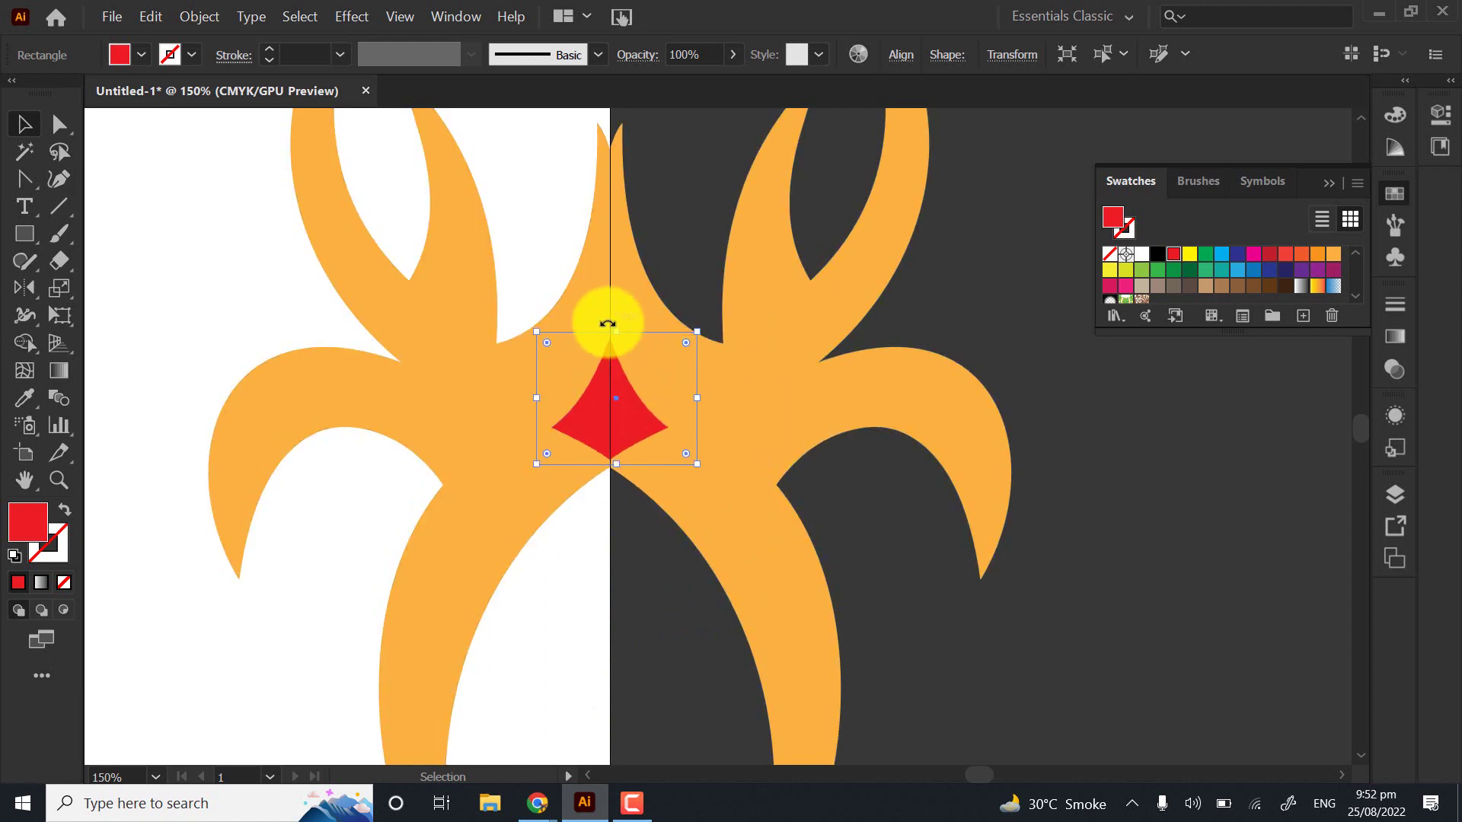
Try to fill the red rectangle and the tribal shape together with the orange swatch
left_click(632, 584)
left_click(600, 433)
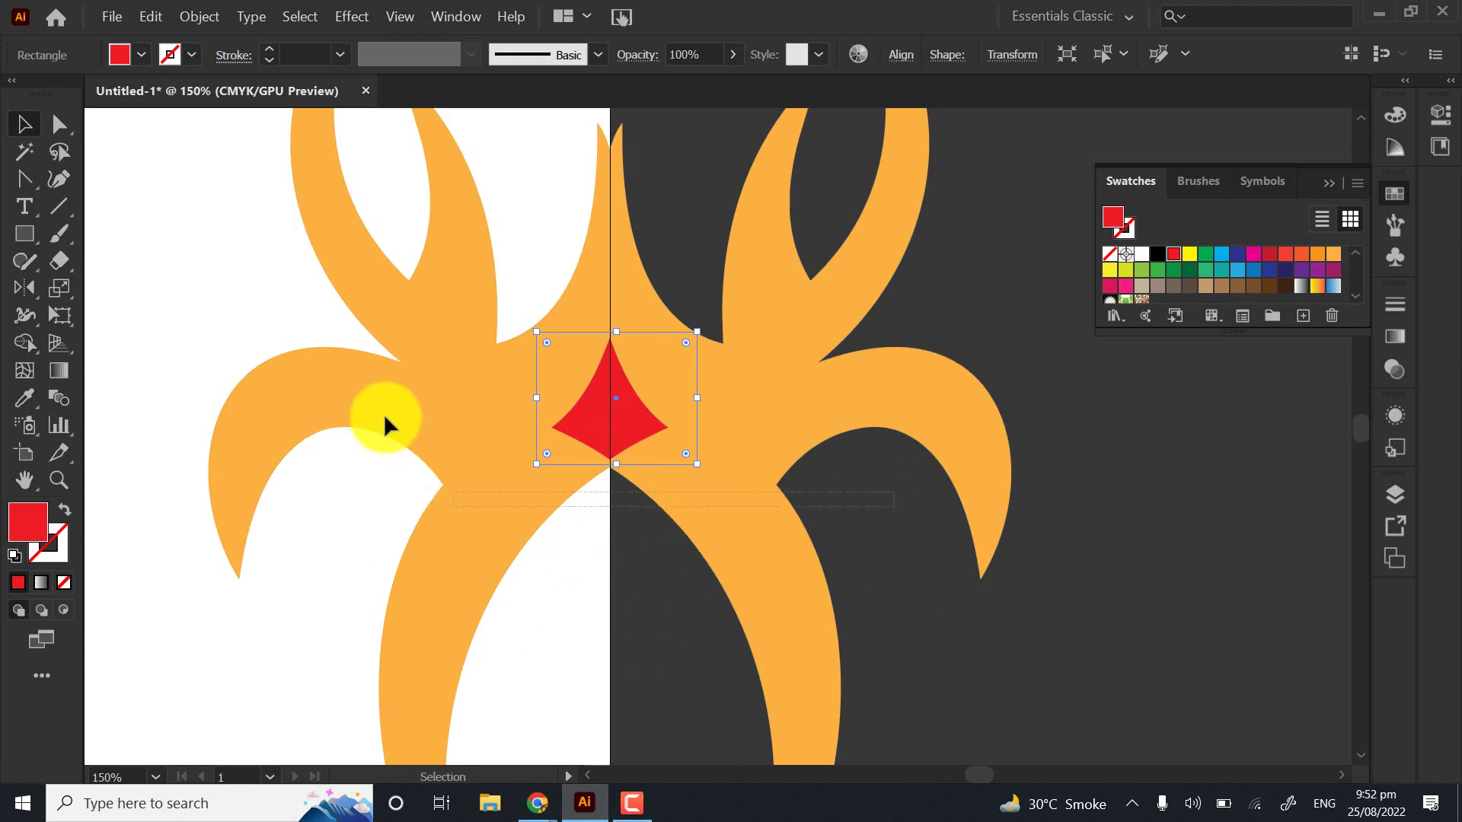
left_click(367, 304, "shift")
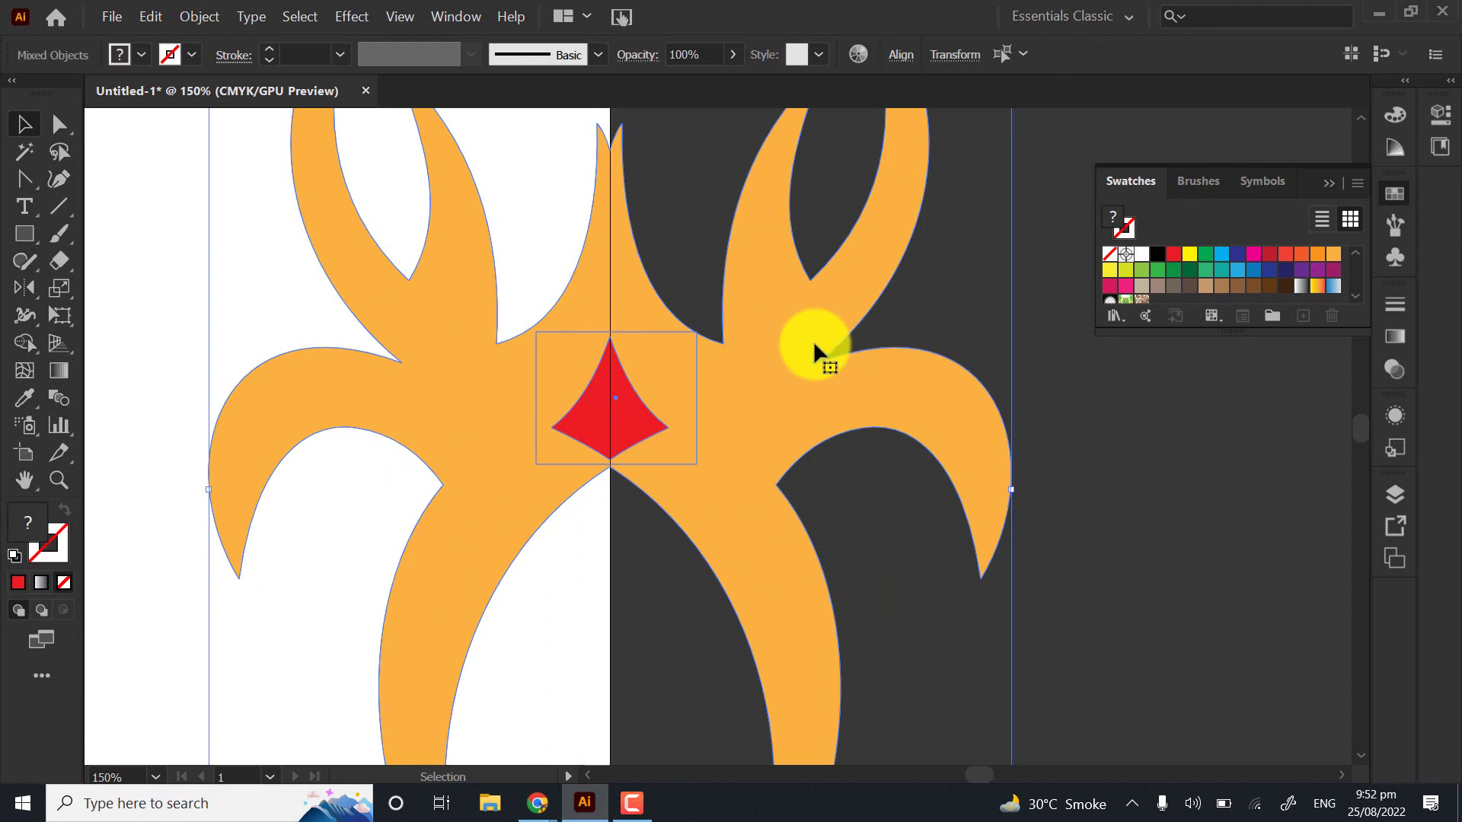
left_click(1333, 255)
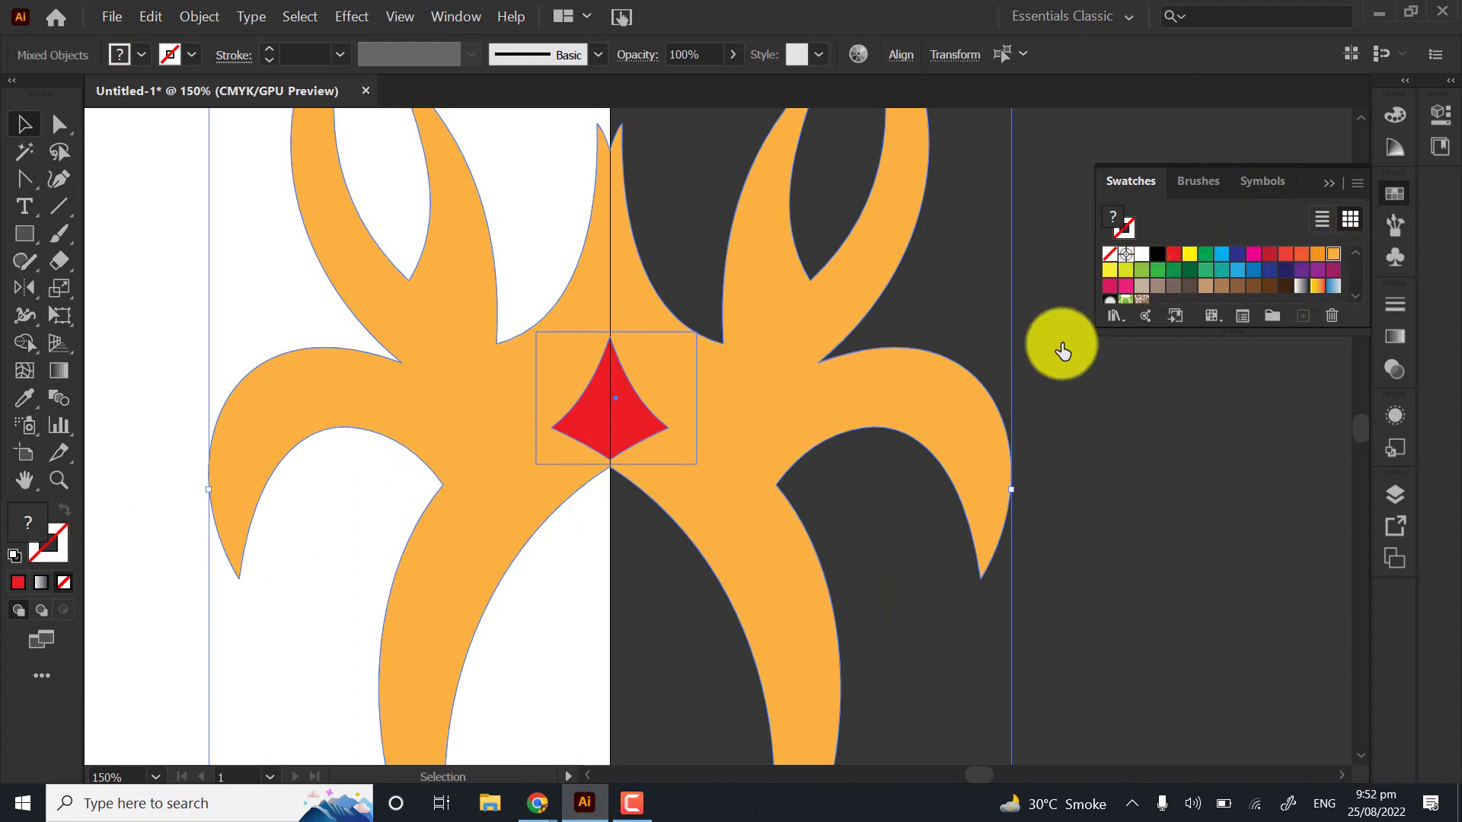
key("ctrl+z")
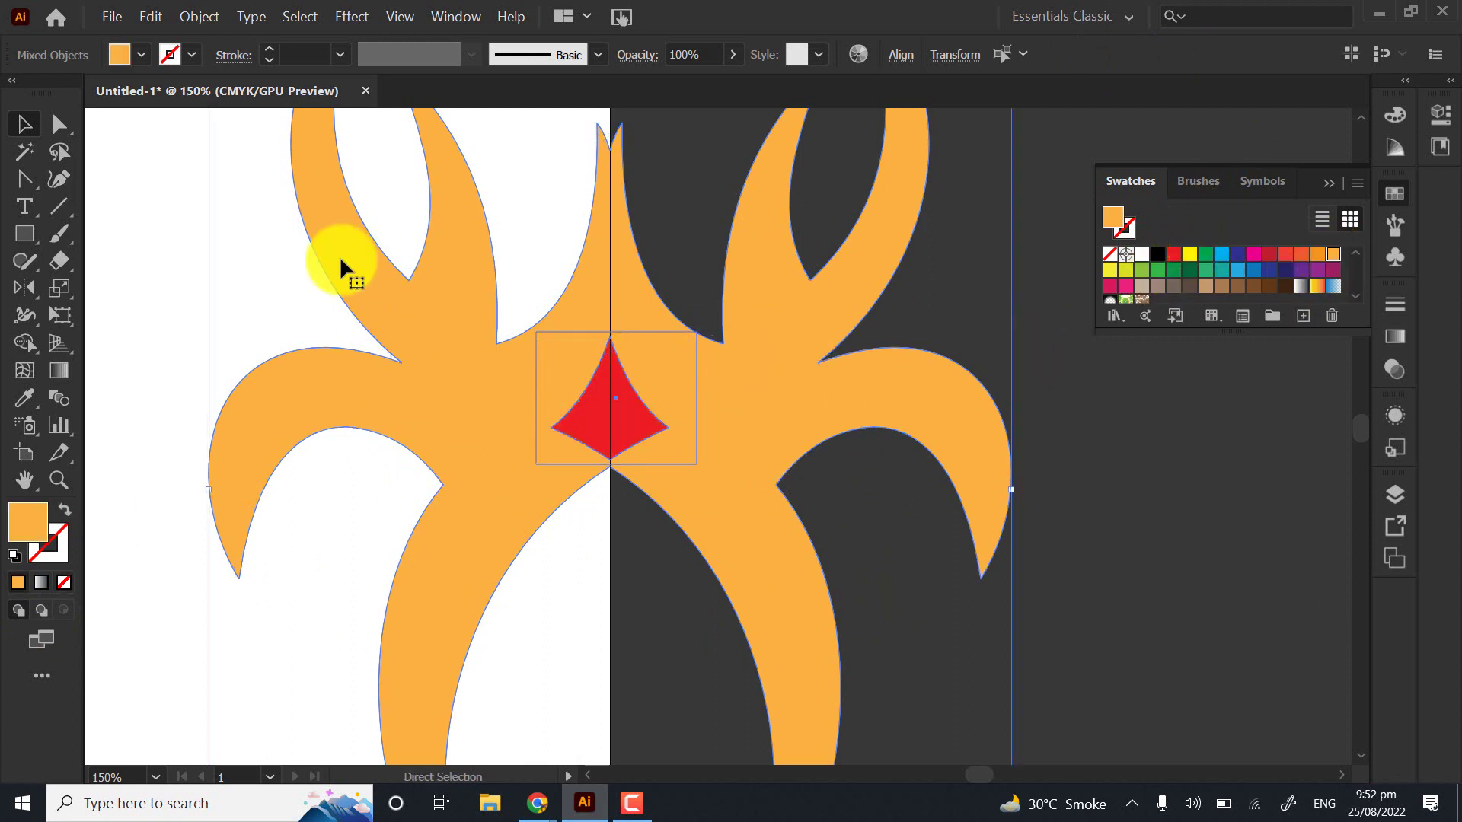
Merge the tribal shape with the surrounding parts of the rectangle using Shape Builder and the yellow swatch, keeping the red diamond separate
left_click(169, 248)
left_click_drag(180, 222, 835, 650)
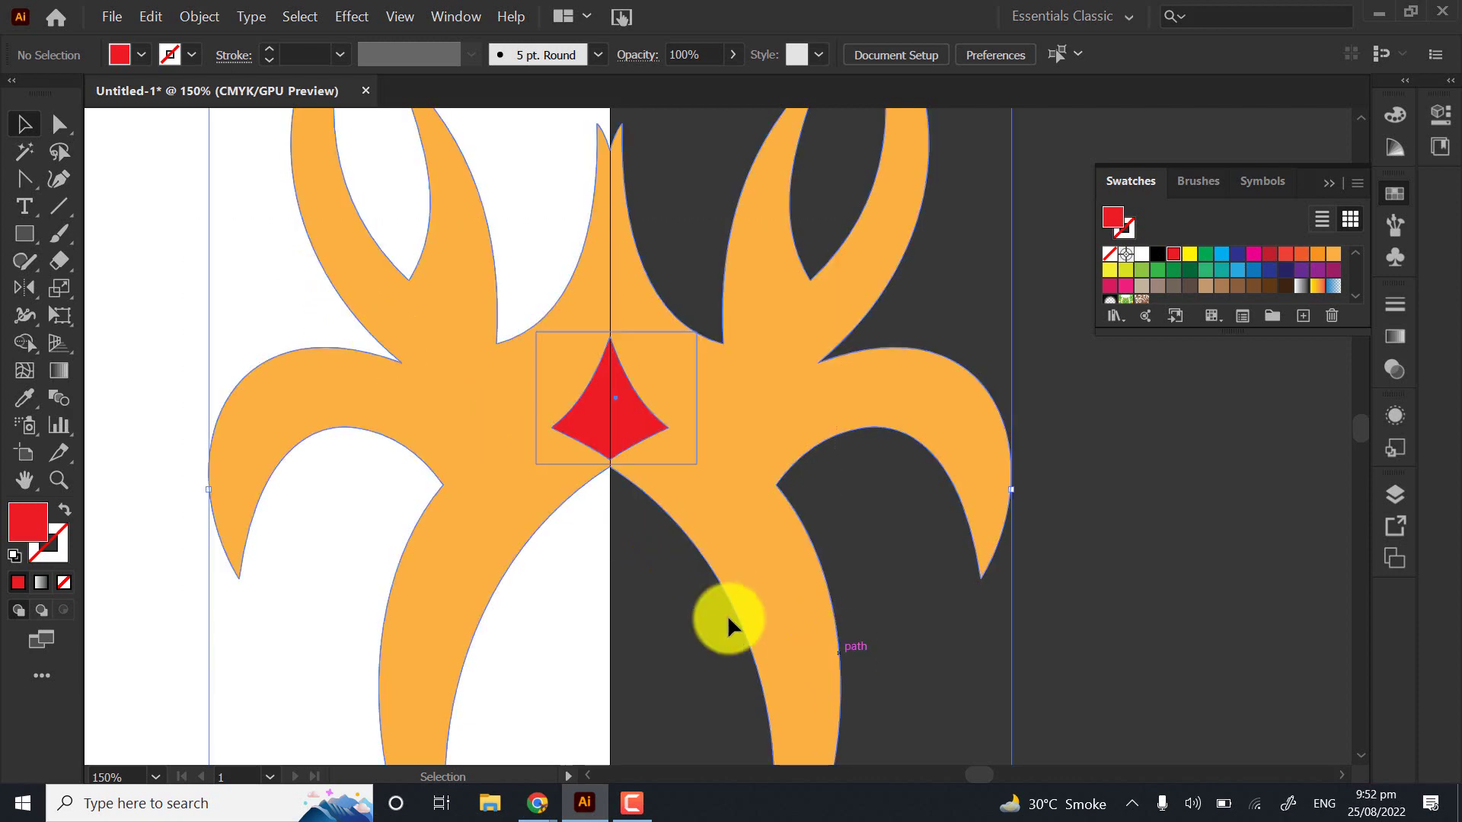
left_click(34, 343)
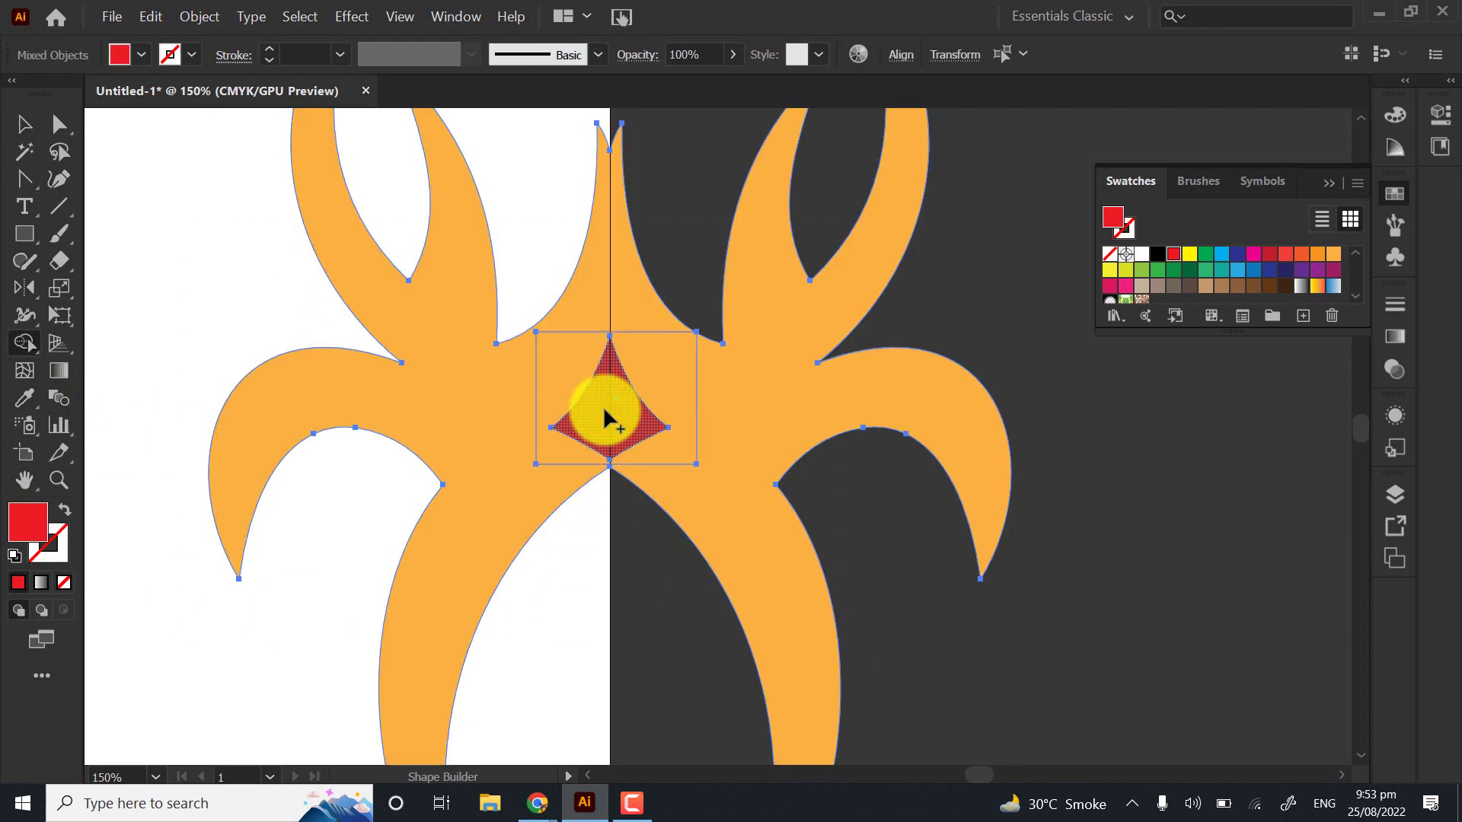
mouse_move(605, 418)
left_mouse_down()
mouse_move(636, 417)
mouse_move(630, 466)
mouse_move(670, 404)
left_mouse_up()
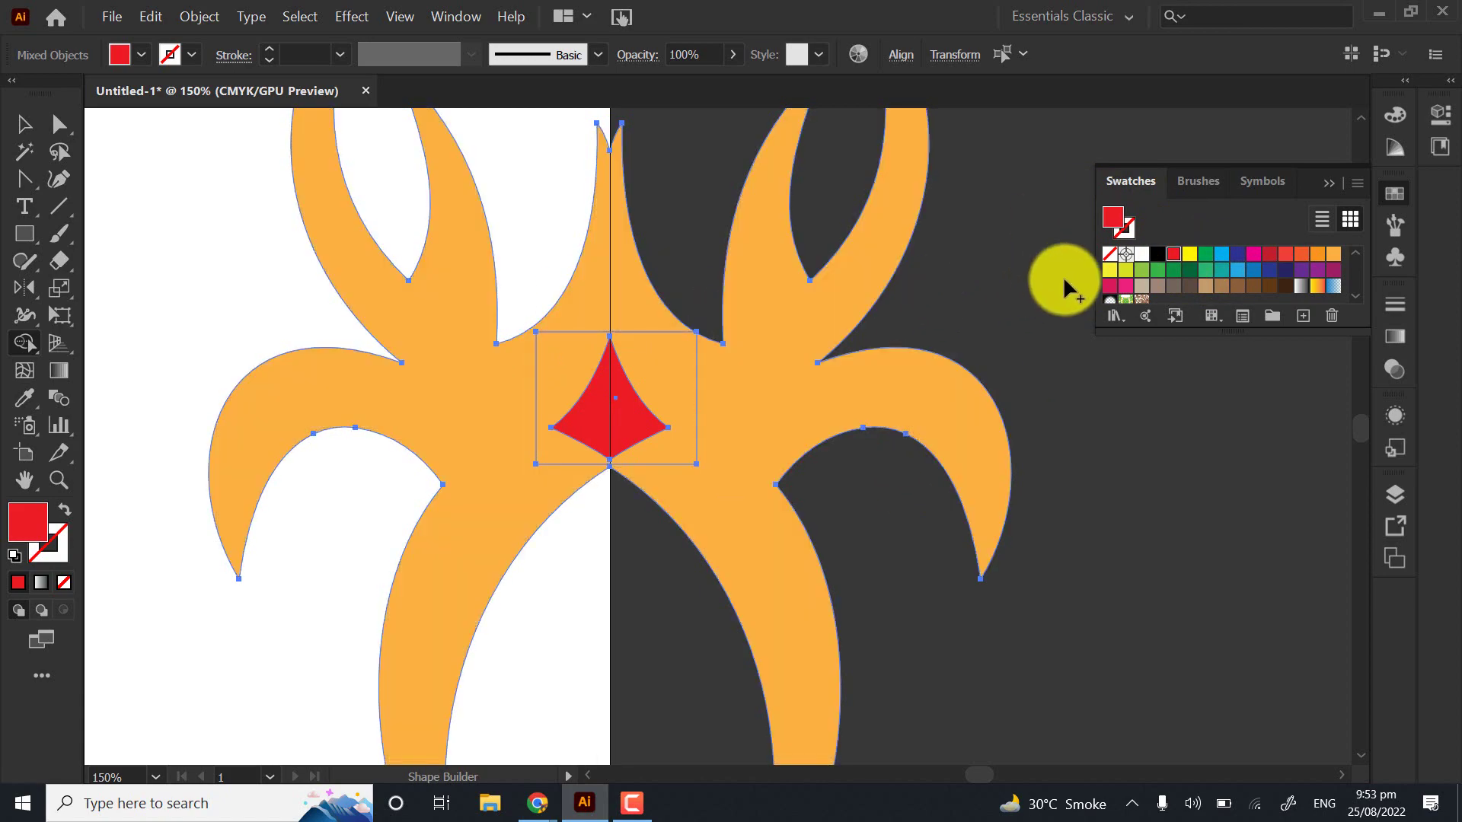
left_click(1187, 254)
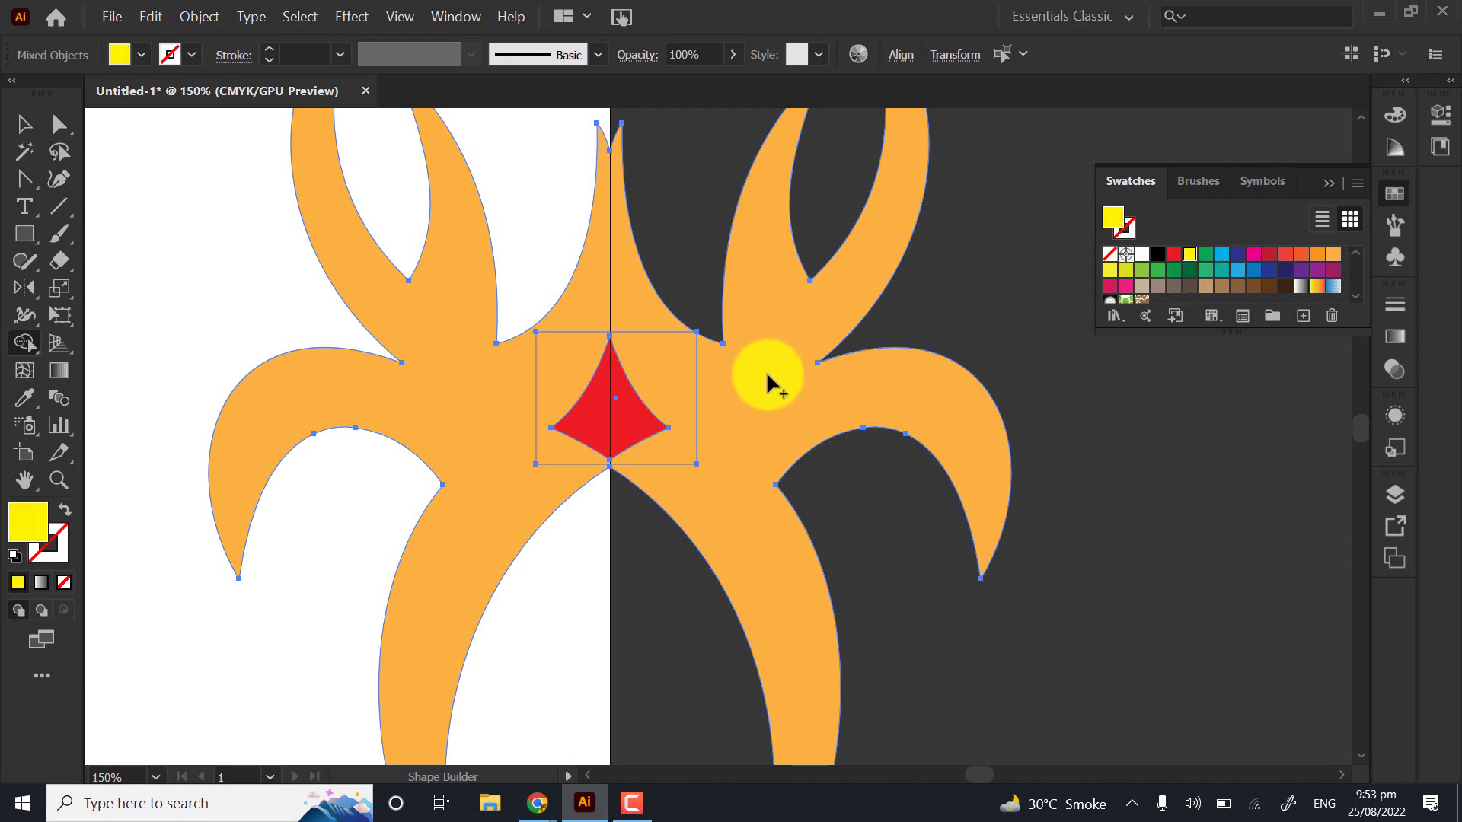
left_click_drag(701, 361, 620, 377)
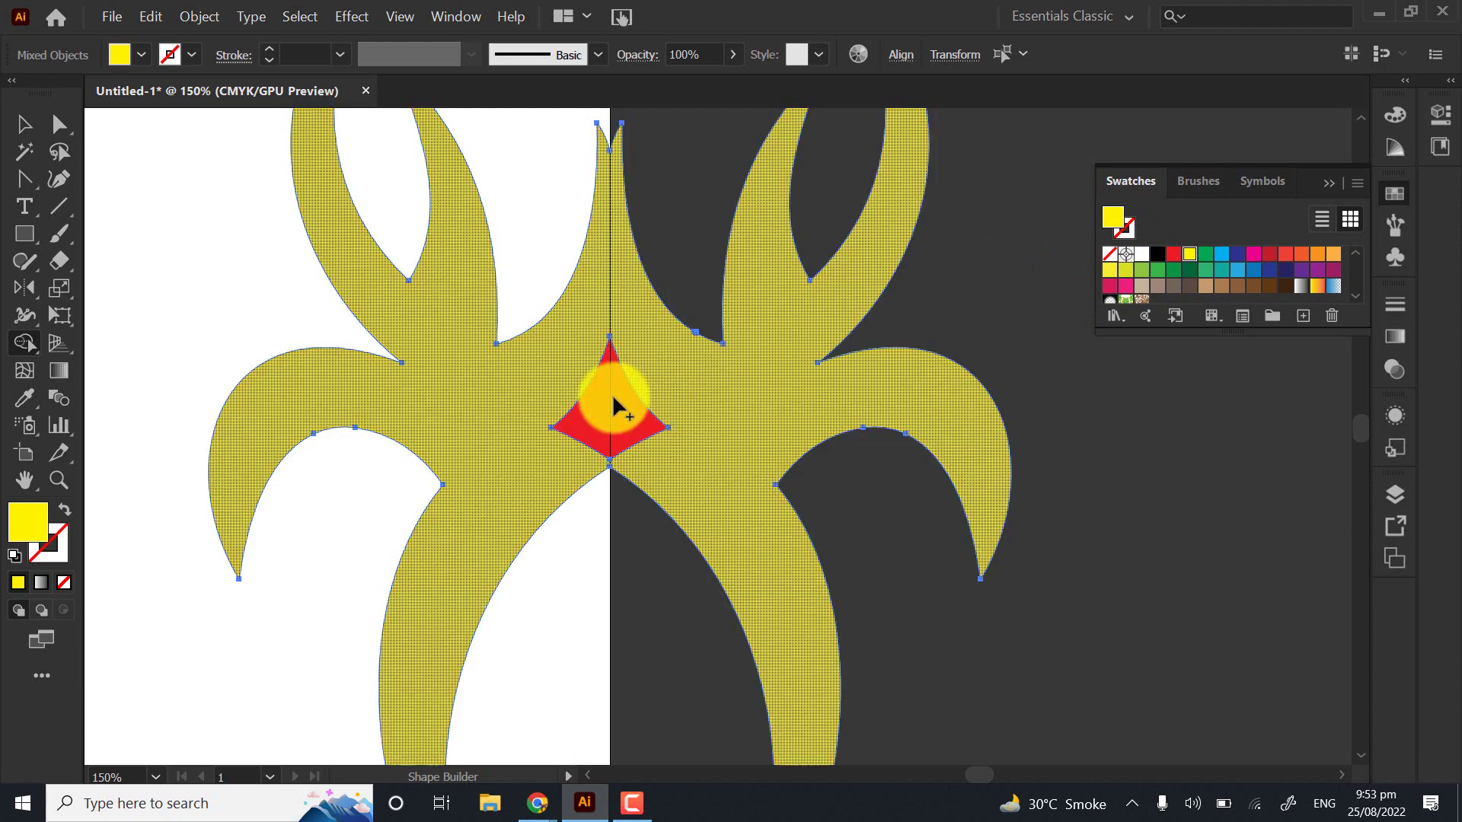
Move the red diamond out of the yellow shape, shift the shape onto the artboard, and place the diamond back over its cutout
left_click(22, 124)
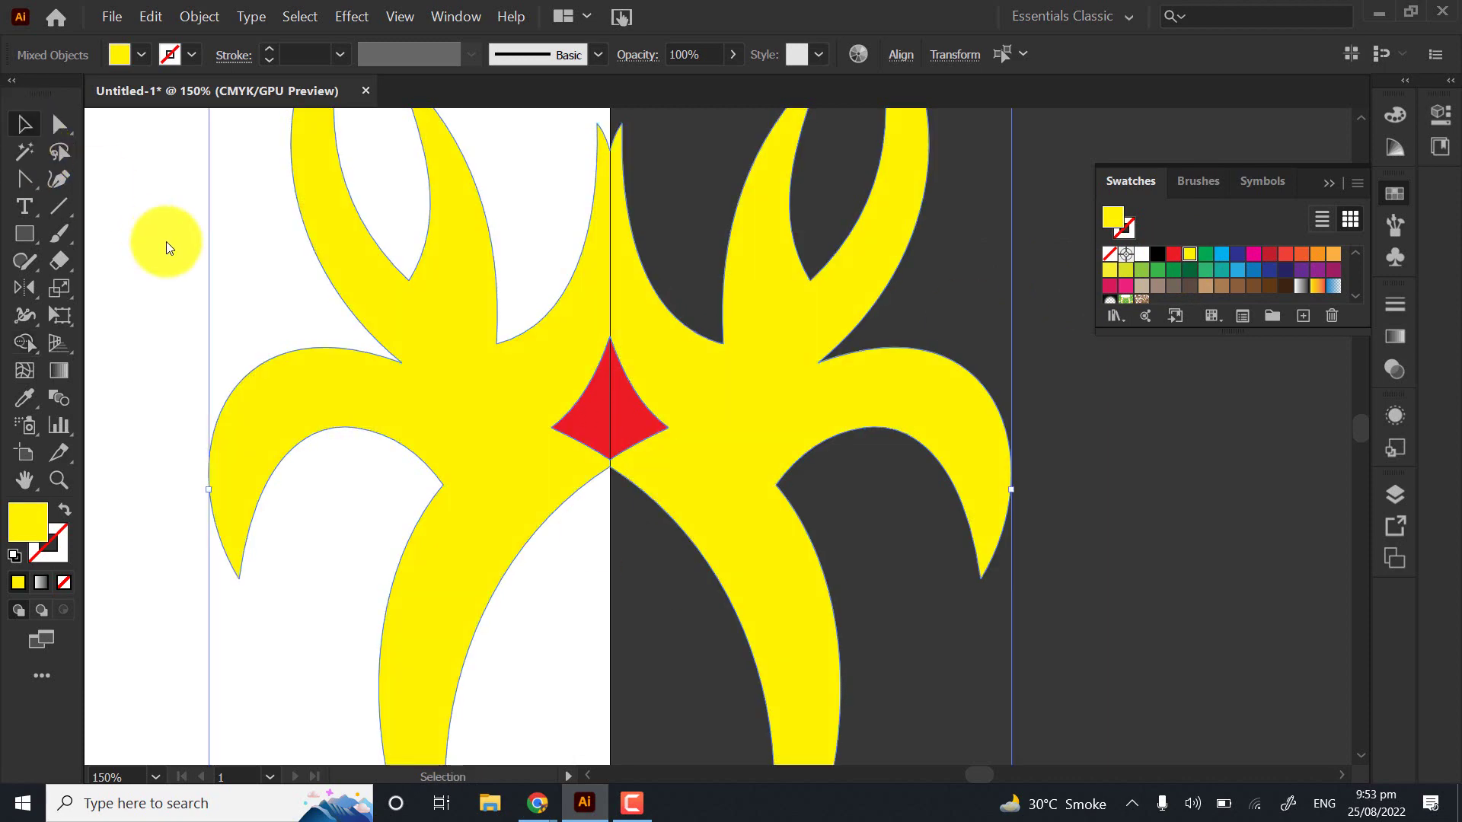
left_click(166, 241)
left_click(613, 418)
left_click_drag(614, 418, 1149, 421)
left_click_drag(564, 299, 450, 348)
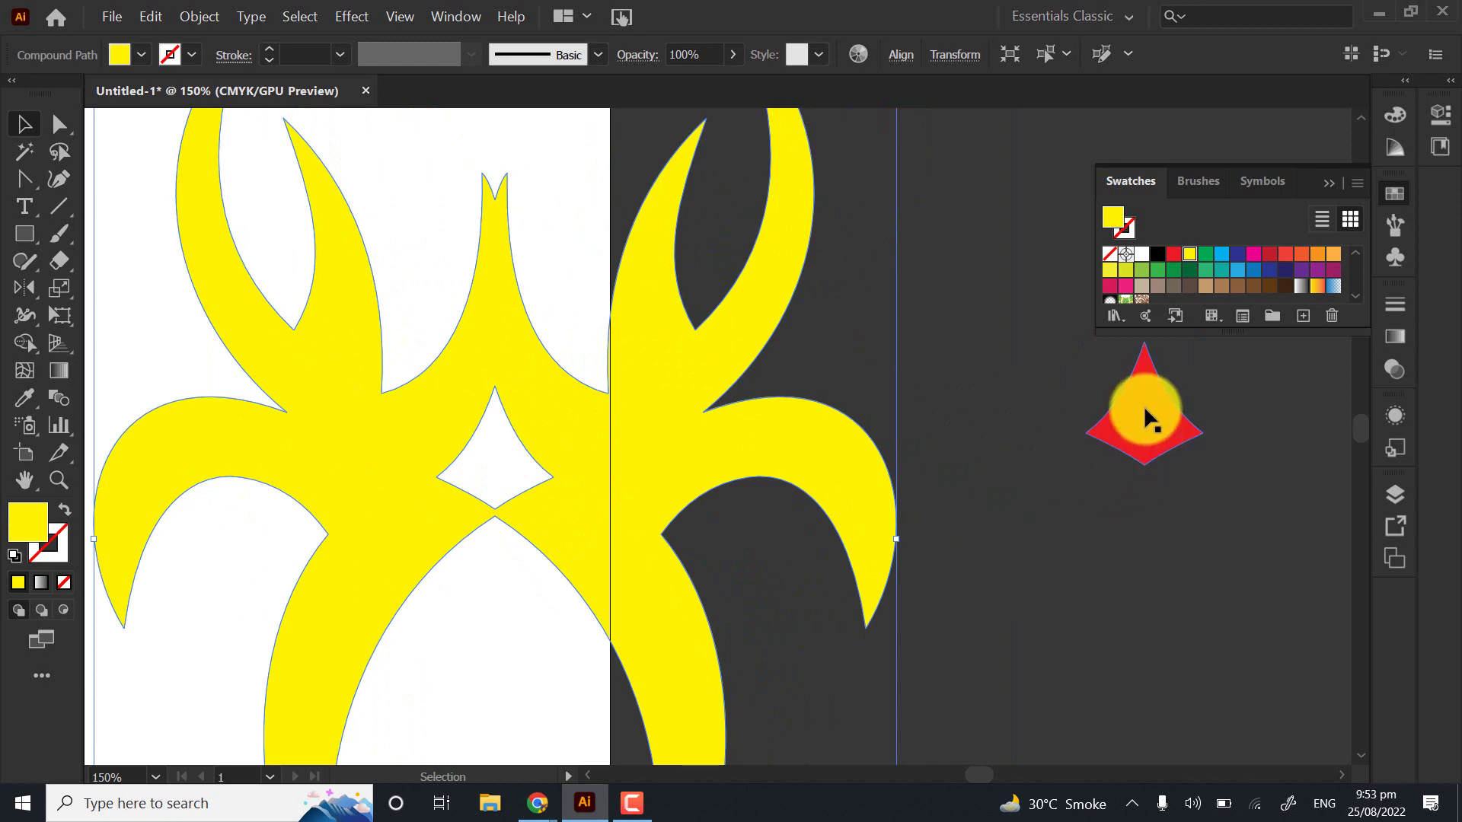
left_click_drag(1145, 411, 502, 467)
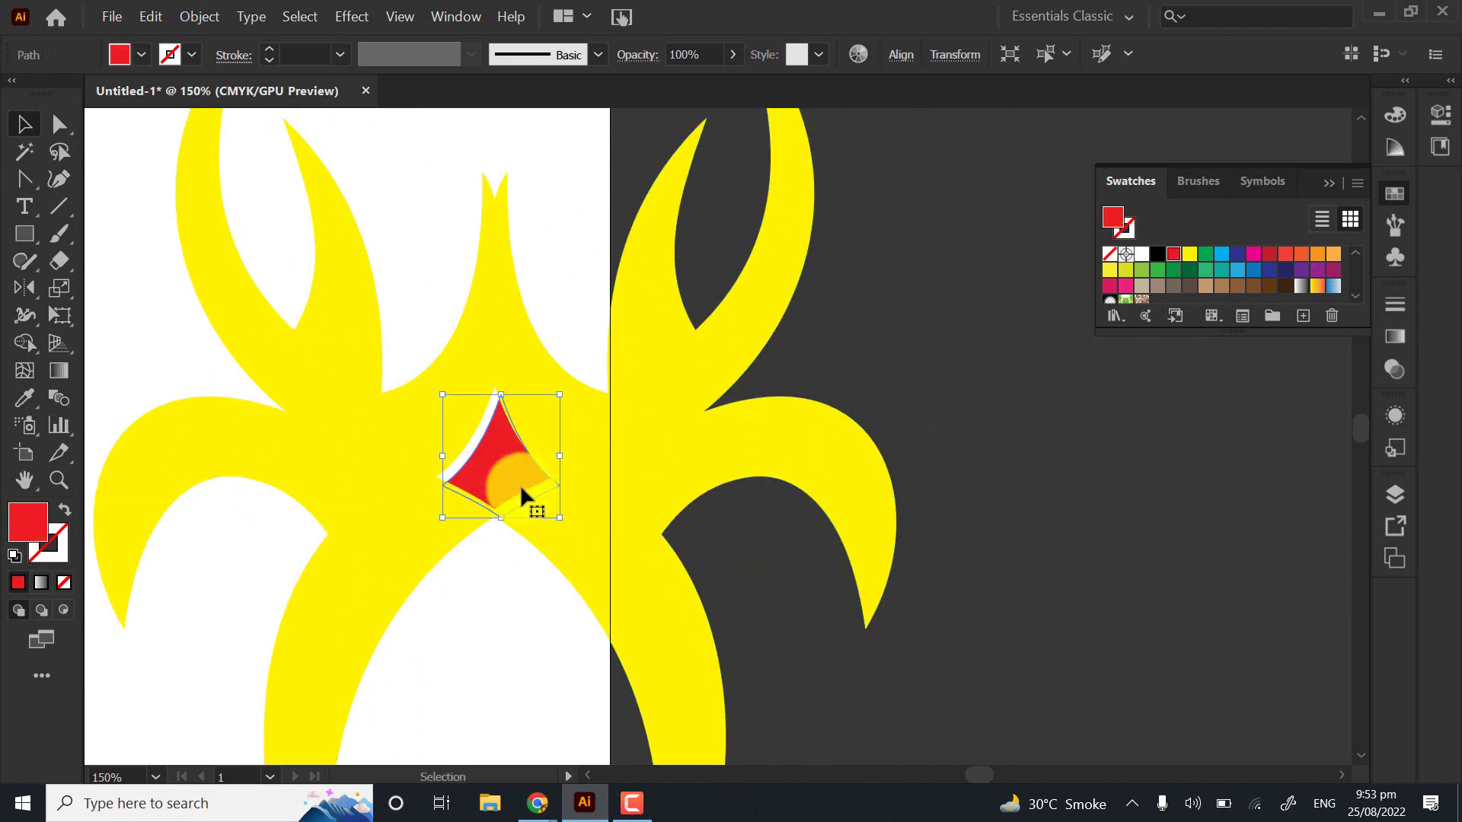
Delete the red diamond, and undo back to the orange tribal shape before the yellow Shape Builder merge
key("Delete")
mouse_move(691, 439)
left_mouse_down()
mouse_move(715, 436)
mouse_move(676, 455)
left_mouse_up()
key("ctrl+z")
key("ctrl+z")
key("ctrl+z")
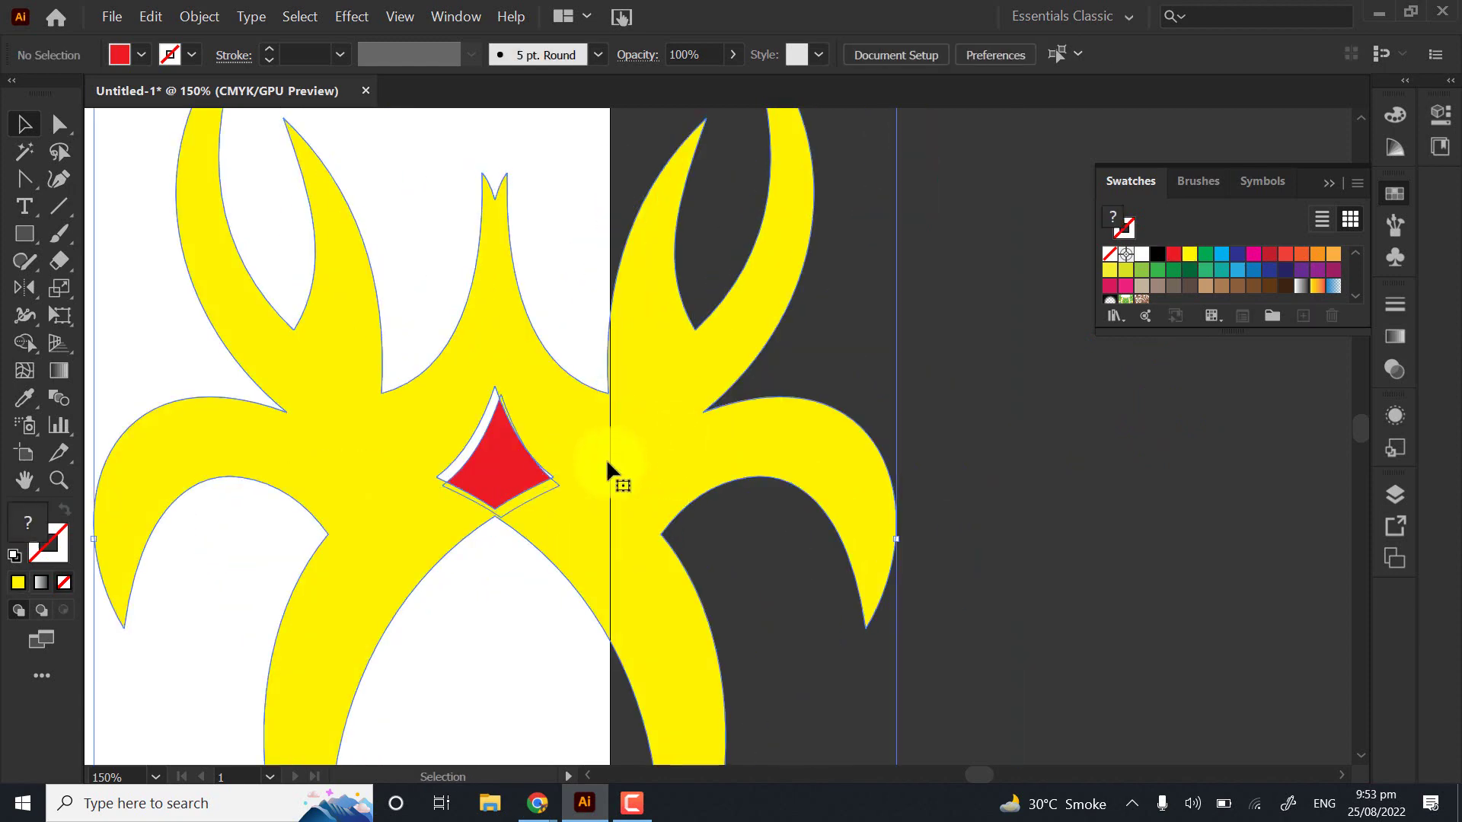
key("ctrl+z")
key("ctrl+z")
key("ctrl+z")
key("ctrl+z")
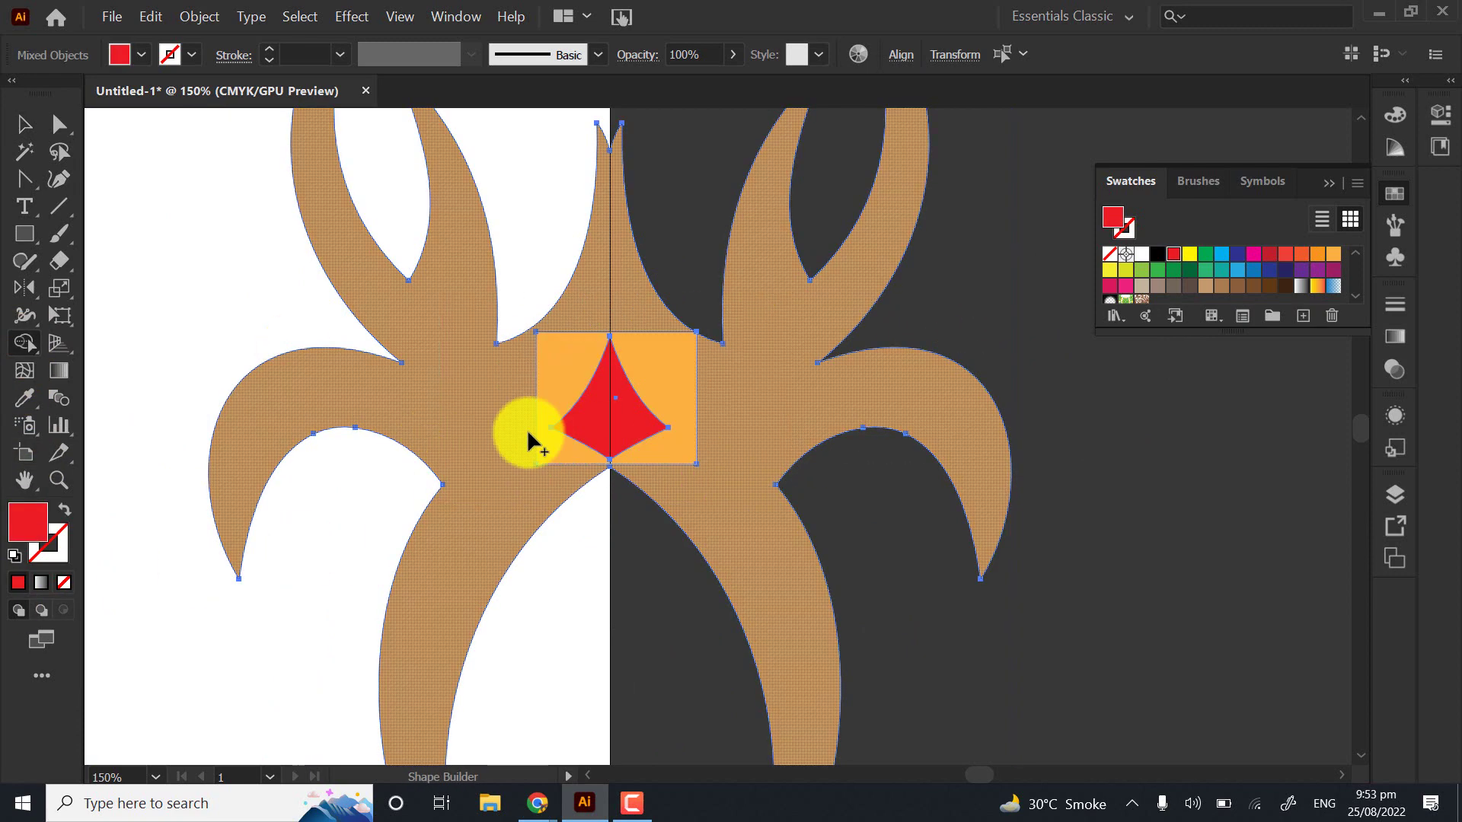
Try to merge the tribal shape and its diamond using Shape Builder and the yellow-green swatch, and undo the merge
left_click(1126, 270)
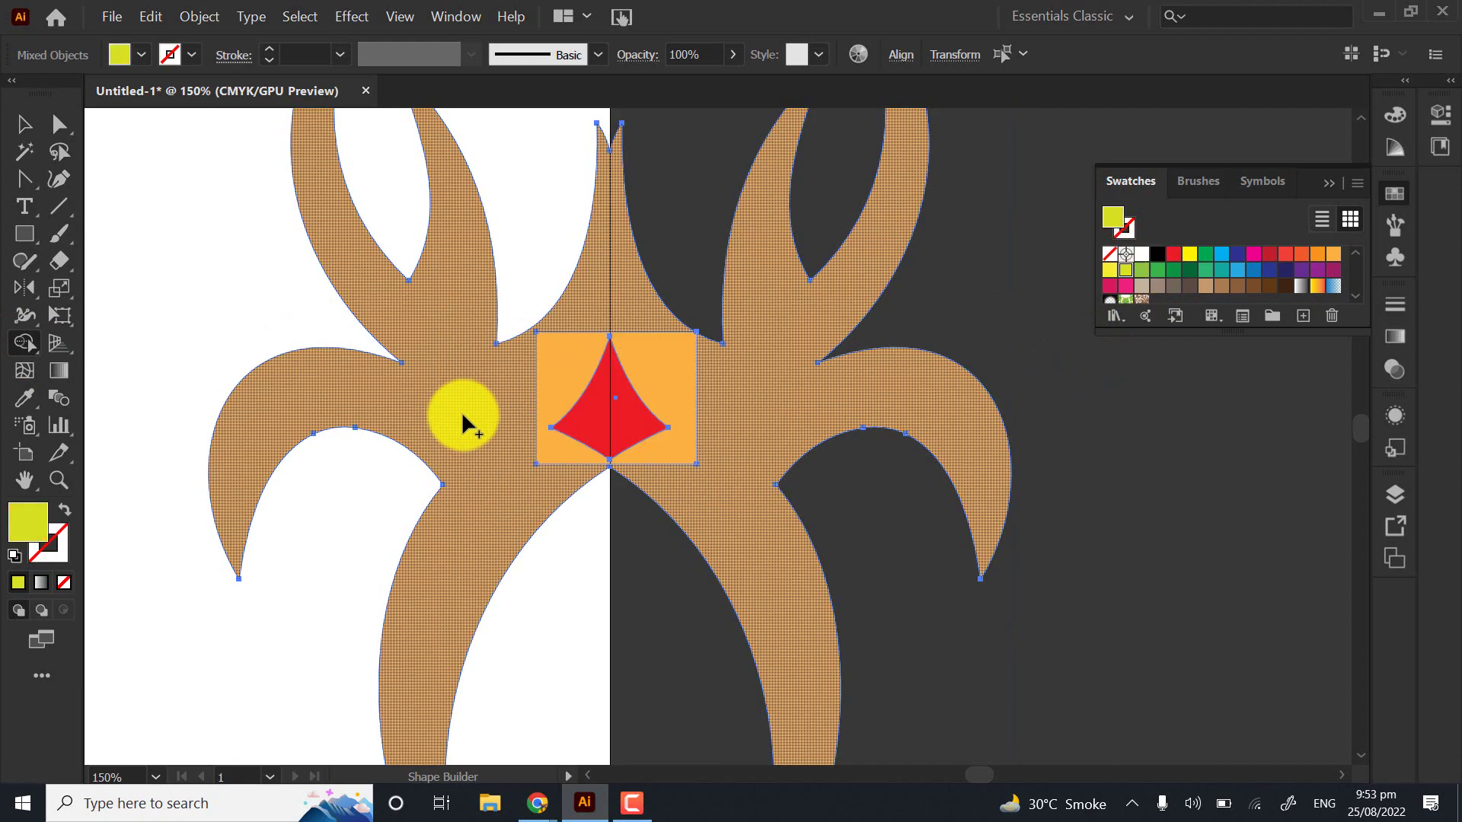
mouse_move(463, 418)
left_mouse_down()
mouse_move(581, 376)
mouse_move(680, 444)
mouse_move(570, 311)
mouse_move(586, 456)
left_mouse_up()
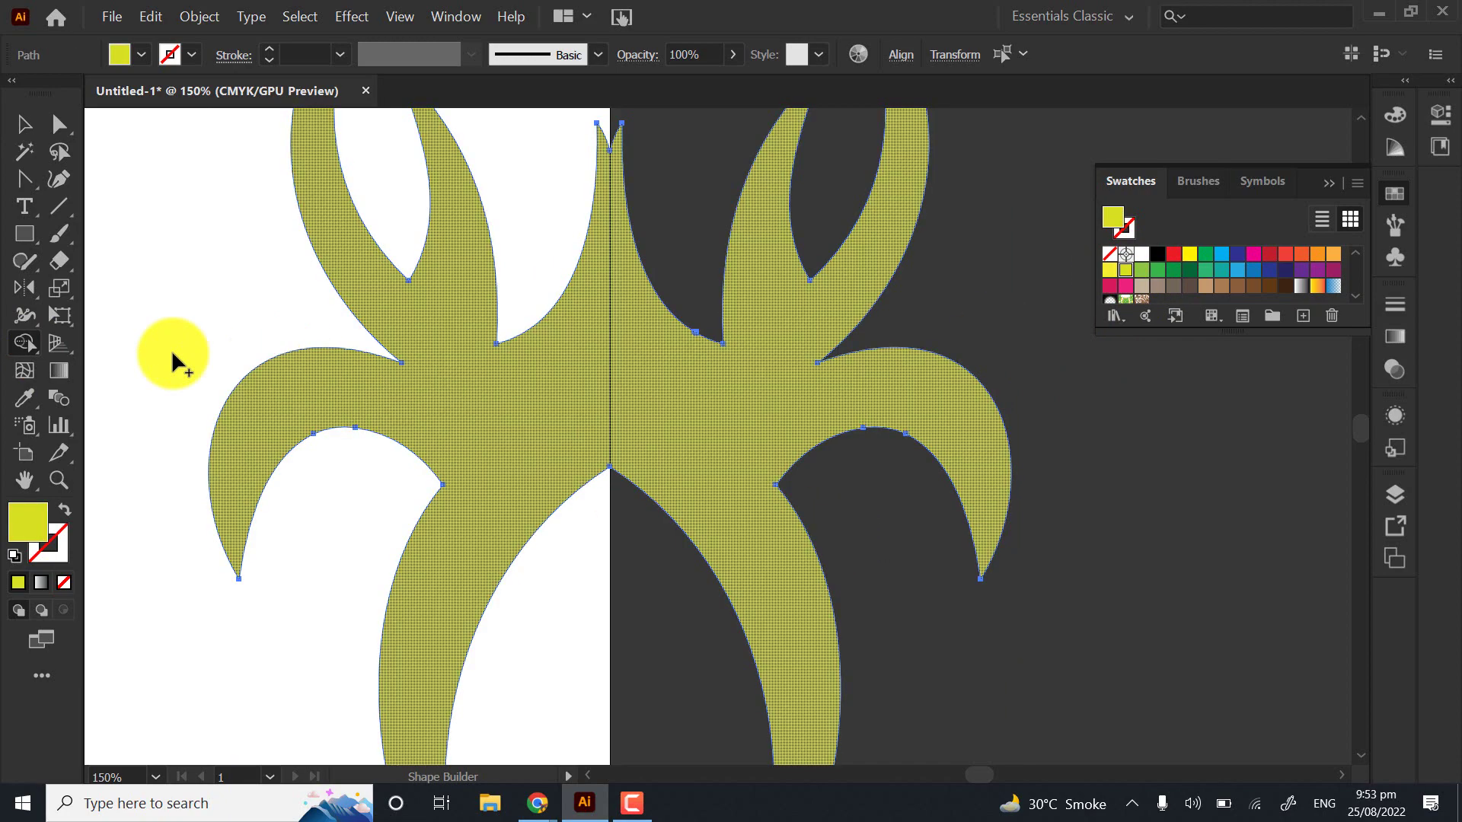
key("ctrl+z")
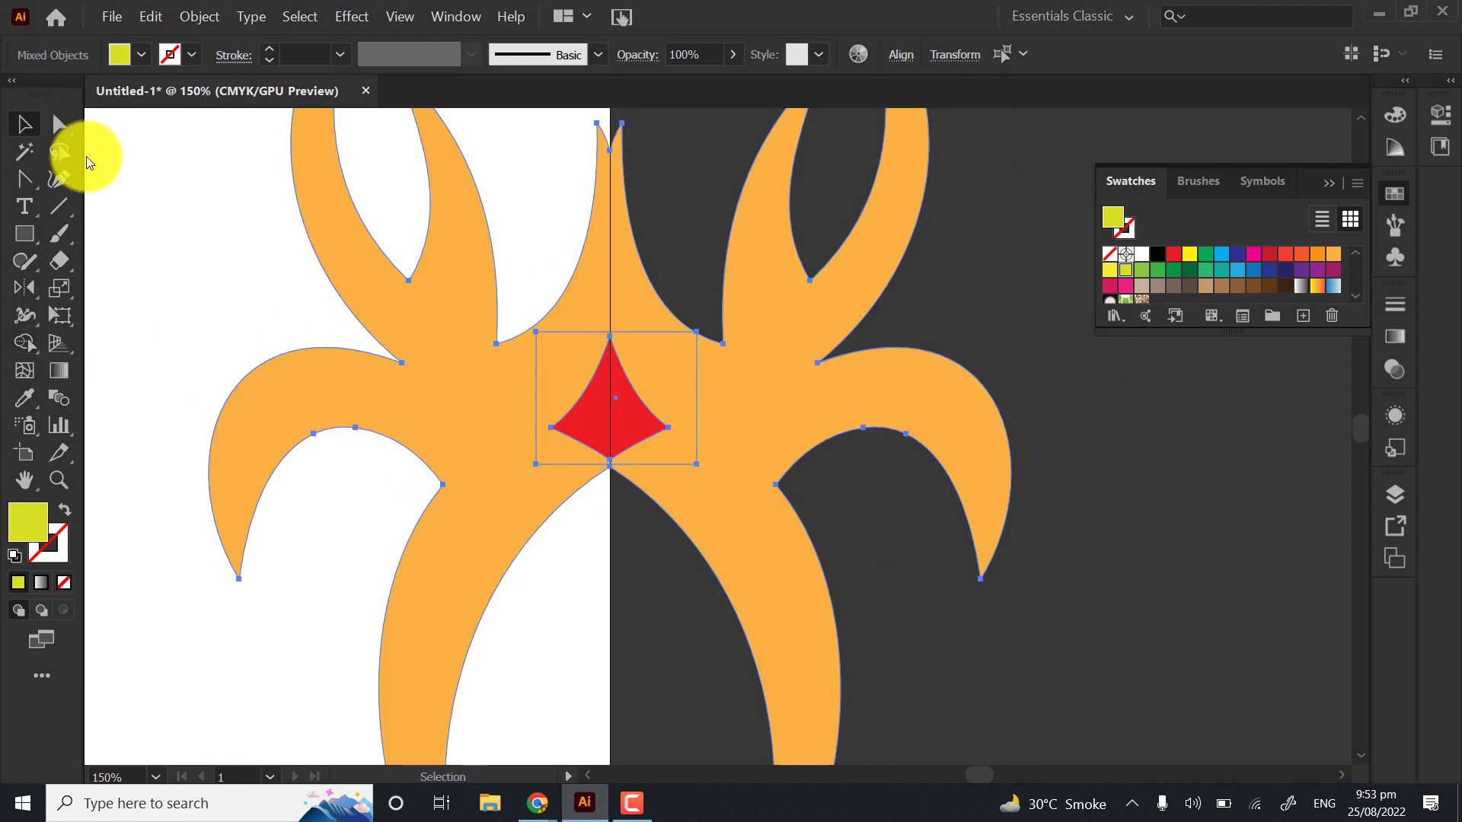
Compare the edge quality of the black reference image and the orange vector shape at high magnification
left_click(92, 162)
scroll(607, 496, "down", 2)
left_click_drag(364, 472, 600, 296)
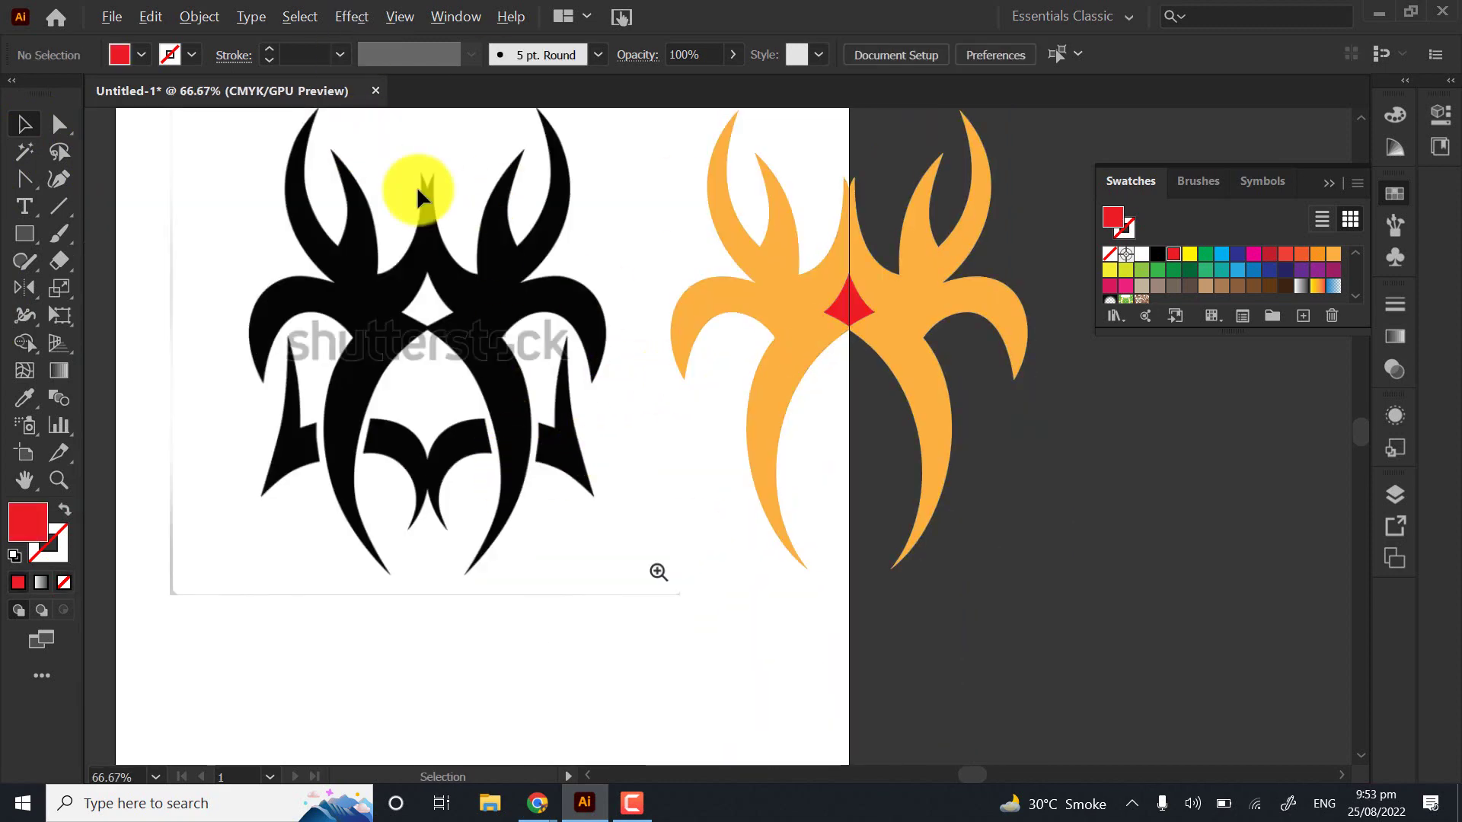
scroll(417, 186, "up", 10)
scroll(683, 505, "down", 7)
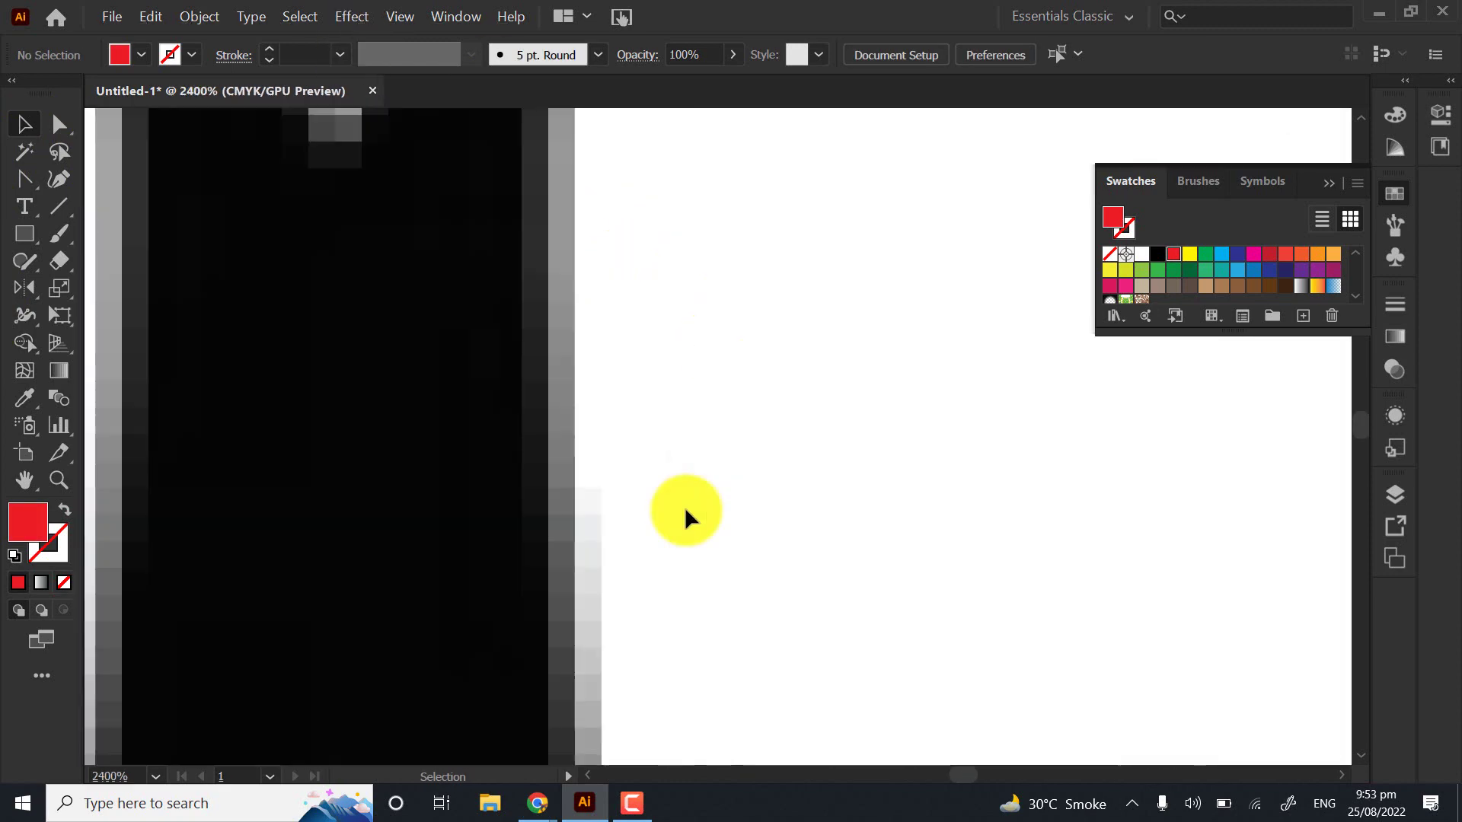
left_click_drag(856, 480, 561, 450)
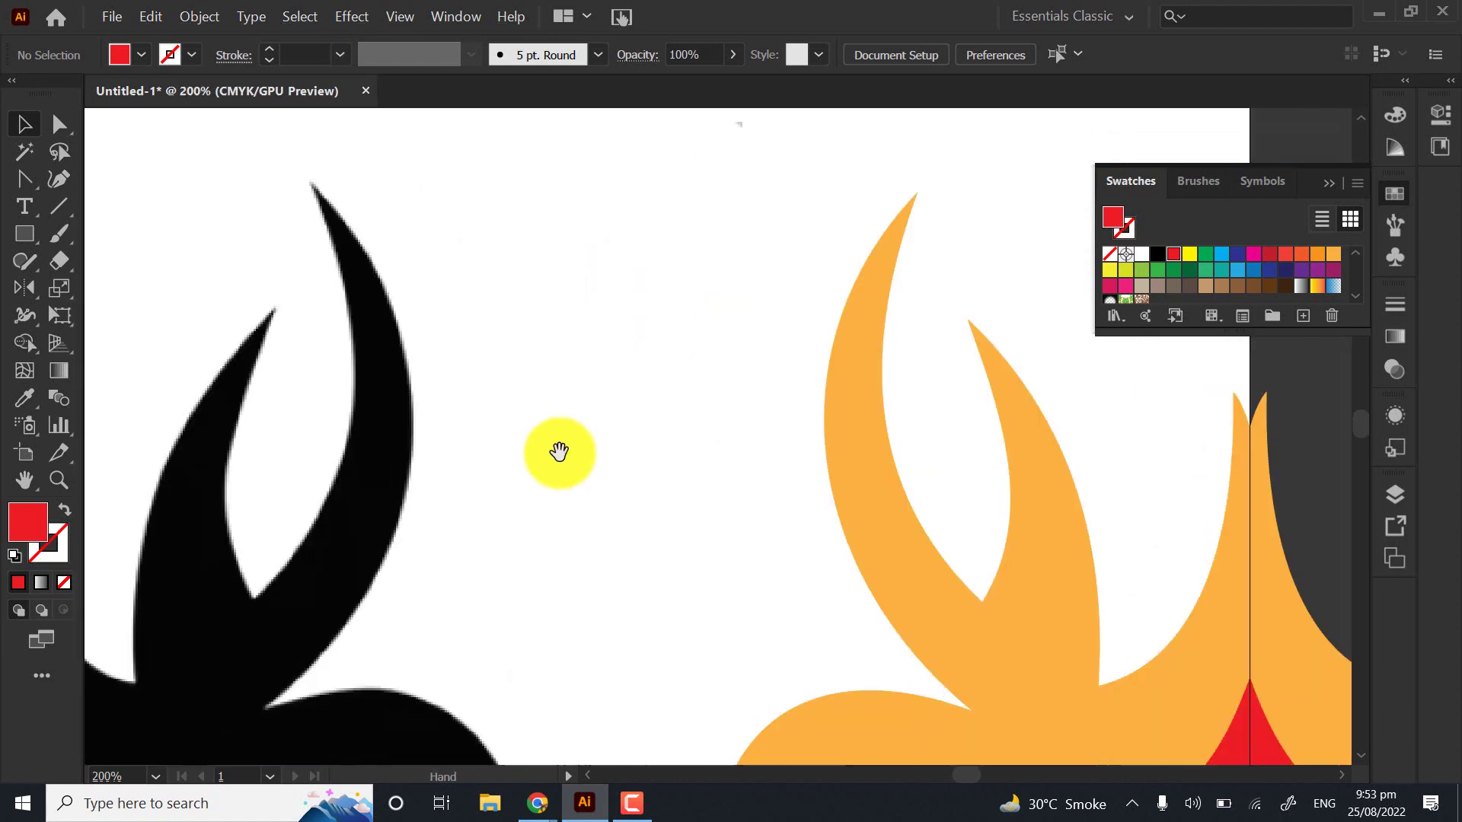
scroll(603, 333, "up", 4)
scroll(604, 335, "up", 6)
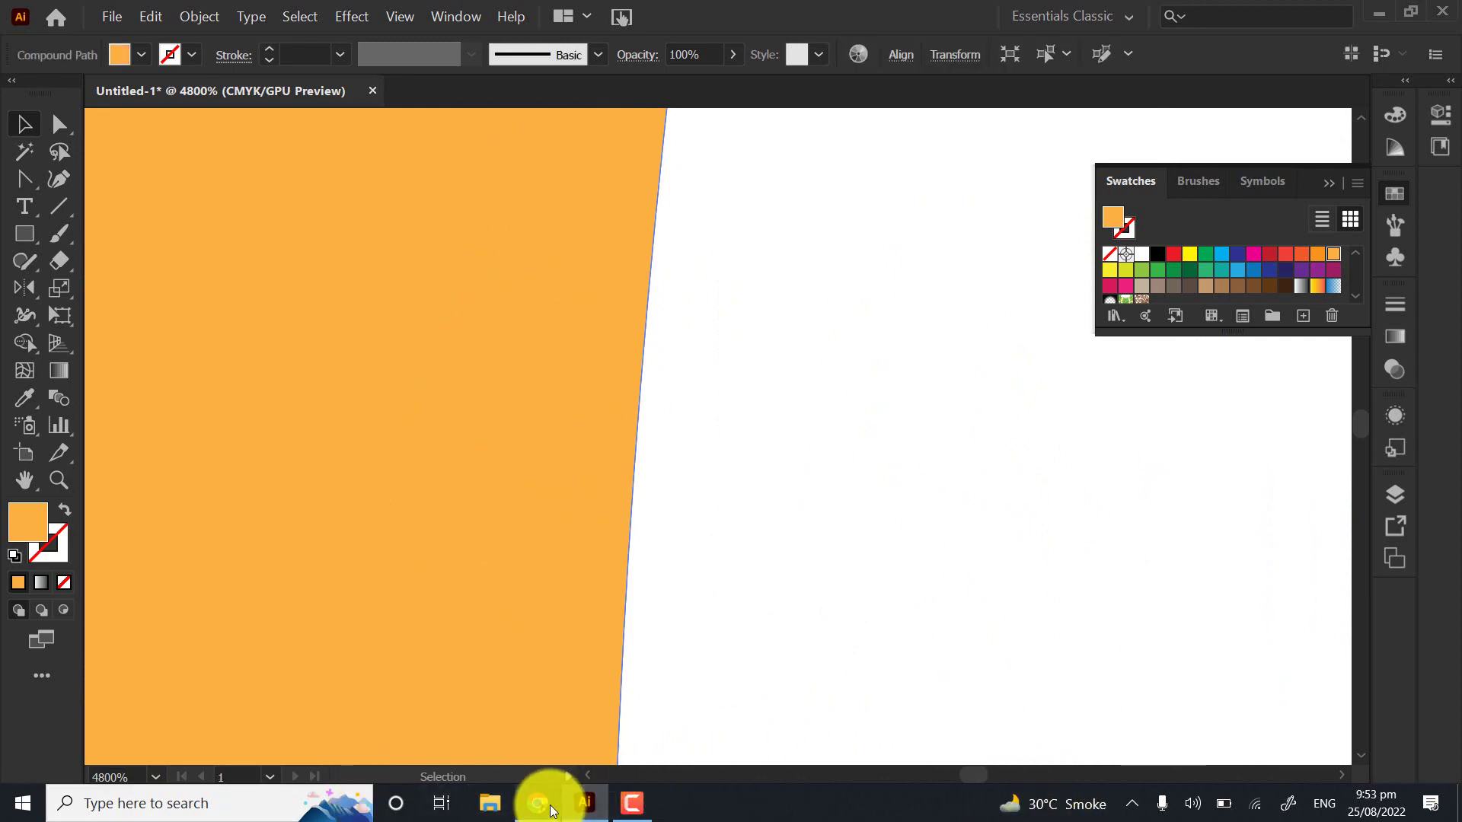
Switch to the Google Meet call in Chrome and read the in-call messages
mouse_move(539, 801)
left_click(491, 737)
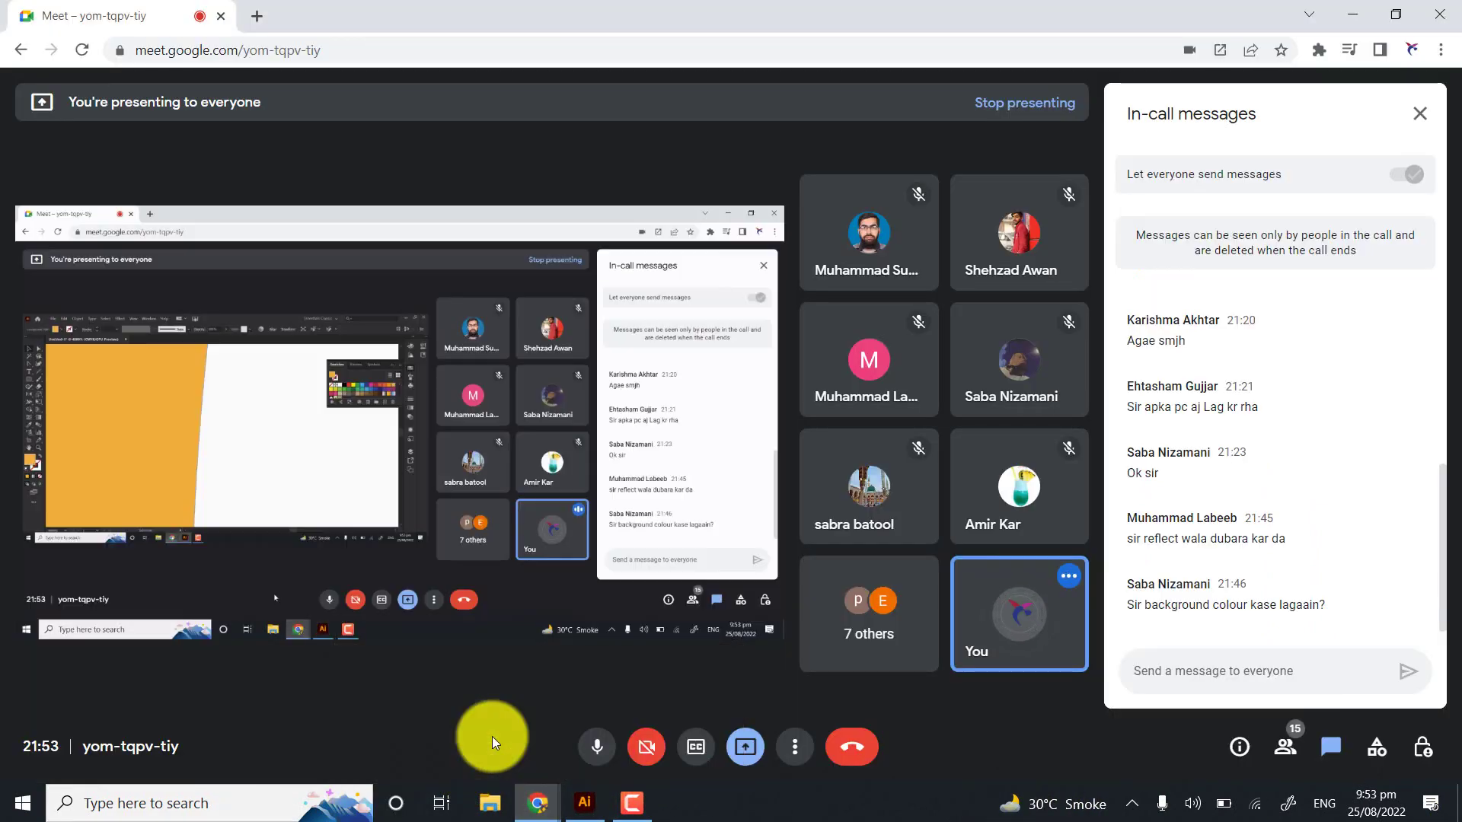
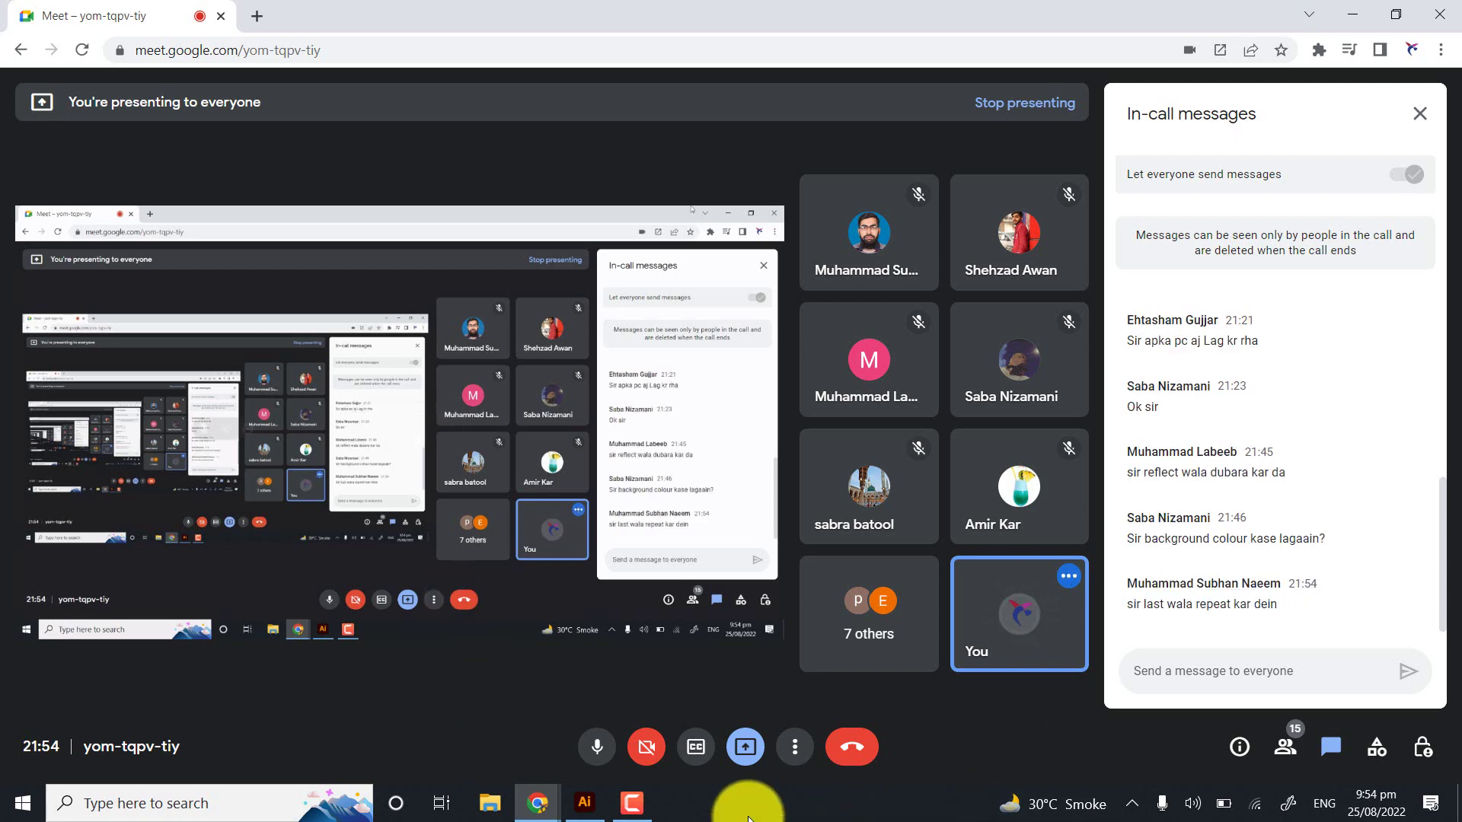
Switch back to Illustrator and delete the red rectangle behind the tribal shape's diamond cutout
left_click(584, 801)
scroll(779, 446, "down", 10)
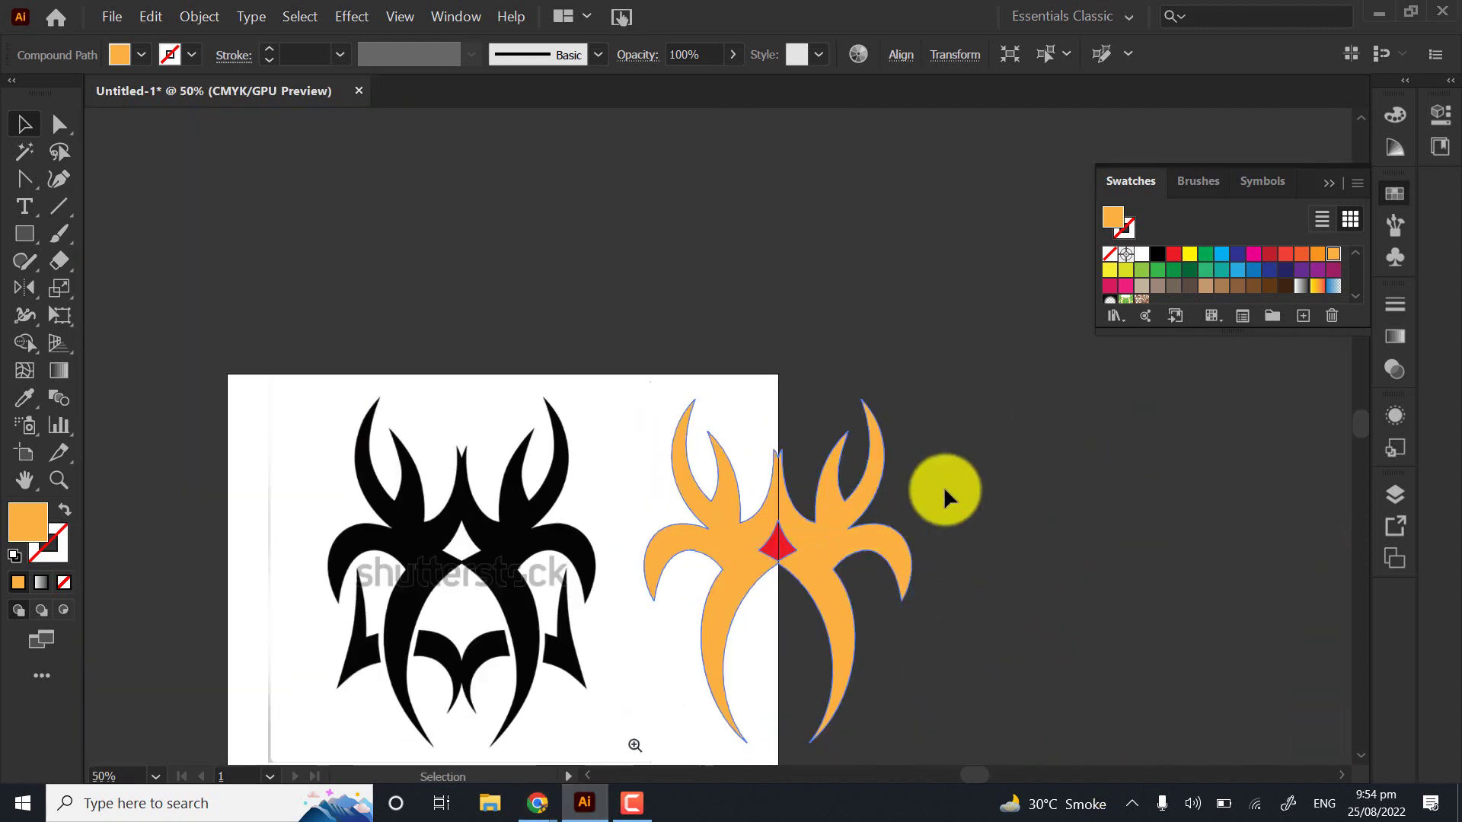
left_click(944, 491)
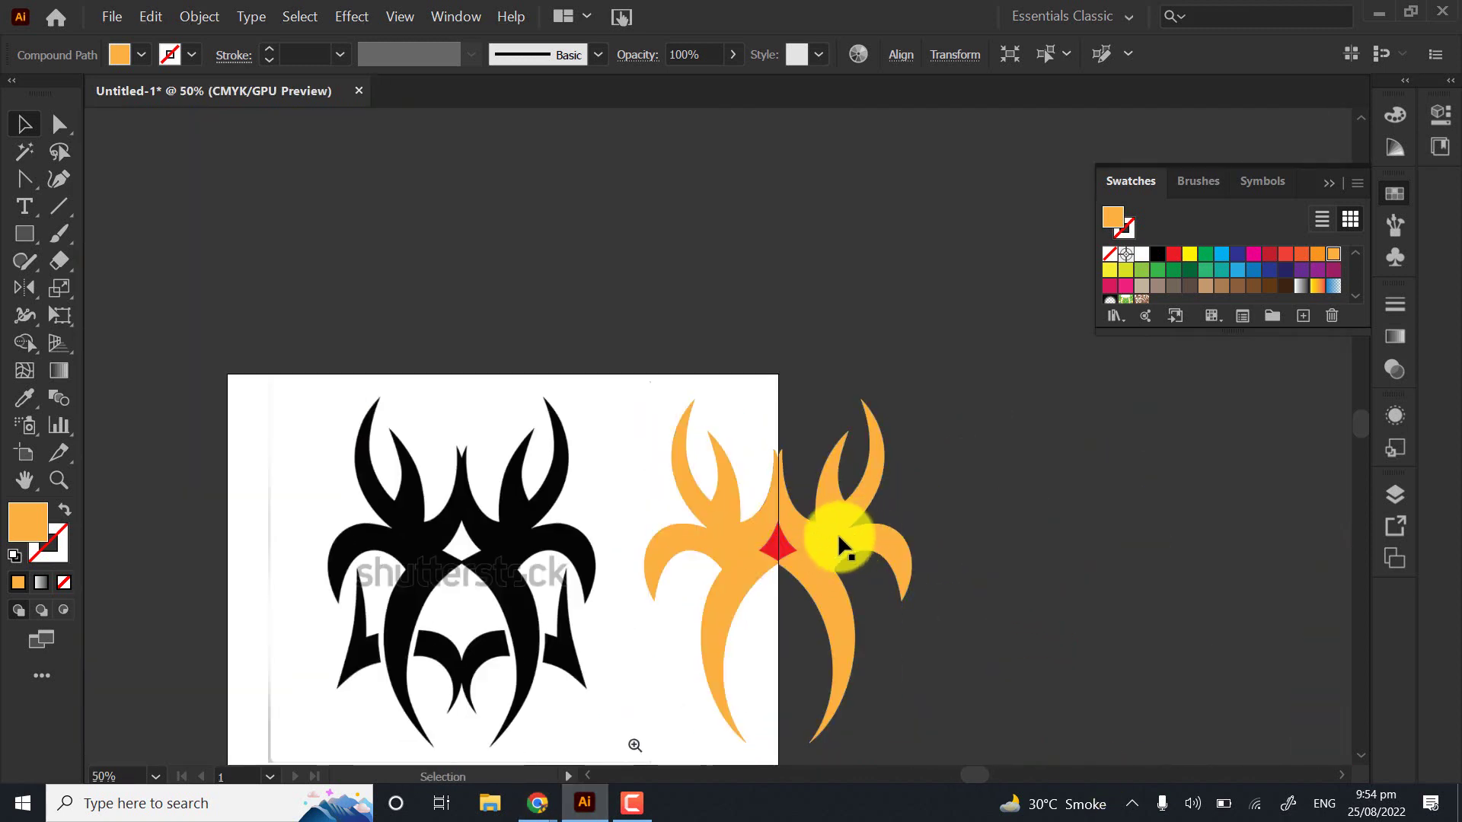
left_click(785, 537)
scroll(801, 574, "up", 5)
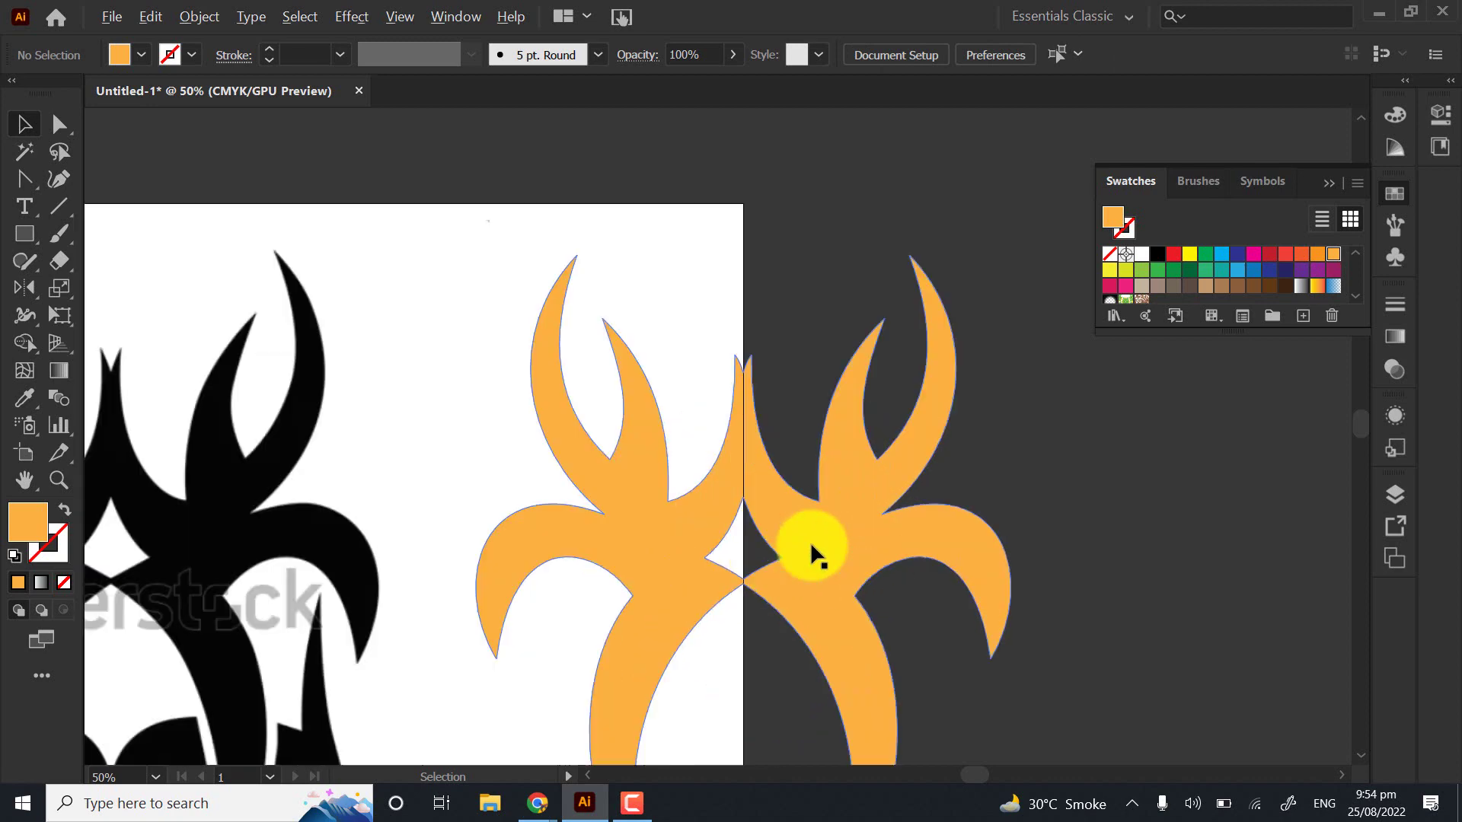
scroll(472, 512, "down", 2)
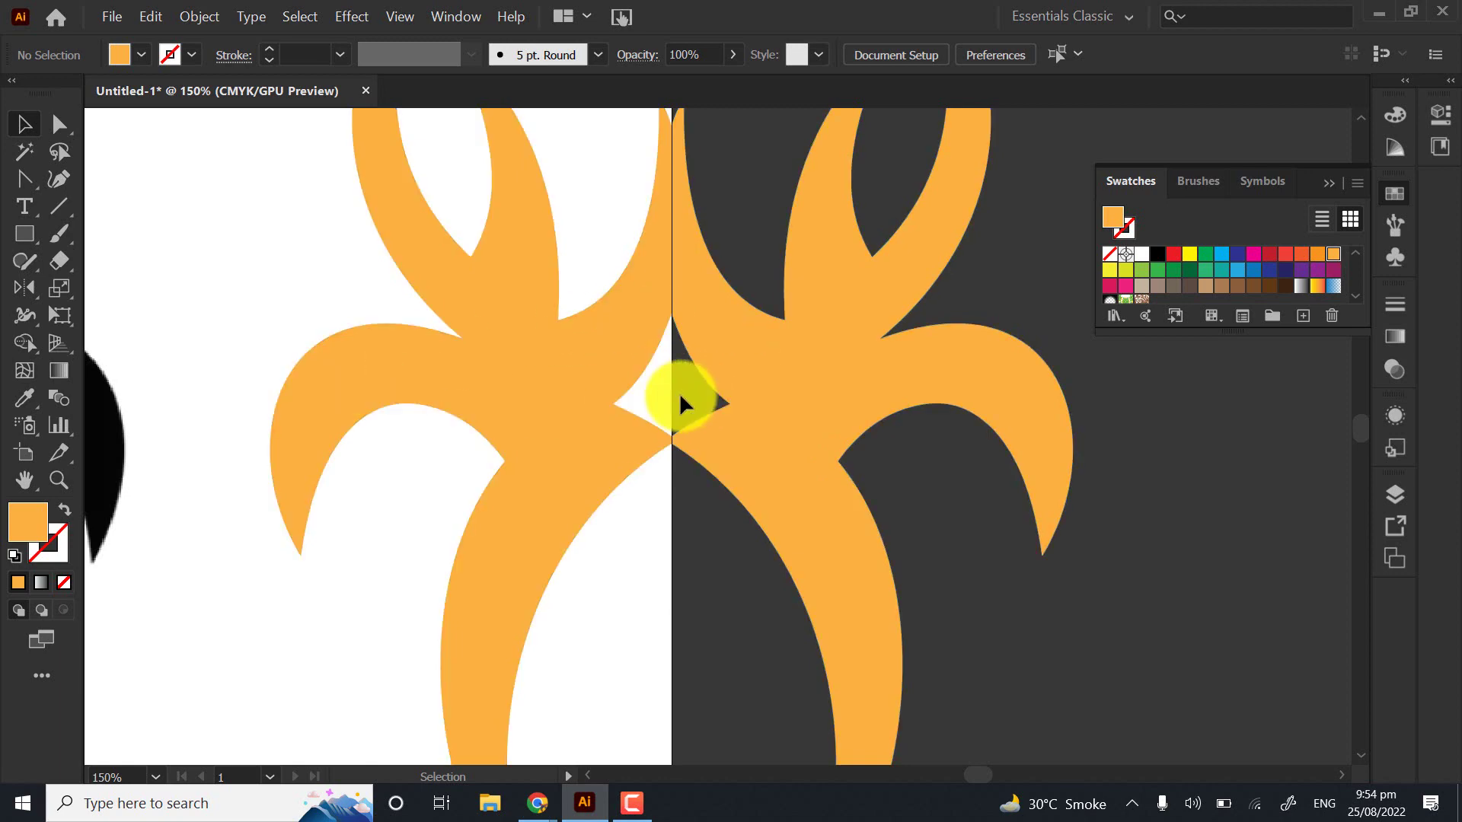
Move the orange tribal shape so its diamond cutout lies entirely over the white artboard, and deselect it
left_click_drag(650, 370, 686, 416)
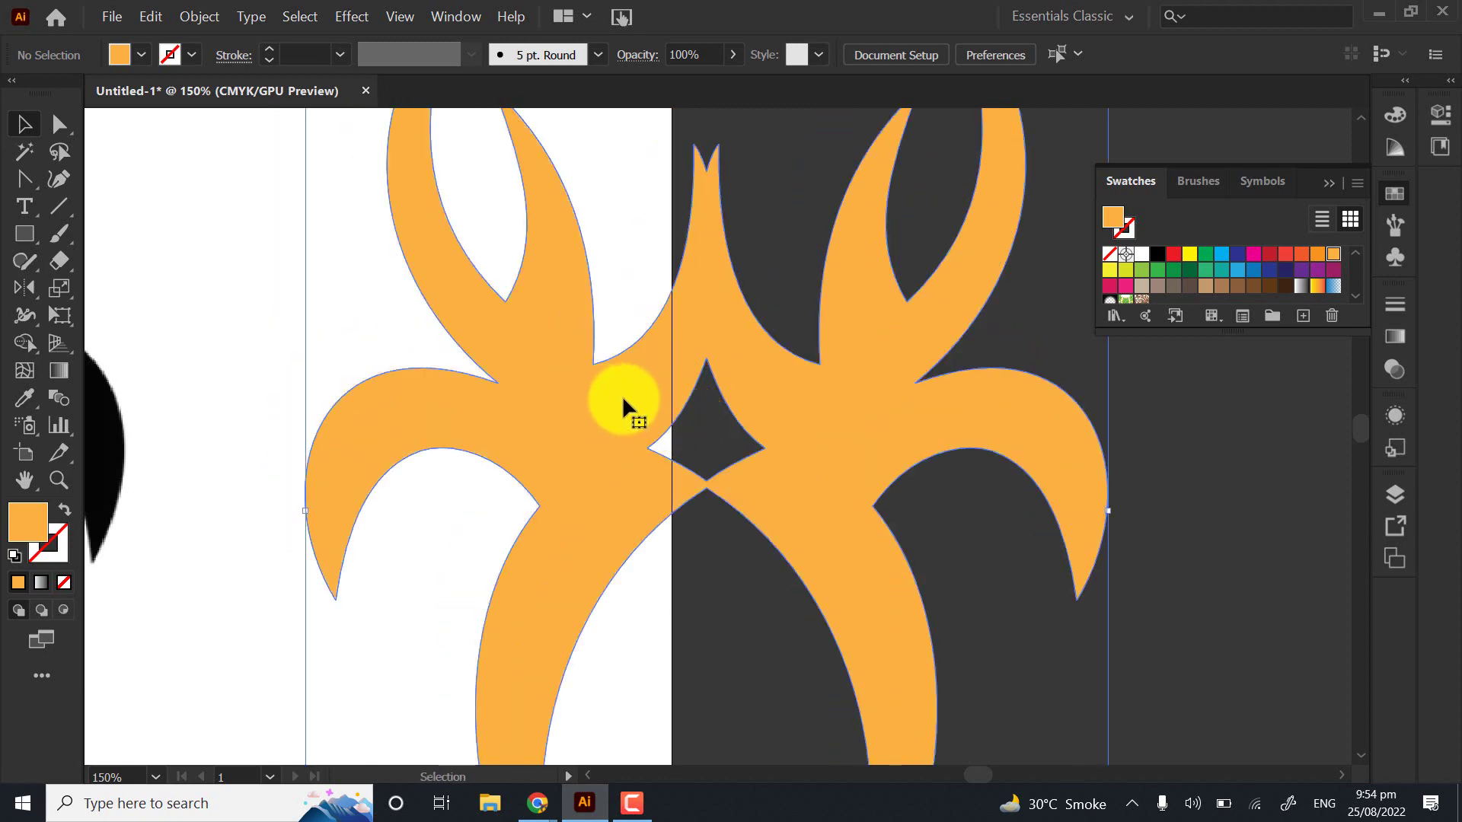
left_click_drag(586, 414, 487, 408)
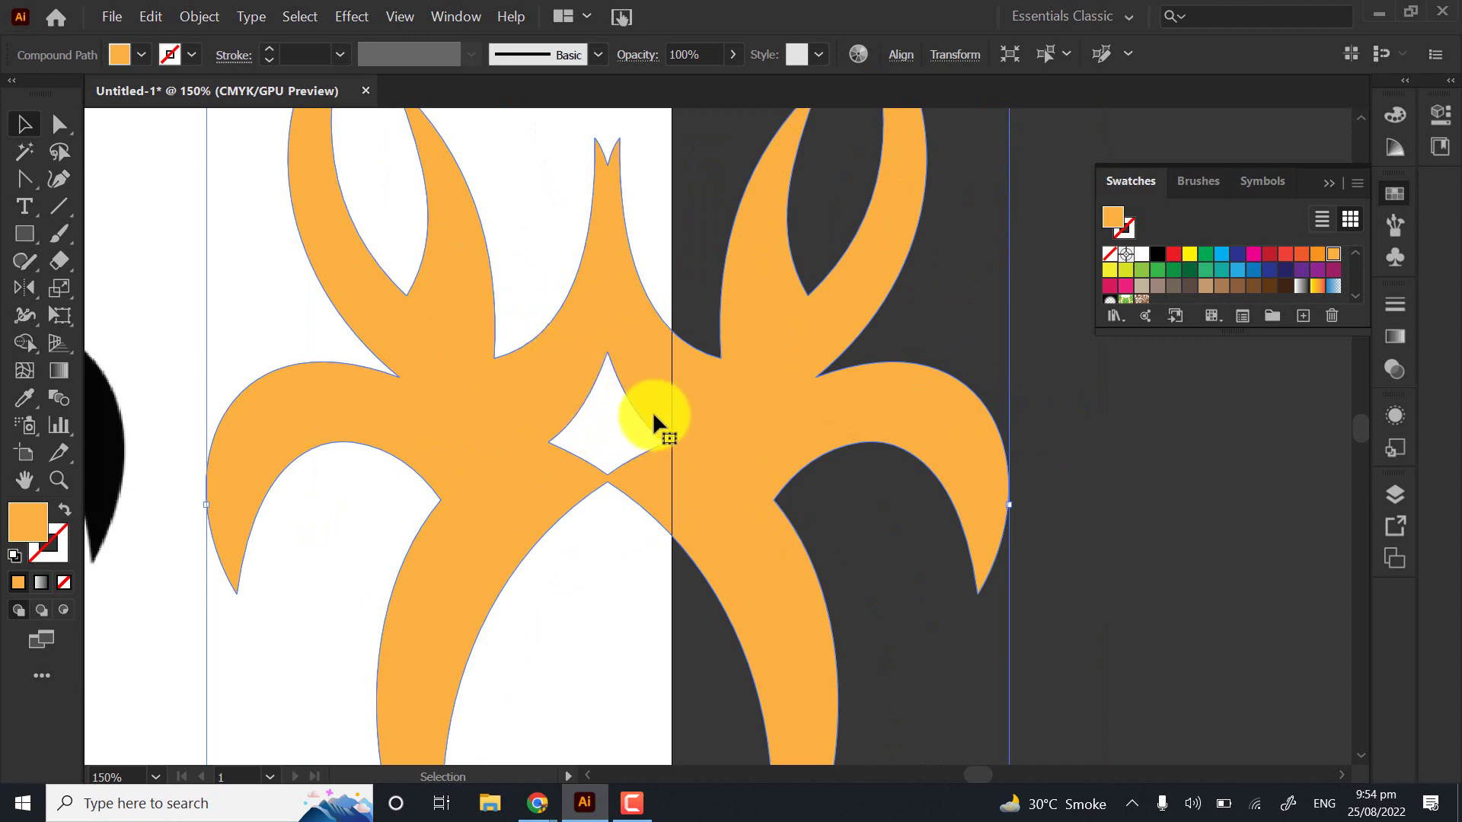
left_click(202, 255)
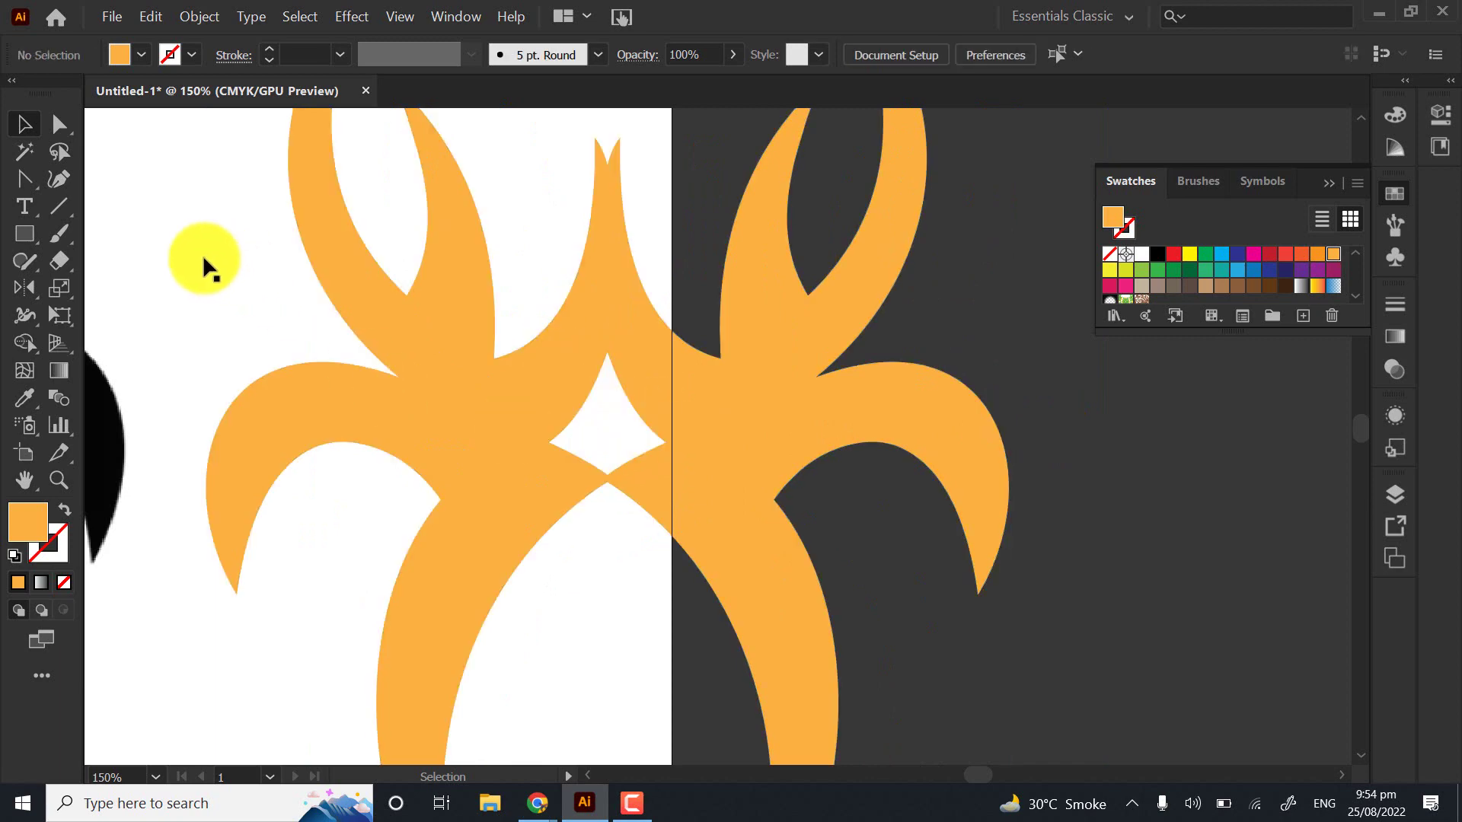
left_click(17, 179)
left_click(605, 369)
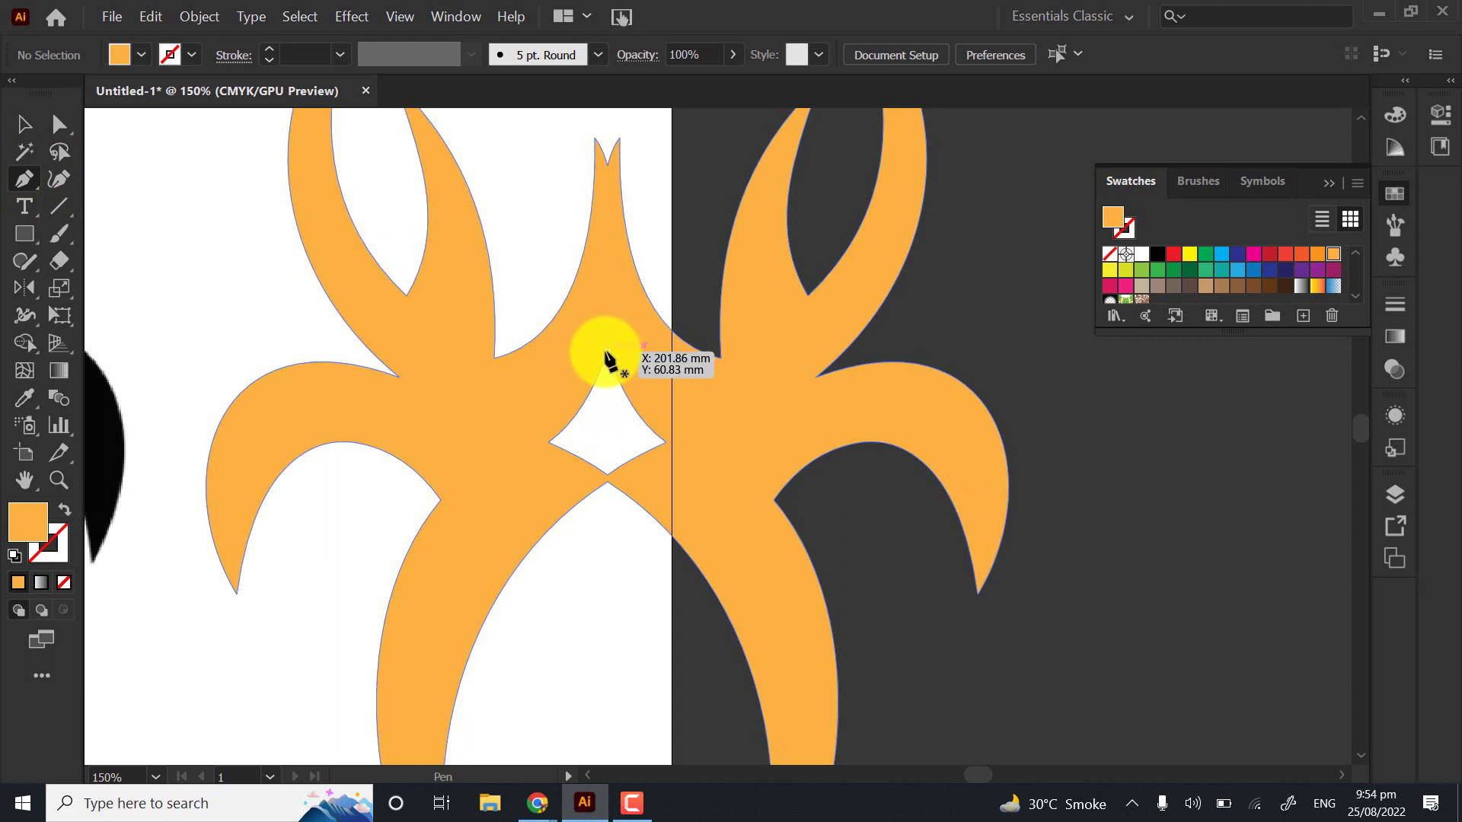
left_click(607, 352)
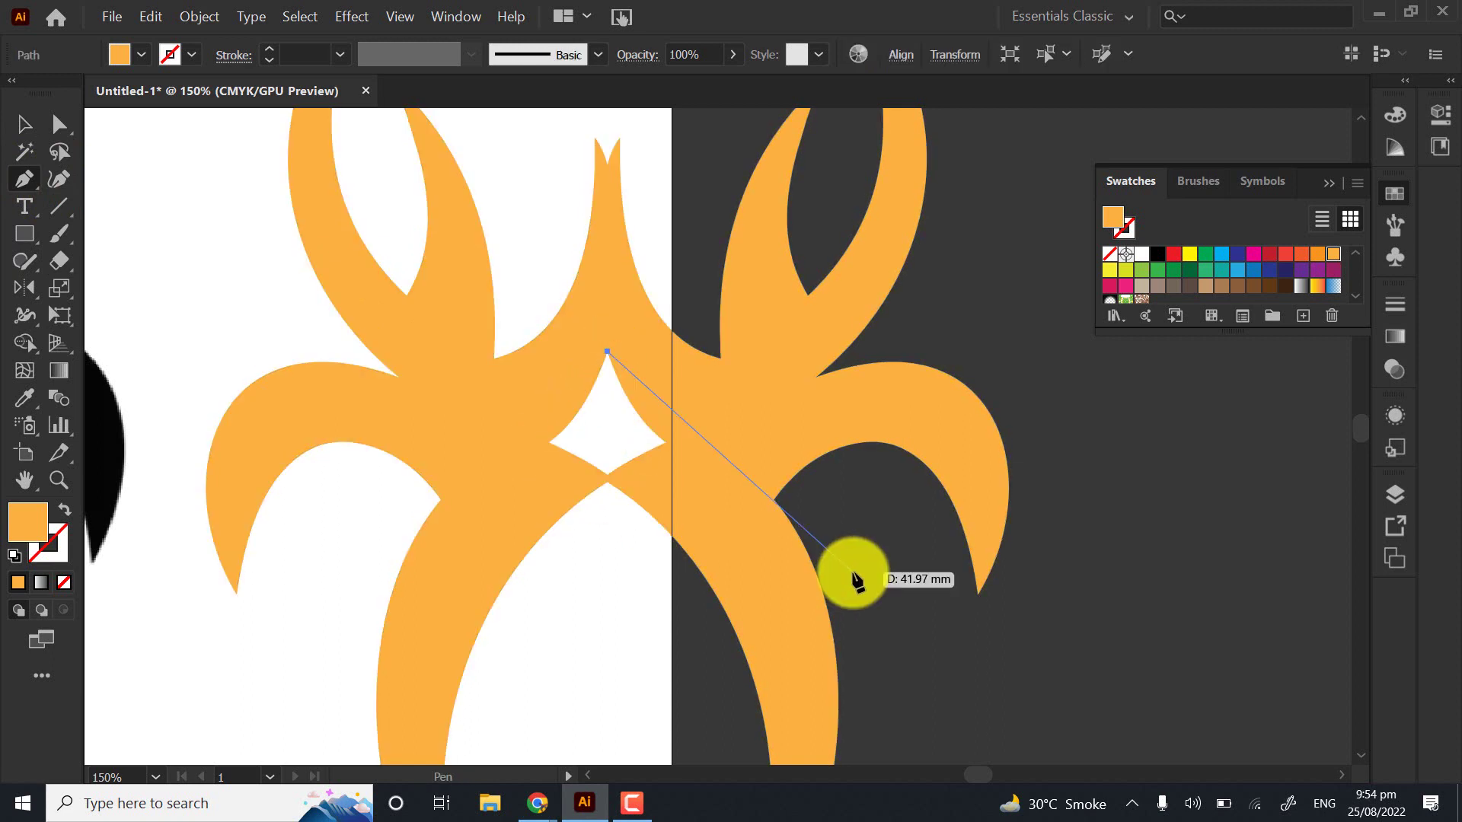
key("Escape")
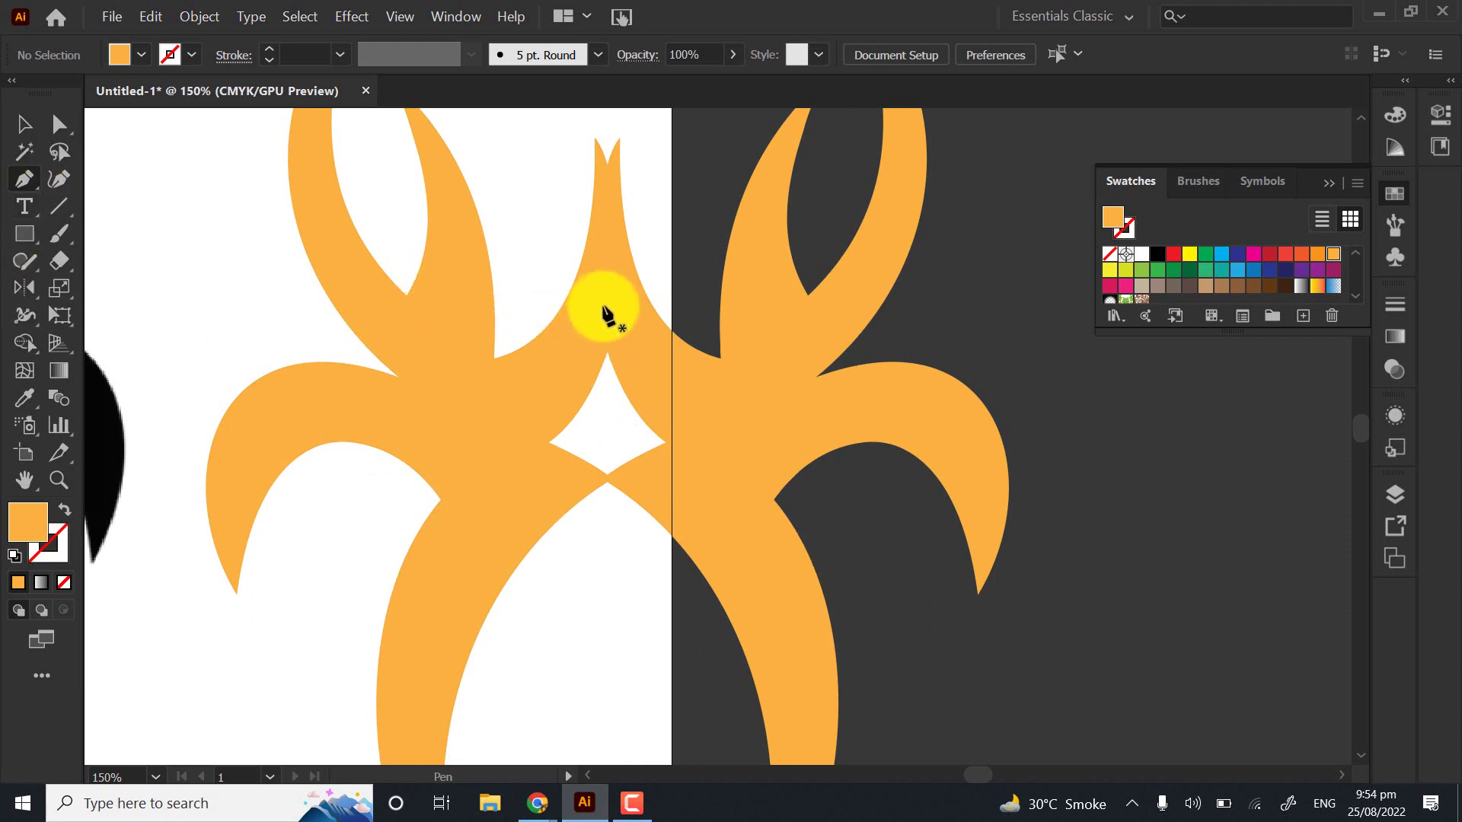
Draw an ellipse about 23 mm wide and 19 mm high over the diamond cutout and fill it with the red swatch
left_click(35, 239)
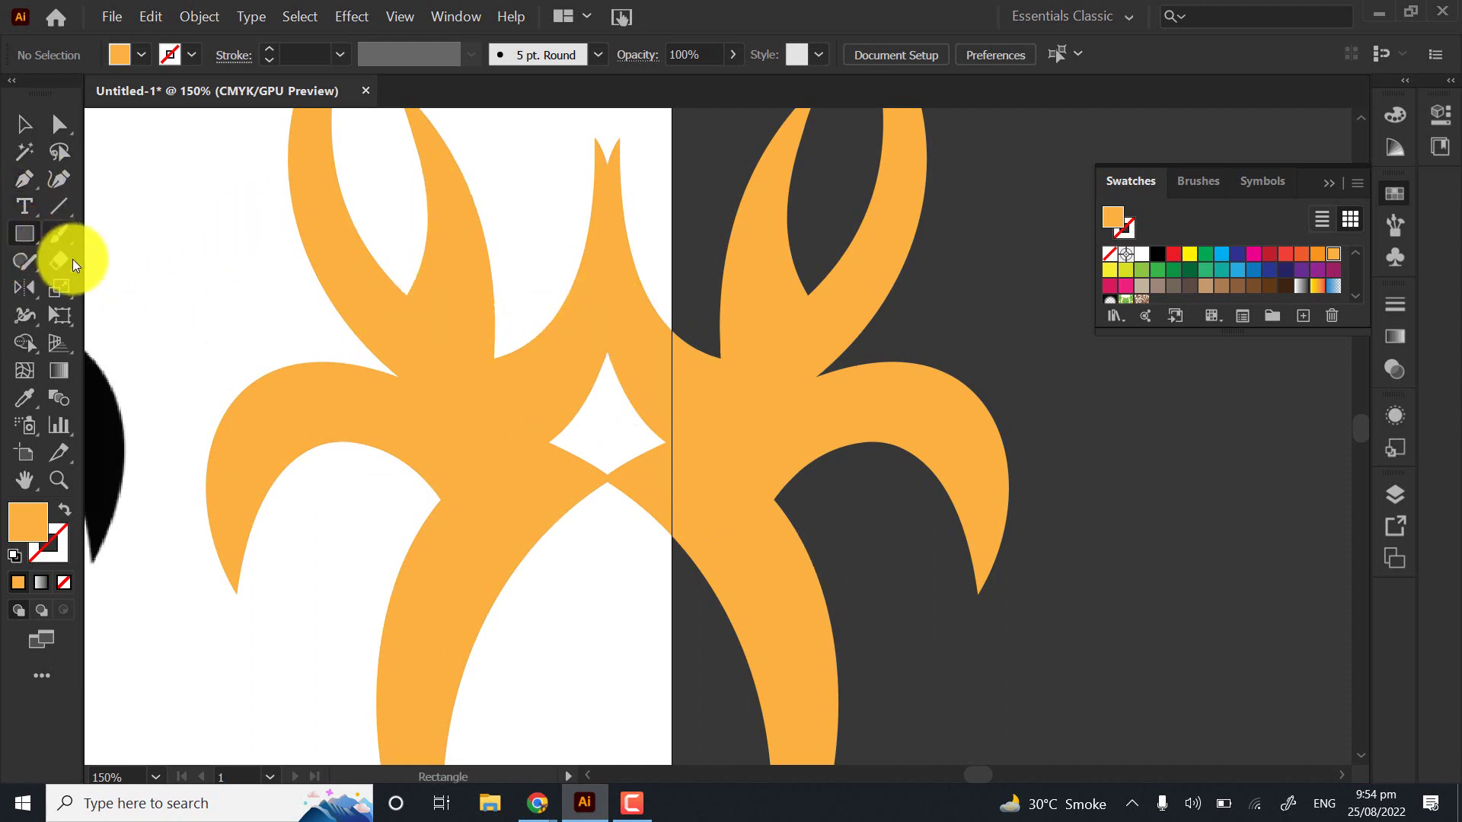
left_click(26, 217)
left_click(25, 230)
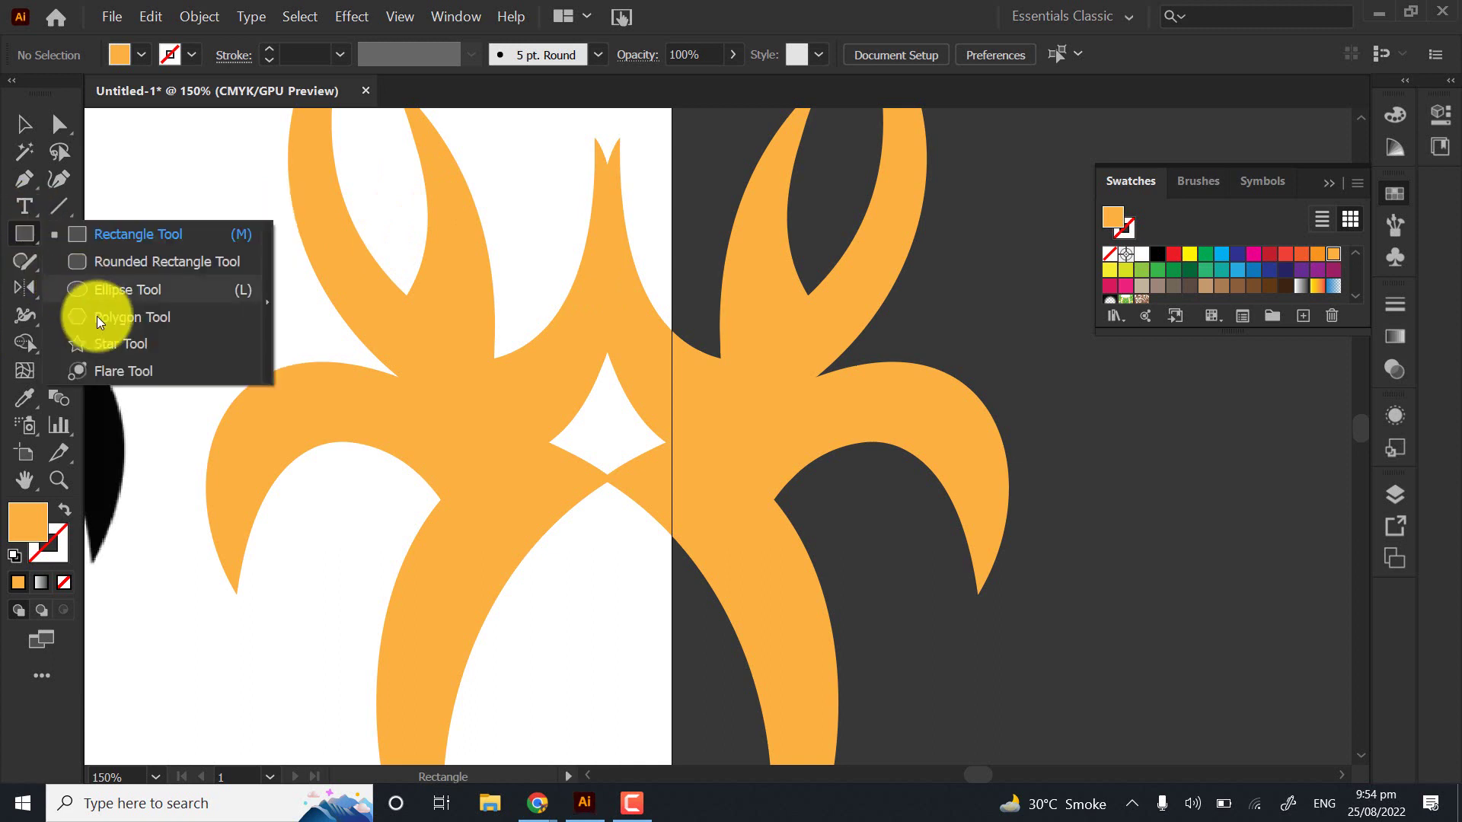
left_click(275, 345)
key("l")
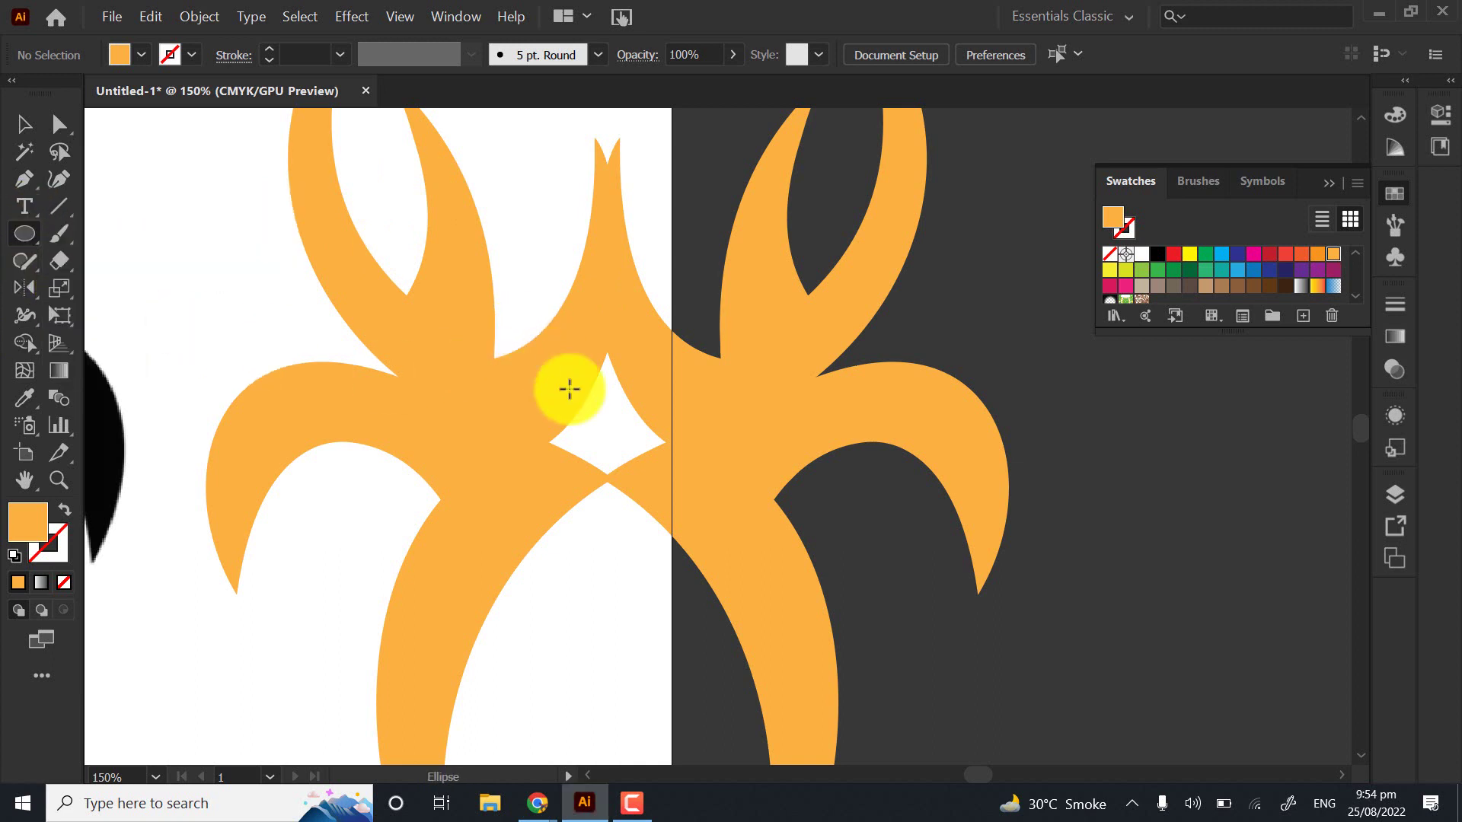
left_click_drag(519, 329, 700, 478)
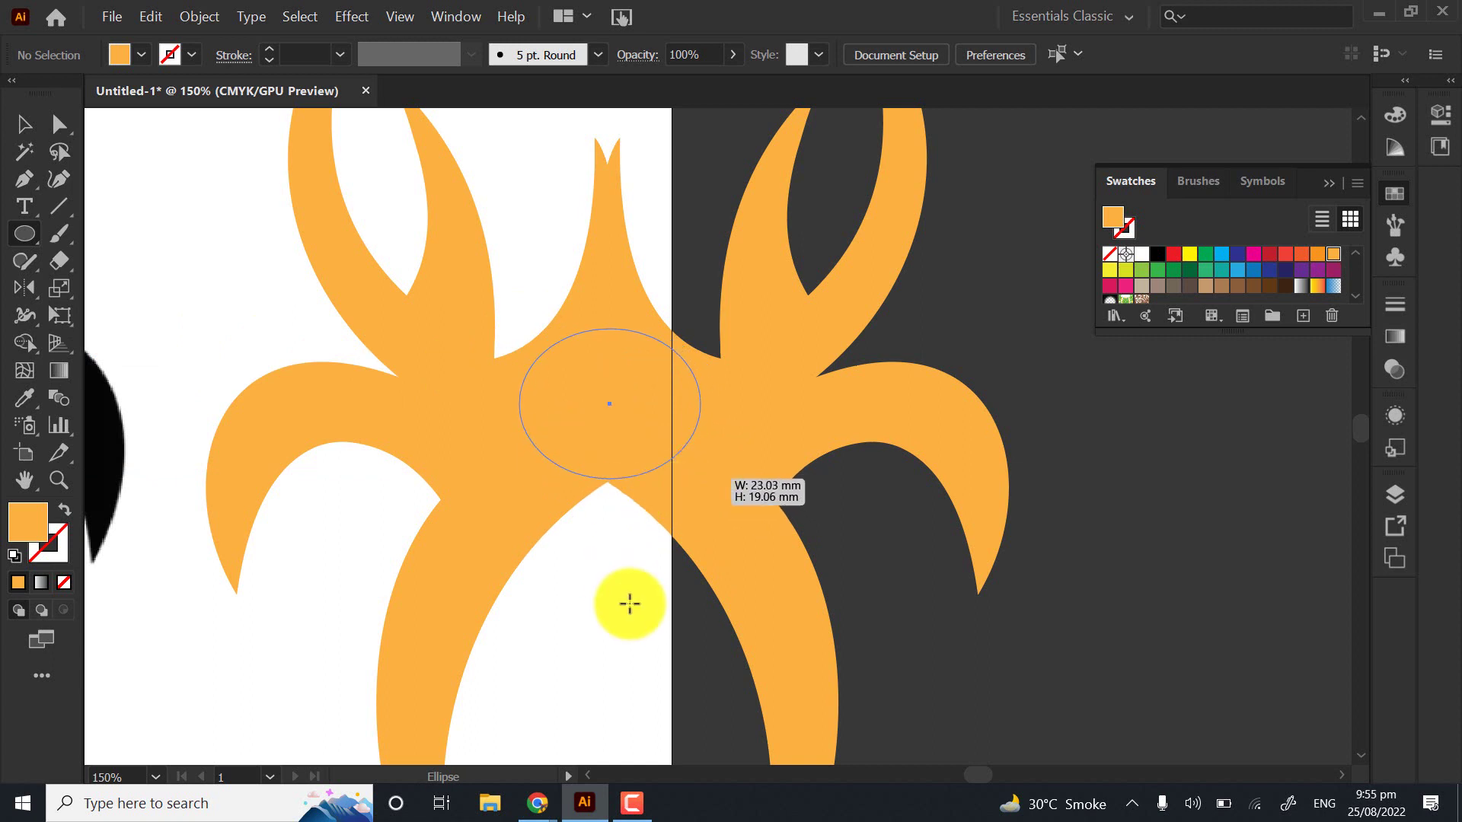
left_click(1173, 253)
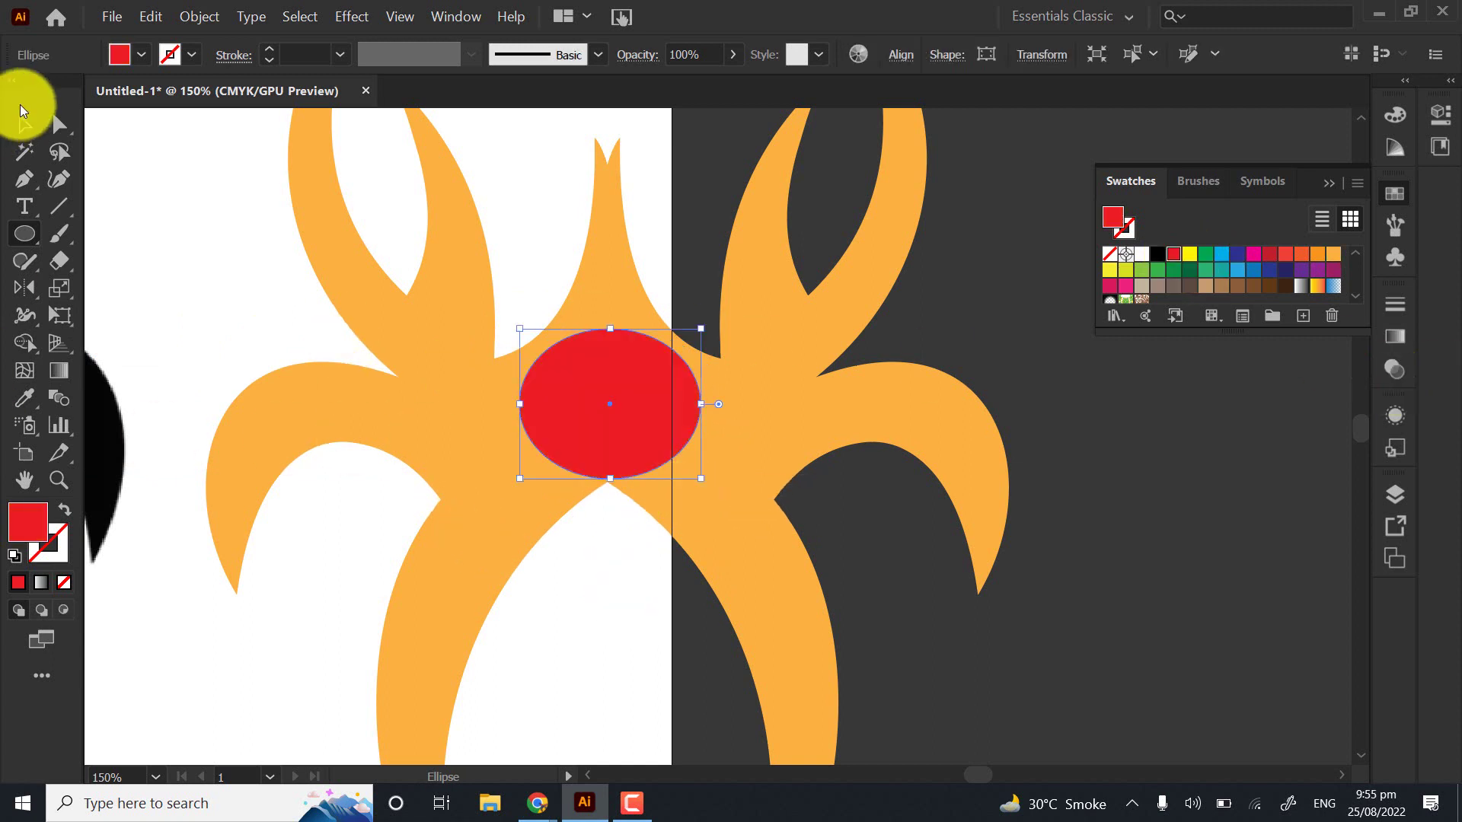
Send the red ellipse behind the orange tribal shape and deselect it
left_click(24, 121)
right_click(134, 211)
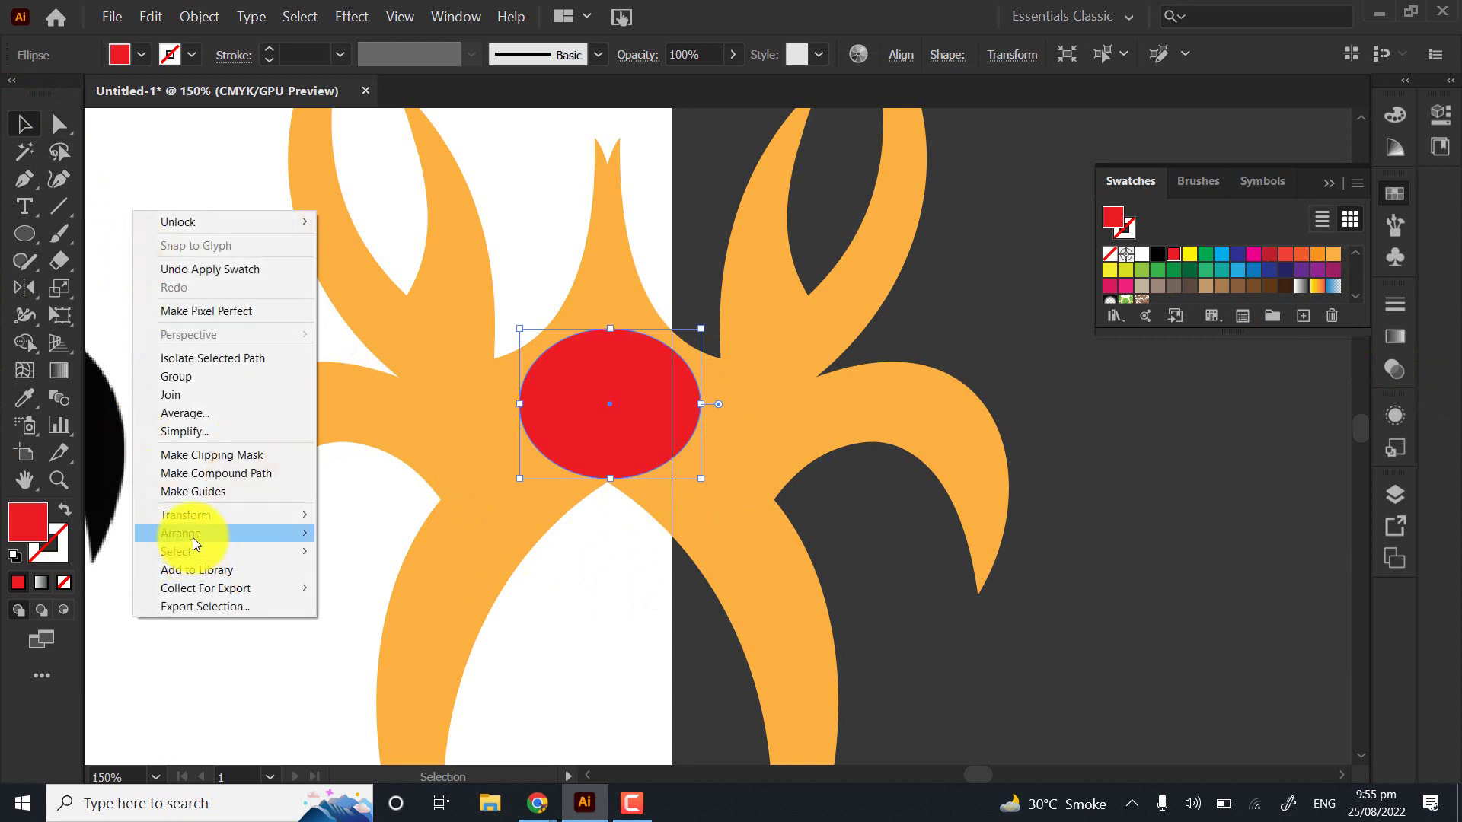
mouse_move(193, 536)
left_click(369, 589)
left_click(637, 641)
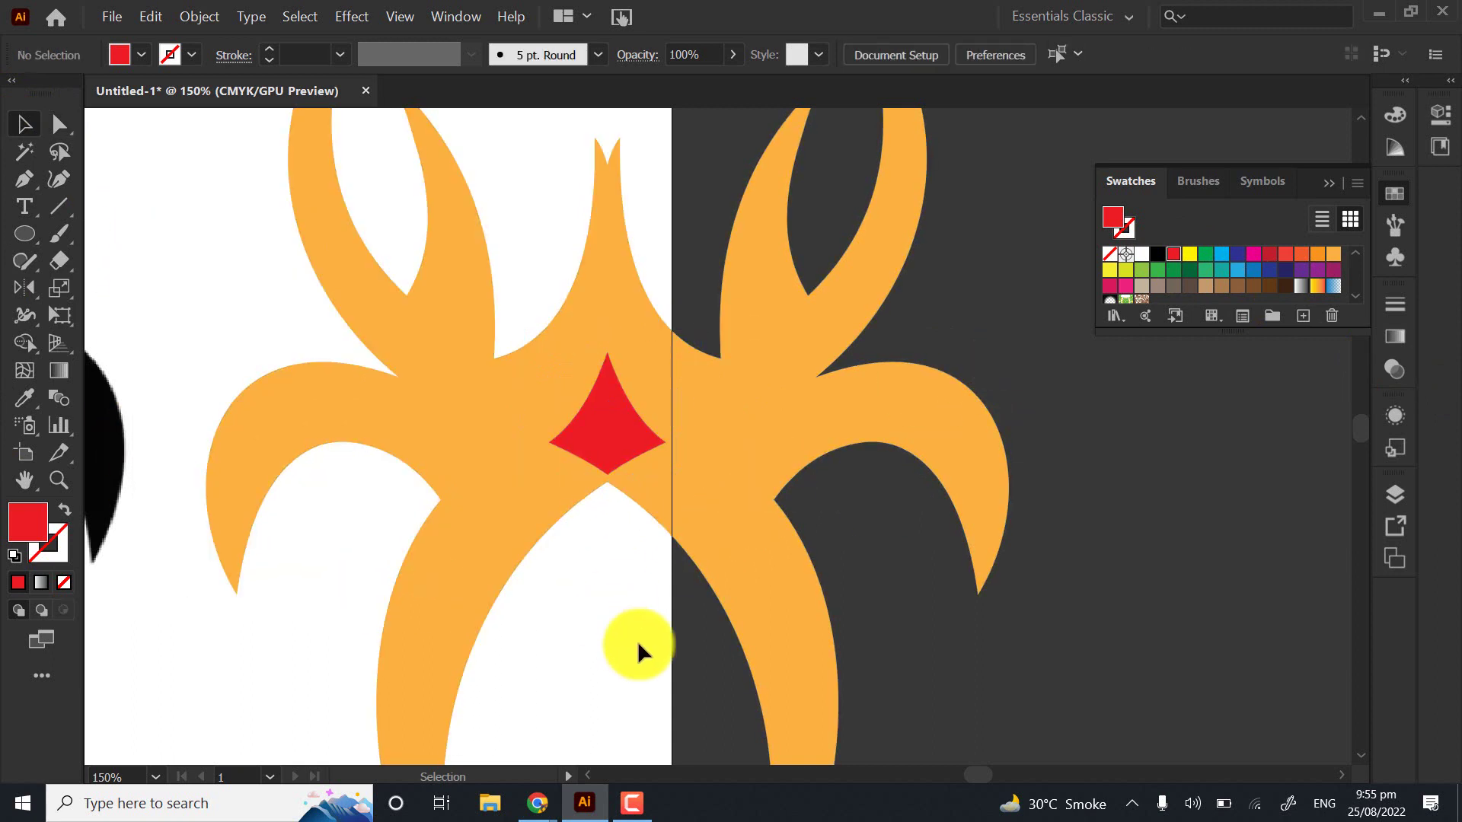
Merge the tribal shape with the ellipse area around the diamond in yellow using Shape Builder, and move the red diamond away
left_click_drag(628, 472, 629, 474)
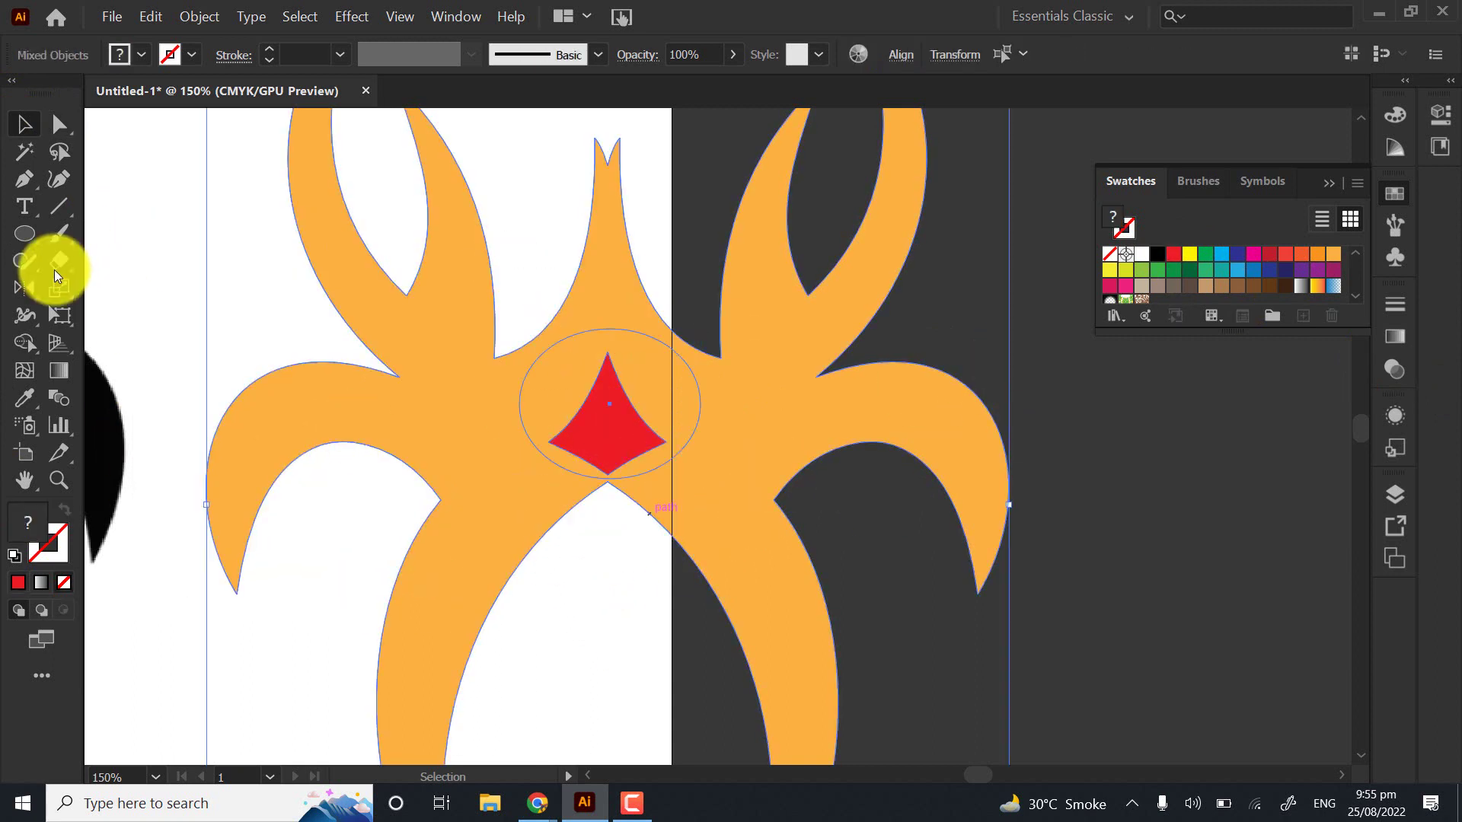
left_click(25, 343)
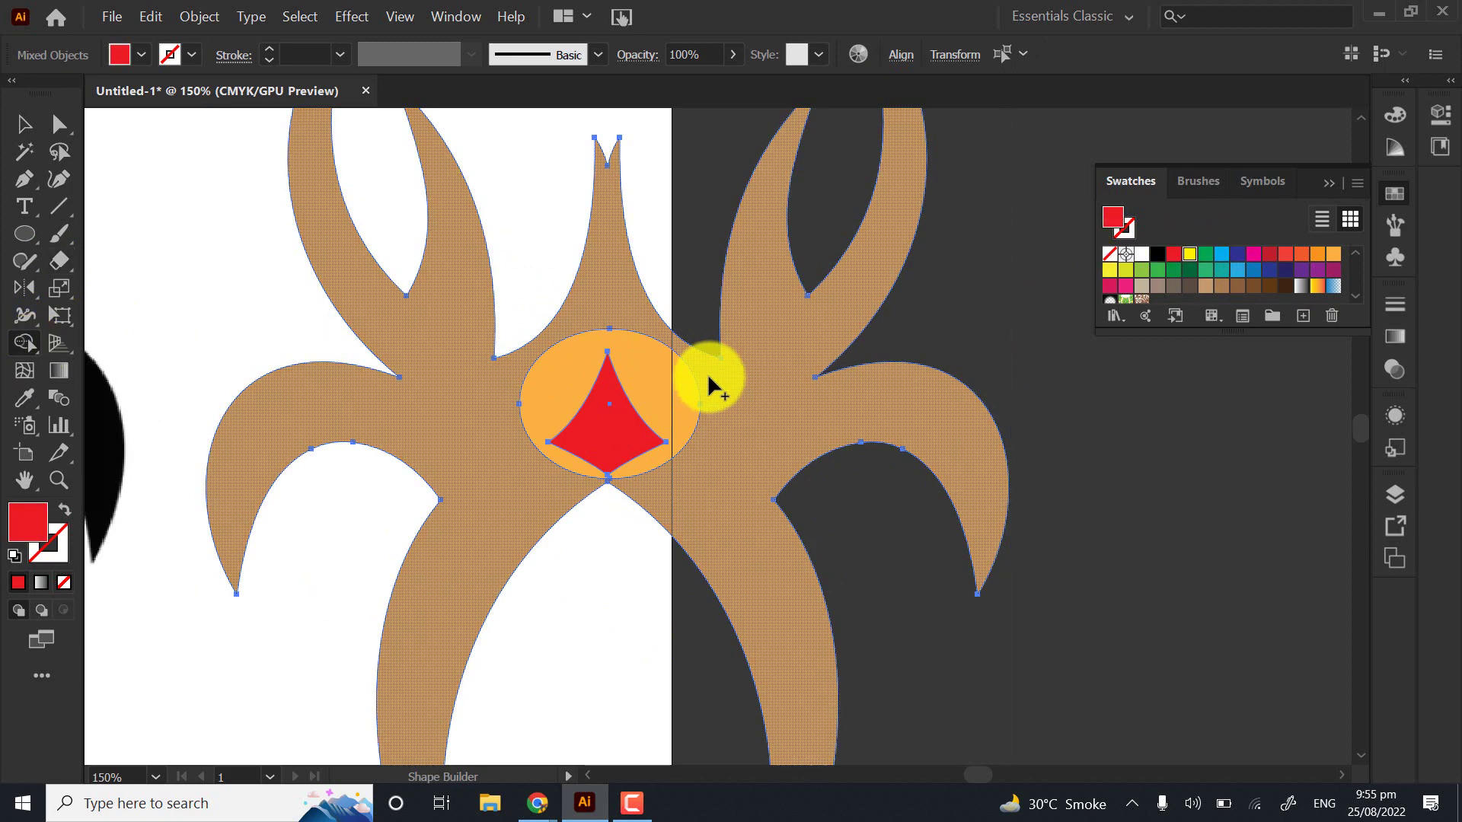
mouse_move(708, 376)
left_mouse_down()
mouse_move(664, 380)
mouse_move(756, 705)
left_mouse_up()
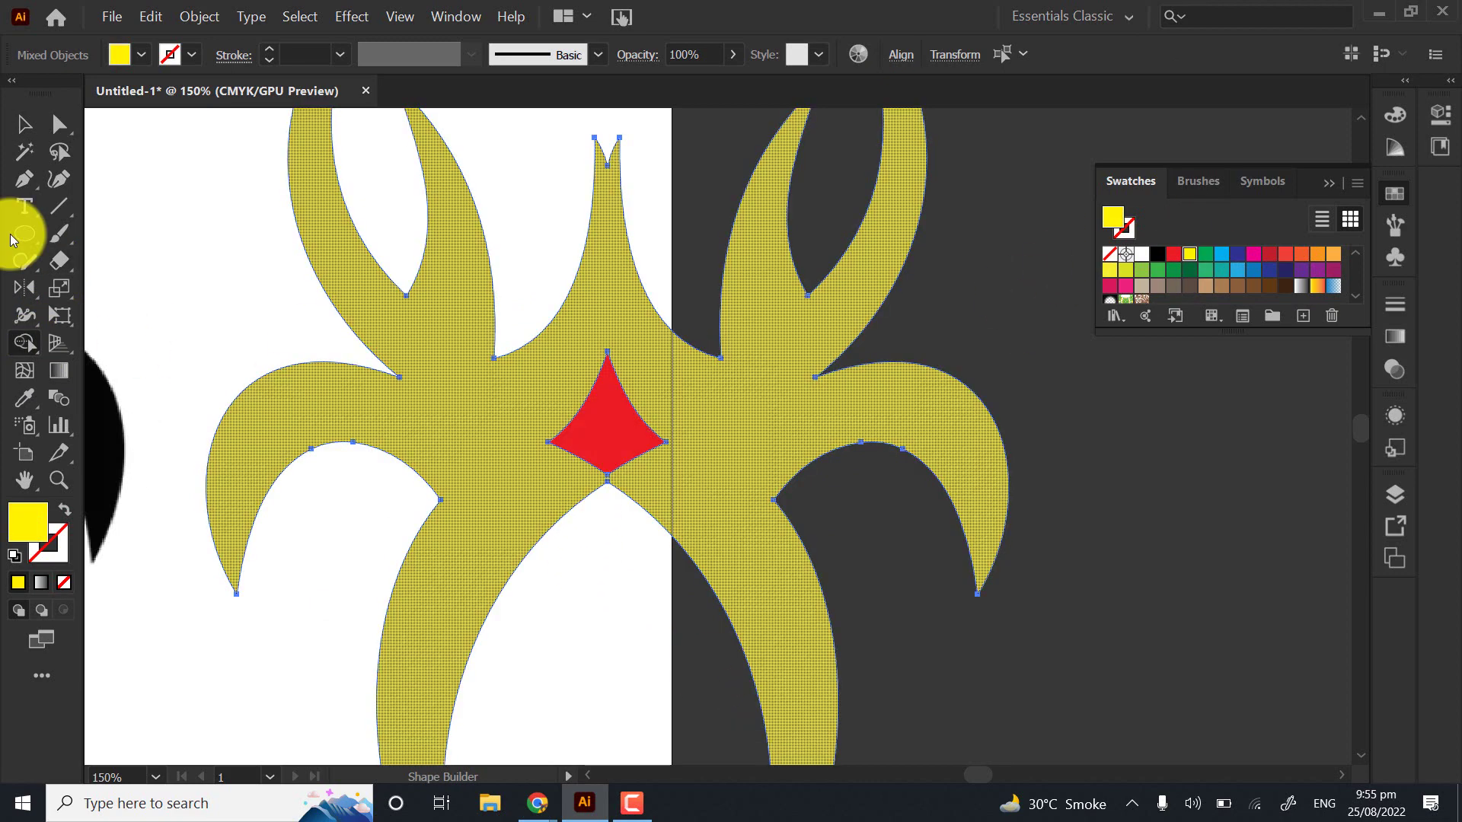
left_click(25, 124)
key("ctrl+h")
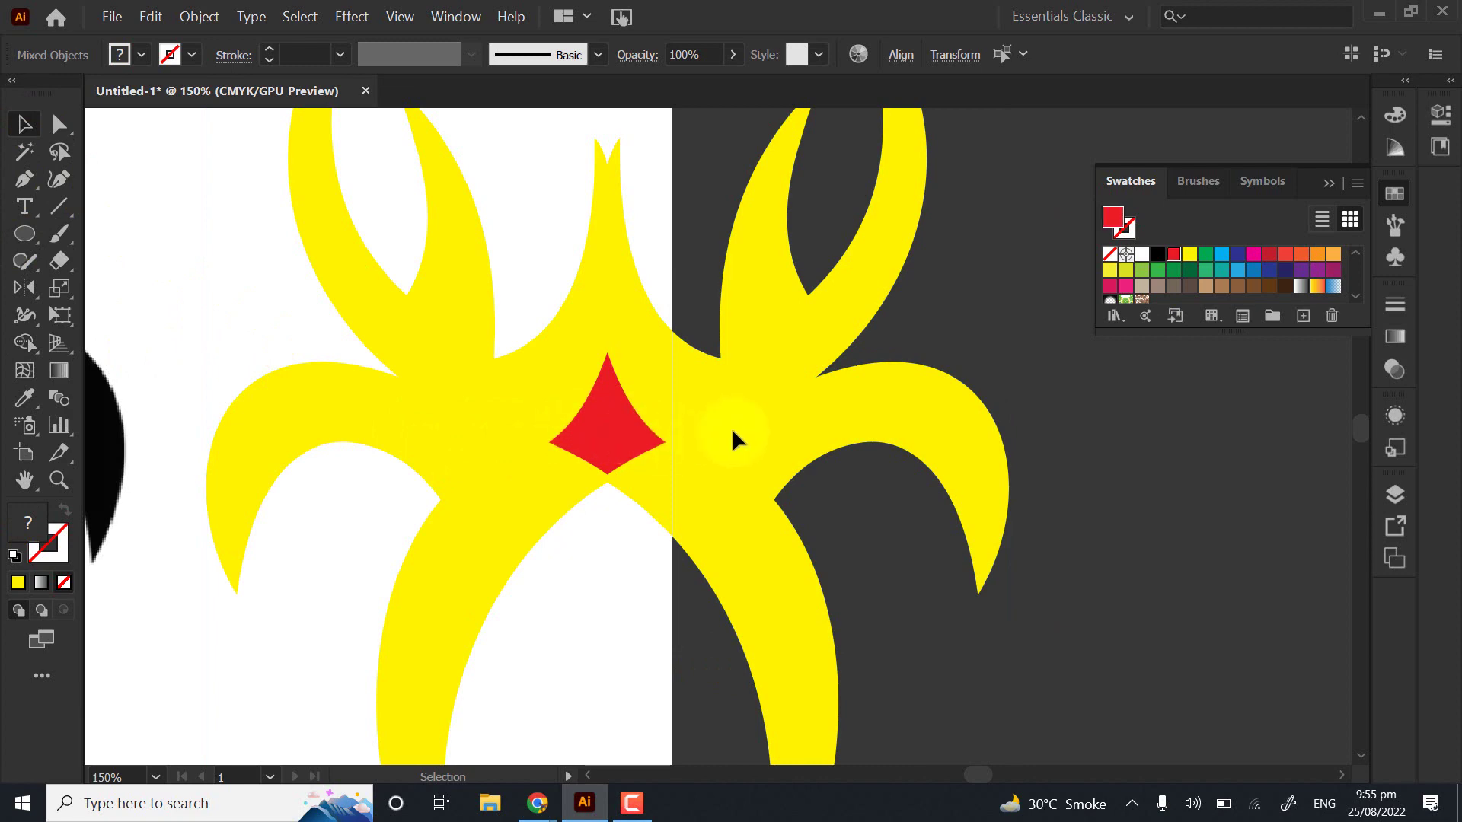
left_click_drag(600, 430, 1013, 305)
Undo the diamond move, the yellow merge and the ellipse's reordering, and delete the red ellipse
key("ctrl+z")
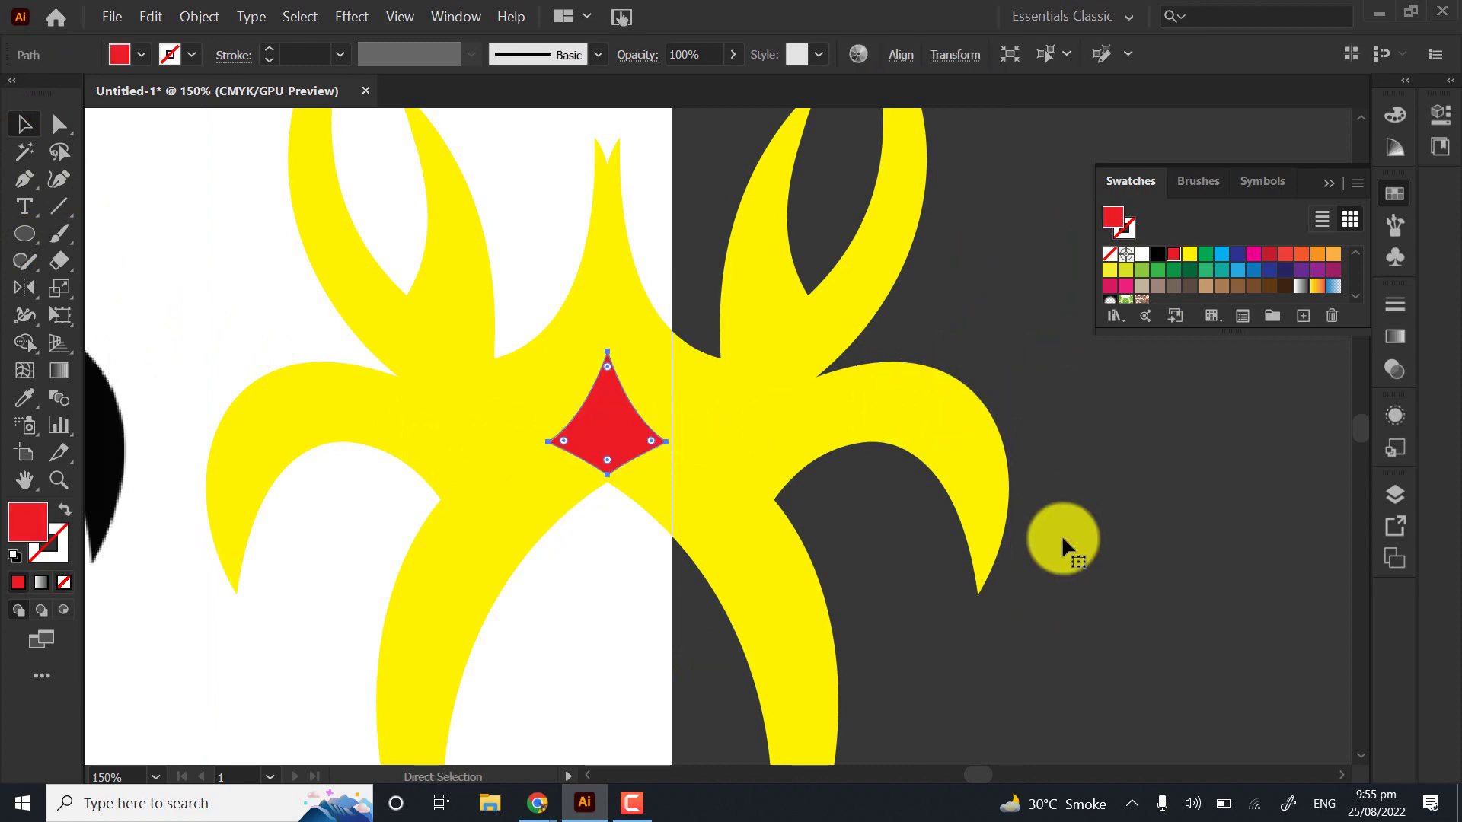
key("ctrl+z")
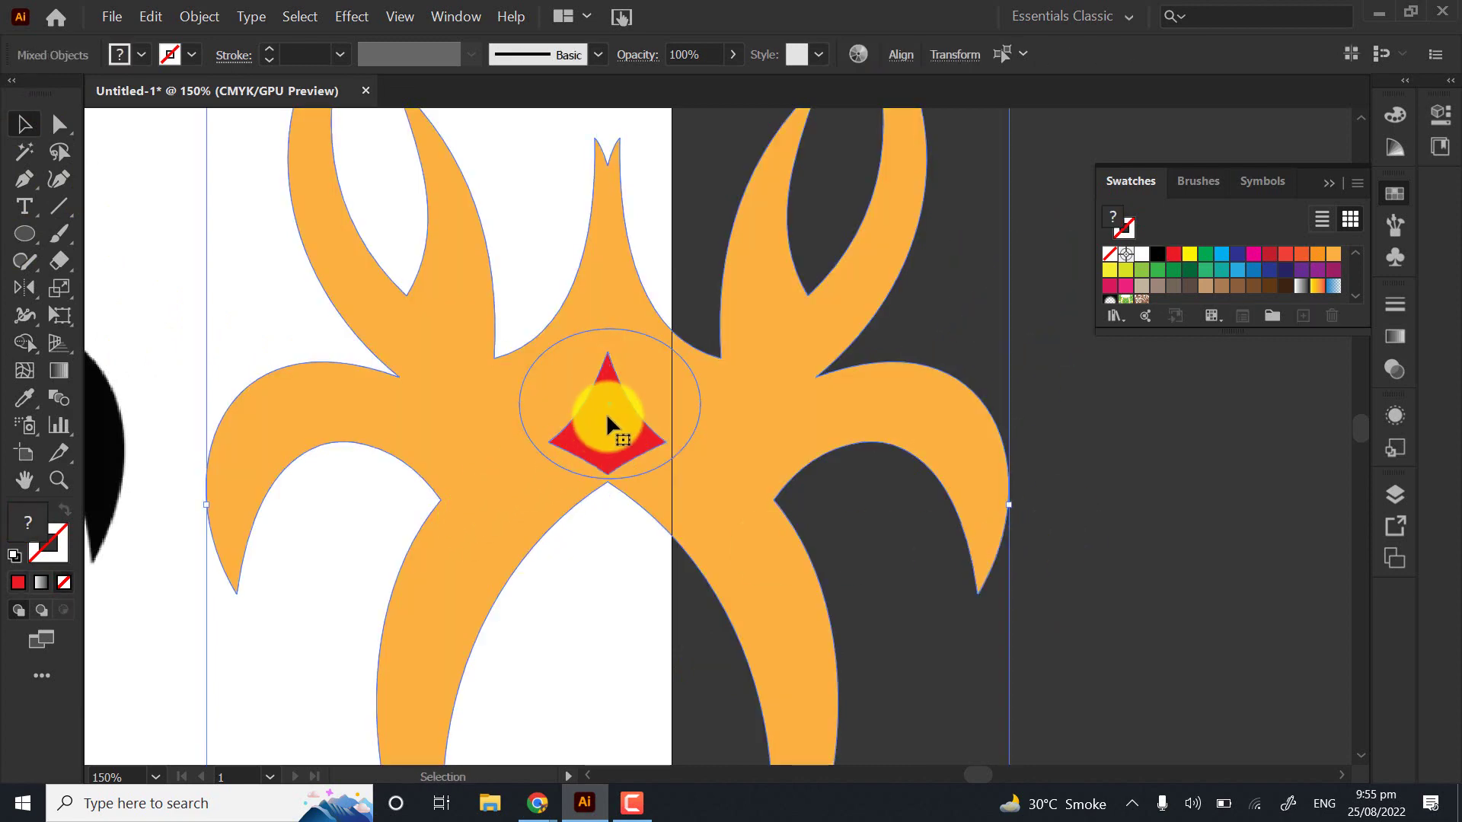
key("Delete")
key("ctrl+z")
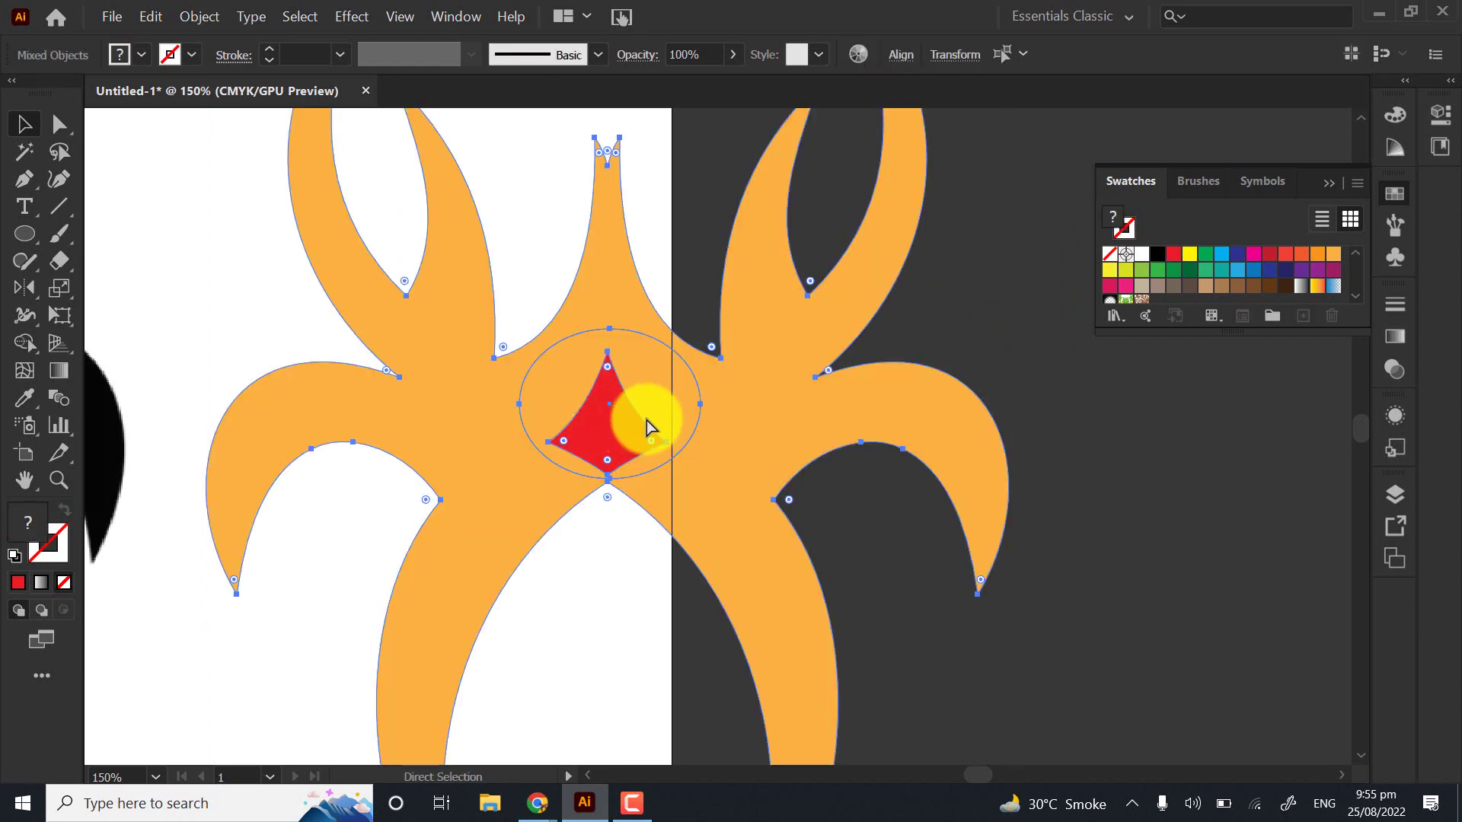
key("ctrl+z")
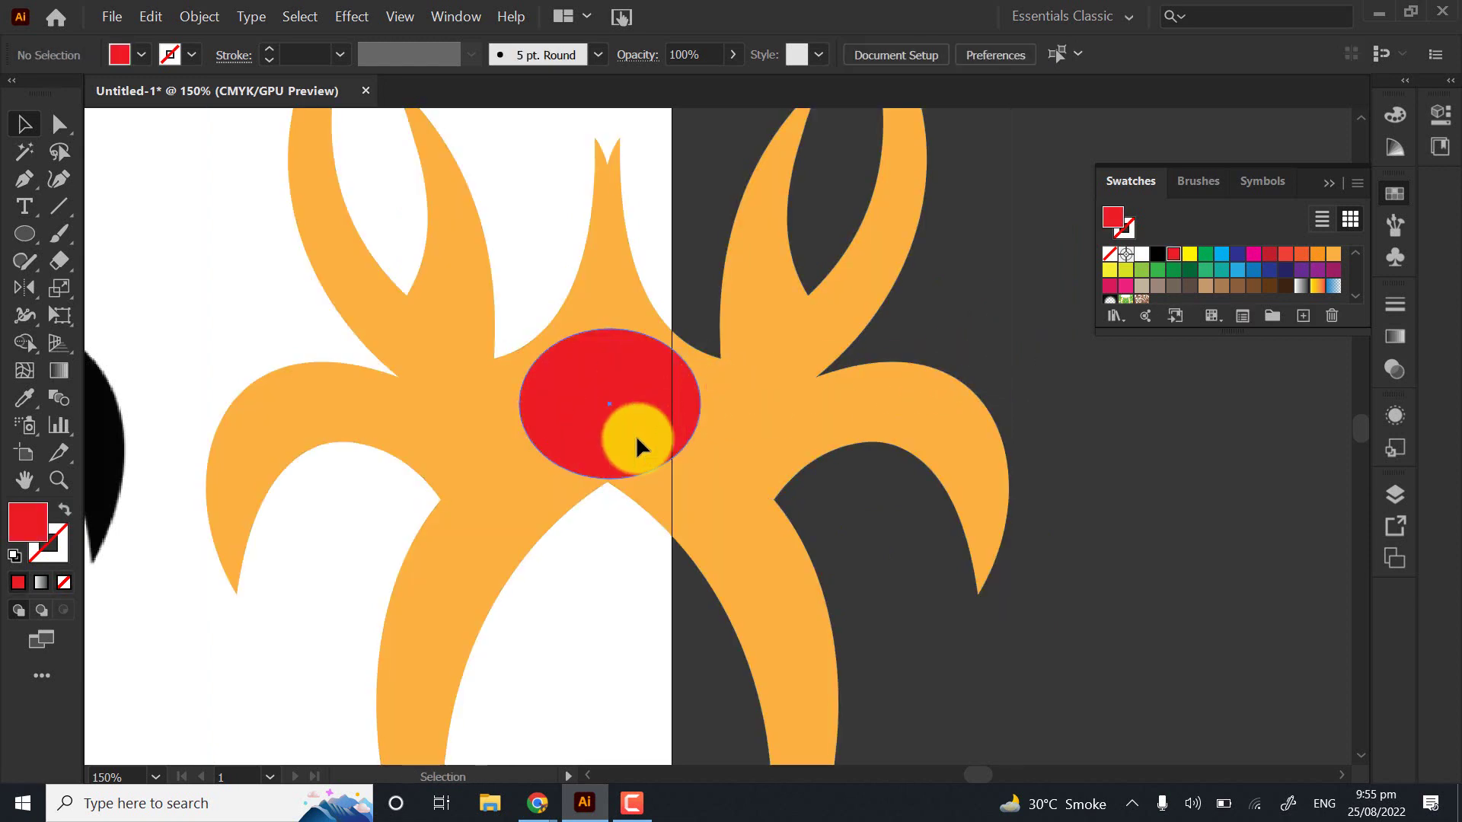
left_click(637, 436)
key("Delete")
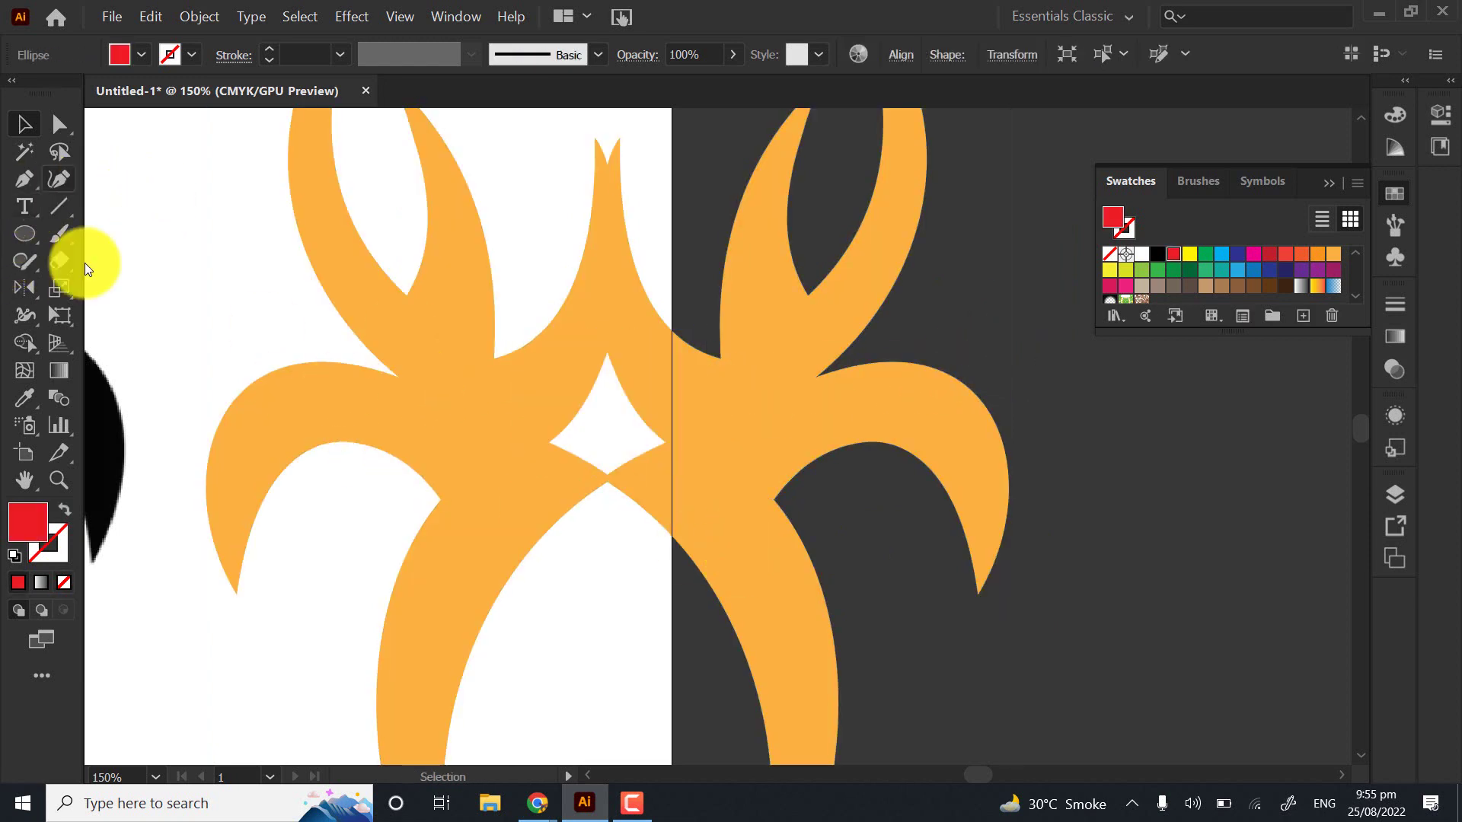
Draw a closed five-point polygon around the diamond cutout with the Pen tool, filled red and without a stroke
left_click(17, 187)
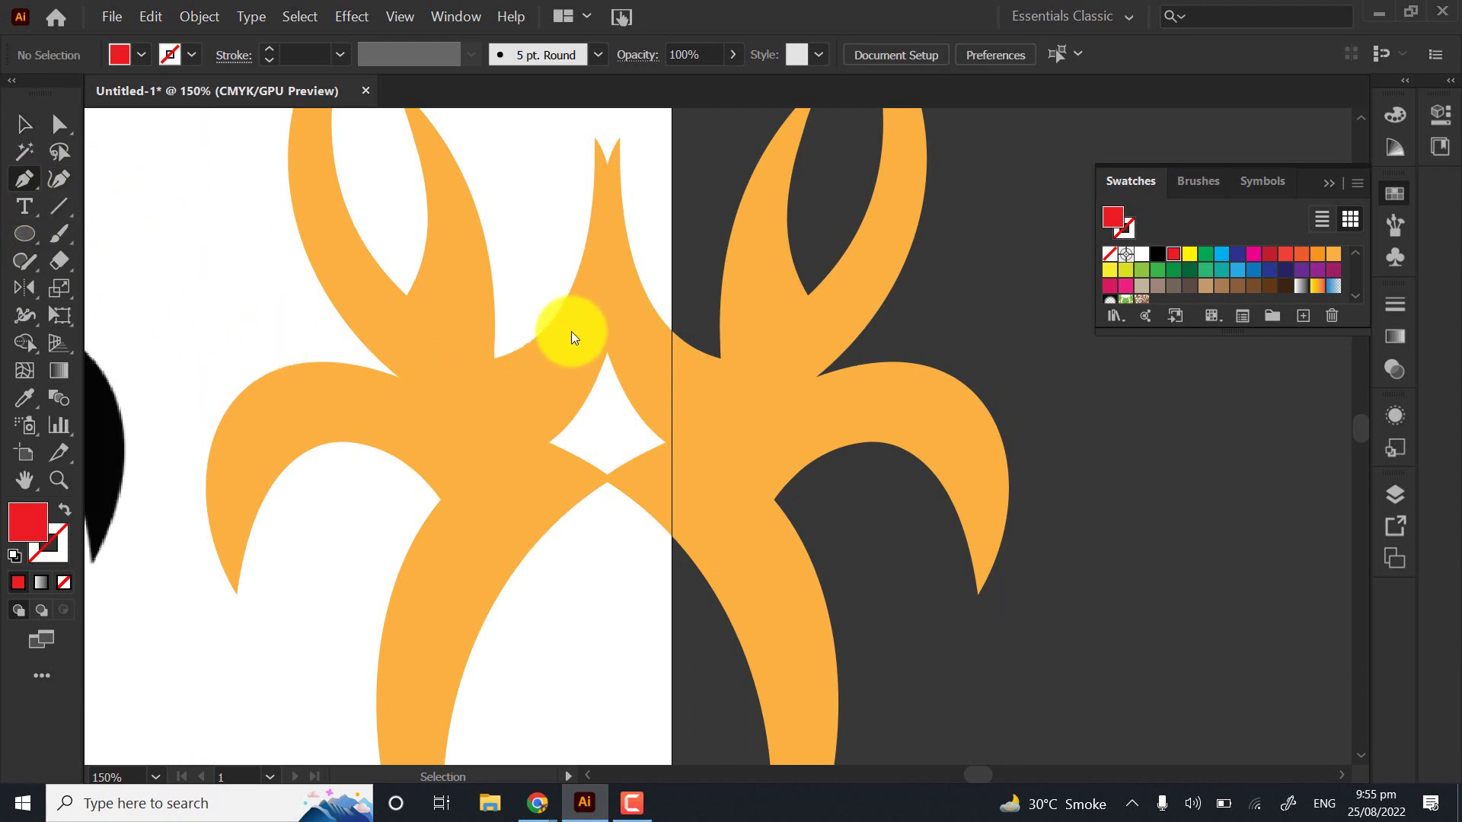
left_click(602, 324)
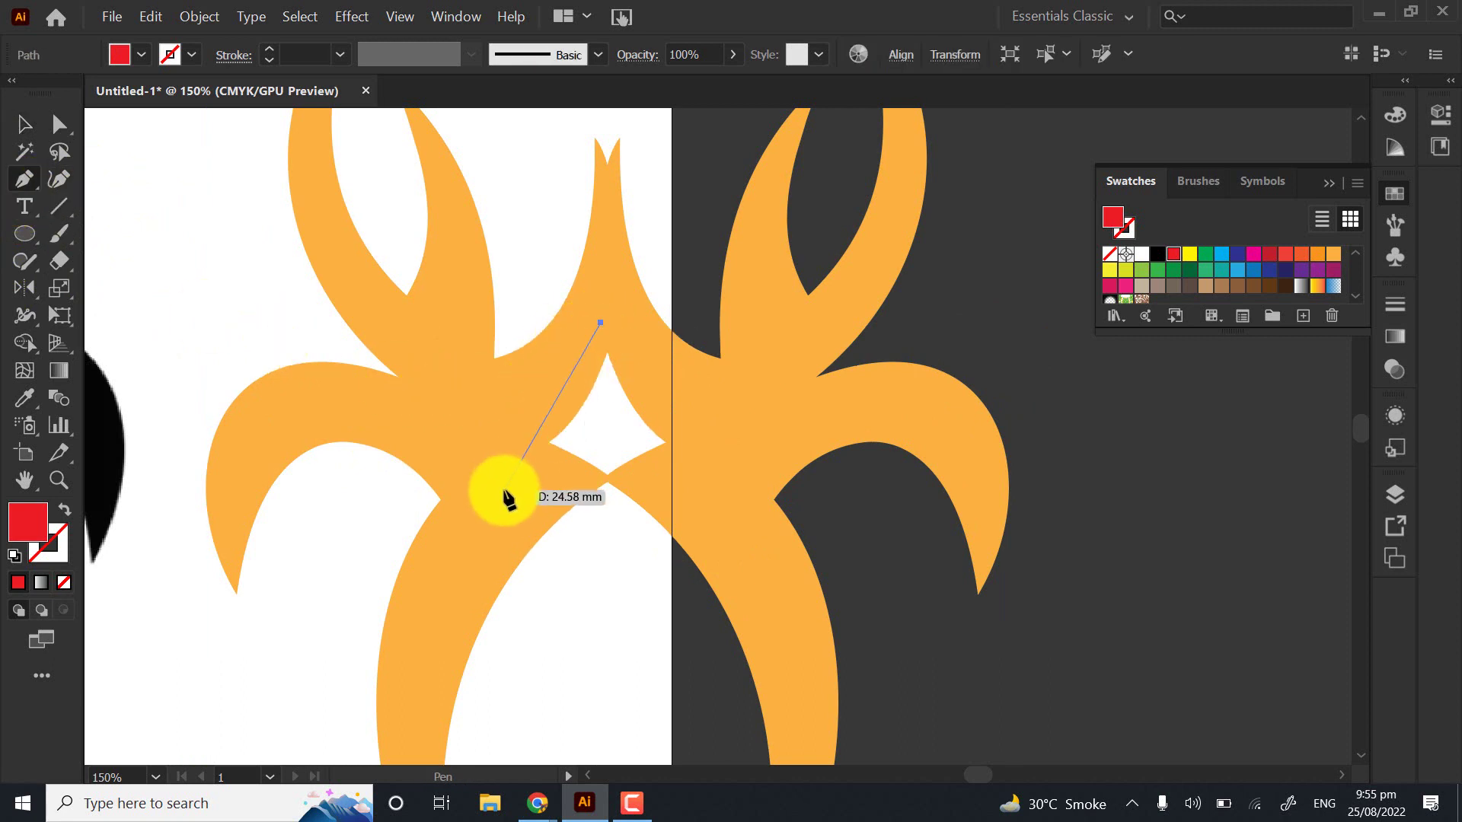
left_click(503, 489)
left_click(582, 479)
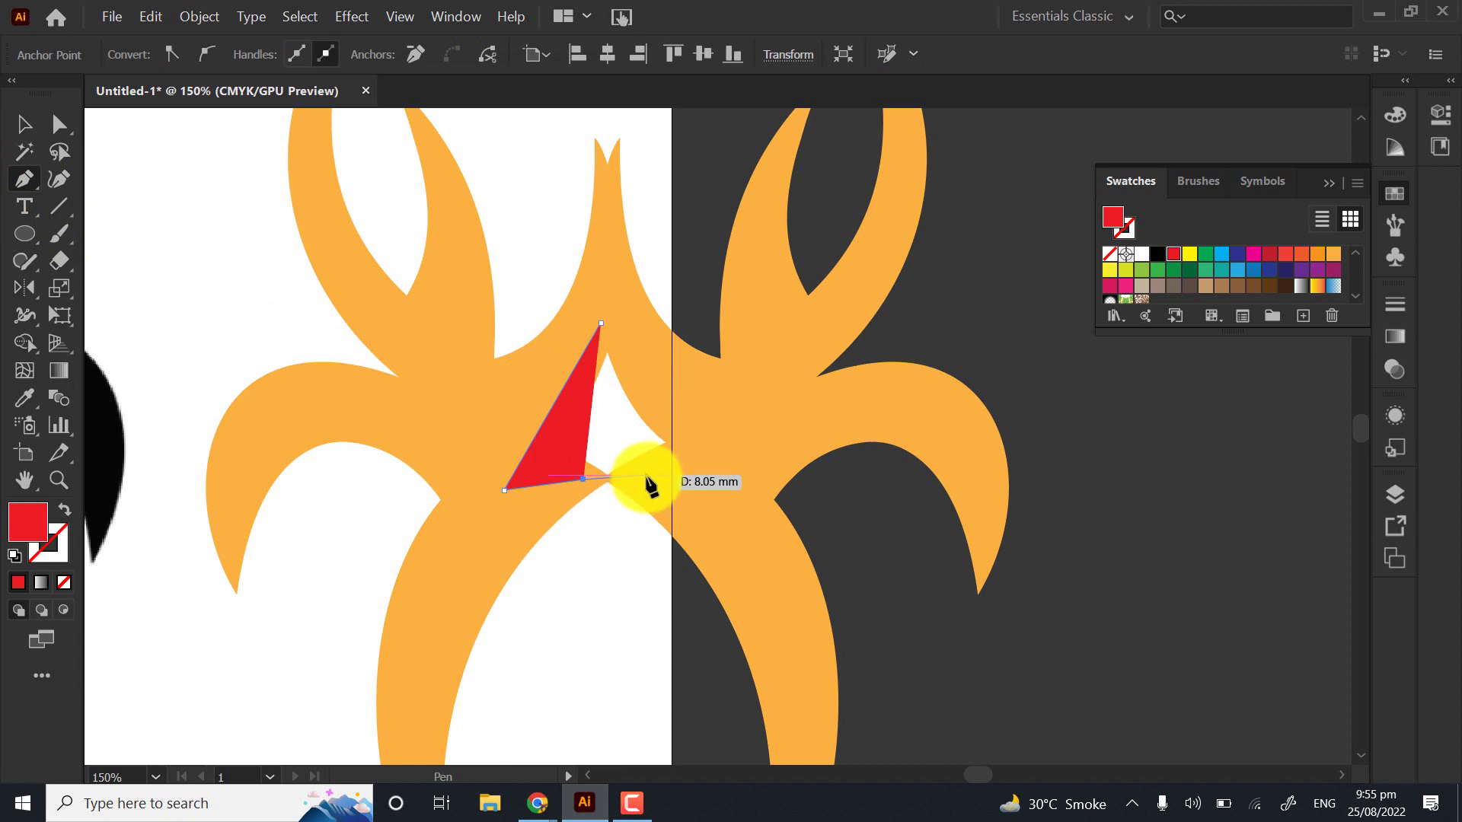
left_click(65, 510)
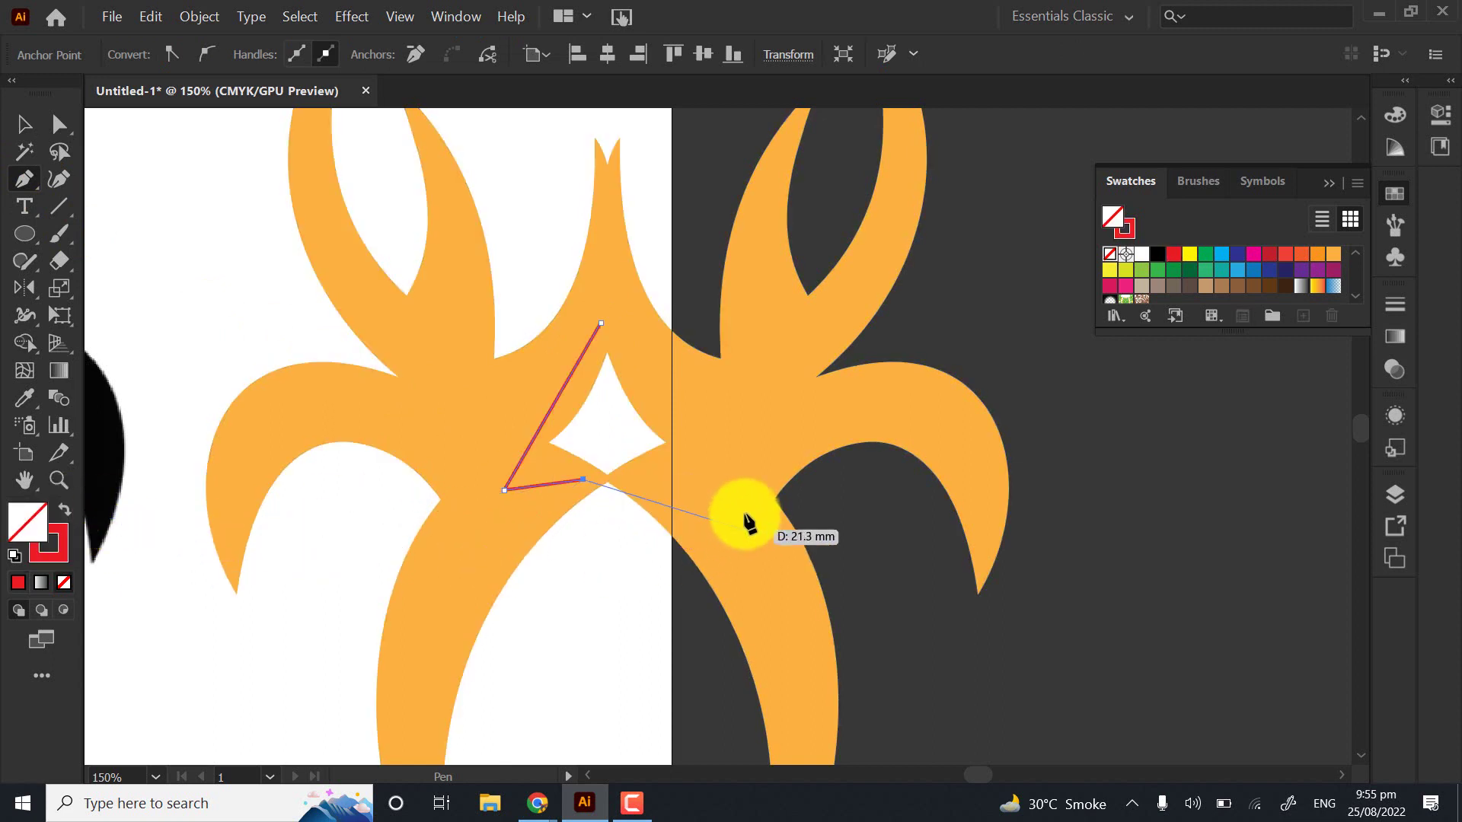
left_click(717, 475)
left_click(644, 354)
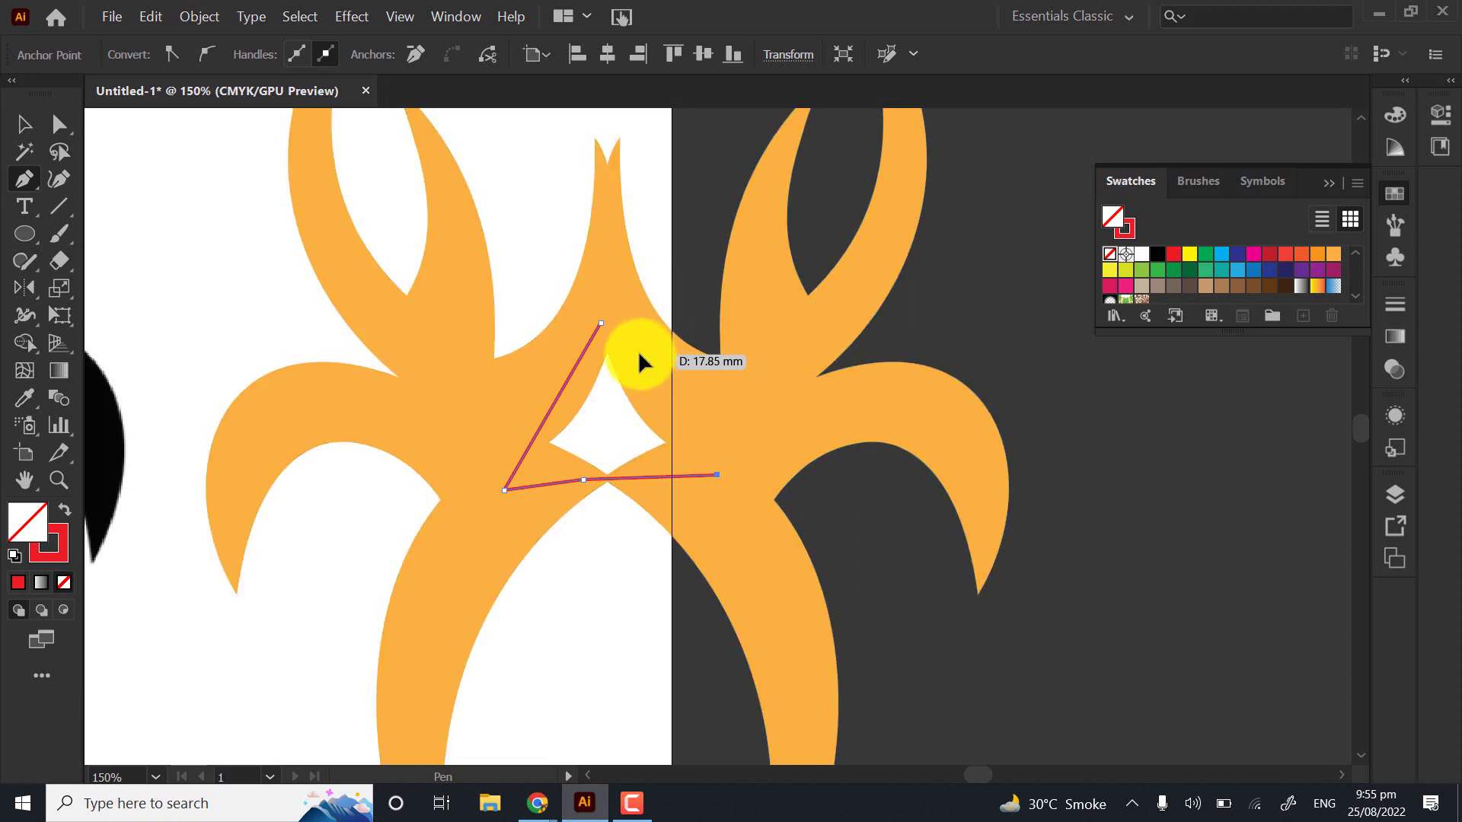
left_click(601, 323)
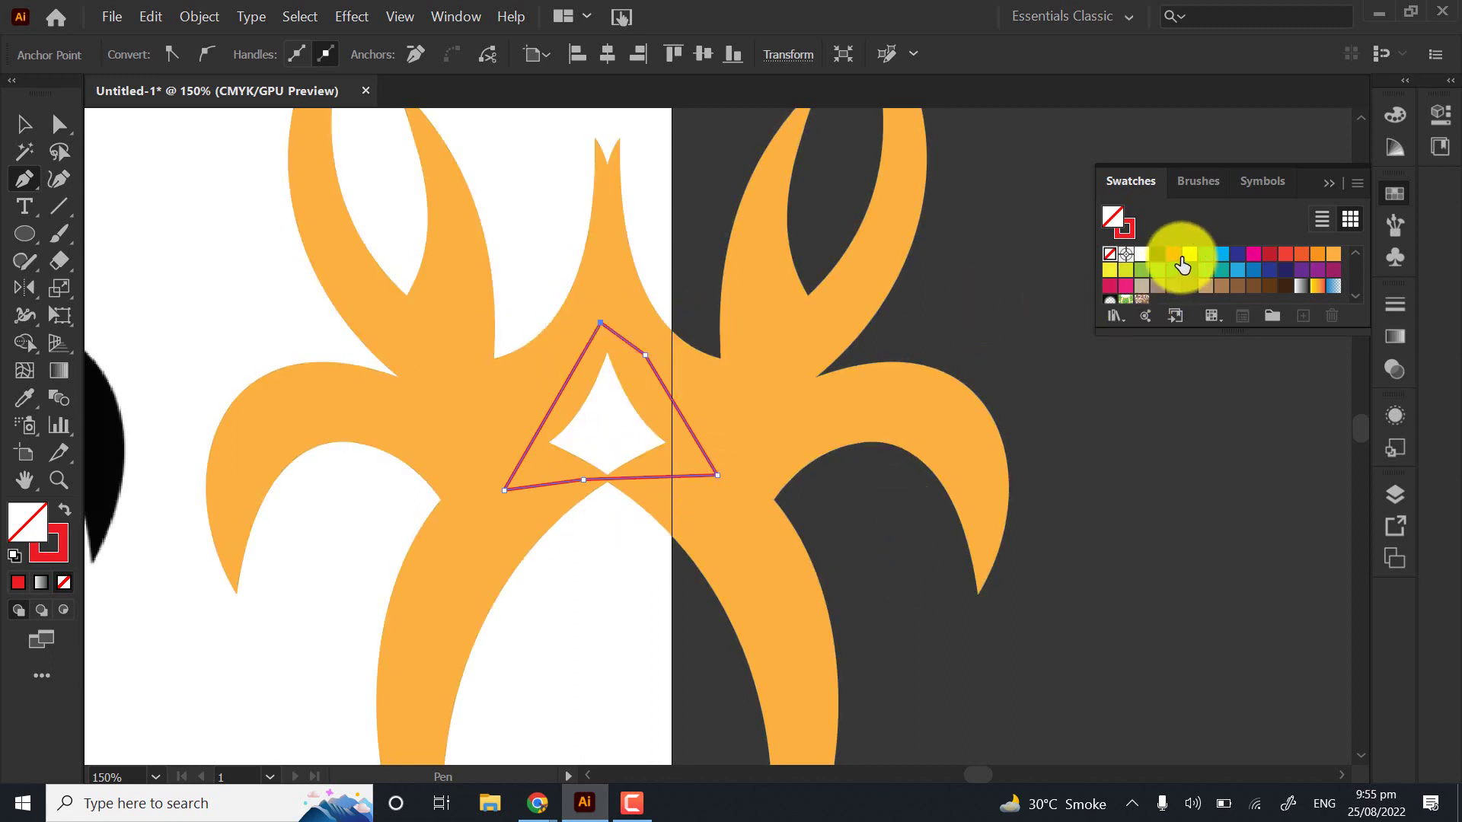
left_click(58, 515)
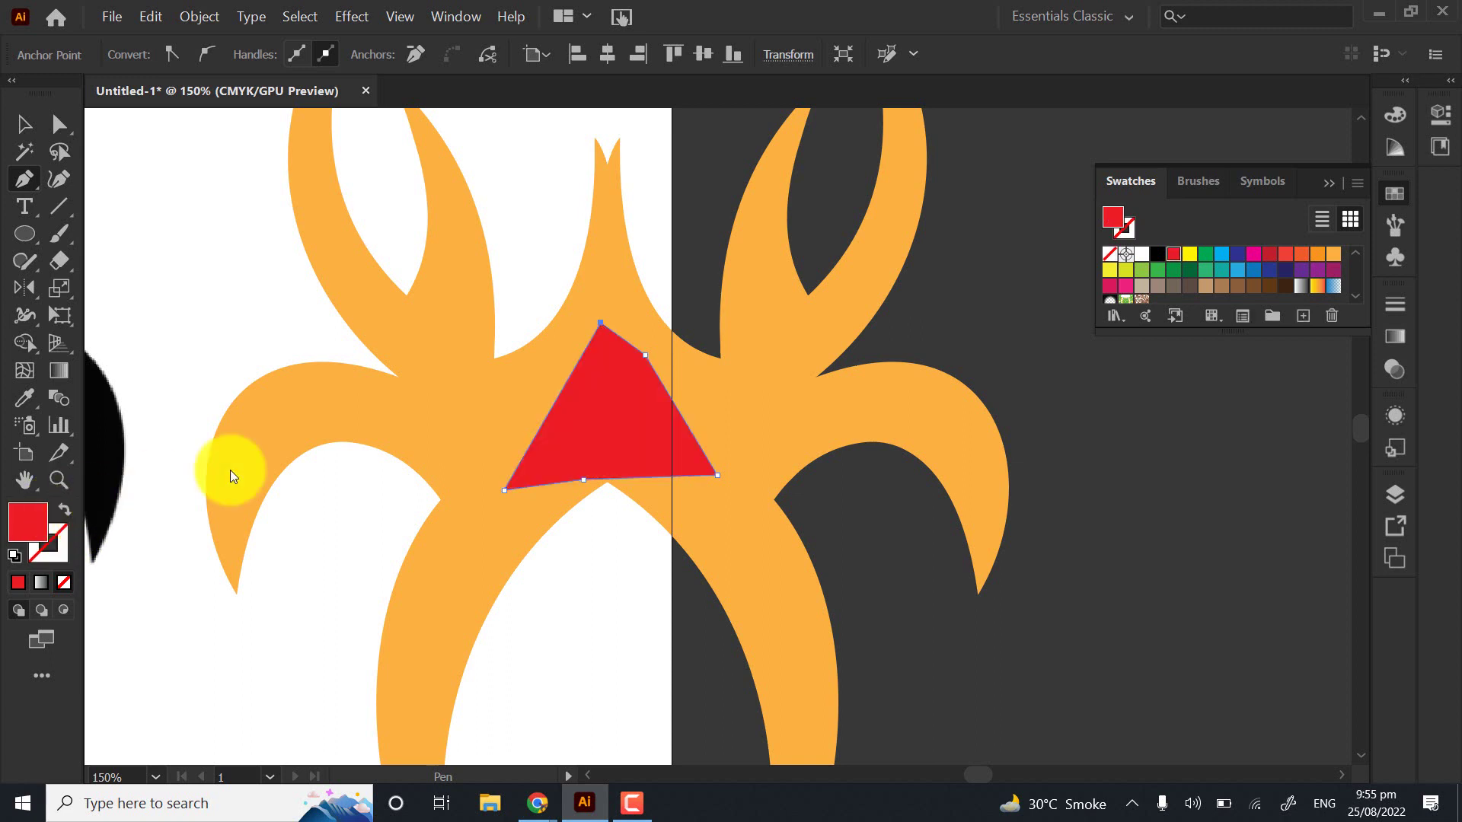
Send the red polygon to the back so it shows only through the diamond cutout
left_click(25, 123)
right_click(376, 371)
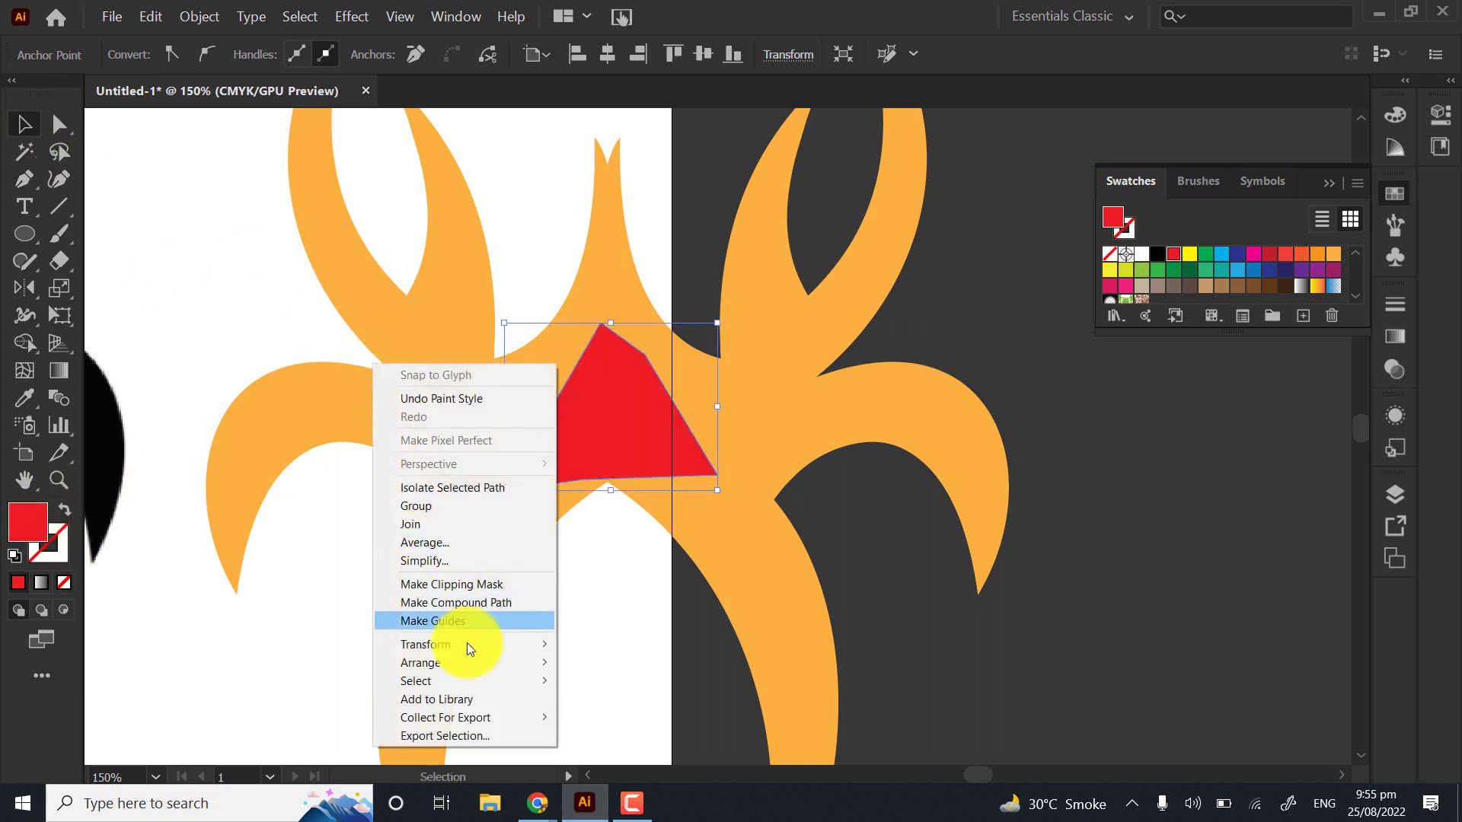
mouse_move(473, 665)
left_click(584, 718)
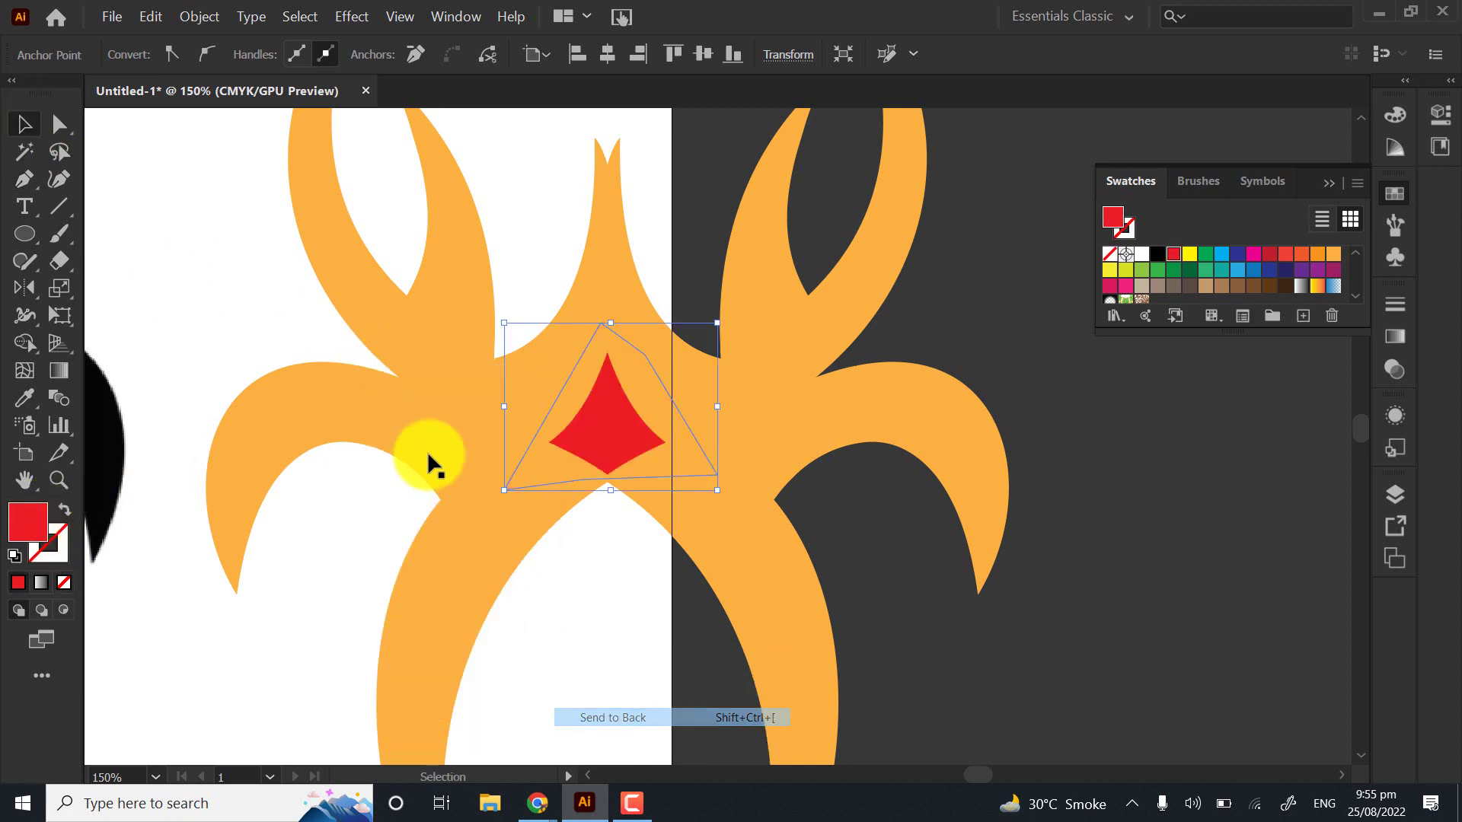
Select the polygon and the tribal shape, and merge everything outside the diamond into one yellow shape with Shape Builder
left_click_drag(297, 279, 719, 655)
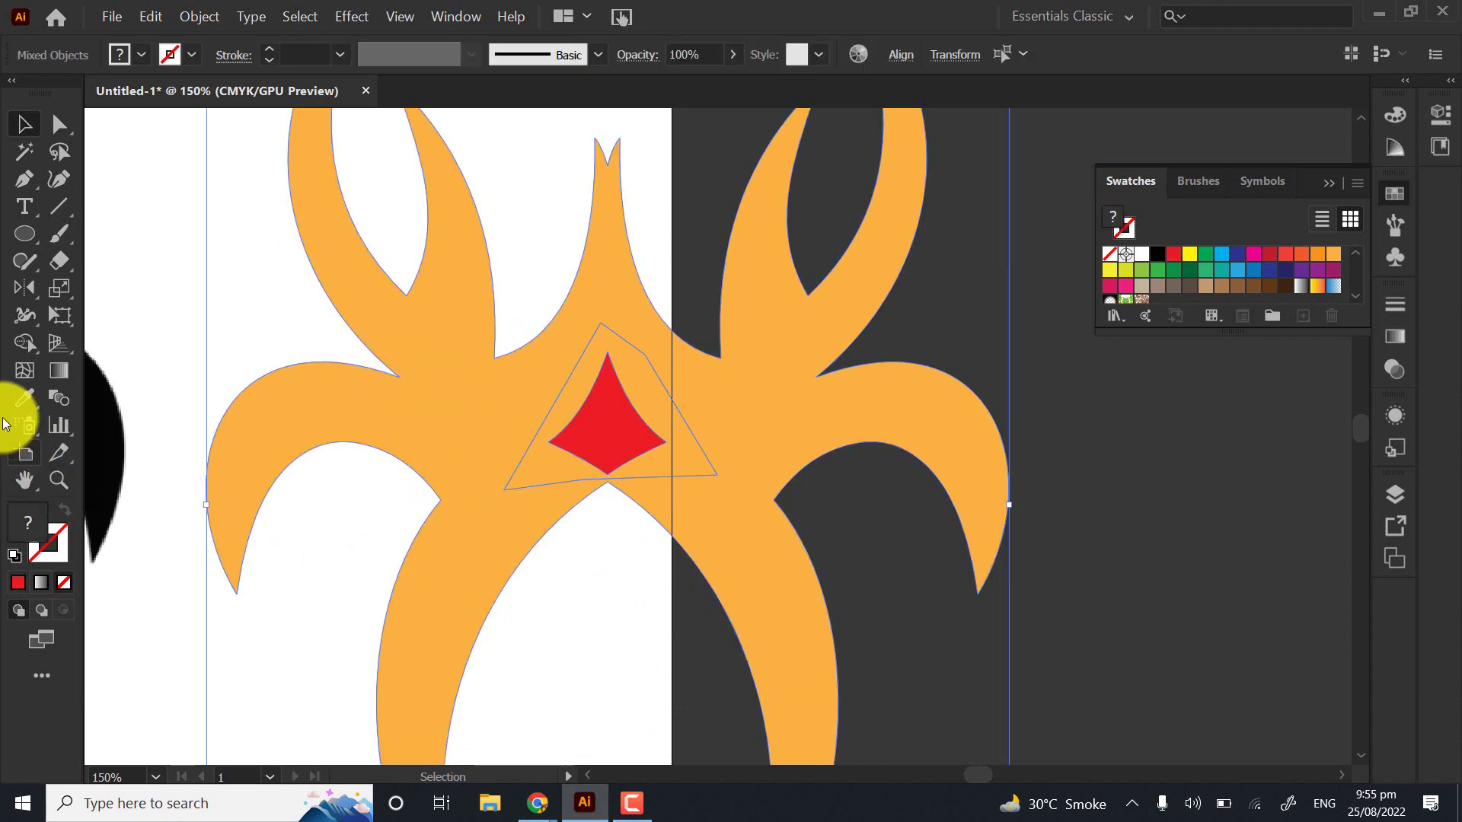
left_click(24, 343)
left_click(1112, 276)
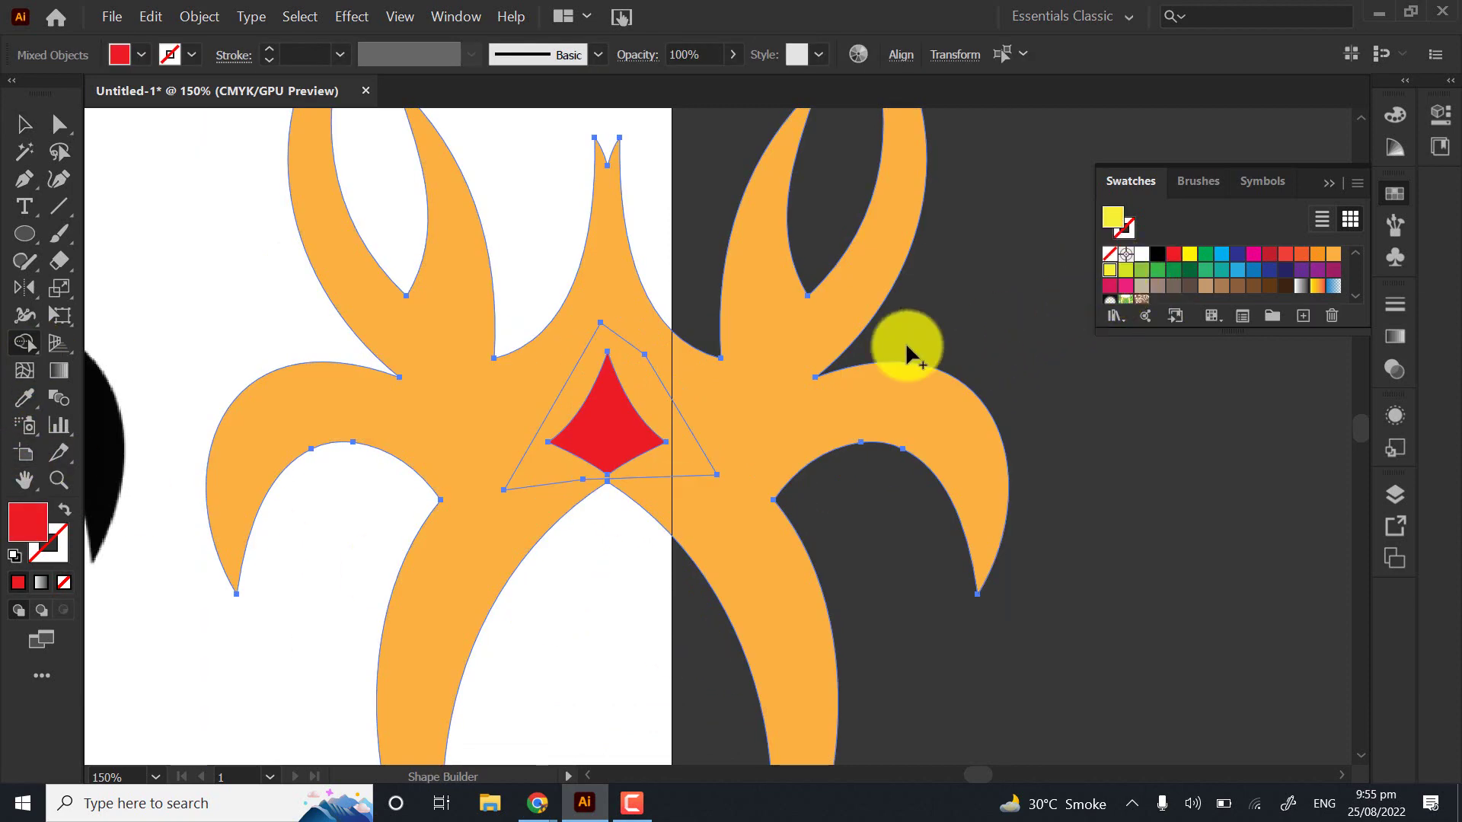
left_click_drag(679, 424, 401, 391)
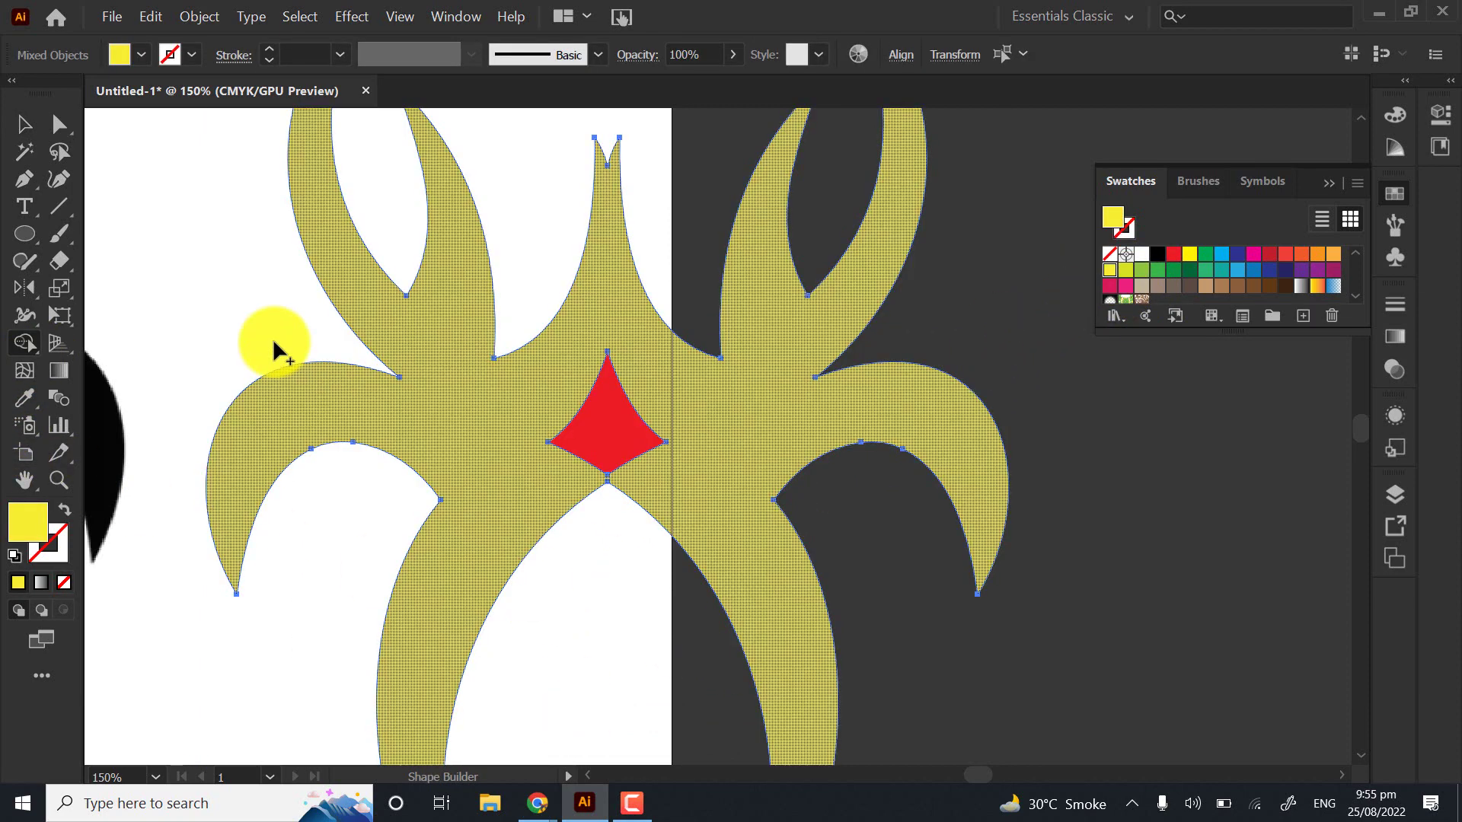
Move the separated red diamond out of the cutout onto the dark canvas beside the tribal shape, and deselect it
left_click(22, 124)
left_click(185, 252)
left_click_drag(601, 440, 1189, 517)
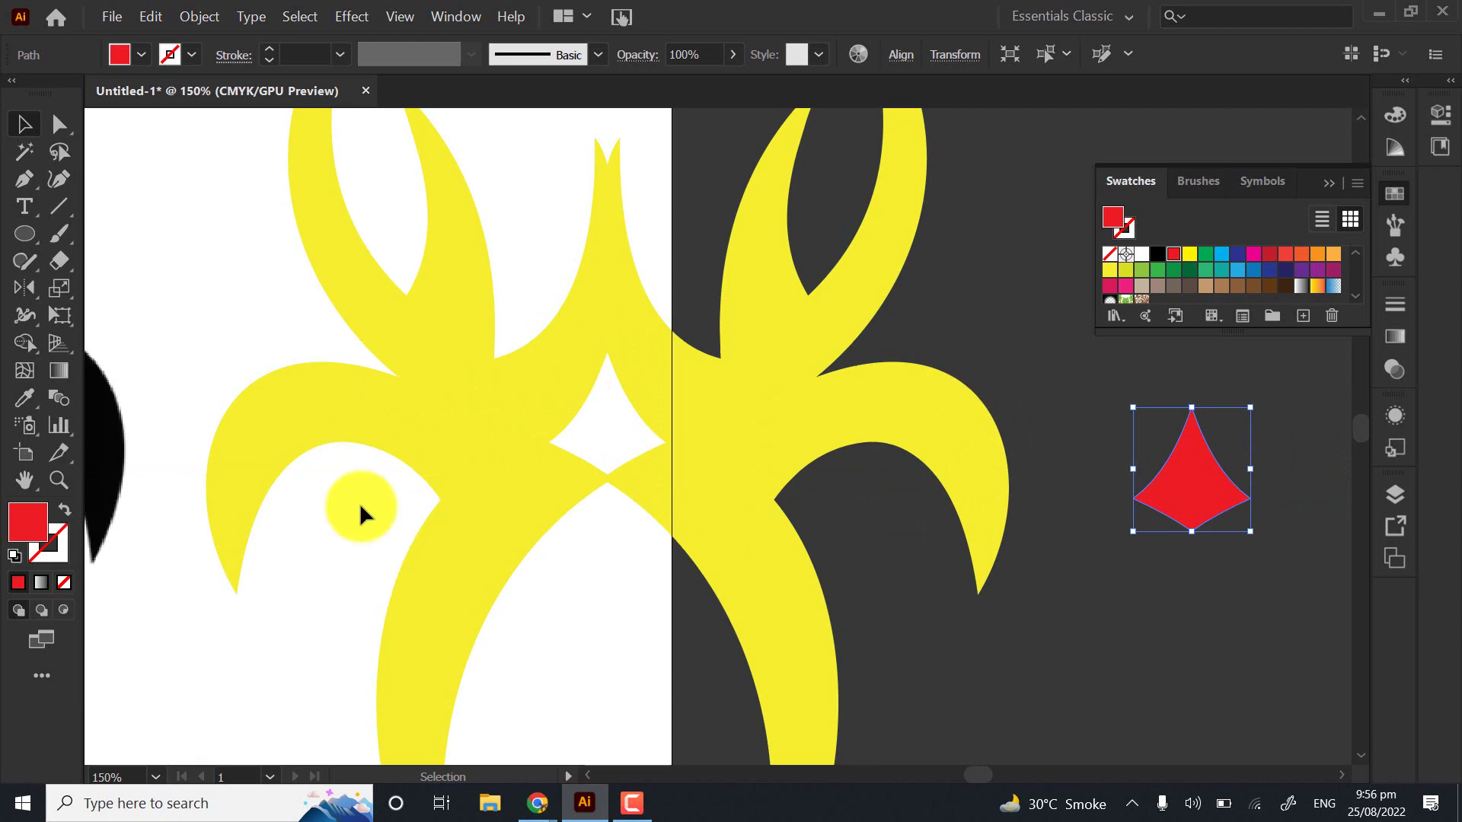
left_click(609, 442)
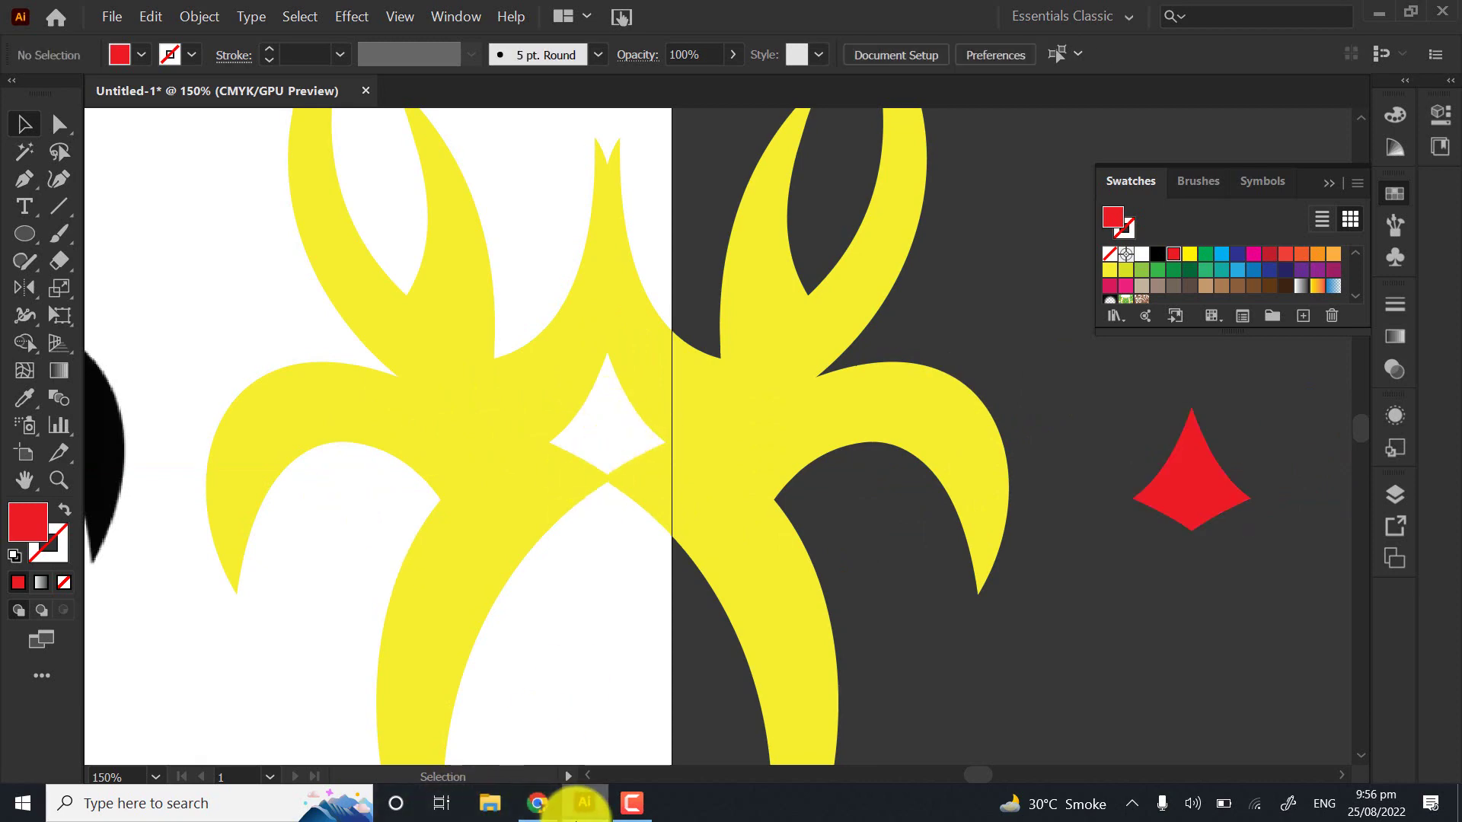
Switch to the Google Meet call in Chrome to read the in-call messages, and bring up the screen recorder
left_click(539, 804)
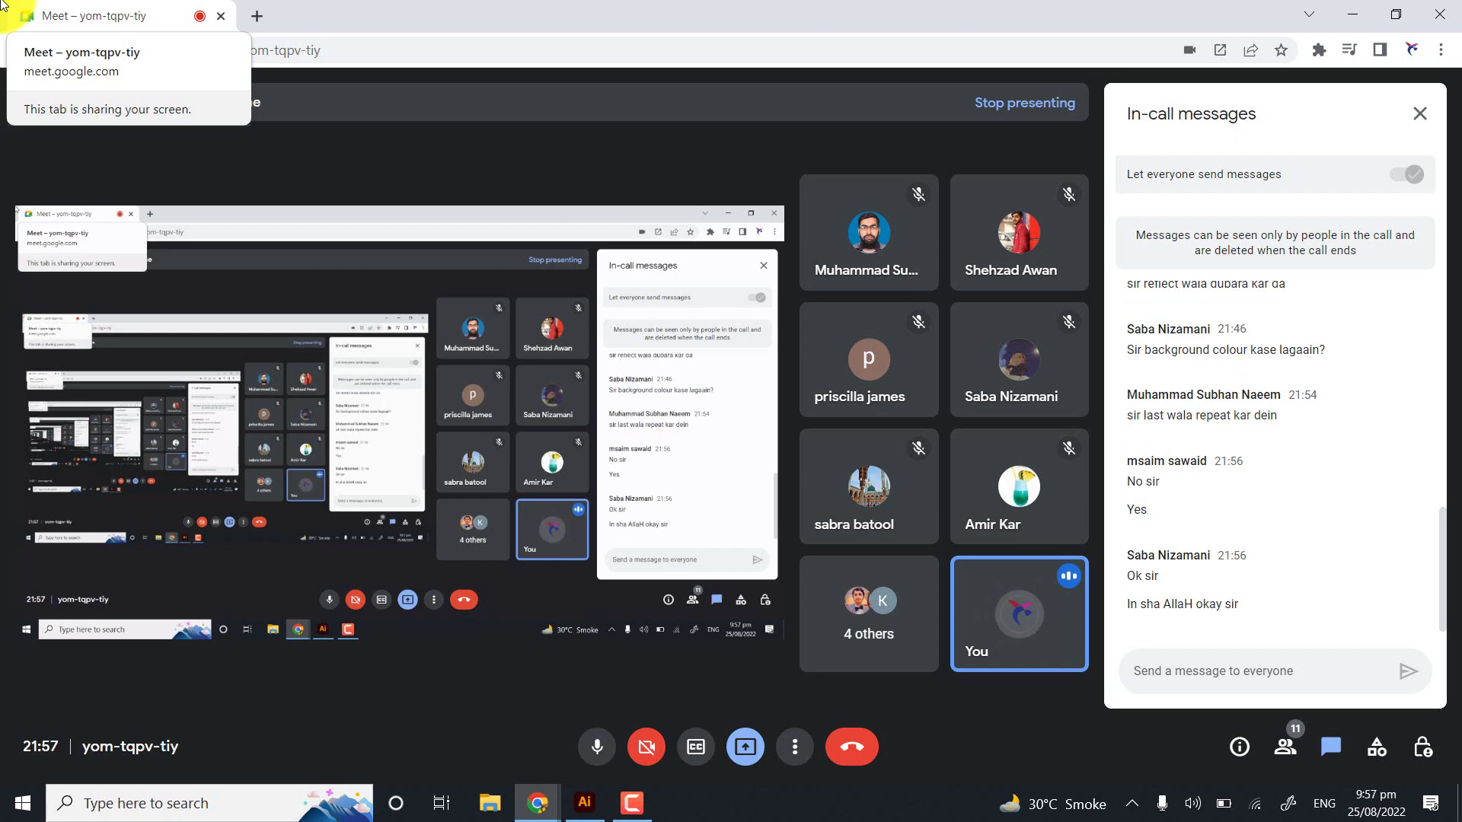
left_click(632, 804)
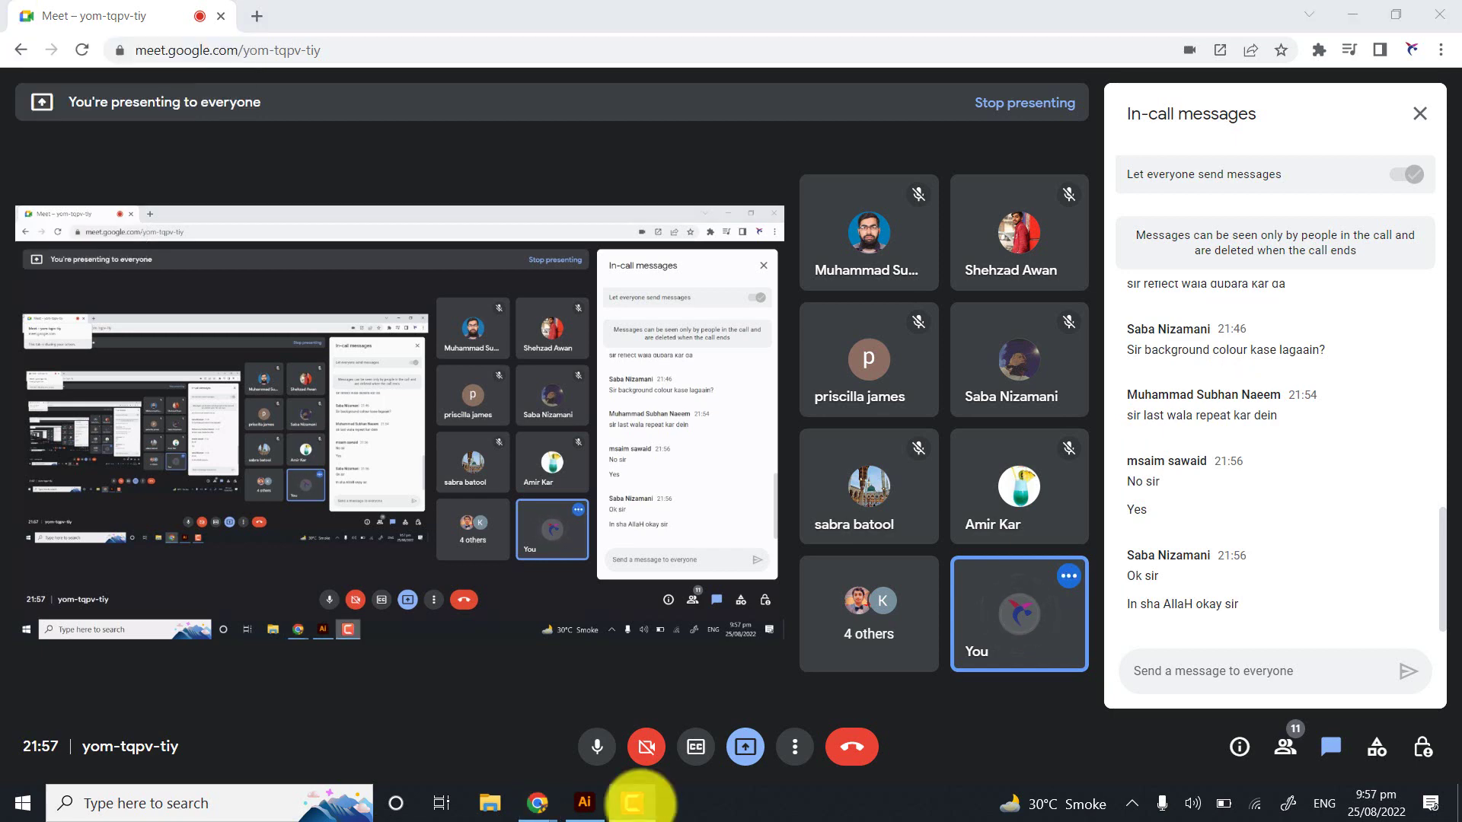